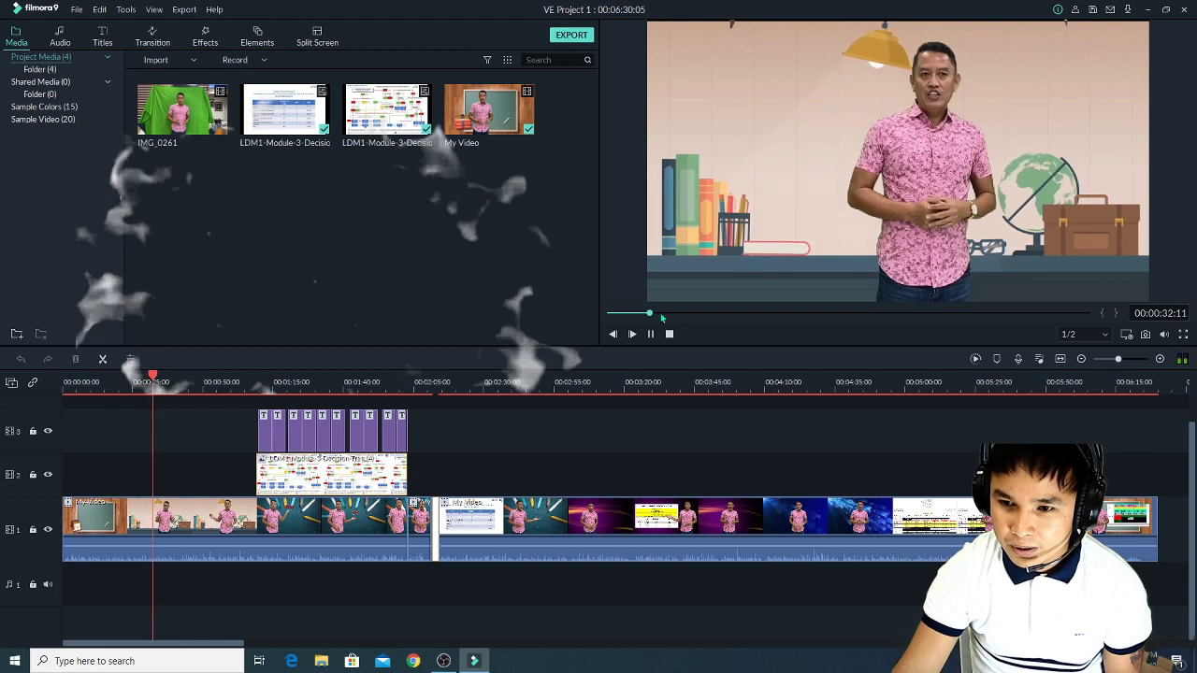
Review the first part of the finished video, up to the distance learning decision tree and its summary table.
{"action": "left_click_drag", "start_coordinate": [662, 316], "coordinate": [687, 310]}
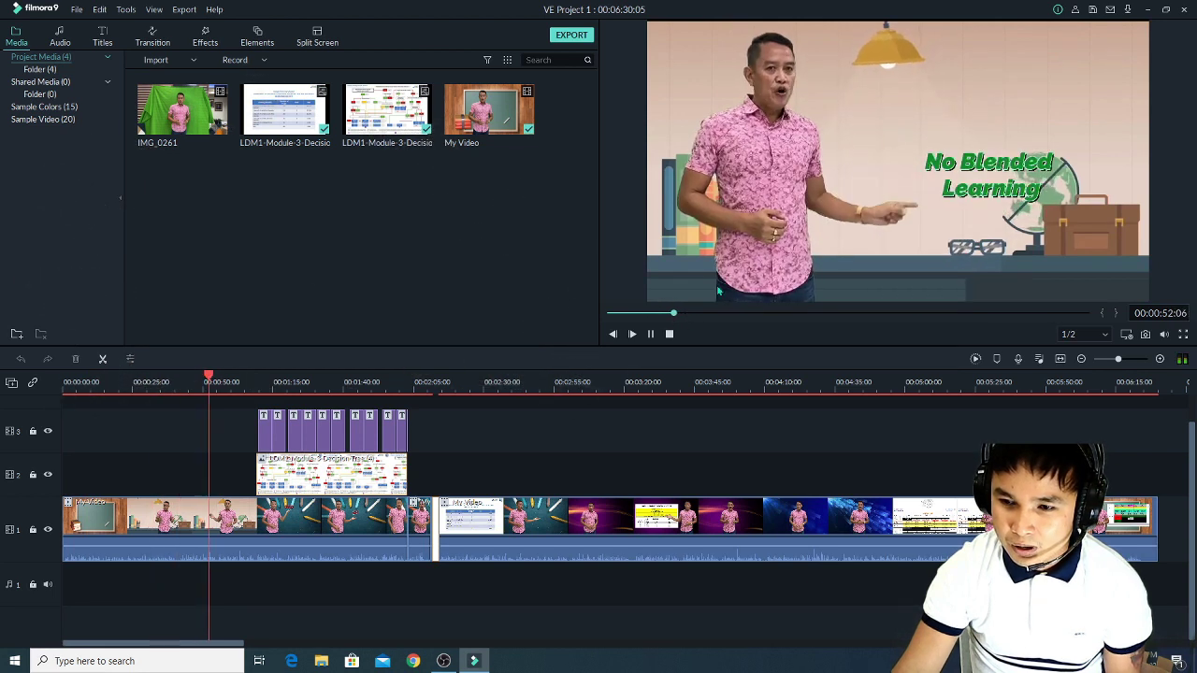
{"action": "left_click", "coordinate": [666, 314]}
{"action": "left_click", "coordinate": [670, 313]}
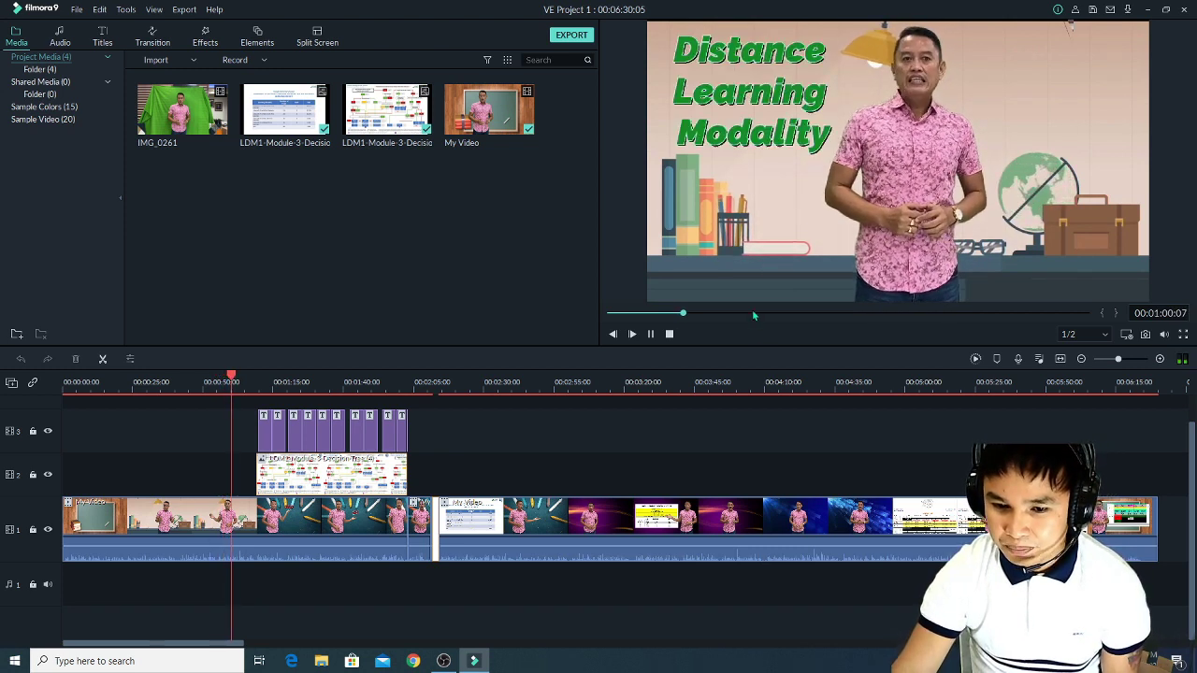
{"action": "left_click", "coordinate": [702, 314]}
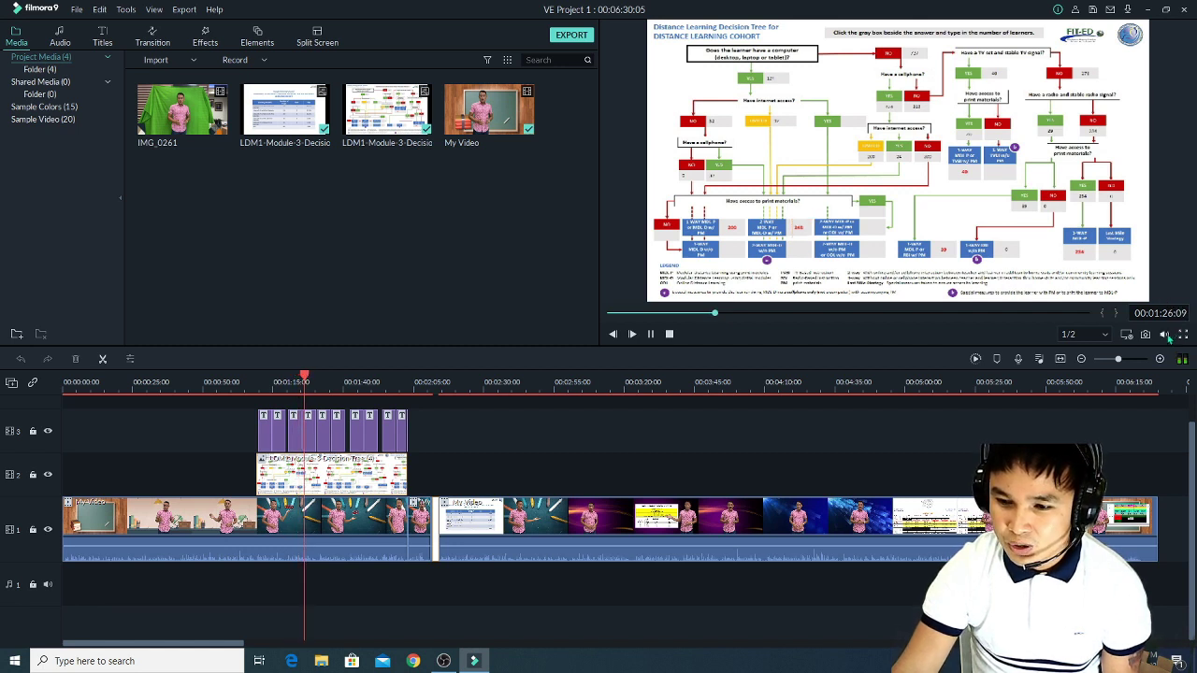
{"action": "mouse_move", "coordinate": [1165, 334]}
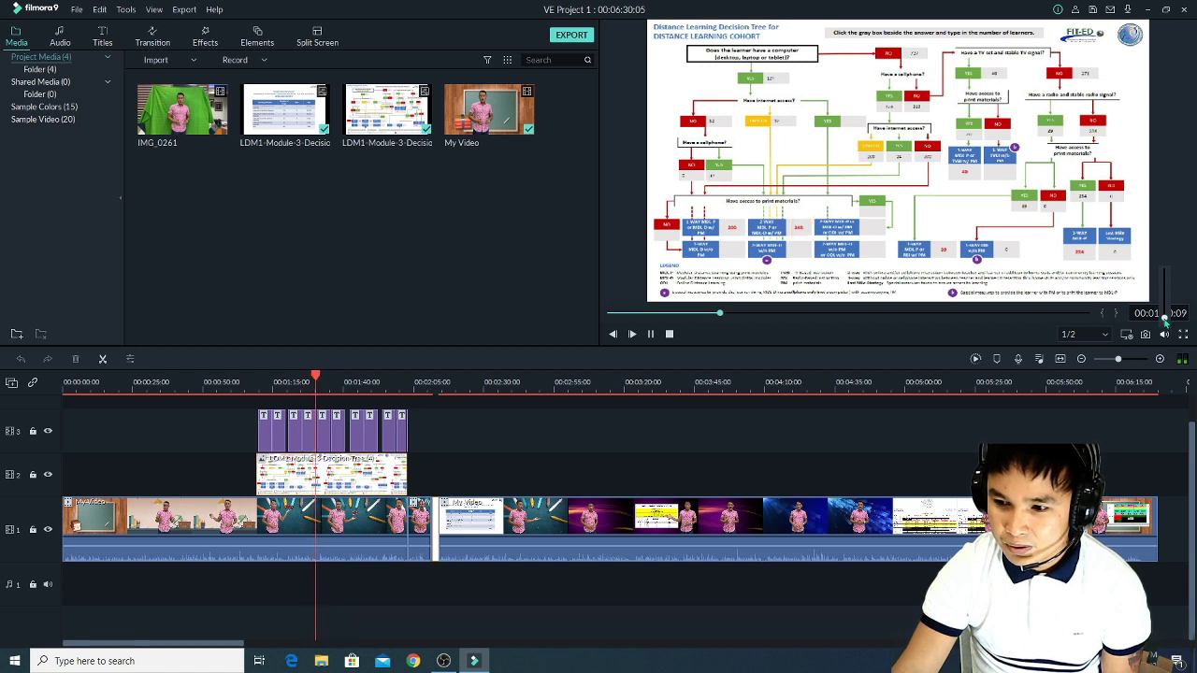
{"action": "left_click", "coordinate": [784, 314]}
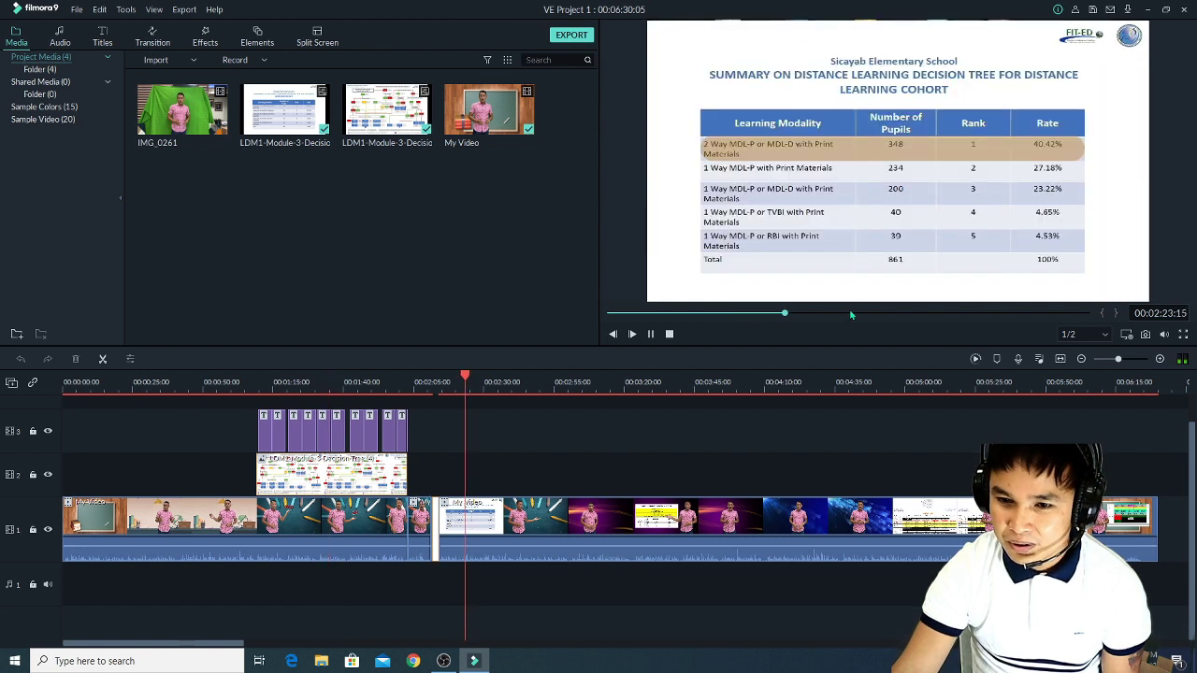
{"action": "left_click", "coordinate": [779, 313]}
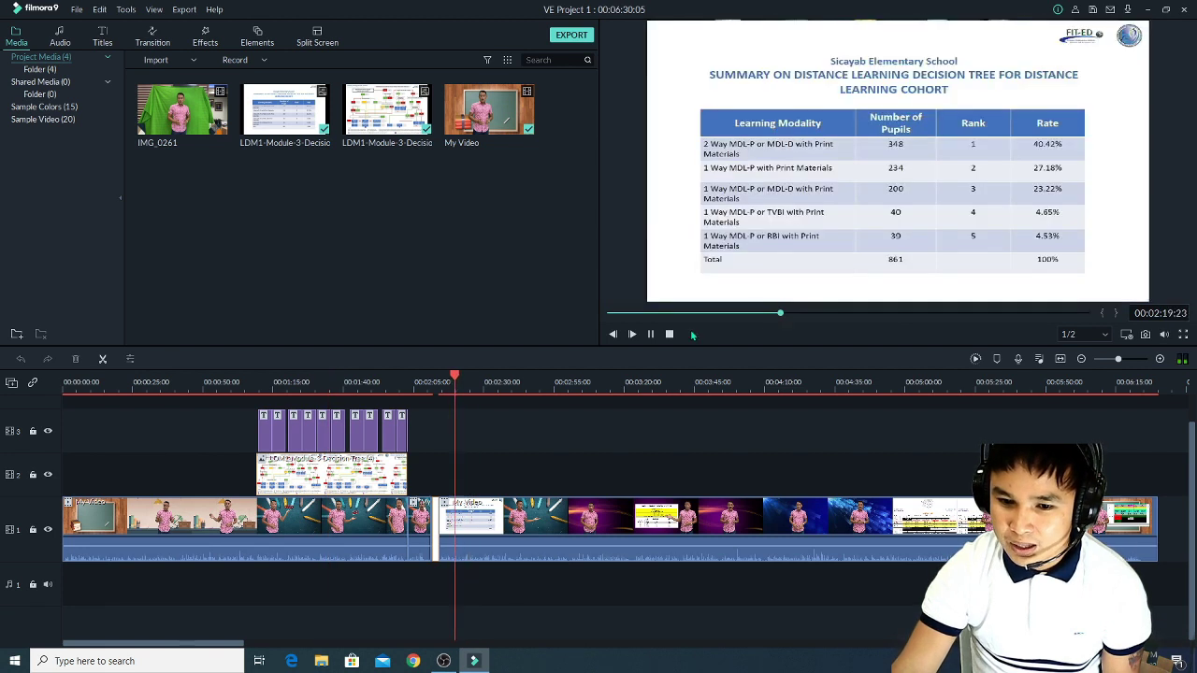
{"action": "left_click", "coordinate": [745, 220]}
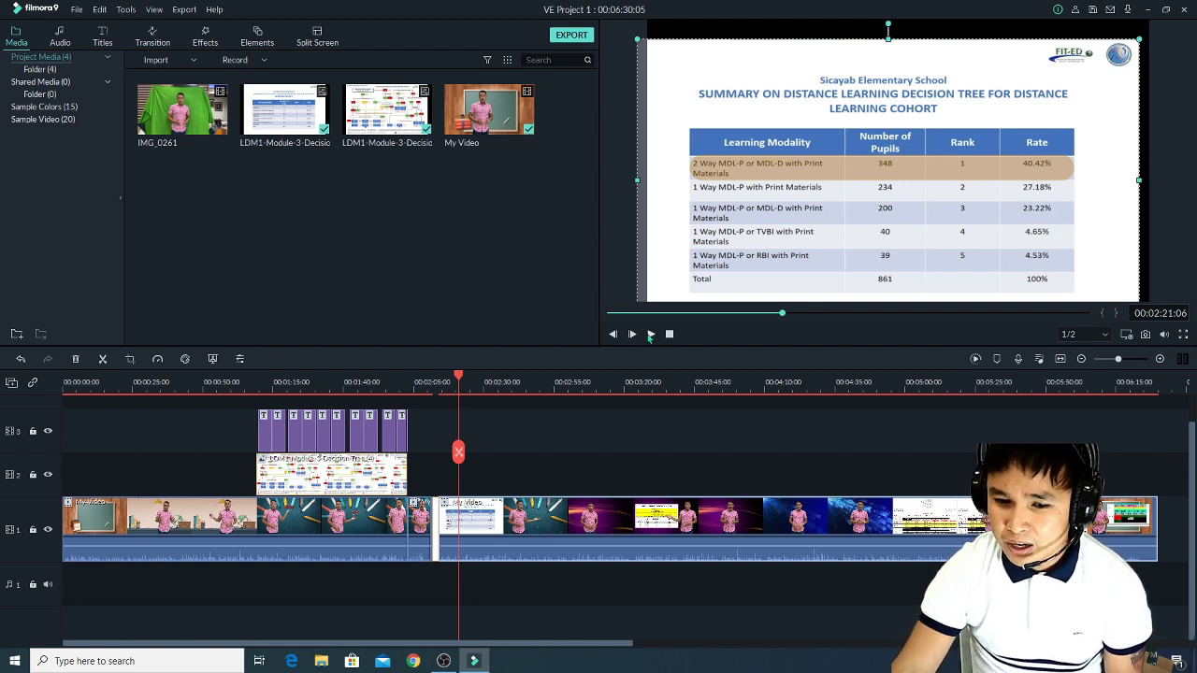
Review the remaining part of the finished video, from the blue background scenes to the class program schedules.
{"action": "left_click", "coordinate": [853, 312]}
{"action": "left_click", "coordinate": [877, 313]}
{"action": "left_click", "coordinate": [893, 314]}
{"action": "left_click", "coordinate": [920, 314]}
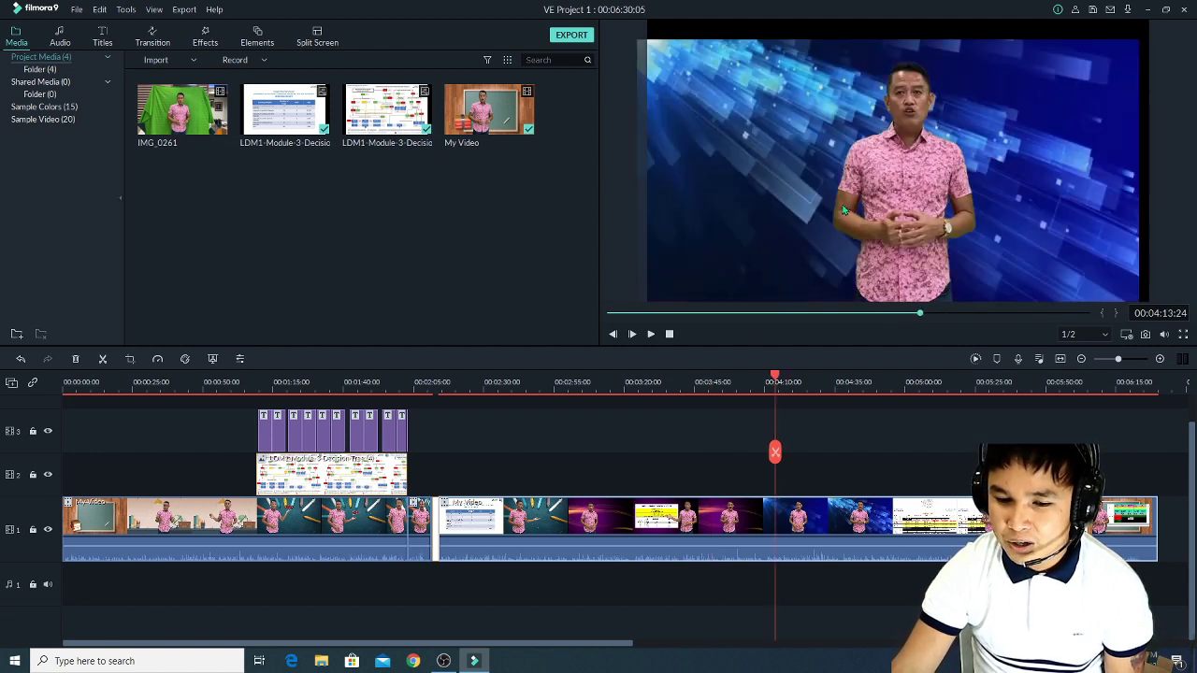
{"action": "left_click", "coordinate": [652, 334]}
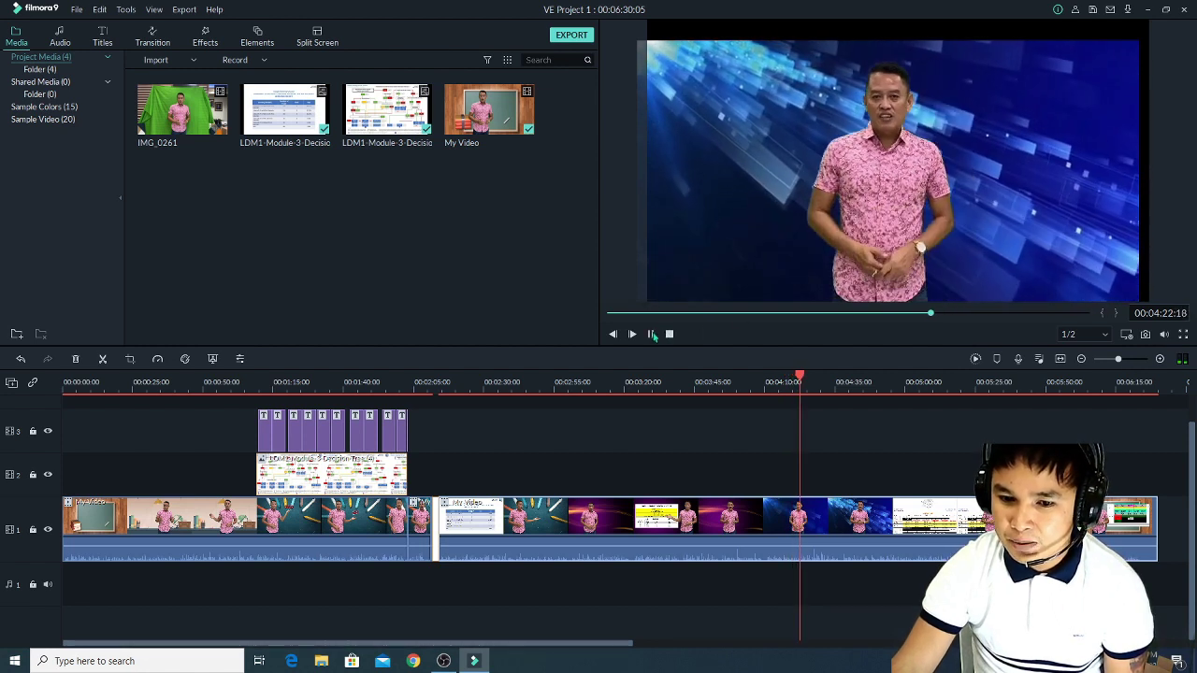
{"action": "key", "text": "space"}
{"action": "left_click", "coordinate": [961, 314]}
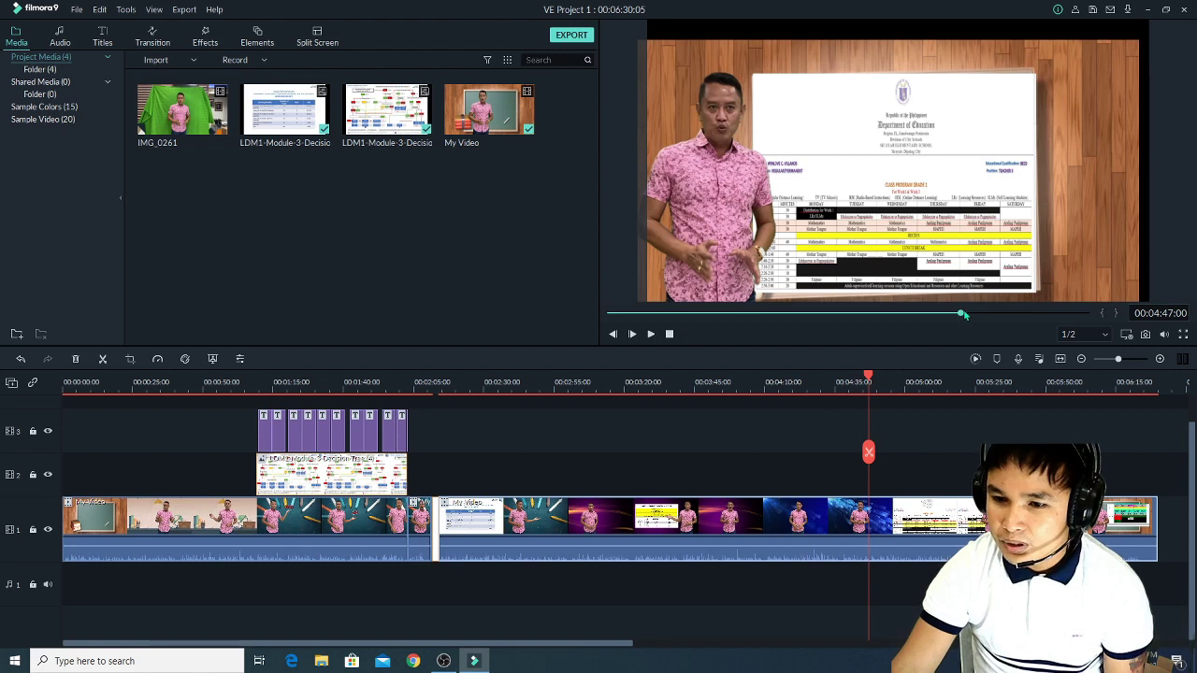
{"action": "left_click_drag", "start_coordinate": [1020, 311], "coordinate": [1049, 313]}
{"action": "left_click", "coordinate": [651, 334]}
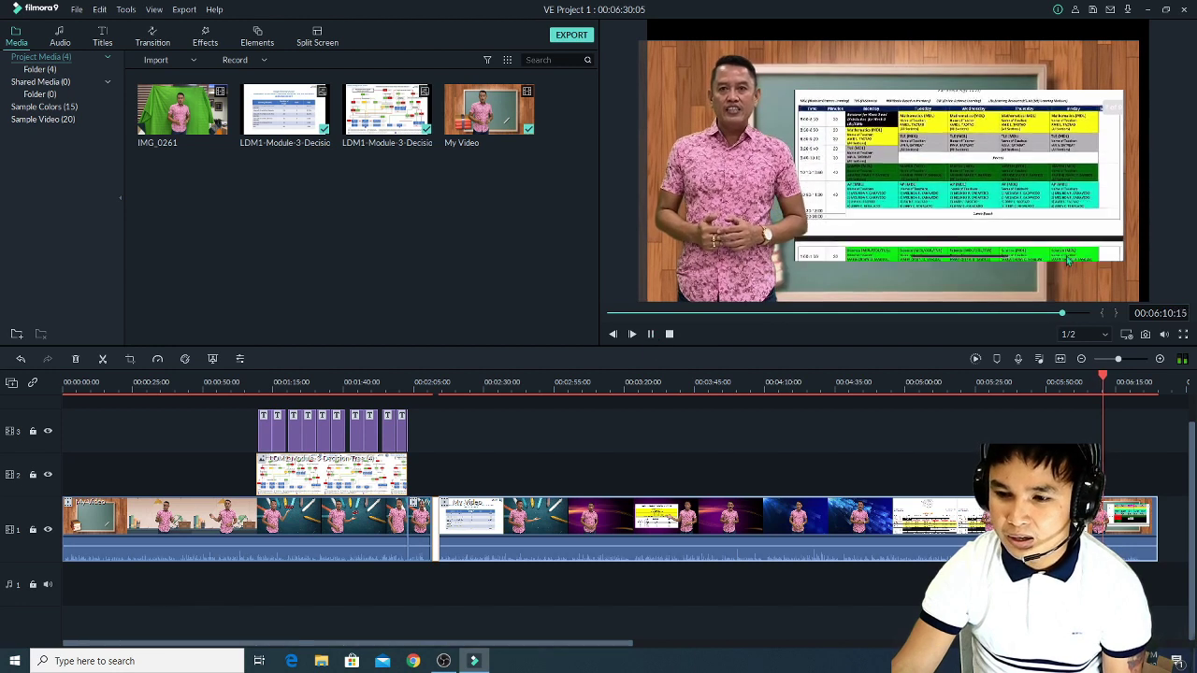
{"action": "left_click", "coordinate": [652, 334]}
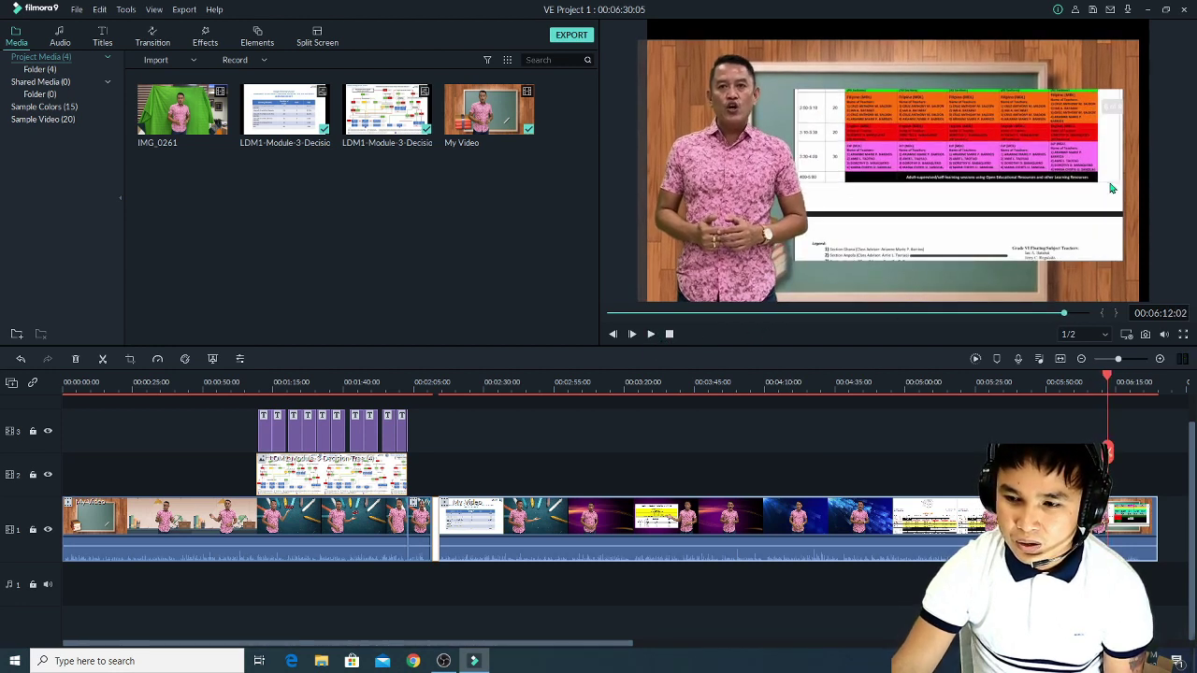
Close the current project without saving its changes and create a new project with the 16:9 (Widescreen) aspect ratio.
{"action": "left_click", "coordinate": [1184, 11]}
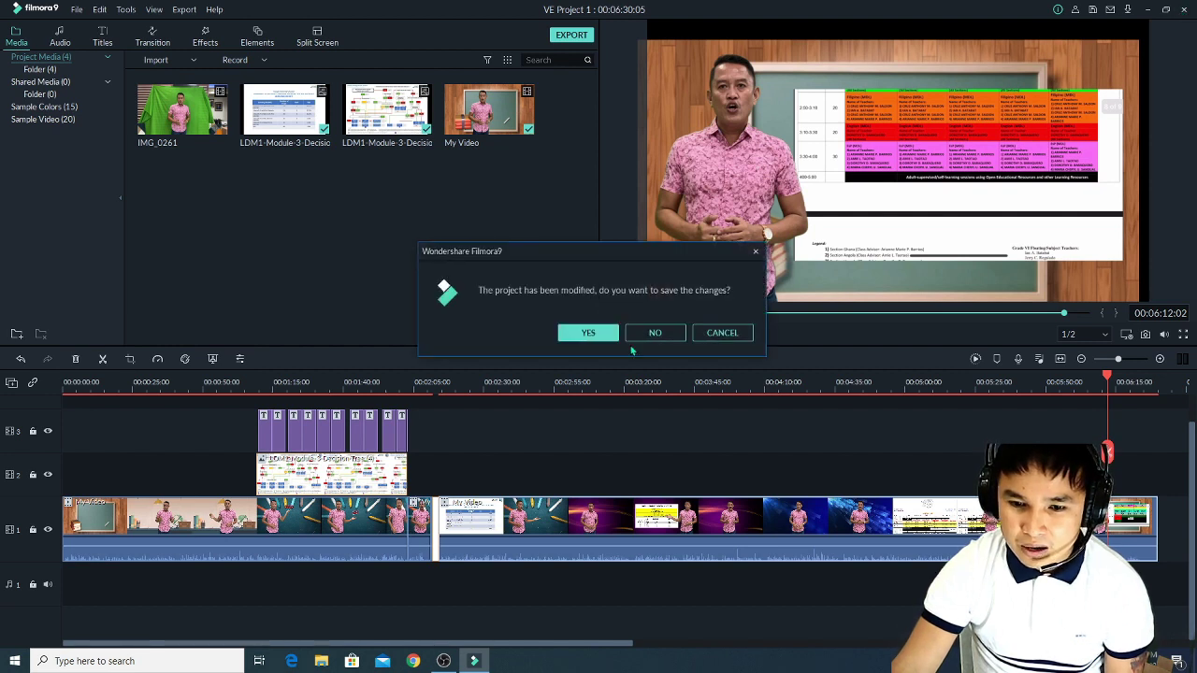
{"action": "left_click", "coordinate": [655, 334]}
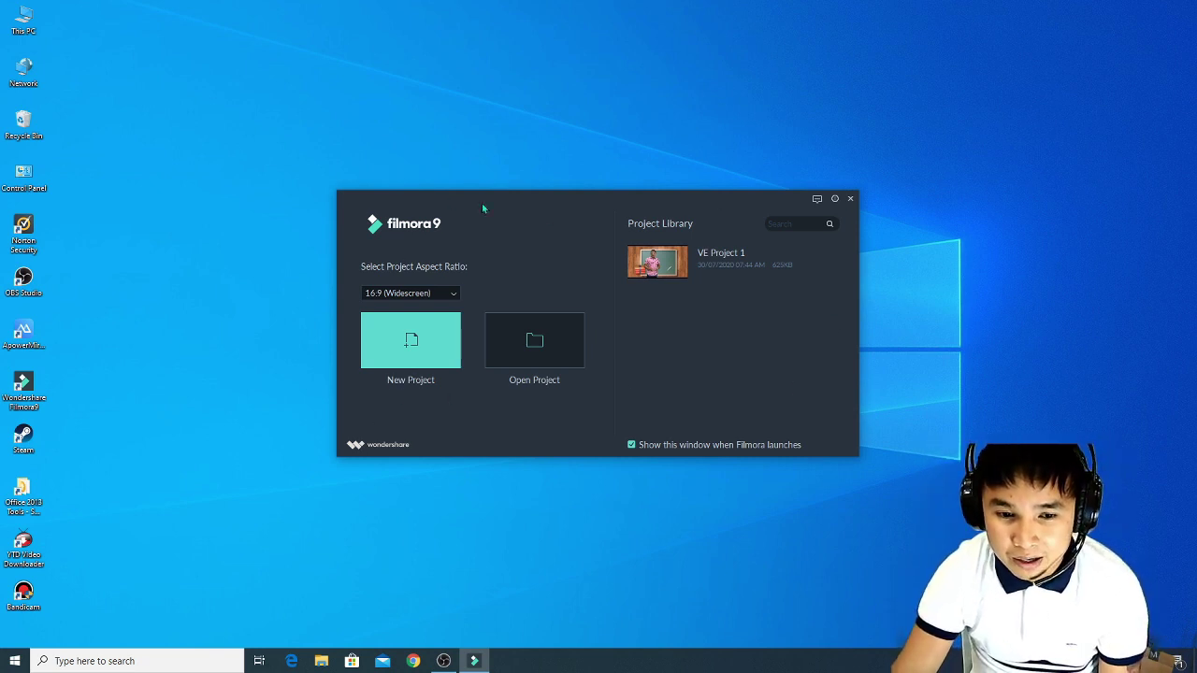
{"action": "left_click", "coordinate": [455, 295]}
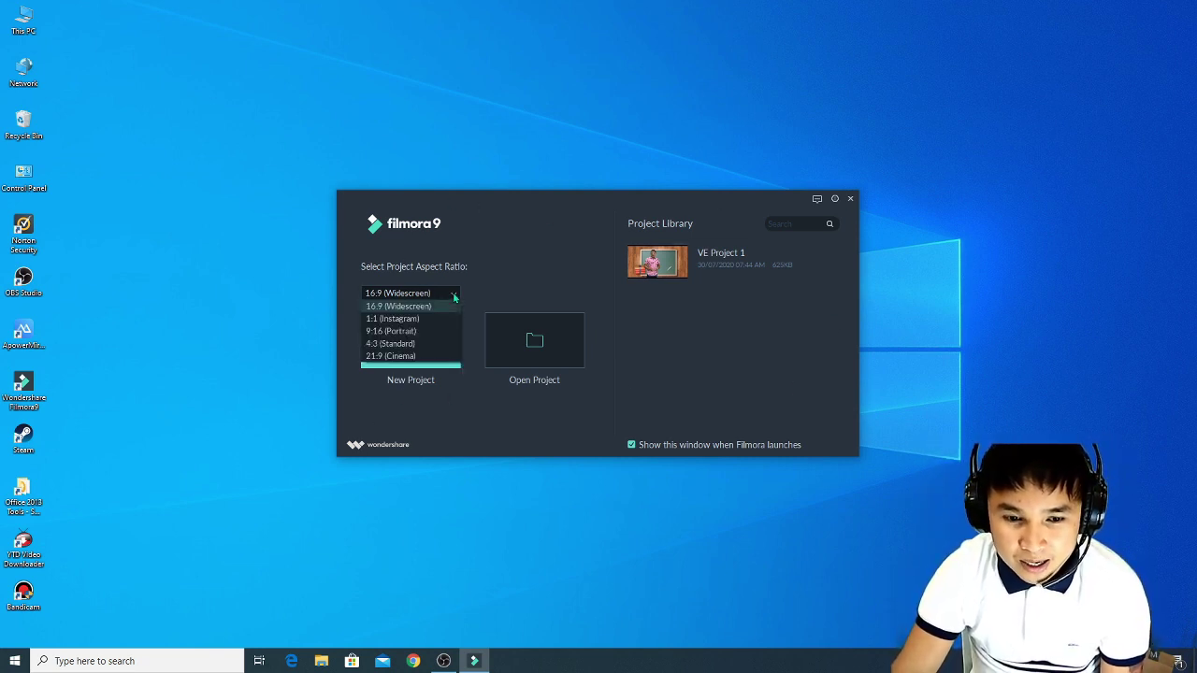
{"action": "left_click", "coordinate": [418, 307]}
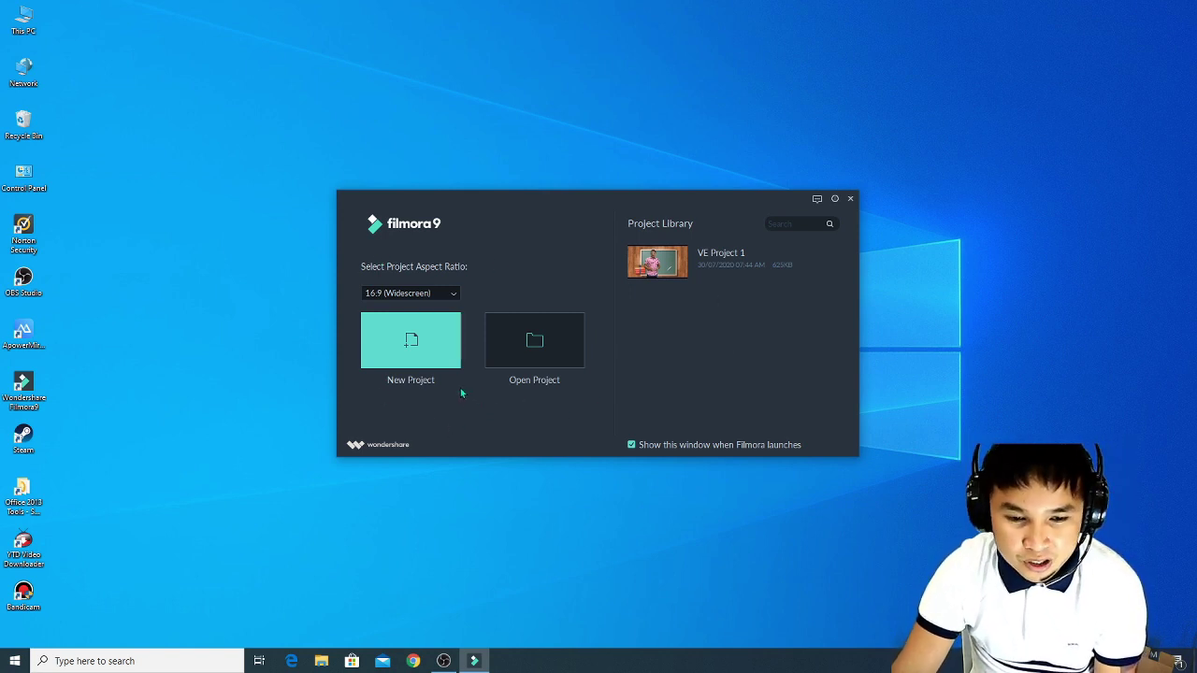
{"action": "left_click", "coordinate": [411, 341]}
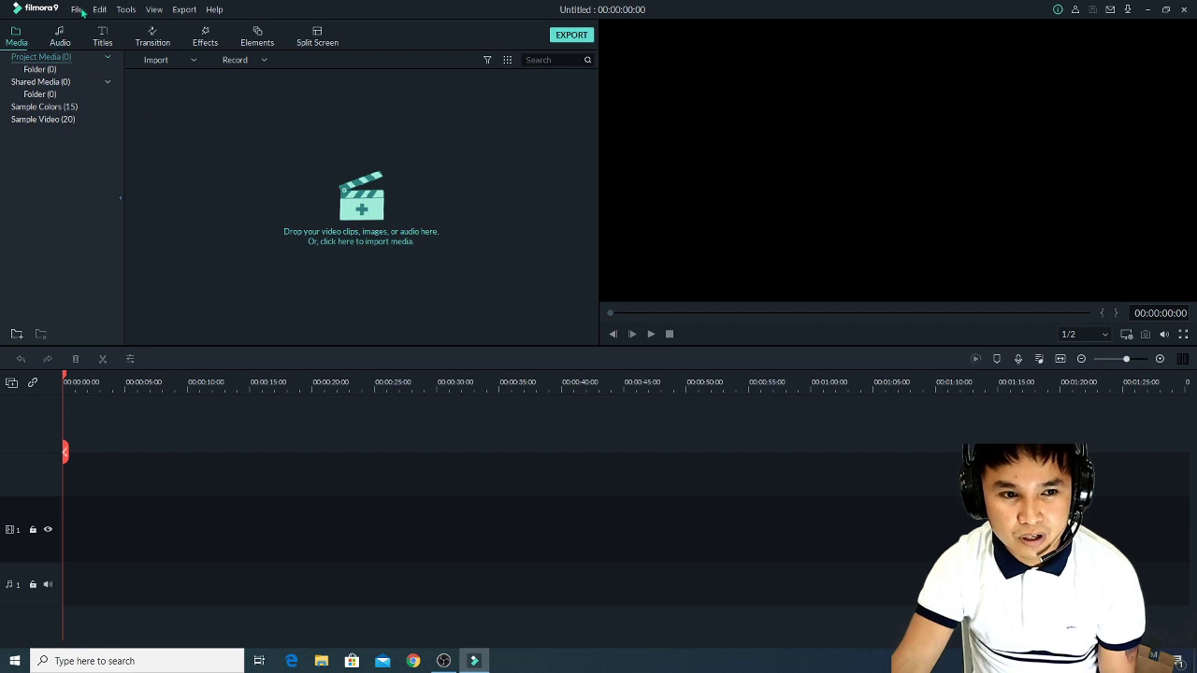
{"action": "left_click", "coordinate": [122, 12]}
{"action": "mouse_move", "coordinate": [159, 10]}
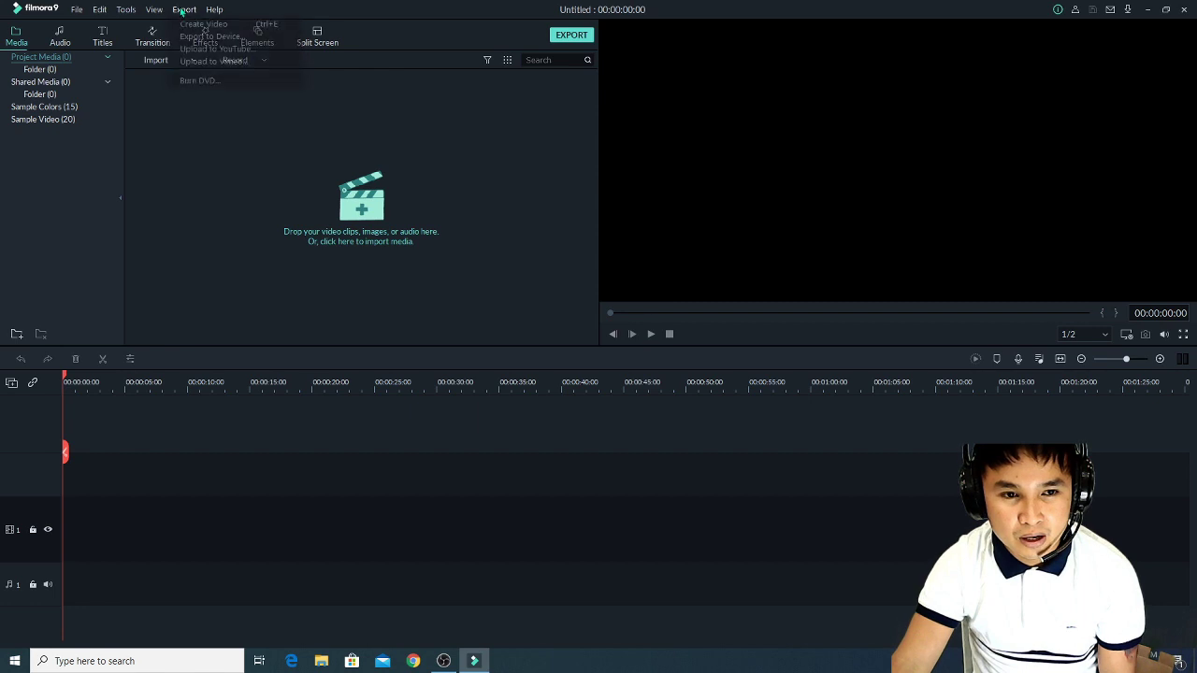
{"action": "mouse_move", "coordinate": [227, 12]}
{"action": "left_click", "coordinate": [532, 267]}
{"action": "double_click", "coordinate": [532, 267]}
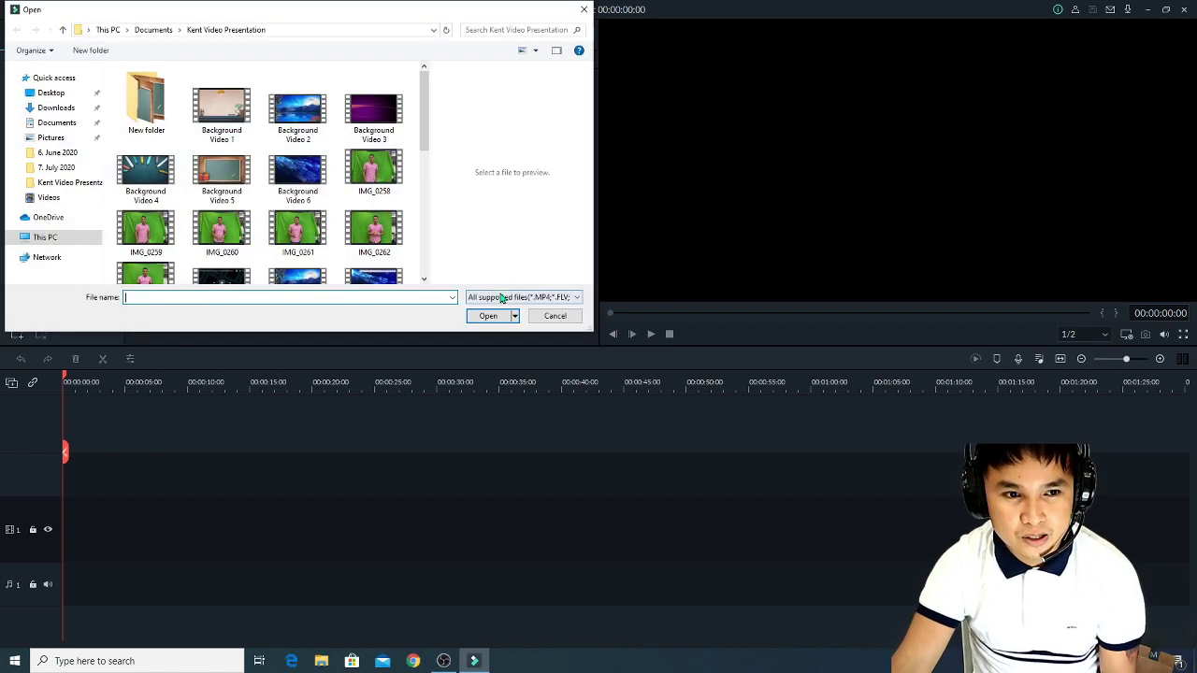
{"action": "left_click", "coordinate": [585, 11]}
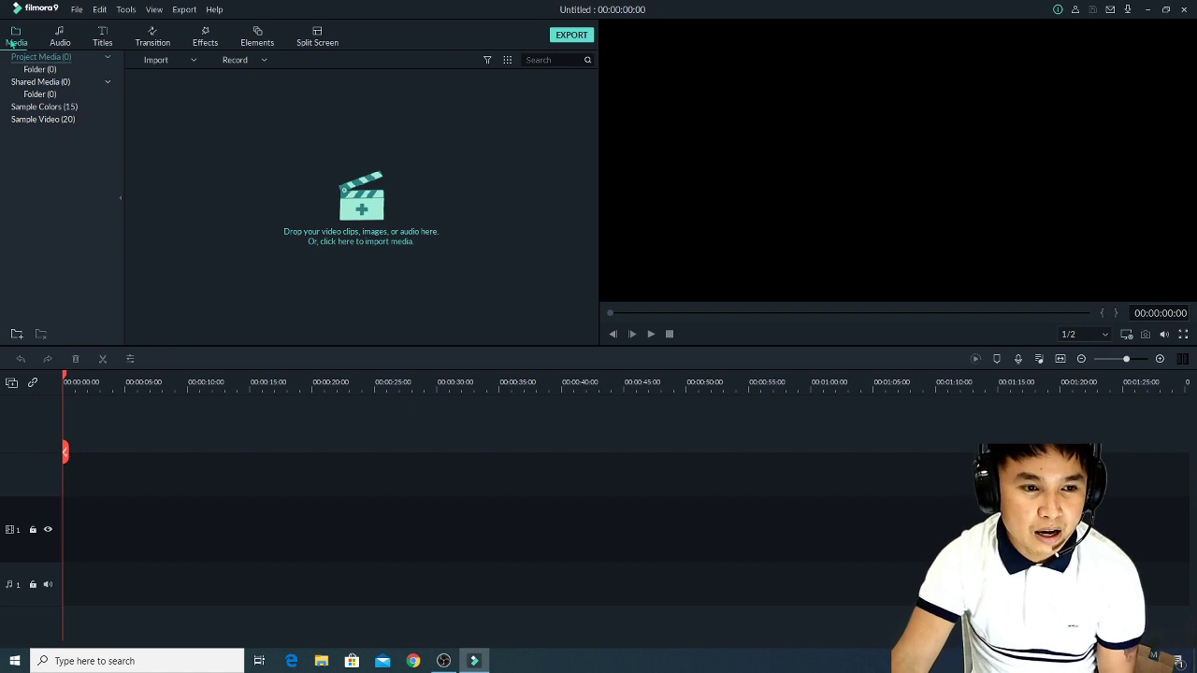
Browse the included audio categories from Young & Bright through Sound Effect and My Music.
{"action": "left_click", "coordinate": [60, 42]}
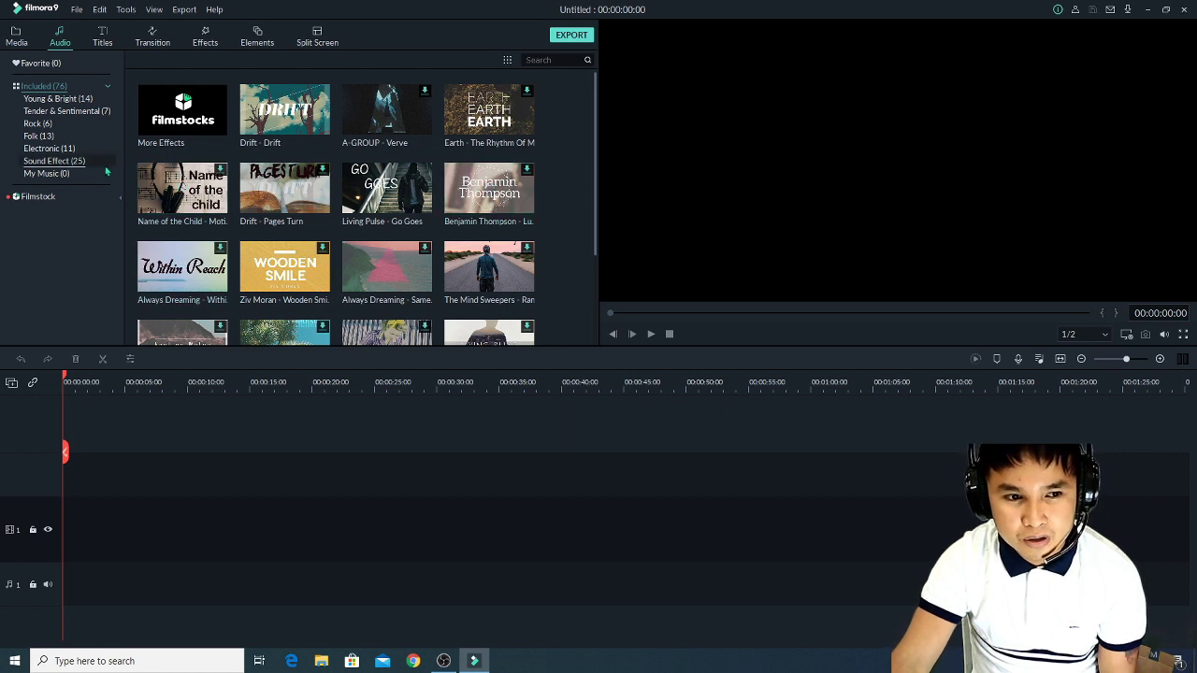
{"action": "left_click", "coordinate": [47, 100]}
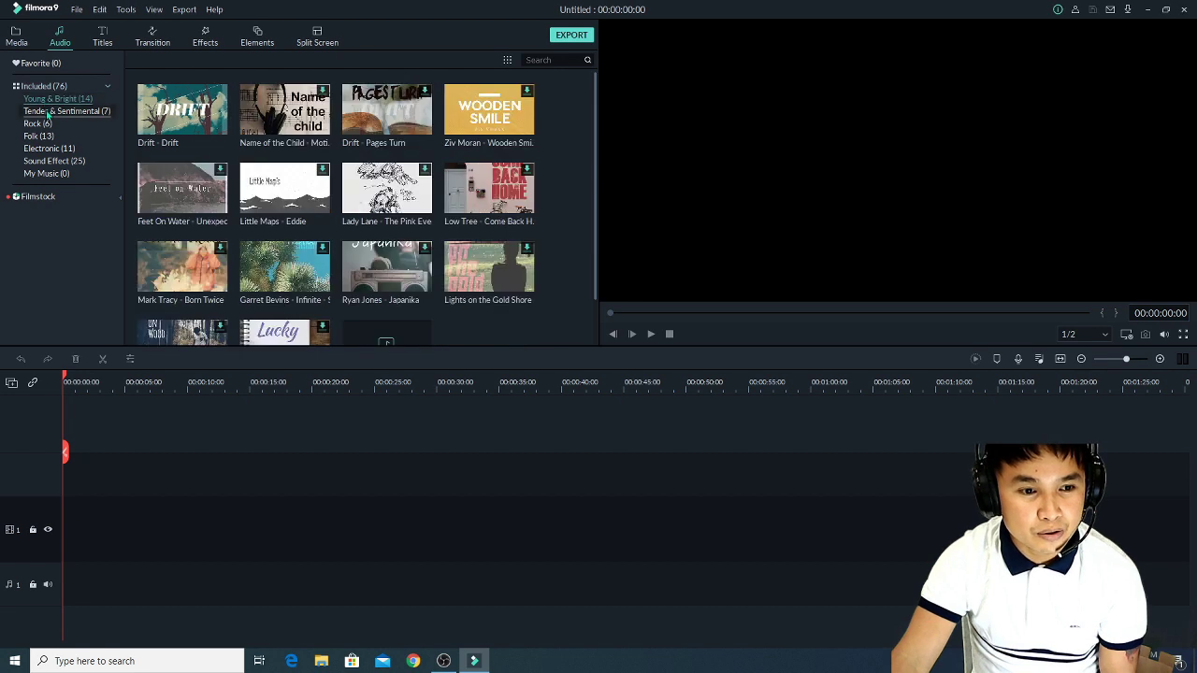
{"action": "left_click", "coordinate": [49, 111]}
{"action": "left_click", "coordinate": [34, 125]}
{"action": "left_click", "coordinate": [36, 137]}
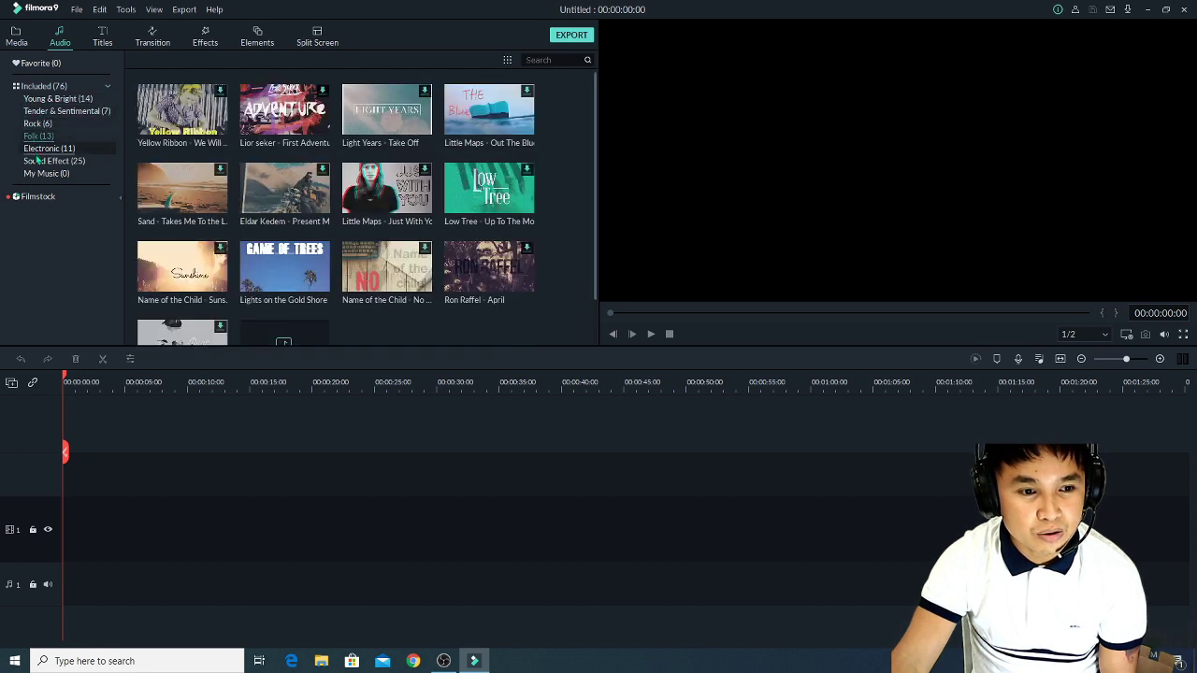
{"action": "left_click", "coordinate": [42, 149]}
{"action": "left_click", "coordinate": [49, 161]}
{"action": "left_click", "coordinate": [45, 173]}
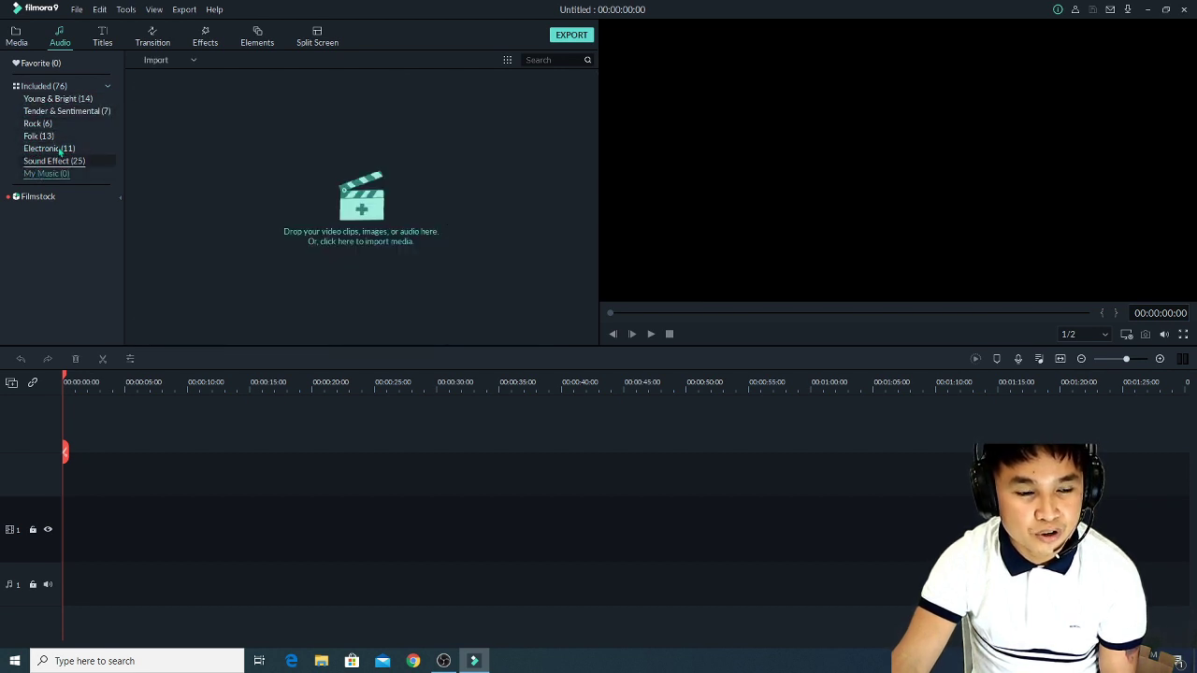
Browse the included title presets, looking at the Subtitles, End Credits and new lower-thirds and opener collections.
{"action": "left_click", "coordinate": [105, 43]}
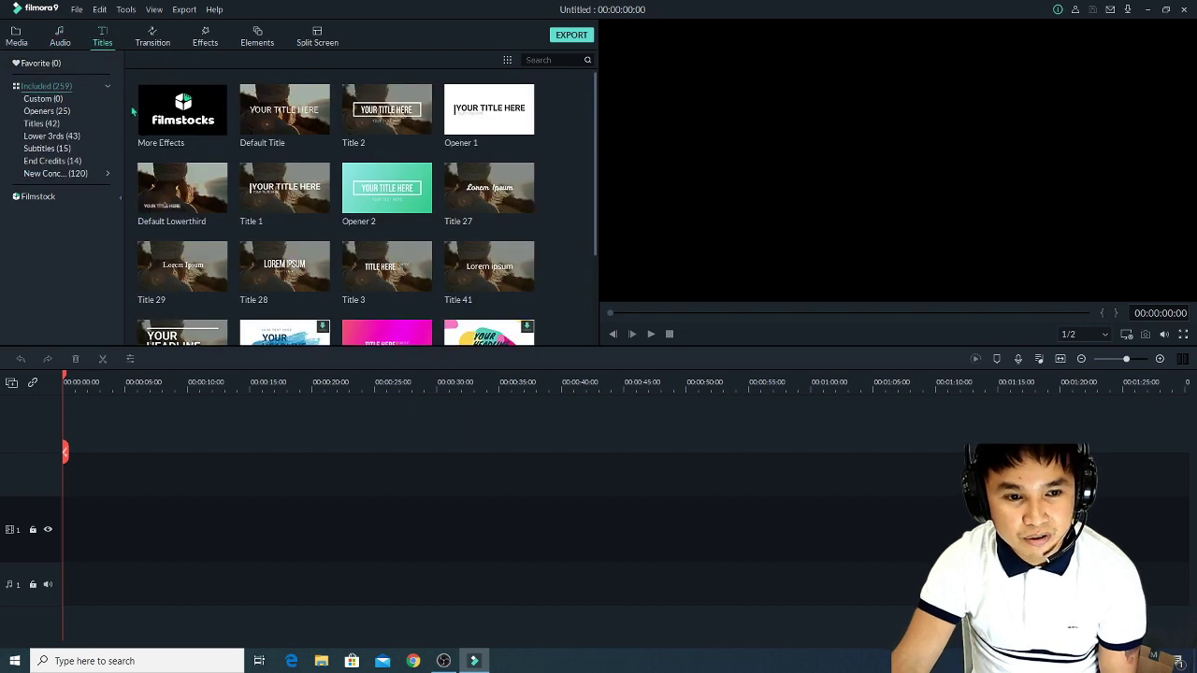
{"action": "left_click", "coordinate": [47, 149]}
{"action": "left_click", "coordinate": [49, 162]}
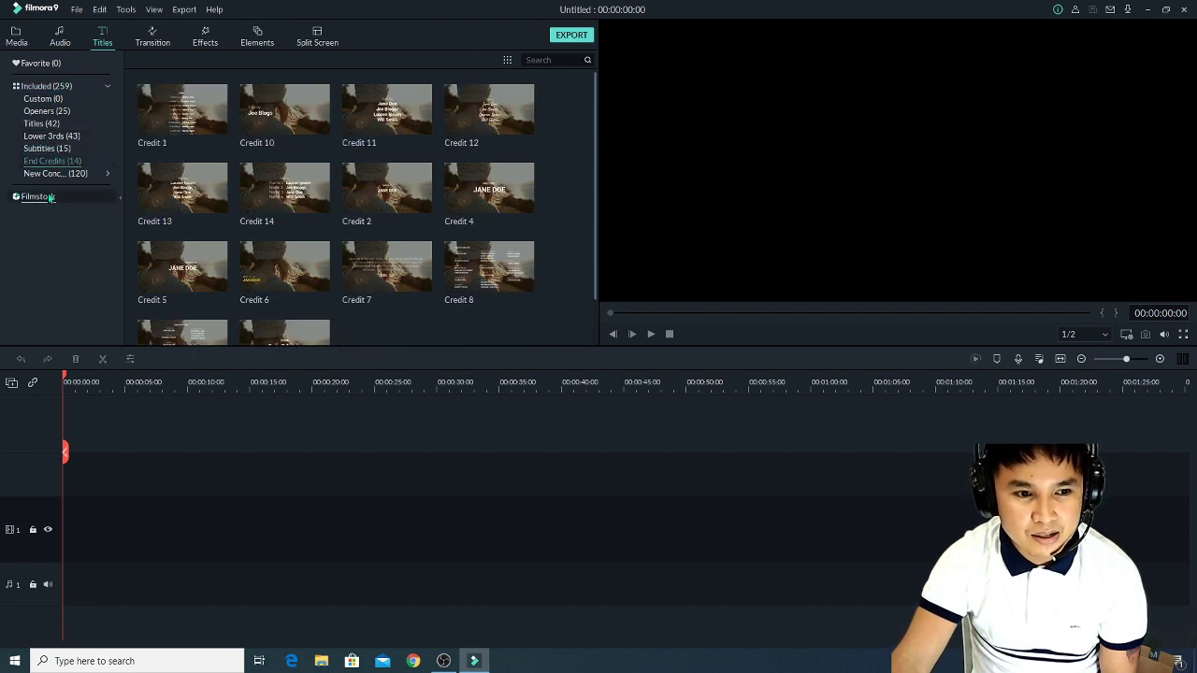
{"action": "left_click", "coordinate": [71, 175]}
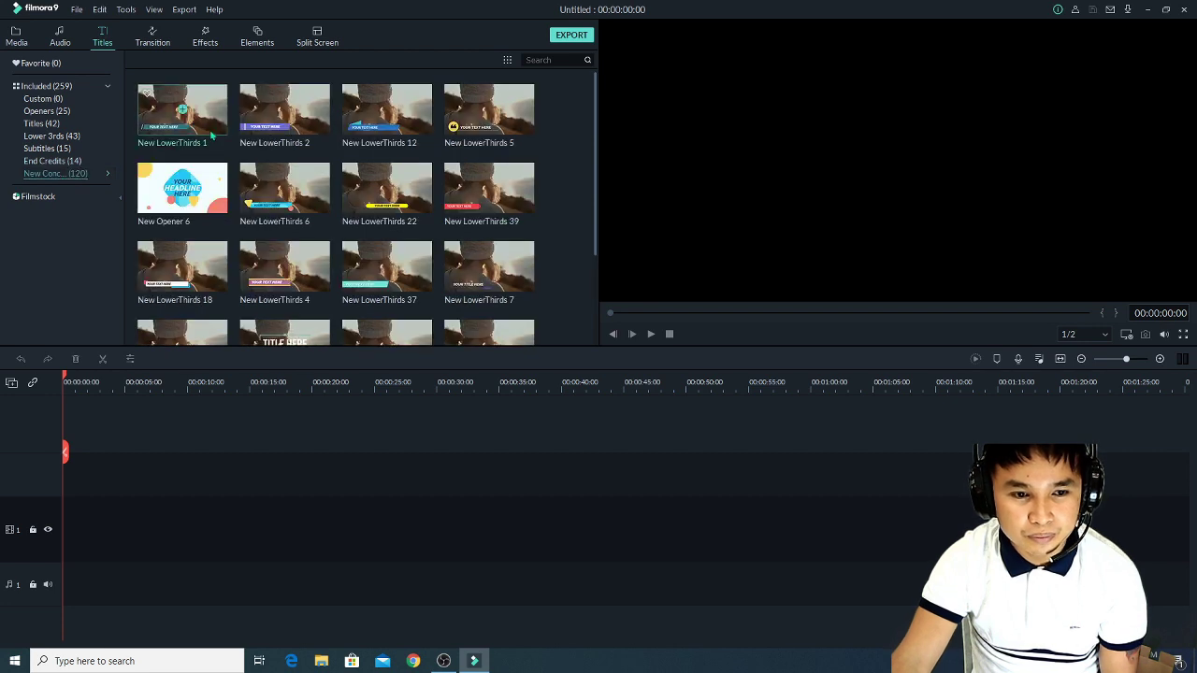
Browse the included transitions and preview Cube, Bar, Blind 1, Box Turn 1 and Morph.
{"action": "left_click", "coordinate": [159, 42]}
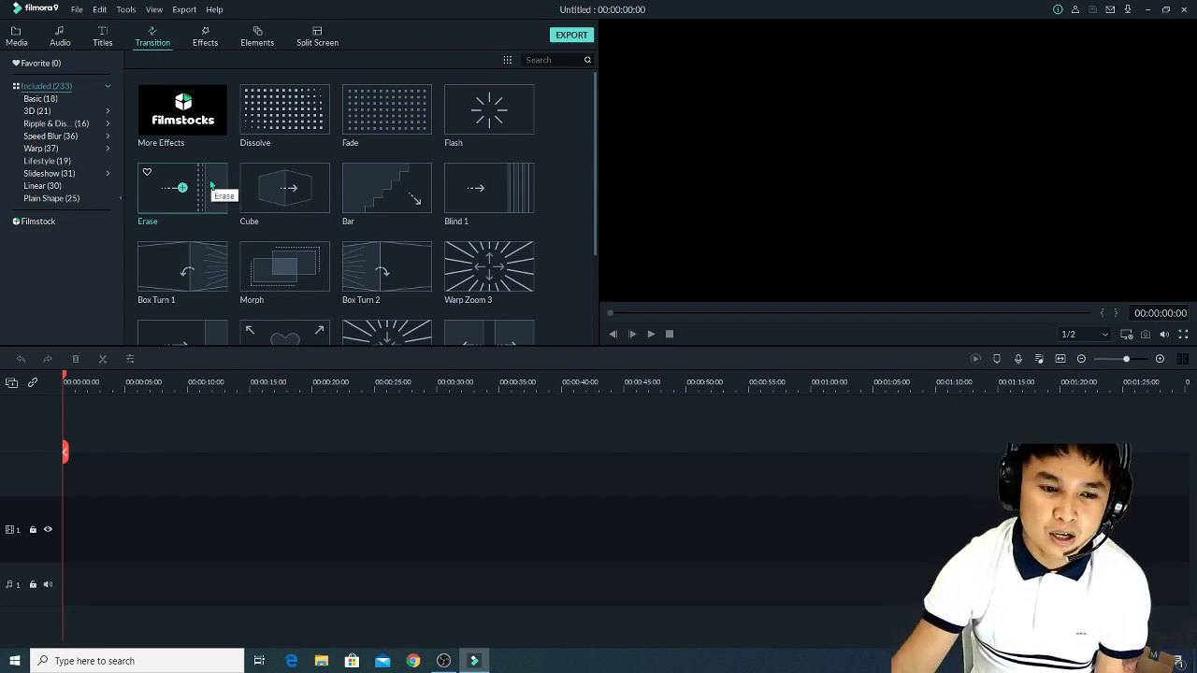
{"action": "left_click", "coordinate": [286, 191]}
{"action": "left_click", "coordinate": [398, 187]}
{"action": "left_click", "coordinate": [462, 189]}
{"action": "left_click", "coordinate": [207, 261]}
{"action": "left_click", "coordinate": [285, 267]}
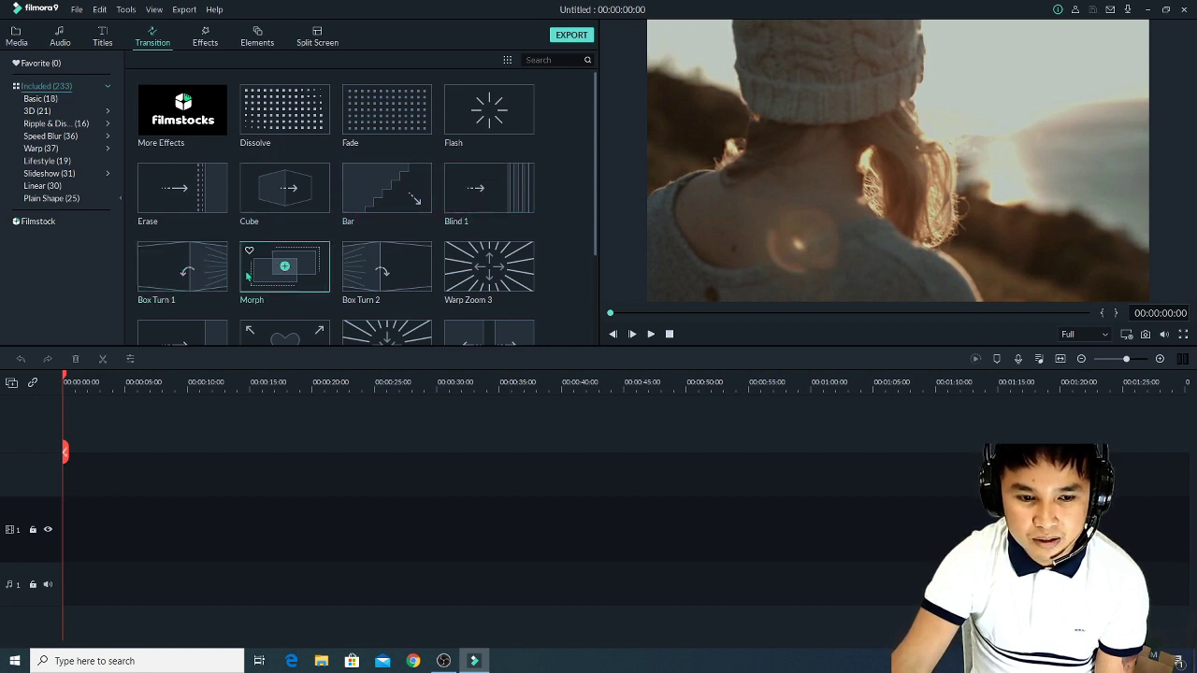
Browse the included video effects and preview several, including 007 Series, Strong Glitch, Old video and Aibao.
{"action": "left_click", "coordinate": [206, 37]}
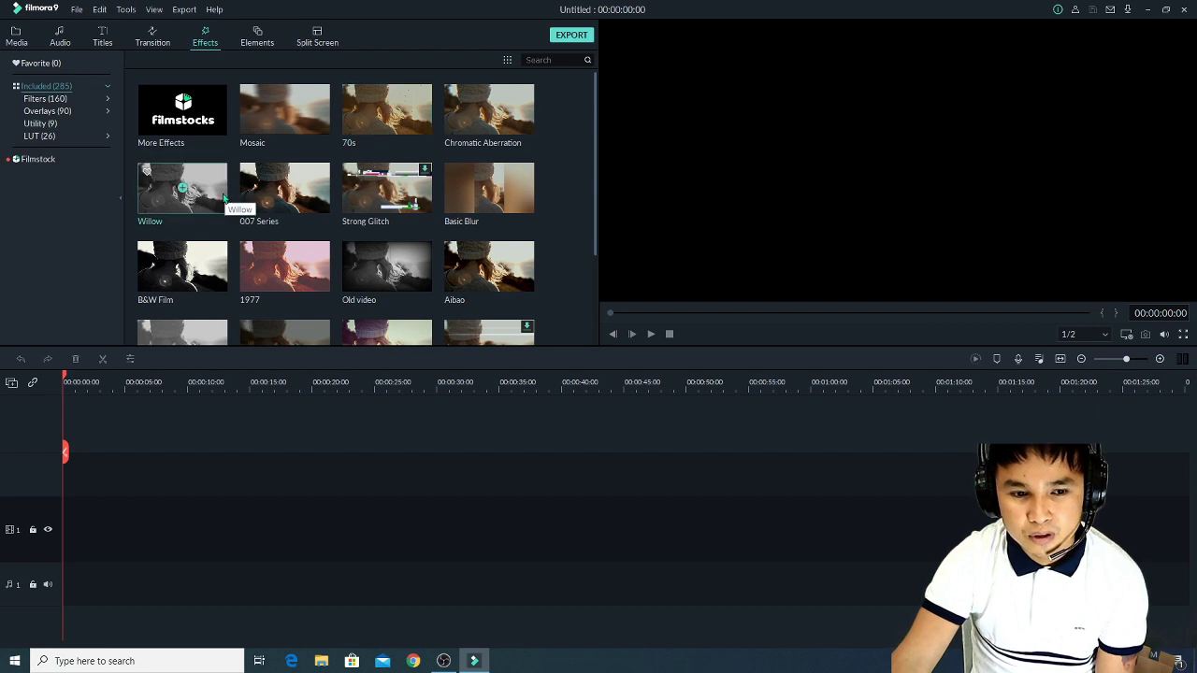
{"action": "left_click", "coordinate": [309, 194]}
{"action": "left_click", "coordinate": [344, 198]}
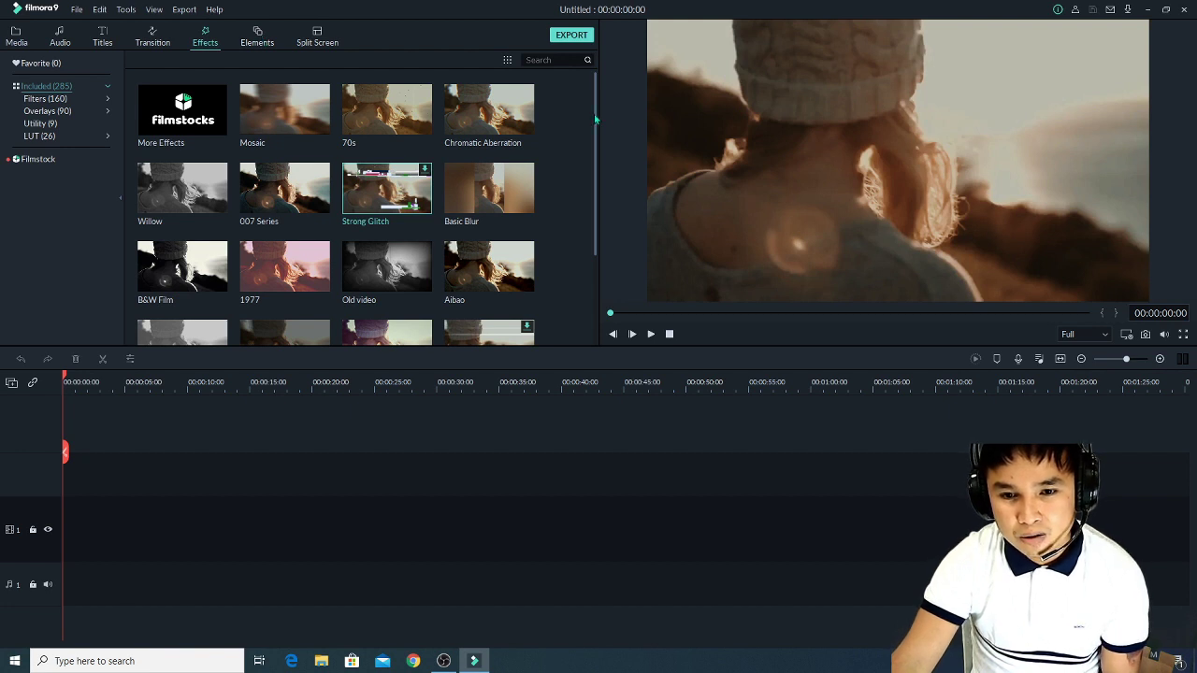
{"action": "scroll", "coordinate": [595, 119], "scroll_direction": "down", "scroll_amount": 1}
{"action": "scroll", "coordinate": [600, 147], "scroll_direction": "up", "scroll_amount": 1}
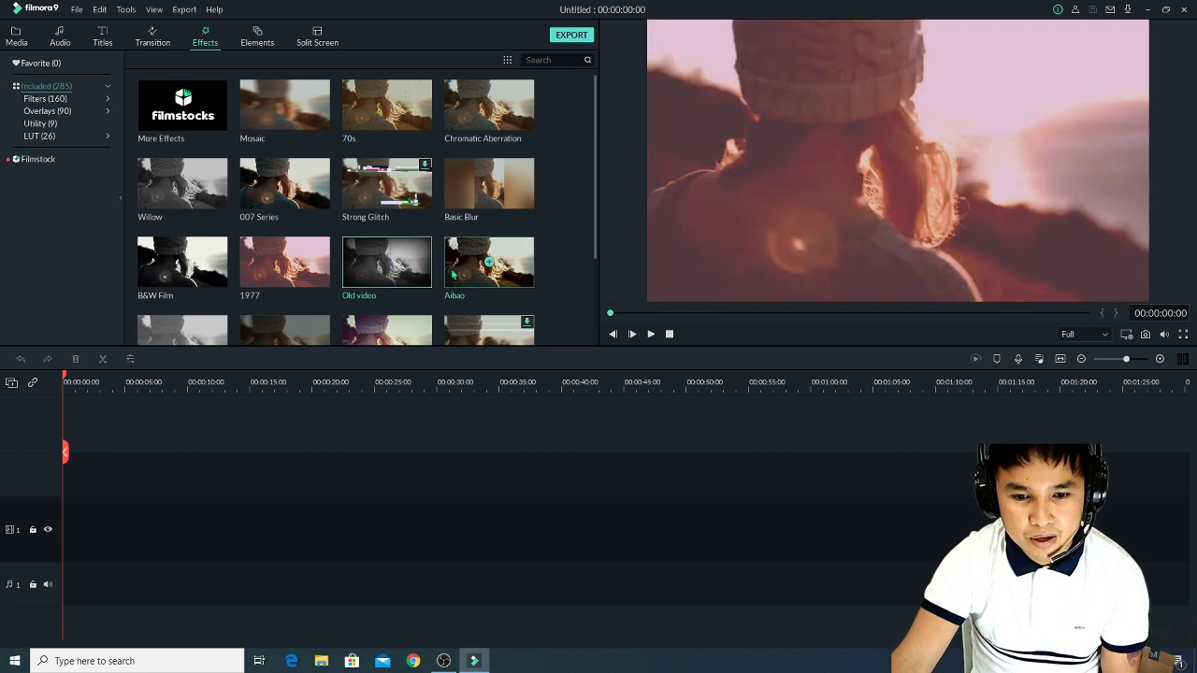
{"action": "left_click", "coordinate": [374, 272]}
{"action": "left_click", "coordinate": [488, 267]}
{"action": "left_click", "coordinate": [418, 325]}
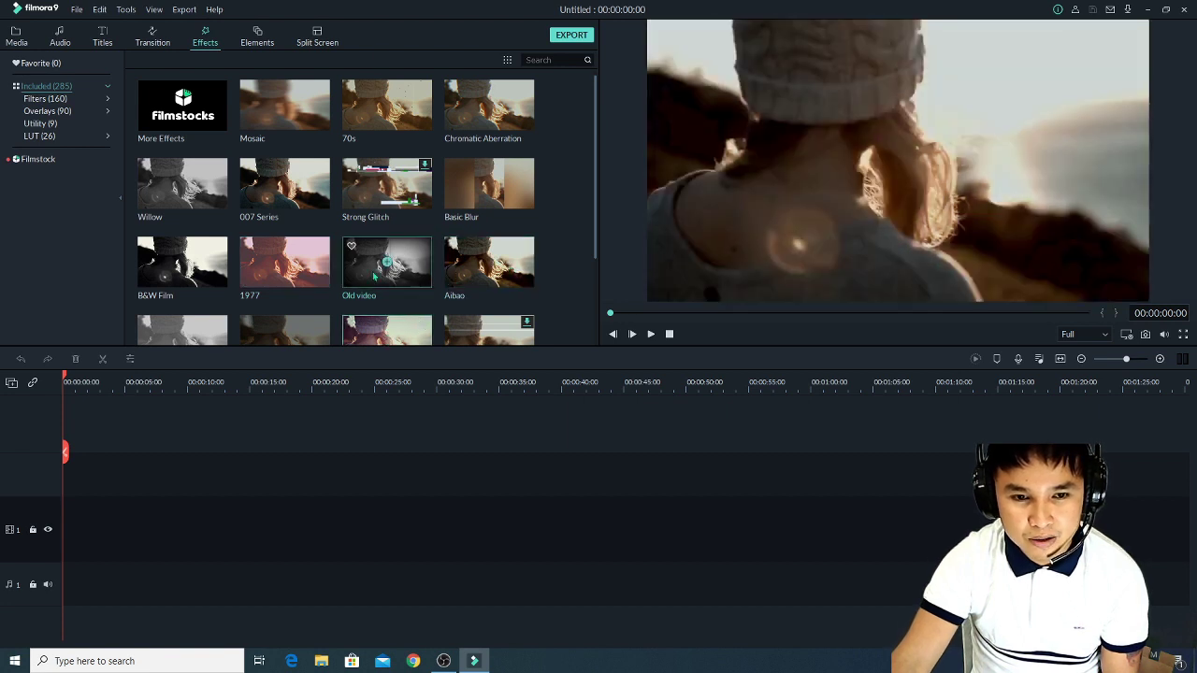
Browse the included elements and preview Web Element Circle 03, Element Emoji 1 and Element Love 2.
{"action": "left_click", "coordinate": [260, 37]}
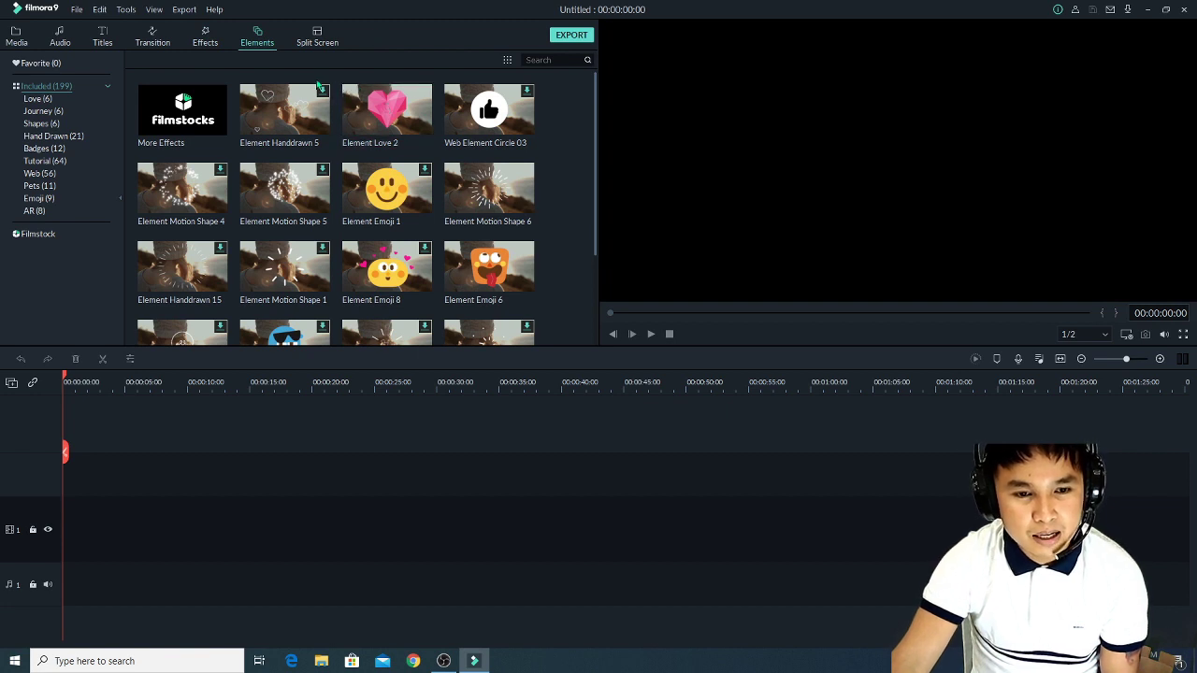
{"action": "left_click", "coordinate": [486, 110]}
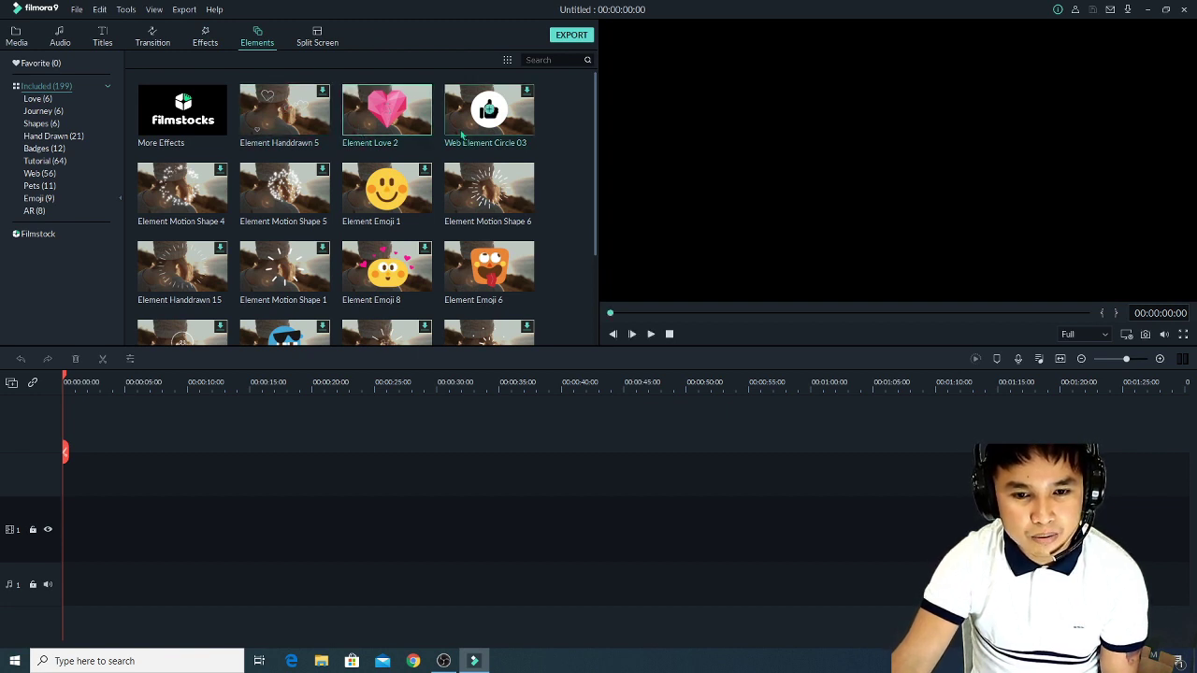
{"action": "left_click", "coordinate": [364, 205]}
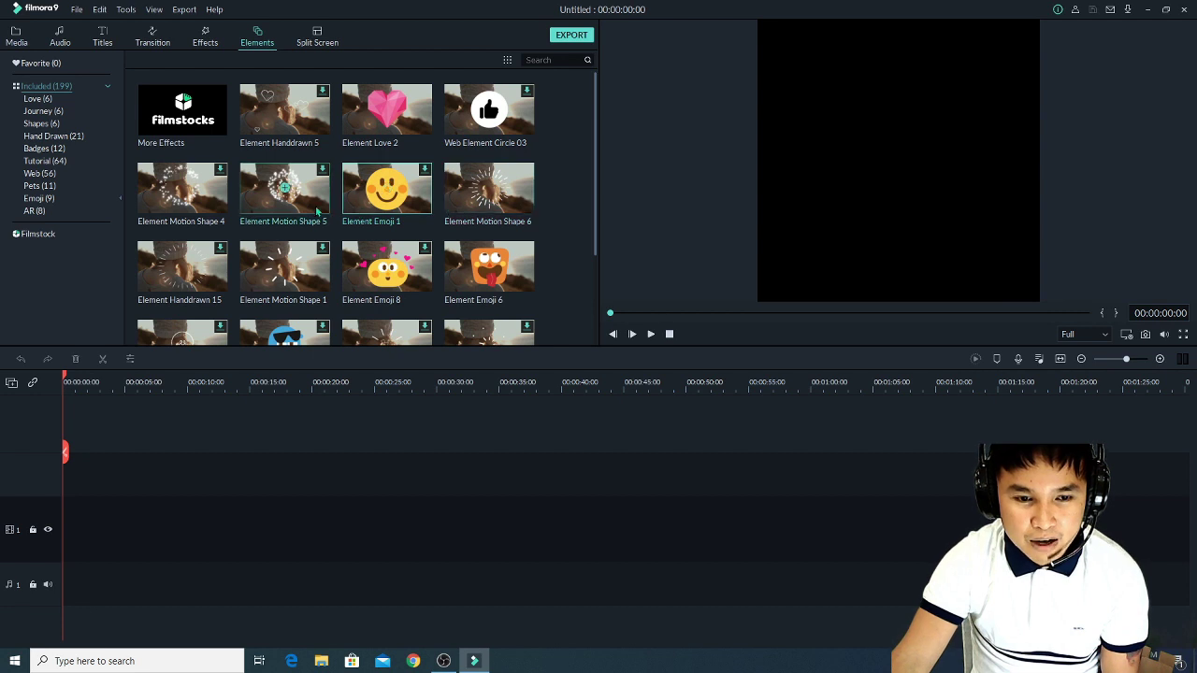
{"action": "left_click", "coordinate": [365, 131]}
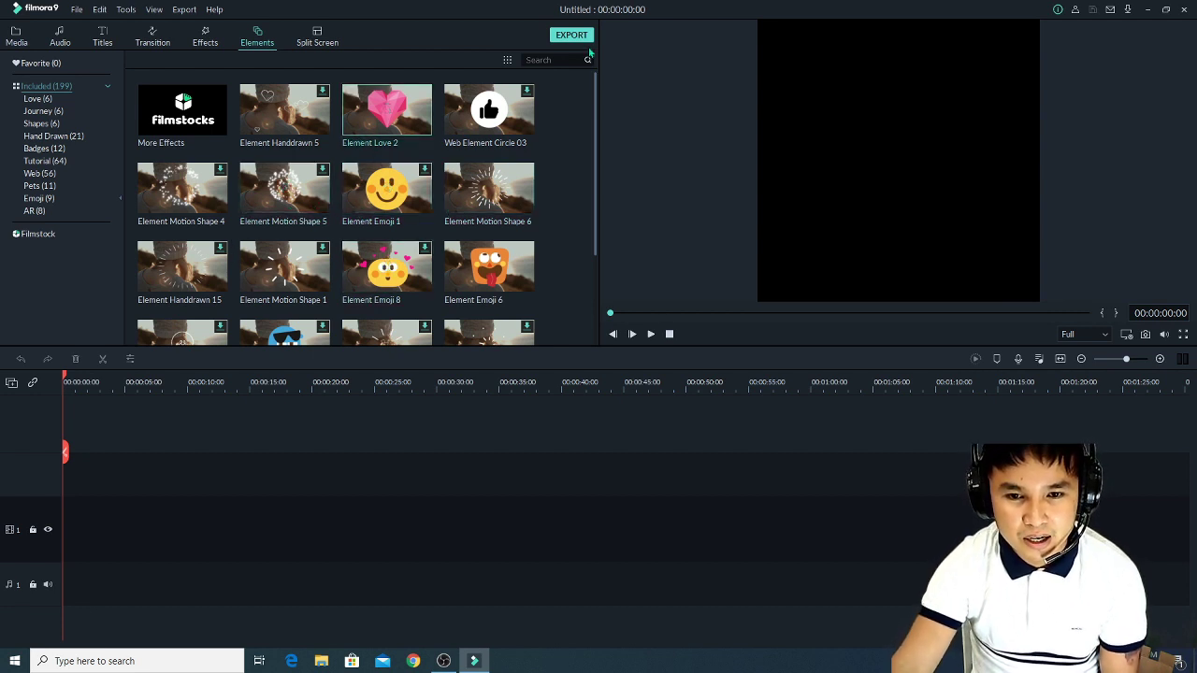
{"action": "left_click_drag", "start_coordinate": [592, 122], "coordinate": [591, 217]}
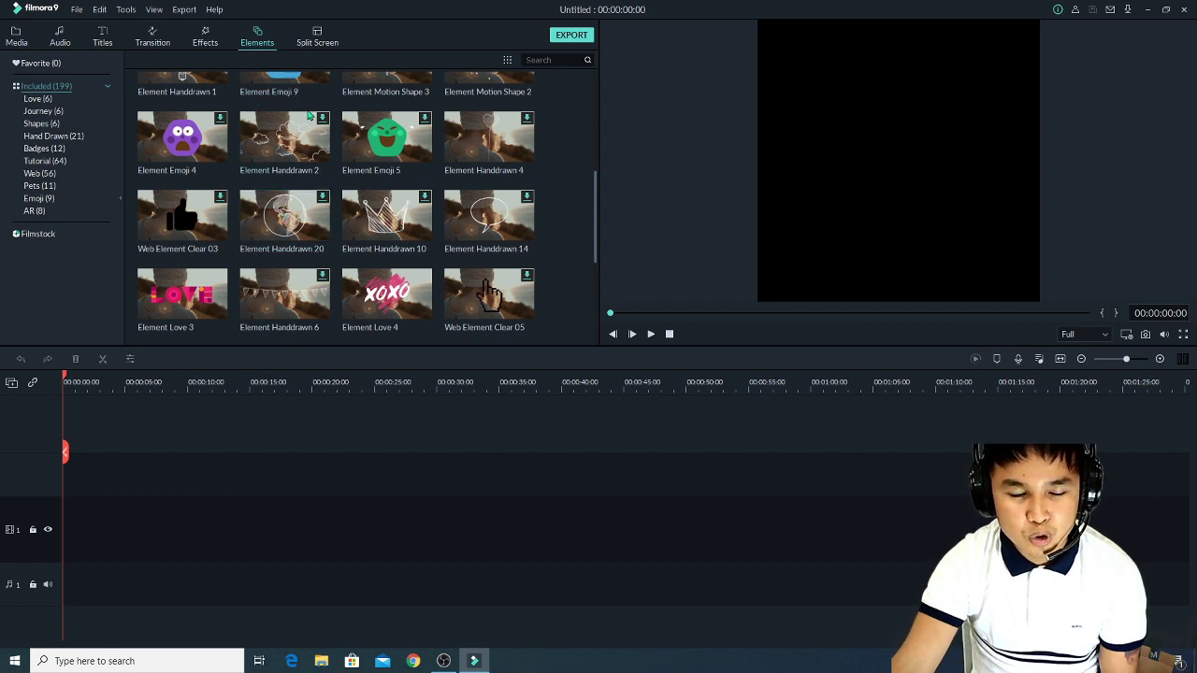
Look through the included split-screen layouts and zoom the timeline out to 30-second ruler intervals.
{"action": "left_click", "coordinate": [318, 43]}
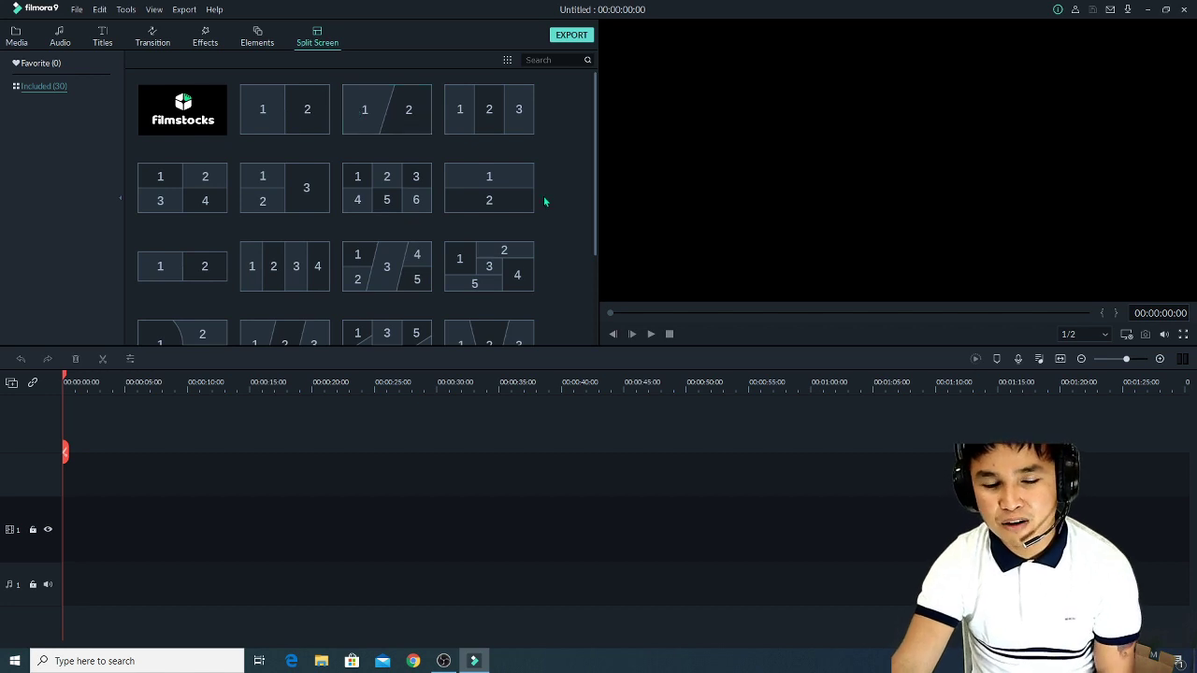
{"action": "left_click_drag", "start_coordinate": [596, 117], "coordinate": [608, 160]}
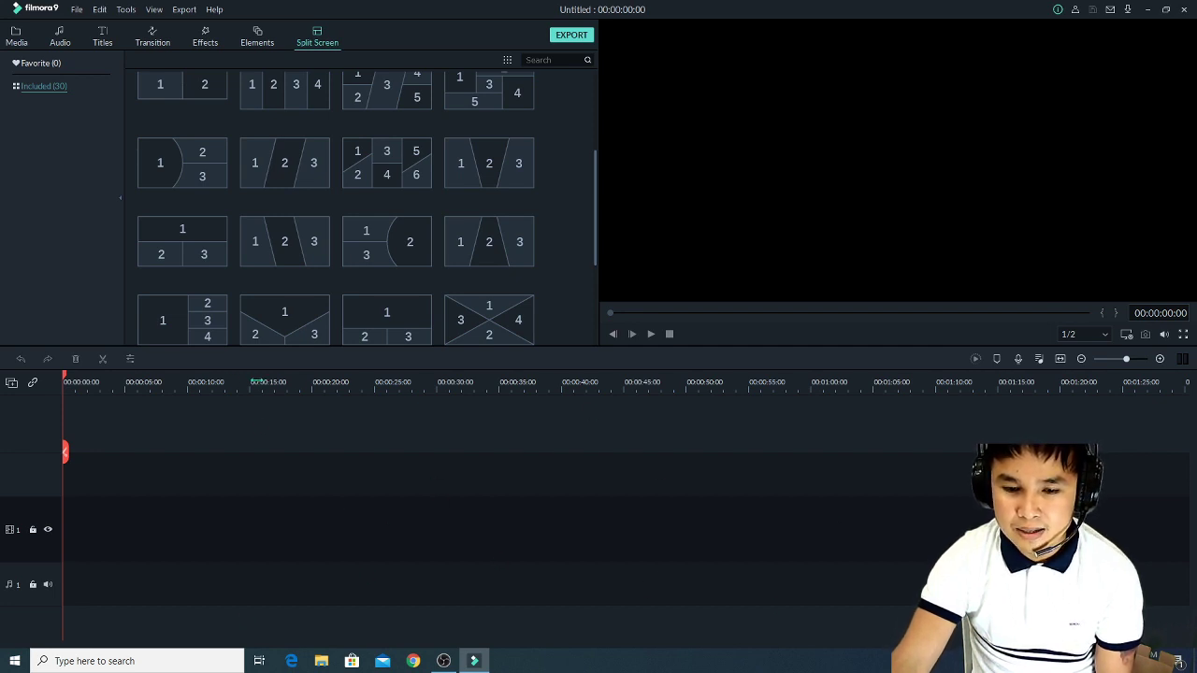
{"action": "mouse_move", "coordinate": [1126, 359]}
{"action": "left_mouse_down"}
{"action": "mouse_move", "coordinate": [1107, 365]}
{"action": "mouse_move", "coordinate": [1139, 367]}
{"action": "mouse_move", "coordinate": [1122, 366]}
{"action": "left_mouse_up"}
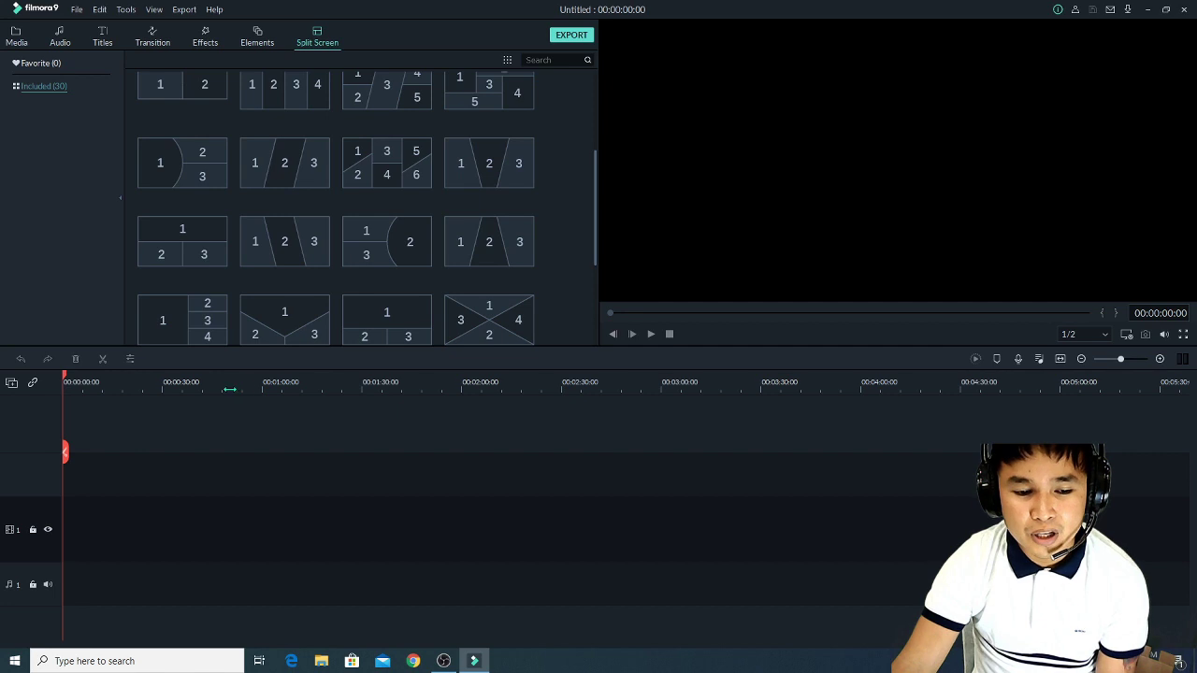
{"action": "left_click_drag", "start_coordinate": [223, 383], "coordinate": [193, 391]}
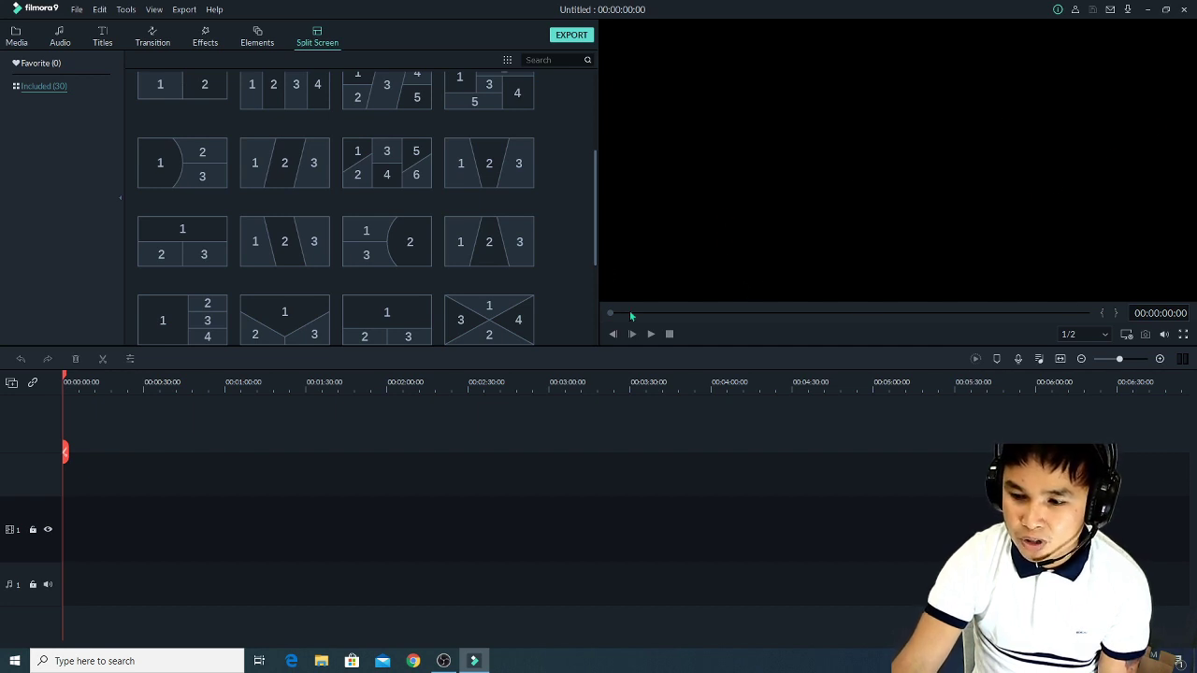
View the empty preview in full screen, return to the editor and show the playback volume control.
{"action": "left_click", "coordinate": [1184, 338]}
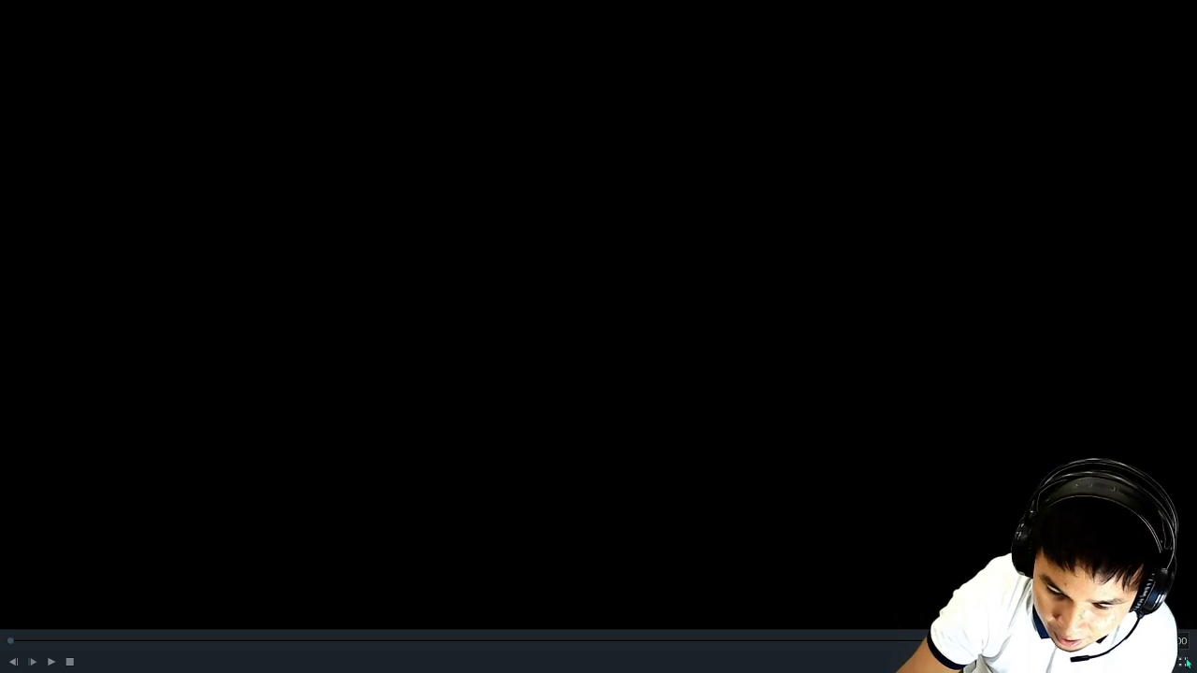
{"action": "left_click", "coordinate": [1186, 661]}
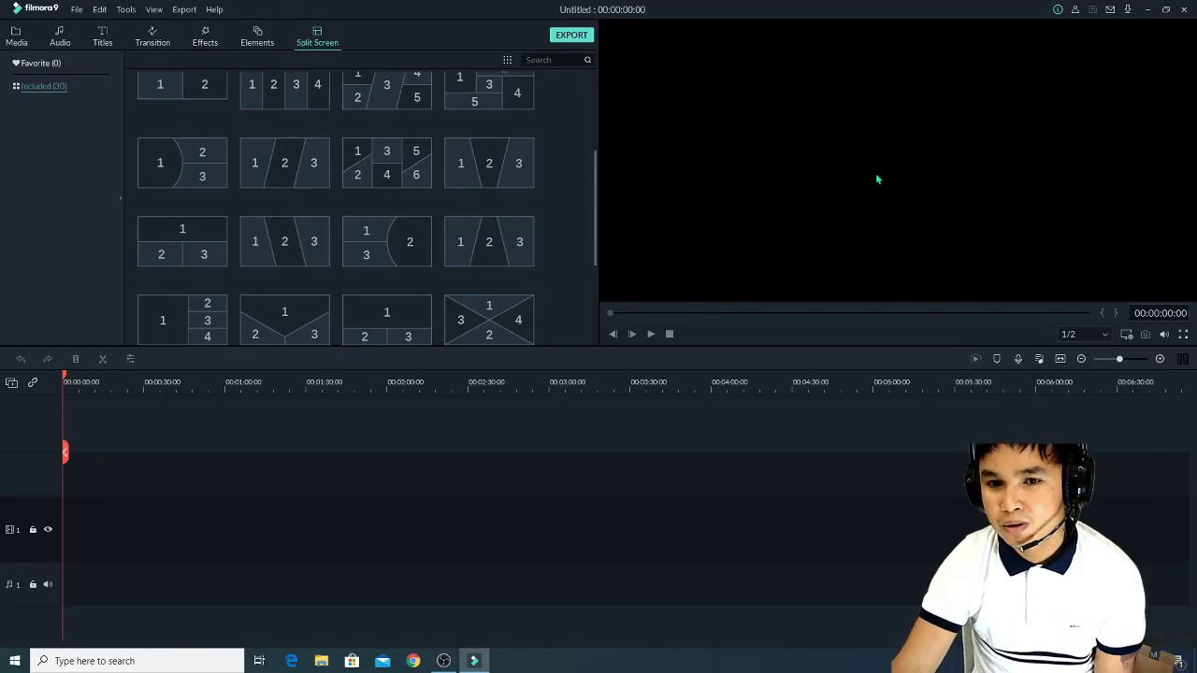
{"action": "mouse_move", "coordinate": [1166, 337]}
{"action": "left_click", "coordinate": [1165, 314]}
{"action": "mouse_move", "coordinate": [1165, 314]}
{"action": "left_mouse_down"}
{"action": "mouse_move", "coordinate": [1165, 267]}
{"action": "mouse_move", "coordinate": [1166, 316]}
{"action": "left_mouse_up"}
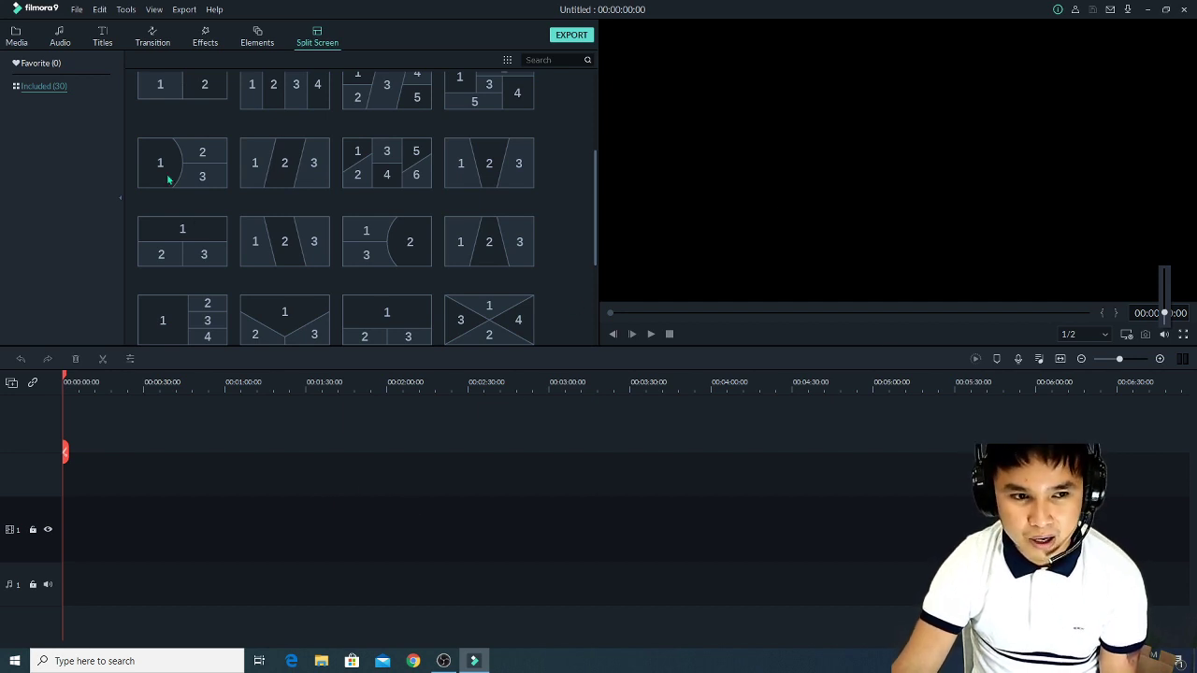
Browse the Sample Colors collection in the media library.
{"action": "left_click", "coordinate": [22, 42]}
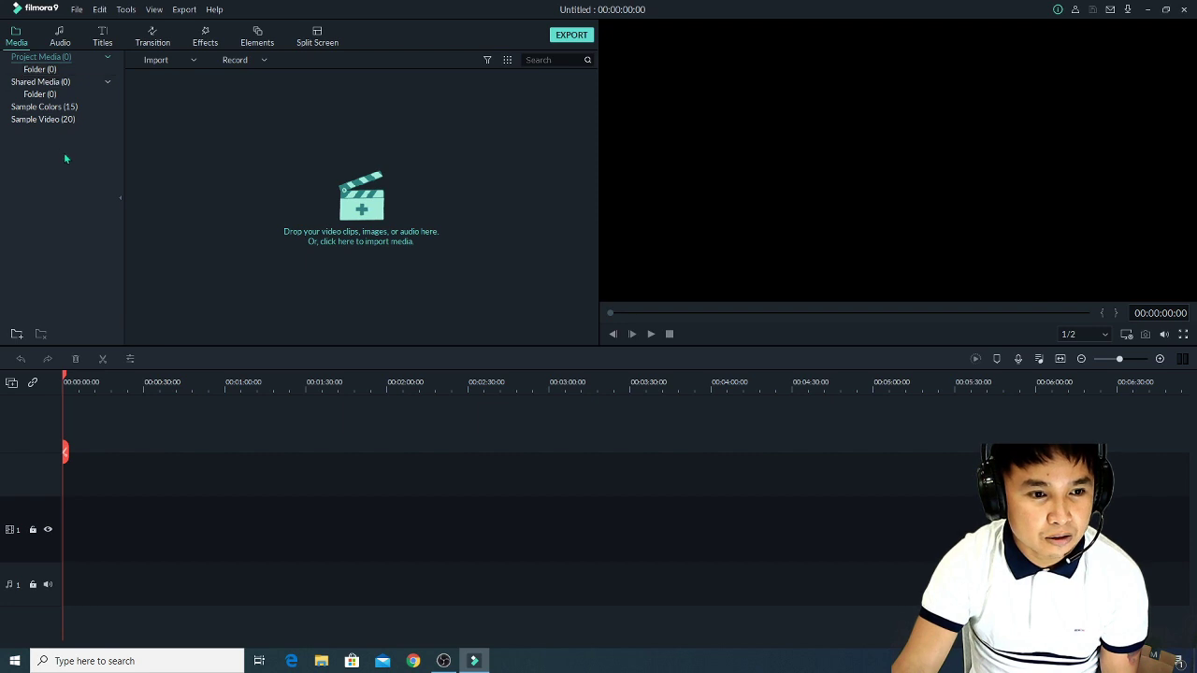
{"action": "left_click", "coordinate": [44, 107]}
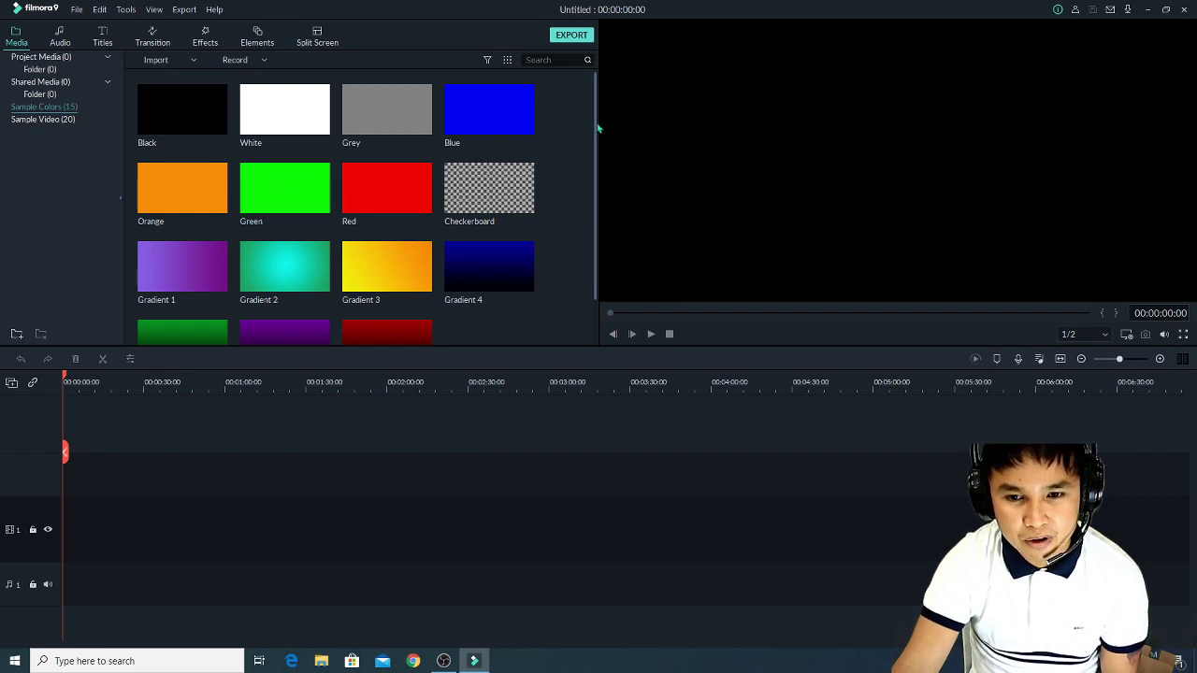
{"action": "scroll", "coordinate": [598, 128], "scroll_direction": "down", "scroll_amount": 1}
{"action": "scroll", "coordinate": [597, 145], "scroll_direction": "up", "scroll_amount": 1}
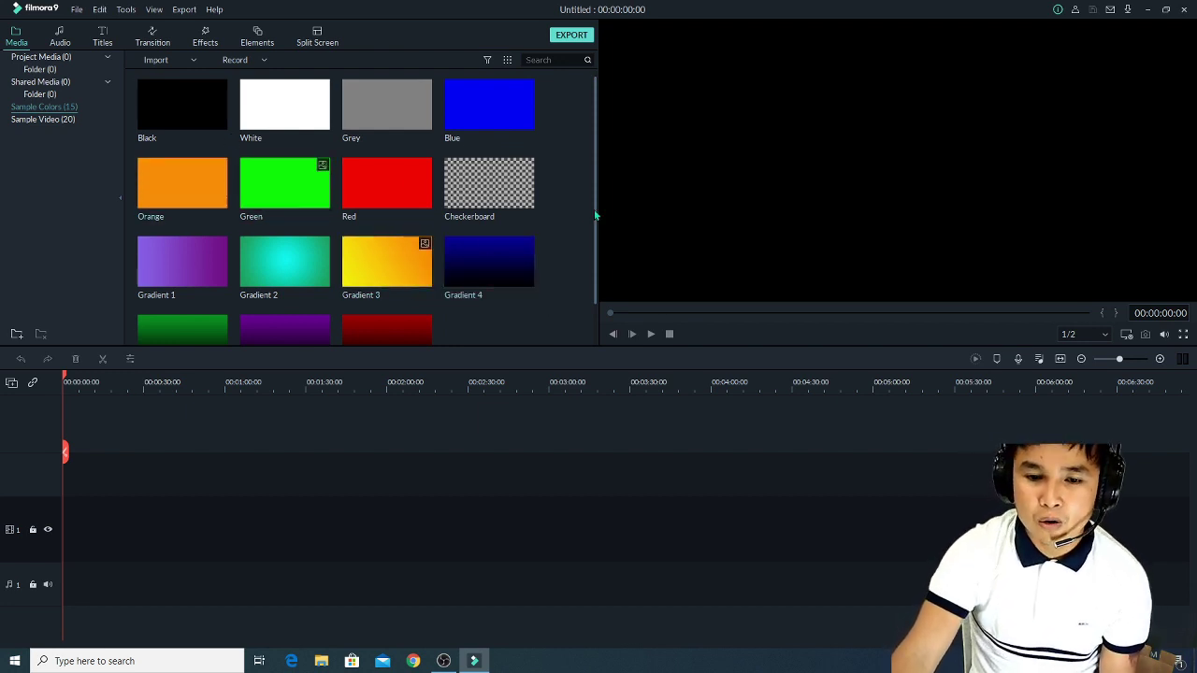
{"action": "left_click_drag", "start_coordinate": [595, 216], "coordinate": [579, 195]}
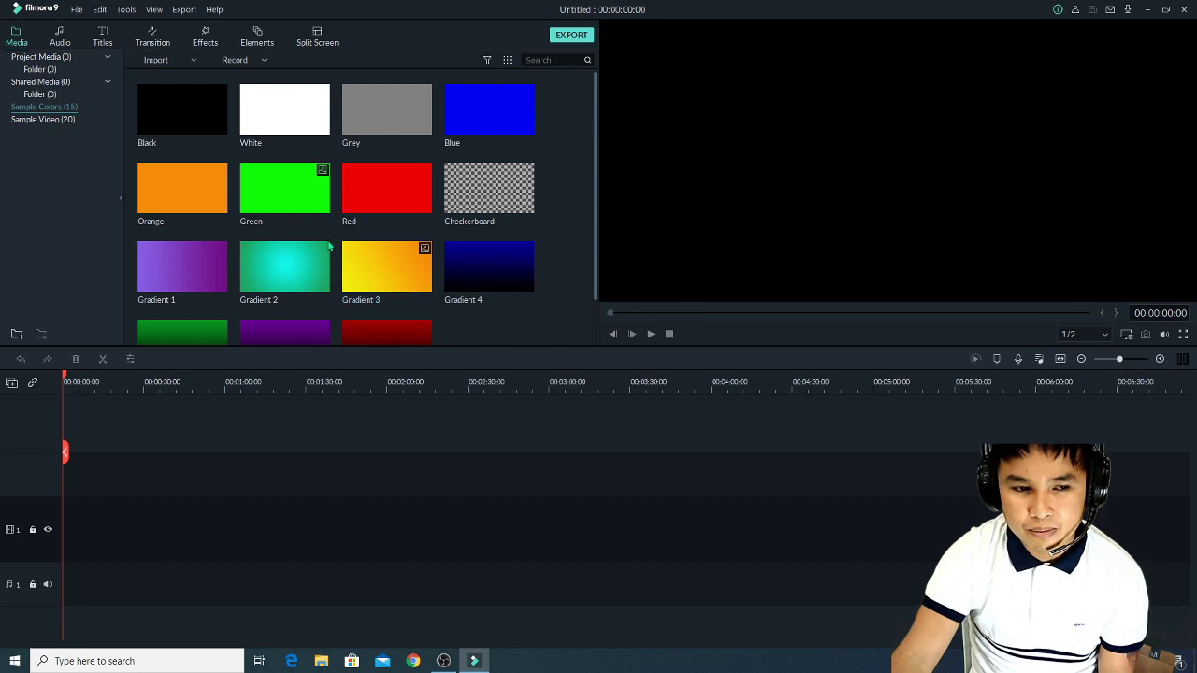
Browse the Sample Video collection, from the Travel clips to the Countdown clips.
{"action": "left_click", "coordinate": [34, 122]}
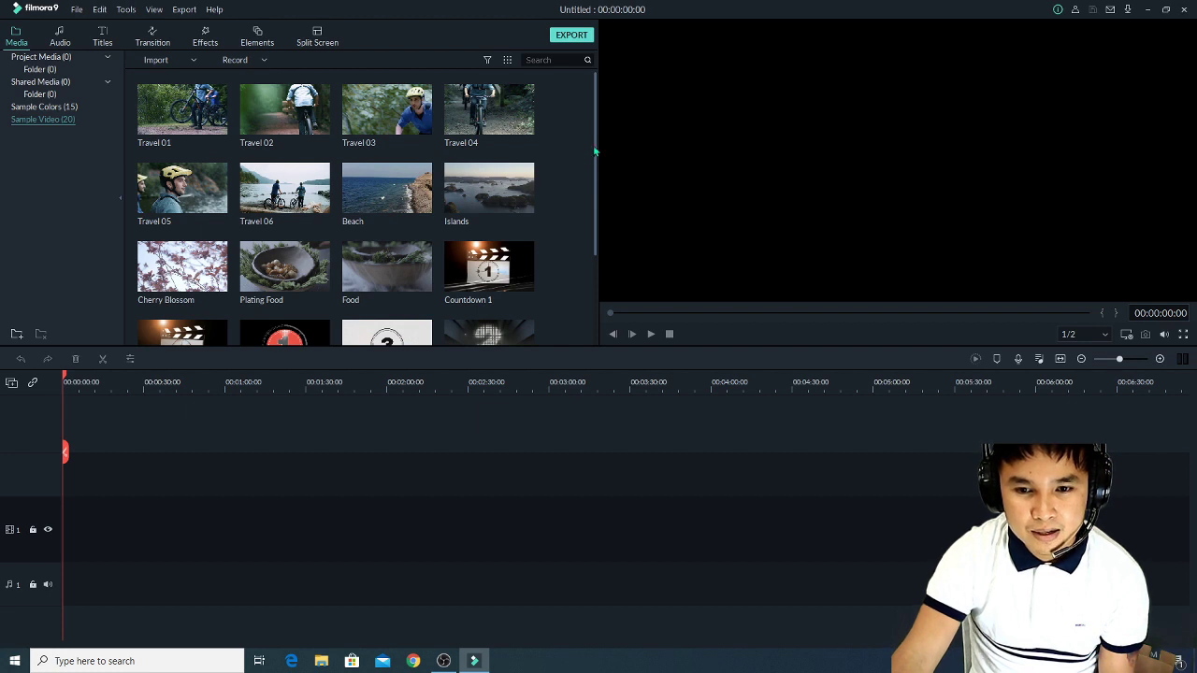
{"action": "mouse_move", "coordinate": [166, 125]}
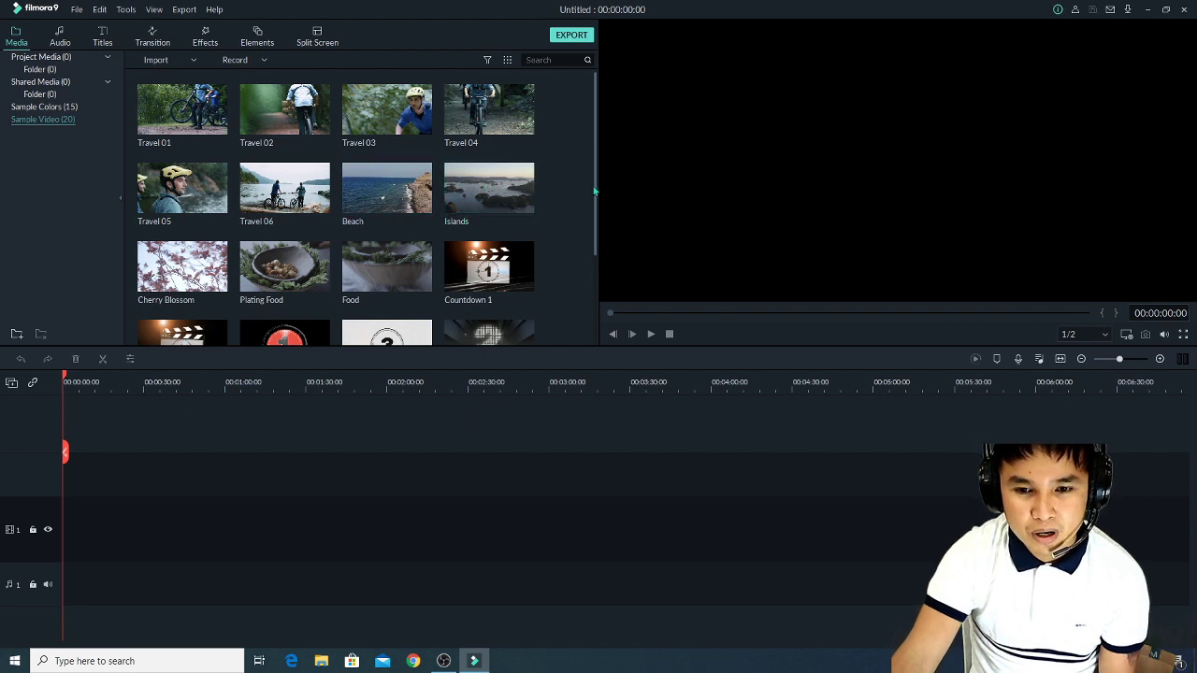
{"action": "left_click_drag", "start_coordinate": [594, 199], "coordinate": [594, 201]}
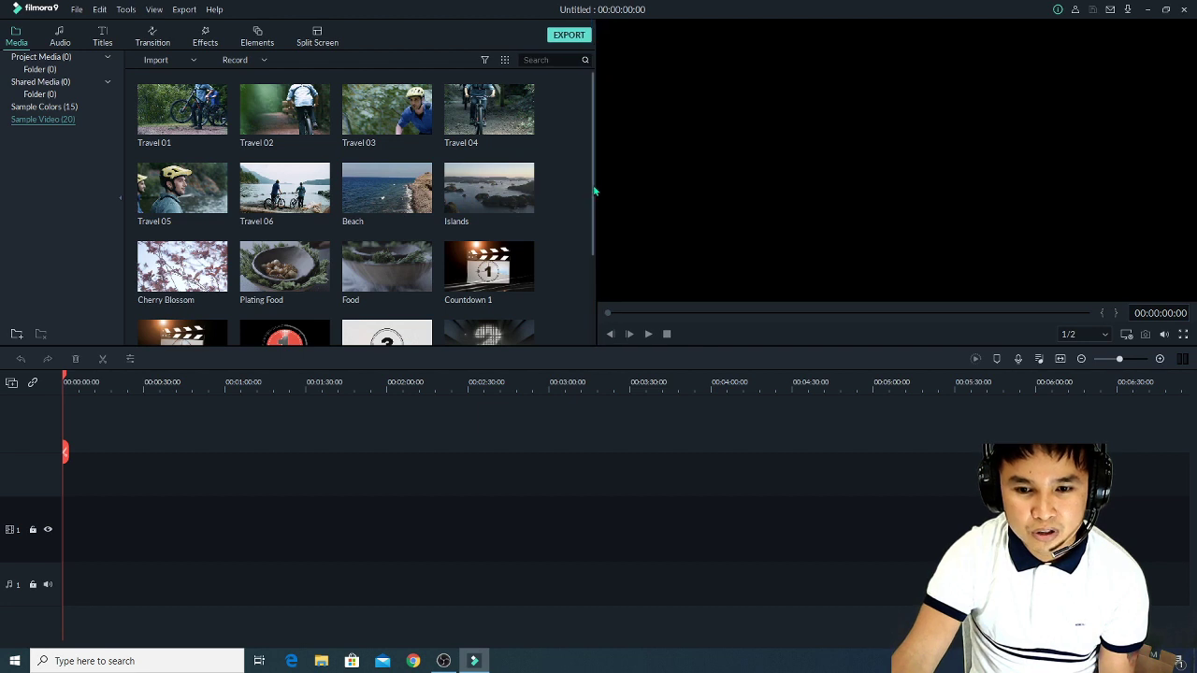
{"action": "scroll", "coordinate": [595, 190], "scroll_direction": "down", "scroll_amount": 3}
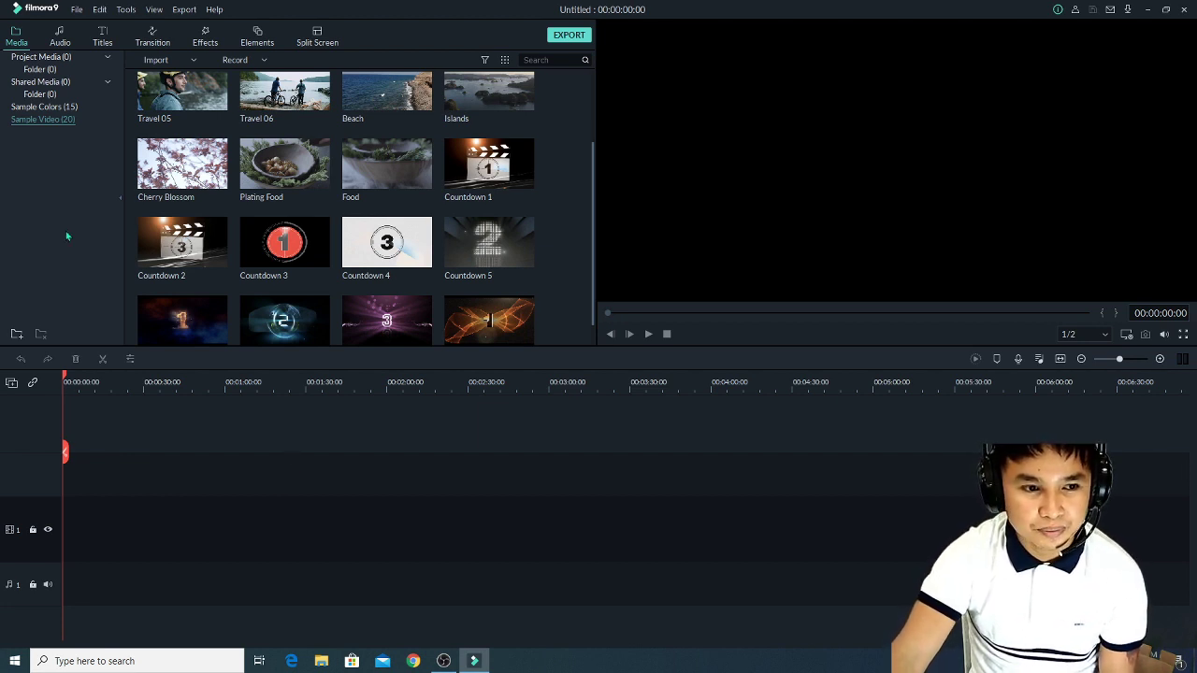
{"action": "left_click", "coordinate": [41, 57]}
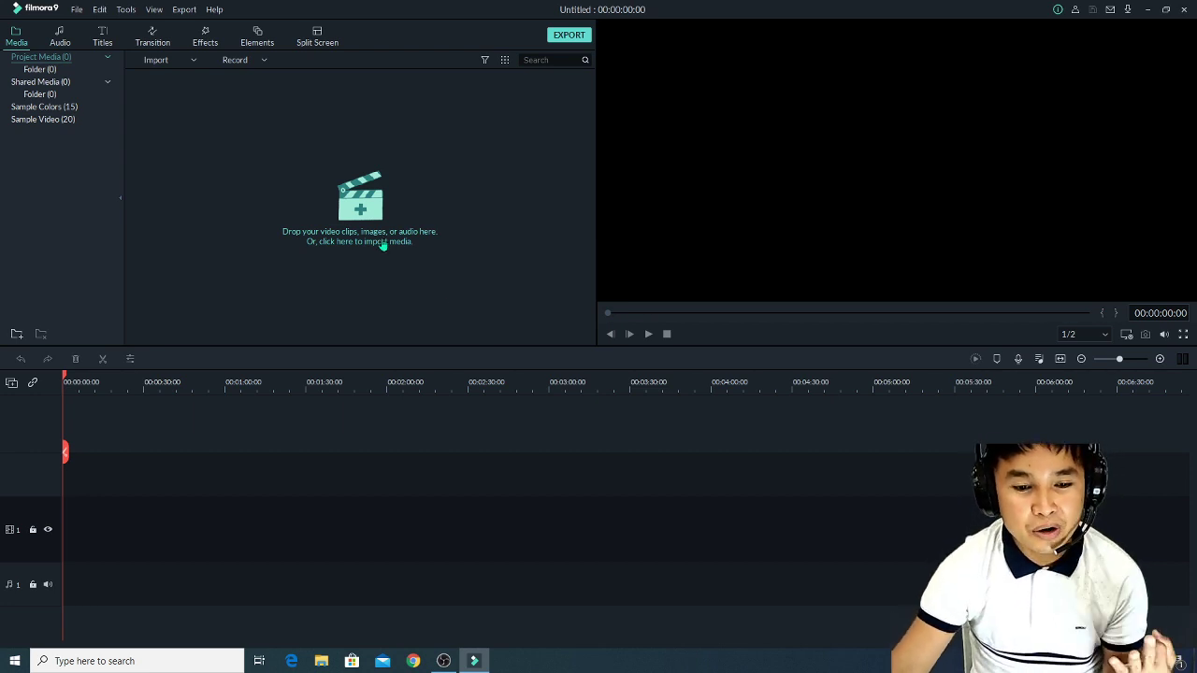
{"action": "left_click", "coordinate": [164, 60]}
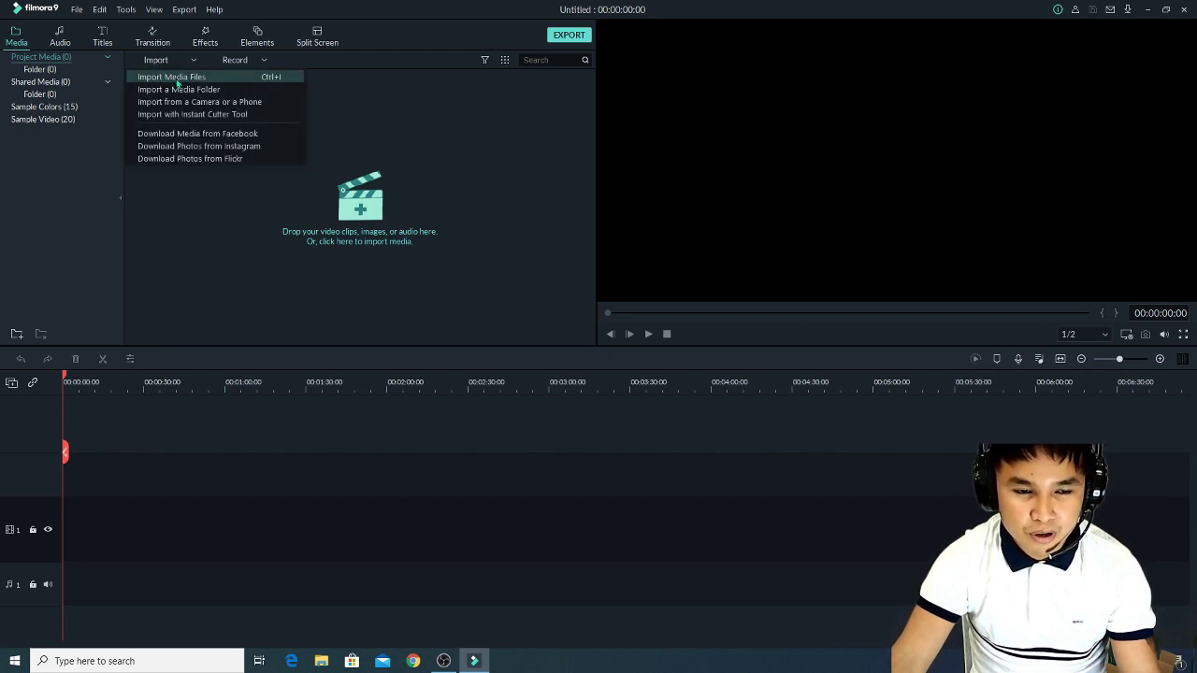
{"action": "left_click", "coordinate": [203, 79]}
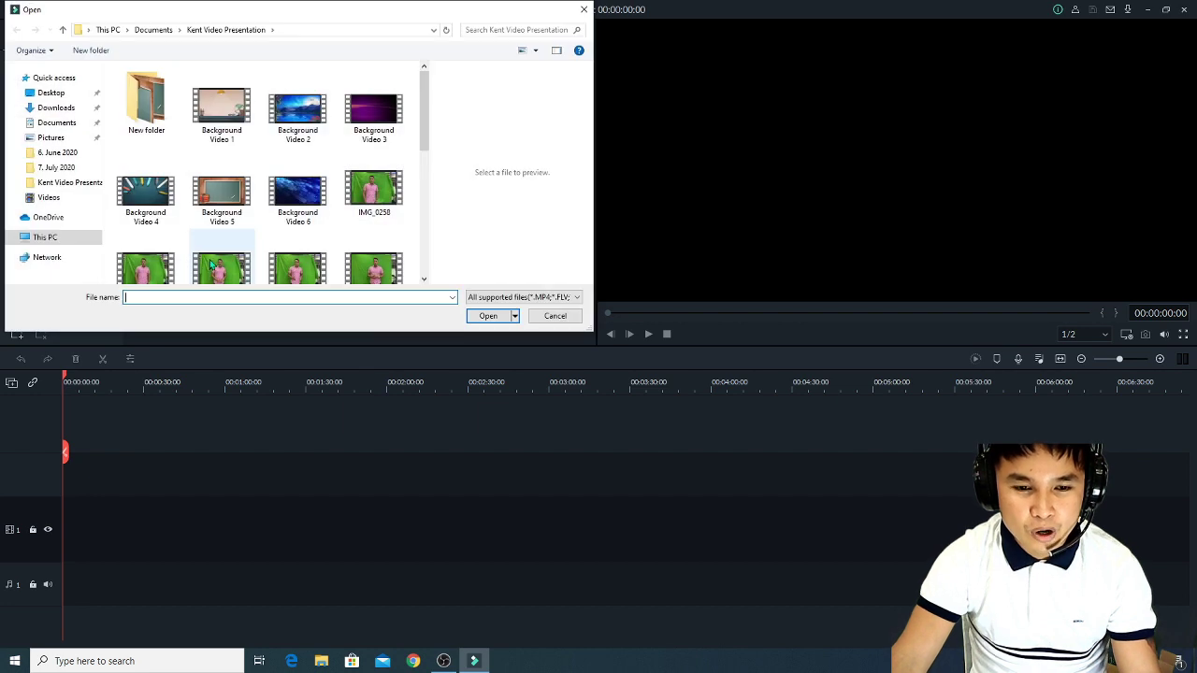
{"action": "left_click", "coordinate": [555, 316]}
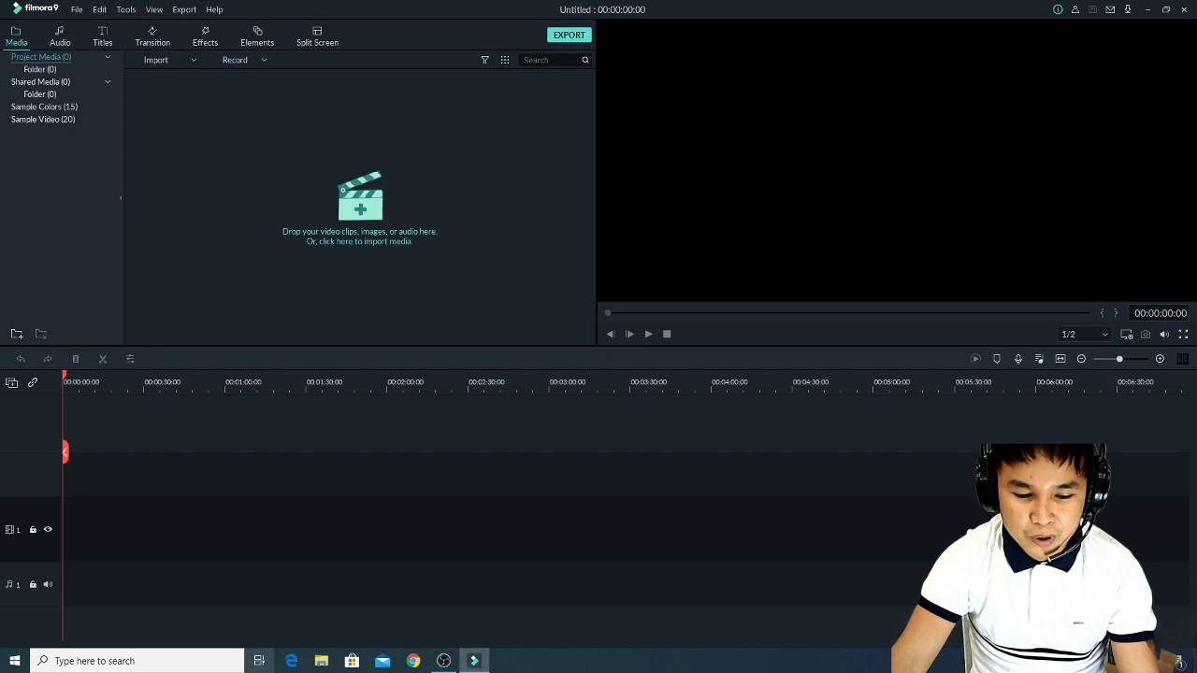
Import the IMG_0262 video into the project media from the video presentation folder in Documents, using File Explorer.
{"action": "left_click", "coordinate": [321, 661]}
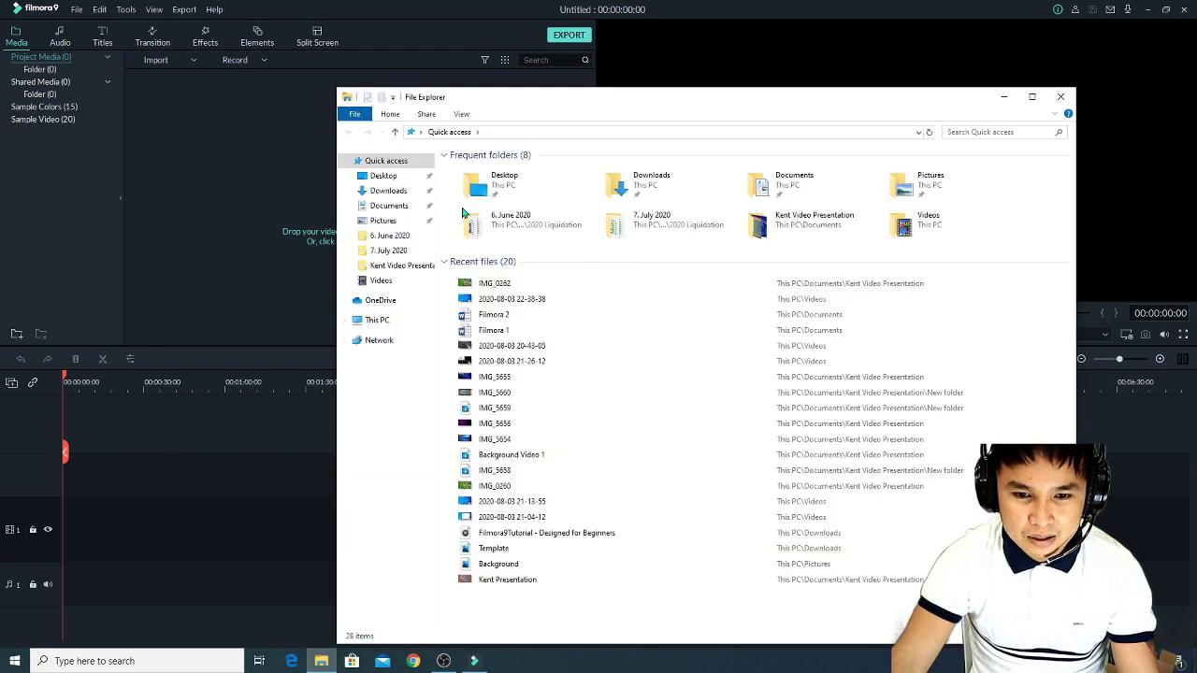
{"action": "left_click", "coordinate": [397, 207]}
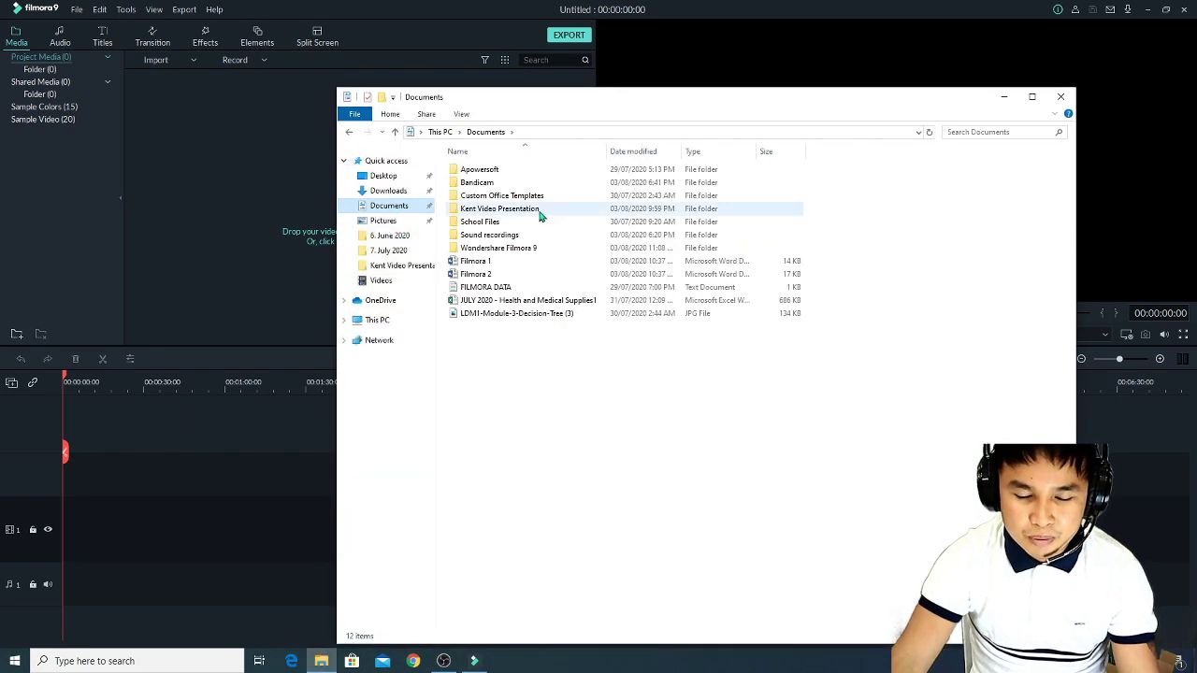
{"action": "double_click", "coordinate": [499, 210]}
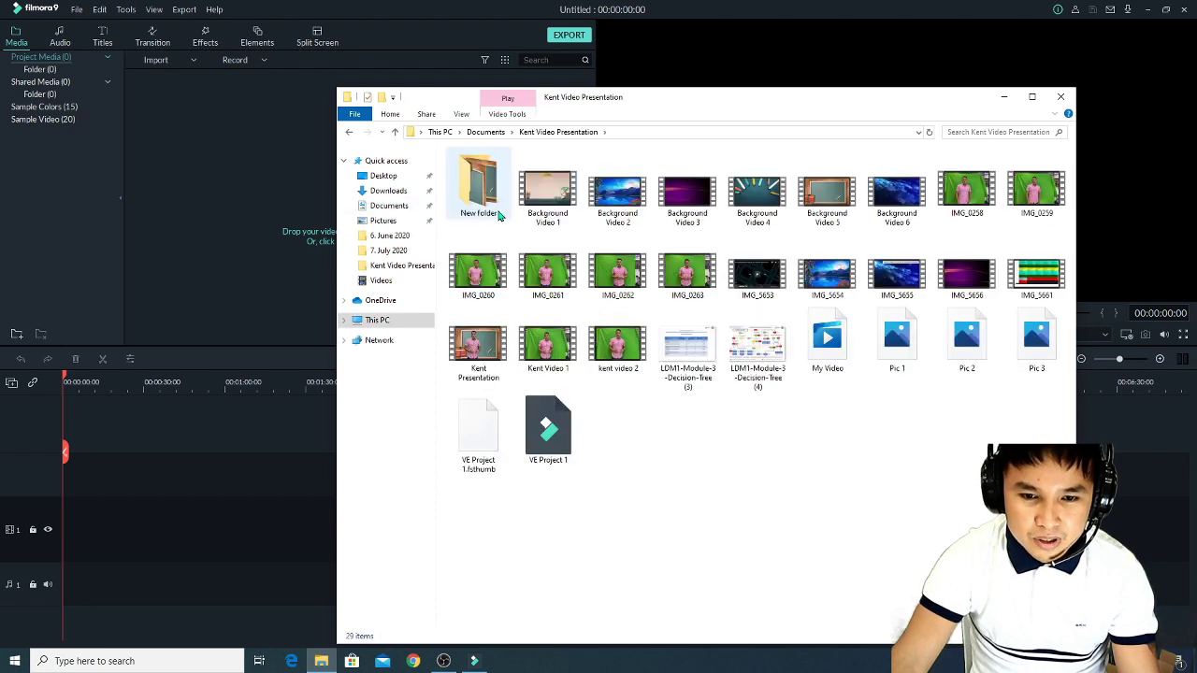
{"action": "left_click_drag", "start_coordinate": [614, 284], "coordinate": [269, 272]}
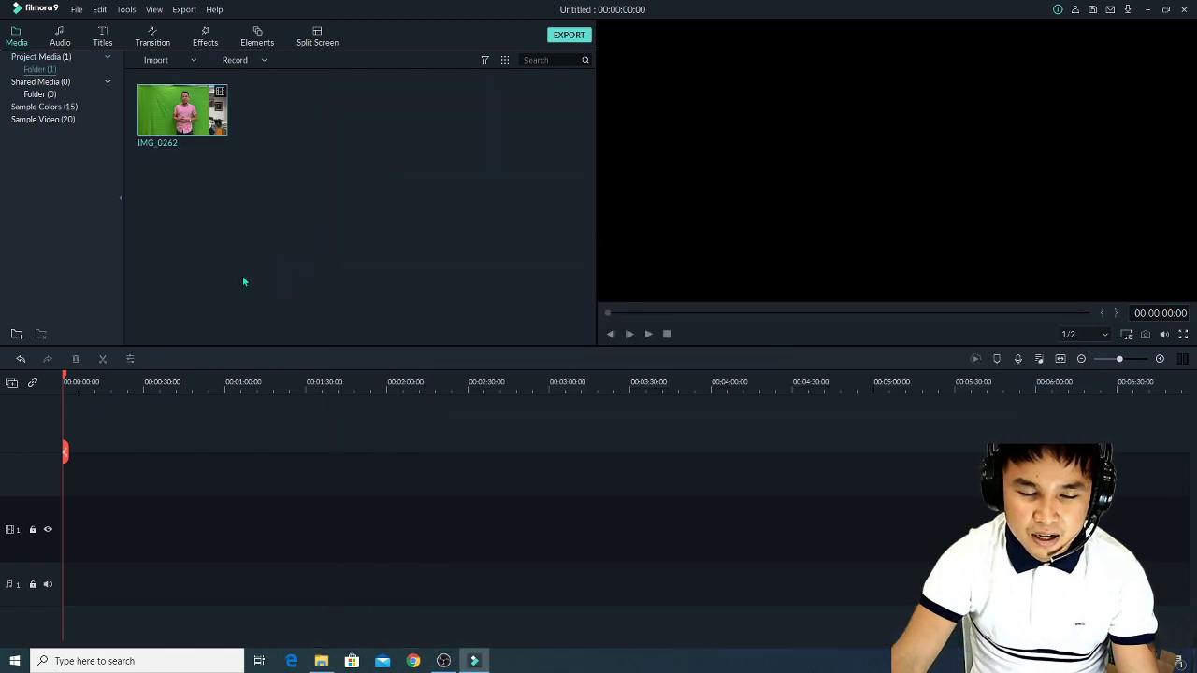
Play the imported IMG_0262 clip in the preview and delete it from the project media.
{"action": "double_click", "coordinate": [204, 131]}
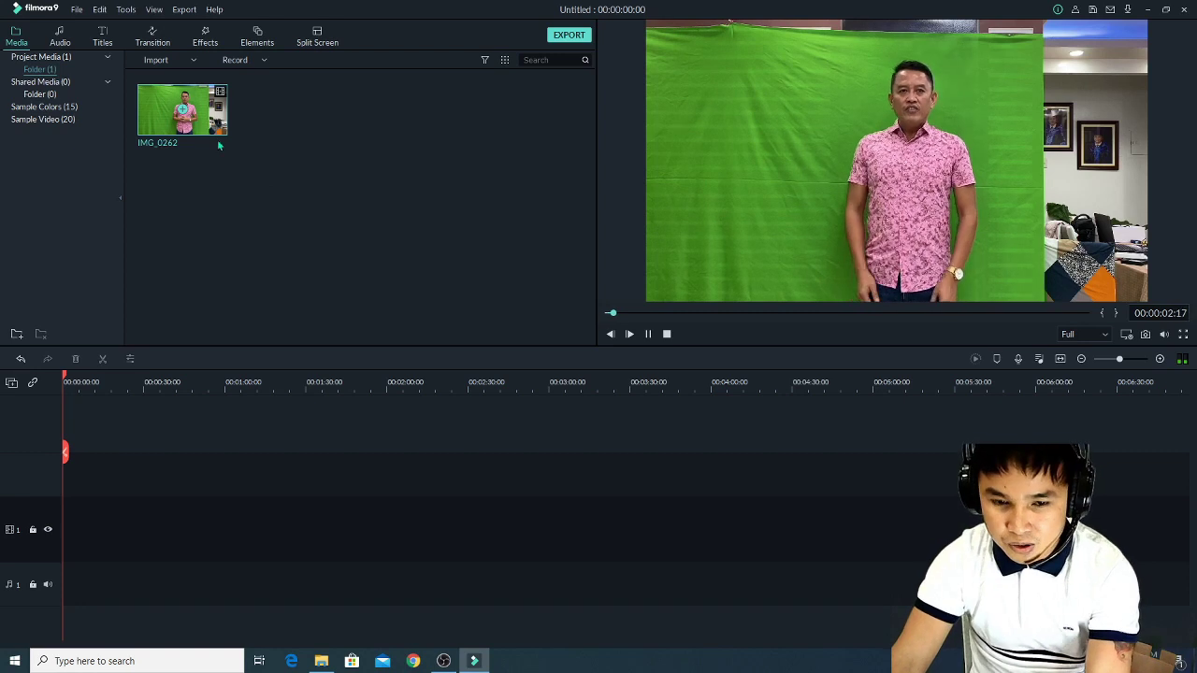
{"action": "key", "text": "Delete"}
{"action": "left_click", "coordinate": [668, 335]}
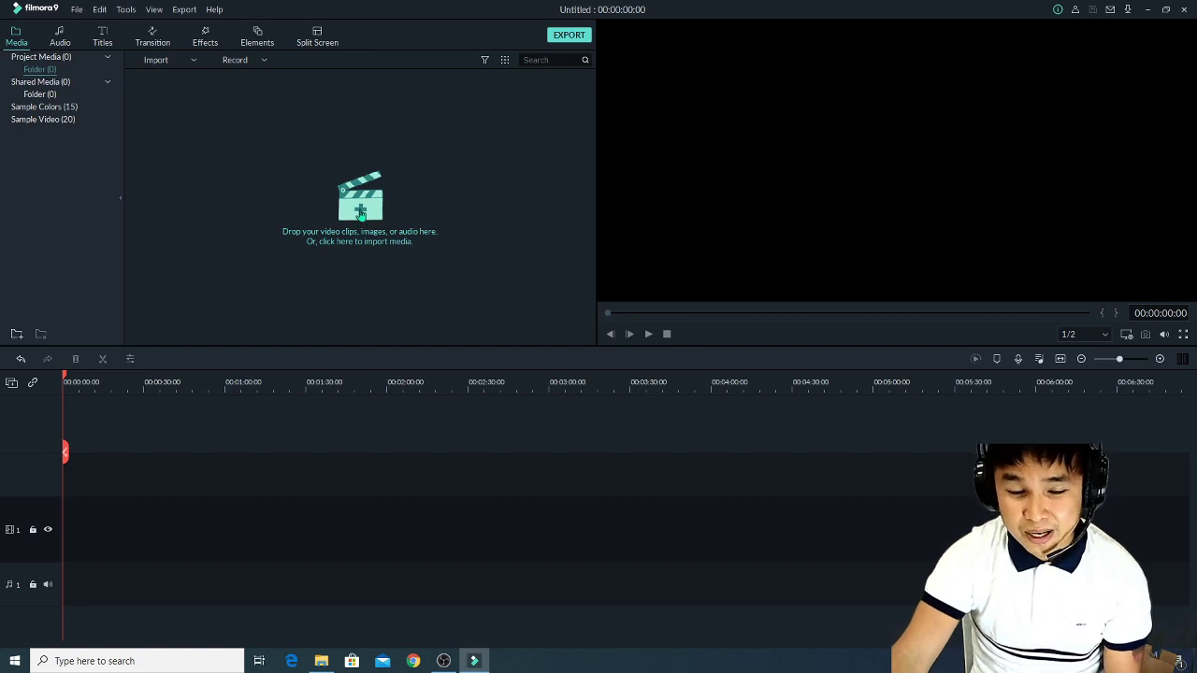
{"action": "left_click", "coordinate": [359, 215]}
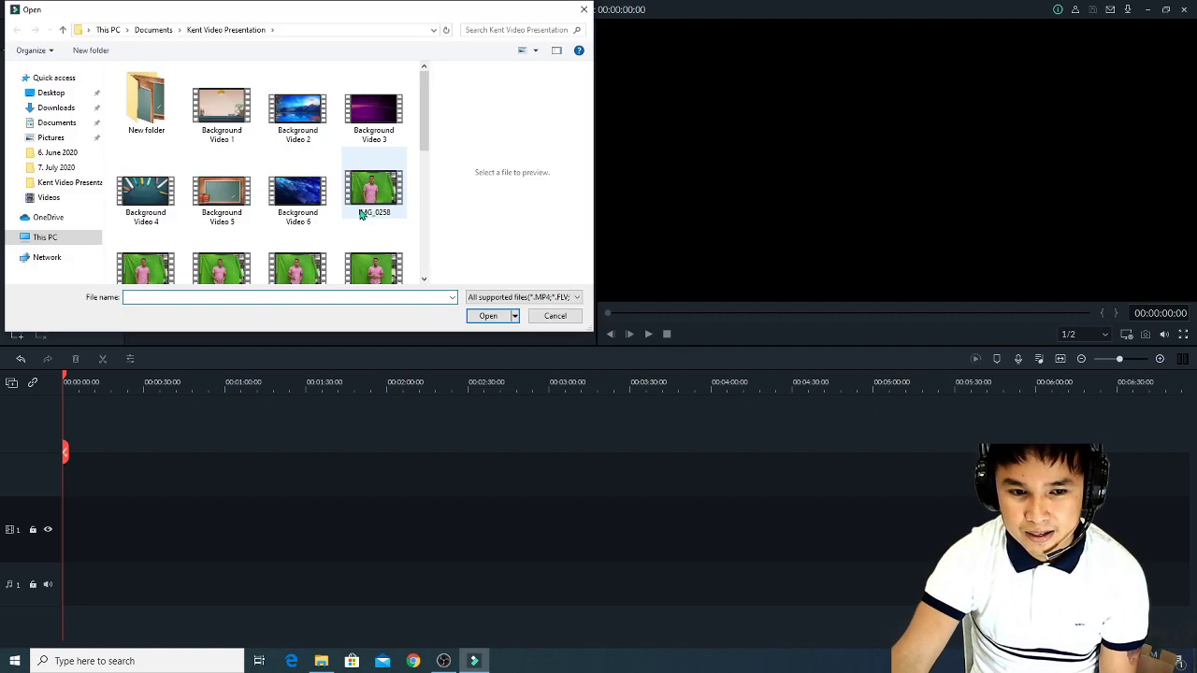
{"action": "mouse_move", "coordinate": [421, 122]}
{"action": "left_mouse_down"}
{"action": "mouse_move", "coordinate": [444, 187]}
{"action": "mouse_move", "coordinate": [432, 141]}
{"action": "left_mouse_up"}
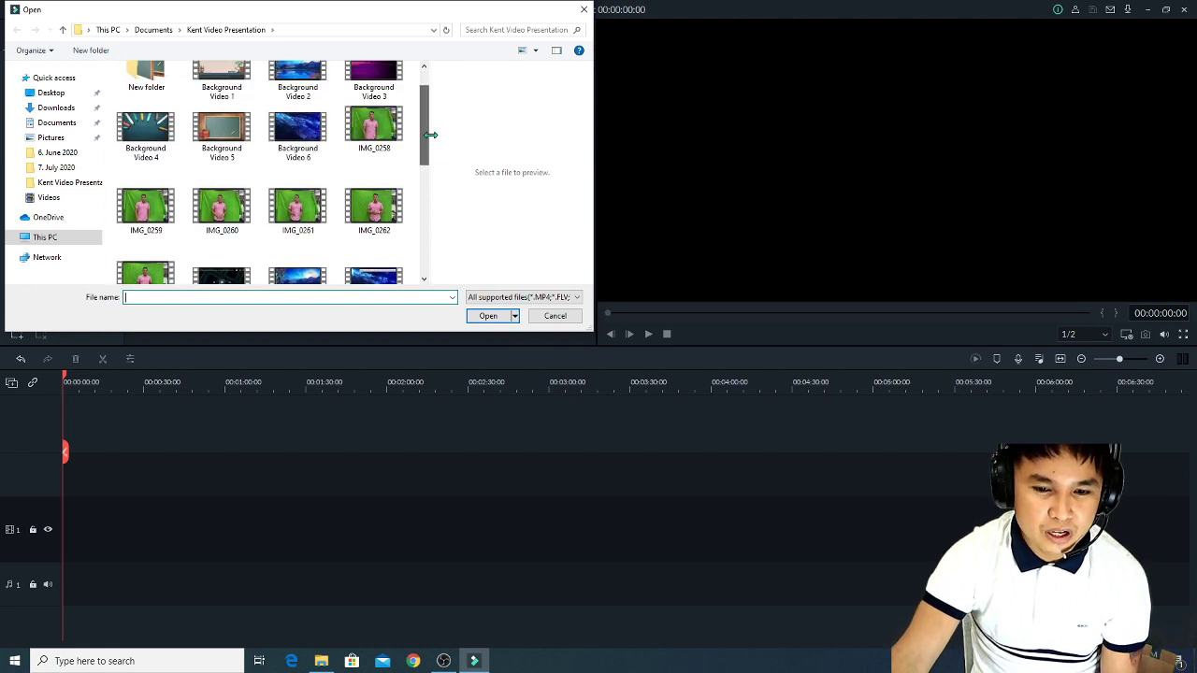
{"action": "left_click", "coordinate": [554, 317]}
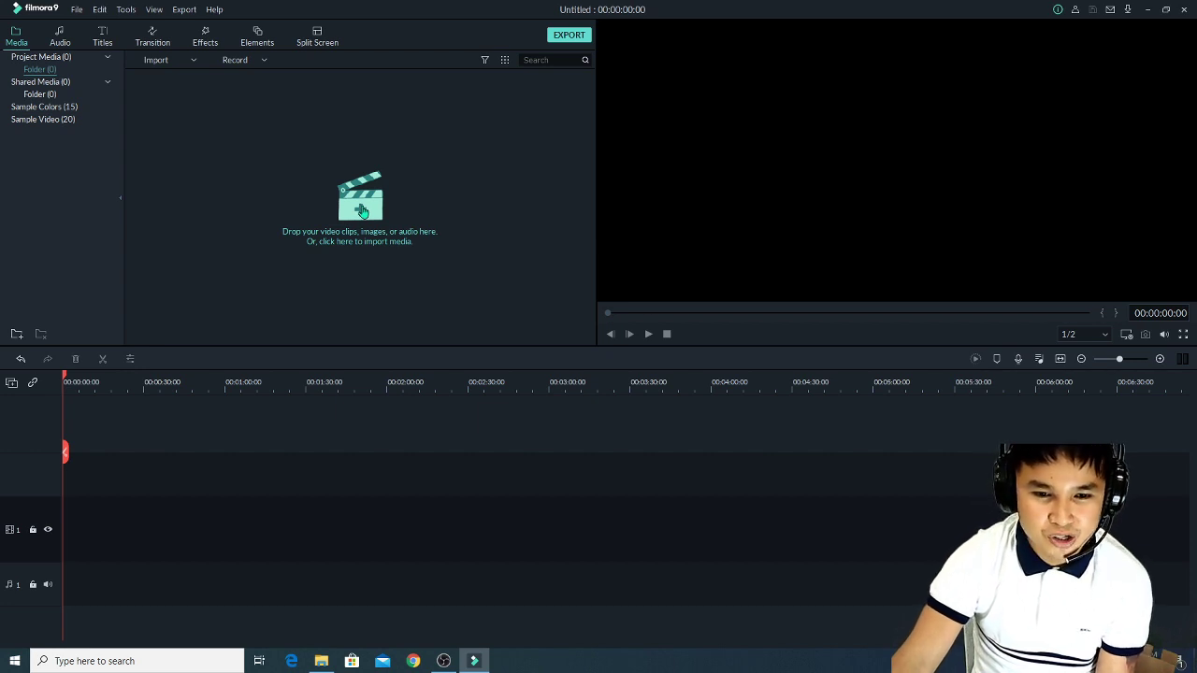
Import the IMG_0261 video from the video presentation folder into the project media and play it in the preview.
{"action": "left_click", "coordinate": [362, 211]}
{"action": "scroll", "coordinate": [424, 140], "scroll_direction": "down", "scroll_amount": 2}
{"action": "scroll", "coordinate": [424, 140], "scroll_direction": "down", "scroll_amount": 3}
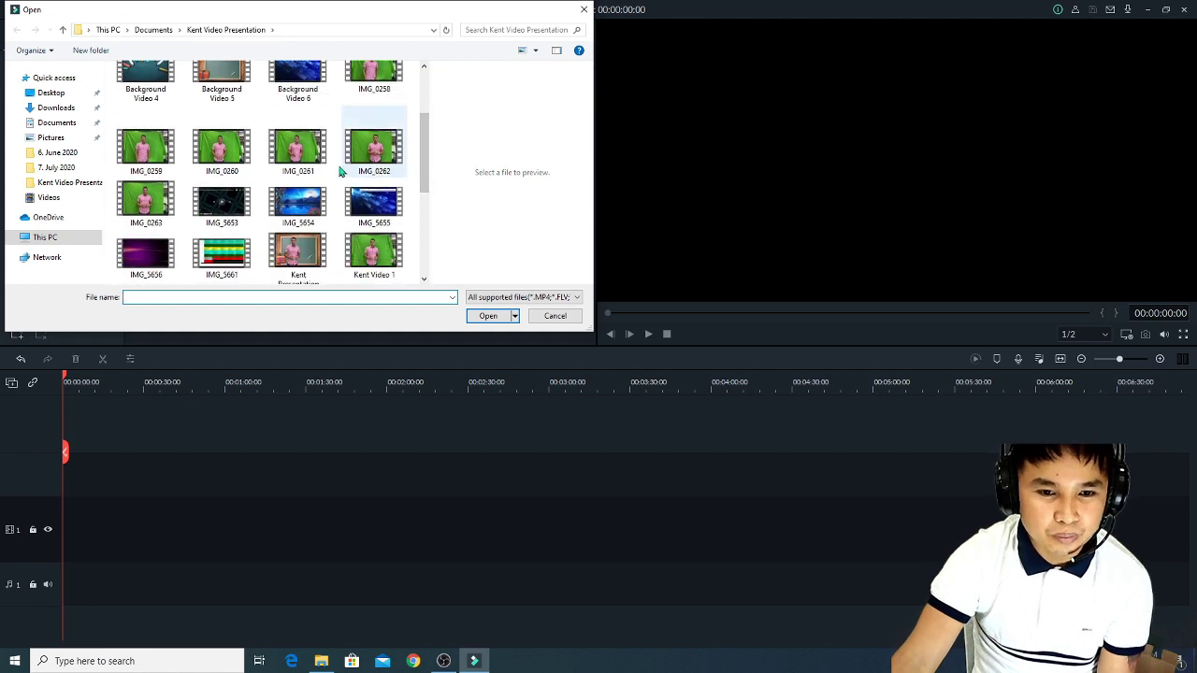
{"action": "left_click", "coordinate": [298, 148]}
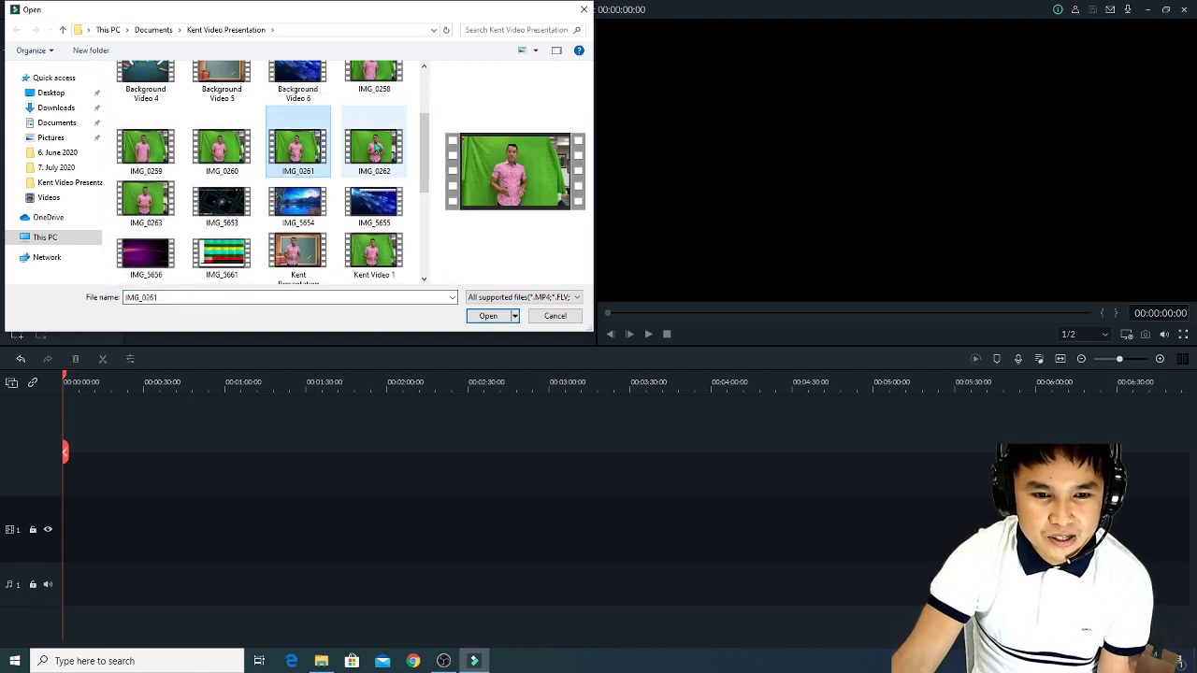
{"action": "left_click", "coordinate": [487, 316]}
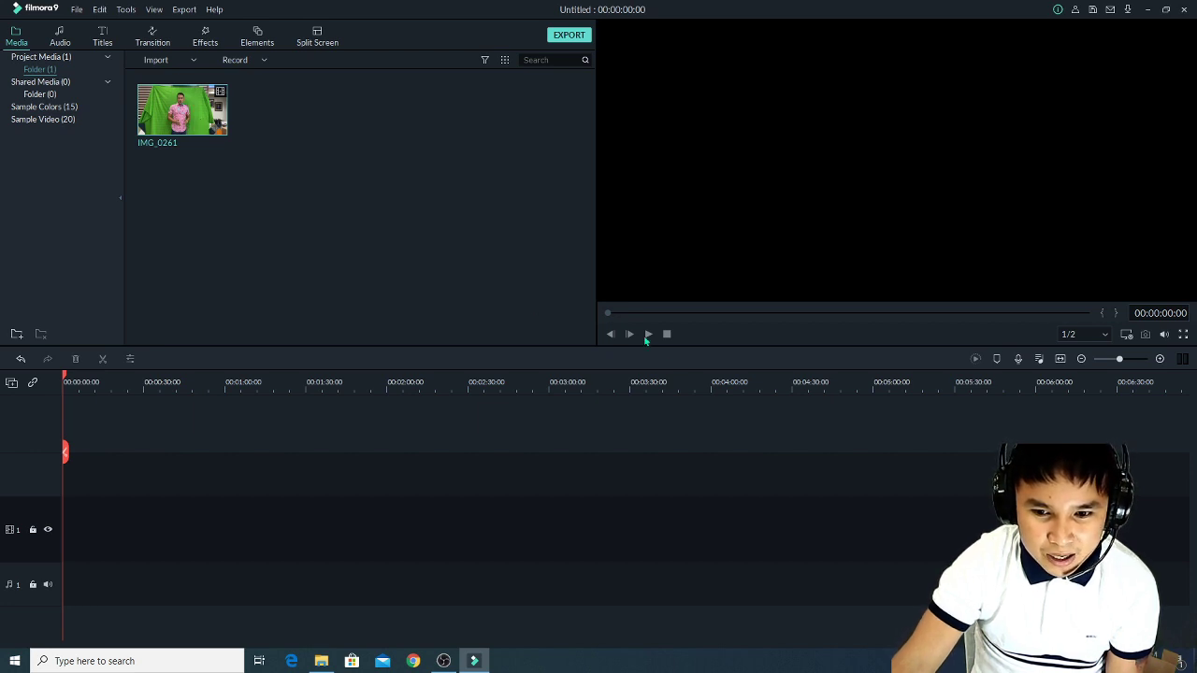
{"action": "double_click", "coordinate": [183, 125]}
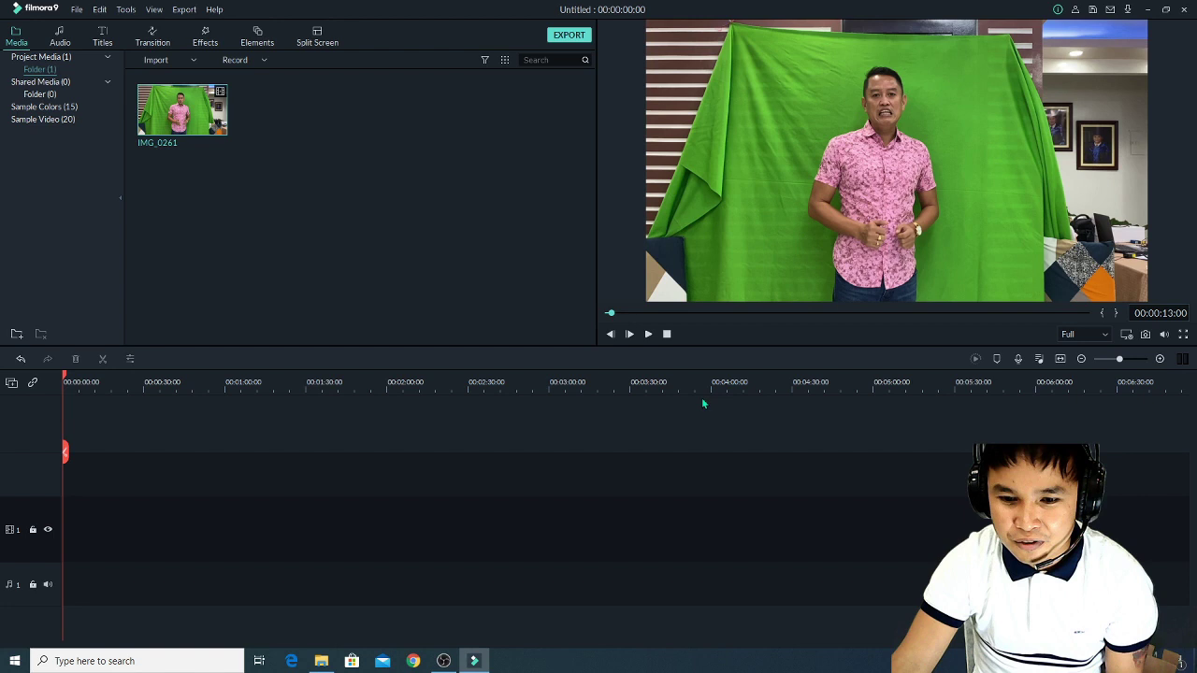
{"action": "left_click", "coordinate": [649, 334]}
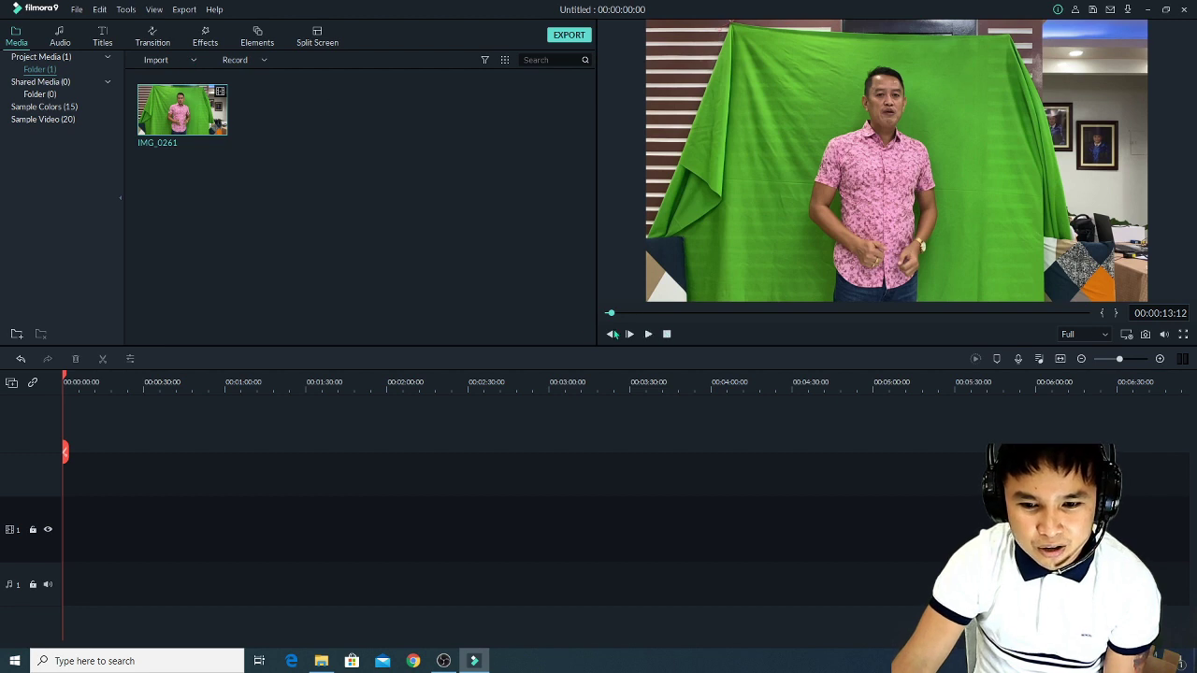
Import Background Video 1 as a media file into the project media and play it in the preview.
{"action": "left_click", "coordinate": [193, 60]}
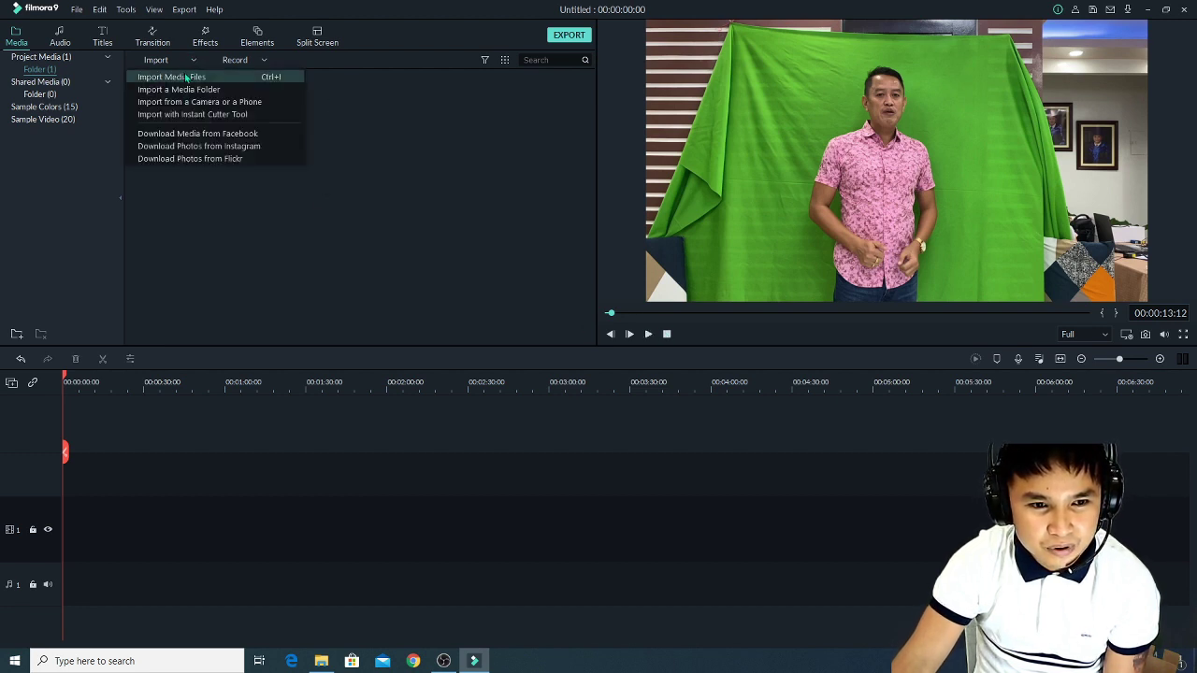
{"action": "left_click", "coordinate": [187, 78]}
{"action": "mouse_move", "coordinate": [420, 114]}
{"action": "left_mouse_down"}
{"action": "mouse_move", "coordinate": [425, 193]}
{"action": "mouse_move", "coordinate": [407, 106]}
{"action": "left_mouse_up"}
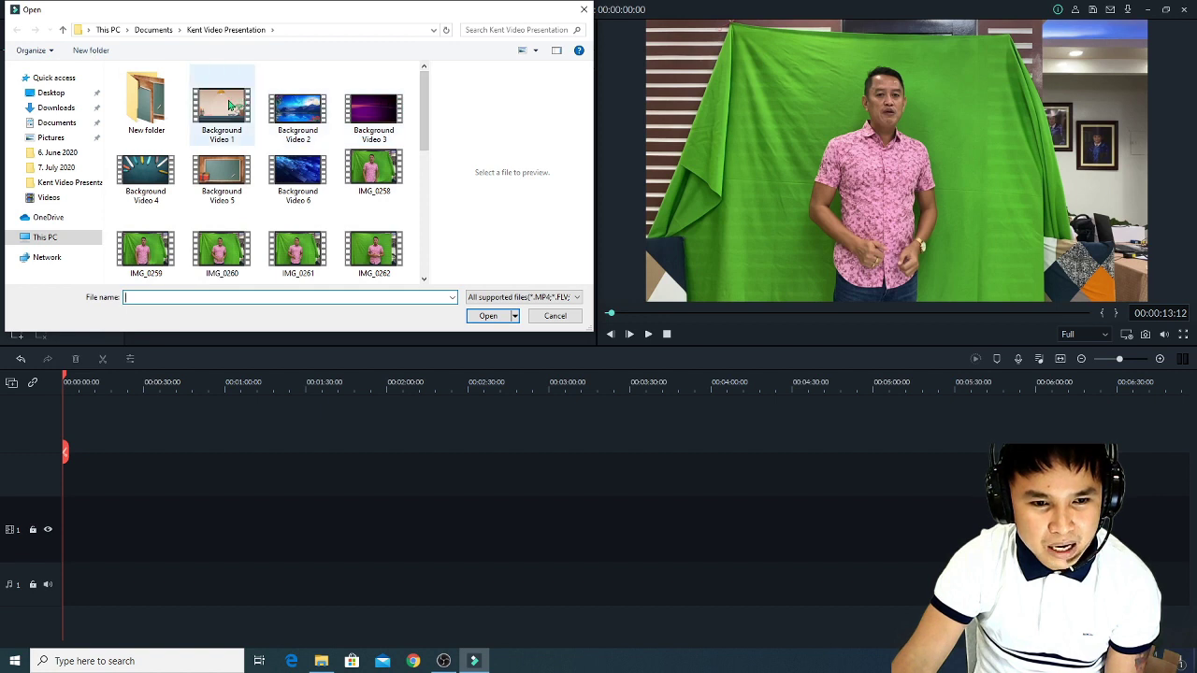
{"action": "left_click", "coordinate": [233, 106]}
{"action": "left_click", "coordinate": [489, 316]}
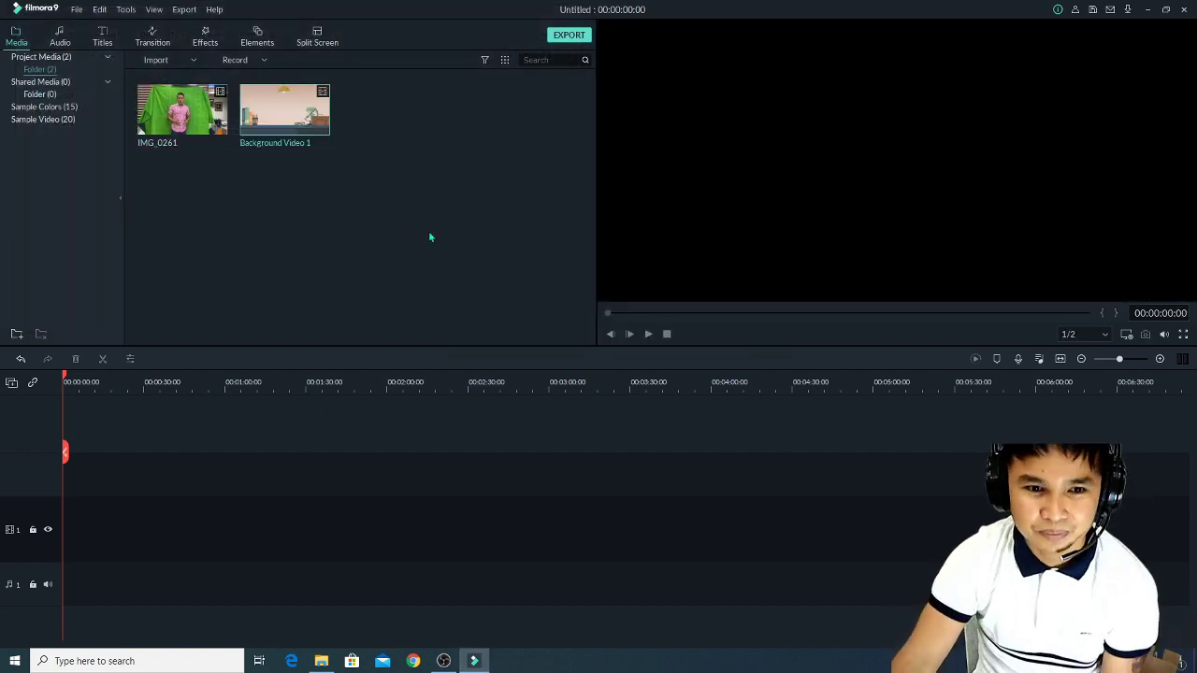
{"action": "left_click", "coordinate": [632, 335]}
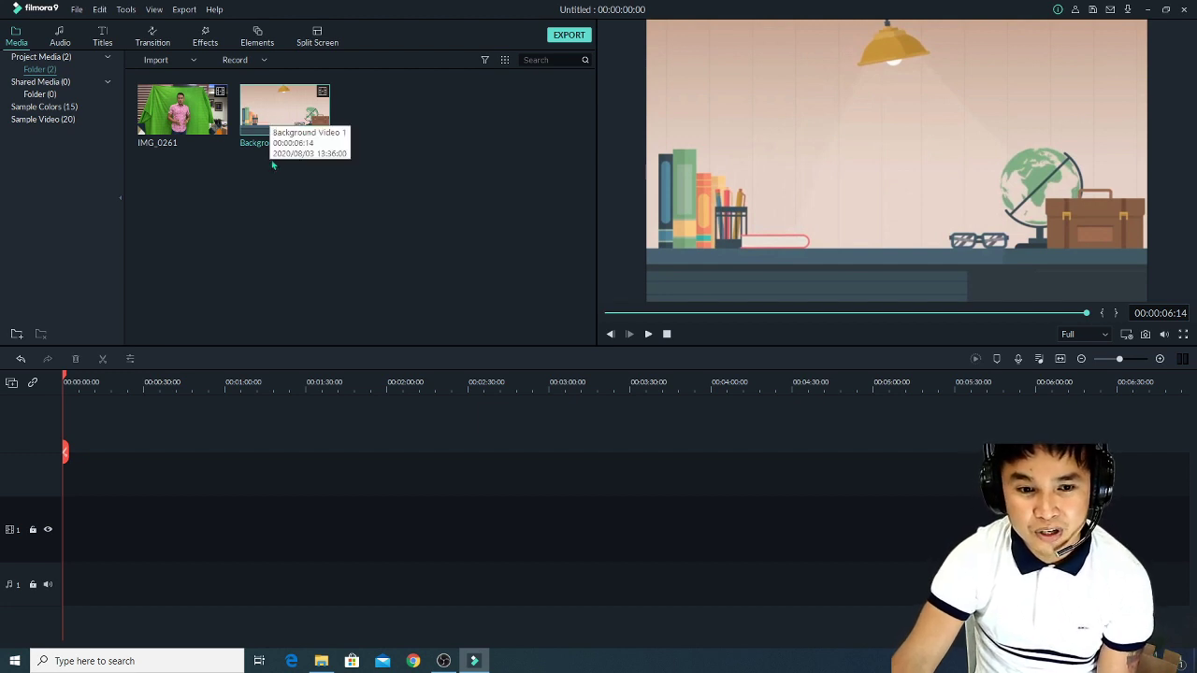
{"action": "left_click", "coordinate": [355, 212]}
Place the IMG_0261 clip at the start of video track 1, matching the project settings to the media at 1920 x 1080 30fps.
{"action": "left_click", "coordinate": [208, 131]}
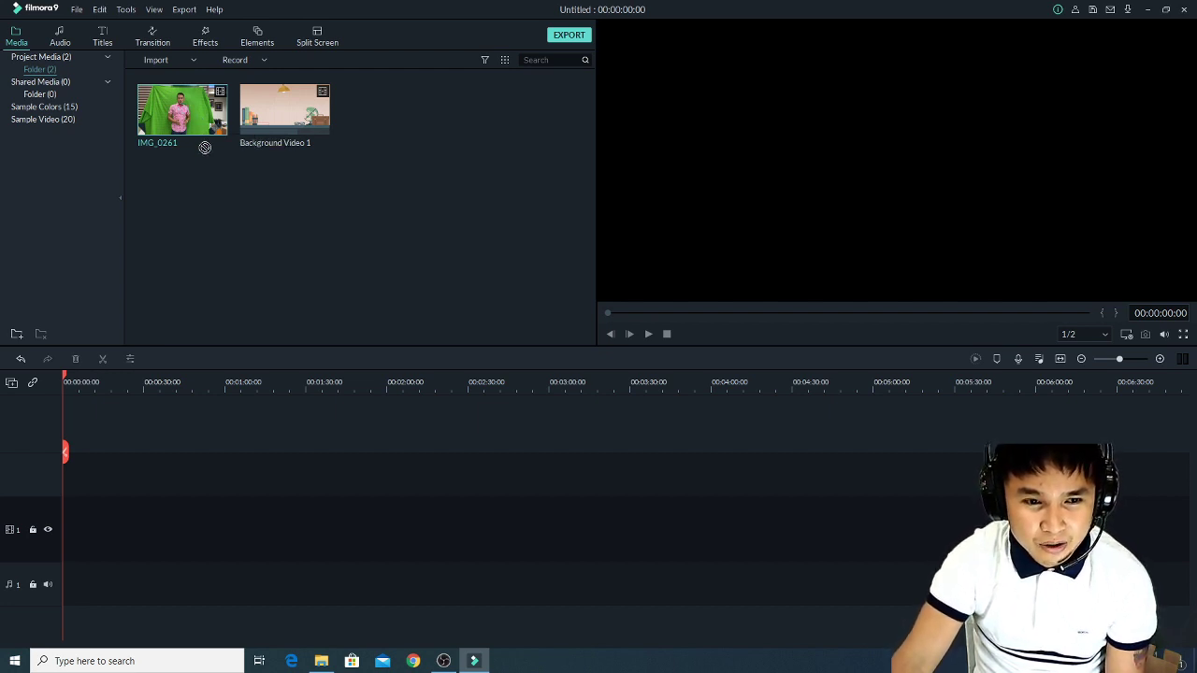
{"action": "left_click_drag", "start_coordinate": [198, 138], "coordinate": [60, 538]}
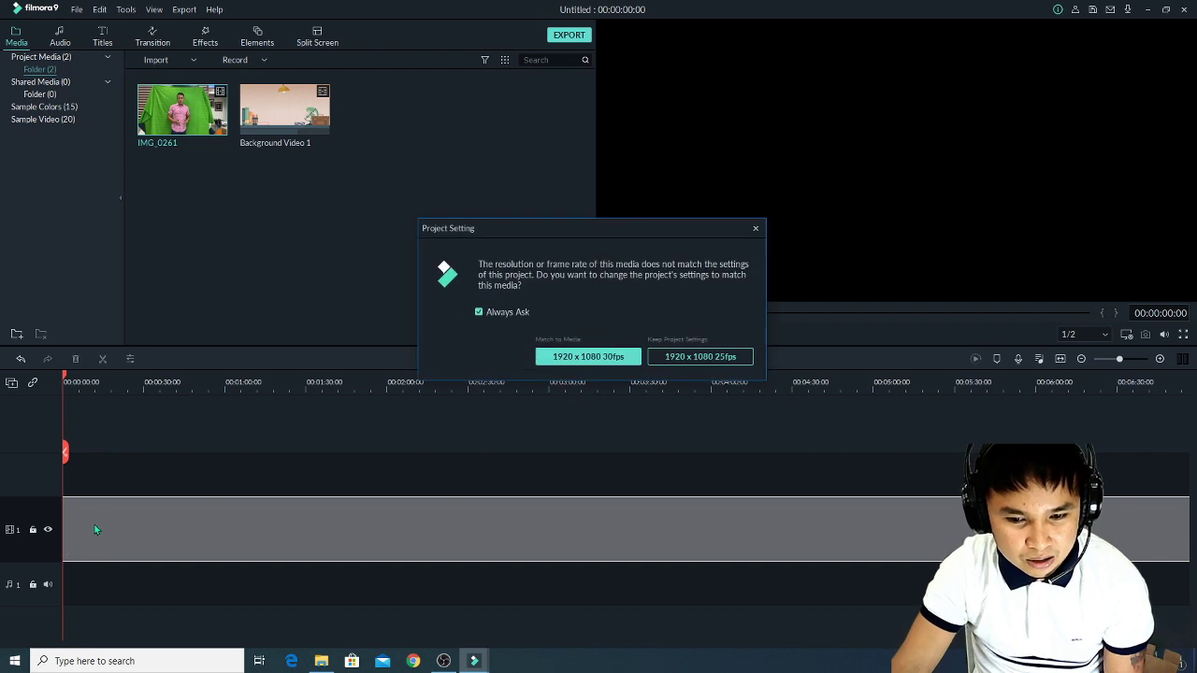
{"action": "left_click", "coordinate": [566, 356]}
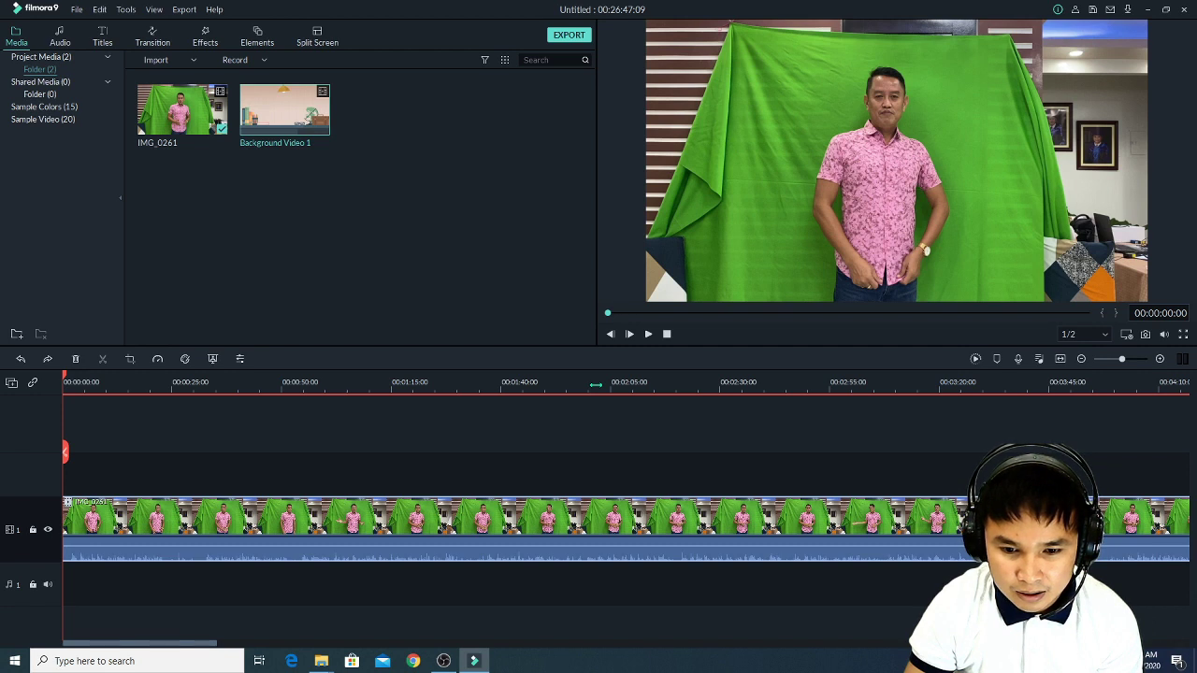
Trim the end of the IMG_0261 clip on the timeline so it lasts about 3 minutes.
{"action": "left_click_drag", "start_coordinate": [596, 384], "coordinate": [547, 384]}
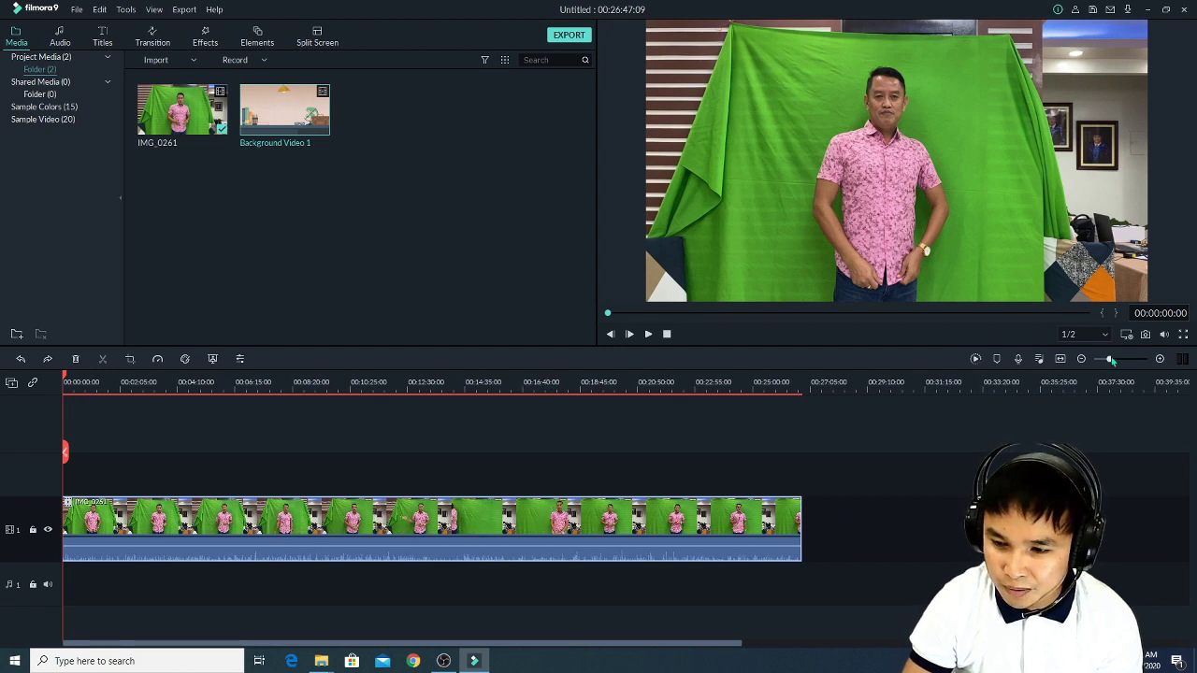
{"action": "left_click_drag", "start_coordinate": [1110, 362], "coordinate": [1112, 363]}
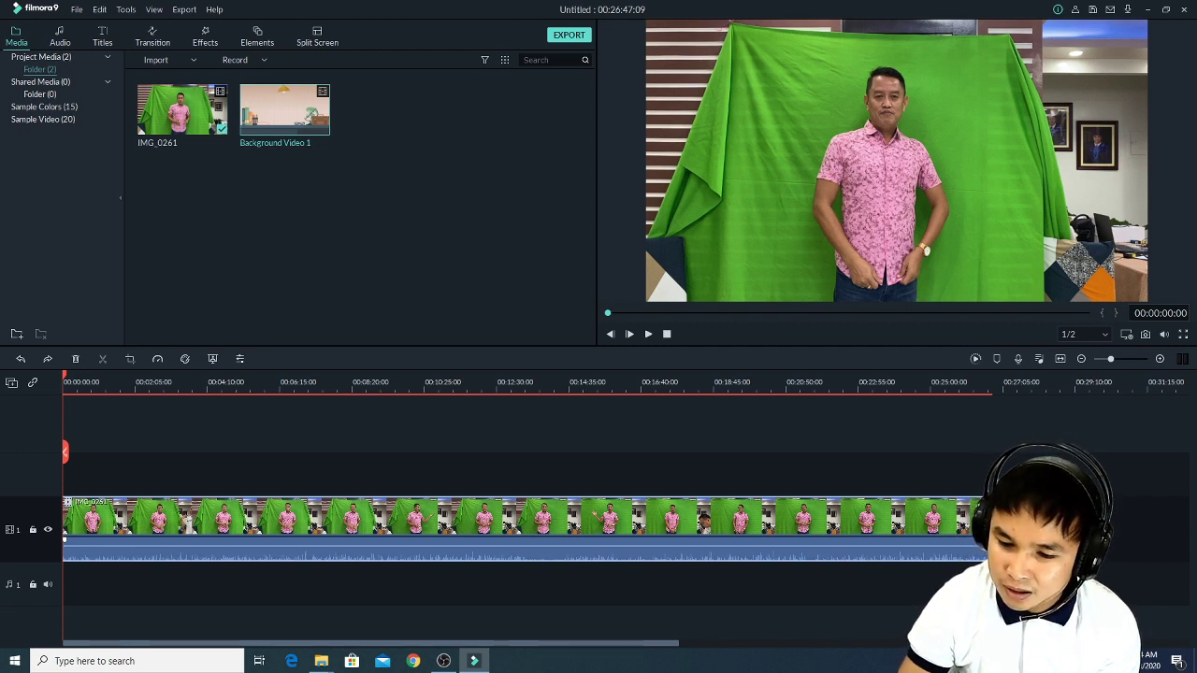
{"action": "left_click_drag", "start_coordinate": [989, 514], "coordinate": [168, 519]}
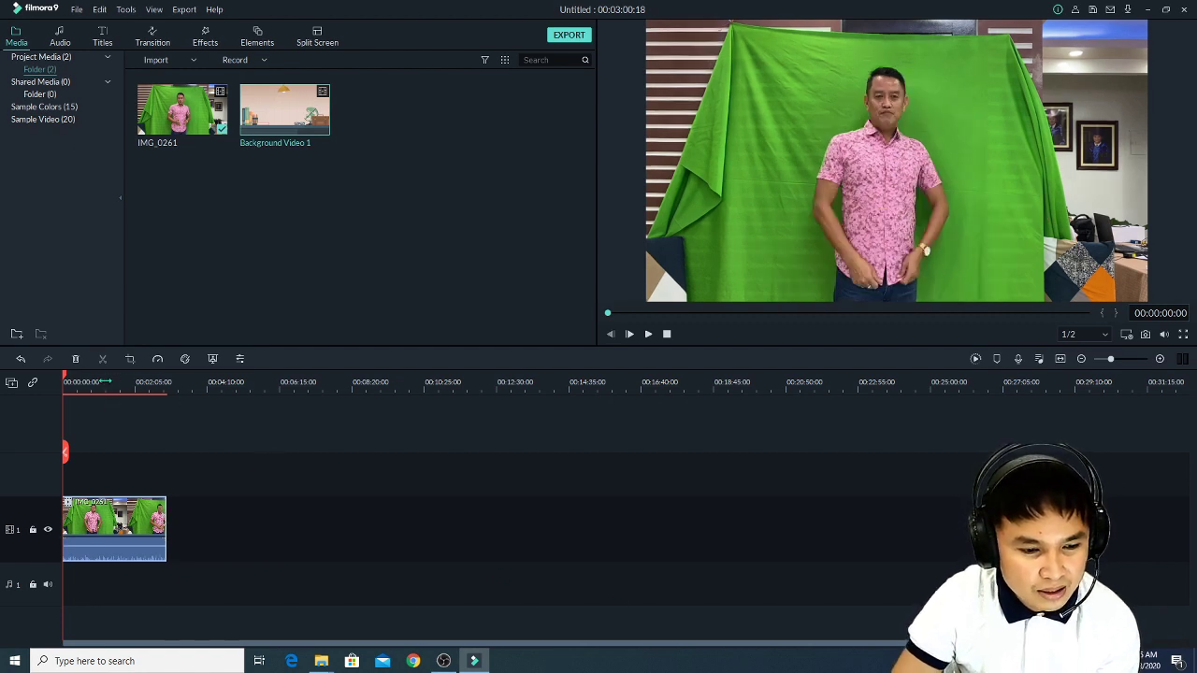
Try trimming the start of the IMG_0261 clip to shorten it to about 2 minutes 30 seconds, and undo the trim.
{"action": "scroll", "coordinate": [91, 383], "scroll_direction": "up", "scroll_amount": 10}
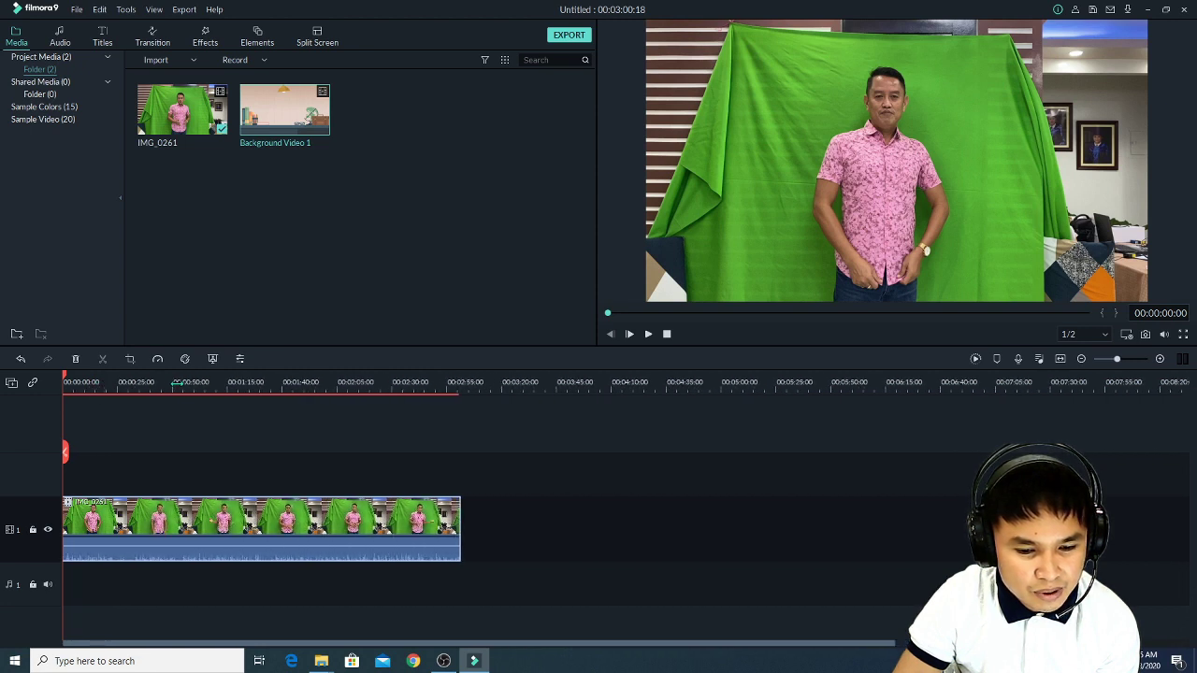
{"action": "scroll", "coordinate": [91, 383], "scroll_direction": "up", "scroll_amount": 4}
{"action": "scroll", "coordinate": [90, 383], "scroll_direction": "down", "scroll_amount": 2}
{"action": "scroll", "coordinate": [290, 382], "scroll_direction": "up", "scroll_amount": 1}
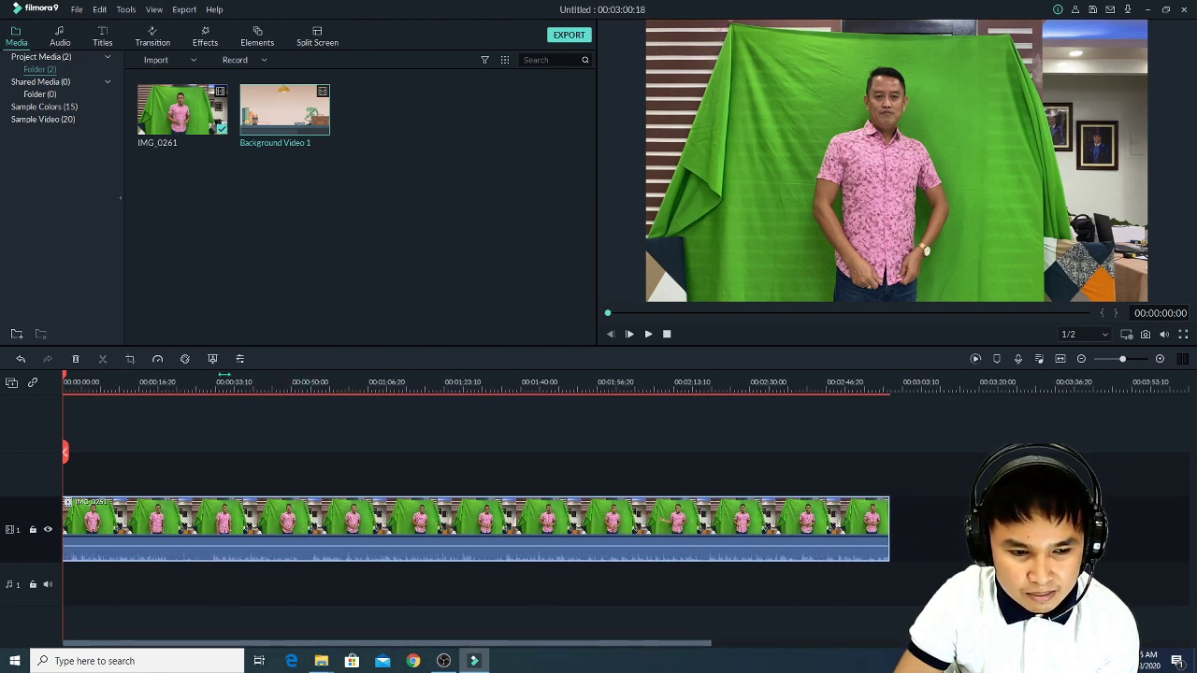
{"action": "scroll", "coordinate": [171, 385], "scroll_direction": "up", "scroll_amount": 3}
{"action": "scroll", "coordinate": [137, 385], "scroll_direction": "down", "scroll_amount": 3}
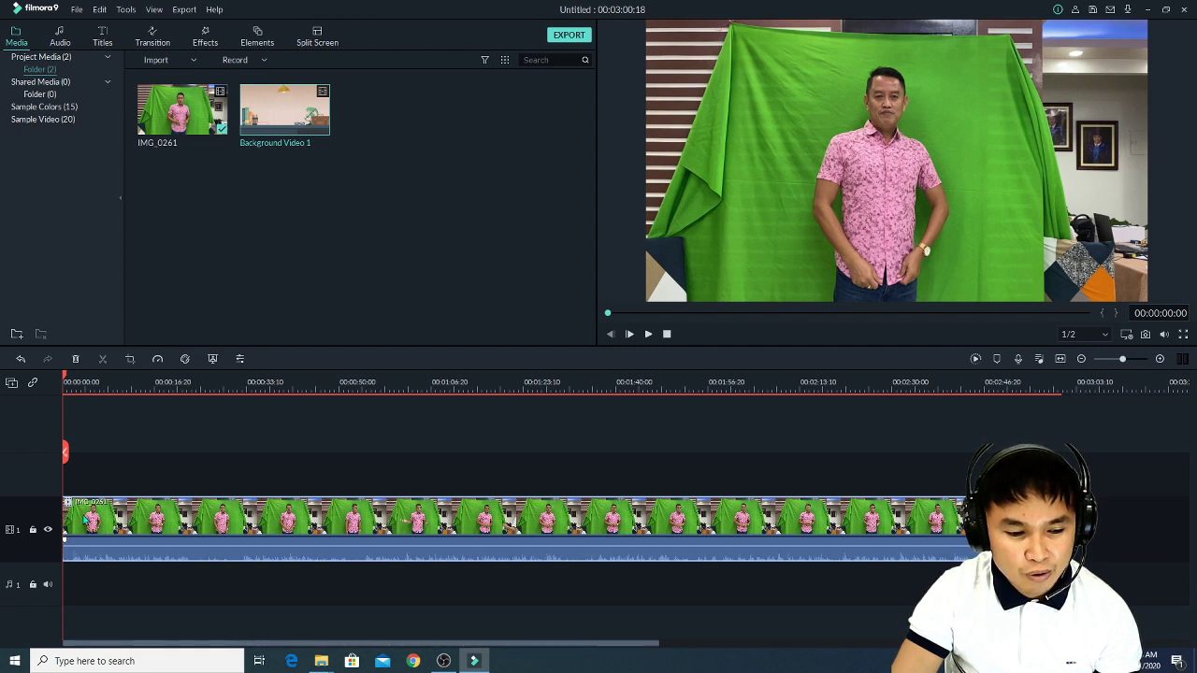
{"action": "left_click_drag", "start_coordinate": [61, 513], "coordinate": [238, 522]}
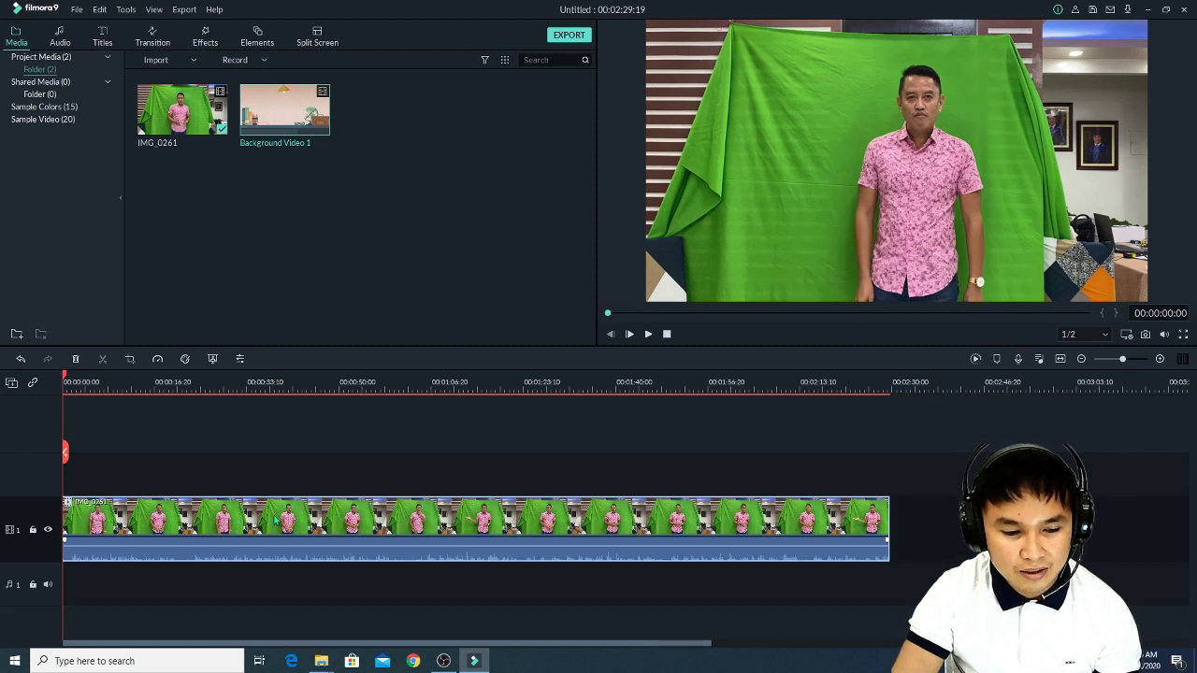
{"action": "key", "text": "ctrl+z"}
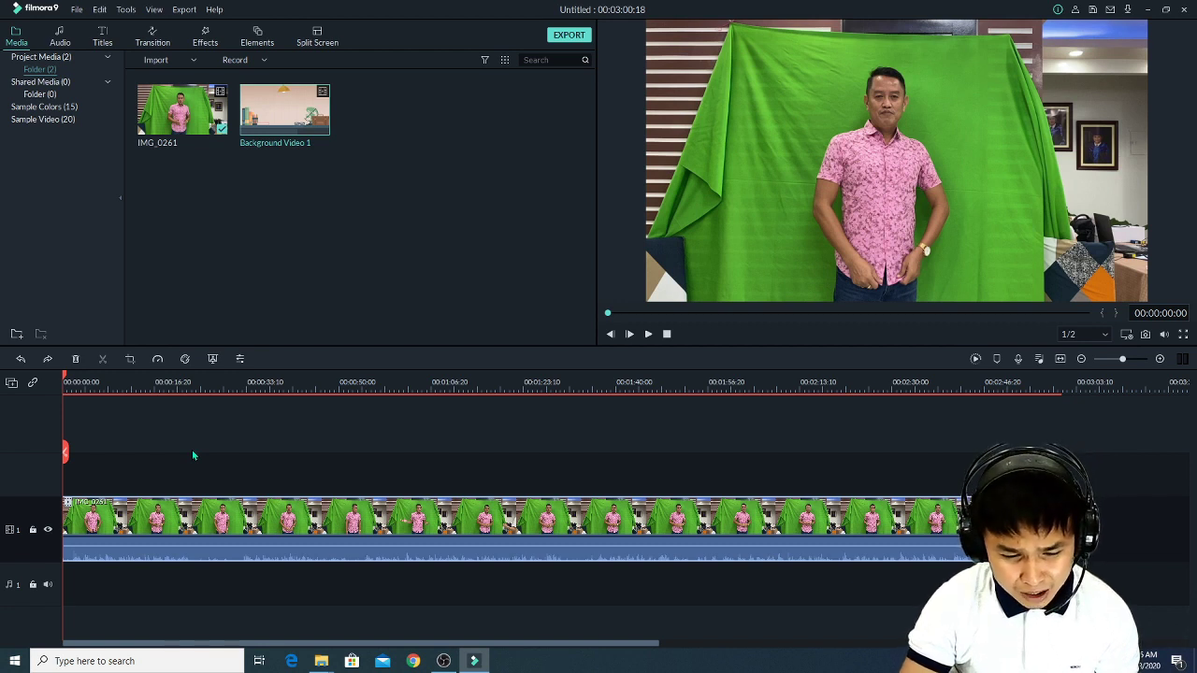
Raise the preview volume slightly and play the opening seconds of the timeline clip.
{"action": "mouse_move", "coordinate": [1164, 334]}
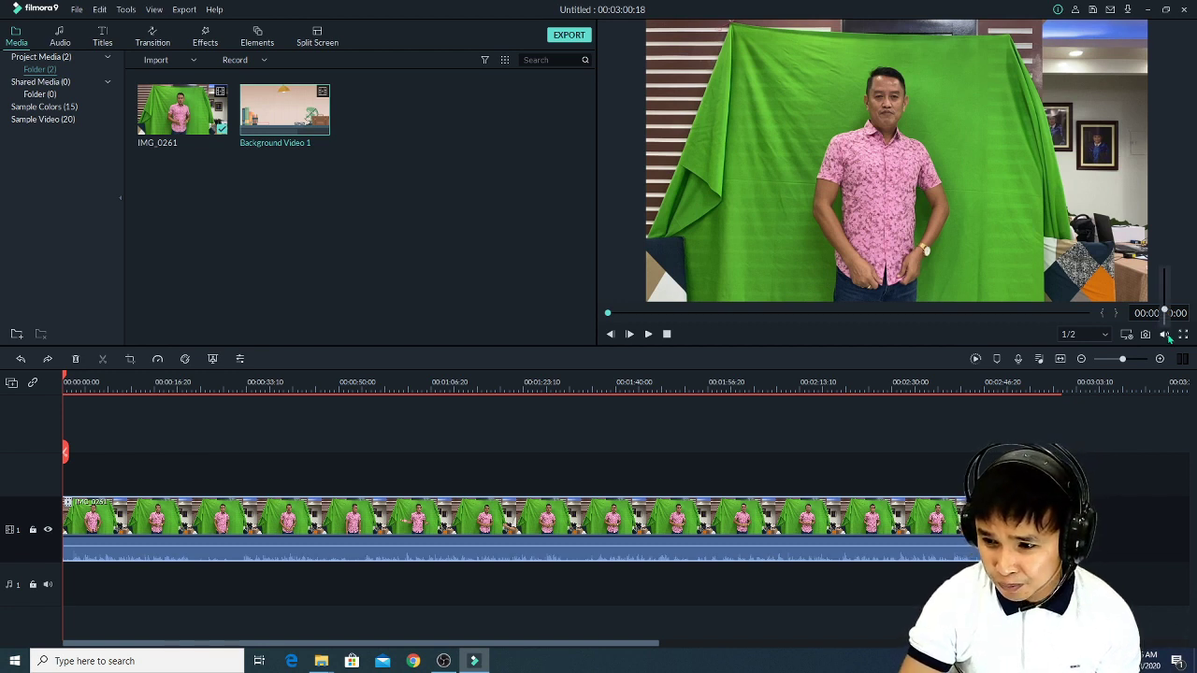
{"action": "left_click_drag", "start_coordinate": [1164, 309], "coordinate": [1167, 304]}
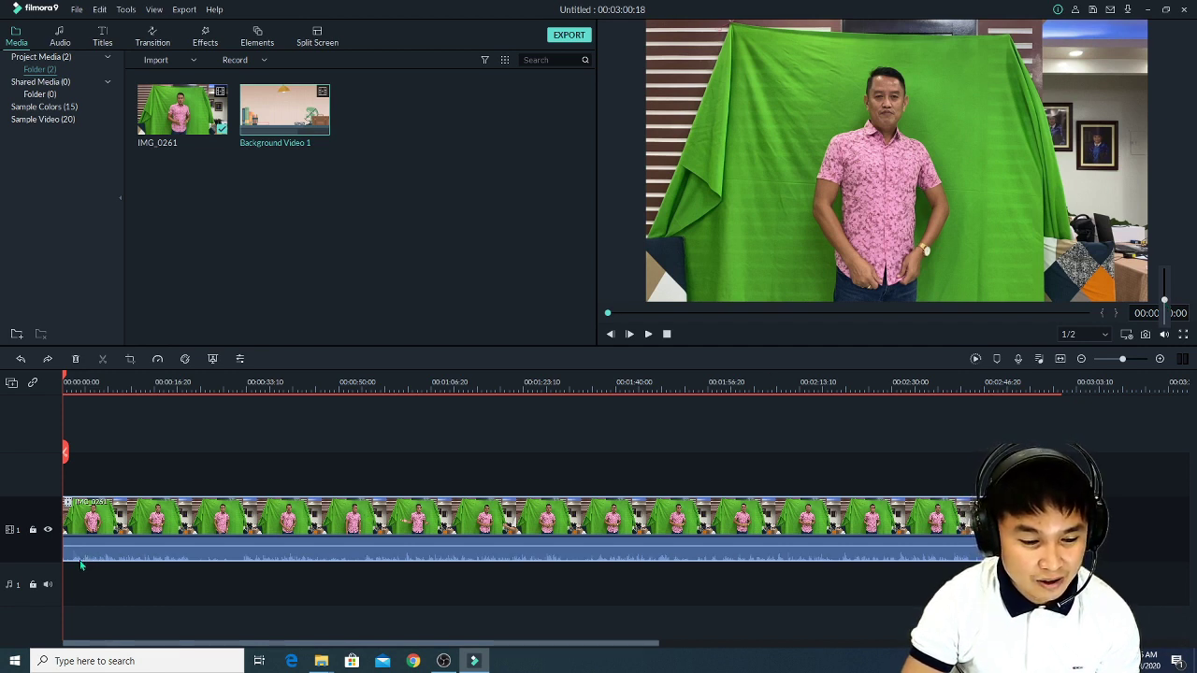
{"action": "key", "text": "space"}
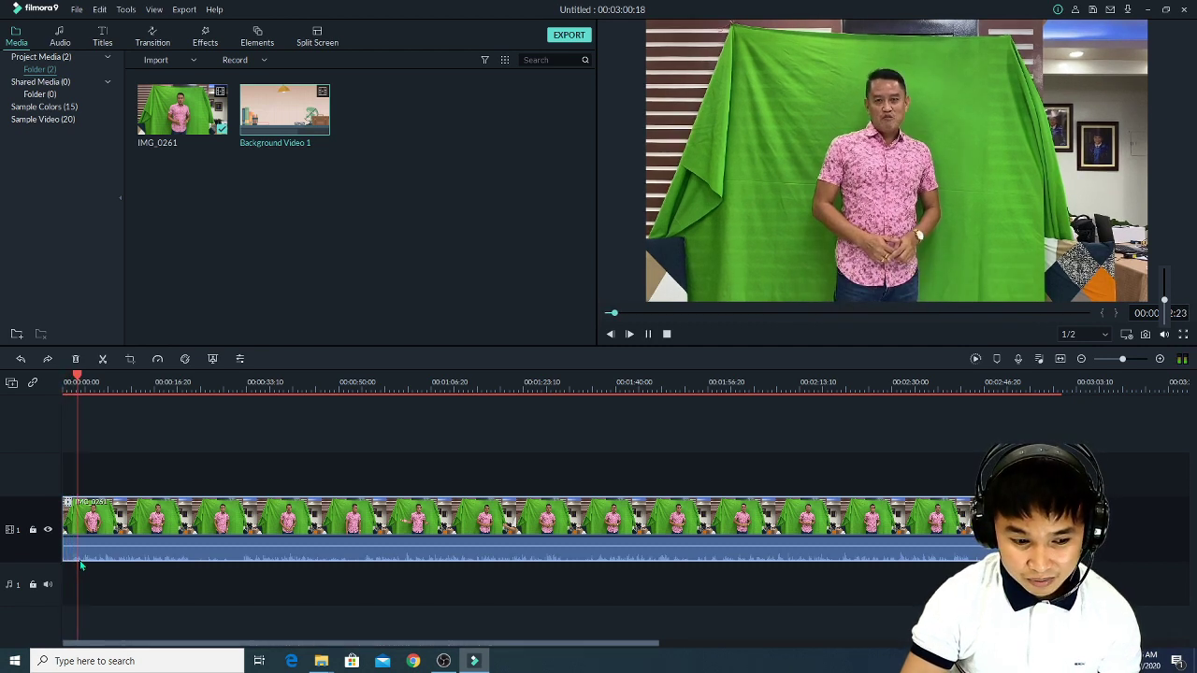
{"action": "key", "text": "space"}
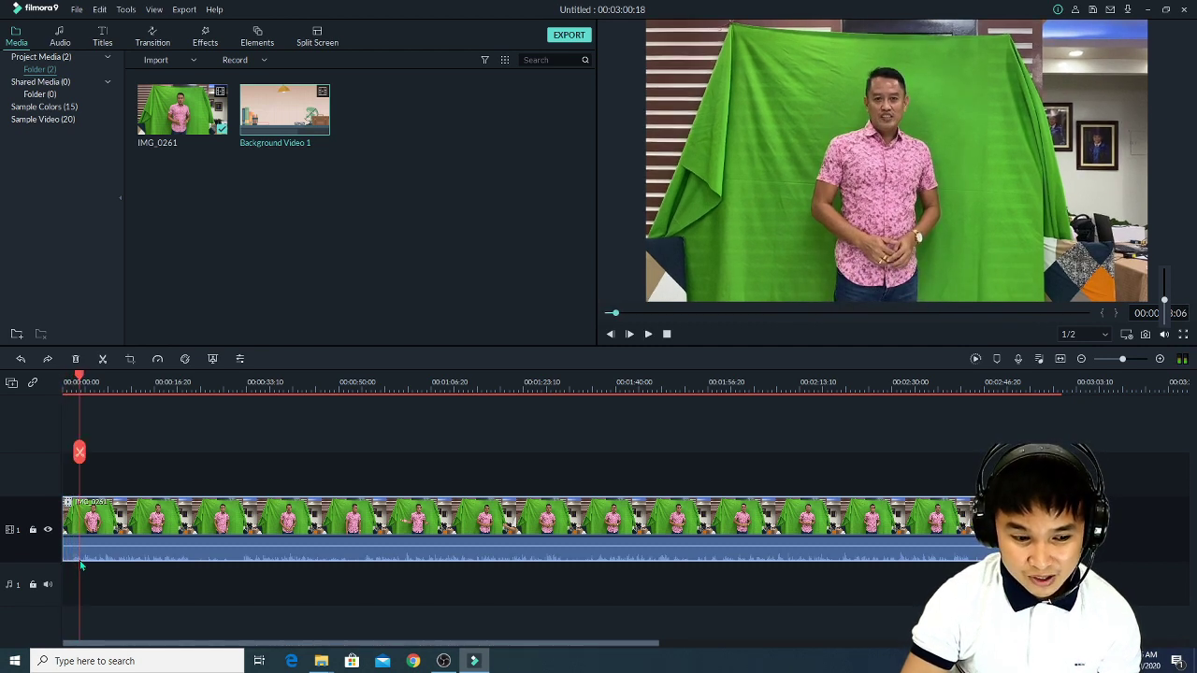
Split the IMG_0261 clip at 00:00:01:22 and delete the short opening piece.
{"action": "left_click", "coordinate": [66, 389]}
{"action": "key", "text": "space"}
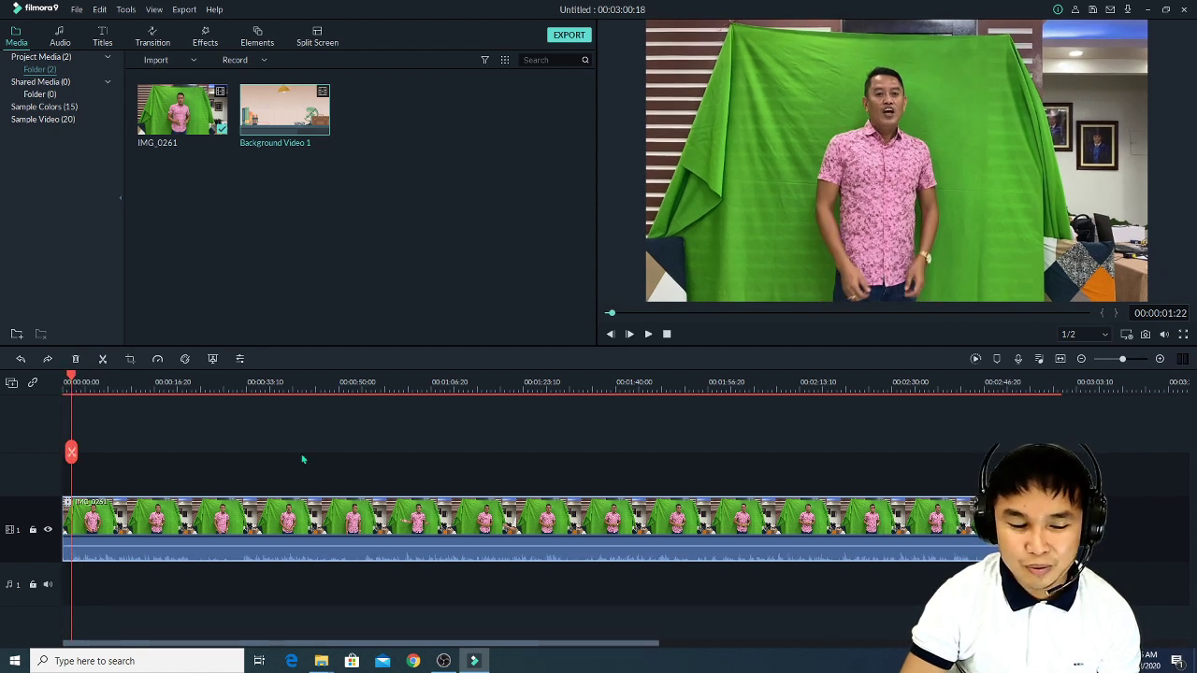
{"action": "left_click", "coordinate": [74, 455]}
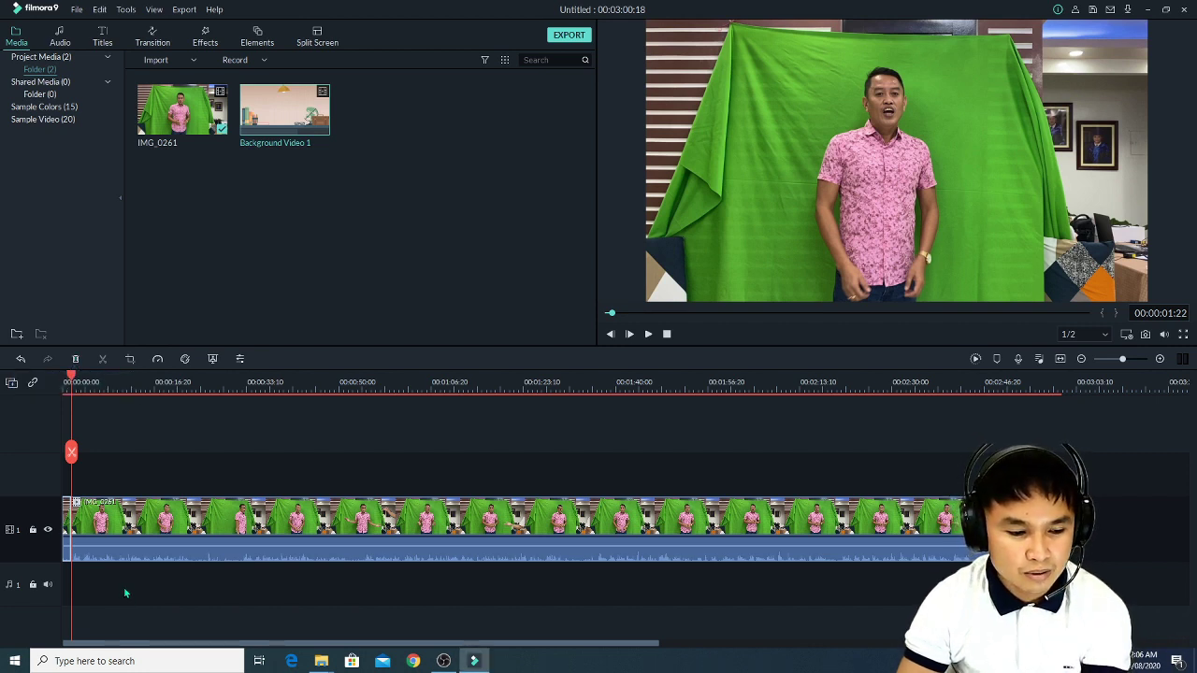
{"action": "key", "text": "Delete"}
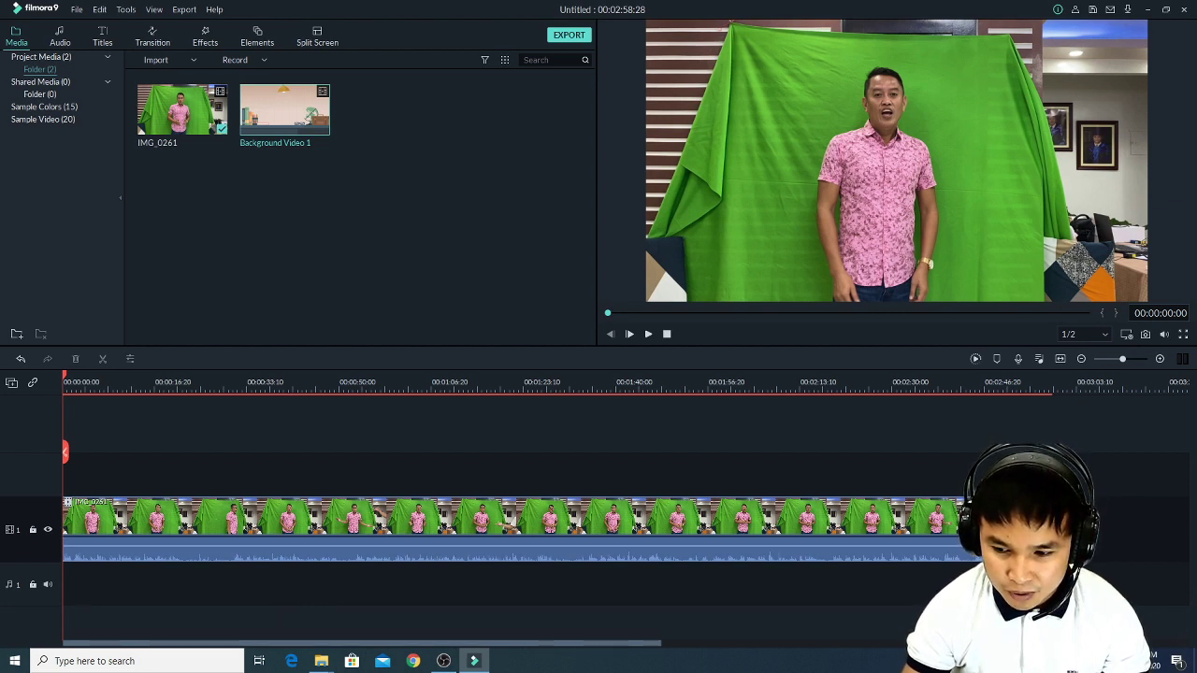
Trim the end of the IMG_0261 clip to a length of about 2 minutes 9 seconds.
{"action": "left_click", "coordinate": [65, 537]}
{"action": "left_click_drag", "start_coordinate": [970, 519], "coordinate": [774, 519]}
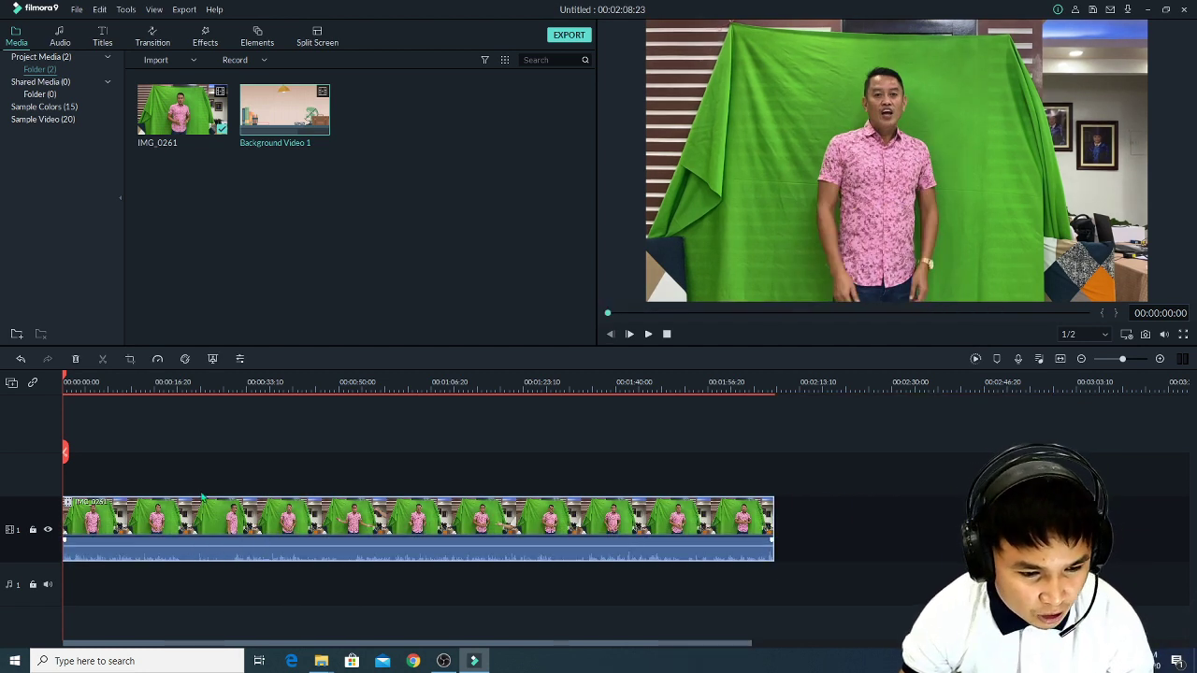
Split the IMG_0261 clip at 00:00:21:27, try moving the second piece along the track, and undo the move.
{"action": "left_click", "coordinate": [150, 383]}
{"action": "key", "text": "space"}
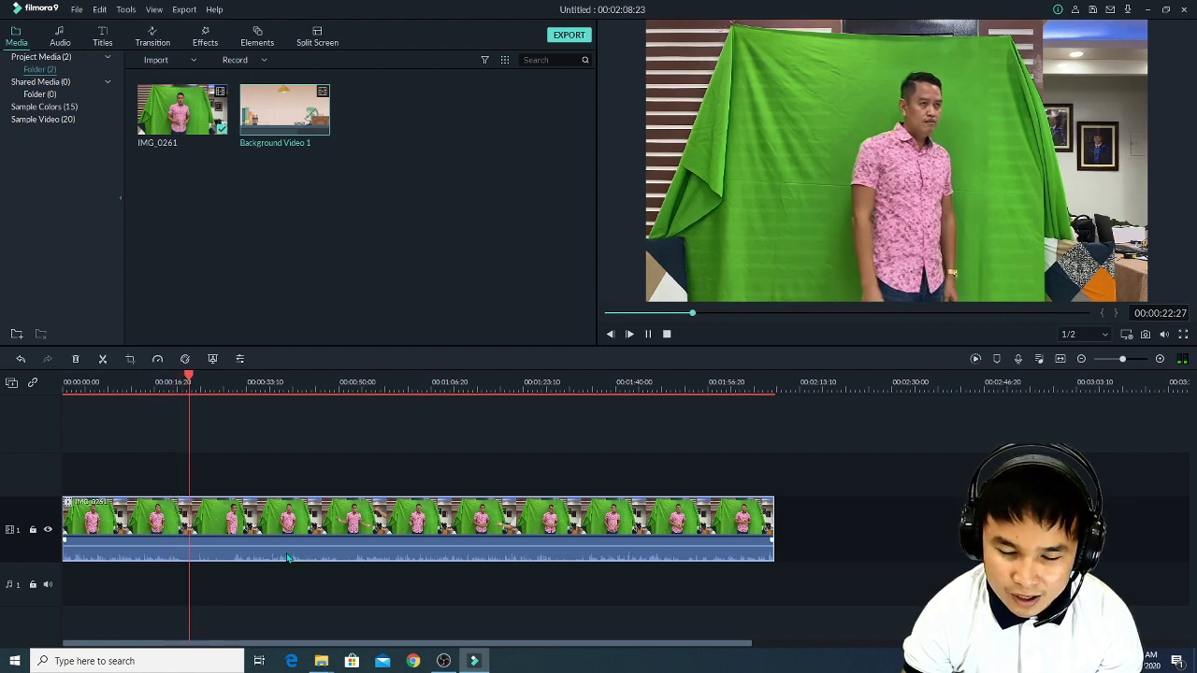
{"action": "left_click", "coordinate": [179, 390]}
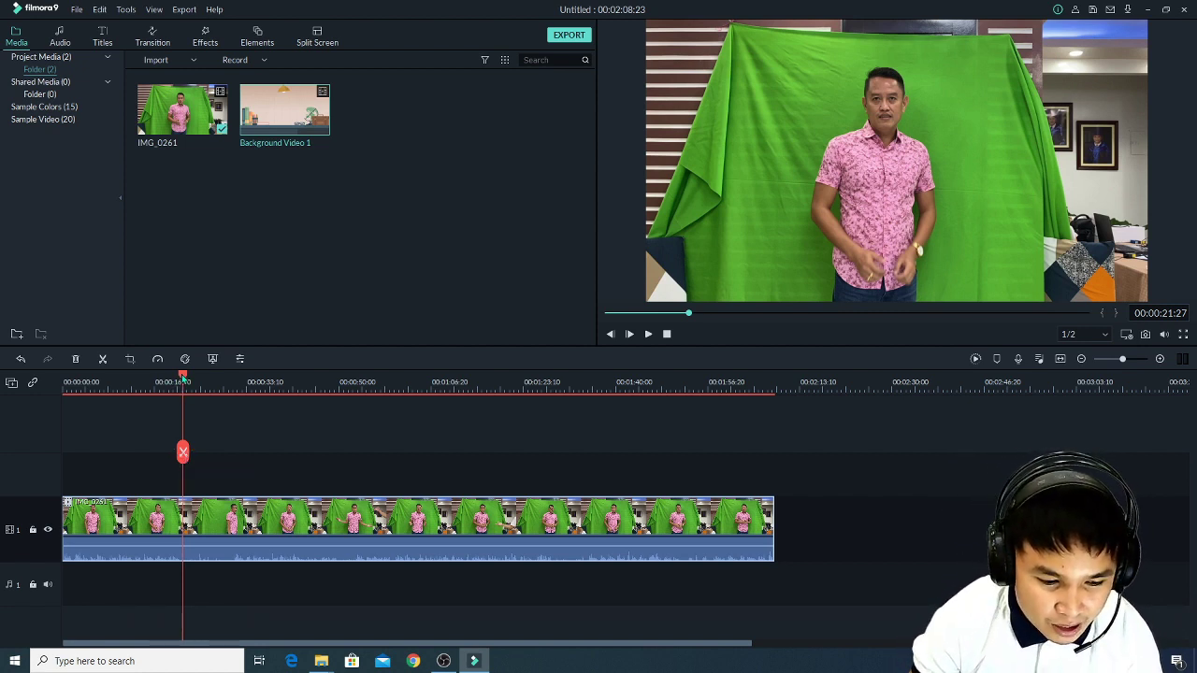
{"action": "left_click", "coordinate": [183, 452]}
{"action": "left_click_drag", "start_coordinate": [220, 531], "coordinate": [241, 529]}
{"action": "key", "text": "ctrl+z"}
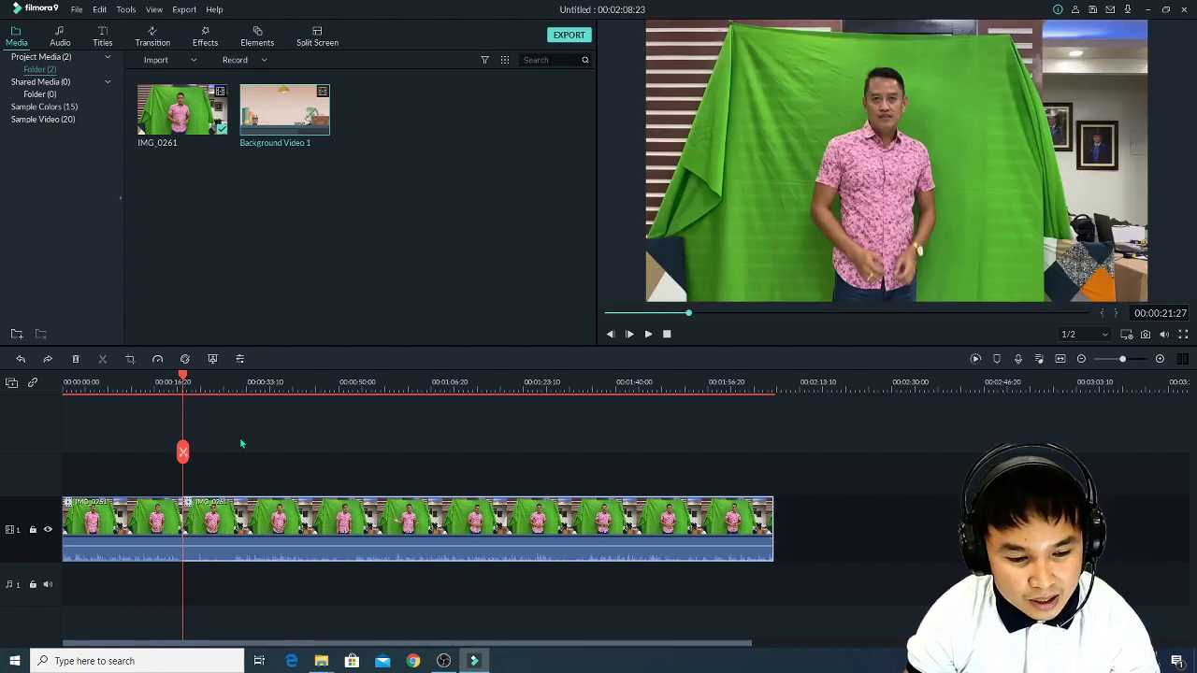
Play the second IMG_0261 piece to find the next cut point and split it at 00:00:31:04.
{"action": "left_click", "coordinate": [241, 510]}
{"action": "key", "text": "space"}
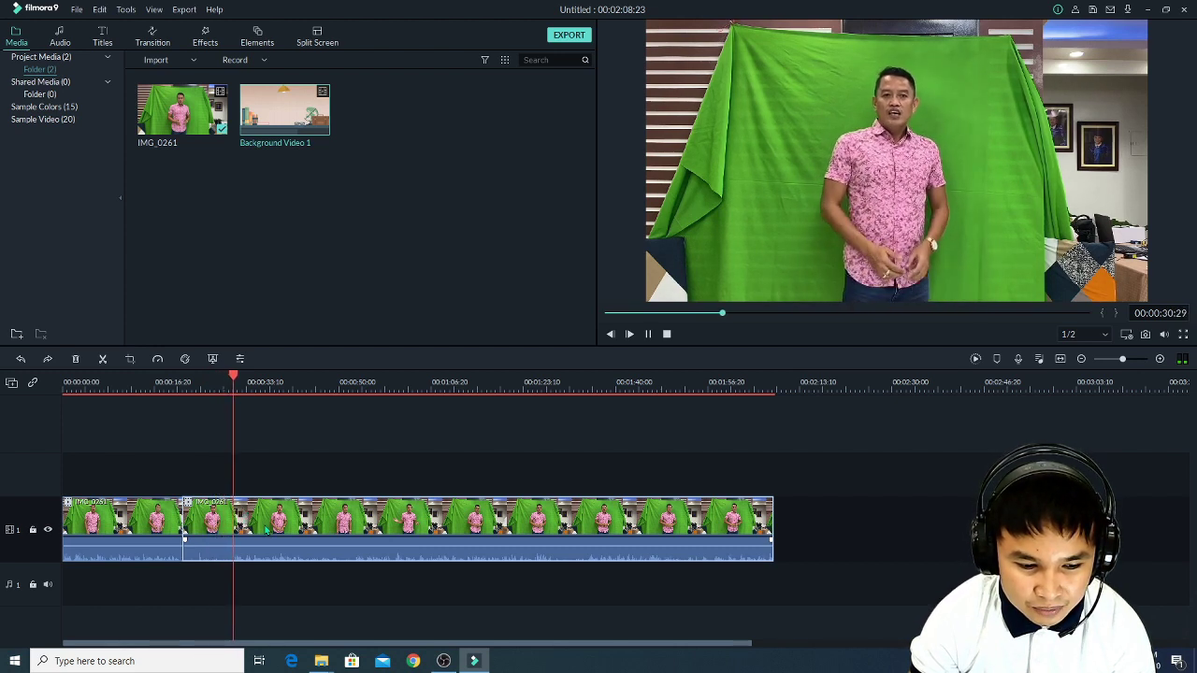
{"action": "key", "text": "space"}
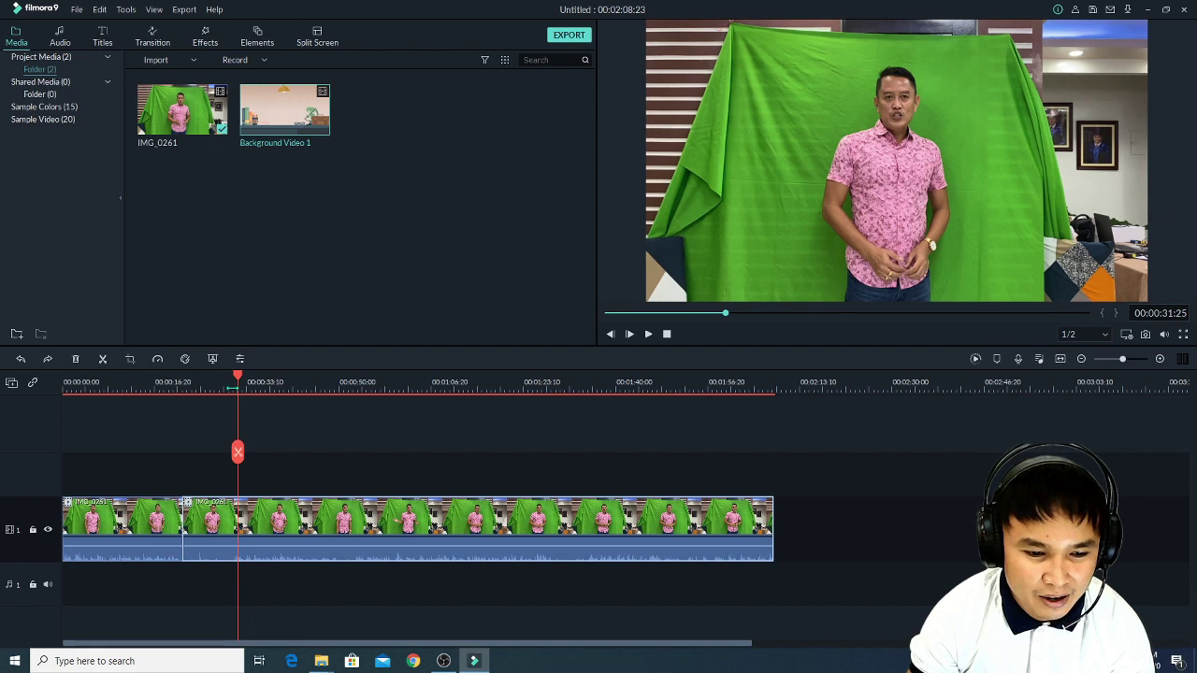
{"action": "left_click", "coordinate": [233, 388]}
{"action": "scroll", "coordinate": [248, 388], "scroll_direction": "up", "scroll_amount": 3}
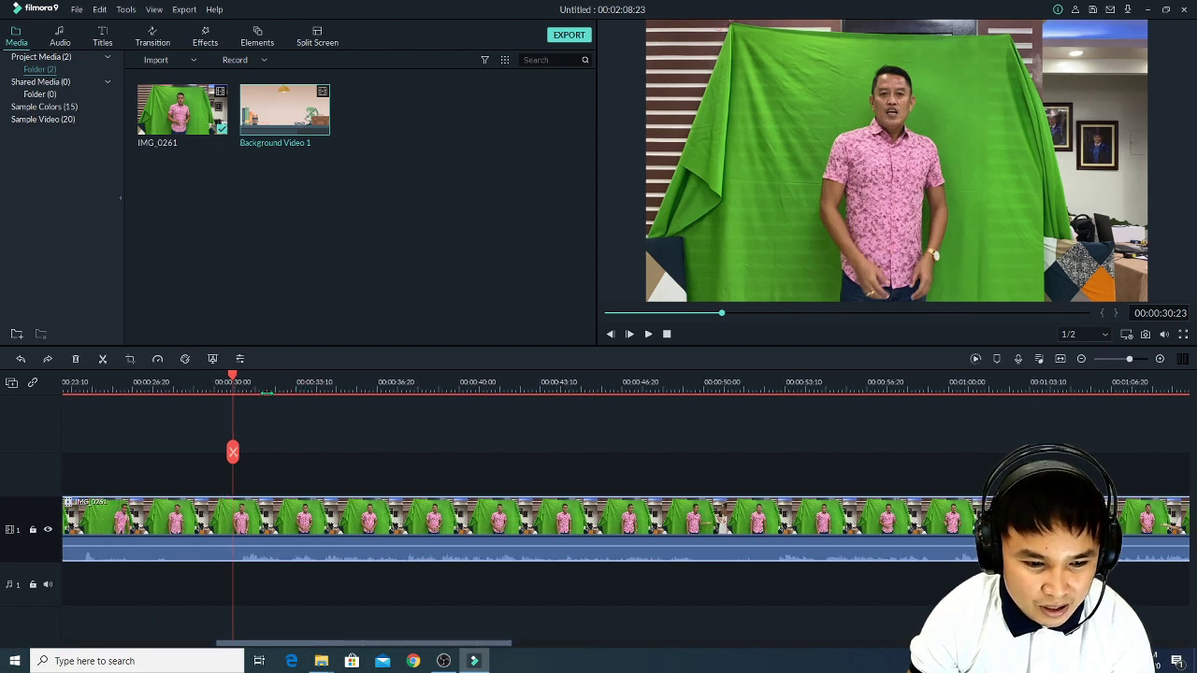
{"action": "mouse_move", "coordinate": [233, 388]}
{"action": "left_mouse_down"}
{"action": "mouse_move", "coordinate": [222, 390]}
{"action": "mouse_move", "coordinate": [237, 402]}
{"action": "left_mouse_up"}
{"action": "key", "text": "space"}
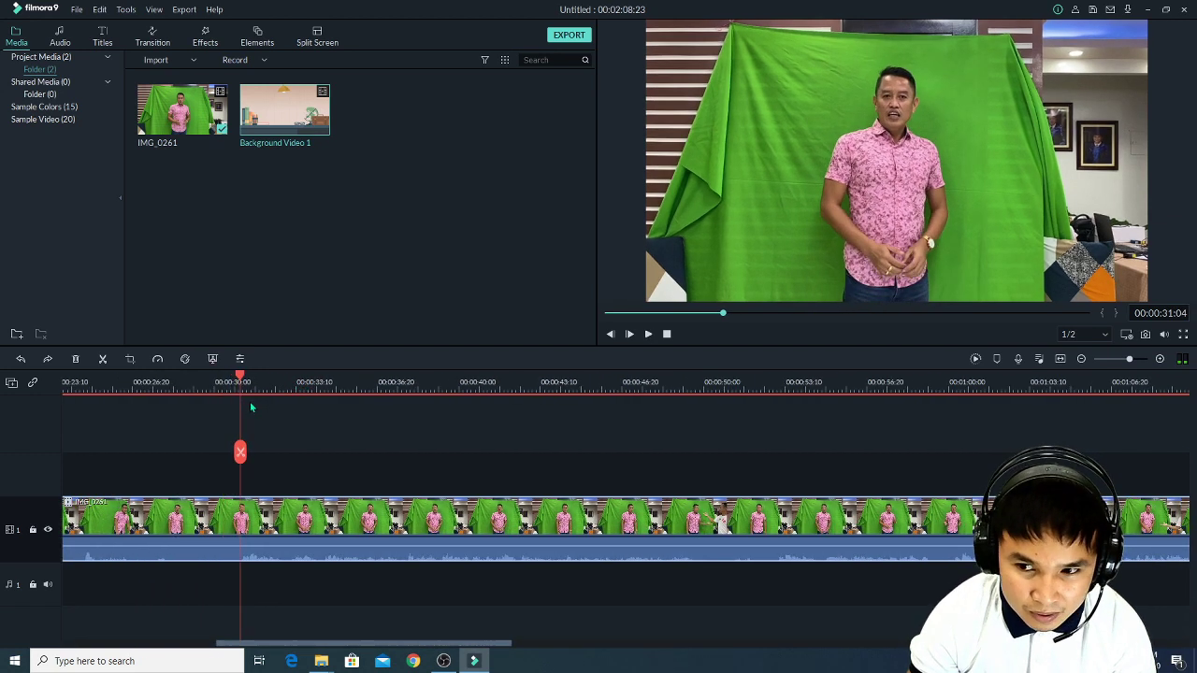
{"action": "left_click", "coordinate": [240, 453]}
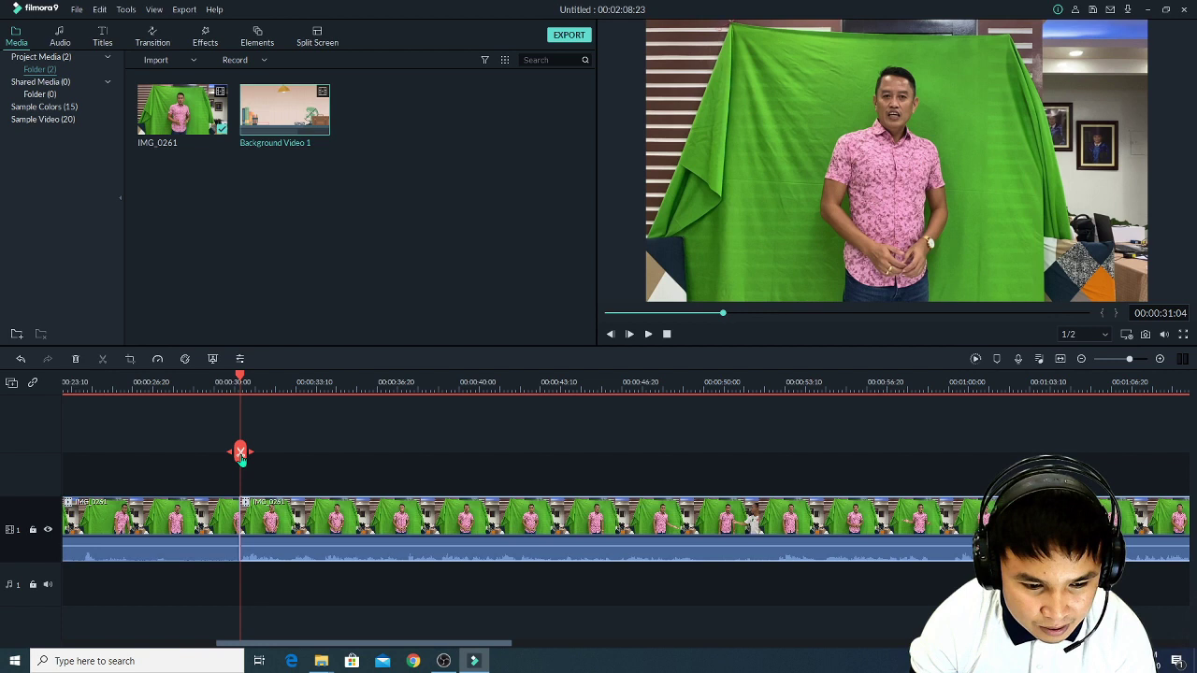
Try deleting the last IMG_0261 piece after the newest cut, and undo the deletion.
{"action": "left_click_drag", "start_coordinate": [298, 643], "coordinate": [212, 645]}
{"action": "left_click", "coordinate": [408, 539]}
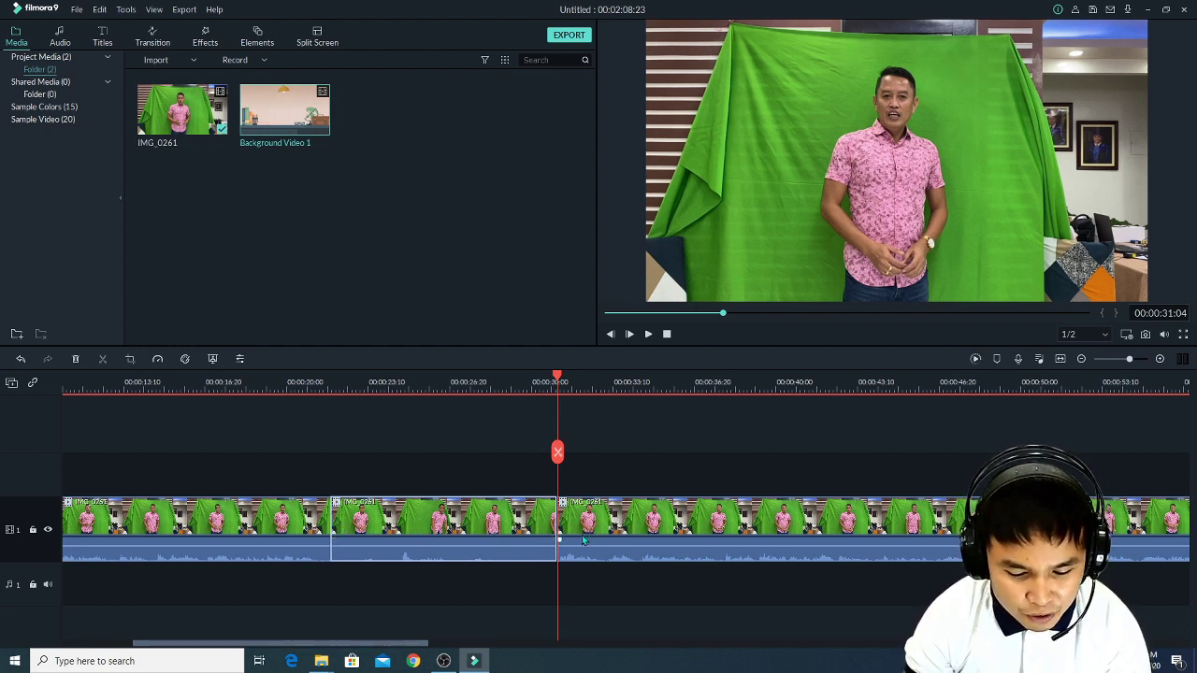
{"action": "left_click_drag", "start_coordinate": [486, 385], "coordinate": [289, 393]}
{"action": "scroll", "coordinate": [444, 418], "scroll_direction": "down", "scroll_amount": 1}
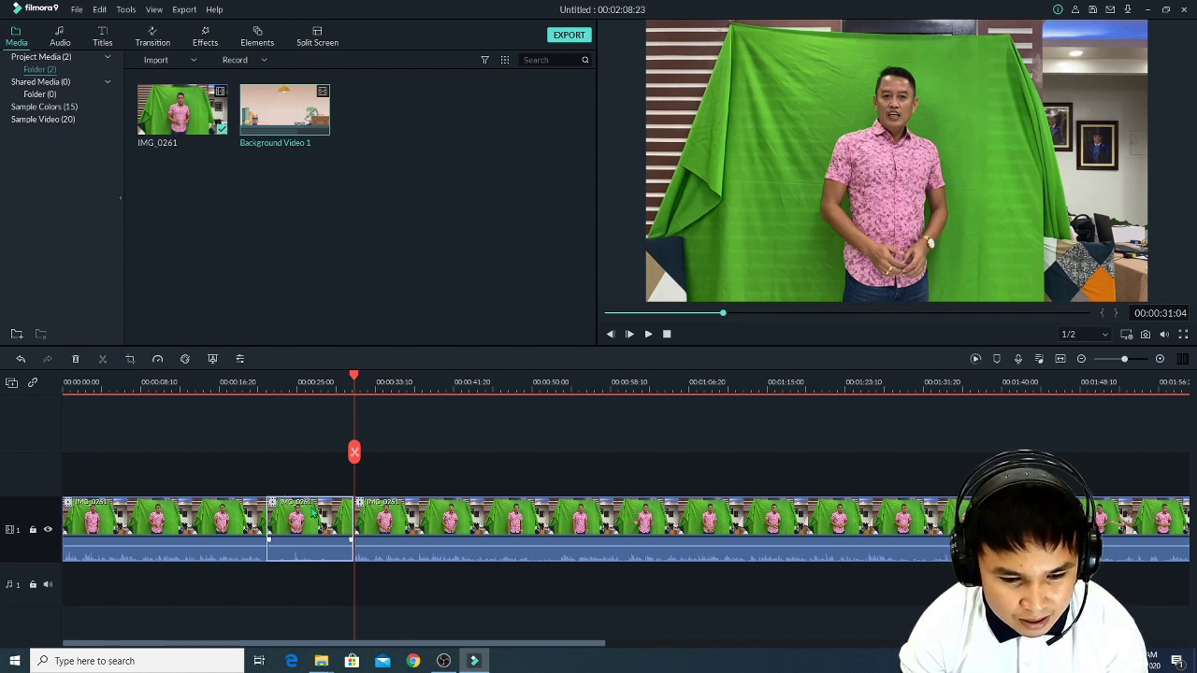
{"action": "left_click", "coordinate": [424, 521]}
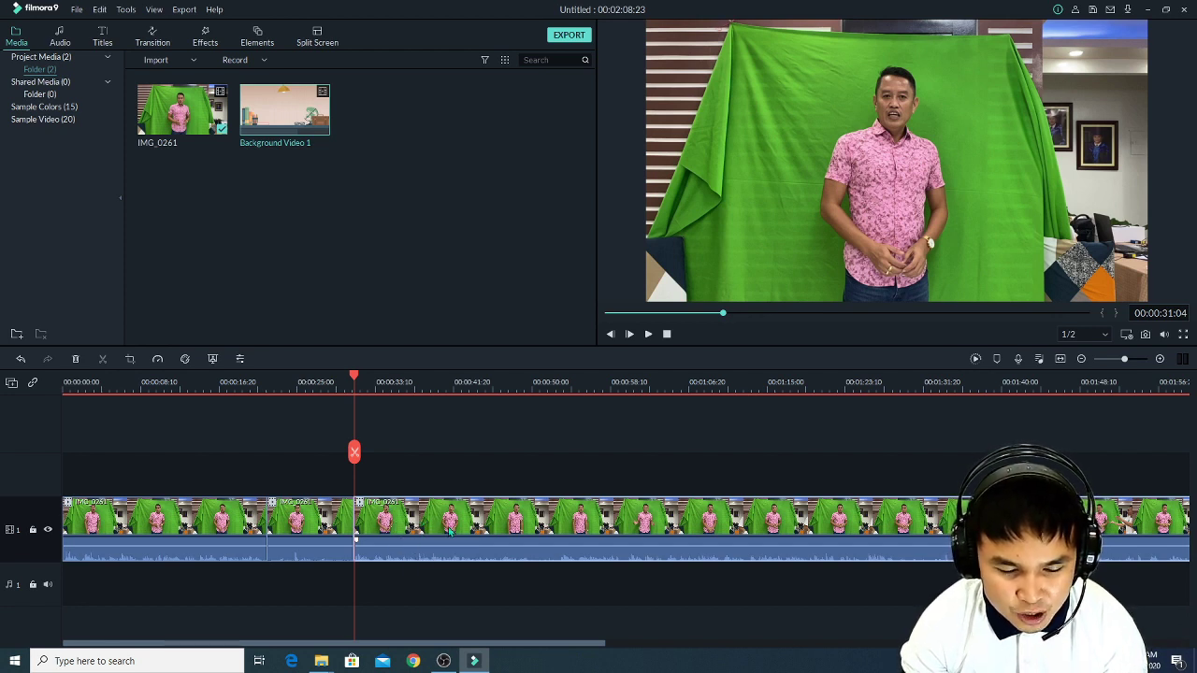
{"action": "left_click", "coordinate": [75, 360]}
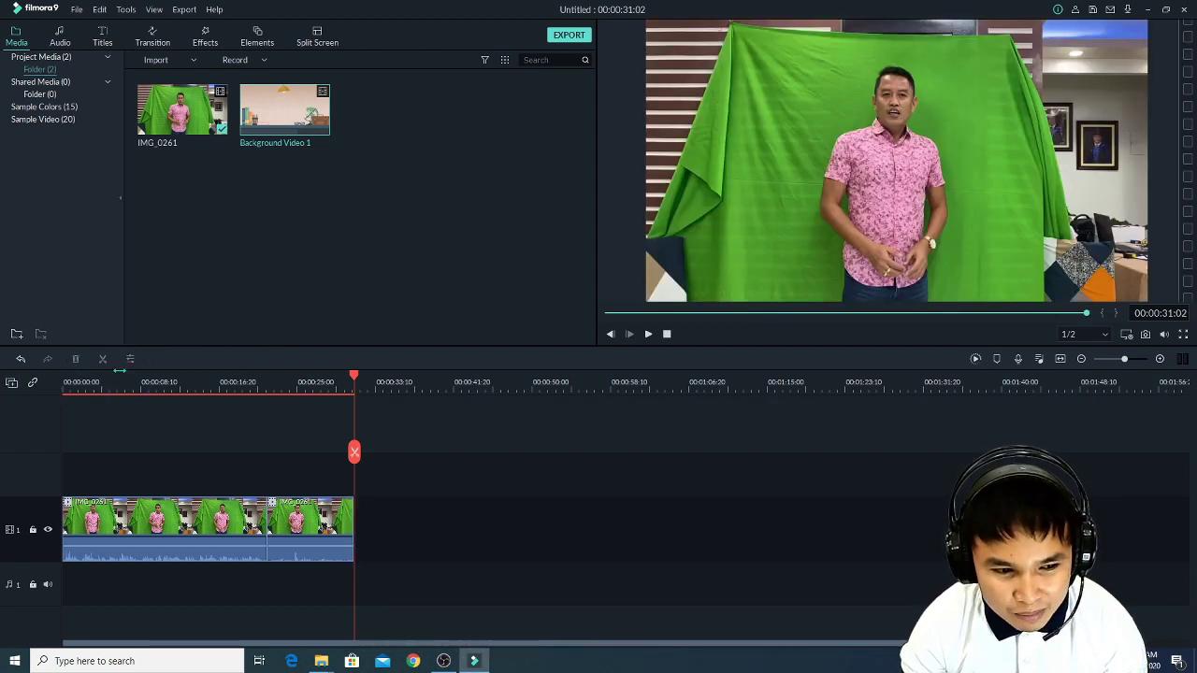
{"action": "left_click", "coordinate": [20, 359]}
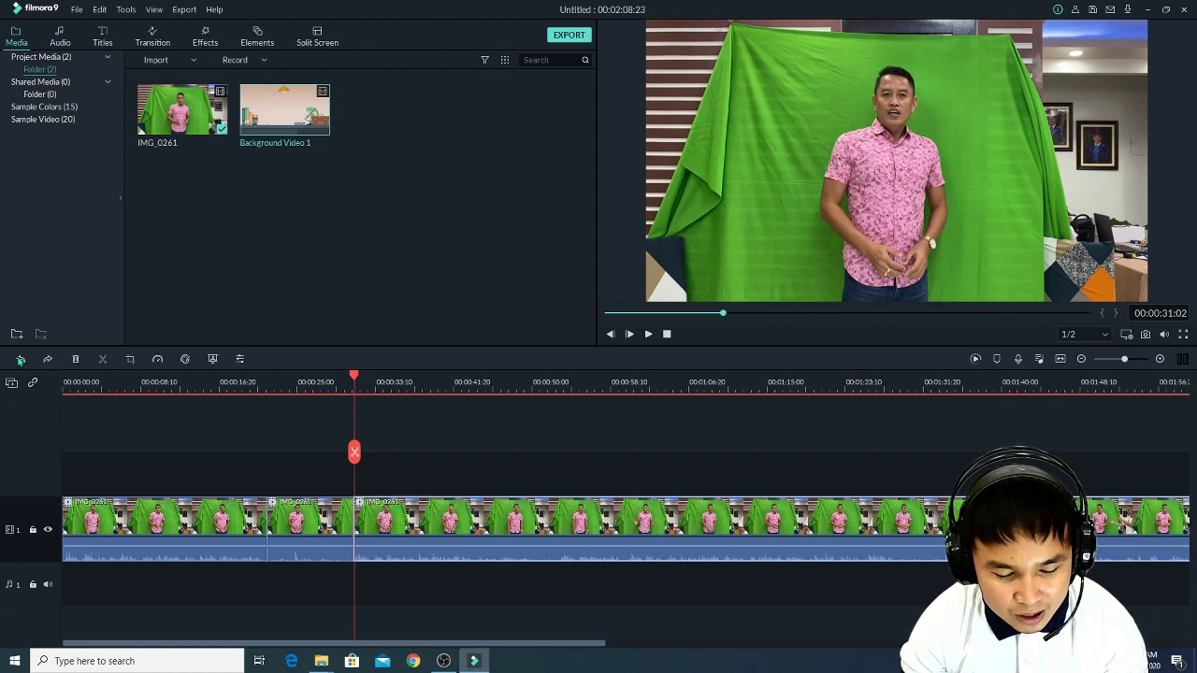
Delete the short middle IMG_0261 piece between the two cuts and play across the new join.
{"action": "left_click", "coordinate": [301, 528]}
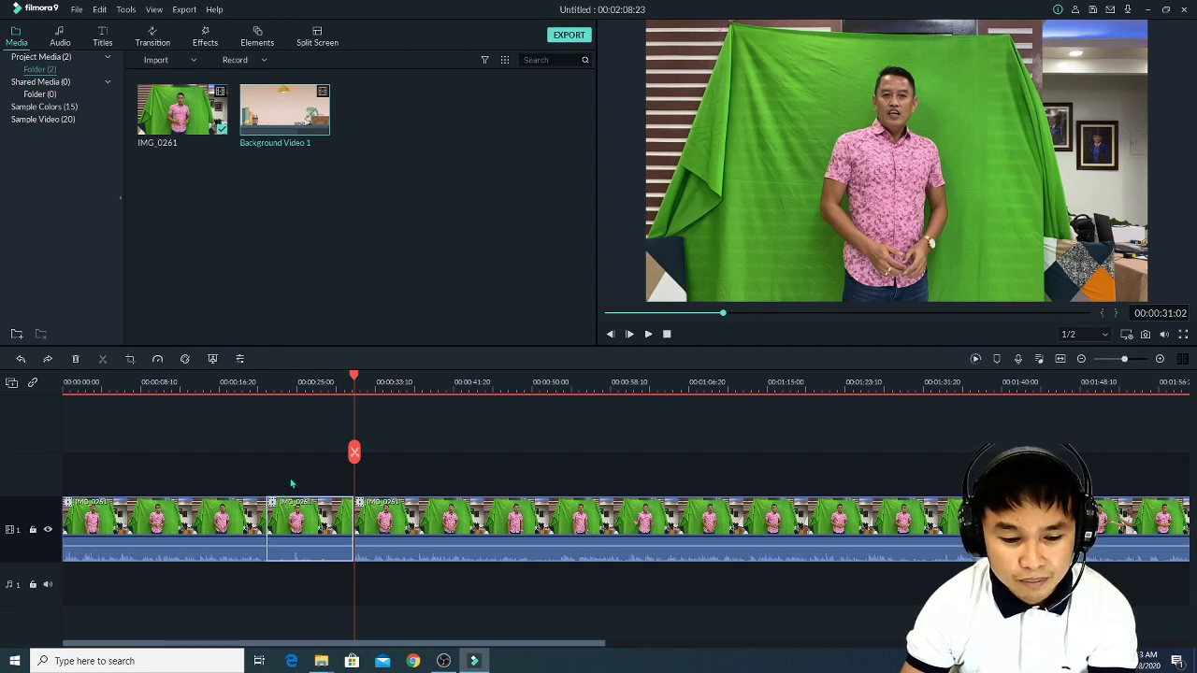
{"action": "key", "text": "Delete"}
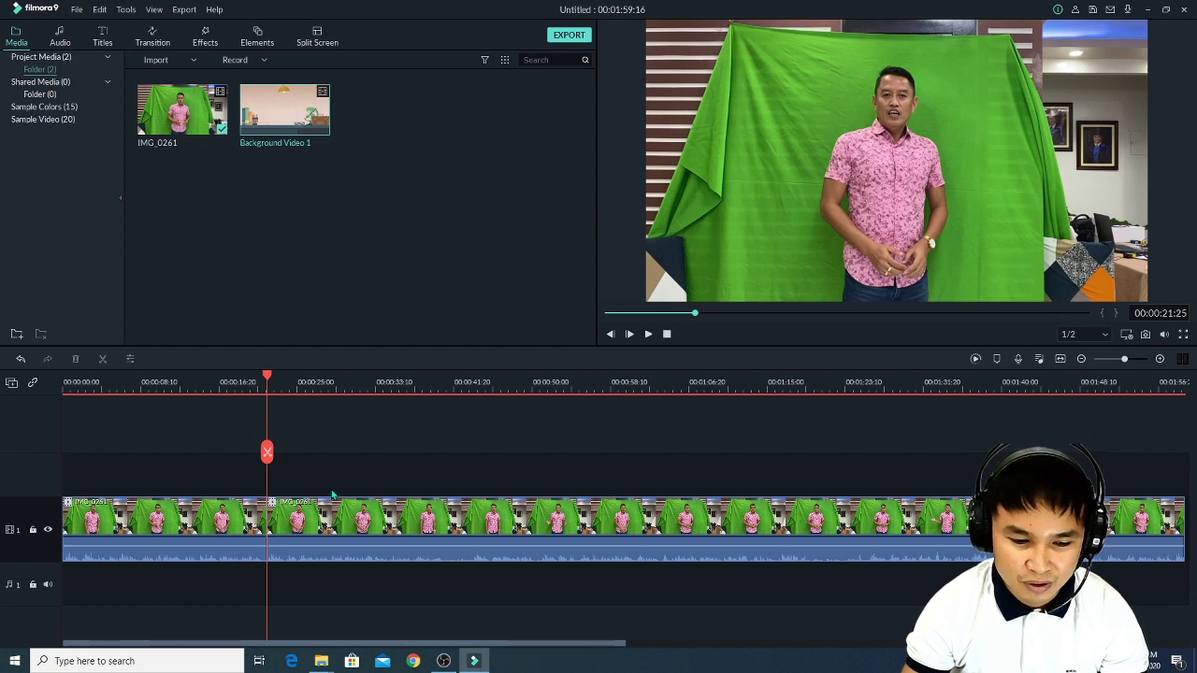
{"action": "key", "text": "space"}
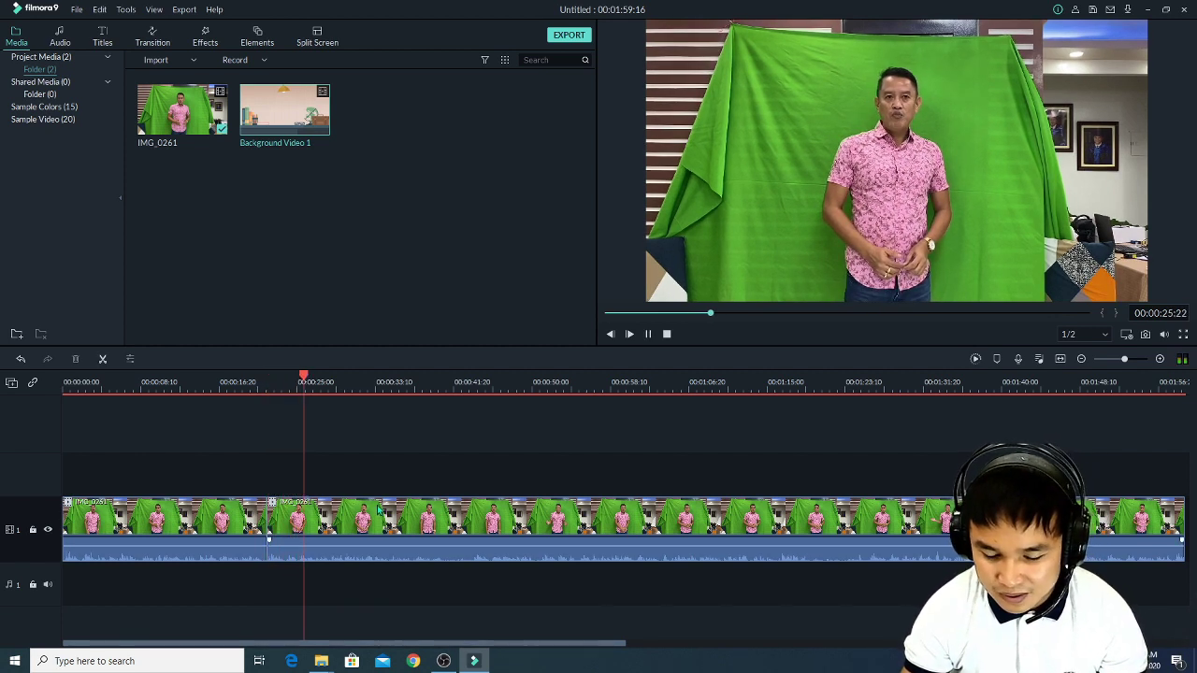
{"action": "key", "text": "space"}
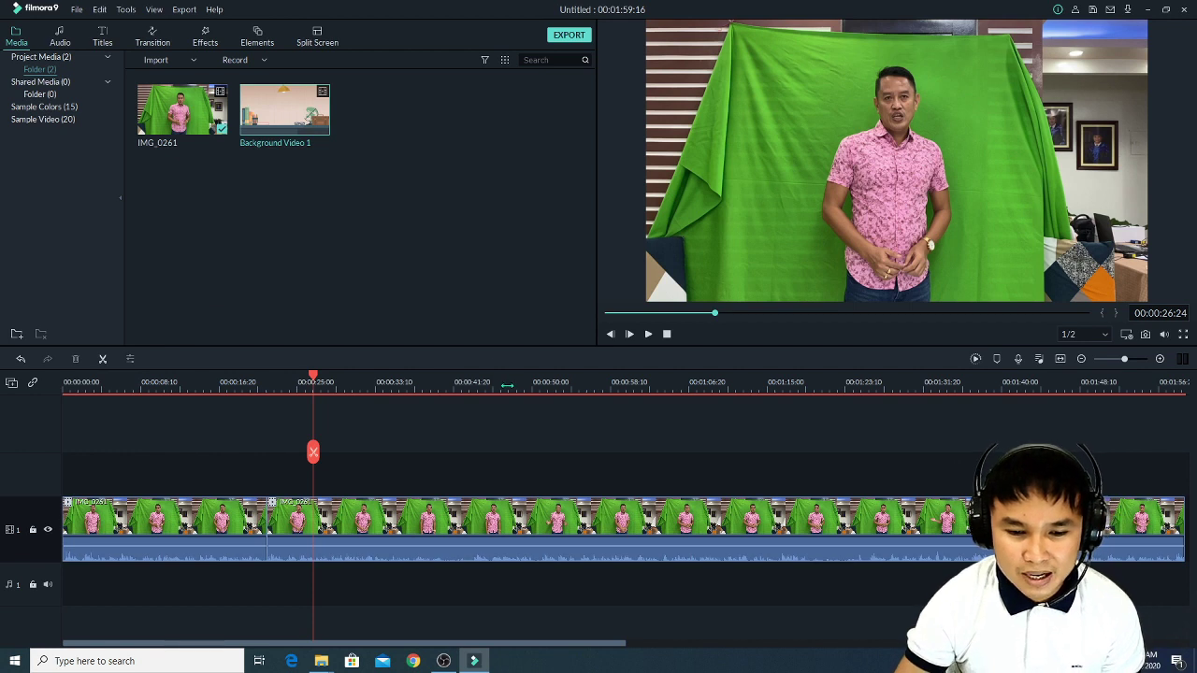
Trim the end of the second IMG_0261 piece back to about 00:01:20:05 on the timeline.
{"action": "scroll", "coordinate": [475, 376], "scroll_direction": "down", "scroll_amount": 4}
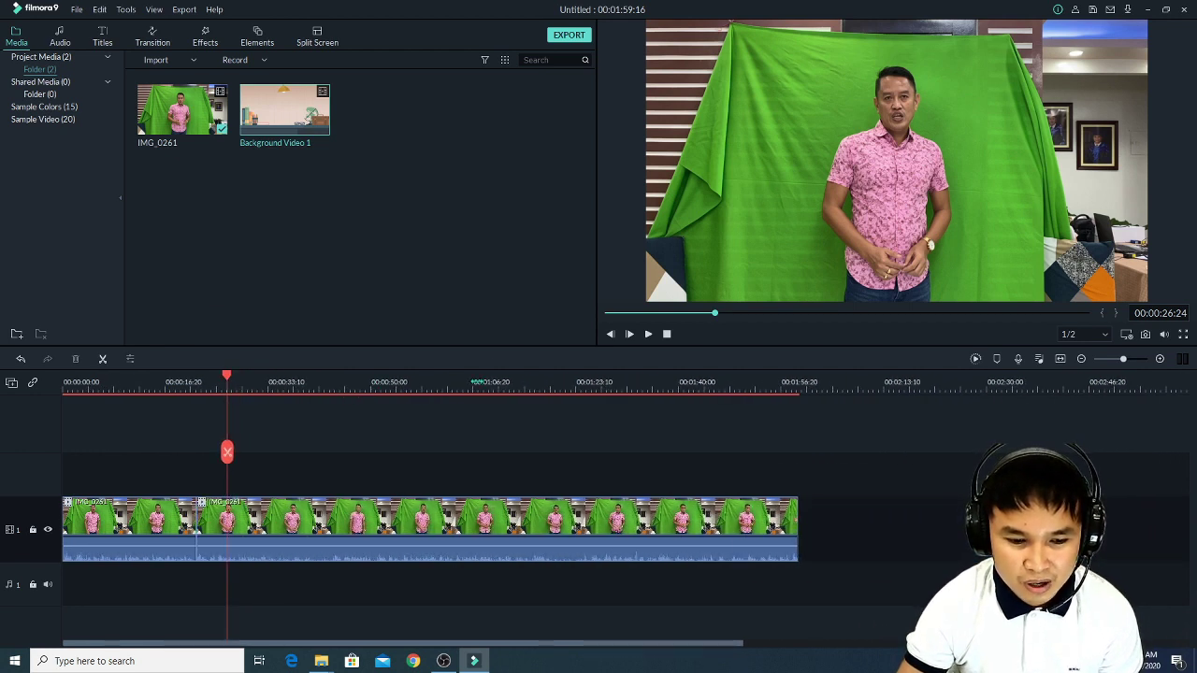
{"action": "scroll", "coordinate": [475, 378], "scroll_direction": "down", "scroll_amount": 2}
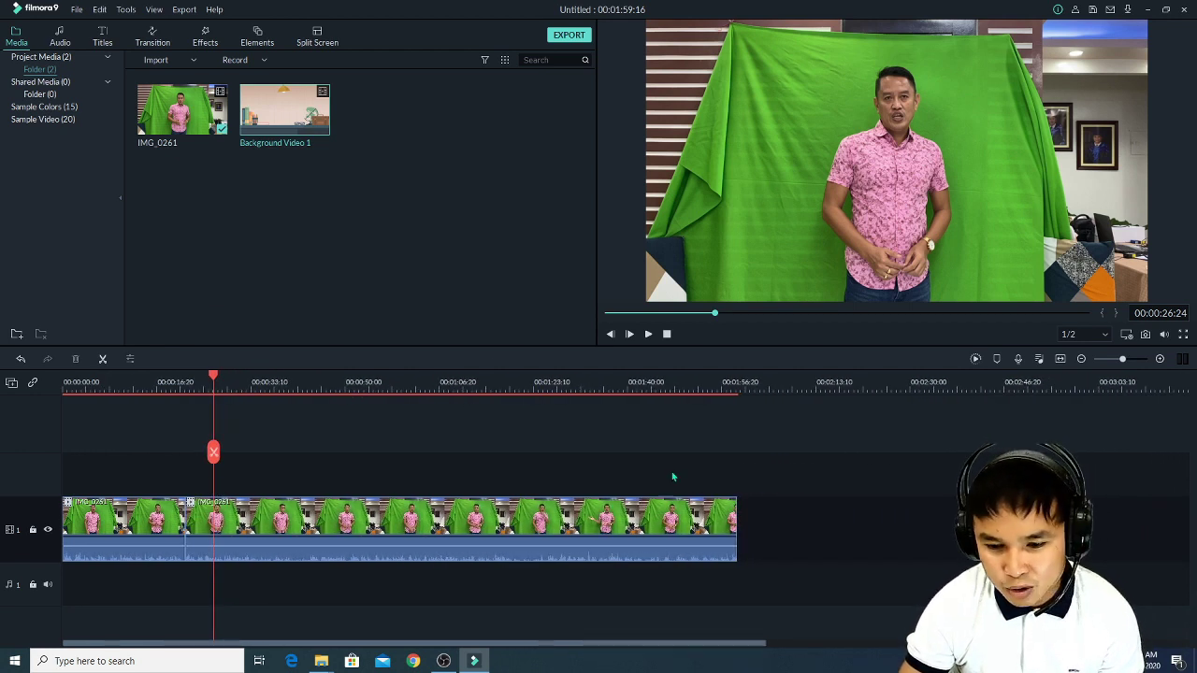
{"action": "left_click", "coordinate": [733, 529]}
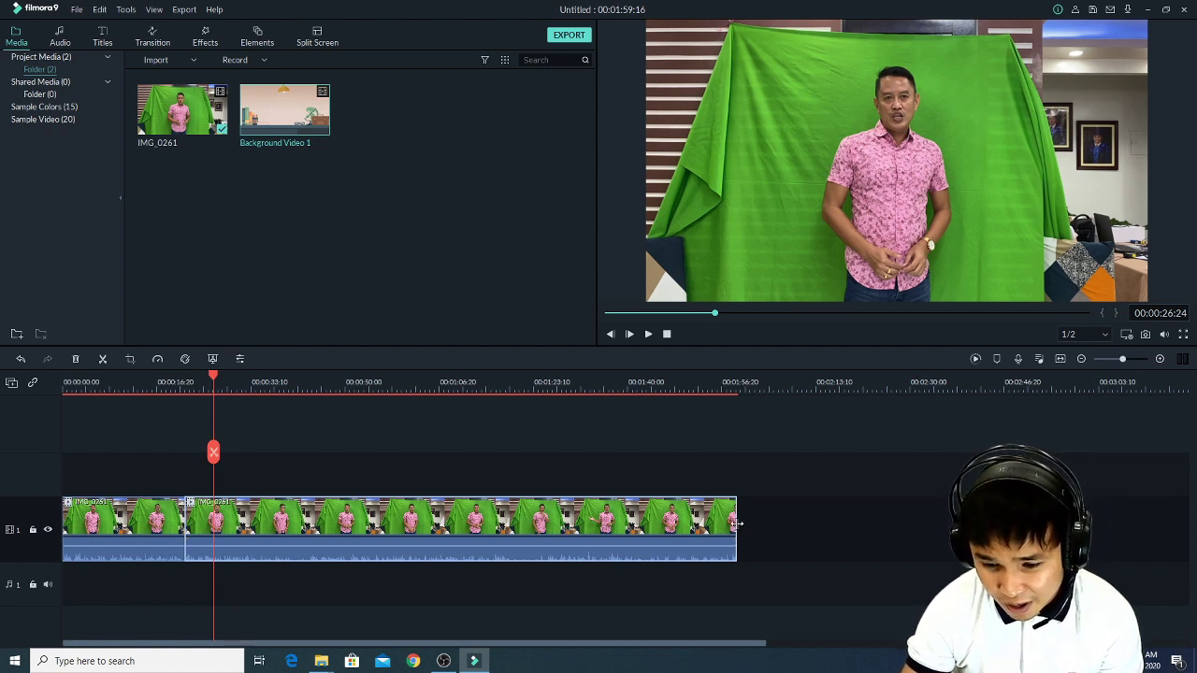
{"action": "left_click_drag", "start_coordinate": [737, 524], "coordinate": [514, 525]}
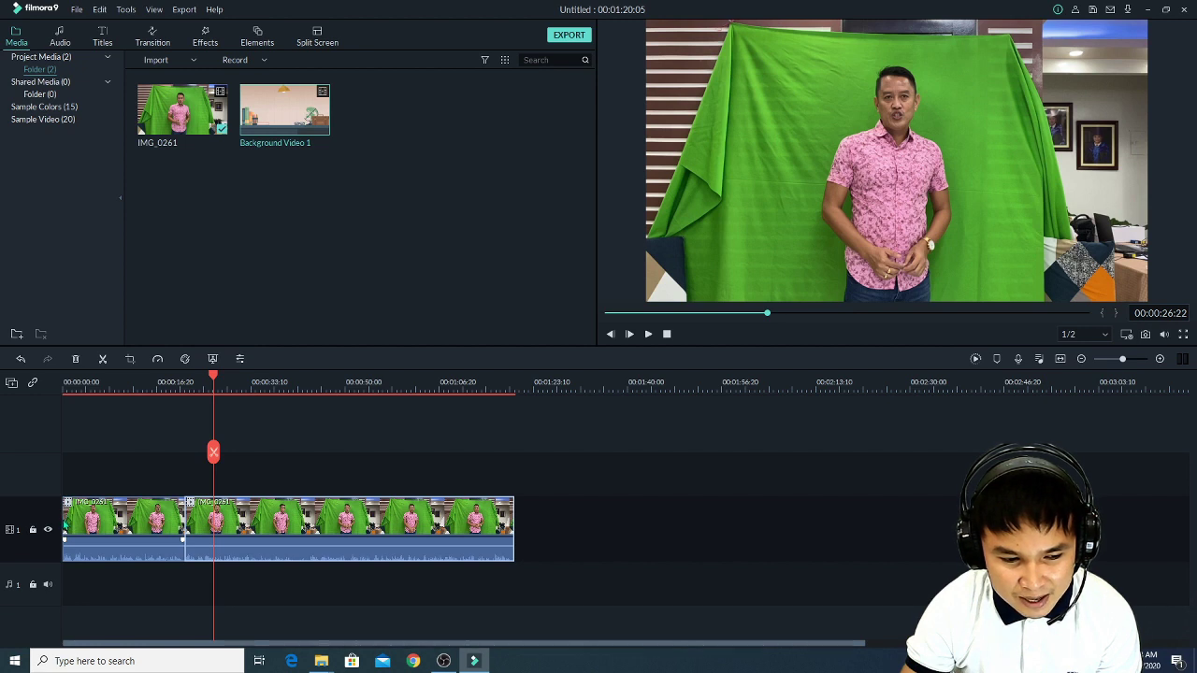
{"action": "left_click", "coordinate": [60, 511]}
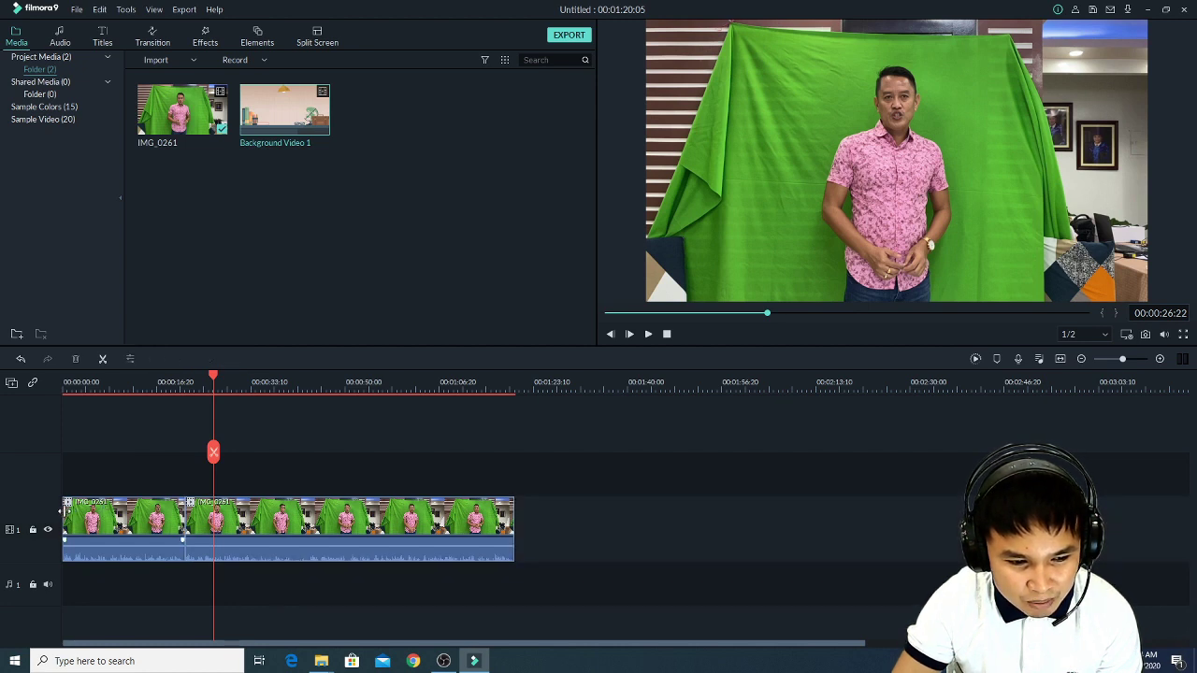
{"action": "left_click", "coordinate": [185, 539]}
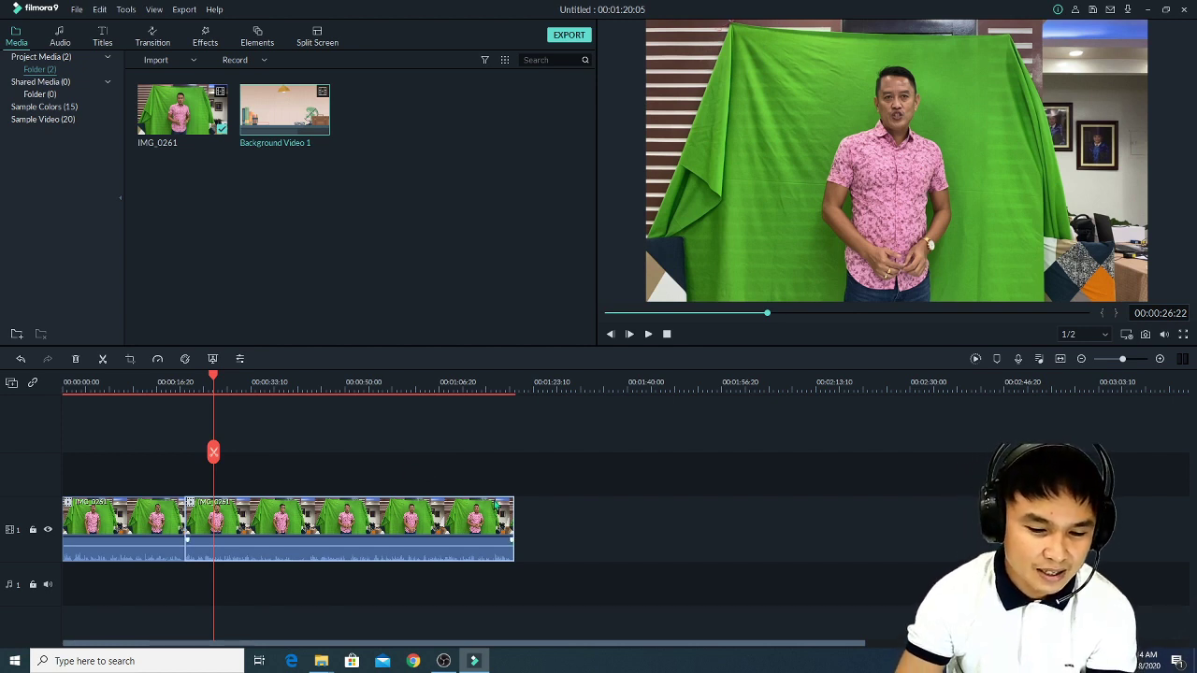
{"action": "left_click", "coordinate": [361, 451]}
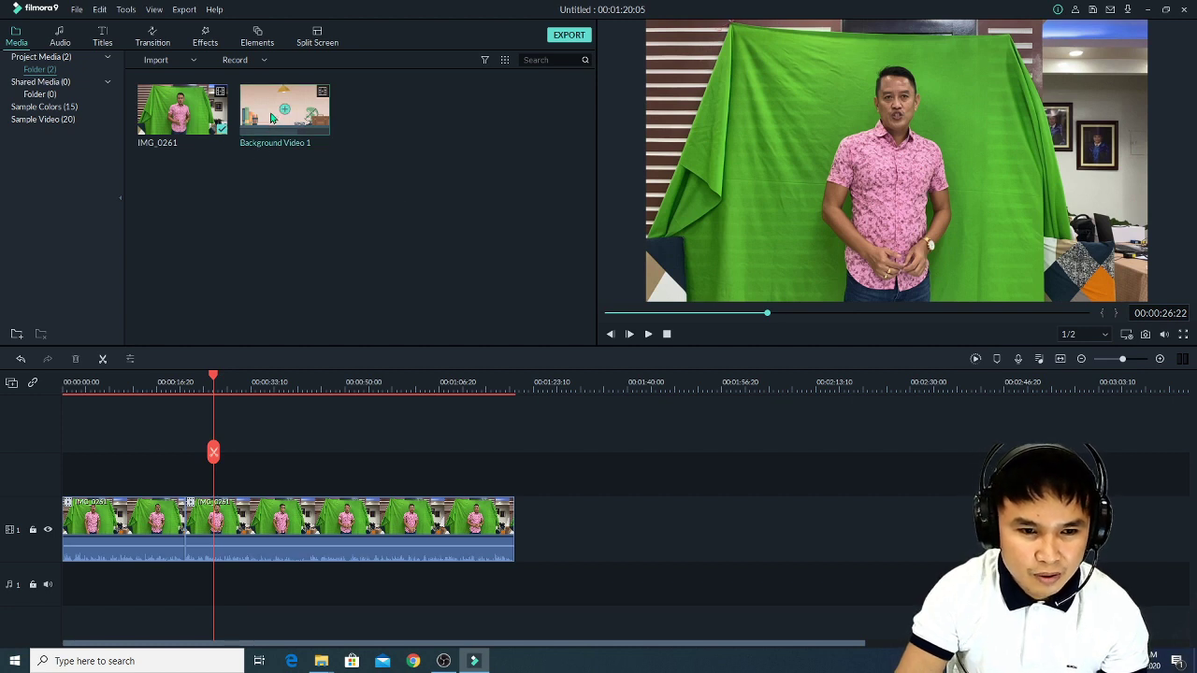
Preview Background Video 1 from the project media.
{"action": "mouse_move", "coordinate": [261, 138]}
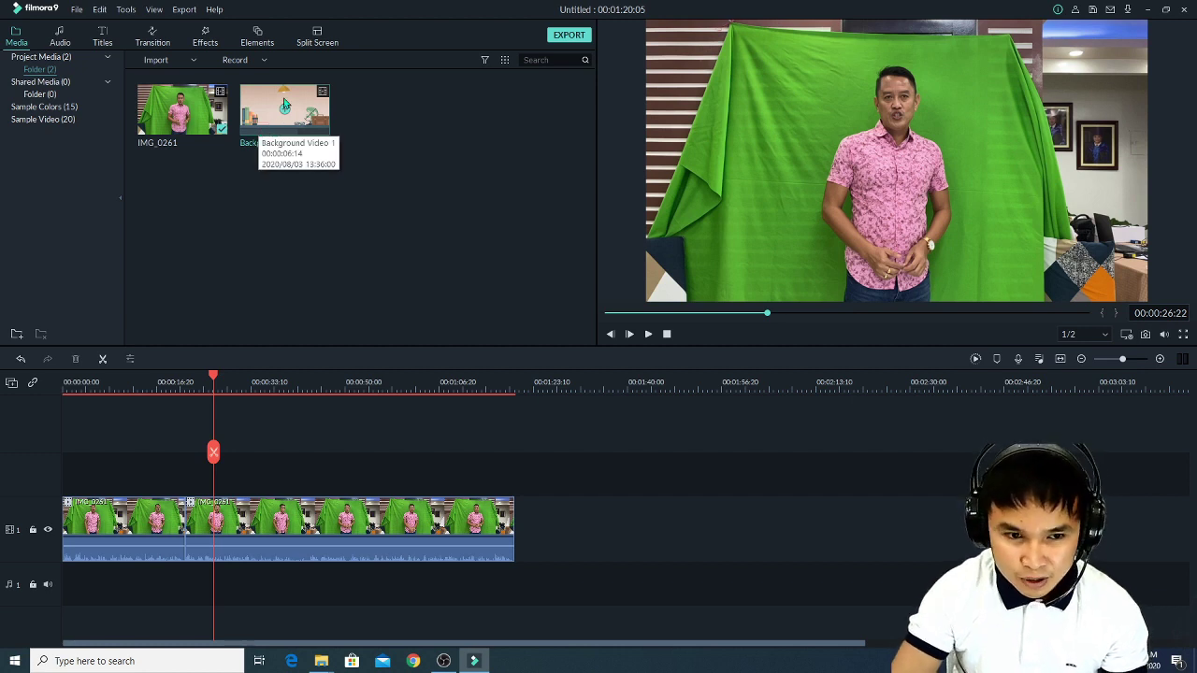
{"action": "left_click", "coordinate": [264, 119]}
{"action": "double_click", "coordinate": [264, 118]}
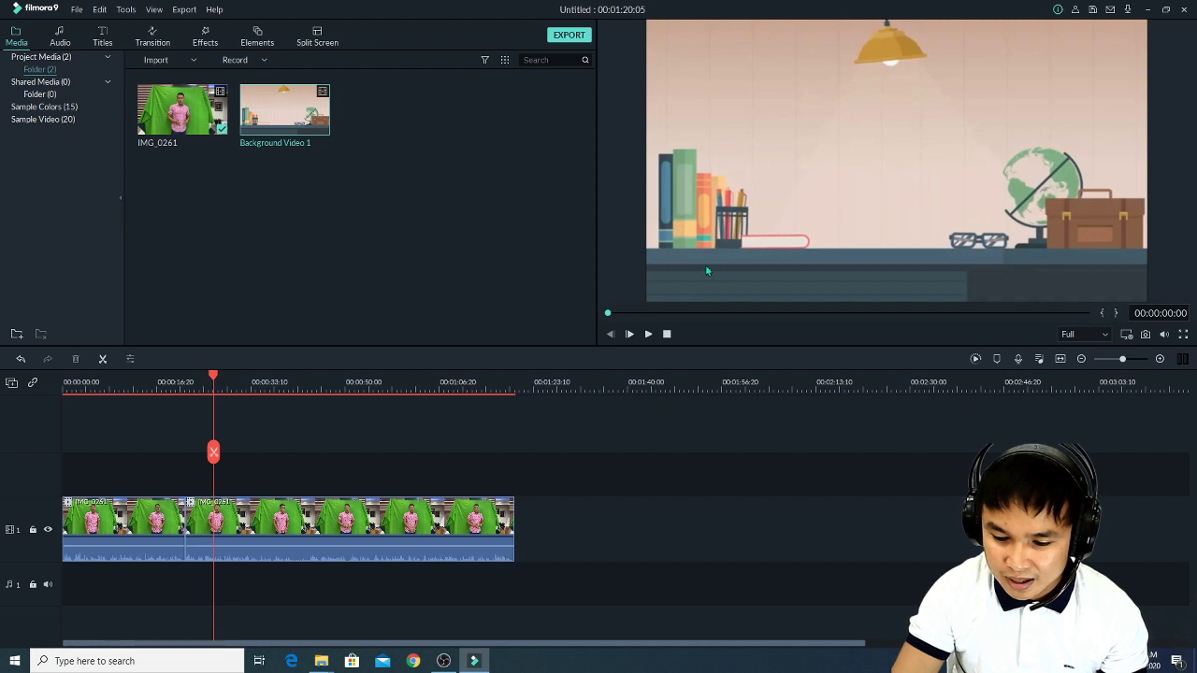
{"action": "left_click", "coordinate": [370, 216]}
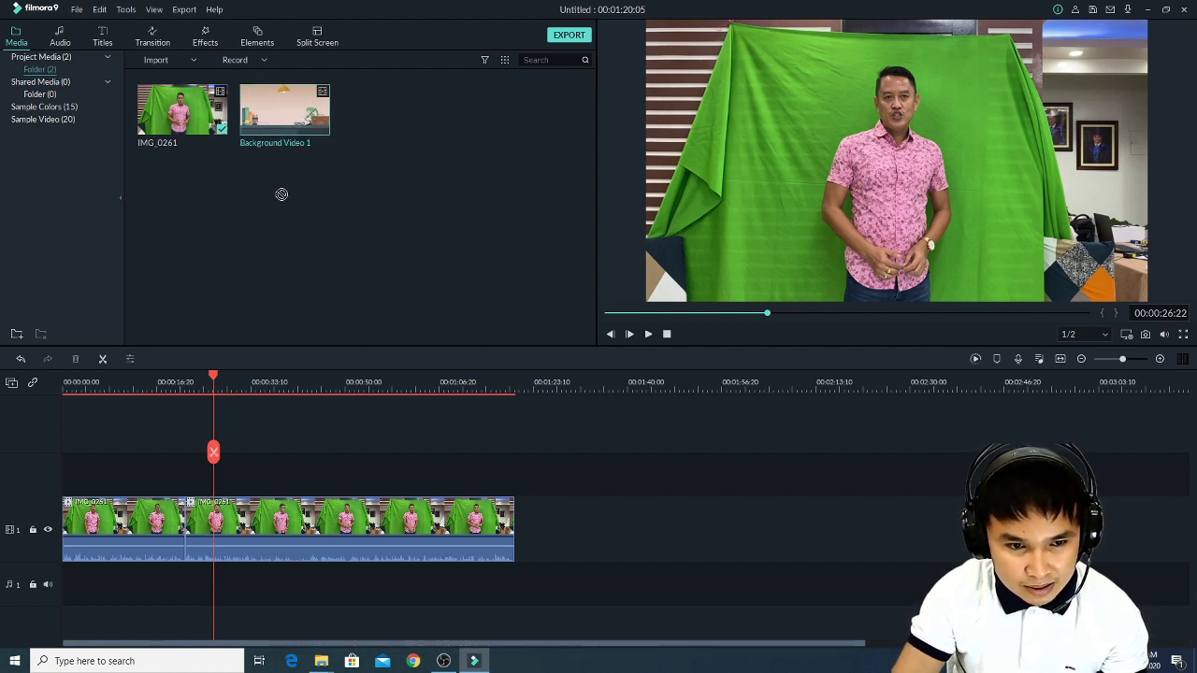
Place Background Video 1 at the start of video track 2, above the IMG_0261 clip.
{"action": "left_click_drag", "start_coordinate": [282, 342], "coordinate": [64, 485]}
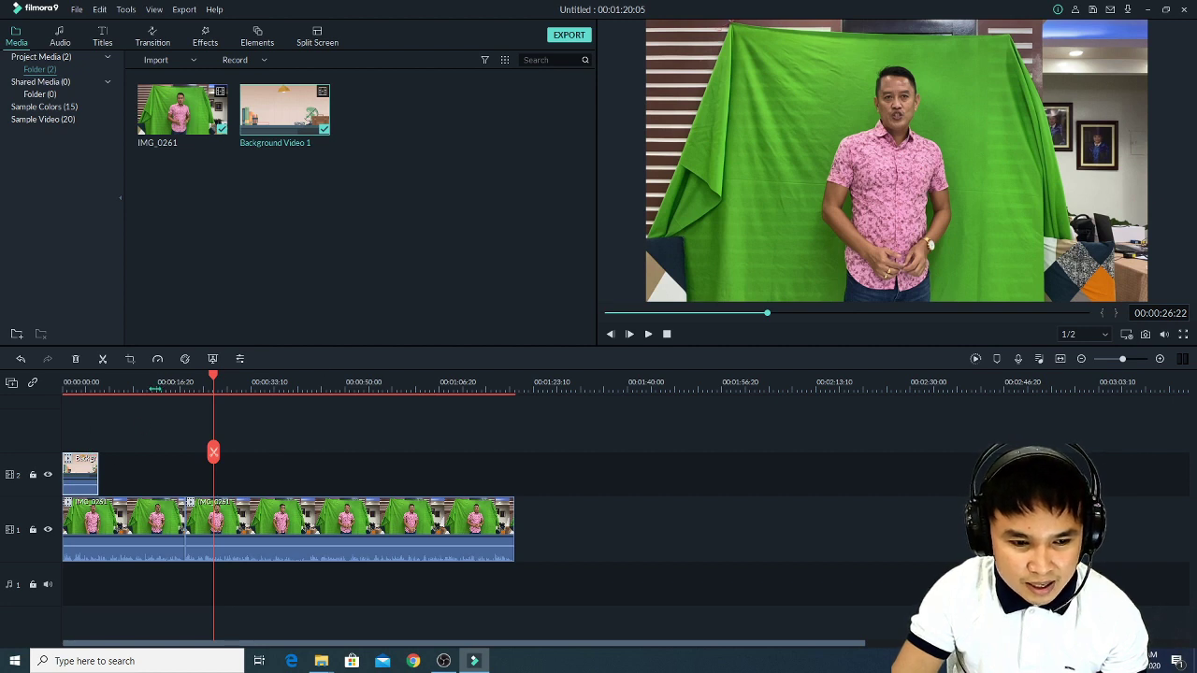
{"action": "key", "text": "ctrl+equal"}
{"action": "left_click_drag", "start_coordinate": [319, 645], "coordinate": [145, 644]}
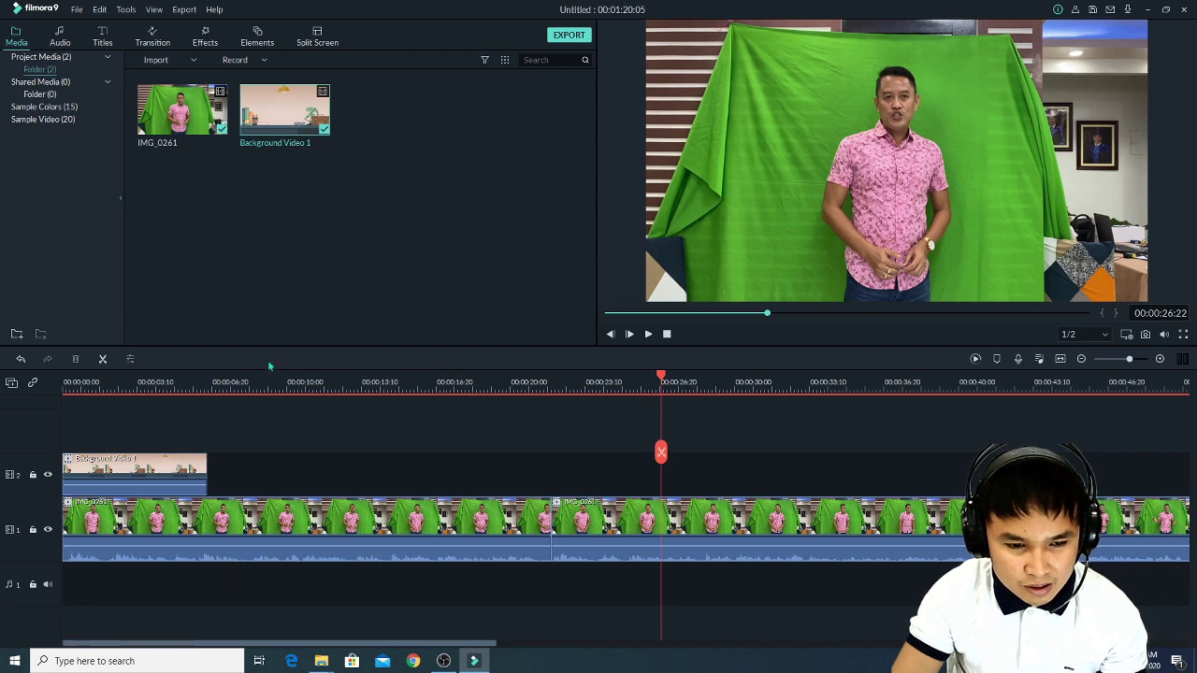
Copy the Background Video 1 clip on track 2 and paste it directly after the original, at 00:00:06:14.
{"action": "left_click", "coordinate": [198, 473]}
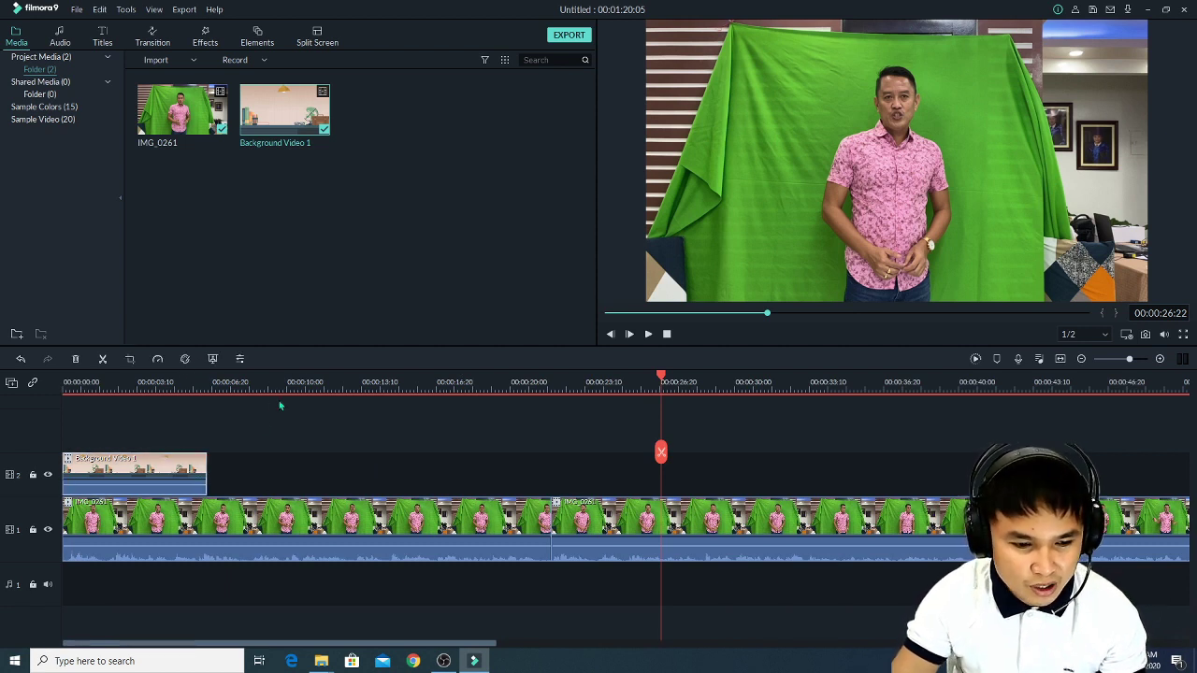
{"action": "right_click", "coordinate": [155, 465]}
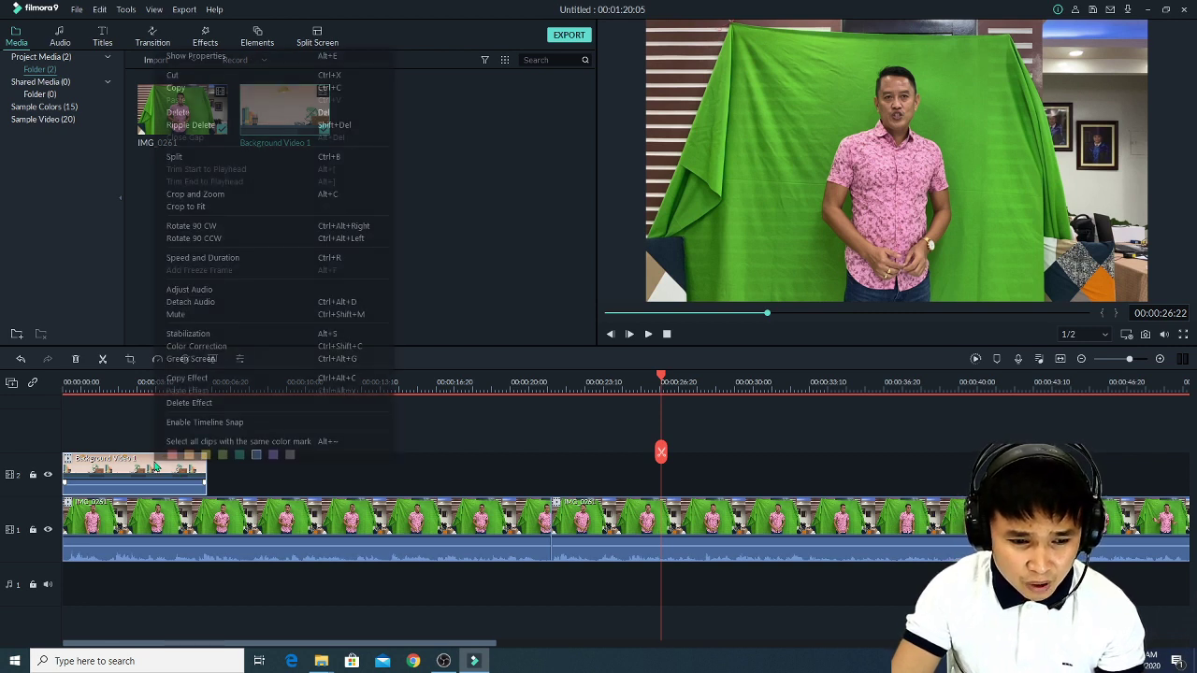
{"action": "left_click", "coordinate": [159, 465]}
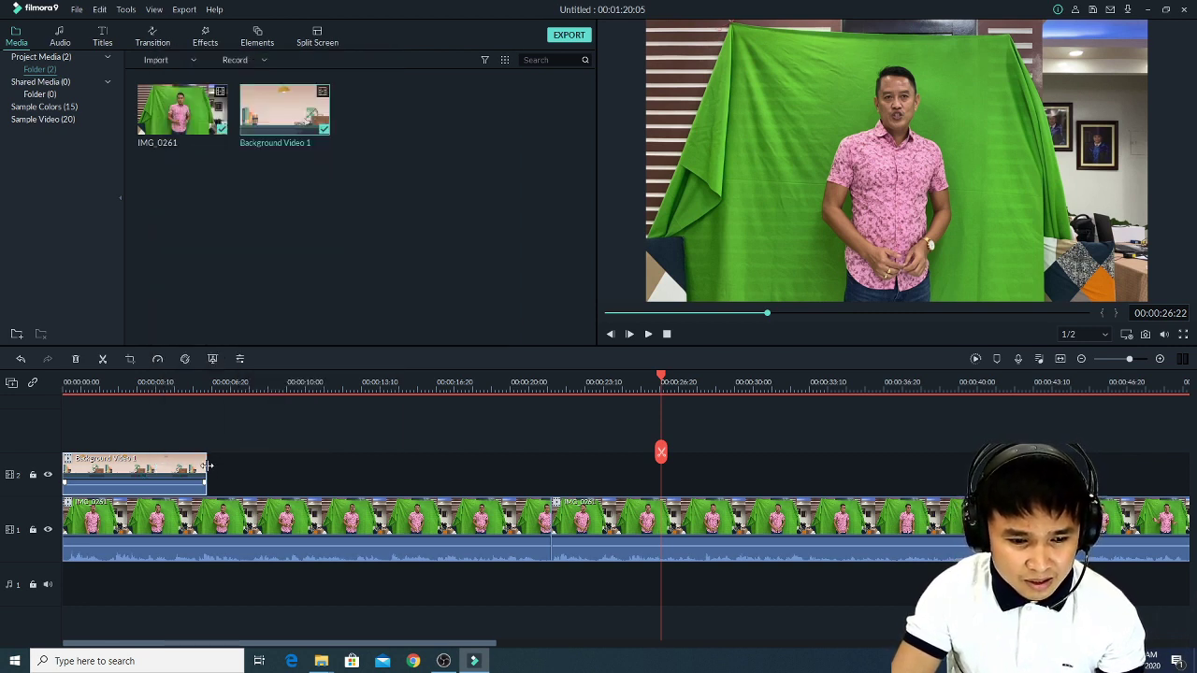
{"action": "left_click", "coordinate": [206, 387]}
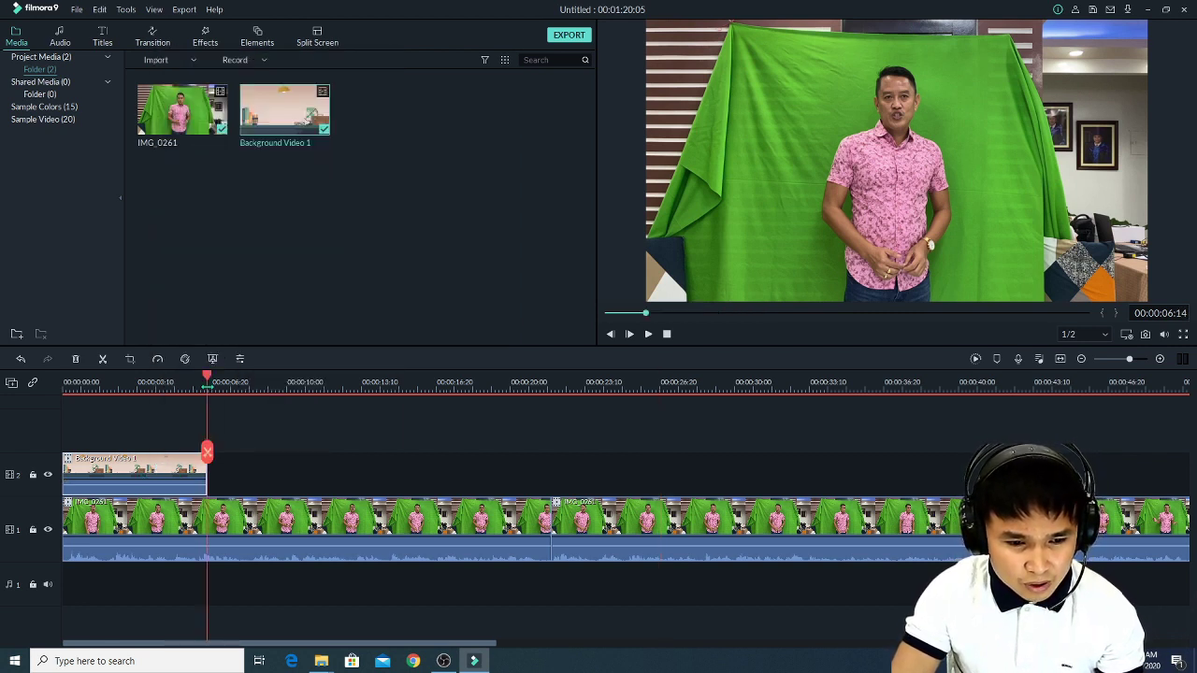
{"action": "right_click", "coordinate": [176, 478]}
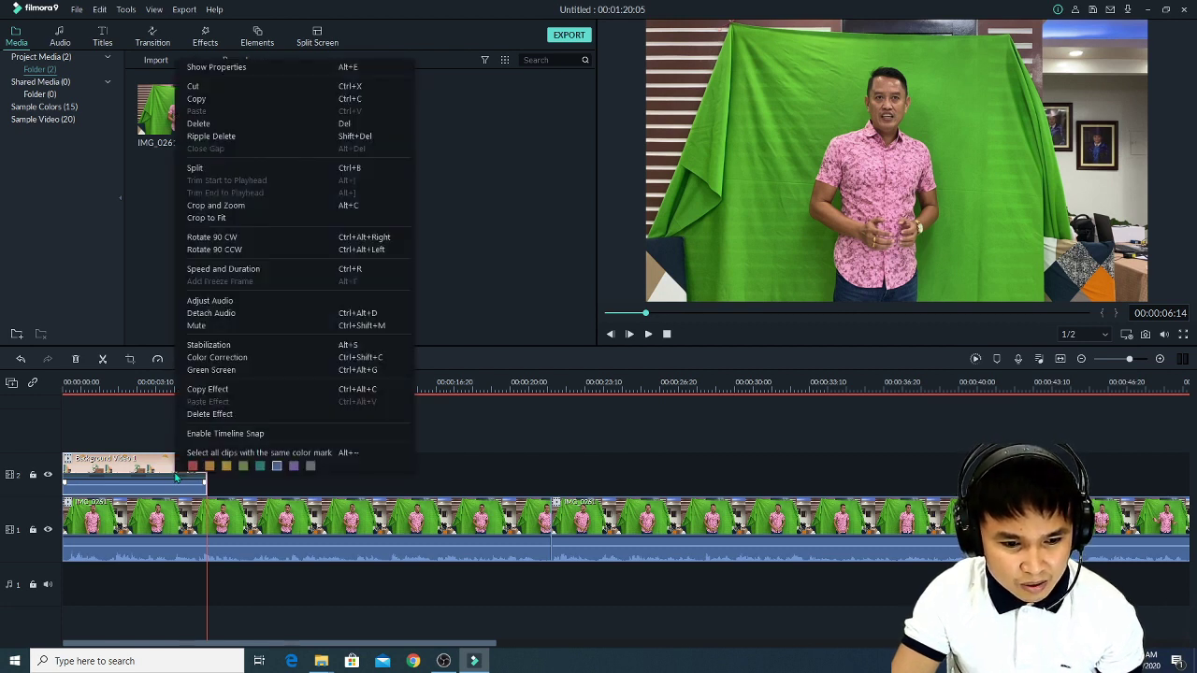
{"action": "left_click", "coordinate": [194, 99]}
{"action": "right_click", "coordinate": [198, 486]}
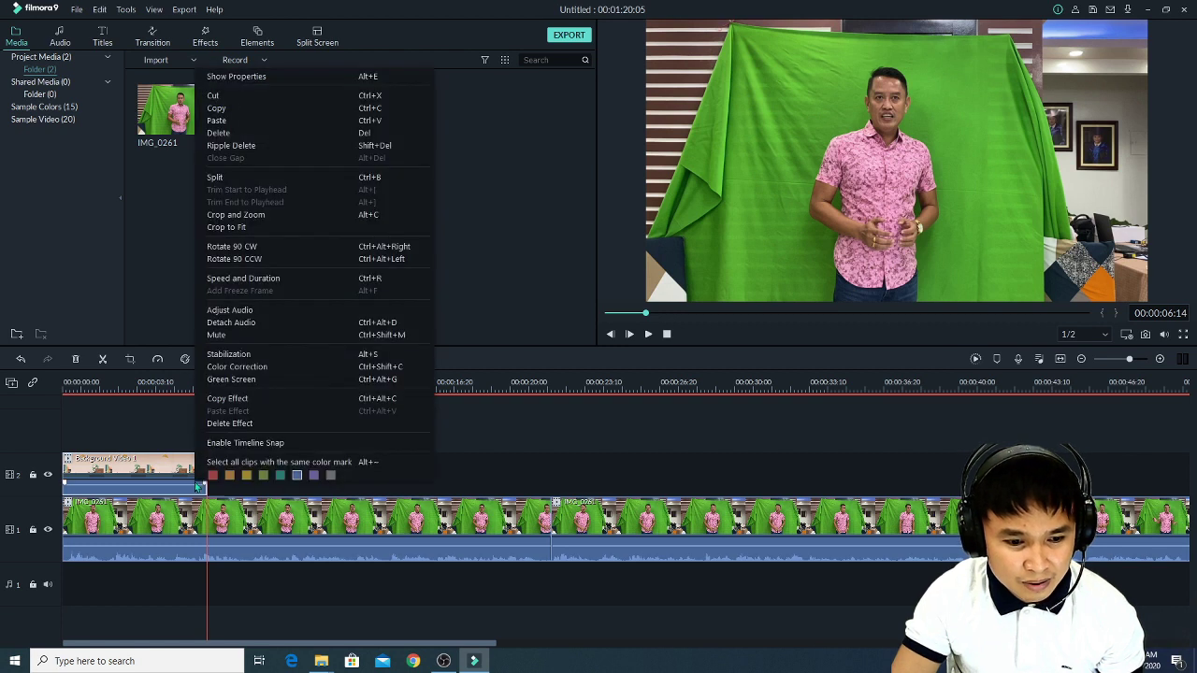
{"action": "left_click", "coordinate": [249, 121]}
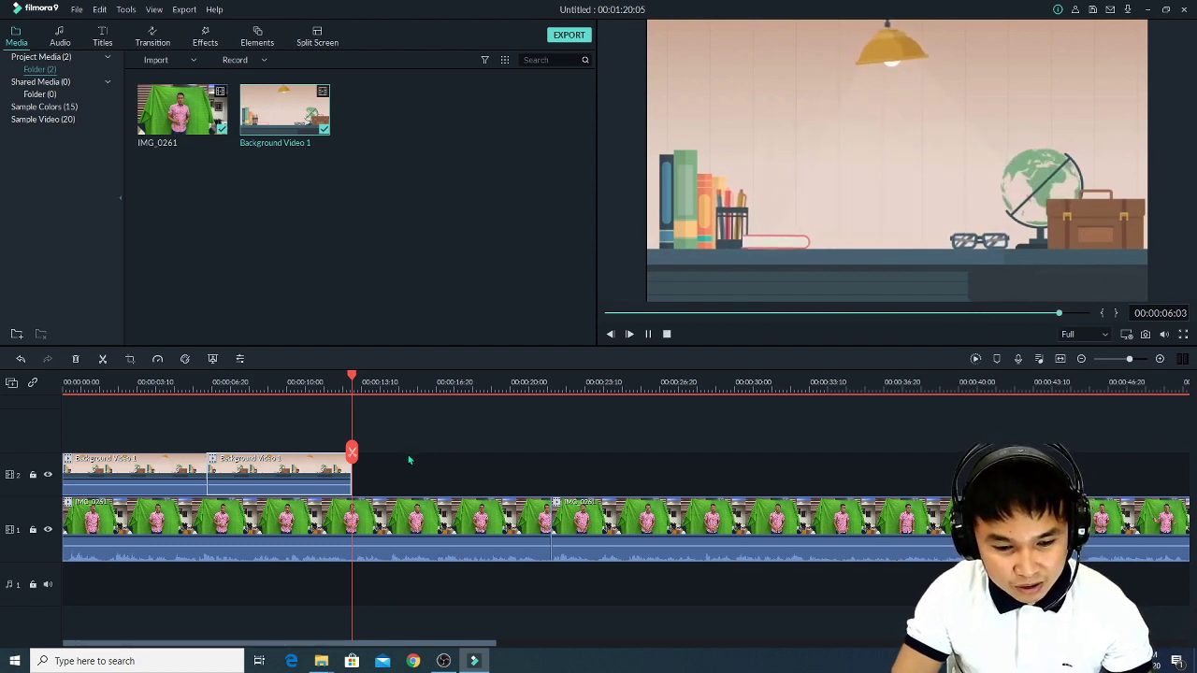
Paste more copies of Background Video 1 end to end on track 2 up to 00:01:30:16, past the end of IMG_0261.
{"action": "key", "text": "ctrl+v"}
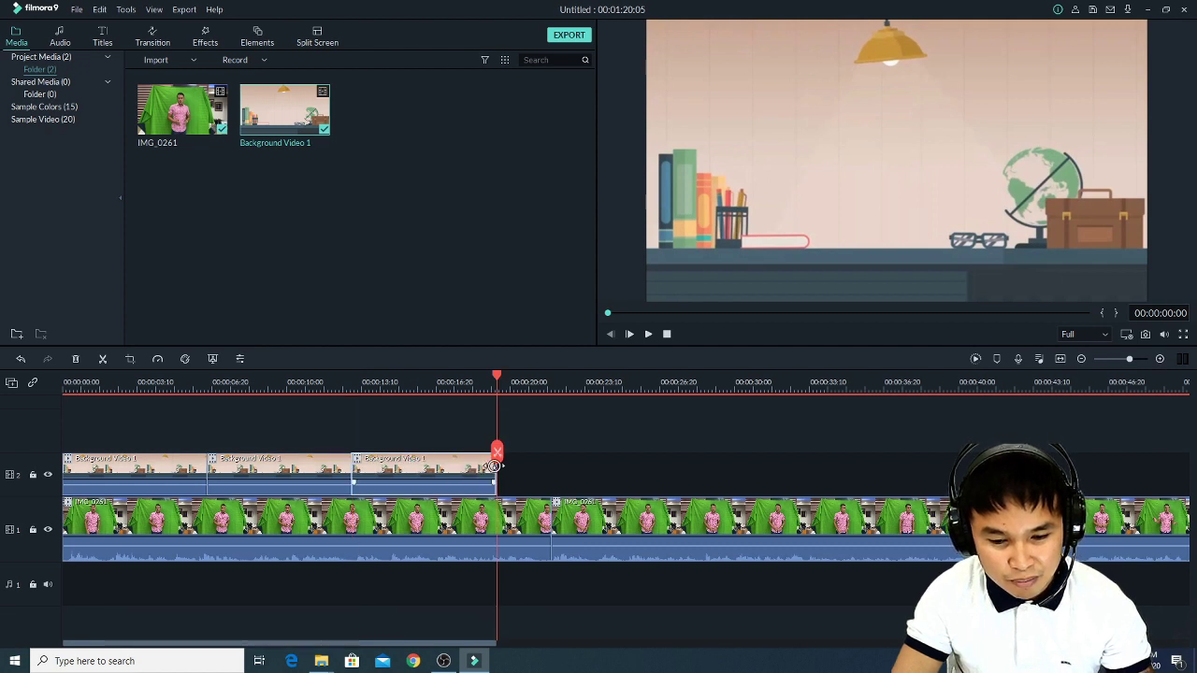
{"action": "key", "text": "ctrl+v"}
{"action": "key", "text": "ctrl+v"}
{"action": "key", "text": "ctrl+v"}
{"action": "key", "text": "ctrl+v"}
{"action": "key", "text": "ctrl+v"}
{"action": "key", "text": "ctrl+v"}
{"action": "key", "text": "ctrl+v"}
{"action": "key", "text": "ctrl+v"}
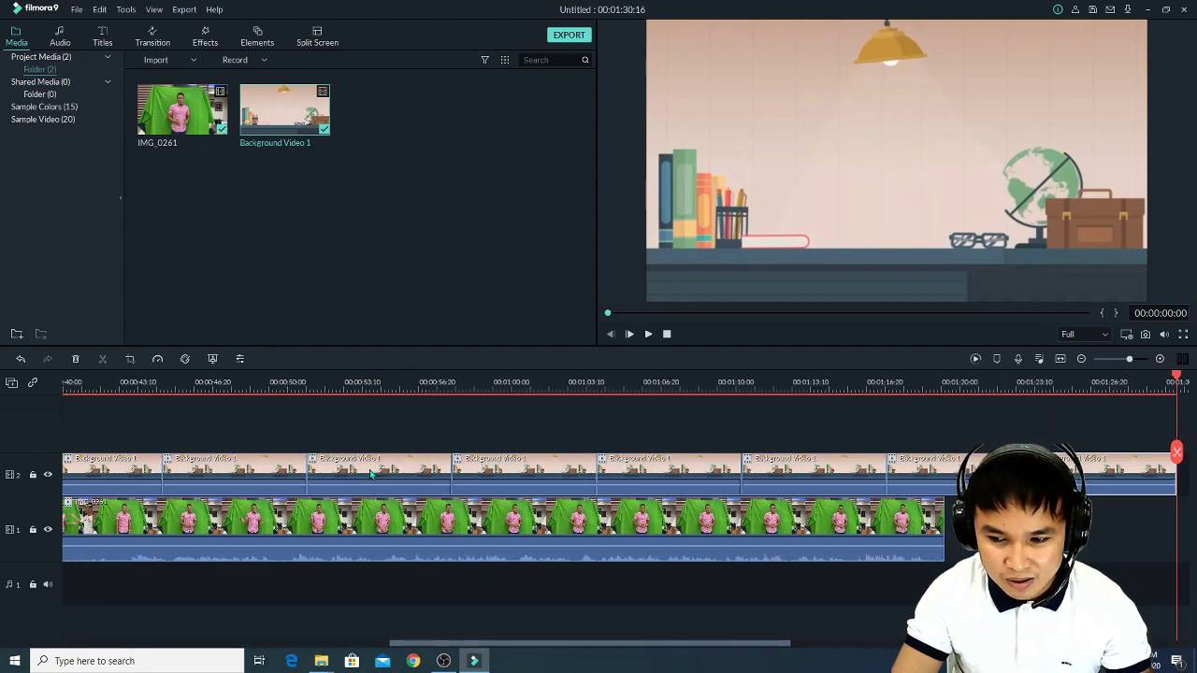
Delete the last surplus Background Video 1 copy at the end of track 2.
{"action": "left_click_drag", "start_coordinate": [536, 643], "coordinate": [198, 645]}
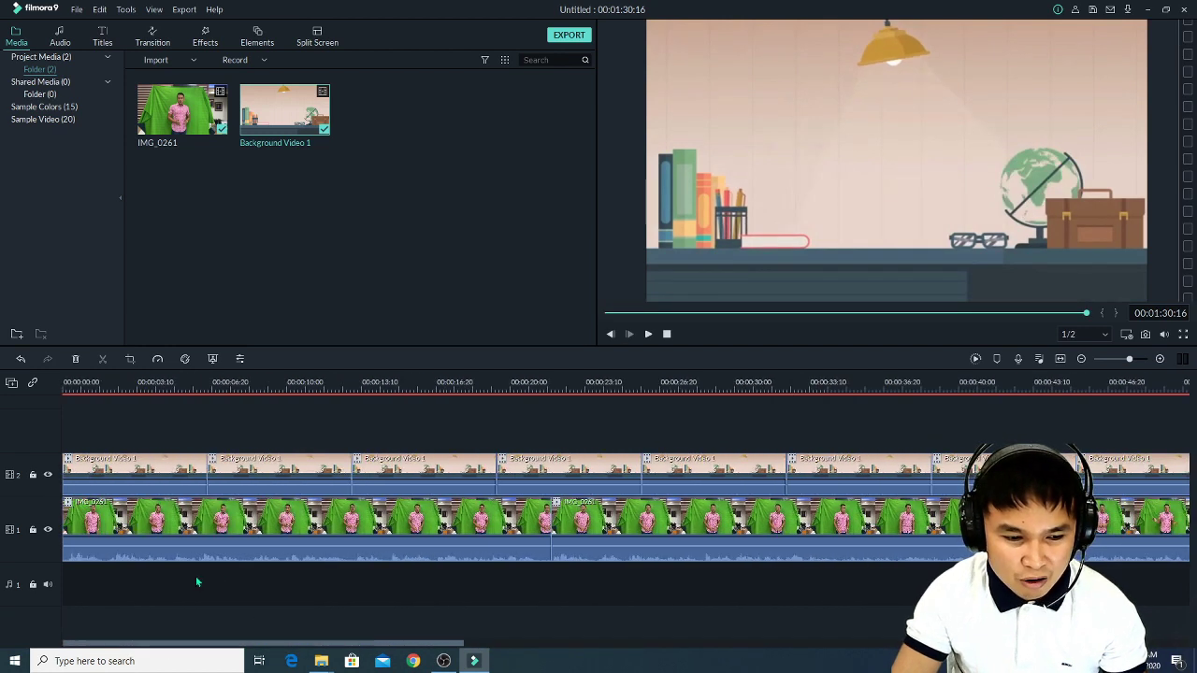
{"action": "left_click_drag", "start_coordinate": [343, 647], "coordinate": [810, 614]}
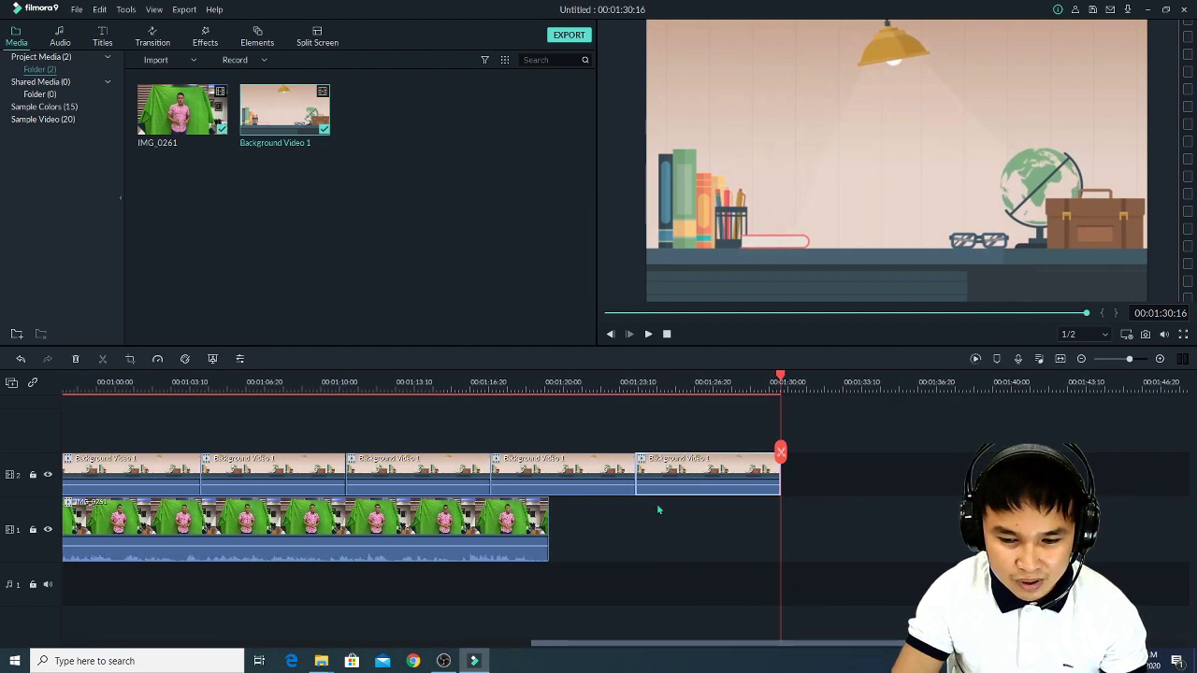
{"action": "left_click", "coordinate": [675, 483]}
{"action": "key", "text": "Delete"}
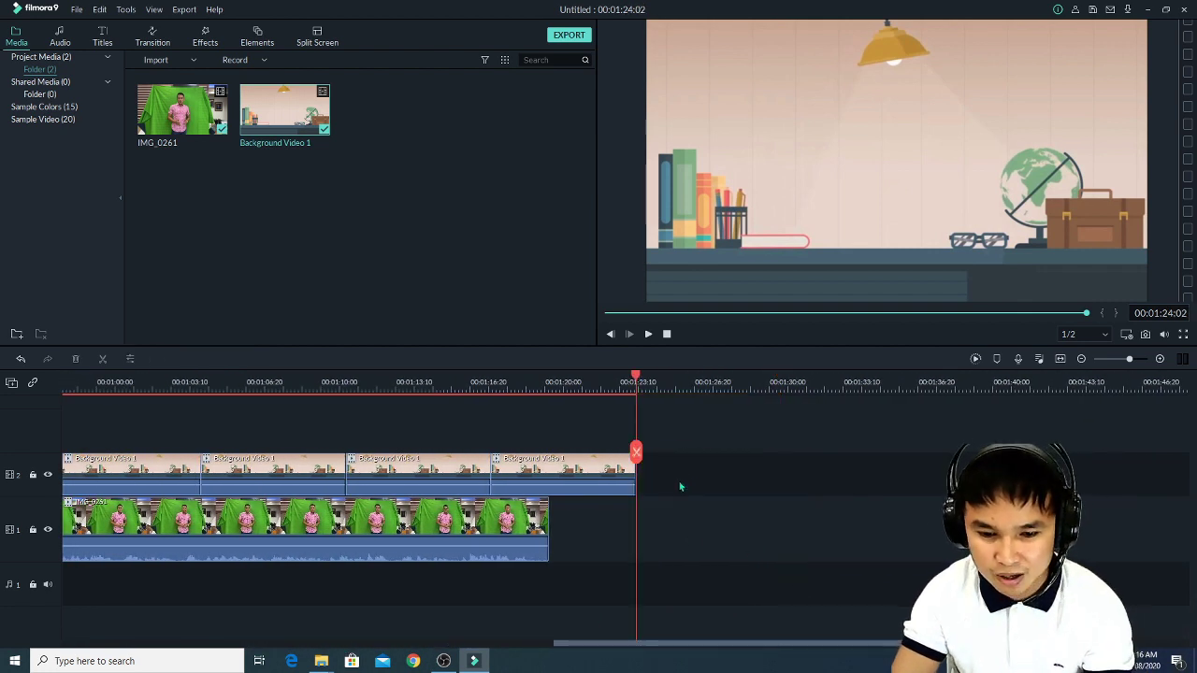
Move both IMG_0261 clips from track 1 to a new track 3 above the Background Video 1 copies.
{"action": "left_click_drag", "start_coordinate": [607, 643], "coordinate": [122, 643]}
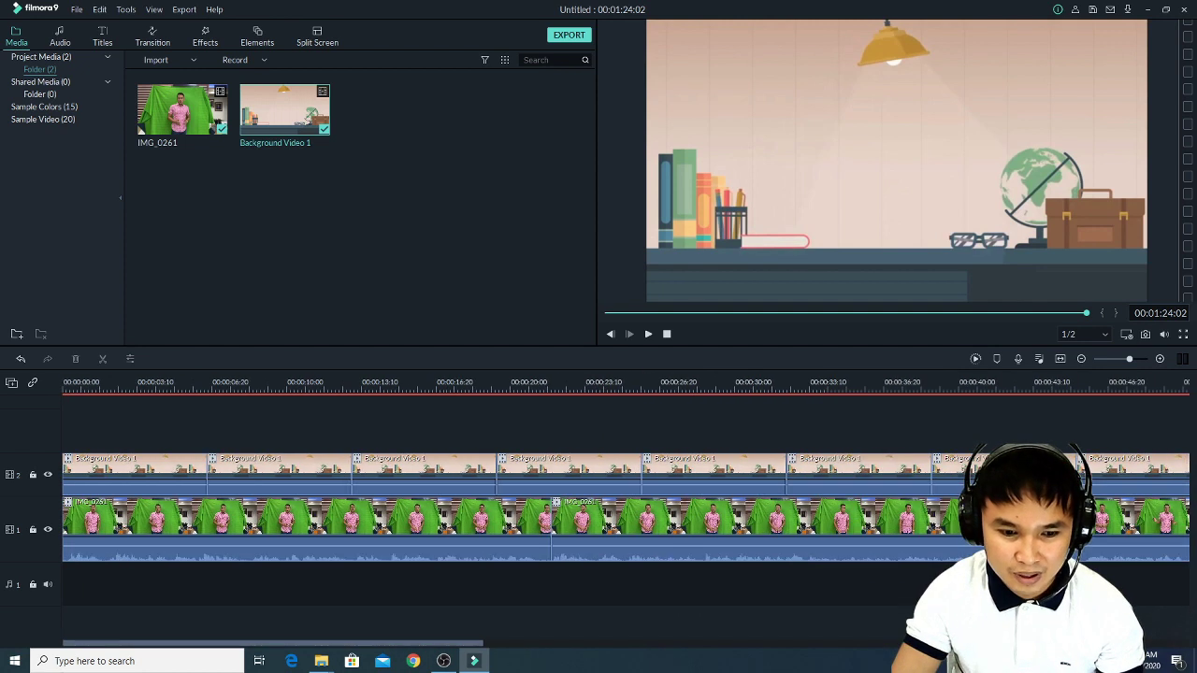
{"action": "left_click", "coordinate": [115, 479]}
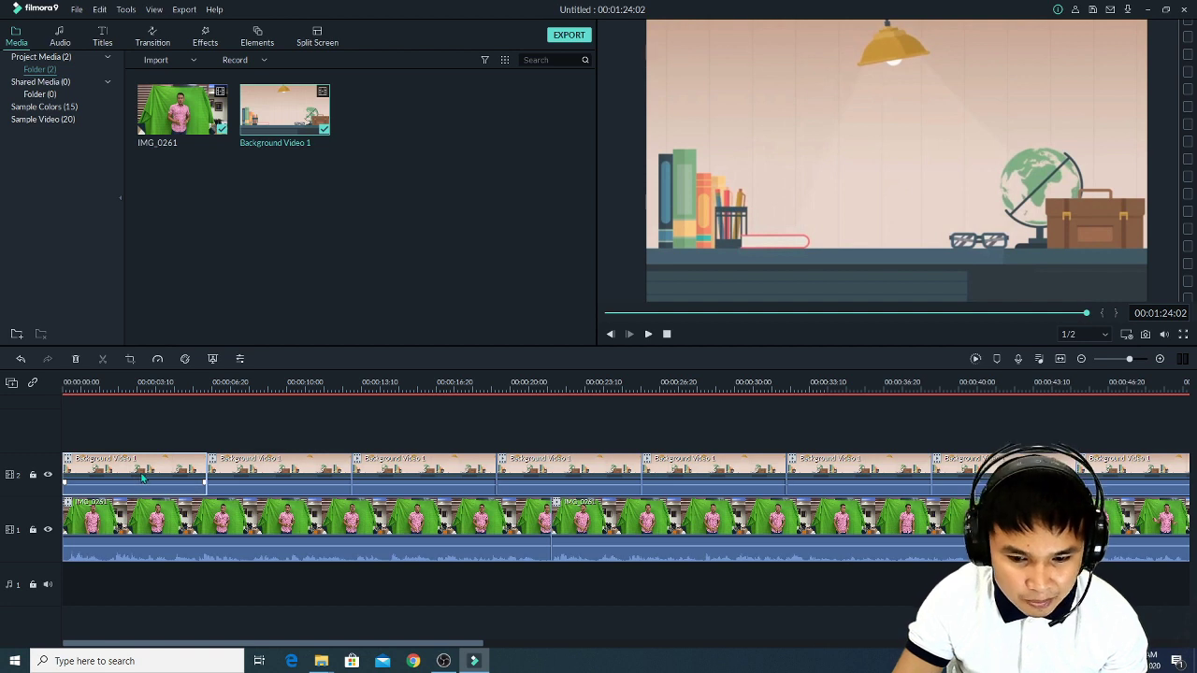
{"action": "left_click", "coordinate": [145, 528]}
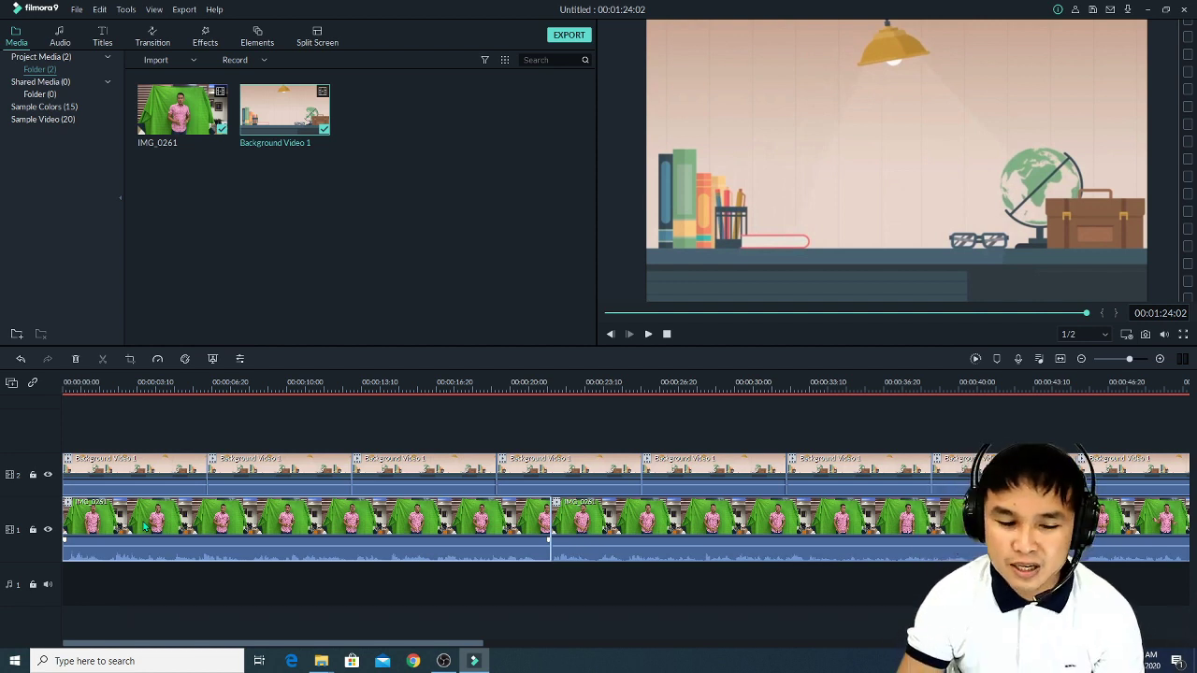
{"action": "left_click", "coordinate": [141, 483]}
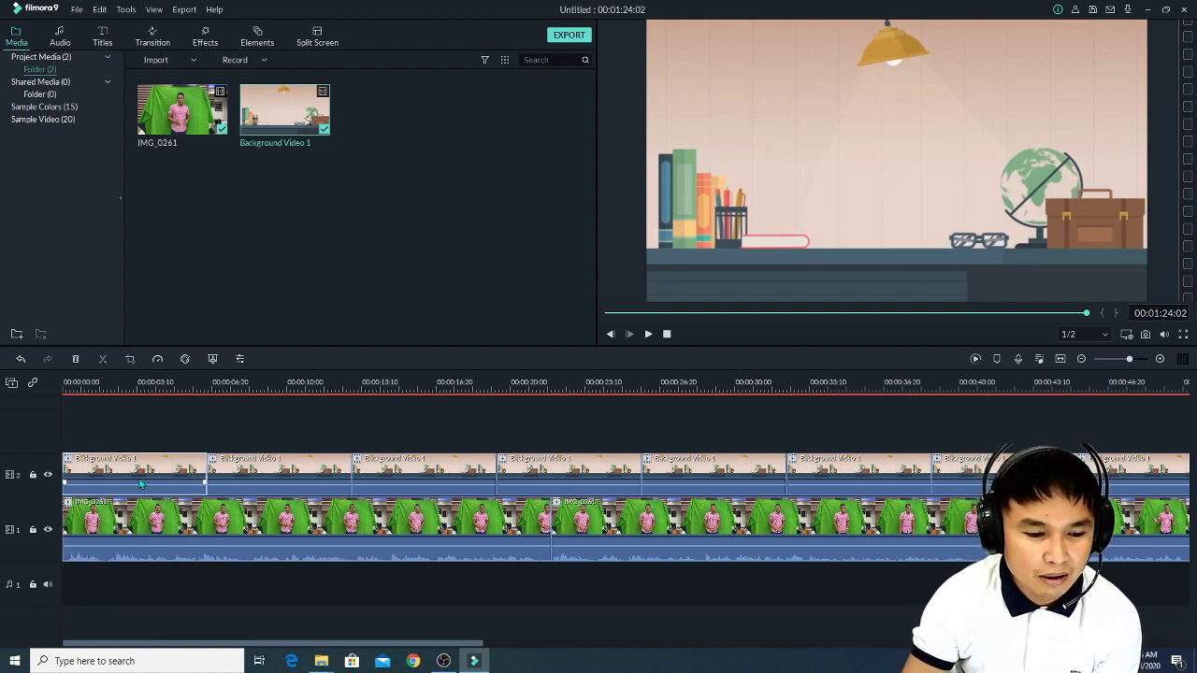
{"action": "left_click", "coordinate": [139, 534]}
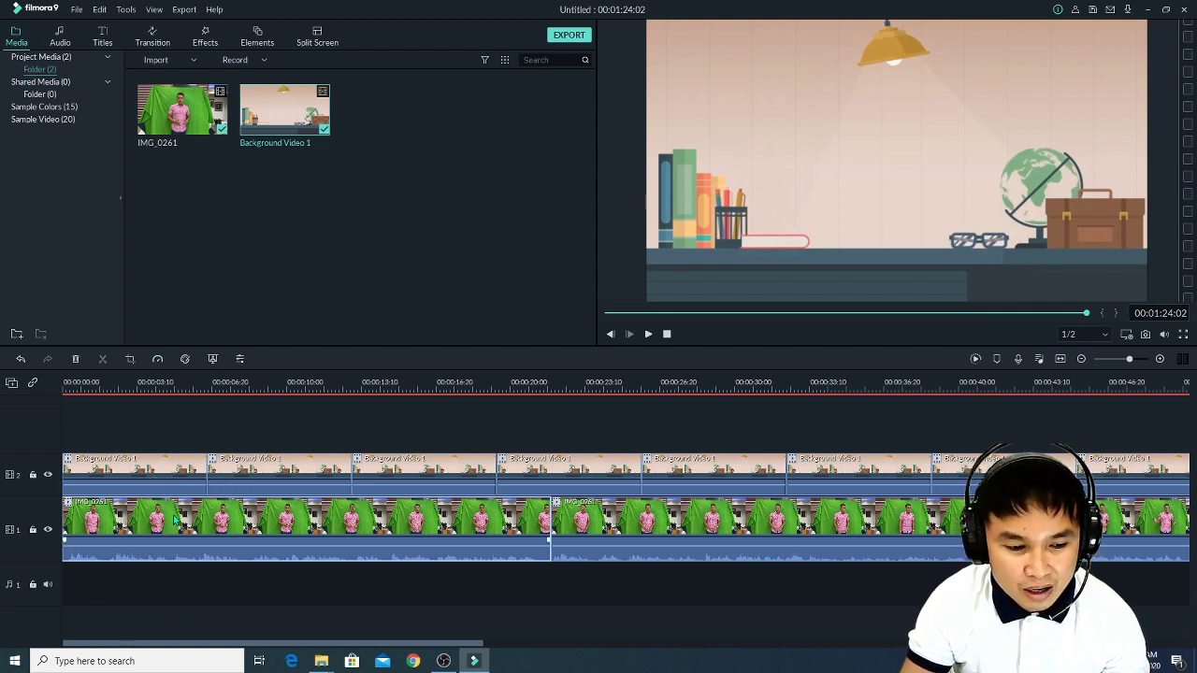
{"action": "double_click", "coordinate": [546, 540]}
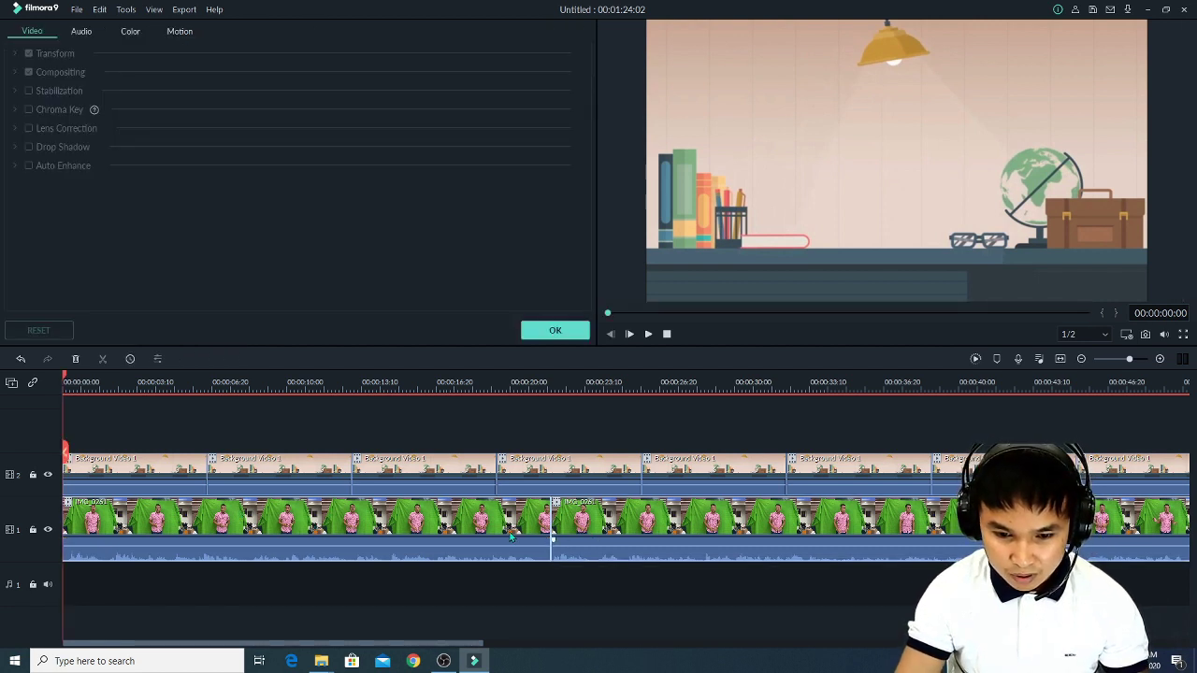
{"action": "left_click_drag", "start_coordinate": [301, 535], "coordinate": [272, 431]}
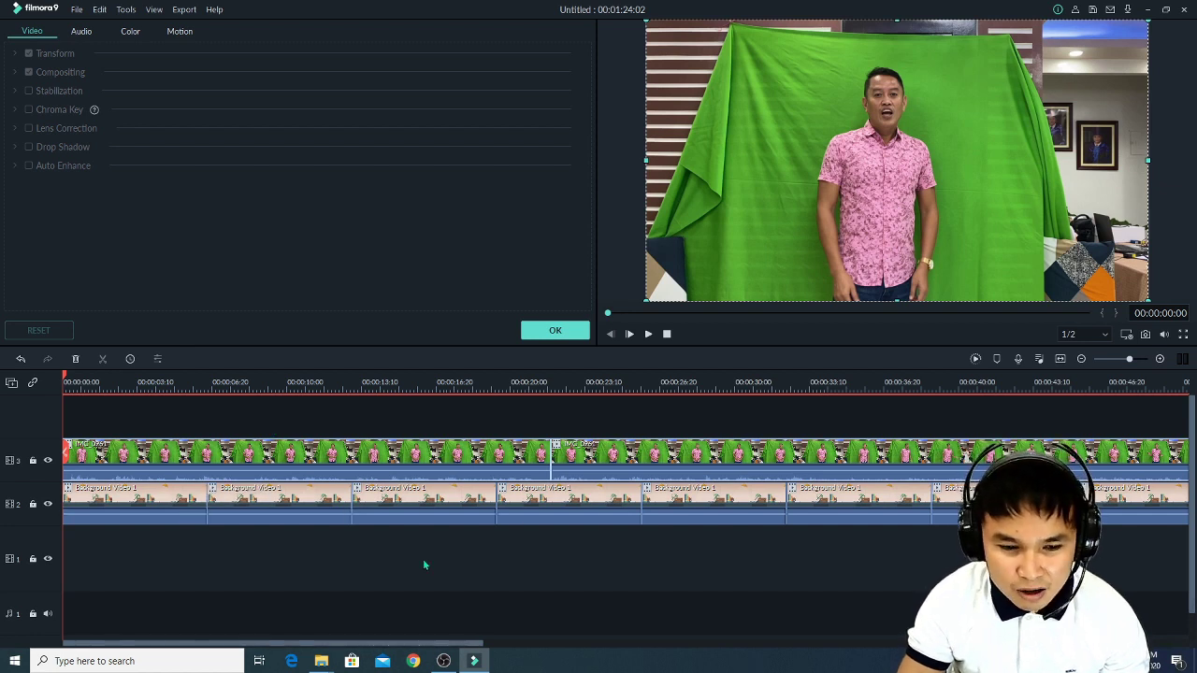
Select all Background Video 1 copies on track 2 and move them down to track 1, starting at 00:00:00:00.
{"action": "left_click", "coordinate": [159, 511]}
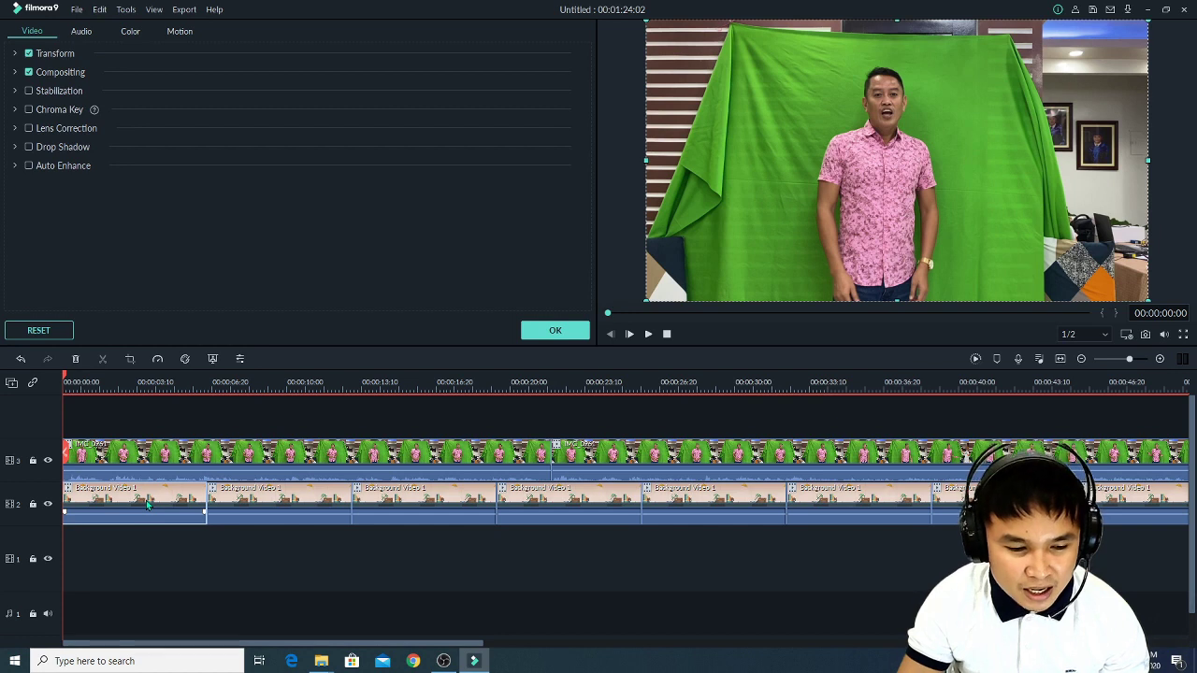
{"action": "left_click_drag", "start_coordinate": [229, 643], "coordinate": [682, 644]}
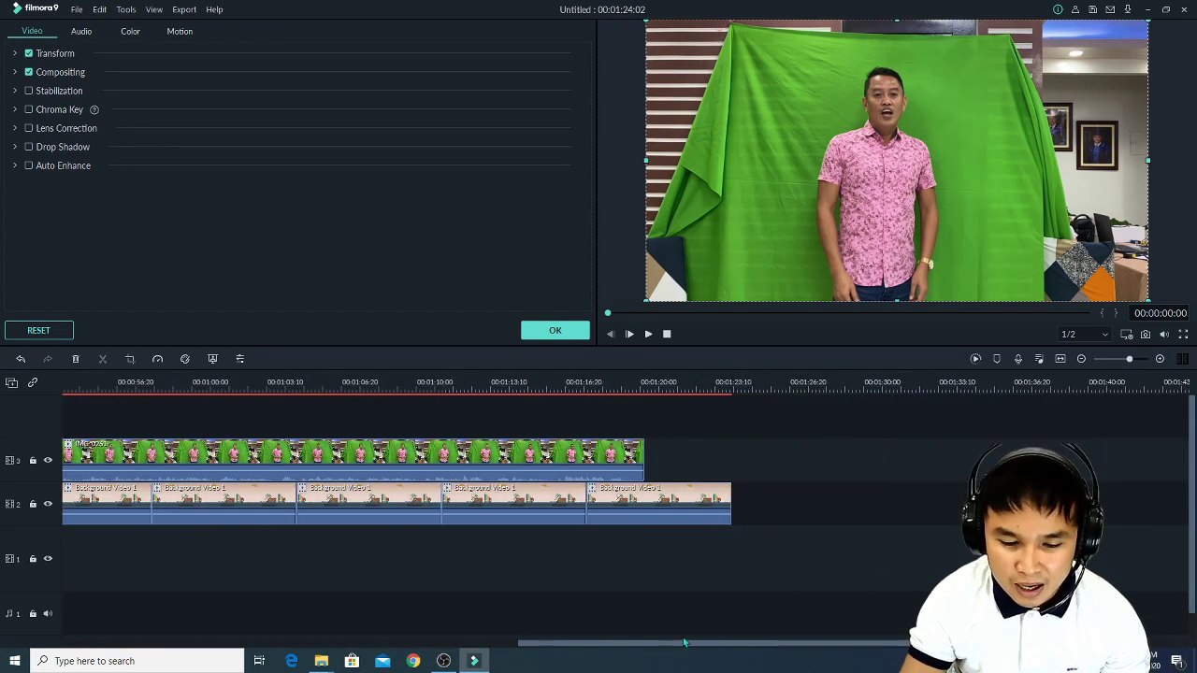
{"action": "left_click", "coordinate": [677, 506]}
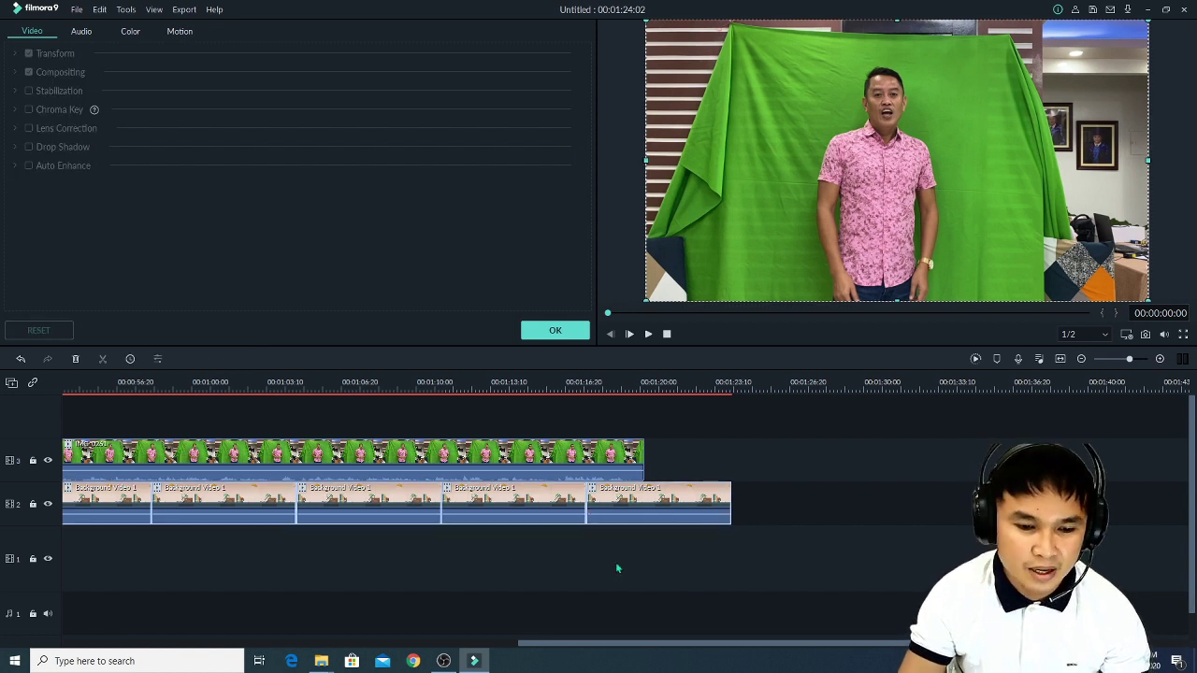
{"action": "left_click_drag", "start_coordinate": [578, 643], "coordinate": [84, 645]}
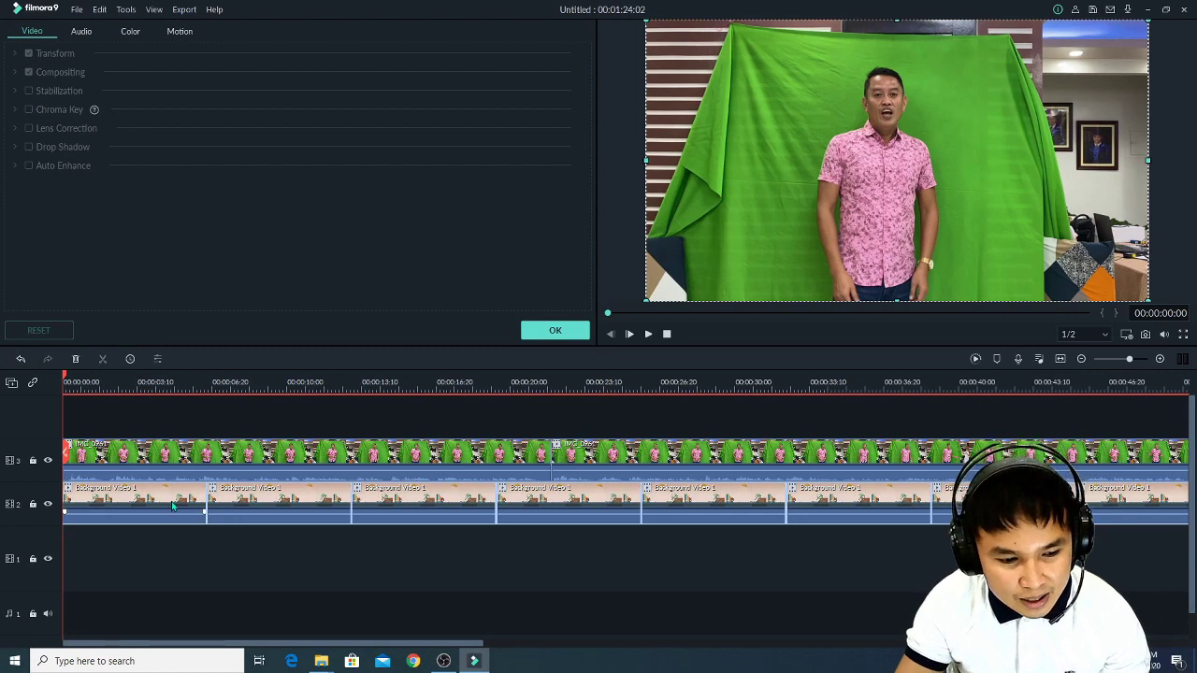
{"action": "left_click_drag", "start_coordinate": [166, 498], "coordinate": [165, 540]}
Move both IMG_0261 clips from track 3 down to track 2, directly above the background copies.
{"action": "left_click", "coordinate": [164, 465]}
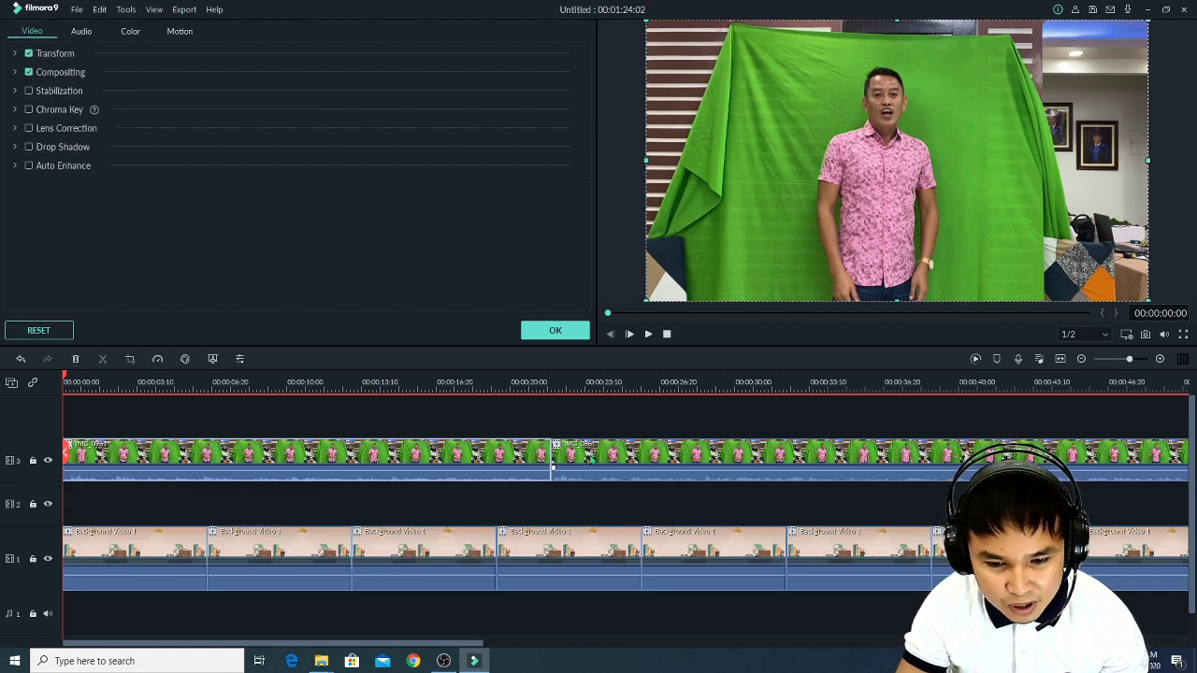
{"action": "left_click", "coordinate": [259, 507]}
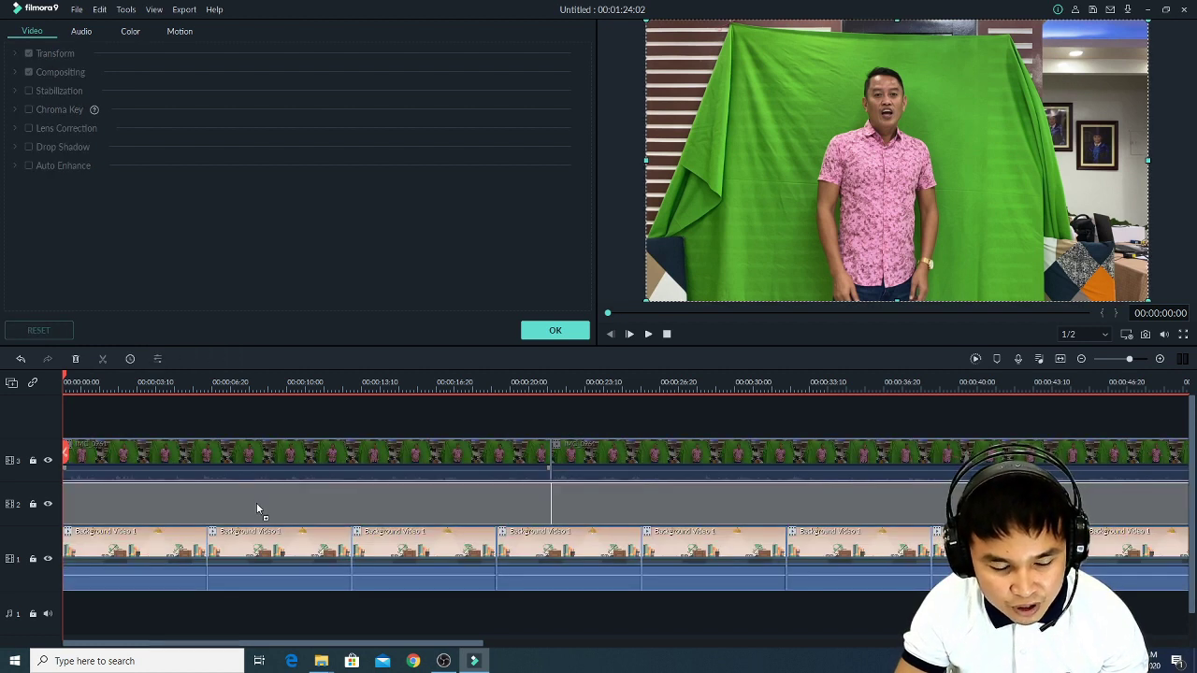
{"action": "left_click_drag", "start_coordinate": [259, 508], "coordinate": [259, 509]}
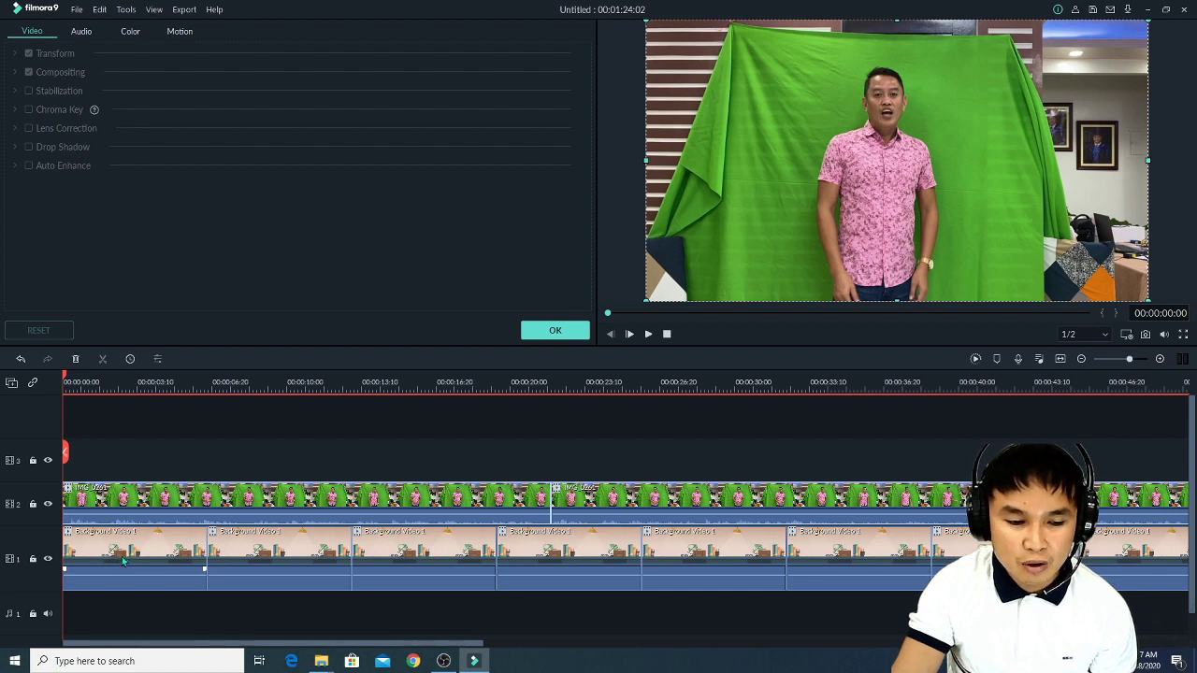
Open Crop and Zoom for the first IMG_0261 clip on track 2 and set the crop ratio to Custom.
{"action": "left_click", "coordinate": [137, 496]}
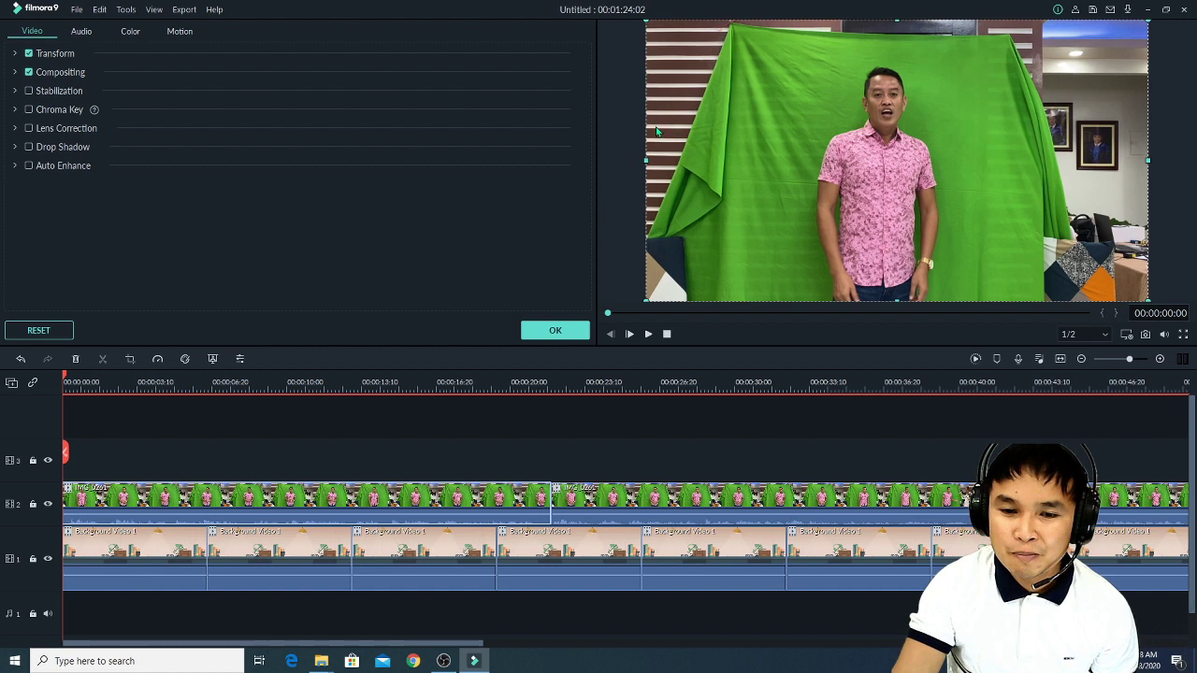
{"action": "right_click", "coordinate": [174, 501]}
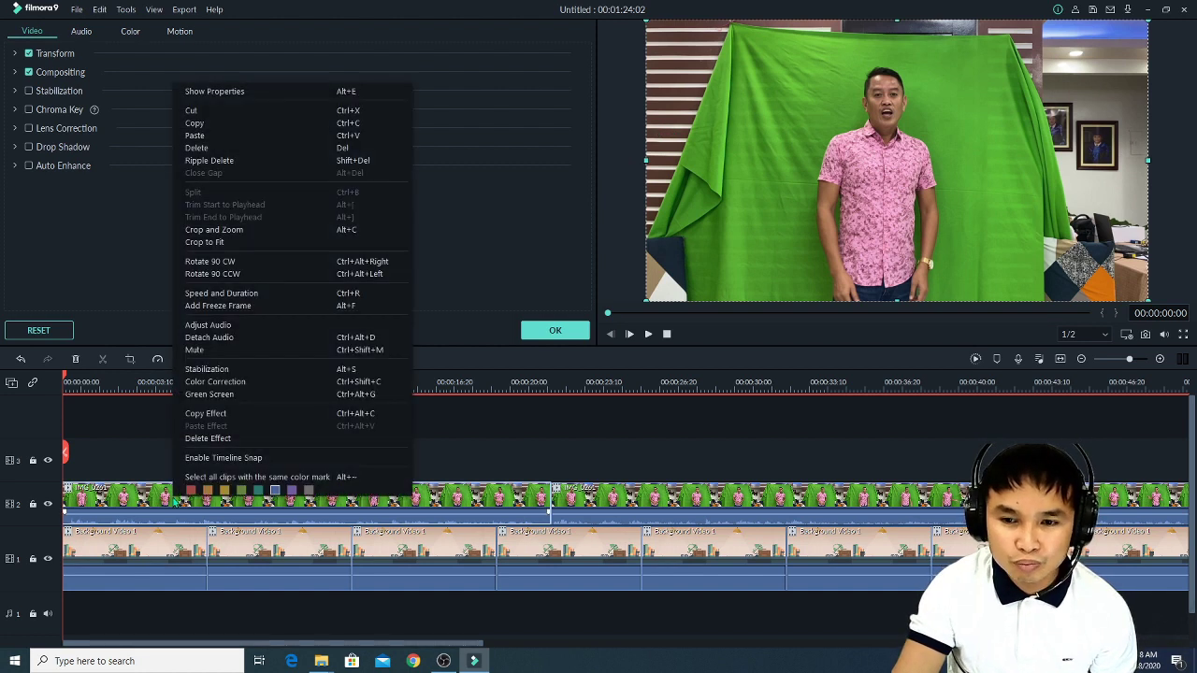
{"action": "left_click", "coordinate": [147, 505]}
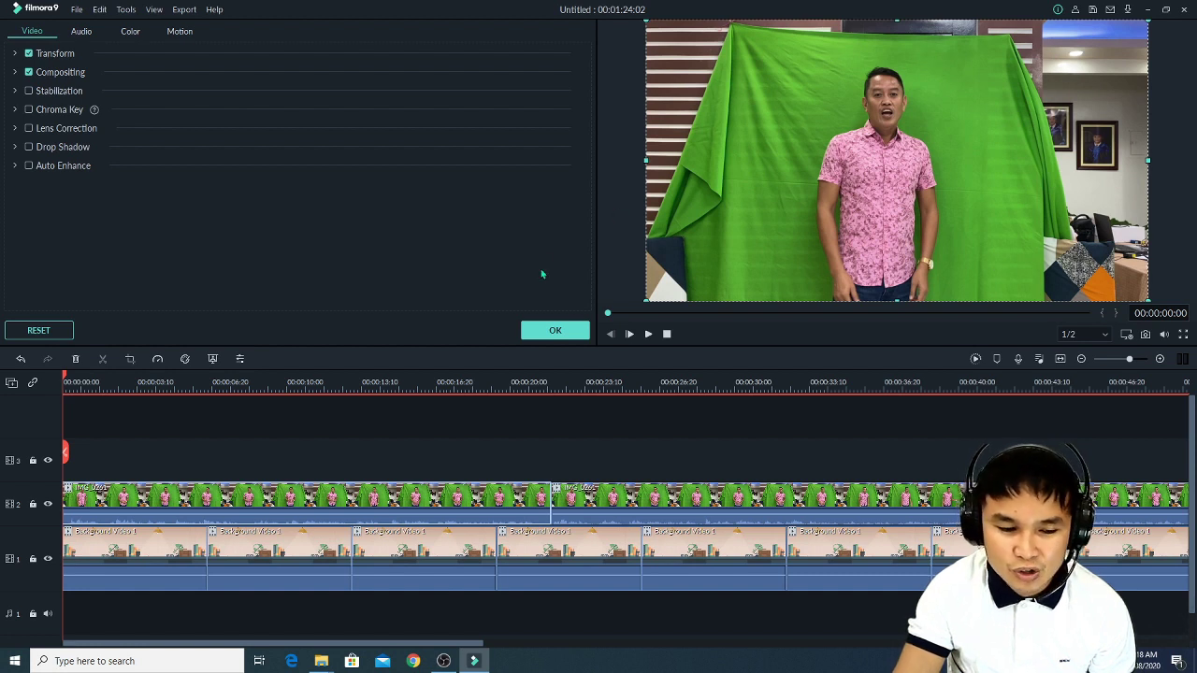
{"action": "right_click", "coordinate": [126, 497]}
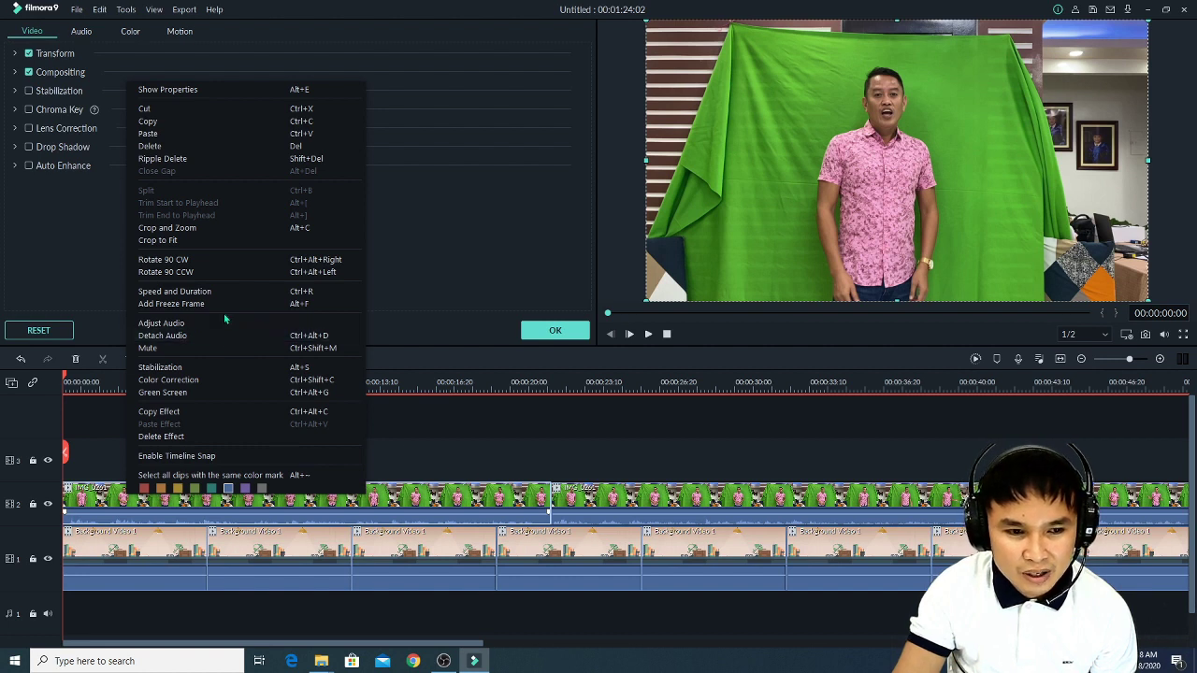
{"action": "left_click", "coordinate": [211, 229]}
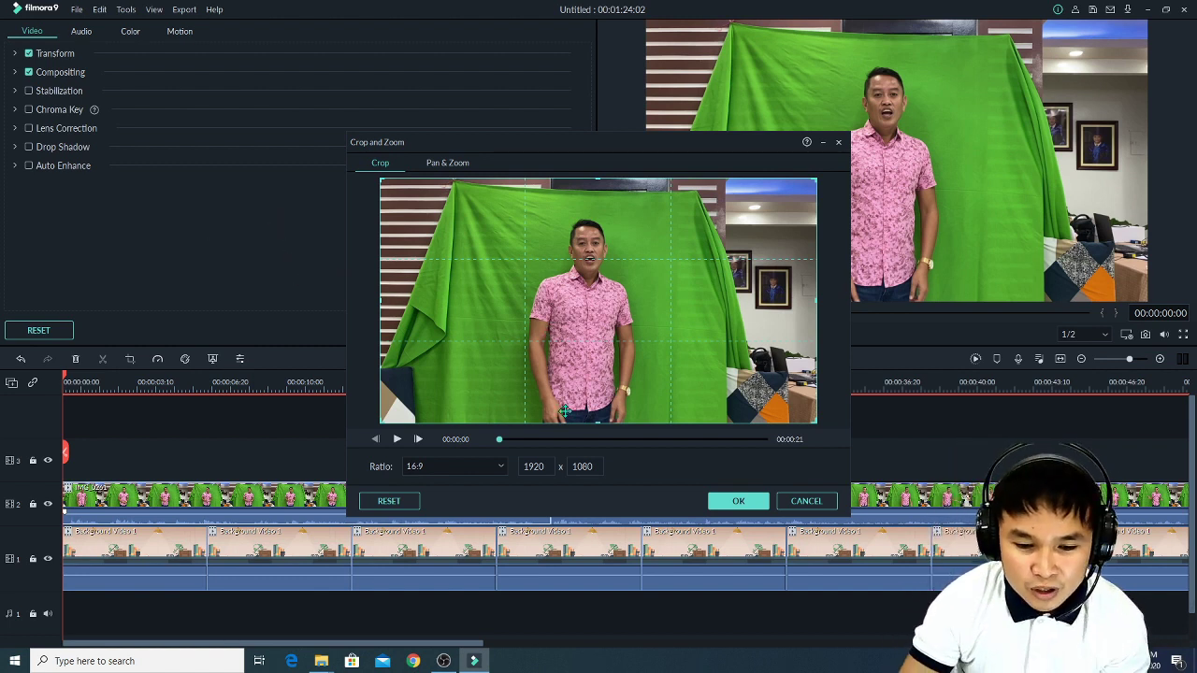
{"action": "left_click", "coordinate": [497, 464]}
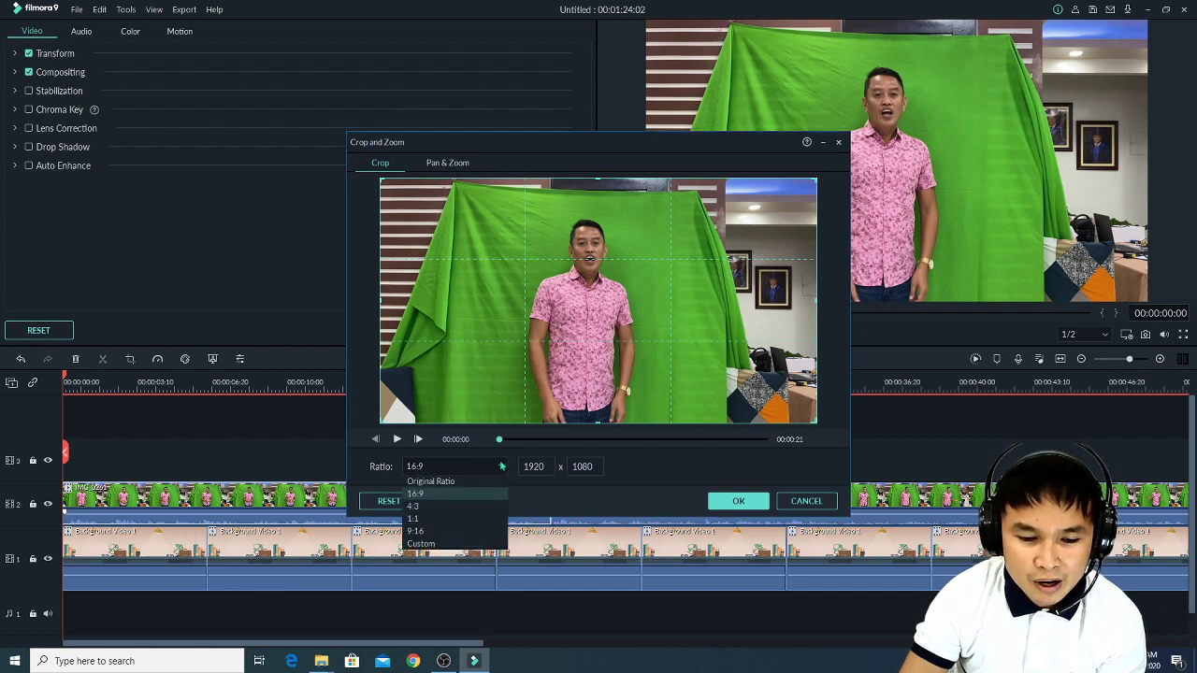
{"action": "left_click", "coordinate": [451, 546]}
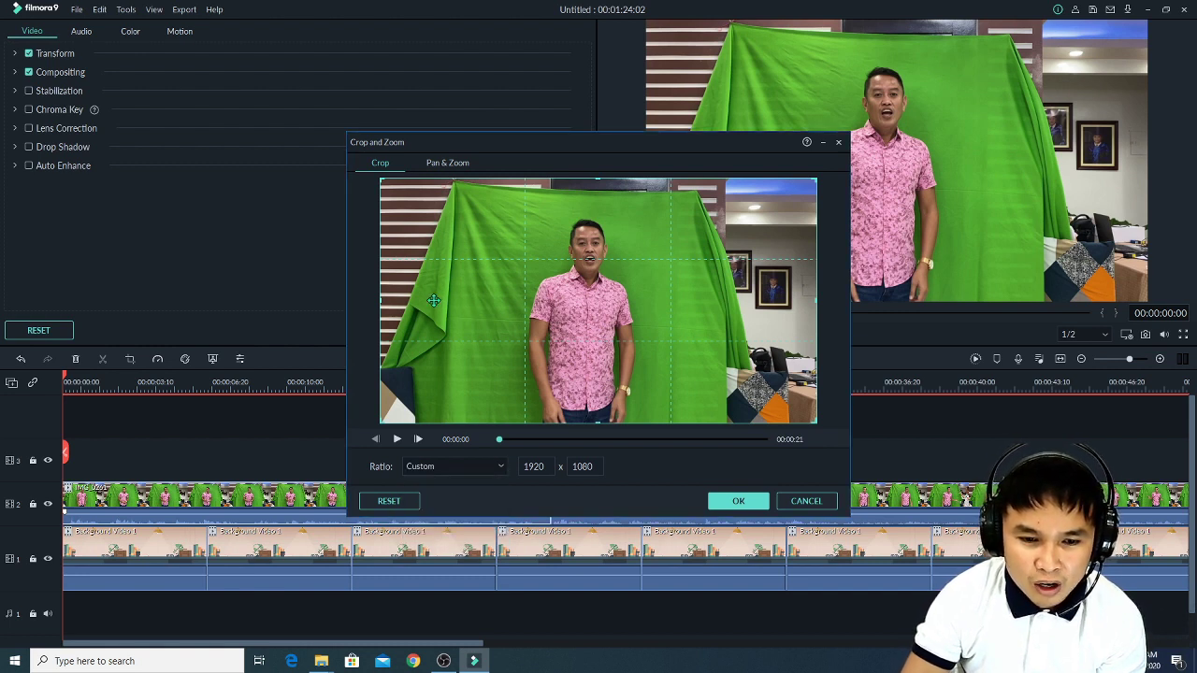
Crop the first IMG_0261 clip to about 1099 x 919 around the man within the green cloth and apply it.
{"action": "left_click_drag", "start_coordinate": [379, 299], "coordinate": [454, 306]}
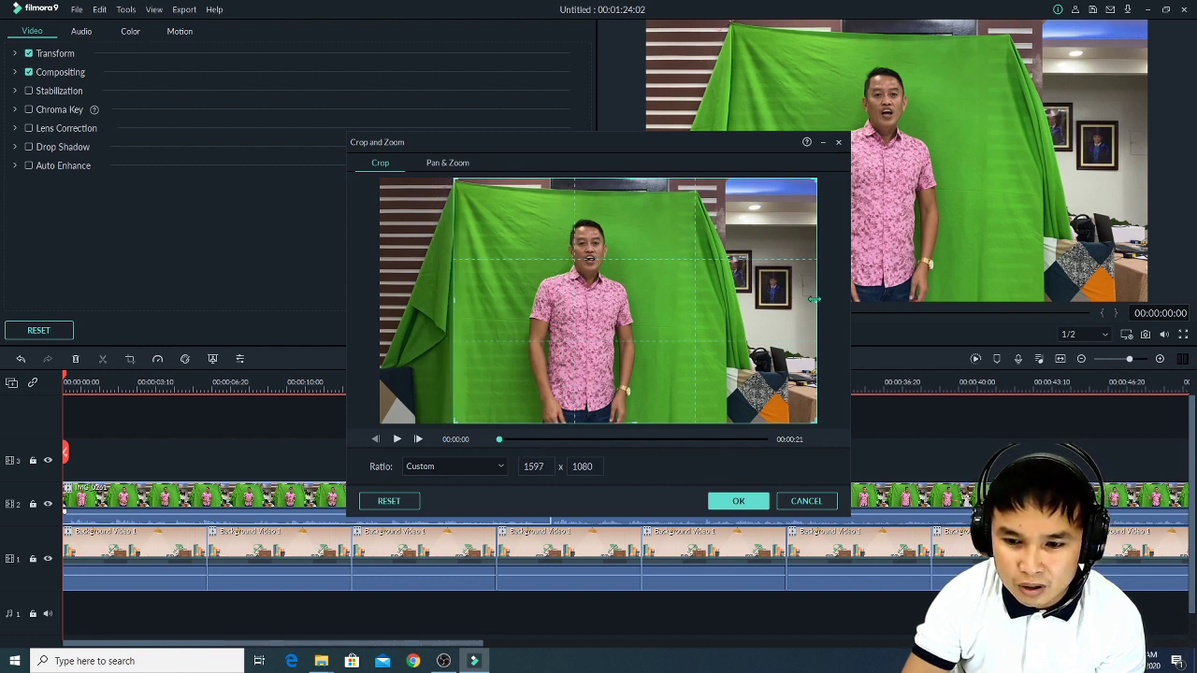
{"action": "left_click_drag", "start_coordinate": [813, 299], "coordinate": [712, 302]}
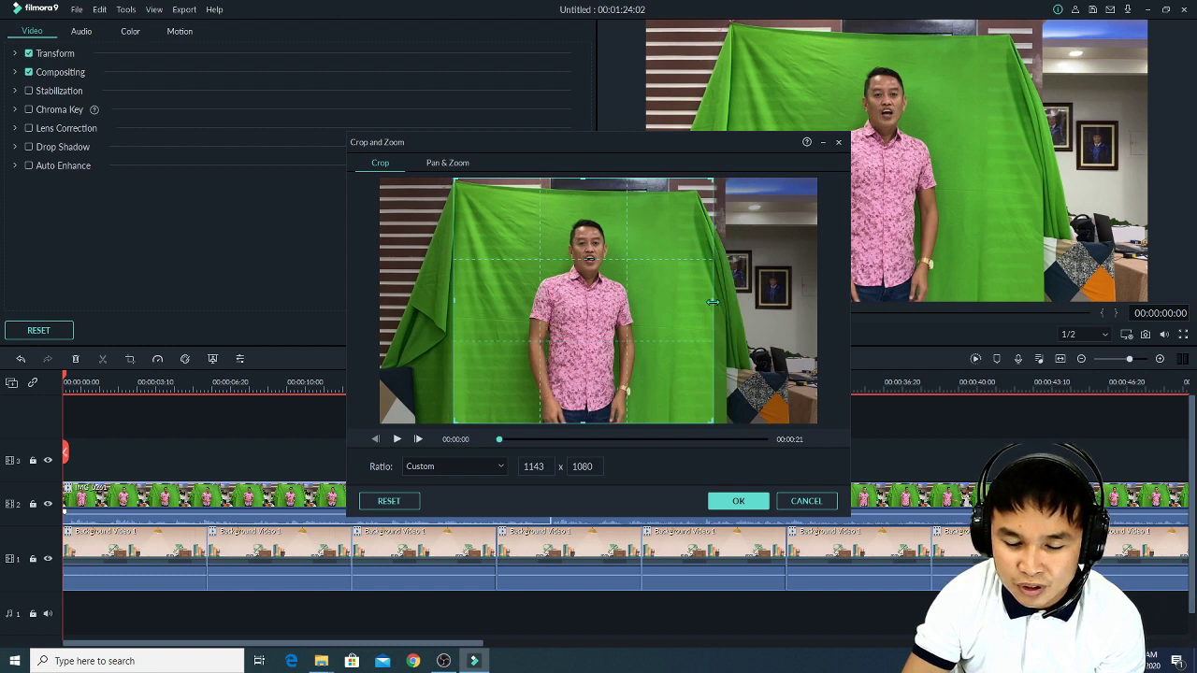
{"action": "left_click_drag", "start_coordinate": [582, 178], "coordinate": [577, 214]}
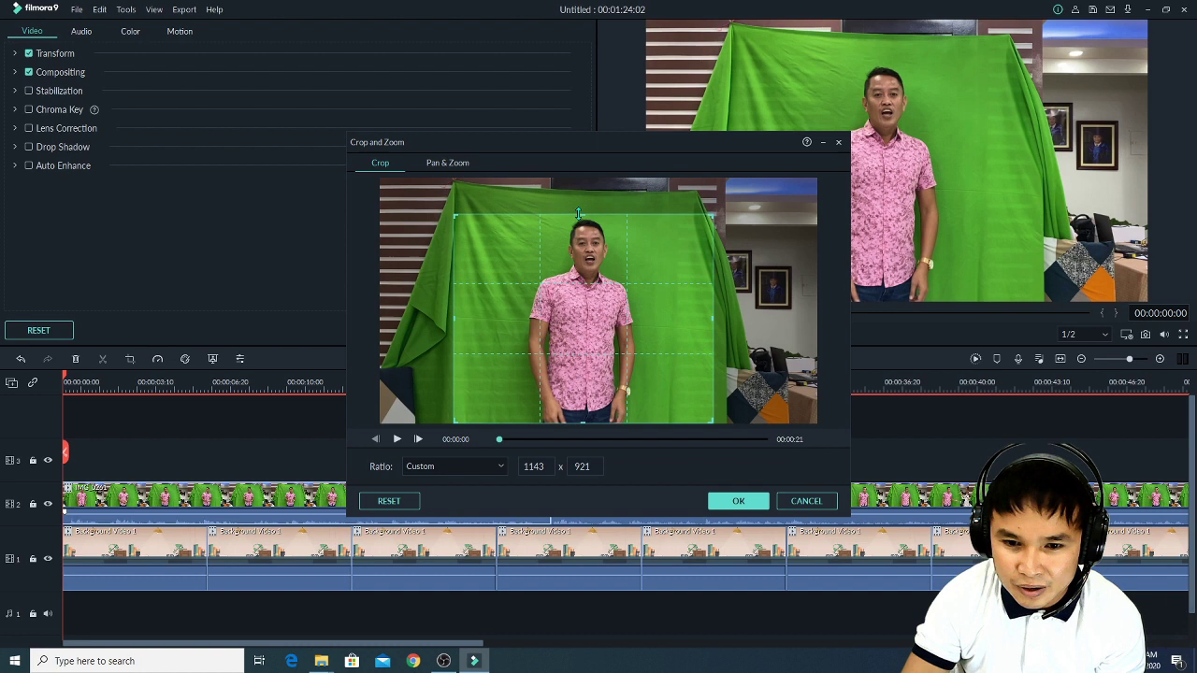
{"action": "left_click_drag", "start_coordinate": [713, 318], "coordinate": [707, 318]}
{"action": "left_click_drag", "start_coordinate": [579, 215], "coordinate": [579, 216]}
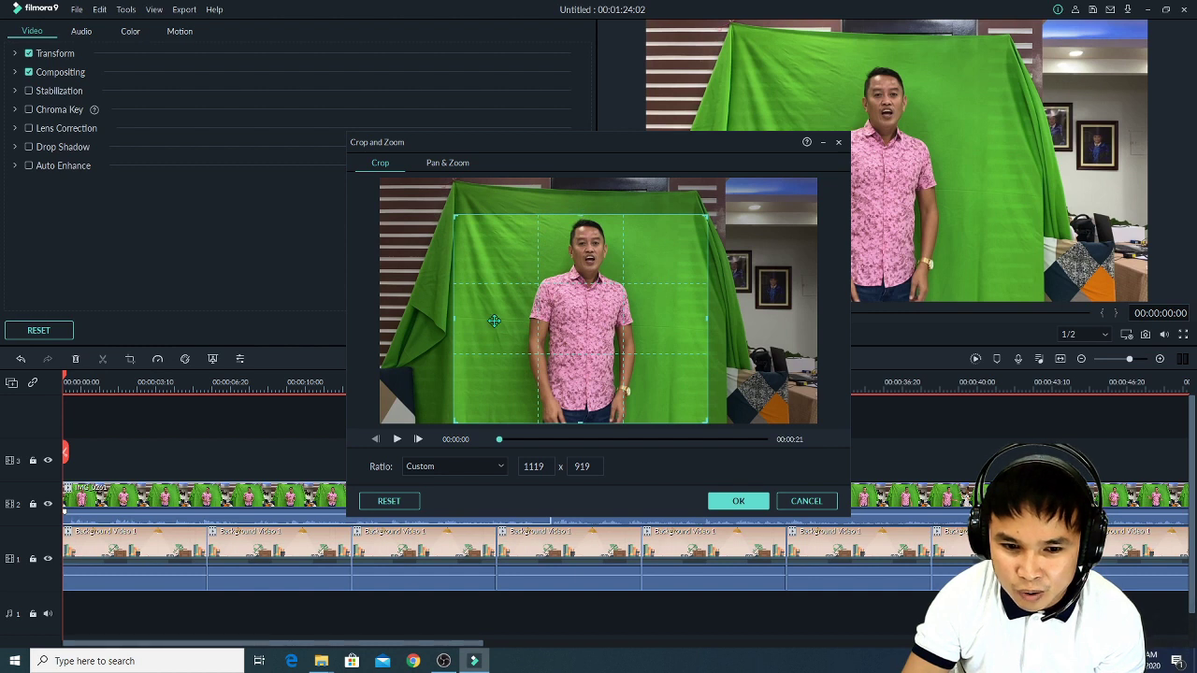
{"action": "left_click_drag", "start_coordinate": [454, 320], "coordinate": [457, 321]}
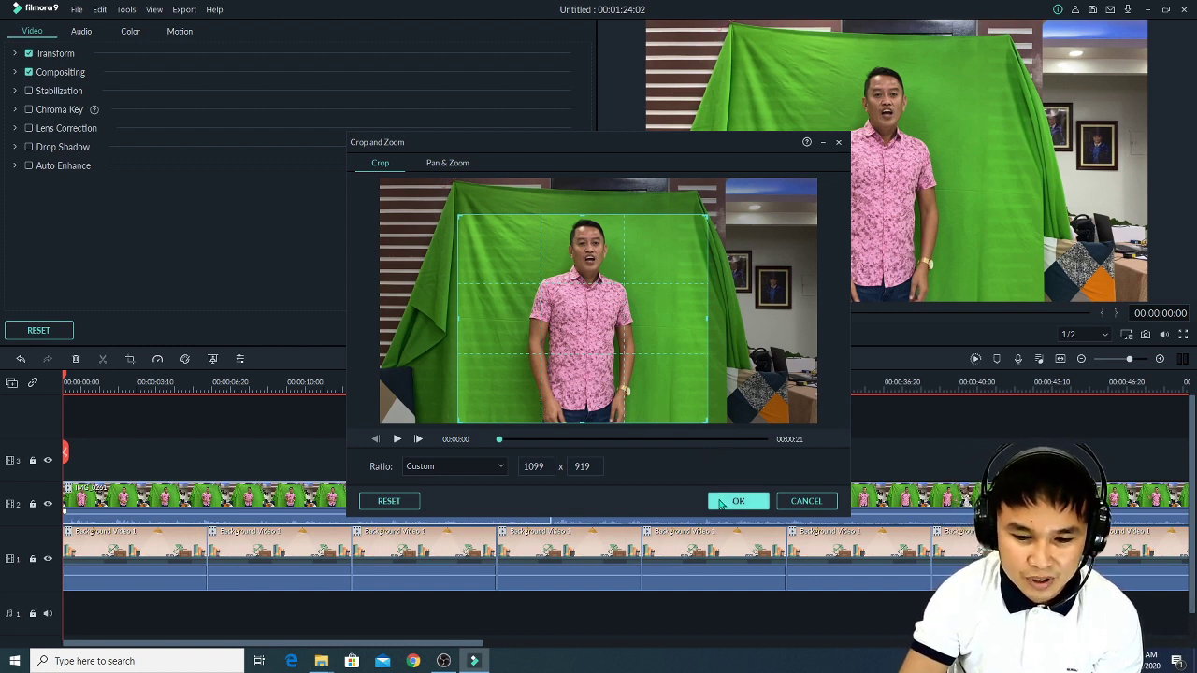
{"action": "left_click", "coordinate": [730, 503]}
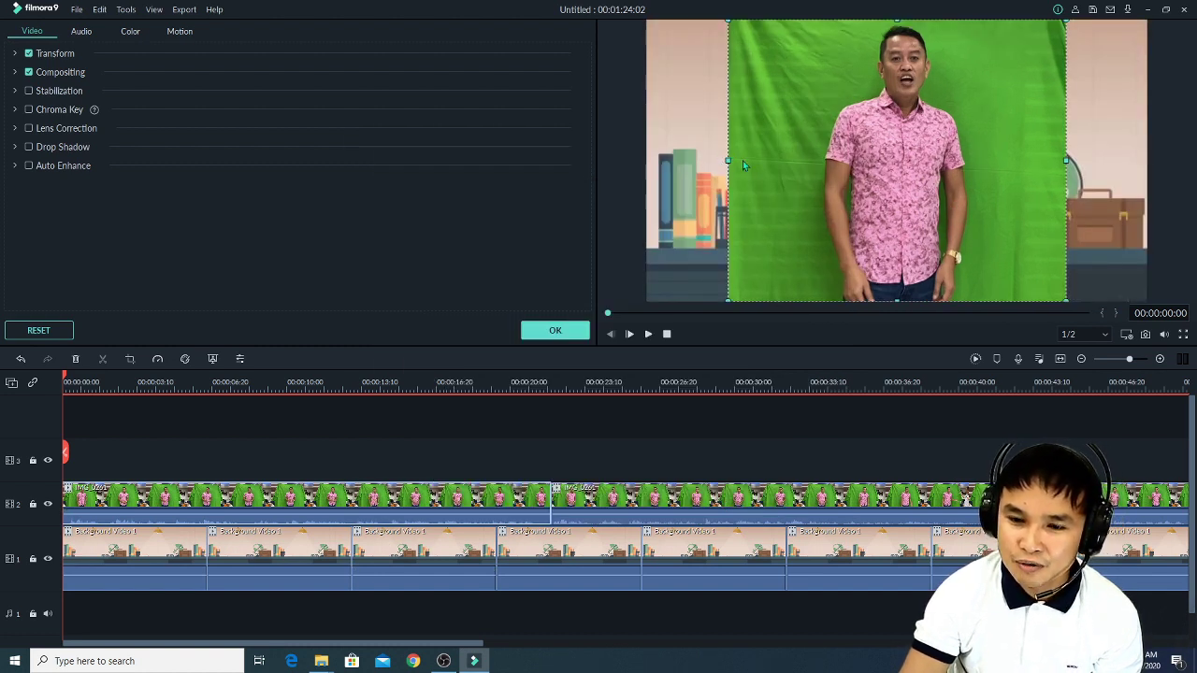
Open Crop and Zoom for the second IMG_0261 clip on track 2 and set its crop ratio to Custom.
{"action": "left_click", "coordinate": [639, 503]}
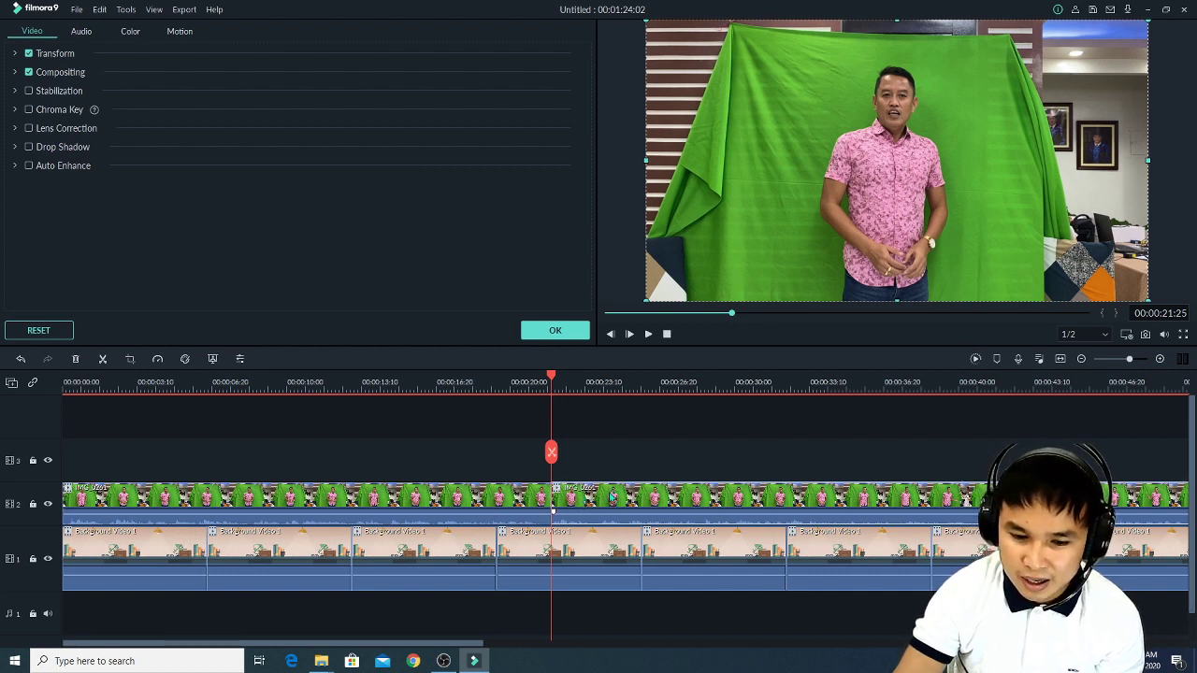
{"action": "right_click", "coordinate": [610, 496]}
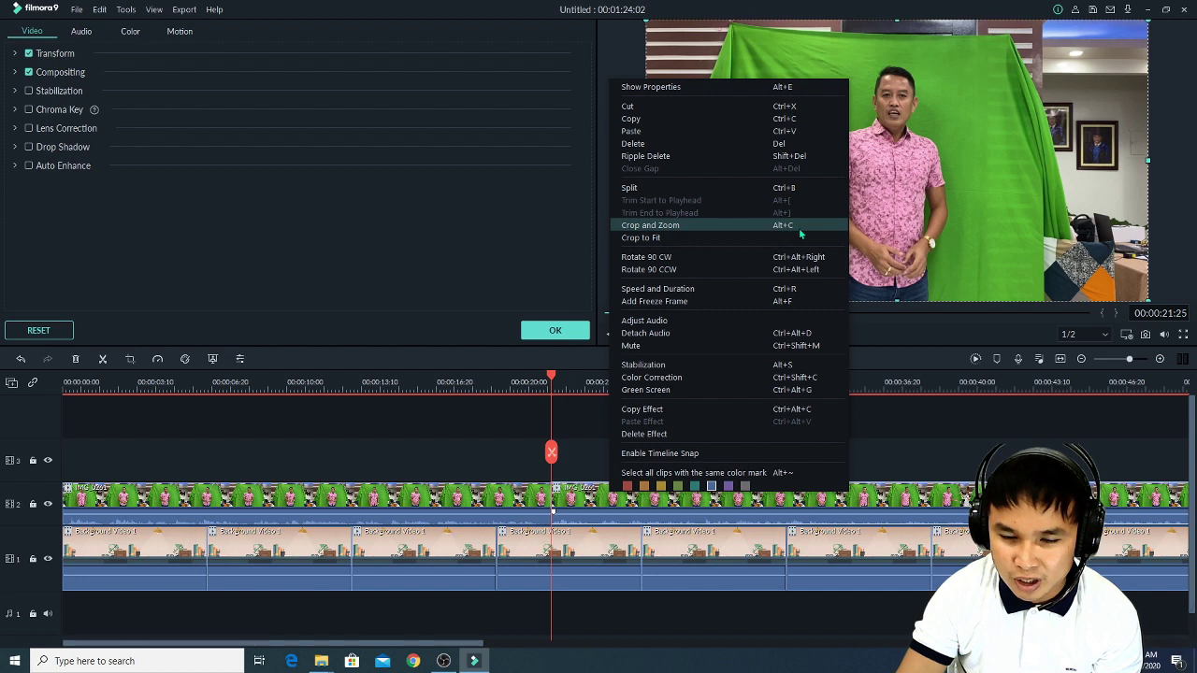
{"action": "left_click", "coordinate": [707, 232]}
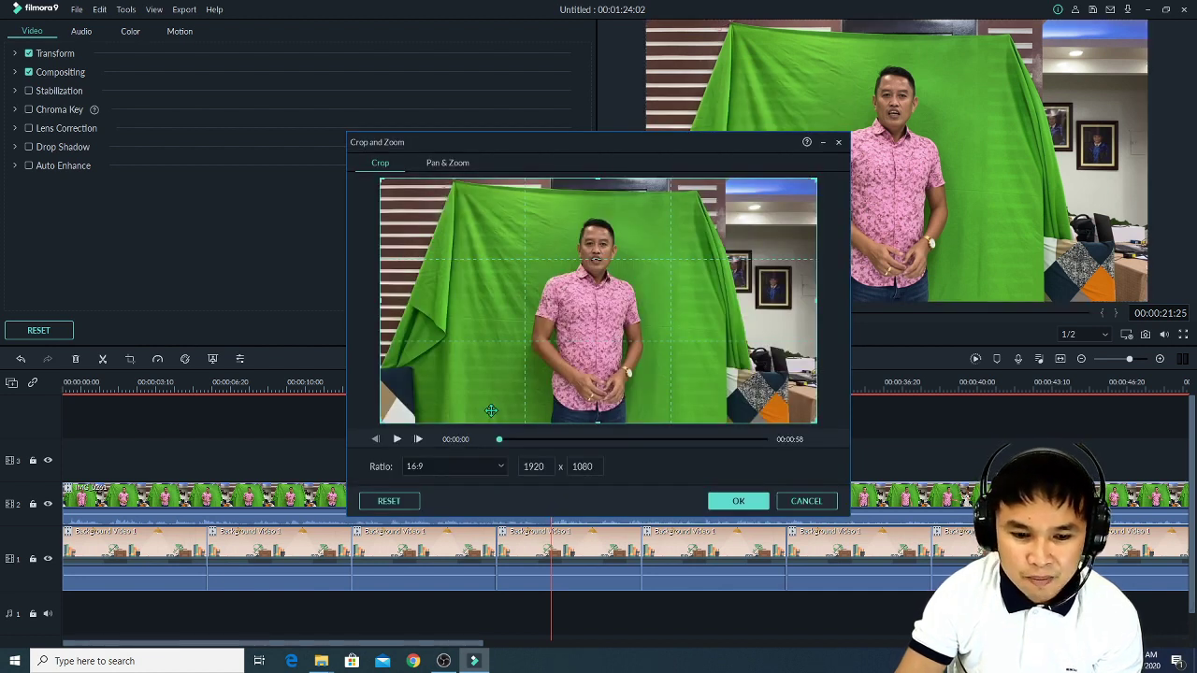
{"action": "left_click", "coordinate": [497, 464]}
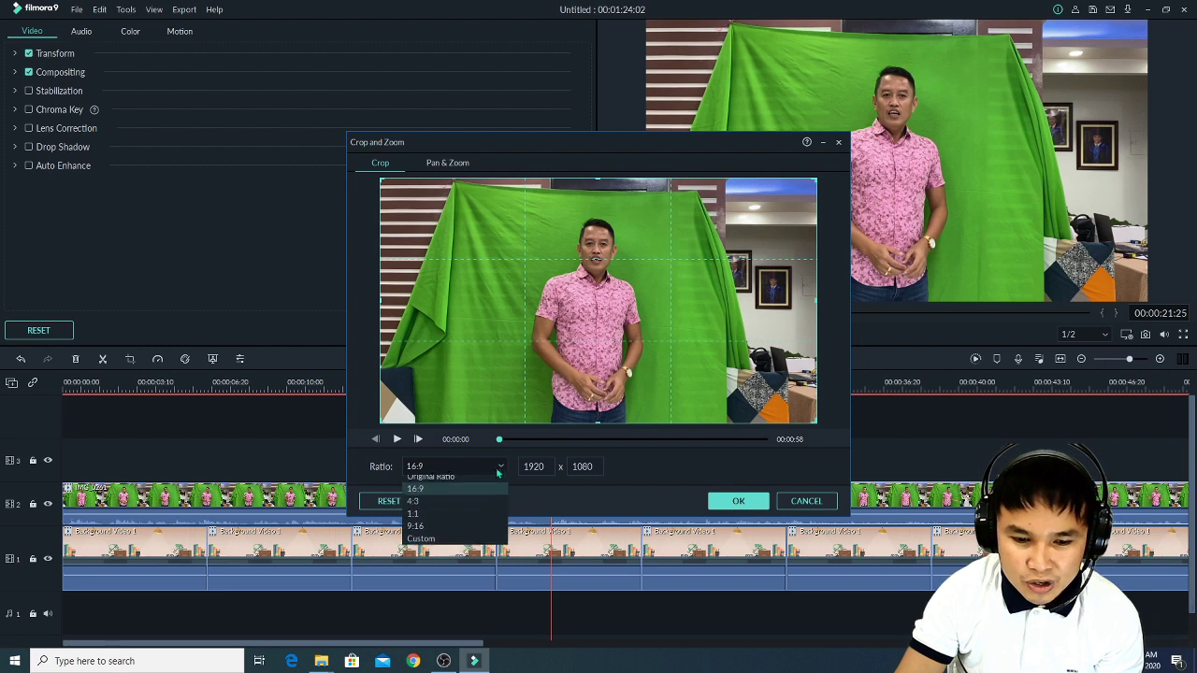
{"action": "left_click", "coordinate": [421, 544]}
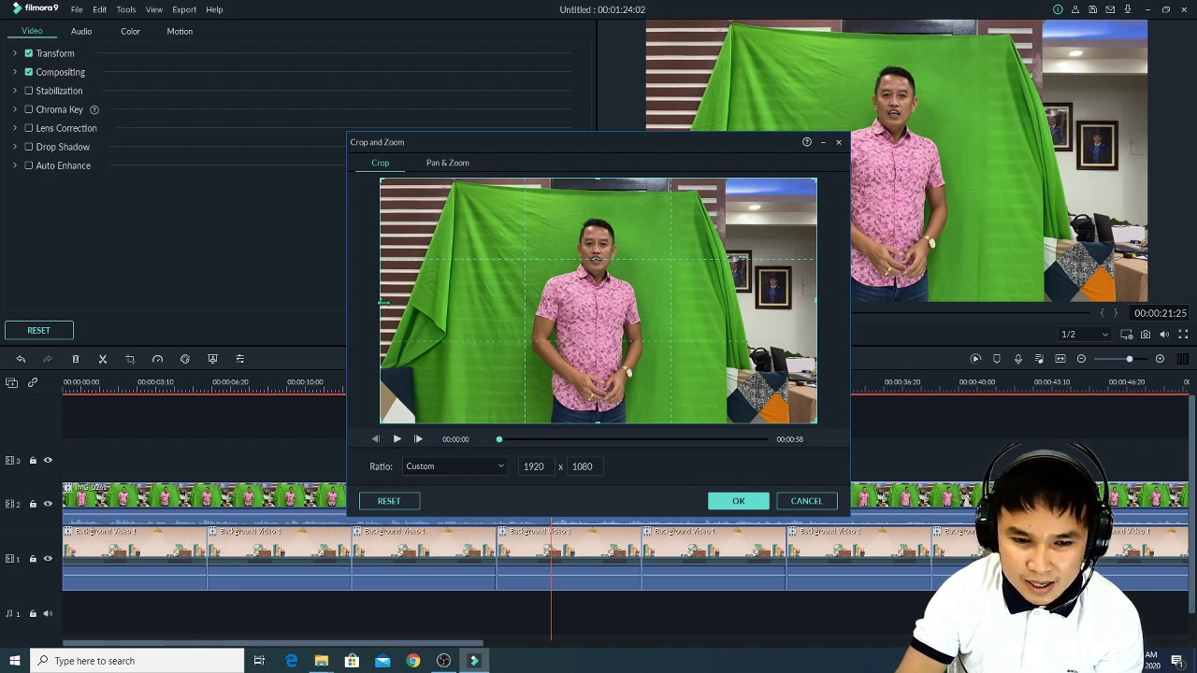
Crop the second IMG_0261 clip to about 1113 x 916 around the man within the green cloth and apply it.
{"action": "left_click_drag", "start_coordinate": [384, 298], "coordinate": [455, 301]}
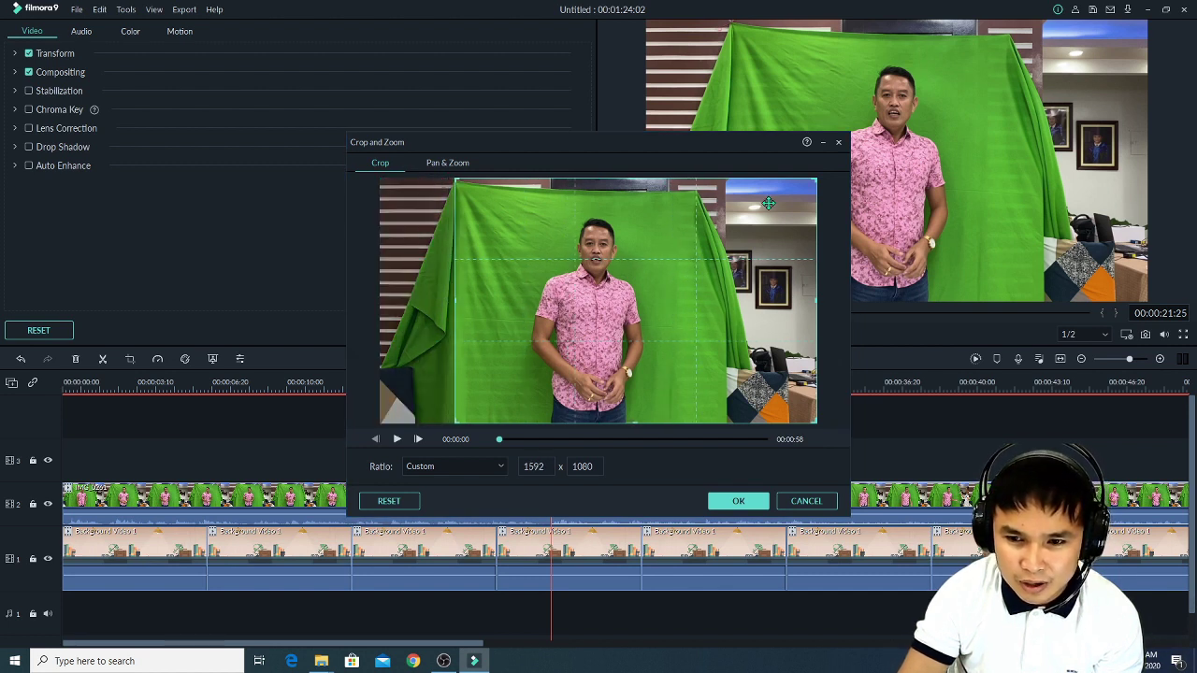
{"action": "left_click_drag", "start_coordinate": [815, 306], "coordinate": [707, 305]}
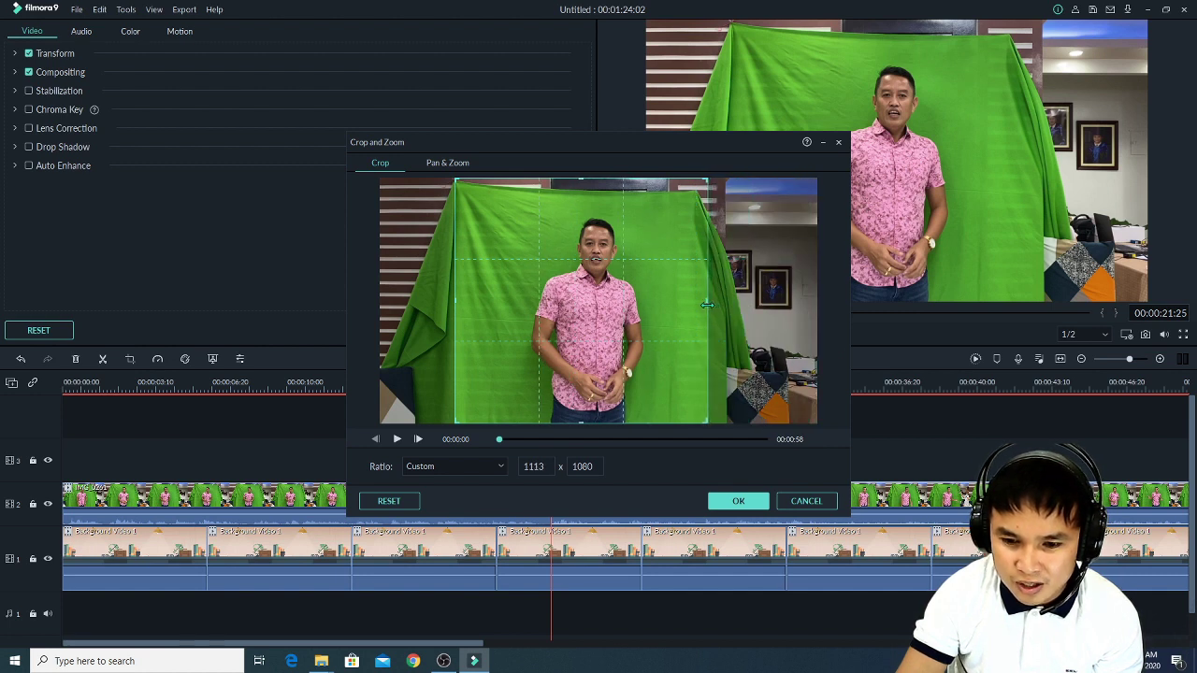
{"action": "left_click_drag", "start_coordinate": [580, 179], "coordinate": [576, 215]}
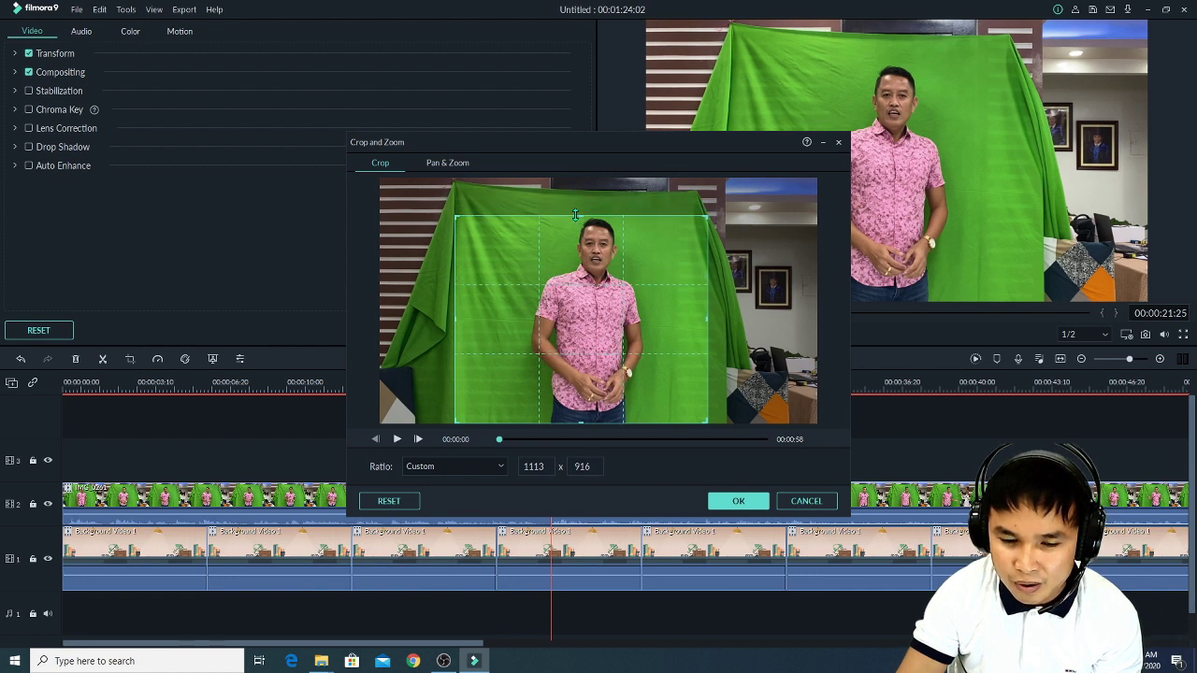
{"action": "left_click", "coordinate": [739, 501]}
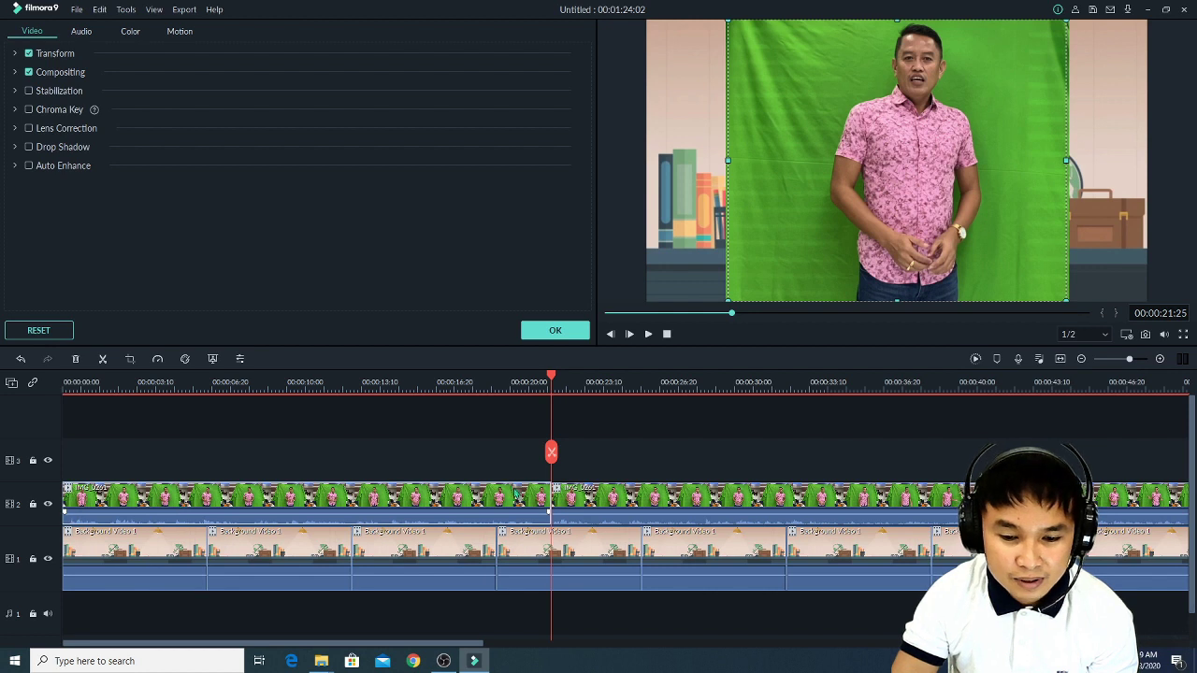
Enable the green screen Chroma Key on the first IMG_0261 clip on track 2 and set its Offset to 12.
{"action": "left_click", "coordinate": [256, 382]}
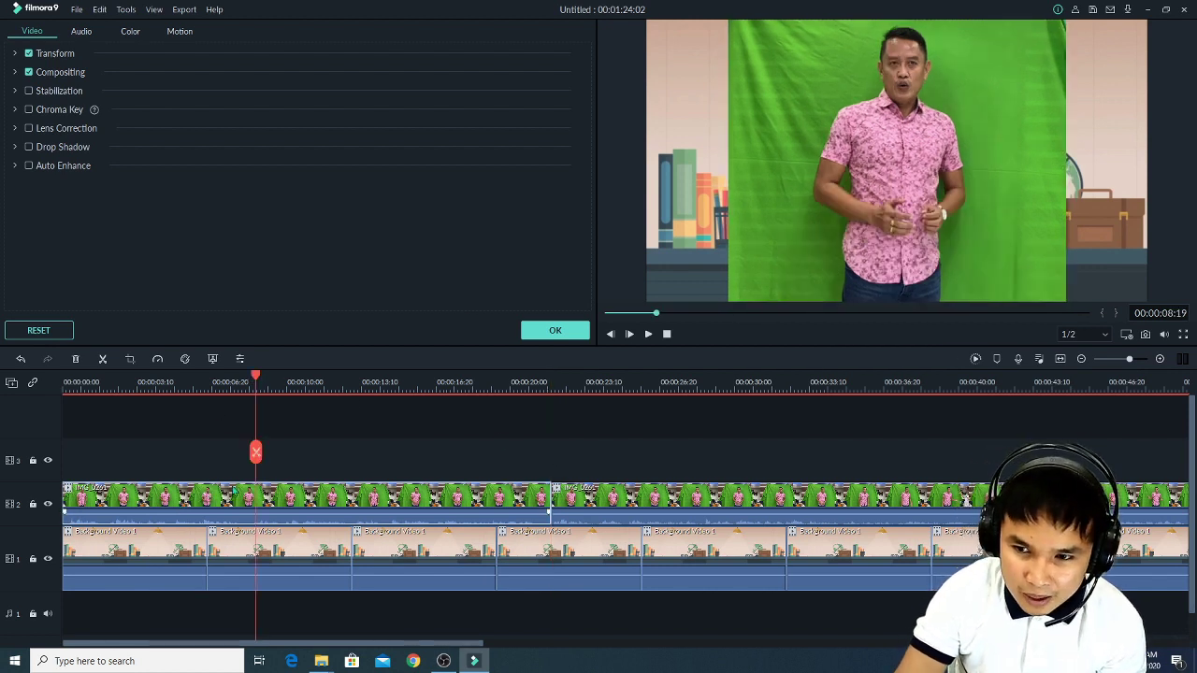
{"action": "right_click", "coordinate": [204, 505]}
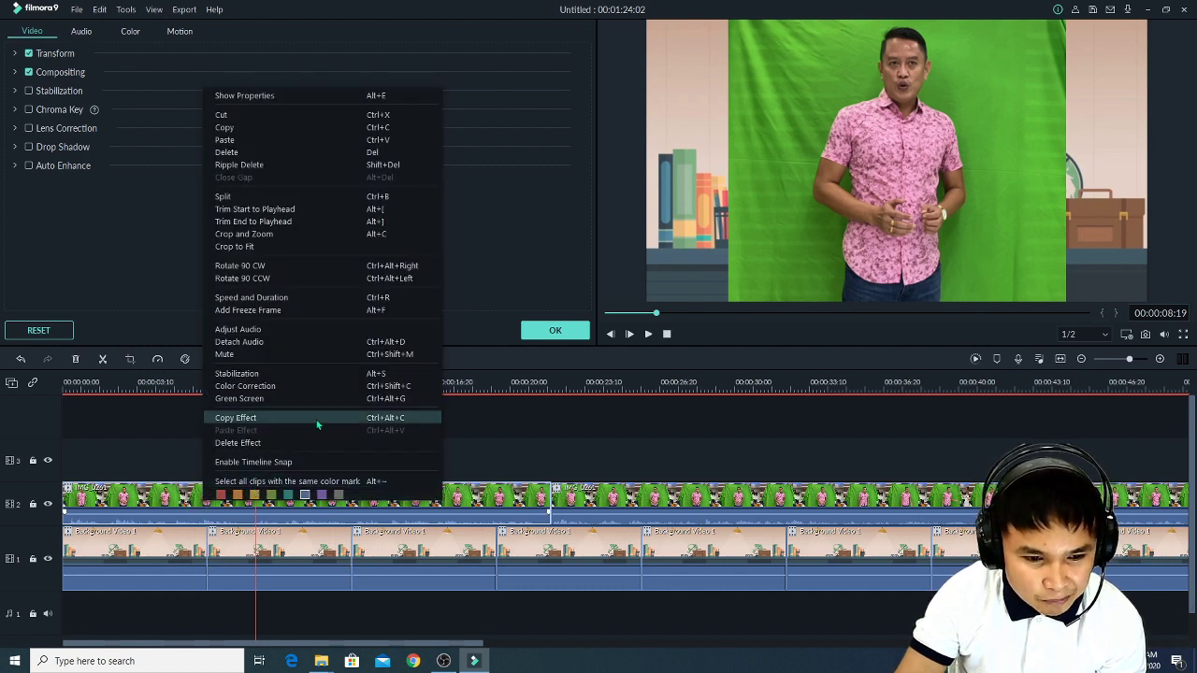
{"action": "left_click", "coordinate": [145, 506]}
{"action": "right_click", "coordinate": [159, 505]}
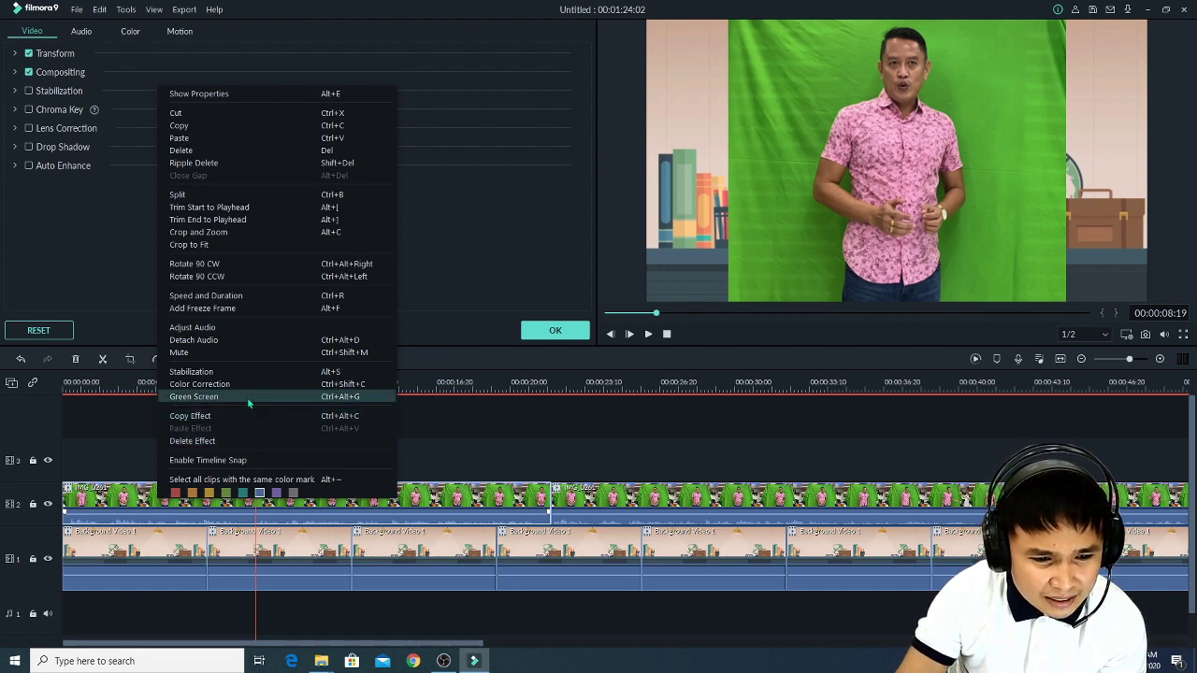
{"action": "left_click", "coordinate": [194, 397]}
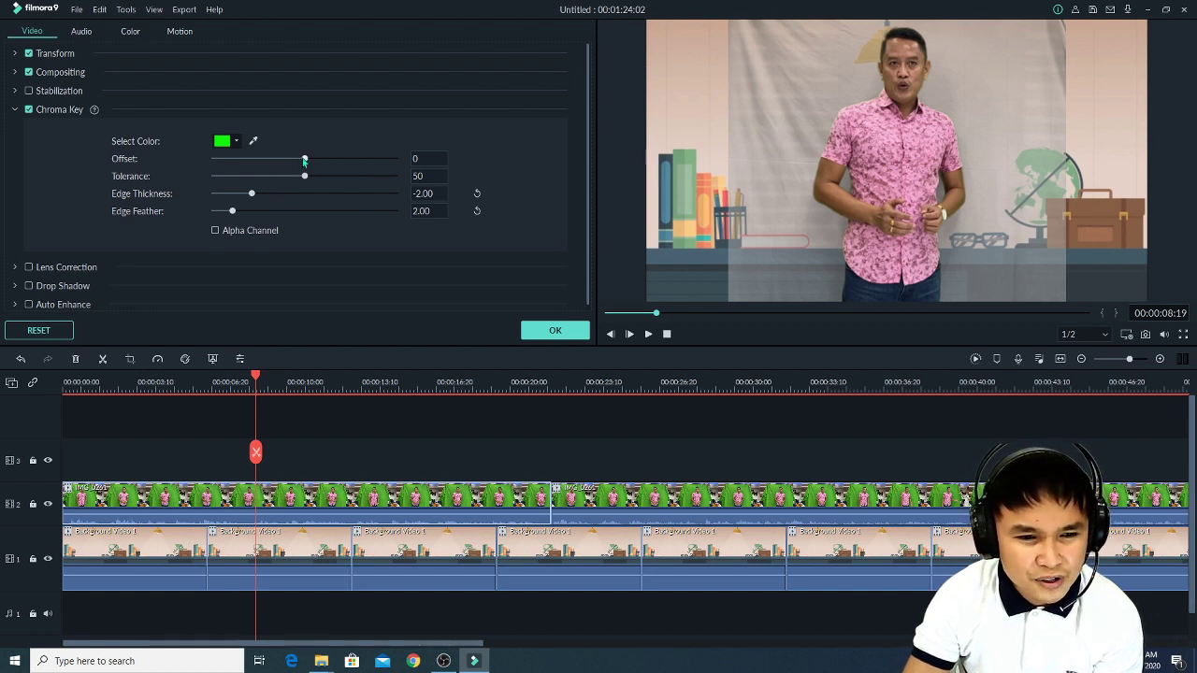
{"action": "left_click_drag", "start_coordinate": [305, 160], "coordinate": [319, 164]}
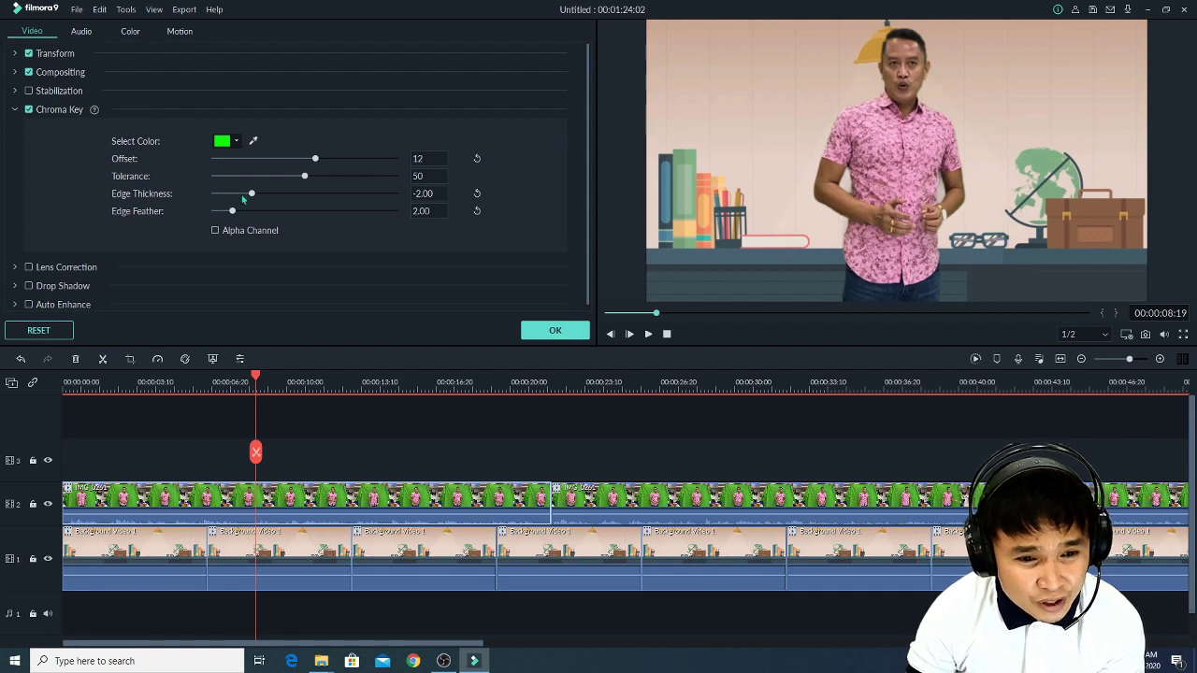
Set the chroma key's Edge Thickness to 0.09 and Edge Feather to 1.03, and apply the settings.
{"action": "left_click_drag", "start_coordinate": [252, 195], "coordinate": [409, 207]}
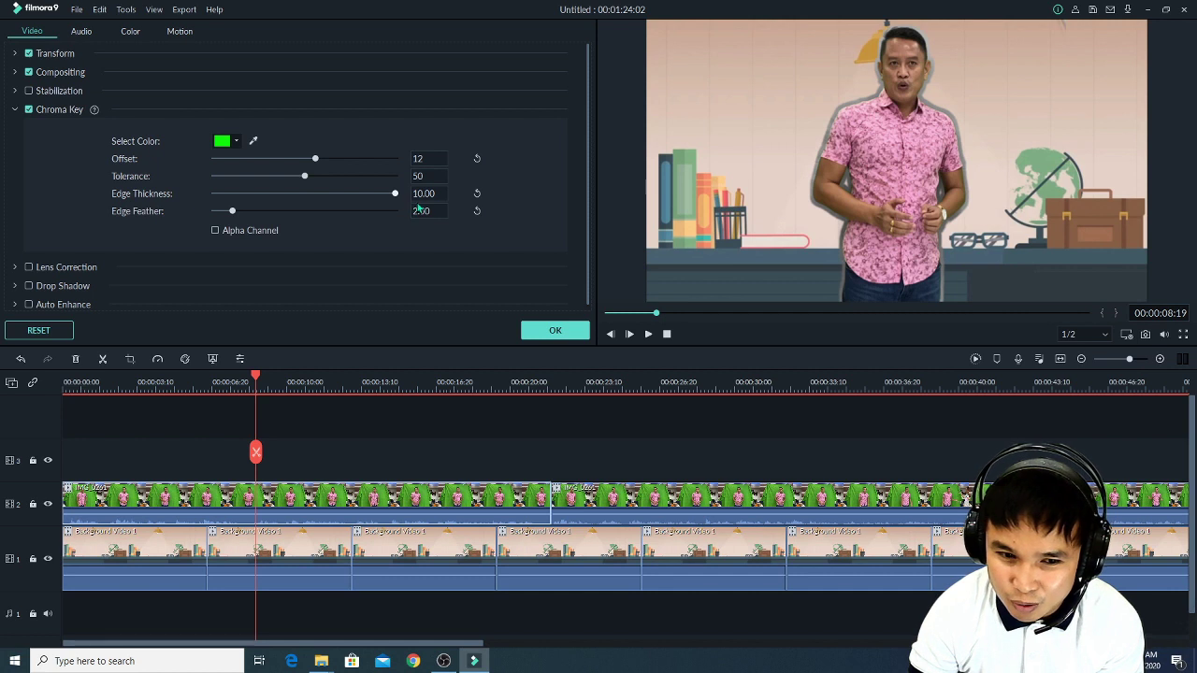
{"action": "left_click_drag", "start_coordinate": [394, 197], "coordinate": [320, 202]}
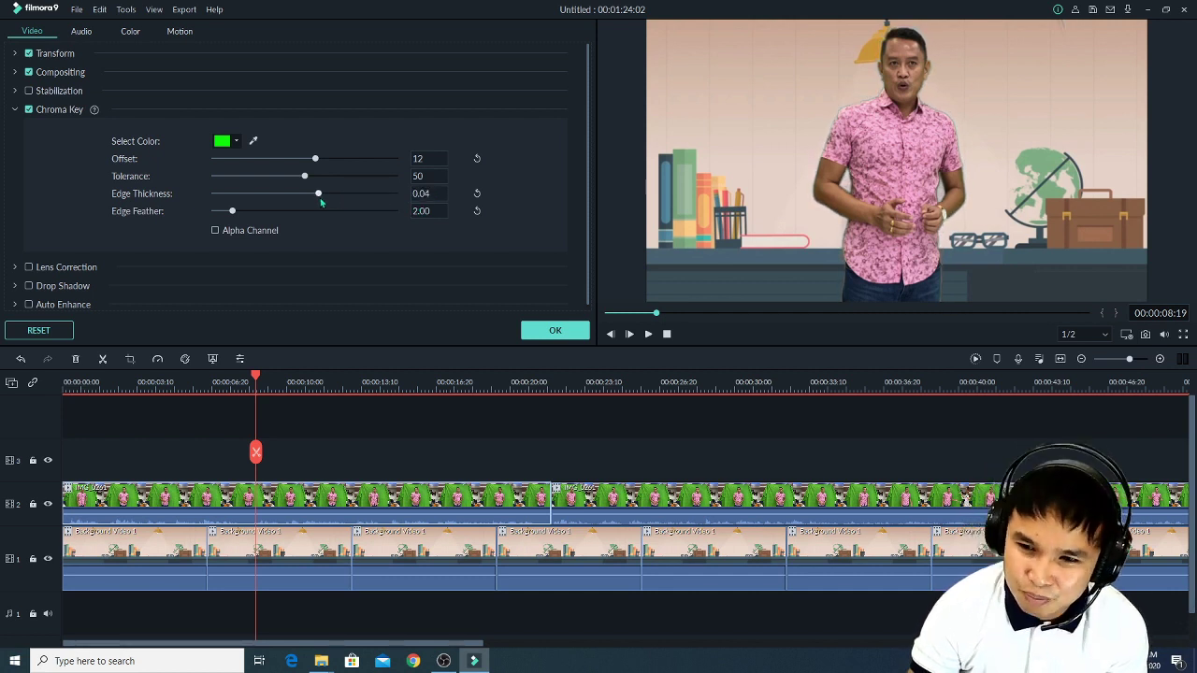
{"action": "left_click_drag", "start_coordinate": [320, 202], "coordinate": [326, 202]}
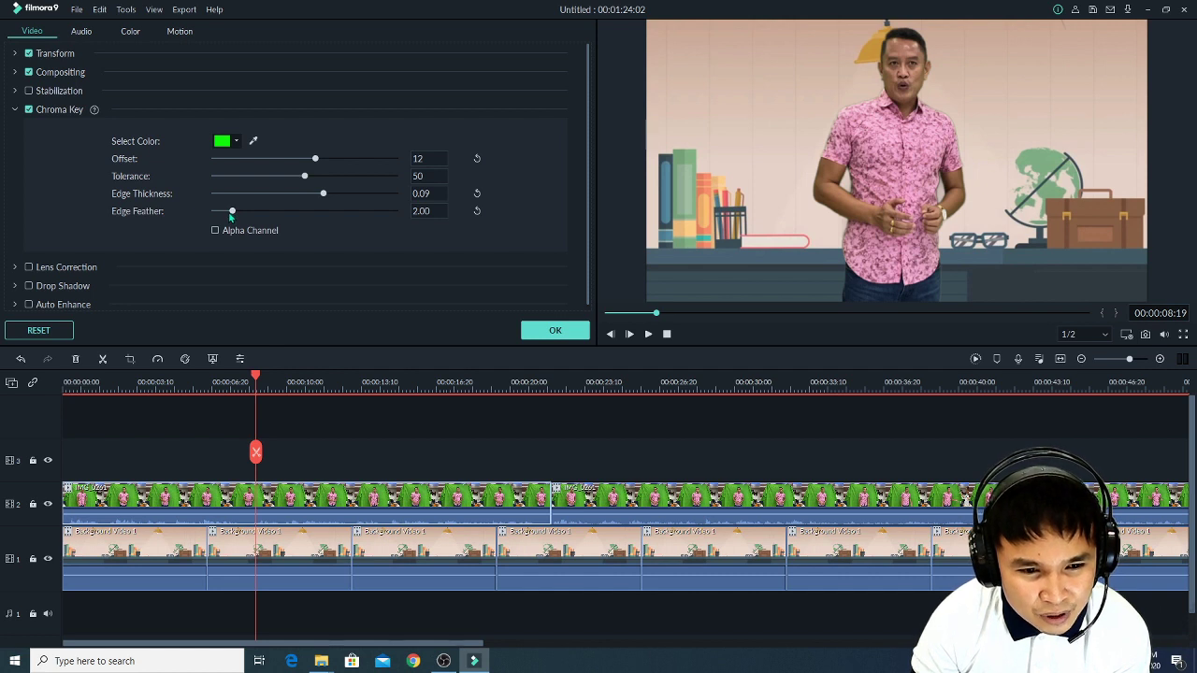
{"action": "left_click_drag", "start_coordinate": [233, 215], "coordinate": [228, 216]}
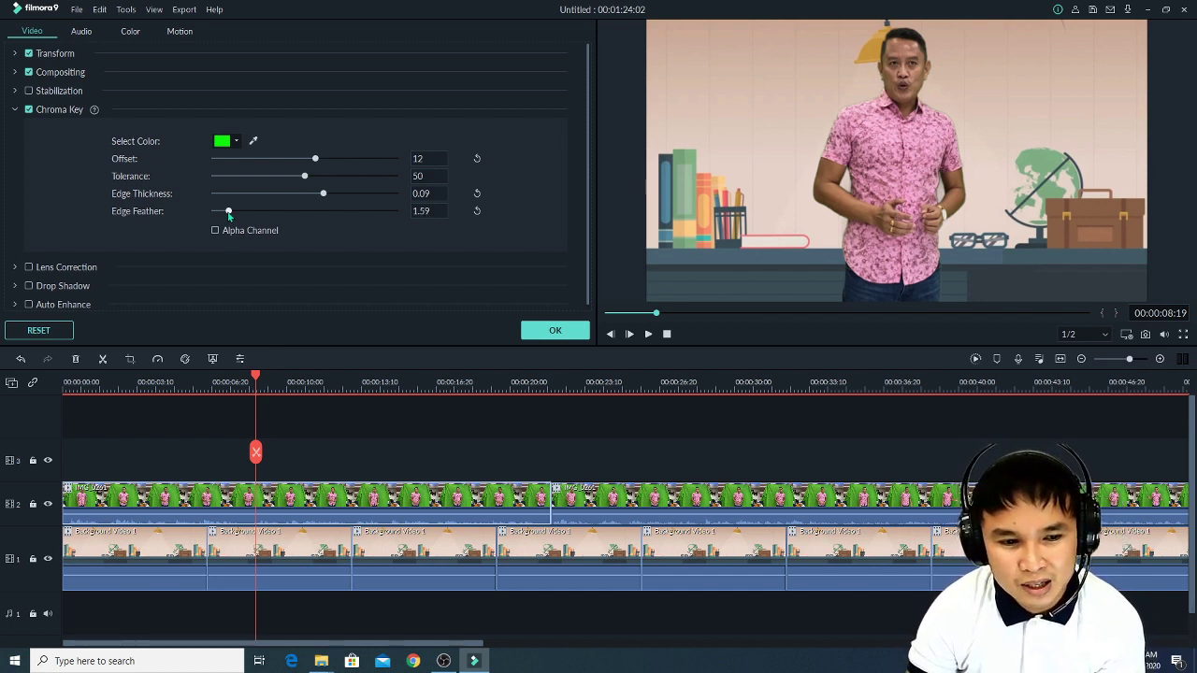
{"action": "left_click_drag", "start_coordinate": [230, 216], "coordinate": [224, 216]}
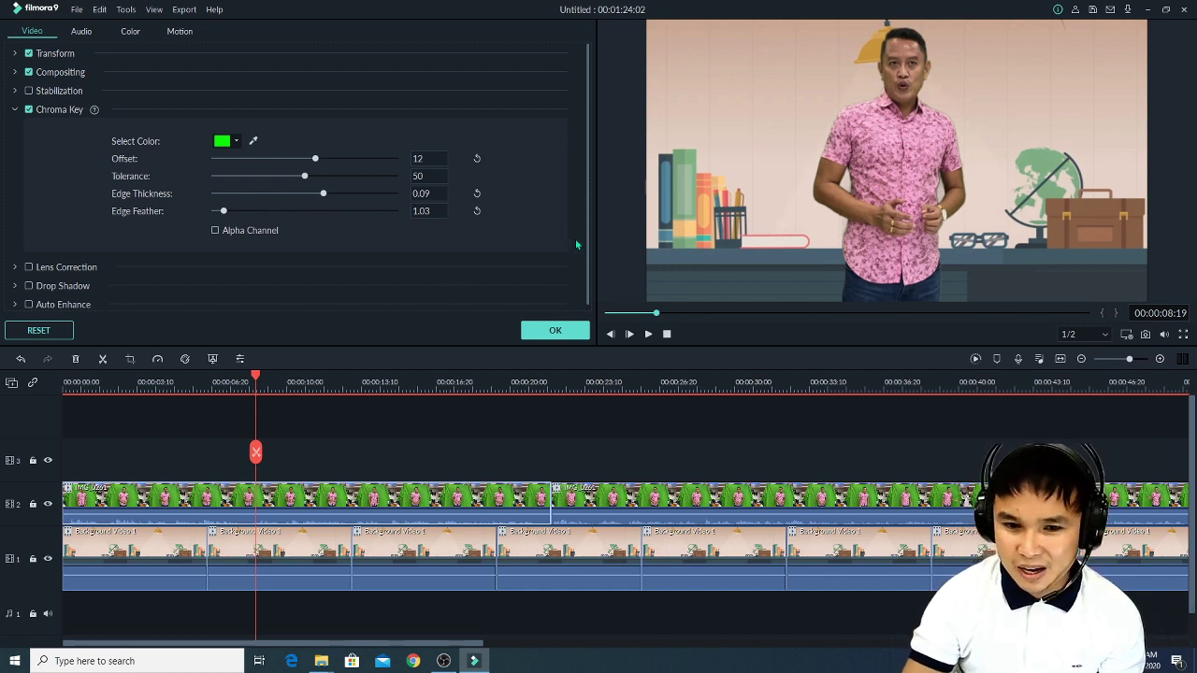
{"action": "left_click", "coordinate": [553, 333]}
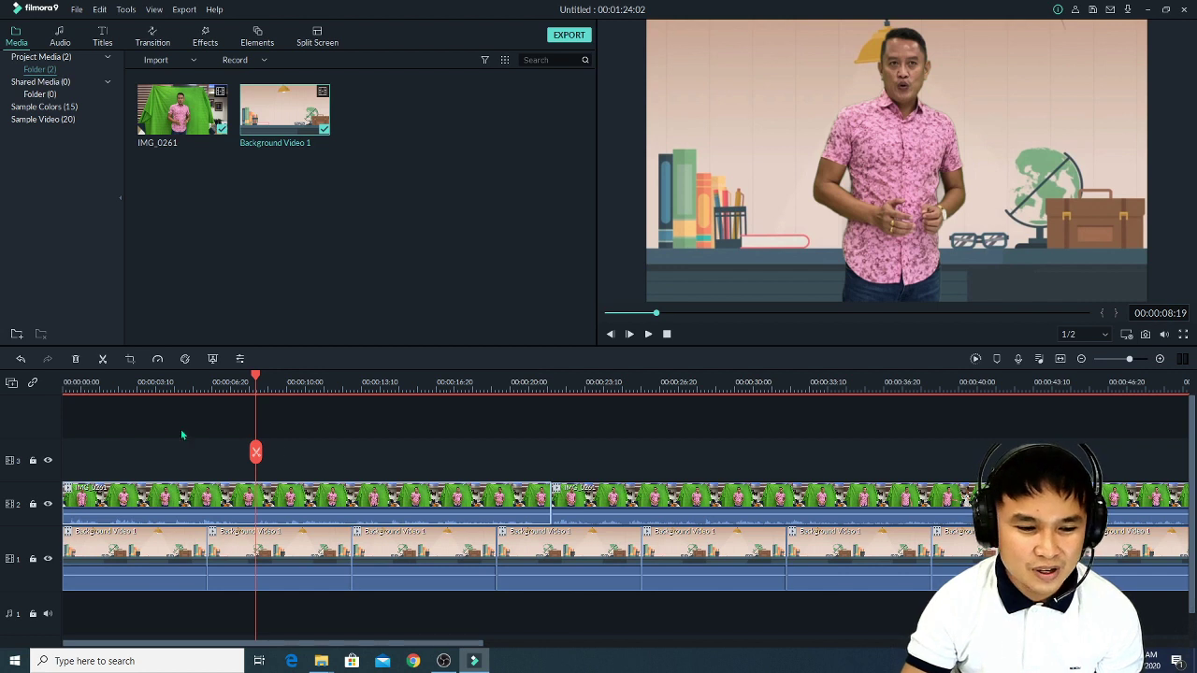
Play the timeline from the beginning to check the keyed first clip against the background.
{"action": "left_click_drag", "start_coordinate": [84, 383], "coordinate": [67, 386]}
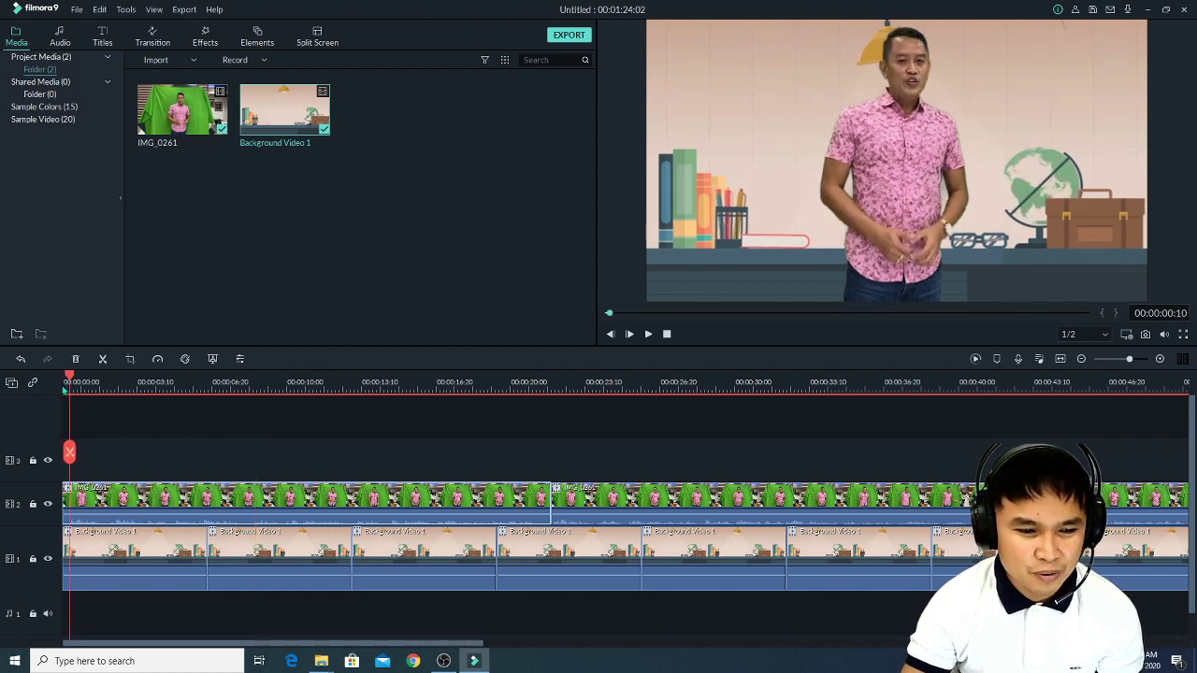
{"action": "left_click", "coordinate": [63, 389]}
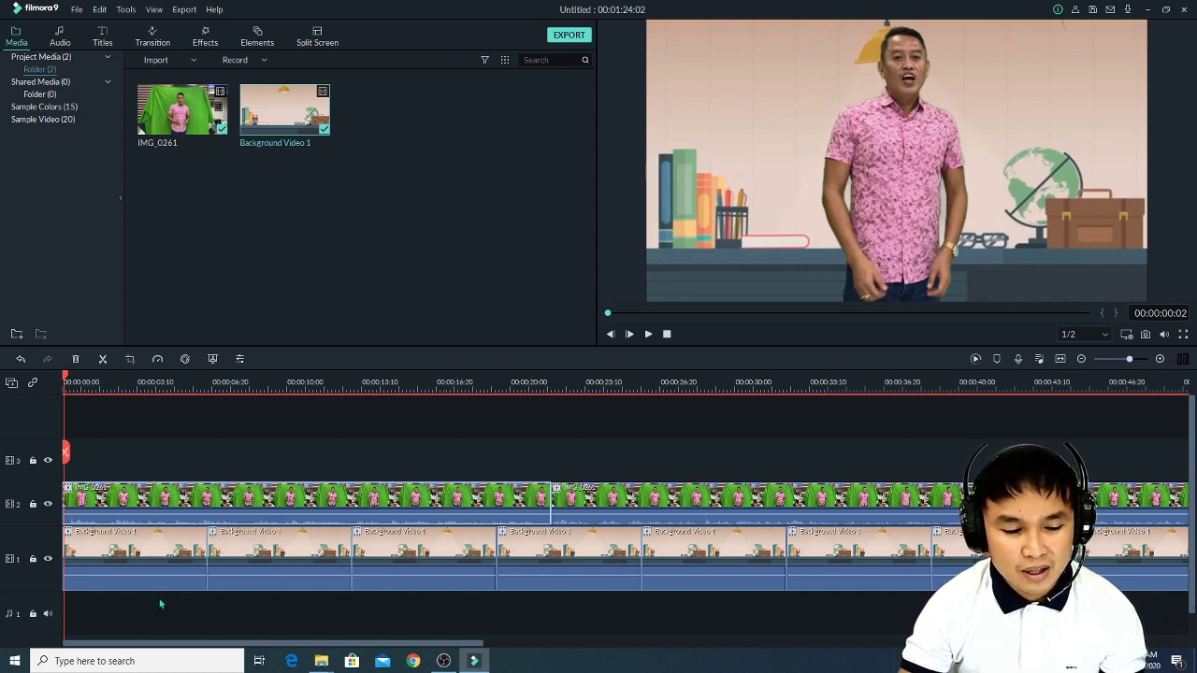
{"action": "key", "text": "space"}
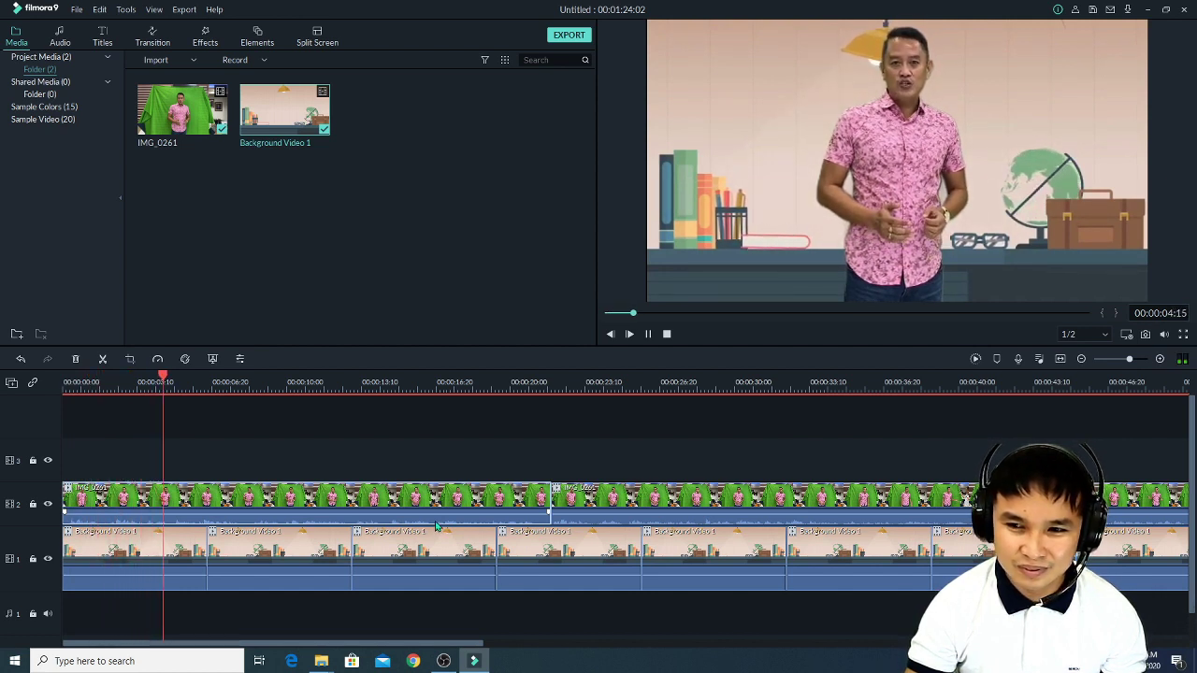
{"action": "key", "text": "space"}
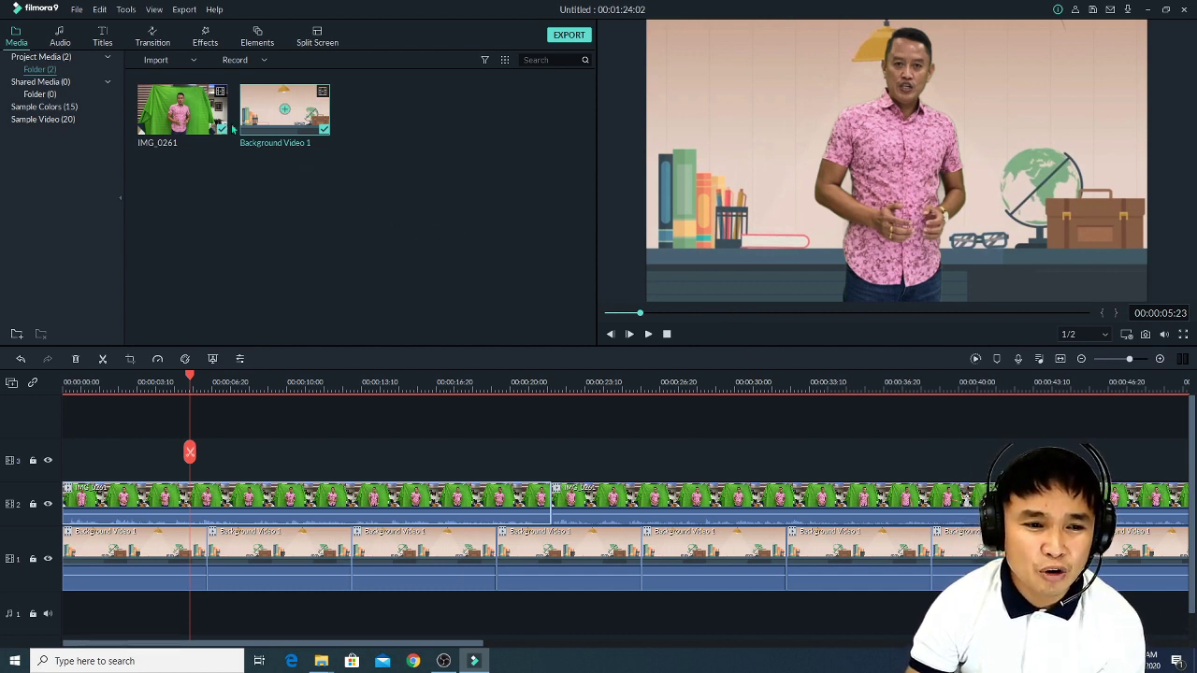
Import Background Video 2 through Background Video 6 from the Kent Video Presentation folder into the project media.
{"action": "left_click", "coordinate": [176, 62]}
{"action": "left_click", "coordinate": [190, 80]}
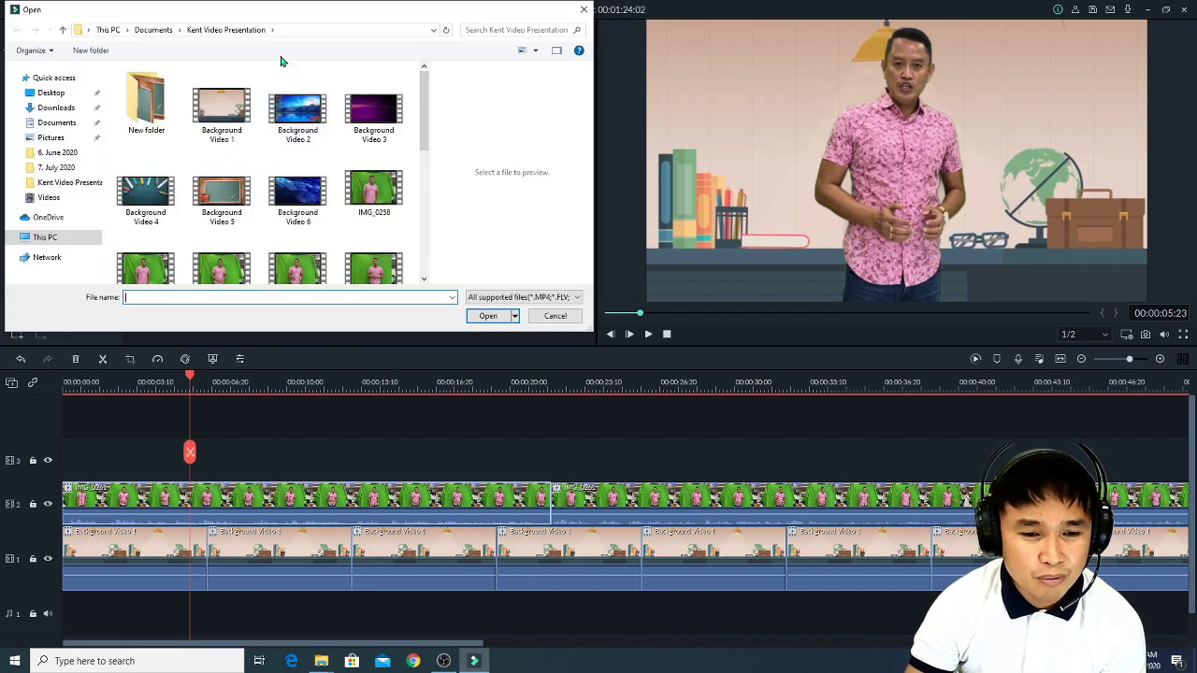
{"action": "scroll", "coordinate": [426, 112], "scroll_direction": "down", "scroll_amount": 2}
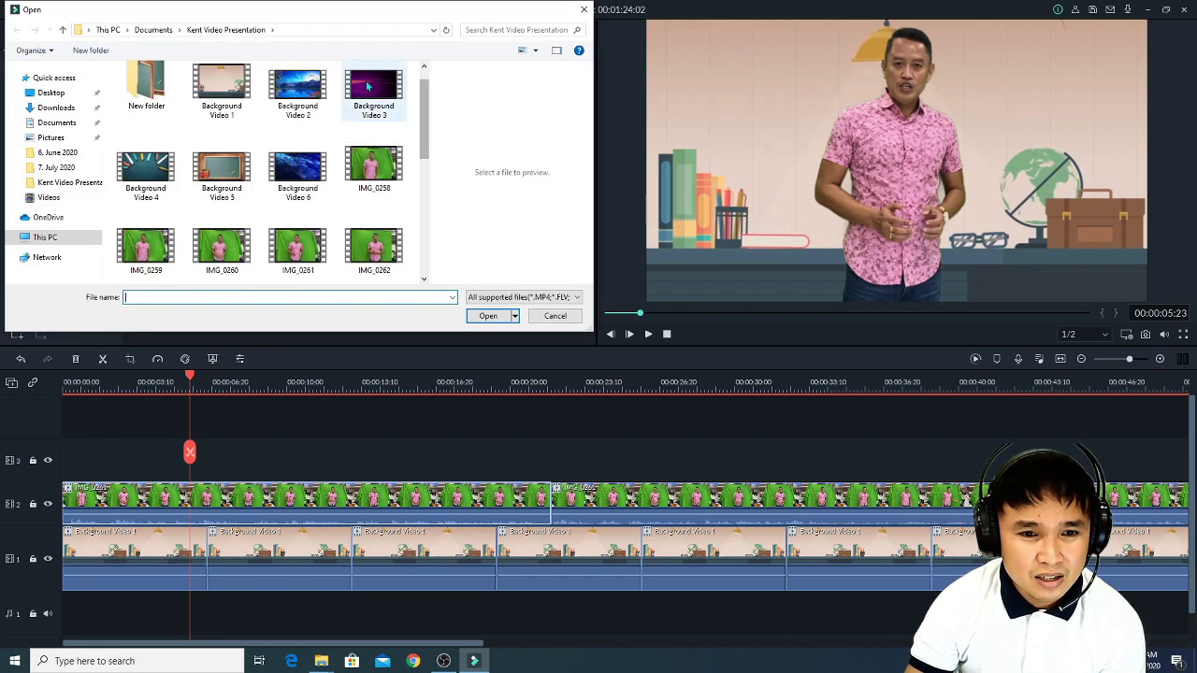
{"action": "left_click", "coordinate": [374, 113]}
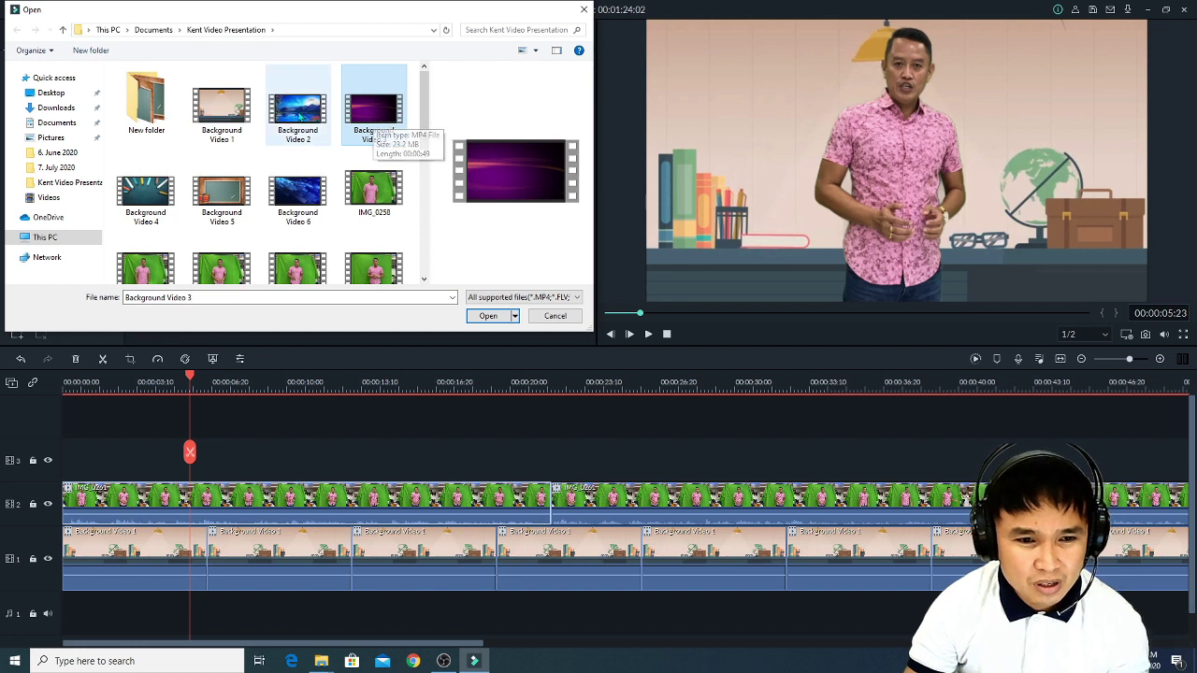
{"action": "left_click", "coordinate": [294, 117]}
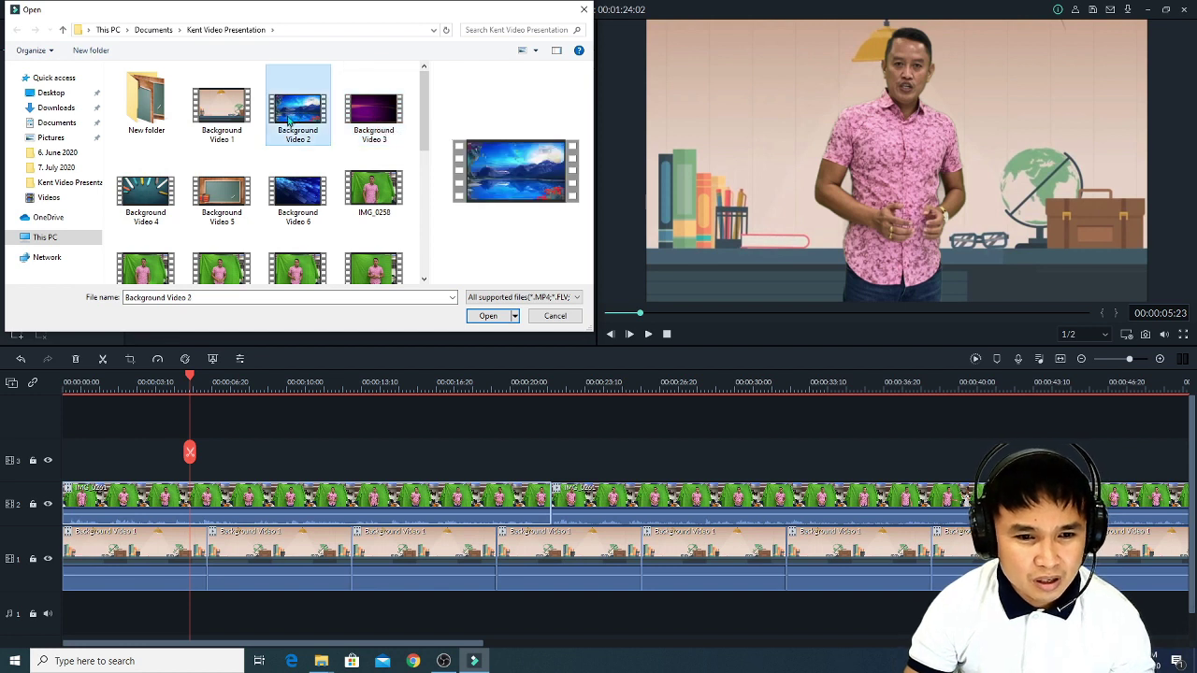
{"action": "left_click", "coordinate": [224, 191], "text": "shift"}
{"action": "key", "text": "shift+Right"}
{"action": "left_click", "coordinate": [488, 316]}
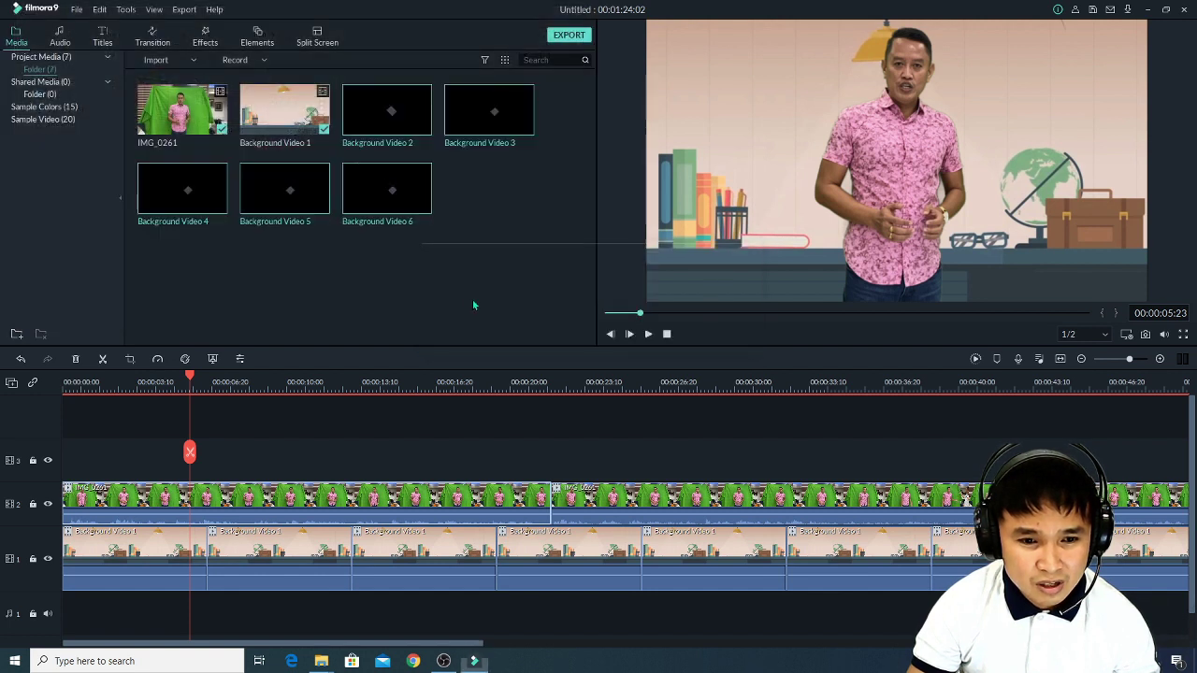
Insert Background Video 4 after the first Background Video 1 clip on track 1 and shorten it to end at about 00:00:10:23.
{"action": "left_click", "coordinate": [313, 540]}
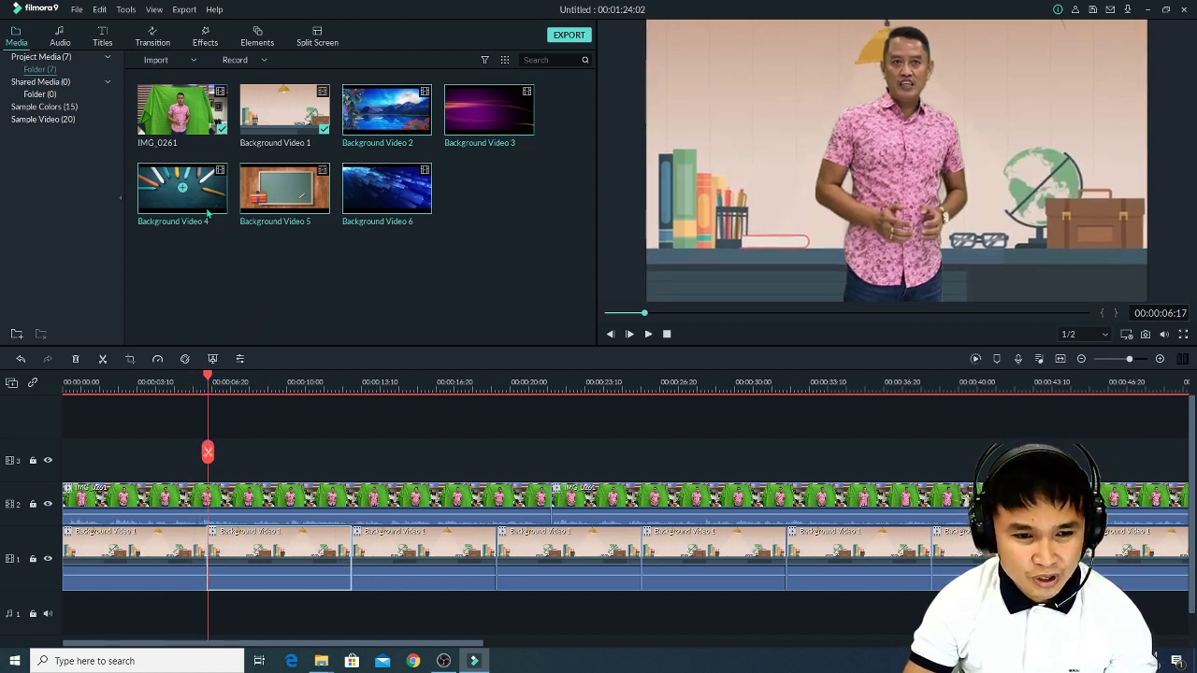
{"action": "left_click", "coordinate": [174, 198]}
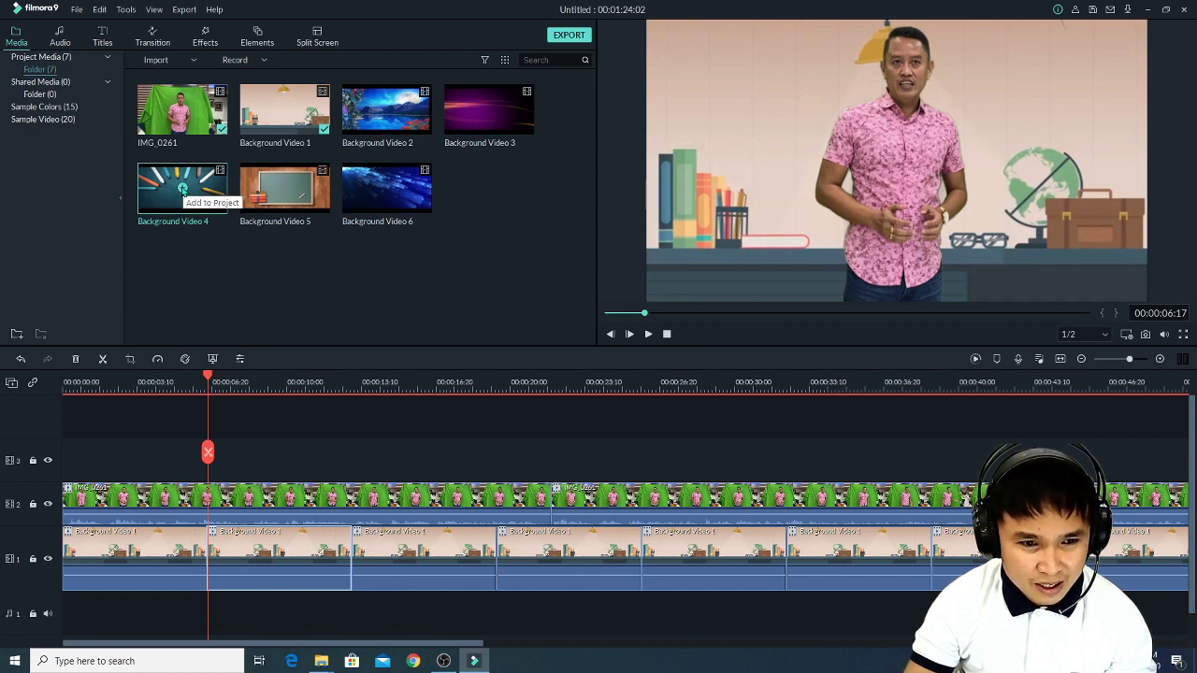
{"action": "left_click", "coordinate": [182, 188]}
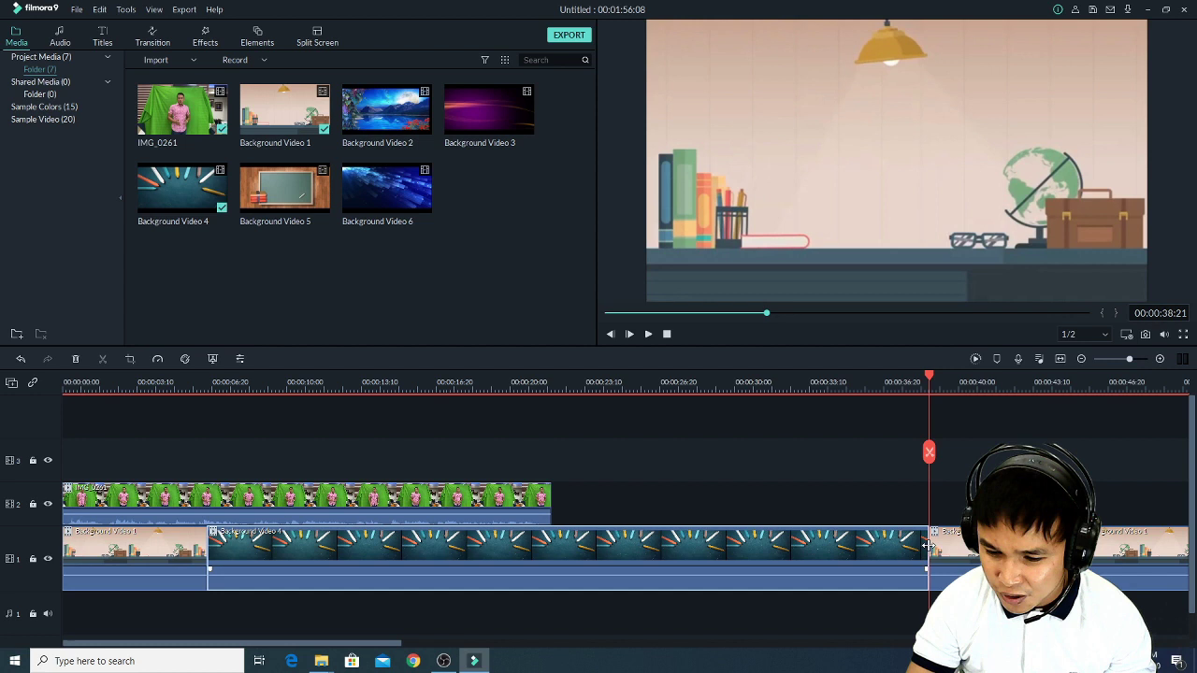
{"action": "left_click_drag", "start_coordinate": [928, 545], "coordinate": [300, 563]}
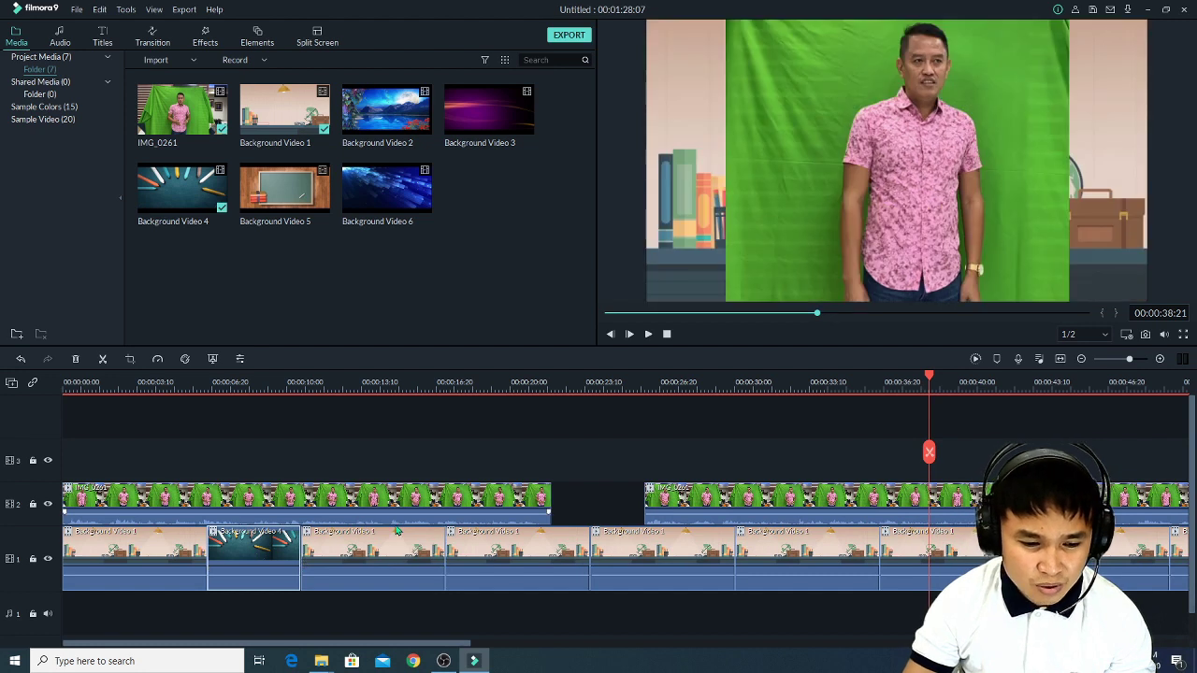
Insert Background Video 3 on track 1 at 00:00:10:23, directly after the Background Video 4 clip.
{"action": "left_click", "coordinate": [295, 383]}
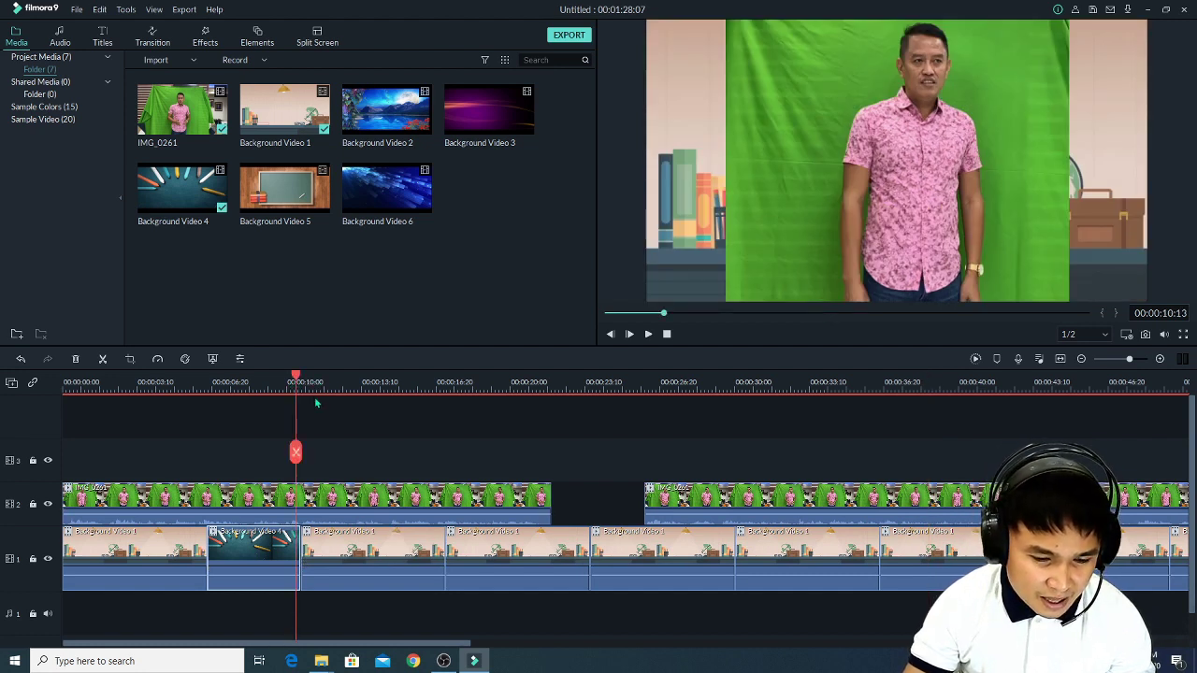
{"action": "key", "text": "space"}
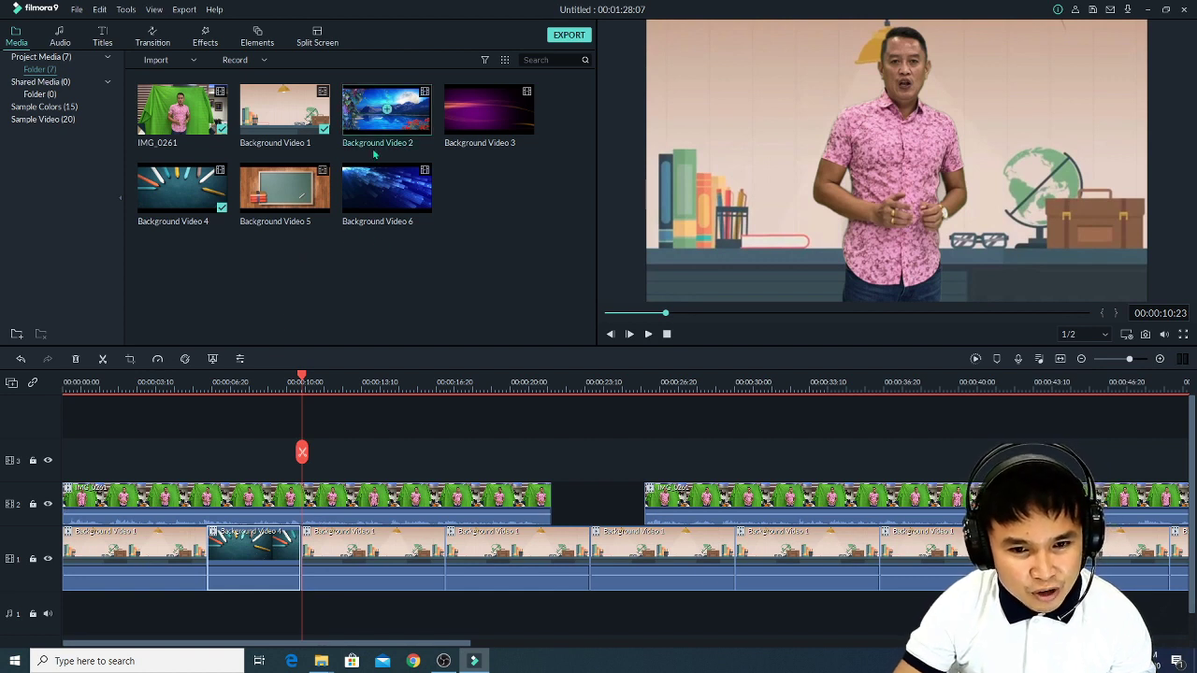
{"action": "mouse_move", "coordinate": [488, 111]}
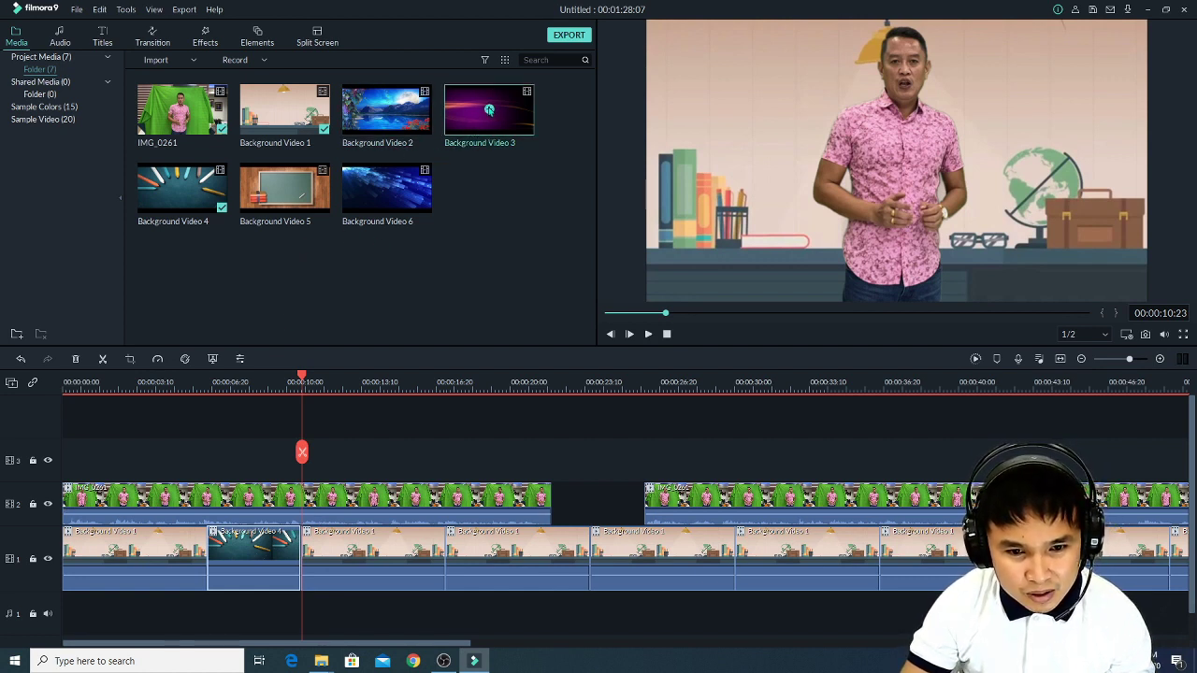
{"action": "left_click", "coordinate": [488, 110]}
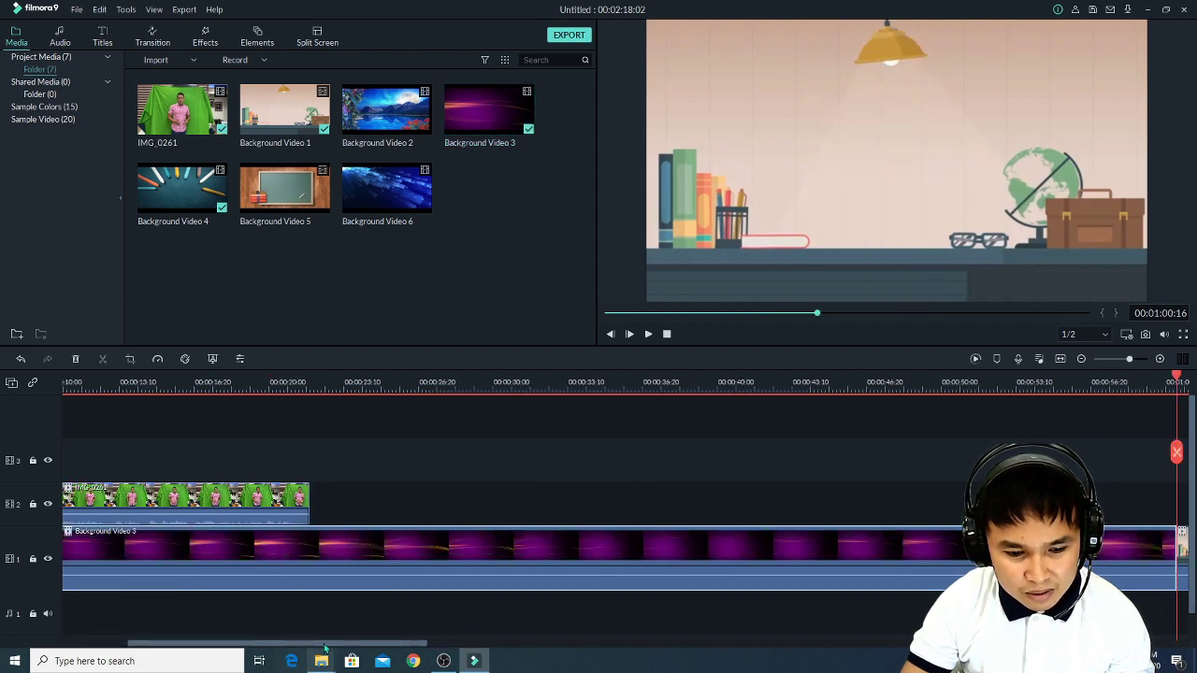
Shorten the Background Video 3 clip on track 1 to slightly less than the length of the Background Video 4 clip before it.
{"action": "left_click_drag", "start_coordinate": [282, 643], "coordinate": [217, 644]}
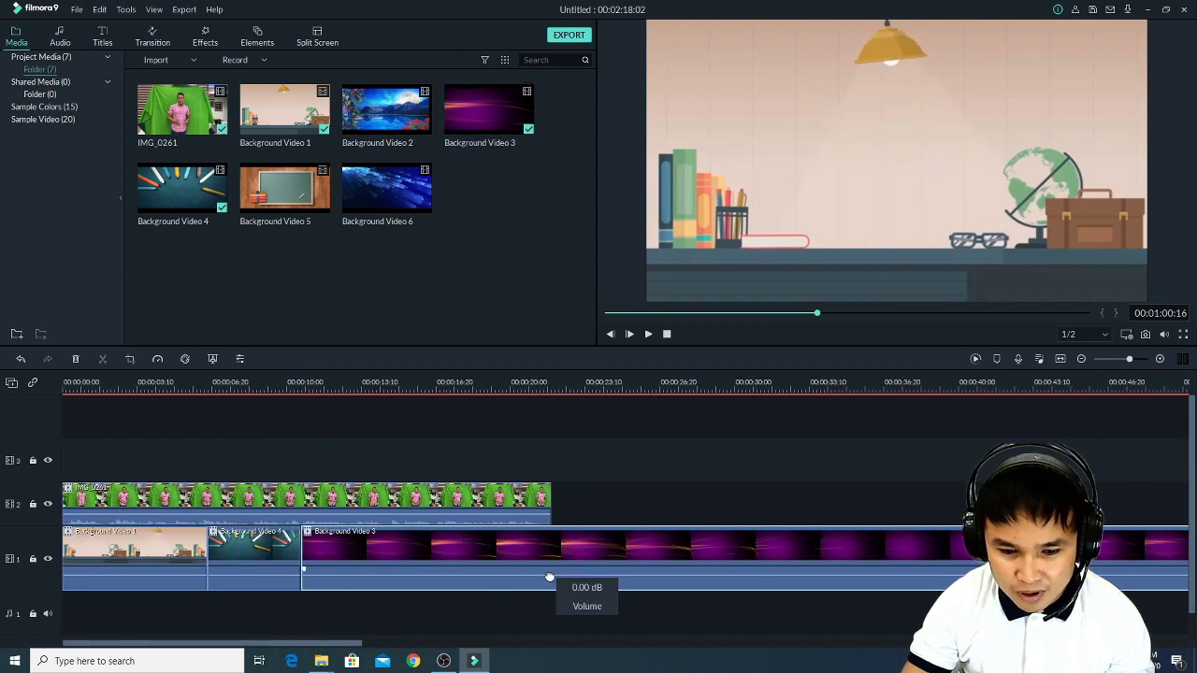
{"action": "left_click_drag", "start_coordinate": [361, 644], "coordinate": [566, 648]}
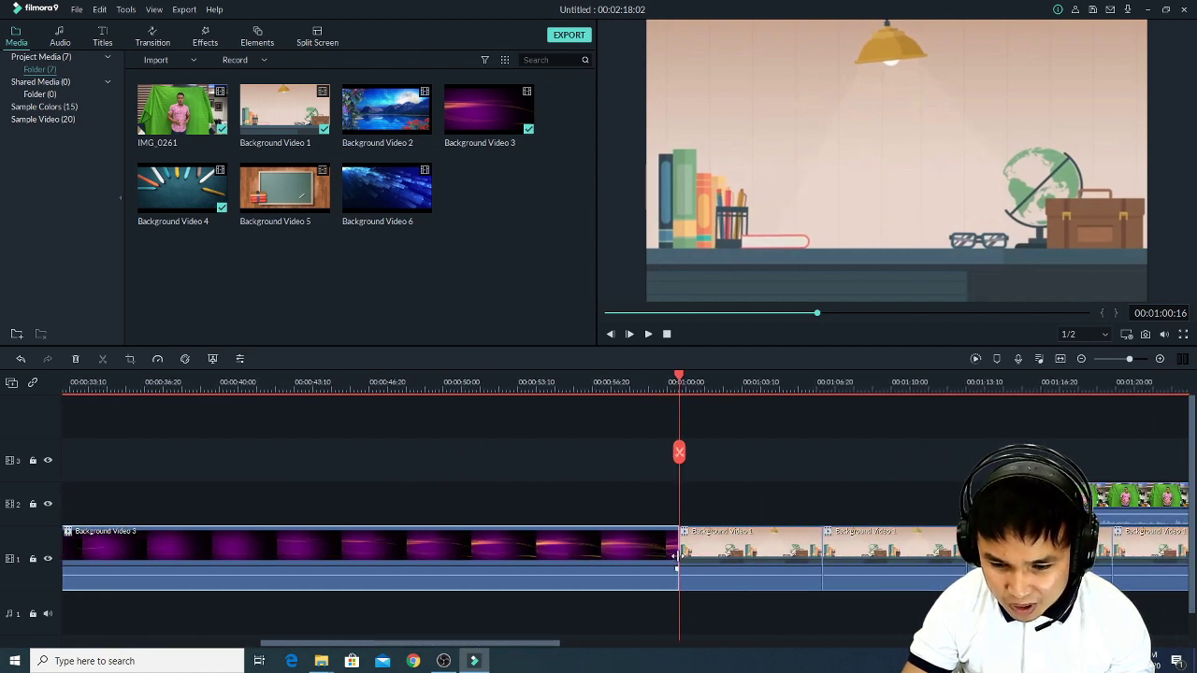
{"action": "left_click_drag", "start_coordinate": [677, 555], "coordinate": [109, 562]}
{"action": "left_click_drag", "start_coordinate": [327, 643], "coordinate": [129, 652]}
{"action": "left_click_drag", "start_coordinate": [846, 561], "coordinate": [381, 556]}
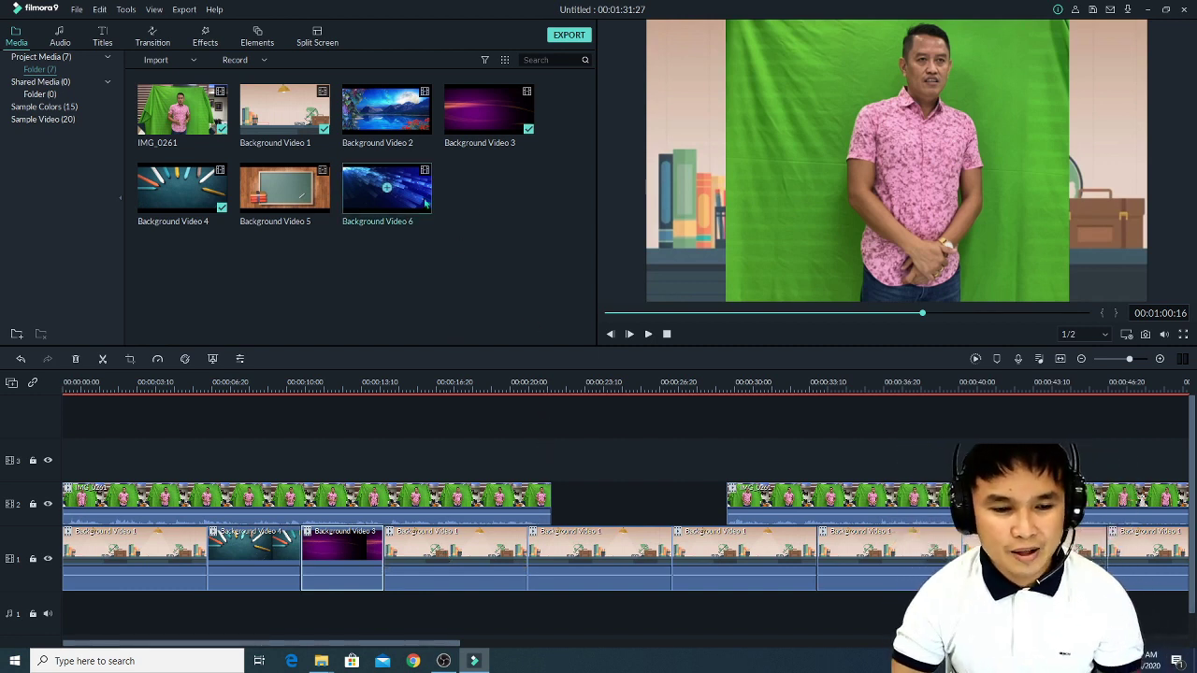
Insert Background Video 6 on track 1 at 00:00:14:11, after Background Video 3, and shorten it to end at about 00:00:19:01.
{"action": "mouse_move", "coordinate": [387, 190]}
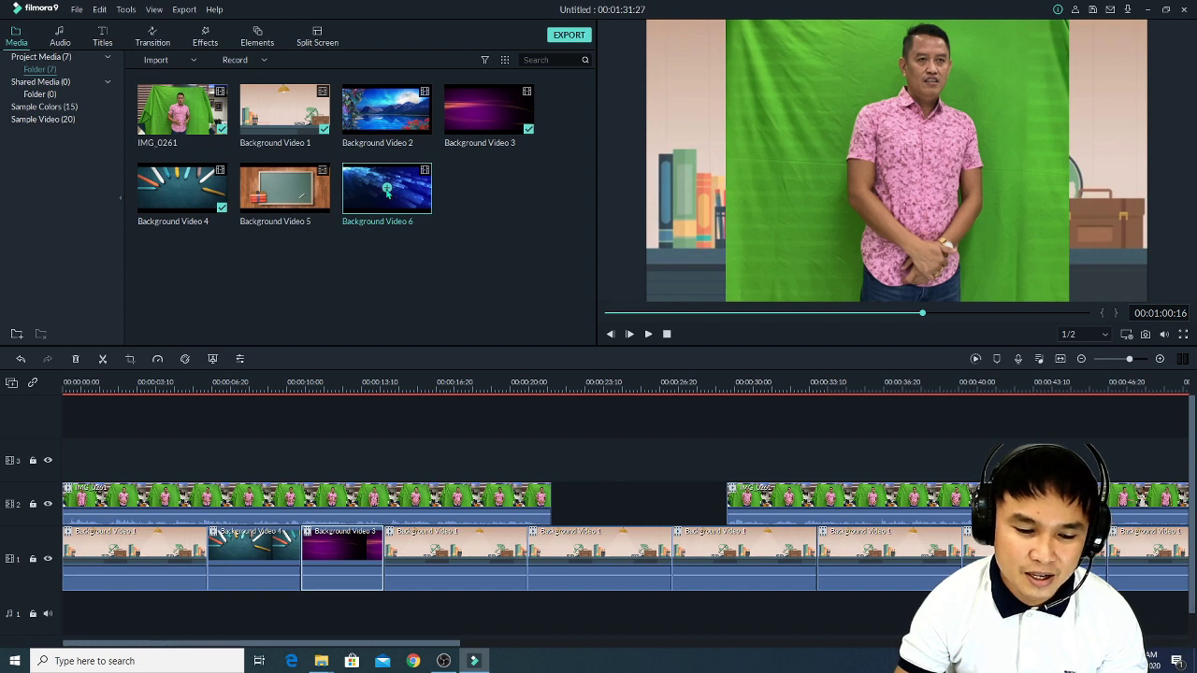
{"action": "left_click", "coordinate": [385, 382]}
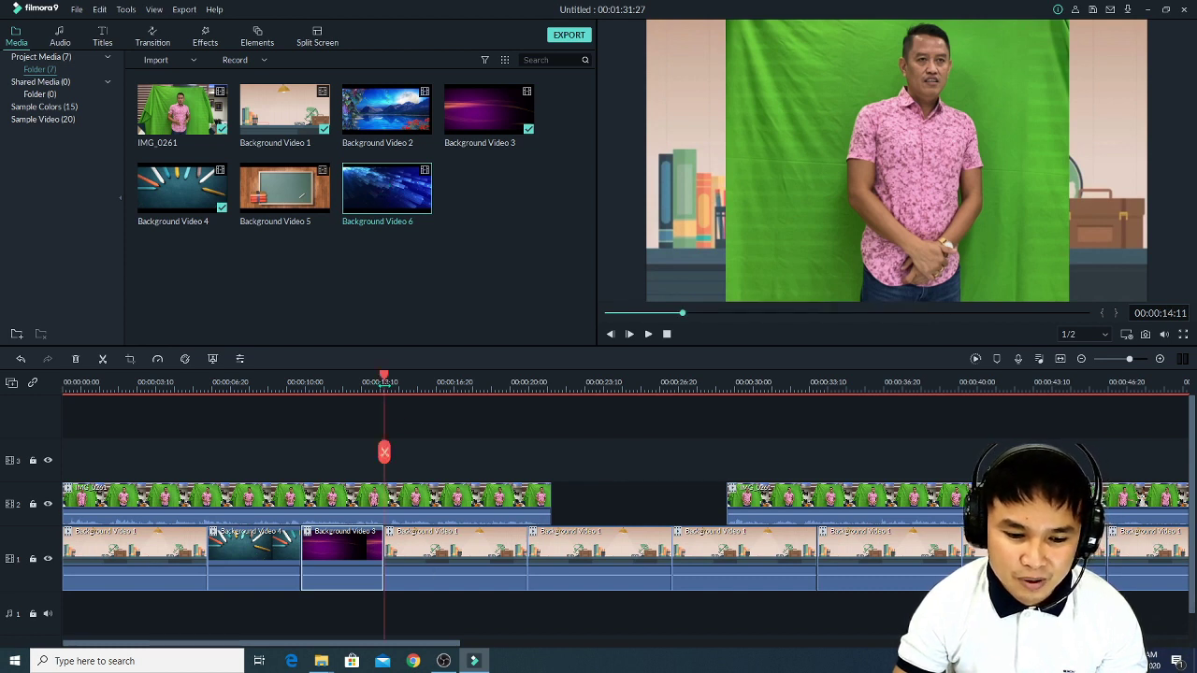
{"action": "left_click", "coordinate": [386, 189]}
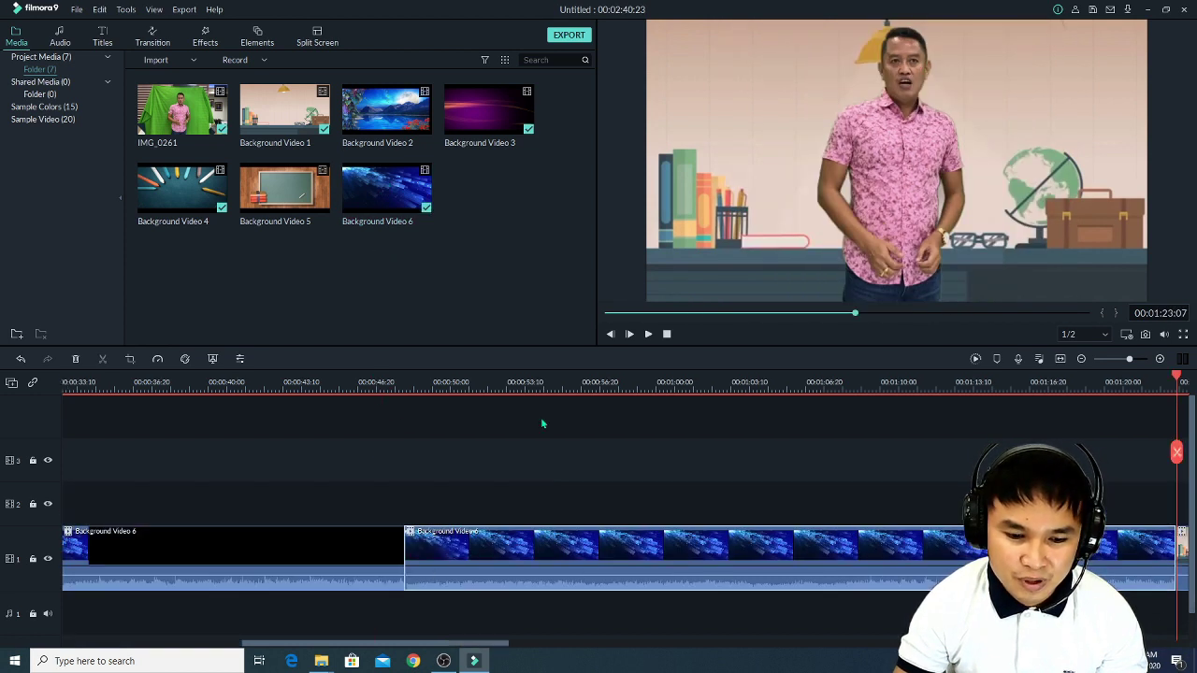
{"action": "left_click_drag", "start_coordinate": [434, 648], "coordinate": [323, 648]}
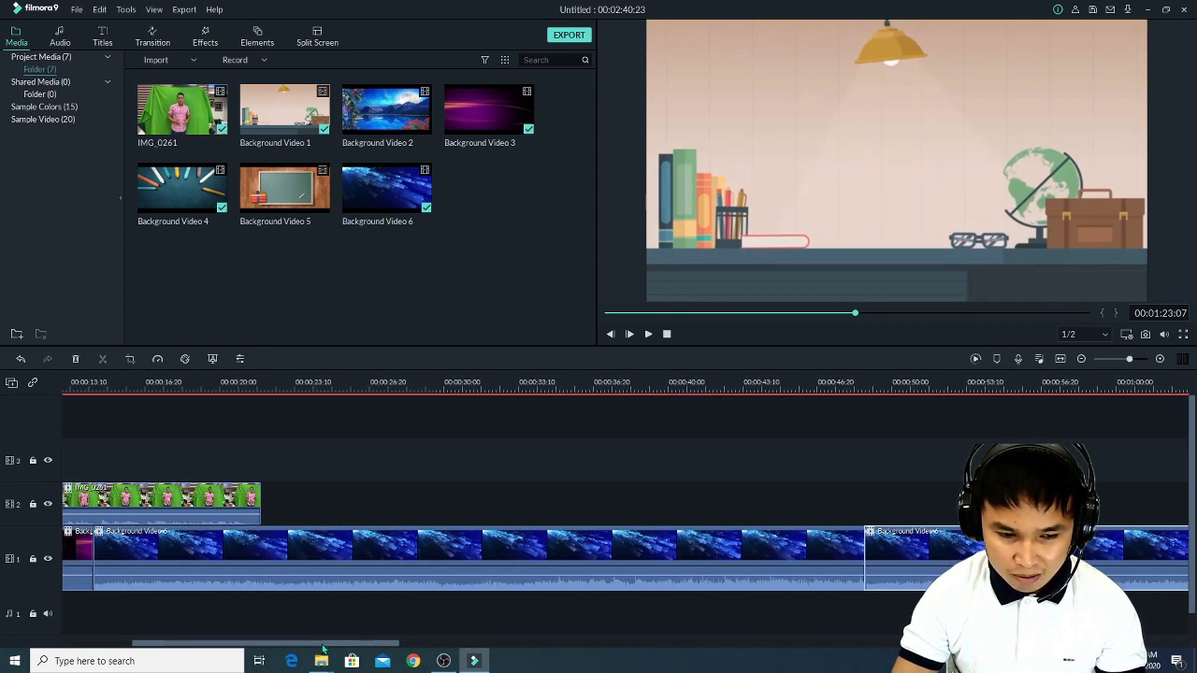
{"action": "left_click", "coordinate": [497, 570]}
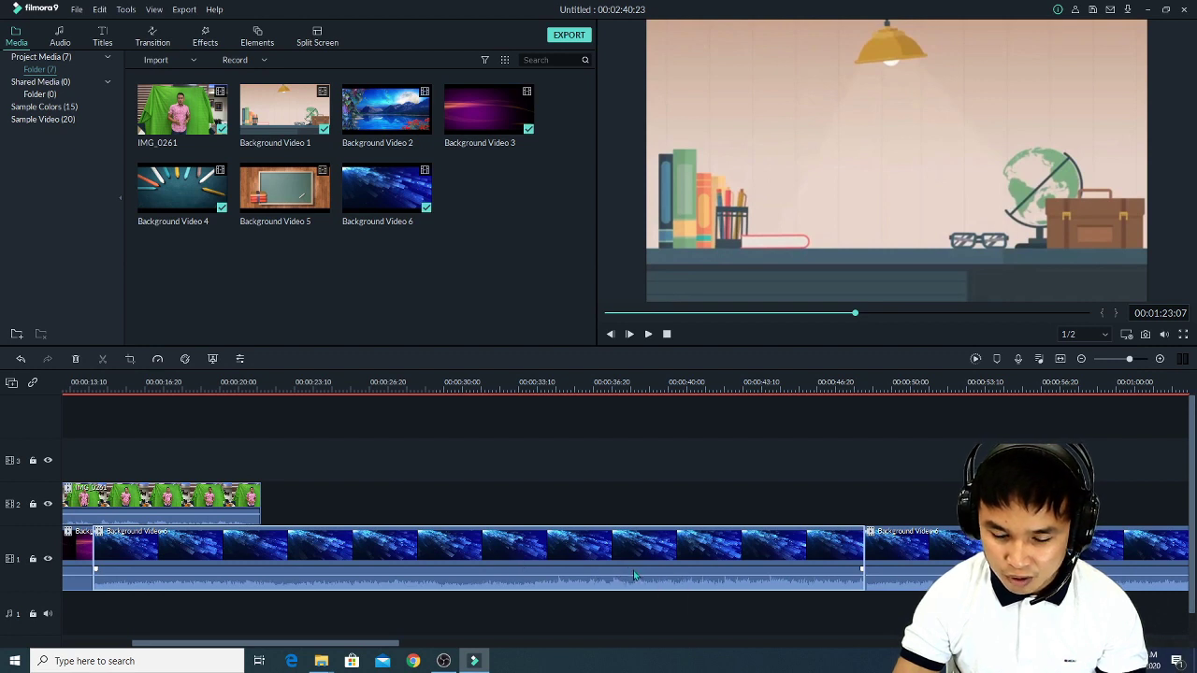
{"action": "left_click_drag", "start_coordinate": [865, 553], "coordinate": [198, 580]}
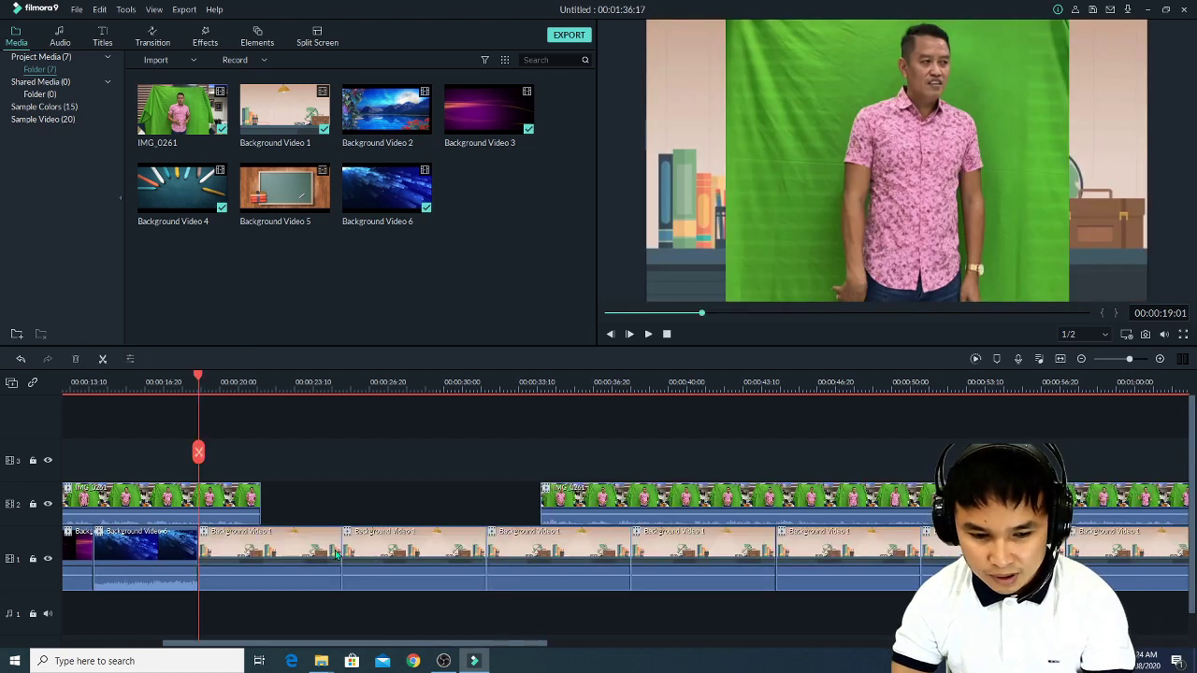
Move the second IMG_0261 clip on track 2 so it starts directly after the first IMG_0261 clip.
{"action": "left_click", "coordinate": [572, 493]}
{"action": "left_click_drag", "start_coordinate": [594, 507], "coordinate": [318, 517]}
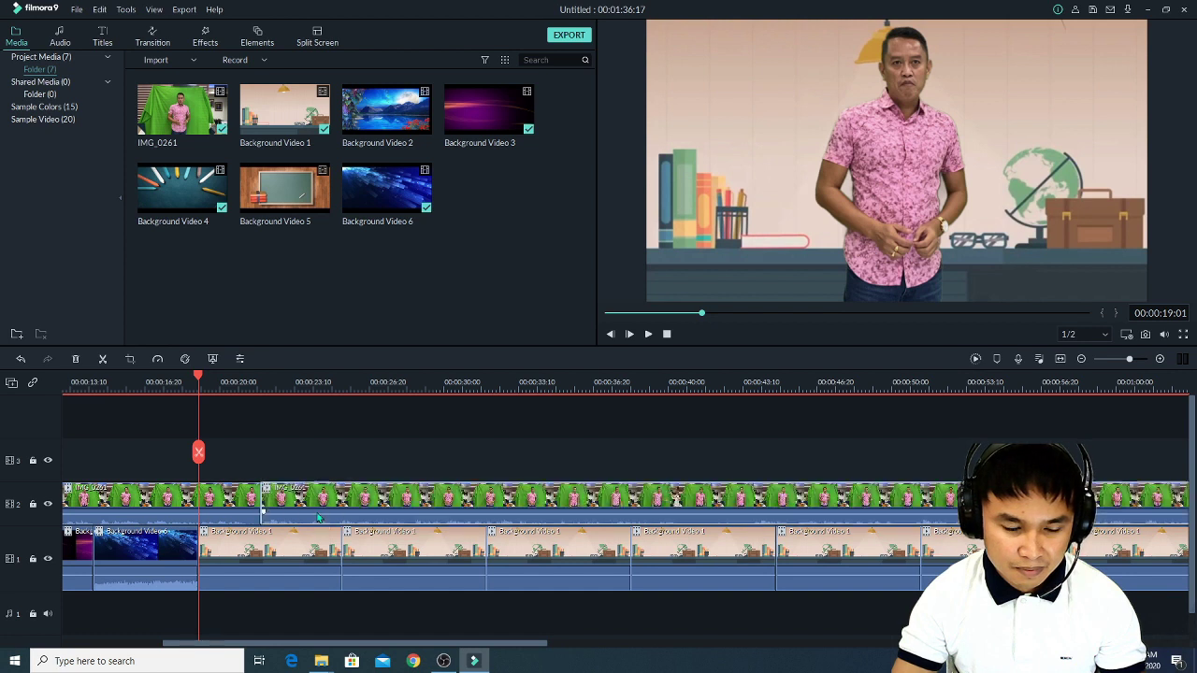
Play the timeline across the change from the first Background Video 1 clip to Background Video 4.
{"action": "left_click_drag", "start_coordinate": [421, 645], "coordinate": [239, 646]}
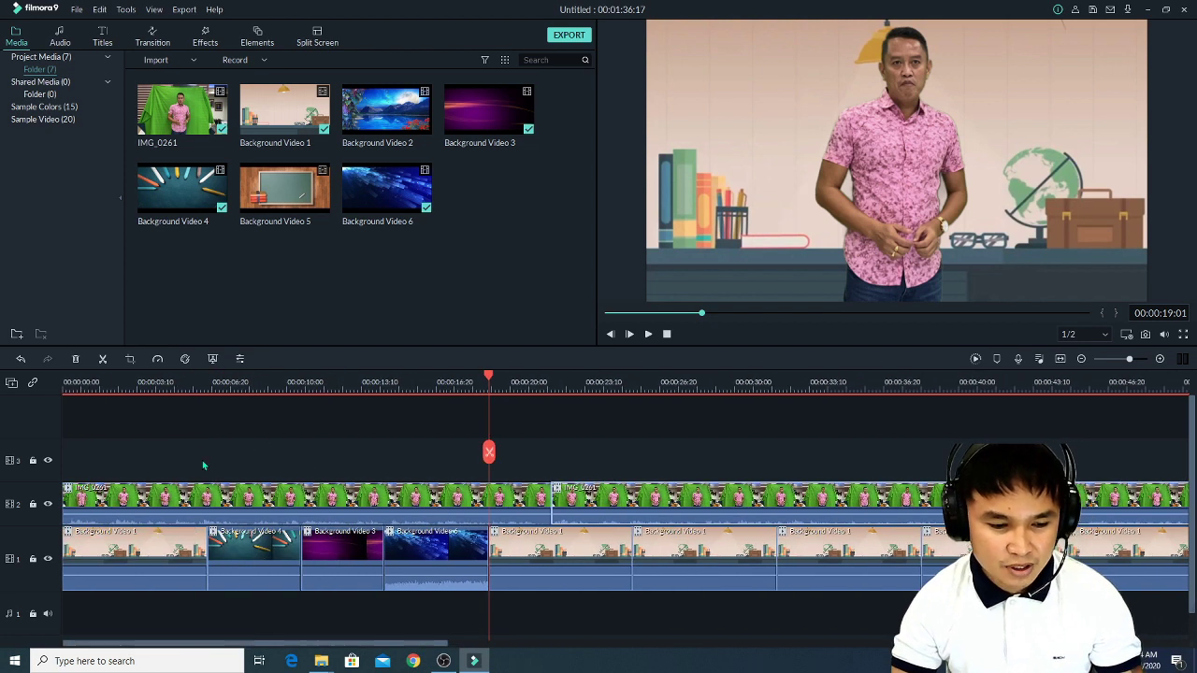
{"action": "left_click", "coordinate": [194, 387]}
{"action": "key", "text": "space"}
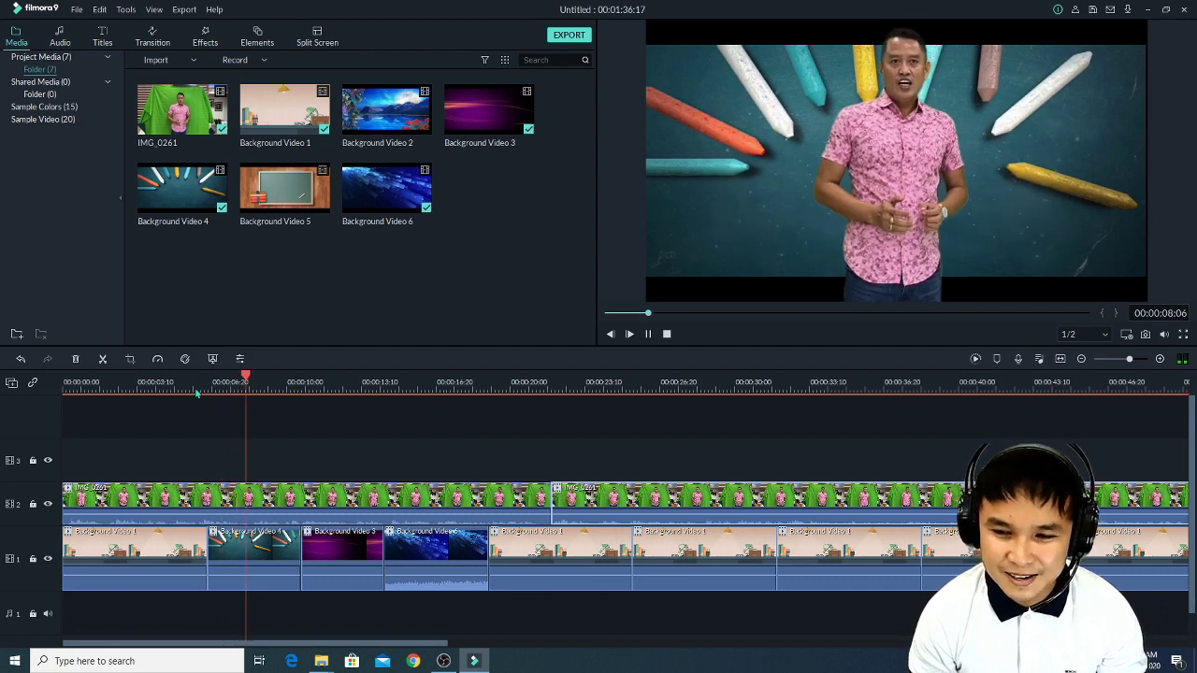
{"action": "key", "text": "space"}
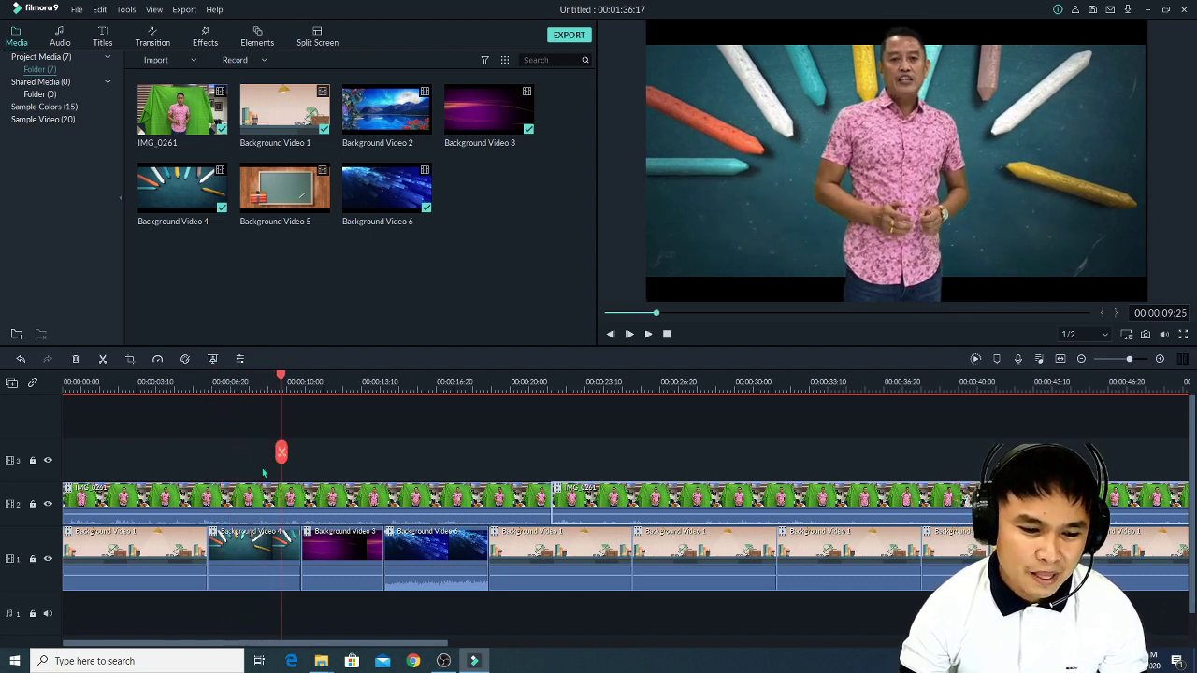
{"action": "left_click", "coordinate": [258, 538]}
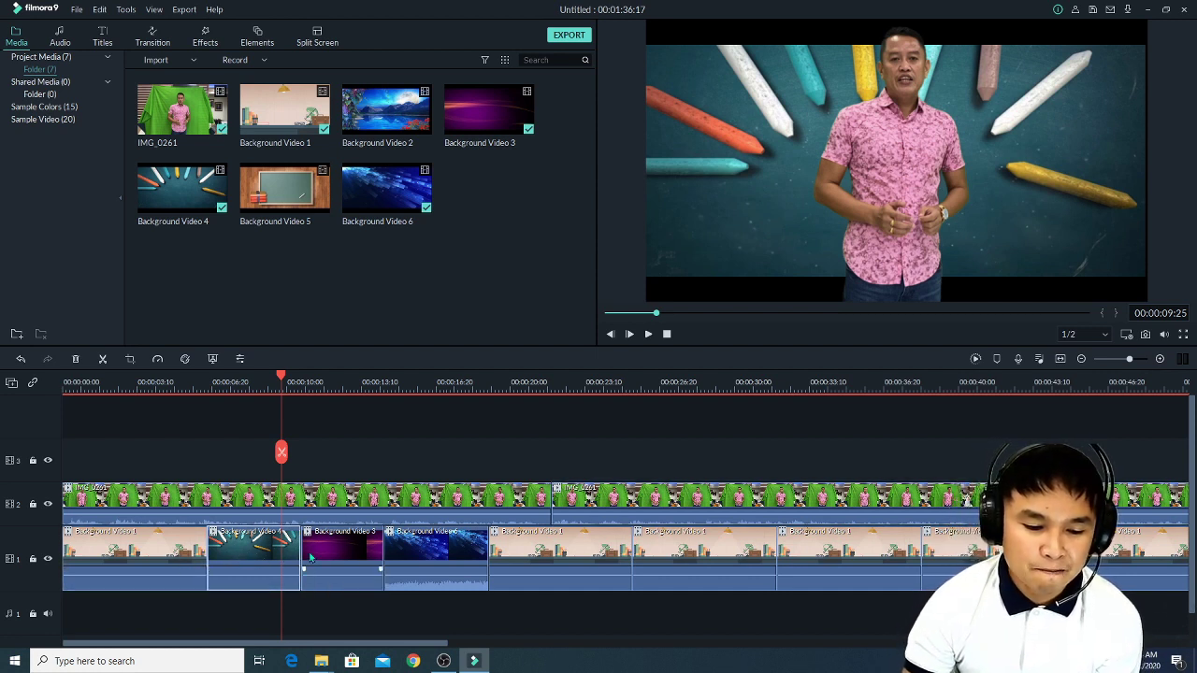
Play the opening second of the timeline over the first Background Video 1 clip.
{"action": "left_click", "coordinate": [200, 553]}
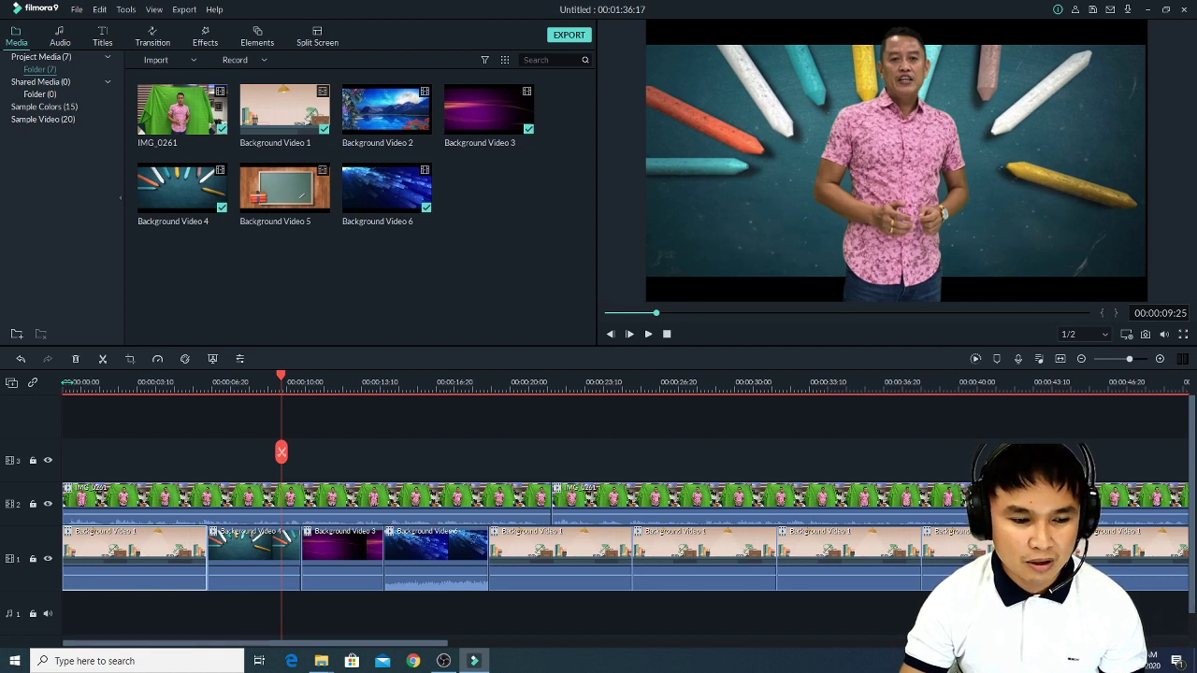
{"action": "left_click", "coordinate": [63, 383]}
{"action": "key", "text": "space"}
{"action": "key", "text": "space"}
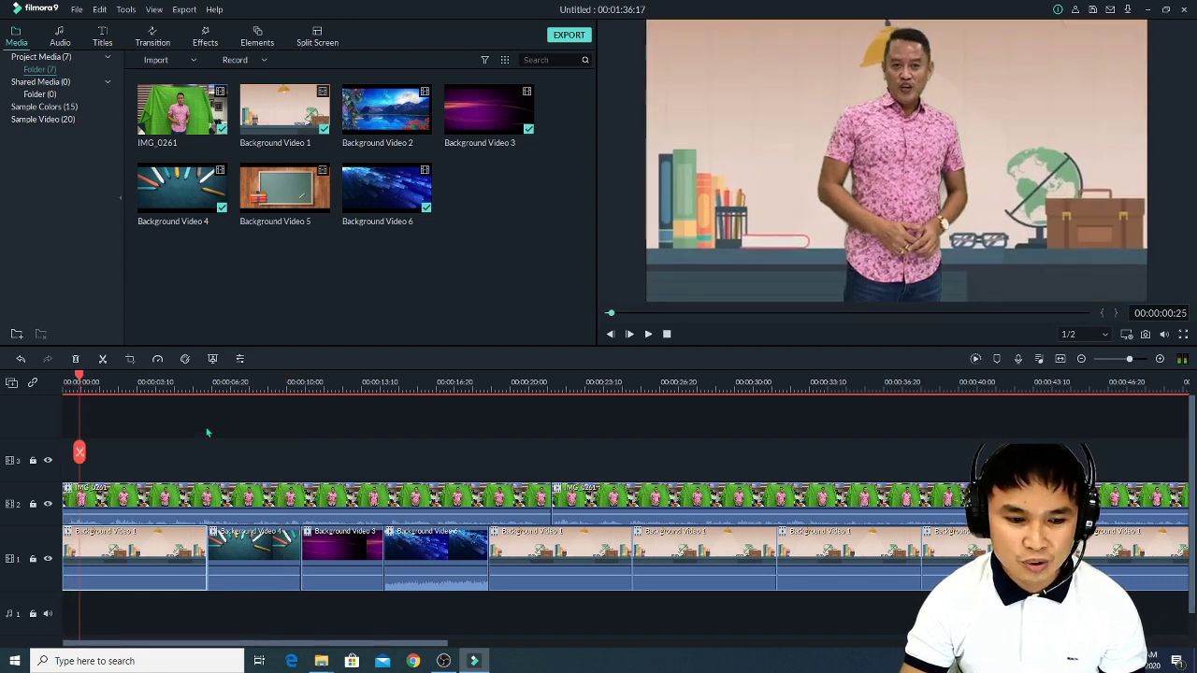
{"action": "left_click", "coordinate": [144, 491]}
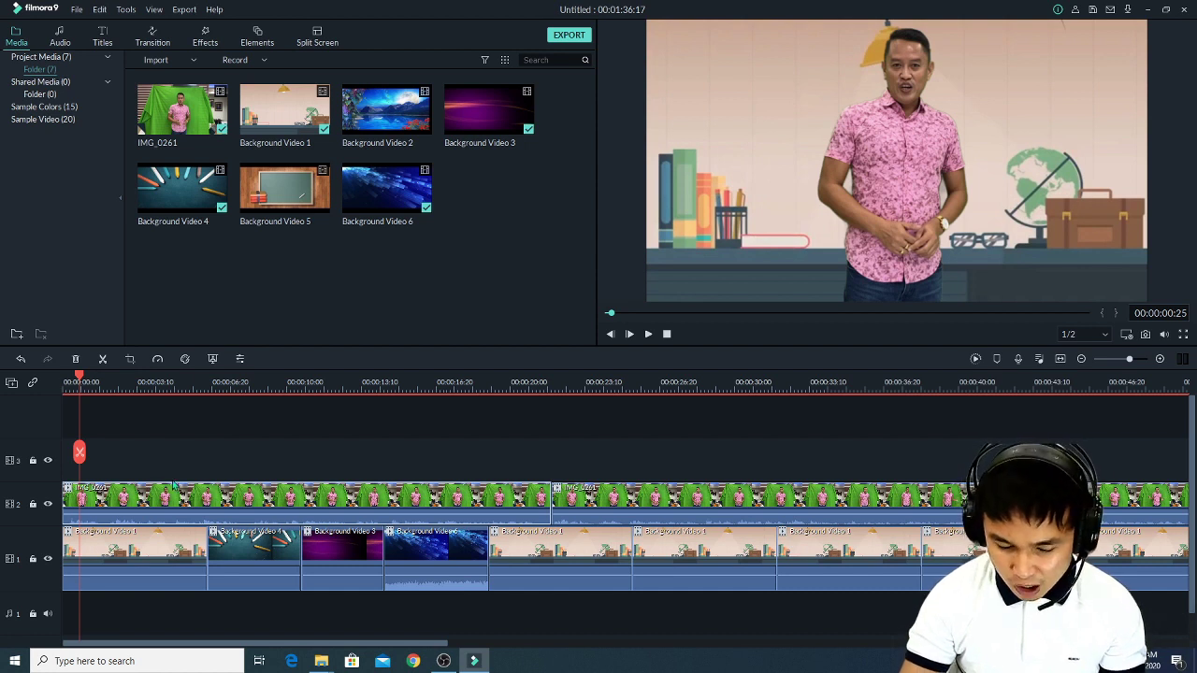
{"action": "left_click", "coordinate": [133, 551]}
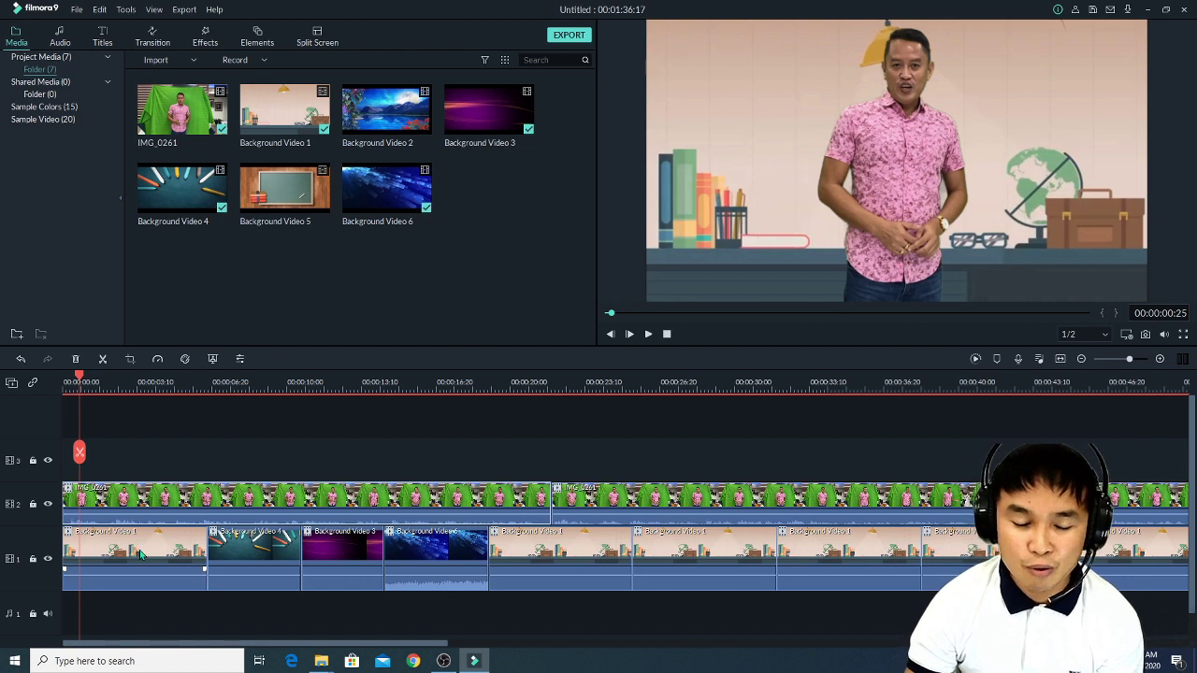
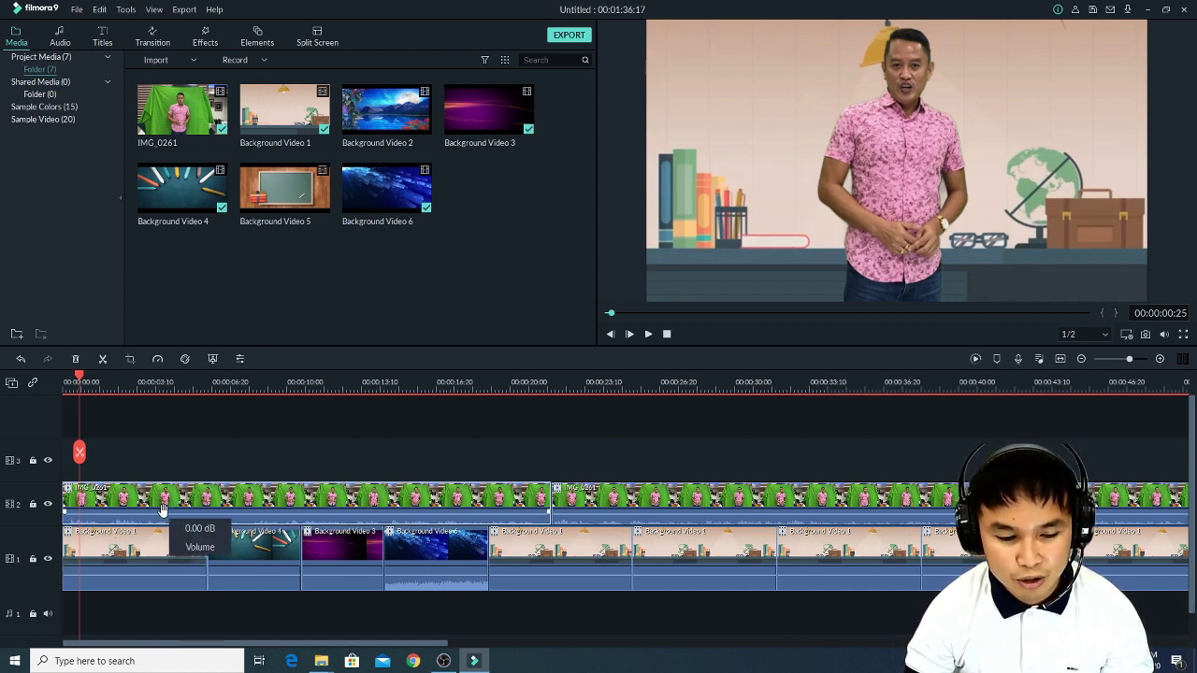
{"action": "left_click_drag", "start_coordinate": [182, 510], "coordinate": [181, 480]}
Play up to 00:00:04:00 to find the cut point and shorten the first Background Video 1 clip to end at about that time.
{"action": "left_click", "coordinate": [143, 557]}
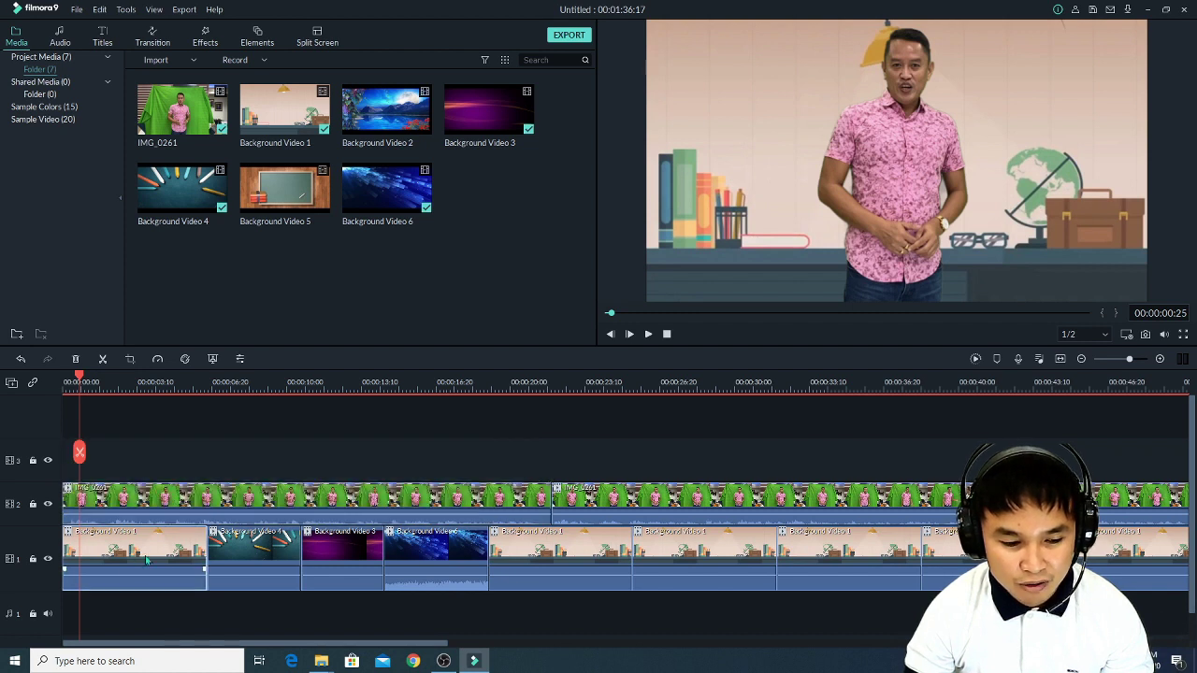
{"action": "key", "text": "space"}
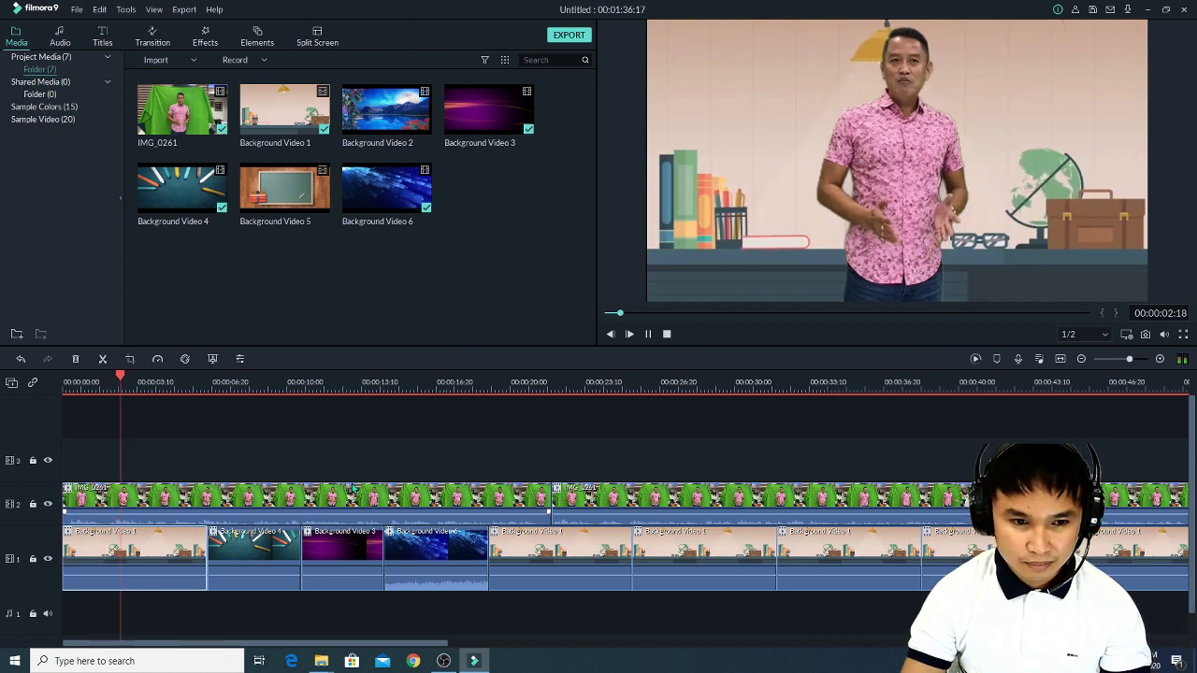
{"action": "key", "text": "space"}
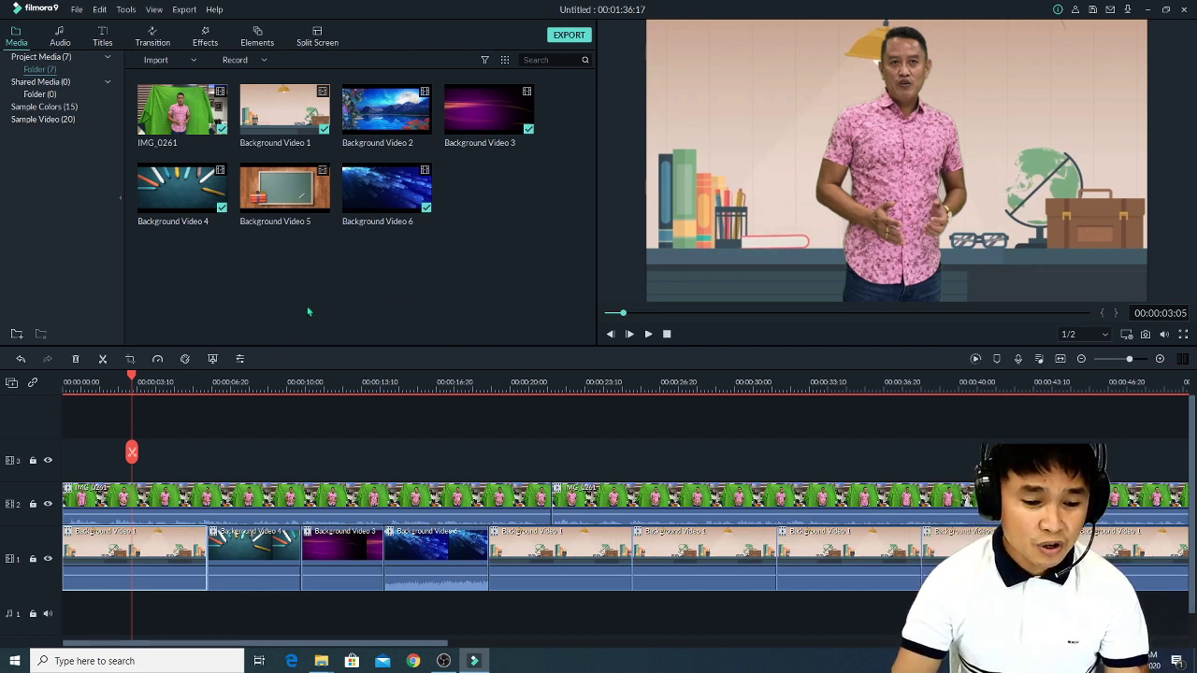
{"action": "key", "text": "space"}
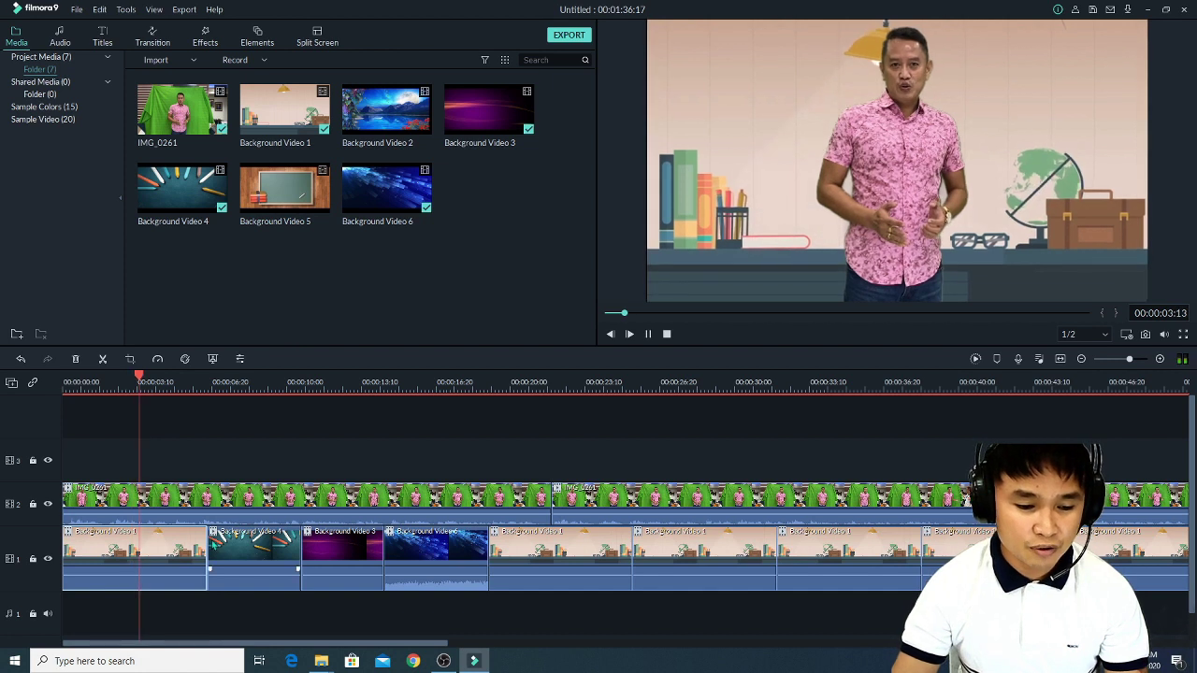
{"action": "key", "text": "space"}
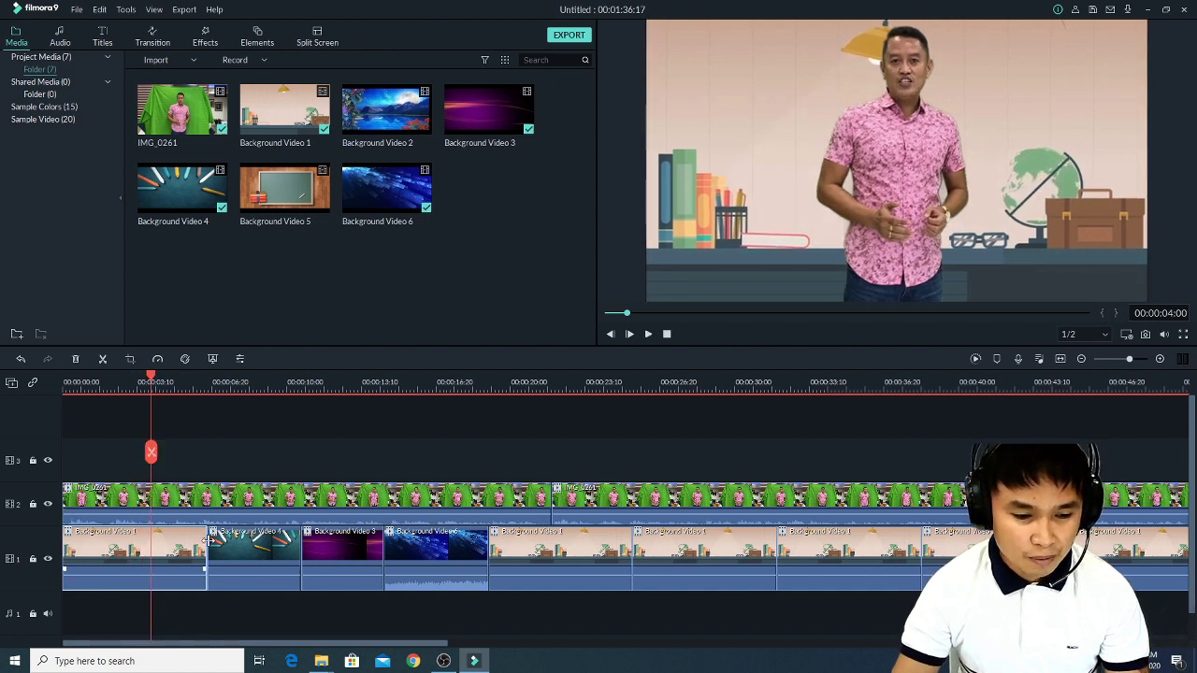
{"action": "left_click_drag", "start_coordinate": [211, 540], "coordinate": [147, 540]}
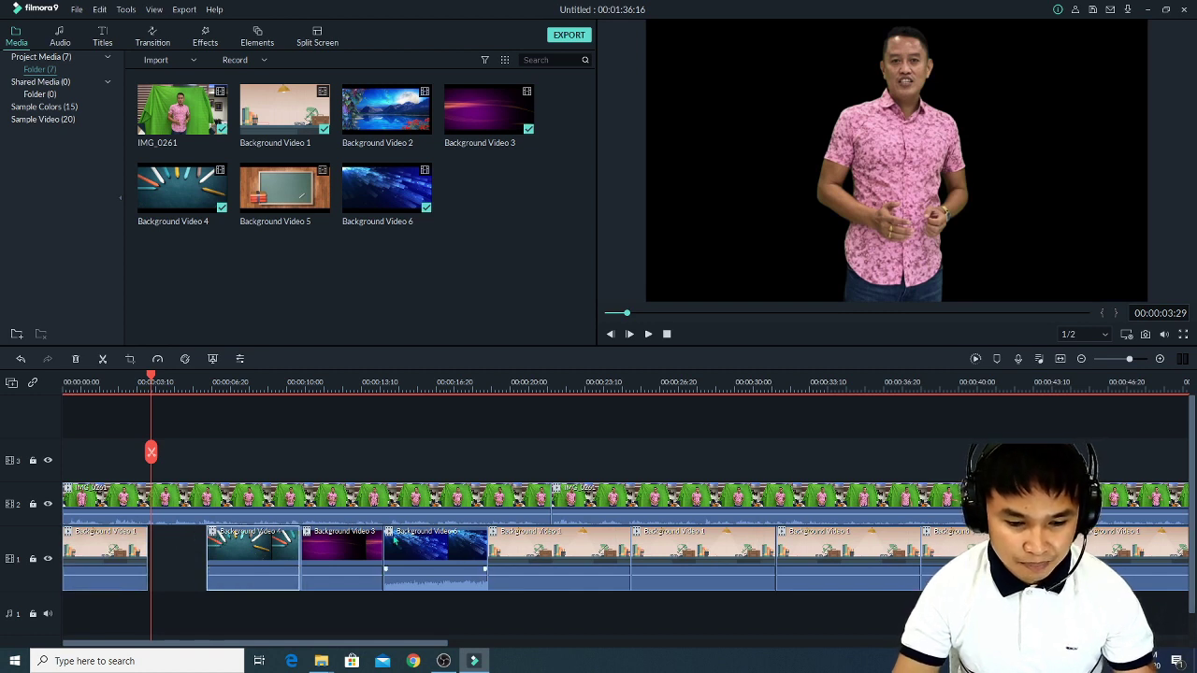
Move Background Video 4 and all following track 1 clips earlier, in two groups, to close the gaps between the background clips.
{"action": "left_click", "coordinate": [1131, 540], "text": "shift"}
{"action": "left_click_drag", "start_coordinate": [282, 575], "coordinate": [225, 574]}
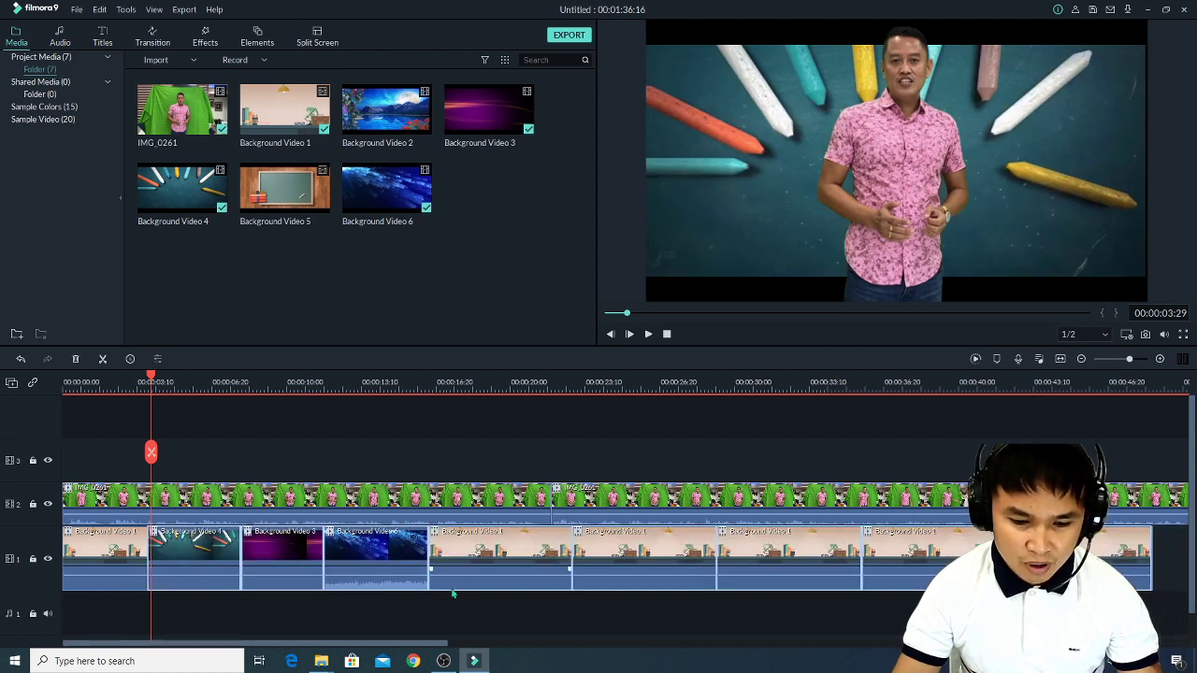
{"action": "left_click_drag", "start_coordinate": [386, 645], "coordinate": [597, 646]}
{"action": "left_click", "coordinate": [606, 547]}
{"action": "left_click_drag", "start_coordinate": [554, 644], "coordinate": [793, 638]}
{"action": "left_click", "coordinate": [828, 566]}
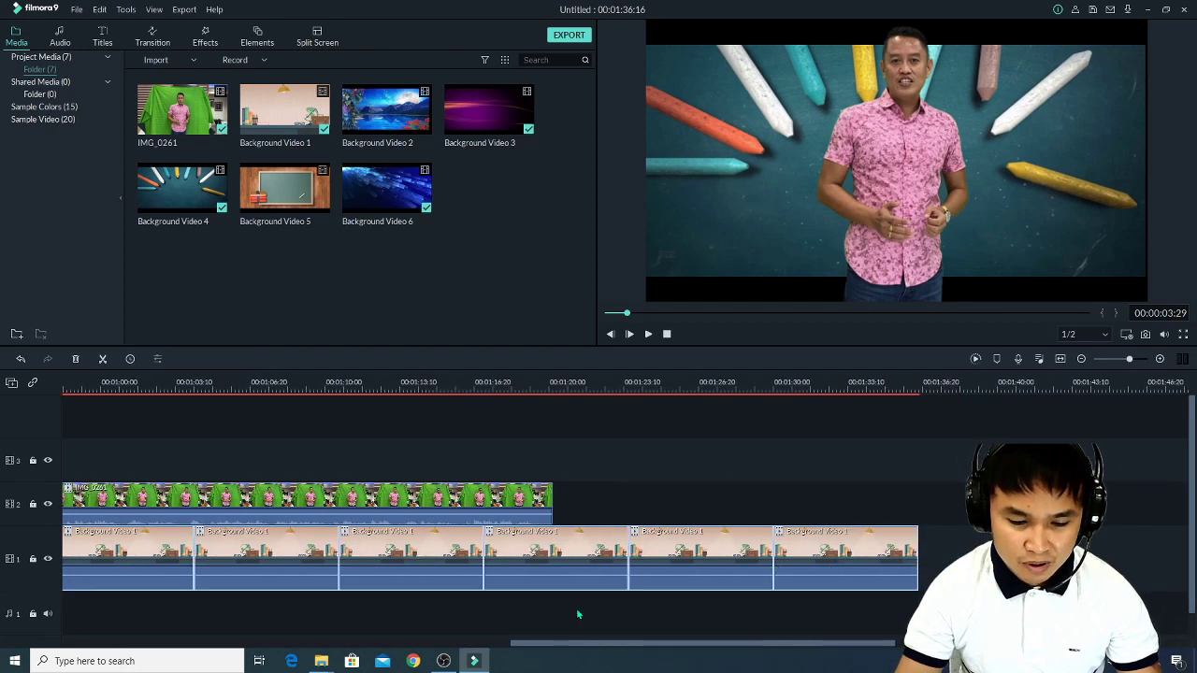
{"action": "left_click_drag", "start_coordinate": [575, 645], "coordinate": [416, 645]}
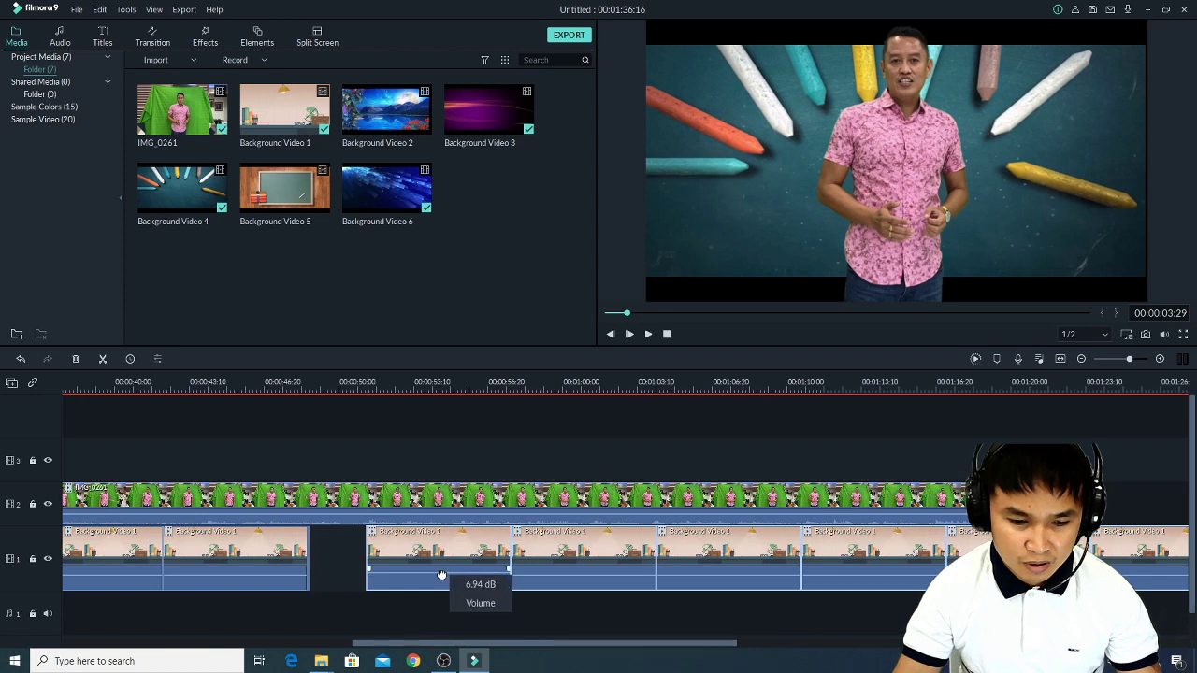
{"action": "left_click_drag", "start_coordinate": [423, 557], "coordinate": [363, 557]}
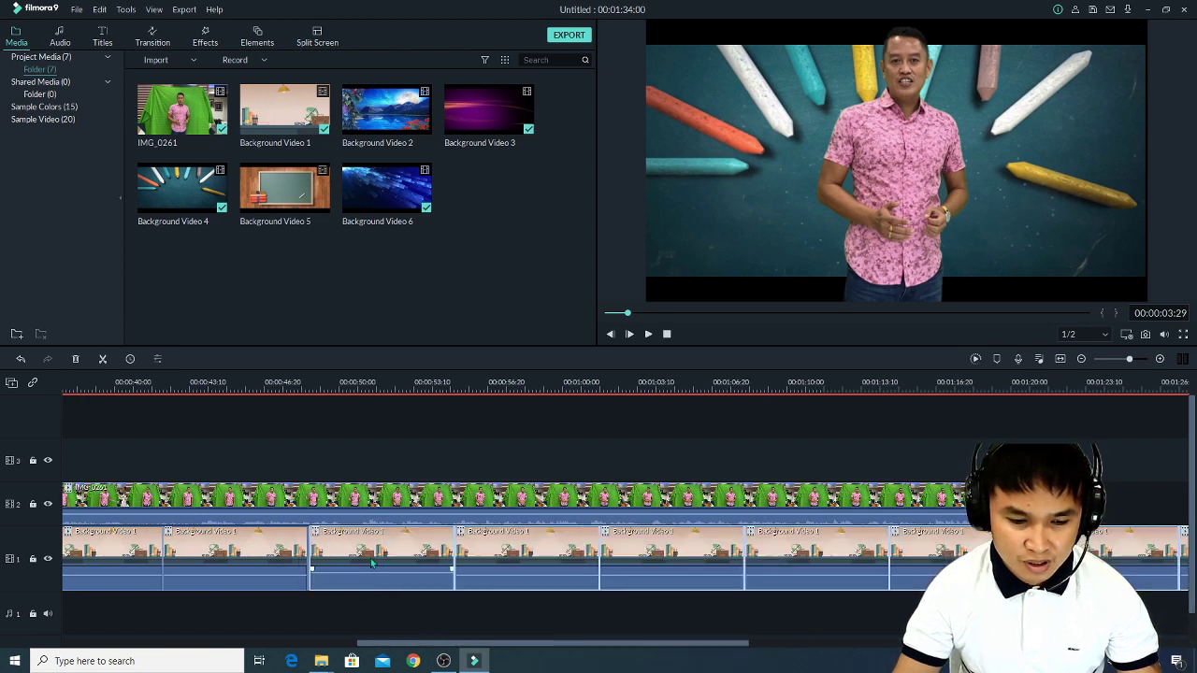
{"action": "scroll", "coordinate": [383, 643], "scroll_direction": "down", "scroll_amount": 1}
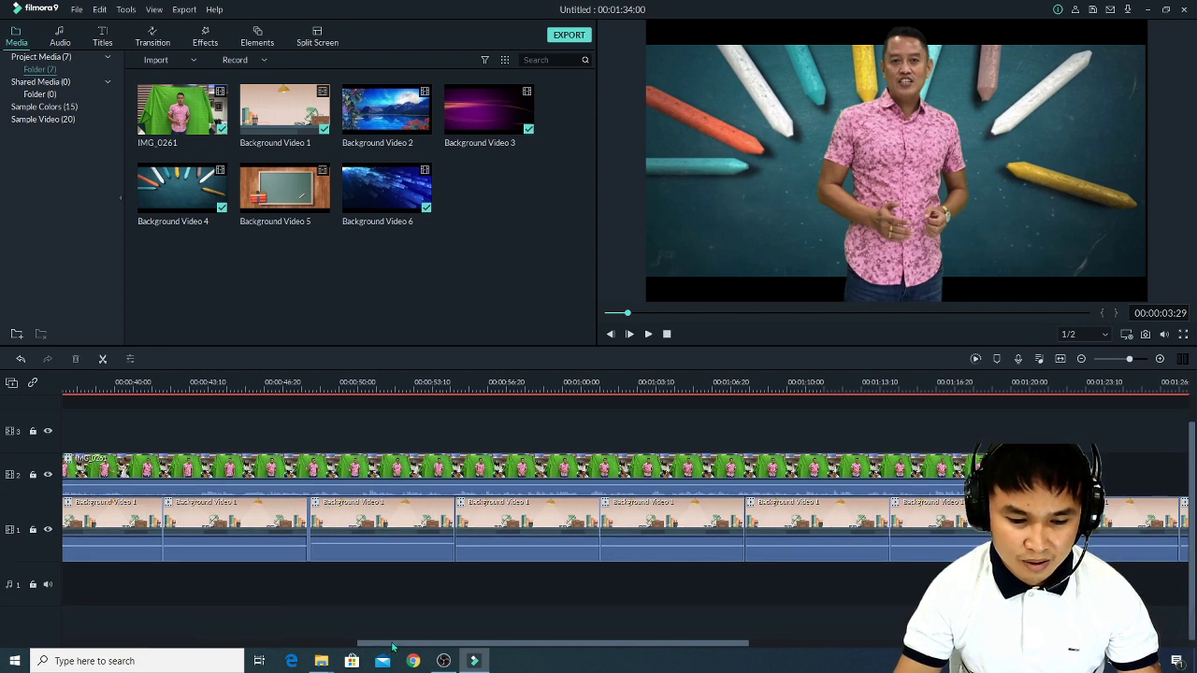
Play the new cut from Background Video 1 to Background Video 4, and place the playhead at 00:00:03:08.
{"action": "left_click_drag", "start_coordinate": [393, 647], "coordinate": [98, 646]}
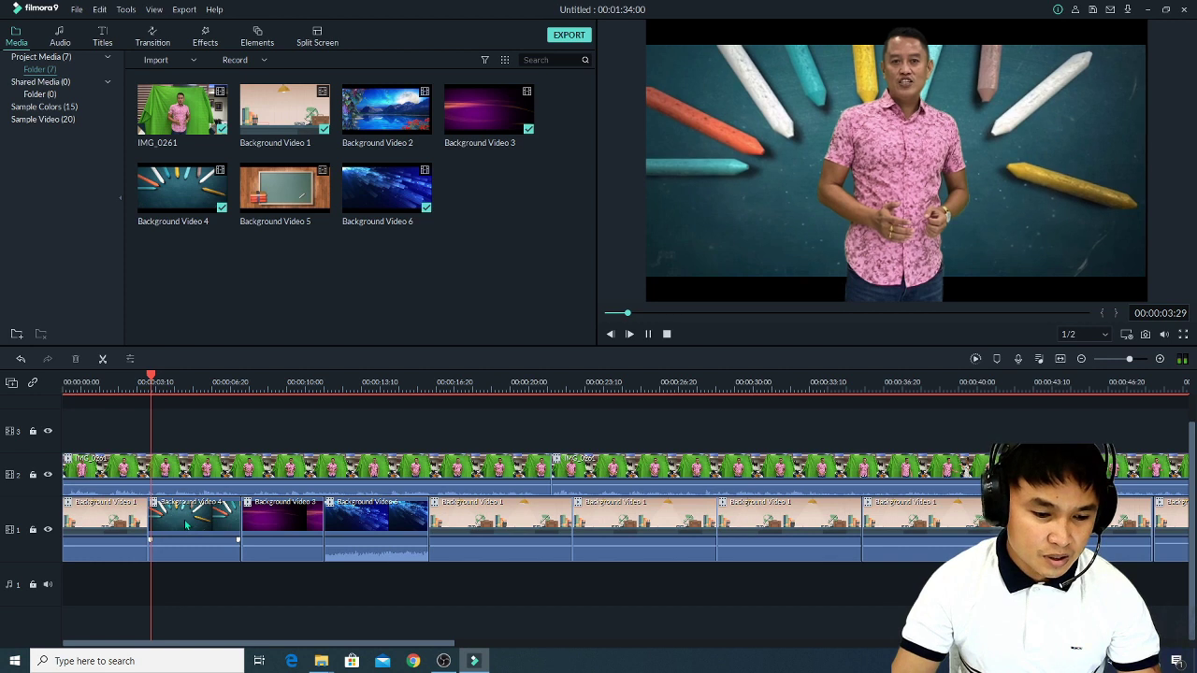
{"action": "left_click", "coordinate": [132, 523]}
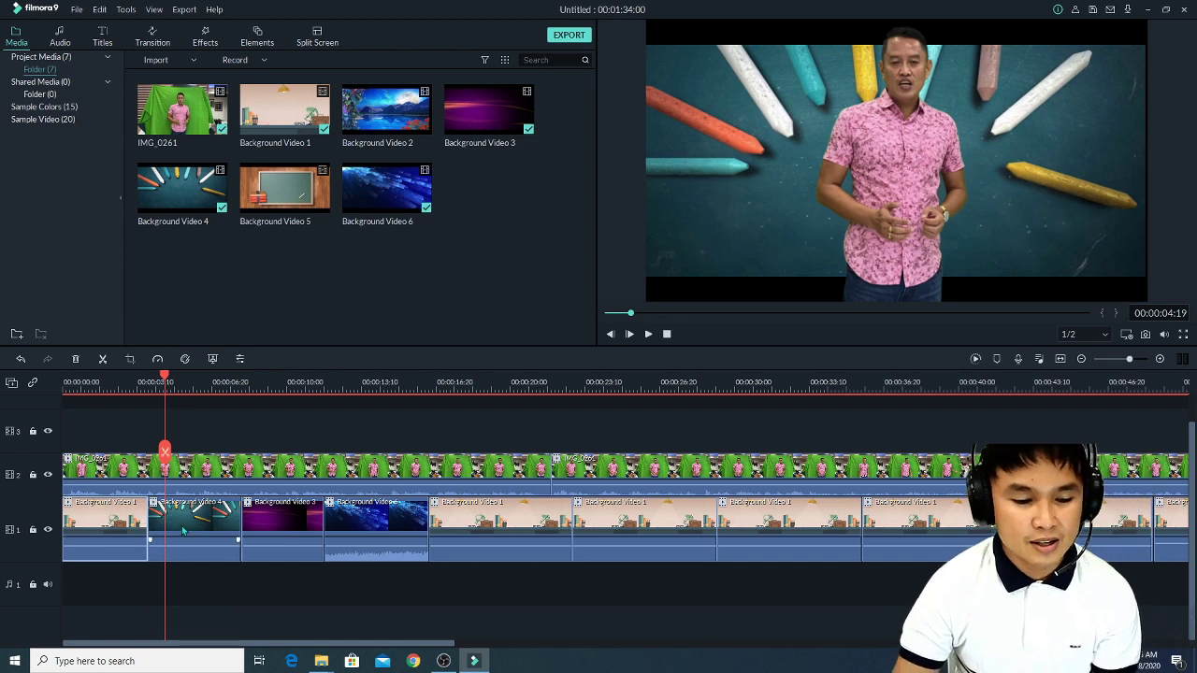
{"action": "left_click", "coordinate": [135, 385]}
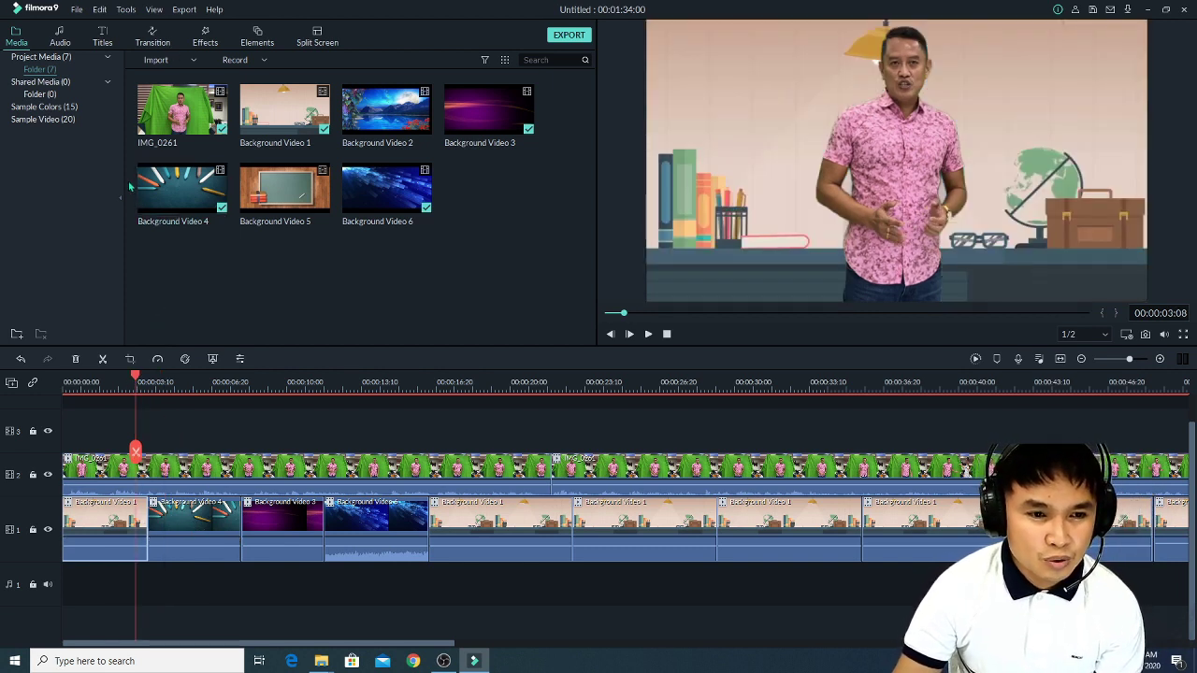
Add the Swirl transition between the first Background Video 1 clip and Background Video 4, and preview it from 00:00:02:13.
{"action": "left_click", "coordinate": [159, 39]}
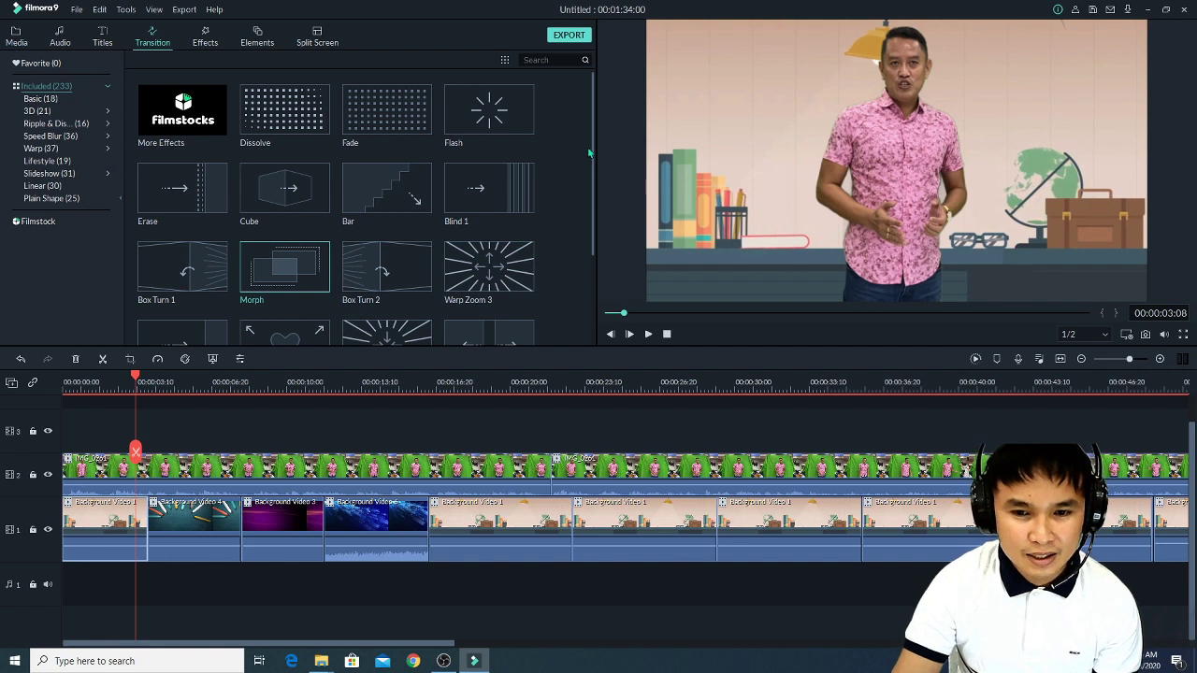
{"action": "mouse_move", "coordinate": [593, 148]}
{"action": "left_mouse_down"}
{"action": "mouse_move", "coordinate": [602, 160]}
{"action": "mouse_move", "coordinate": [584, 246]}
{"action": "mouse_move", "coordinate": [582, 194]}
{"action": "mouse_move", "coordinate": [581, 234]}
{"action": "left_mouse_up"}
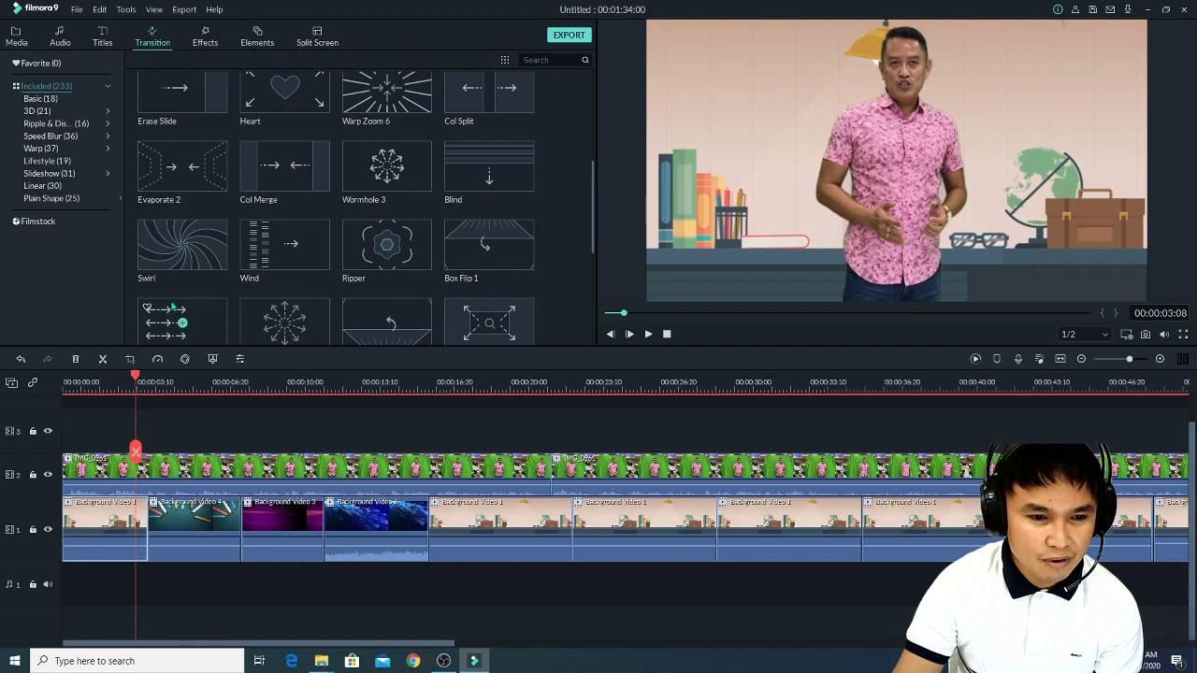
{"action": "left_click_drag", "start_coordinate": [182, 245], "coordinate": [141, 535]}
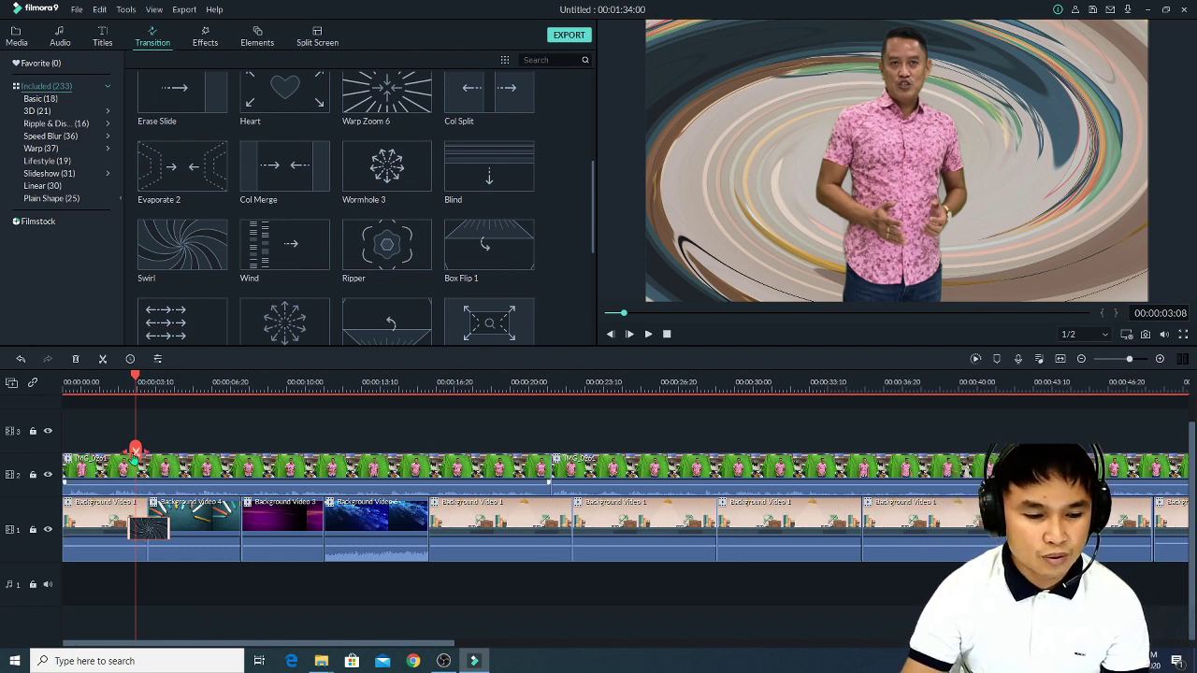
{"action": "left_click", "coordinate": [116, 388]}
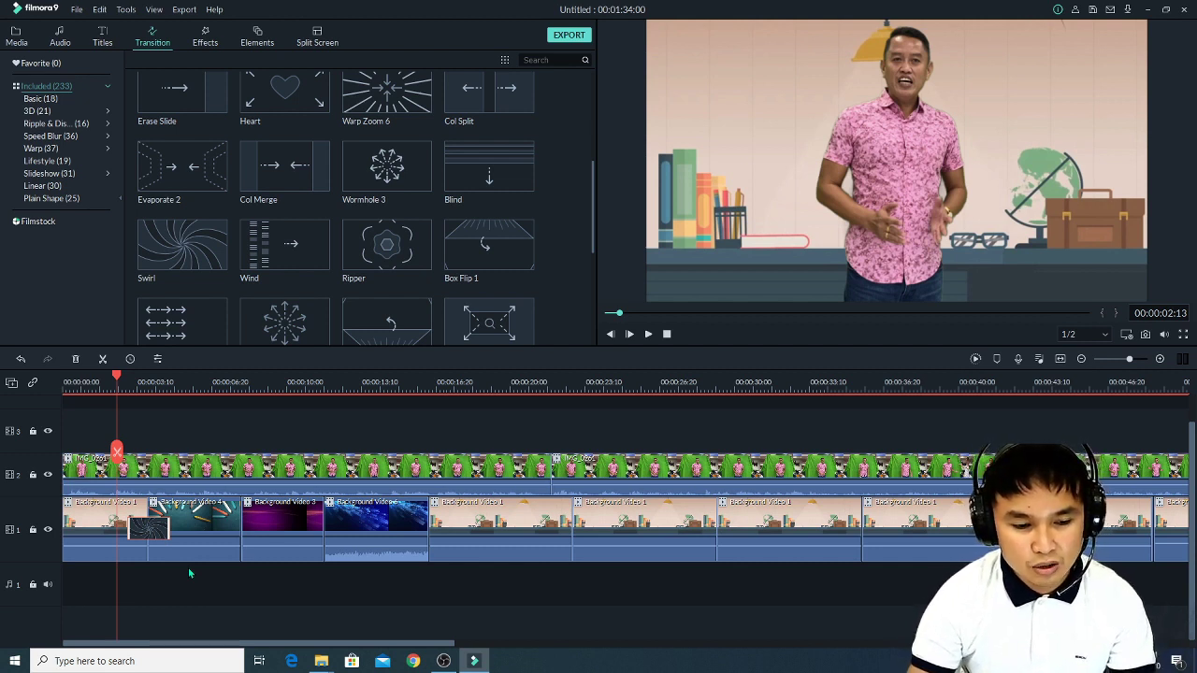
{"action": "key", "text": "space"}
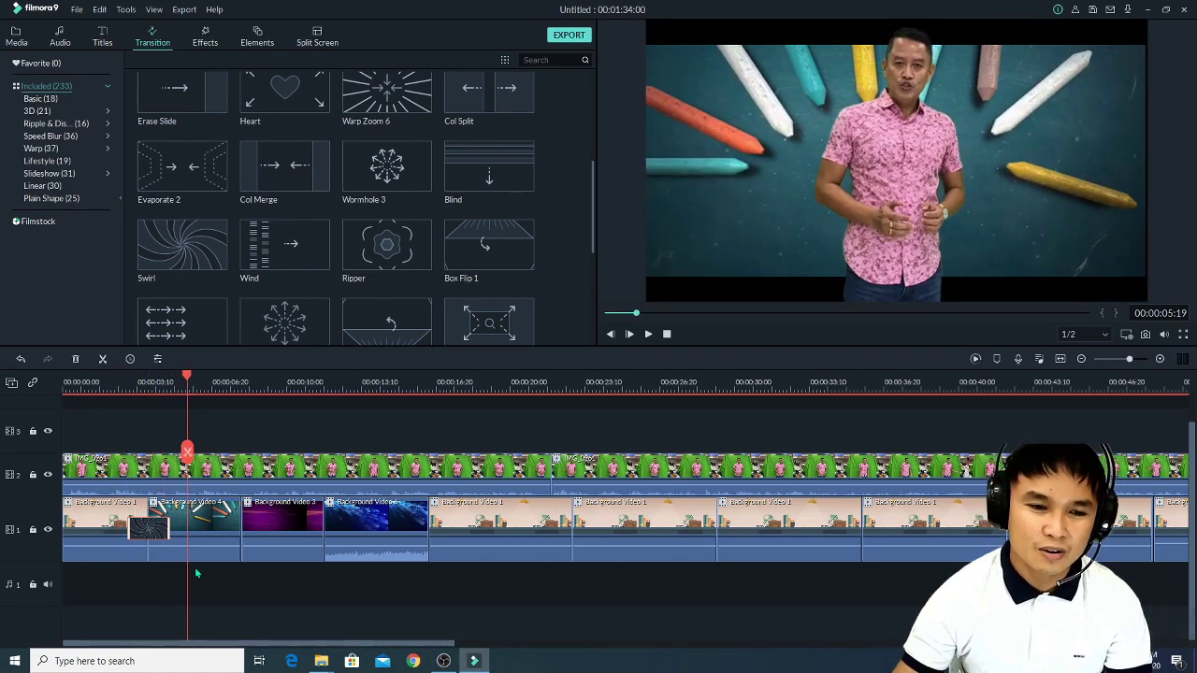
Try to add the Bar transition between Background Video 4 and Background Video 3, and undo the insertion.
{"action": "mouse_move", "coordinate": [592, 211]}
{"action": "left_mouse_down"}
{"action": "mouse_move", "coordinate": [578, 157]}
{"action": "mouse_move", "coordinate": [588, 133]}
{"action": "left_mouse_up"}
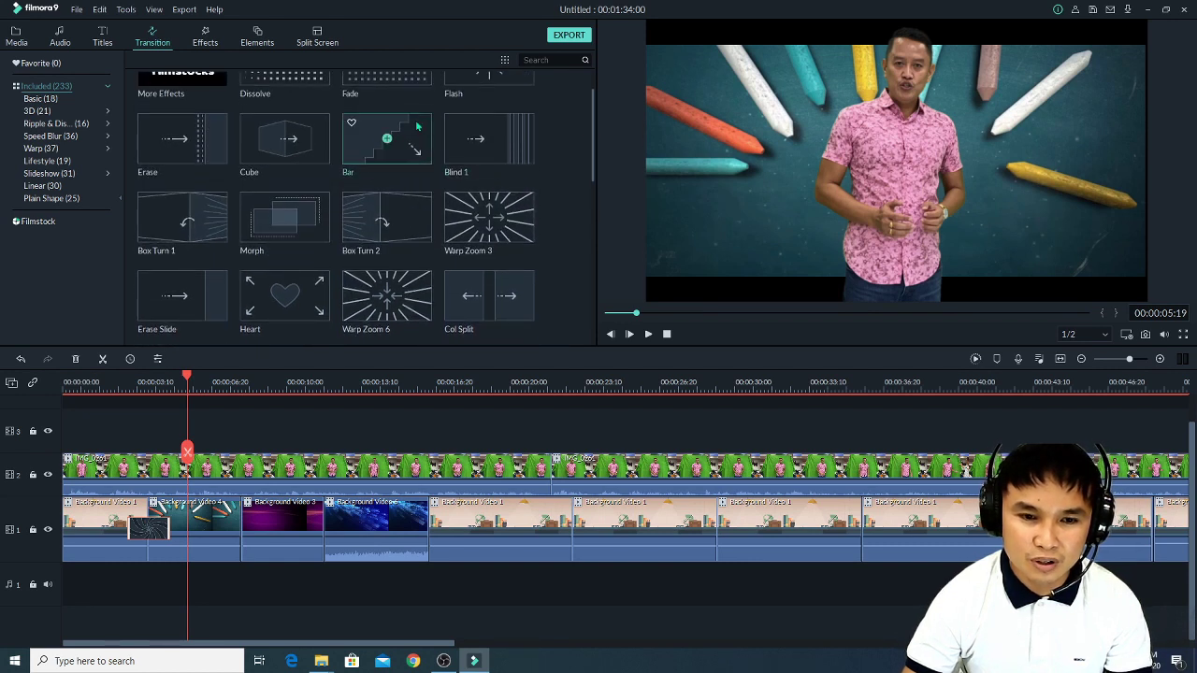
{"action": "left_click", "coordinate": [359, 157]}
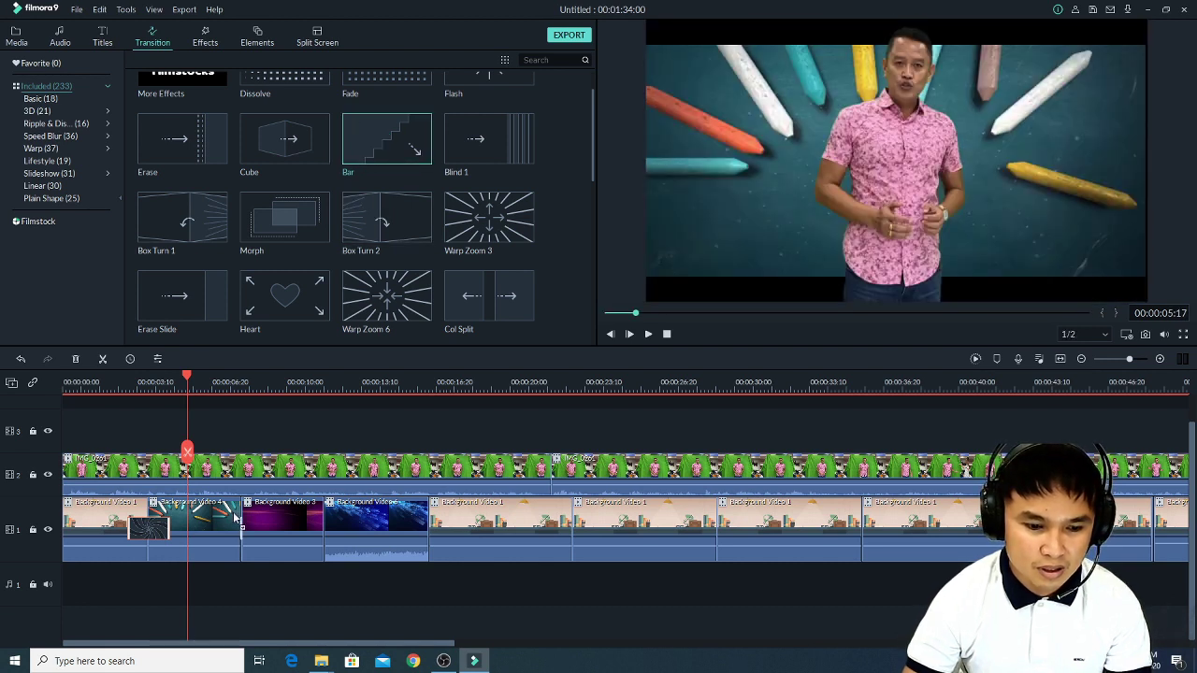
{"action": "mouse_move", "coordinate": [378, 150]}
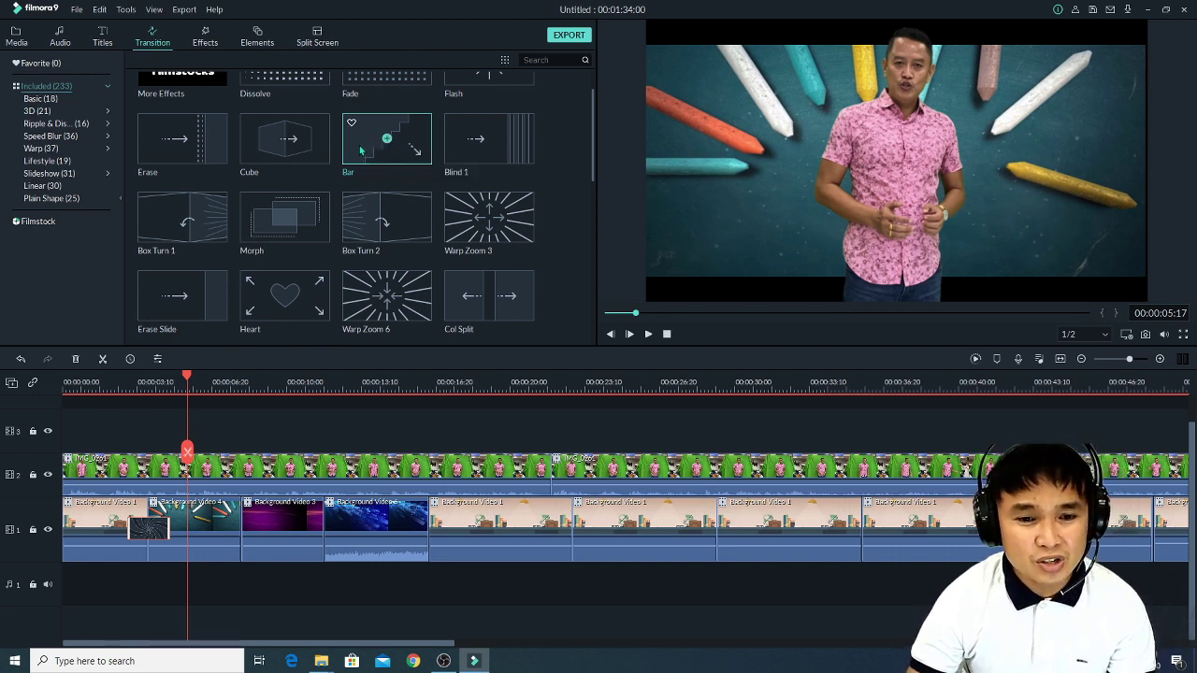
{"action": "left_click", "coordinate": [361, 150]}
{"action": "left_click_drag", "start_coordinate": [365, 147], "coordinate": [259, 531]}
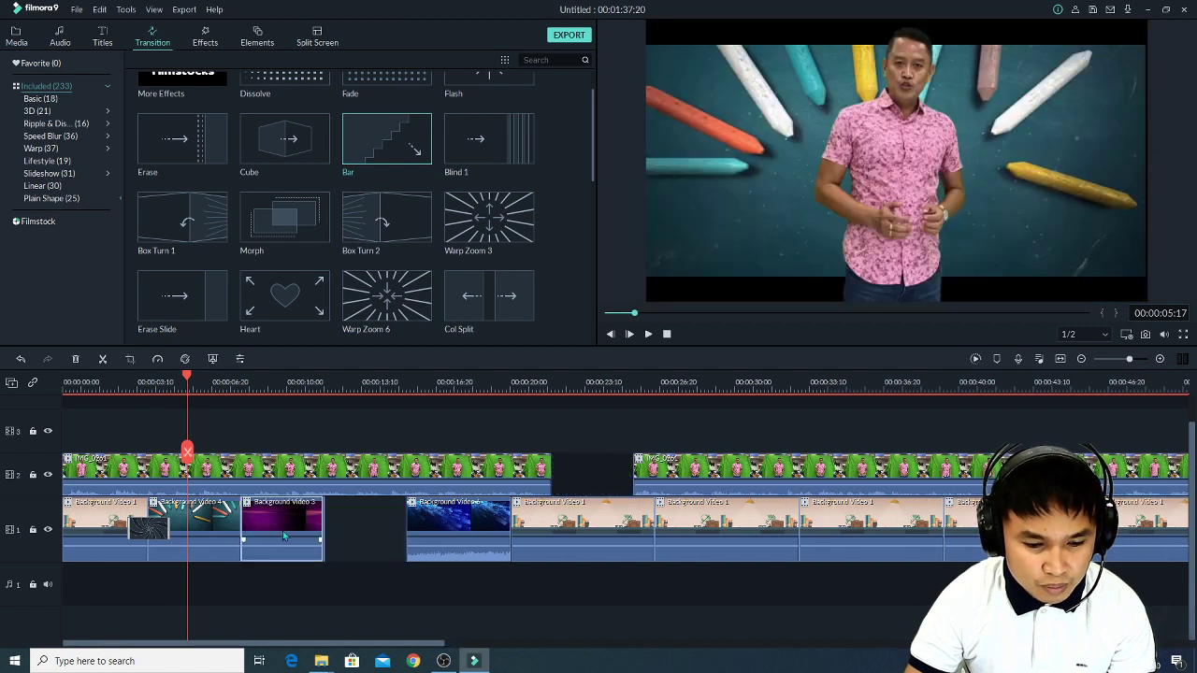
{"action": "key", "text": "ctrl+z"}
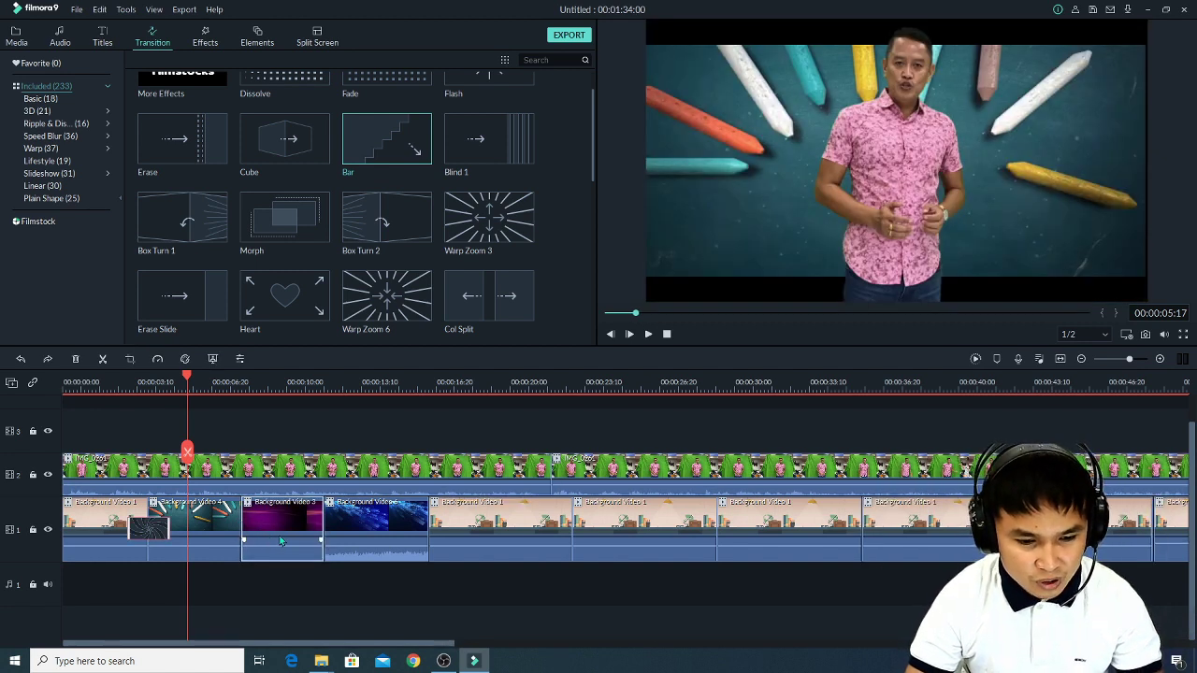
Delete the tiny leftover clip between Background Video 4 and Background Video 3 at 00:00:08:00 on track 1.
{"action": "left_click_drag", "start_coordinate": [256, 523], "coordinate": [260, 522]}
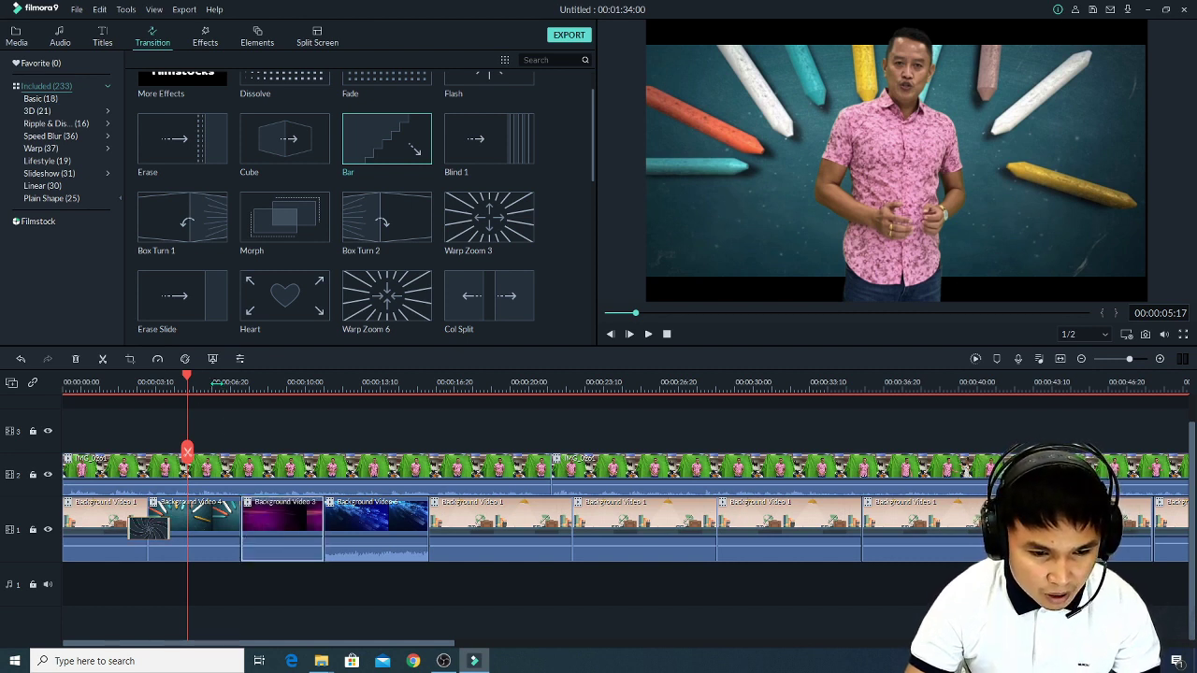
{"action": "scroll", "coordinate": [393, 409], "scroll_direction": "up", "scroll_amount": 5}
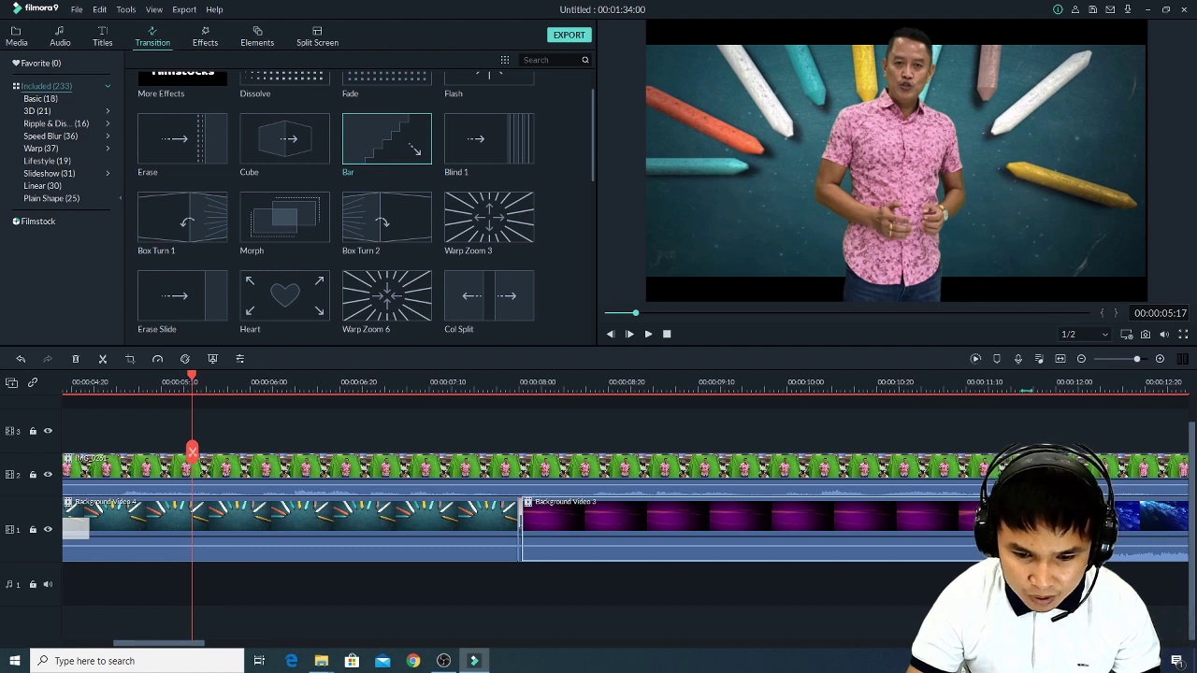
{"action": "left_click", "coordinate": [1147, 359]}
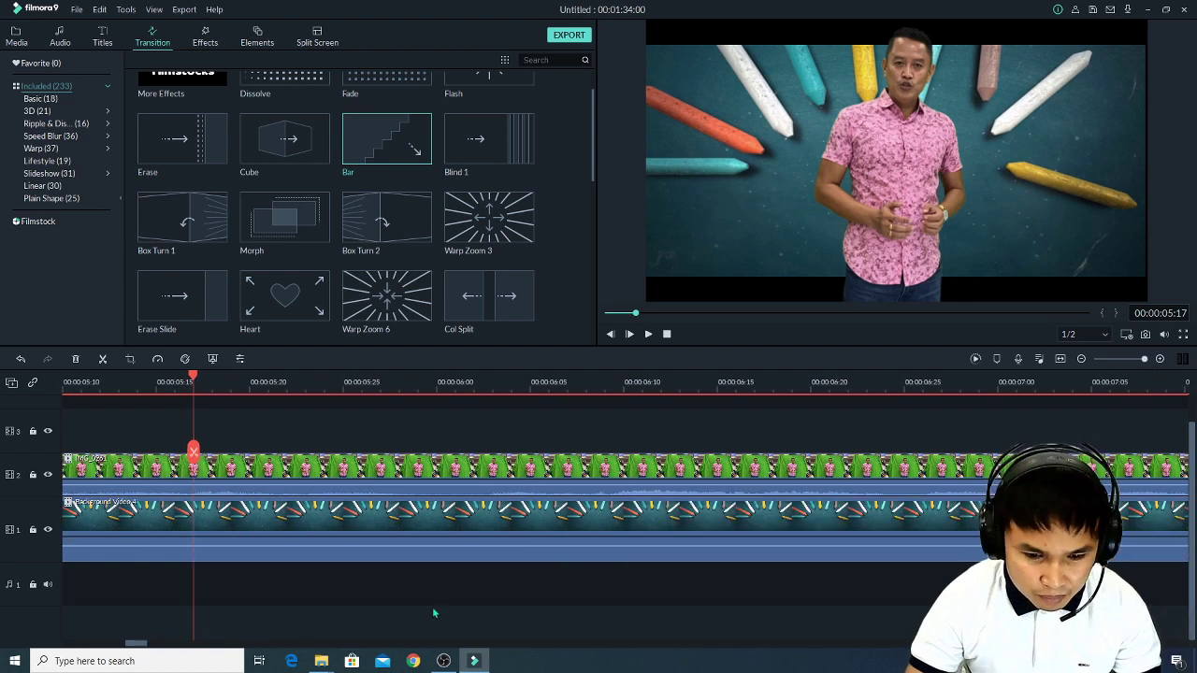
{"action": "left_click_drag", "start_coordinate": [140, 644], "coordinate": [168, 645]}
{"action": "left_click", "coordinate": [350, 537]}
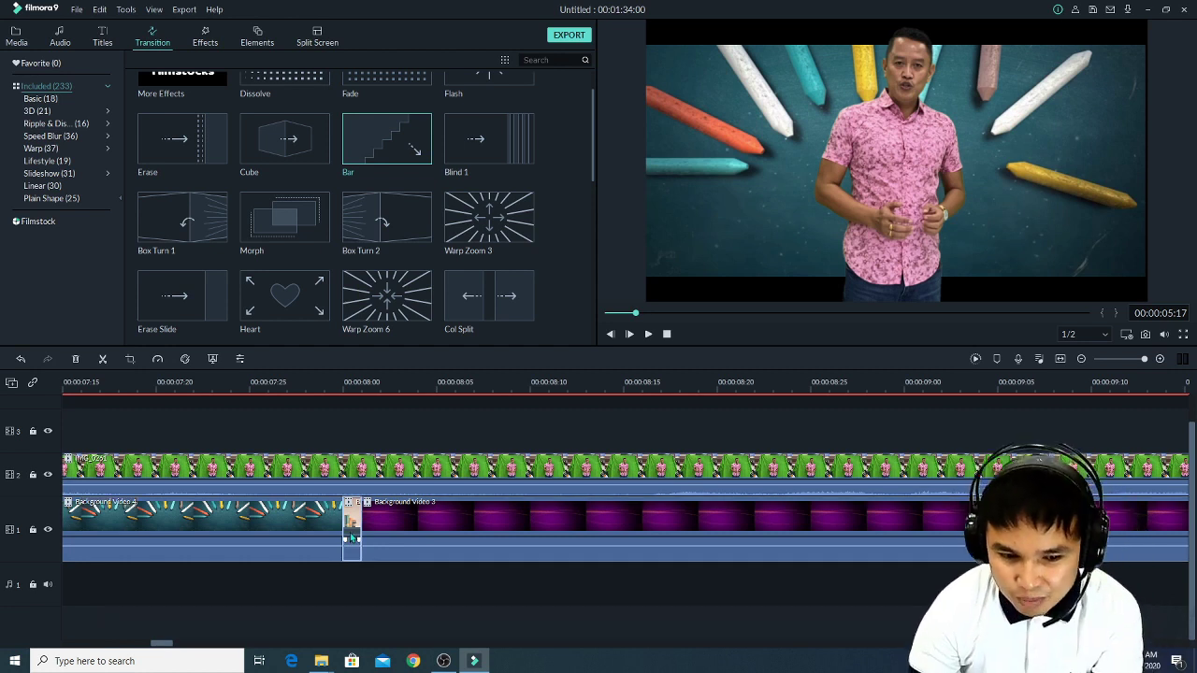
{"action": "key", "text": "Delete"}
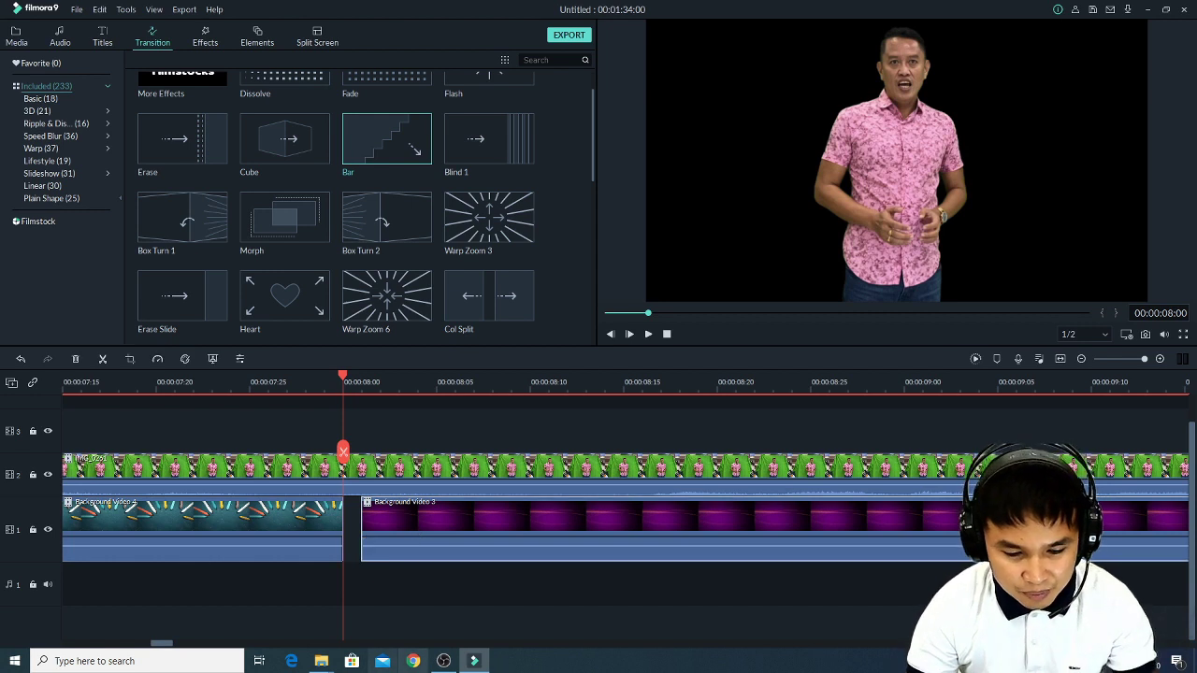
Move Background Video 3 and all following track 1 clips earlier together to close the gap after Background Video 4.
{"action": "left_click_drag", "start_coordinate": [169, 644], "coordinate": [171, 645]}
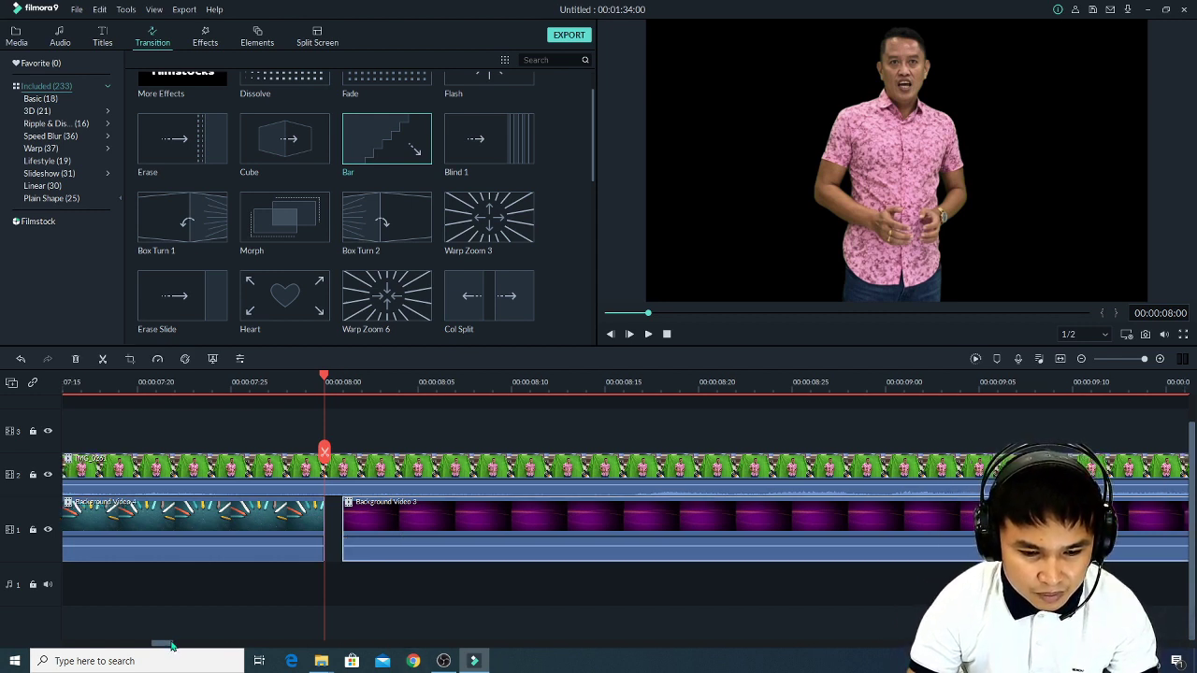
{"action": "scroll", "coordinate": [374, 392], "scroll_direction": "down", "scroll_amount": 3}
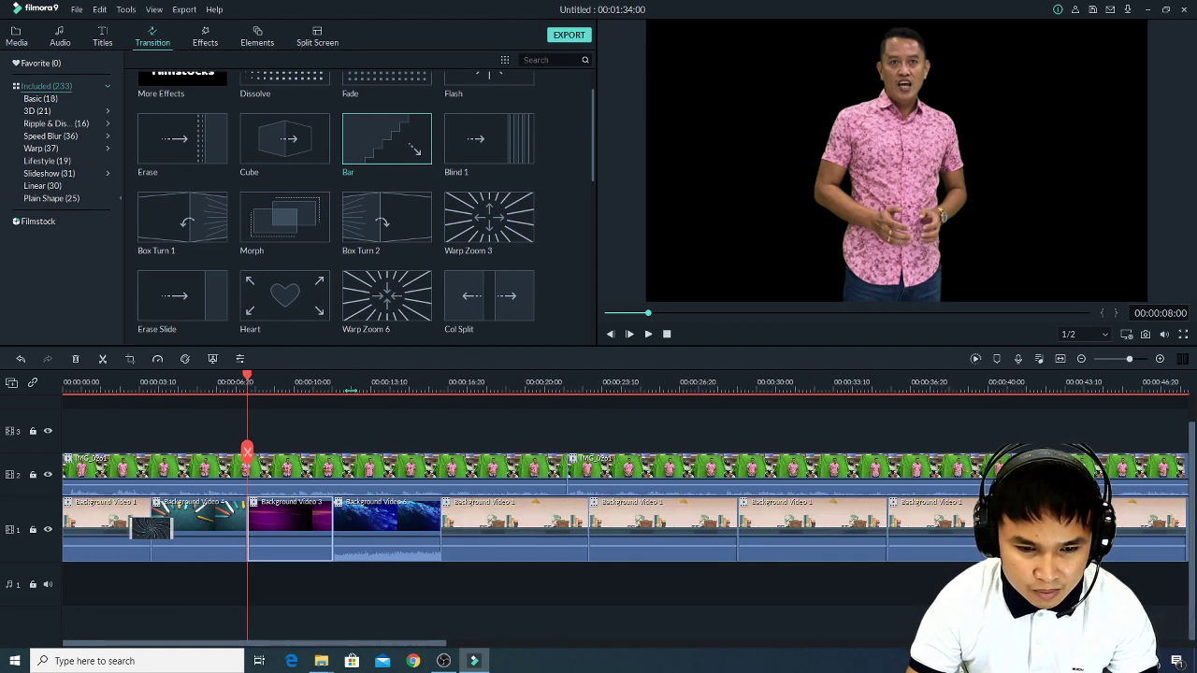
{"action": "scroll", "coordinate": [211, 400], "scroll_direction": "down", "scroll_amount": 2}
{"action": "scroll", "coordinate": [211, 400], "scroll_direction": "down", "scroll_amount": 2}
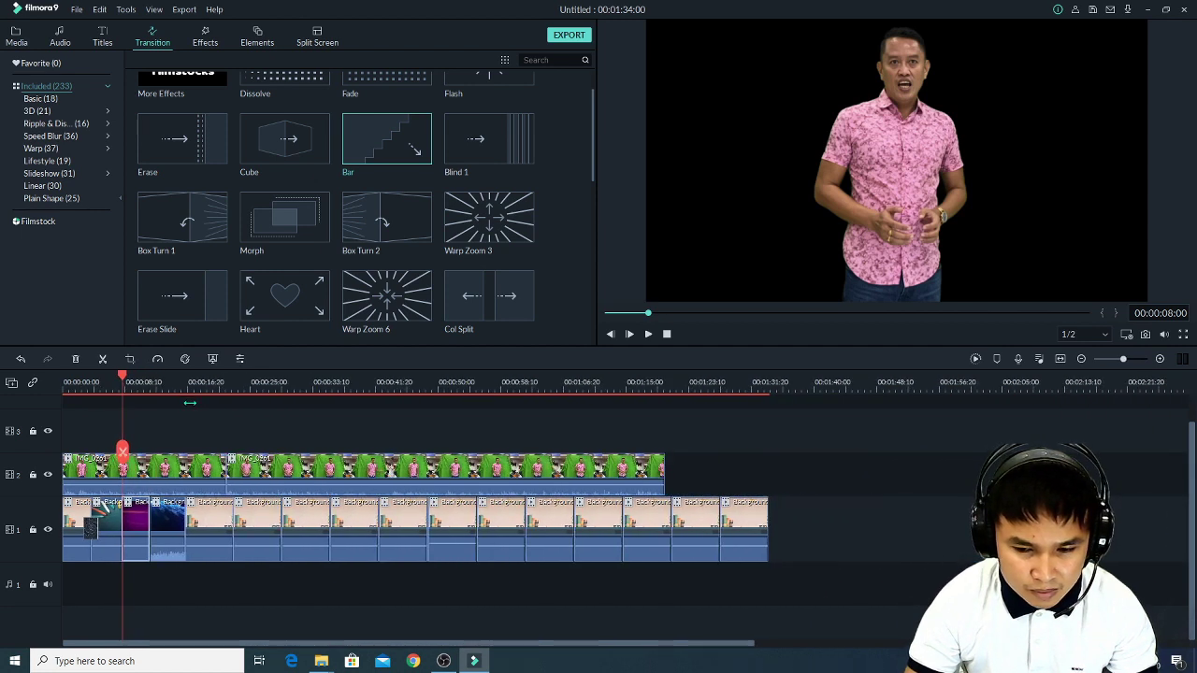
{"action": "left_click", "coordinate": [741, 537], "text": "shift"}
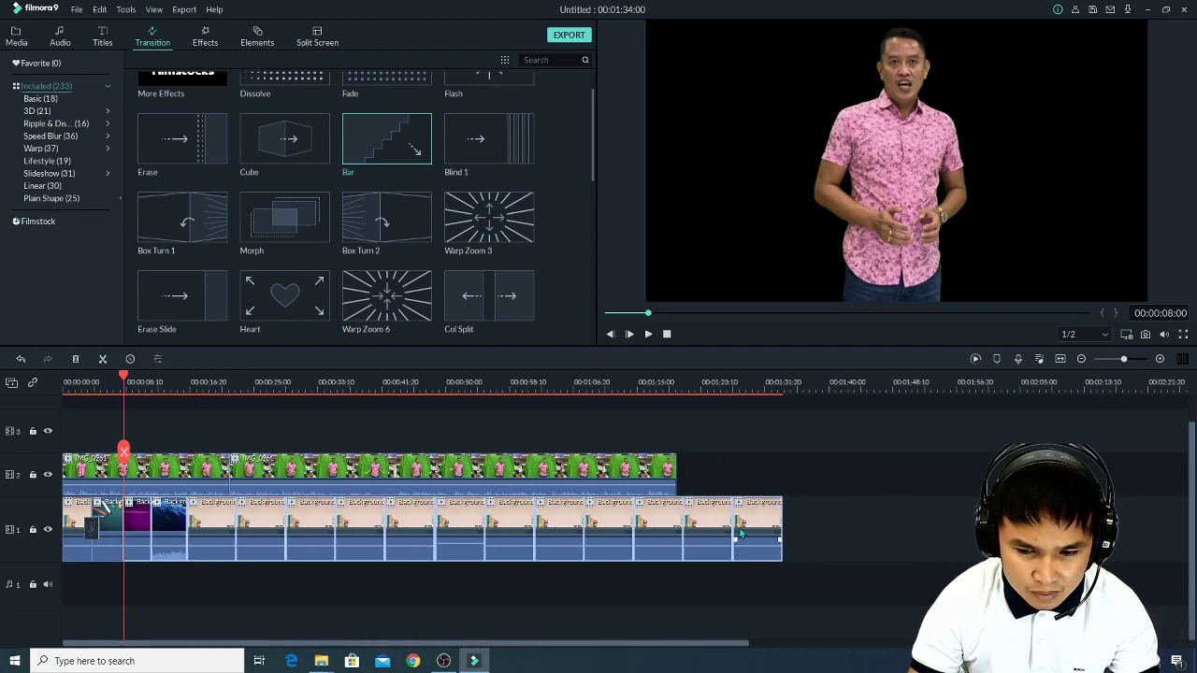
{"action": "scroll", "coordinate": [1117, 379], "scroll_direction": "up", "scroll_amount": 5}
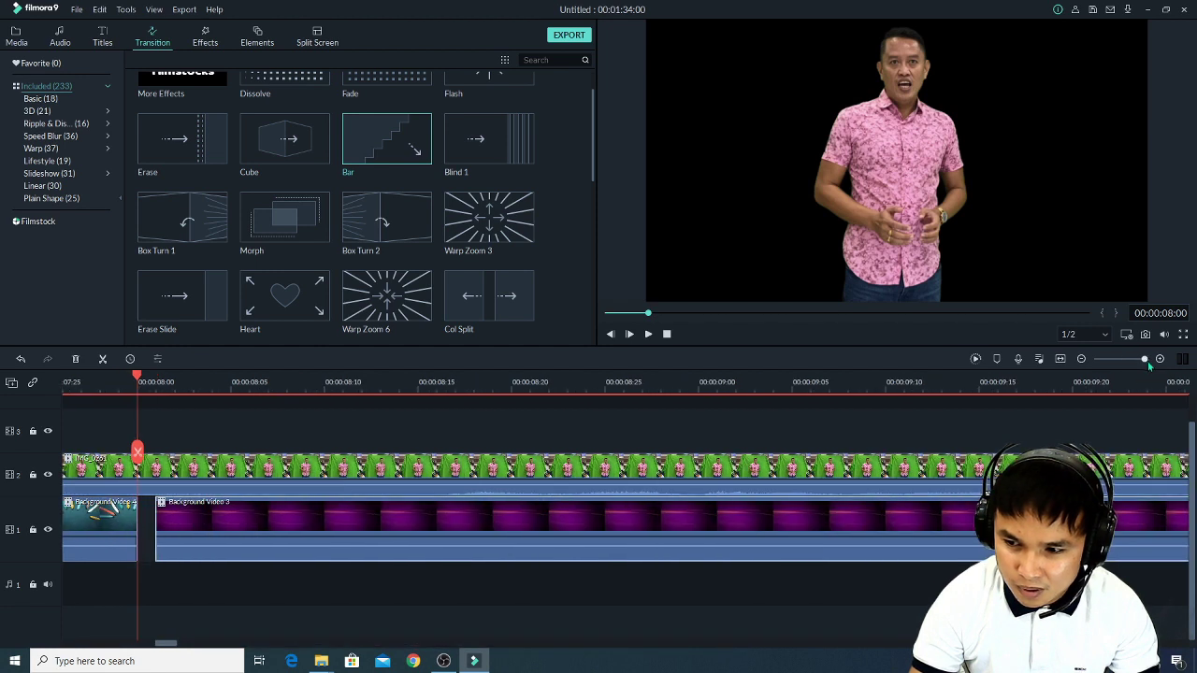
{"action": "left_click_drag", "start_coordinate": [215, 529], "coordinate": [184, 524]}
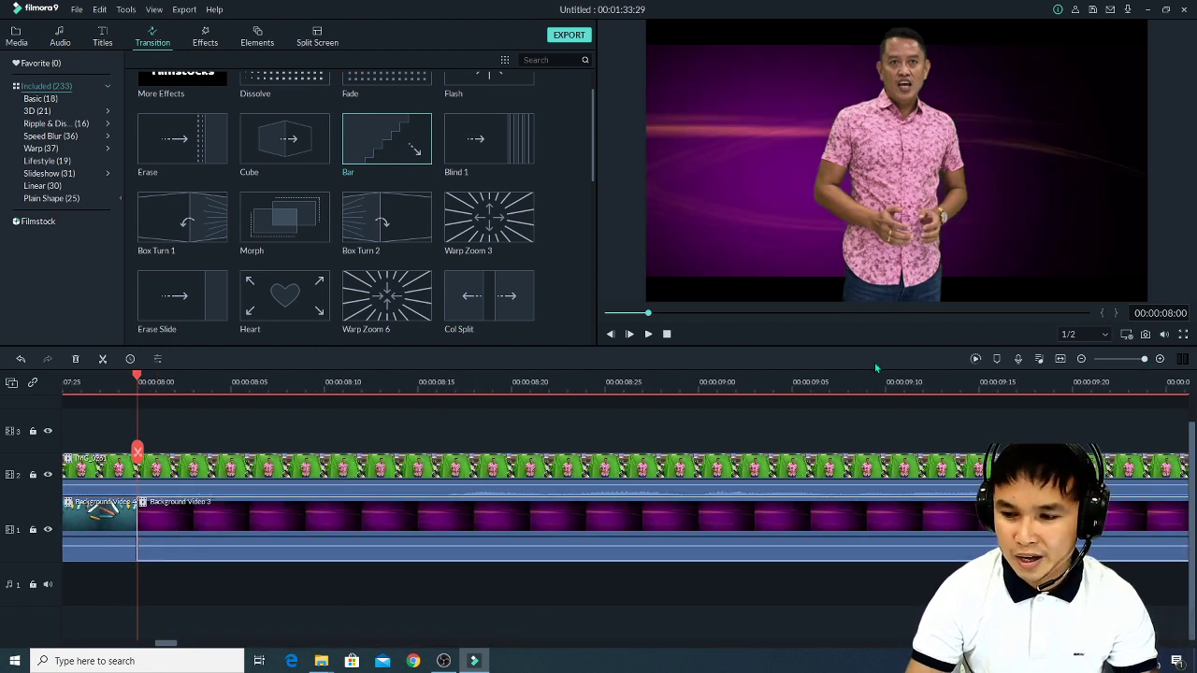
Add the Heart transition between Background Video 4 and Background Video 3, and preview it from 00:00:07:01.
{"action": "left_click", "coordinate": [1127, 360]}
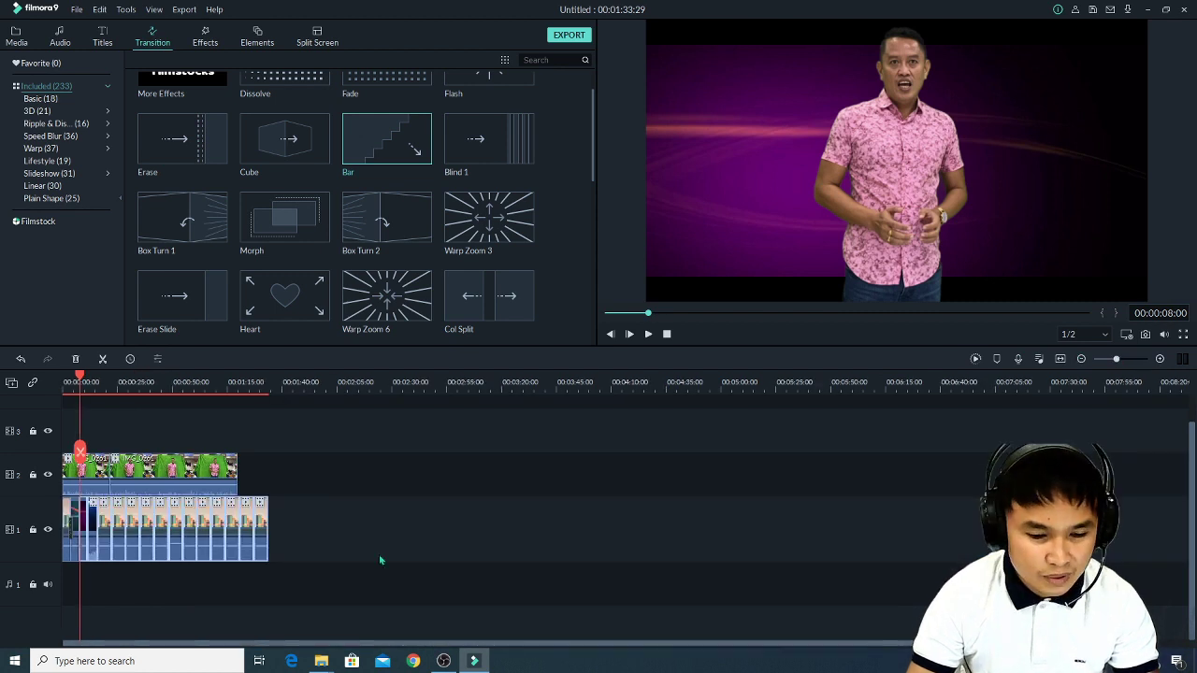
{"action": "left_click_drag", "start_coordinate": [351, 386], "coordinate": [701, 389]}
{"action": "scroll", "coordinate": [328, 425], "scroll_direction": "up", "scroll_amount": 3}
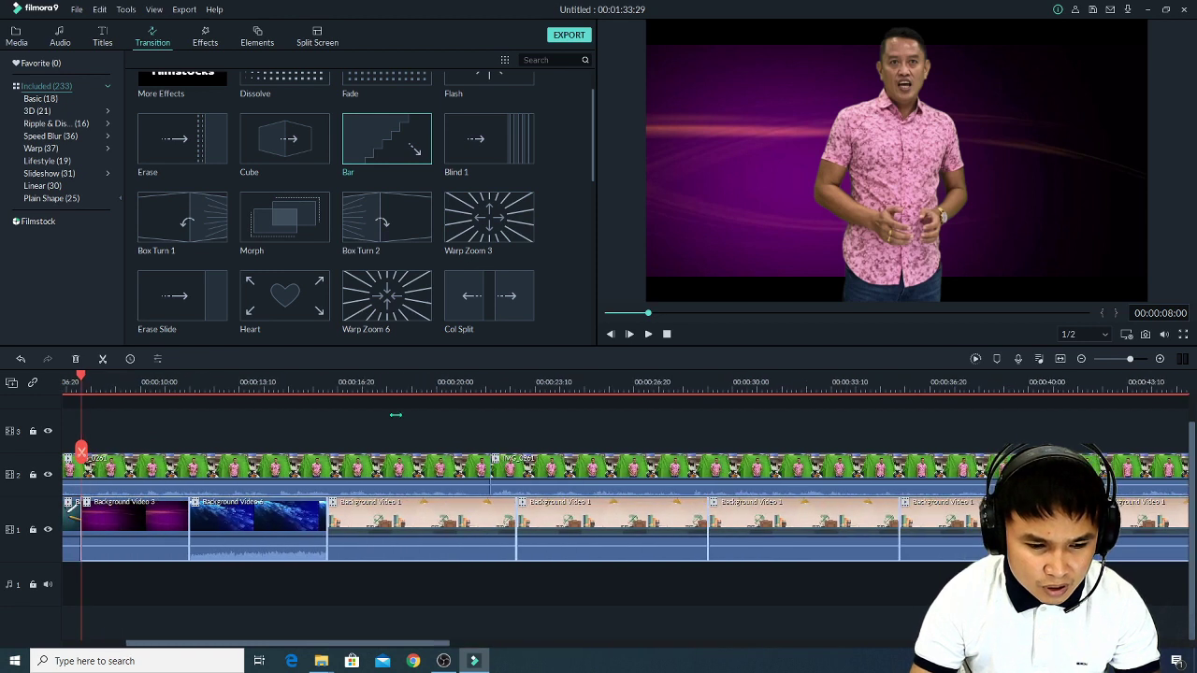
{"action": "left_click_drag", "start_coordinate": [433, 645], "coordinate": [375, 645]}
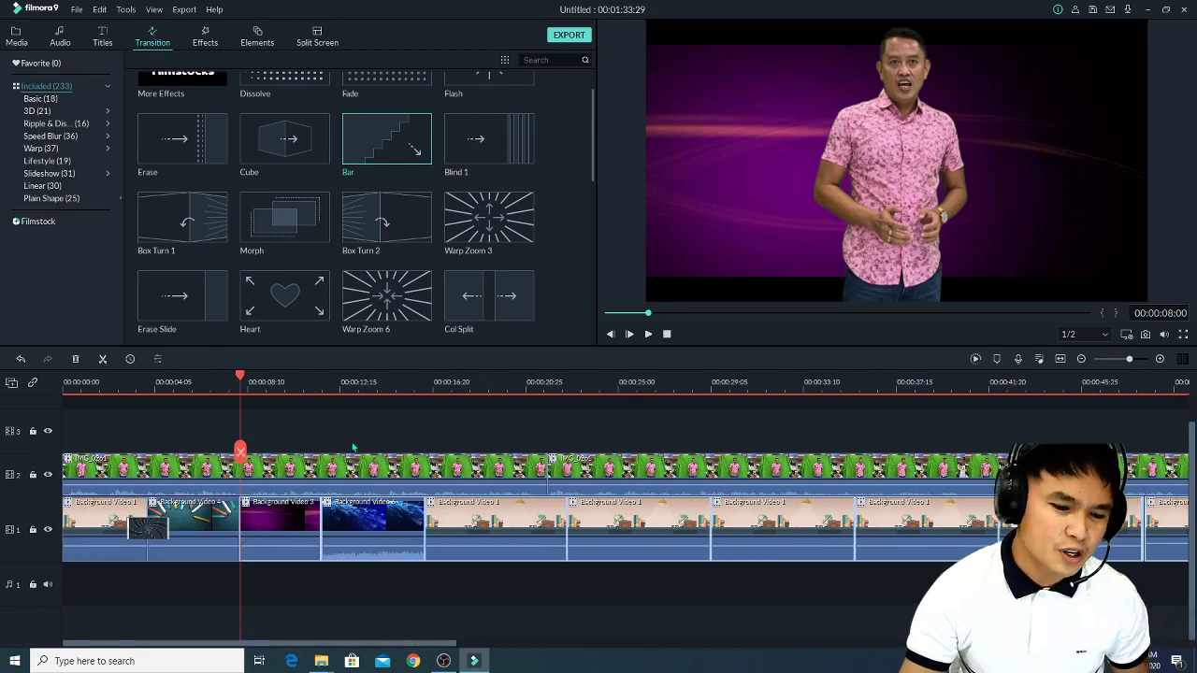
{"action": "left_click", "coordinate": [292, 313]}
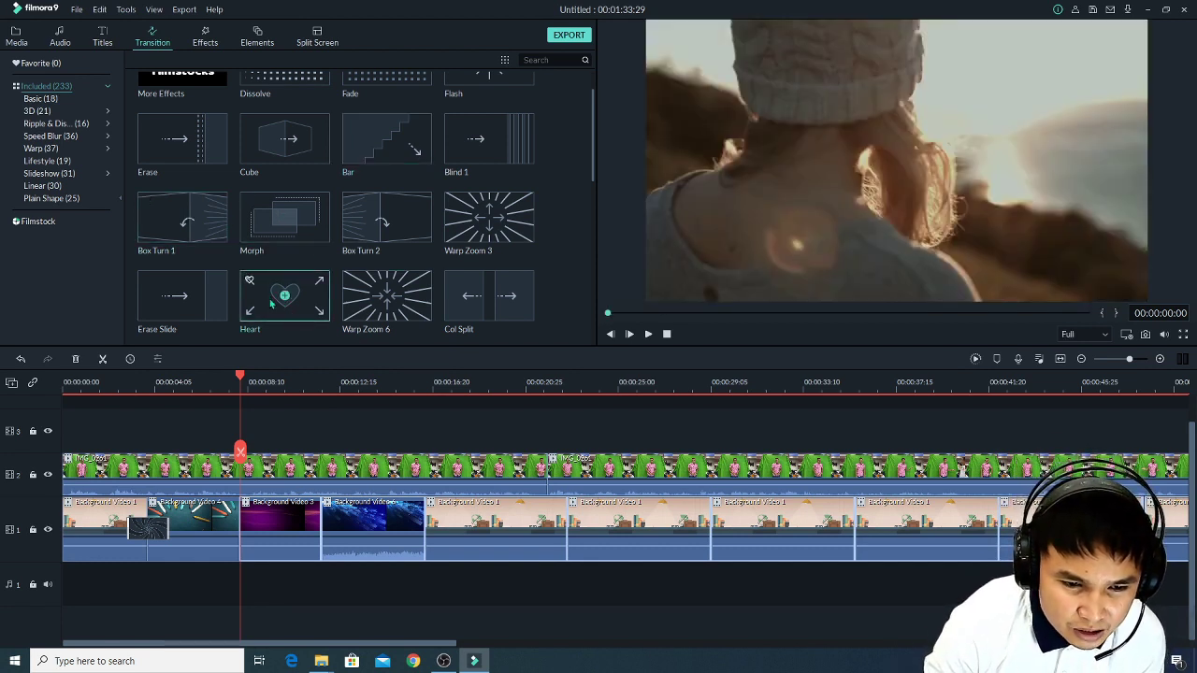
{"action": "left_click_drag", "start_coordinate": [271, 297], "coordinate": [235, 529]}
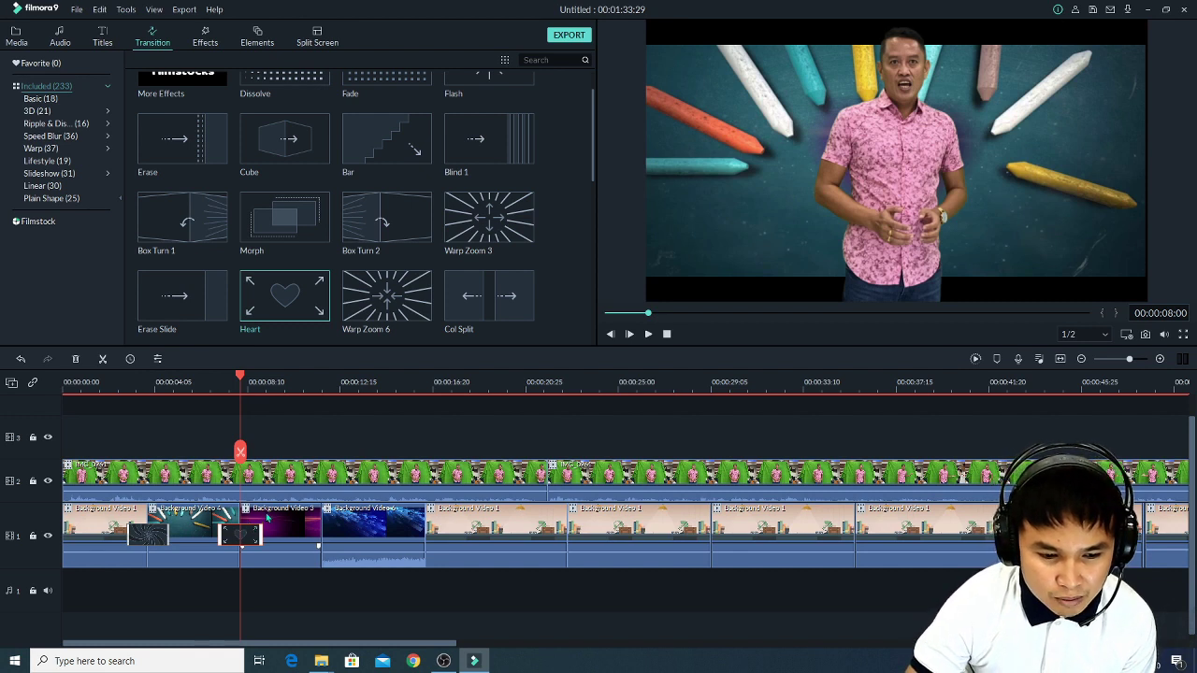
{"action": "left_click", "coordinate": [218, 387]}
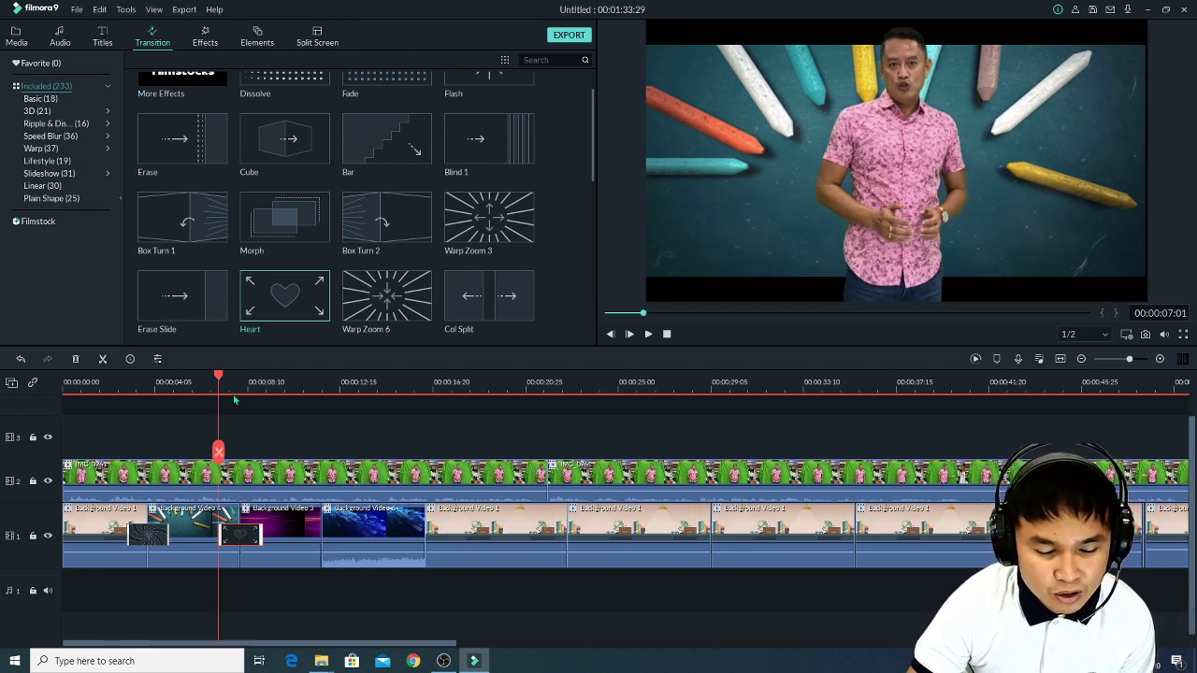
{"action": "key", "text": "space"}
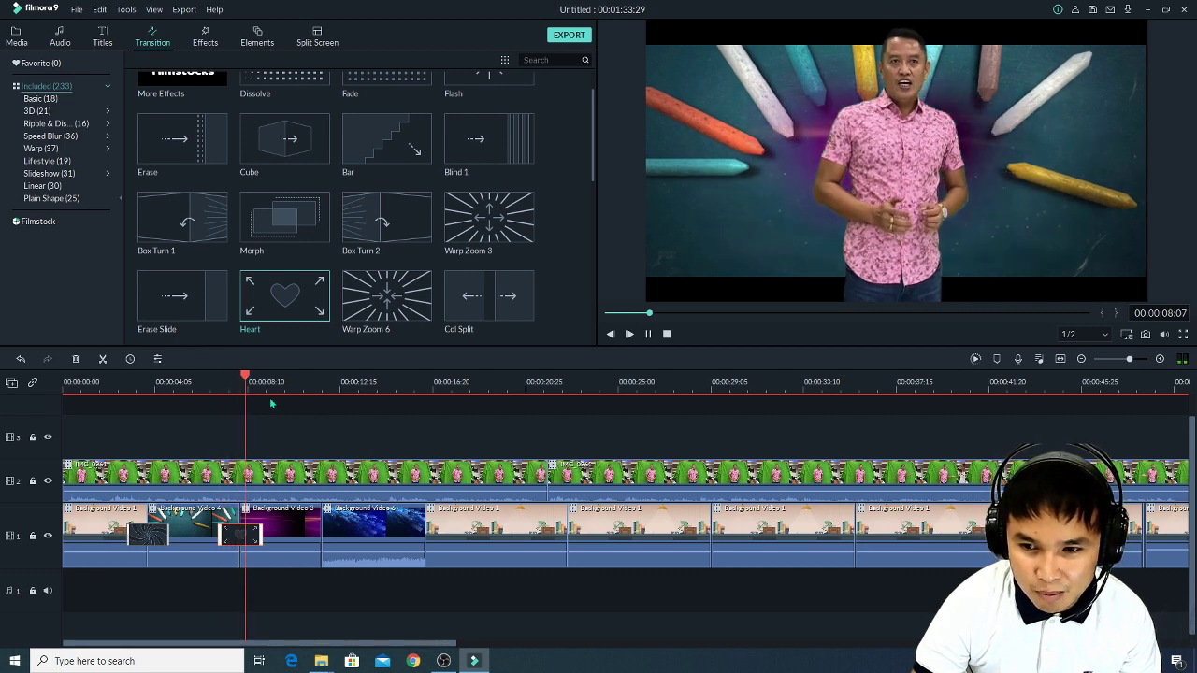
{"action": "key", "text": "space"}
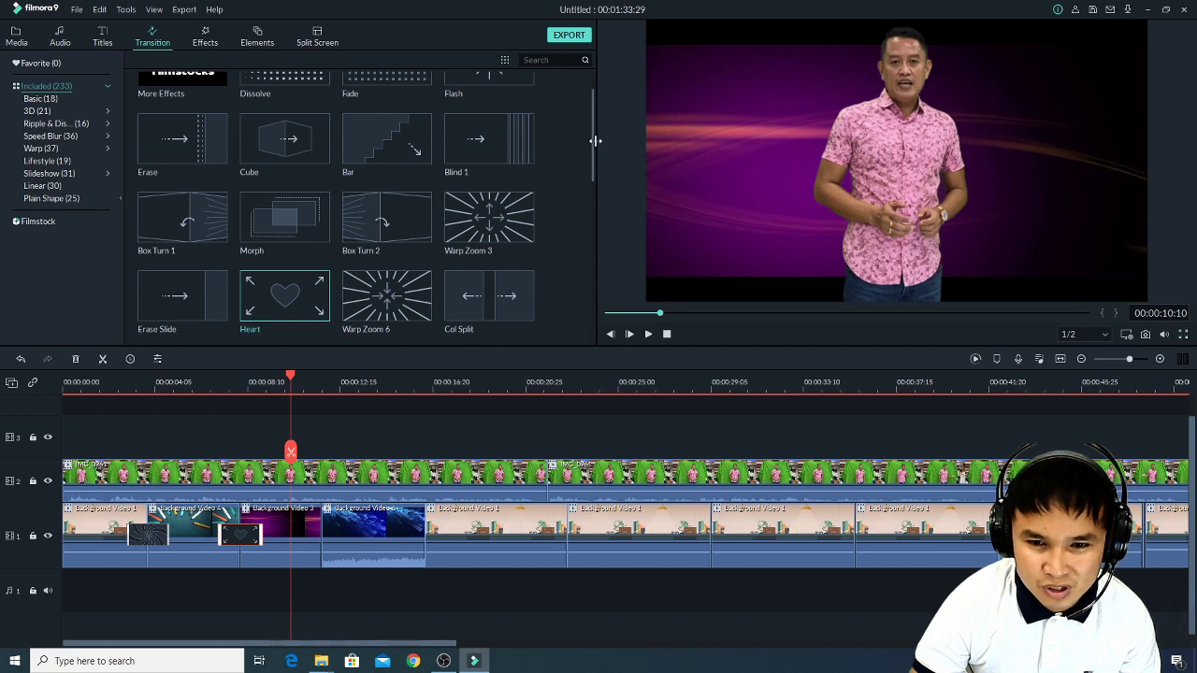
Add the Dissolve transition between Background Video 3 and Background Video 6, and preview it from 00:00:10:08.
{"action": "scroll", "coordinate": [573, 259], "scroll_direction": "down", "scroll_amount": 8}
{"action": "left_click_drag", "start_coordinate": [586, 254], "coordinate": [598, 112]}
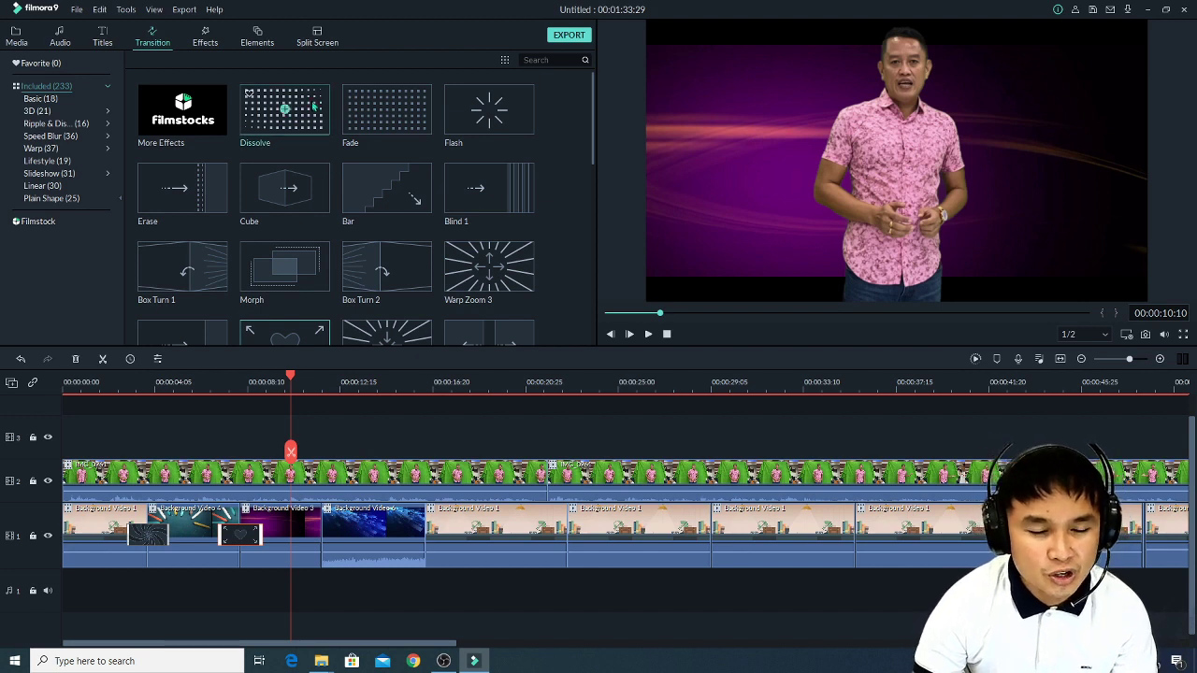
{"action": "left_click", "coordinate": [315, 123]}
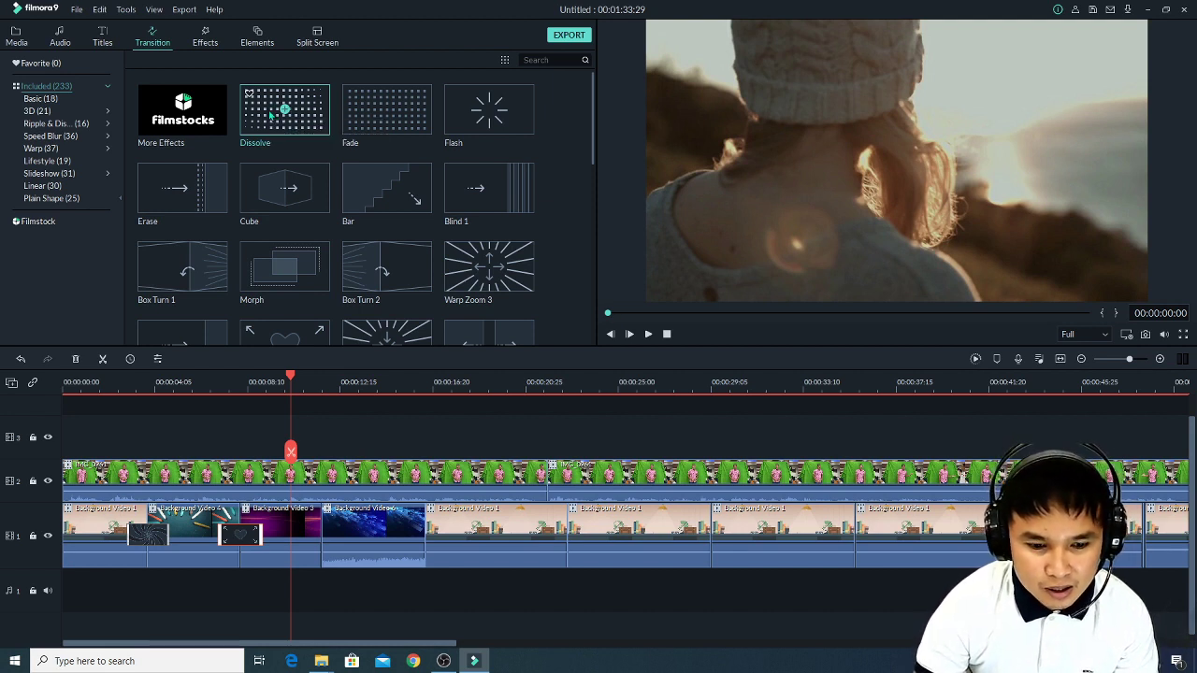
{"action": "left_click_drag", "start_coordinate": [269, 112], "coordinate": [315, 531]}
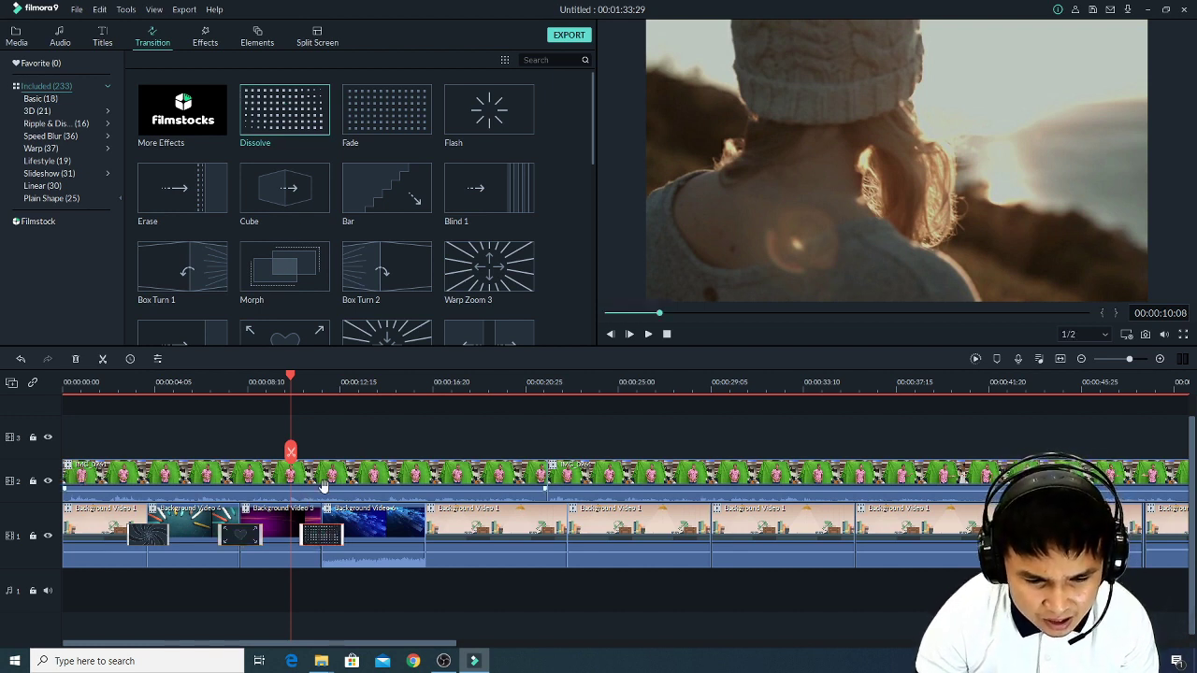
{"action": "left_click", "coordinate": [294, 399]}
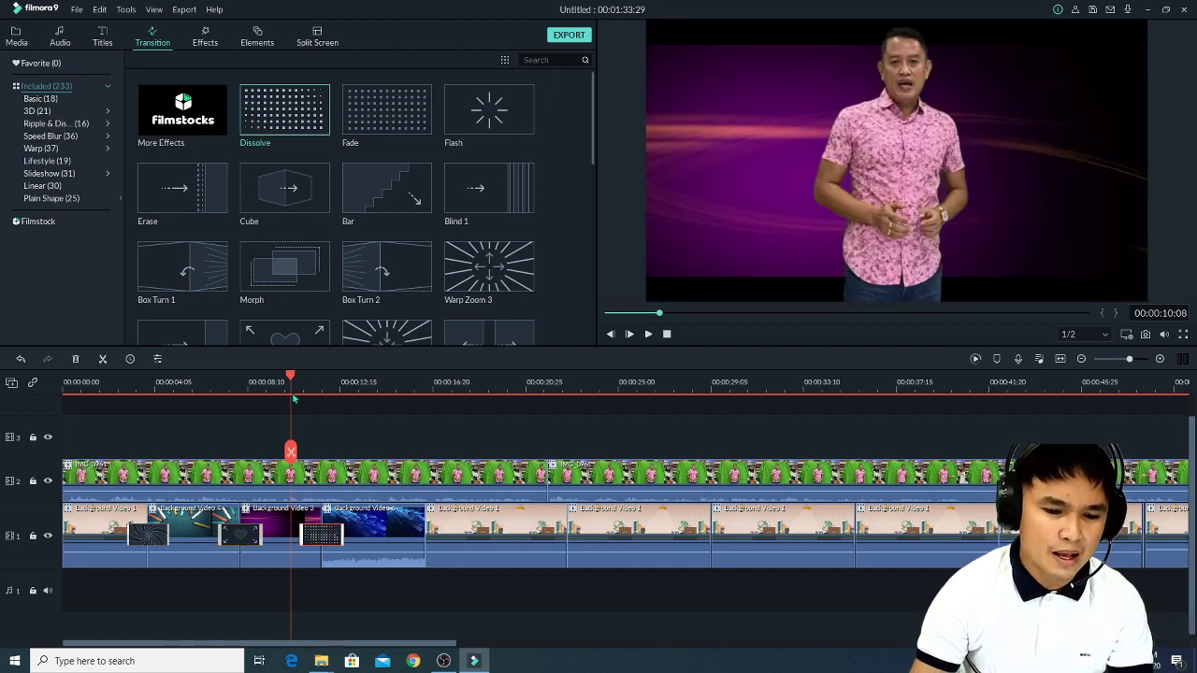
{"action": "key", "text": "space"}
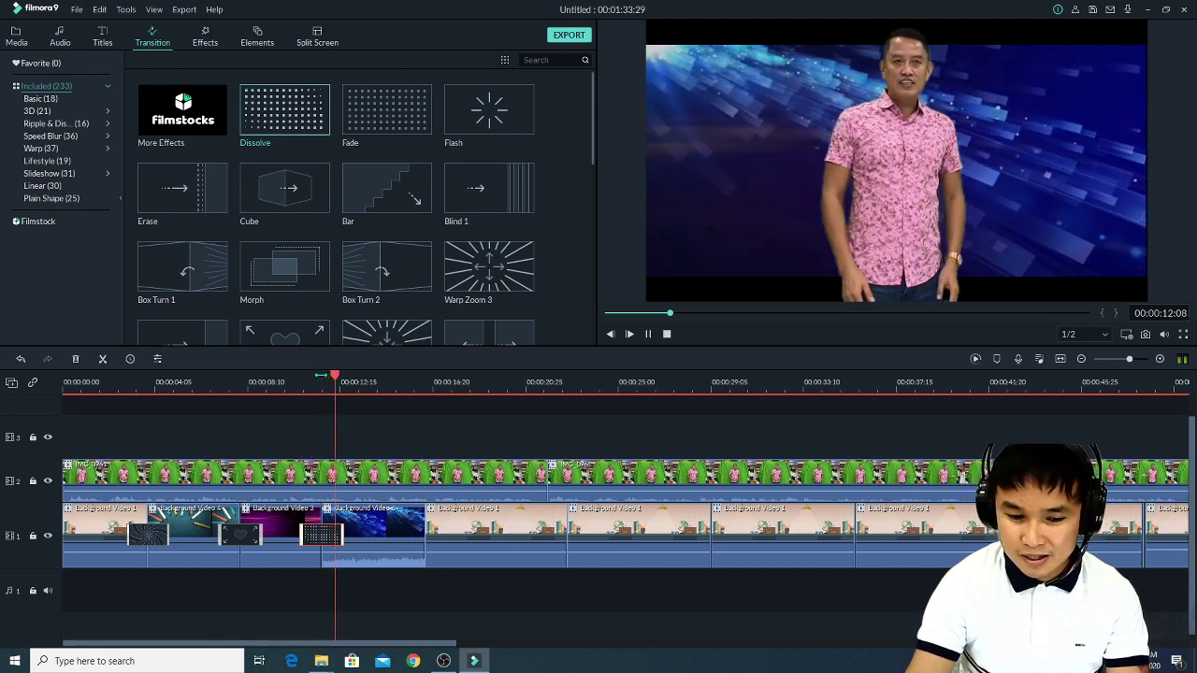
{"action": "key", "text": "space"}
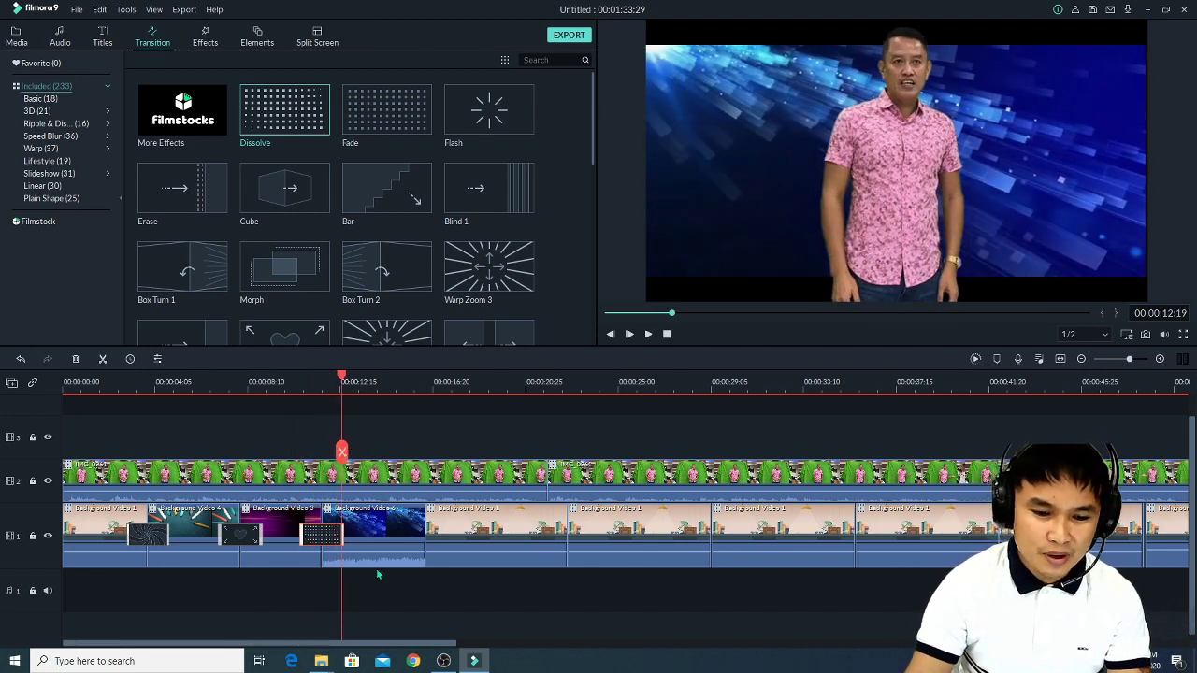
{"action": "key", "text": "space"}
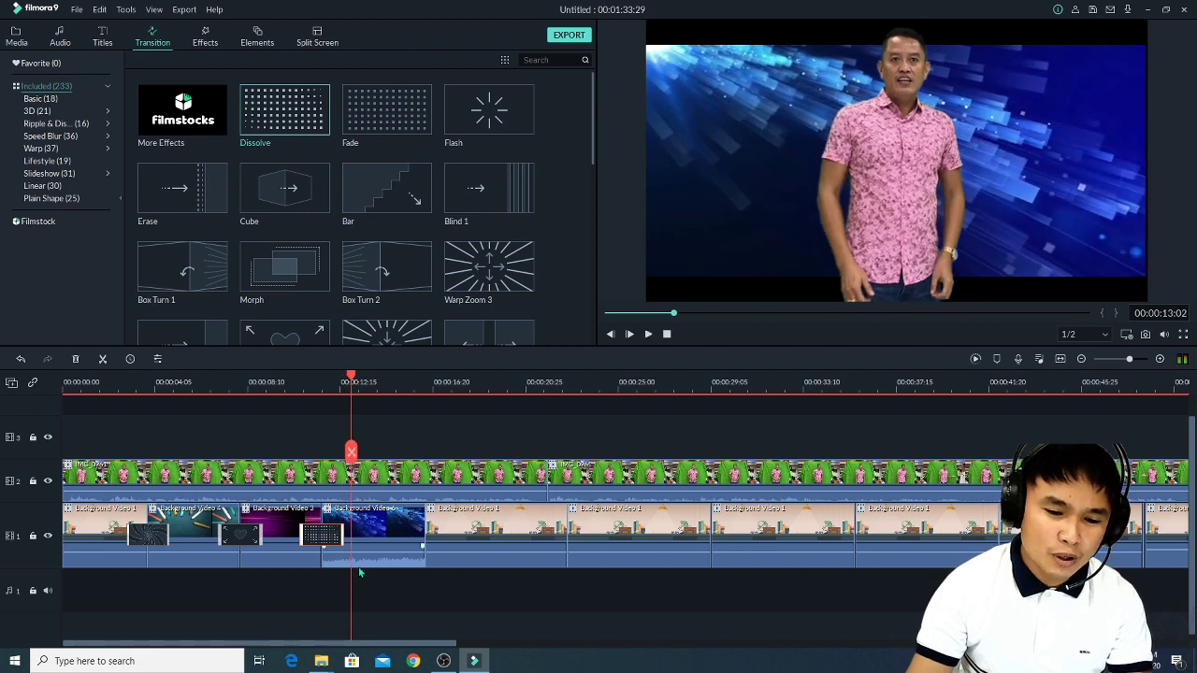
Detach the audio from the Background Video 6 clip on track 1.
{"action": "left_click", "coordinate": [366, 537]}
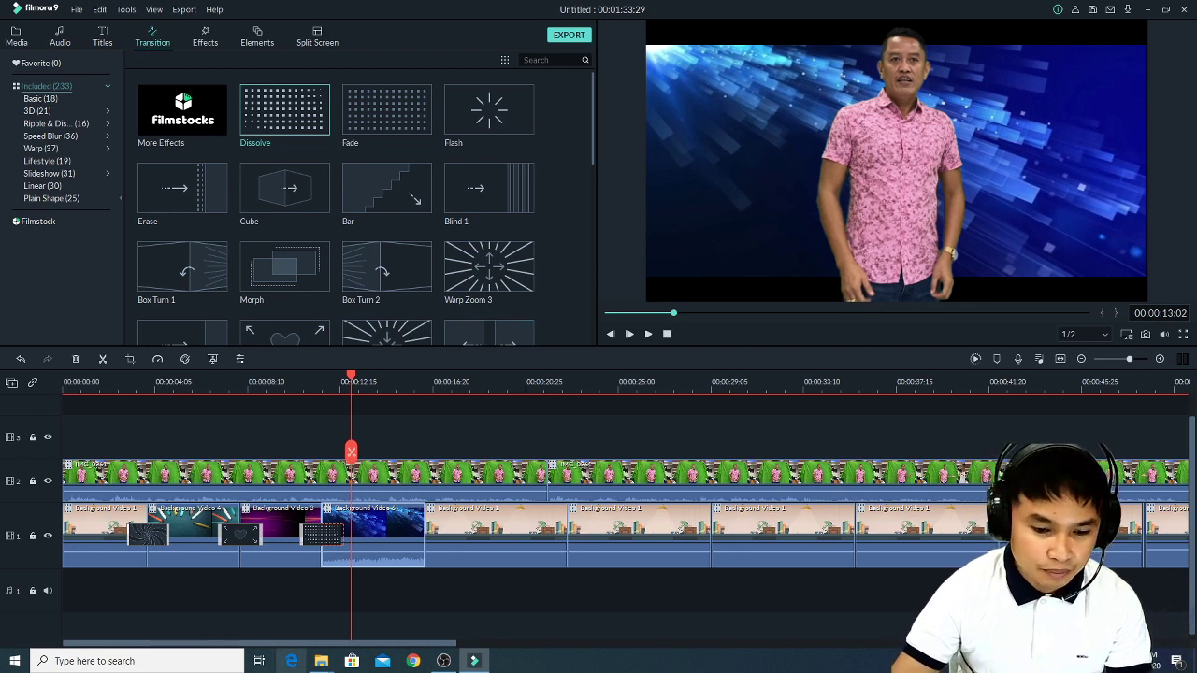
{"action": "right_click", "coordinate": [377, 541]}
{"action": "left_click", "coordinate": [377, 574]}
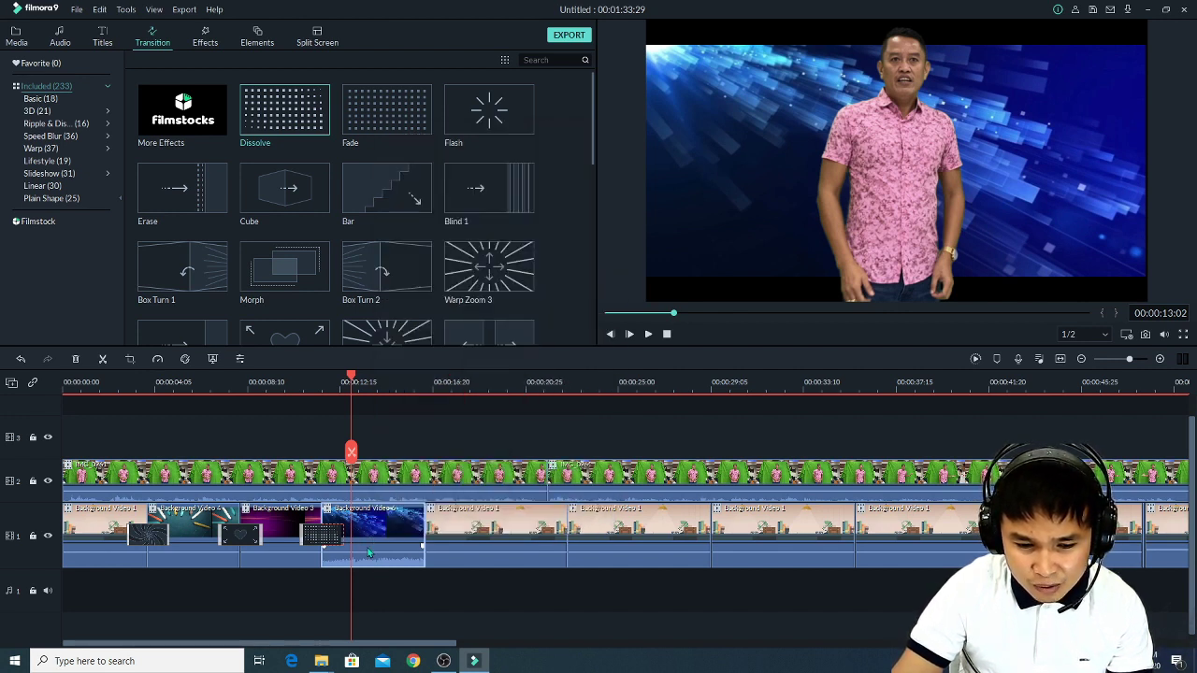
{"action": "right_click", "coordinate": [370, 553]}
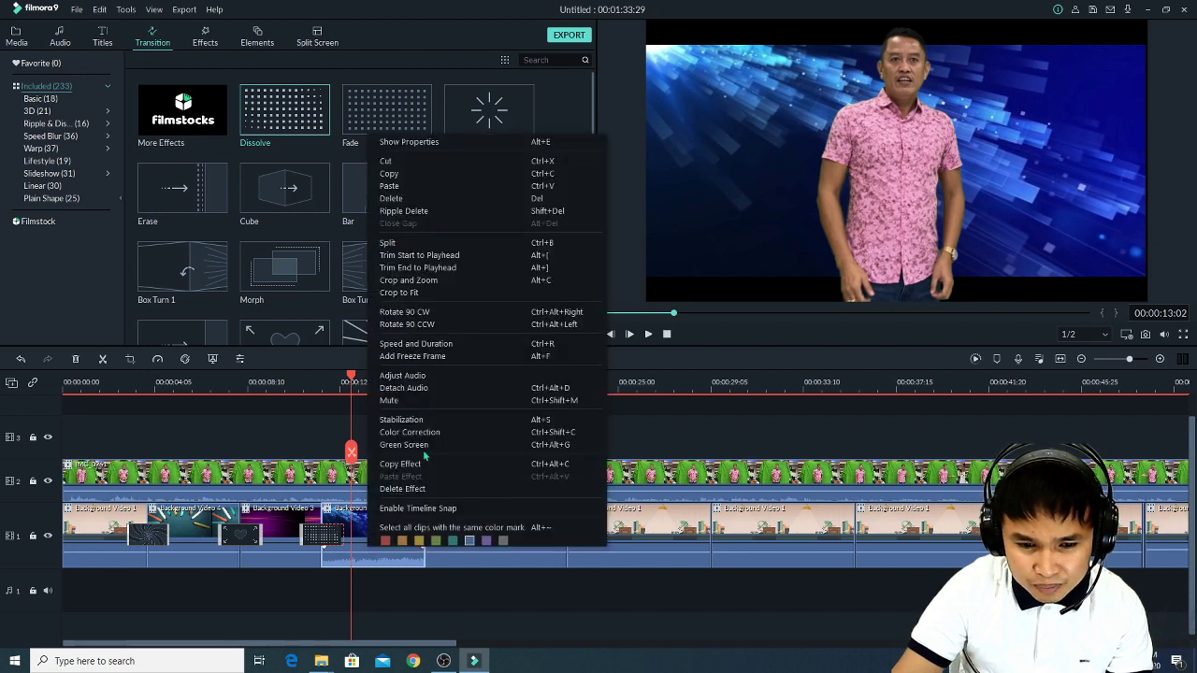
{"action": "left_click", "coordinate": [422, 387]}
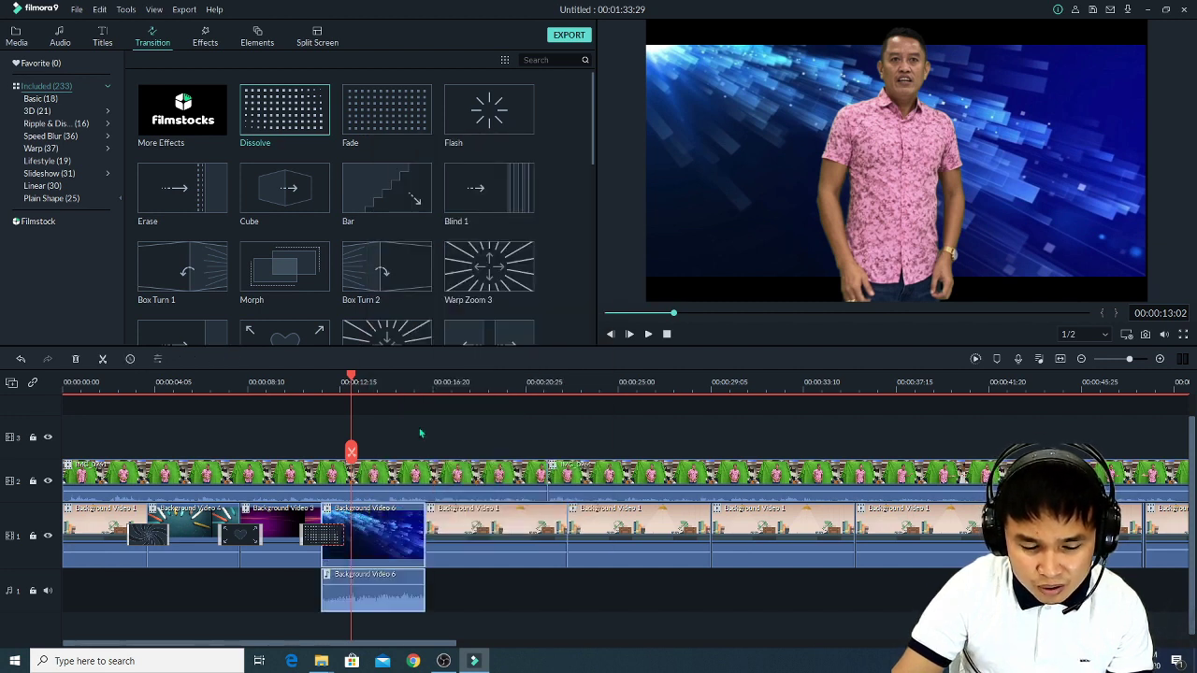
Delete the detached Background Video 6 audio from audio track 1 and play that part of the timeline.
{"action": "left_click", "coordinate": [417, 606]}
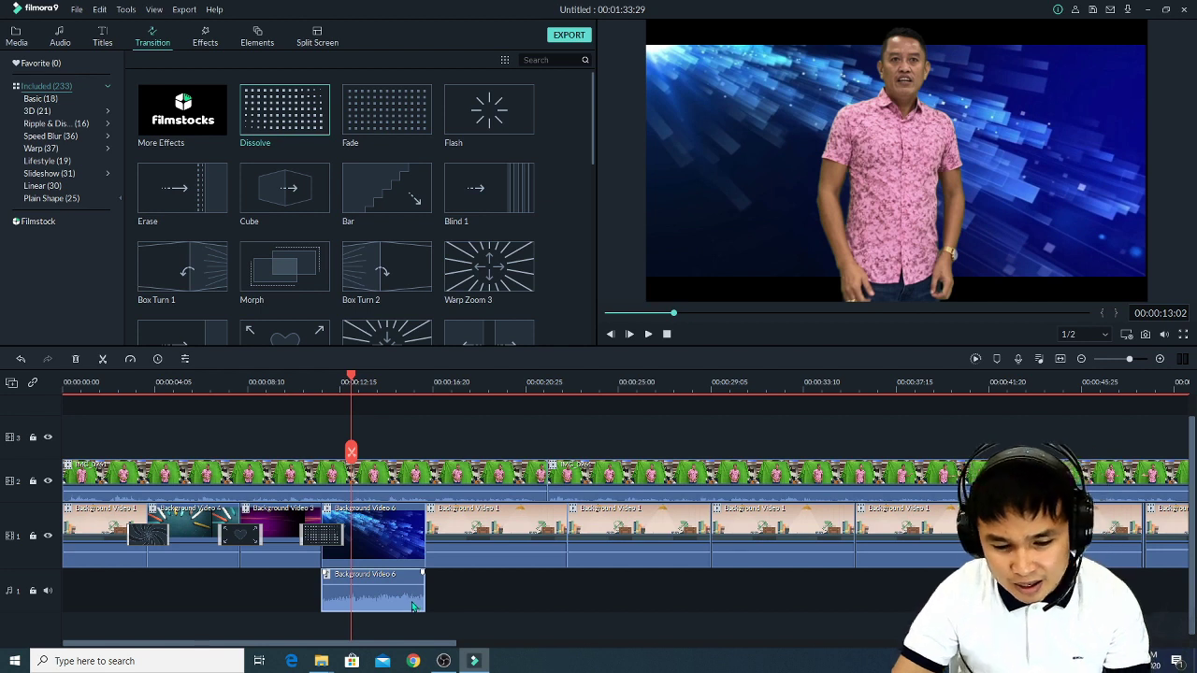
{"action": "key", "text": "Delete"}
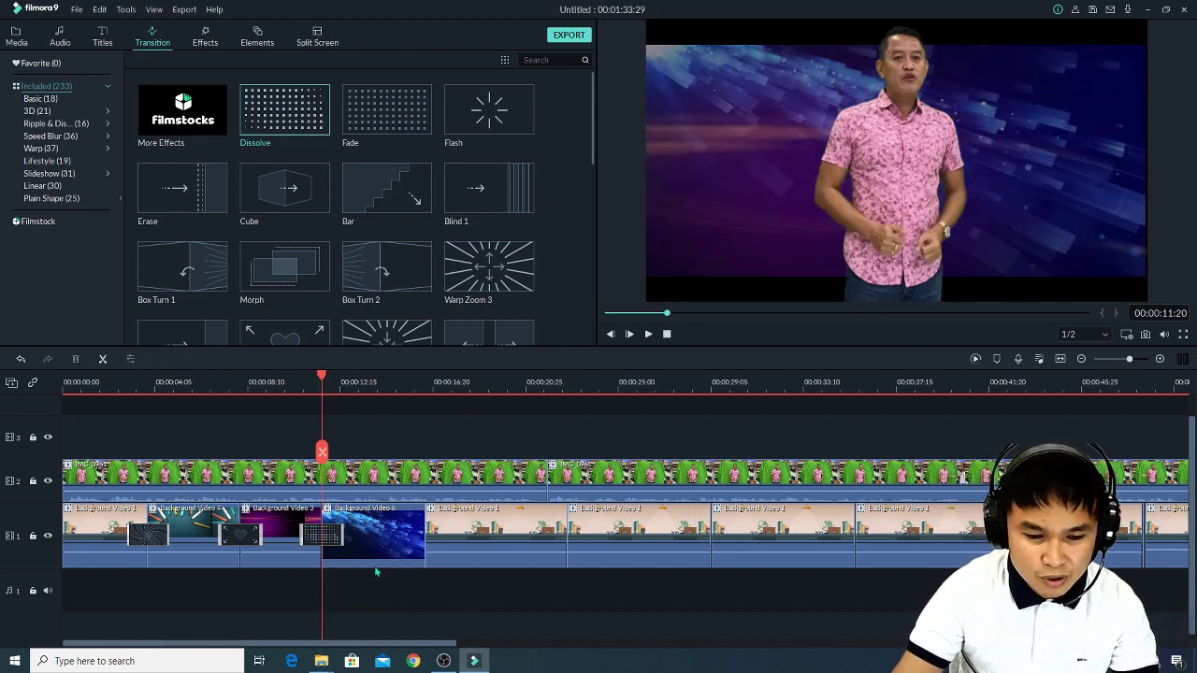
{"action": "key", "text": "space"}
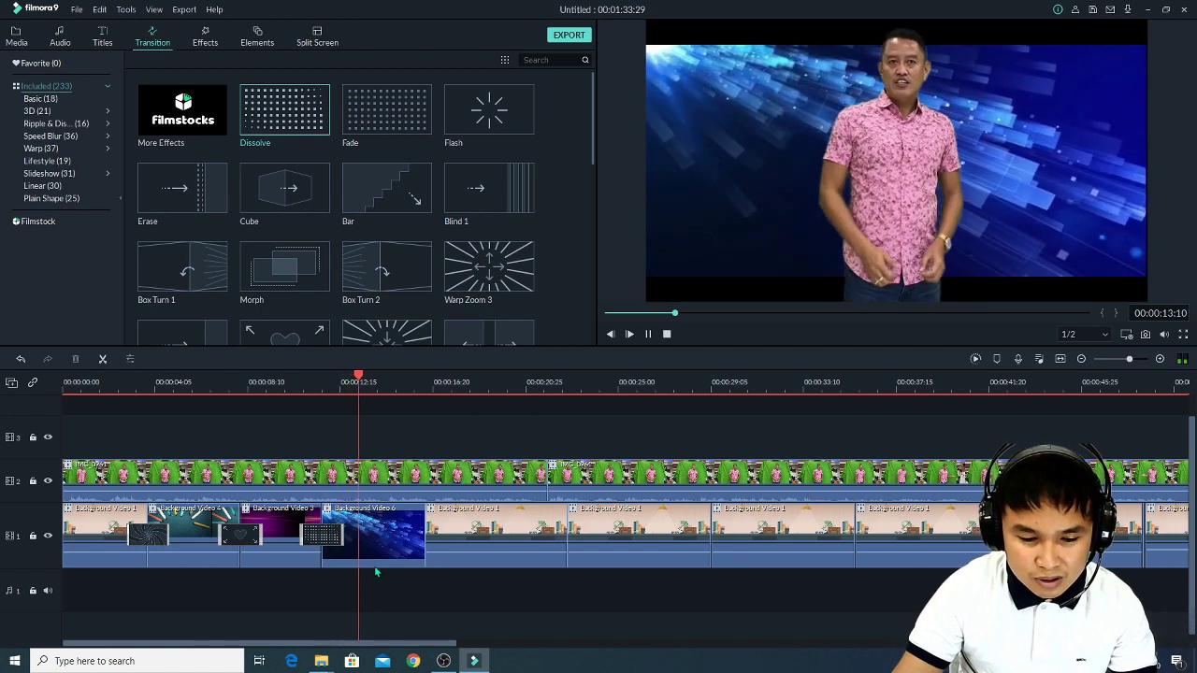
{"action": "key", "text": "space"}
Undo the audio deletion and the audio detachment for Background Video 6.
{"action": "key", "text": "ctrl+z"}
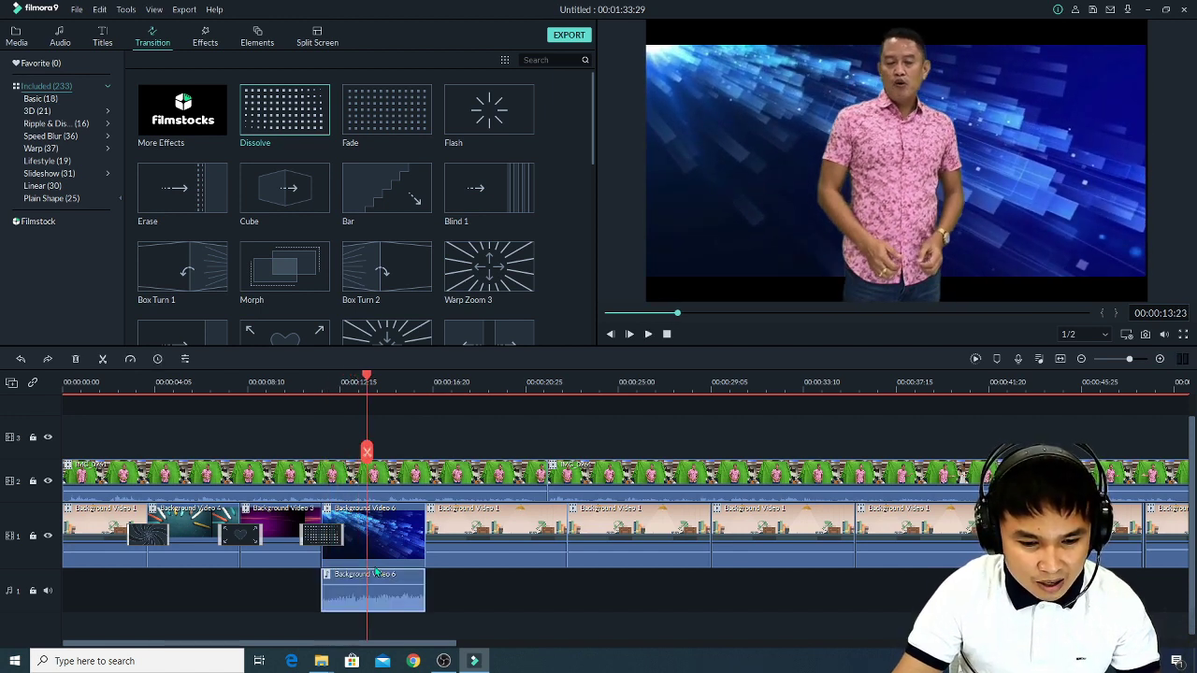
{"action": "key", "text": "ctrl+z"}
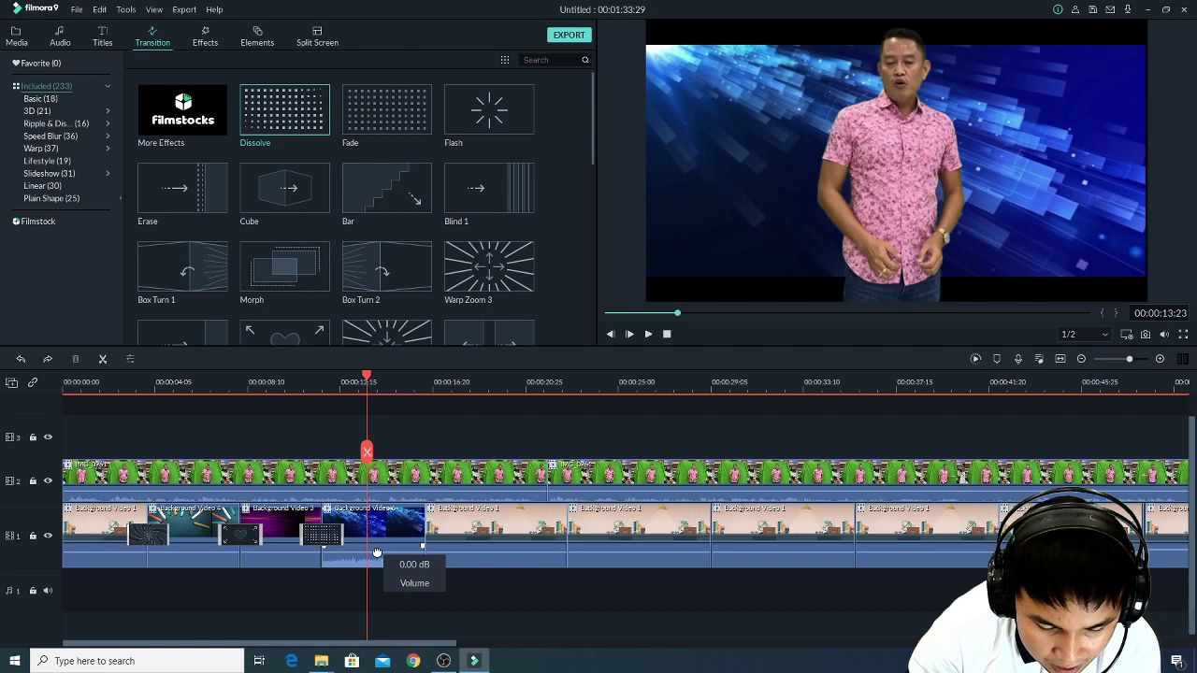
Lower the Background Video 6 clip's volume line to silence and preview the clip from 00:00:11:24.
{"action": "left_click_drag", "start_coordinate": [377, 553], "coordinate": [378, 572]}
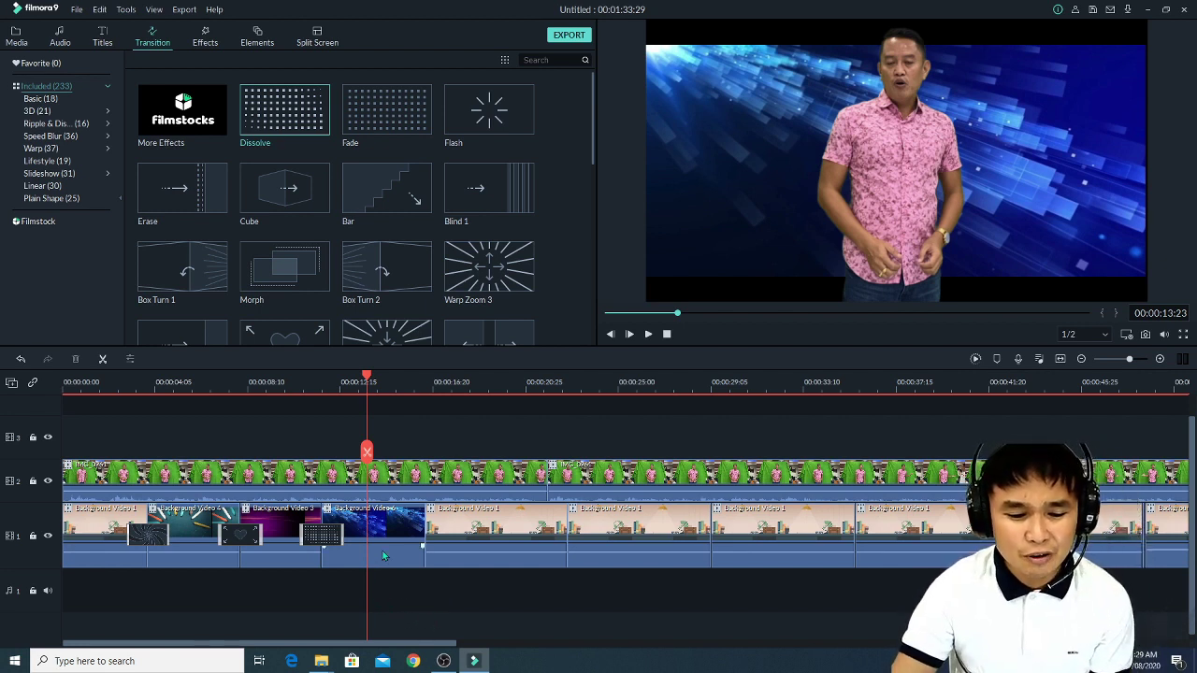
{"action": "left_click", "coordinate": [327, 383]}
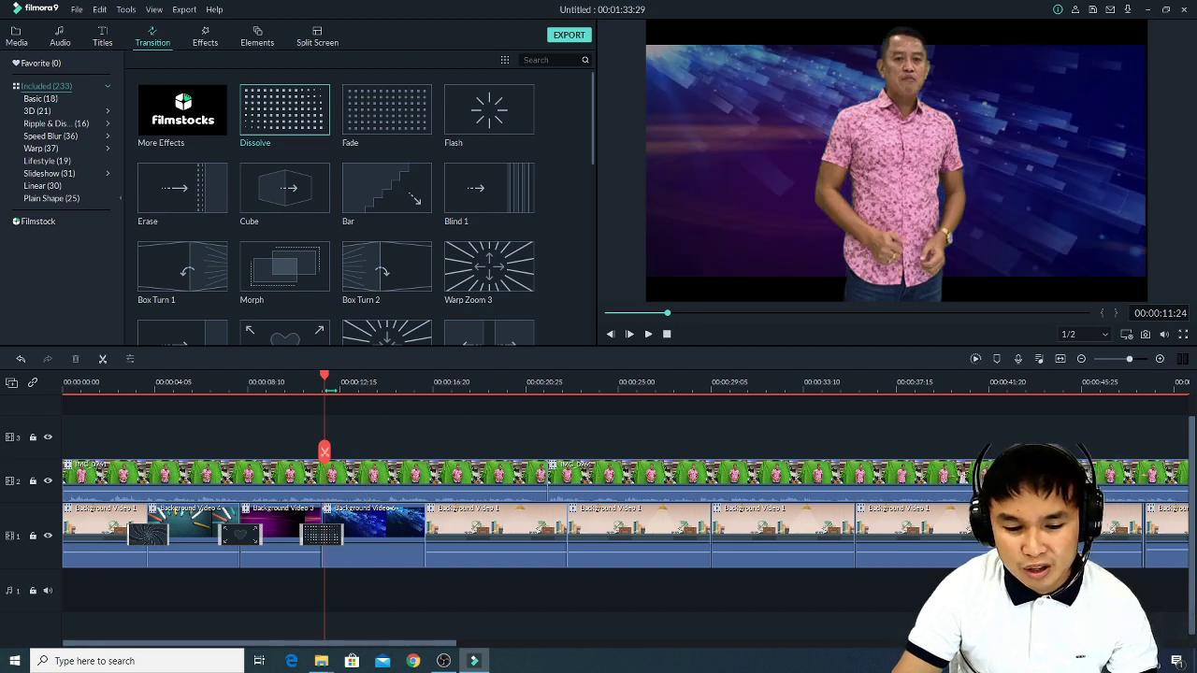
{"action": "key", "text": "space"}
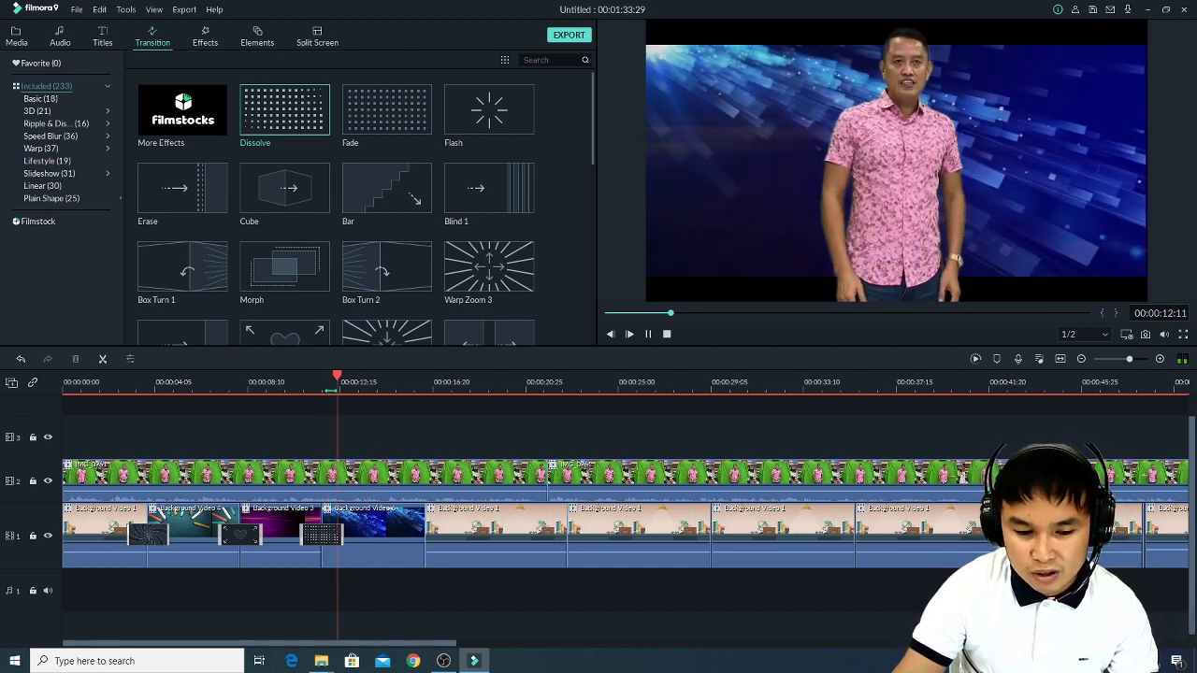
{"action": "key", "text": "space"}
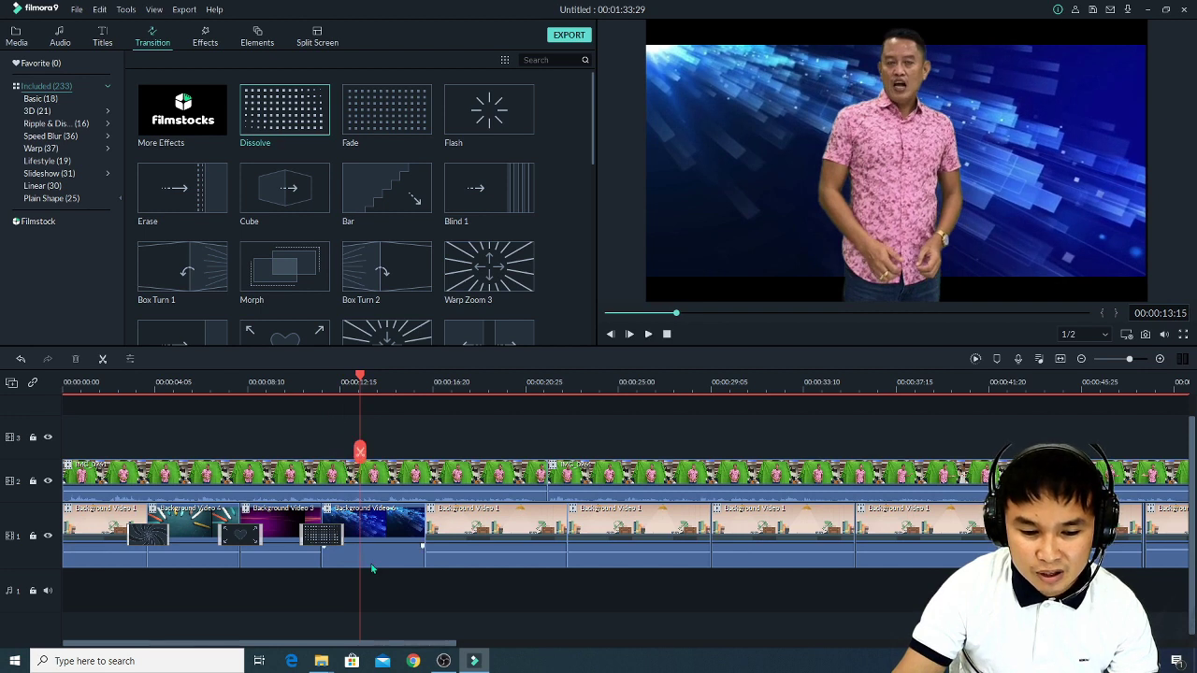
Raise the Background Video 6 clip's volume to 6.94 dB and play the clip from 00:00:13:15.
{"action": "left_click_drag", "start_coordinate": [370, 568], "coordinate": [371, 551]}
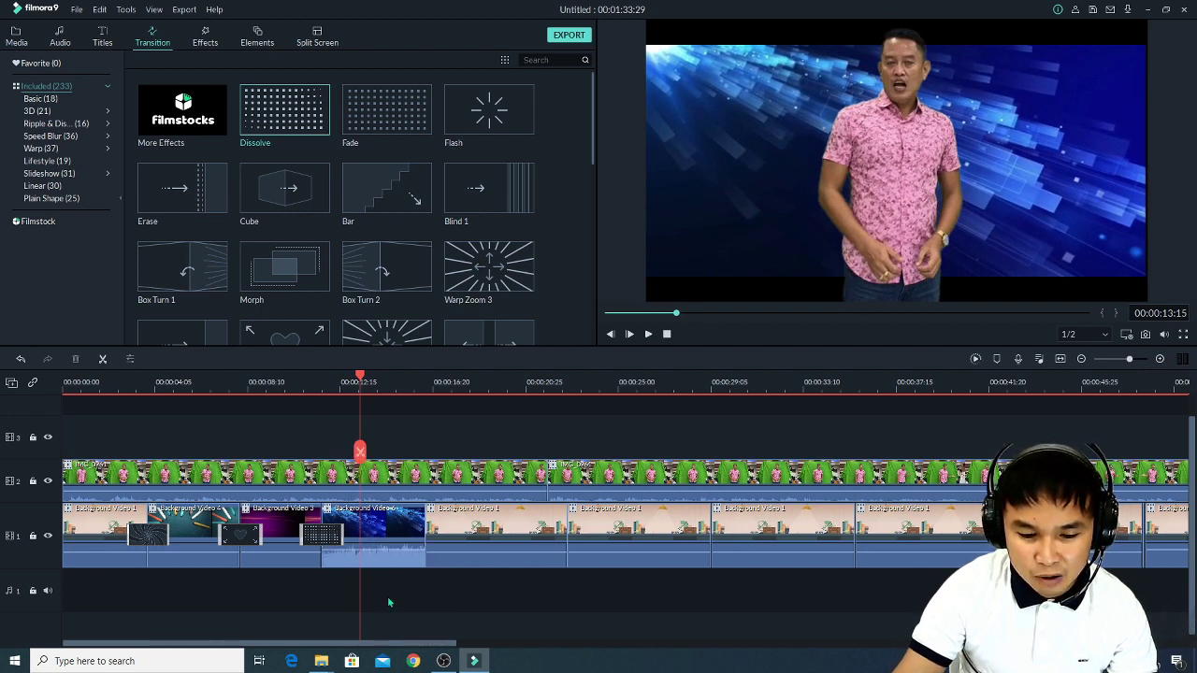
{"action": "key", "text": "space"}
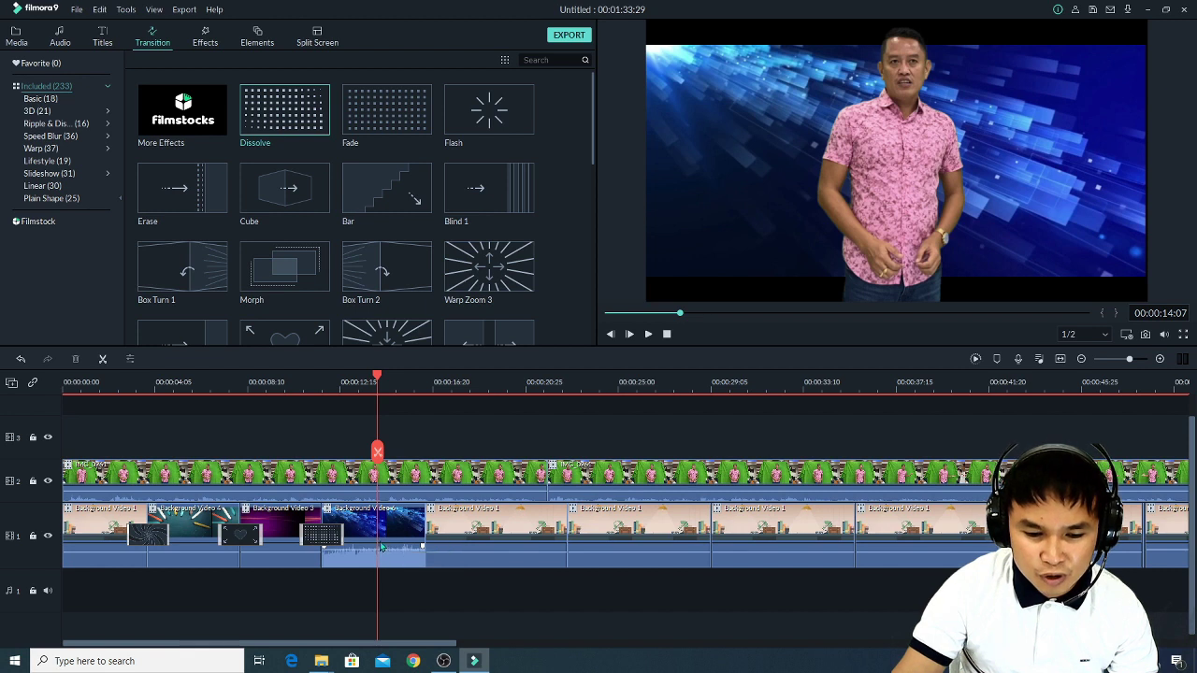
Set the Background Video 6 clip's volume to -∞ dB and preview it from 00:00:13:03.
{"action": "left_click", "coordinate": [384, 555]}
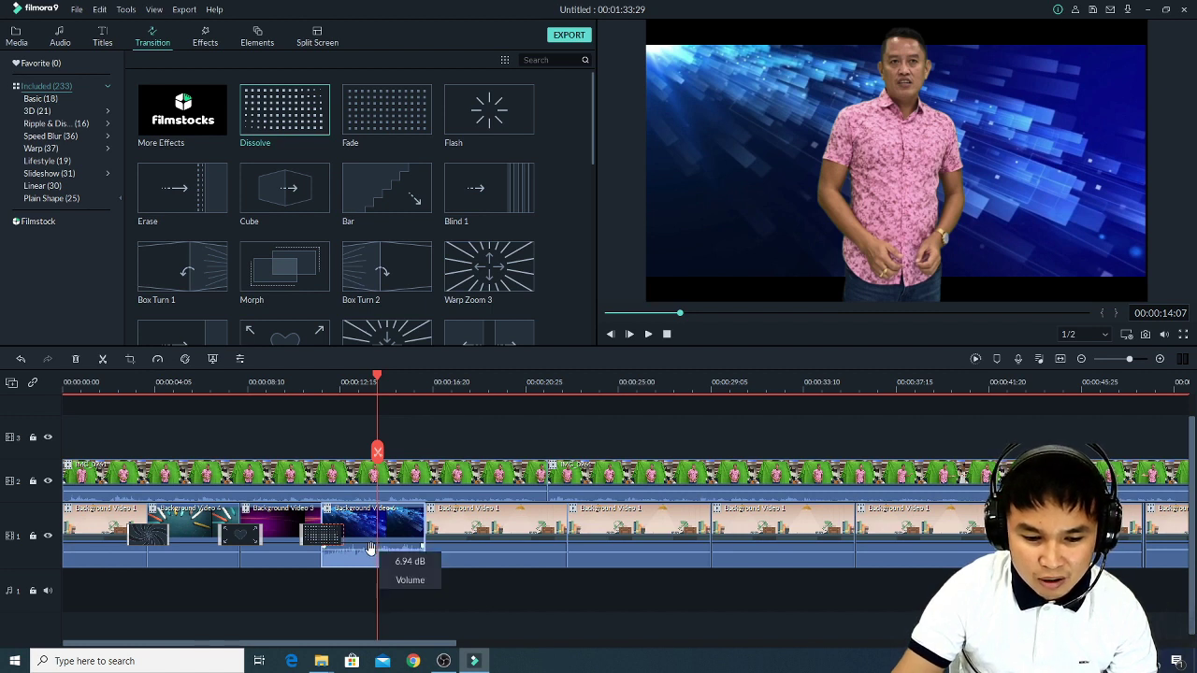
{"action": "left_click_drag", "start_coordinate": [364, 552], "coordinate": [365, 568]}
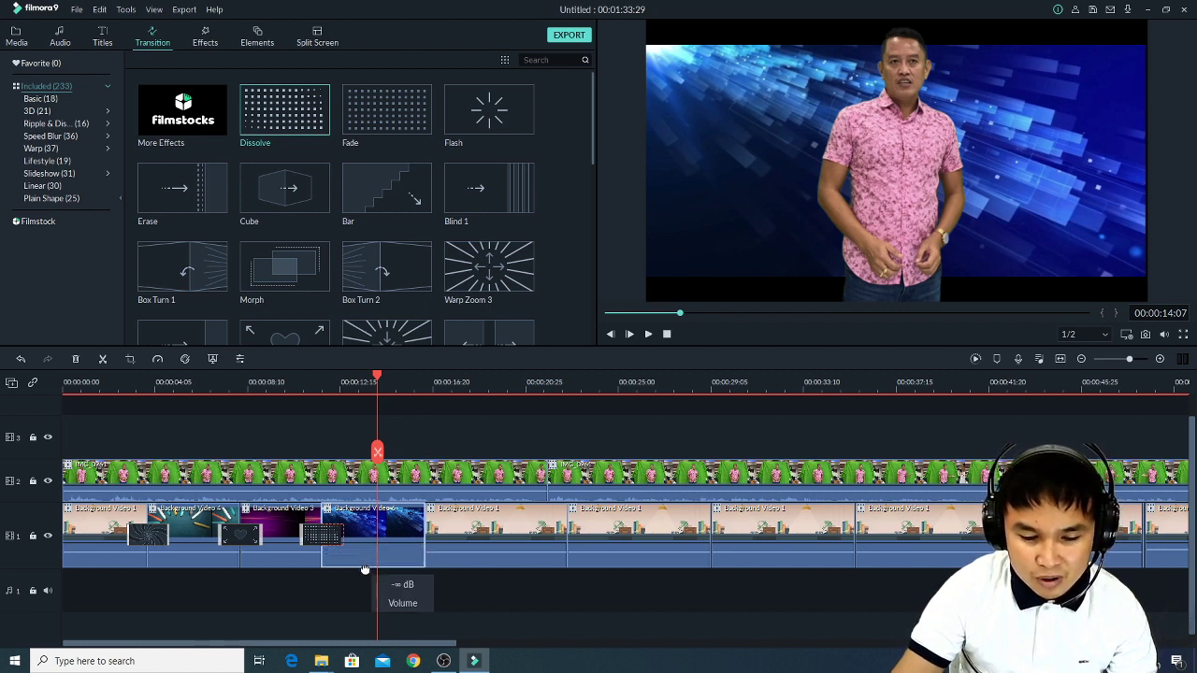
{"action": "left_click", "coordinate": [353, 378]}
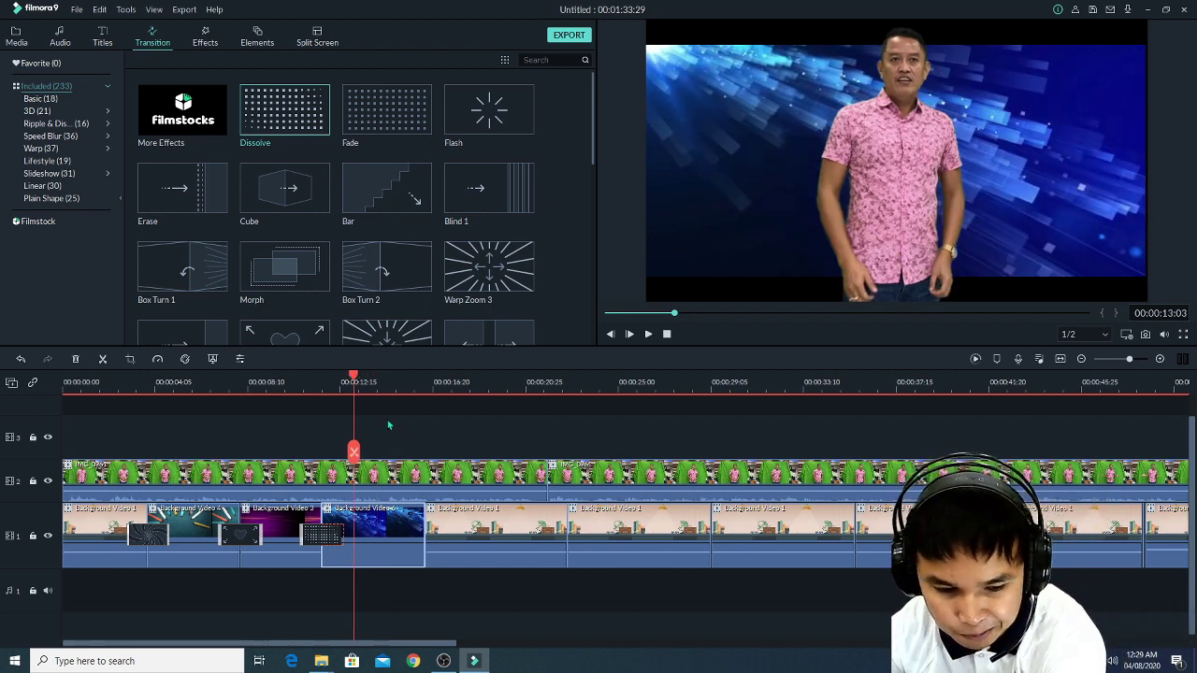
{"action": "key", "text": "space"}
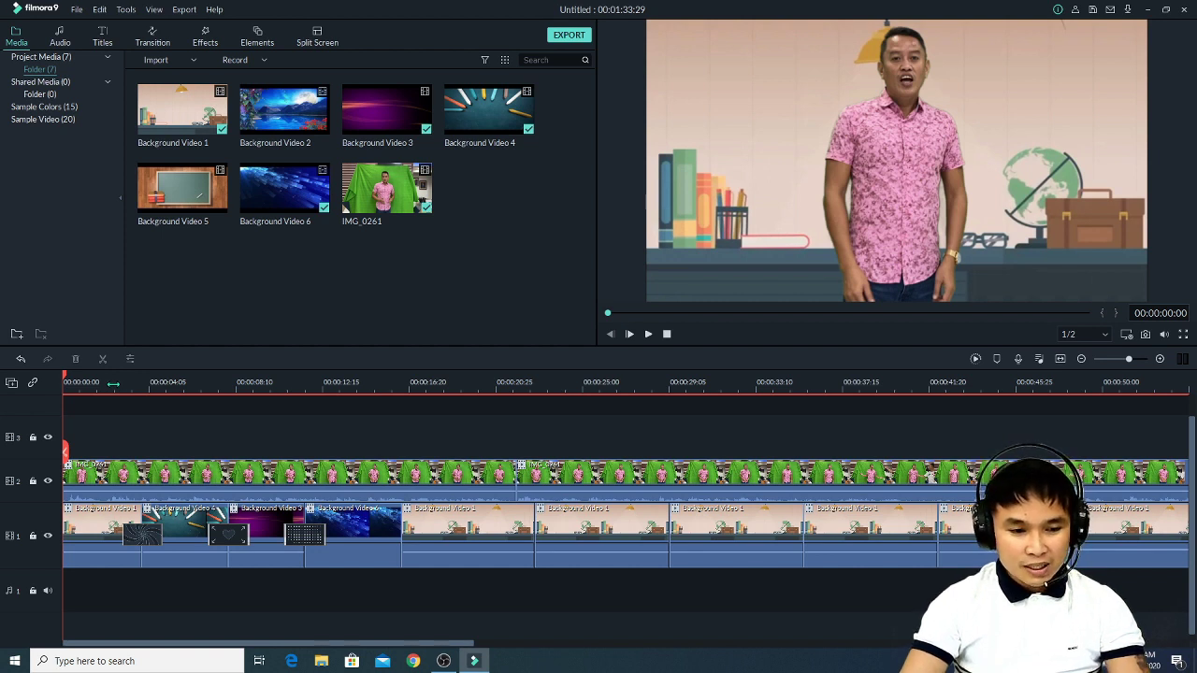
Preview the transition from Background Video 1 to Background Video 4, starting at 00:00:03:04.
{"action": "left_click_drag", "start_coordinate": [121, 386], "coordinate": [208, 386]}
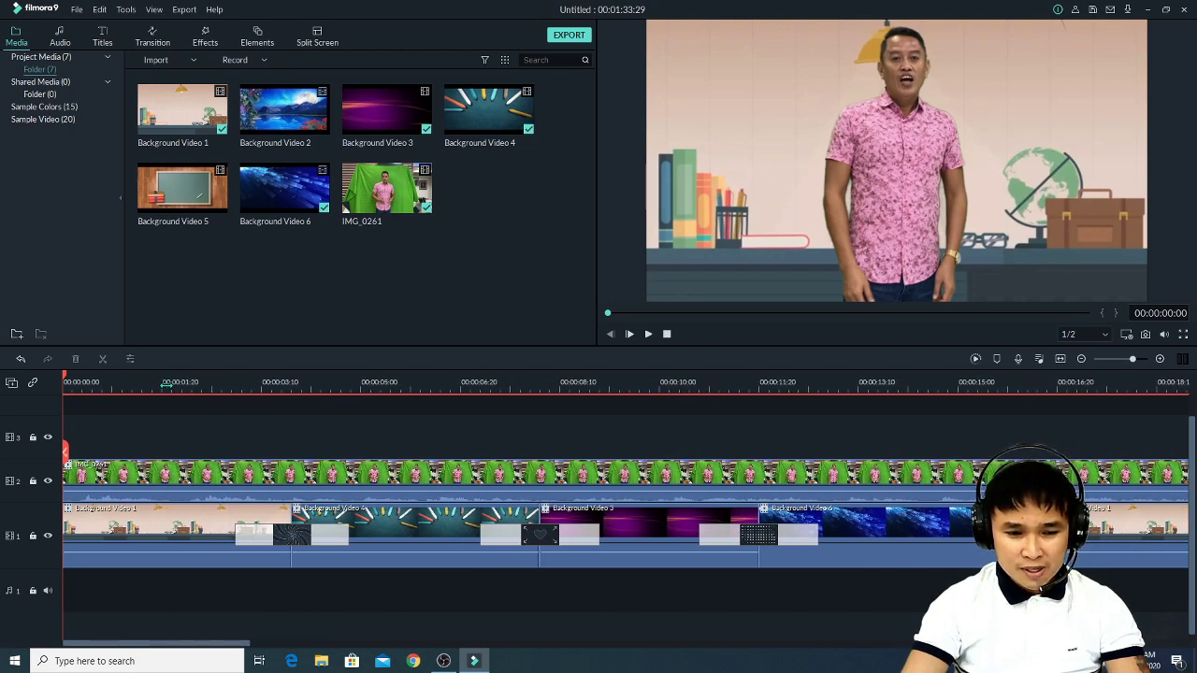
{"action": "left_click_drag", "start_coordinate": [169, 385], "coordinate": [187, 388]}
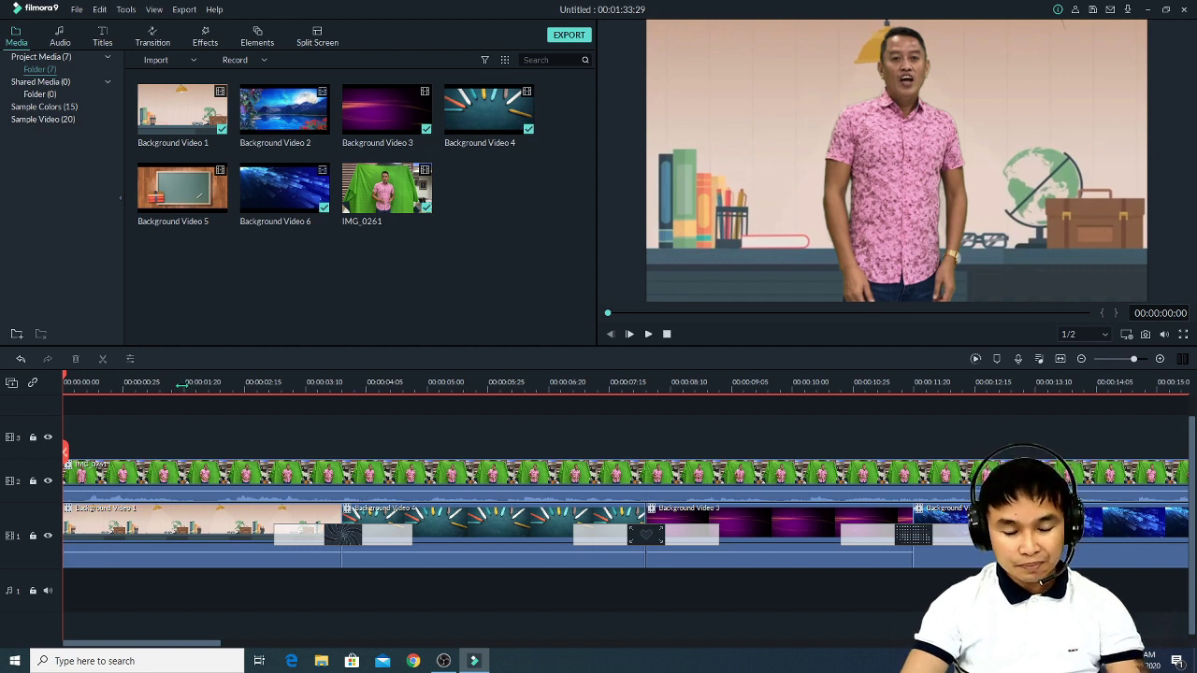
{"action": "left_click", "coordinate": [162, 383]}
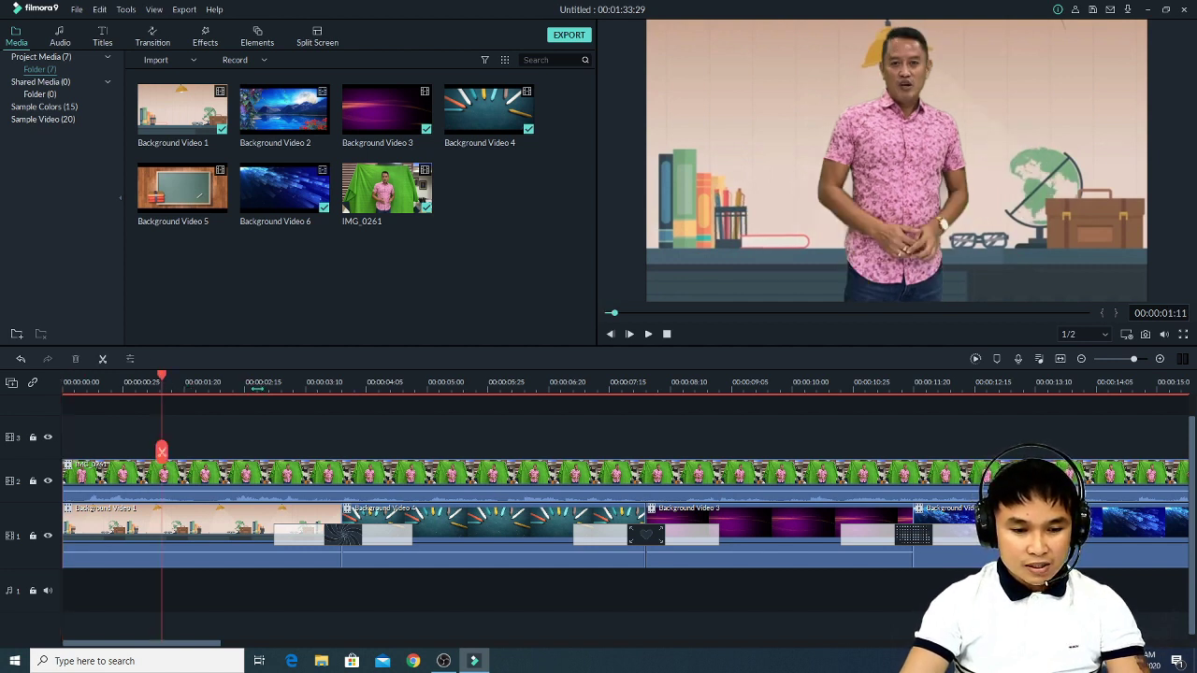
{"action": "left_click", "coordinate": [292, 383]}
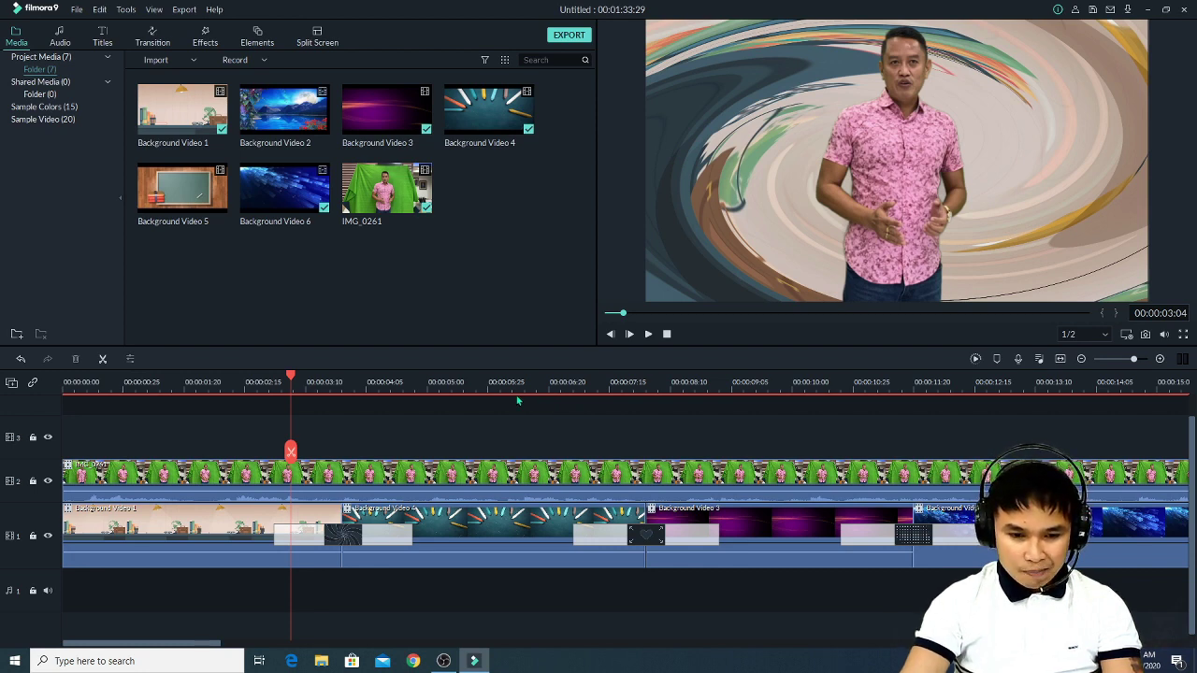
{"action": "key", "text": "space"}
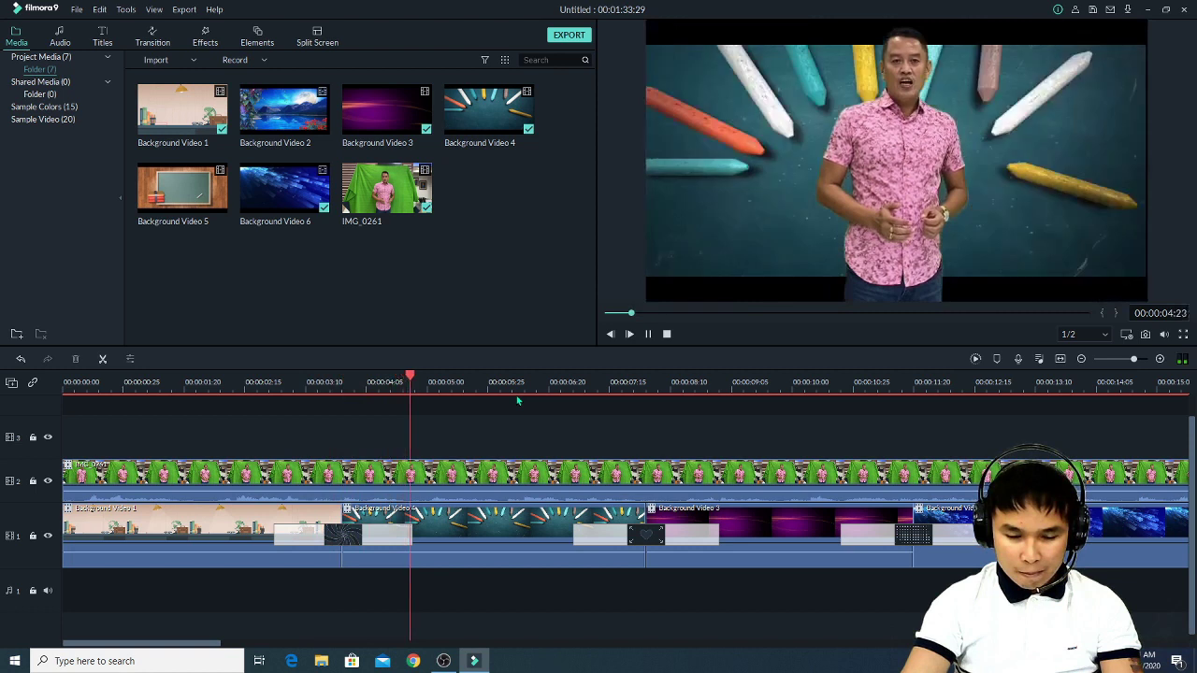
{"action": "key", "text": "space"}
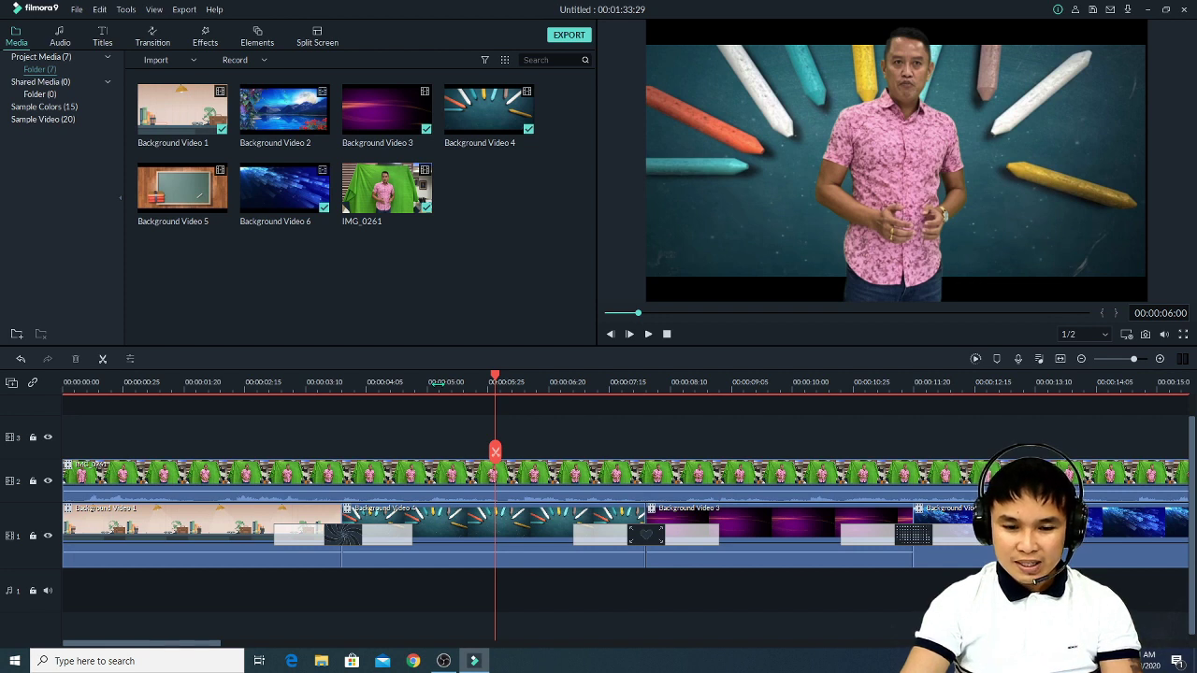
Find the title's starting point within the Background Video 4 section and place the playhead at 00:00:05:04.
{"action": "left_click", "coordinate": [437, 382]}
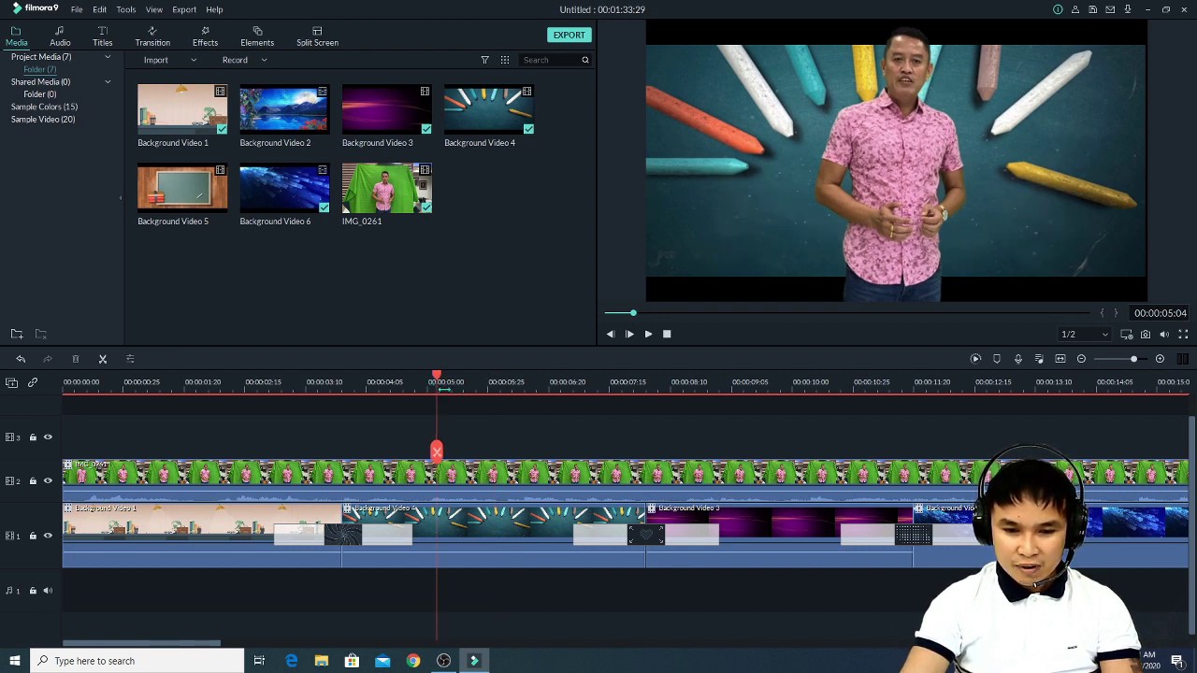
{"action": "left_click", "coordinate": [444, 388]}
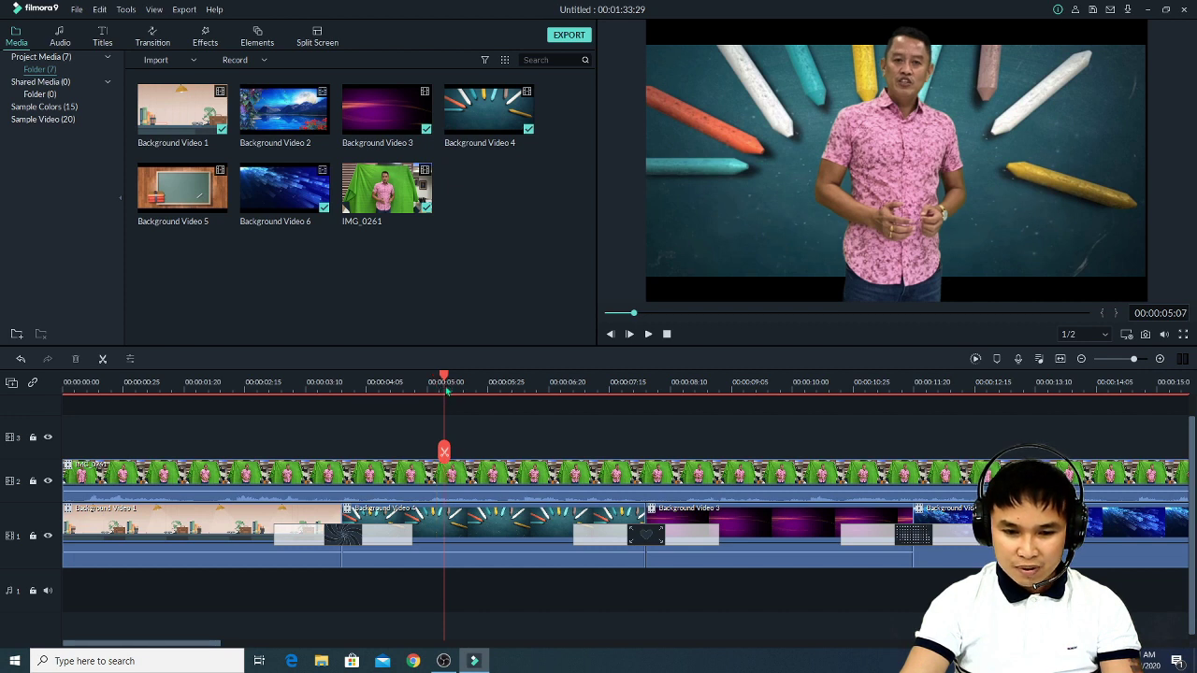
{"action": "scroll", "coordinate": [458, 386], "scroll_direction": "up", "scroll_amount": 2}
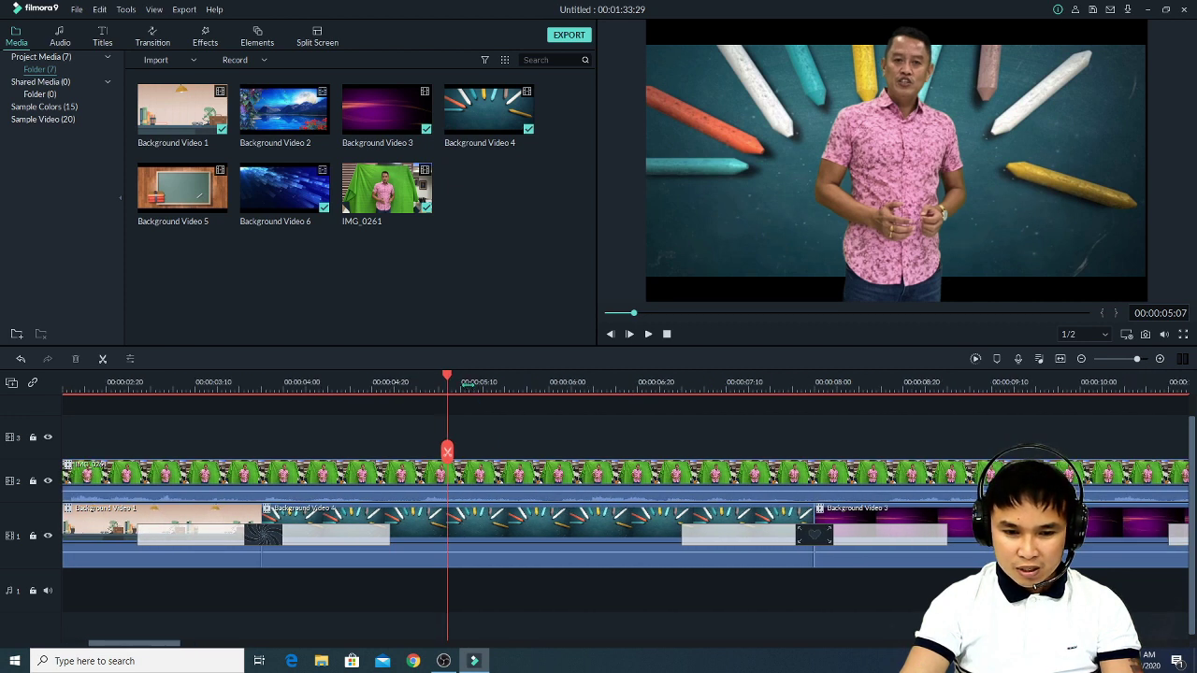
{"action": "left_click", "coordinate": [392, 383]}
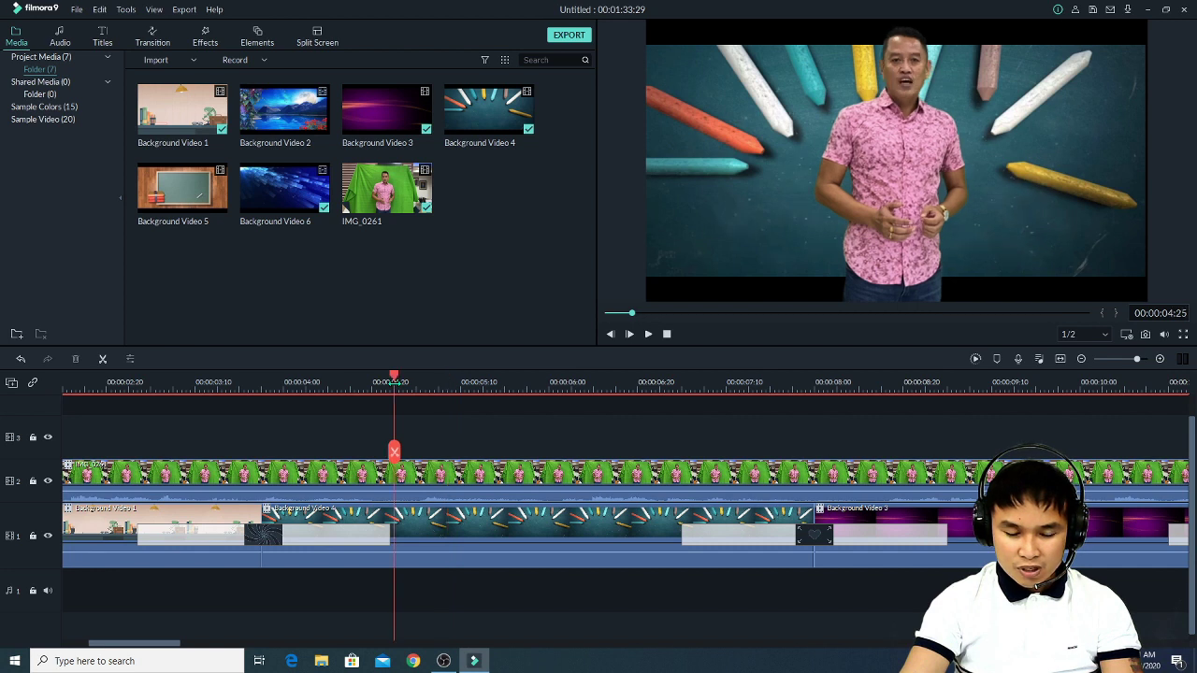
{"action": "left_click_drag", "start_coordinate": [394, 383], "coordinate": [468, 383]}
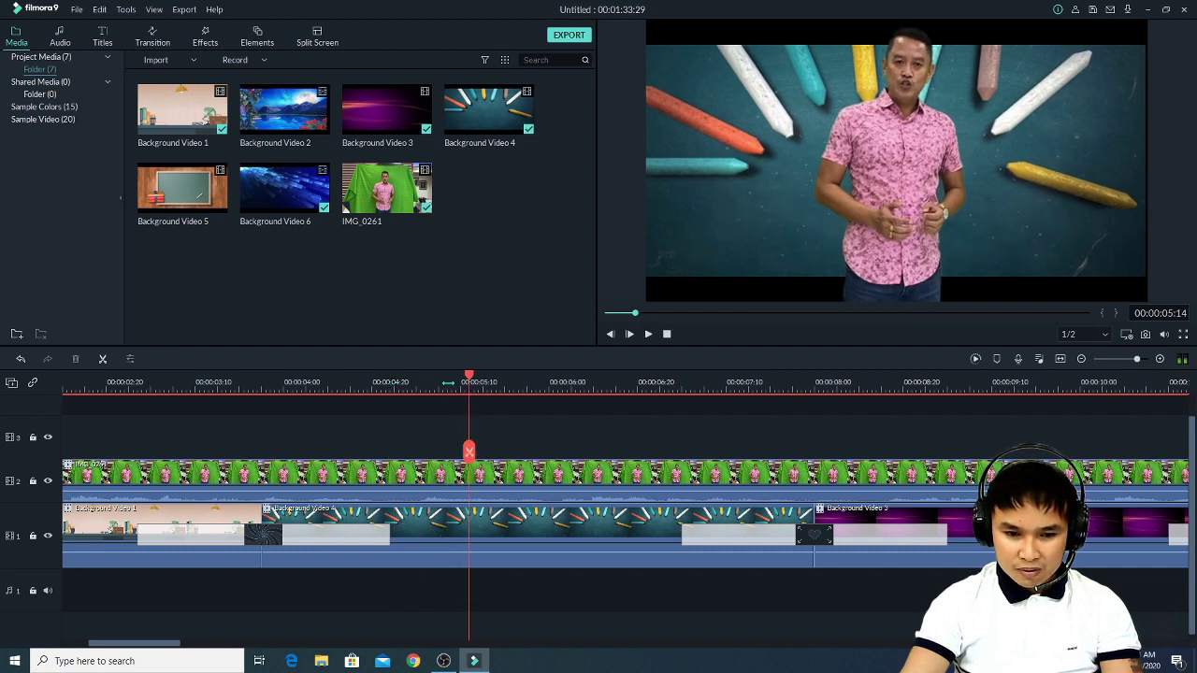
{"action": "left_click", "coordinate": [438, 383]}
{"action": "key", "text": "space"}
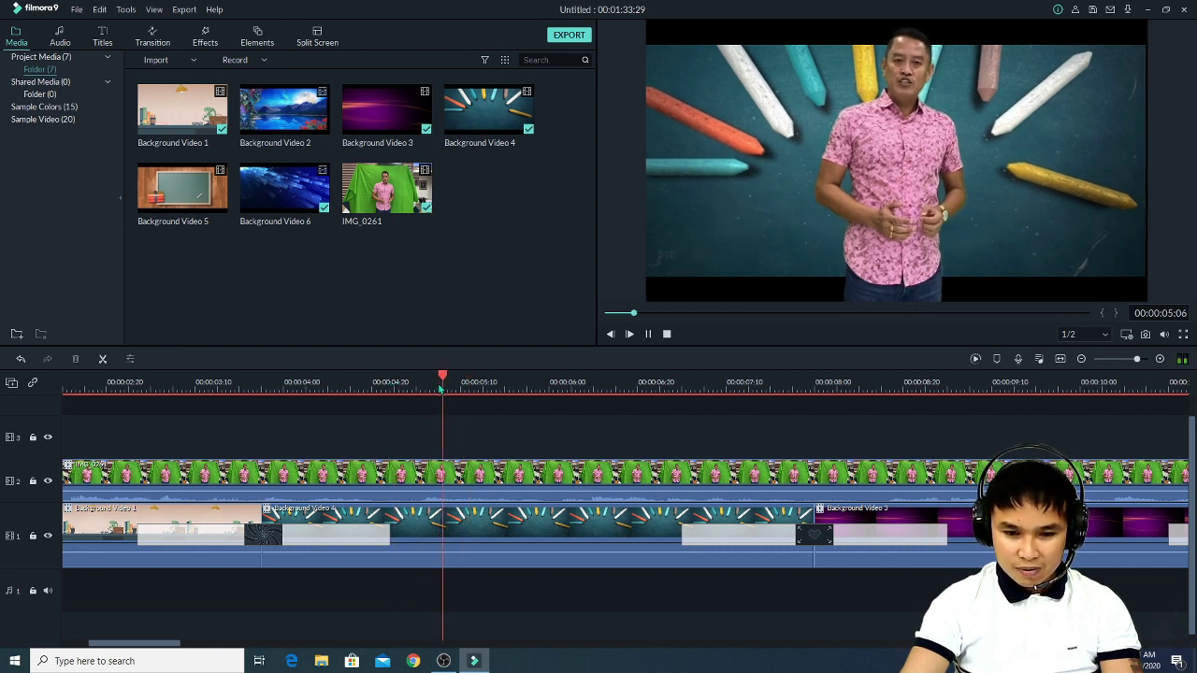
{"action": "key", "text": "space"}
{"action": "left_click", "coordinate": [438, 387]}
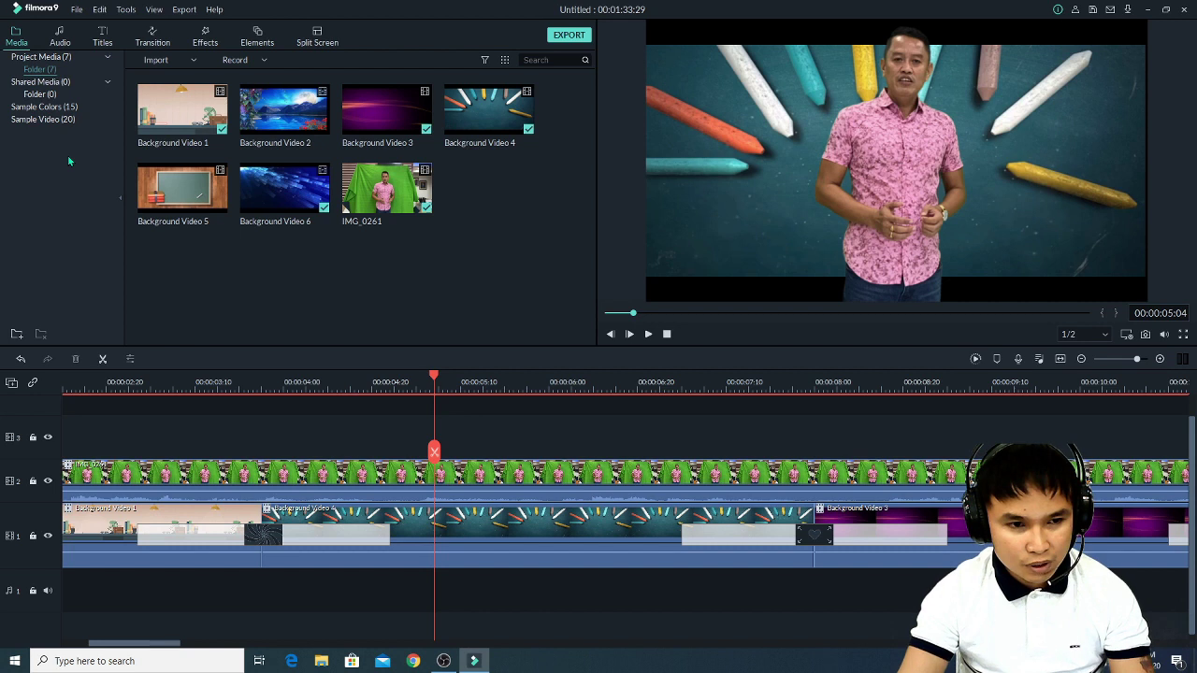
Download the Lower Third 19 title from the Lower 3rds collection and place it on track 3 at 00:00:05:04.
{"action": "left_click", "coordinate": [103, 40]}
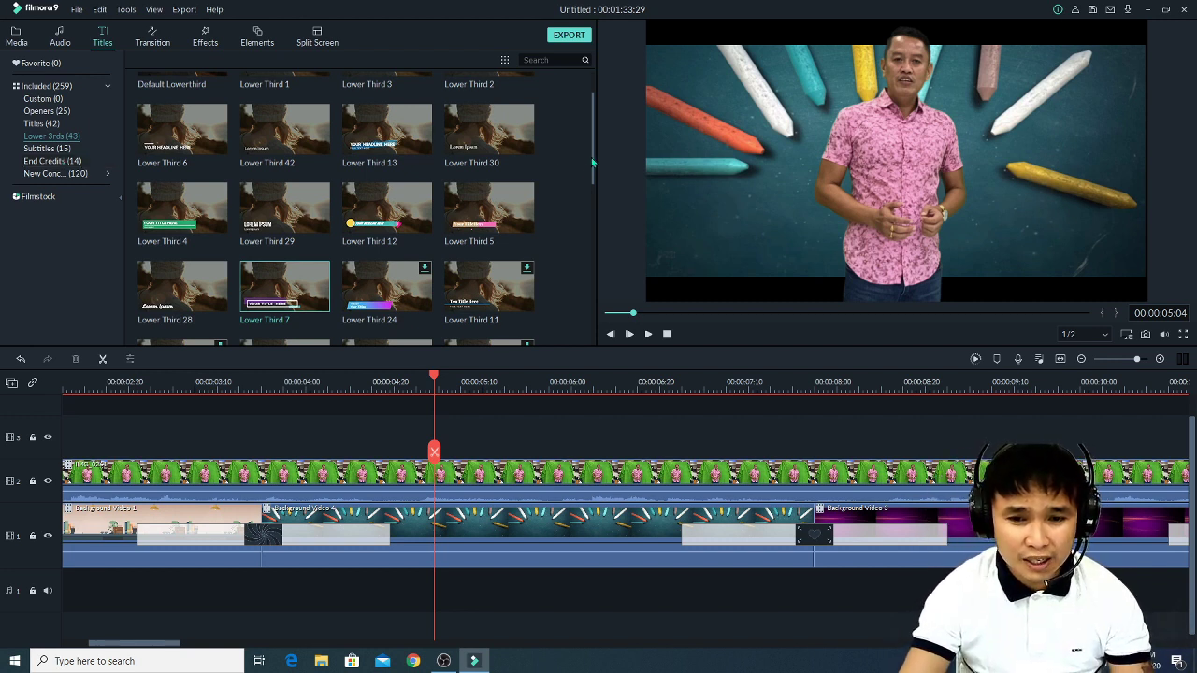
{"action": "scroll", "coordinate": [592, 164], "scroll_direction": "down", "scroll_amount": 5}
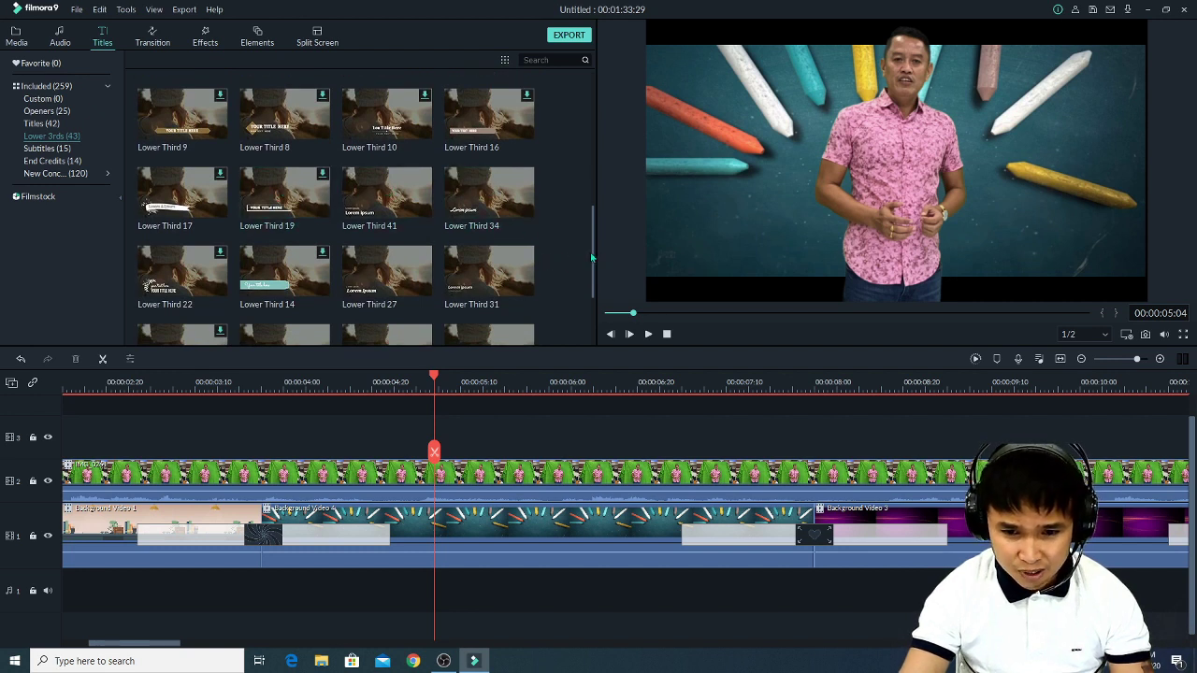
{"action": "scroll", "coordinate": [594, 261], "scroll_direction": "down", "scroll_amount": 1}
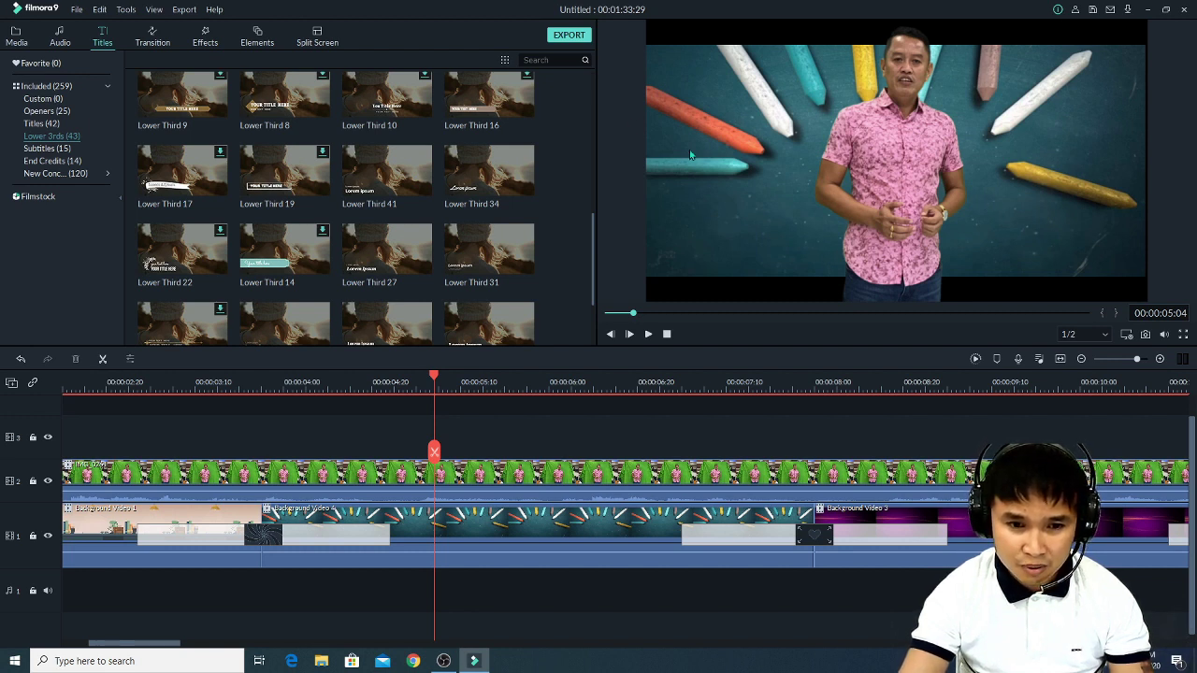
{"action": "left_click", "coordinate": [297, 189]}
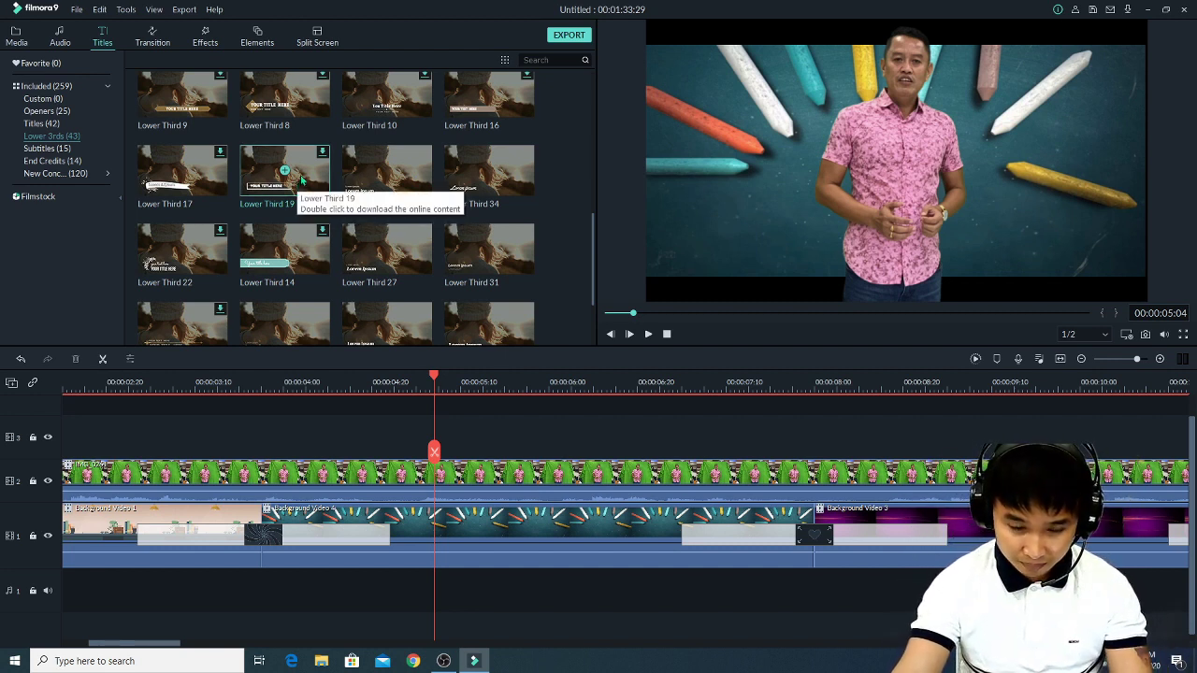
{"action": "double_click", "coordinate": [301, 180]}
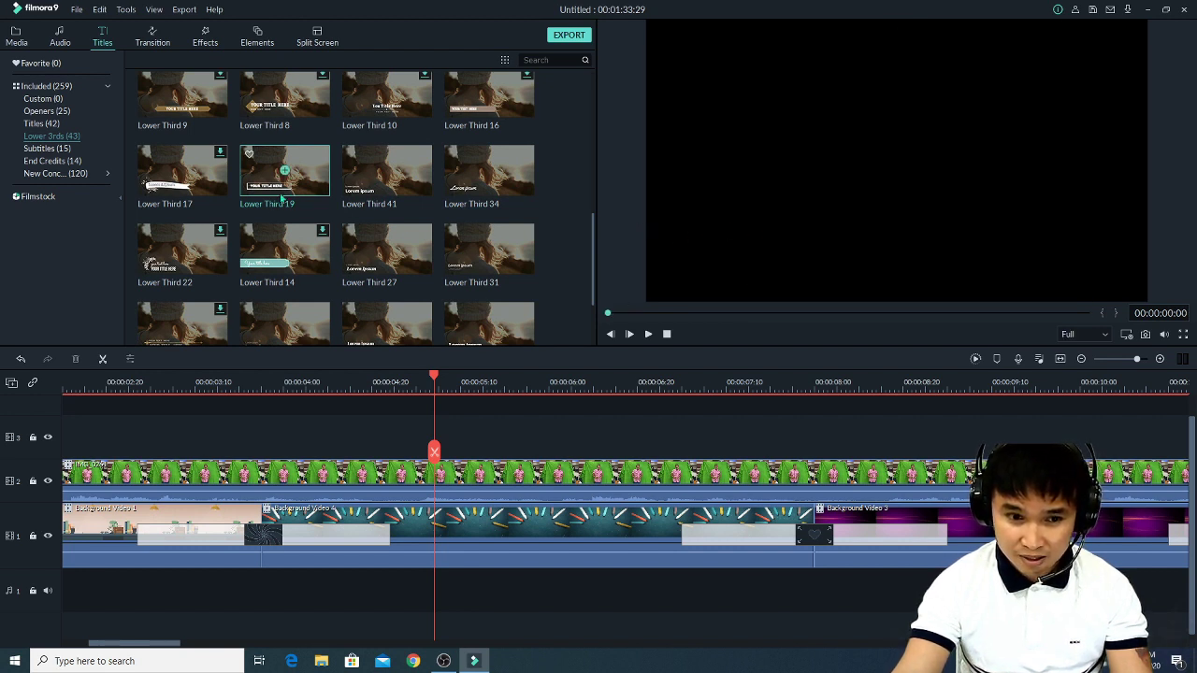
{"action": "left_click", "coordinate": [648, 334]}
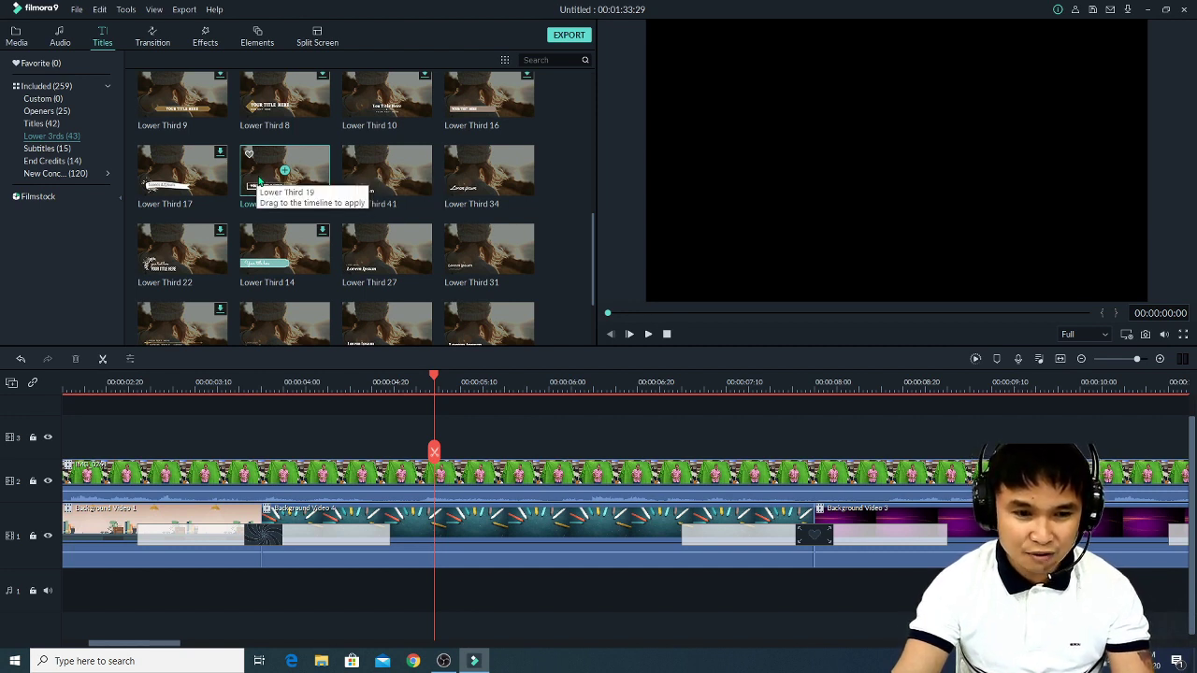
{"action": "left_click_drag", "start_coordinate": [262, 177], "coordinate": [436, 450]}
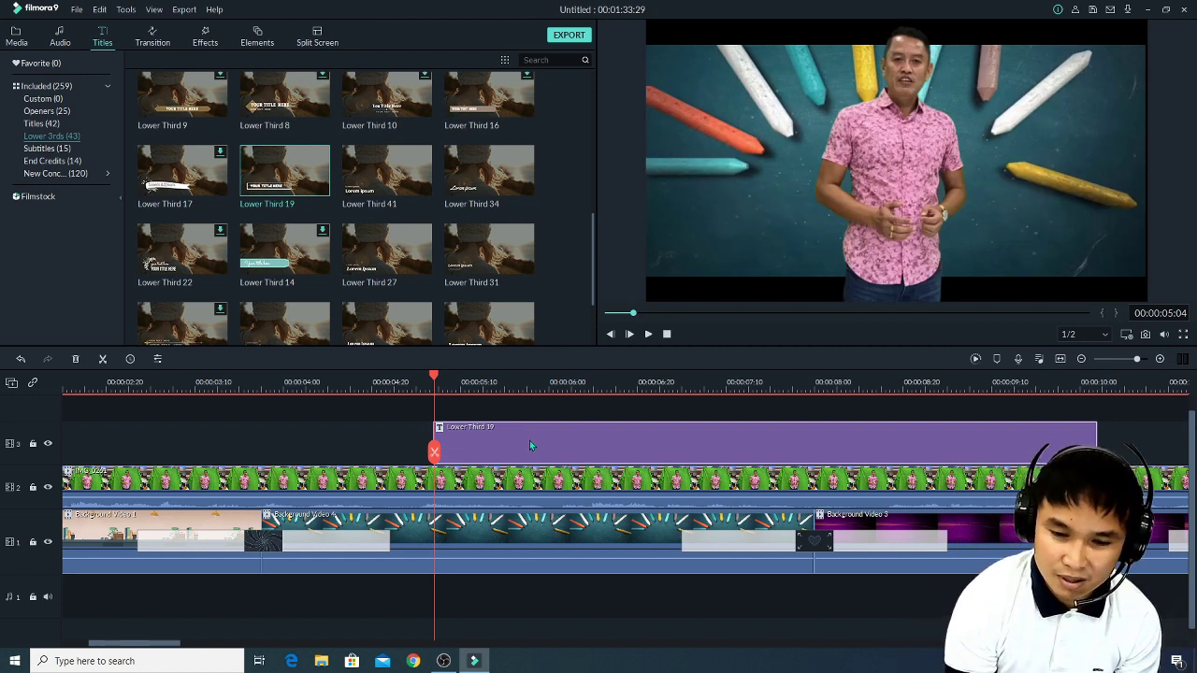
Preview the Lower Third 19 title's opening animation and return the playhead to its start at 00:00:05:04.
{"action": "key", "text": "space"}
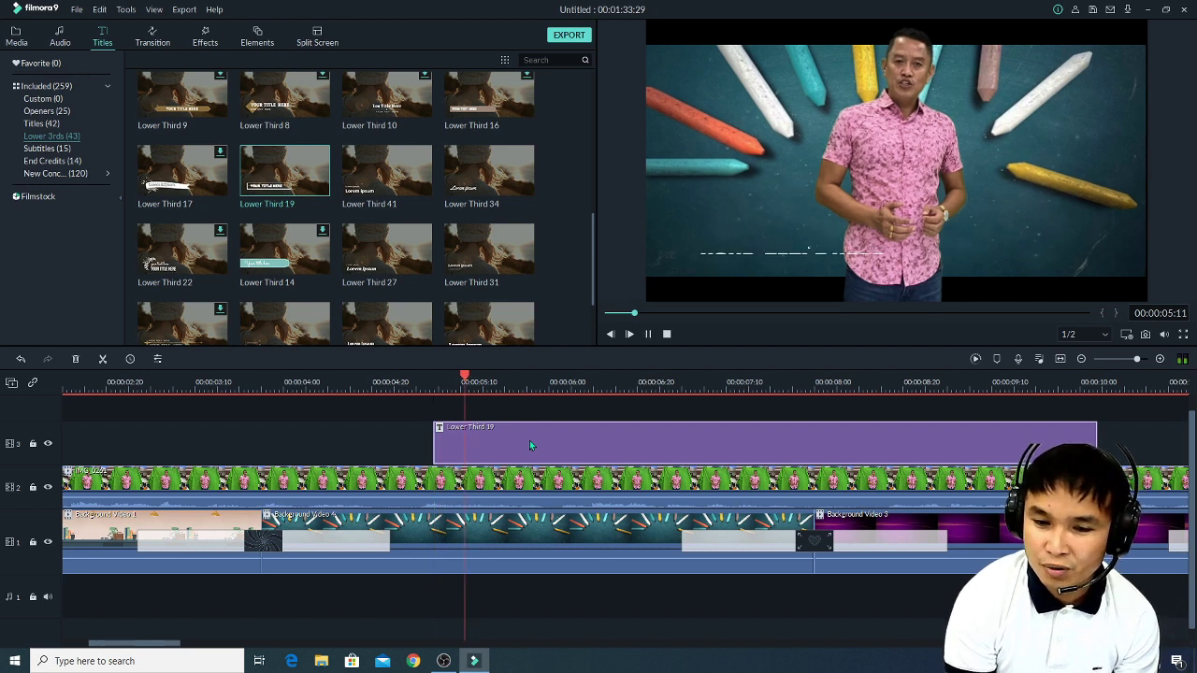
{"action": "key", "text": "space"}
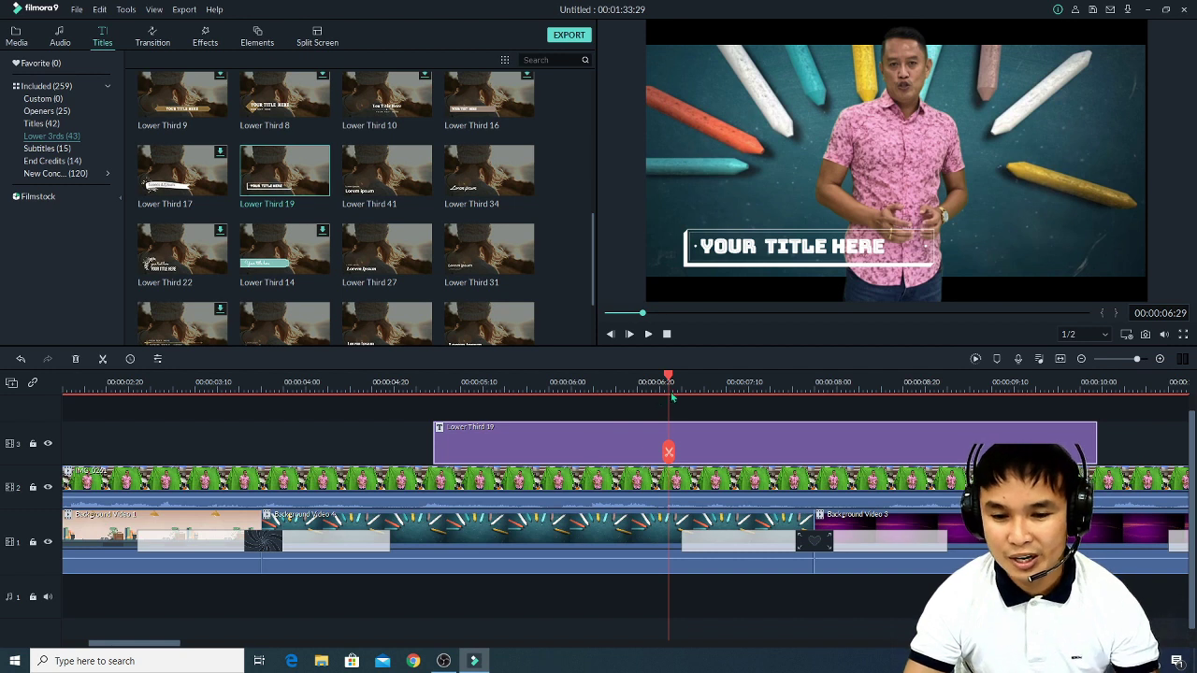
{"action": "left_click", "coordinate": [433, 387]}
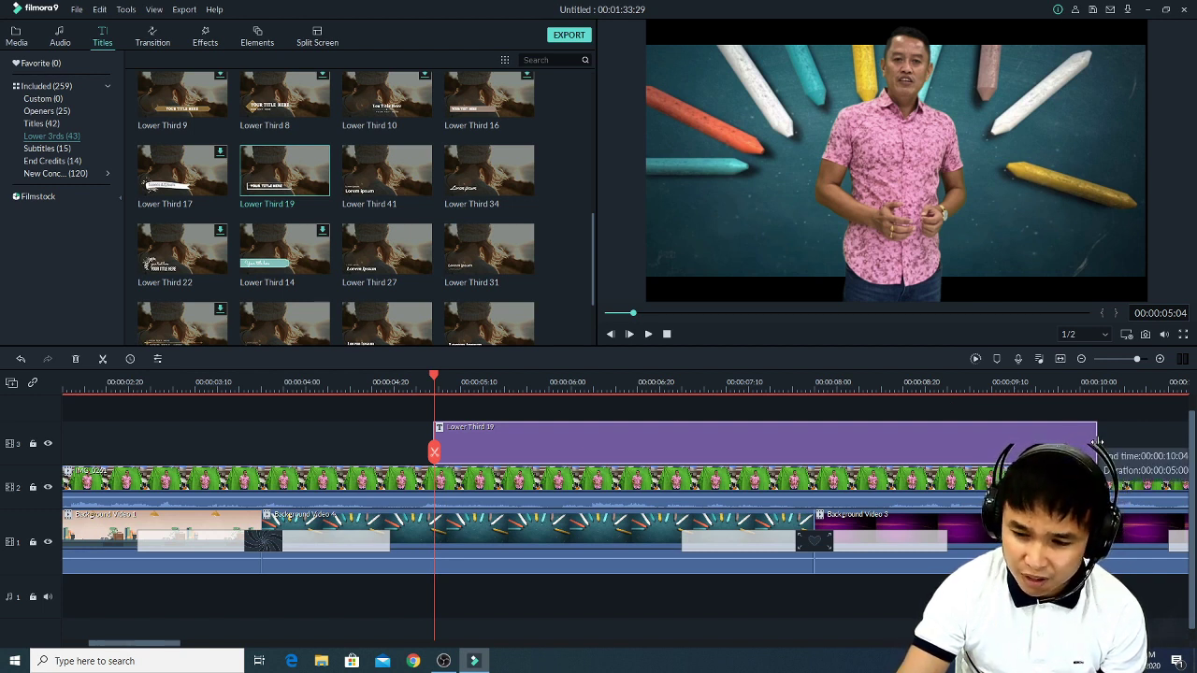
Shorten the Lower Third 19 title on track 3 and set its duration to 00:00:04:00.
{"action": "left_click_drag", "start_coordinate": [1097, 441], "coordinate": [898, 446]}
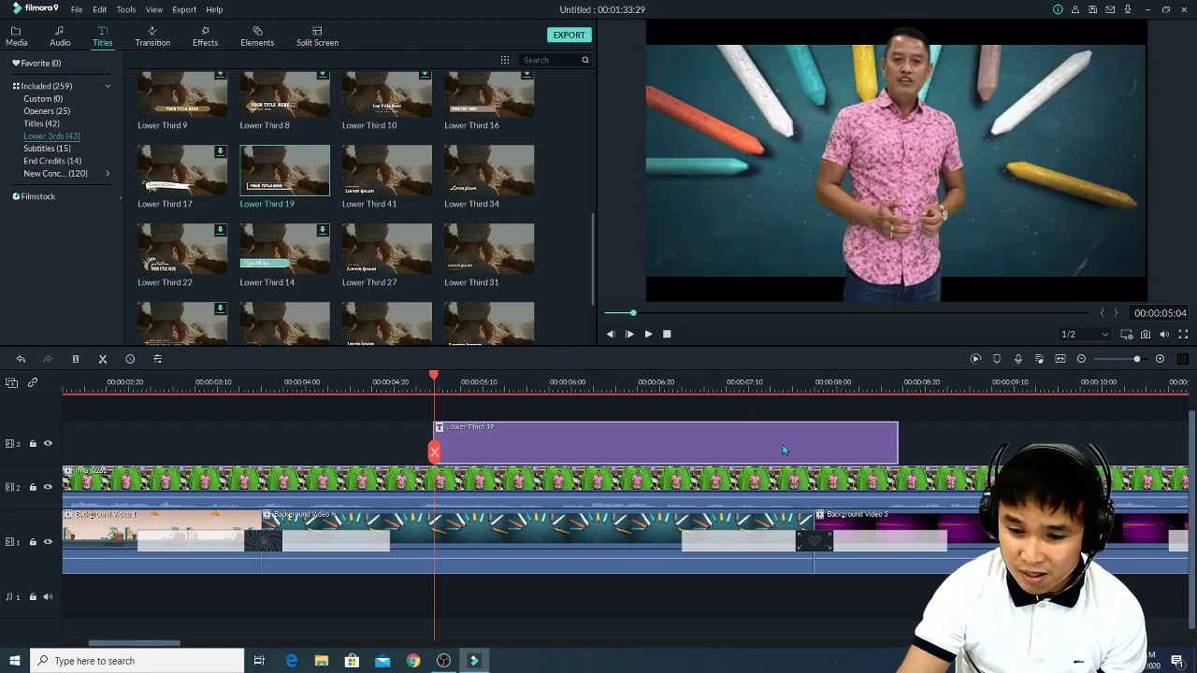
{"action": "right_click", "coordinate": [716, 446]}
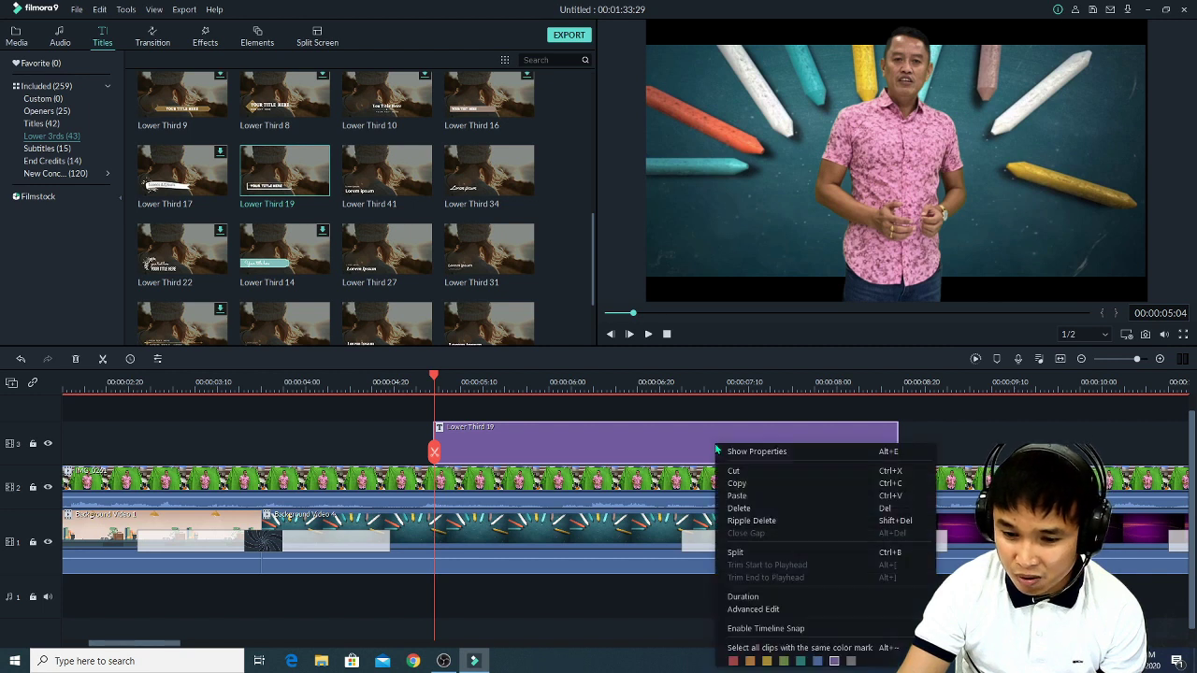
{"action": "left_click", "coordinate": [752, 596]}
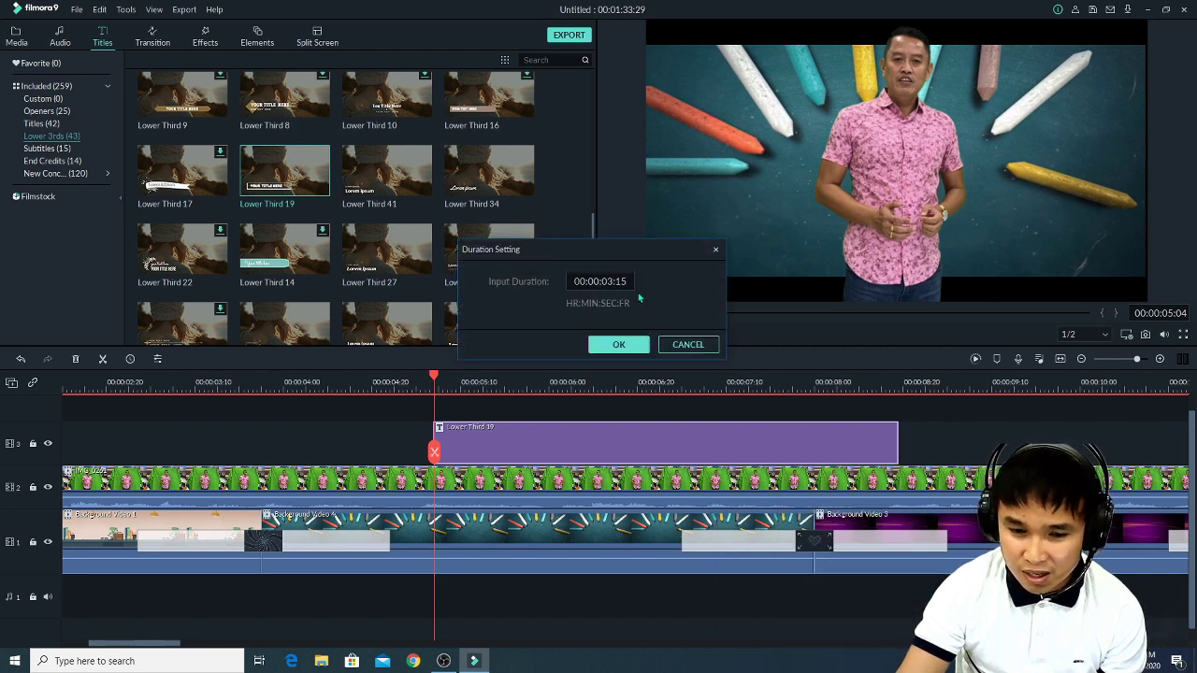
{"action": "double_click", "coordinate": [613, 281]}
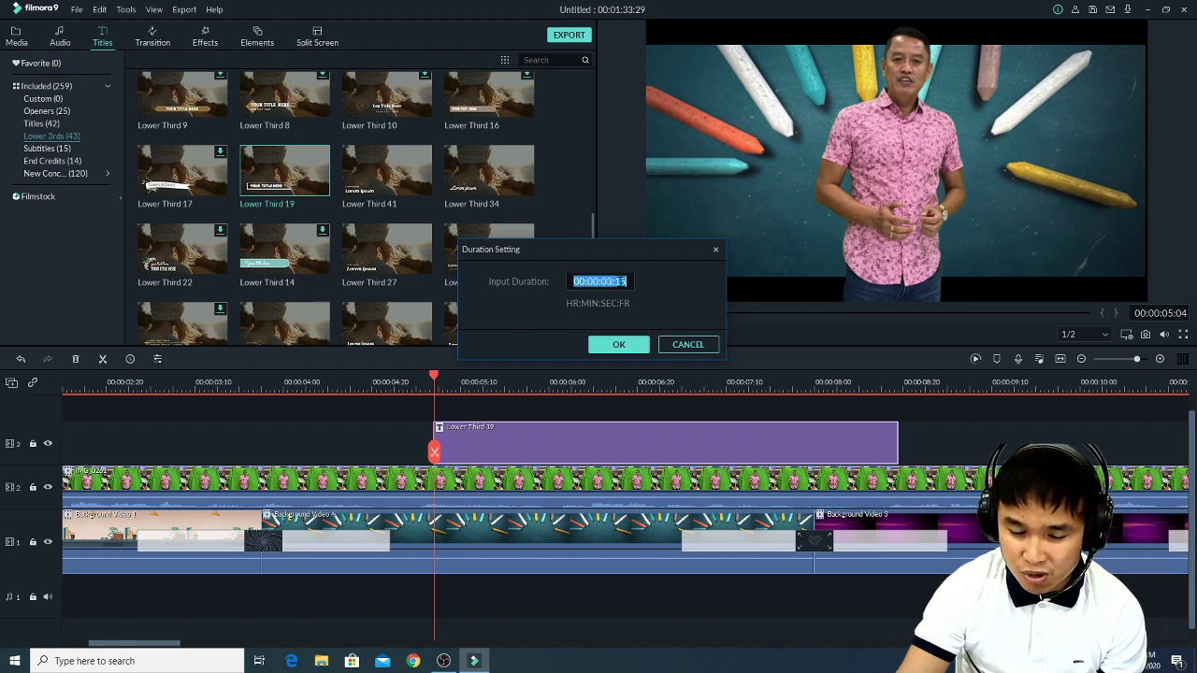
{"action": "left_click", "coordinate": [628, 282]}
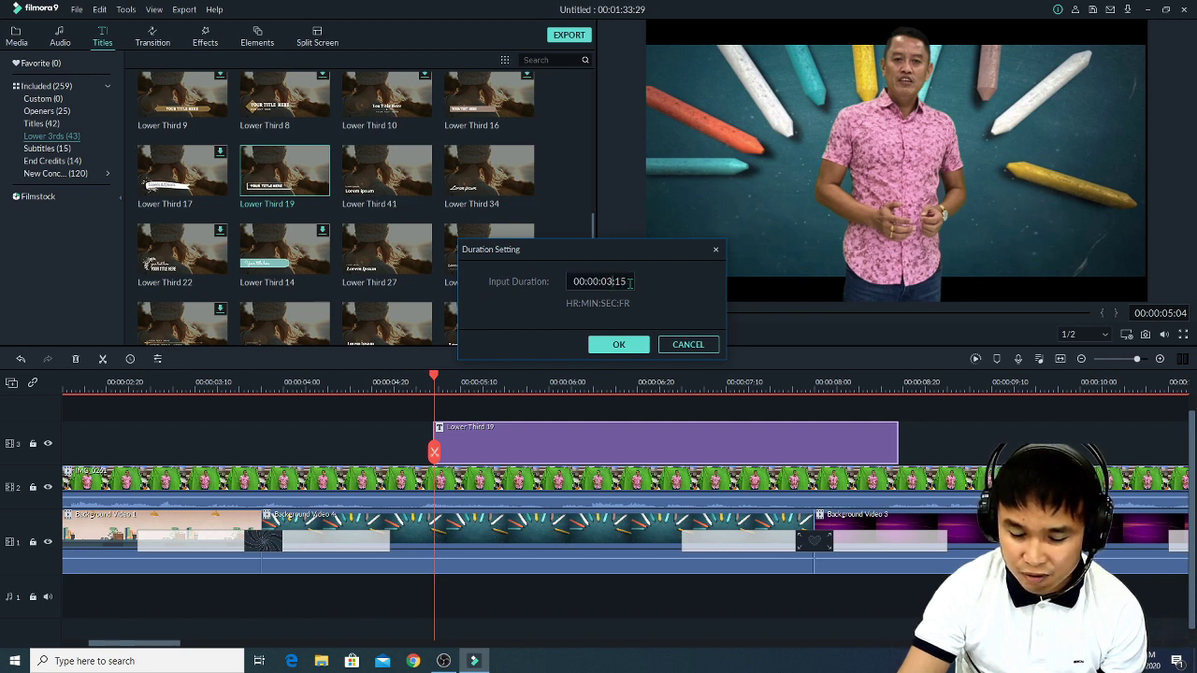
{"action": "key", "text": "BackSpace"}
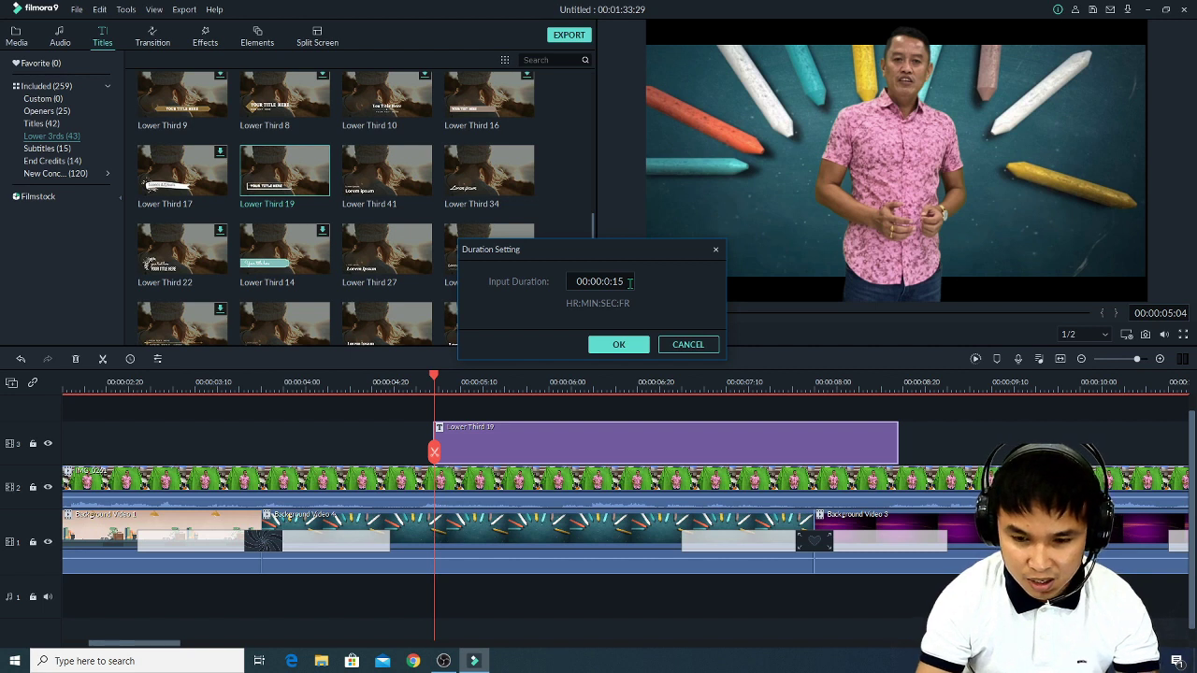
{"action": "type", "text": "4"}
{"action": "key", "text": "Delete"}
{"action": "key", "text": "Delete"}
{"action": "key", "text": "Delete"}
{"action": "type", "text": ":00"}
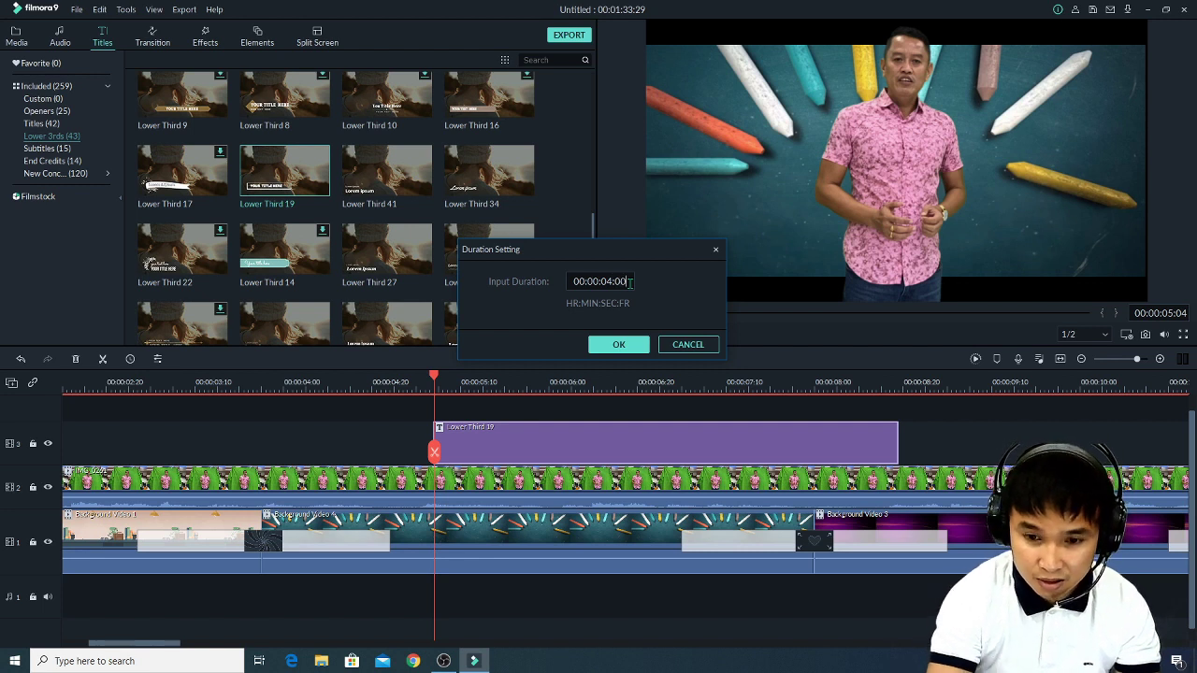
{"action": "left_click", "coordinate": [618, 344]}
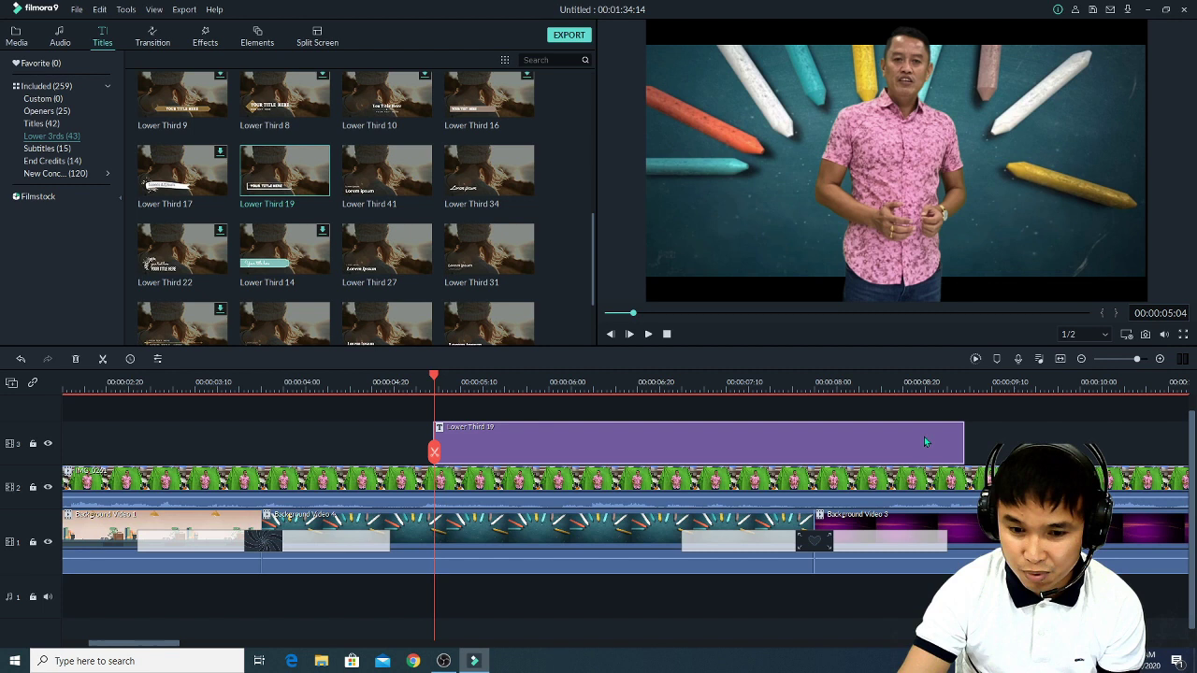
Try a longer duration for the Lower Third 19 title, preview it, and trim its end back to about 4 seconds.
{"action": "left_click_drag", "start_coordinate": [963, 435], "coordinate": [1011, 434]}
{"action": "left_click_drag", "start_coordinate": [1023, 433], "coordinate": [1038, 435]}
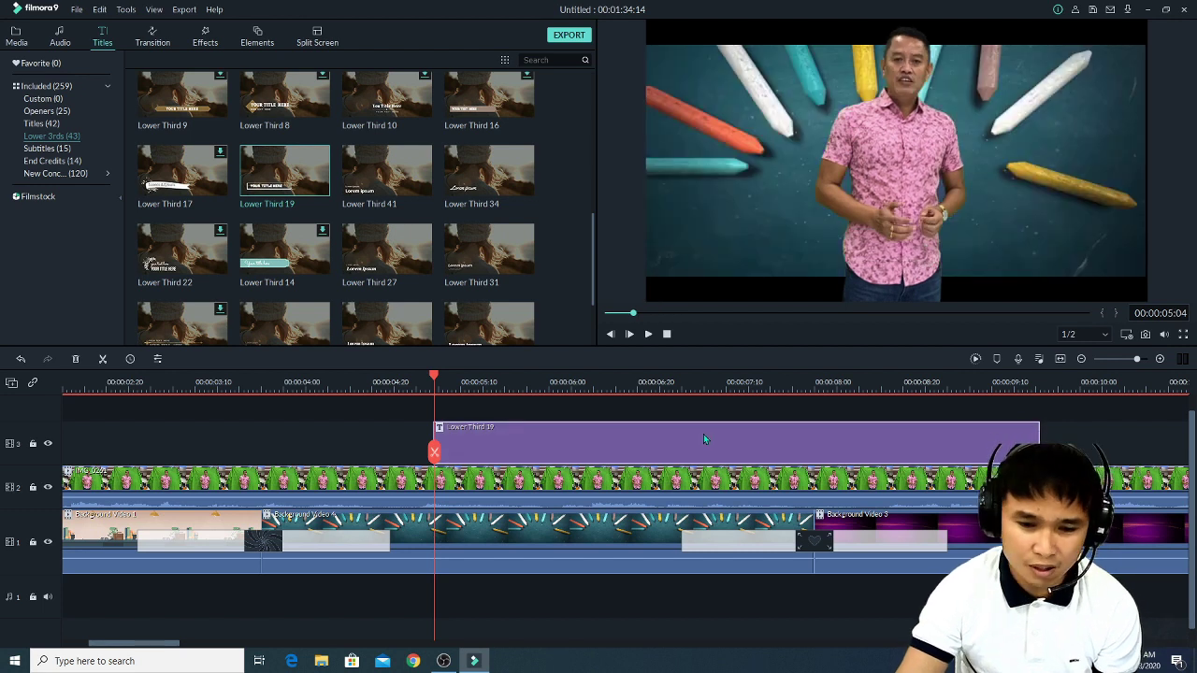
{"action": "key", "text": "space"}
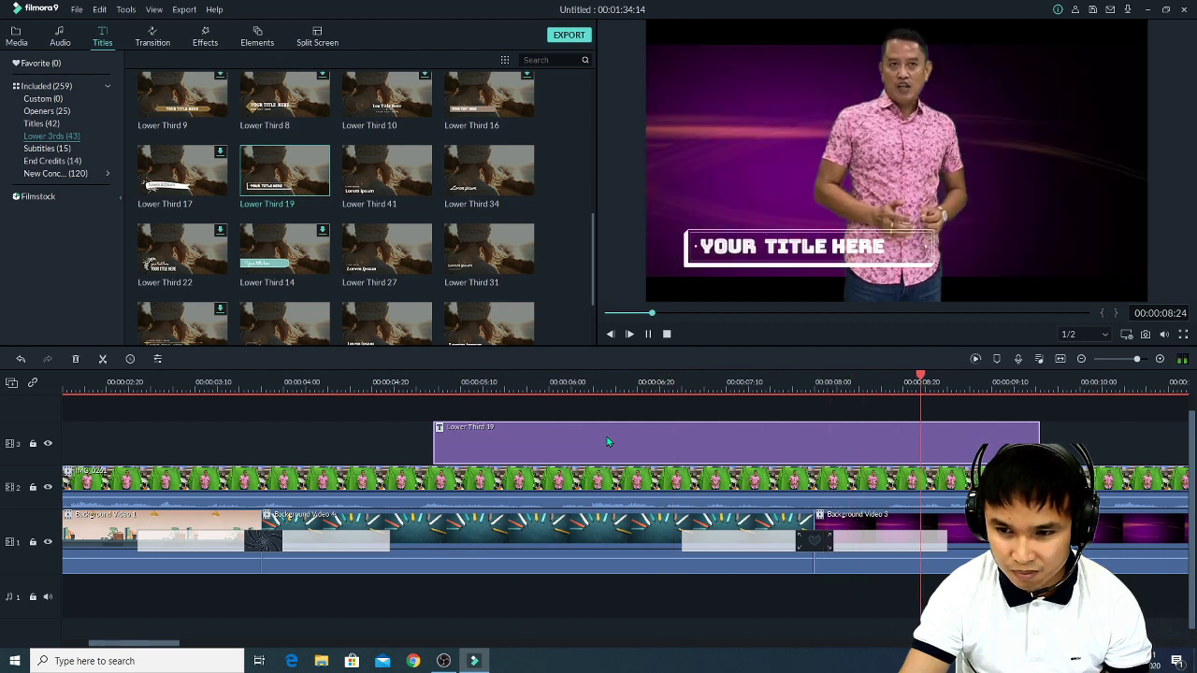
{"action": "key", "text": "space"}
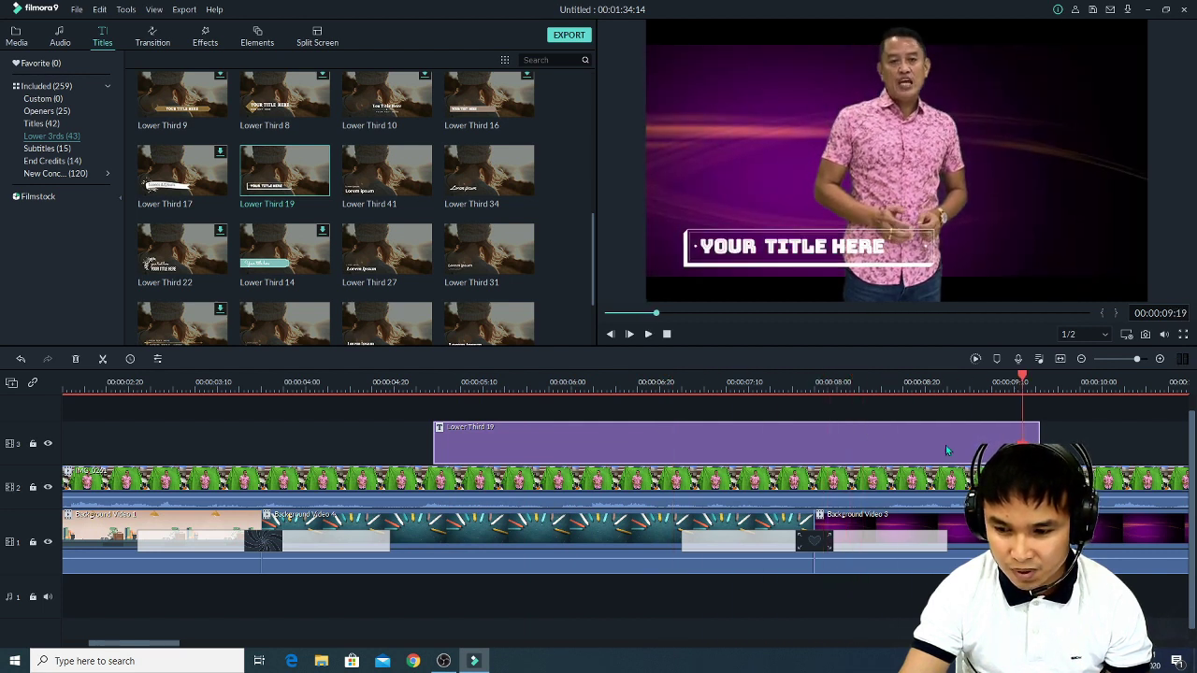
{"action": "left_click_drag", "start_coordinate": [1037, 445], "coordinate": [968, 440]}
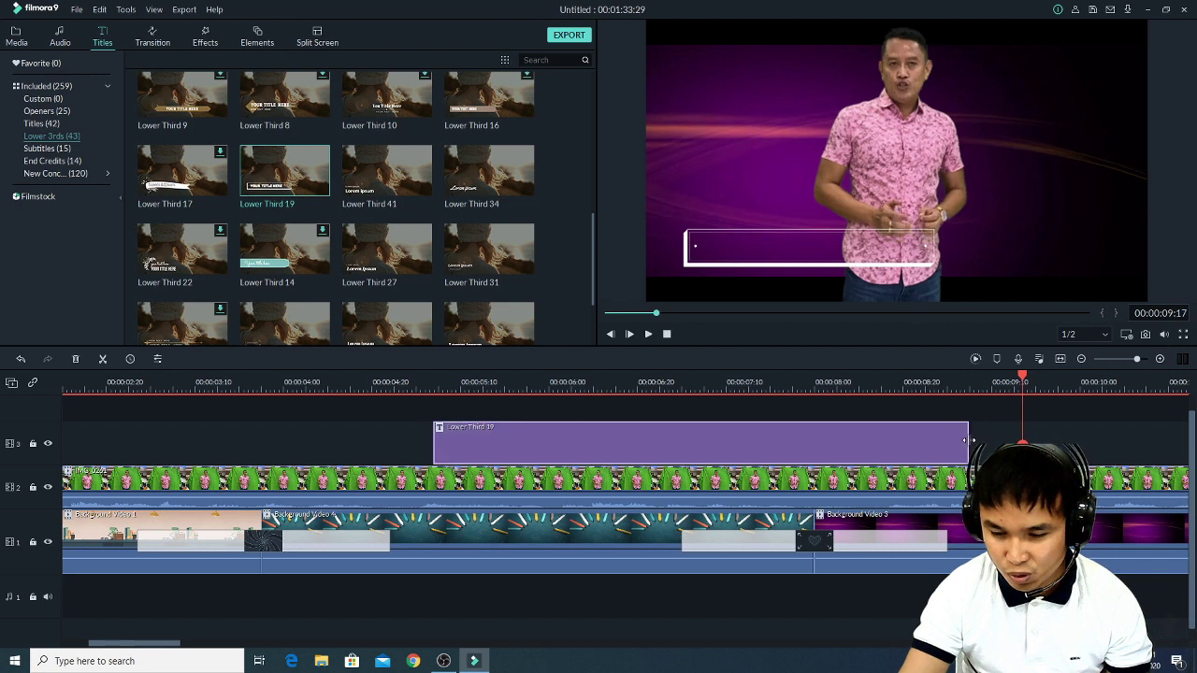
Open the Lower Third 19 title in Advanced Edit and replace its placeholder text with DECISION TREE.
{"action": "right_click", "coordinate": [543, 444]}
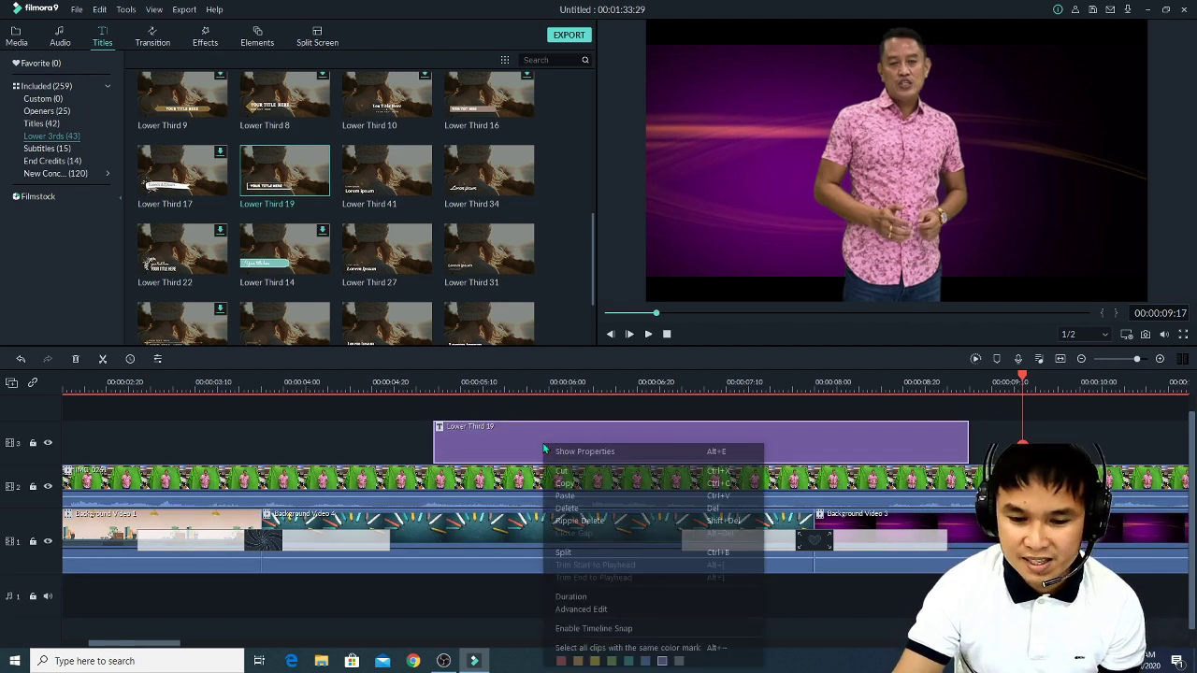
{"action": "key", "text": "Escape"}
{"action": "right_click", "coordinate": [485, 443]}
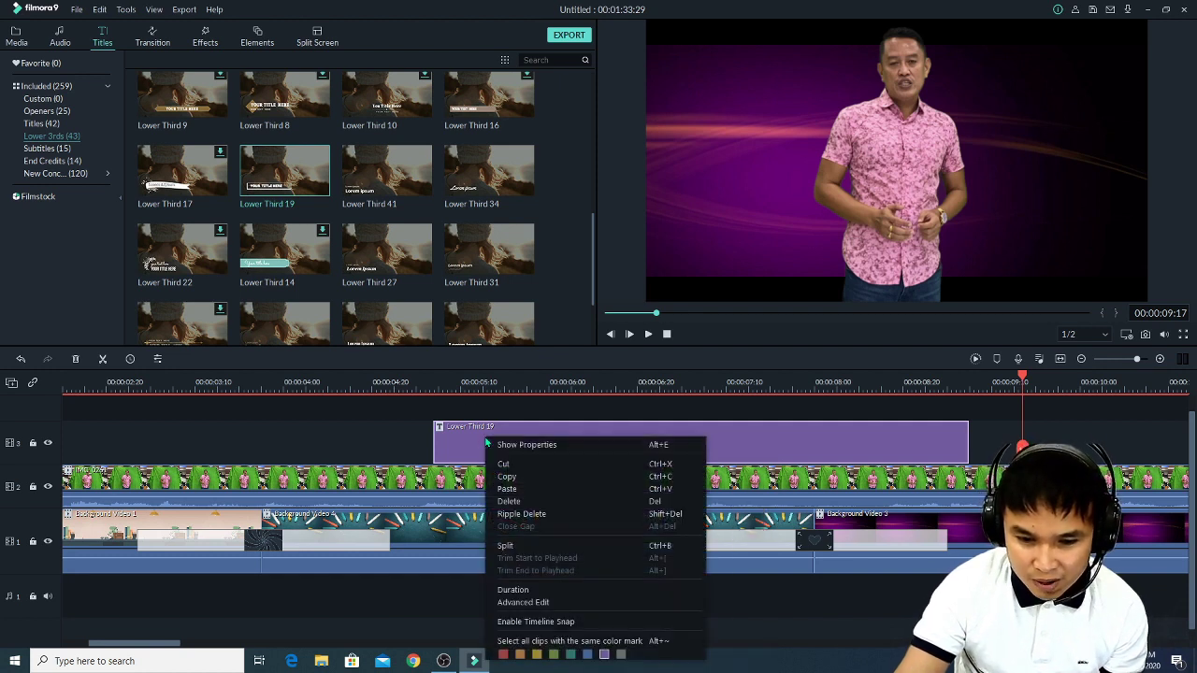
{"action": "left_click", "coordinate": [533, 603]}
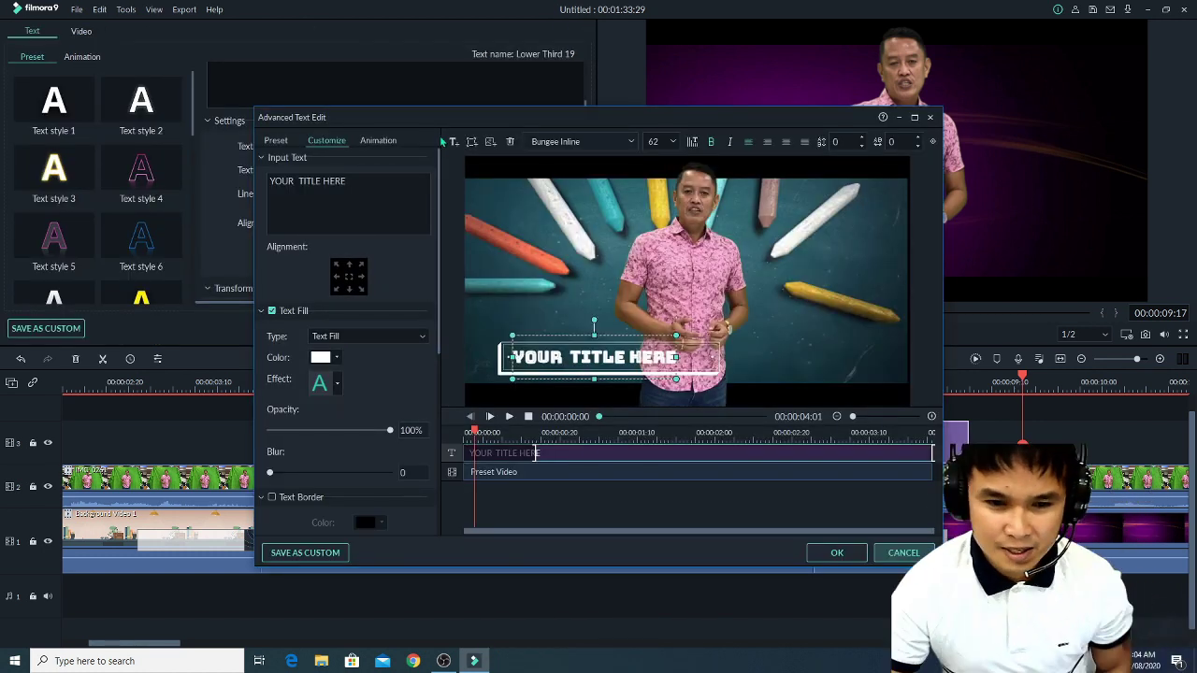
{"action": "left_click_drag", "start_coordinate": [458, 113], "coordinate": [446, 85]}
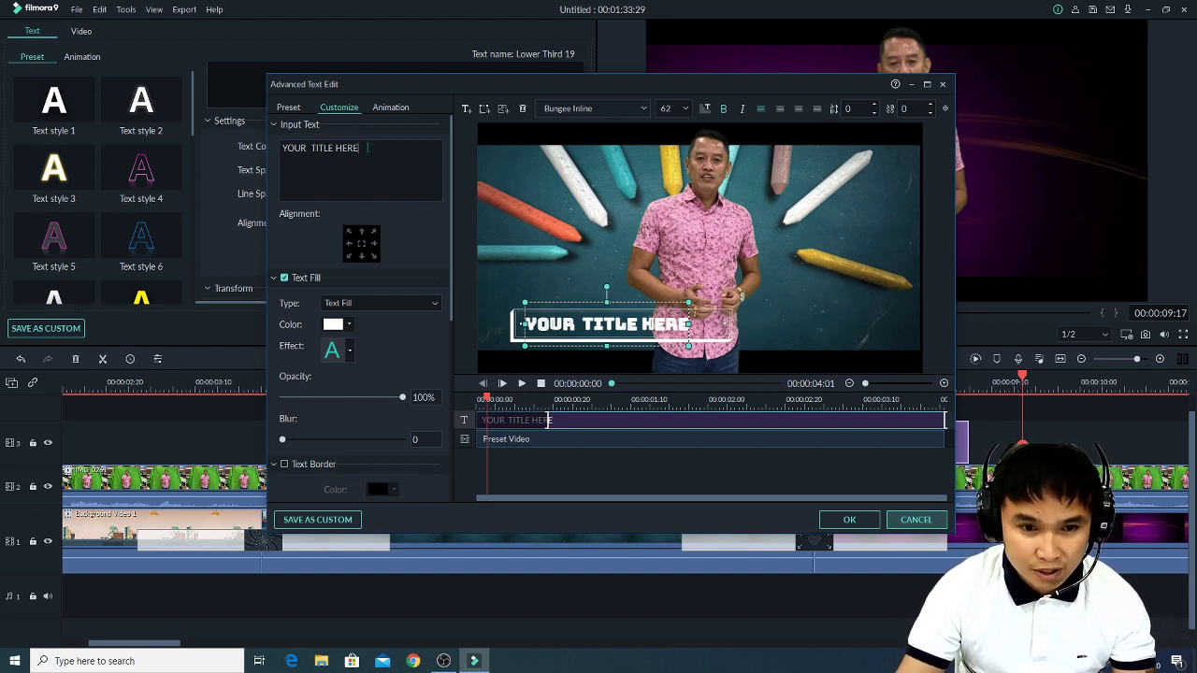
{"action": "left_click_drag", "start_coordinate": [370, 150], "coordinate": [280, 151]}
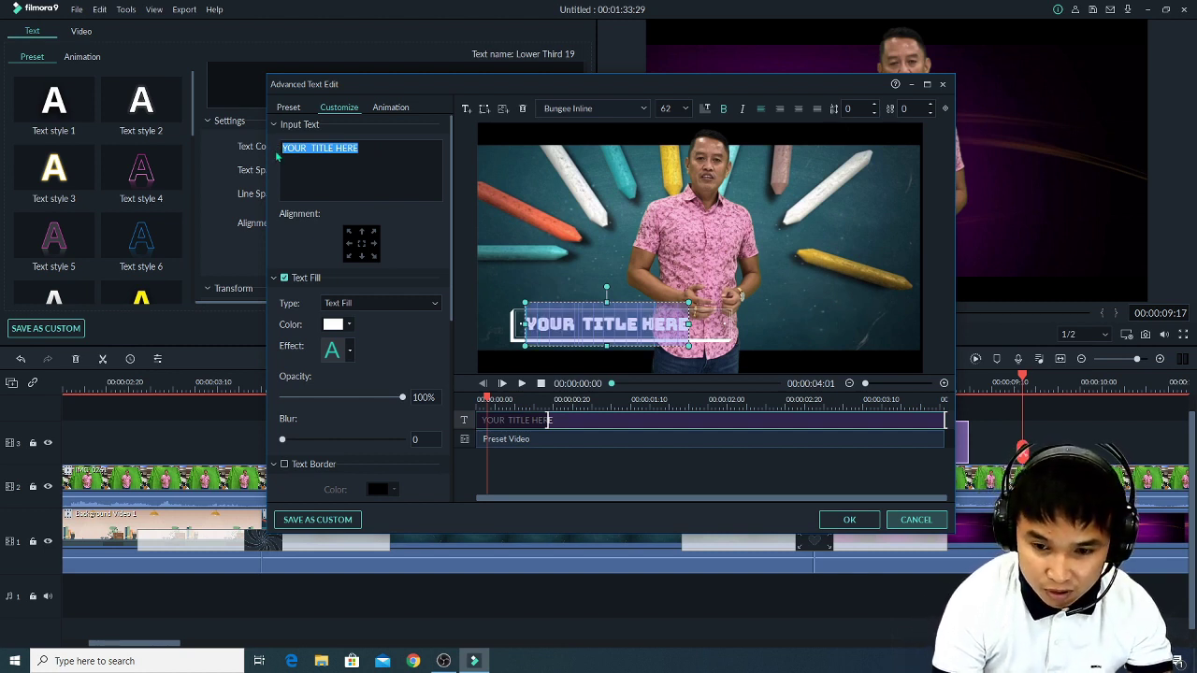
{"action": "type", "text": "DEC"}
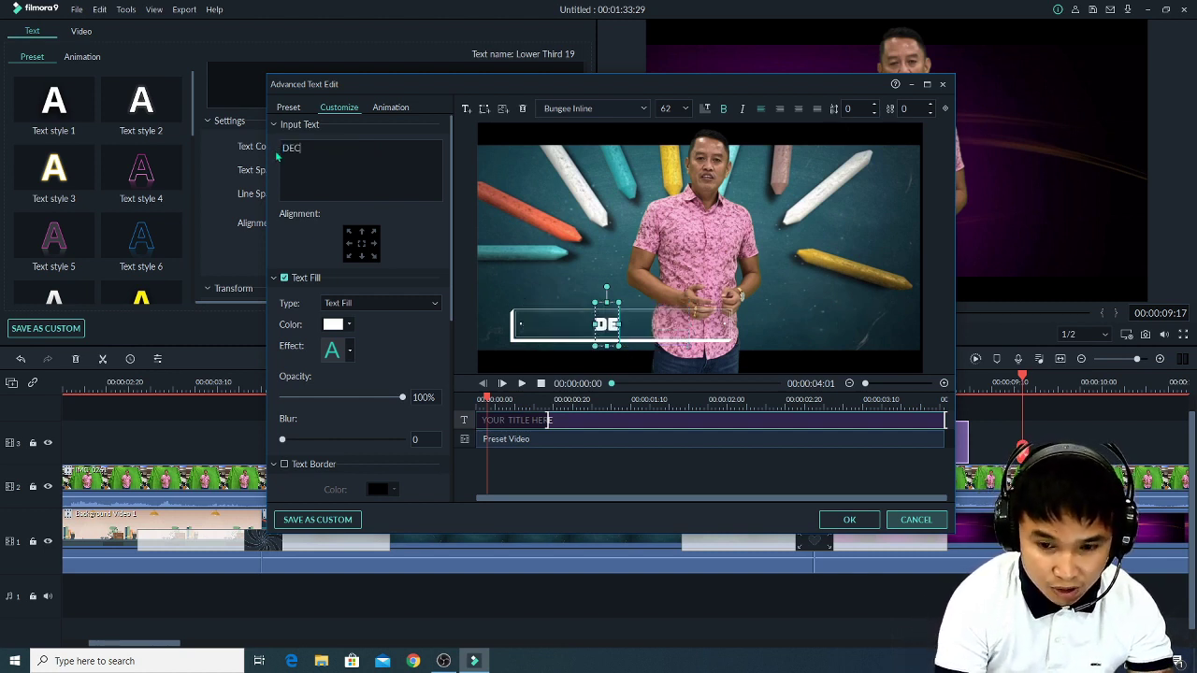
{"action": "type", "text": "ISIONJ TREE"}
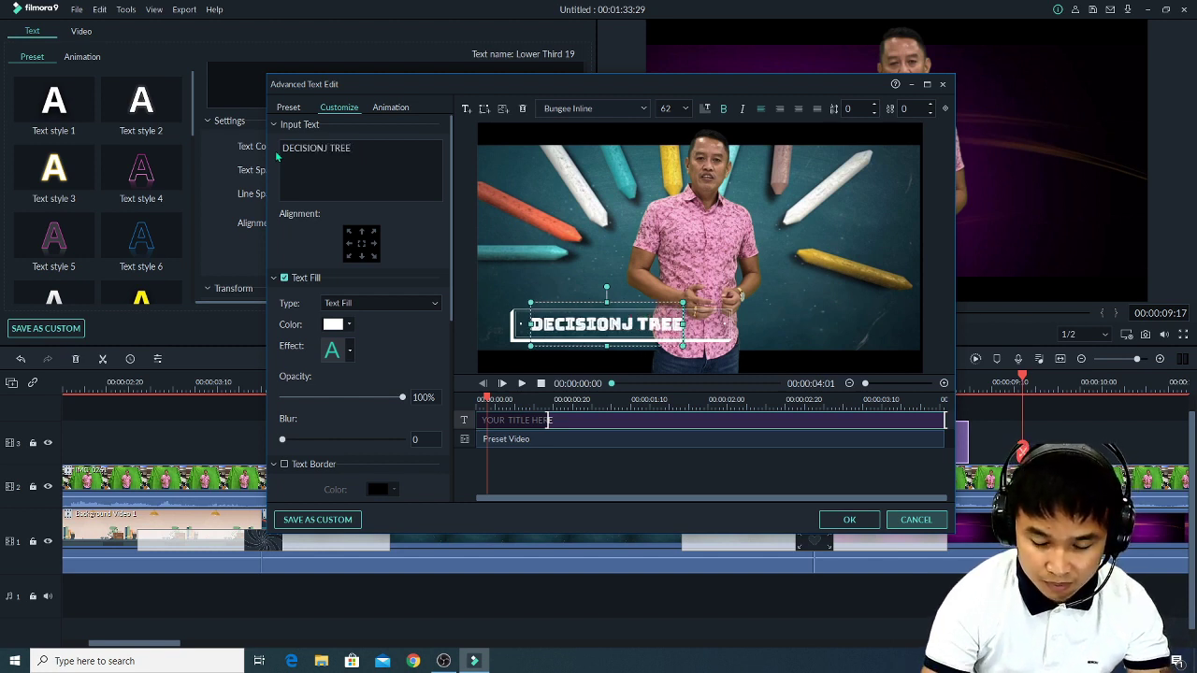
{"action": "key", "text": "BackSpace"}
{"action": "key", "text": "BackSpace"}
{"action": "key", "text": "BackSpace"}
{"action": "key", "text": "BackSpace"}
{"action": "key", "text": "BackSpace"}
{"action": "type", "text": "TREE"}
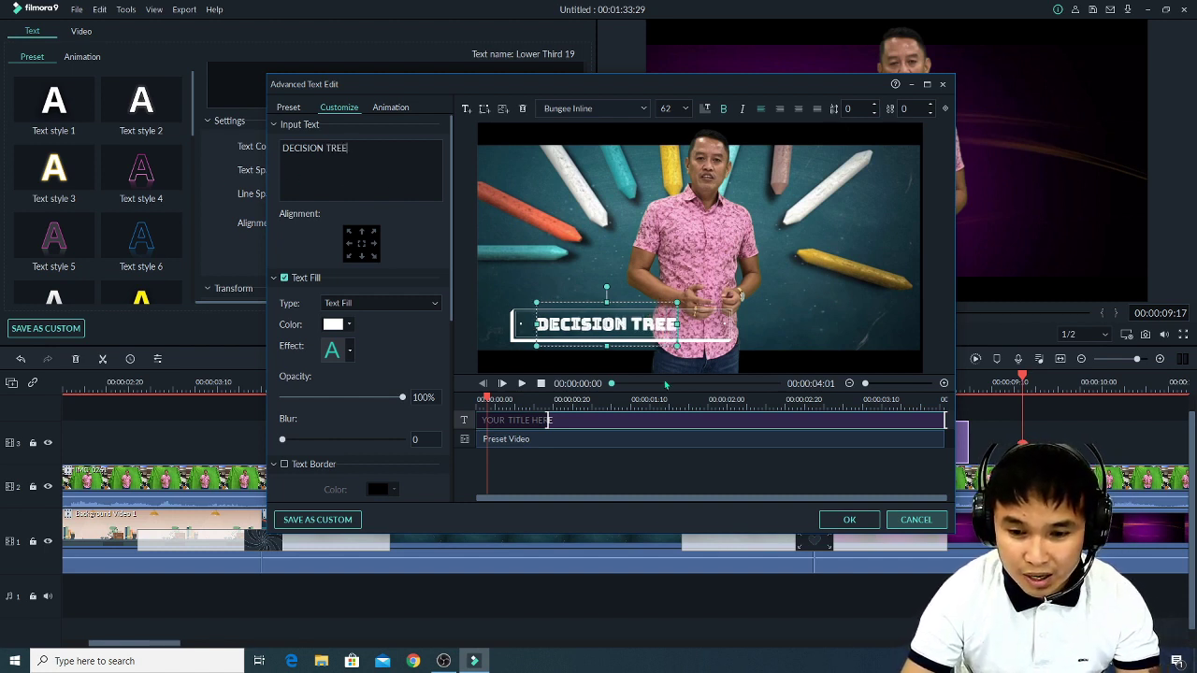
Delete the Preset Video frame around the title and move the DECISION TREE text up and left, clear of the presenter.
{"action": "left_click", "coordinate": [711, 348]}
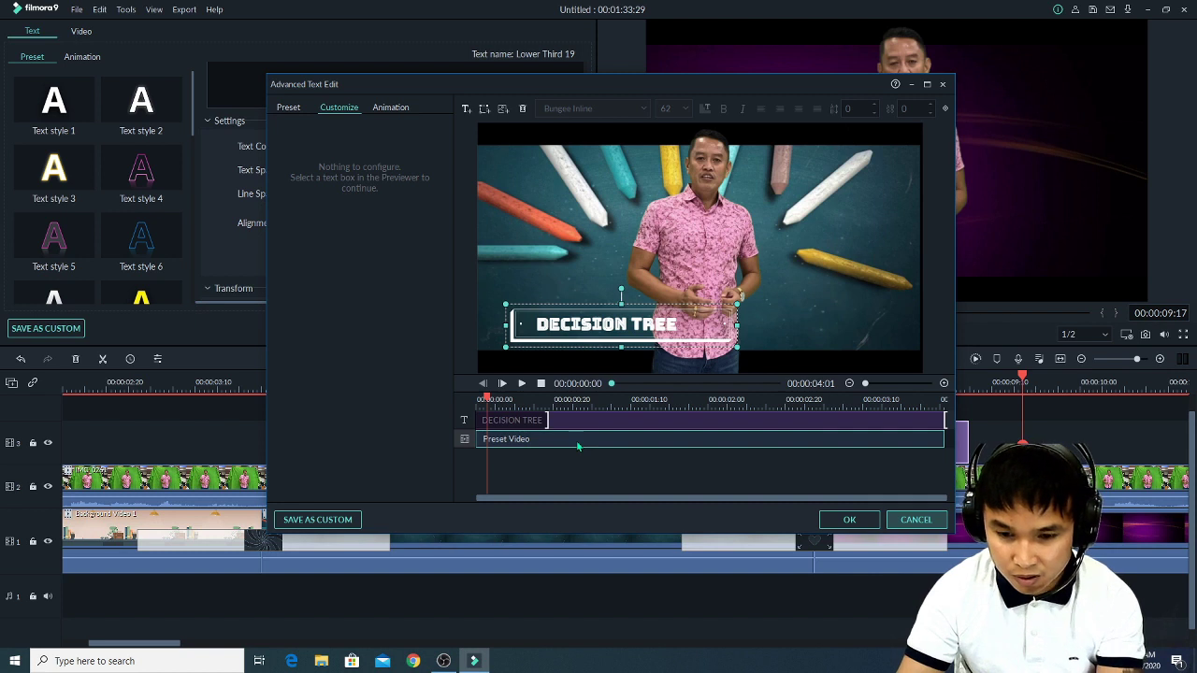
{"action": "key", "text": "Delete"}
{"action": "left_click", "coordinate": [625, 335]}
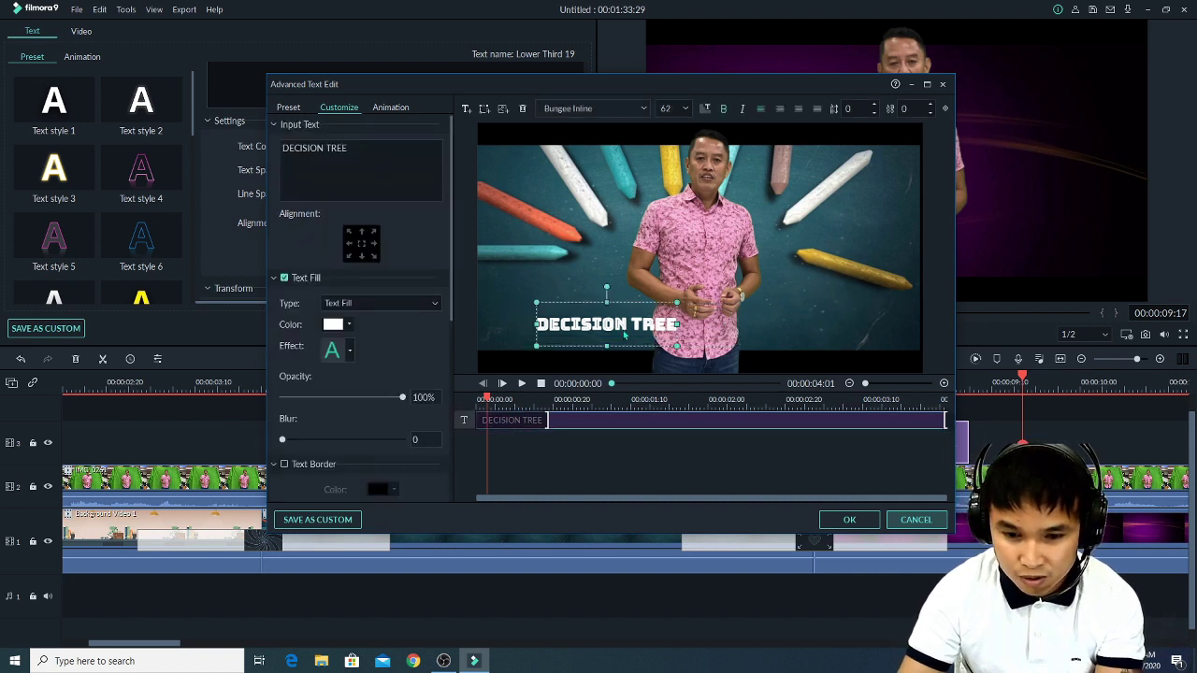
{"action": "left_click_drag", "start_coordinate": [636, 305], "coordinate": [593, 293]}
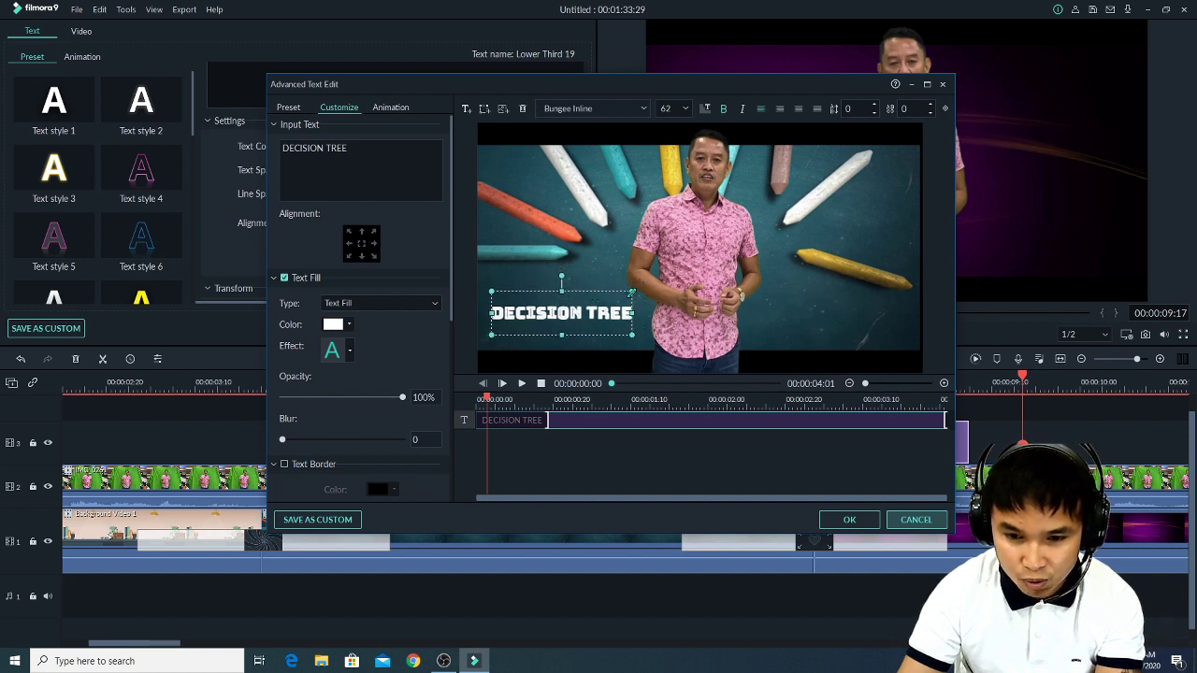
Open the preset text styles for the DECISION TREE text.
{"action": "left_click", "coordinate": [290, 107]}
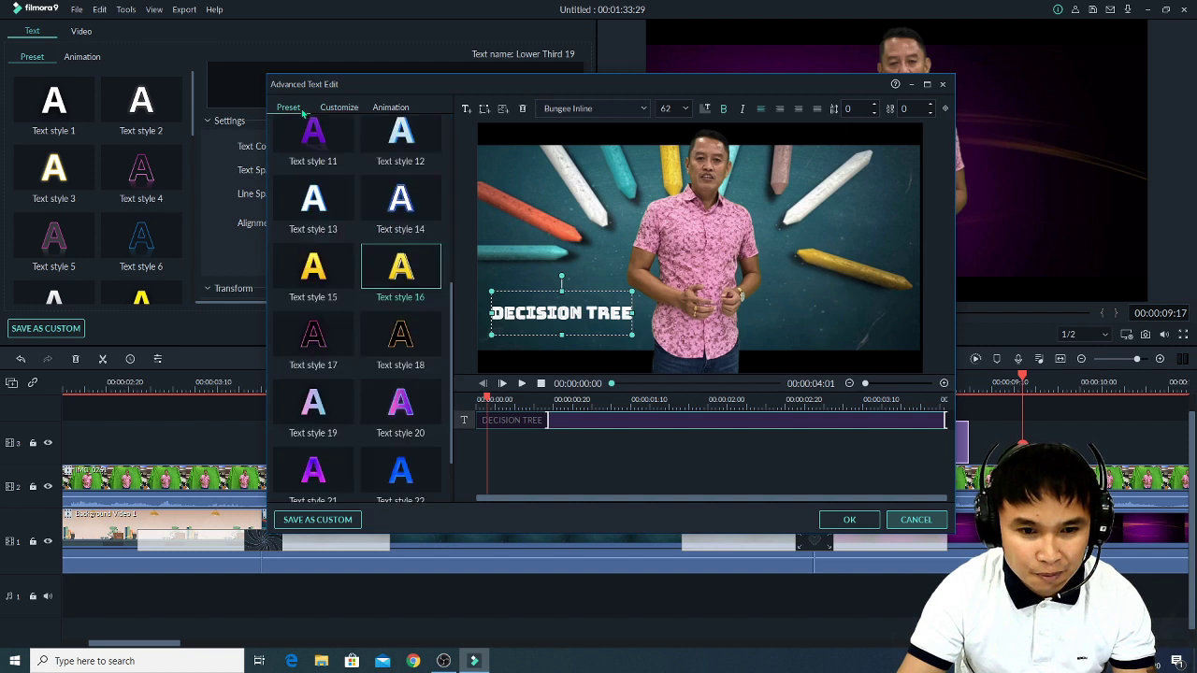
Apply the Text style 15 preset to the DECISION TREE title.
{"action": "left_click", "coordinate": [334, 113]}
{"action": "left_click", "coordinate": [289, 107]}
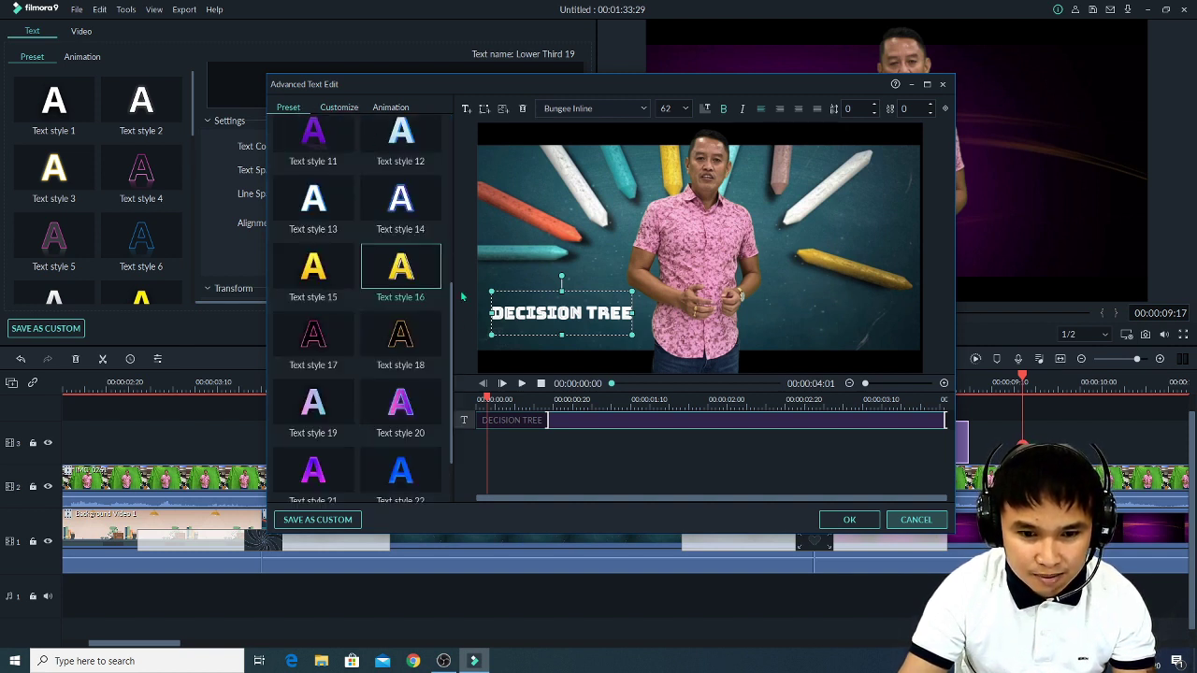
{"action": "scroll", "coordinate": [451, 329], "scroll_direction": "down", "scroll_amount": 1}
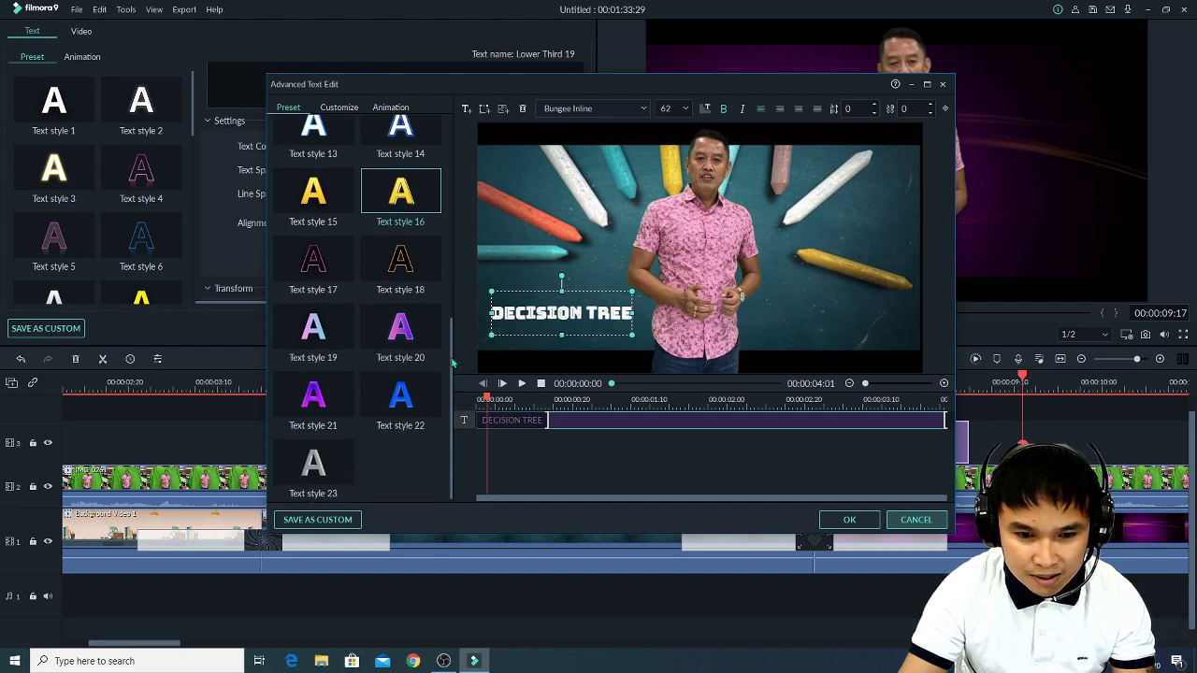
{"action": "scroll", "coordinate": [448, 332], "scroll_direction": "up", "scroll_amount": 1}
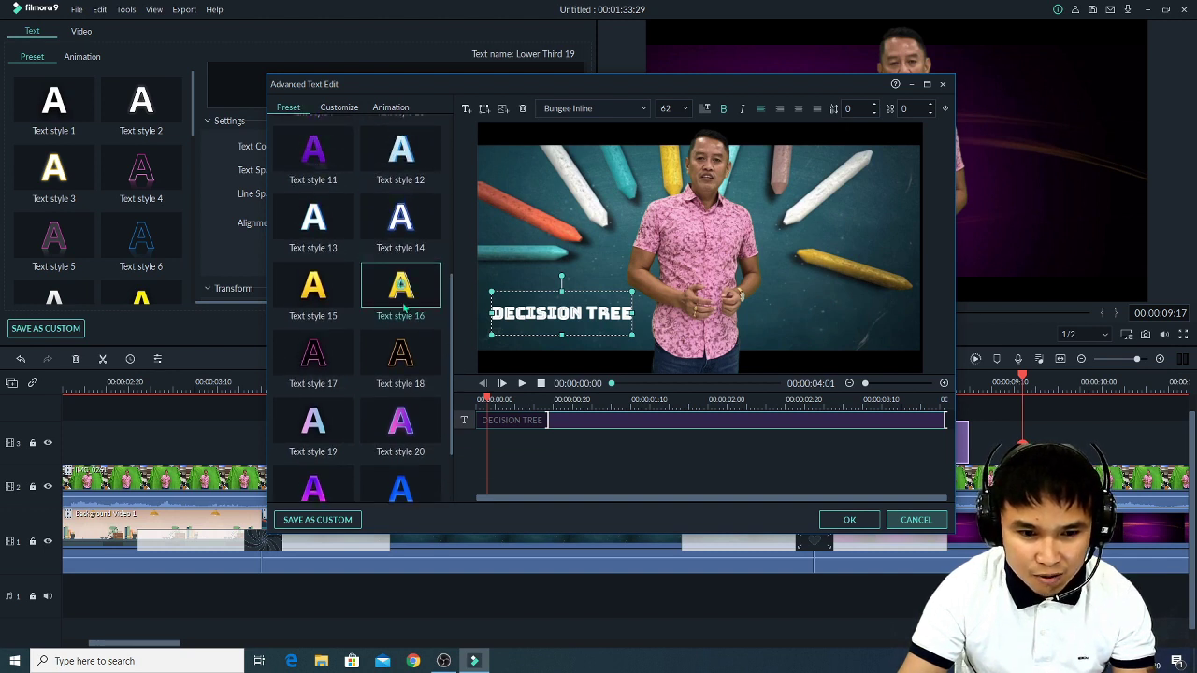
{"action": "left_click", "coordinate": [341, 297]}
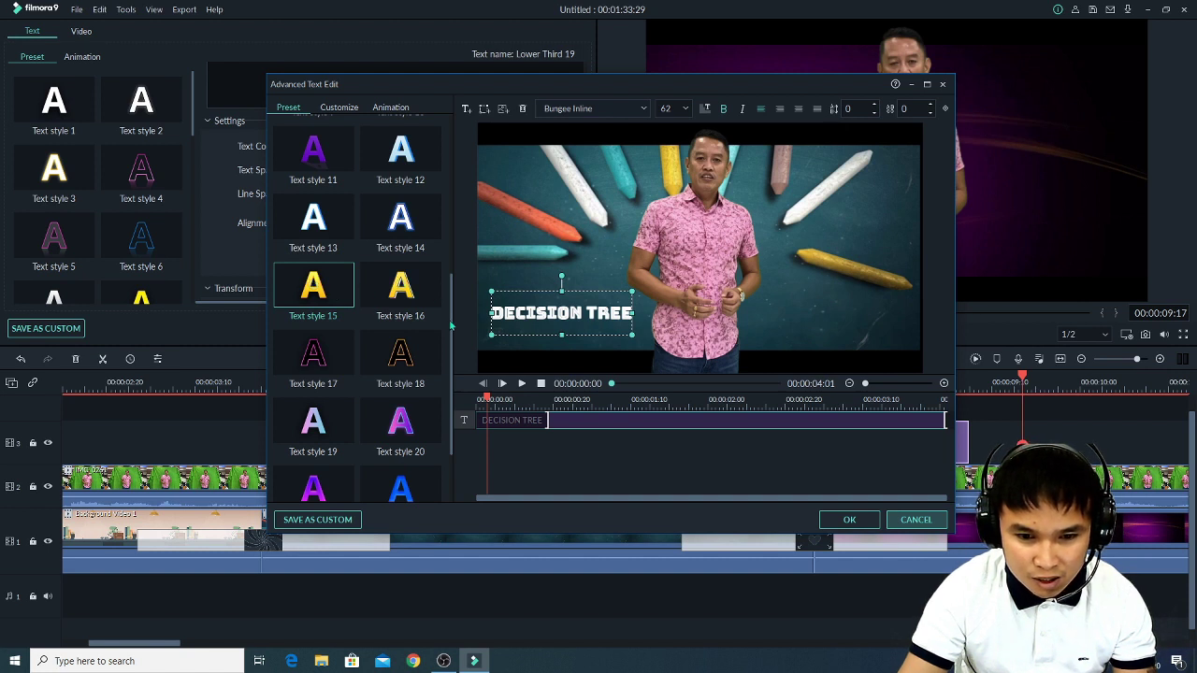
{"action": "scroll", "coordinate": [451, 332], "scroll_direction": "up", "scroll_amount": 1}
{"action": "left_click", "coordinate": [334, 318]}
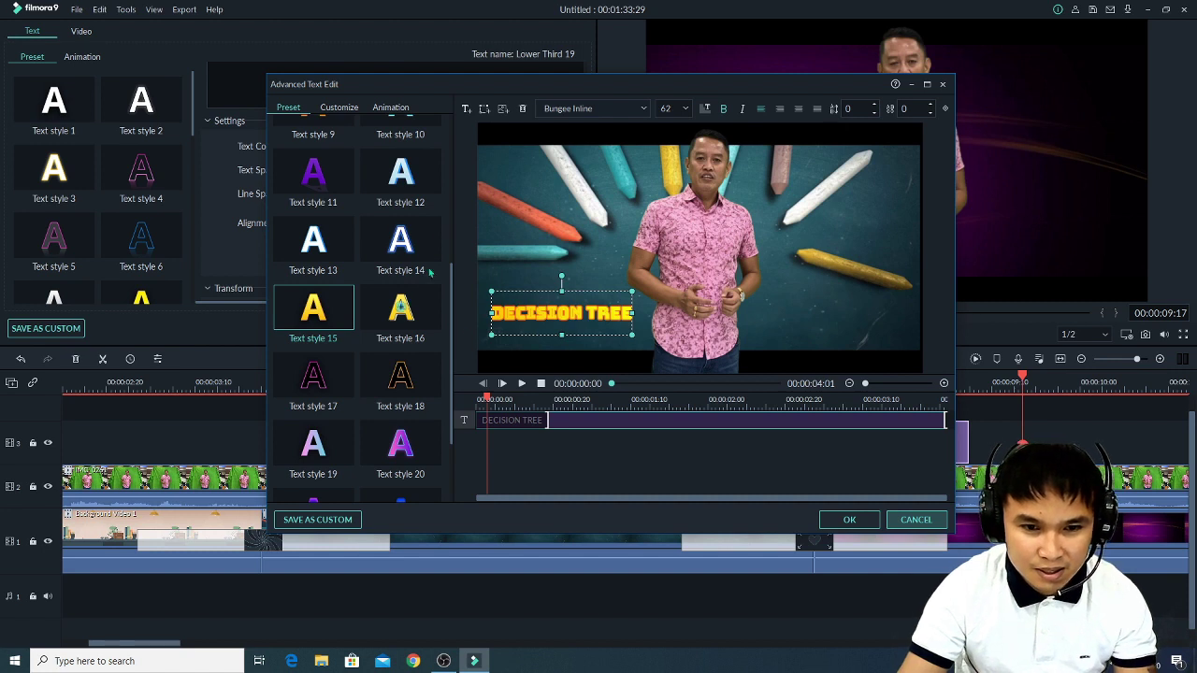
Change the DECISION TREE text's shadow type to the first option in the second row of shadow styles.
{"action": "left_click", "coordinate": [348, 109]}
{"action": "left_click_drag", "start_coordinate": [452, 258], "coordinate": [446, 371]}
{"action": "scroll", "coordinate": [398, 368], "scroll_direction": "down", "scroll_amount": 4}
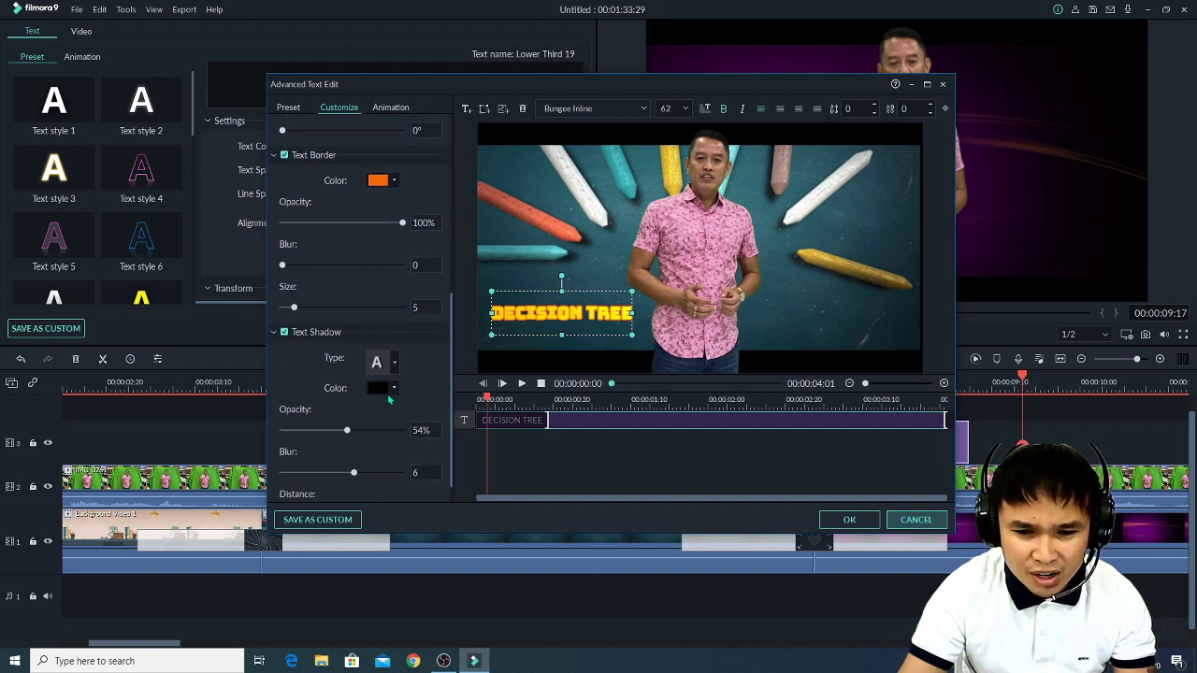
{"action": "left_click", "coordinate": [394, 364]}
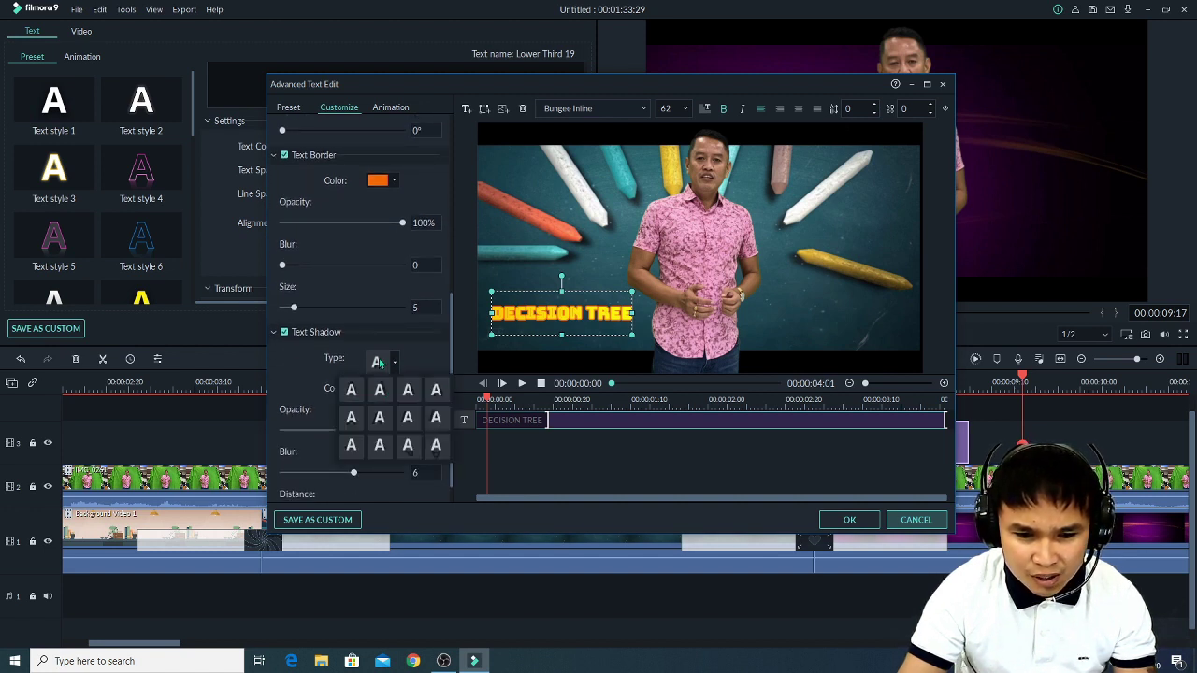
{"action": "left_click", "coordinate": [359, 422]}
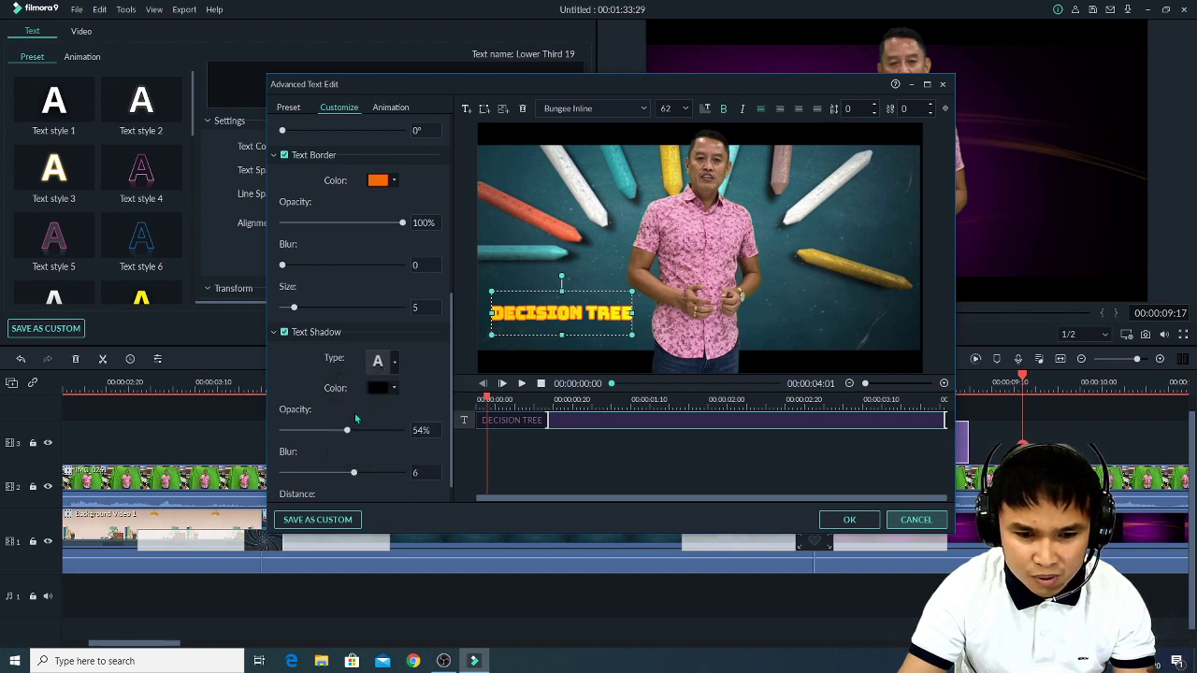
Set the text shadow's opacity to 53% and its blur to 0.
{"action": "left_click_drag", "start_coordinate": [453, 331], "coordinate": [452, 356]}
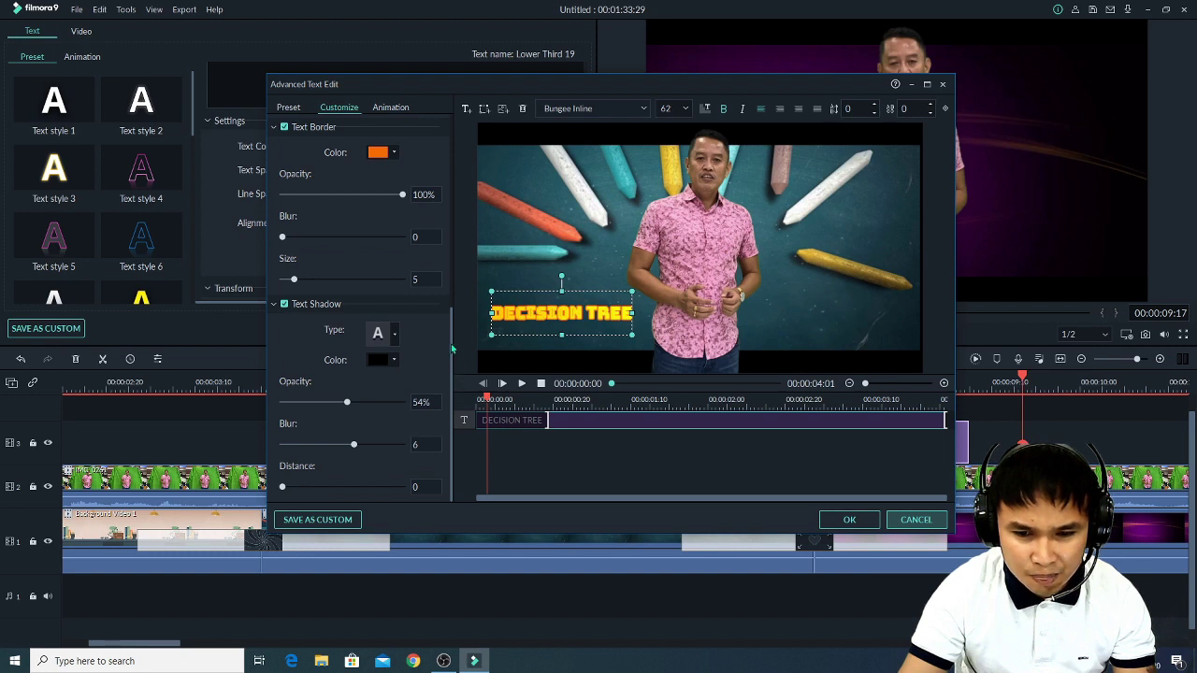
{"action": "scroll", "coordinate": [420, 374], "scroll_direction": "up", "scroll_amount": 1}
{"action": "scroll", "coordinate": [390, 393], "scroll_direction": "down", "scroll_amount": 1}
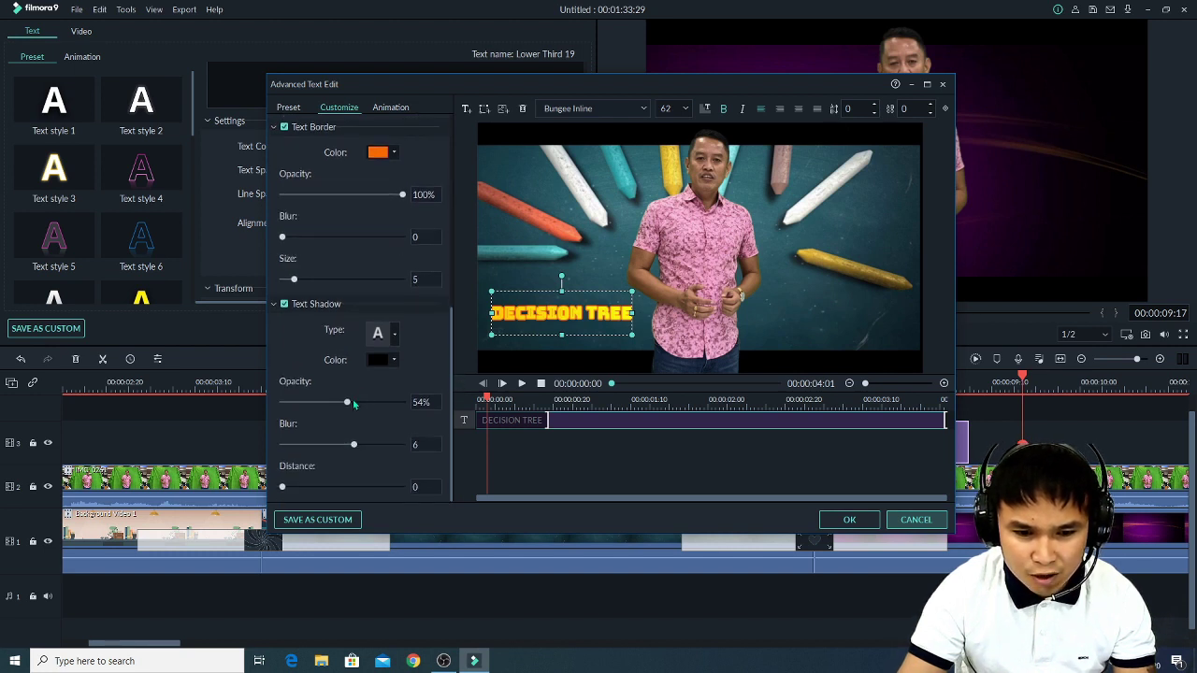
{"action": "mouse_move", "coordinate": [347, 404]}
{"action": "left_mouse_down"}
{"action": "mouse_move", "coordinate": [417, 408]}
{"action": "mouse_move", "coordinate": [283, 406]}
{"action": "mouse_move", "coordinate": [347, 406]}
{"action": "left_mouse_up"}
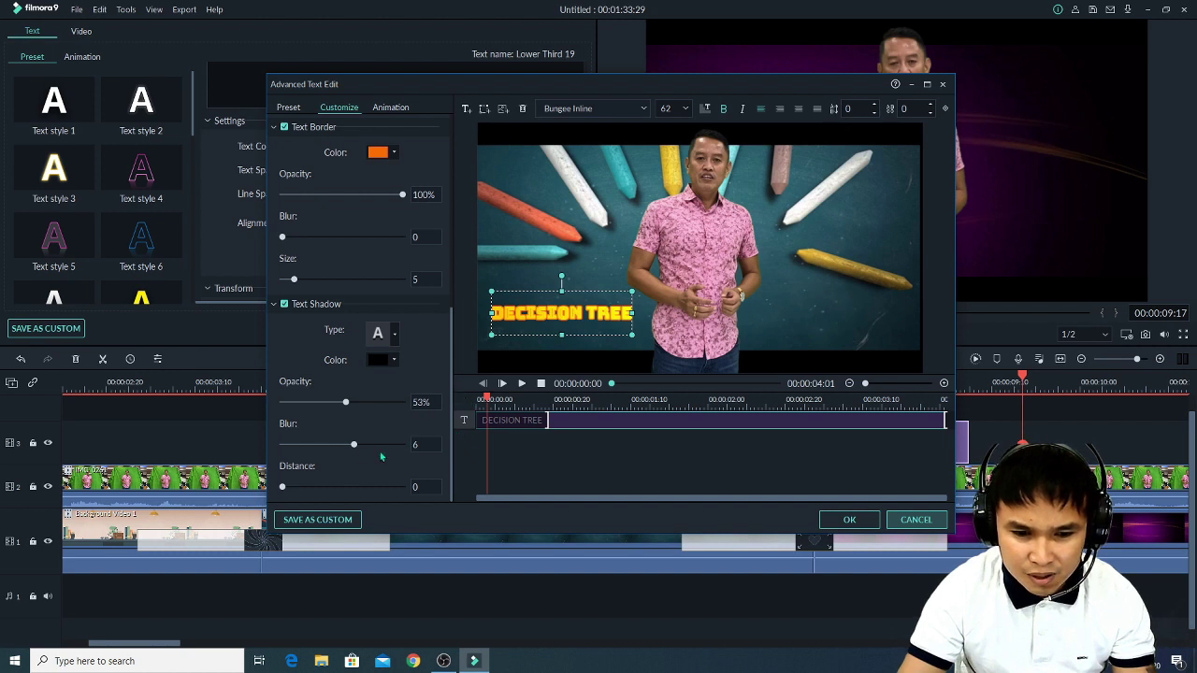
{"action": "left_click_drag", "start_coordinate": [353, 450], "coordinate": [277, 450]}
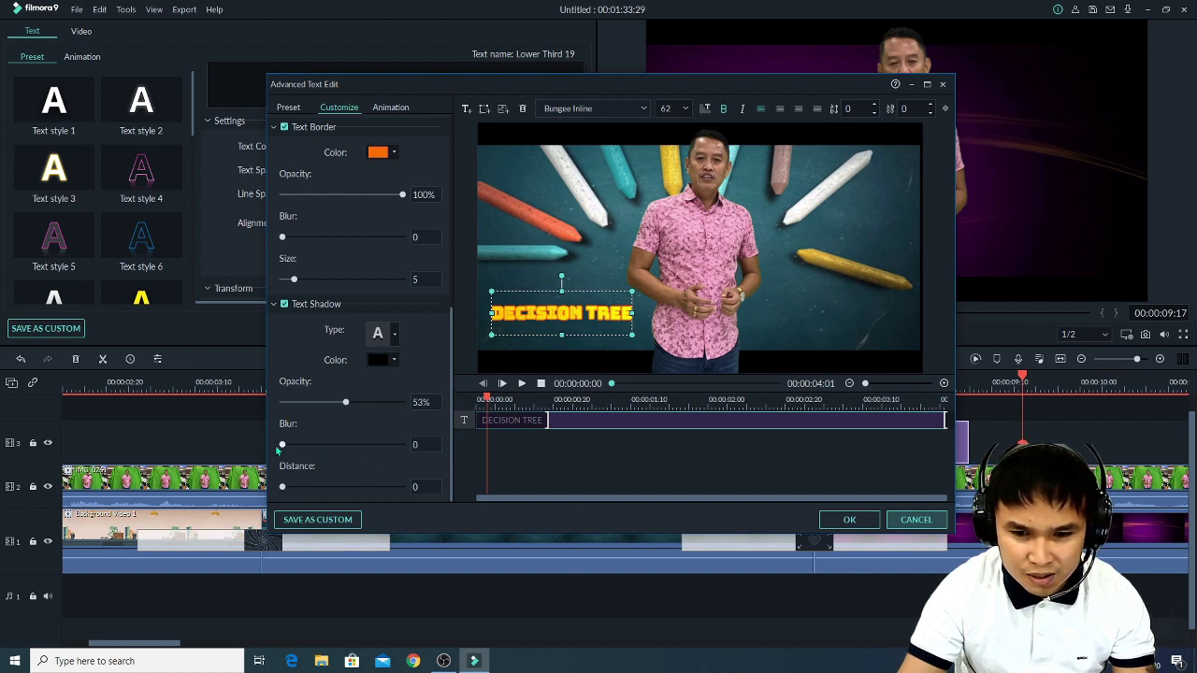
{"action": "left_click_drag", "start_coordinate": [453, 398], "coordinate": [447, 313]}
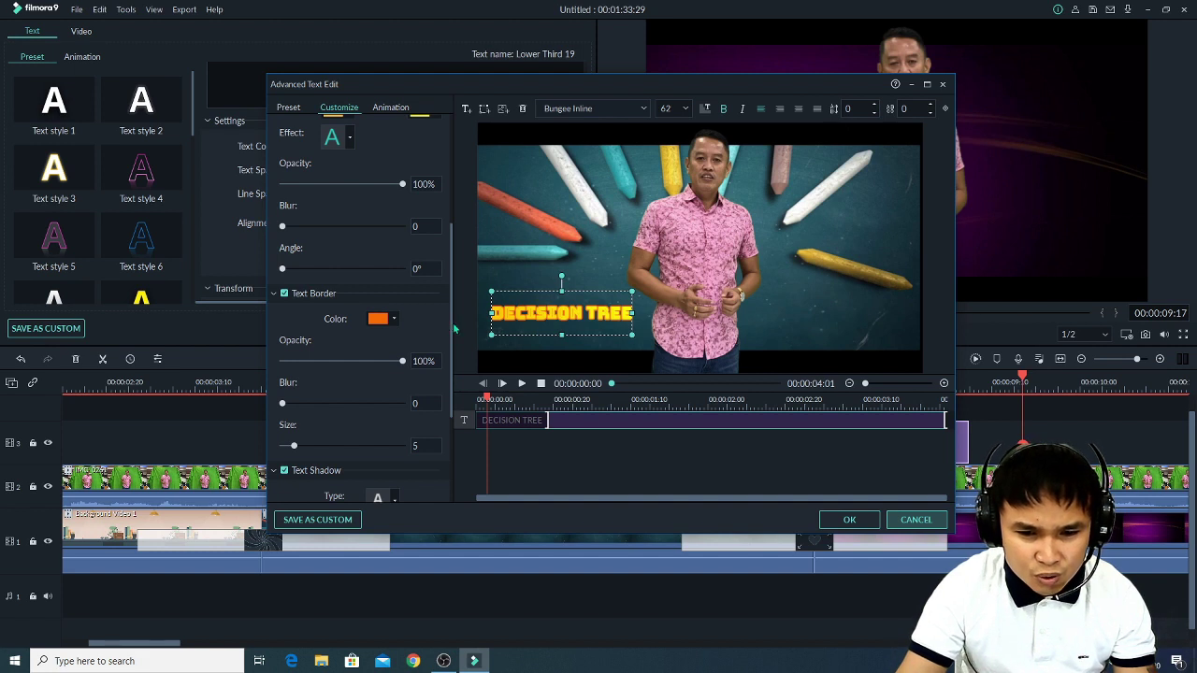
{"action": "left_click_drag", "start_coordinate": [452, 327], "coordinate": [462, 218]}
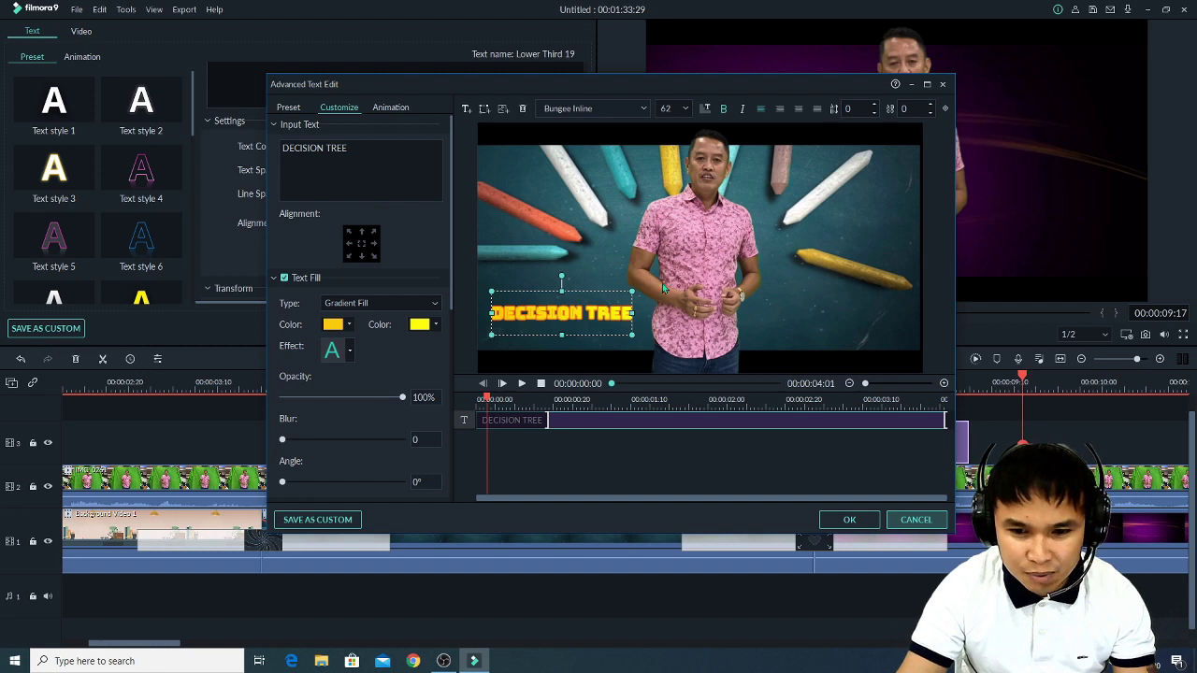
Move the DECISION TREE title slightly up in the frame and shorten its opening animation to end at about 00:00:00:14.
{"action": "left_click", "coordinate": [744, 293]}
{"action": "left_click", "coordinate": [574, 309]}
{"action": "left_click_drag", "start_coordinate": [587, 292], "coordinate": [589, 277]}
{"action": "left_click", "coordinate": [562, 453]}
{"action": "left_click", "coordinate": [561, 422]}
{"action": "mouse_move", "coordinate": [549, 420]}
{"action": "left_mouse_down"}
{"action": "mouse_move", "coordinate": [487, 420]}
{"action": "mouse_move", "coordinate": [529, 420]}
{"action": "left_mouse_up"}
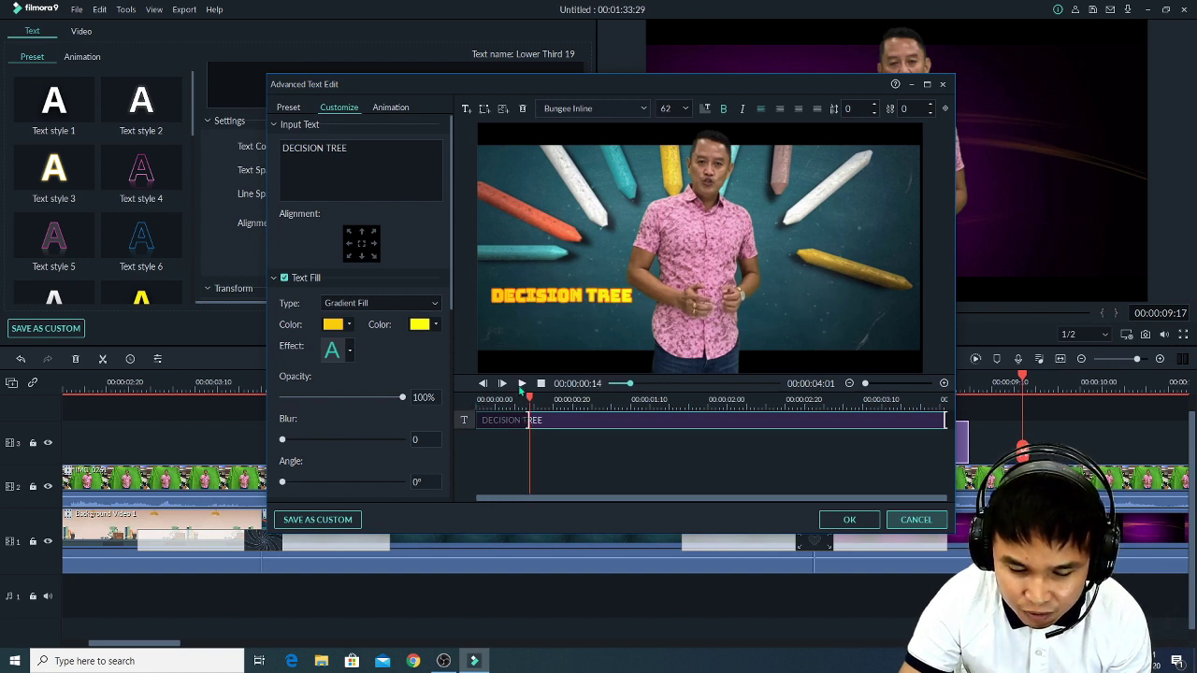
Preview the title's timing and set its closing animation to begin at about 00:00:03:02.
{"action": "left_click", "coordinate": [480, 400]}
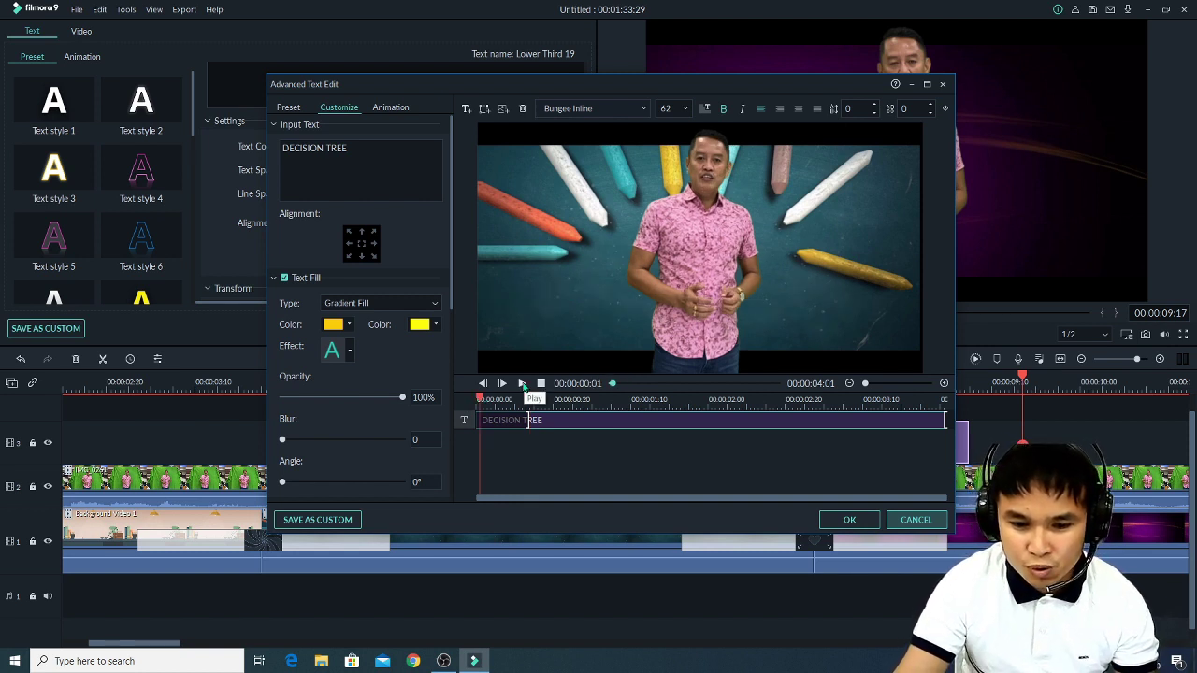
{"action": "left_click", "coordinate": [523, 384]}
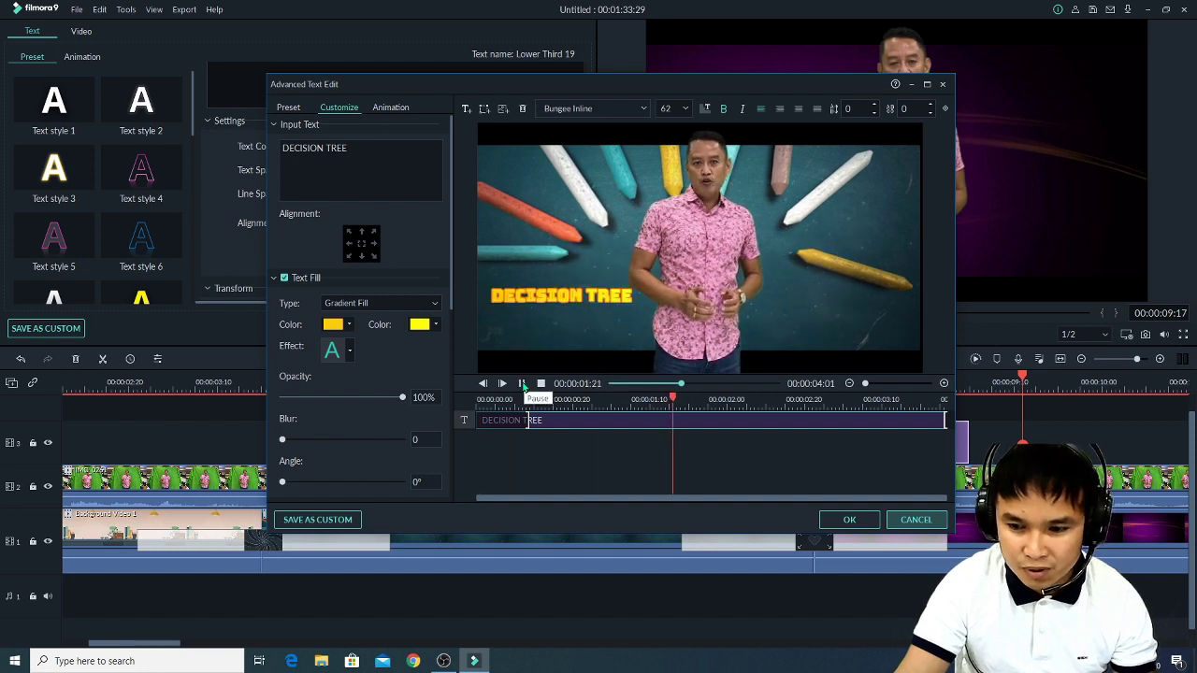
{"action": "left_click", "coordinate": [522, 385]}
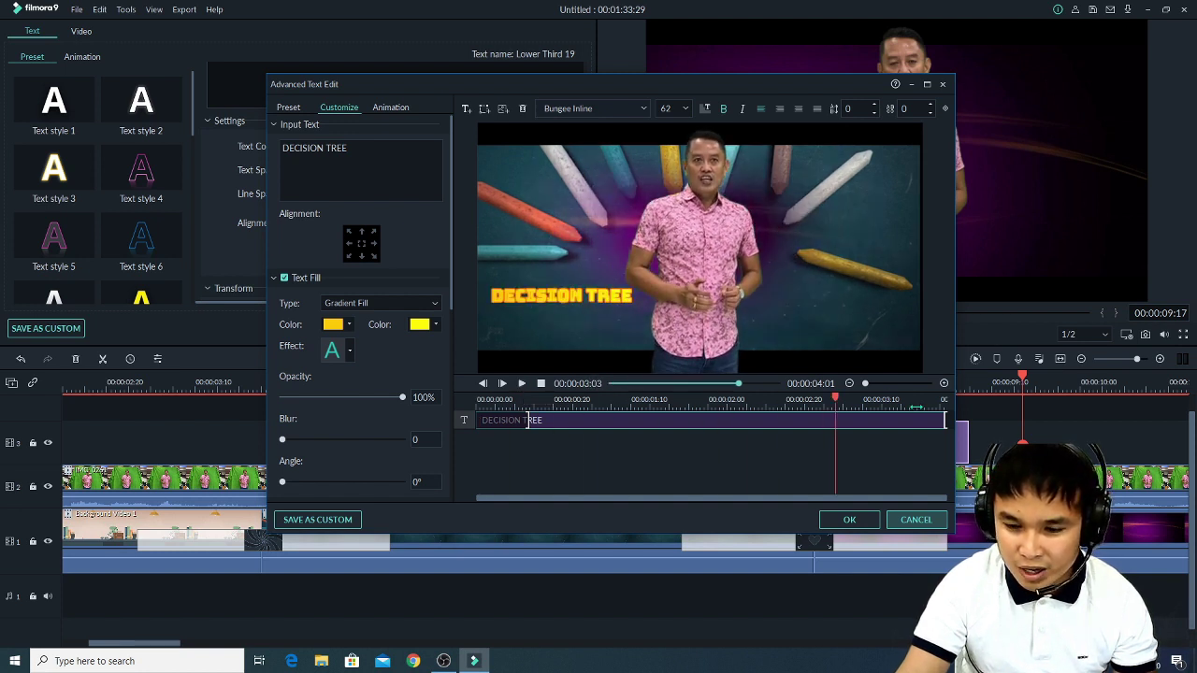
{"action": "left_click_drag", "start_coordinate": [945, 421], "coordinate": [833, 424]}
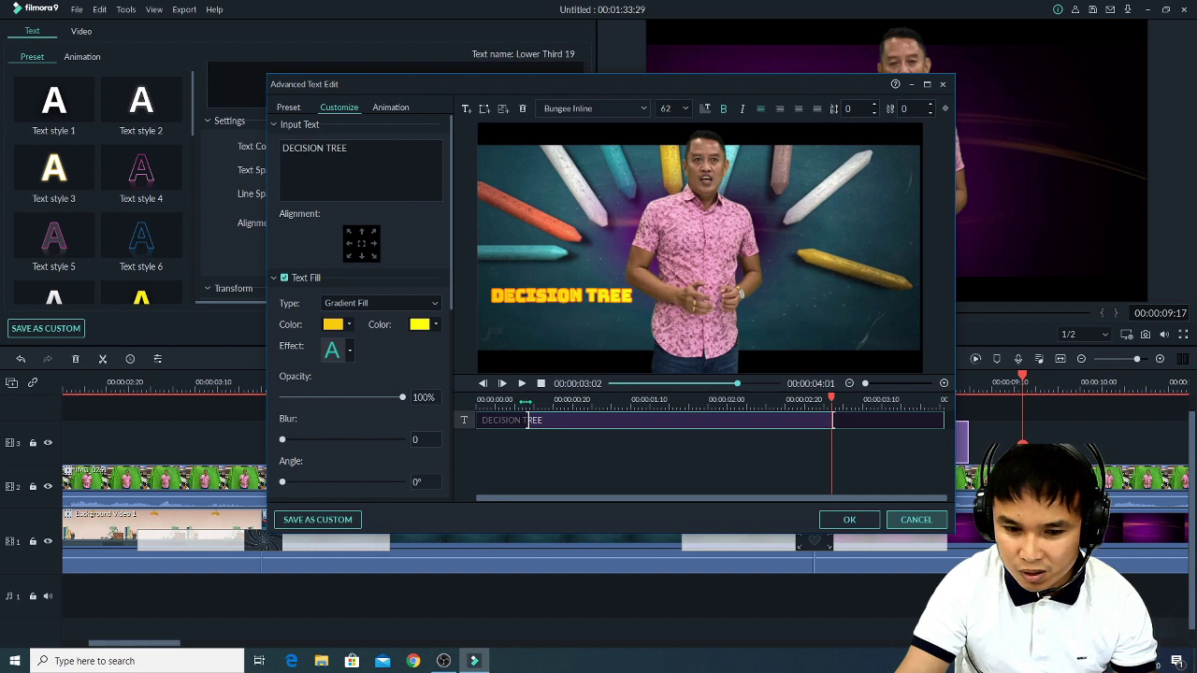
{"action": "left_click", "coordinate": [523, 400]}
{"action": "left_click", "coordinate": [522, 384]}
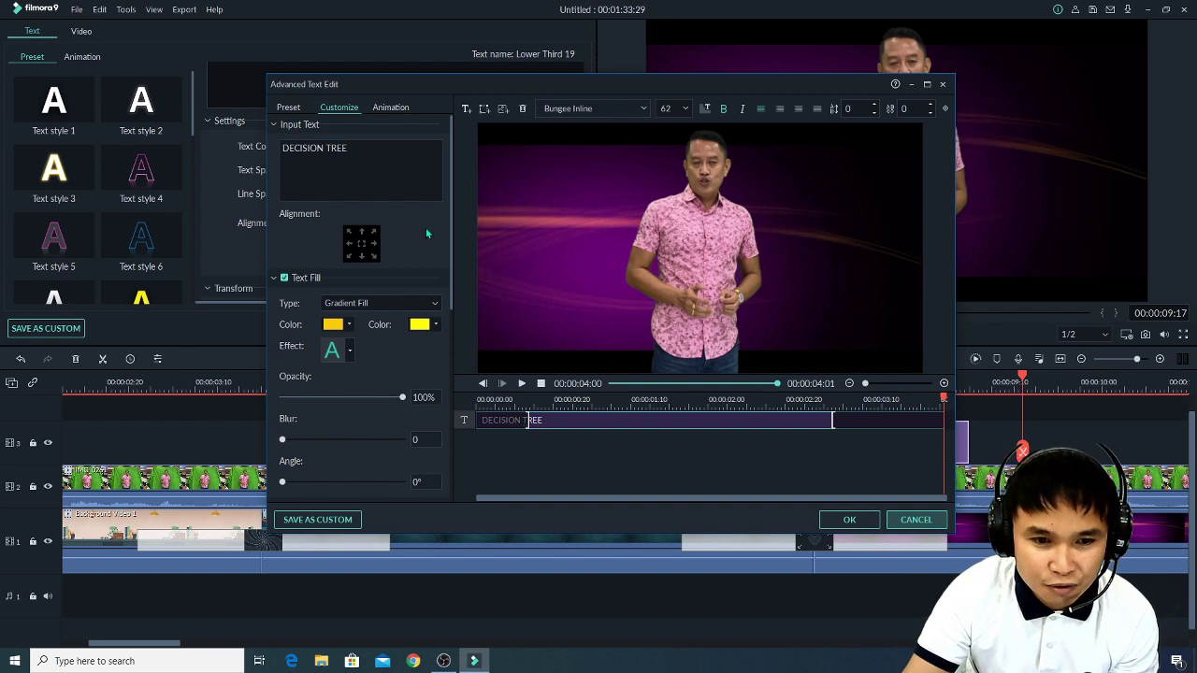
Try the Goudy Old Style font on the DECISION TREE title.
{"action": "left_click", "coordinate": [587, 399]}
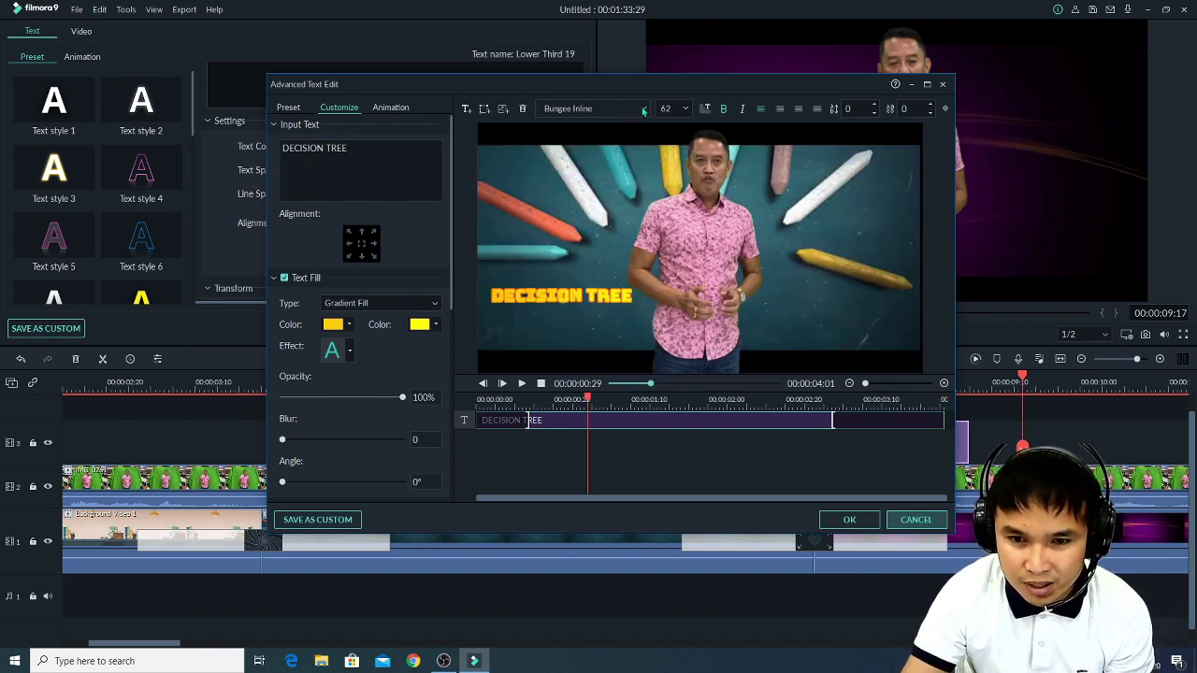
{"action": "left_click", "coordinate": [644, 110]}
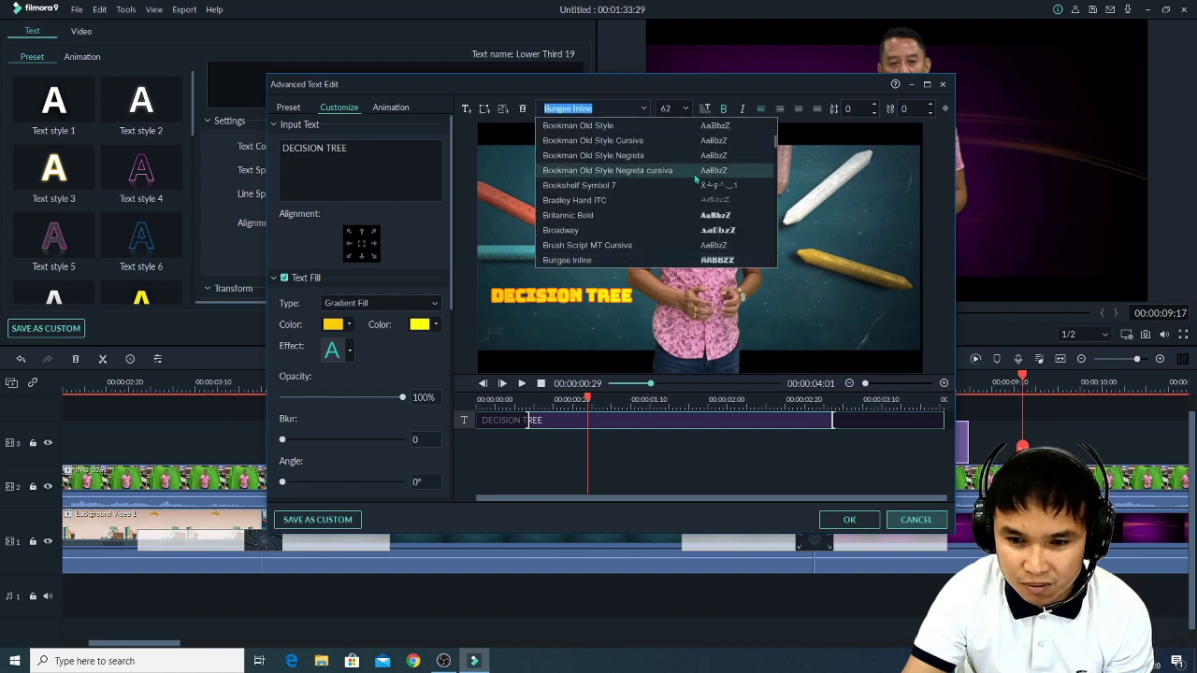
{"action": "left_click_drag", "start_coordinate": [776, 147], "coordinate": [775, 185]}
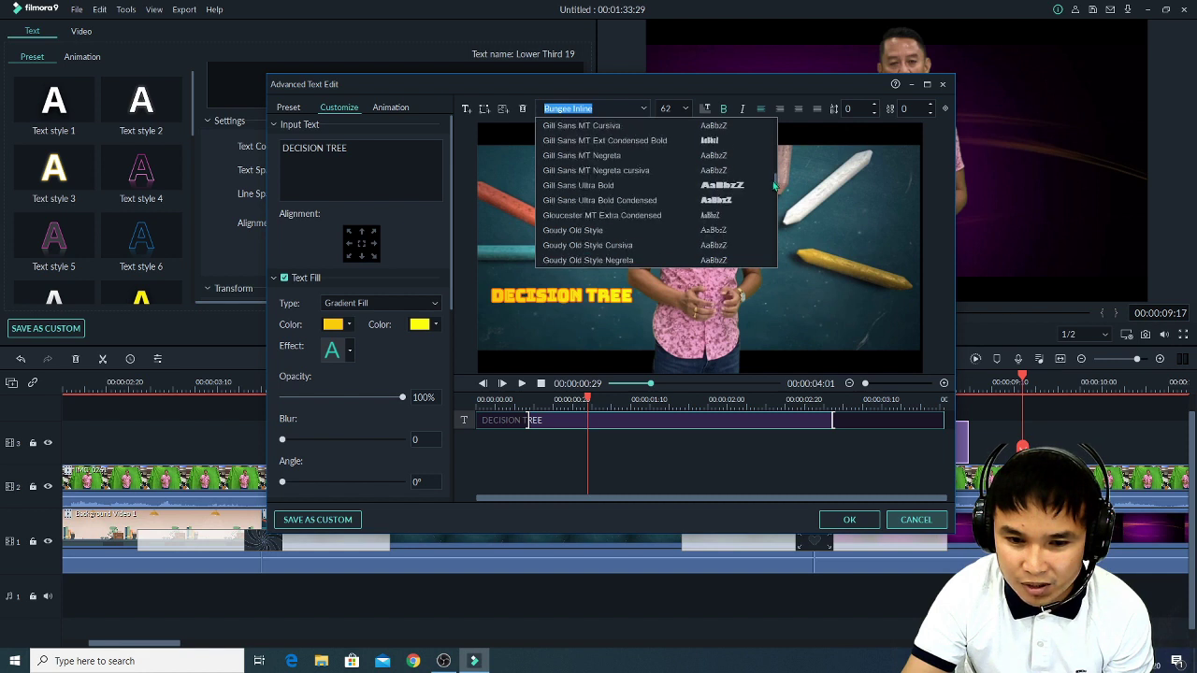
{"action": "left_click", "coordinate": [574, 232]}
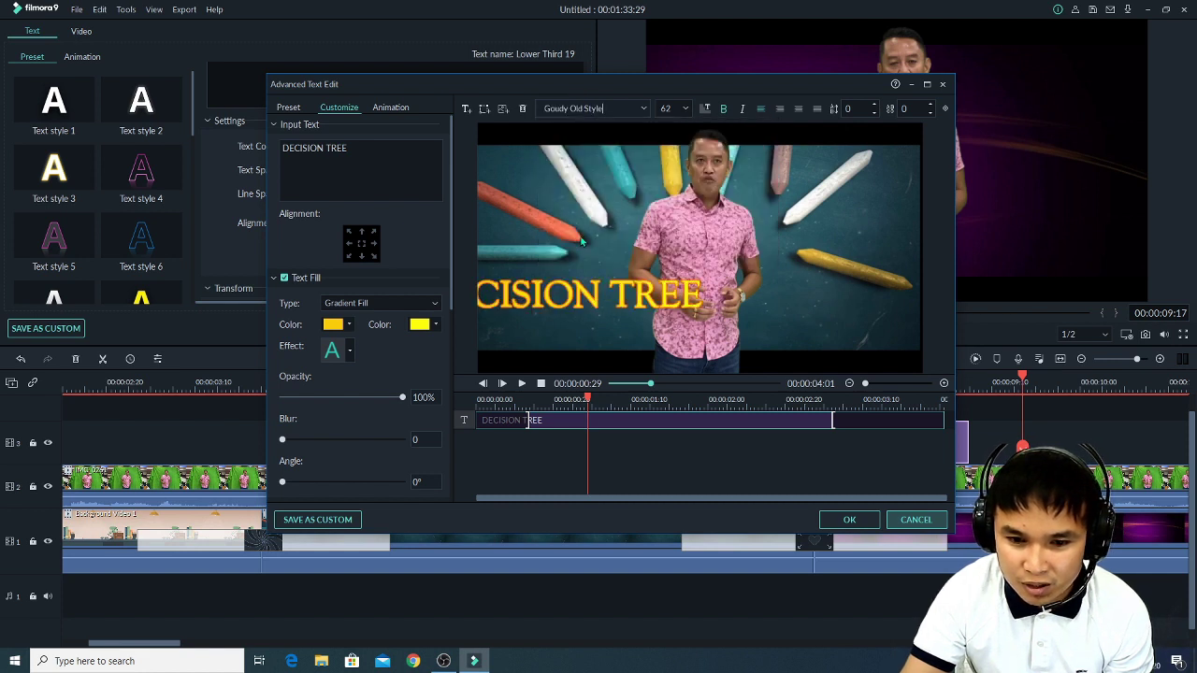
Set the DECISION TREE title's font to Comic Sans MS and scale it down to fit beside the presenter.
{"action": "left_click", "coordinate": [643, 108]}
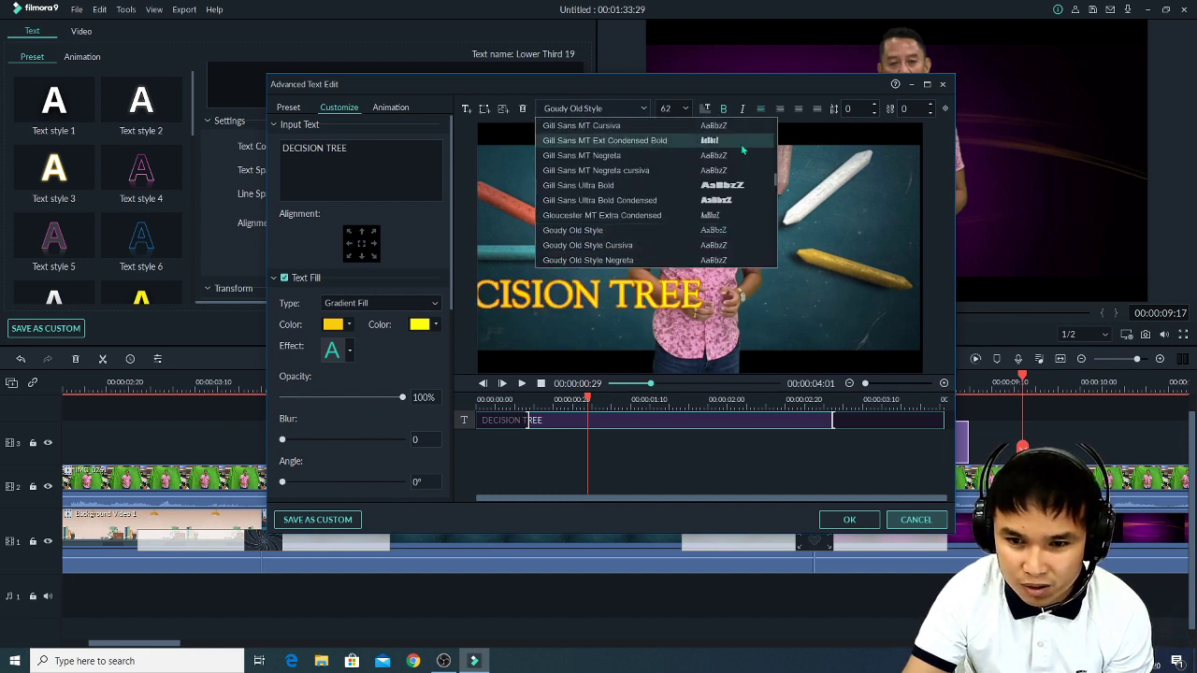
{"action": "scroll", "coordinate": [776, 185], "scroll_direction": "up", "scroll_amount": 10}
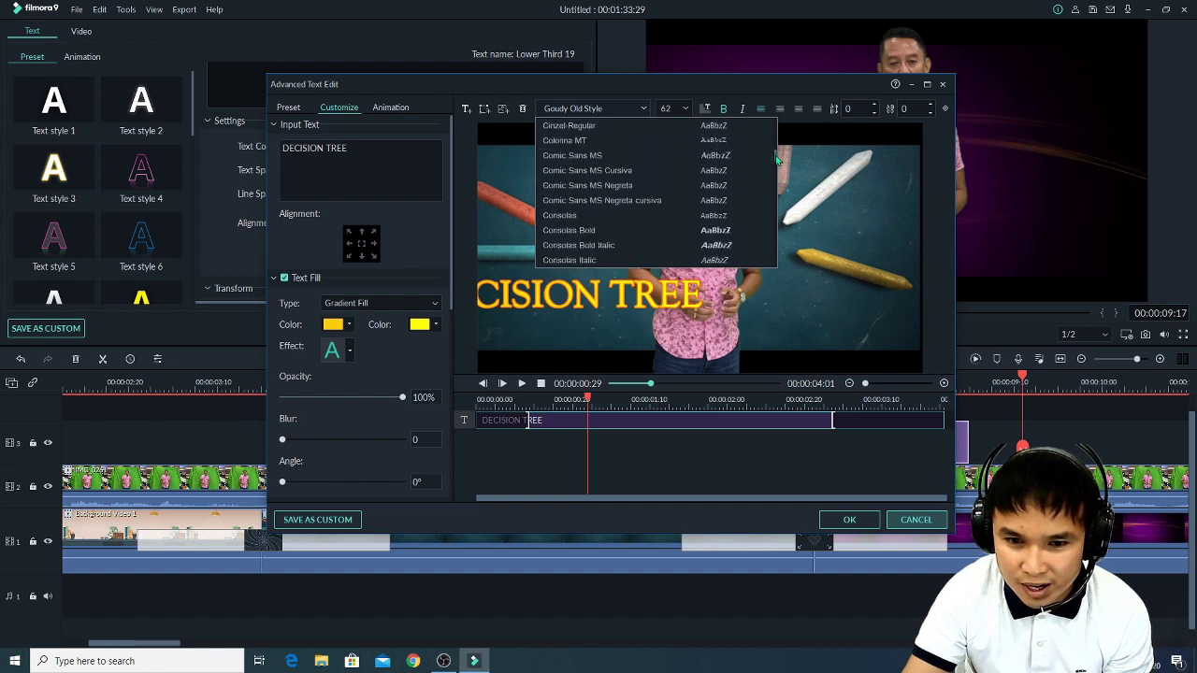
{"action": "left_click", "coordinate": [660, 168]}
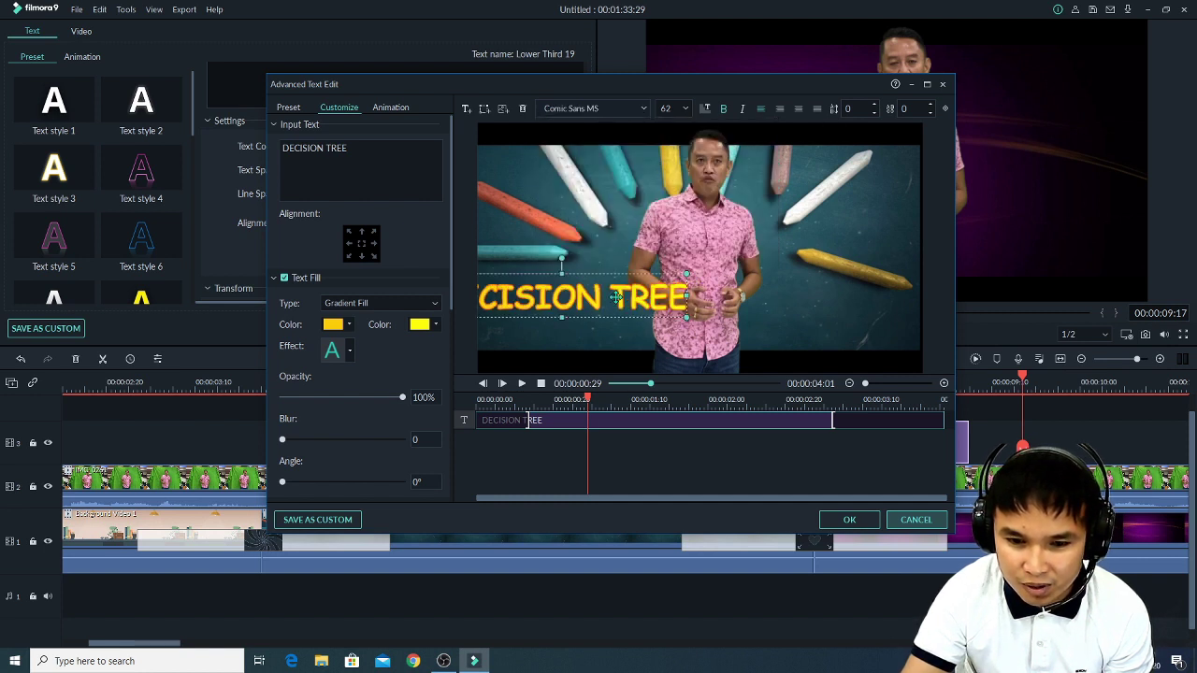
{"action": "left_click_drag", "start_coordinate": [636, 301], "coordinate": [686, 311]}
{"action": "left_click_drag", "start_coordinate": [674, 225], "coordinate": [593, 314]}
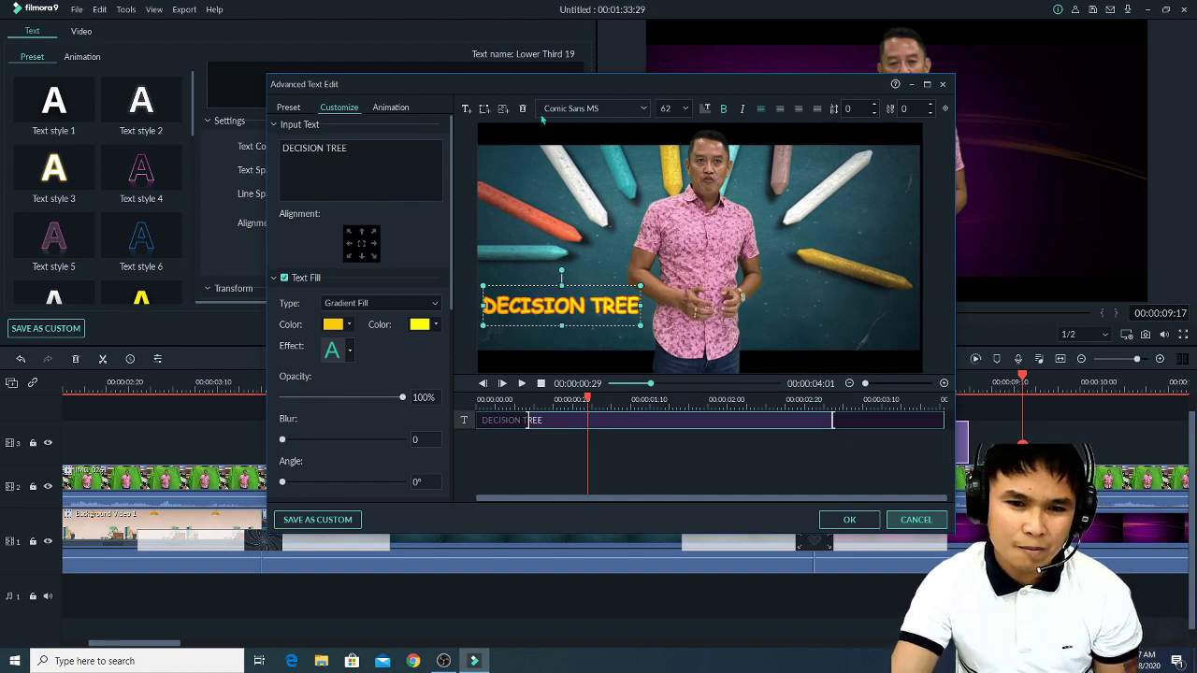
Add a second text box on the presenter's other side reading SCHOOL HEADS.
{"action": "left_click", "coordinate": [466, 109]}
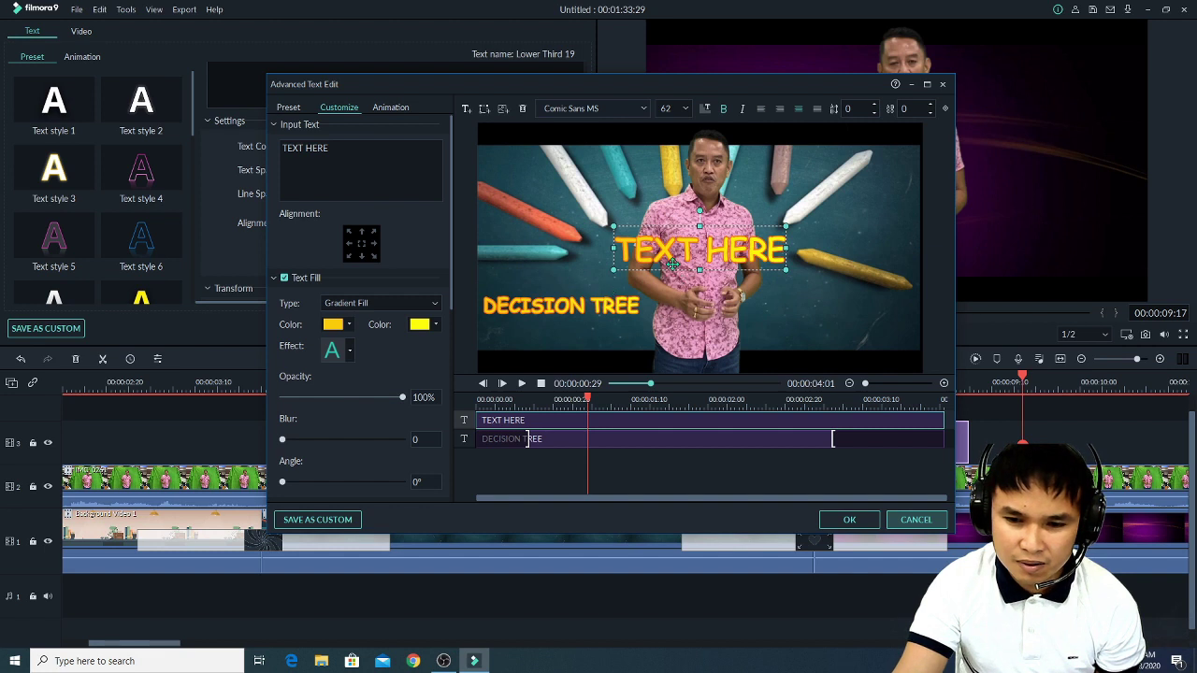
{"action": "left_click_drag", "start_coordinate": [701, 256], "coordinate": [834, 313]}
{"action": "left_click_drag", "start_coordinate": [358, 145], "coordinate": [275, 148]}
{"action": "type", "text": "SC"}
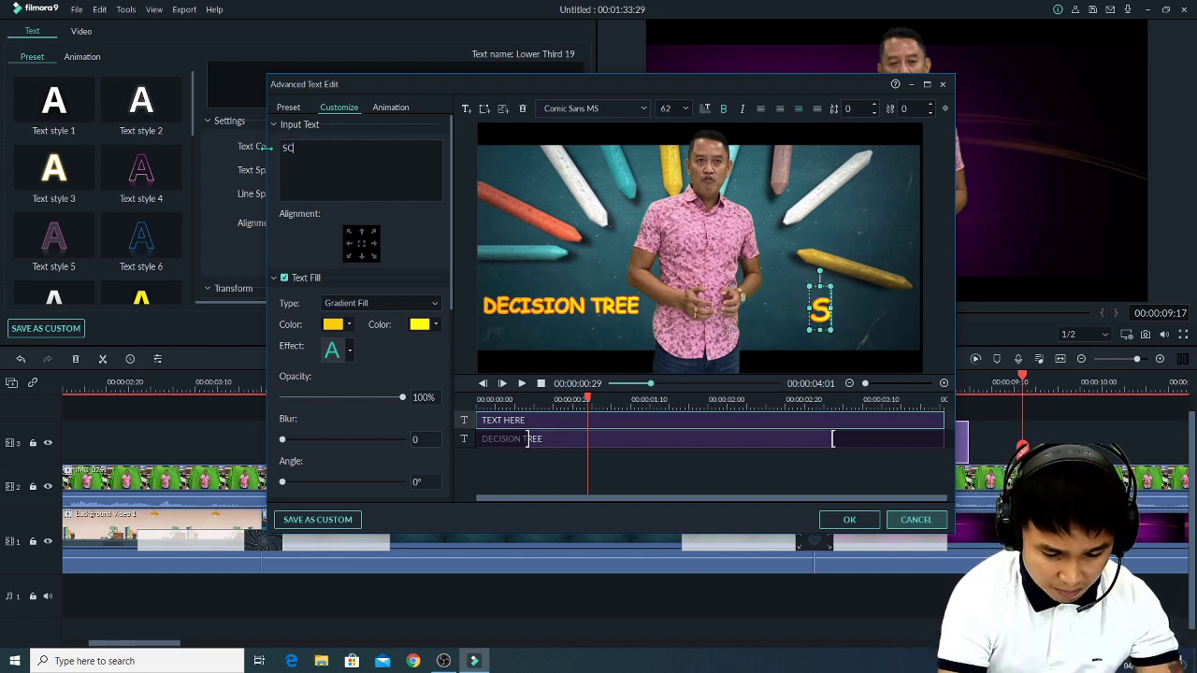
{"action": "type", "text": "HOOL HEADS"}
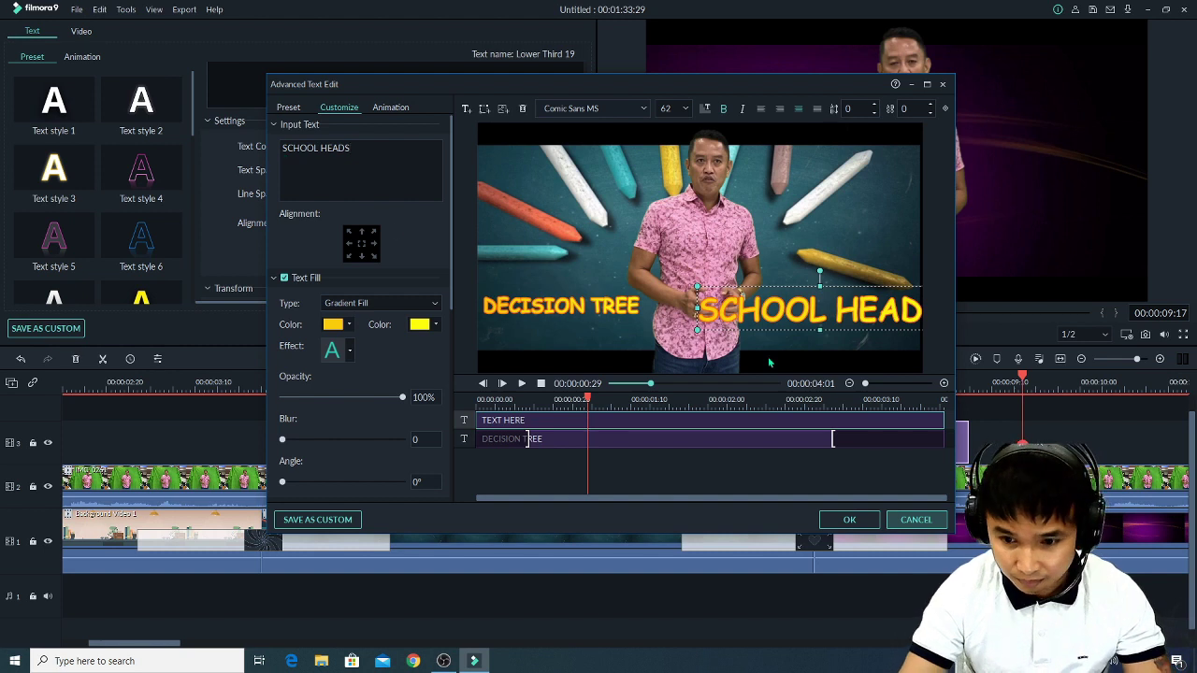
Scale down the SCHOOL HEADS text and move it below the DECISION TREE line.
{"action": "left_click_drag", "start_coordinate": [720, 323], "coordinate": [762, 316]}
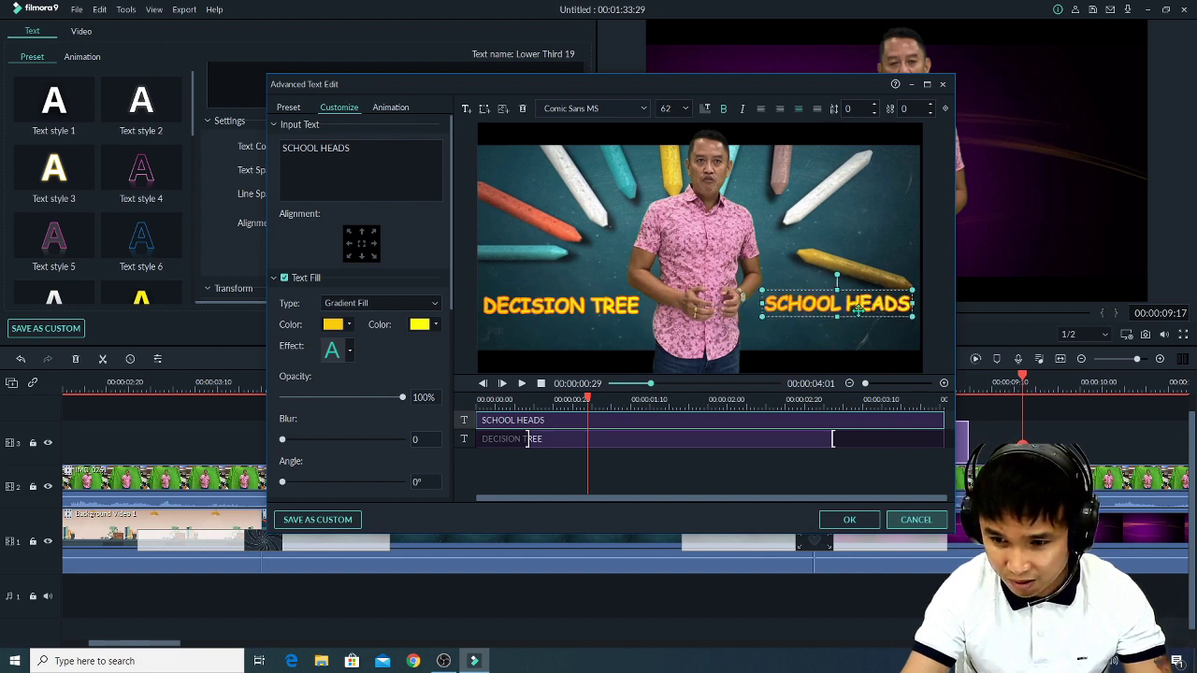
{"action": "left_click", "coordinate": [858, 271]}
{"action": "left_click", "coordinate": [847, 292]}
{"action": "left_click_drag", "start_coordinate": [845, 295], "coordinate": [610, 332]}
Raise the DECISION TREE line slightly and bring SCHOOL HEADS up close beneath it as a second line.
{"action": "left_click", "coordinate": [553, 301]}
{"action": "mouse_move", "coordinate": [552, 294]}
{"action": "left_mouse_down"}
{"action": "mouse_move", "coordinate": [549, 260]}
{"action": "mouse_move", "coordinate": [553, 279]}
{"action": "left_mouse_up"}
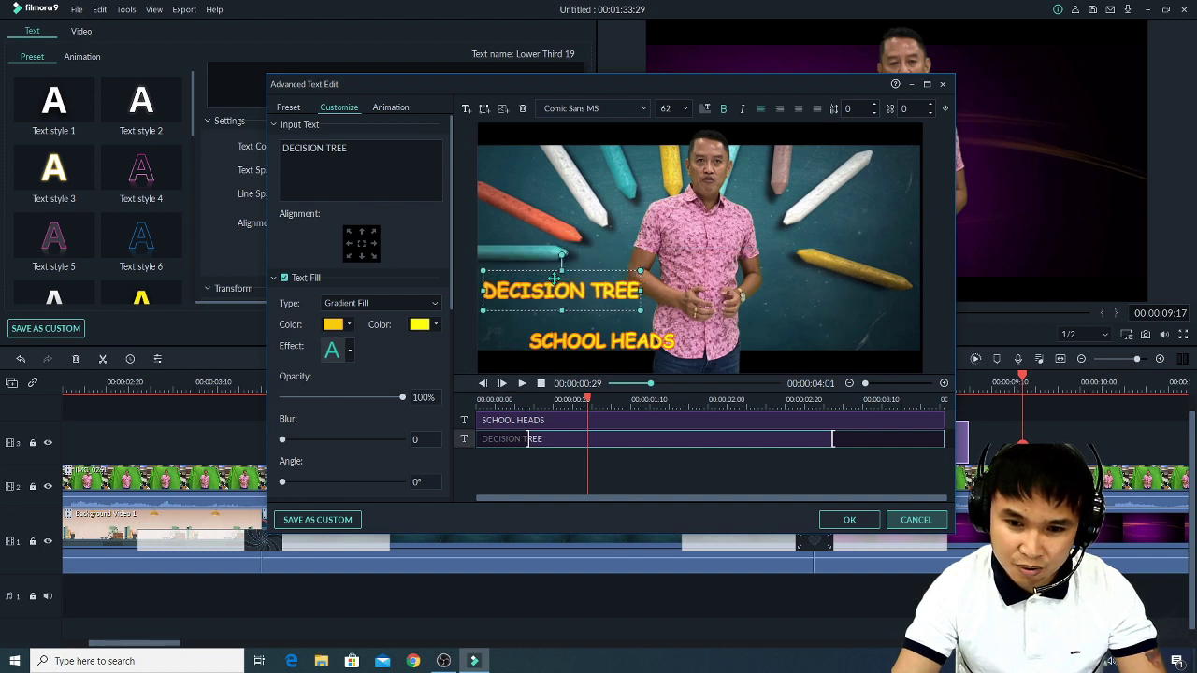
{"action": "left_click", "coordinate": [571, 339]}
{"action": "left_click_drag", "start_coordinate": [578, 333], "coordinate": [555, 316]}
Play the title and make the SCHOOL HEADS text start at about 00:00:02:00 in the title's timeline.
{"action": "key", "text": "space"}
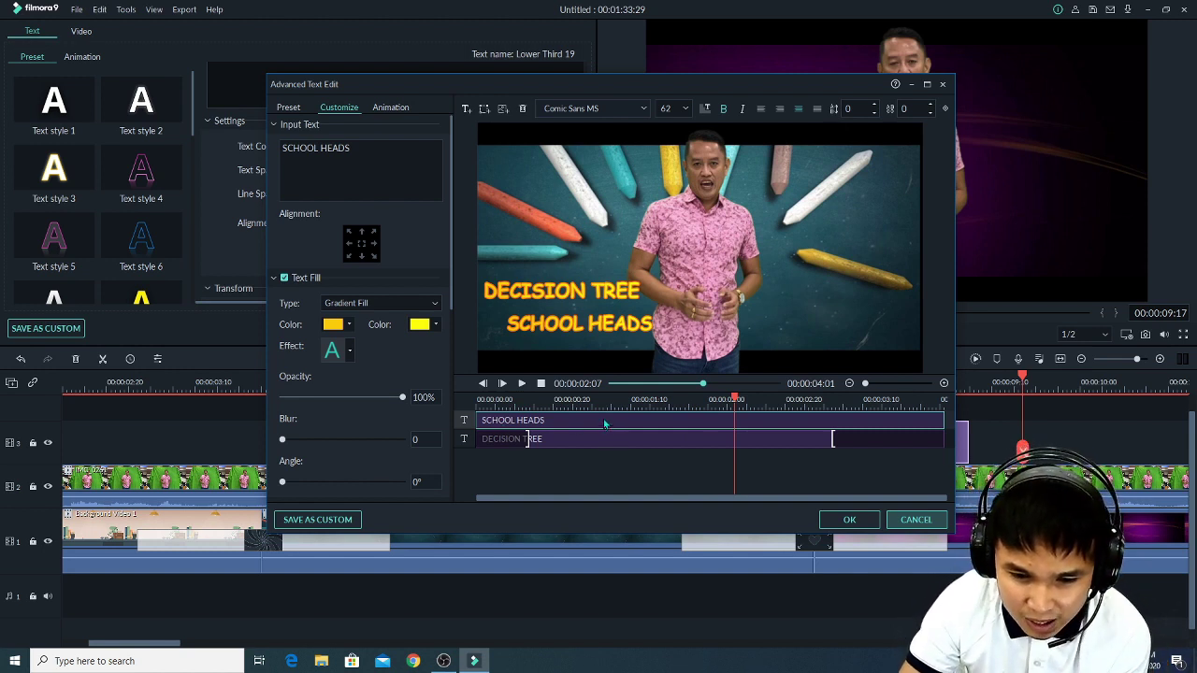
{"action": "left_click_drag", "start_coordinate": [479, 420], "coordinate": [731, 420]}
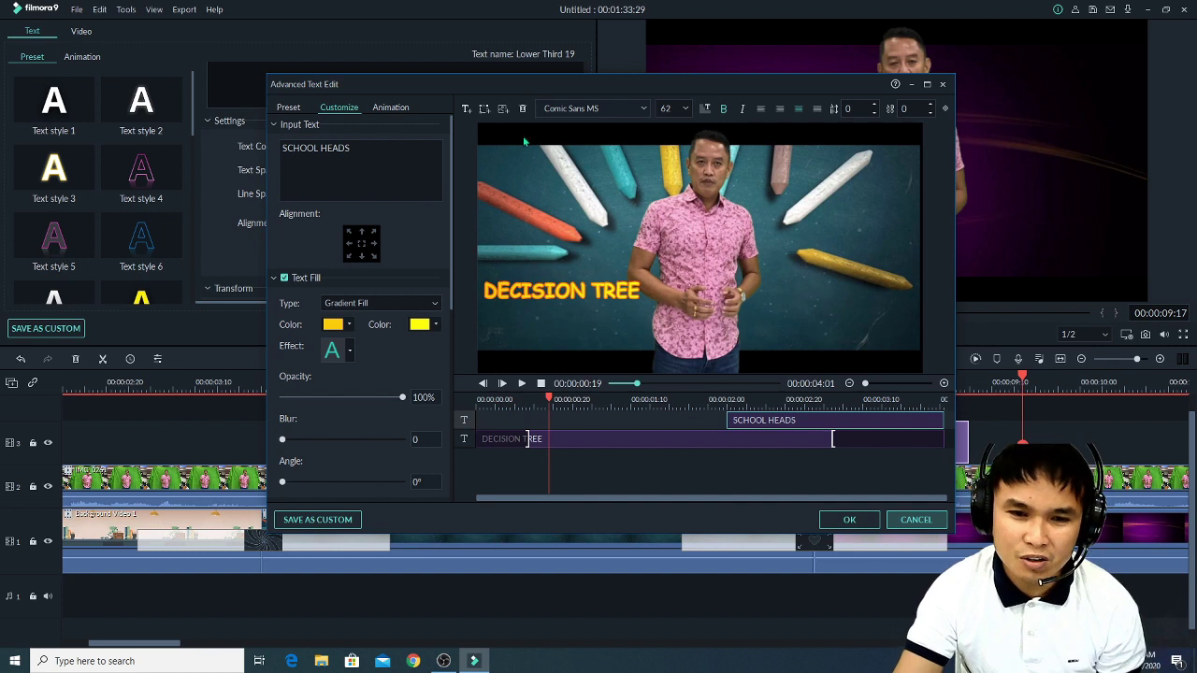
{"action": "left_click", "coordinate": [484, 110]}
{"action": "left_click", "coordinate": [502, 109]}
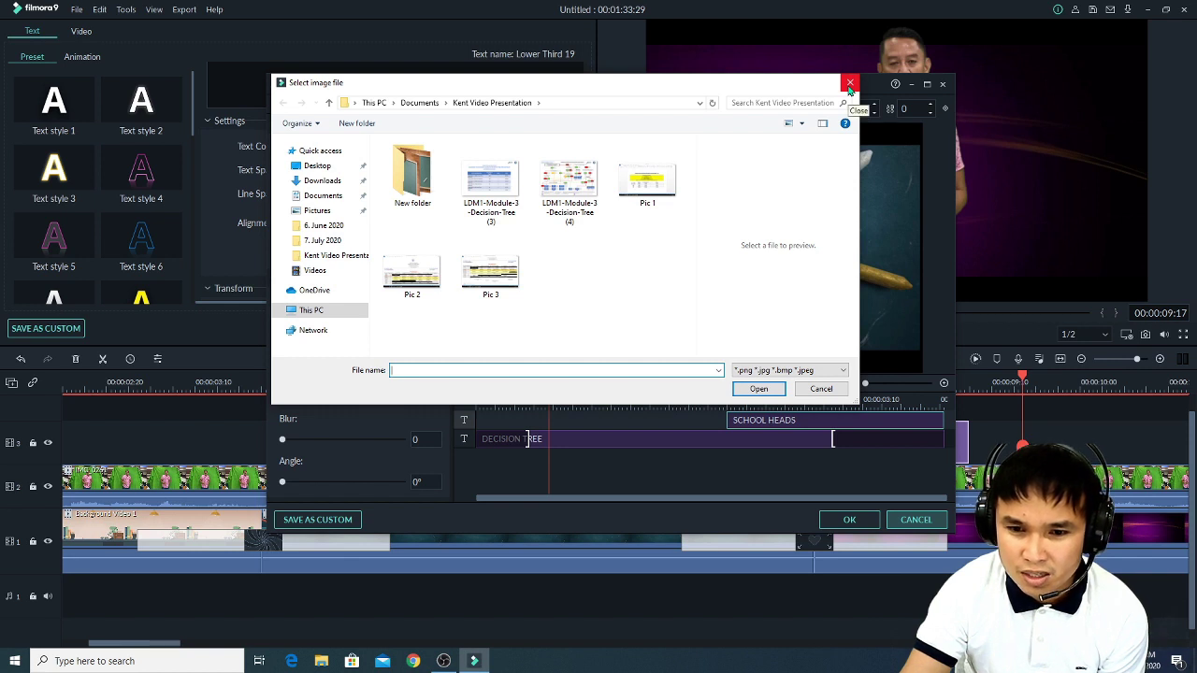
{"action": "left_click", "coordinate": [850, 86]}
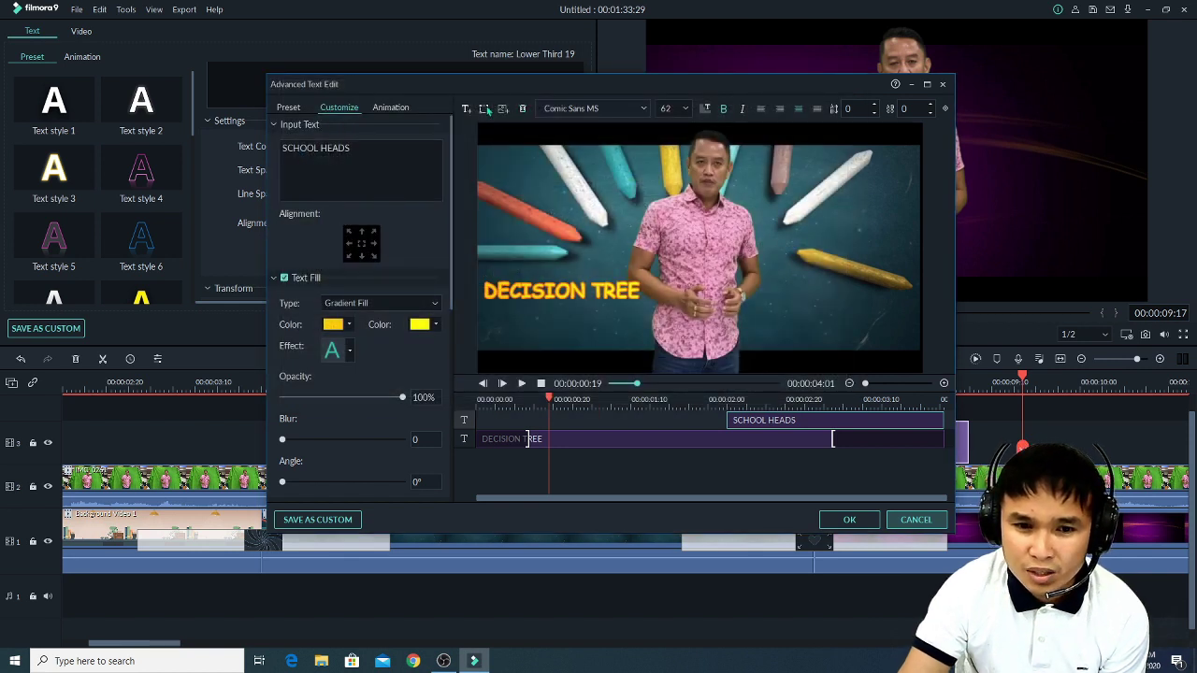
Add a right arrow shape to the title, move it beside the presenter opposite the text lines, and clear its placeholder text.
{"action": "left_click", "coordinate": [484, 108]}
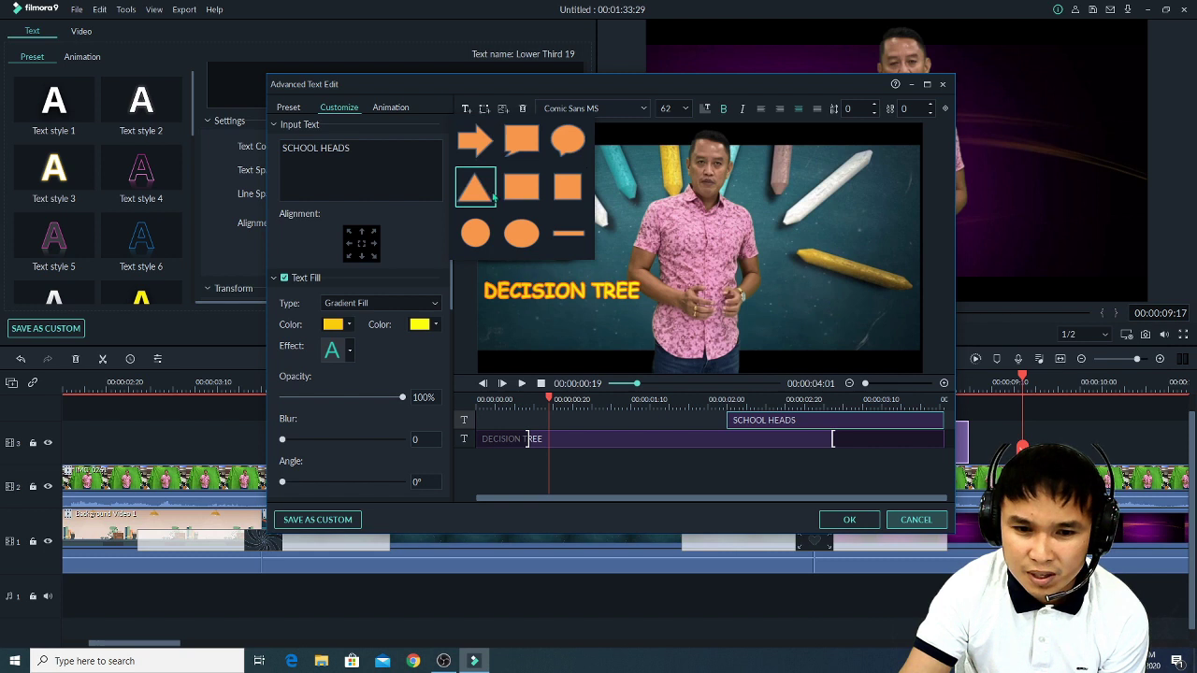
{"action": "left_click", "coordinate": [485, 140]}
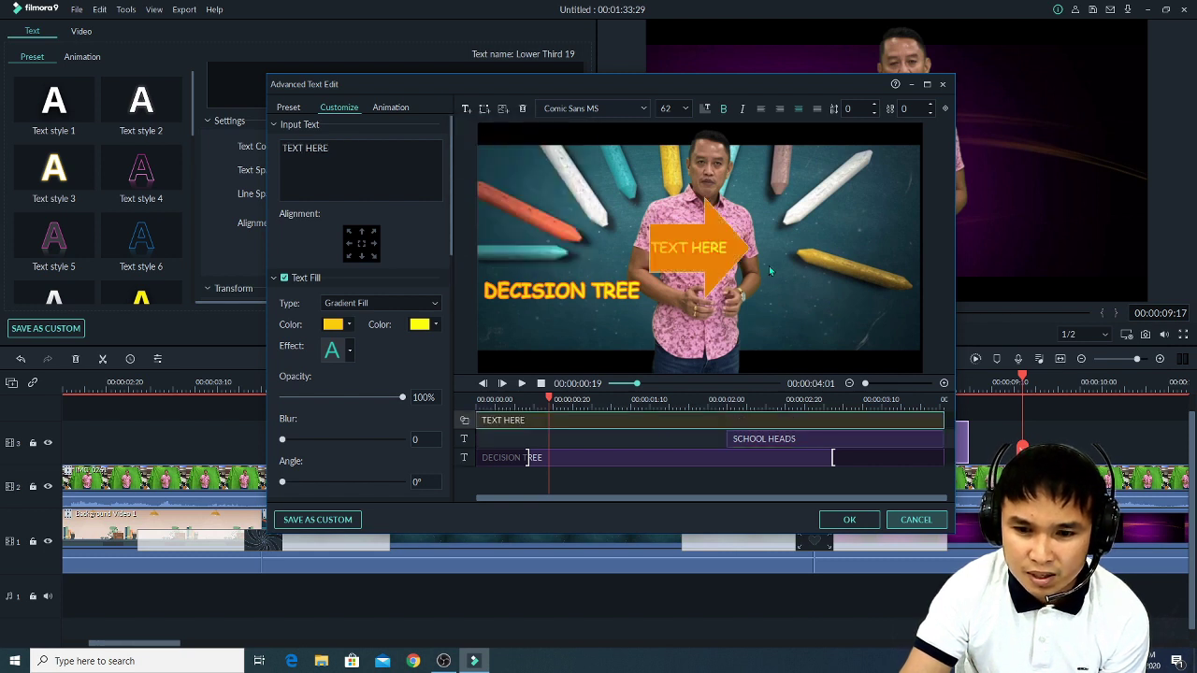
{"action": "left_click_drag", "start_coordinate": [690, 258], "coordinate": [819, 254]}
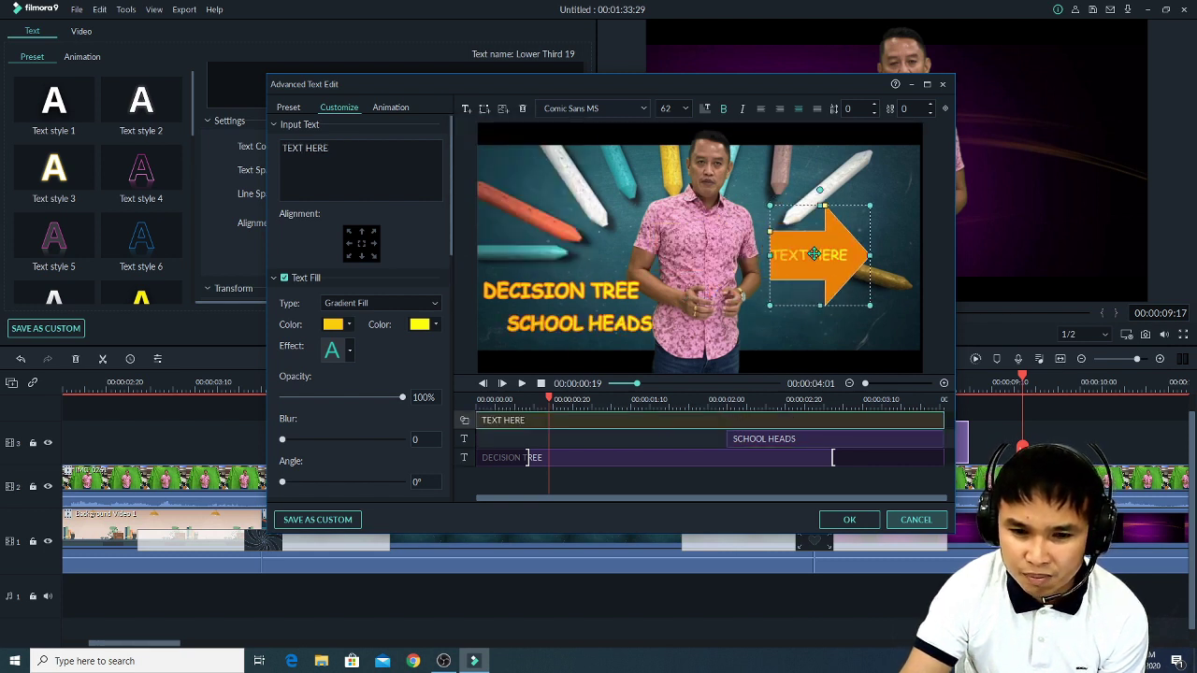
{"action": "left_click_drag", "start_coordinate": [340, 146], "coordinate": [278, 148]}
{"action": "key", "text": "BackSpace"}
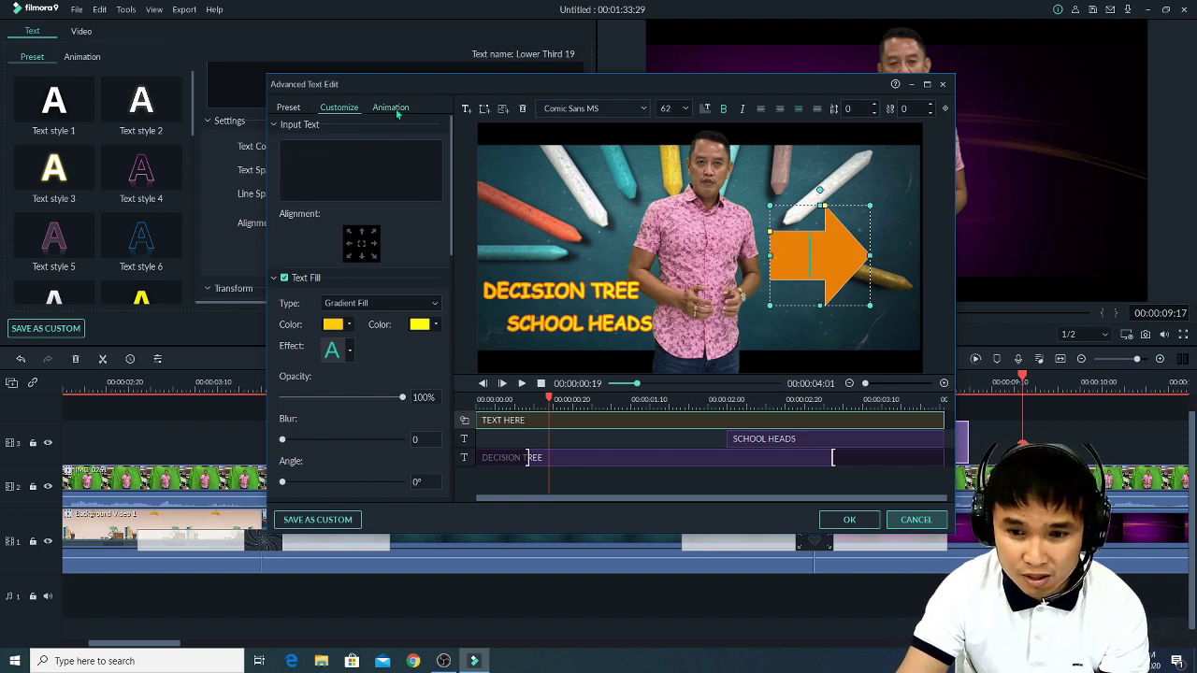
Try the Cinema style and Wavy style animations on the arrow shape and play the title to preview it.
{"action": "left_click", "coordinate": [392, 107]}
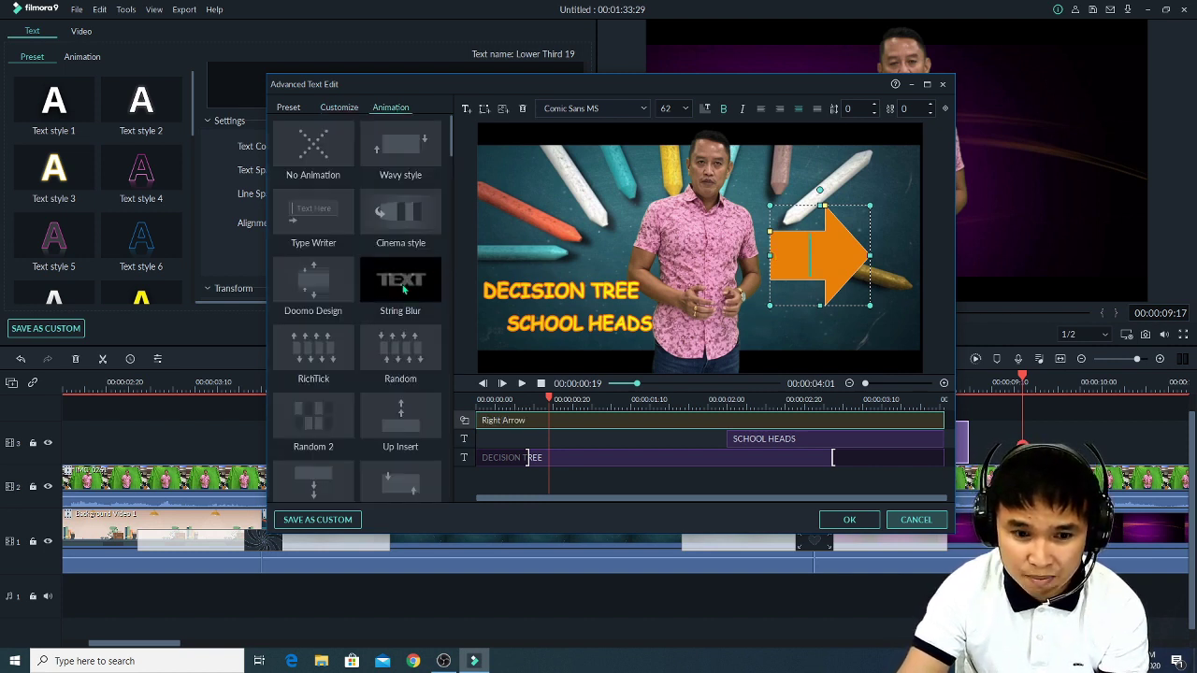
{"action": "left_click", "coordinate": [389, 216]}
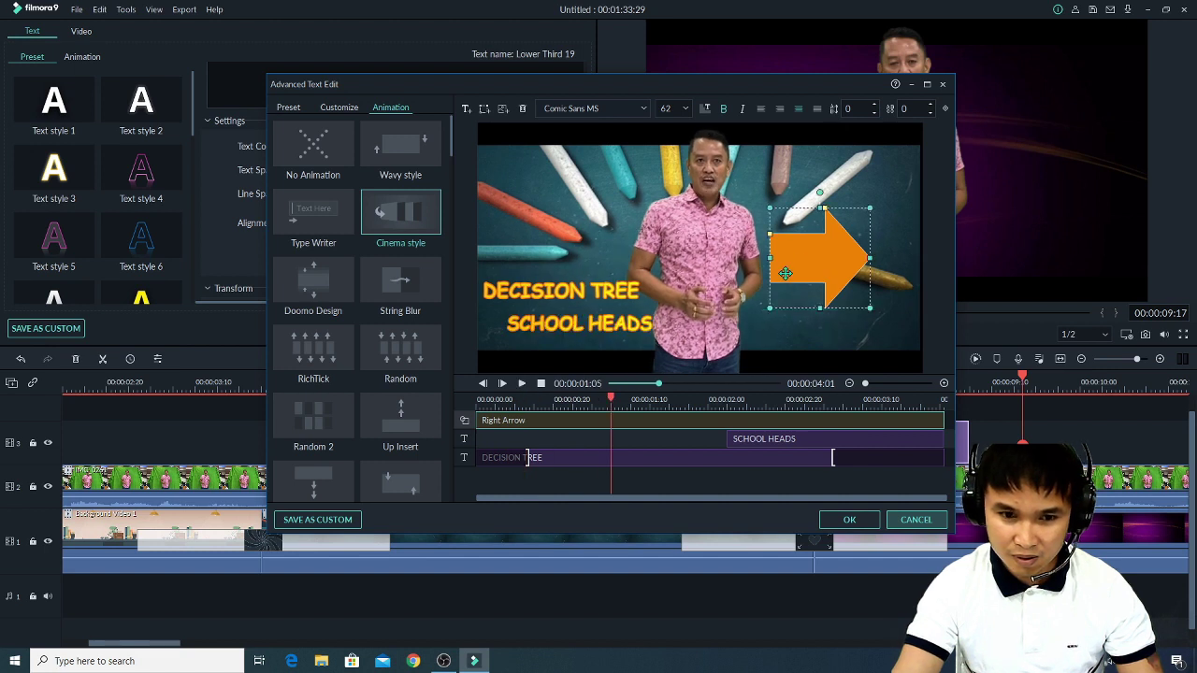
{"action": "left_click", "coordinate": [398, 154]}
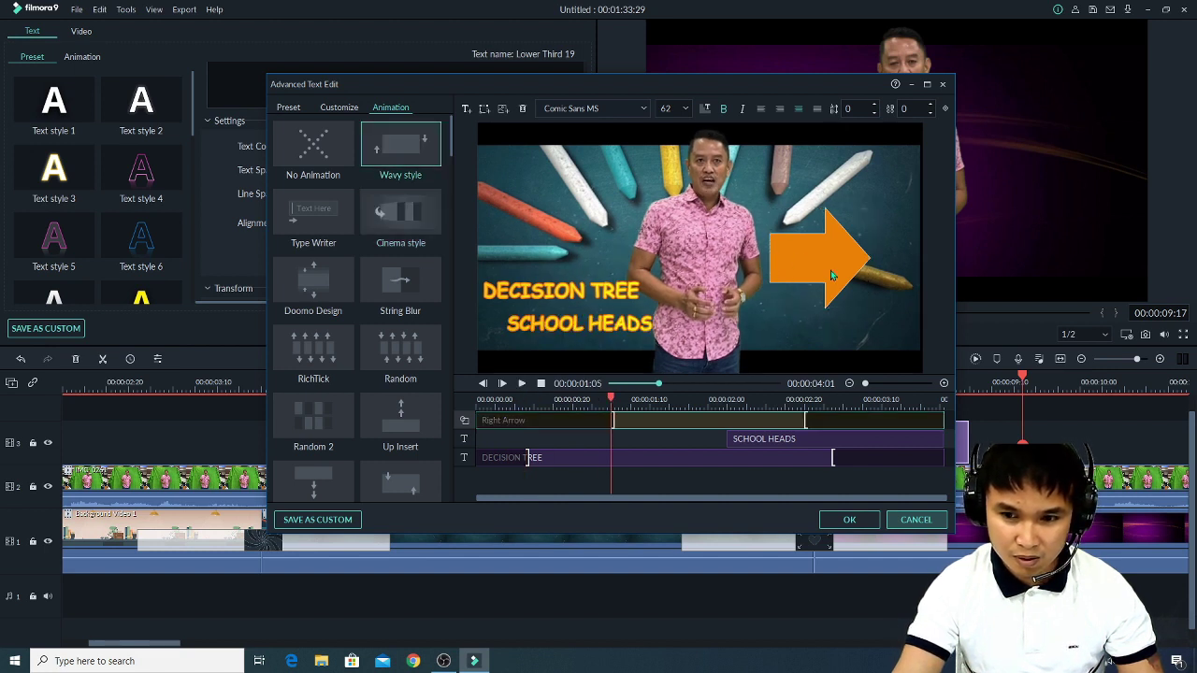
{"action": "left_click", "coordinate": [563, 399]}
{"action": "key", "text": "space"}
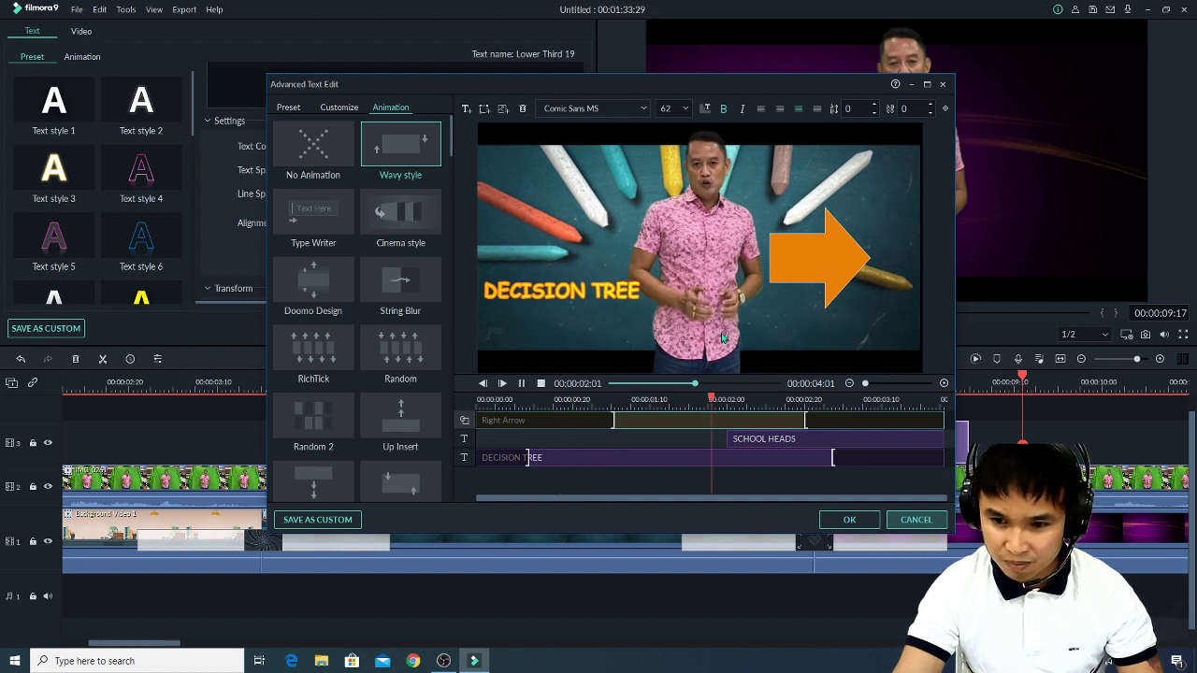
{"action": "left_click", "coordinate": [823, 271]}
{"action": "left_click_drag", "start_coordinate": [746, 414], "coordinate": [521, 423]}
{"action": "key", "text": "space"}
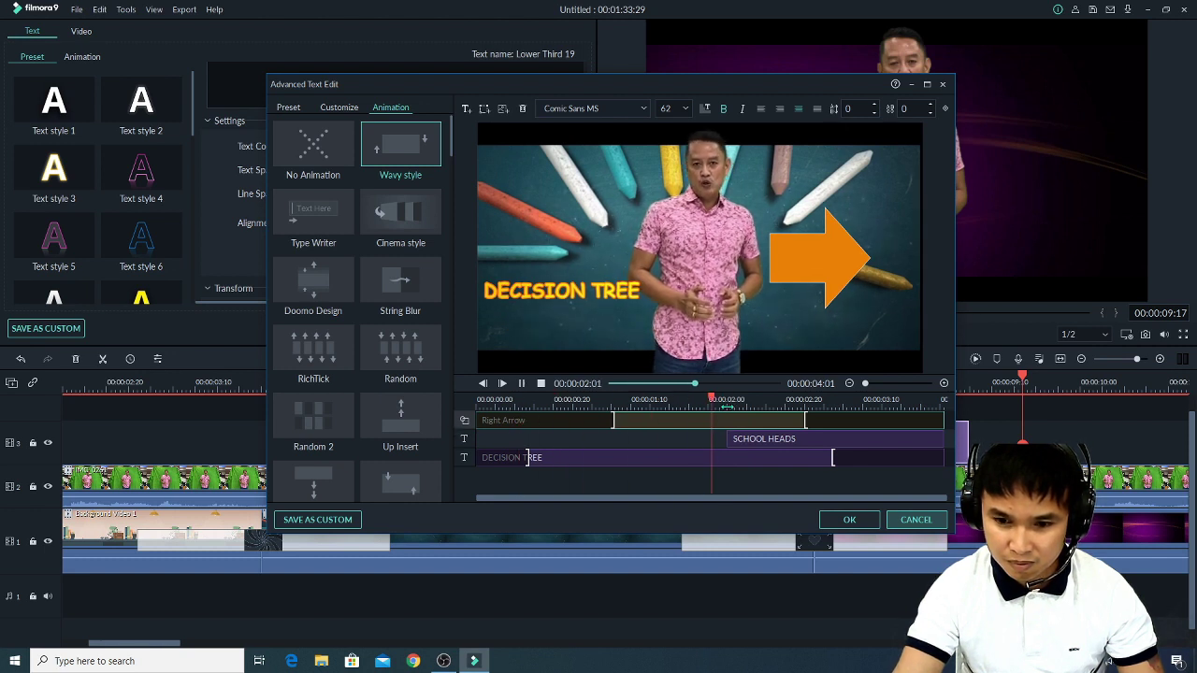
{"action": "key", "text": "space"}
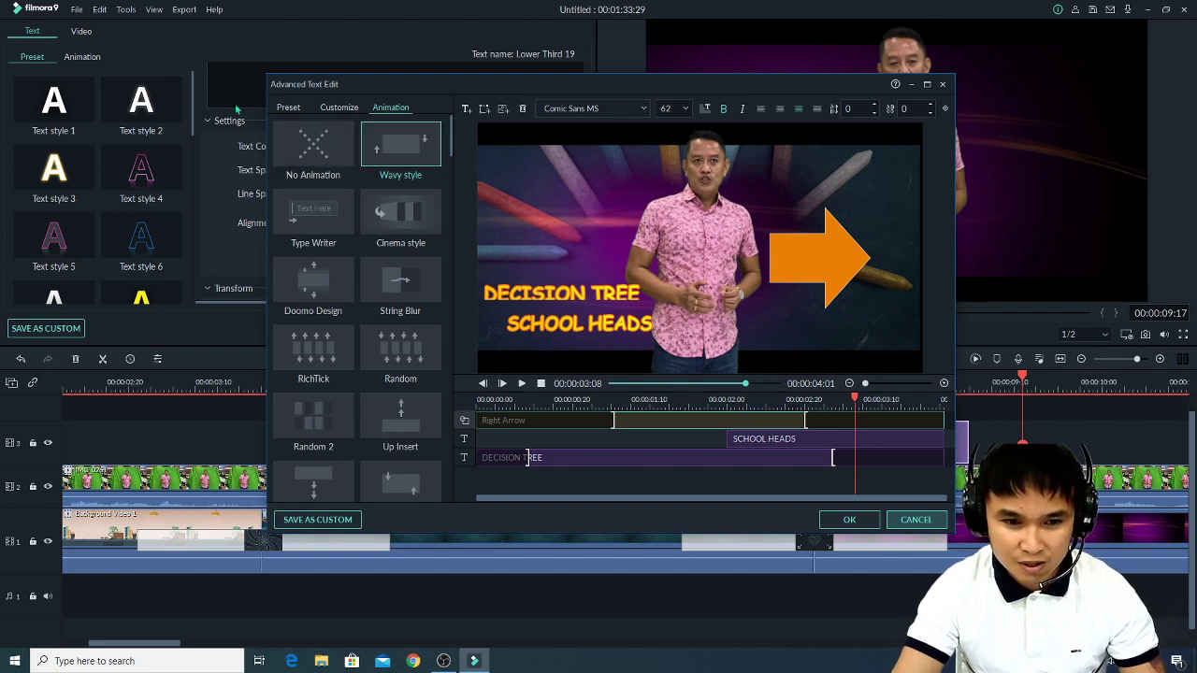
Delete the arrow shape from the title and accept the advanced text edits.
{"action": "left_click", "coordinate": [815, 245]}
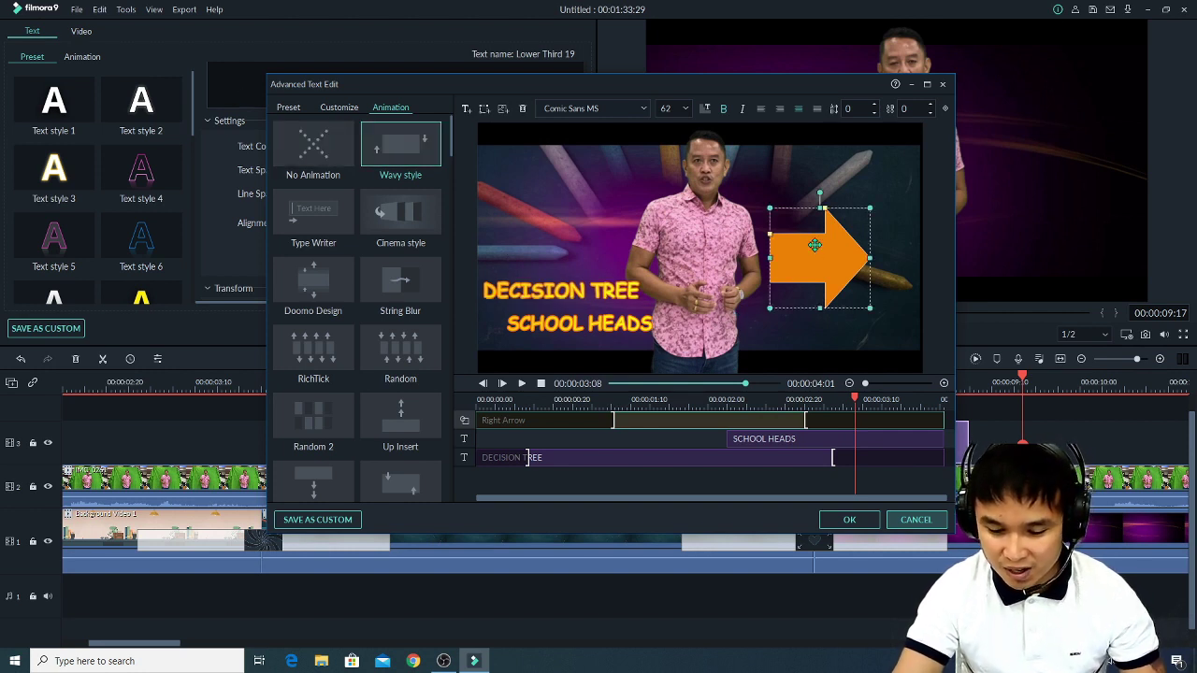
{"action": "key", "text": "Delete"}
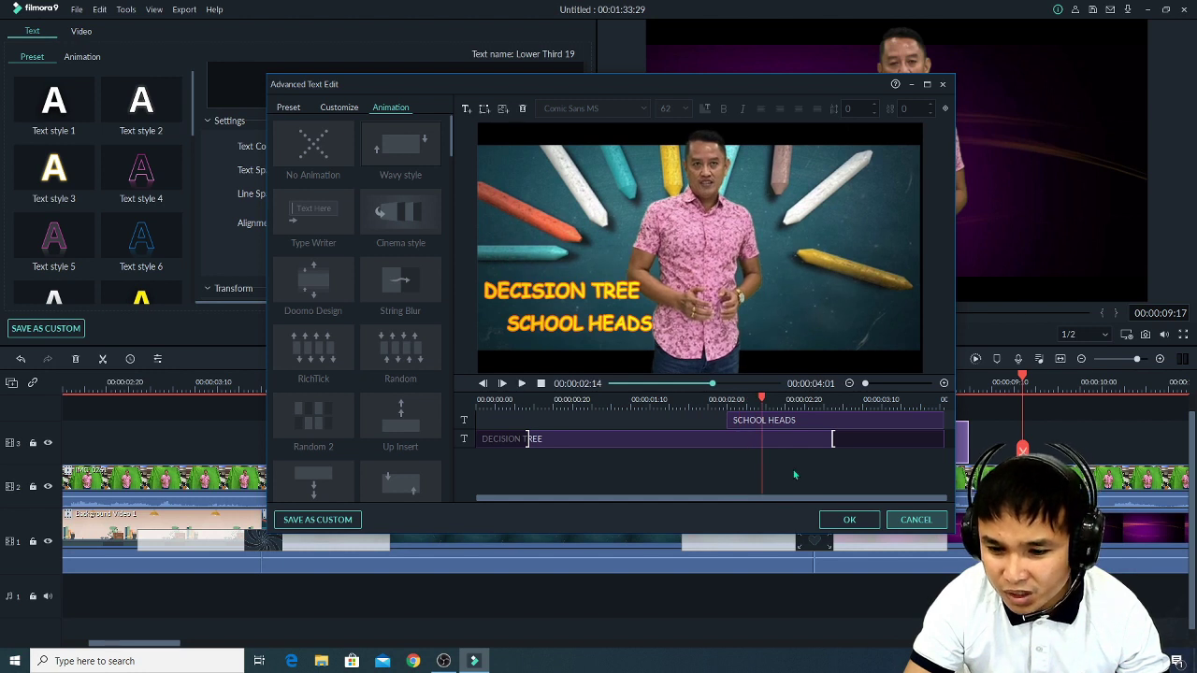
{"action": "left_click", "coordinate": [849, 519]}
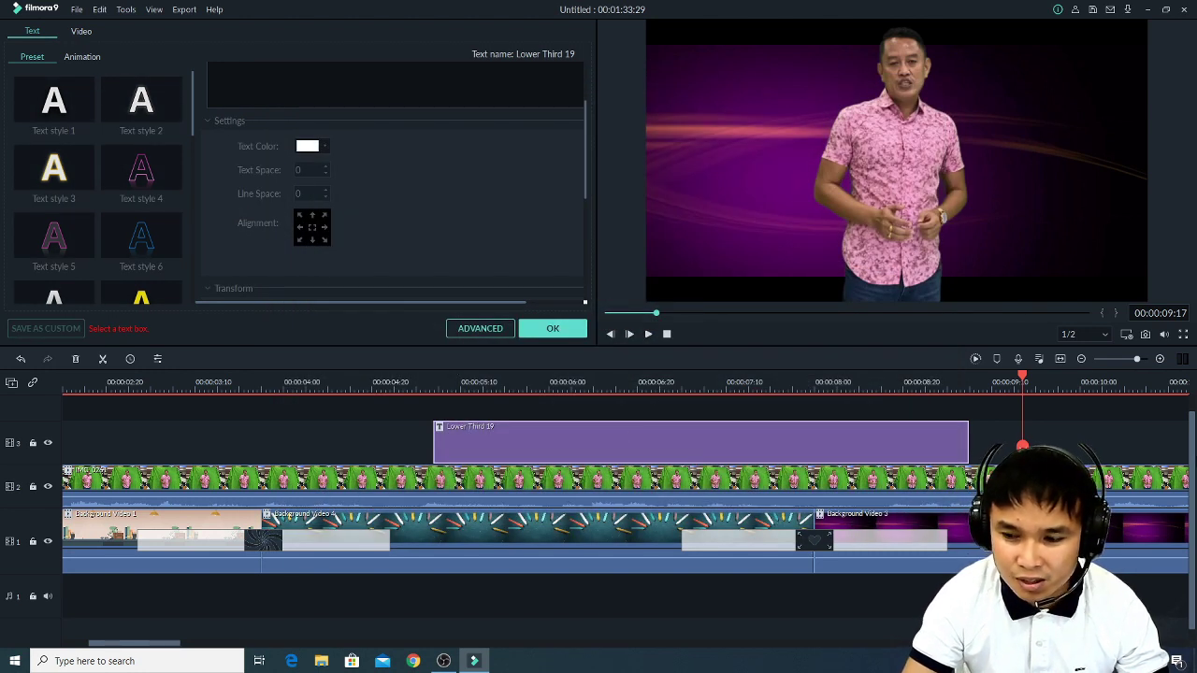
Play the video from just before the Lower Third 19 clip to review both title lines.
{"action": "left_click_drag", "start_coordinate": [1192, 478], "coordinate": [1185, 432]}
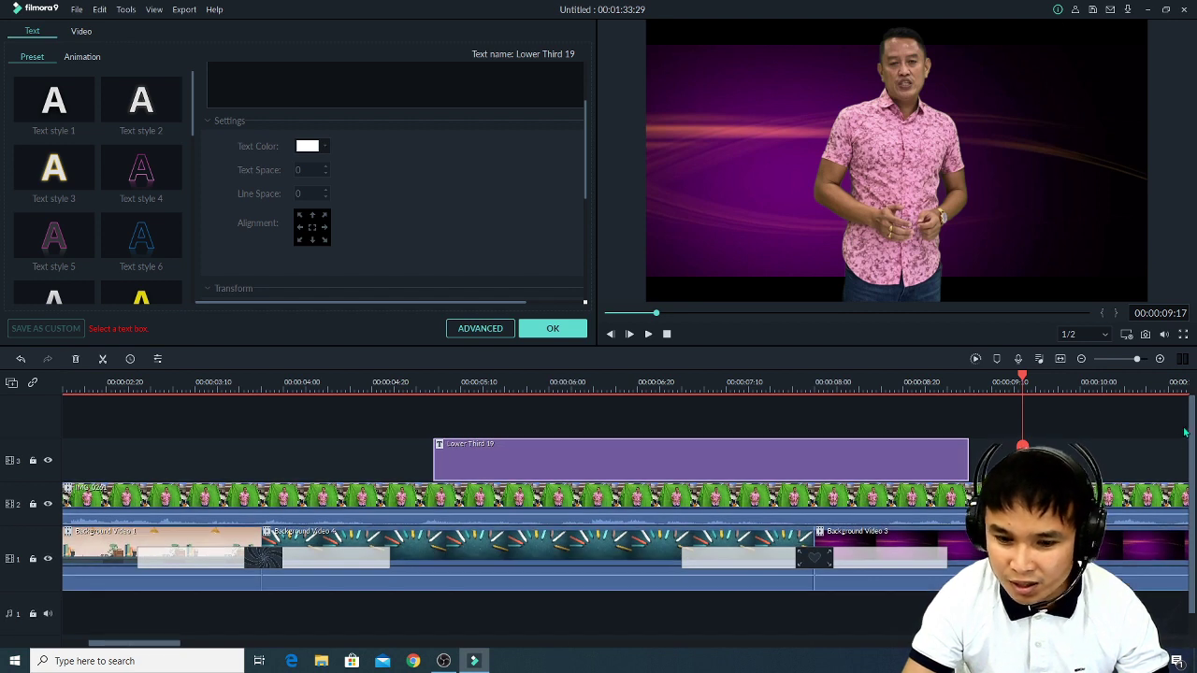
{"action": "left_click", "coordinate": [423, 377]}
{"action": "key", "text": "space"}
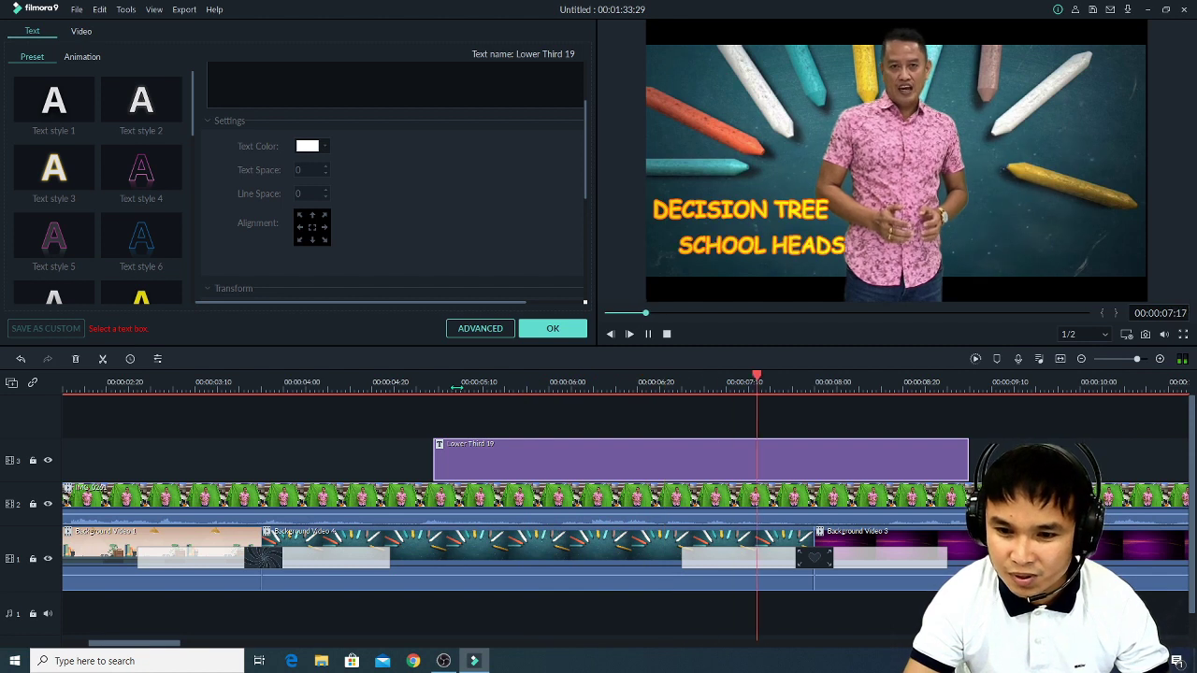
{"action": "key", "text": "space"}
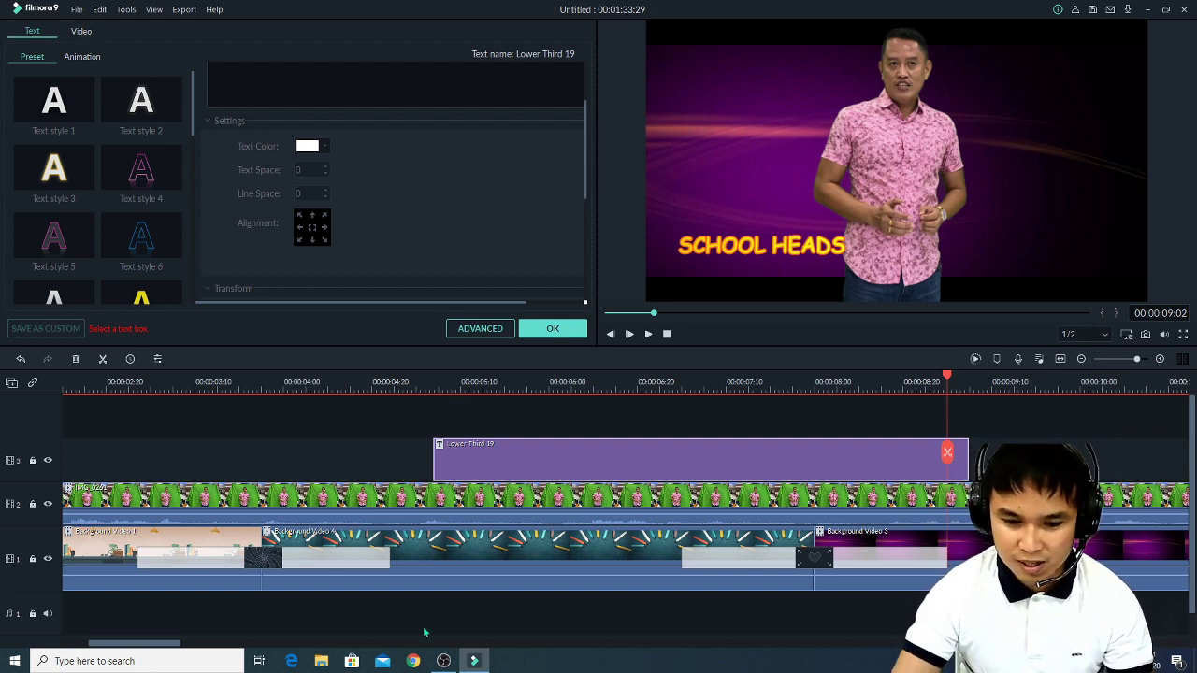
Find the presenter's next spoken point after the title and paste a copy of the Lower Third 19 title at 00:00:10:07.
{"action": "left_click_drag", "start_coordinate": [161, 645], "coordinate": [226, 652]}
{"action": "key", "text": "space"}
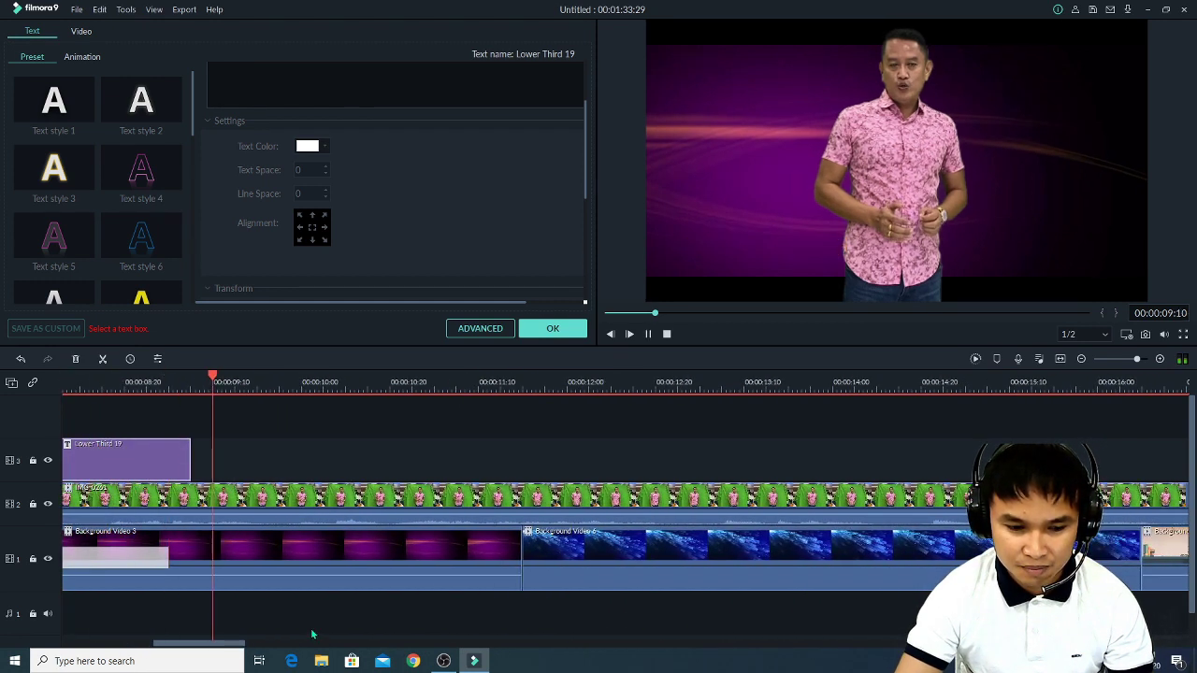
{"action": "key", "text": "space"}
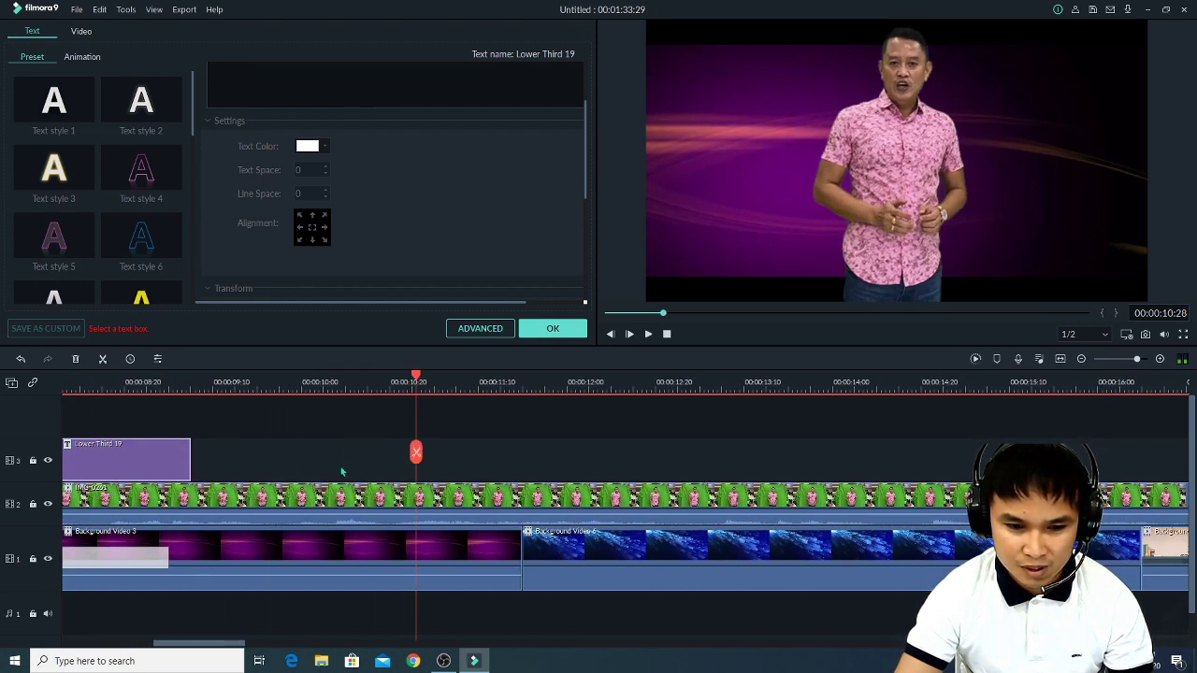
{"action": "left_click", "coordinate": [334, 382]}
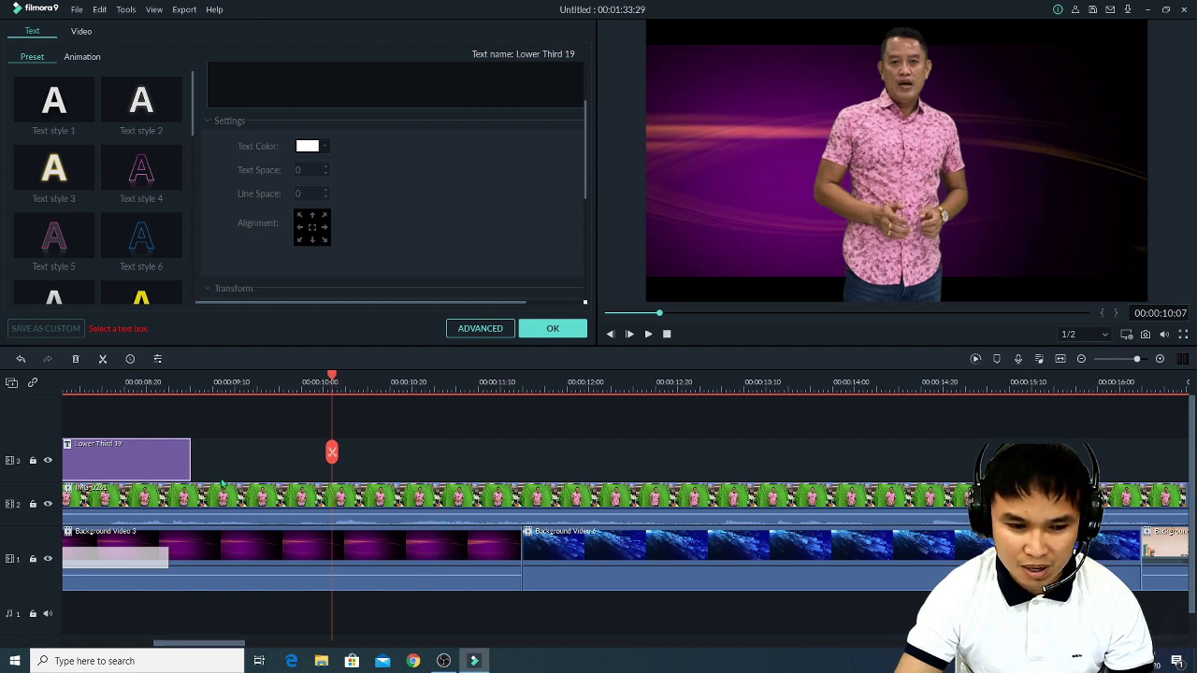
{"action": "left_click_drag", "start_coordinate": [234, 647], "coordinate": [191, 647]}
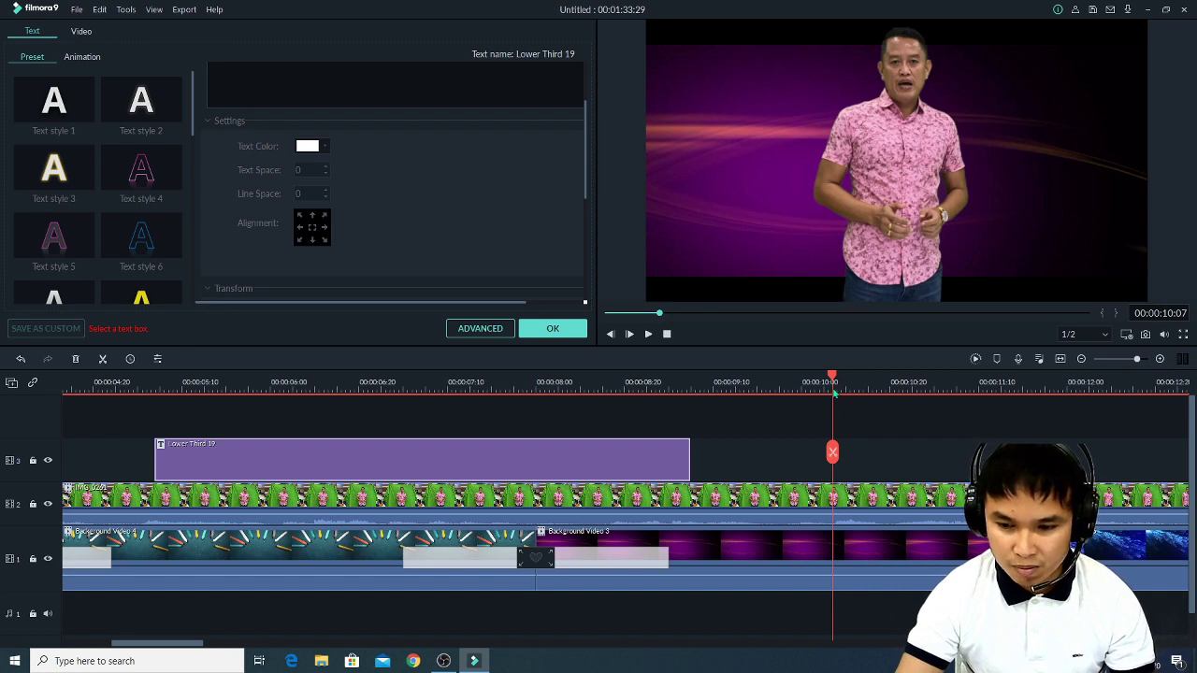
{"action": "left_click_drag", "start_coordinate": [181, 645], "coordinate": [236, 607]}
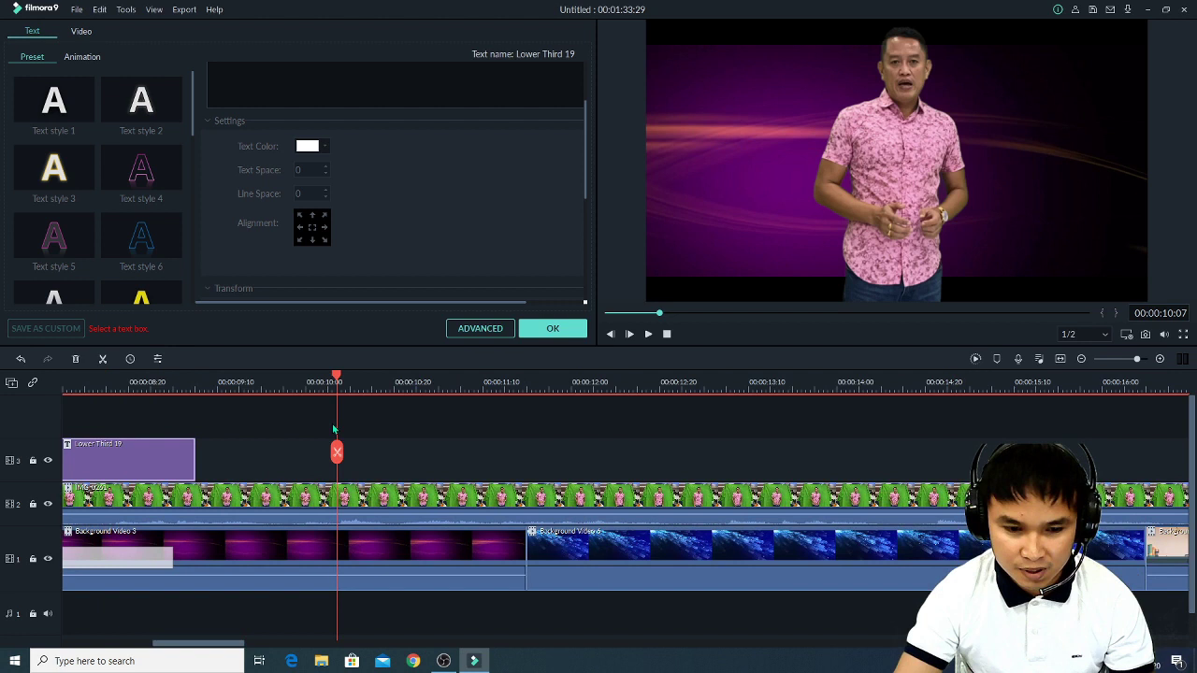
{"action": "key", "text": "ctrl+v"}
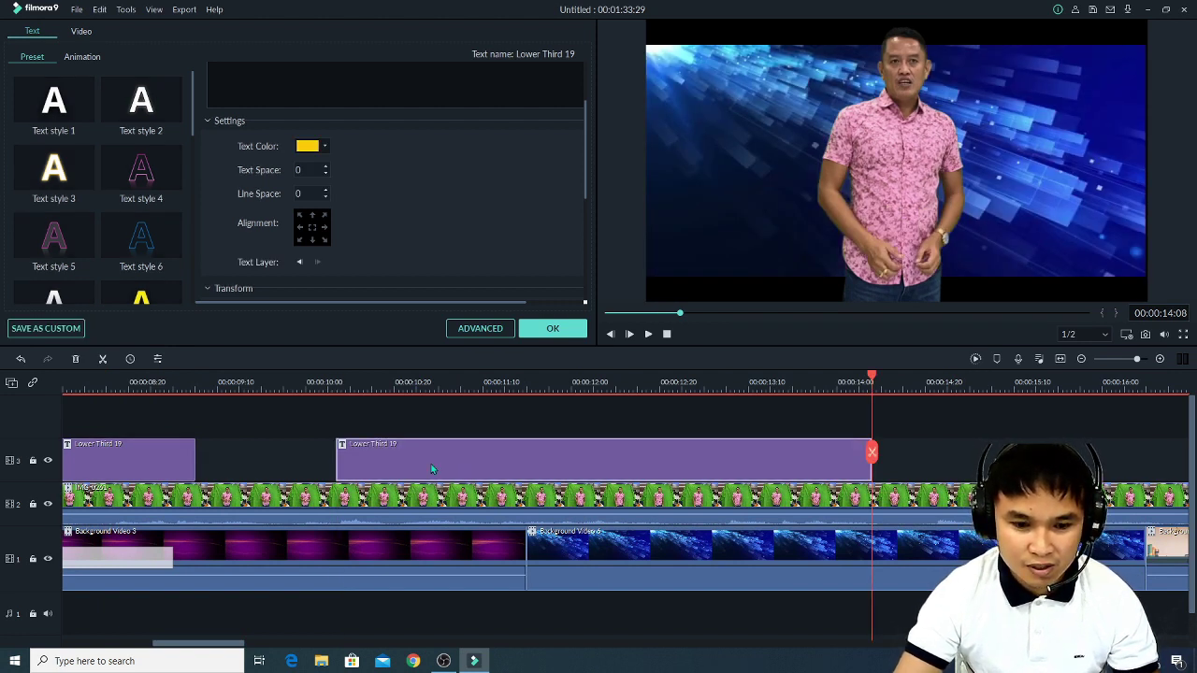
In the pasted title's advanced text editor, replace SCHOOL HEADS with BEST, delete the DECISION TREE line, and accept the edits.
{"action": "right_click", "coordinate": [432, 468]}
{"action": "left_click", "coordinate": [473, 403]}
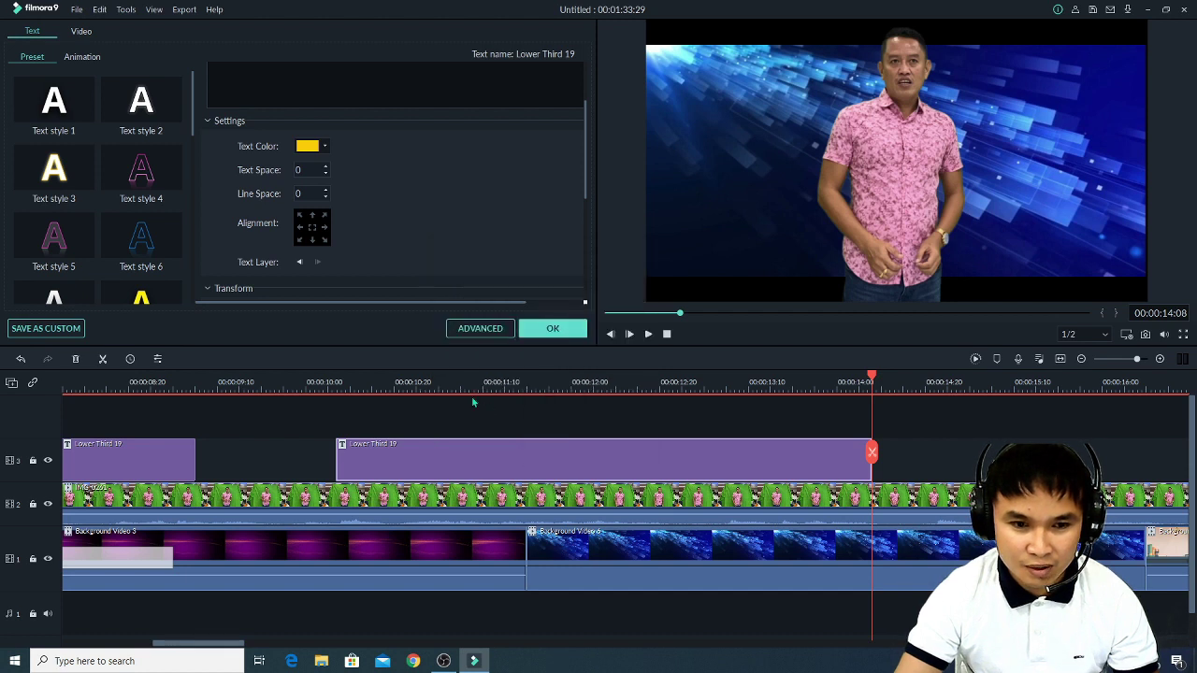
{"action": "left_click_drag", "start_coordinate": [339, 181], "coordinate": [261, 186]}
{"action": "type", "text": "BEST"}
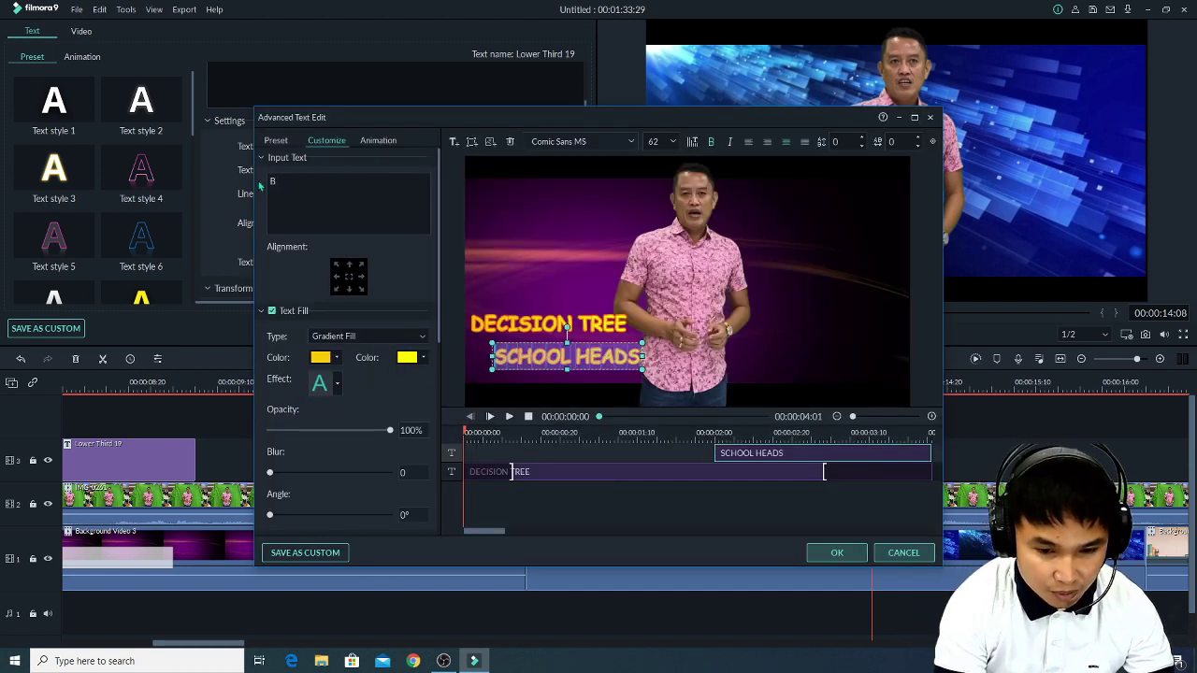
{"action": "left_click", "coordinate": [525, 327]}
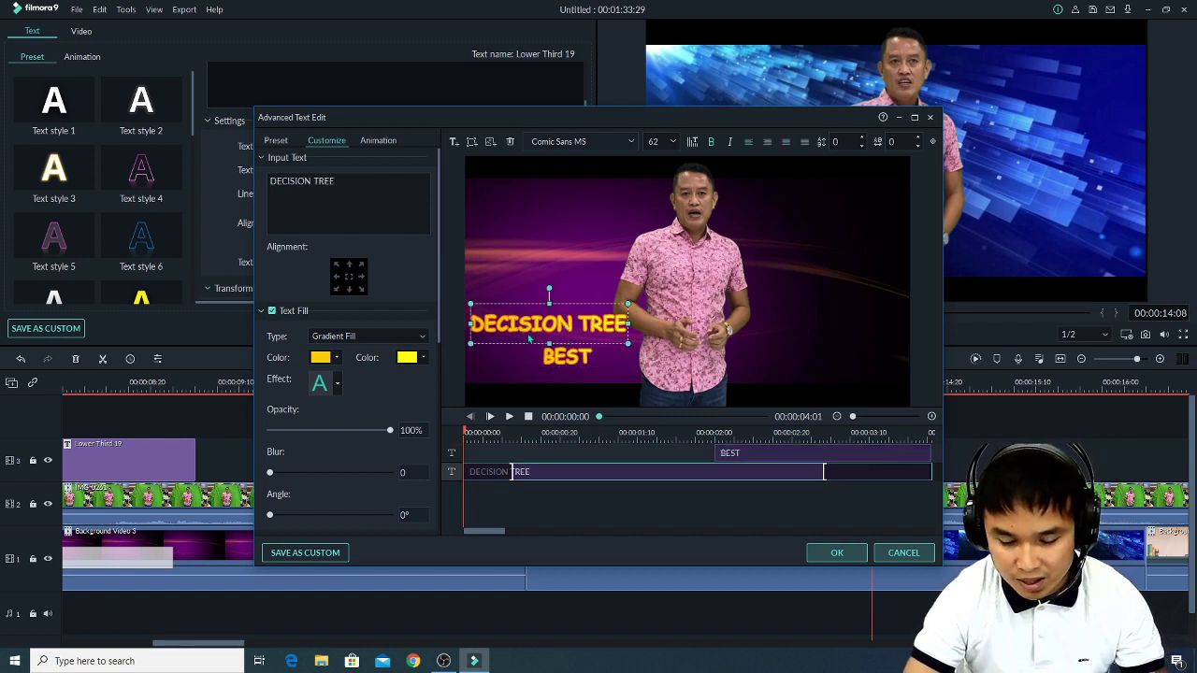
{"action": "key", "text": "Delete"}
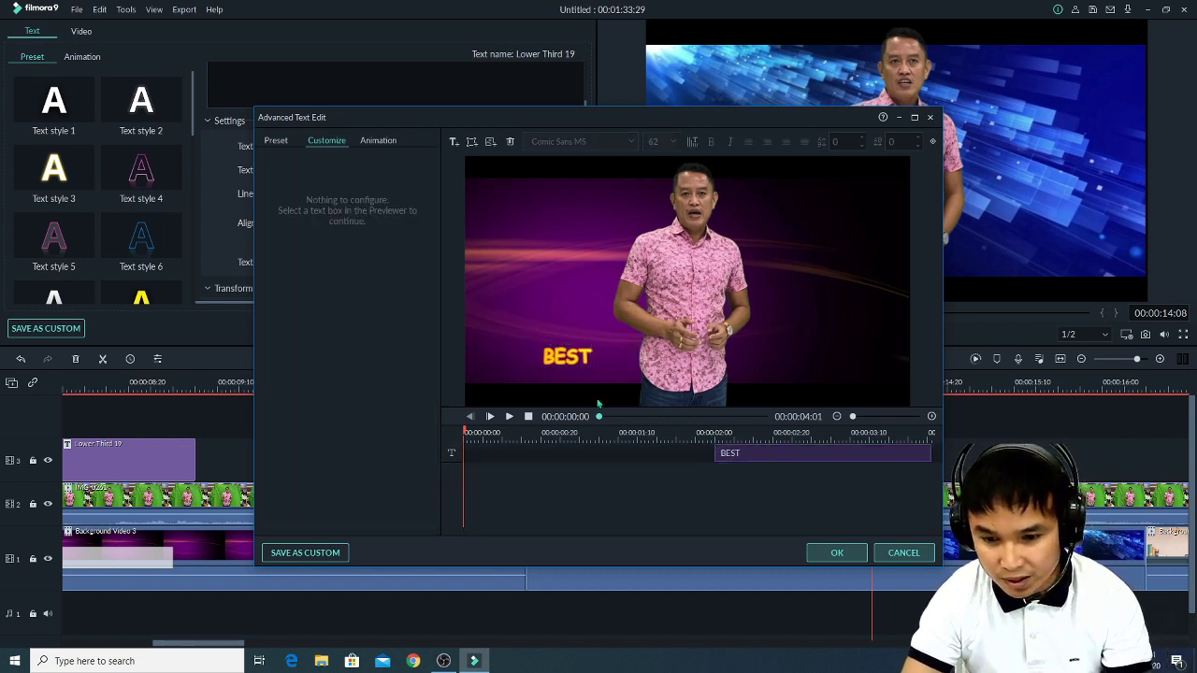
{"action": "left_click", "coordinate": [837, 553]}
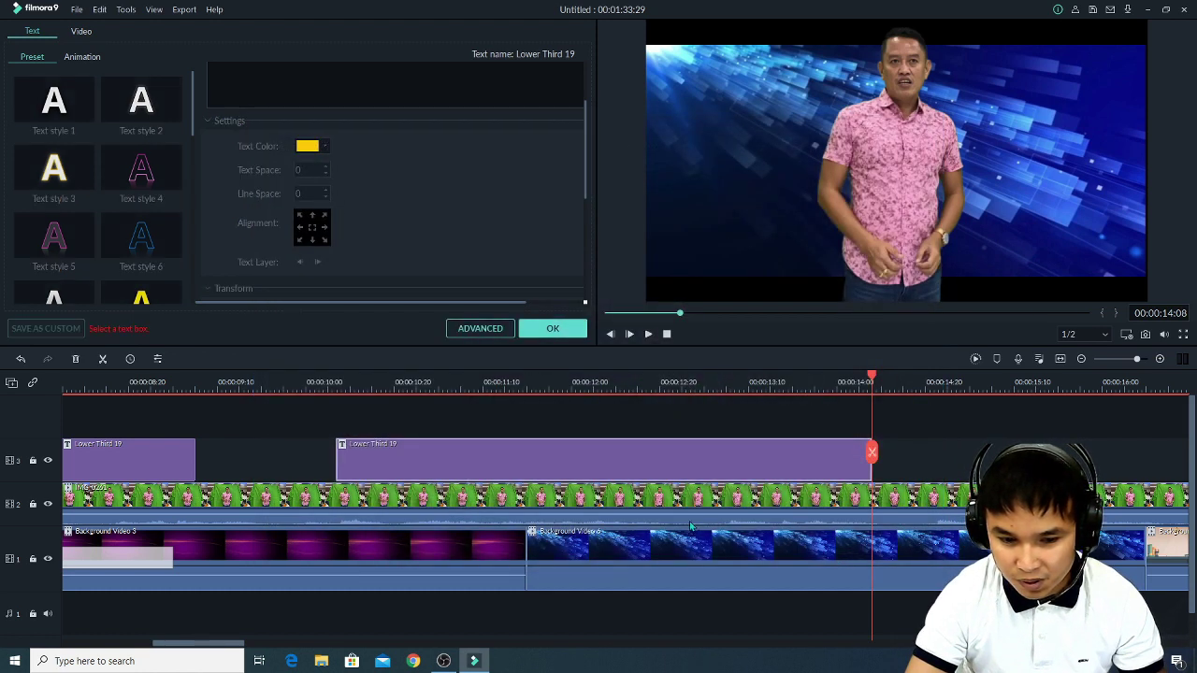
Shorten the BEST title clip to about one second and play the video from just before it to check the timing.
{"action": "left_click_drag", "start_coordinate": [504, 471], "coordinate": [422, 472]}
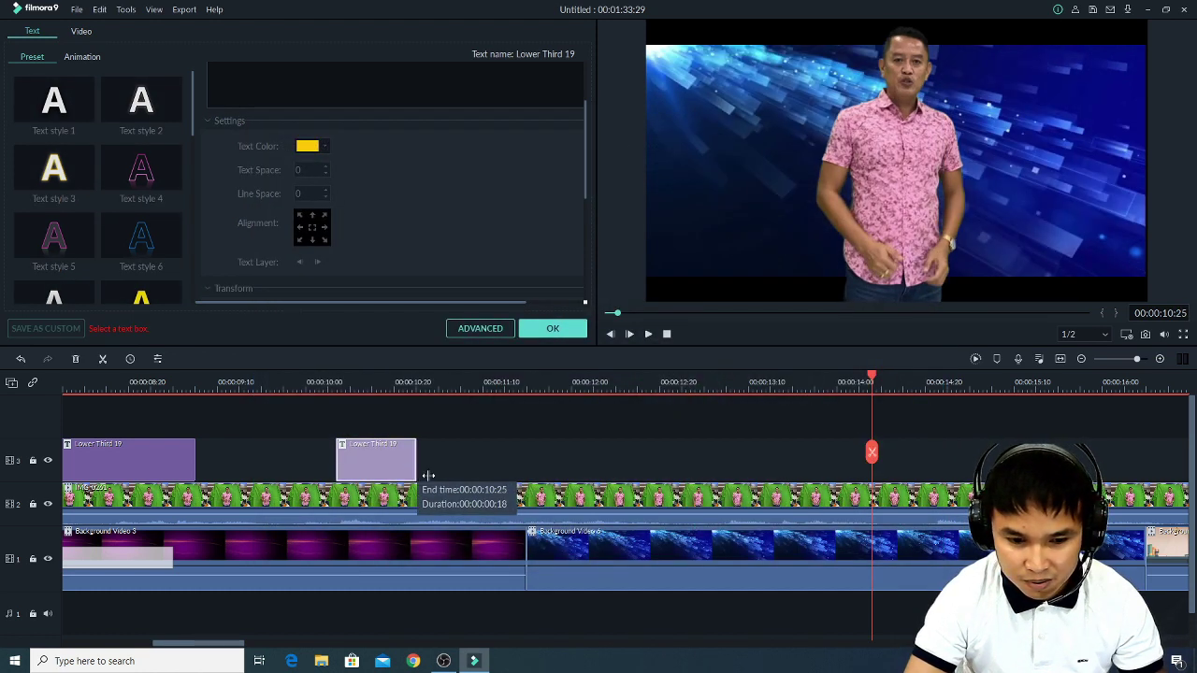
{"action": "left_click", "coordinate": [289, 403]}
{"action": "key", "text": "space"}
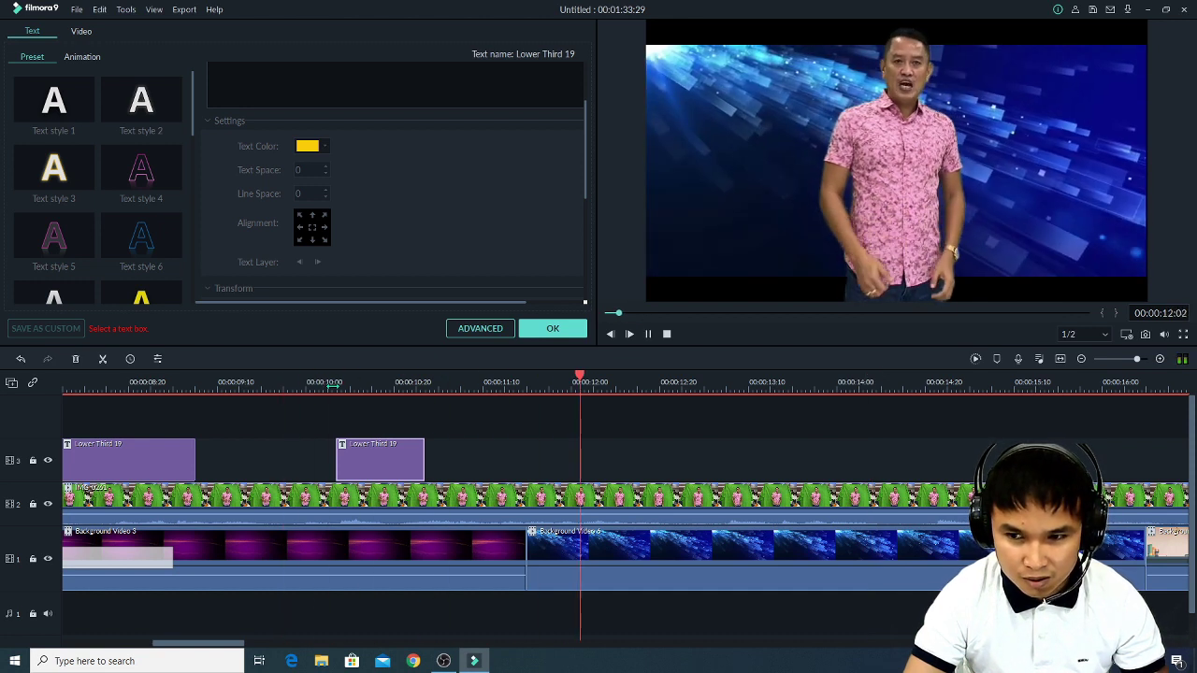
{"action": "key", "text": "space"}
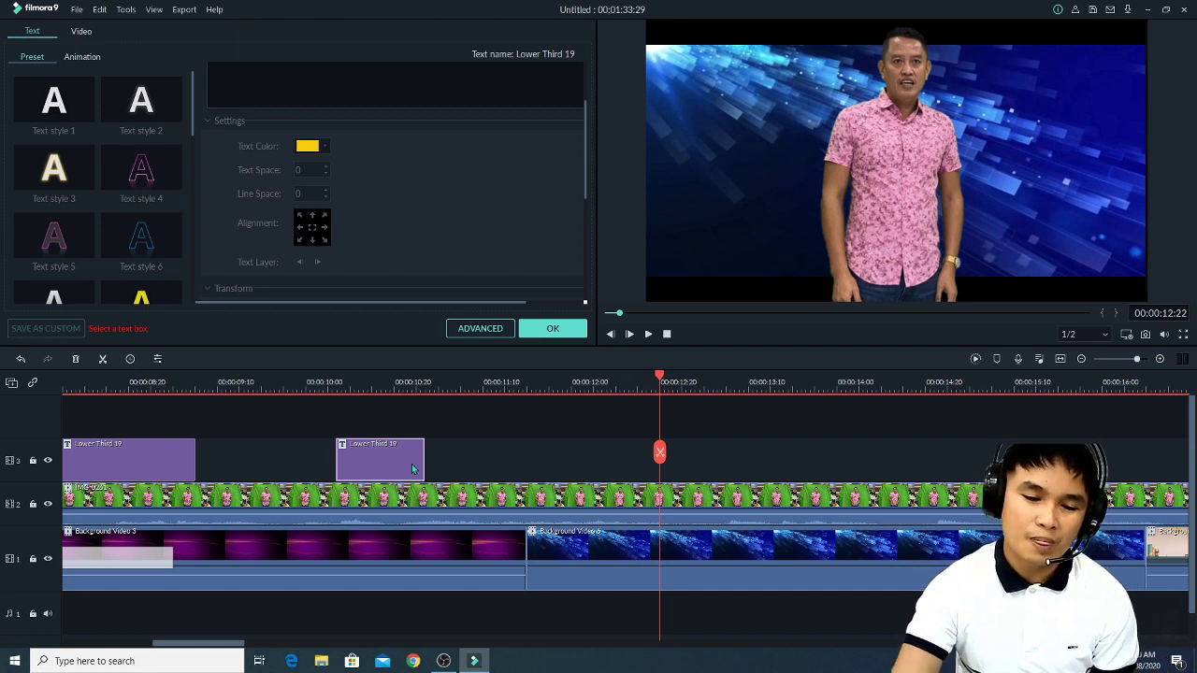
{"action": "left_click_drag", "start_coordinate": [423, 467], "coordinate": [463, 467]}
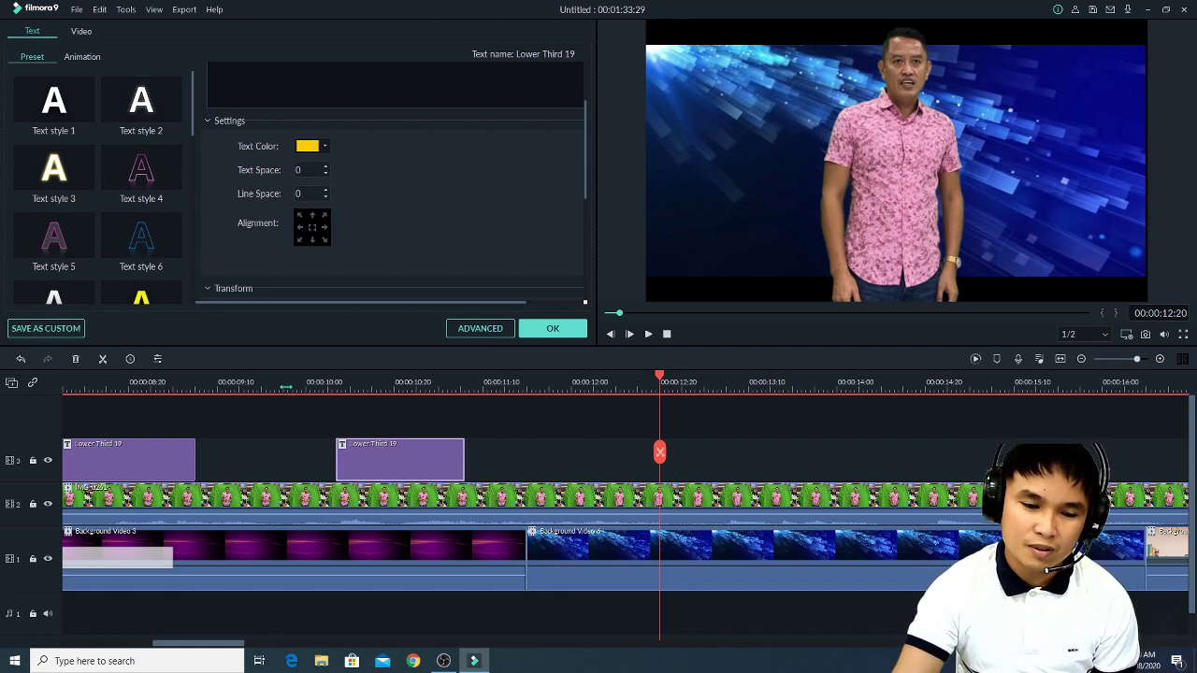
{"action": "left_click", "coordinate": [285, 386]}
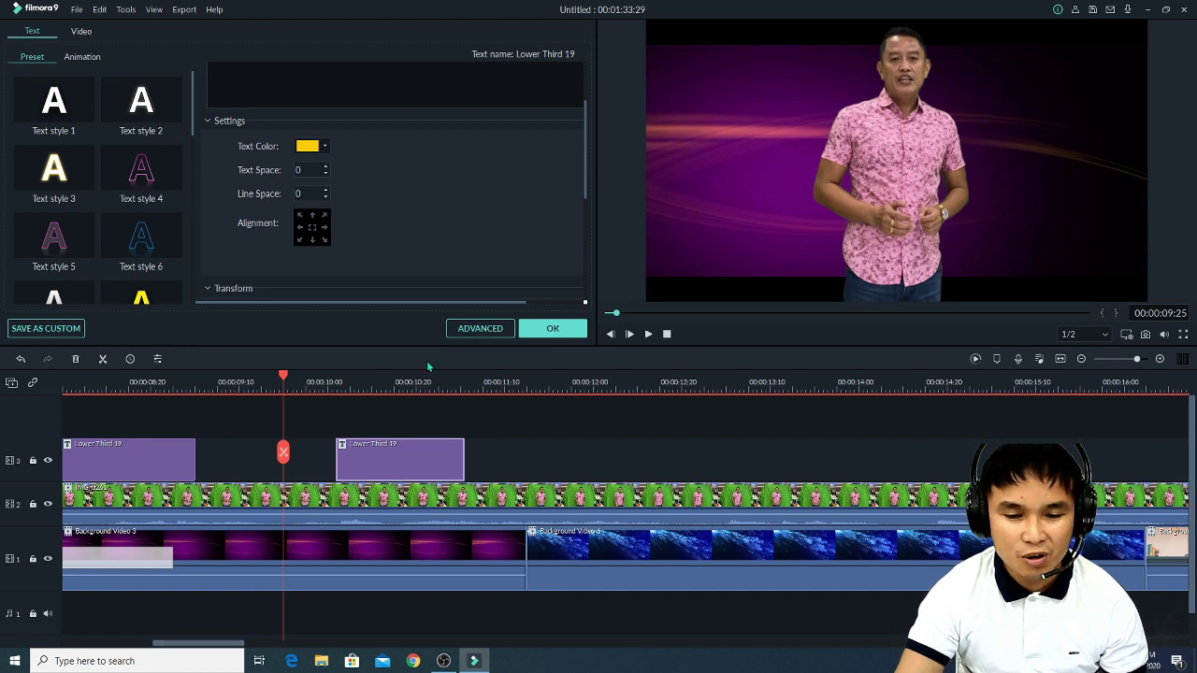
{"action": "key", "text": "space"}
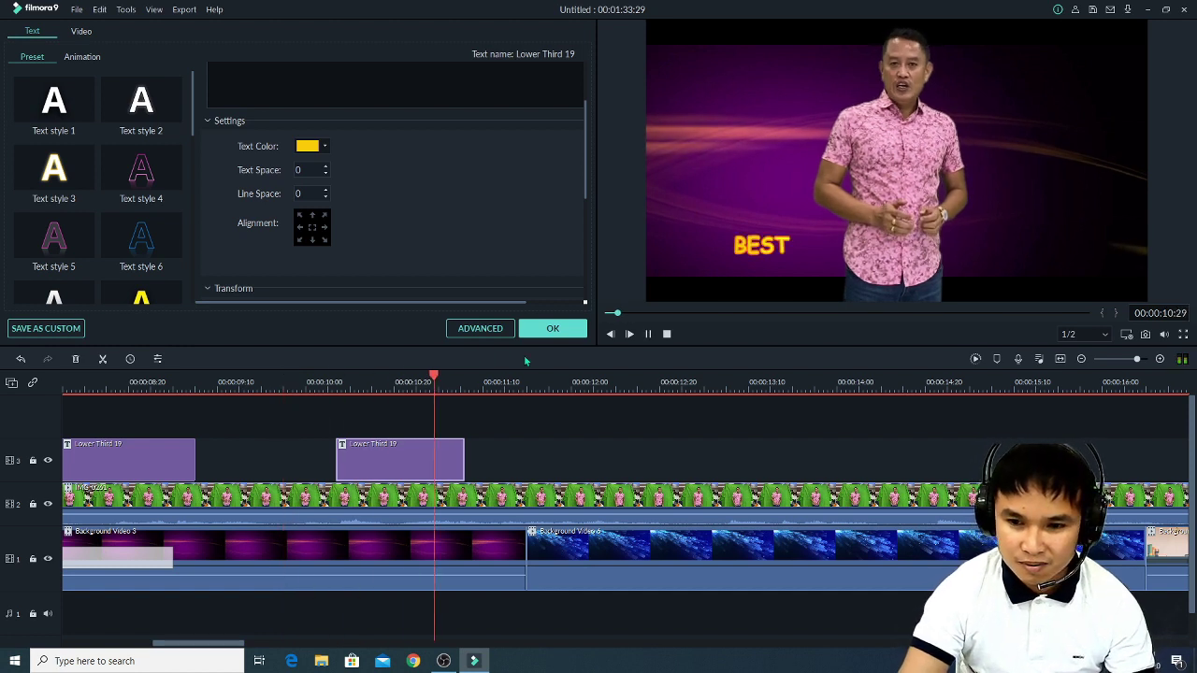
Move the BEST title clip earlier to start at about 00:00:09:23, play it to check the timing, and close the title editor.
{"action": "key", "text": "space"}
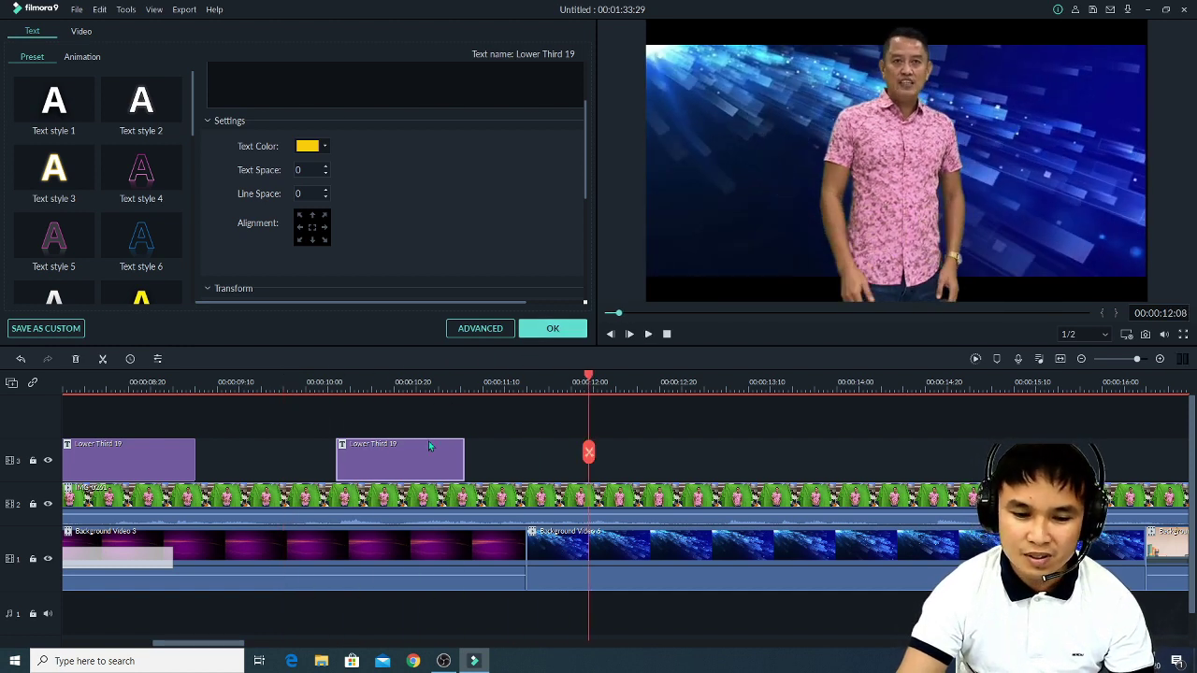
{"action": "key", "text": "space"}
{"action": "key", "text": "space"}
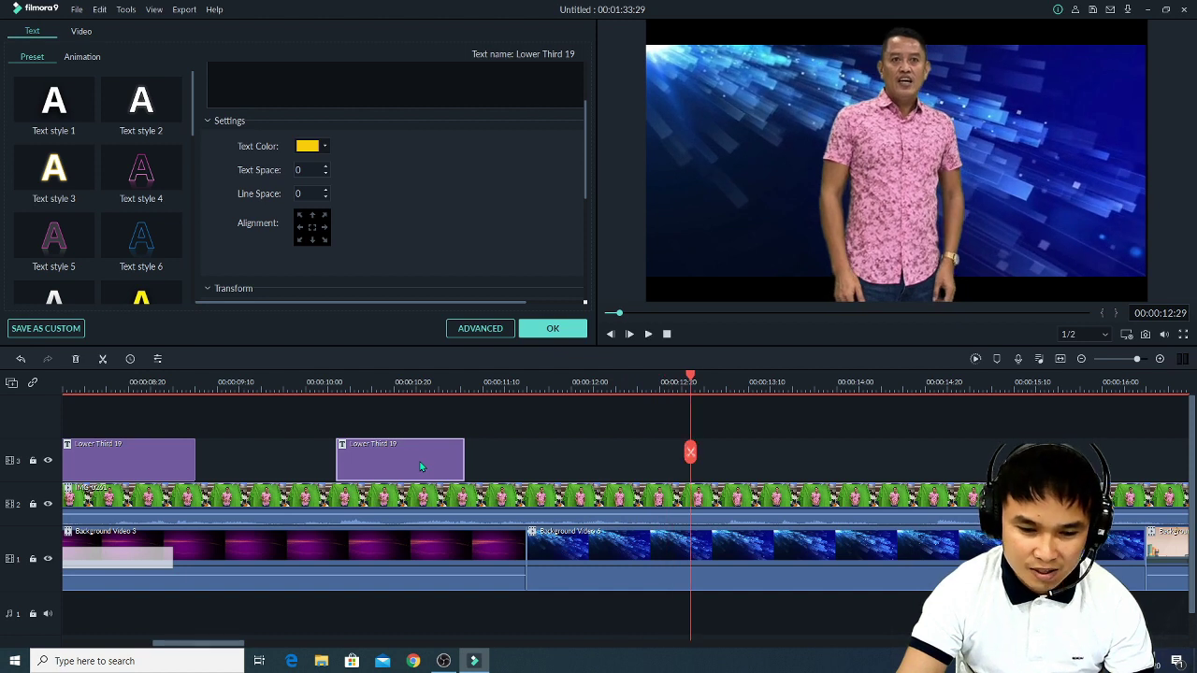
{"action": "left_click_drag", "start_coordinate": [410, 450], "coordinate": [385, 454]}
{"action": "left_click", "coordinate": [267, 391]}
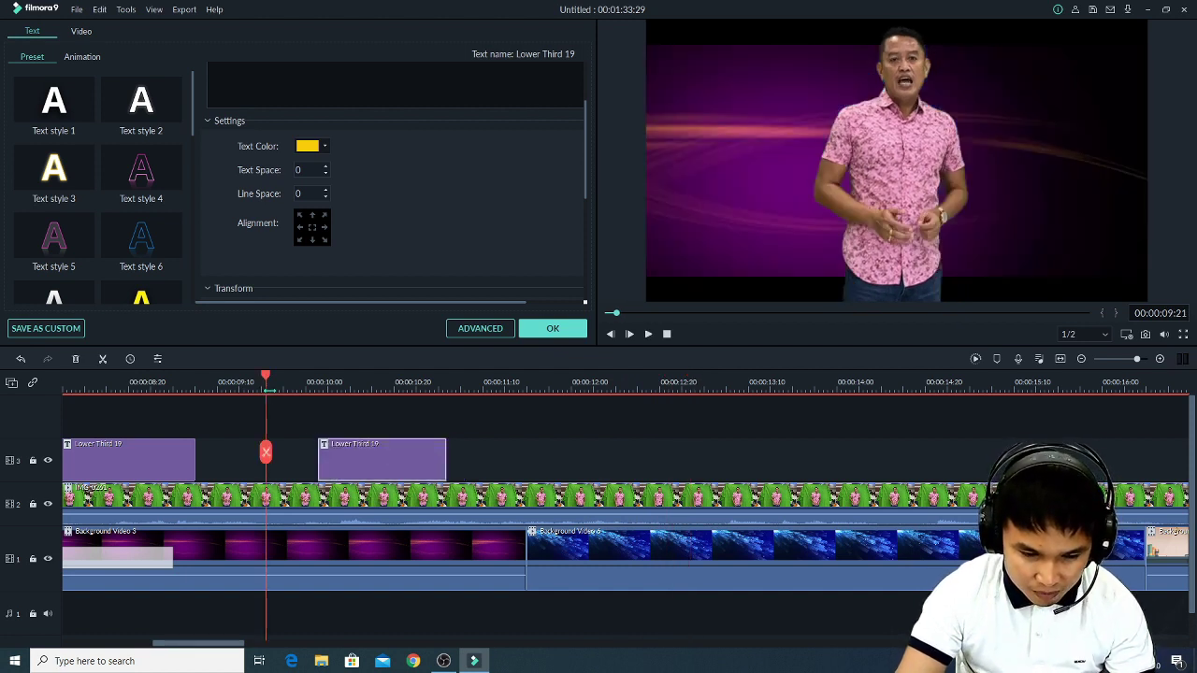
{"action": "key", "text": "space"}
{"action": "key", "text": "space"}
{"action": "left_click_drag", "start_coordinate": [386, 452], "coordinate": [326, 452]}
{"action": "left_click", "coordinate": [262, 386]}
{"action": "key", "text": "space"}
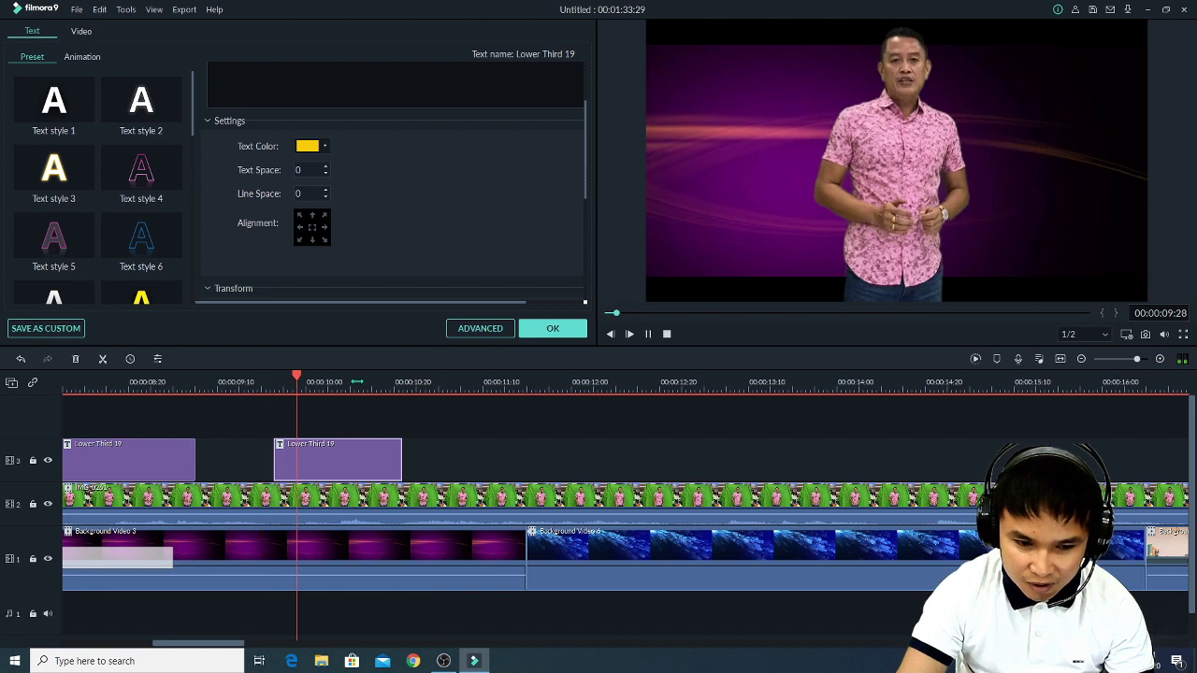
{"action": "key", "text": "space"}
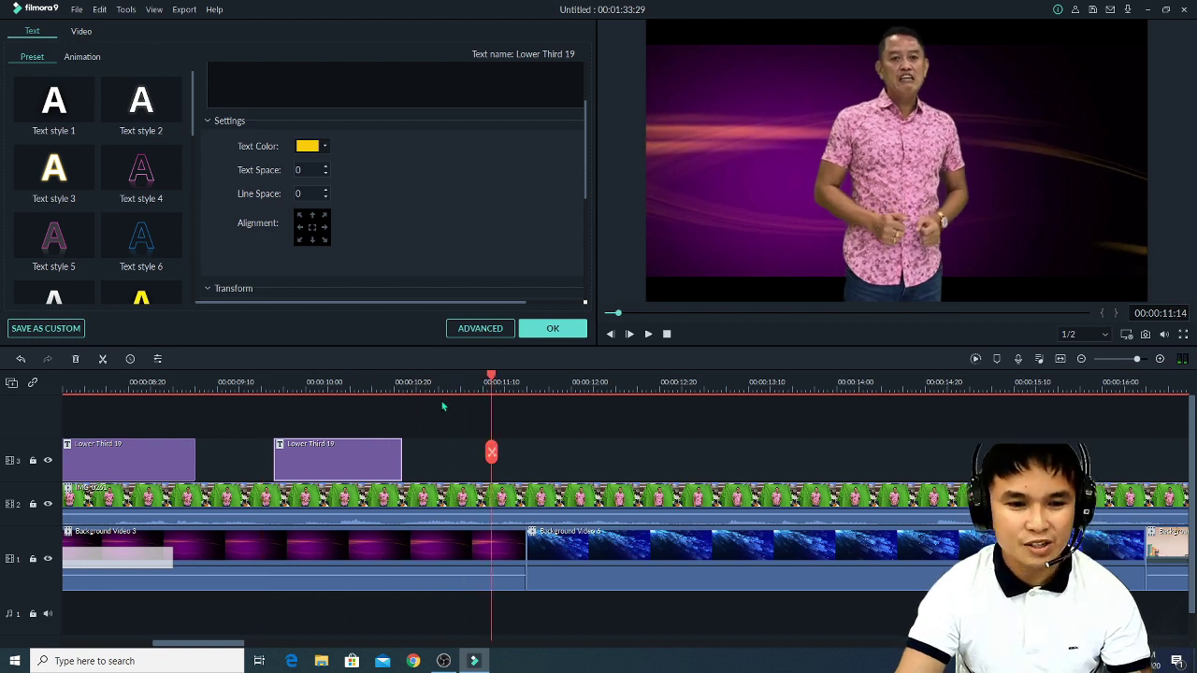
{"action": "left_click", "coordinate": [546, 333]}
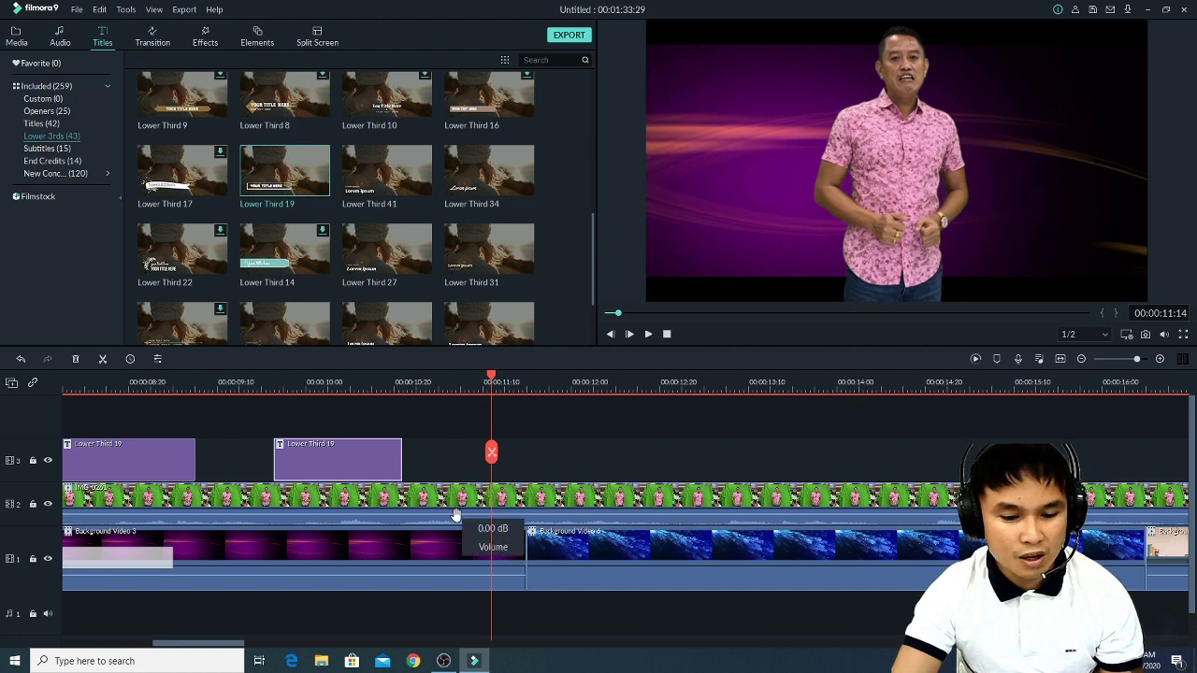
Play on to the presenter's next spoken point and import the IMG_5661 video into the project media.
{"action": "key", "text": "space"}
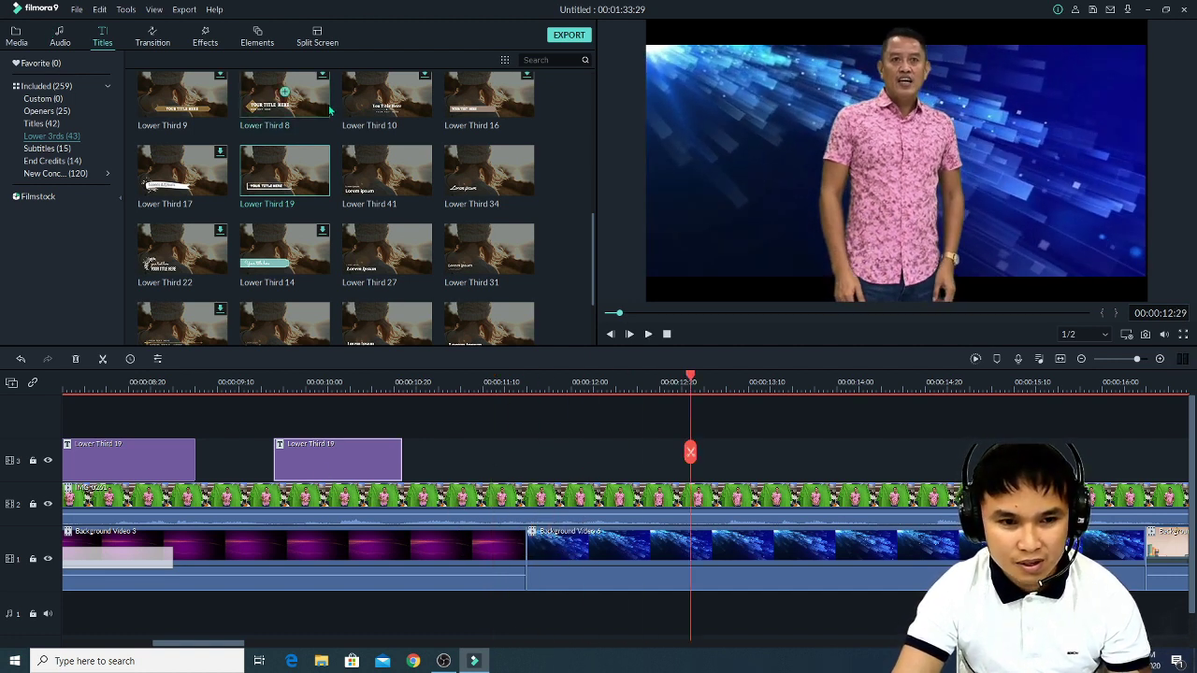
{"action": "left_click", "coordinate": [17, 37]}
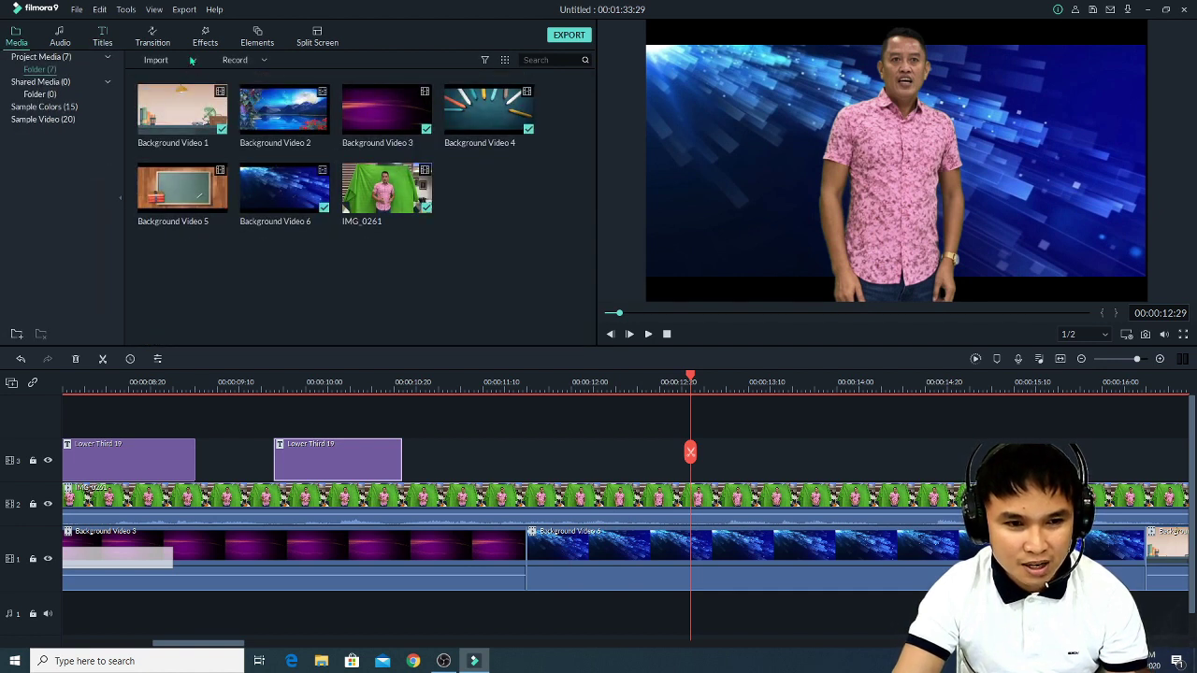
{"action": "left_click", "coordinate": [192, 60]}
{"action": "left_click", "coordinate": [191, 76]}
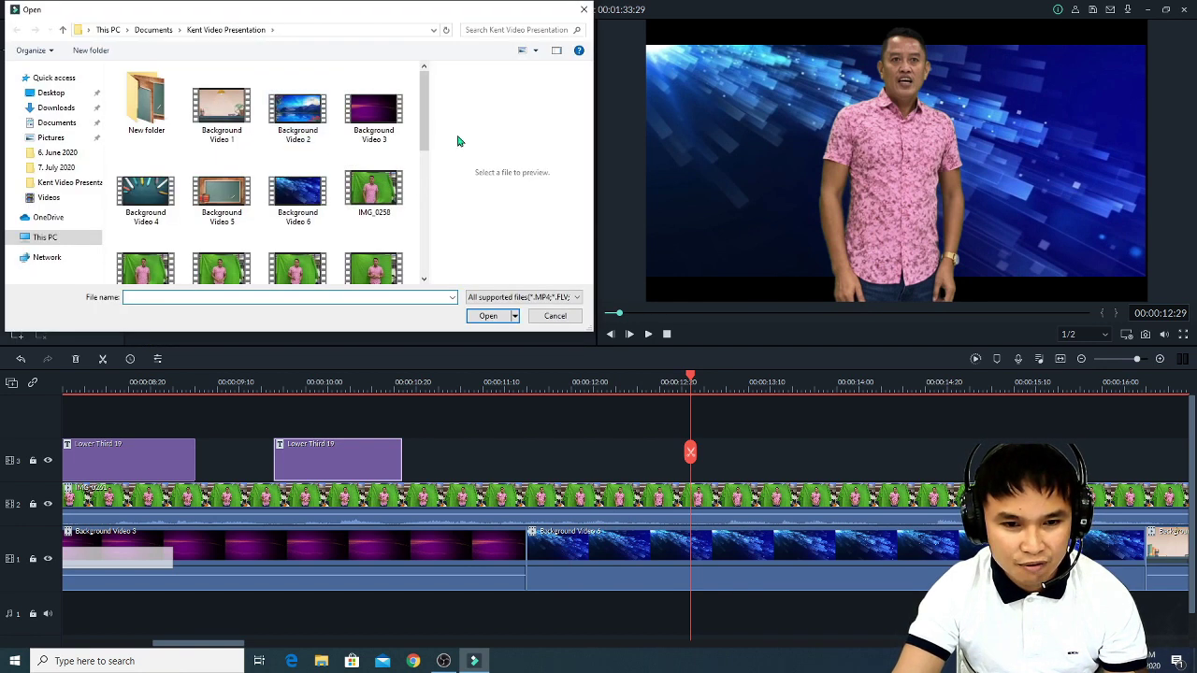
{"action": "left_click_drag", "start_coordinate": [427, 113], "coordinate": [428, 213]}
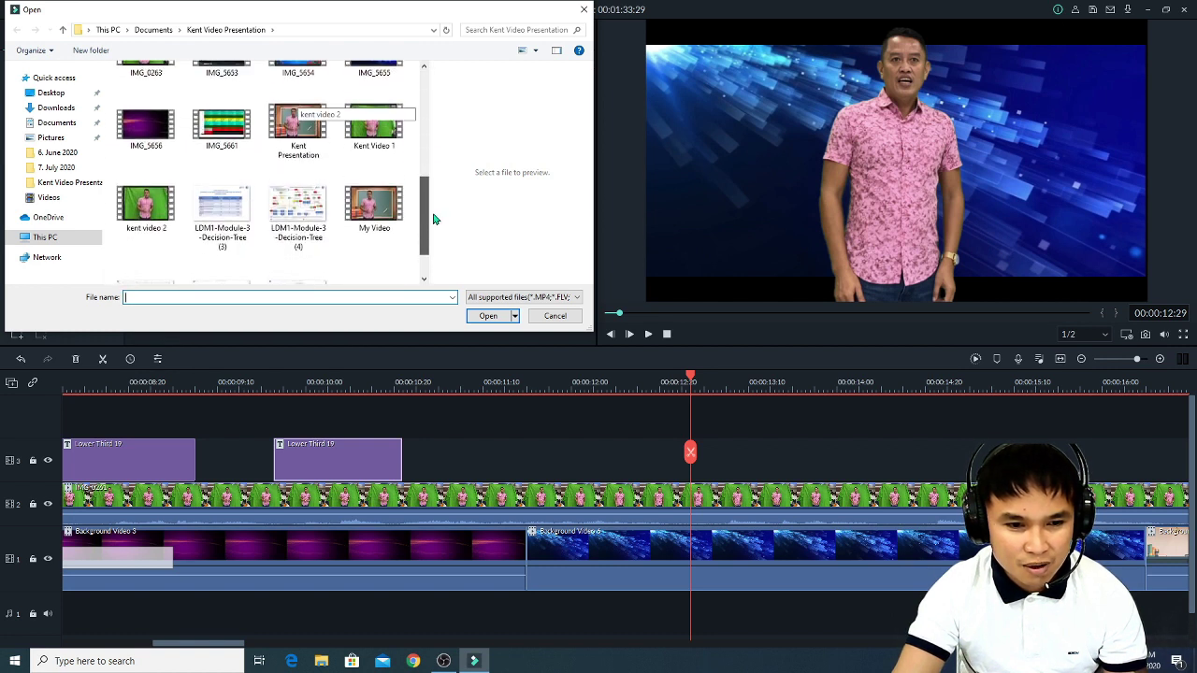
{"action": "left_click", "coordinate": [298, 213]}
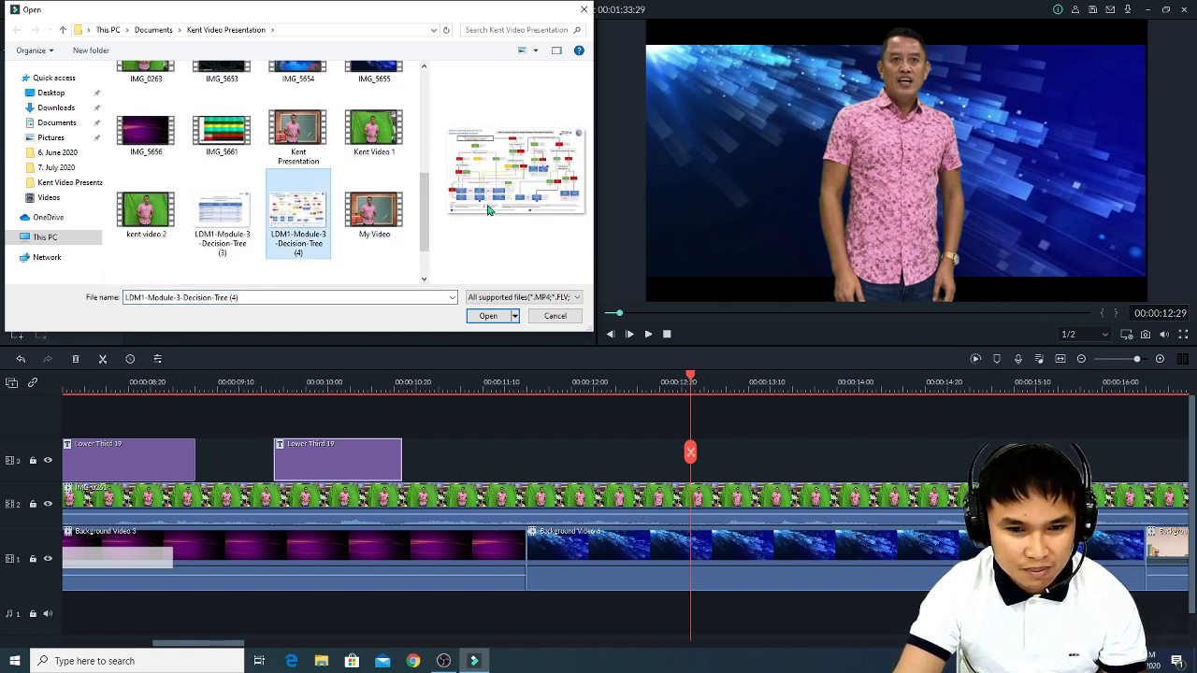
{"action": "left_click_drag", "start_coordinate": [426, 217], "coordinate": [426, 164]}
{"action": "left_click", "coordinate": [222, 215]}
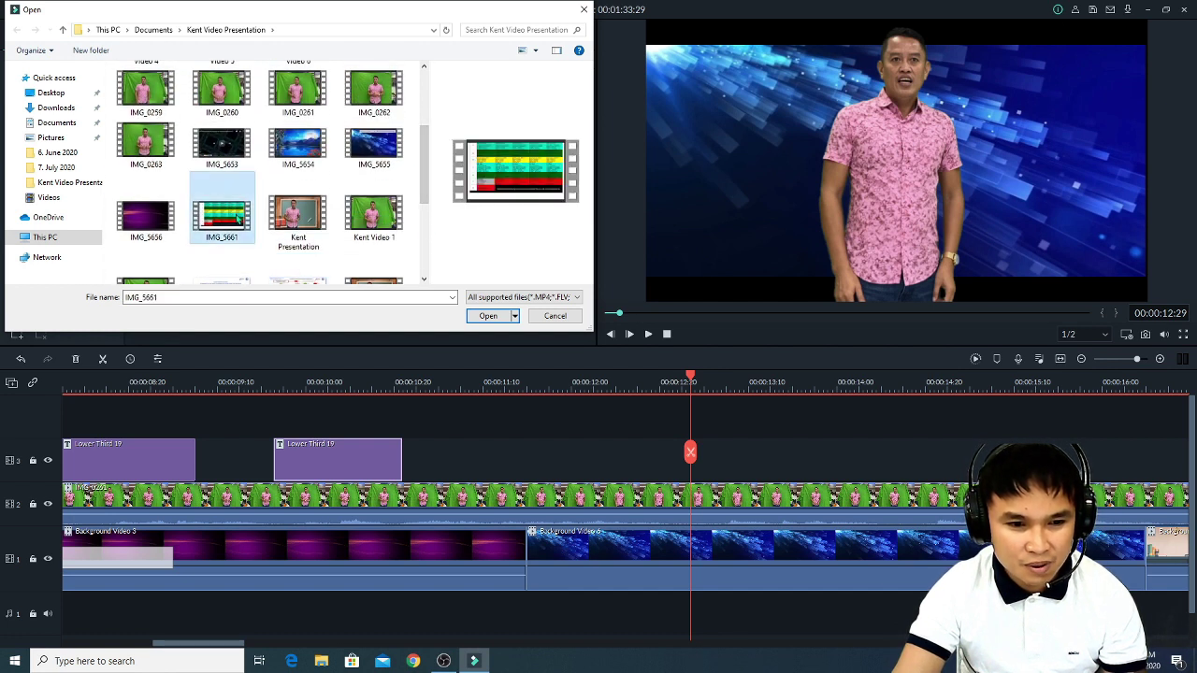
{"action": "left_click", "coordinate": [487, 316]}
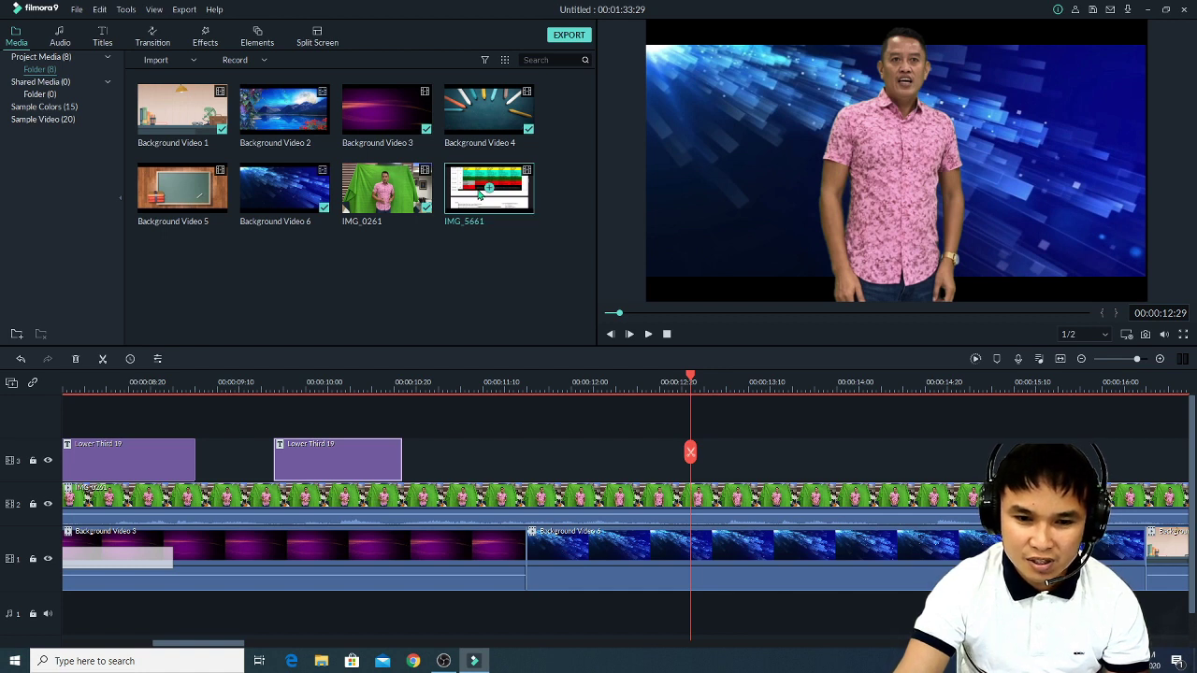
Place the IMG_5661 clip on track 3 at about 00:00:11:24 and play from just before it to check the timing.
{"action": "left_click_drag", "start_coordinate": [479, 189], "coordinate": [548, 452]}
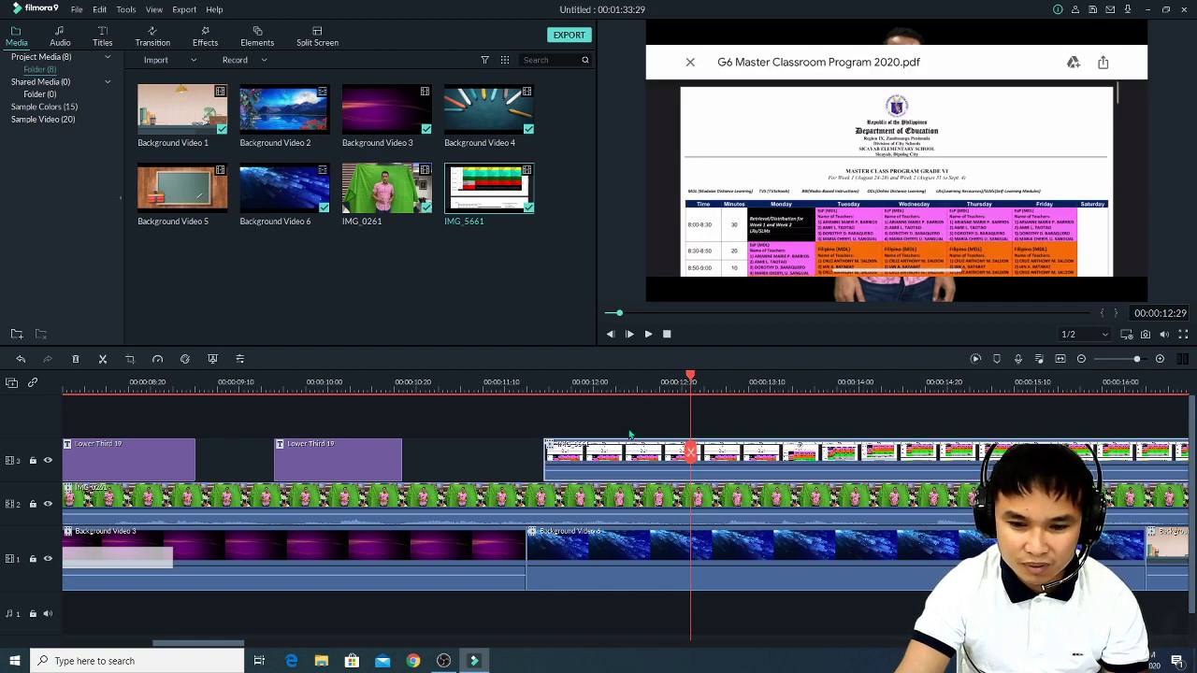
{"action": "left_click", "coordinate": [529, 385]}
{"action": "key", "text": "space"}
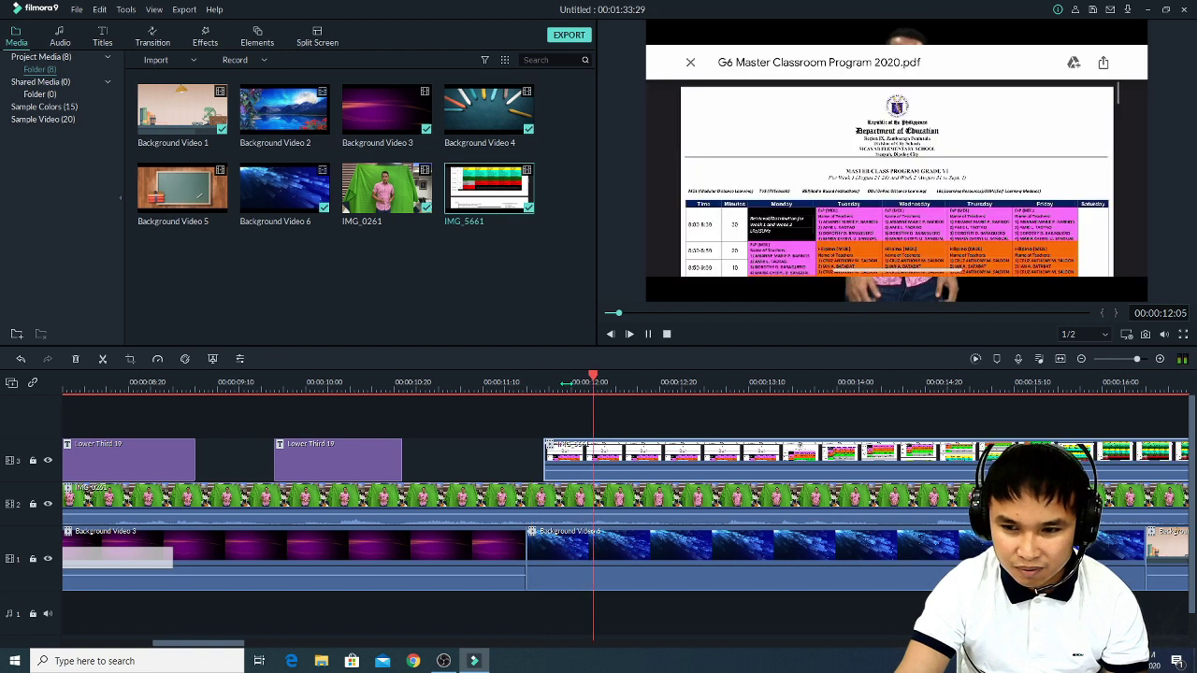
{"action": "key", "text": "space"}
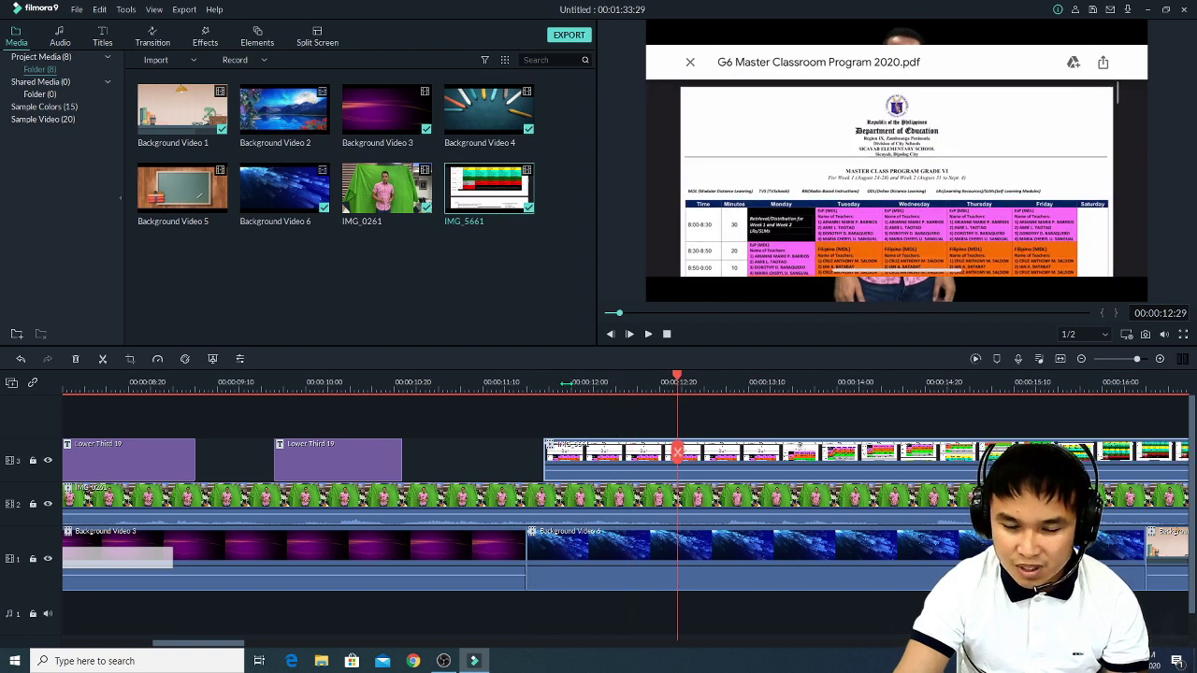
Crop the IMG_5661 clip with a custom ratio to about 1659 x 686, cutting off the PDF viewer's title bar and dark margins.
{"action": "right_click", "coordinate": [606, 455]}
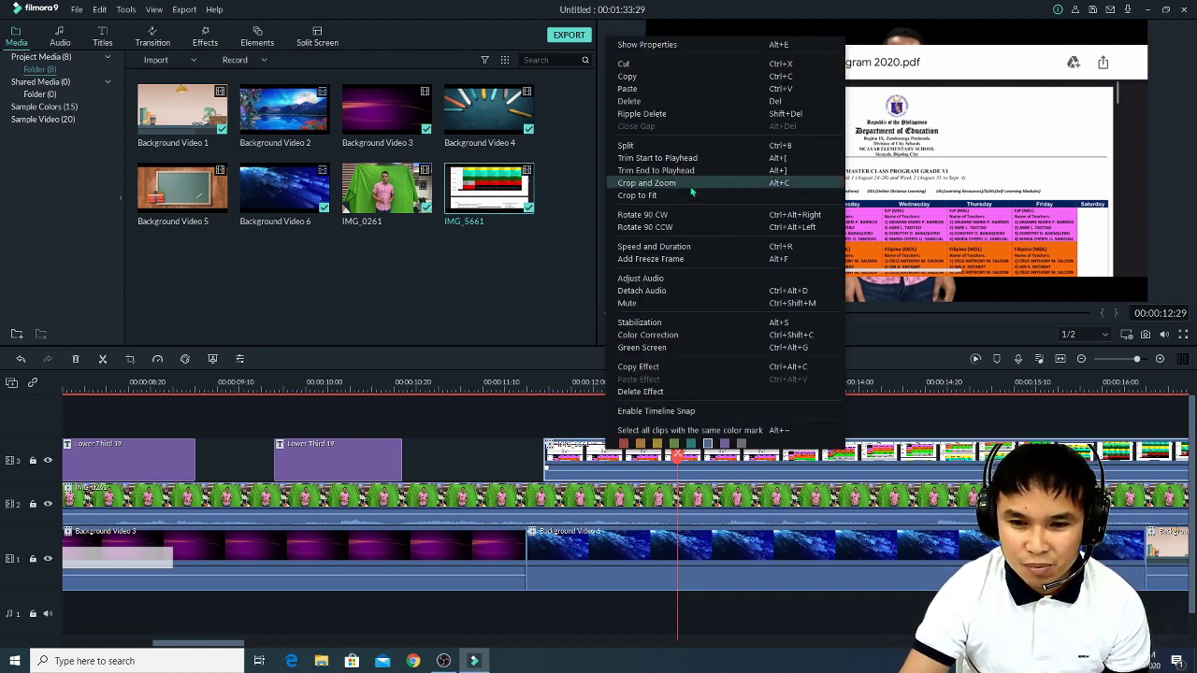
{"action": "left_click", "coordinate": [578, 470]}
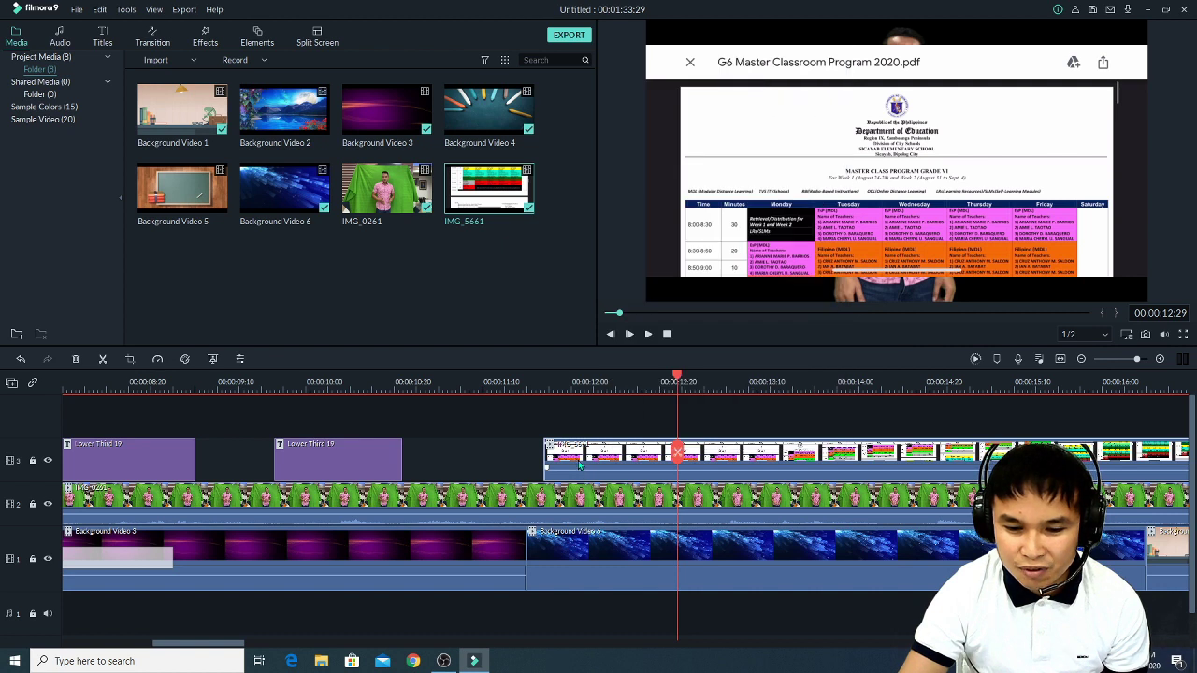
{"action": "right_click", "coordinate": [580, 465]}
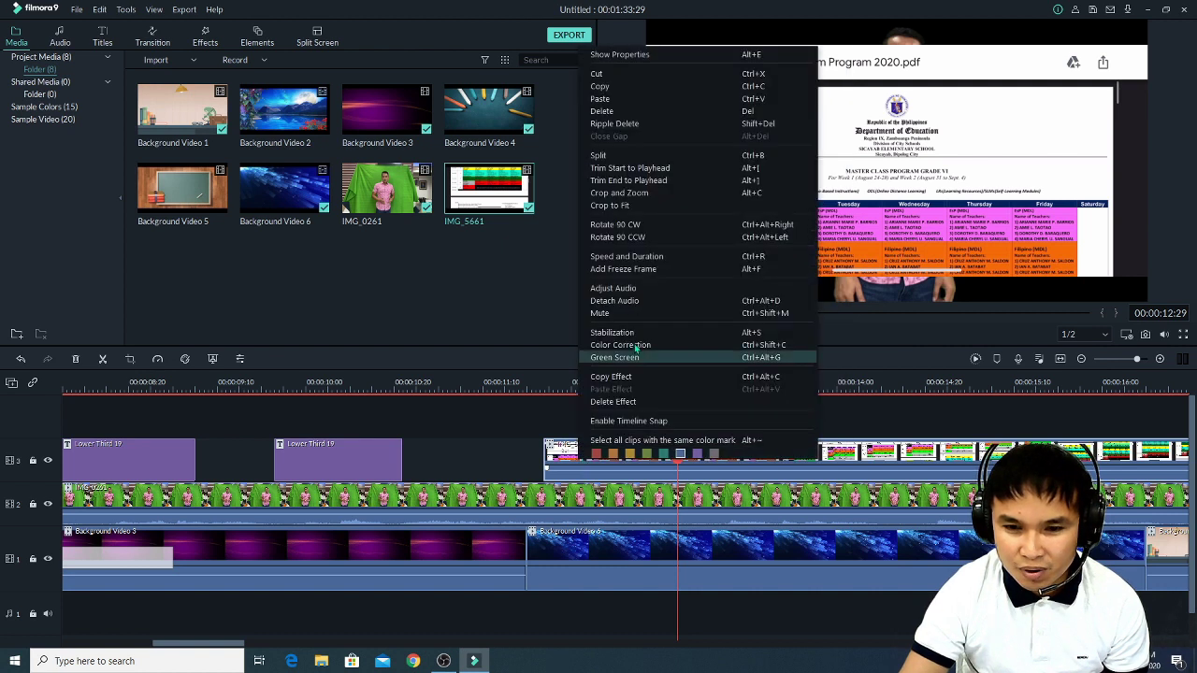
{"action": "left_click", "coordinate": [638, 194]}
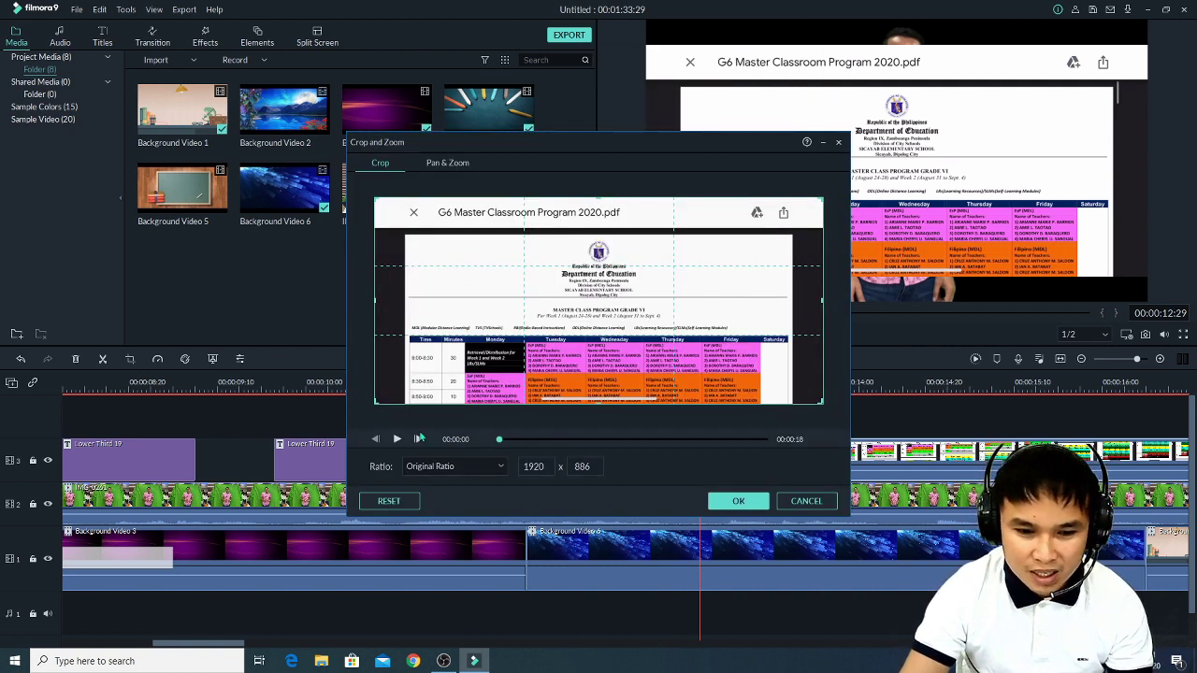
{"action": "left_click", "coordinate": [460, 468]}
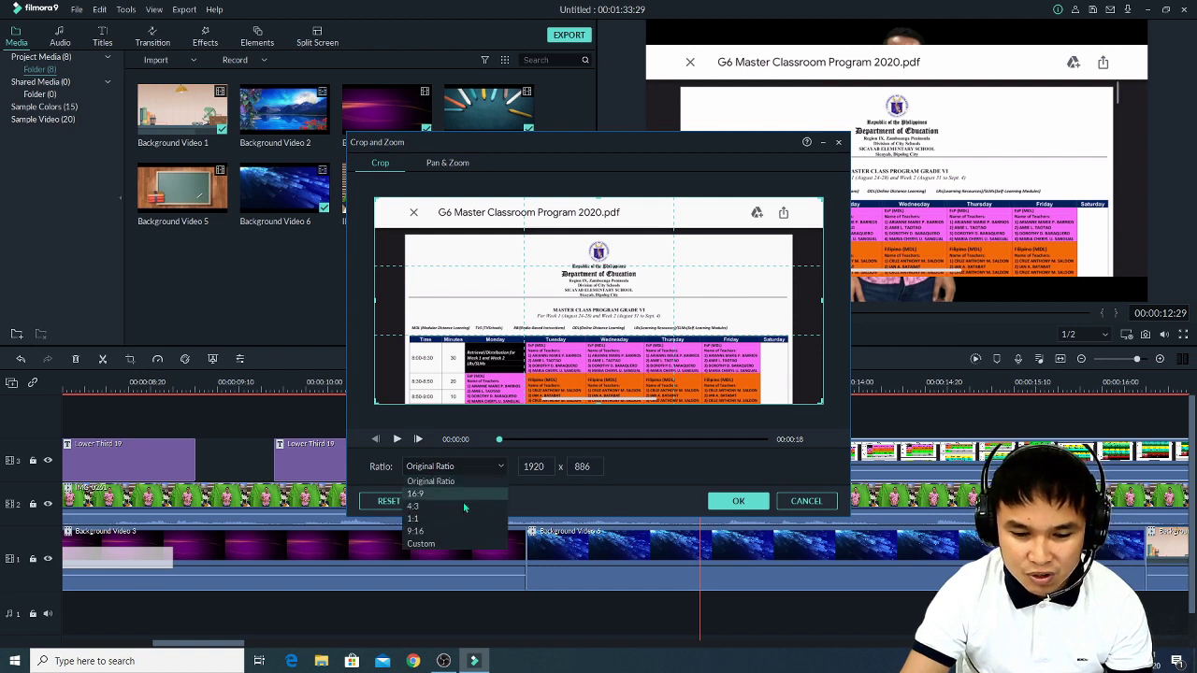
{"action": "left_click", "coordinate": [442, 550]}
{"action": "left_click_drag", "start_coordinate": [376, 300], "coordinate": [406, 299]}
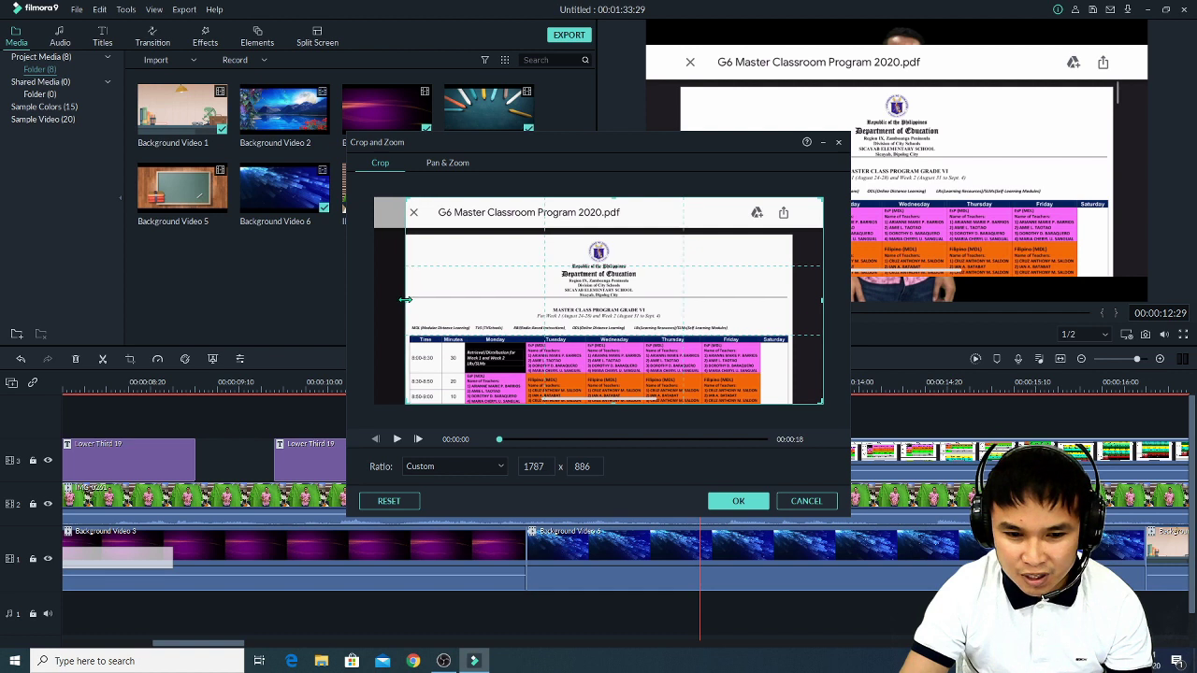
{"action": "left_click_drag", "start_coordinate": [822, 300], "coordinate": [792, 304]}
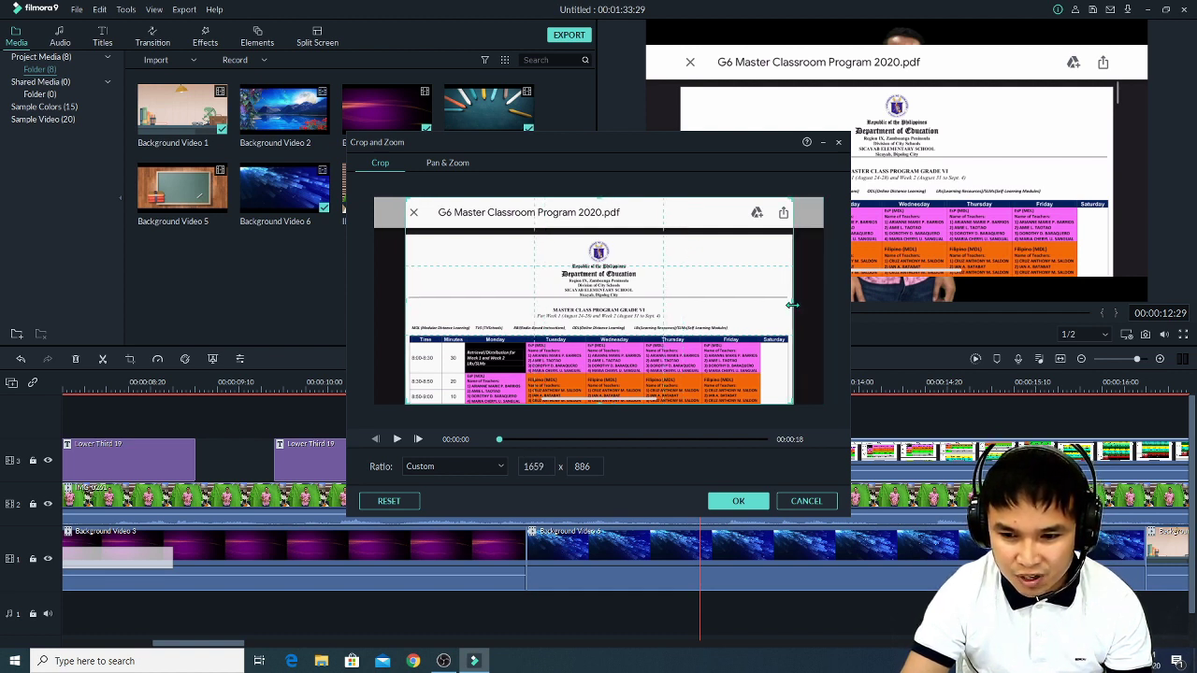
{"action": "left_click_drag", "start_coordinate": [598, 198], "coordinate": [610, 234]}
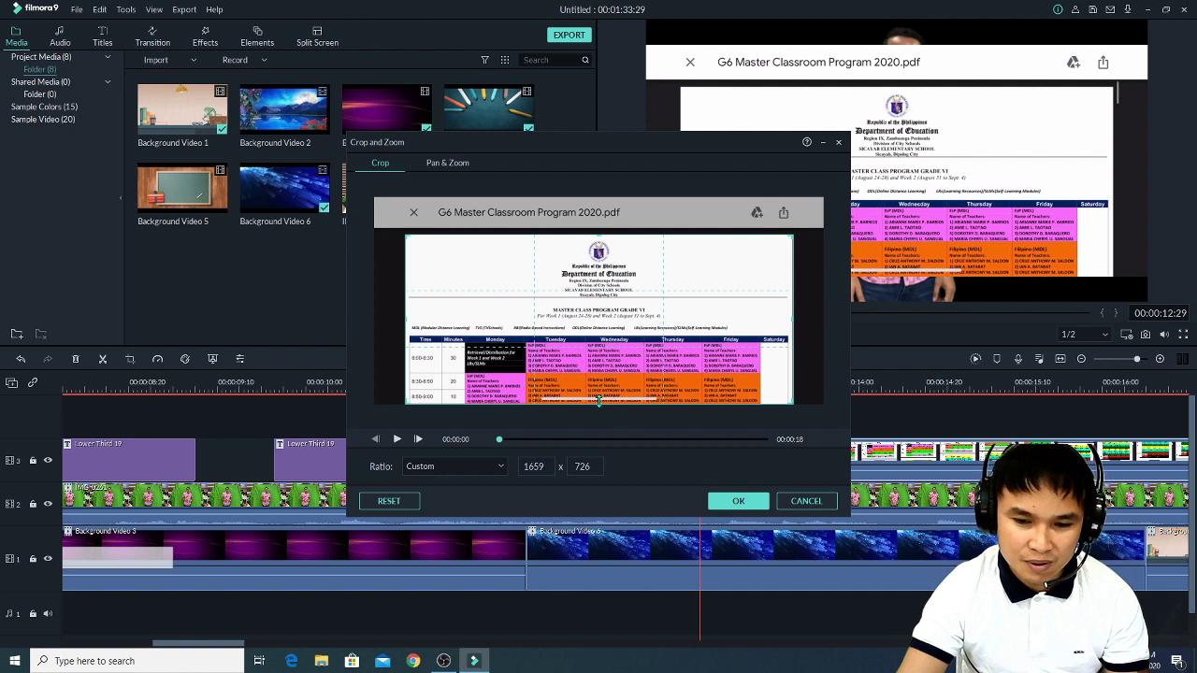
{"action": "left_click_drag", "start_coordinate": [598, 400], "coordinate": [600, 392]}
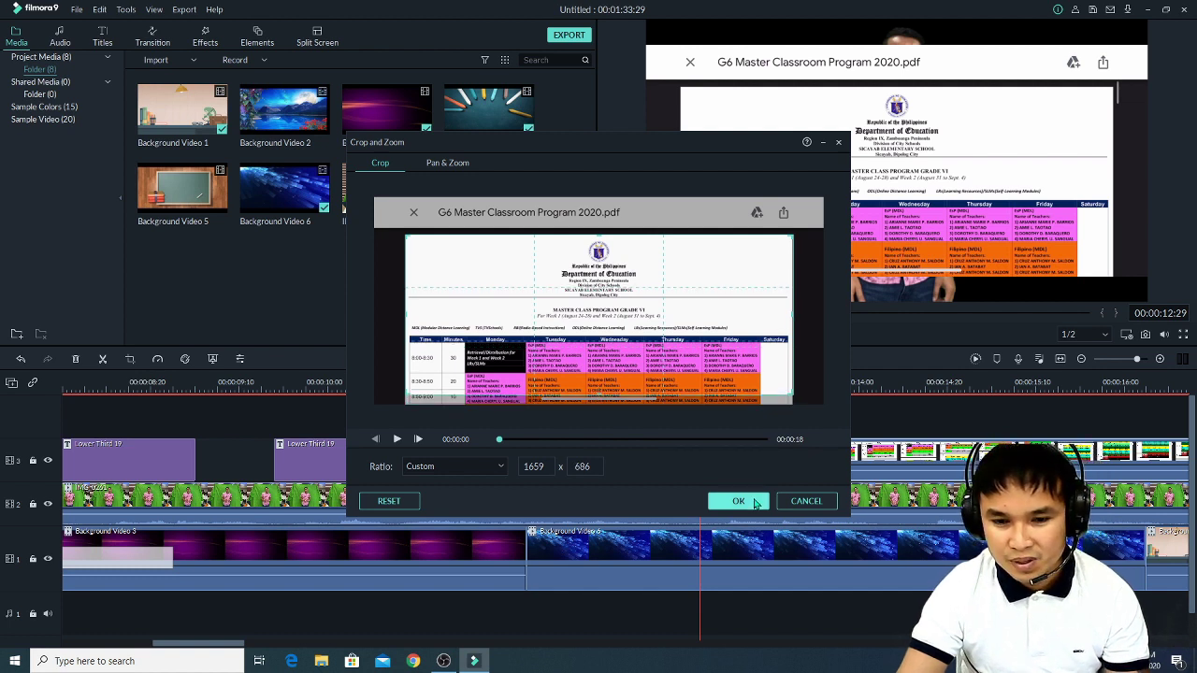
{"action": "left_click", "coordinate": [737, 501]}
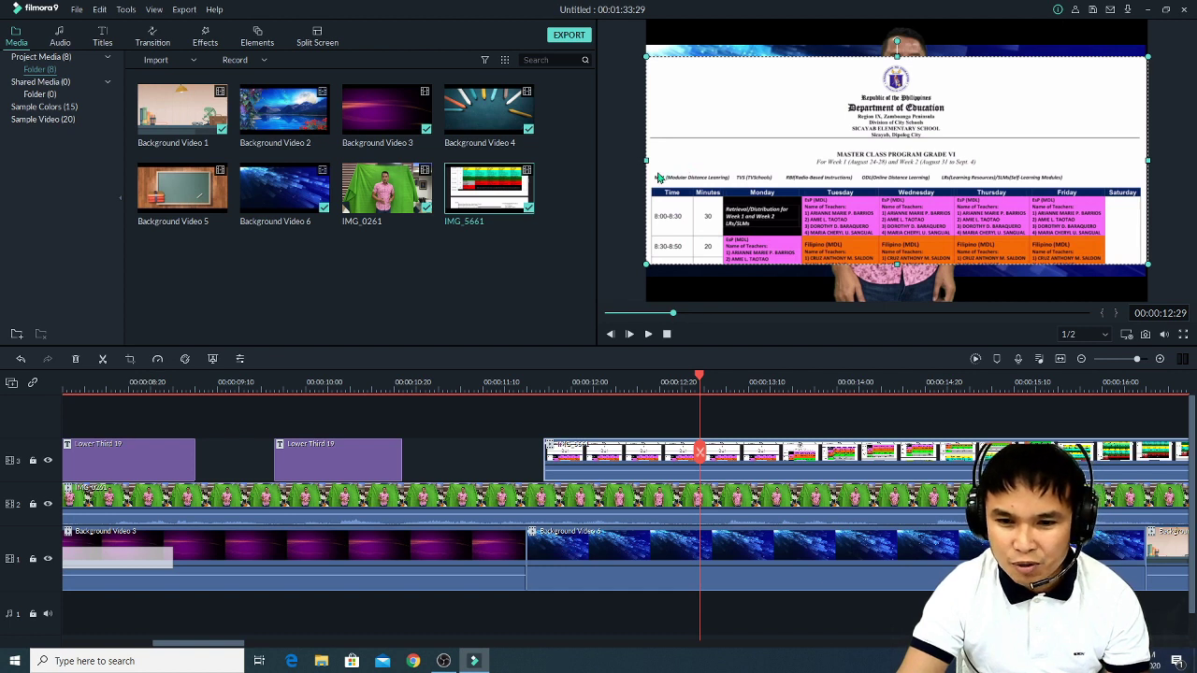
Shrink the IMG_5661 overlay to roughly a third of the frame width and position it in the empty background beside the presenter's head.
{"action": "left_click_drag", "start_coordinate": [647, 161], "coordinate": [968, 159]}
{"action": "left_click_drag", "start_coordinate": [1058, 265], "coordinate": [1058, 146]}
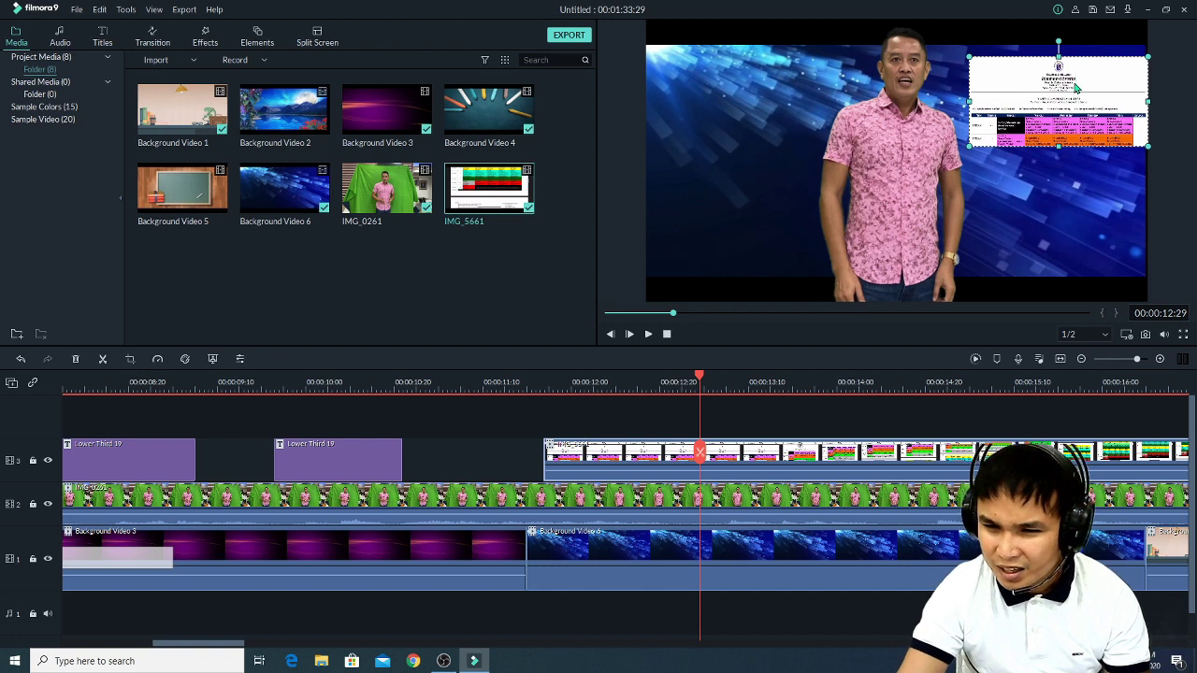
{"action": "left_click_drag", "start_coordinate": [1096, 94], "coordinate": [1084, 91]}
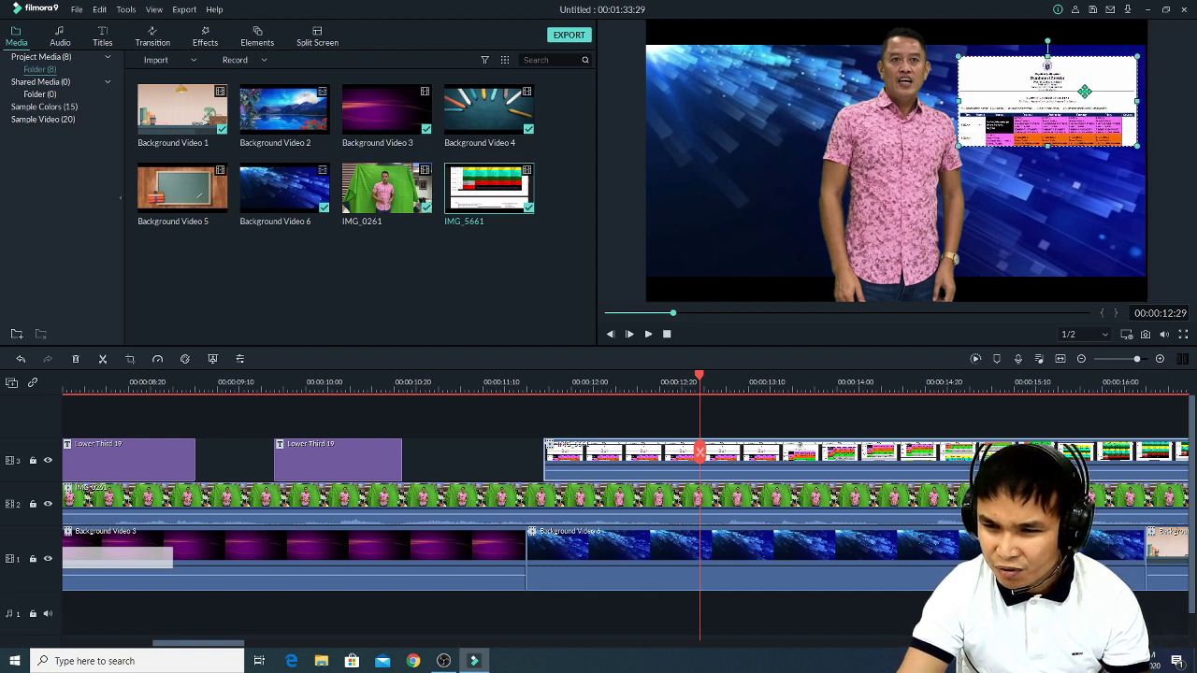
{"action": "left_click_drag", "start_coordinate": [959, 146], "coordinate": [980, 134]}
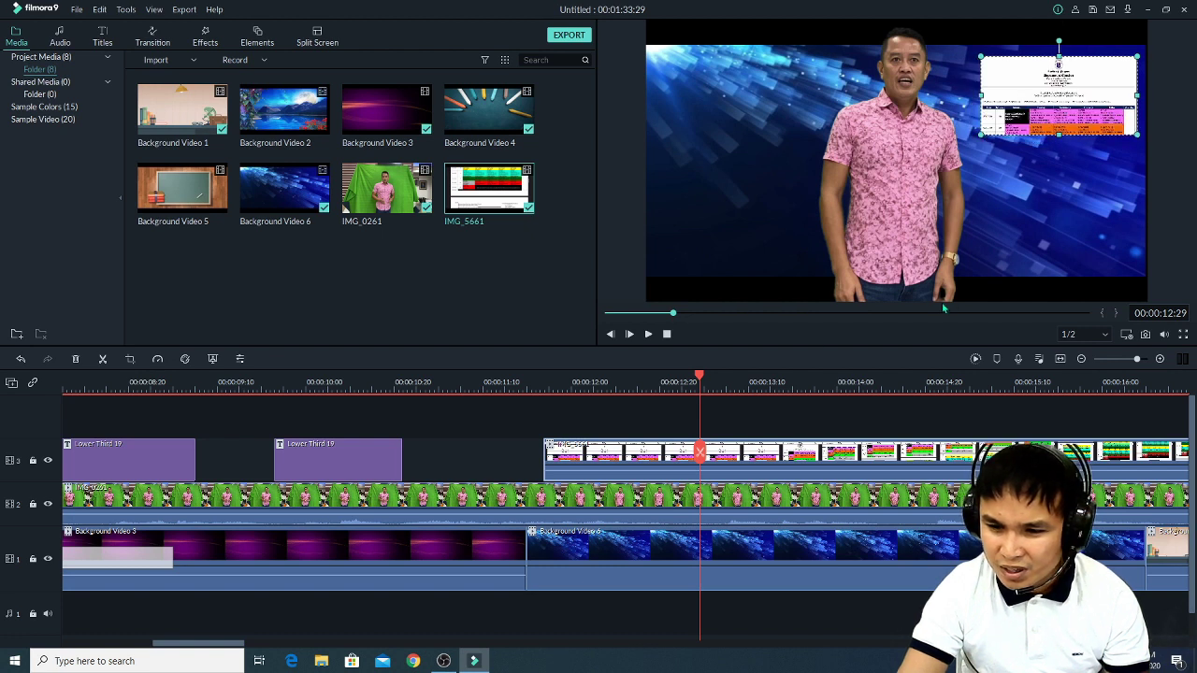
{"action": "left_click", "coordinate": [543, 389]}
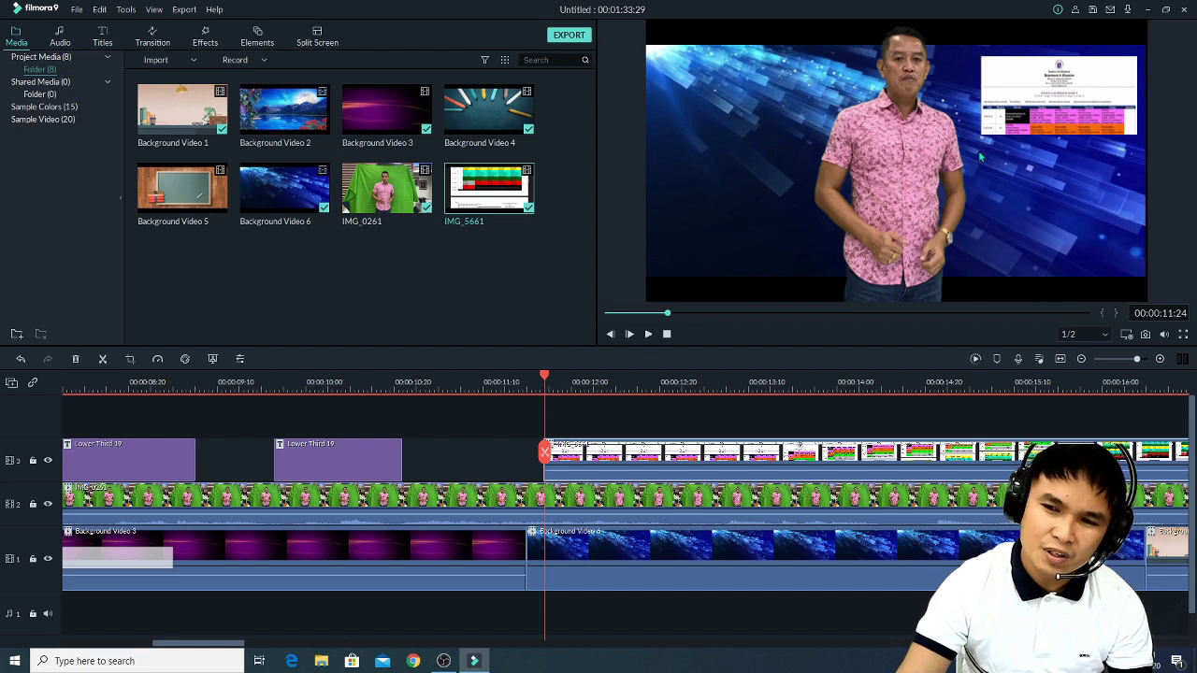
{"action": "left_click", "coordinate": [1029, 103]}
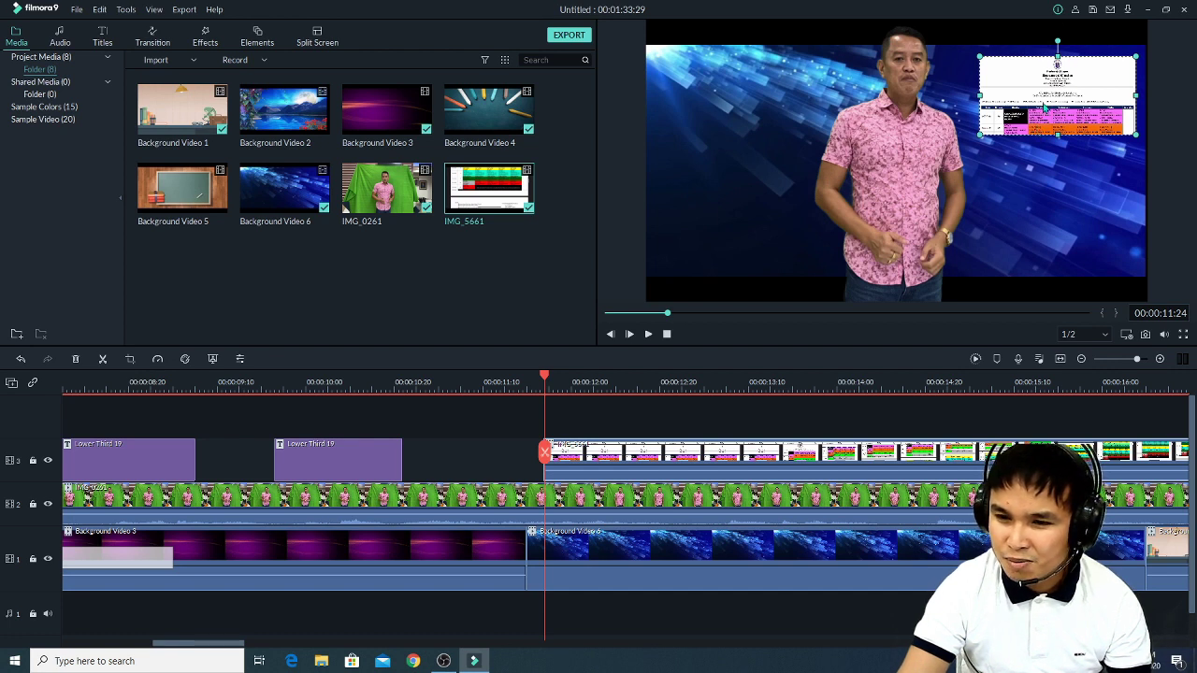
{"action": "left_click_drag", "start_coordinate": [1043, 100], "coordinate": [1049, 110]}
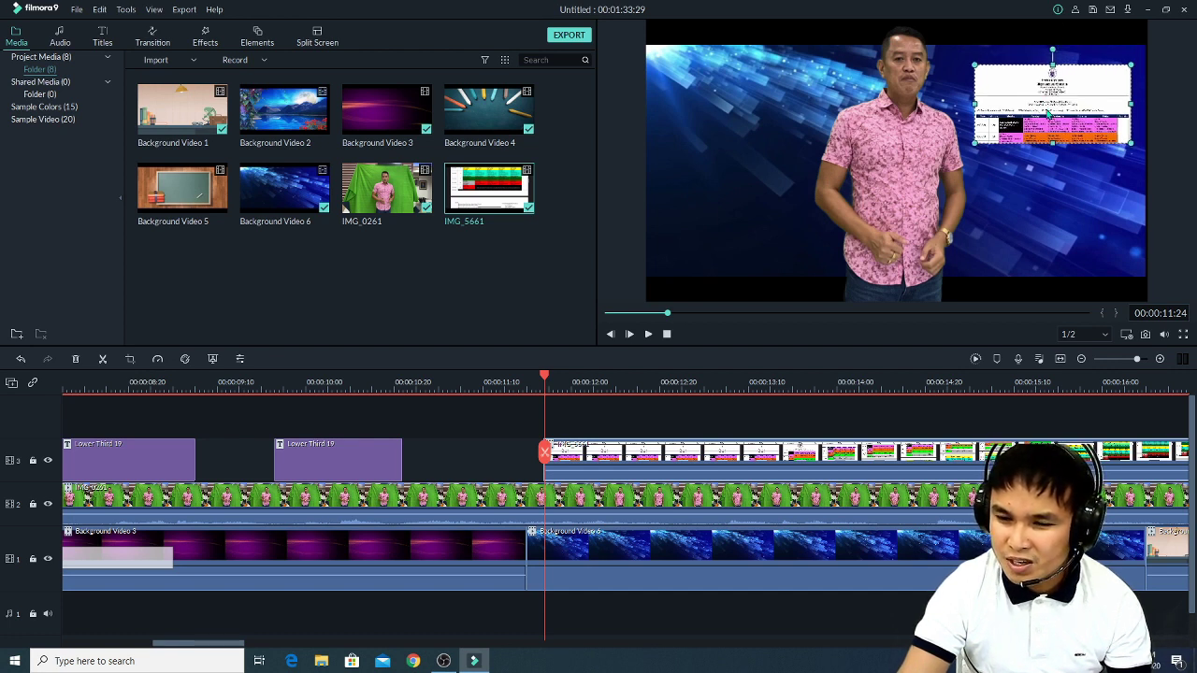
Play on to the second IMG_0261 clip and apply a green-screen chroma key to it with an offset of 12.
{"action": "key", "text": "space"}
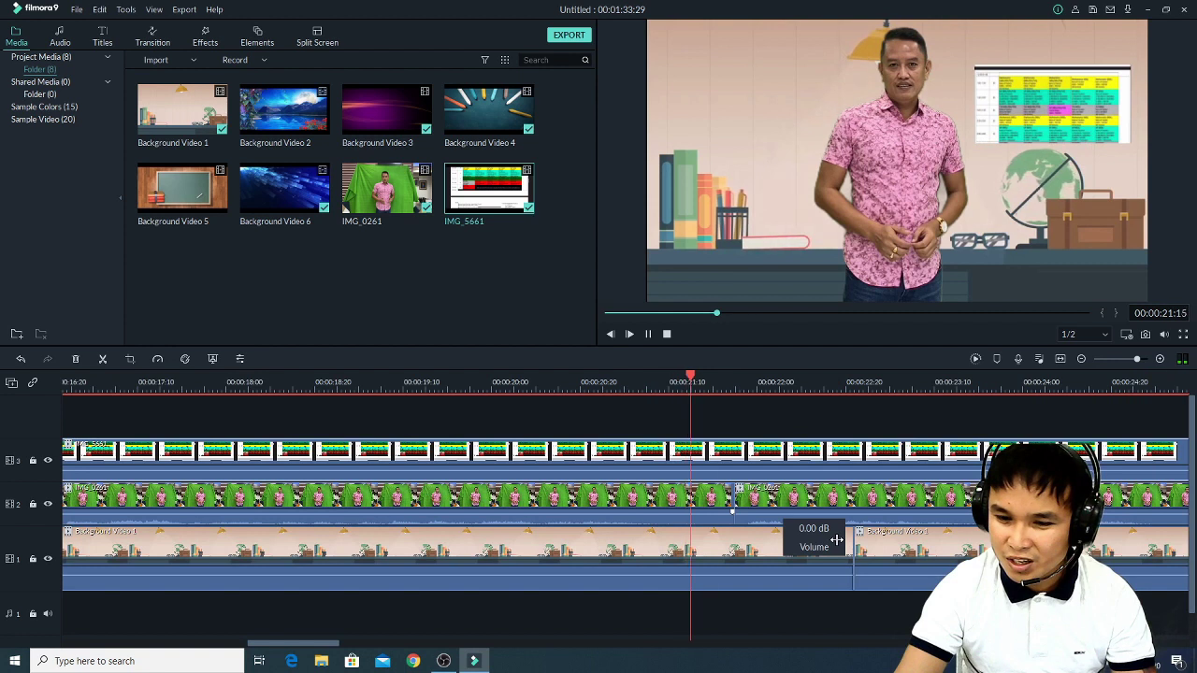
{"action": "key", "text": "space"}
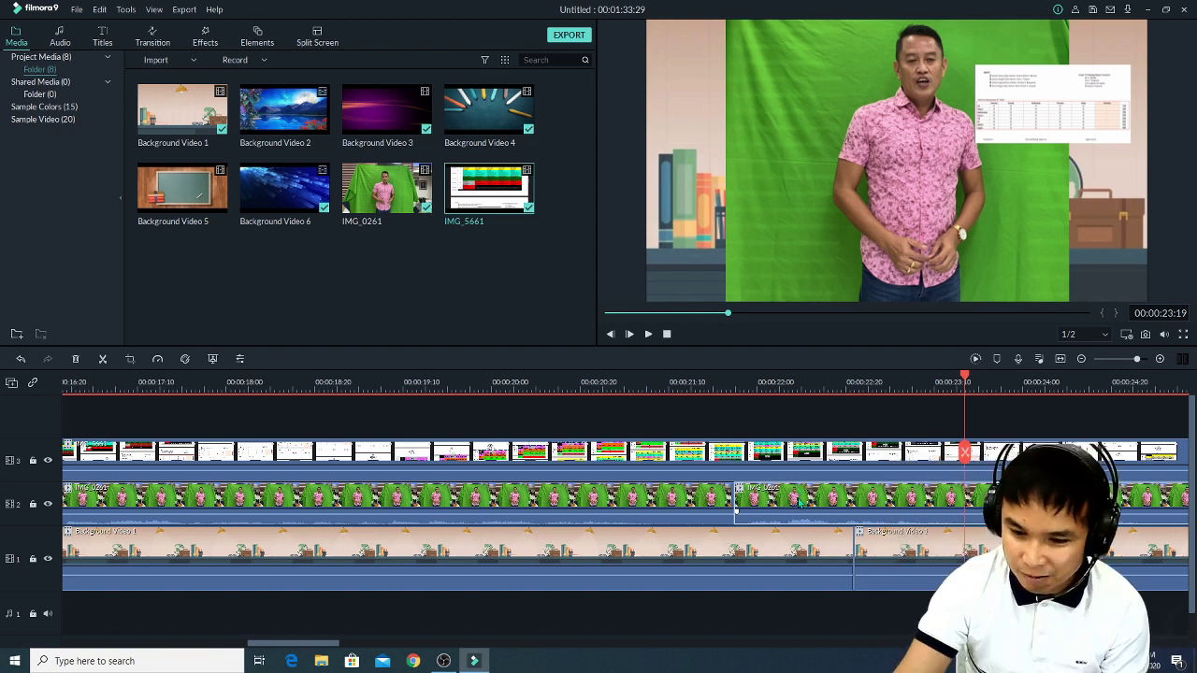
{"action": "right_click", "coordinate": [800, 502]}
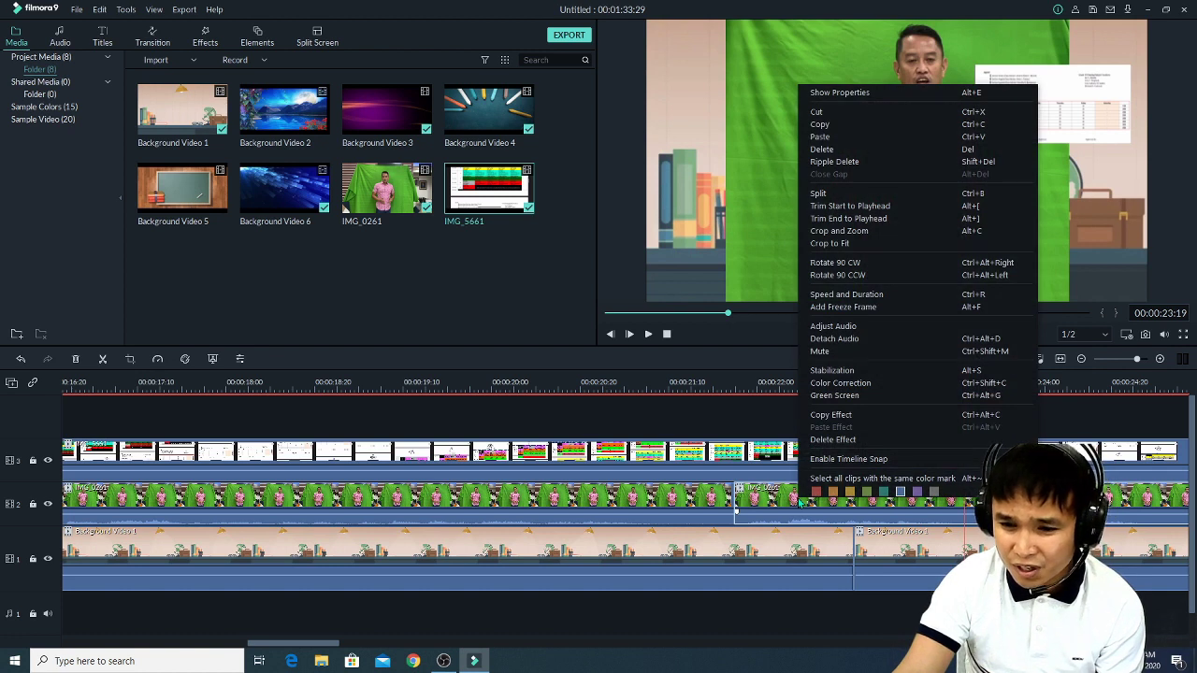
{"action": "left_click", "coordinate": [842, 396]}
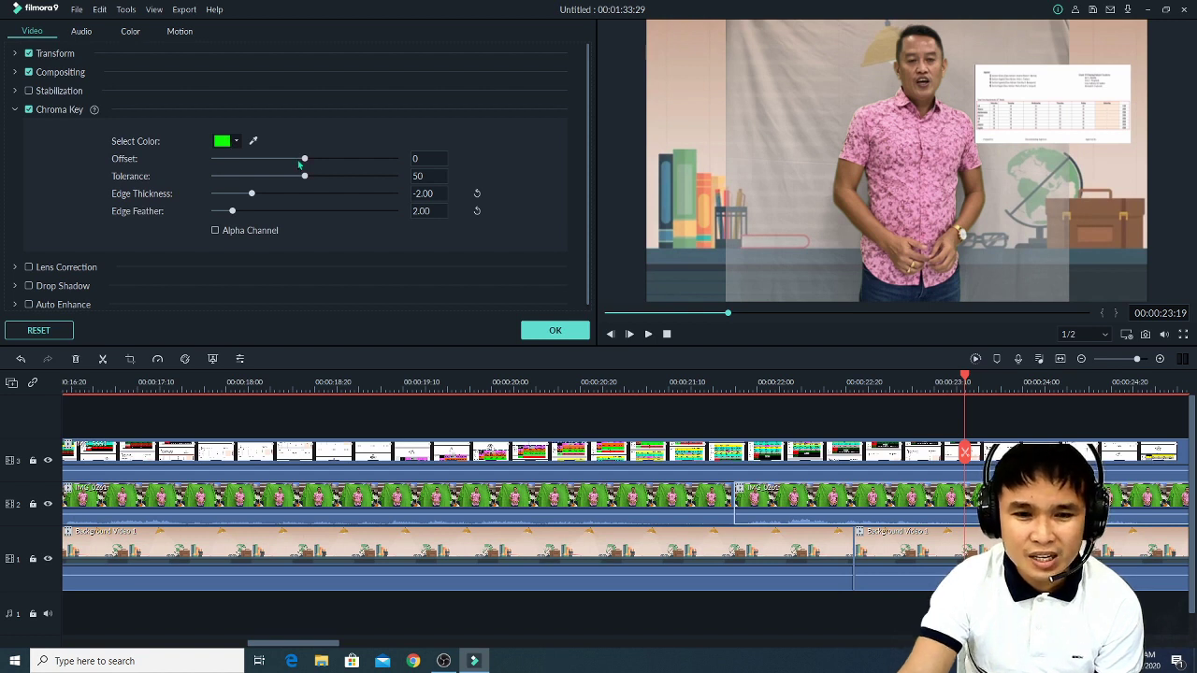
{"action": "left_click_drag", "start_coordinate": [306, 161], "coordinate": [316, 161]}
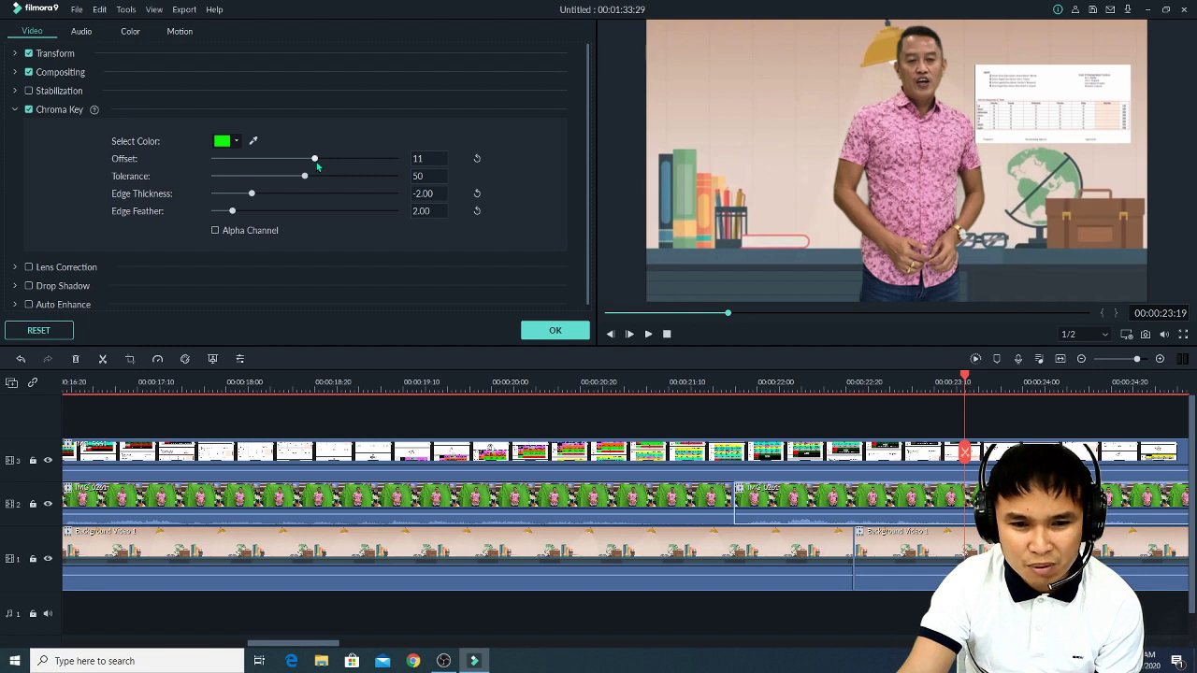
{"action": "mouse_move", "coordinate": [316, 163]}
{"action": "left_mouse_down"}
{"action": "mouse_move", "coordinate": [393, 161]}
{"action": "mouse_move", "coordinate": [319, 162]}
{"action": "left_mouse_up"}
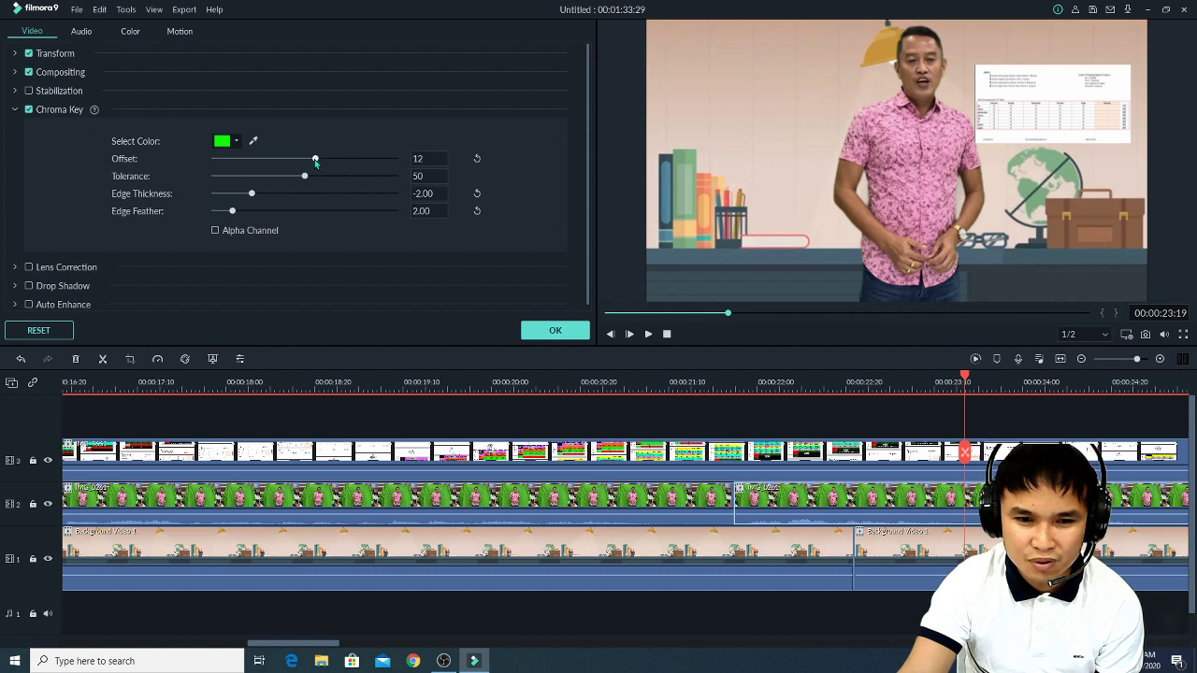
Set the chroma key's edge thickness to 0.09 and edge feather to 1.31, and apply the settings.
{"action": "left_click_drag", "start_coordinate": [252, 195], "coordinate": [324, 200]}
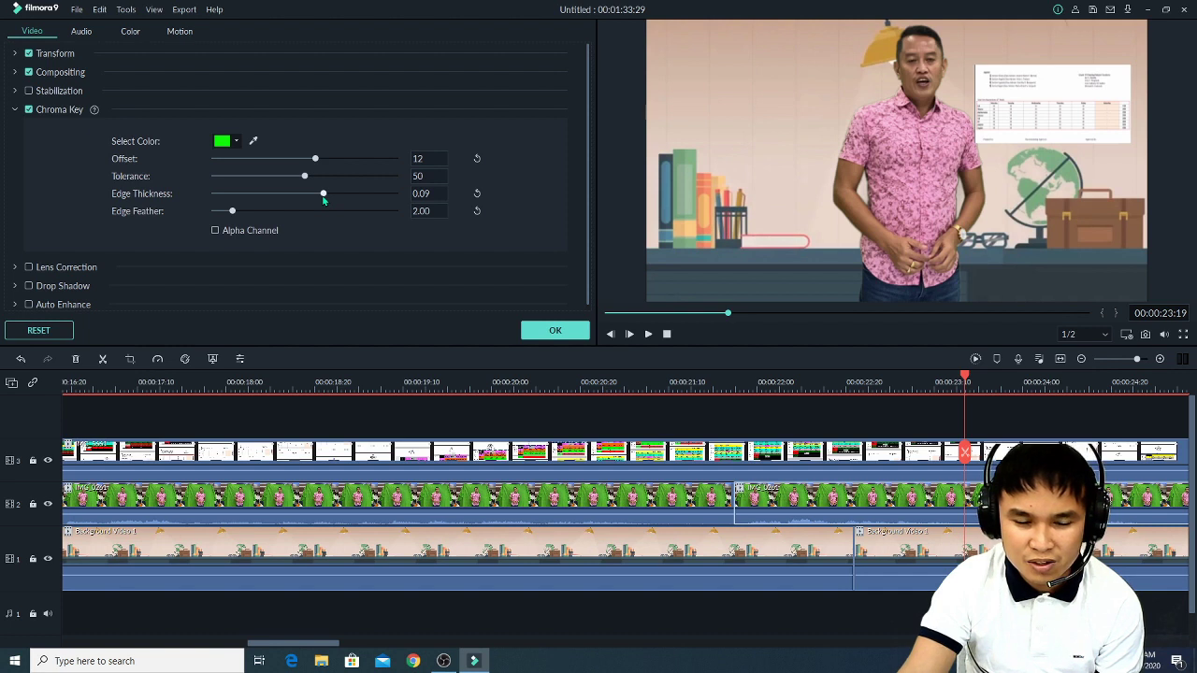
{"action": "left_click_drag", "start_coordinate": [233, 213], "coordinate": [229, 215]}
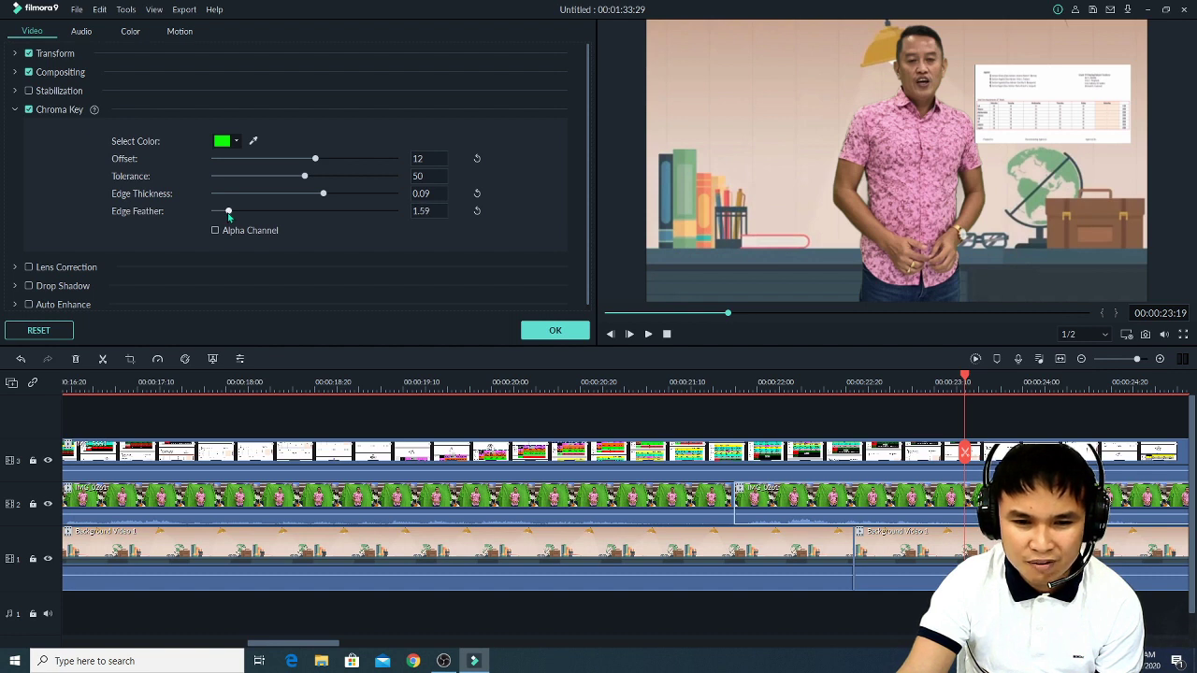
{"action": "left_click_drag", "start_coordinate": [228, 216], "coordinate": [226, 215]}
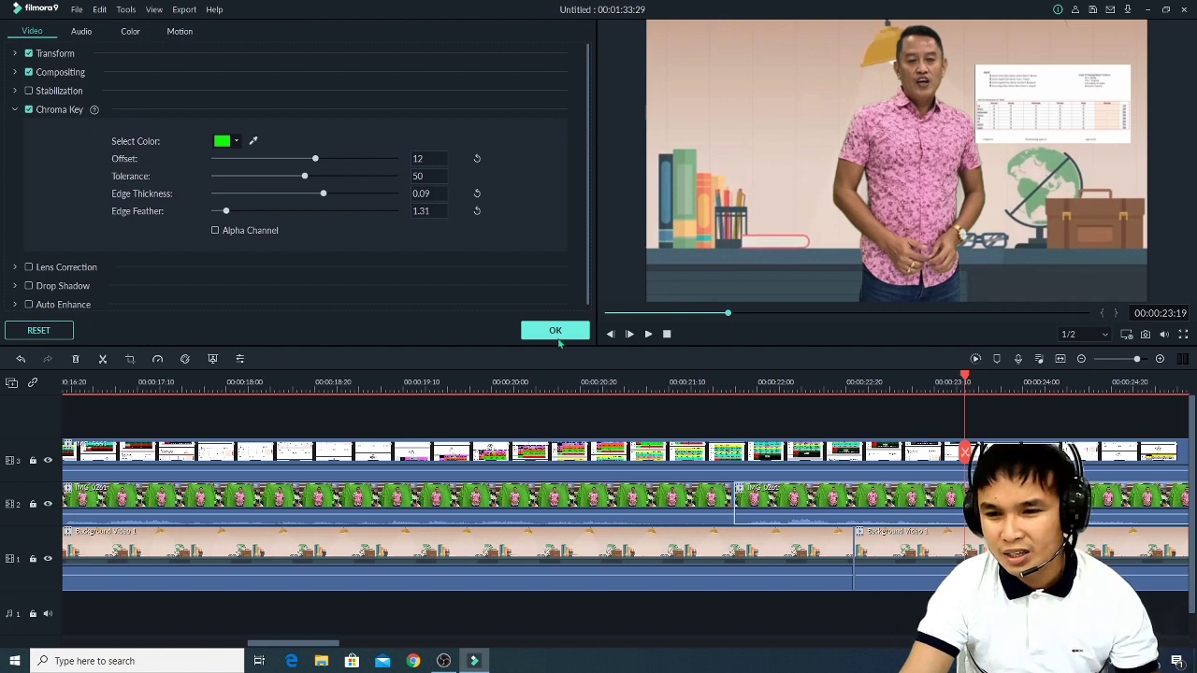
{"action": "left_click", "coordinate": [557, 333]}
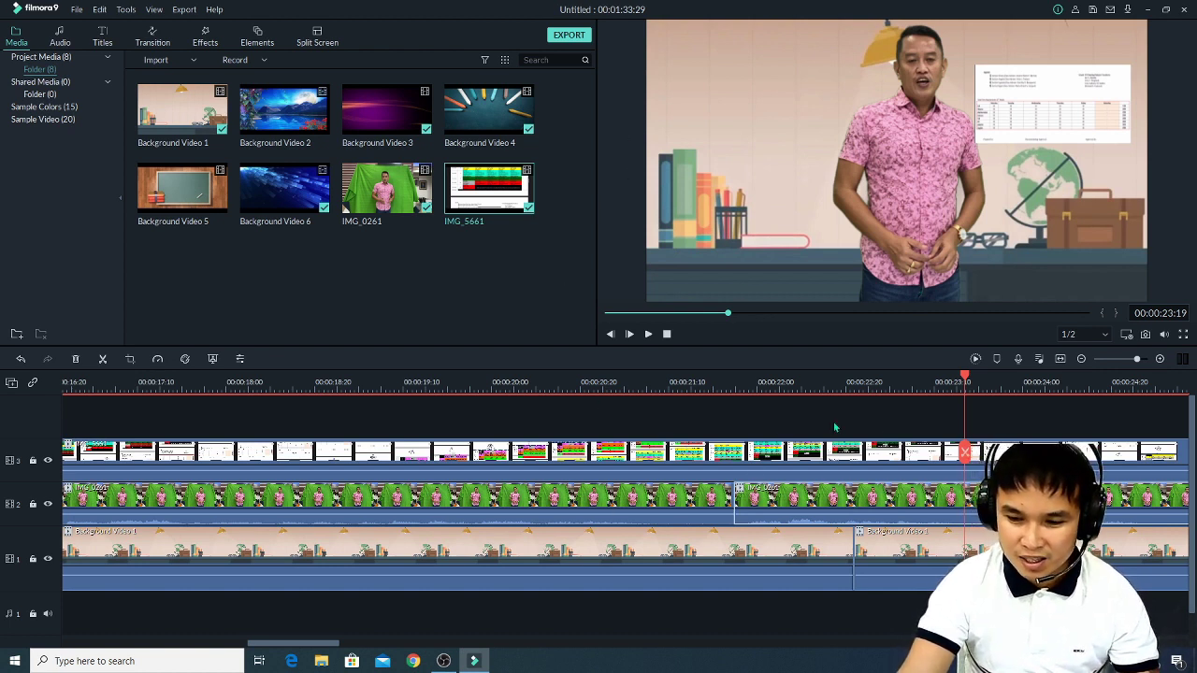
Play the keyed second IMG_0261 clip up to about 00:00:29:23 to check the background removal.
{"action": "left_click", "coordinate": [801, 387]}
{"action": "key", "text": "space"}
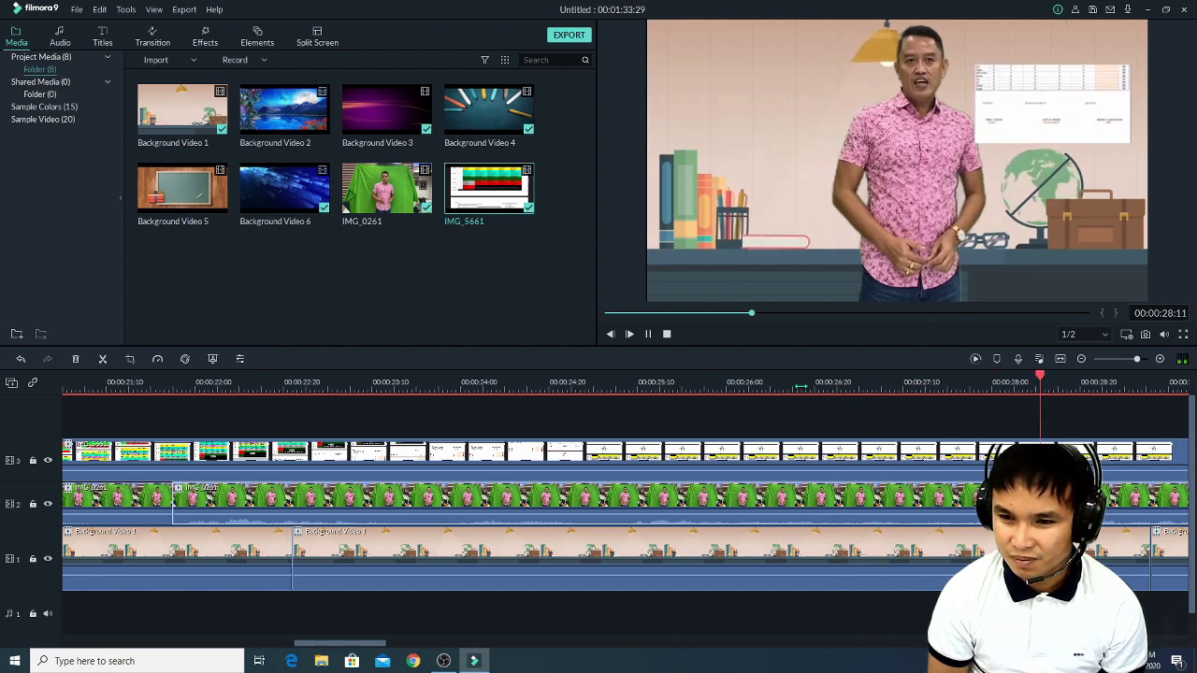
{"action": "key", "text": "space"}
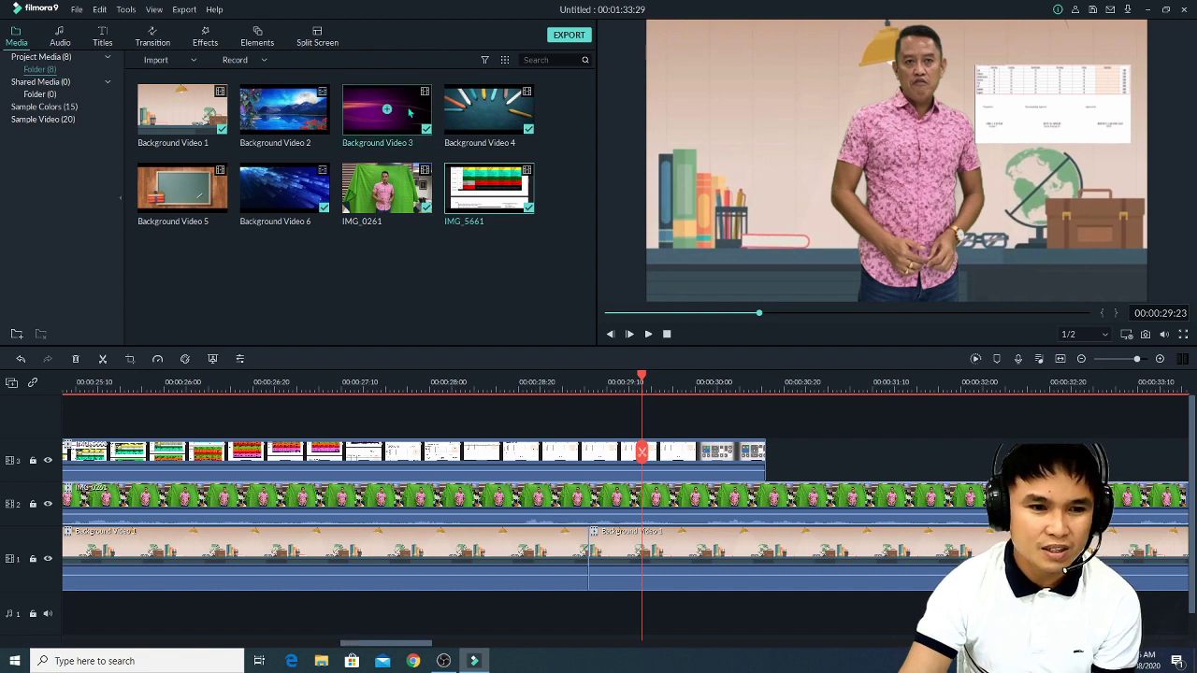
Browse the included effects and preview the Glow effect.
{"action": "left_click", "coordinate": [205, 37]}
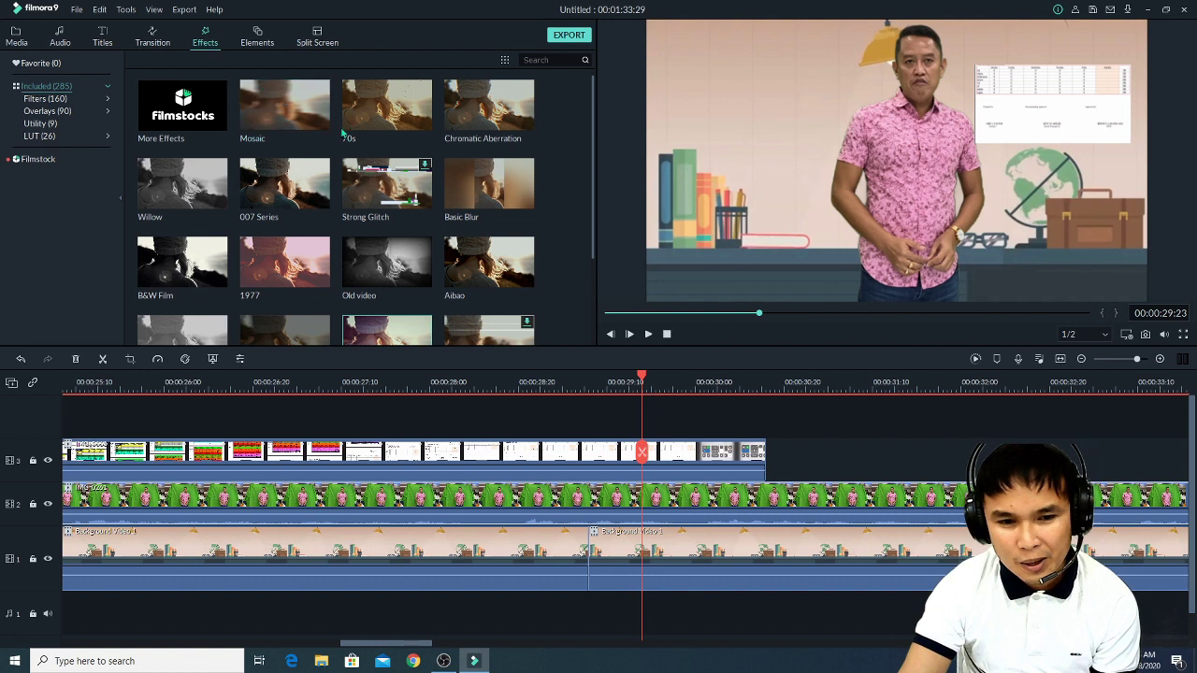
{"action": "left_click_drag", "start_coordinate": [592, 131], "coordinate": [594, 297]}
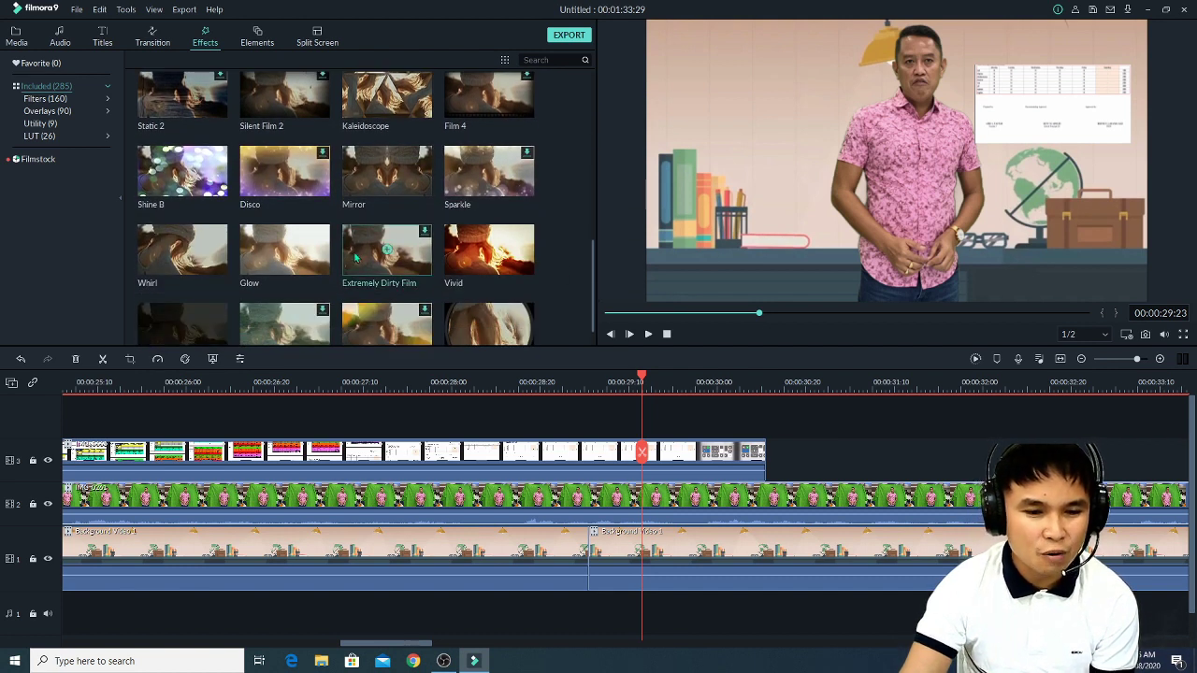
{"action": "left_click", "coordinate": [266, 259]}
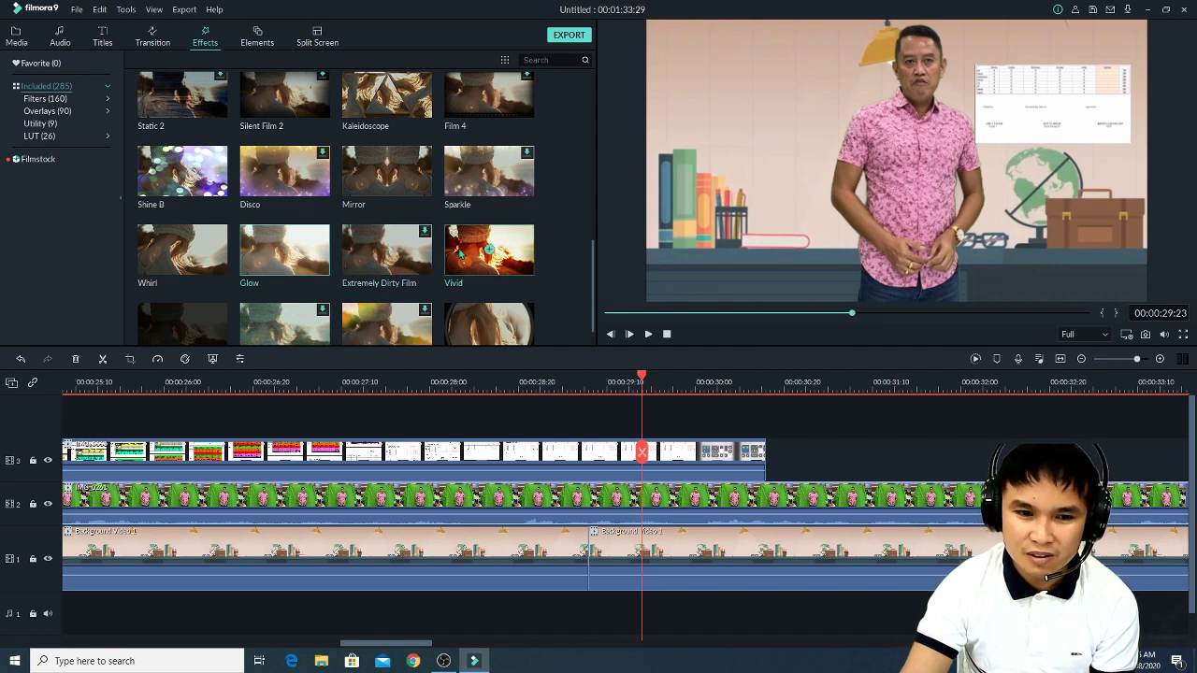
{"action": "left_click", "coordinate": [286, 246]}
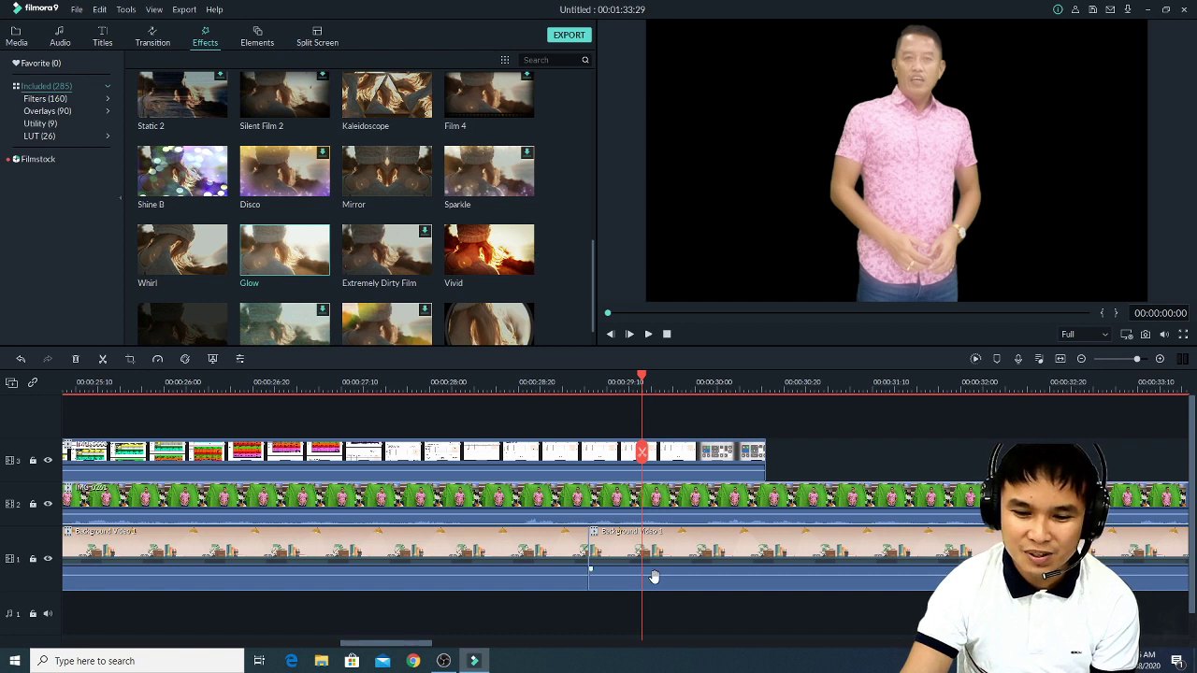
Play across the start of the second IMG_0261 clip to review the presenter's footage.
{"action": "left_click", "coordinate": [572, 380]}
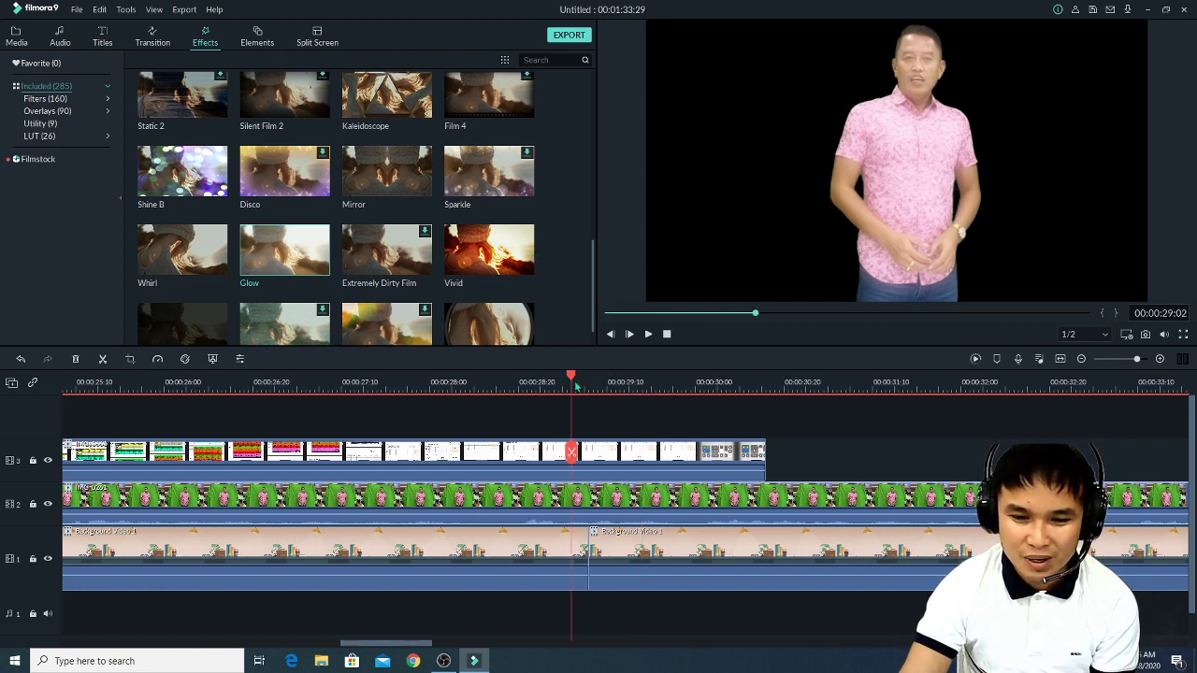
{"action": "left_click_drag", "start_coordinate": [391, 645], "coordinate": [333, 645]}
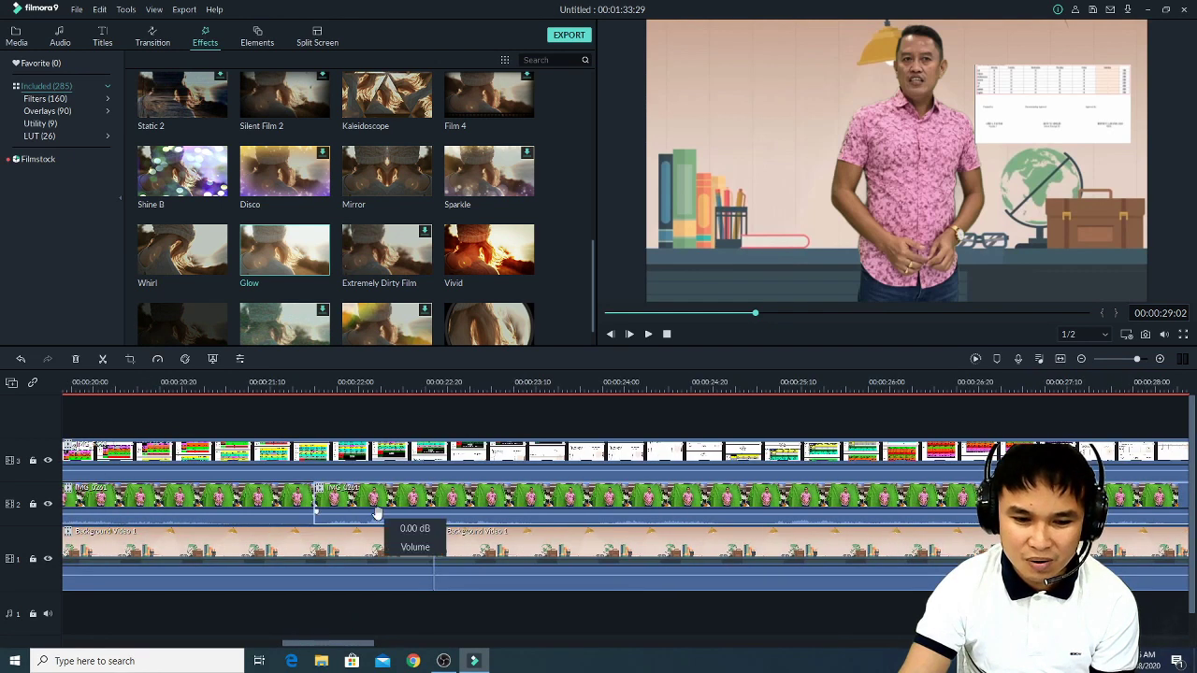
{"action": "left_click", "coordinate": [300, 410]}
{"action": "left_click", "coordinate": [292, 382]}
{"action": "key", "text": "space"}
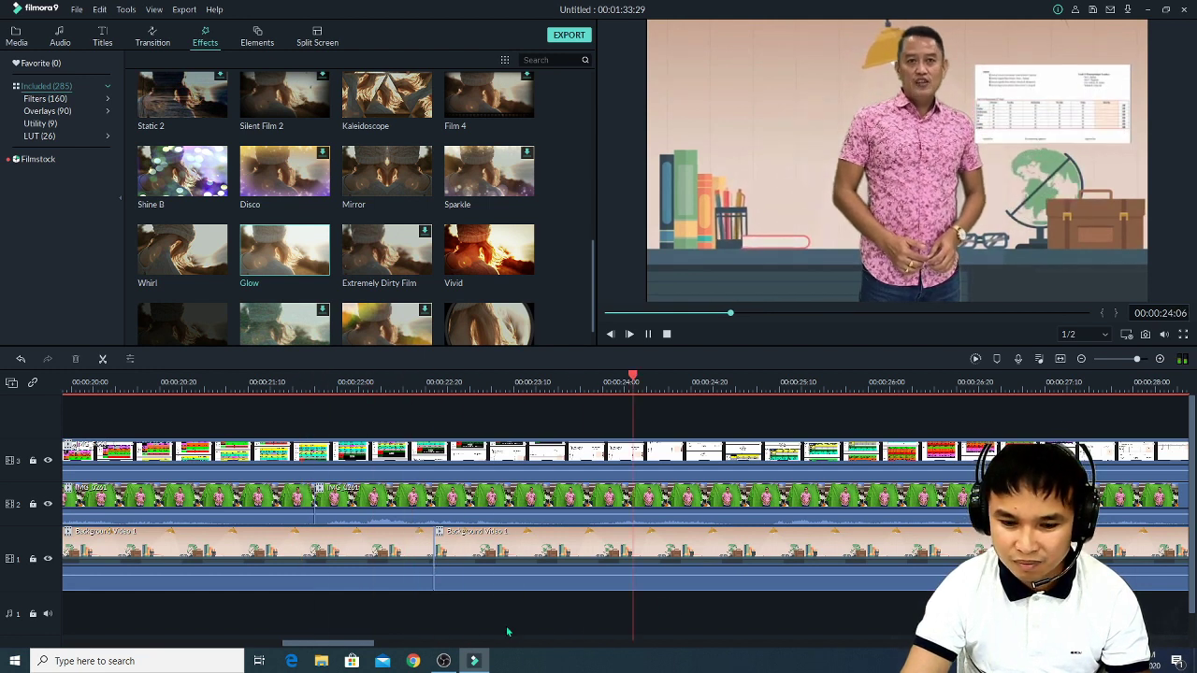
Add the Glow effect to the second IMG_0261 clip on track 2.
{"action": "left_click_drag", "start_coordinate": [354, 643], "coordinate": [380, 649]}
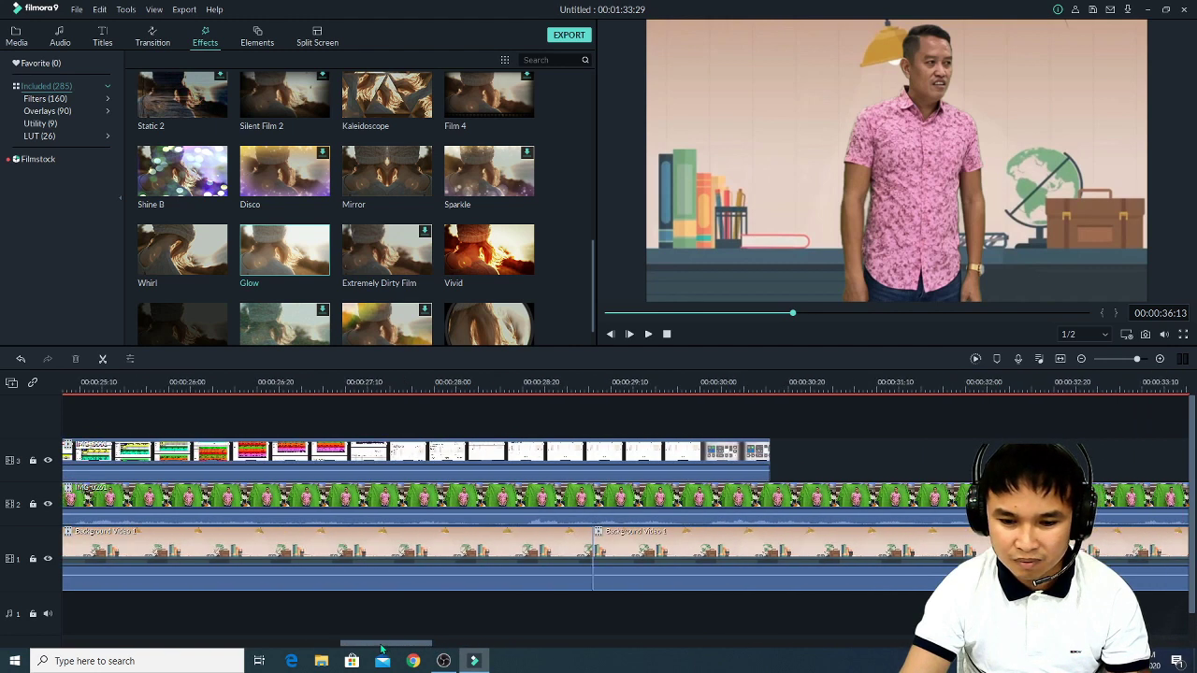
{"action": "left_click", "coordinate": [738, 384]}
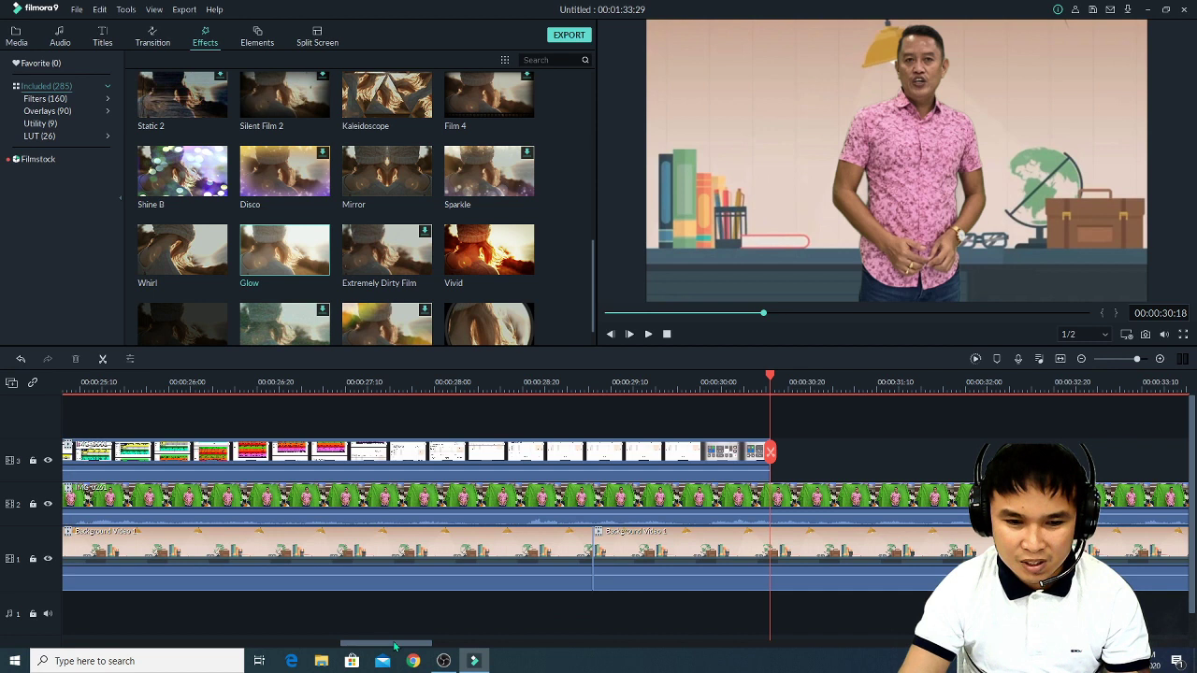
{"action": "left_click_drag", "start_coordinate": [396, 647], "coordinate": [385, 647]}
{"action": "mouse_move", "coordinate": [265, 262]}
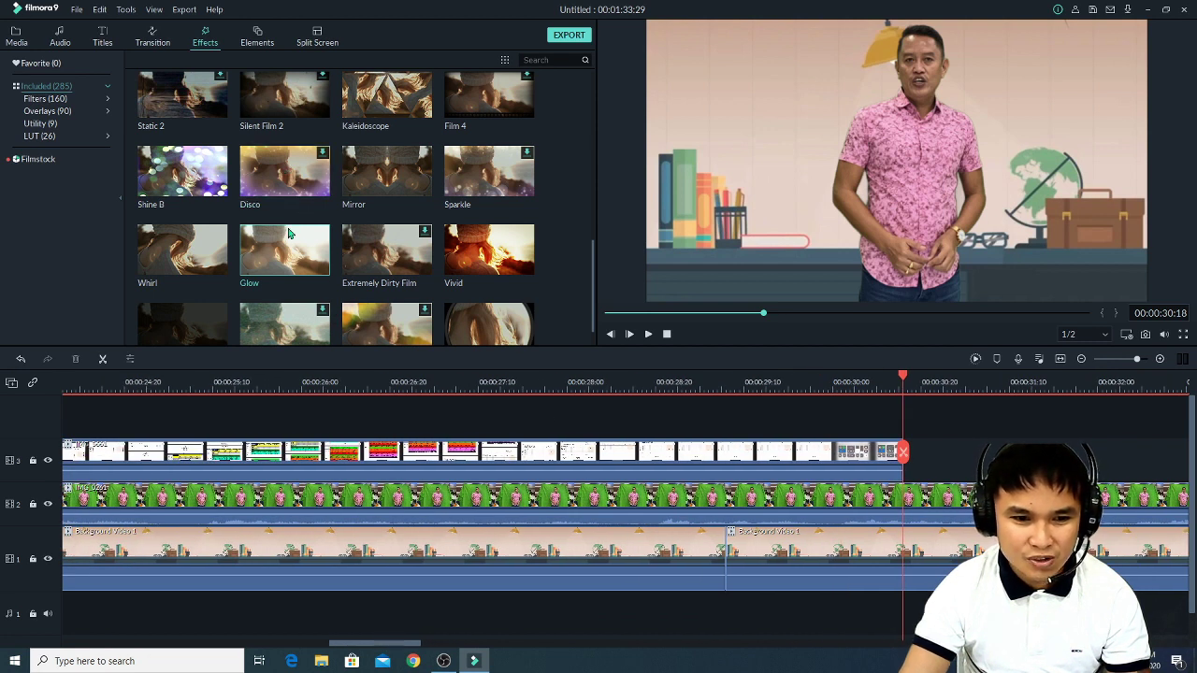
{"action": "left_click_drag", "start_coordinate": [265, 262], "coordinate": [269, 497]}
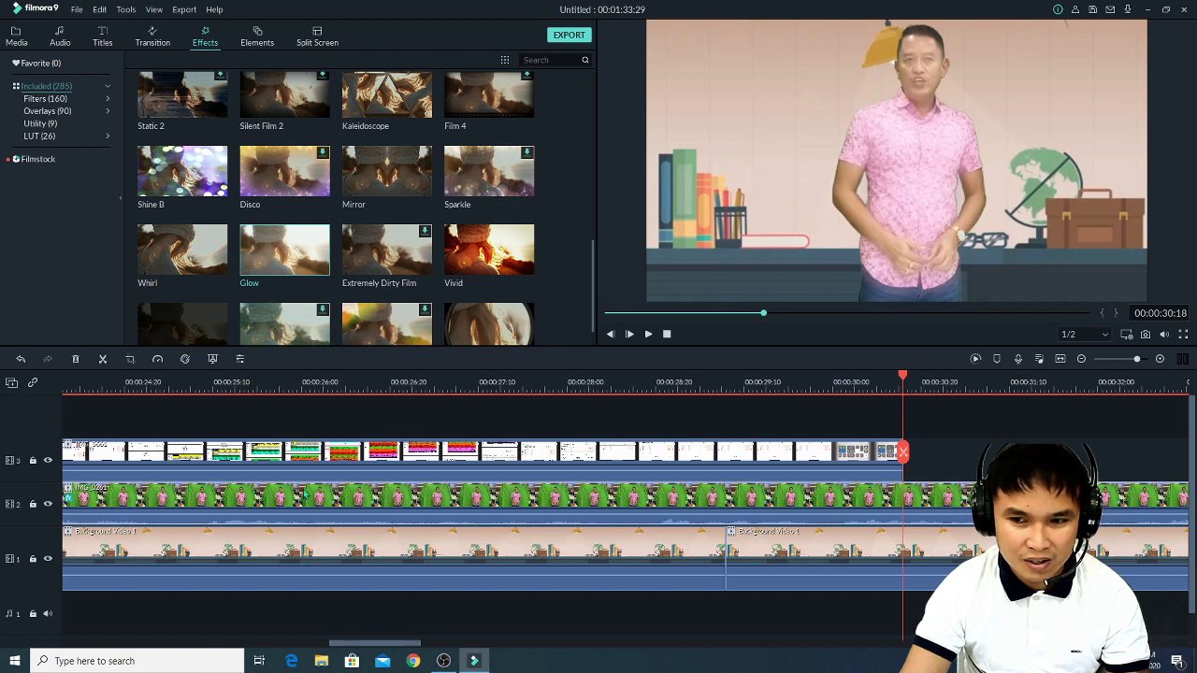
Play from about 00:00:21:17 across the cut to compare the presenter with and without the Glow effect.
{"action": "left_click_drag", "start_coordinate": [372, 645], "coordinate": [295, 644]}
{"action": "left_click", "coordinate": [712, 375]}
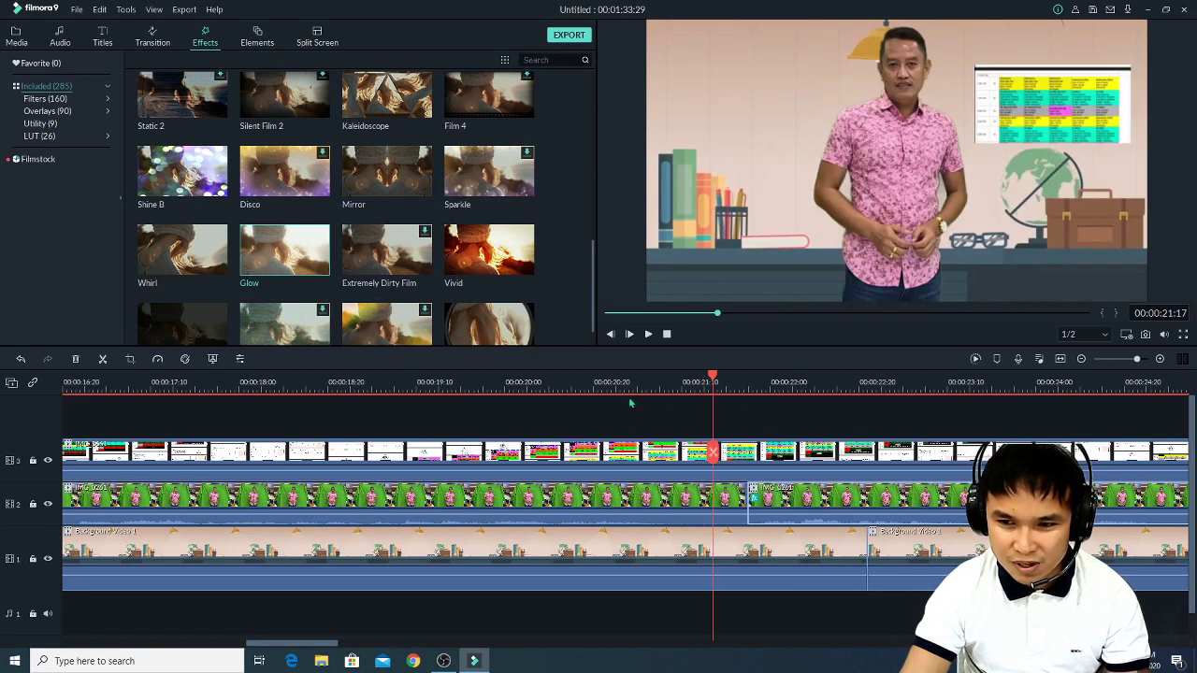
{"action": "key", "text": "space"}
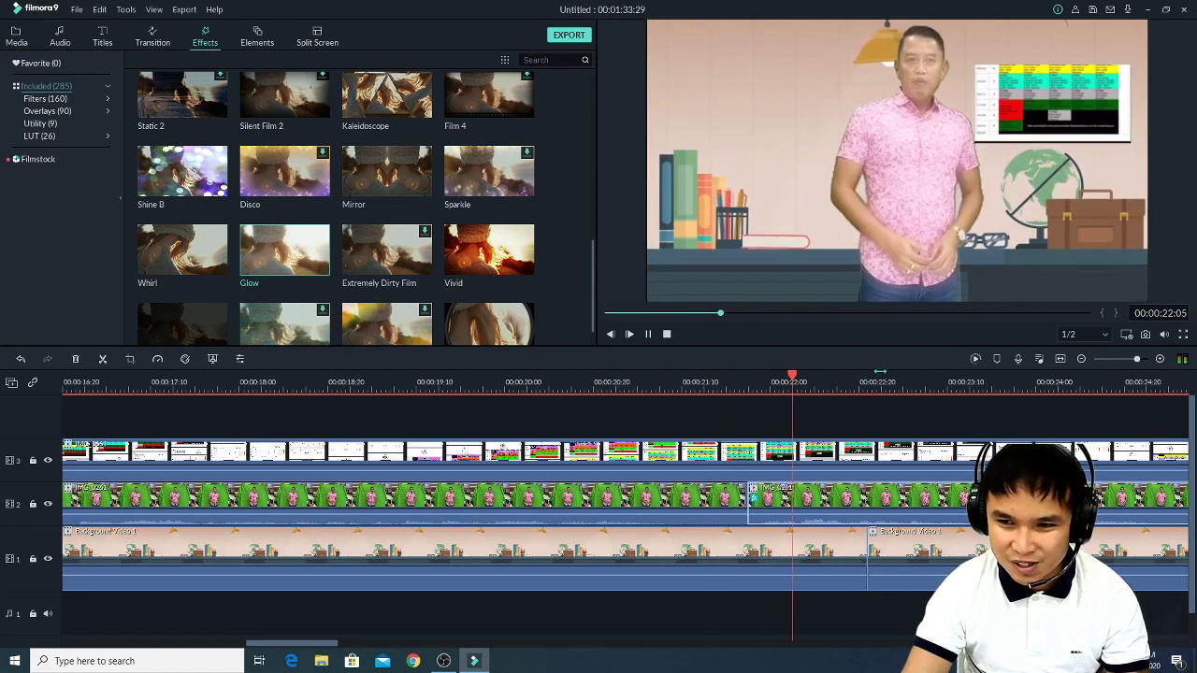
{"action": "key", "text": "space"}
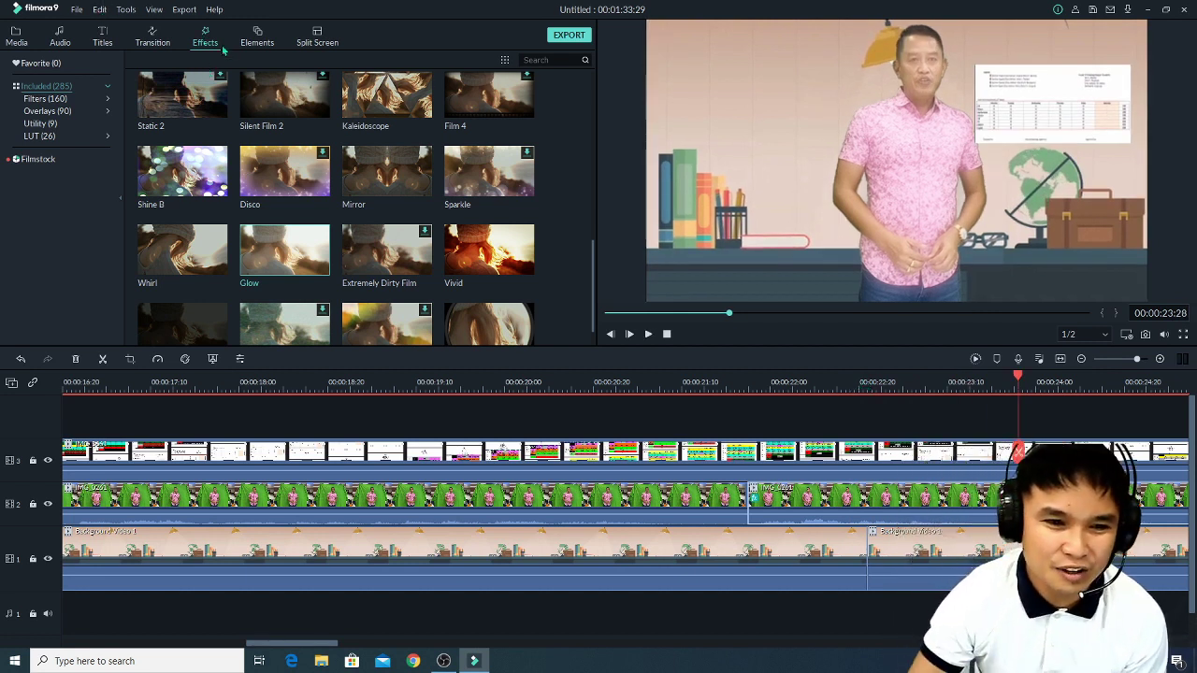
Browse the effects for another filter and add Amaro to the second IMG_0261 clip on track 2.
{"action": "left_click_drag", "start_coordinate": [595, 263], "coordinate": [591, 220]}
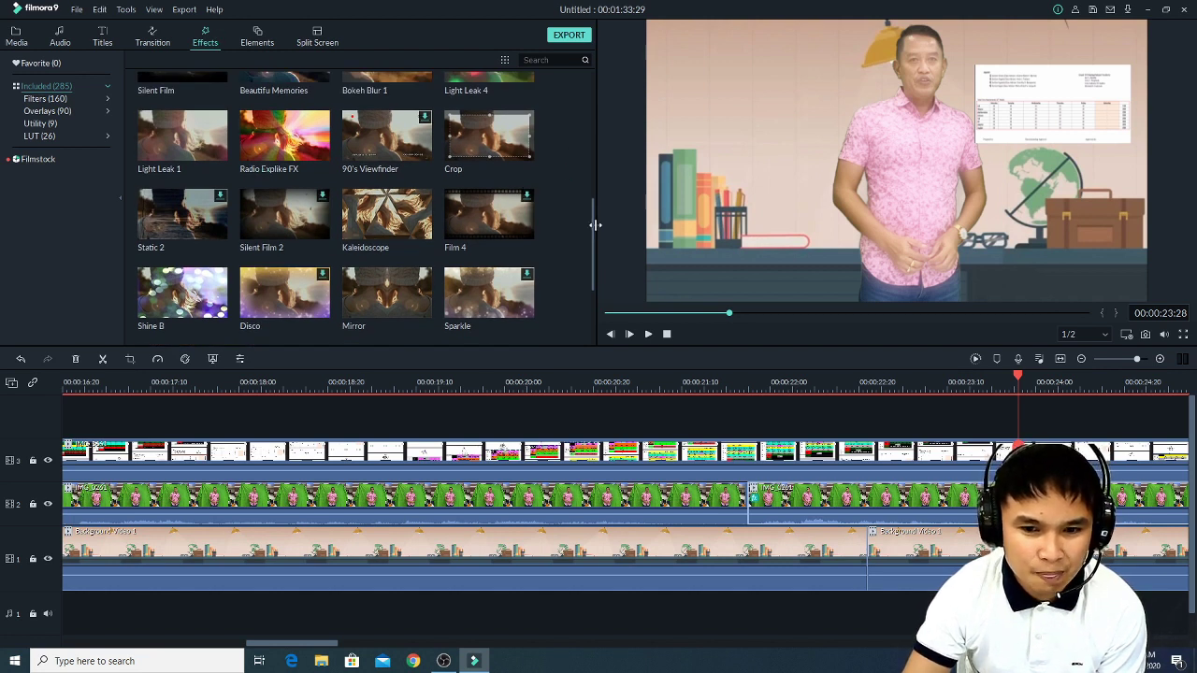
{"action": "left_click_drag", "start_coordinate": [594, 232], "coordinate": [591, 281]}
{"action": "mouse_move", "coordinate": [418, 285]}
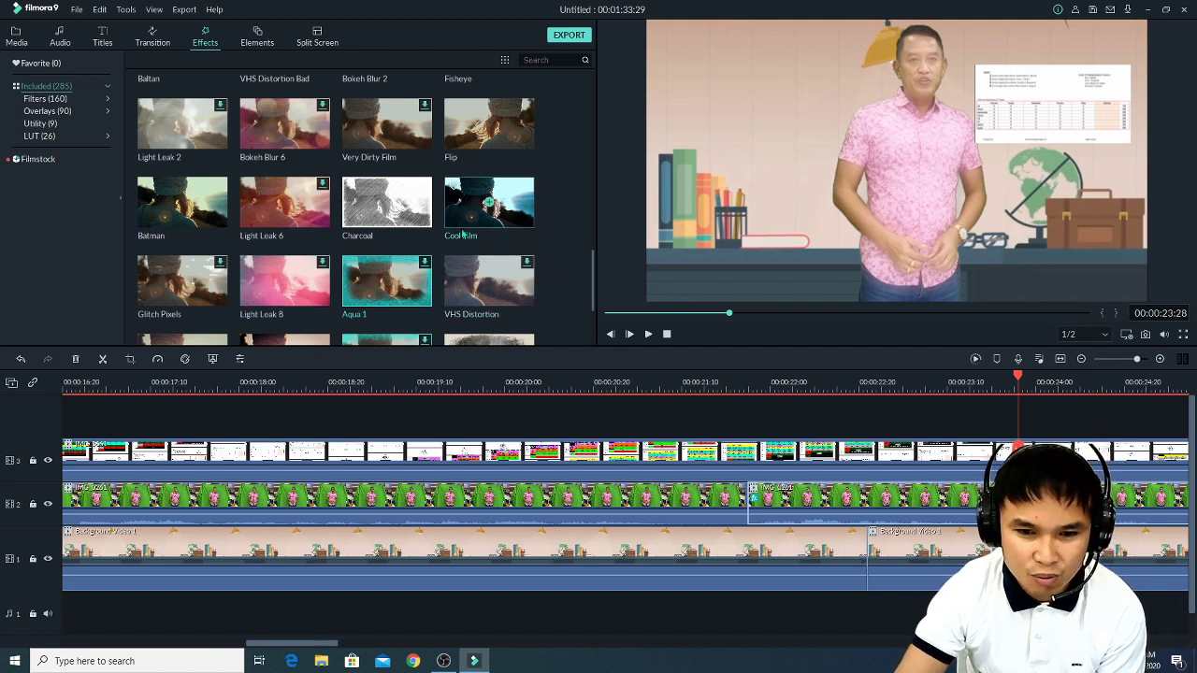
{"action": "left_click_drag", "start_coordinate": [594, 276], "coordinate": [587, 120]}
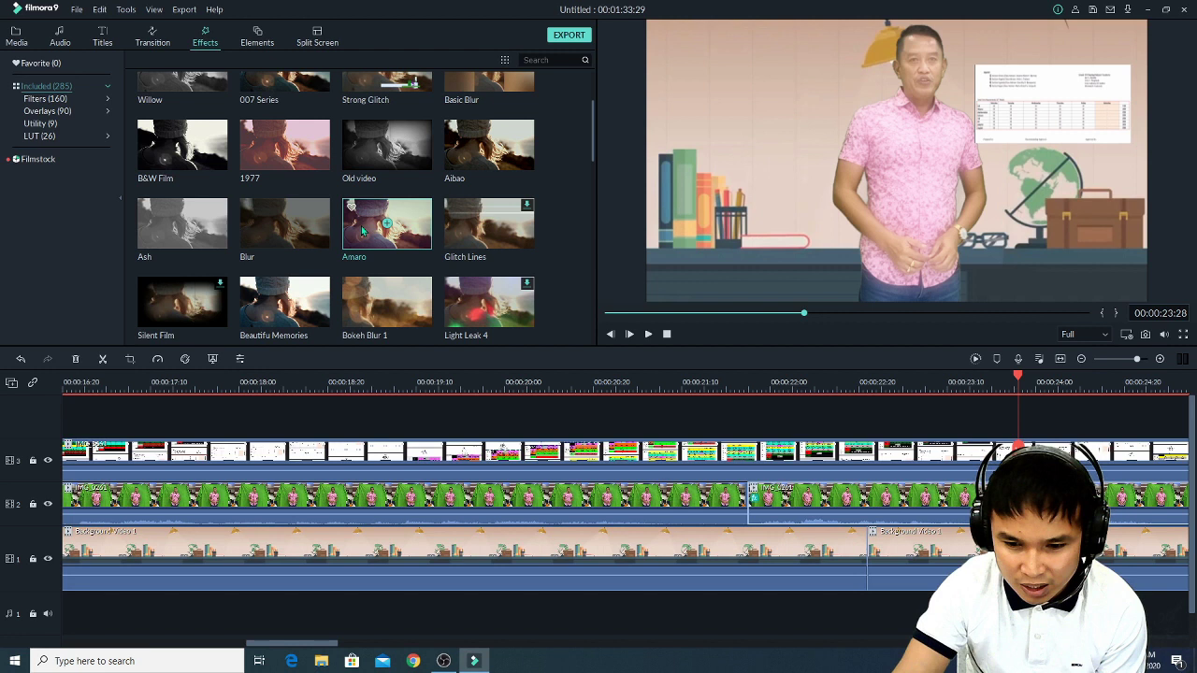
{"action": "left_click_drag", "start_coordinate": [384, 228], "coordinate": [769, 500]}
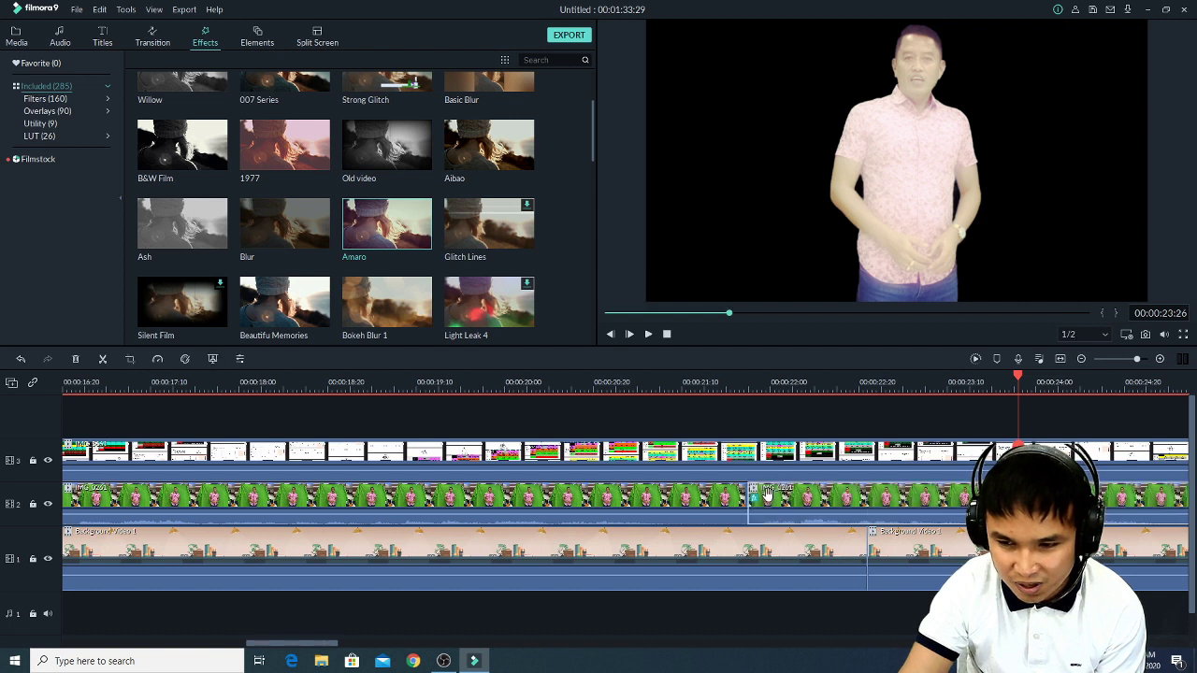
Play from about 00:00:21:21 to check the Amaro filter on the presenter, and return to just before the cut.
{"action": "left_click", "coordinate": [730, 380]}
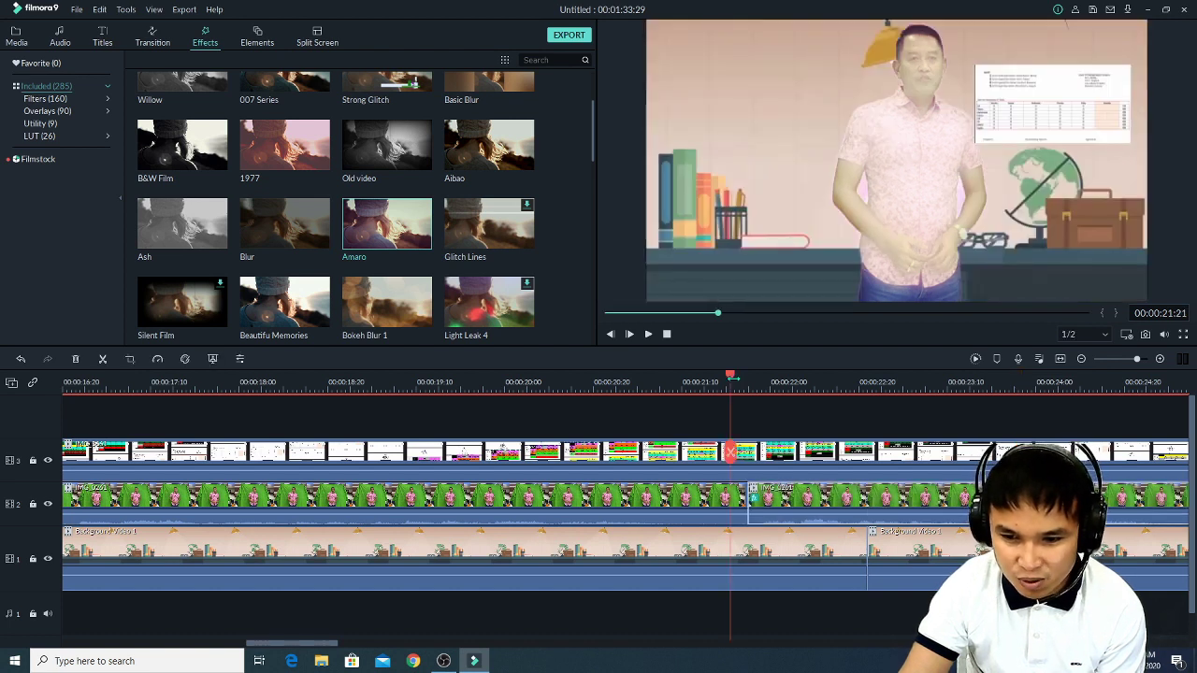
{"action": "key", "text": "space"}
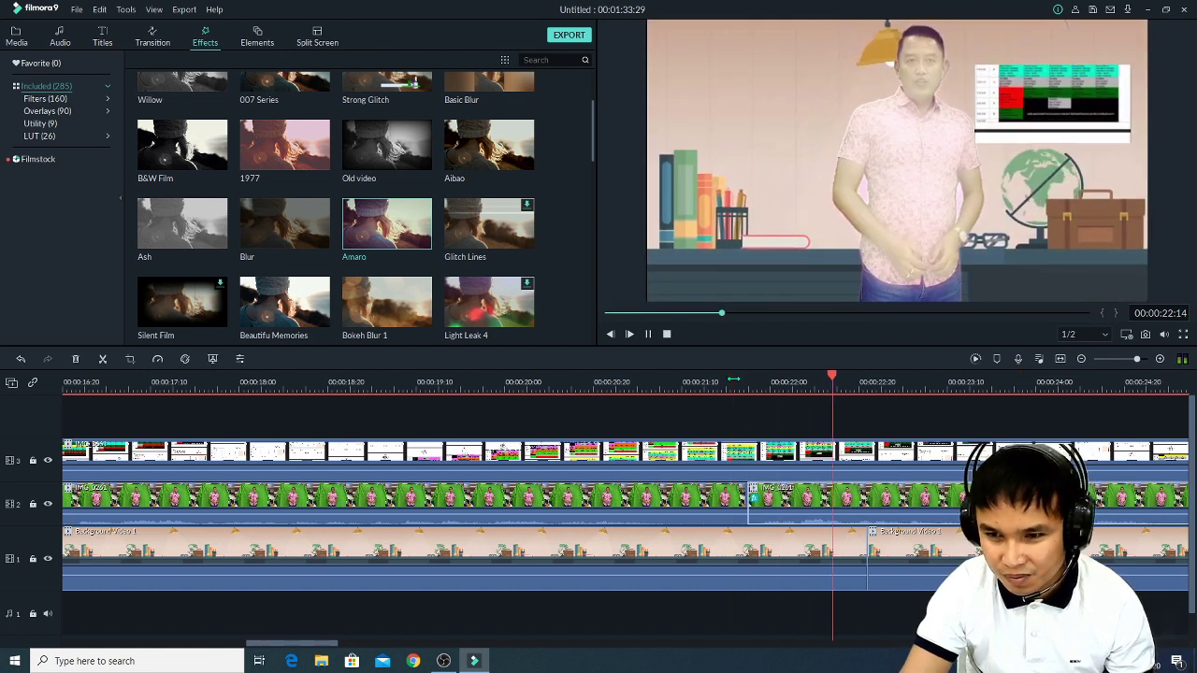
{"action": "key", "text": "space"}
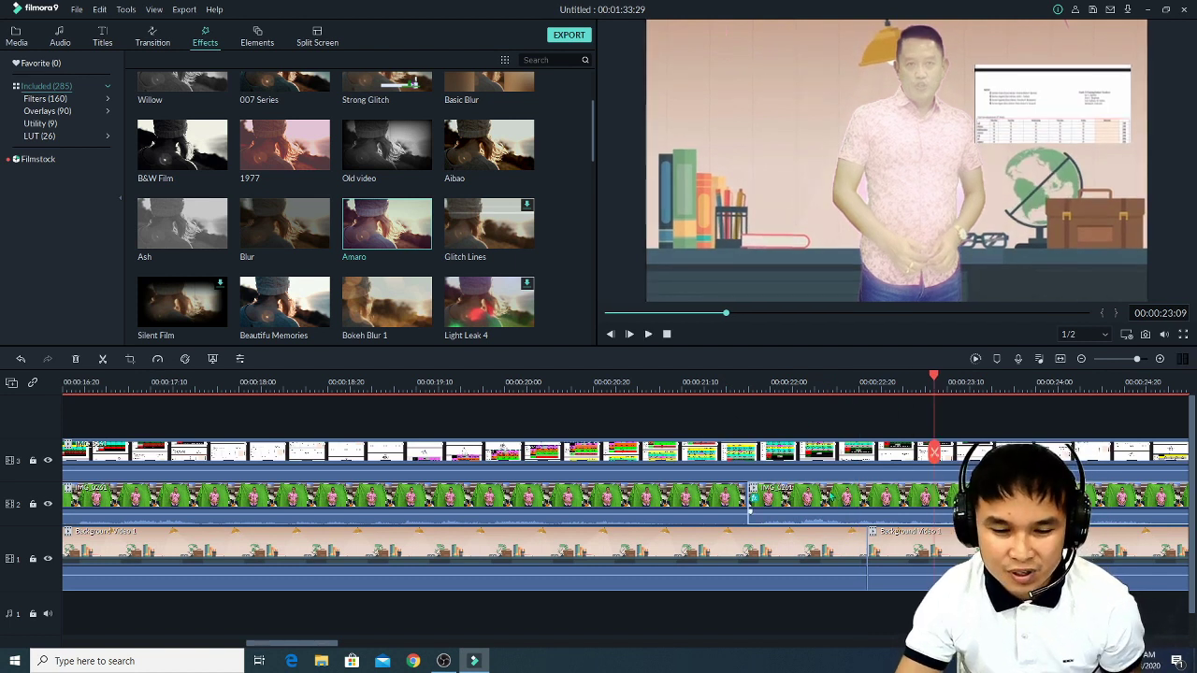
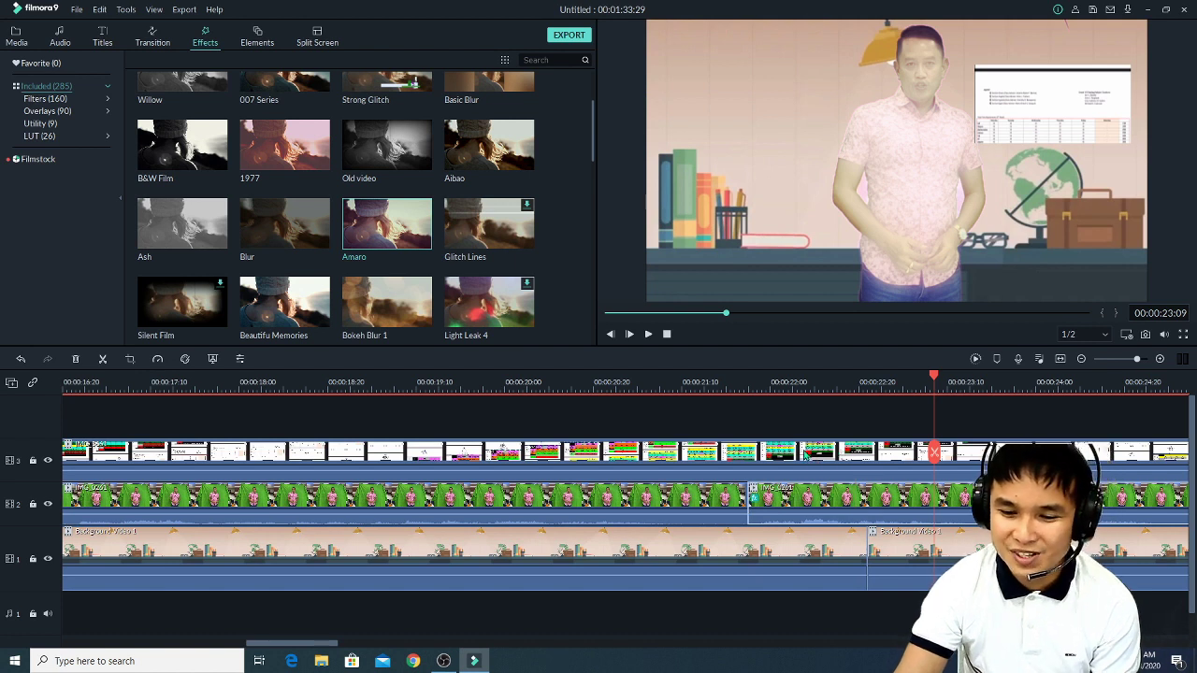
{"action": "left_click", "coordinate": [735, 377]}
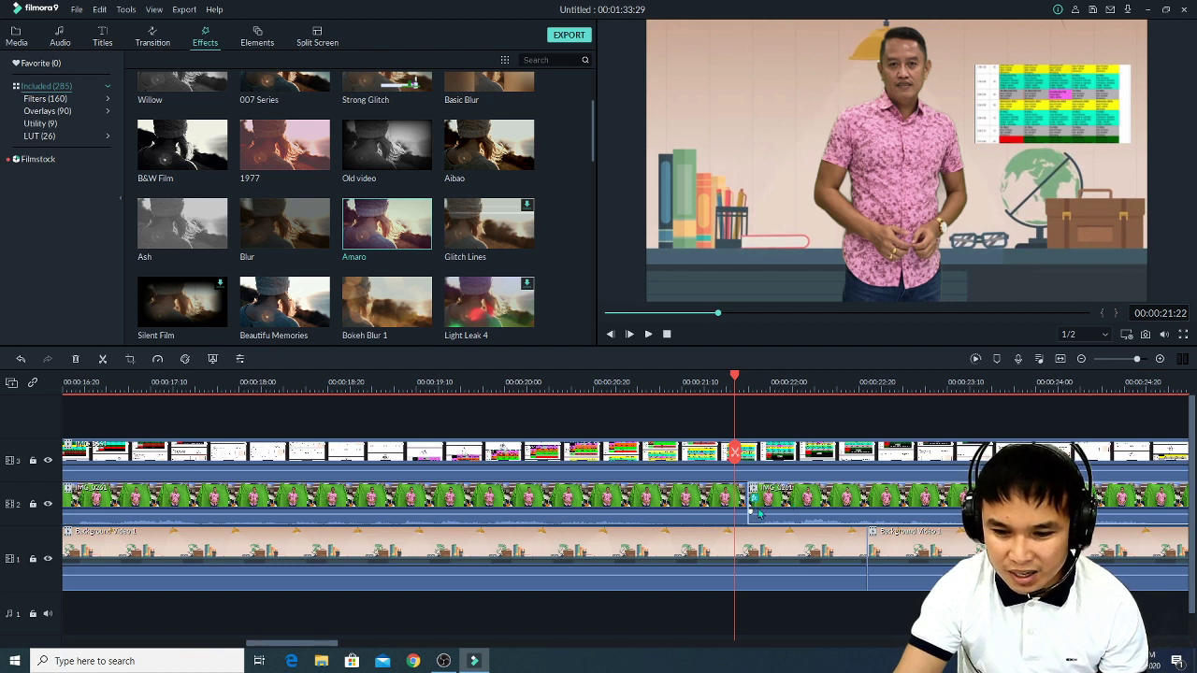
Play across the cut from about 00:00:21:22, and undo the Amaro and Glow effects on the second IMG_0261 clip.
{"action": "key", "text": "space"}
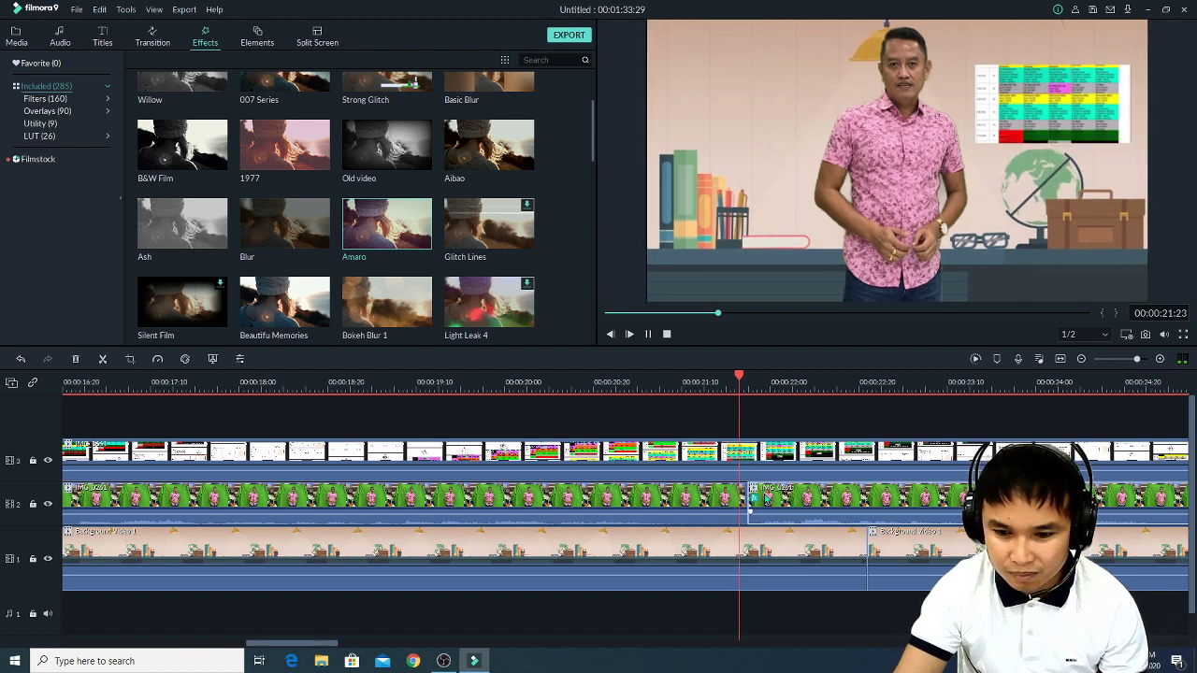
{"action": "key", "text": "space"}
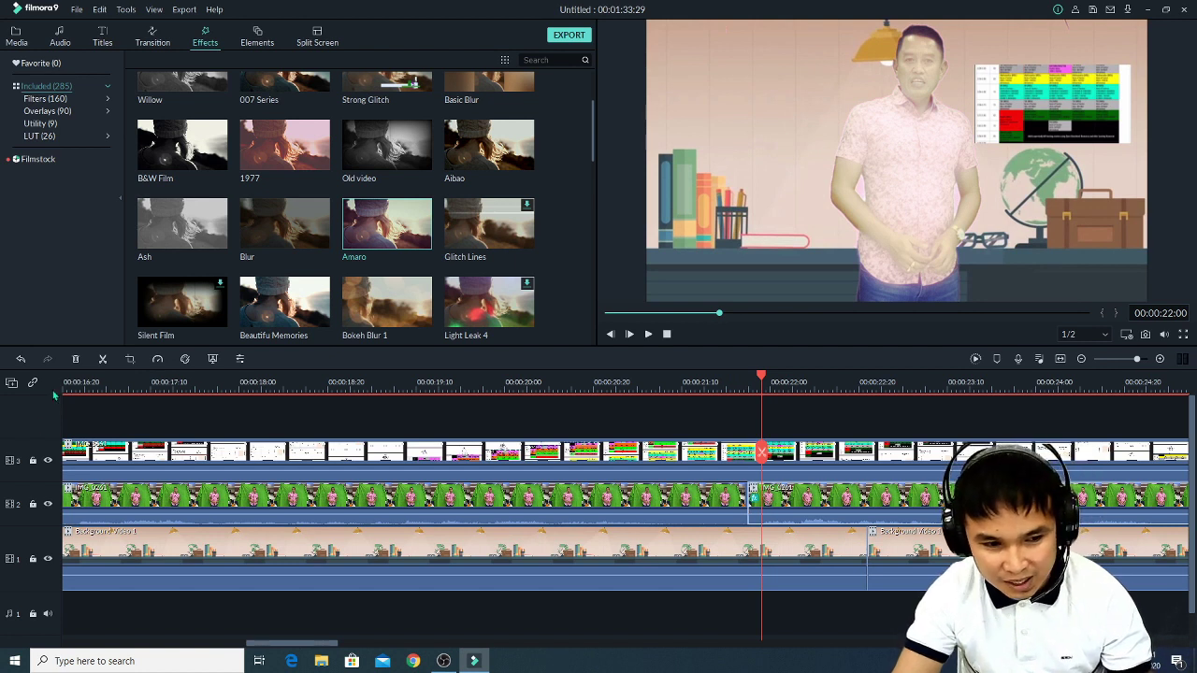
{"action": "left_click", "coordinate": [20, 360]}
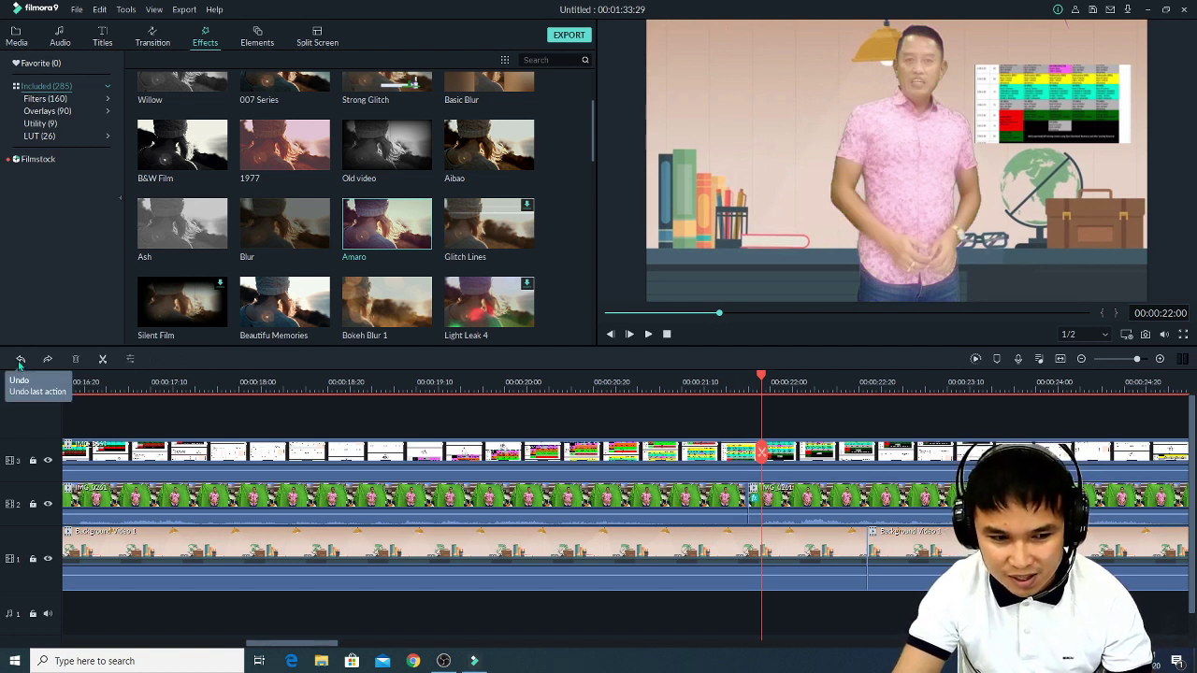
{"action": "left_click", "coordinate": [19, 361]}
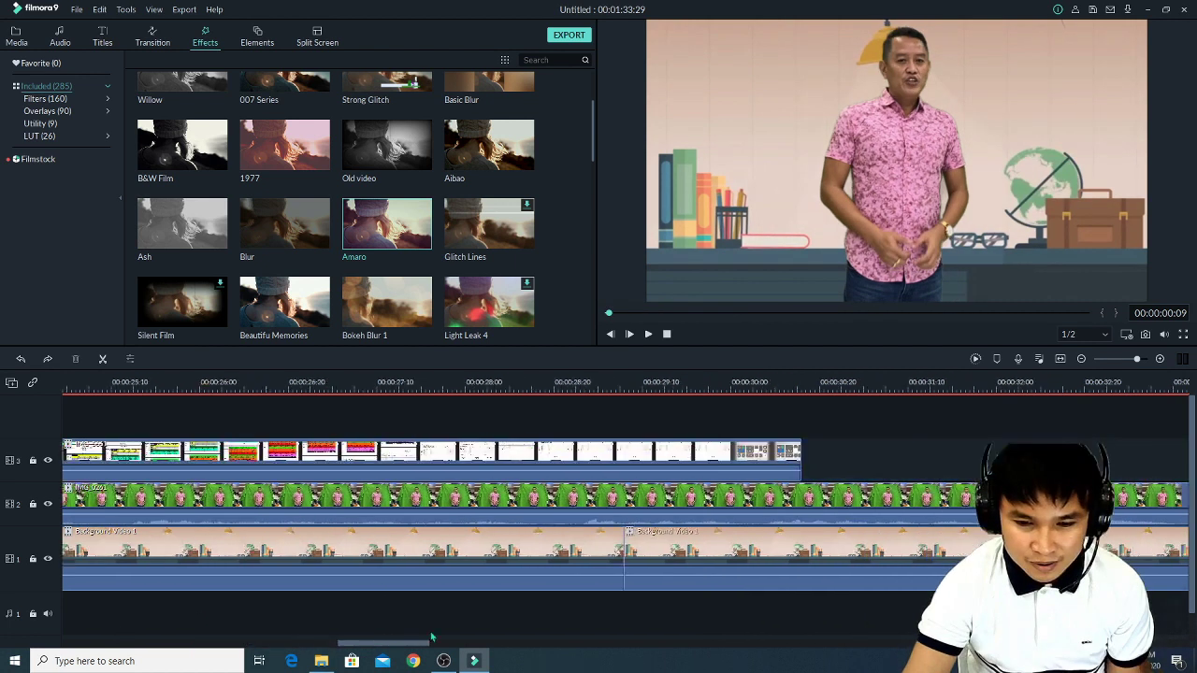
Move the playhead to 00:00:30:17, just past the end of the IMG_5661 overlay, and select the Background Video 1 clip beneath it.
{"action": "mouse_move", "coordinate": [431, 641]}
{"action": "left_mouse_down"}
{"action": "mouse_move", "coordinate": [446, 640]}
{"action": "mouse_move", "coordinate": [354, 644]}
{"action": "mouse_move", "coordinate": [417, 645]}
{"action": "left_mouse_up"}
{"action": "left_click", "coordinate": [505, 387]}
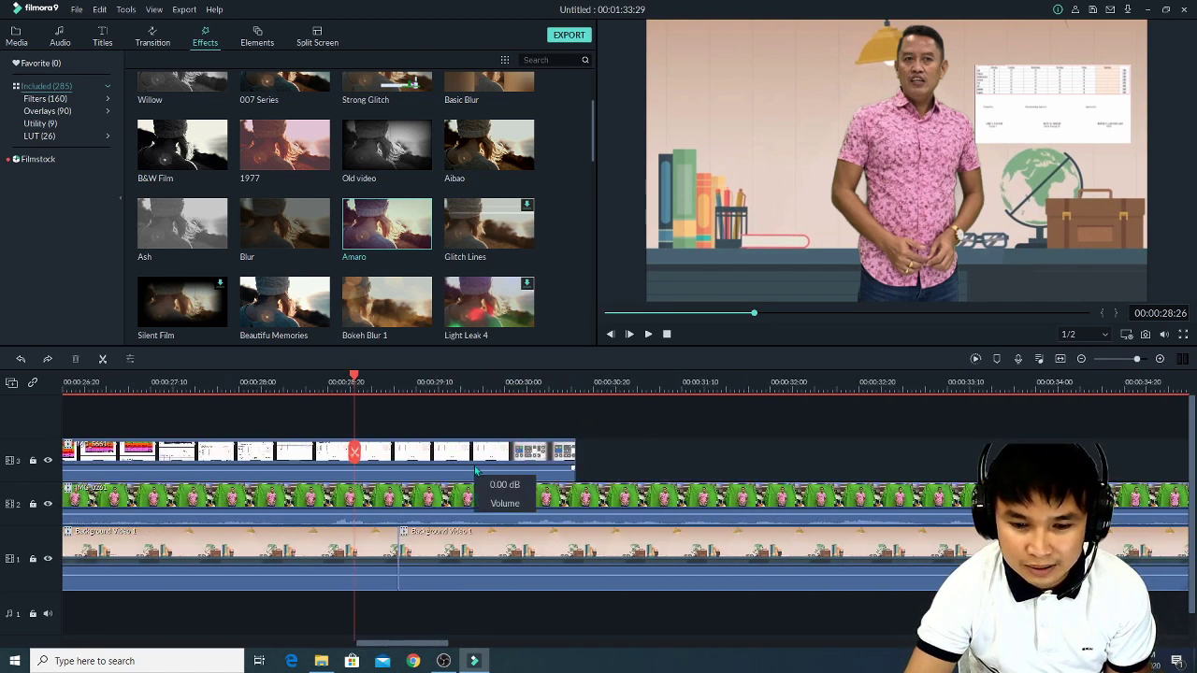
{"action": "left_click", "coordinate": [580, 387]}
{"action": "left_click_drag", "start_coordinate": [449, 642], "coordinate": [463, 644]}
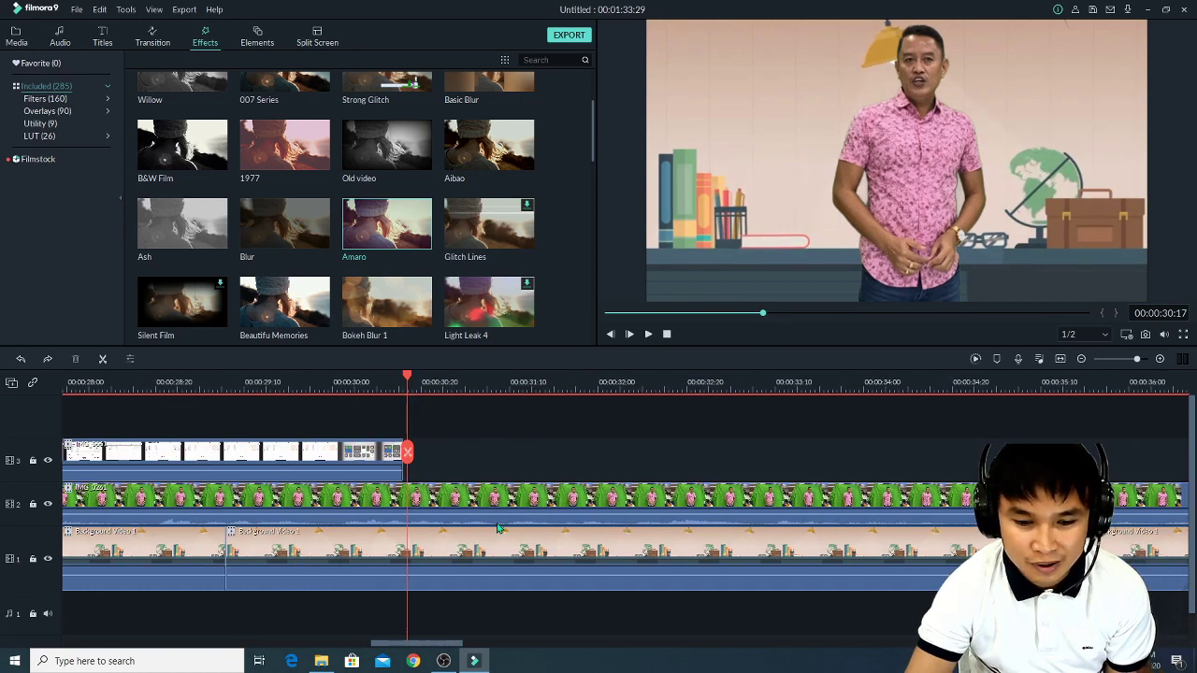
{"action": "left_click", "coordinate": [473, 543]}
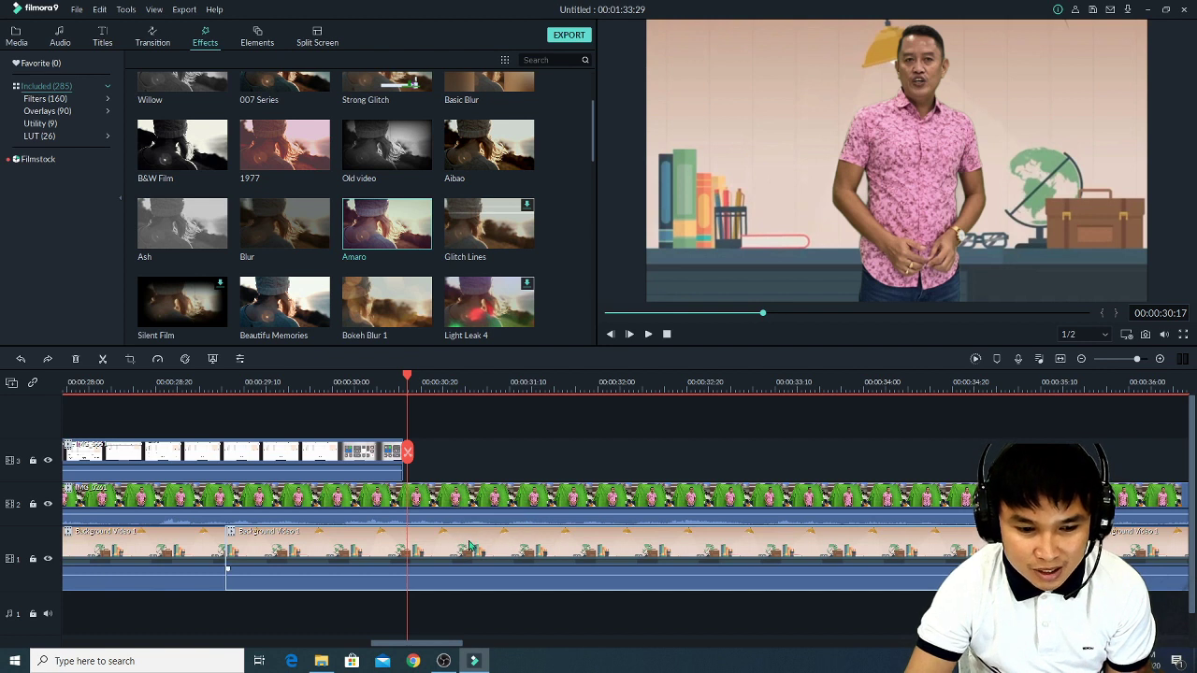
Import Pic 1 and LDM1-Module-3-Decision-Tree (3) into the project media, and insert Pic 1 on track 1 at 00:00:30:17.
{"action": "left_click", "coordinate": [16, 38]}
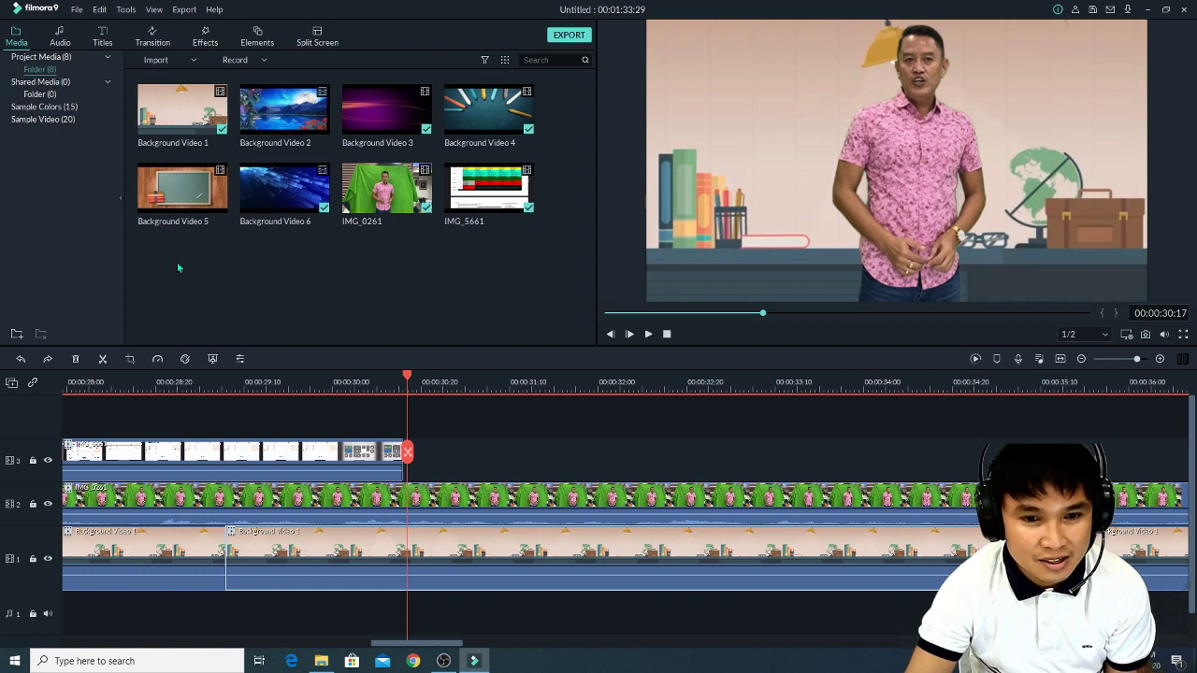
{"action": "left_click", "coordinate": [169, 76]}
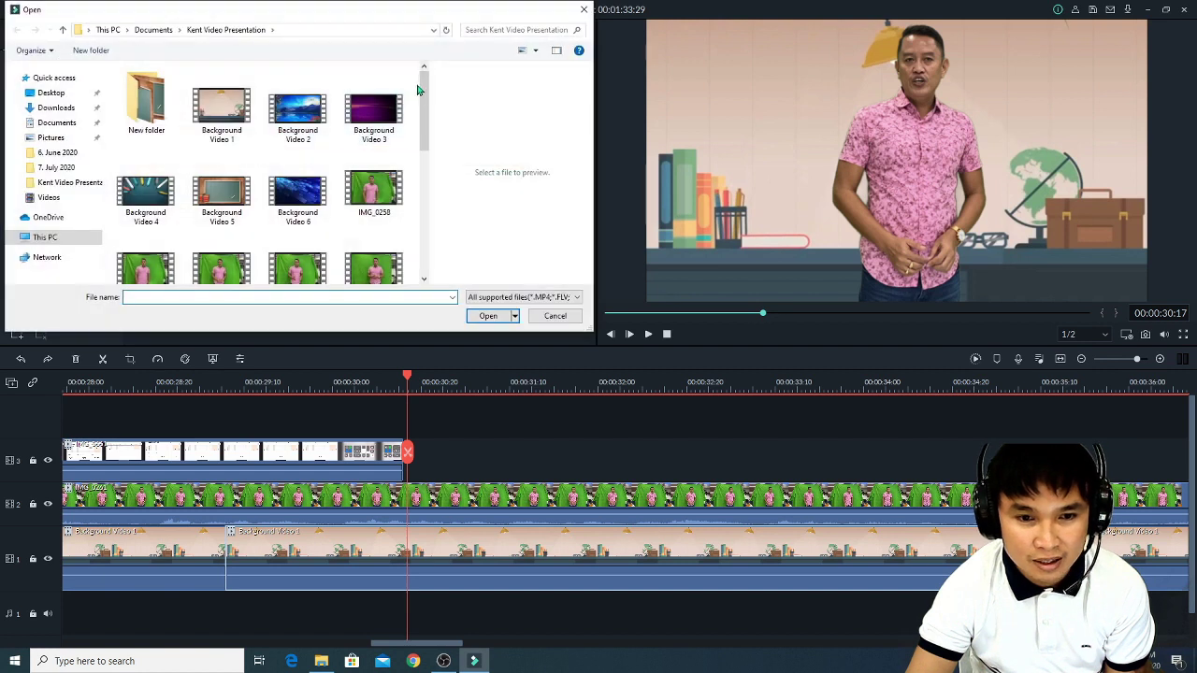
{"action": "left_click_drag", "start_coordinate": [424, 103], "coordinate": [438, 217]}
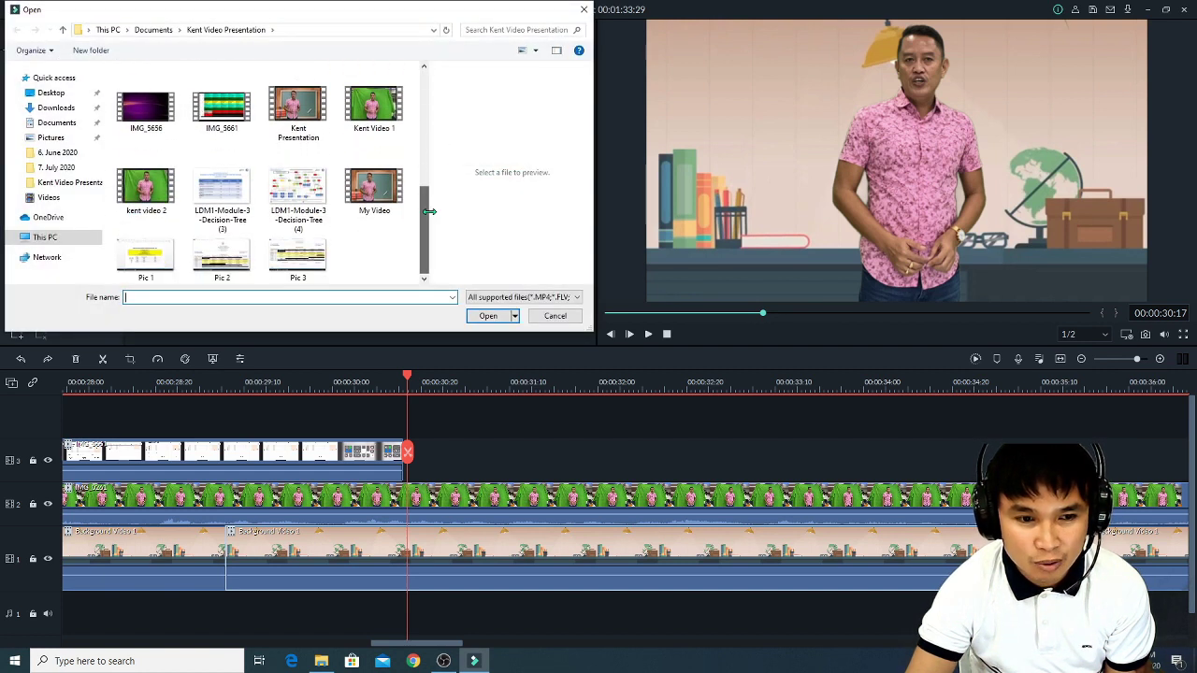
{"action": "left_click", "coordinate": [148, 258]}
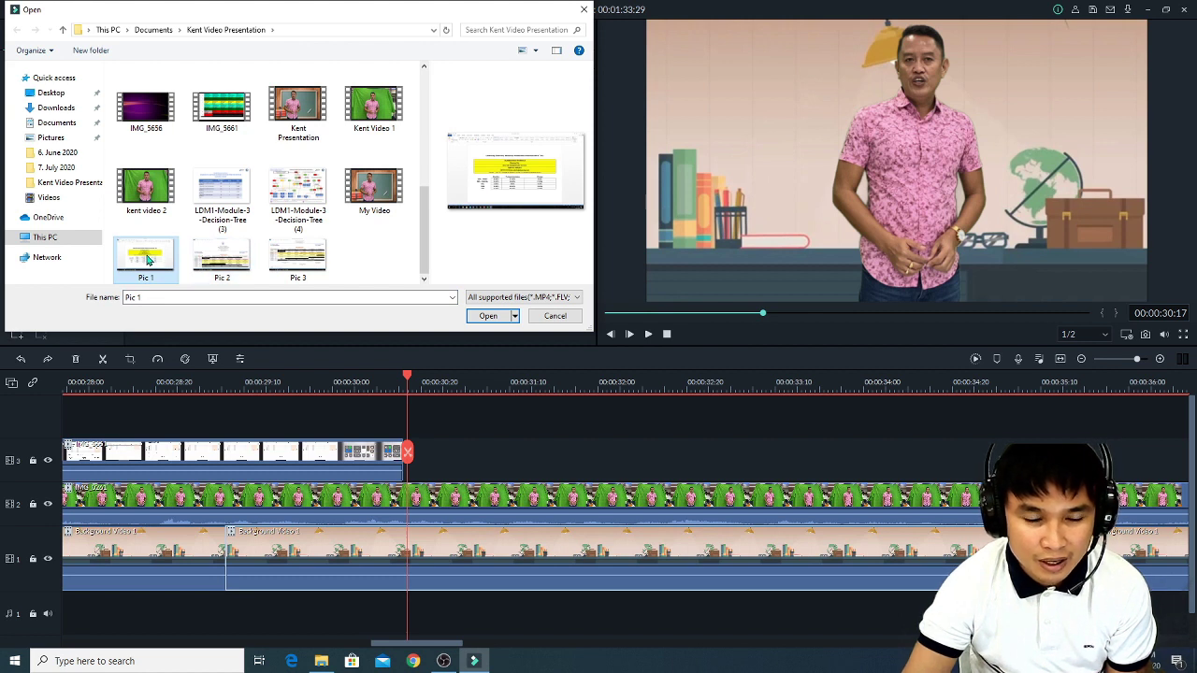
{"action": "left_click", "coordinate": [235, 198]}
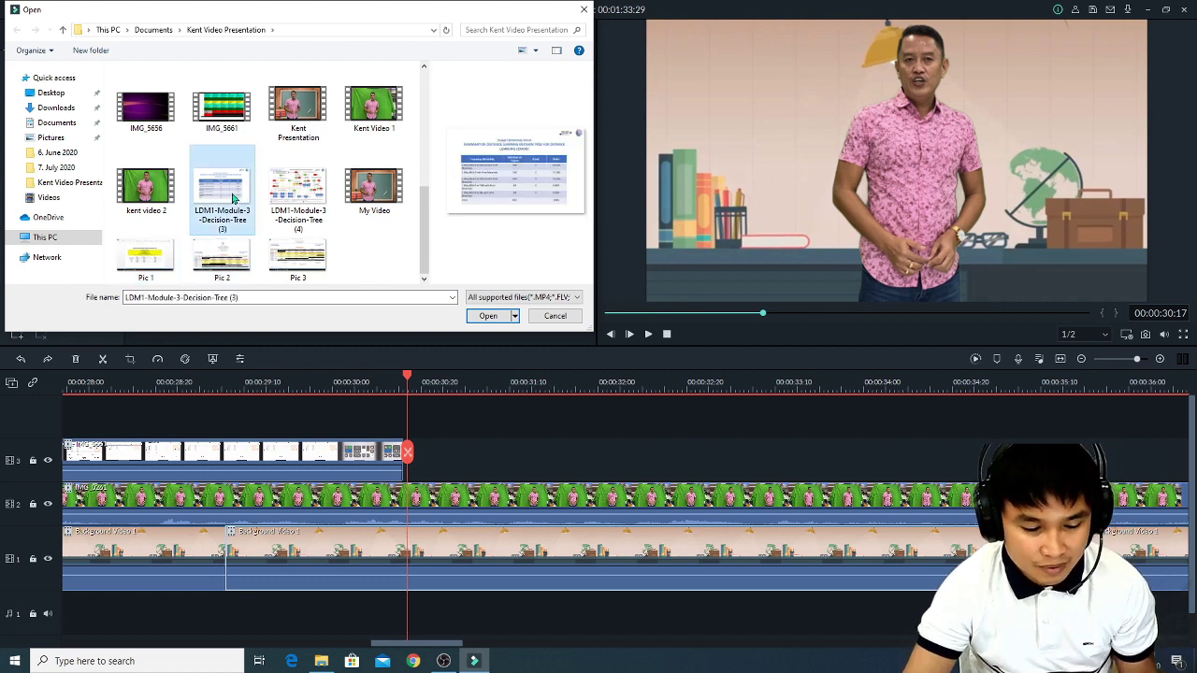
{"action": "left_click", "coordinate": [155, 260], "text": "ctrl"}
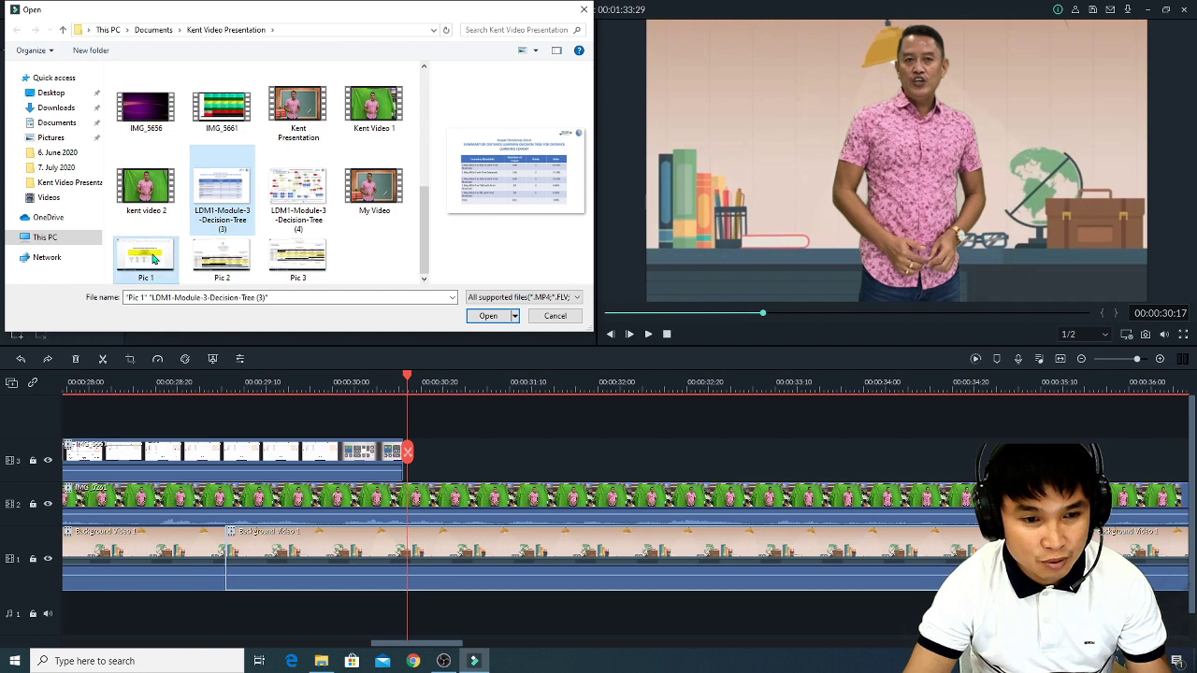
{"action": "left_click", "coordinate": [488, 316]}
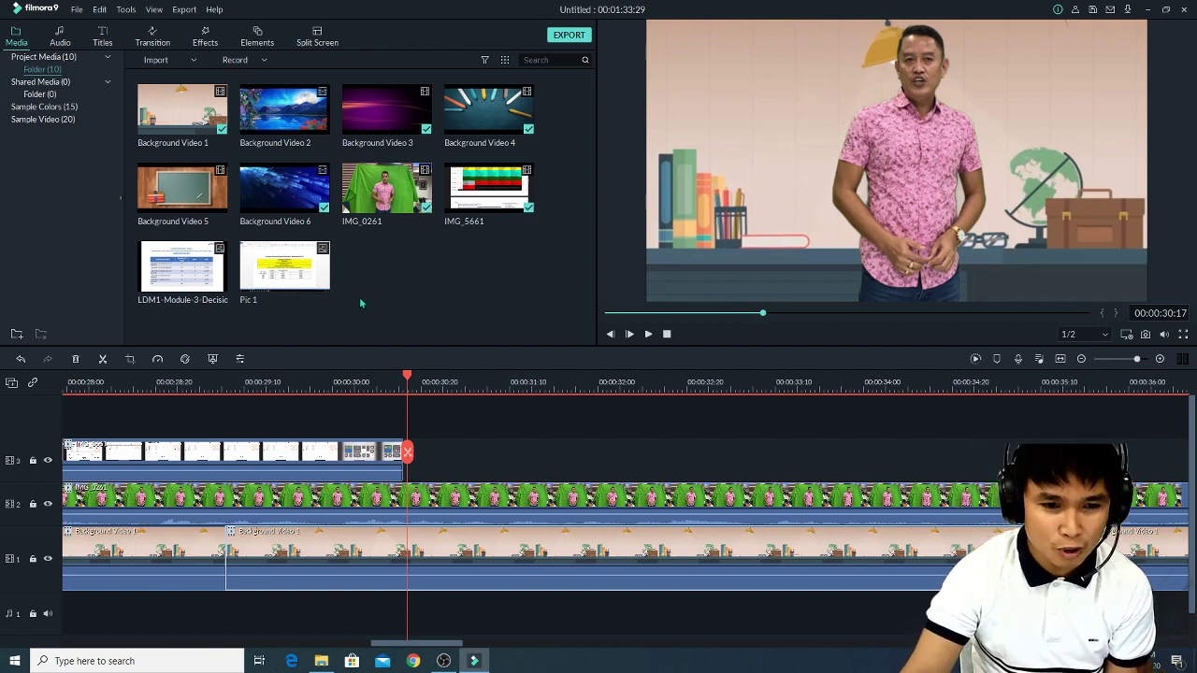
{"action": "mouse_move", "coordinate": [272, 279]}
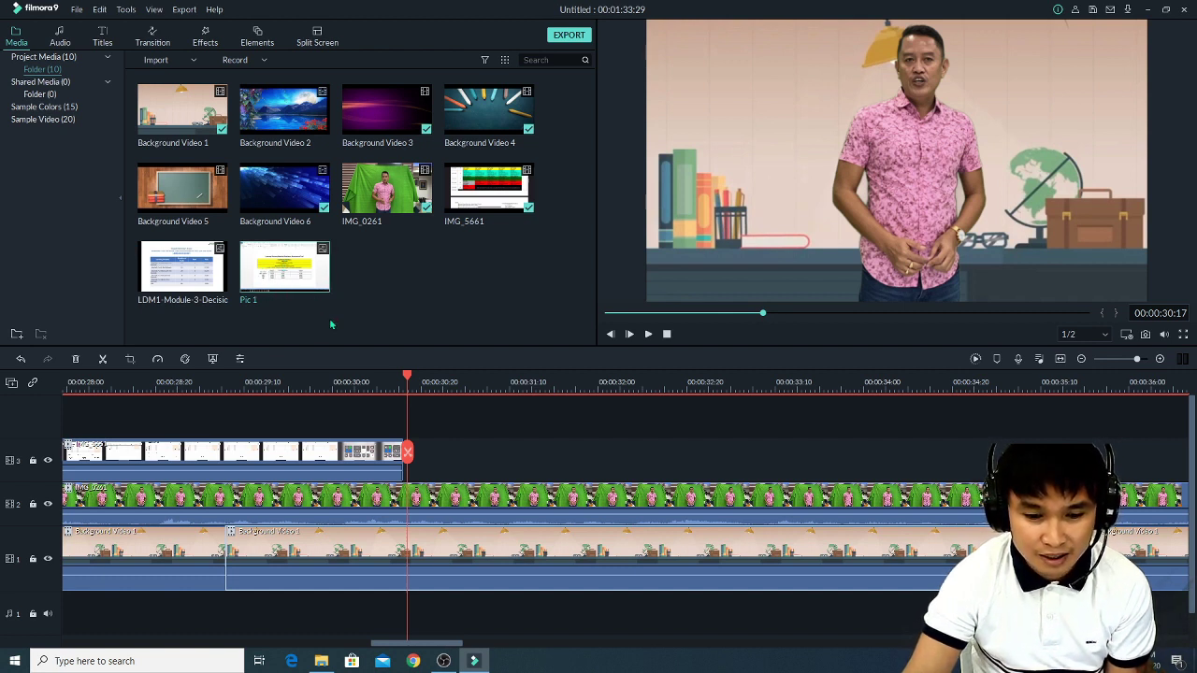
{"action": "left_click_drag", "start_coordinate": [275, 282], "coordinate": [413, 556]}
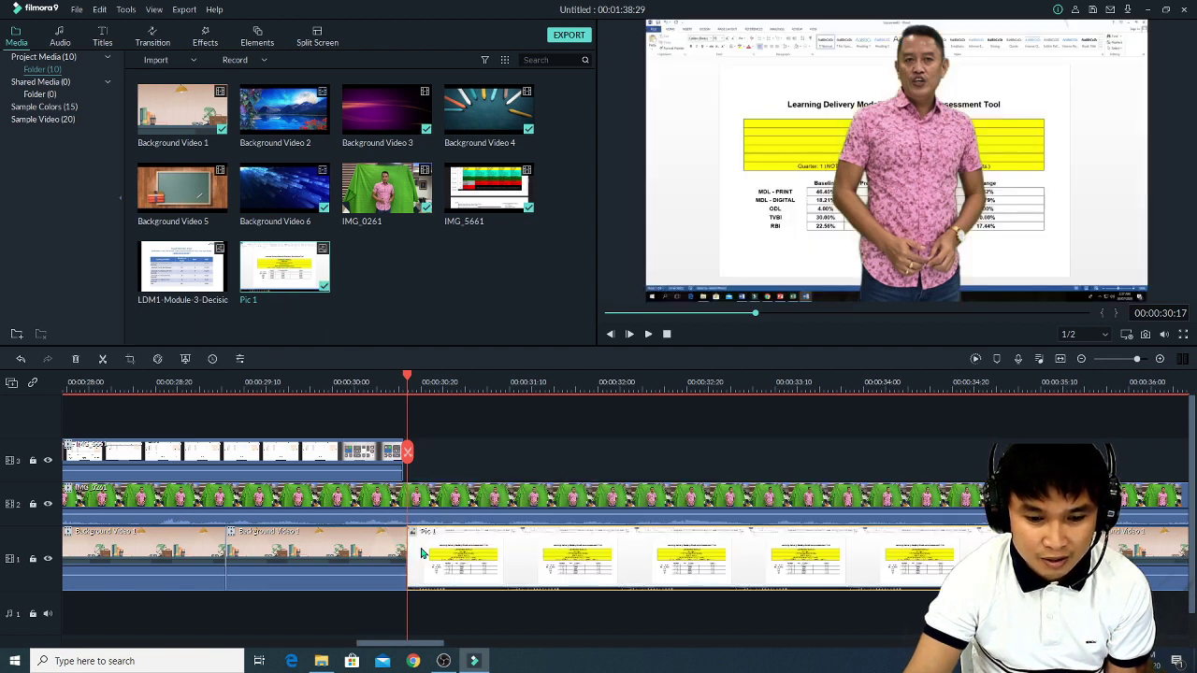
Crop Pic 1 to its white document page at a custom ratio, about 1324 x 798, and stretch it to fill the frame's width.
{"action": "right_click", "coordinate": [511, 550]}
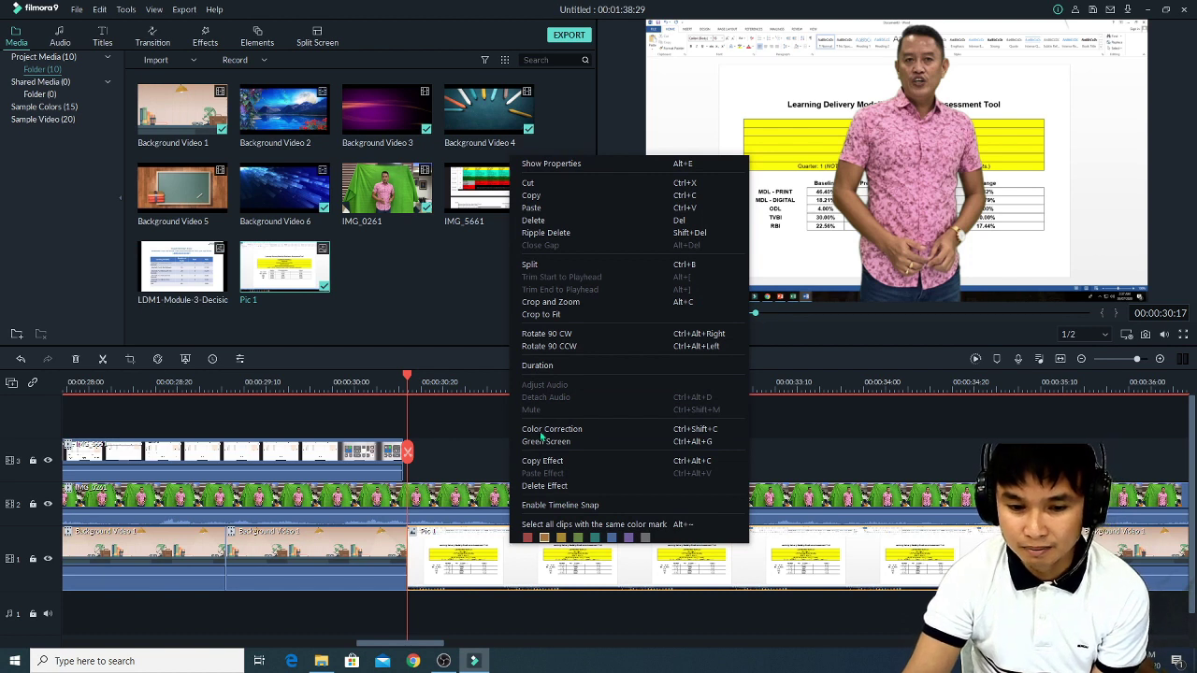
{"action": "left_click", "coordinate": [572, 309]}
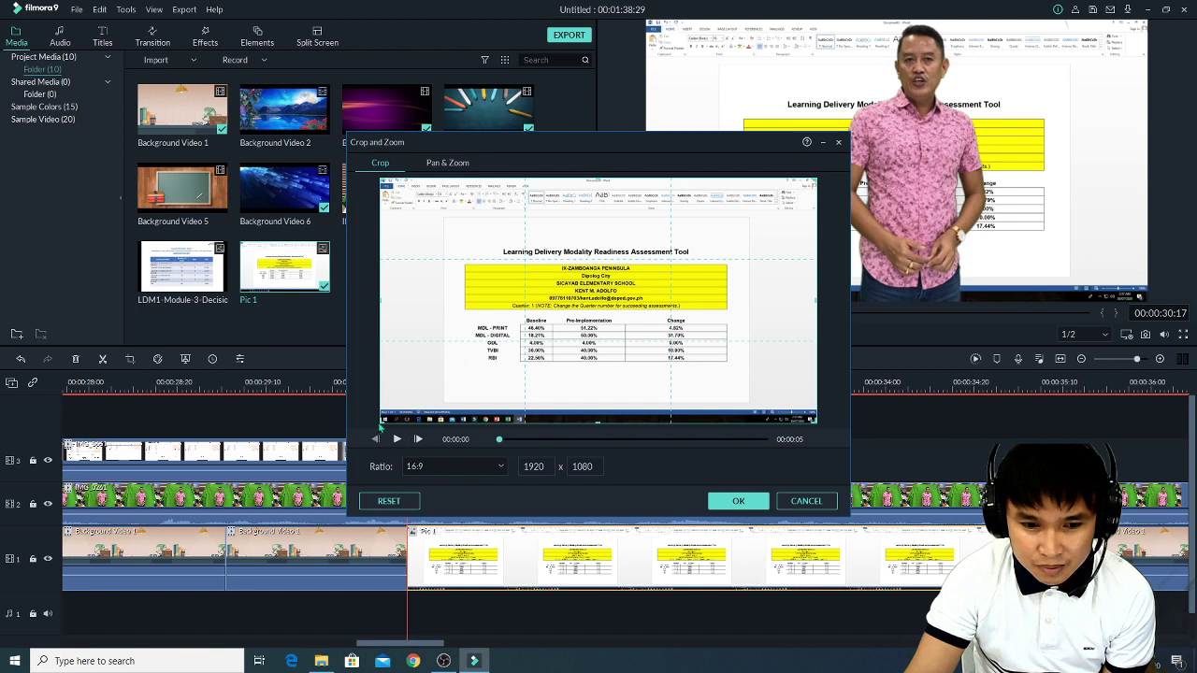
{"action": "left_click_drag", "start_coordinate": [383, 418], "coordinate": [423, 406]}
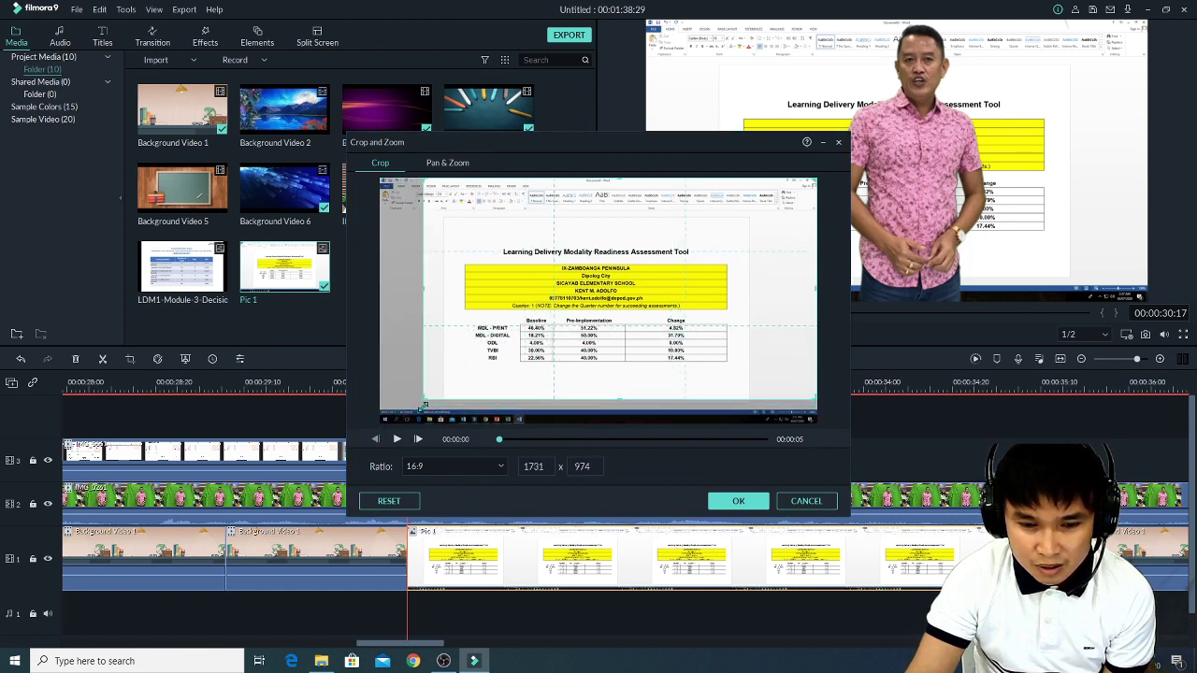
{"action": "left_click", "coordinate": [463, 465]}
{"action": "left_click", "coordinate": [438, 546]}
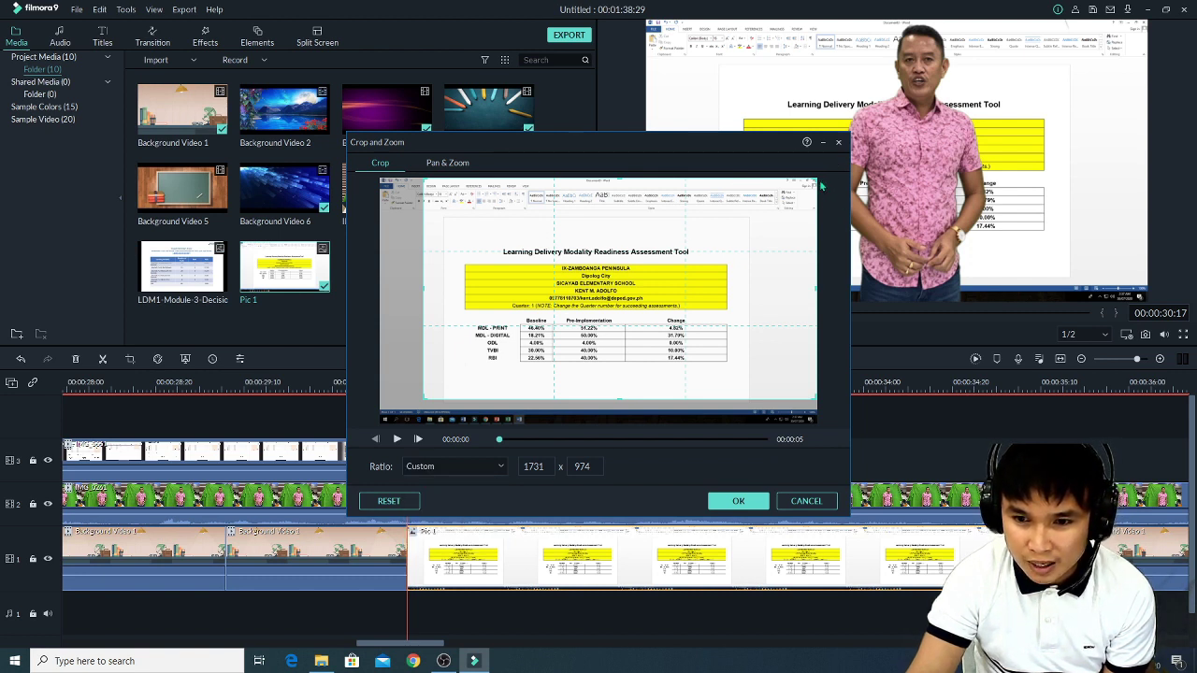
{"action": "left_click_drag", "start_coordinate": [811, 178], "coordinate": [746, 220]}
{"action": "left_click_drag", "start_coordinate": [425, 310], "coordinate": [445, 311]}
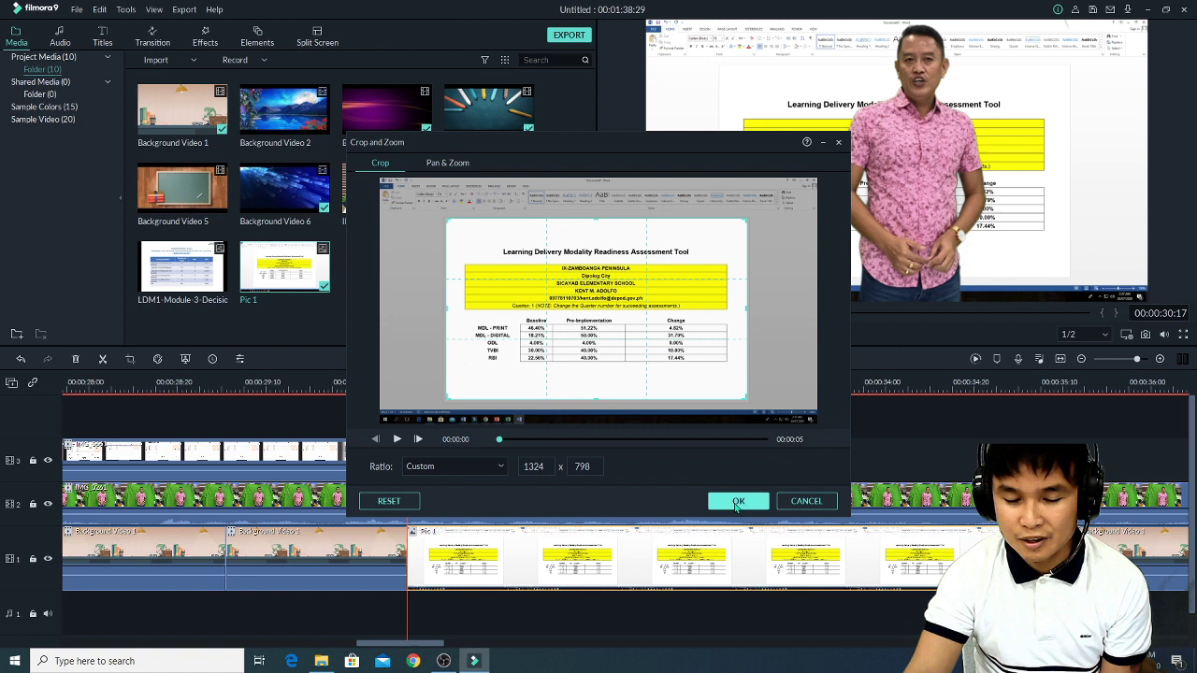
{"action": "left_click", "coordinate": [729, 502]}
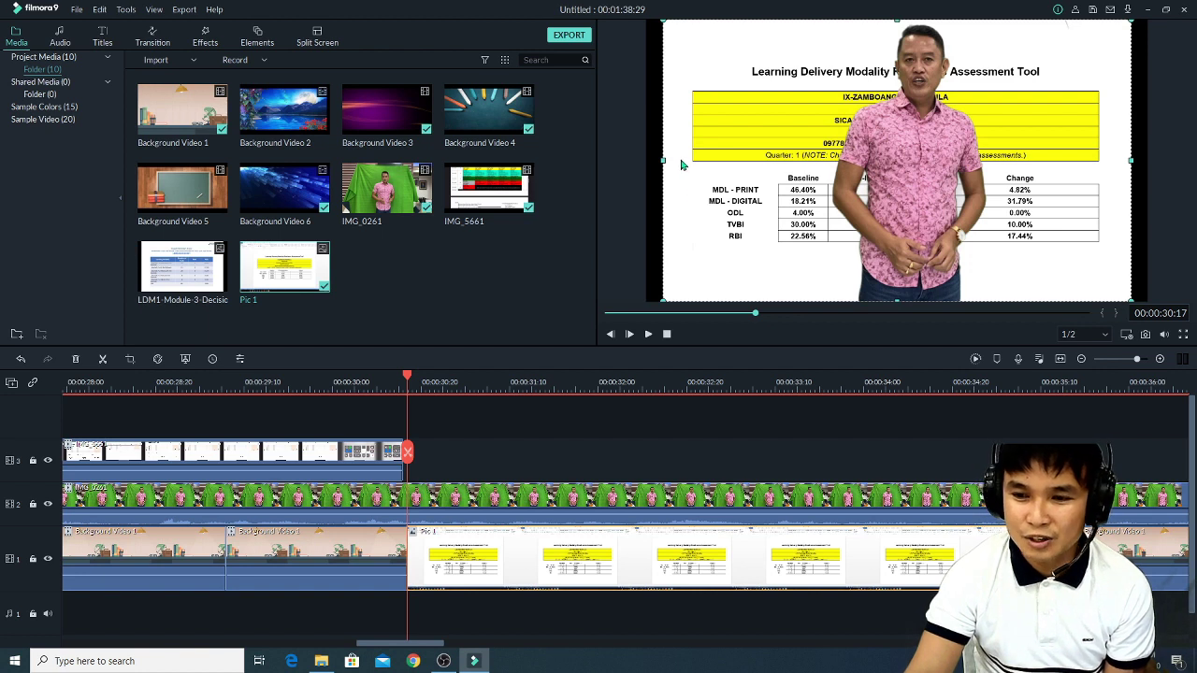
{"action": "left_click_drag", "start_coordinate": [663, 161], "coordinate": [647, 161]}
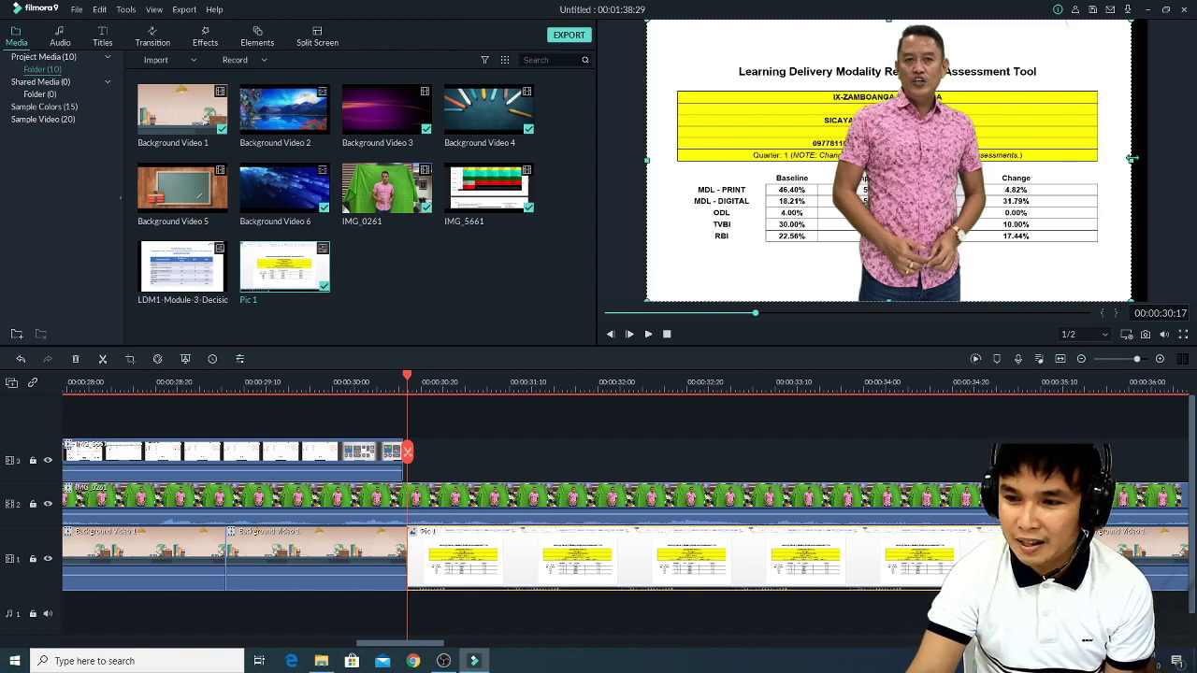
{"action": "left_click_drag", "start_coordinate": [1132, 161], "coordinate": [1150, 161]}
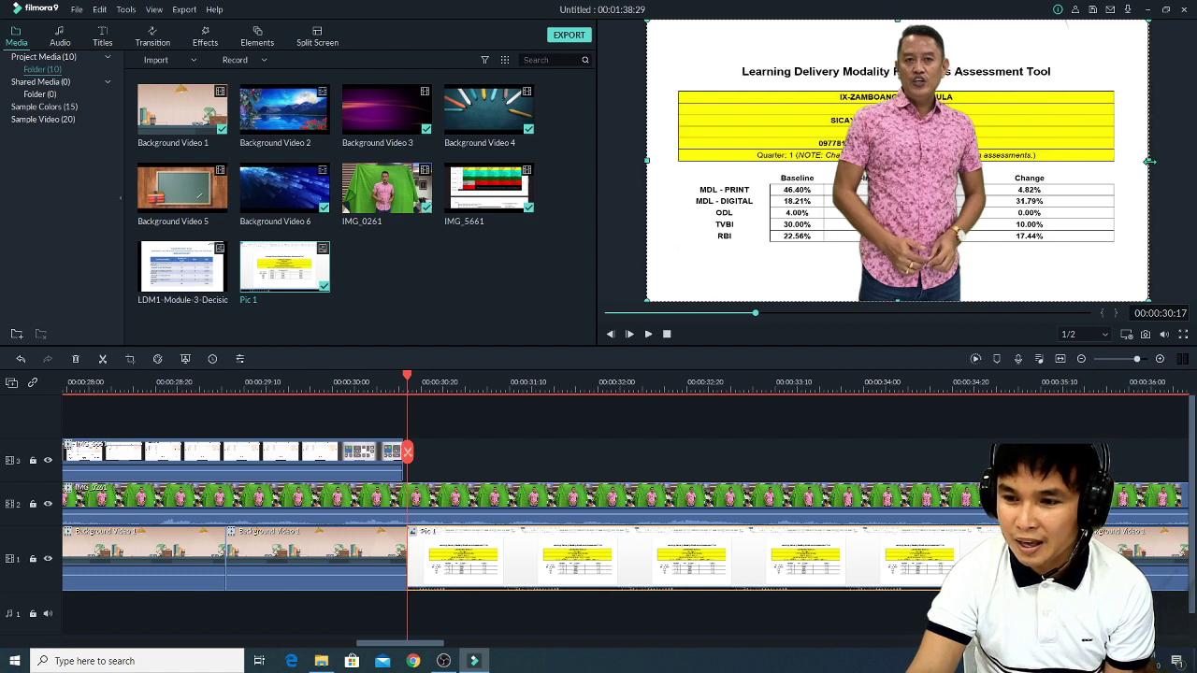
Split the IMG_0261 clip on track 2 at 00:00:30:17, where Pic 1 begins.
{"action": "left_click", "coordinate": [626, 496]}
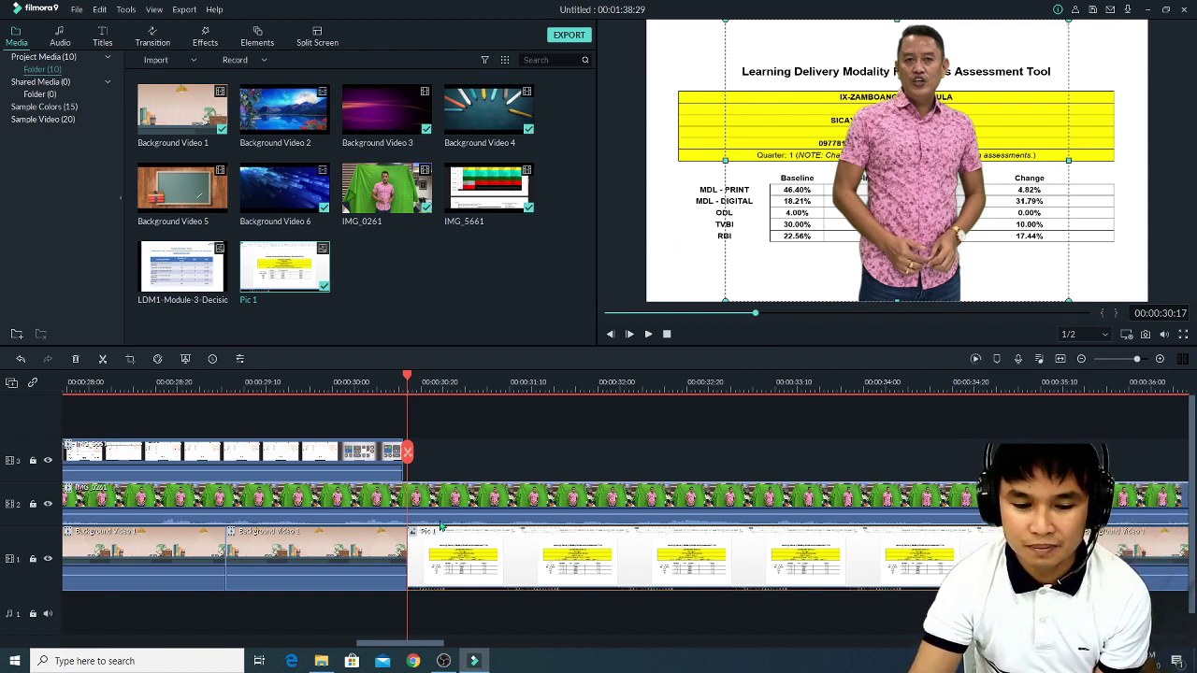
{"action": "left_click", "coordinate": [405, 378]}
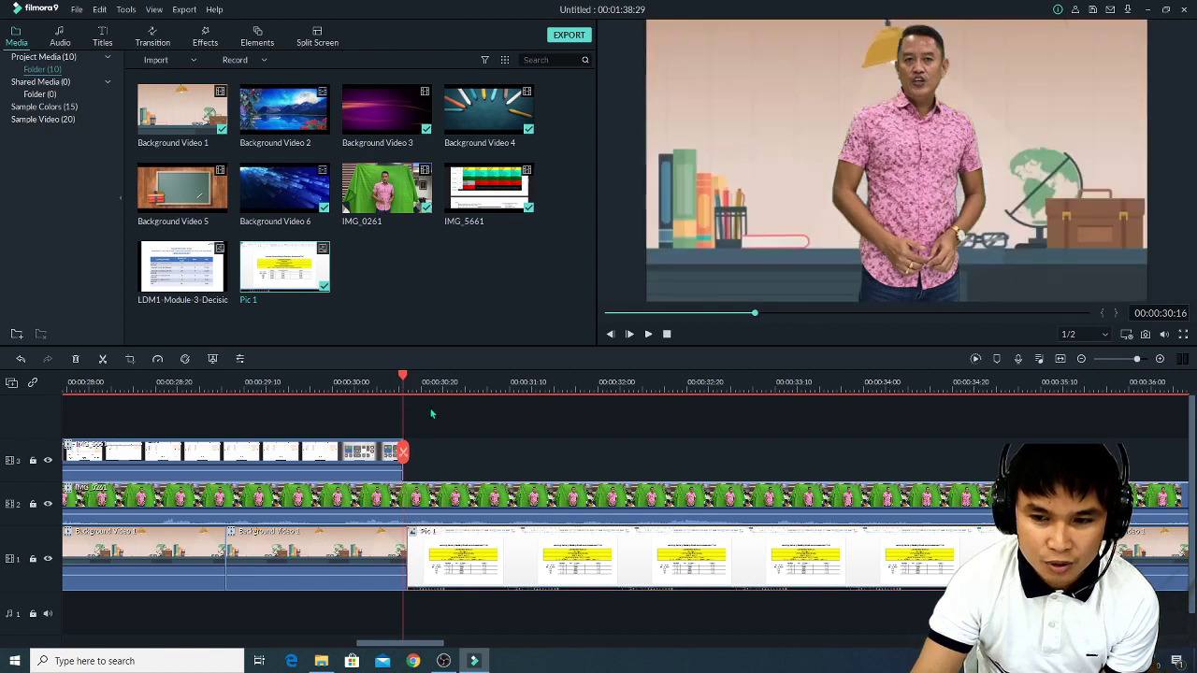
{"action": "left_click", "coordinate": [420, 382]}
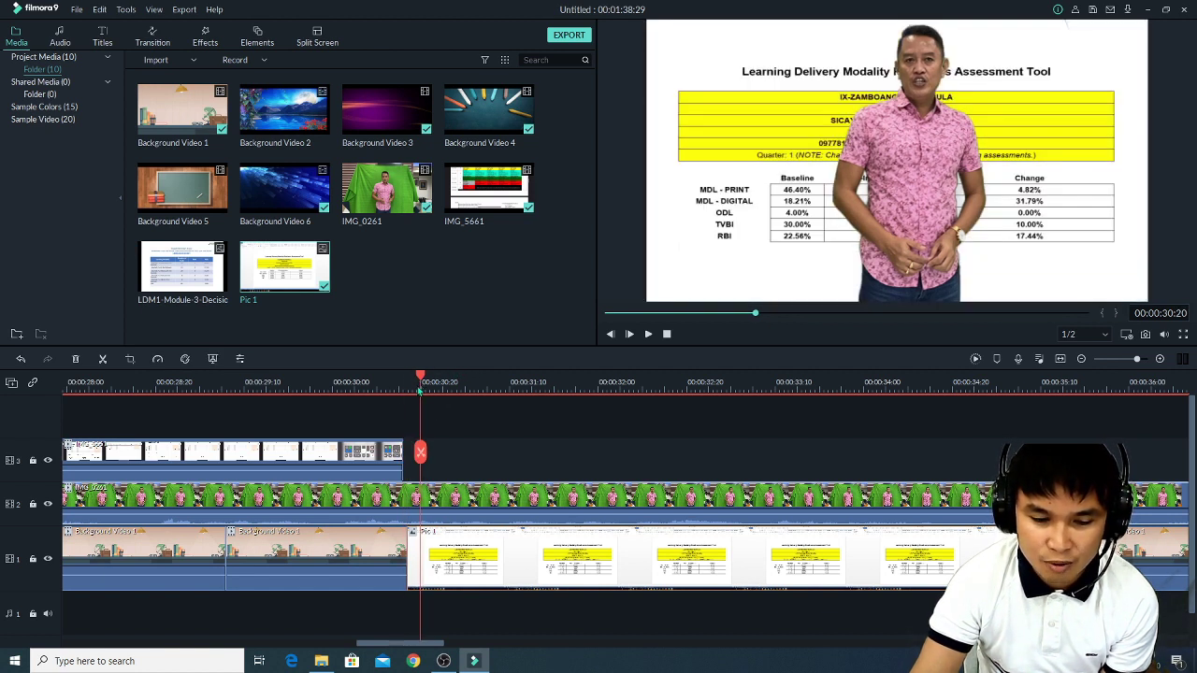
{"action": "left_click", "coordinate": [409, 385]}
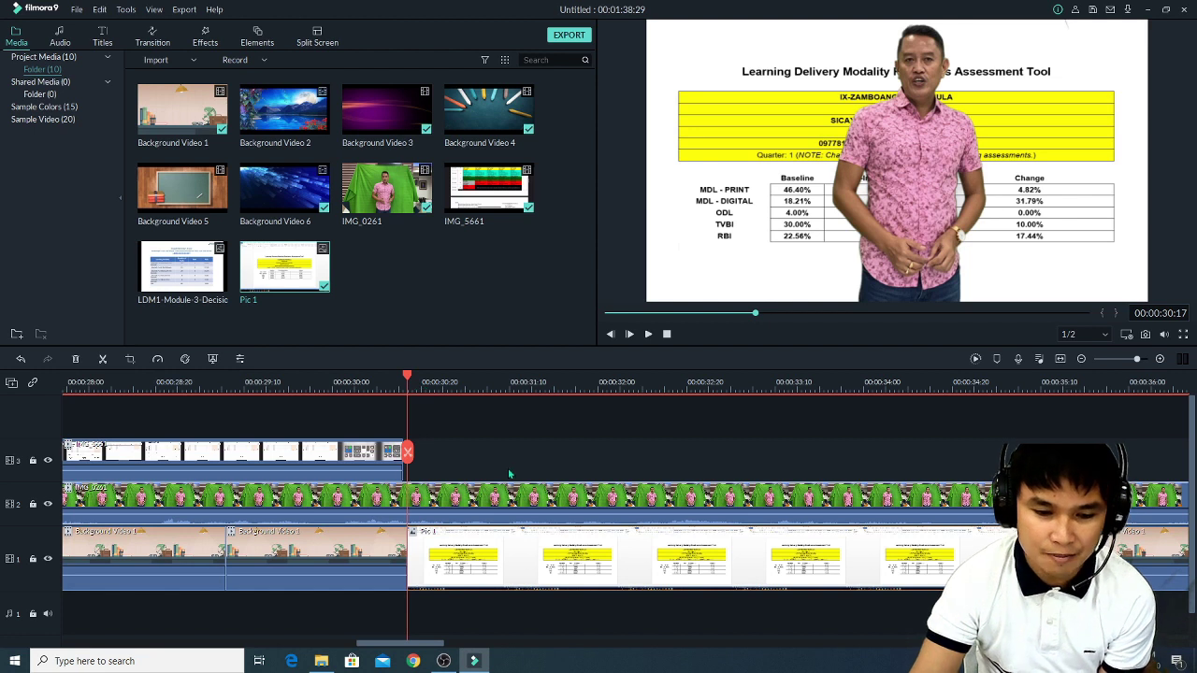
{"action": "left_click", "coordinate": [409, 453]}
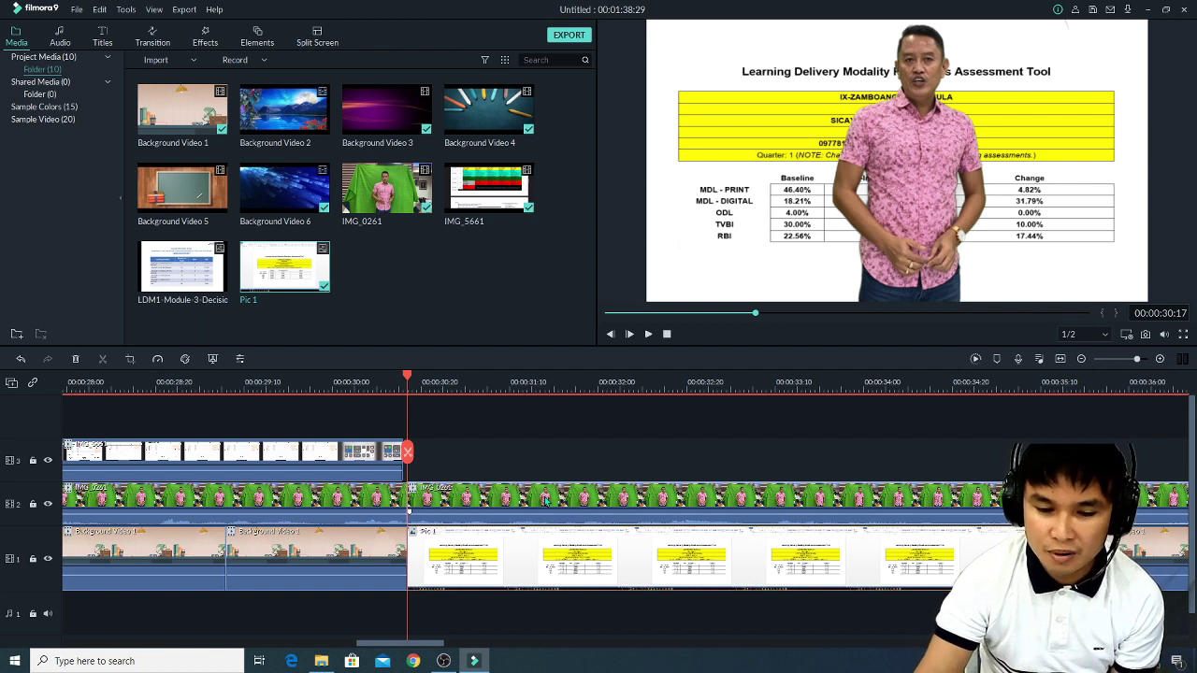
Shrink the presenter in the IMG_0261 clip starting at 00:00:30:17 to about two thirds and place him right of centre along Pic 1's lower edge.
{"action": "left_click", "coordinate": [919, 271]}
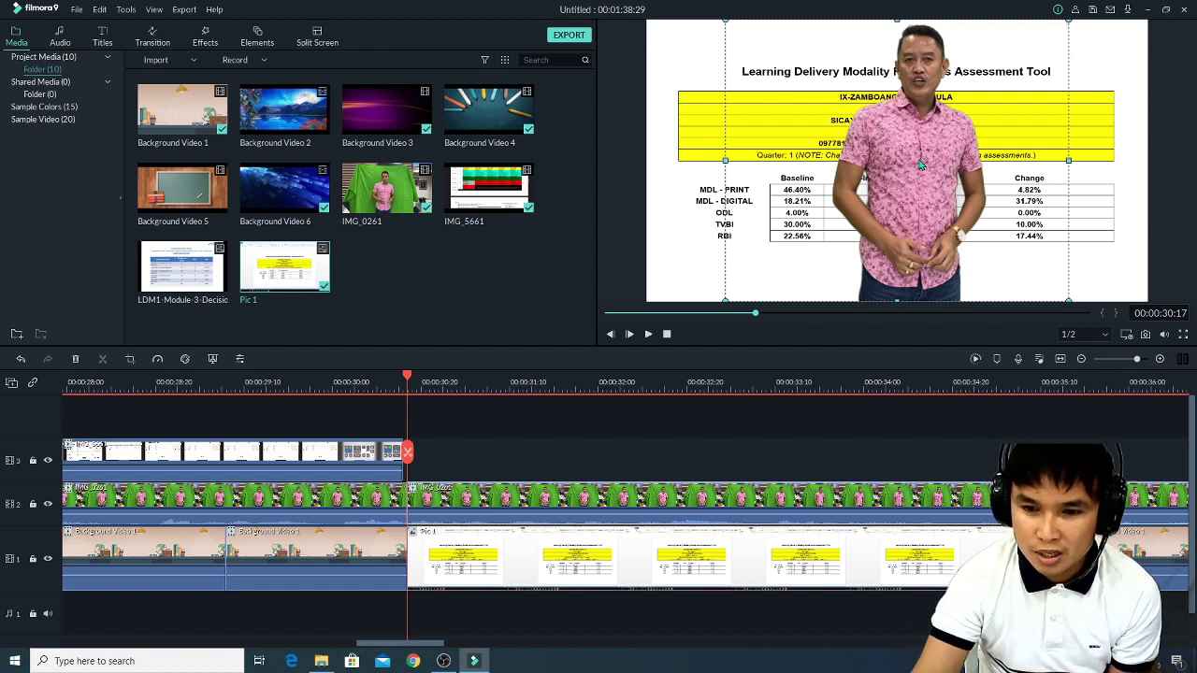
{"action": "left_click_drag", "start_coordinate": [918, 159], "coordinate": [855, 166]}
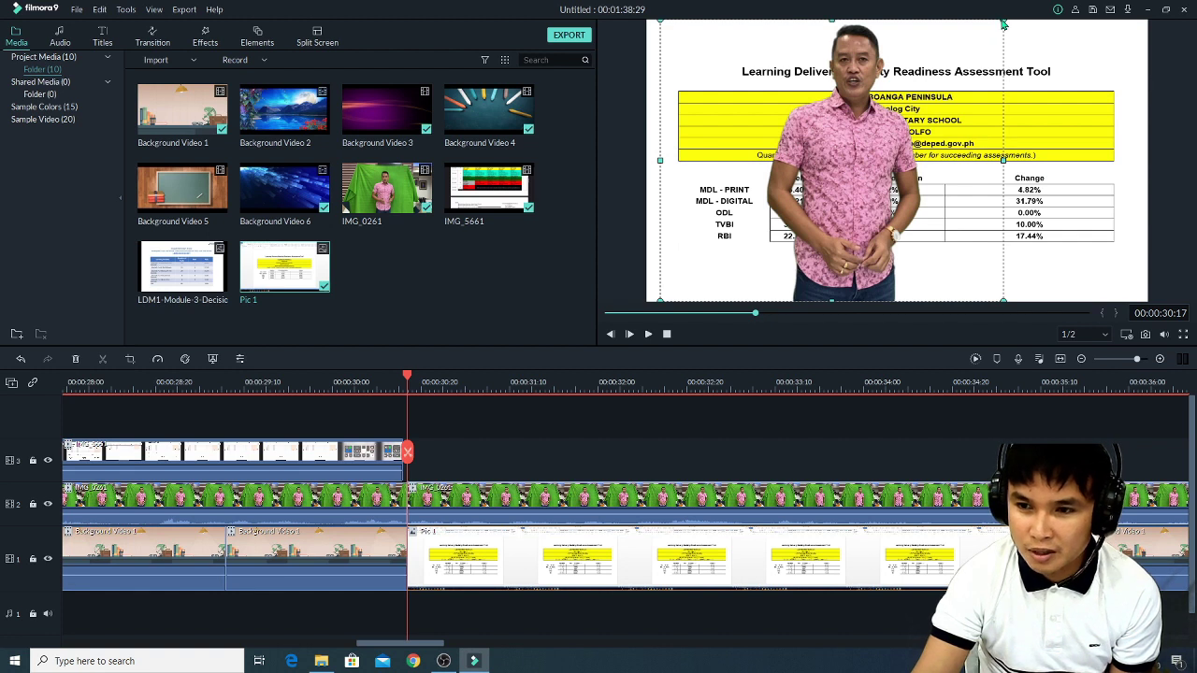
{"action": "left_click_drag", "start_coordinate": [1003, 20], "coordinate": [958, 57]}
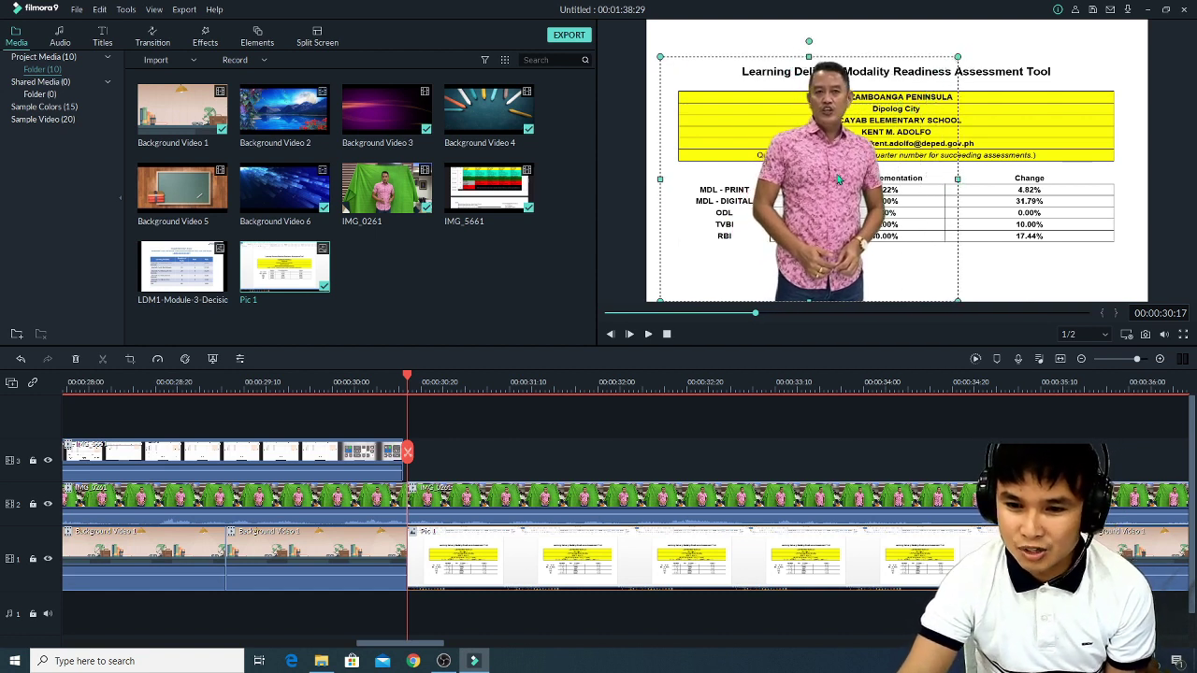
{"action": "left_click_drag", "start_coordinate": [820, 176], "coordinate": [1047, 165]}
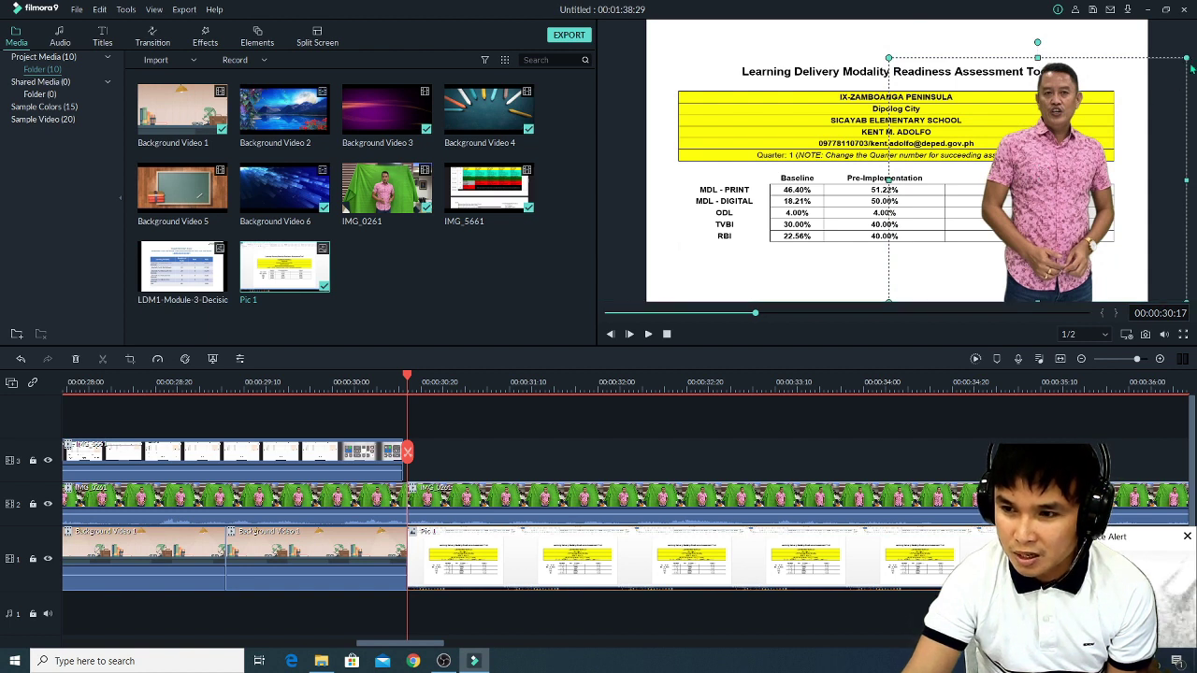
{"action": "left_click_drag", "start_coordinate": [1184, 58], "coordinate": [1165, 74]}
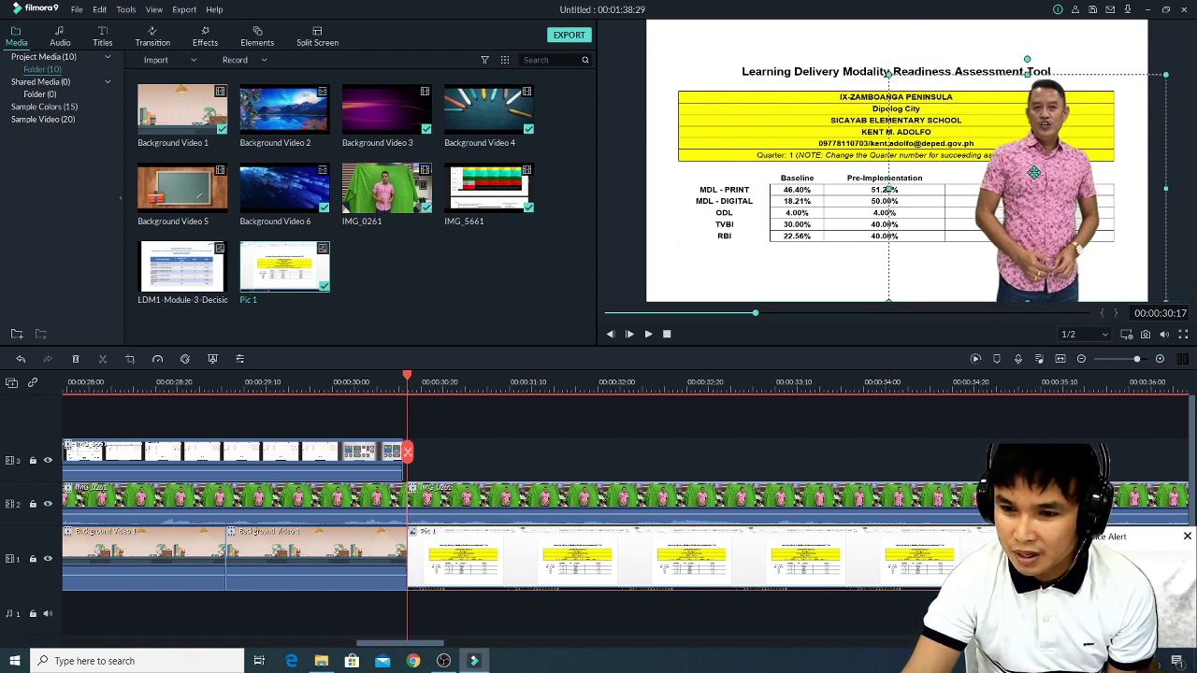
{"action": "left_click_drag", "start_coordinate": [1066, 172], "coordinate": [993, 170]}
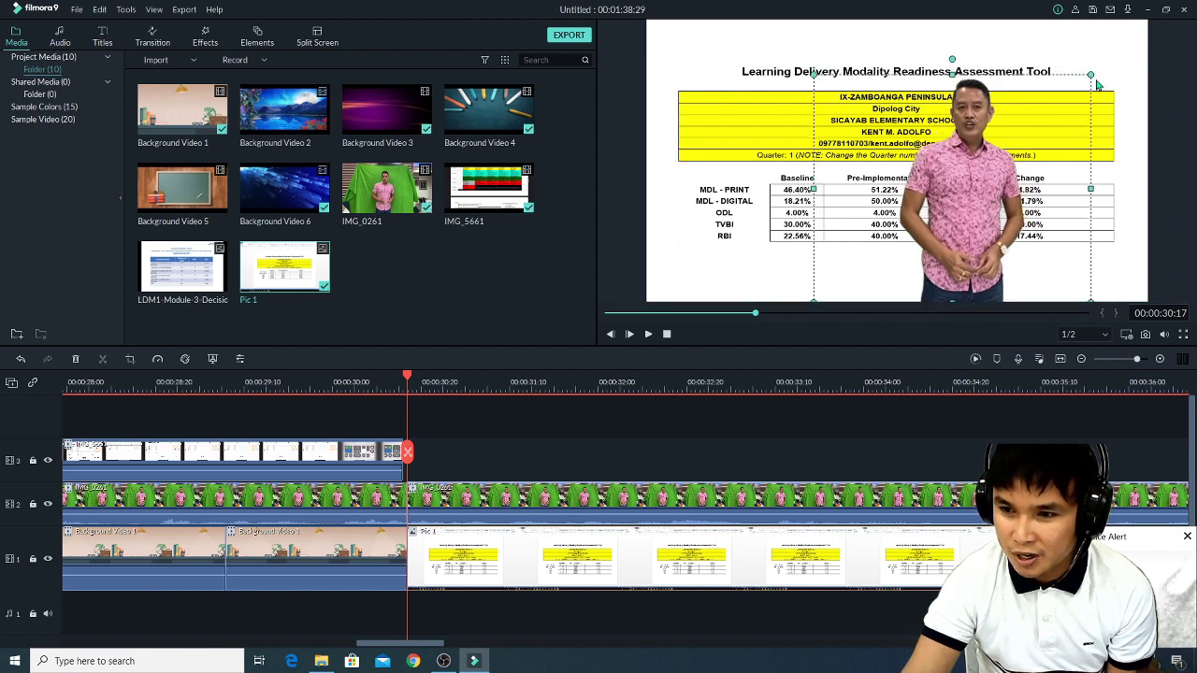
{"action": "left_click_drag", "start_coordinate": [1090, 76], "coordinate": [1052, 107]}
{"action": "left_click_drag", "start_coordinate": [952, 214], "coordinate": [968, 212]}
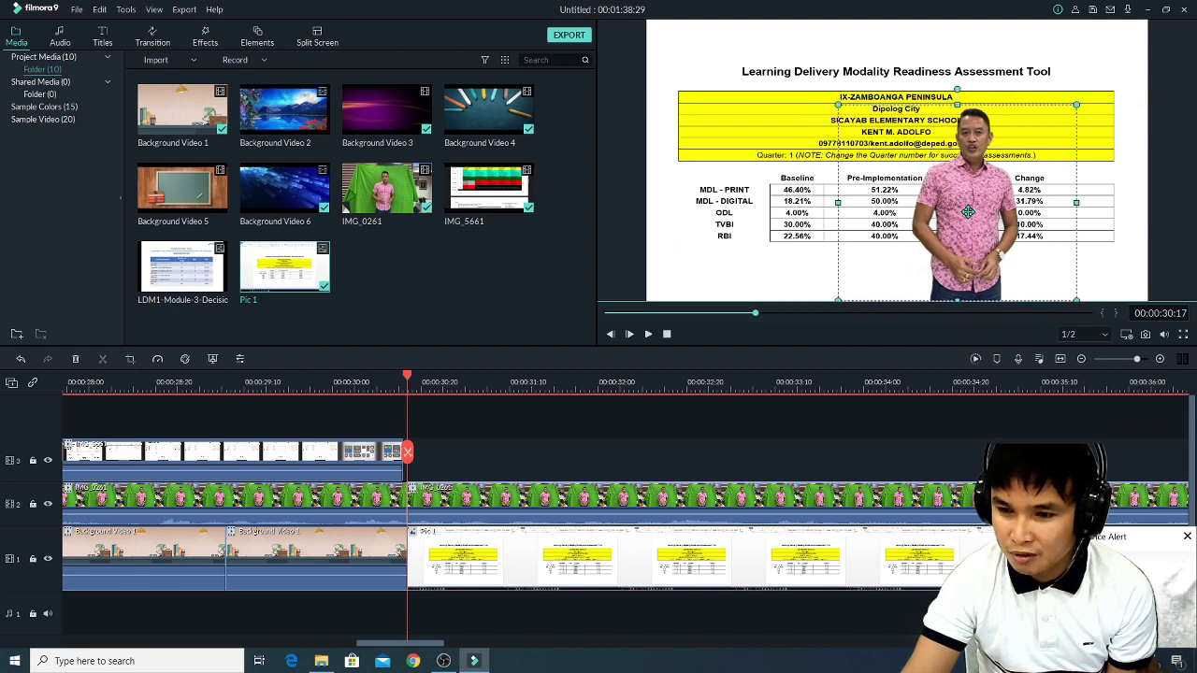
{"action": "left_click_drag", "start_coordinate": [1073, 106], "coordinate": [1066, 114]}
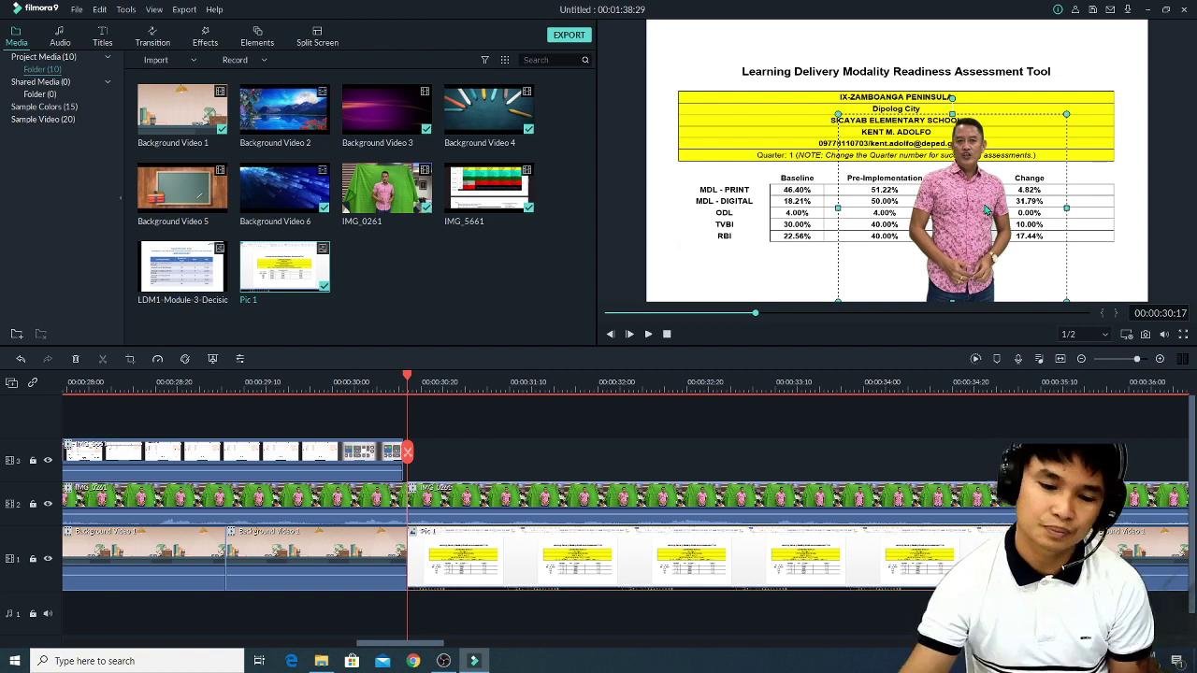
Play the section over Pic 1 to find the presenter's pause, and split the IMG_0261 clip on track 2 at 00:00:32:04.
{"action": "key", "text": "space"}
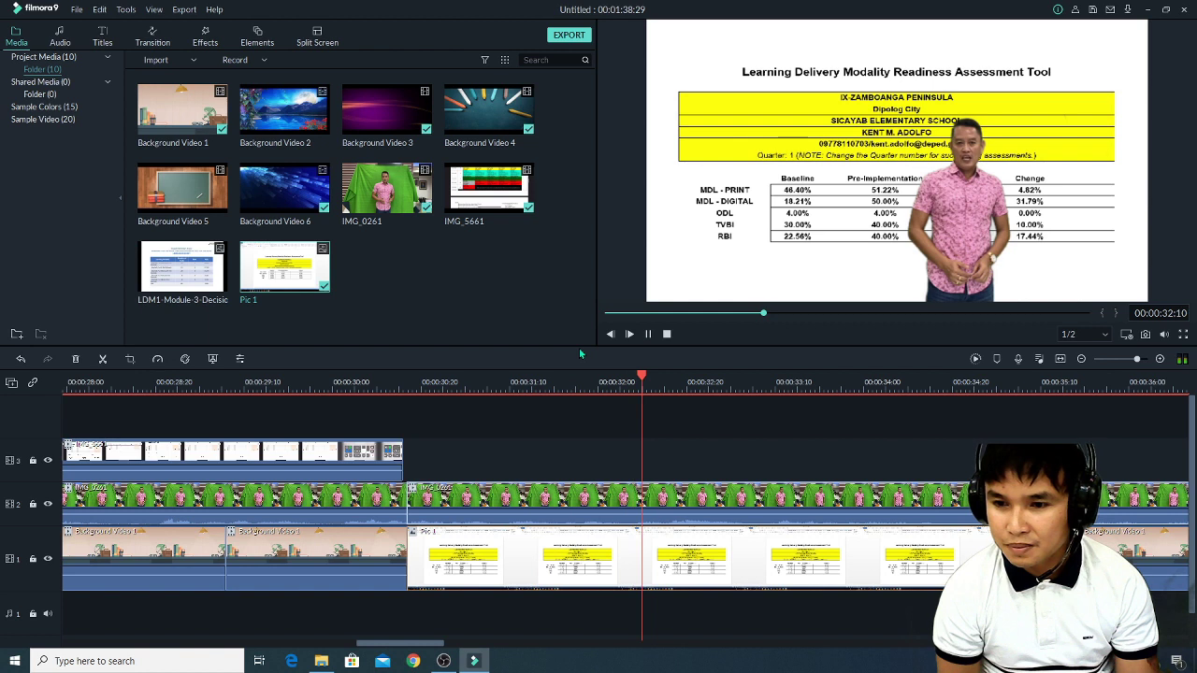
{"action": "key", "text": "space"}
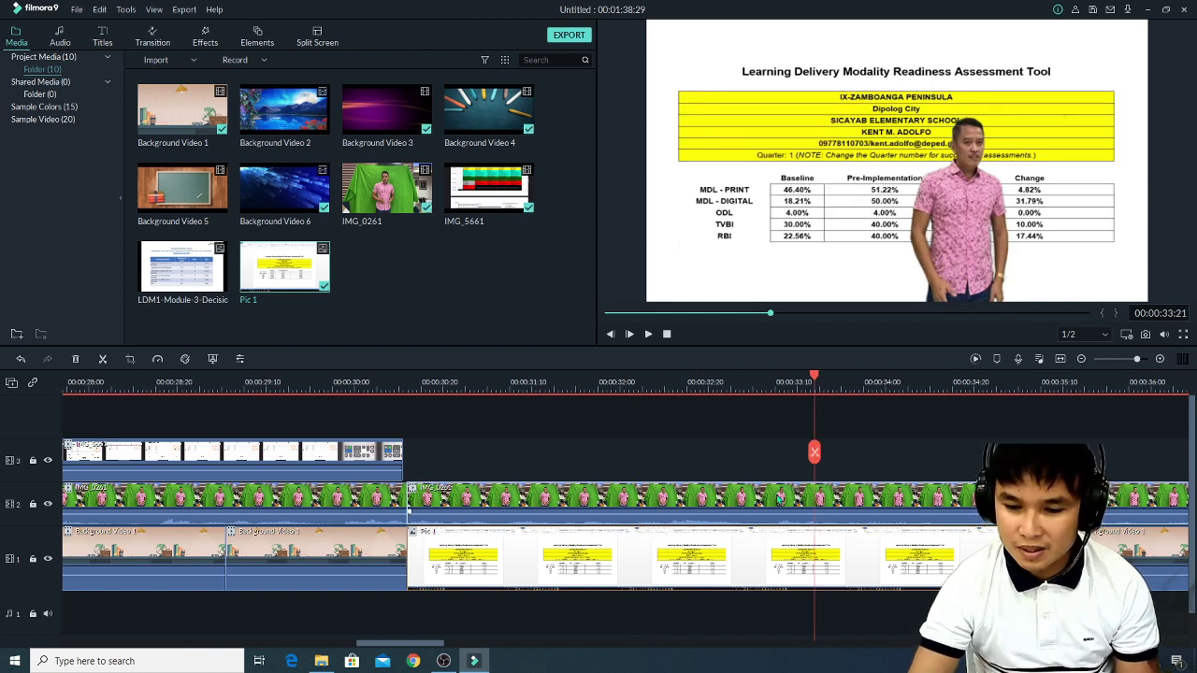
{"action": "left_click", "coordinate": [753, 385]}
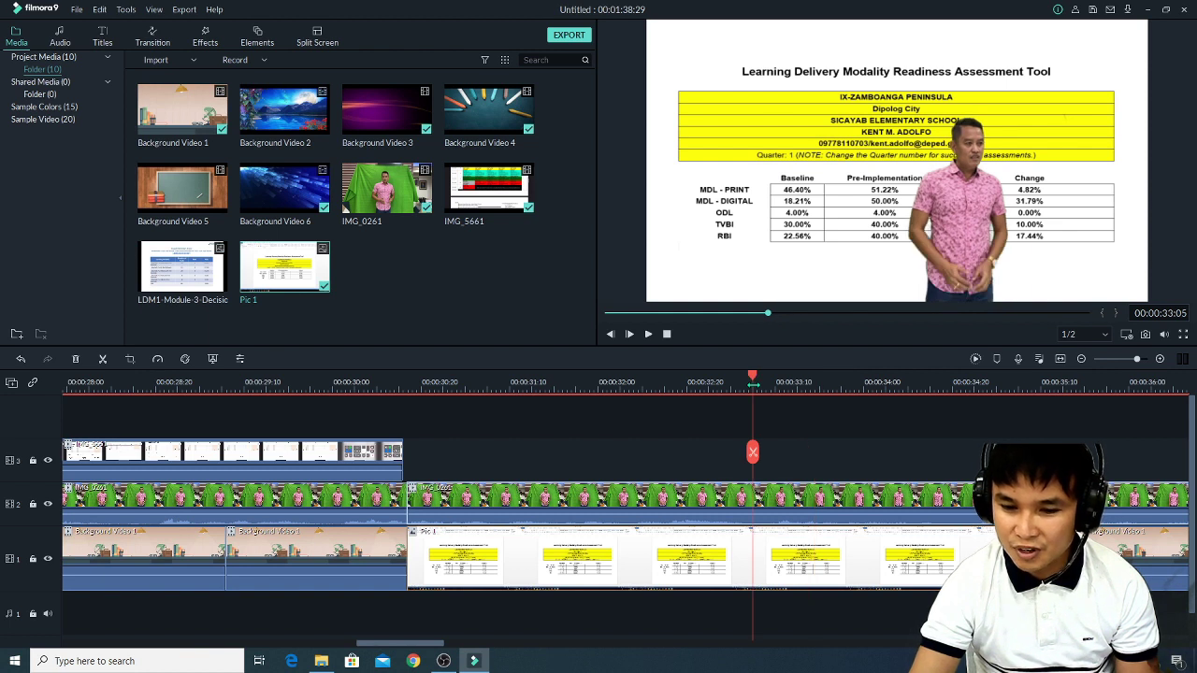
{"action": "left_click", "coordinate": [722, 384]}
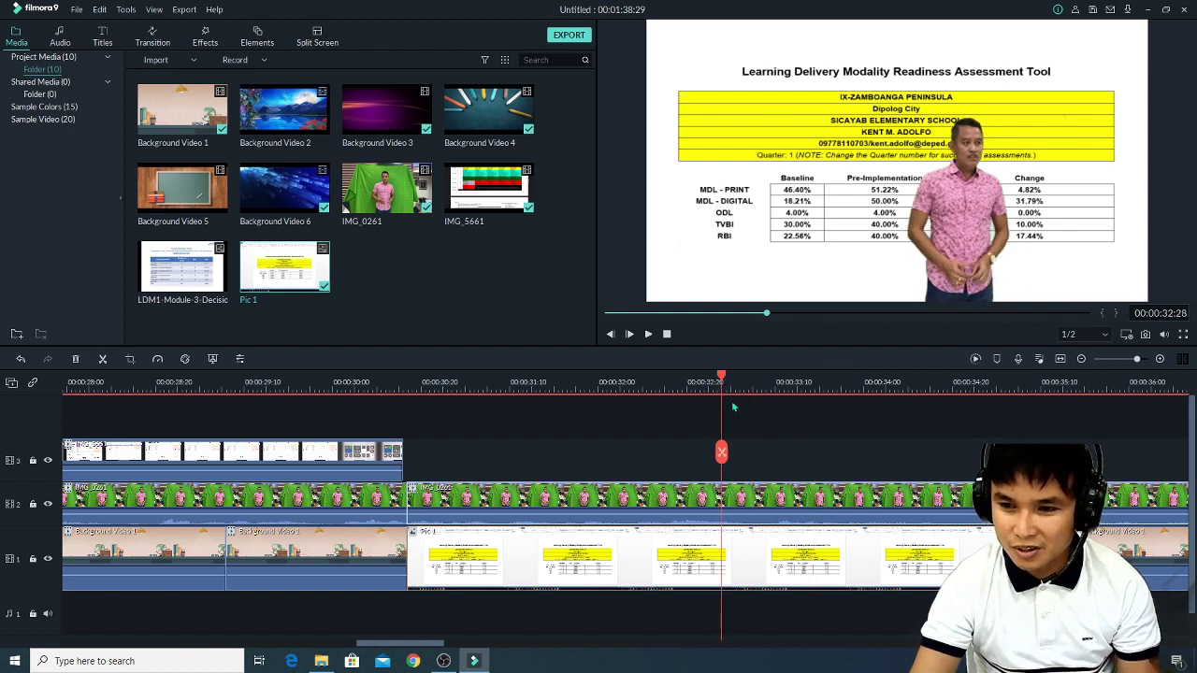
{"action": "left_click", "coordinate": [701, 380]}
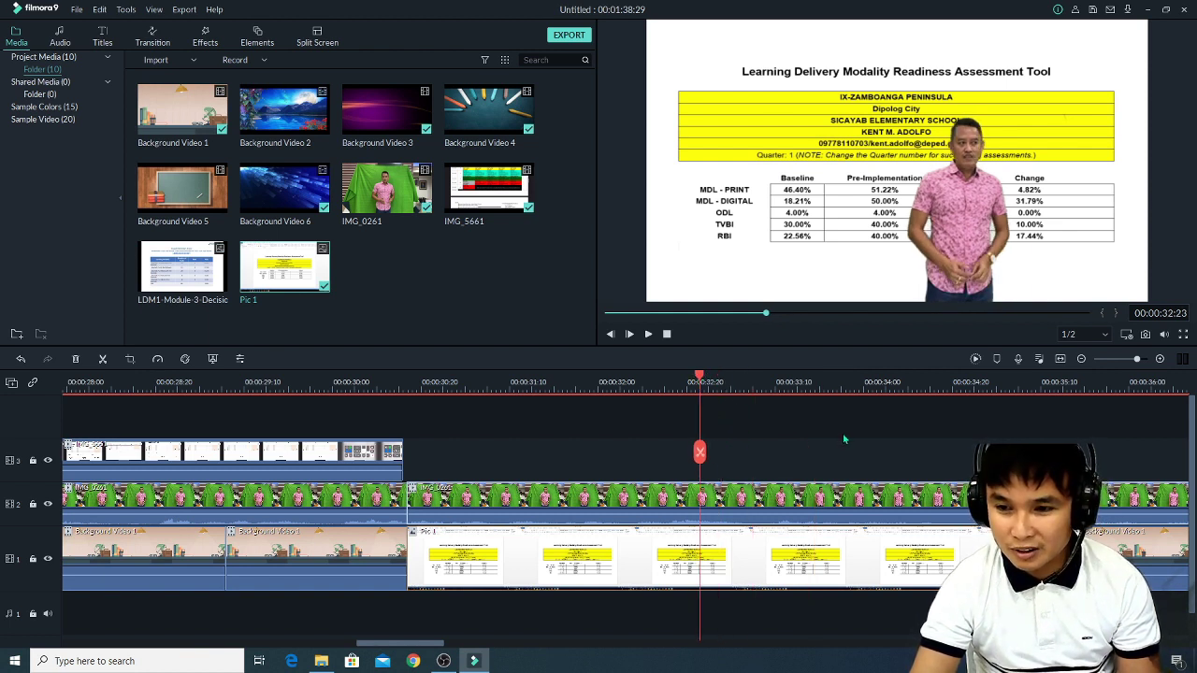
{"action": "key", "text": "space"}
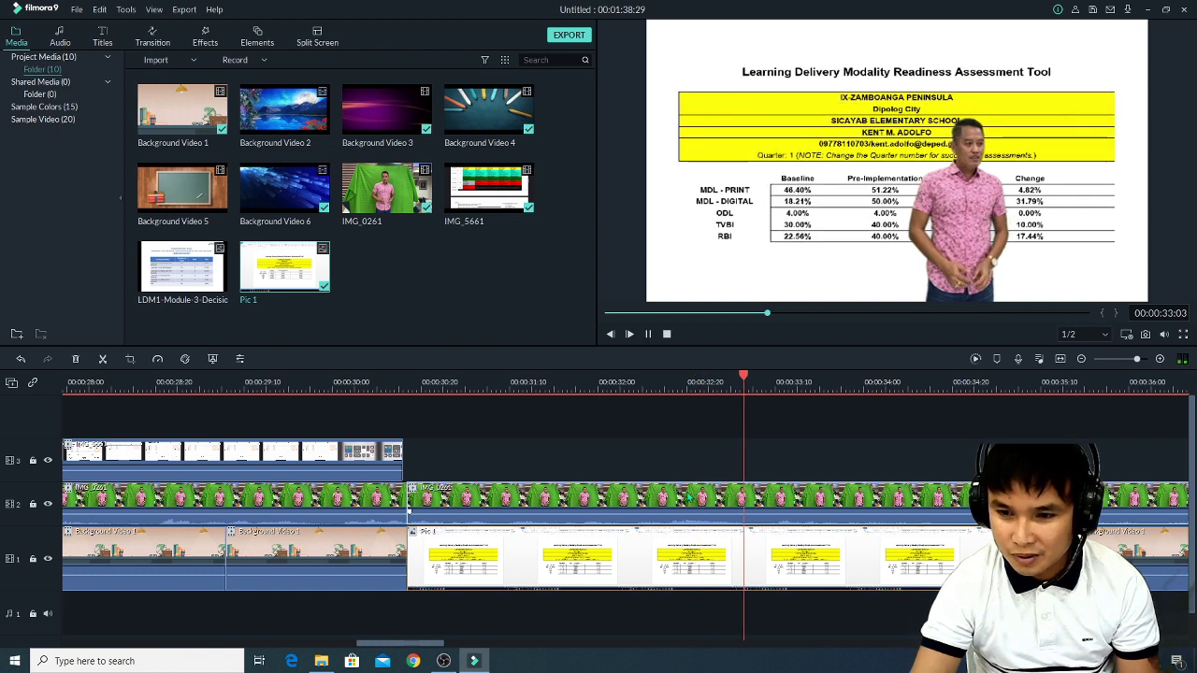
{"action": "left_click", "coordinate": [655, 379]}
{"action": "key", "text": "space"}
{"action": "key", "text": "space"}
{"action": "left_click_drag", "start_coordinate": [624, 380], "coordinate": [664, 380]}
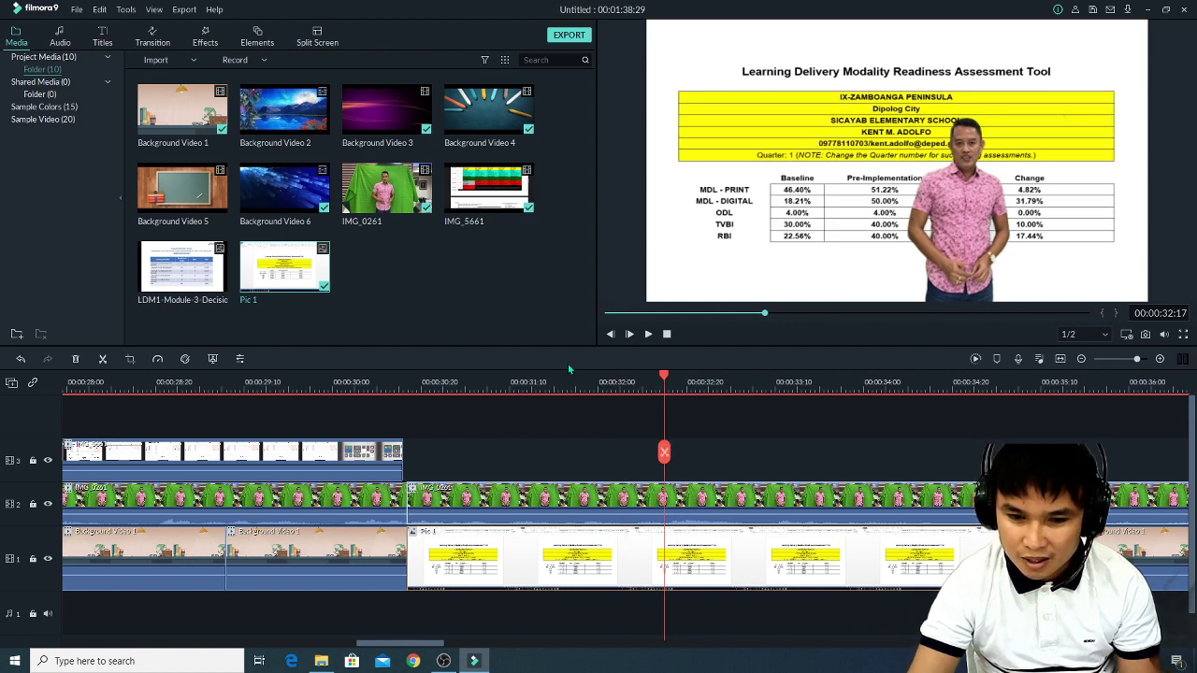
{"action": "left_click_drag", "start_coordinate": [563, 380], "coordinate": [607, 380]}
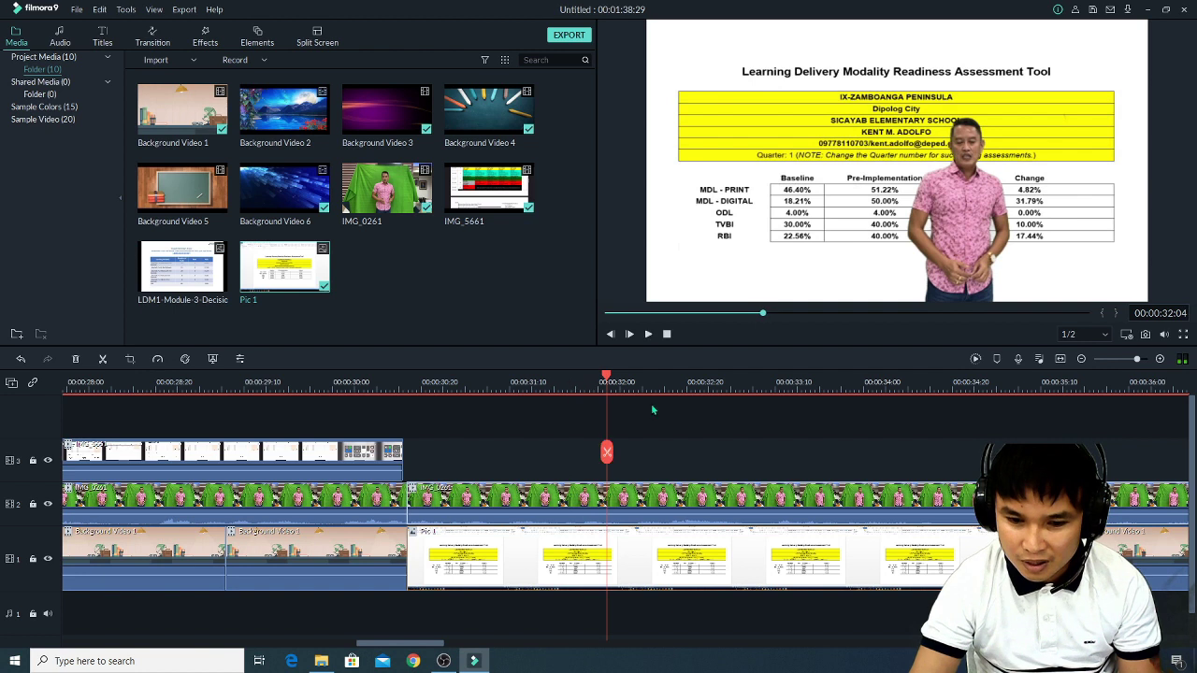
{"action": "left_click", "coordinate": [606, 452]}
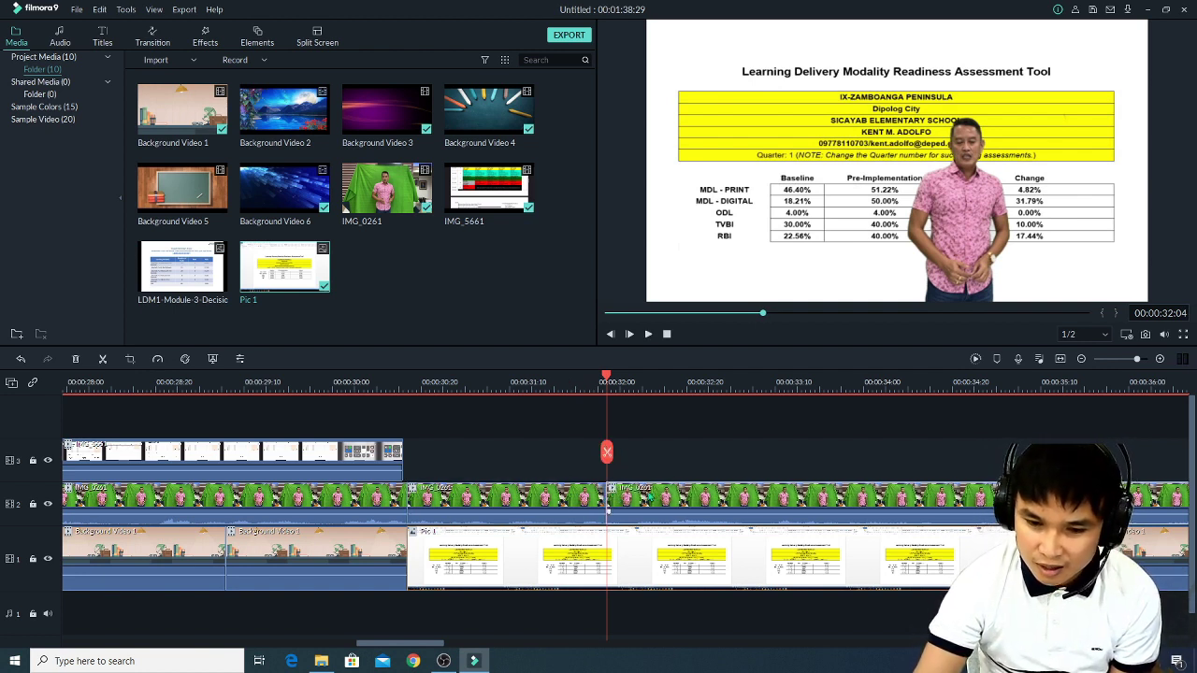
Play the footage beyond Pic 1 and split the IMG_0261 clip on track 2 at 00:00:41:04.
{"action": "left_click", "coordinate": [1077, 399]}
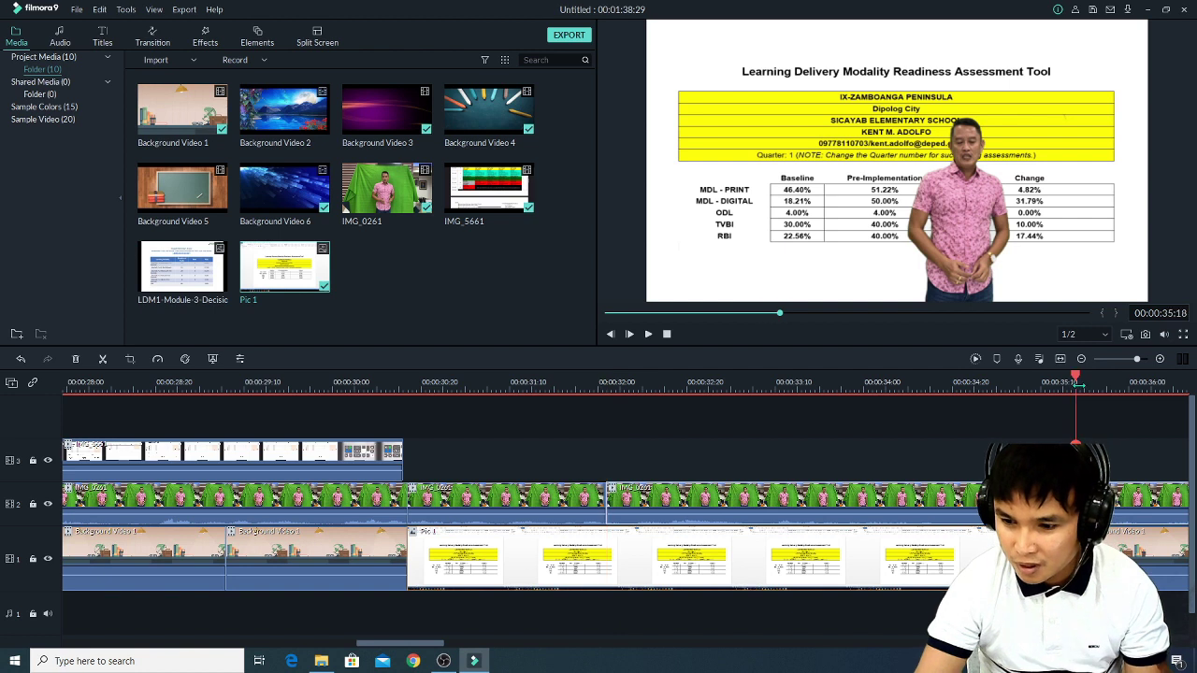
{"action": "left_click_drag", "start_coordinate": [424, 644], "coordinate": [478, 645]}
{"action": "key", "text": "space"}
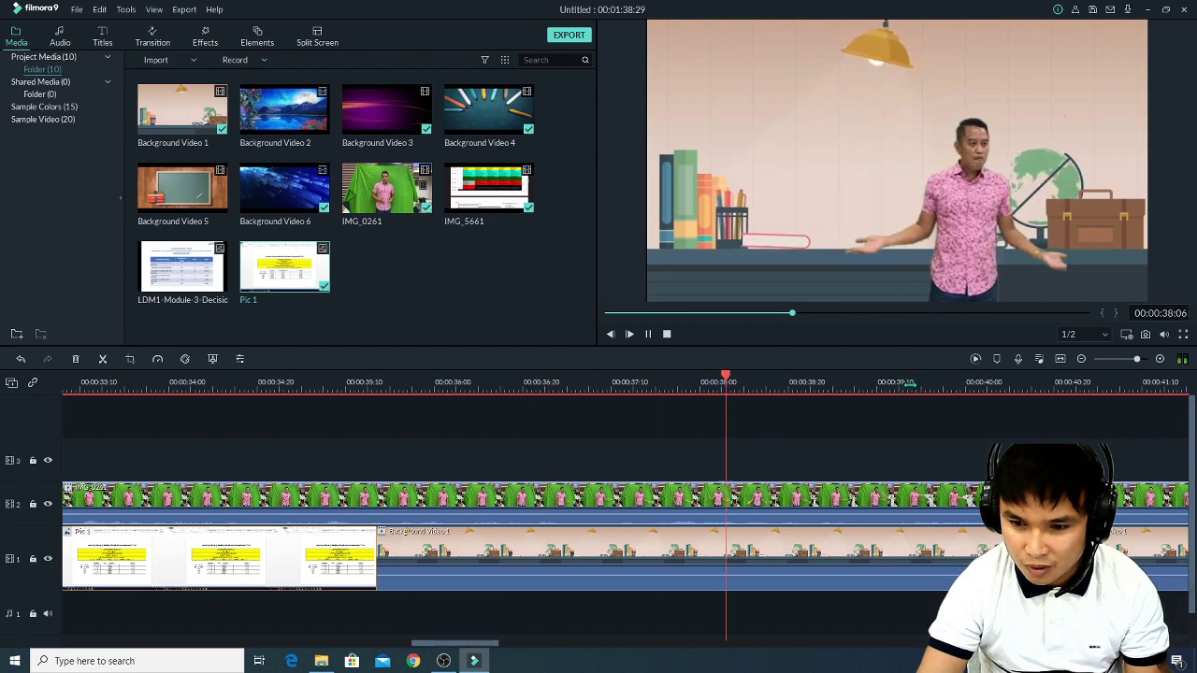
{"action": "key", "text": "space"}
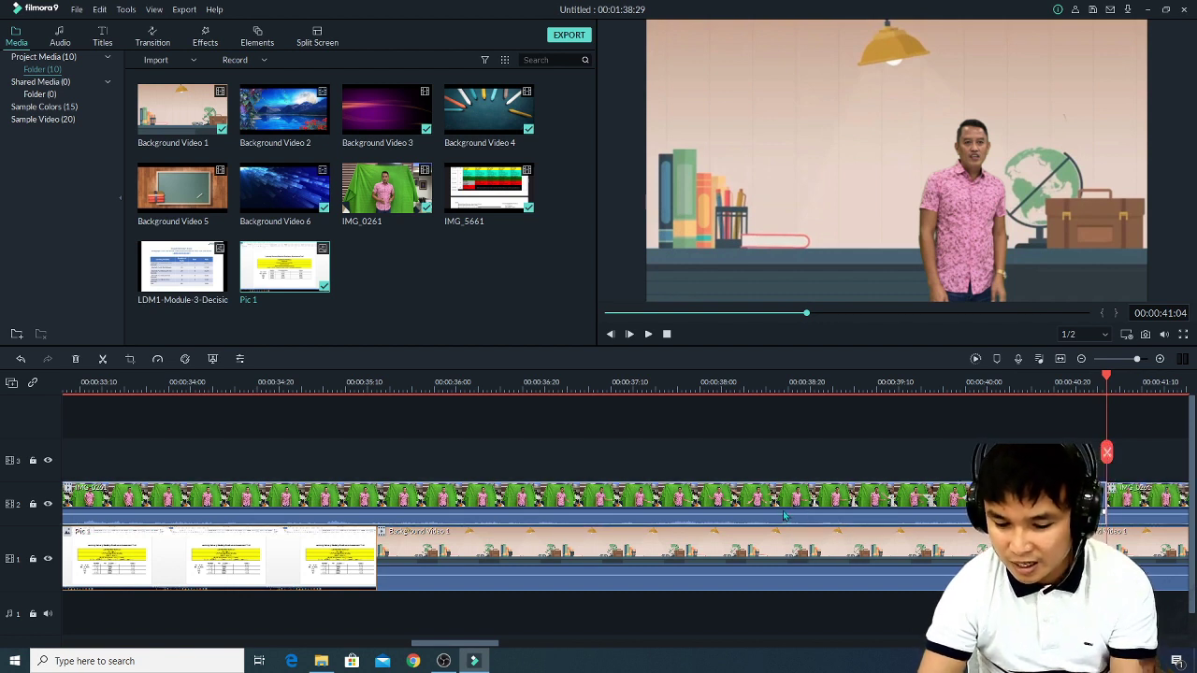
Delete the unwanted IMG_0261 segment on track 2 between the split over Pic 1 and the split at 00:00:41:04.
{"action": "key", "text": "ctrl+z"}
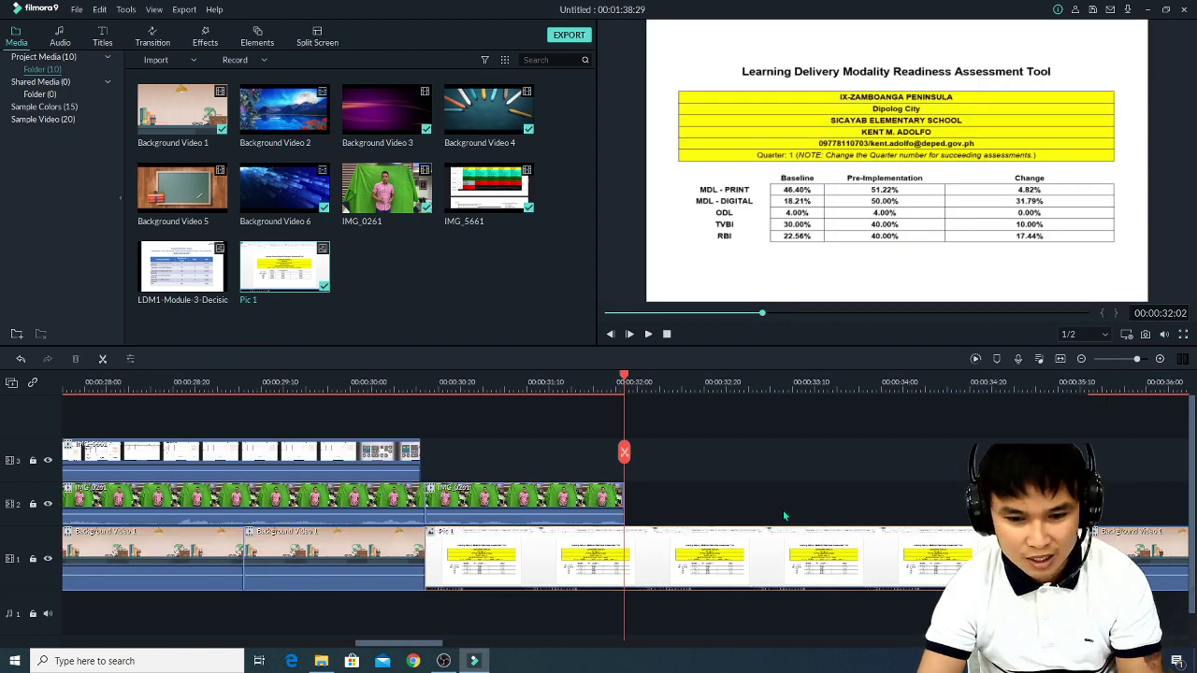
{"action": "key", "text": "ctrl+z"}
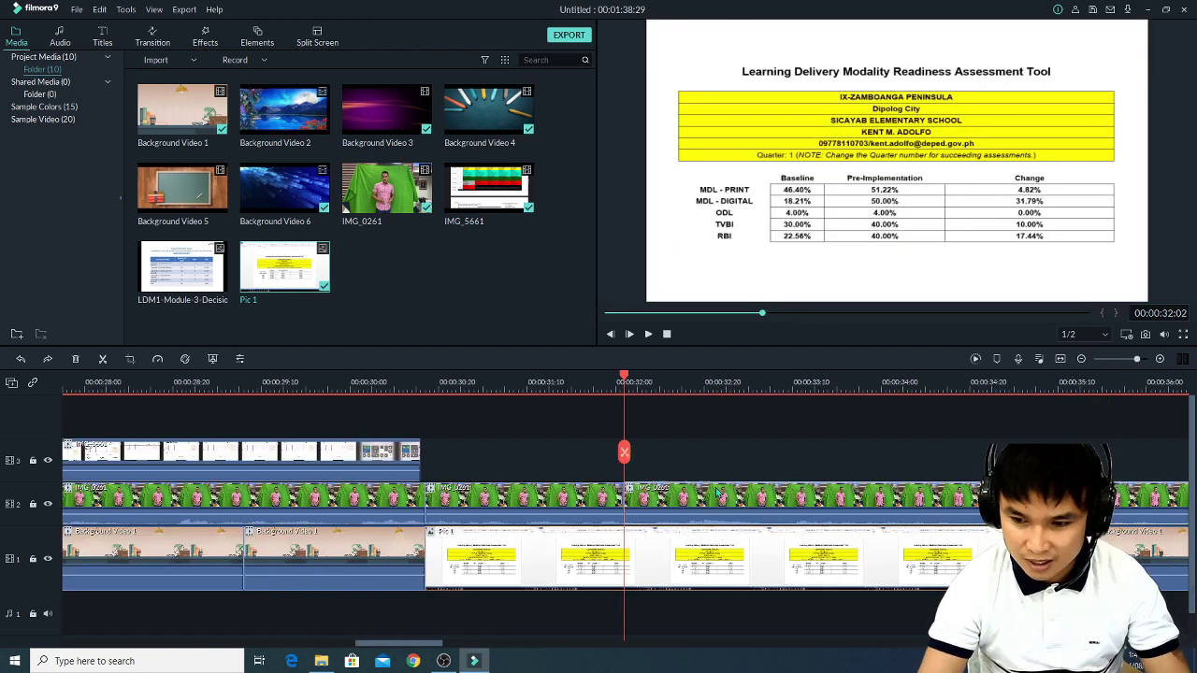
{"action": "left_click_drag", "start_coordinate": [429, 645], "coordinate": [522, 647]}
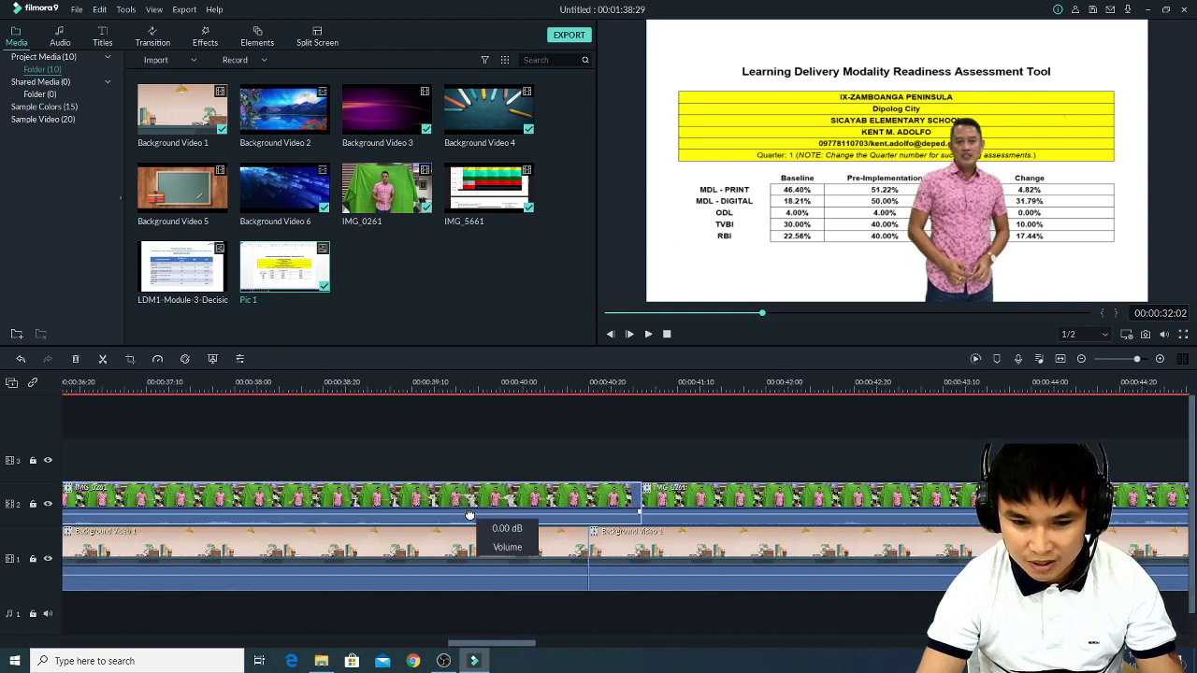
{"action": "mouse_move", "coordinate": [413, 511]}
{"action": "key", "text": "Delete"}
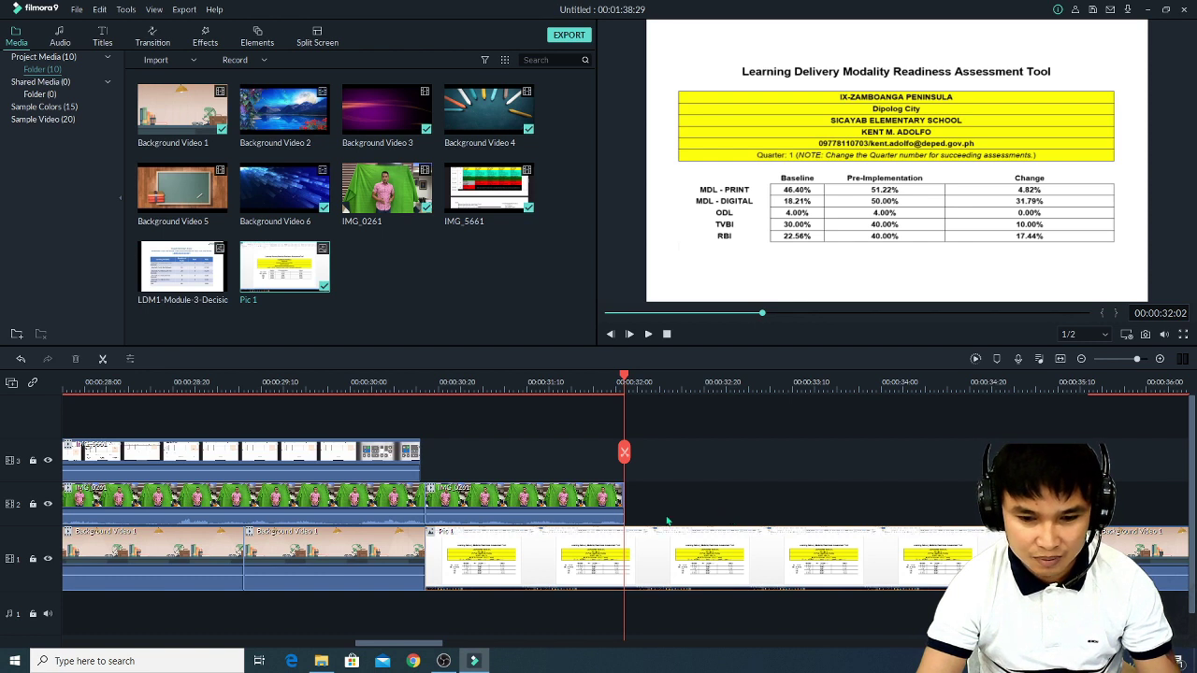
Close the gap on track 2 by moving the remaining IMG_0261 clip back to start at 00:00:32:02.
{"action": "left_click_drag", "start_coordinate": [429, 648], "coordinate": [515, 648]}
{"action": "left_click_drag", "start_coordinate": [670, 498], "coordinate": [166, 499]}
{"action": "left_click_drag", "start_coordinate": [484, 647], "coordinate": [409, 645]}
{"action": "left_click_drag", "start_coordinate": [1129, 502], "coordinate": [439, 524]}
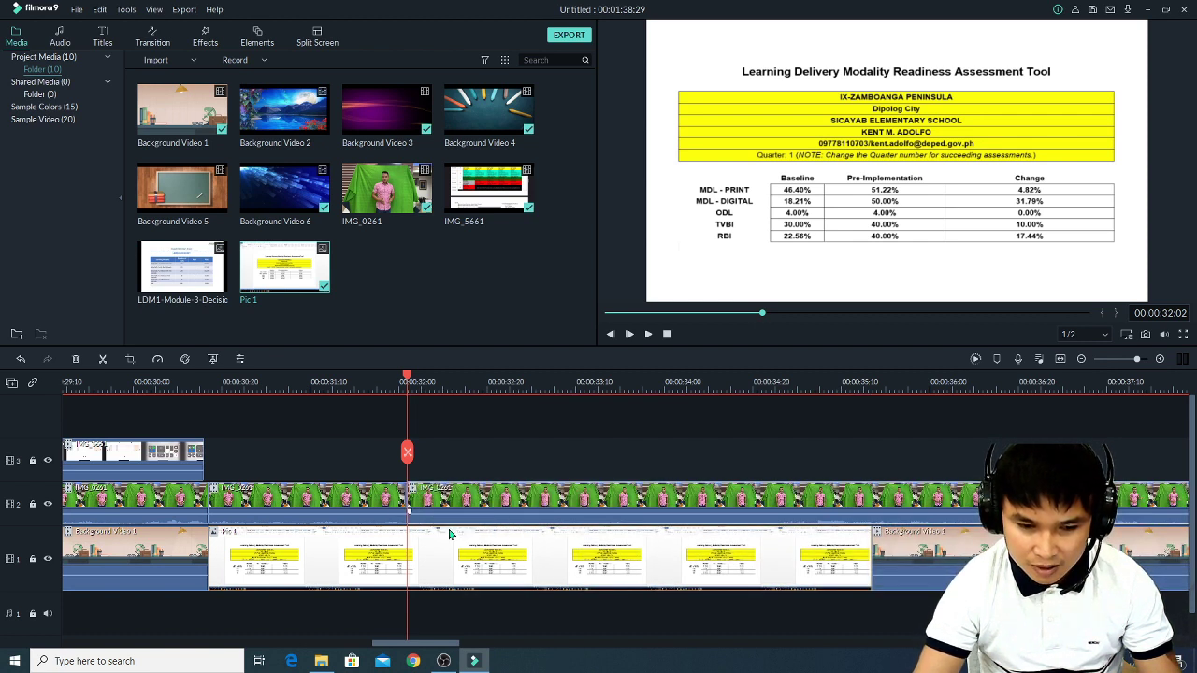
Play back the joined presenter clips from 00:00:32:02 to 00:00:36:02, and check the presenter's placement over Pic 1 at 00:00:32:14.
{"action": "key", "text": "space"}
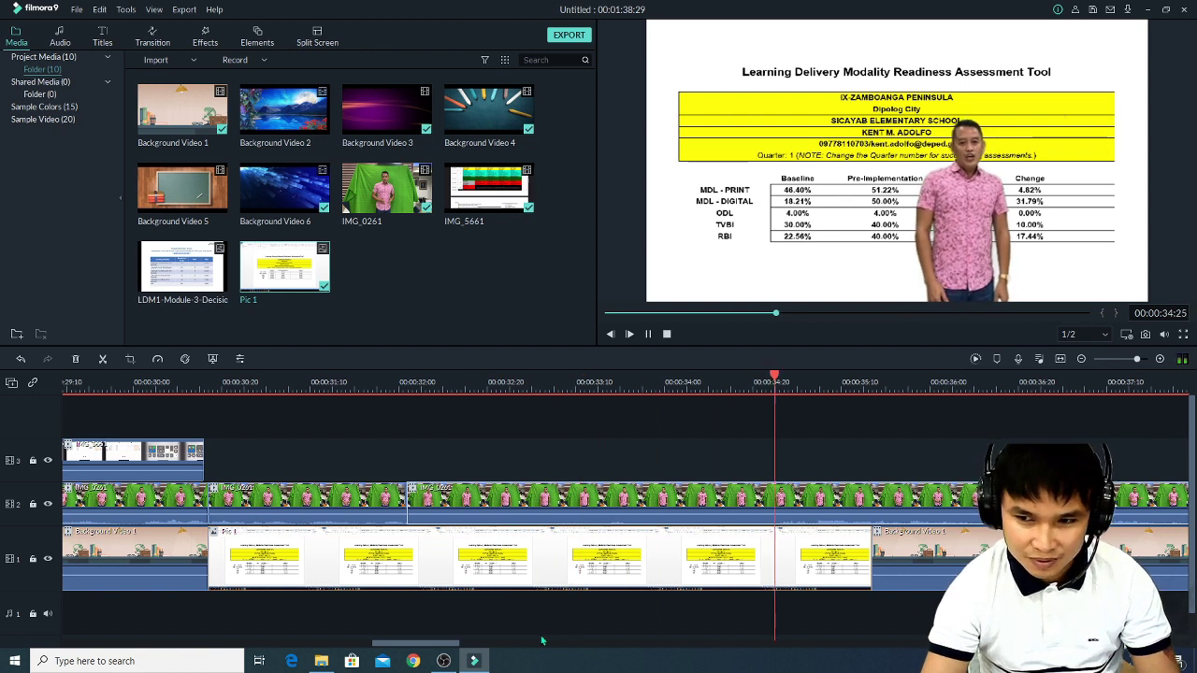
{"action": "key", "text": "space"}
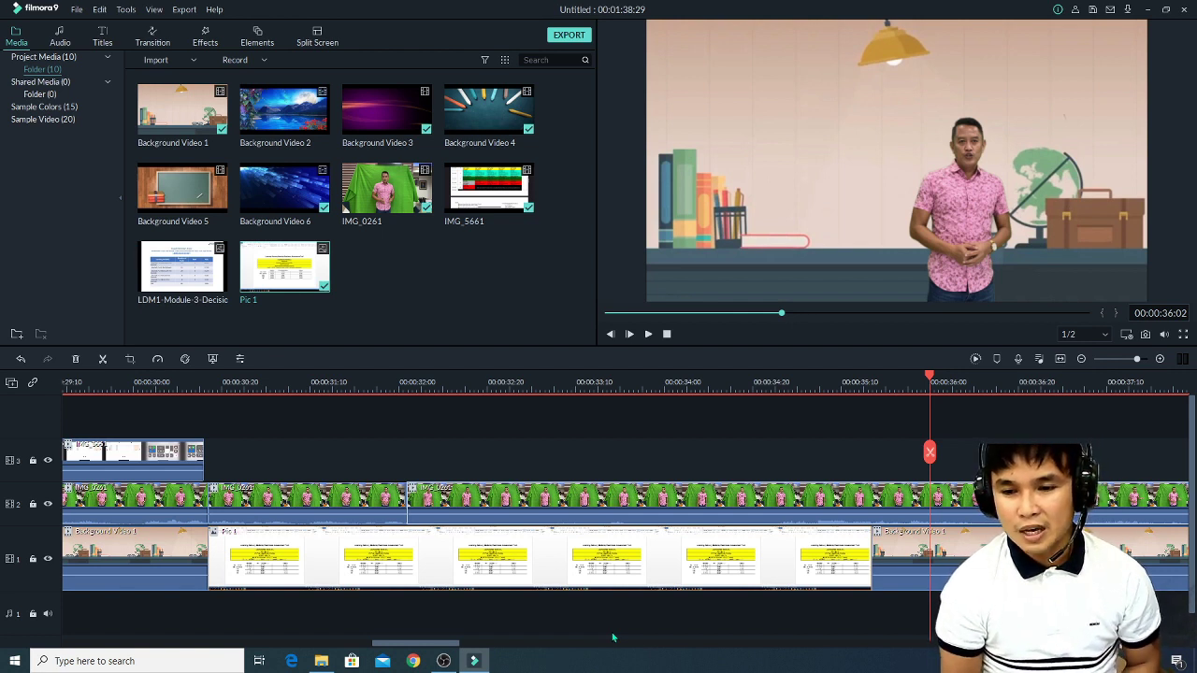
{"action": "left_click", "coordinate": [462, 387]}
{"action": "left_click", "coordinate": [965, 219]}
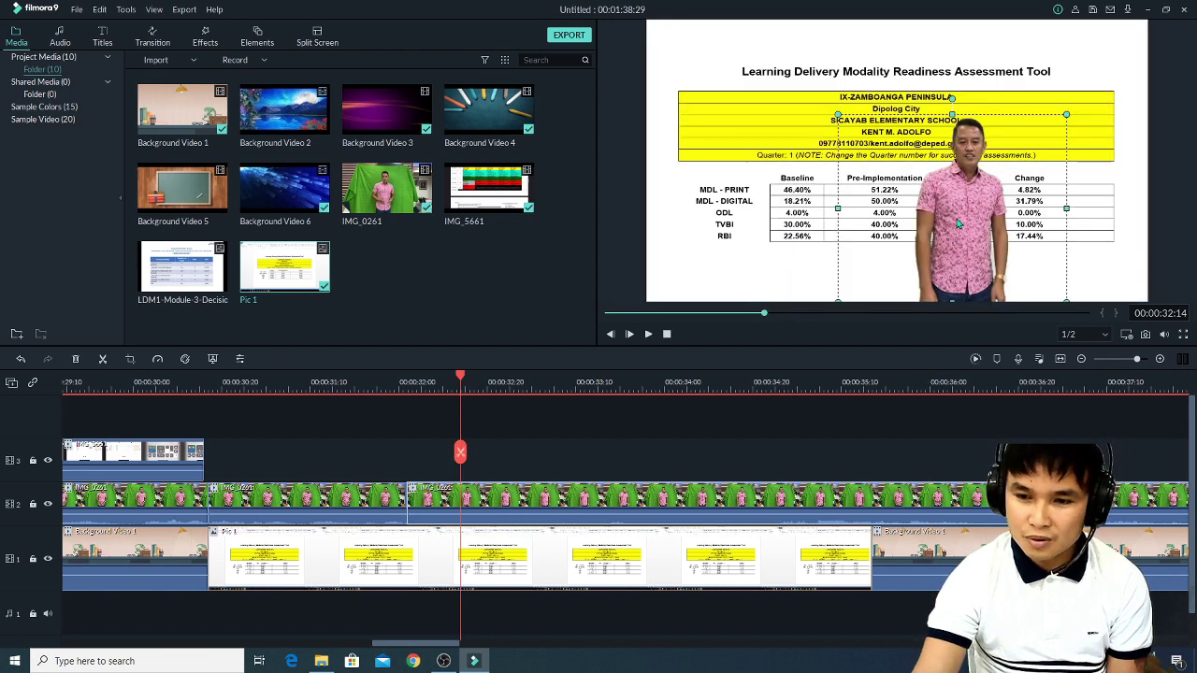
{"action": "mouse_move", "coordinate": [967, 220]}
{"action": "left_mouse_down"}
{"action": "mouse_move", "coordinate": [711, 213]}
{"action": "mouse_move", "coordinate": [705, 225]}
{"action": "mouse_move", "coordinate": [946, 216]}
{"action": "mouse_move", "coordinate": [811, 147]}
{"action": "mouse_move", "coordinate": [920, 272]}
{"action": "mouse_move", "coordinate": [961, 235]}
{"action": "left_mouse_up"}
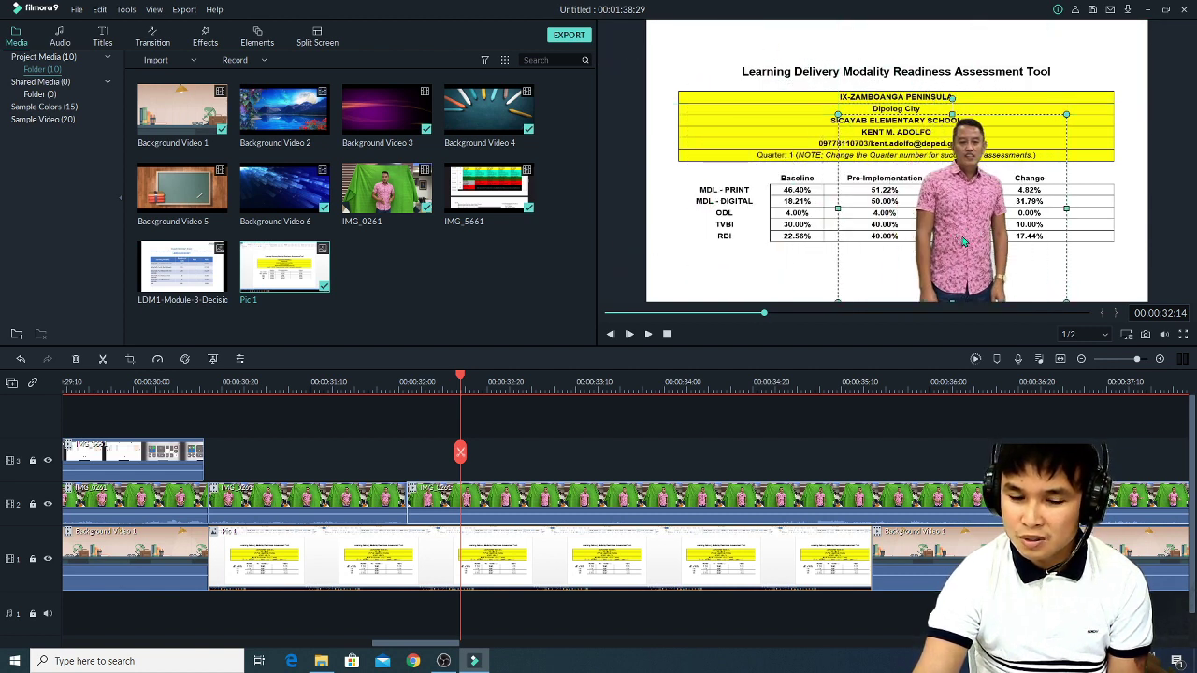
Return the playhead to 00:00:00:00 at the start of the timeline, with the empty audio track in view.
{"action": "left_click_drag", "start_coordinate": [438, 643], "coordinate": [119, 625]}
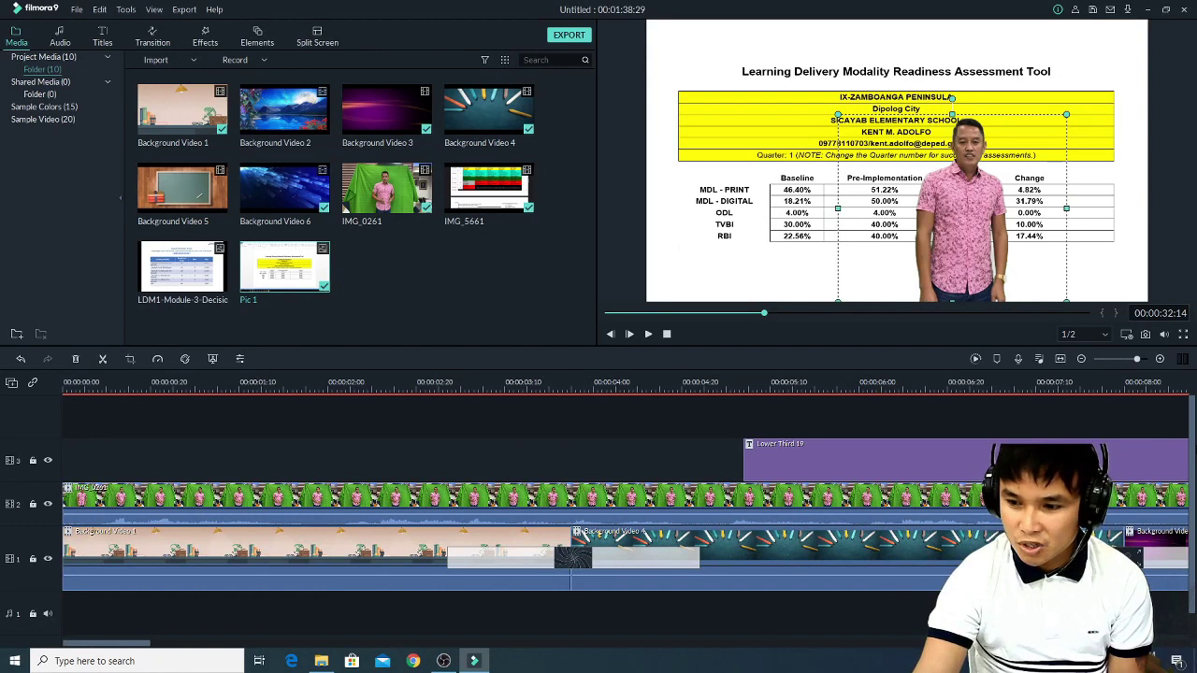
{"action": "left_click_drag", "start_coordinate": [1193, 445], "coordinate": [1193, 489]}
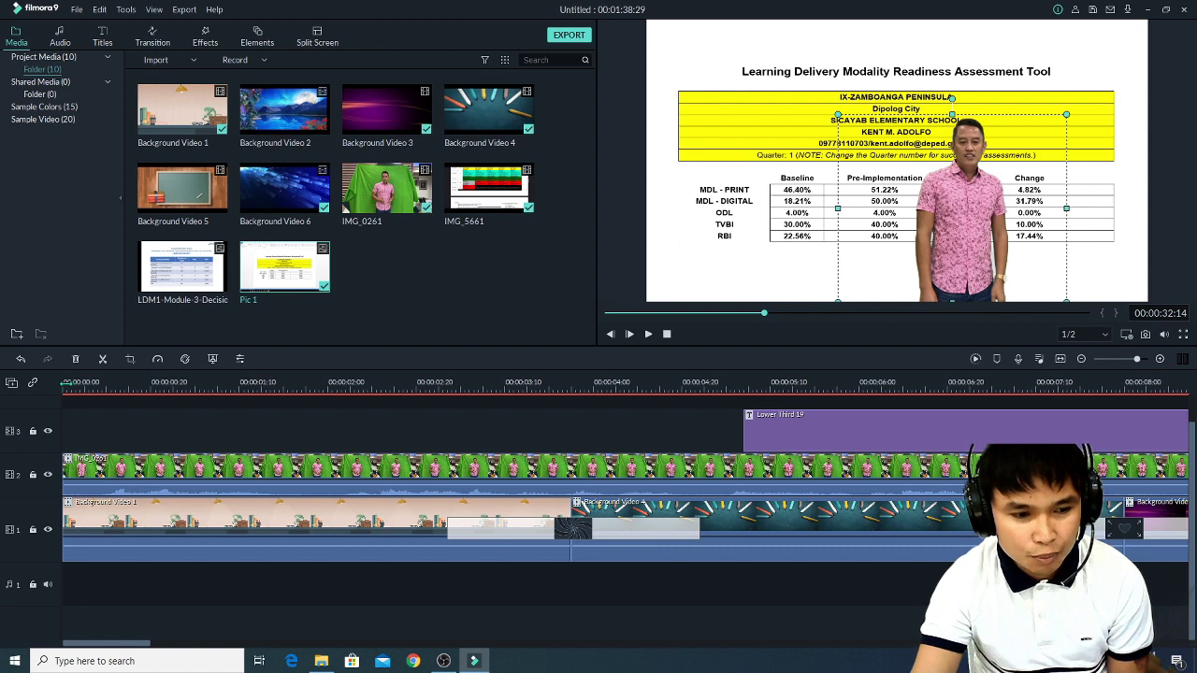
{"action": "left_click", "coordinate": [66, 381]}
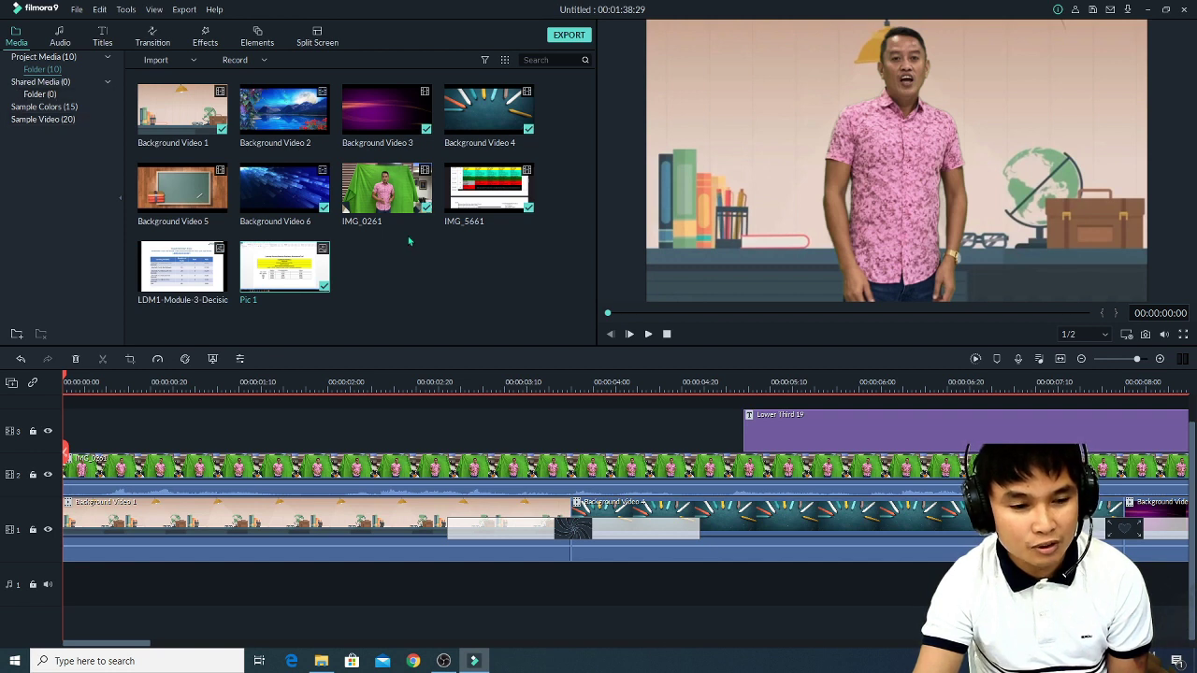
Preview Feet On Water from the included Young & Bright music and lower the preview volume.
{"action": "left_click", "coordinate": [64, 40]}
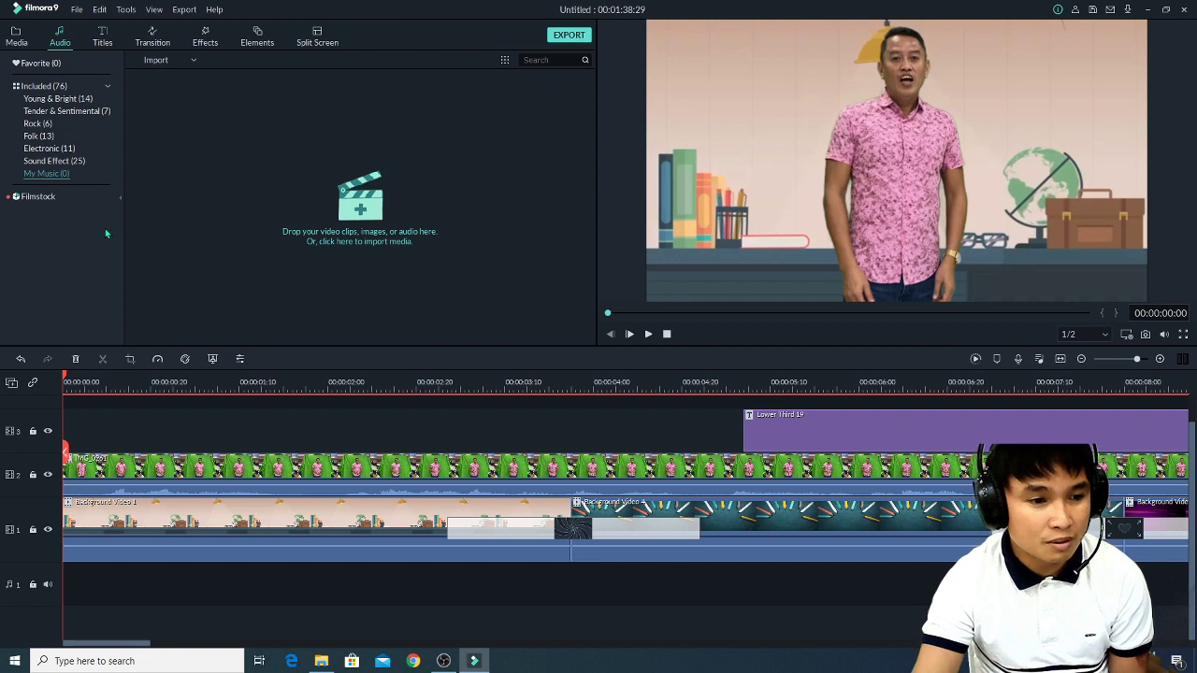
{"action": "left_click", "coordinate": [70, 97]}
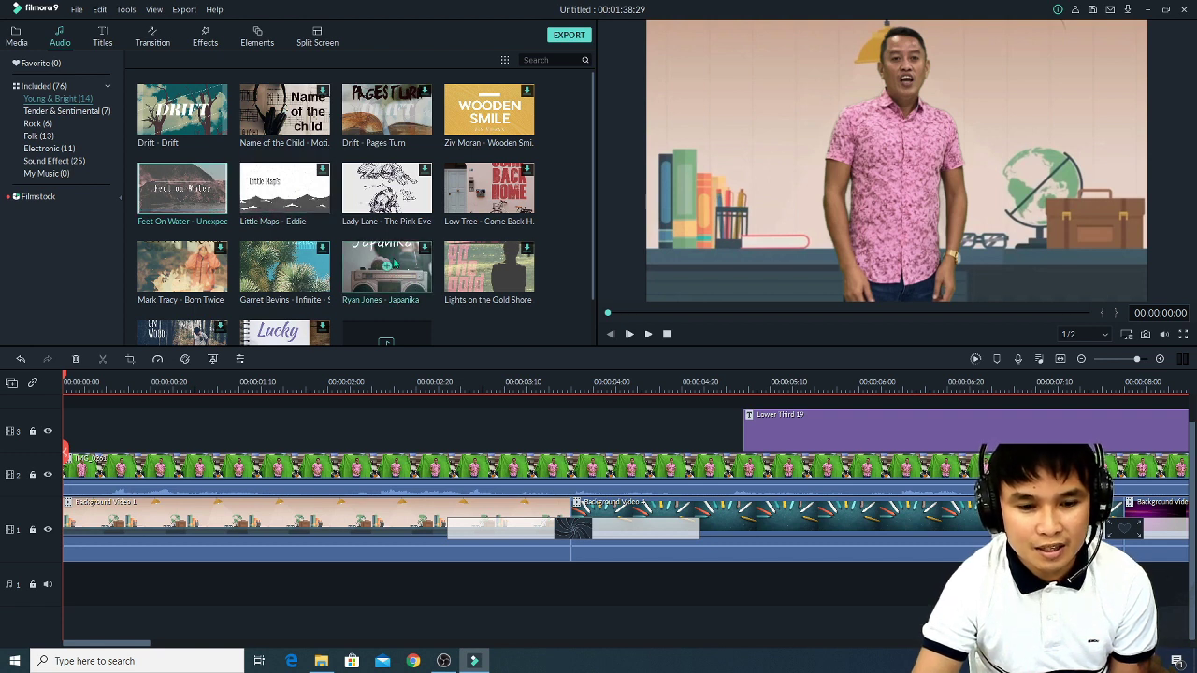
{"action": "left_click_drag", "start_coordinate": [592, 188], "coordinate": [597, 236]}
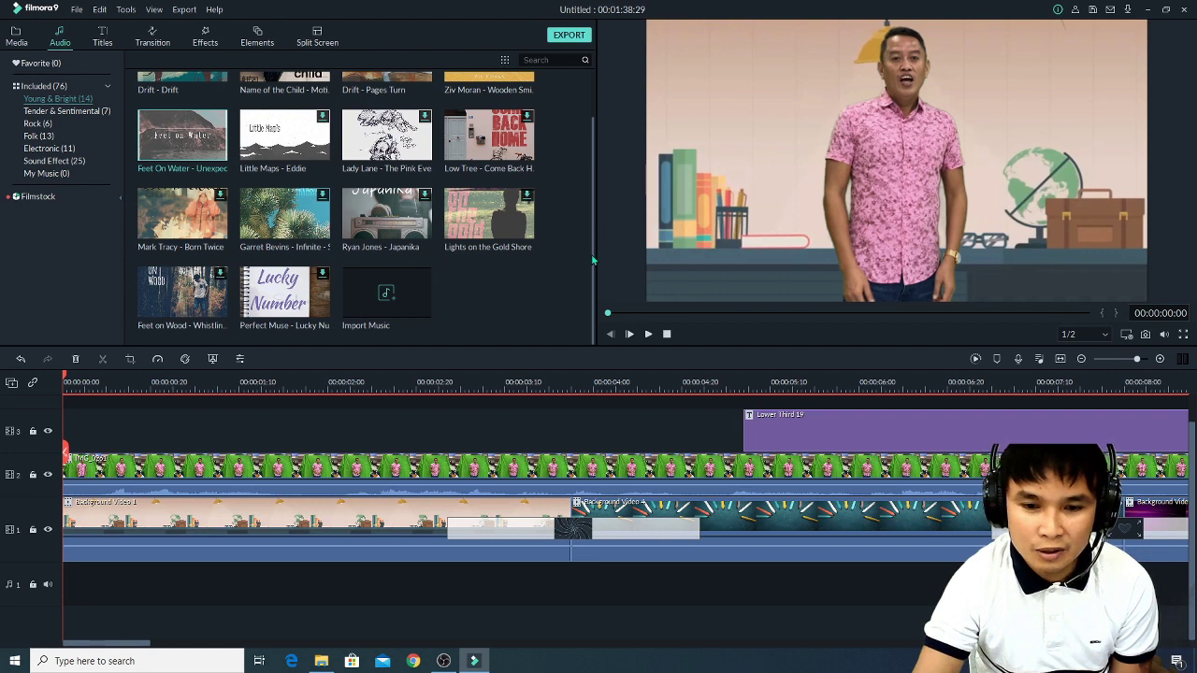
{"action": "left_click_drag", "start_coordinate": [593, 257], "coordinate": [577, 212]}
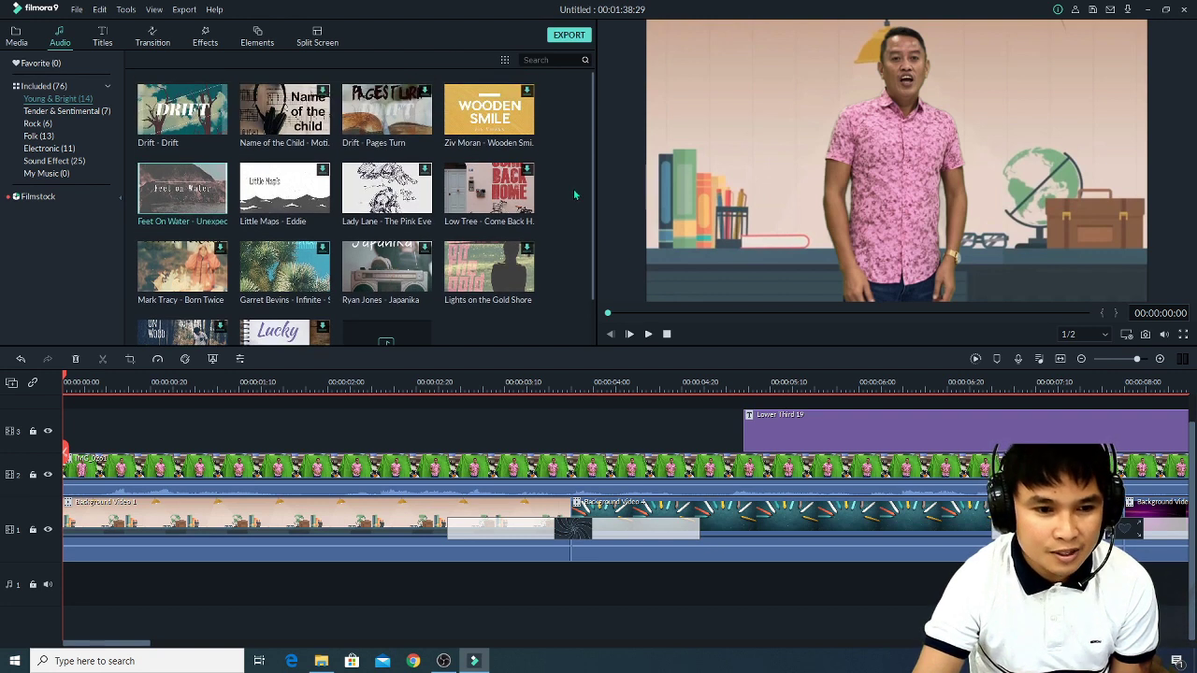
{"action": "left_click", "coordinate": [158, 197]}
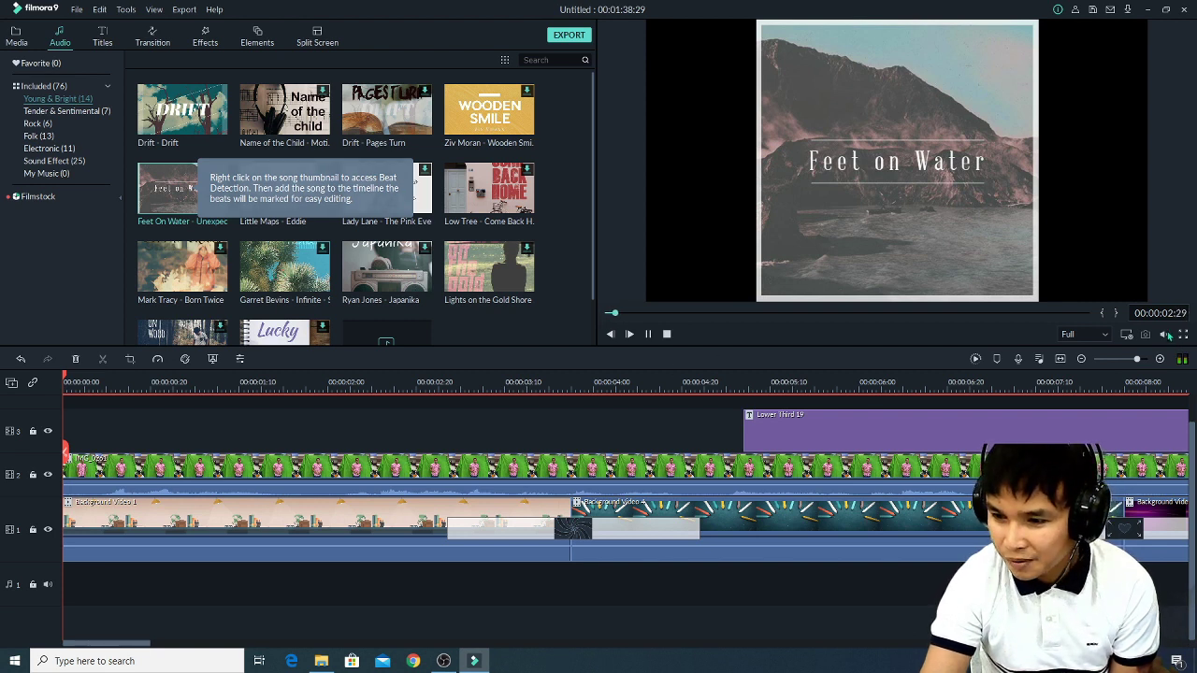
{"action": "mouse_move", "coordinate": [1169, 337]}
{"action": "left_click_drag", "start_coordinate": [1167, 316], "coordinate": [1166, 324]}
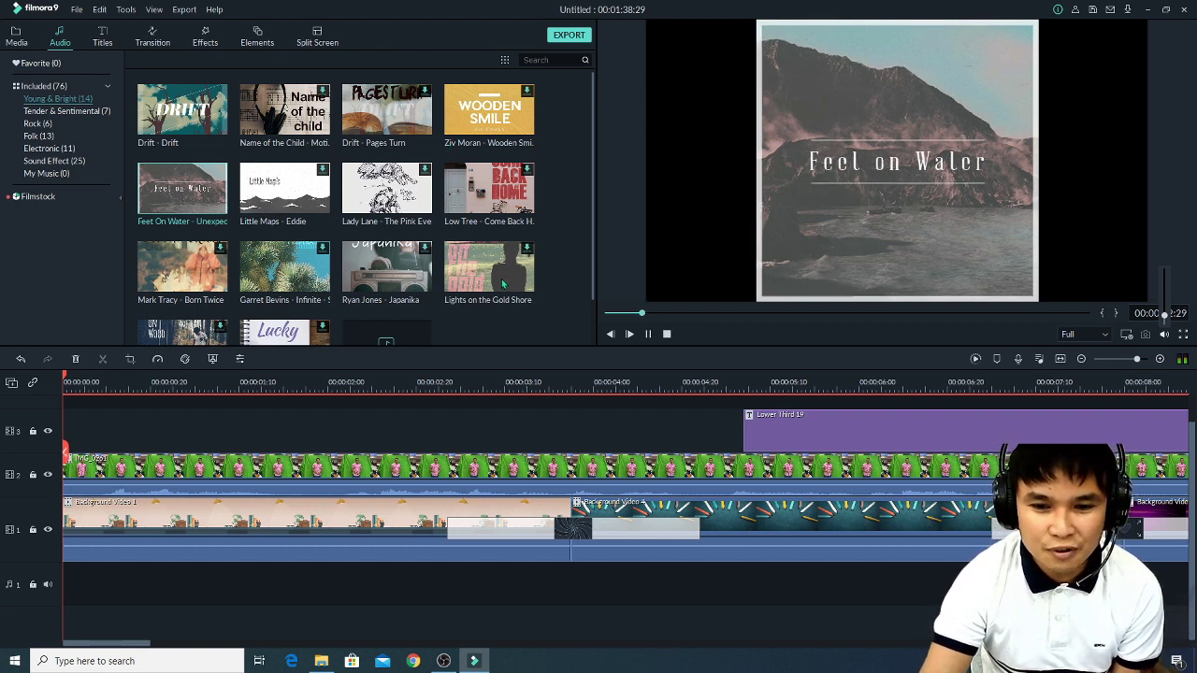
{"action": "left_click", "coordinate": [648, 334]}
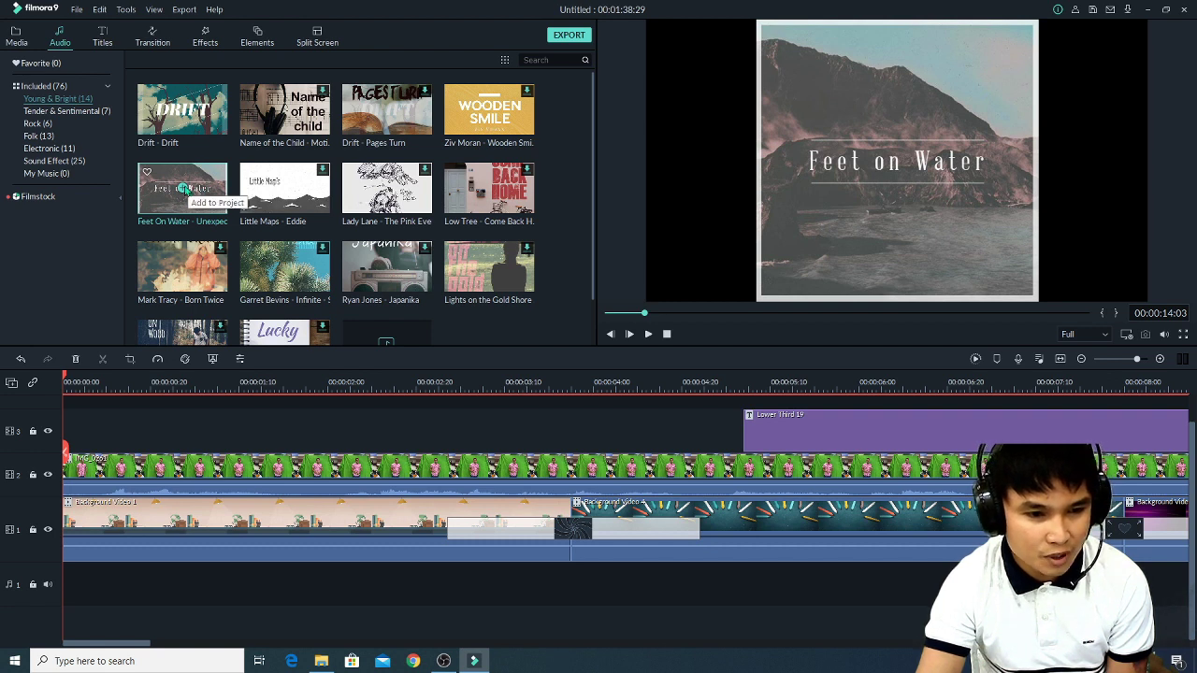
{"action": "left_click", "coordinate": [184, 188]}
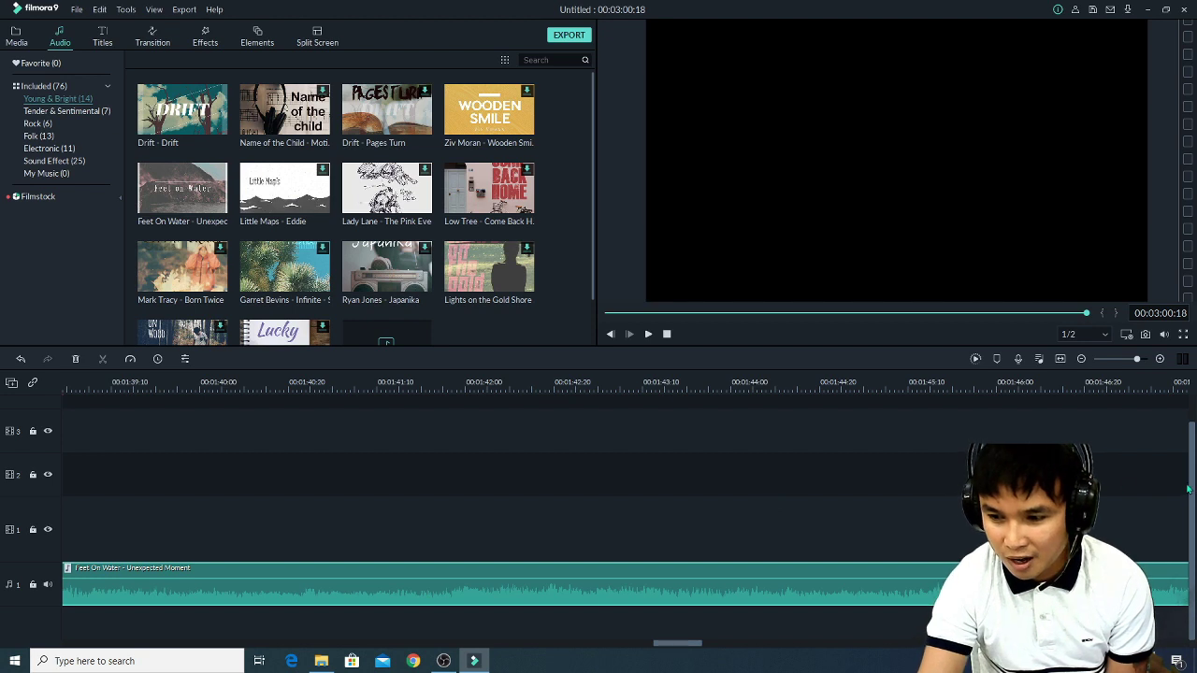
{"action": "scroll", "coordinate": [1188, 578], "scroll_direction": "up", "scroll_amount": 1}
{"action": "scroll", "coordinate": [1189, 578], "scroll_direction": "down", "scroll_amount": 1}
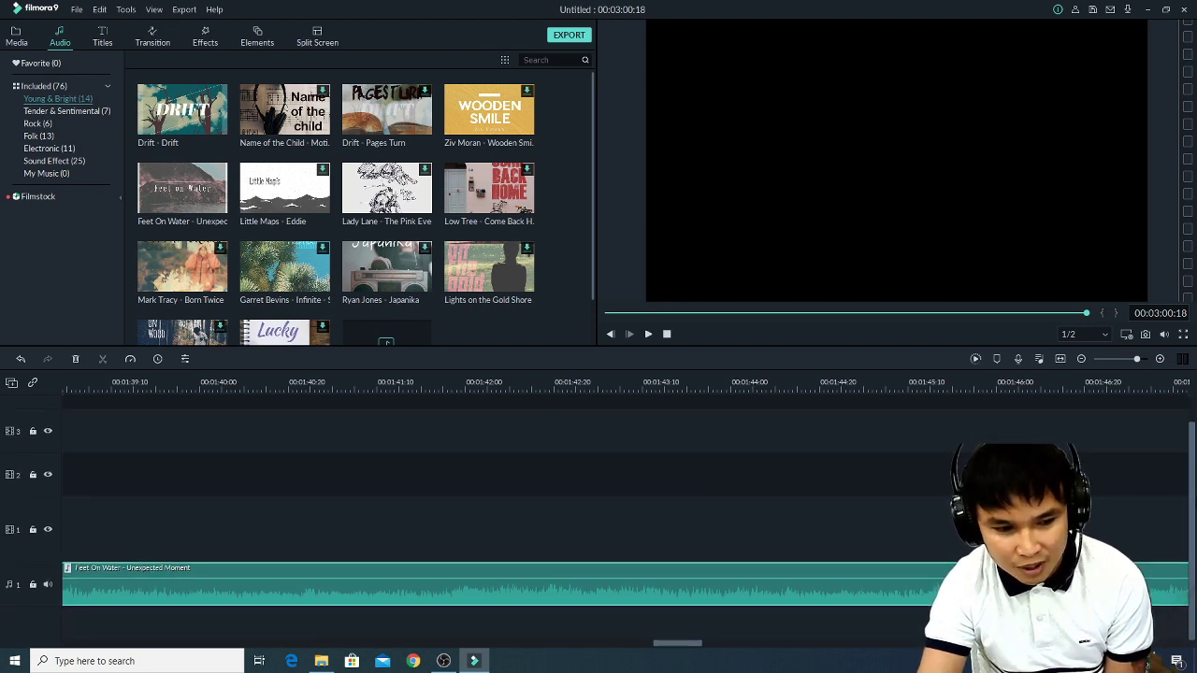
{"action": "scroll", "coordinate": [1189, 578], "scroll_direction": "up", "scroll_amount": 1}
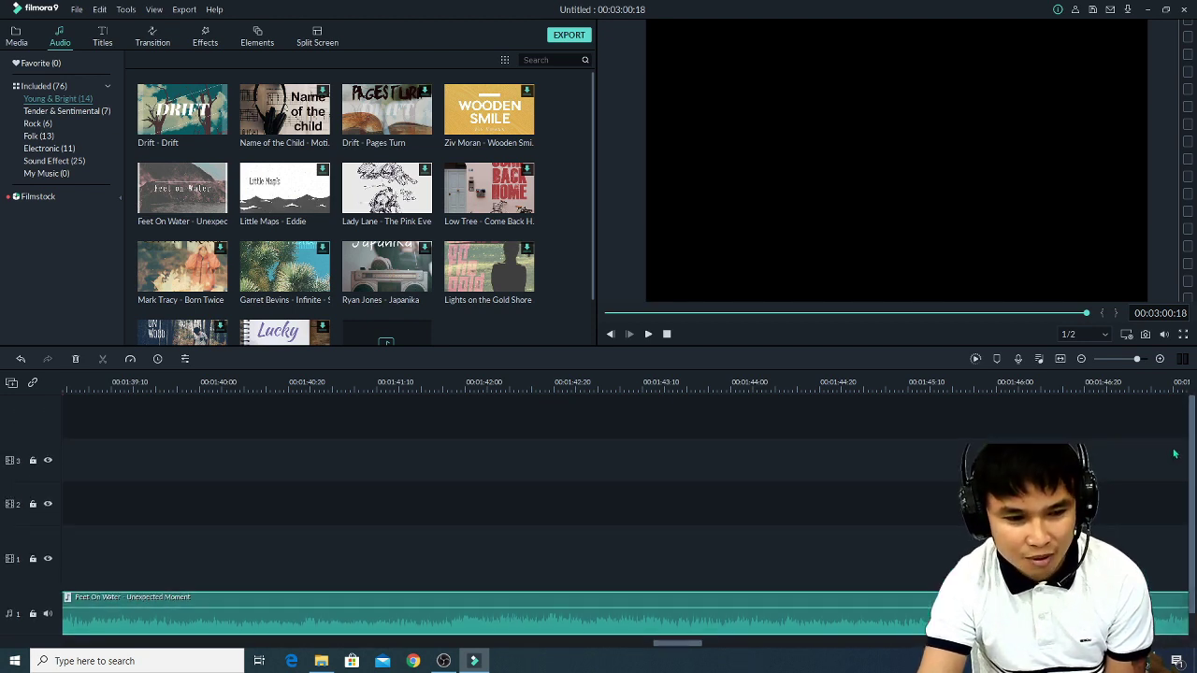
{"action": "left_click", "coordinate": [20, 359]}
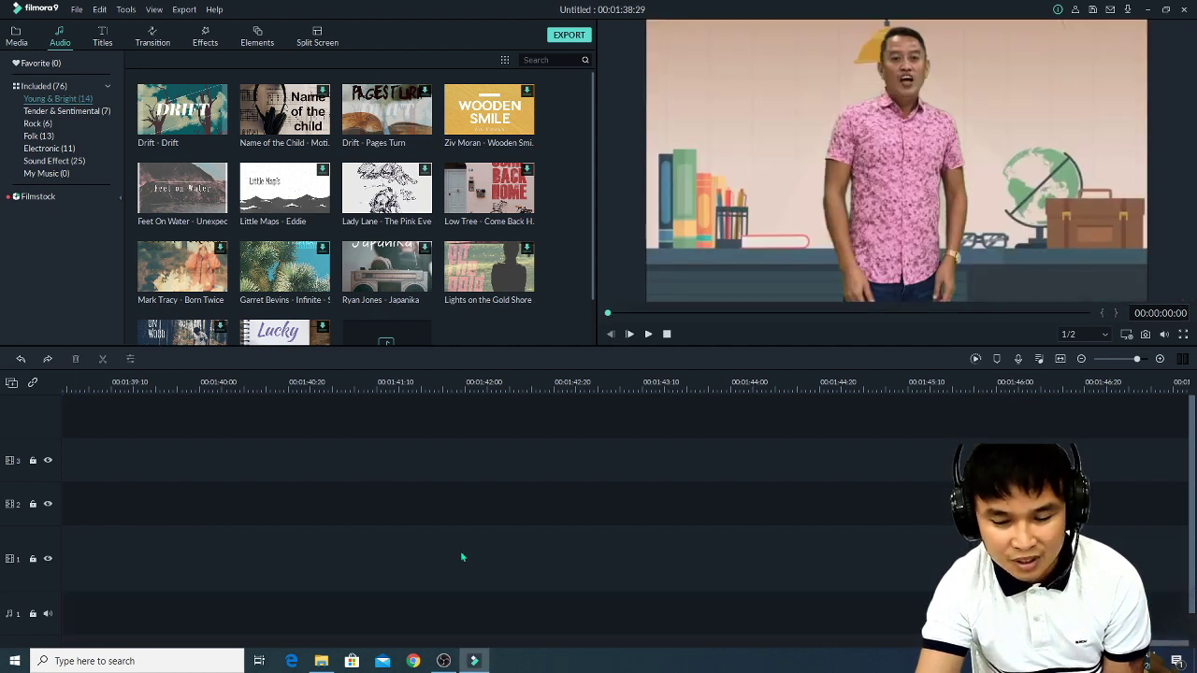
{"action": "key", "text": "ctrl+z"}
{"action": "key", "text": "ctrl+z"}
{"action": "key", "text": "ctrl+z"}
{"action": "key", "text": "ctrl+z"}
{"action": "key", "text": "ctrl+z"}
{"action": "key", "text": "ctrl+z"}
{"action": "key", "text": "ctrl+z"}
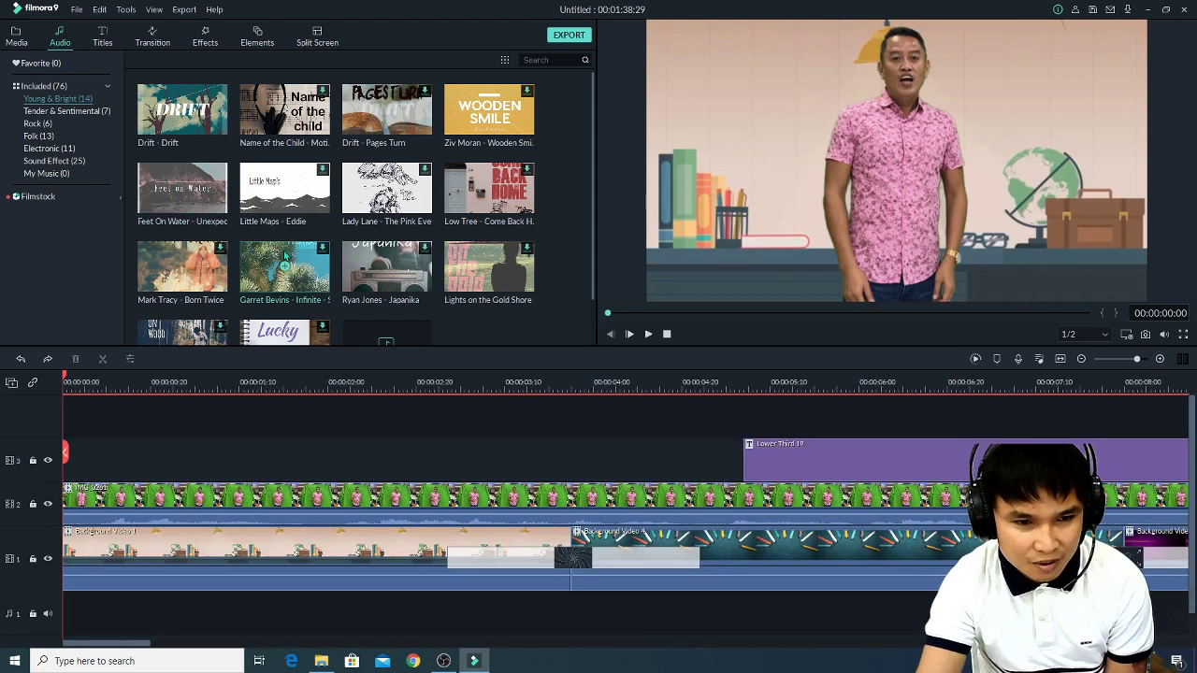
Place Feet On Water on audio track 1 from 00:00:00:00 and play back the opening with the music.
{"action": "left_click_drag", "start_coordinate": [172, 232], "coordinate": [59, 614]}
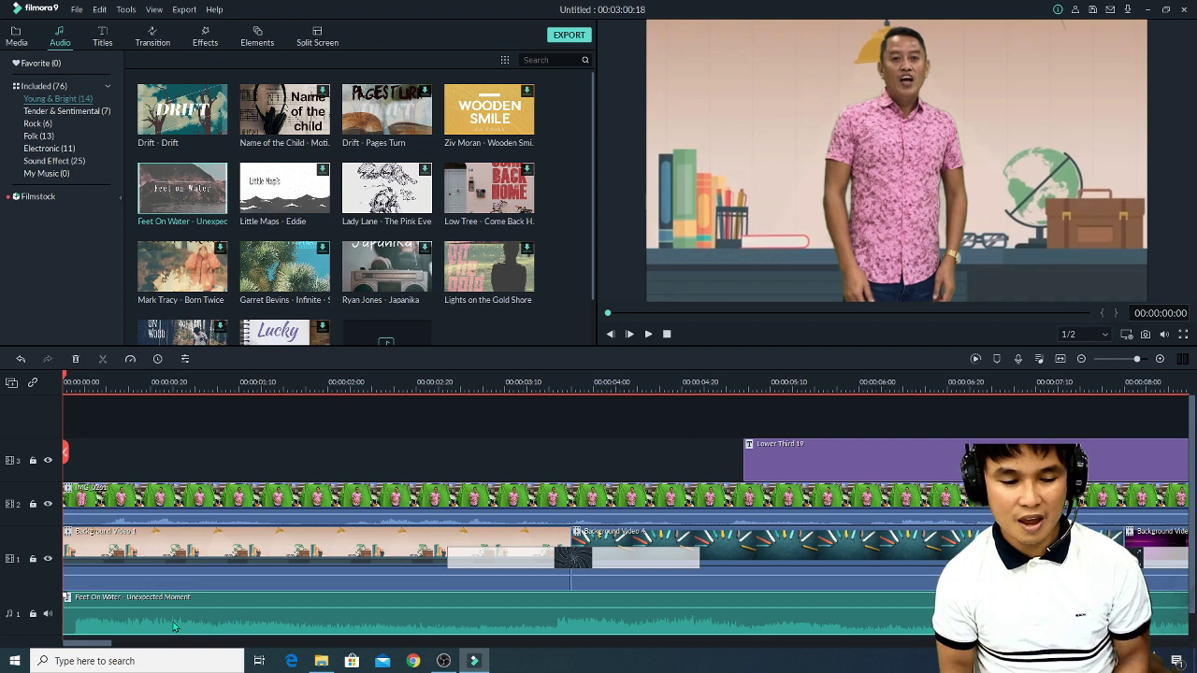
{"action": "key", "text": "space"}
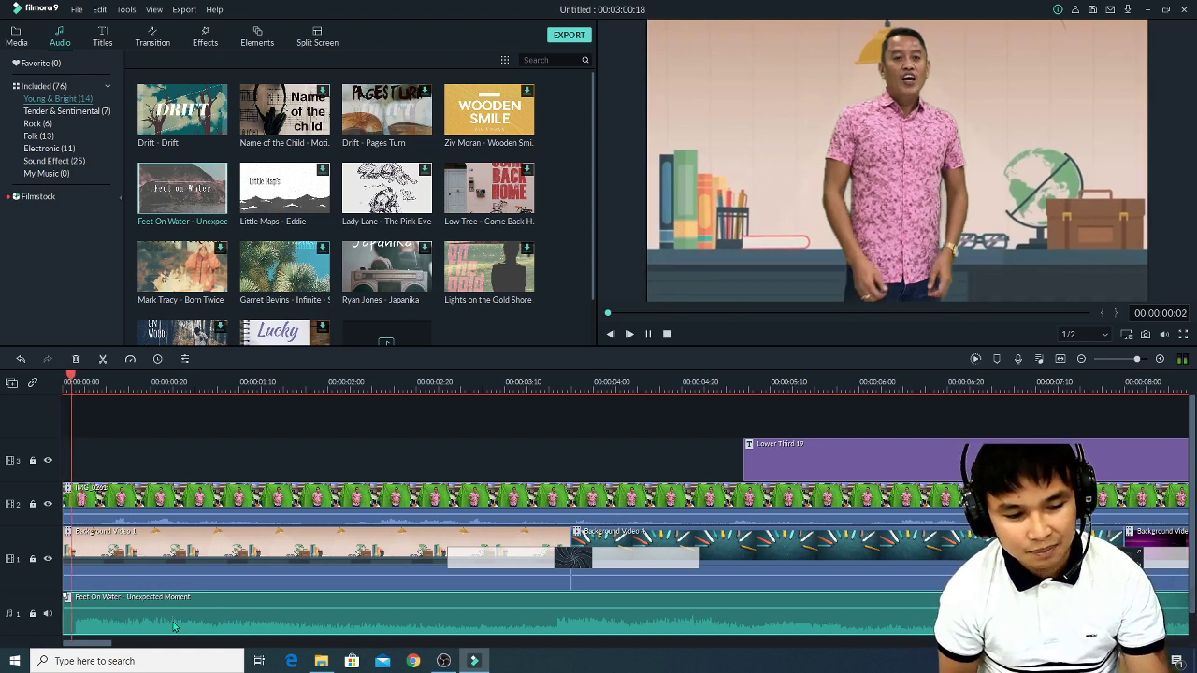
{"action": "key", "text": "space"}
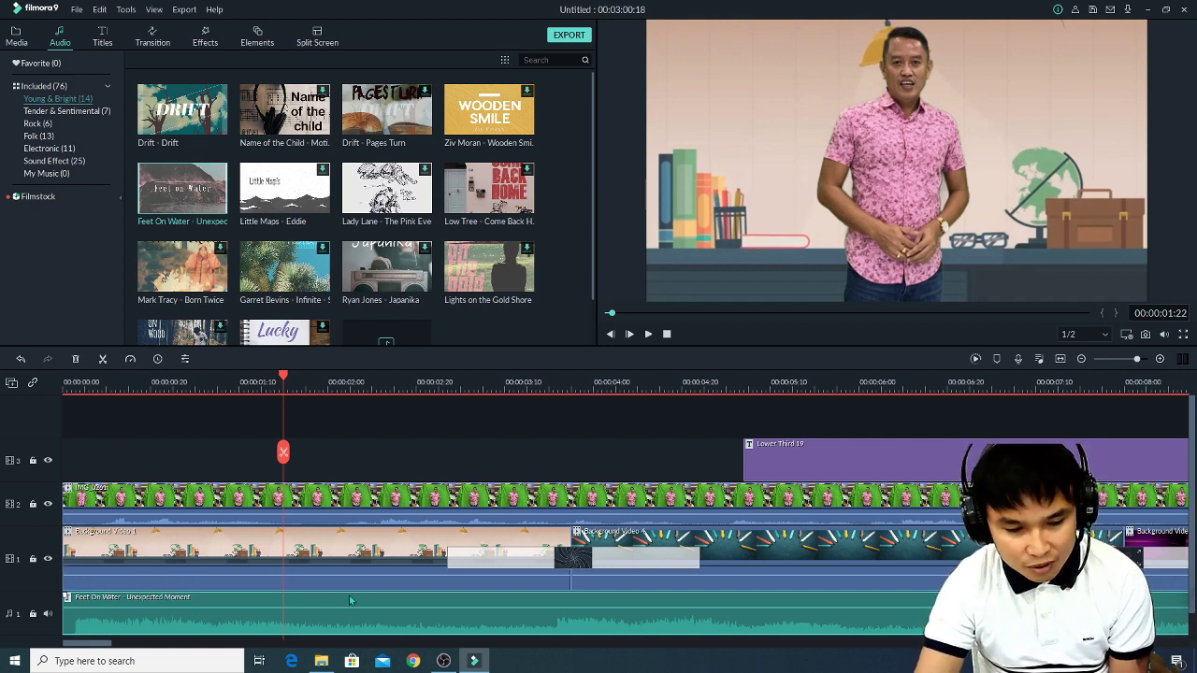
Lower the Feet On Water clip's volume on audio track 1 and play back the first five seconds against the presenter's voice.
{"action": "mouse_move", "coordinate": [336, 607]}
{"action": "left_click_drag", "start_coordinate": [336, 609], "coordinate": [332, 614]}
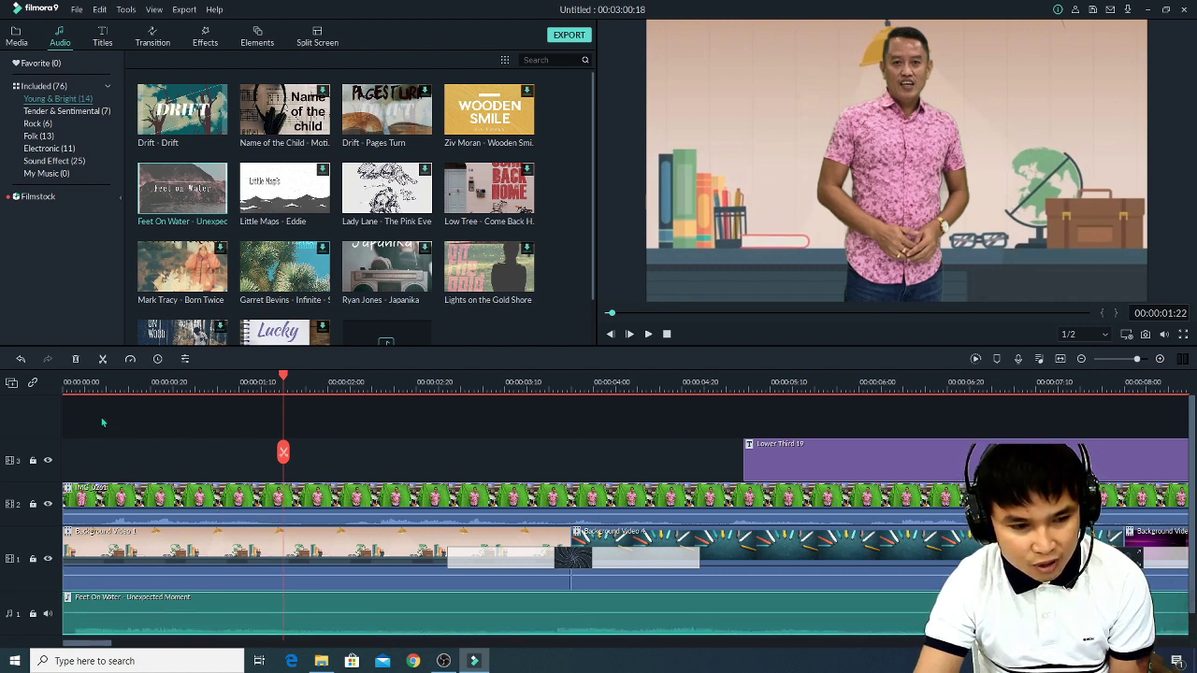
{"action": "left_click", "coordinate": [71, 385]}
{"action": "key", "text": "space"}
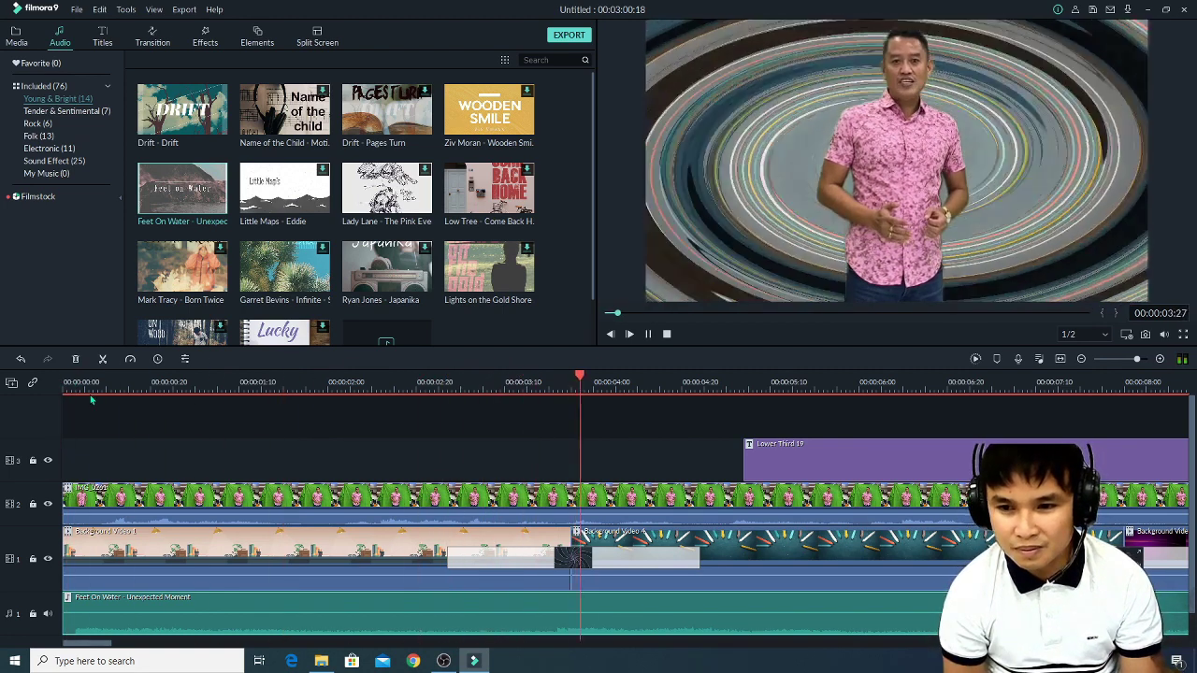
{"action": "key", "text": "space"}
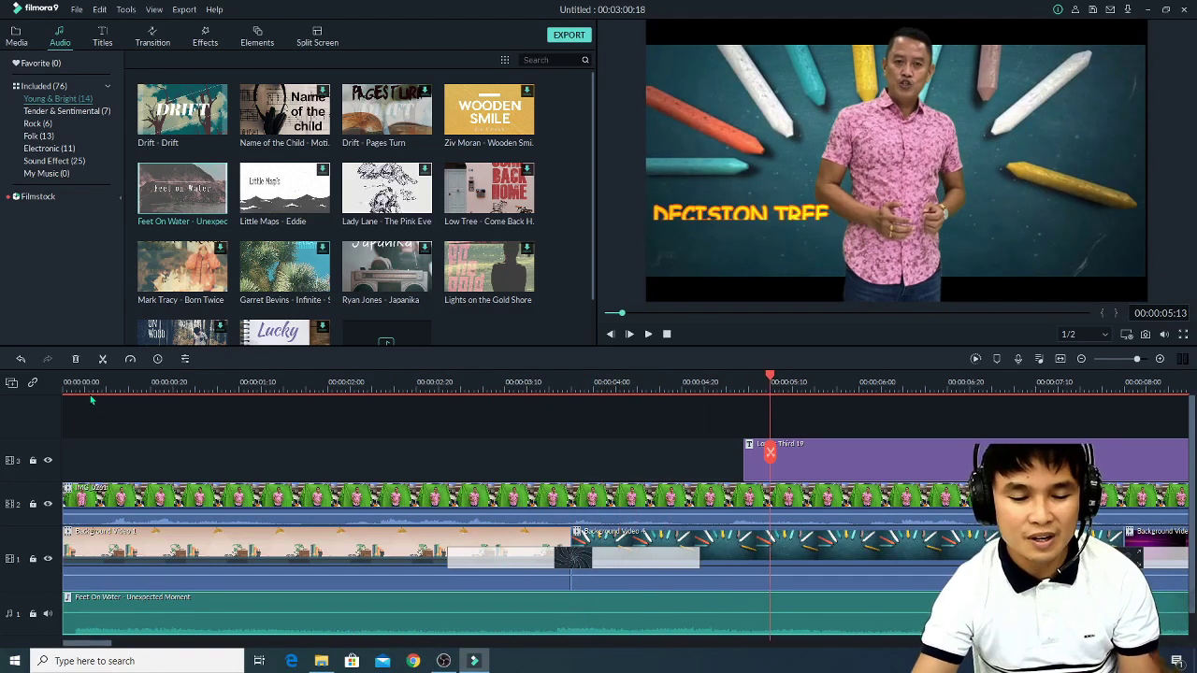
Reduce the Feet On Water clip's volume a little further and replay from the start through the DECISION TREE title.
{"action": "mouse_move", "coordinate": [606, 614]}
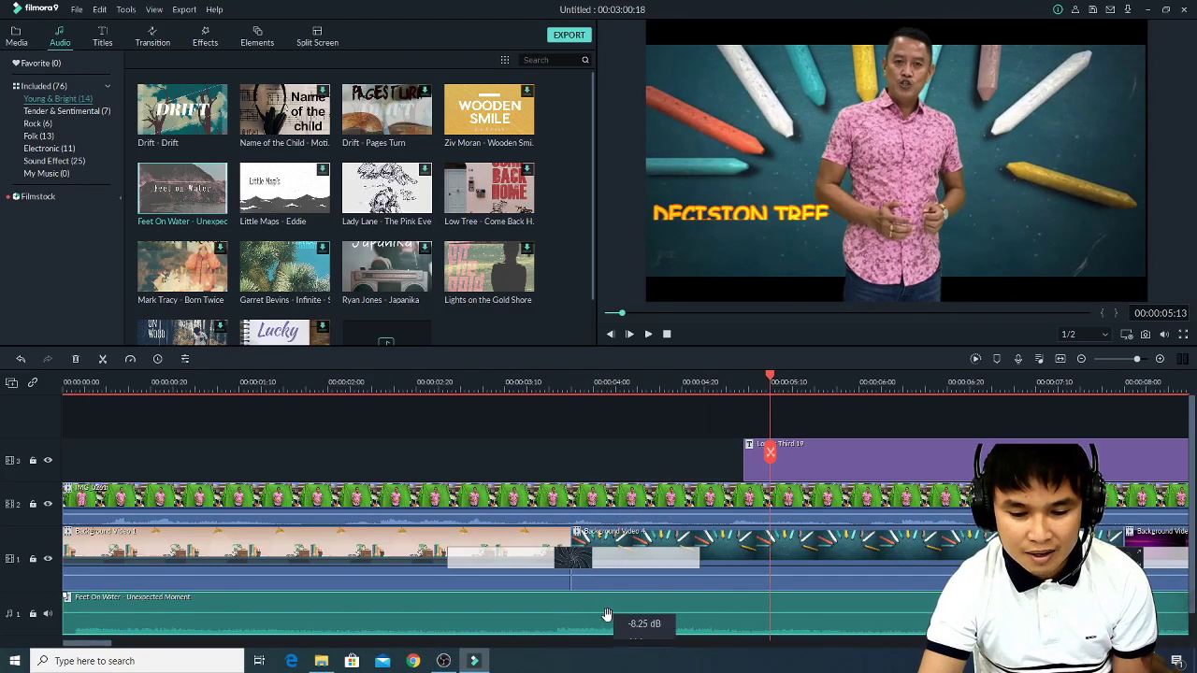
{"action": "left_click_drag", "start_coordinate": [606, 614], "coordinate": [606, 617]}
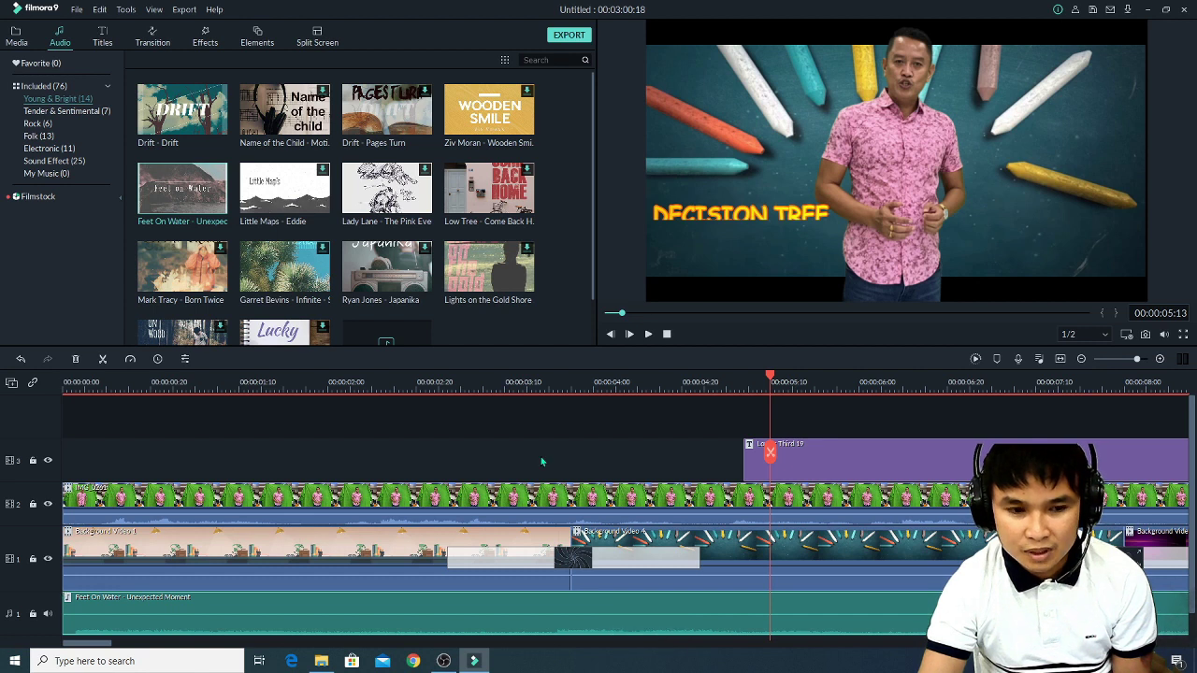
{"action": "key", "text": "Home"}
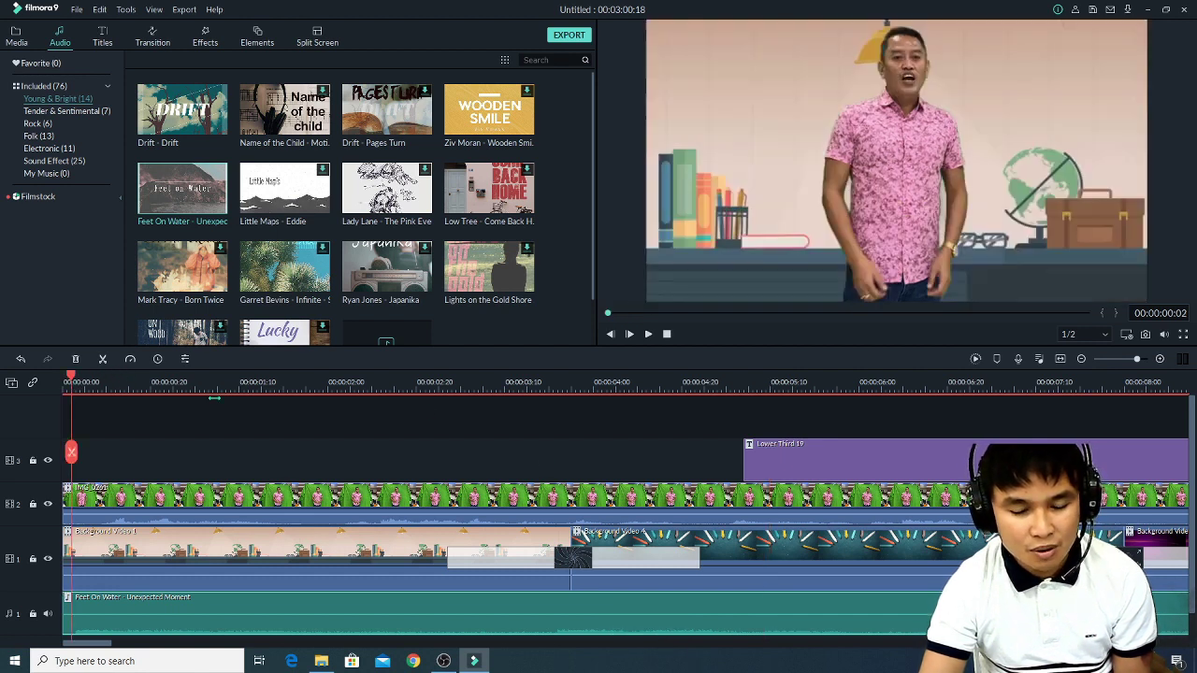
{"action": "key", "text": "space"}
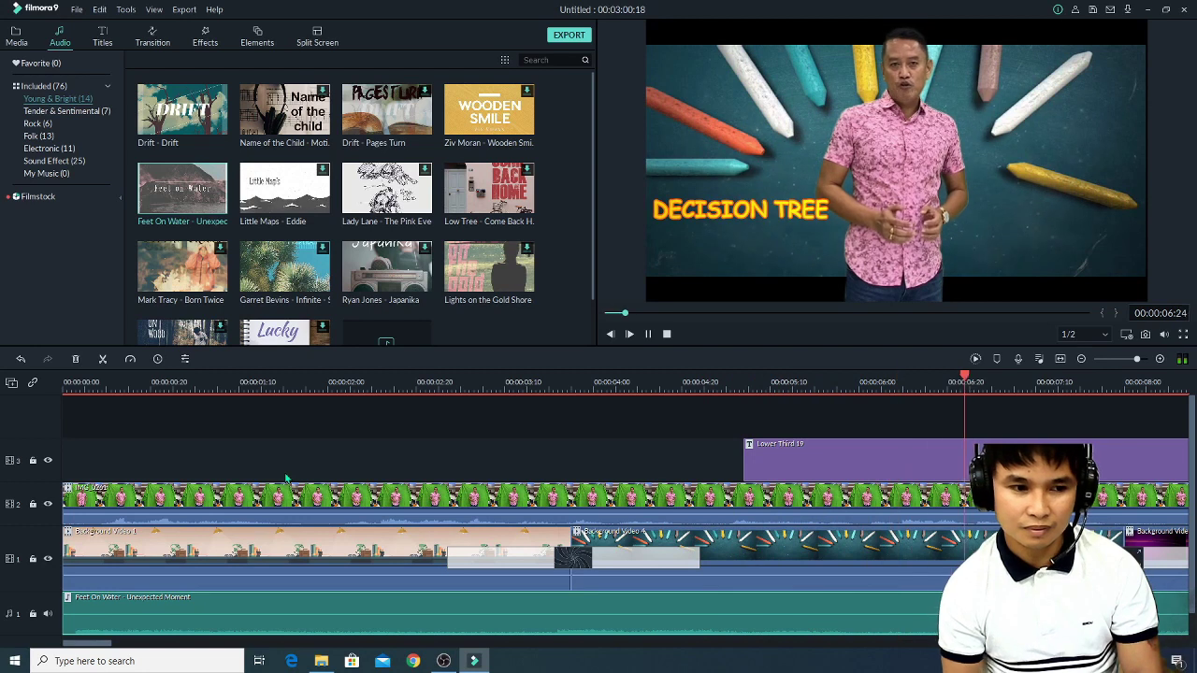
{"action": "key", "text": "space"}
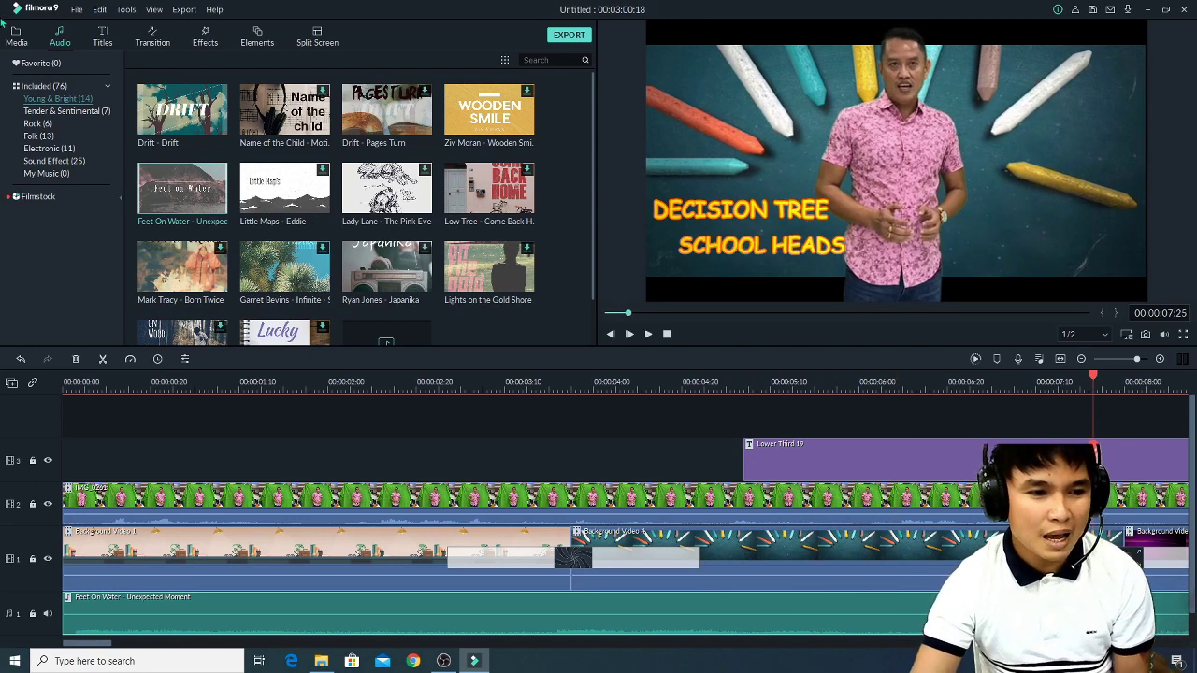
Browse the Sound Effect library and audition effects such as Atomic Bomb, Transition Swoosh, Cinematic Horn, Video Game Over, Camera Snaps, Digital Alert and Page Turn.
{"action": "left_click", "coordinate": [55, 161]}
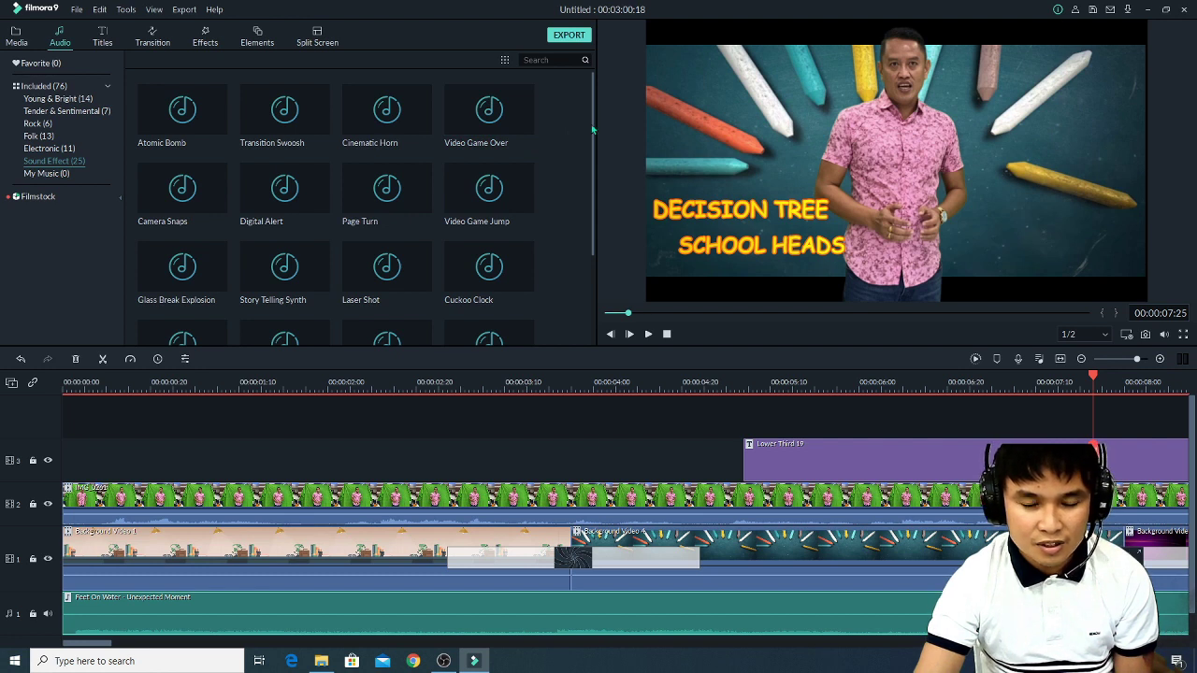
{"action": "scroll", "coordinate": [595, 150], "scroll_direction": "down", "scroll_amount": 2}
{"action": "scroll", "coordinate": [590, 127], "scroll_direction": "up", "scroll_amount": 2}
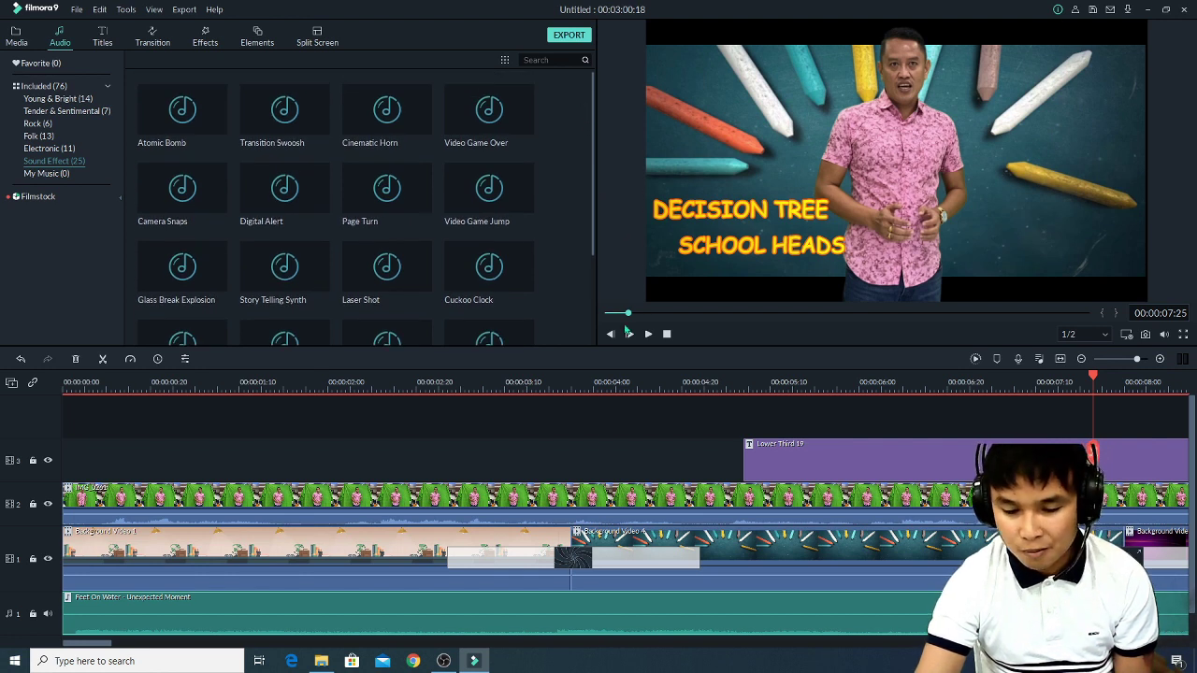
{"action": "left_click_drag", "start_coordinate": [1194, 436], "coordinate": [1194, 506]}
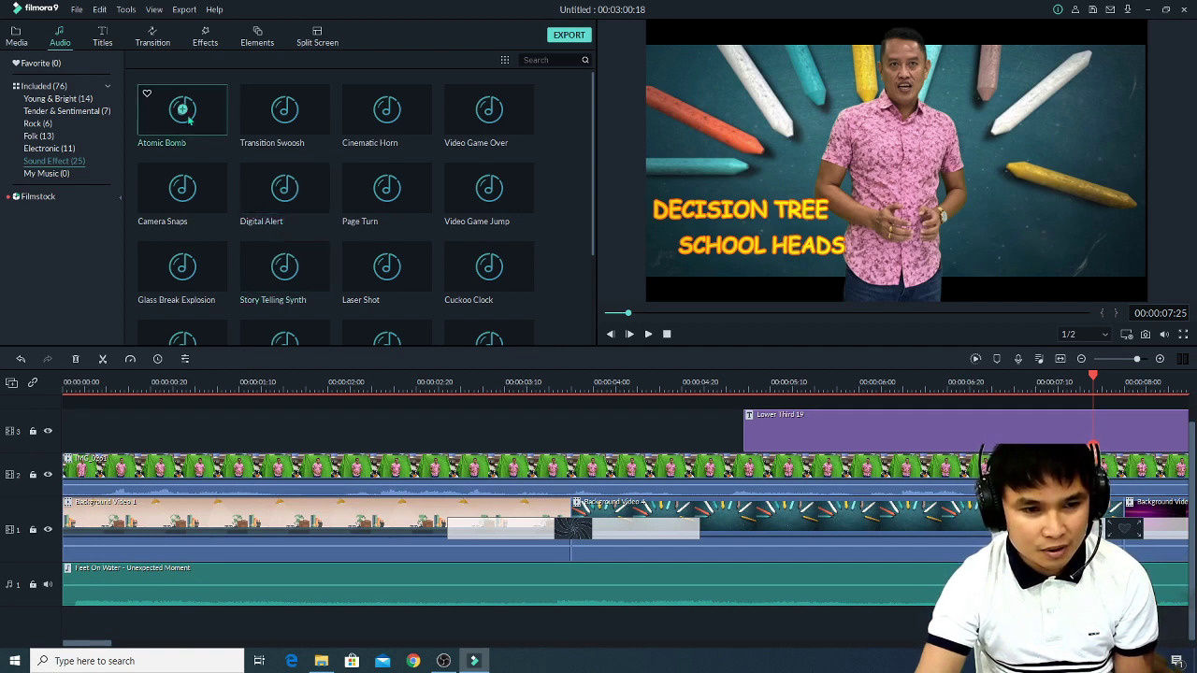
{"action": "left_click", "coordinate": [157, 115]}
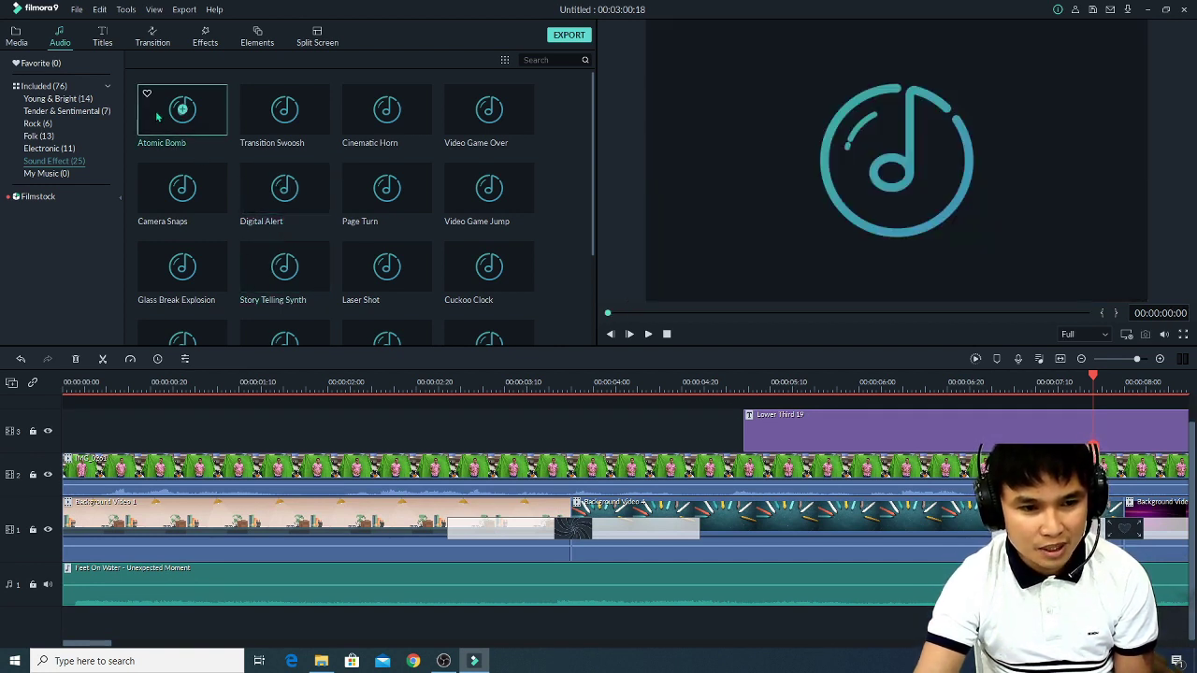
{"action": "left_click", "coordinate": [252, 128]}
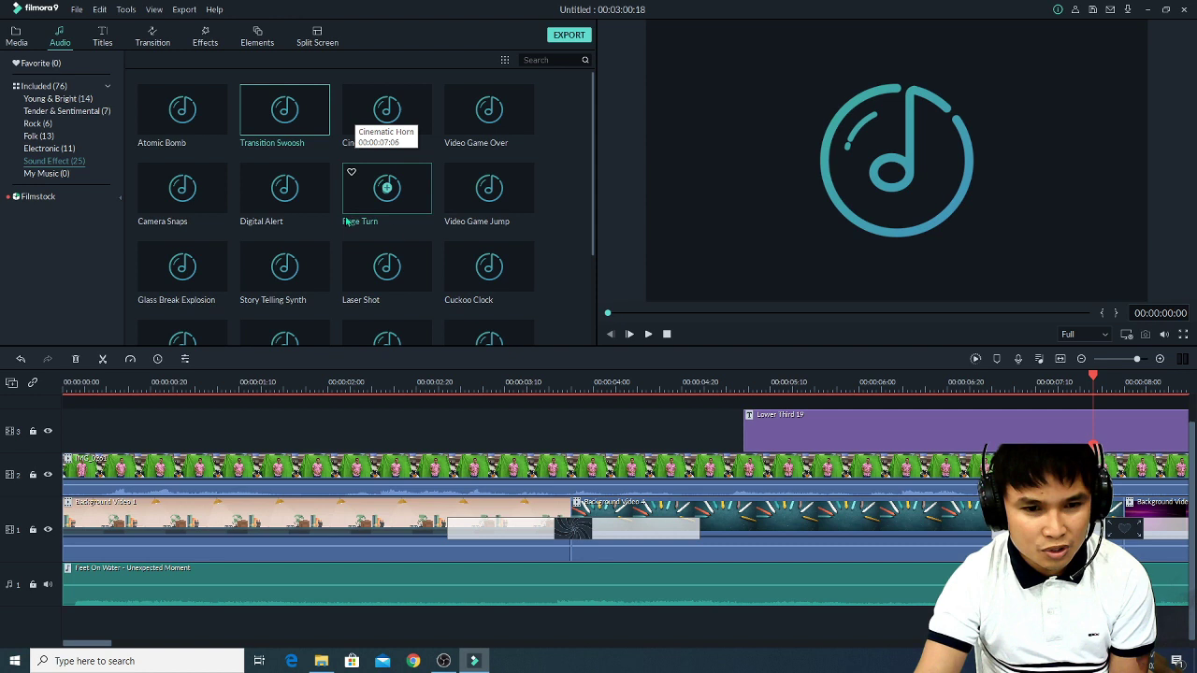
{"action": "left_click", "coordinate": [357, 129]}
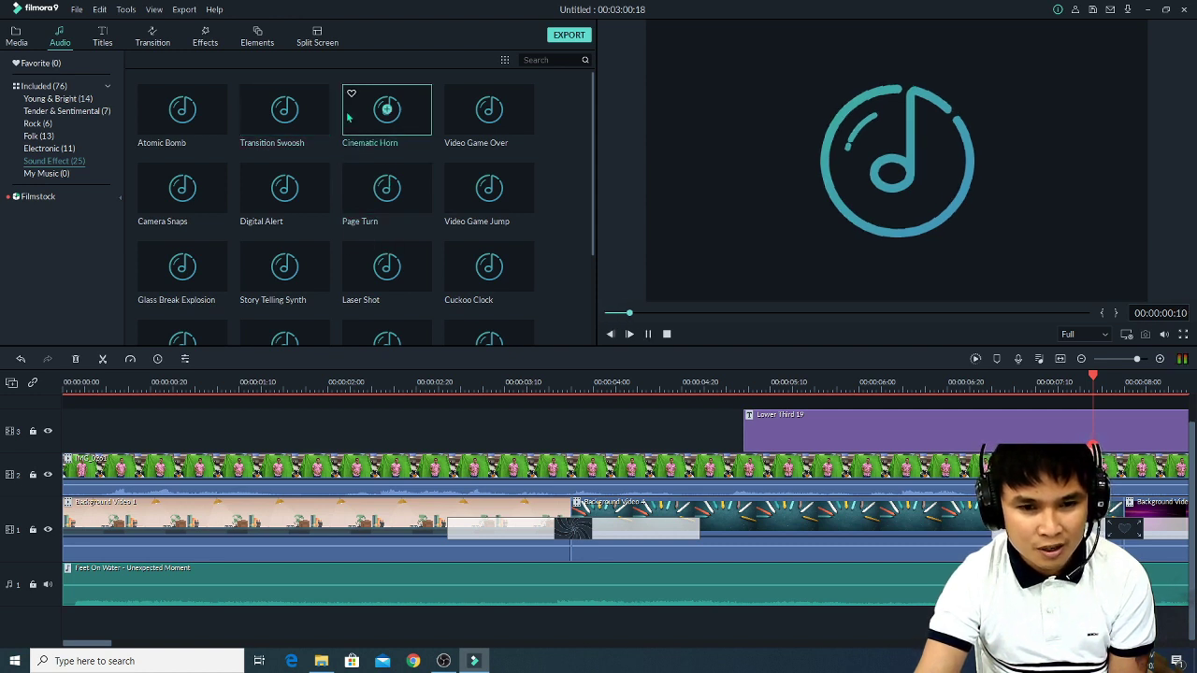
{"action": "left_click", "coordinate": [478, 117]}
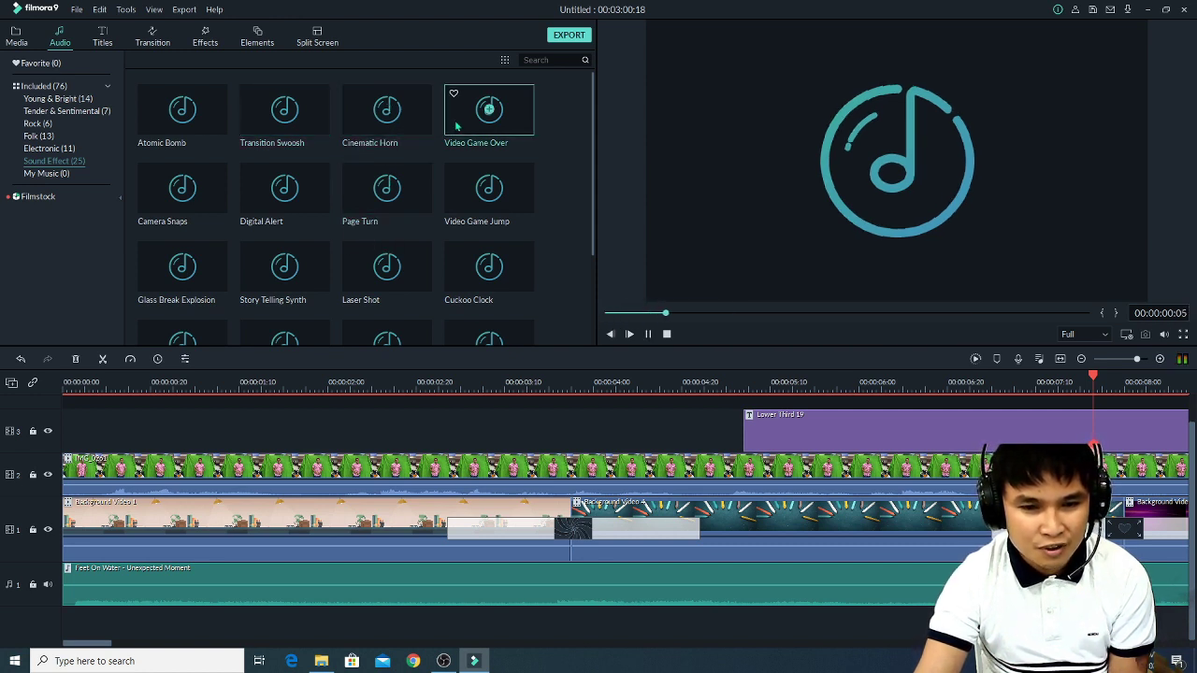
{"action": "left_click", "coordinate": [191, 190]}
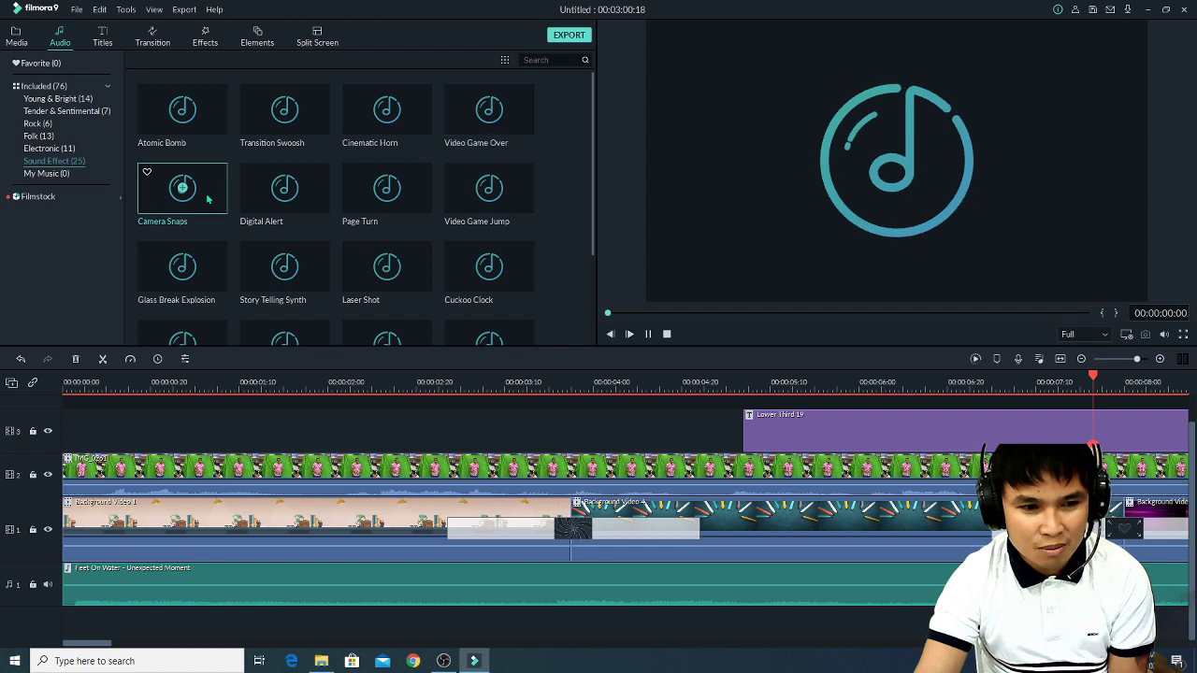
{"action": "left_click", "coordinate": [259, 200]}
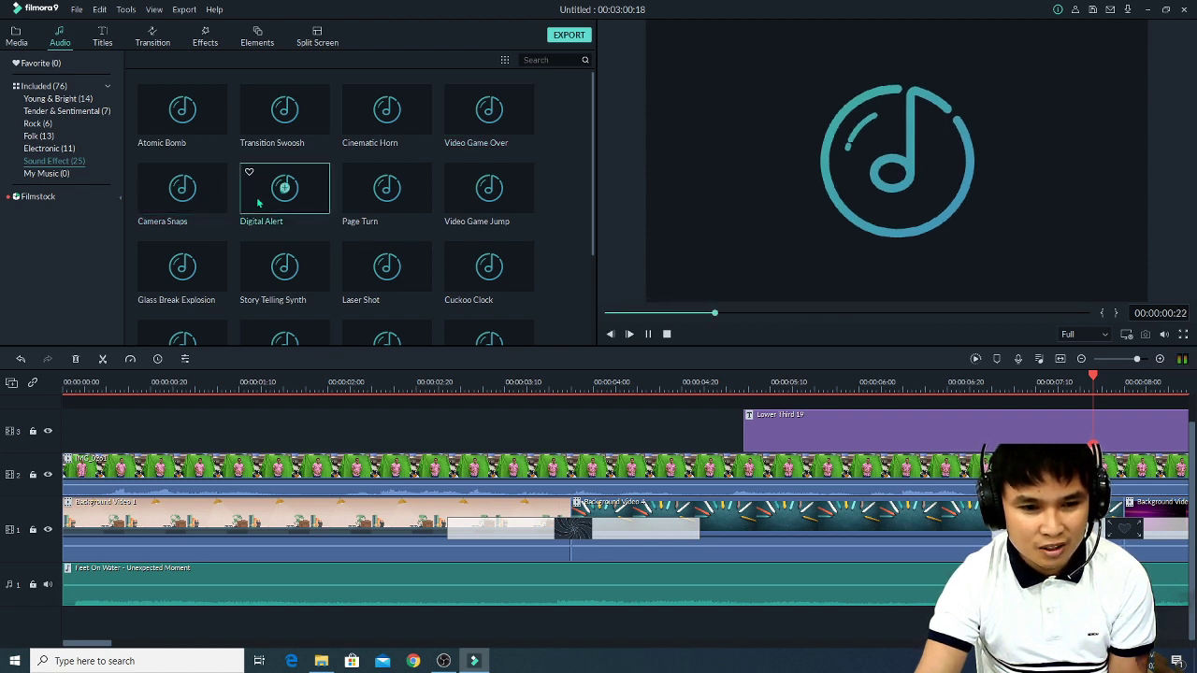
{"action": "left_click", "coordinate": [351, 192]}
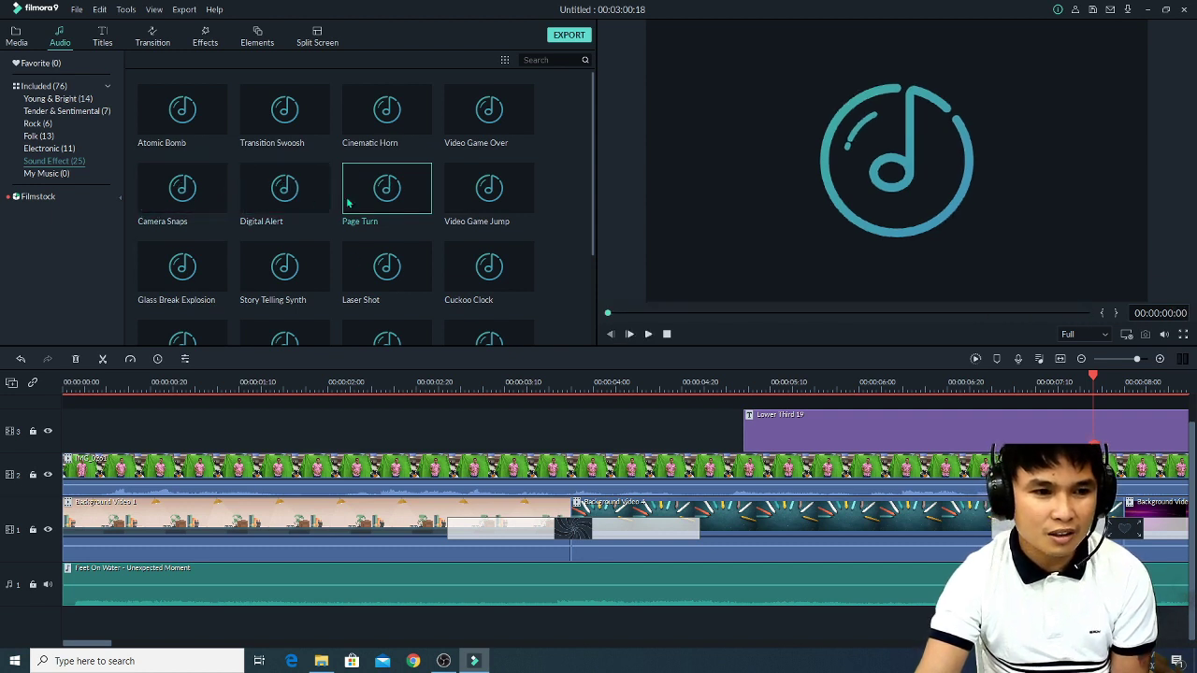
{"action": "mouse_move", "coordinate": [593, 112]}
{"action": "left_mouse_down"}
{"action": "mouse_move", "coordinate": [584, 253]}
{"action": "mouse_move", "coordinate": [572, 112]}
{"action": "left_mouse_up"}
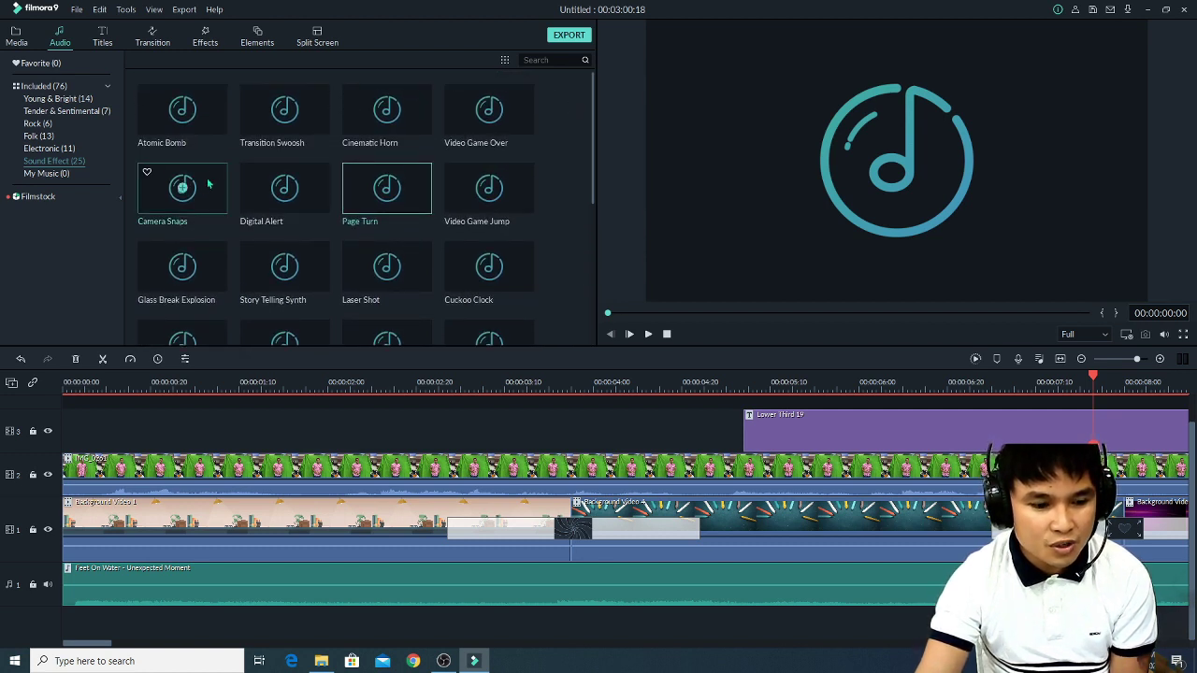
{"action": "left_click", "coordinate": [157, 130]}
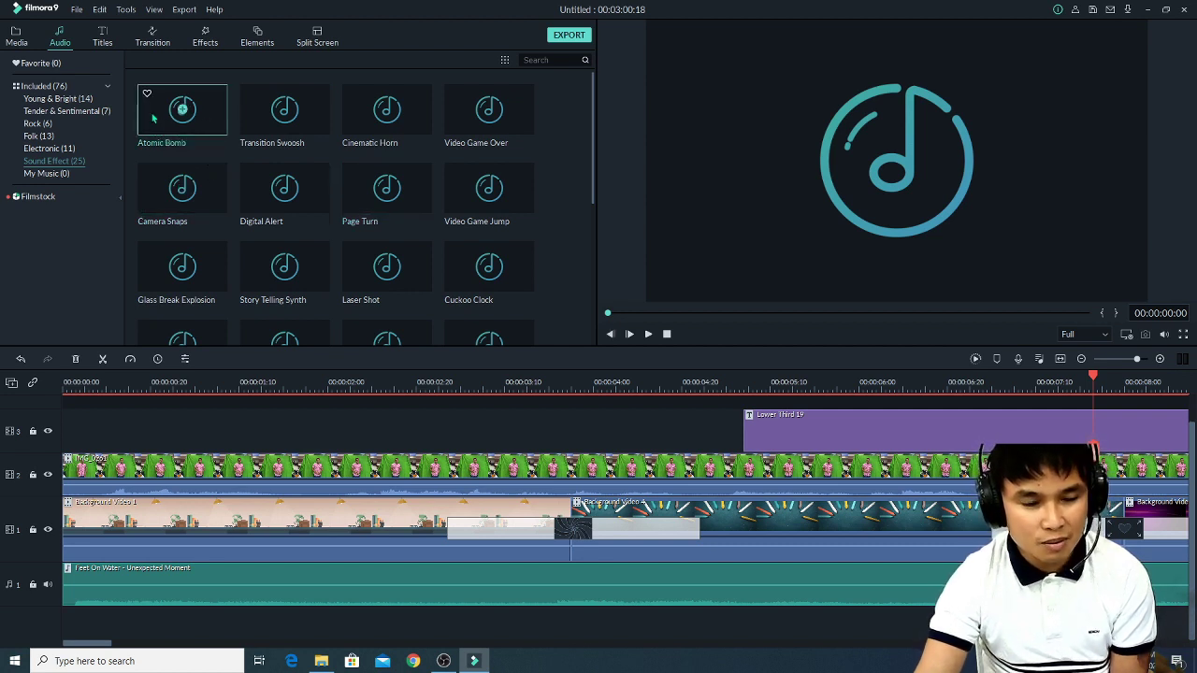
Place the Atomic Bomb sound effect on audio track 2 from 00:00:00:00 and play back the opening through the DECISION TREE title.
{"action": "left_click_drag", "start_coordinate": [154, 118], "coordinate": [54, 628]}
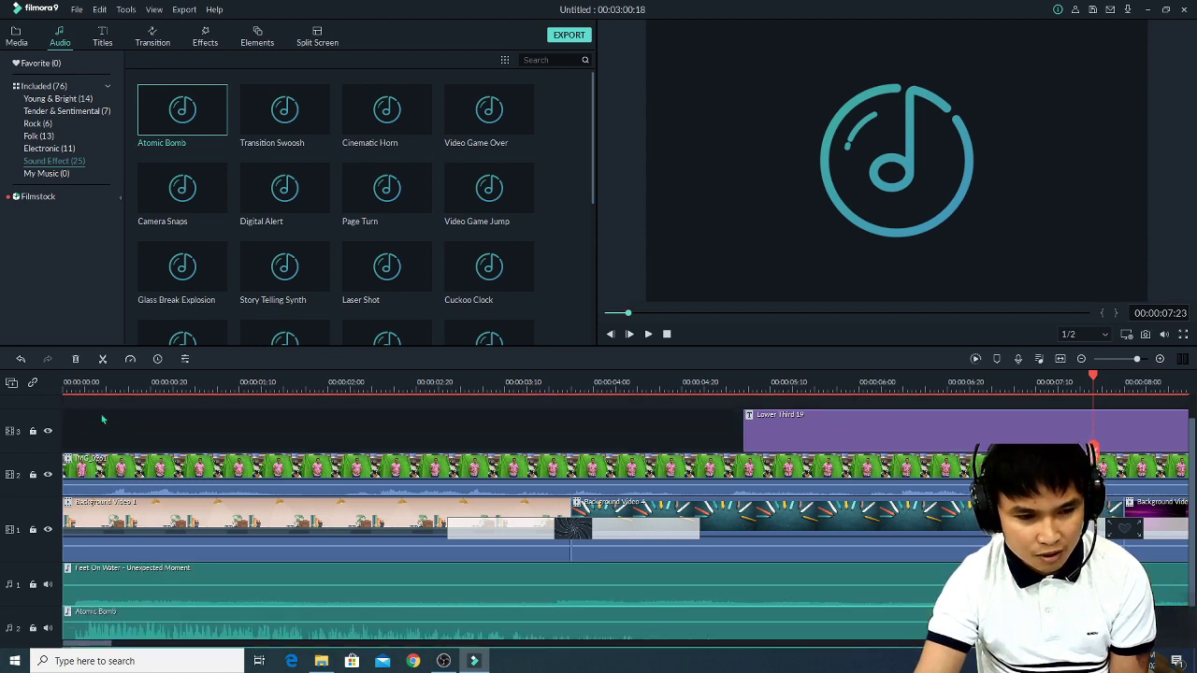
{"action": "left_click", "coordinate": [63, 389]}
{"action": "key", "text": "space"}
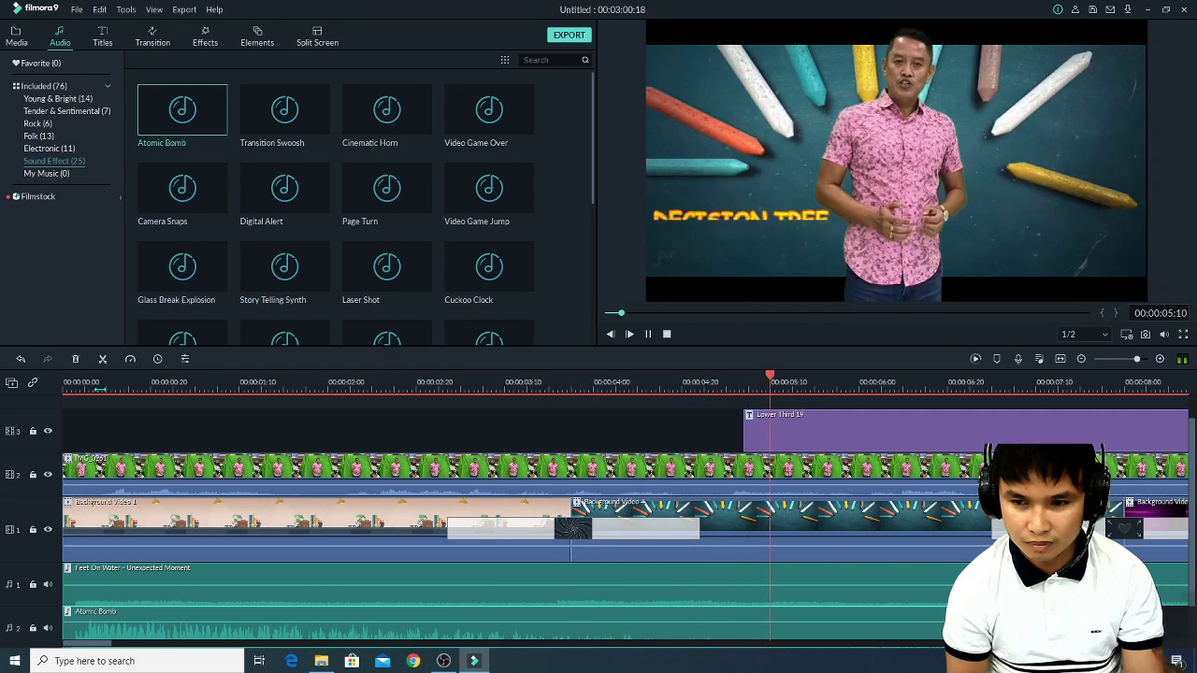
{"action": "key", "text": "space"}
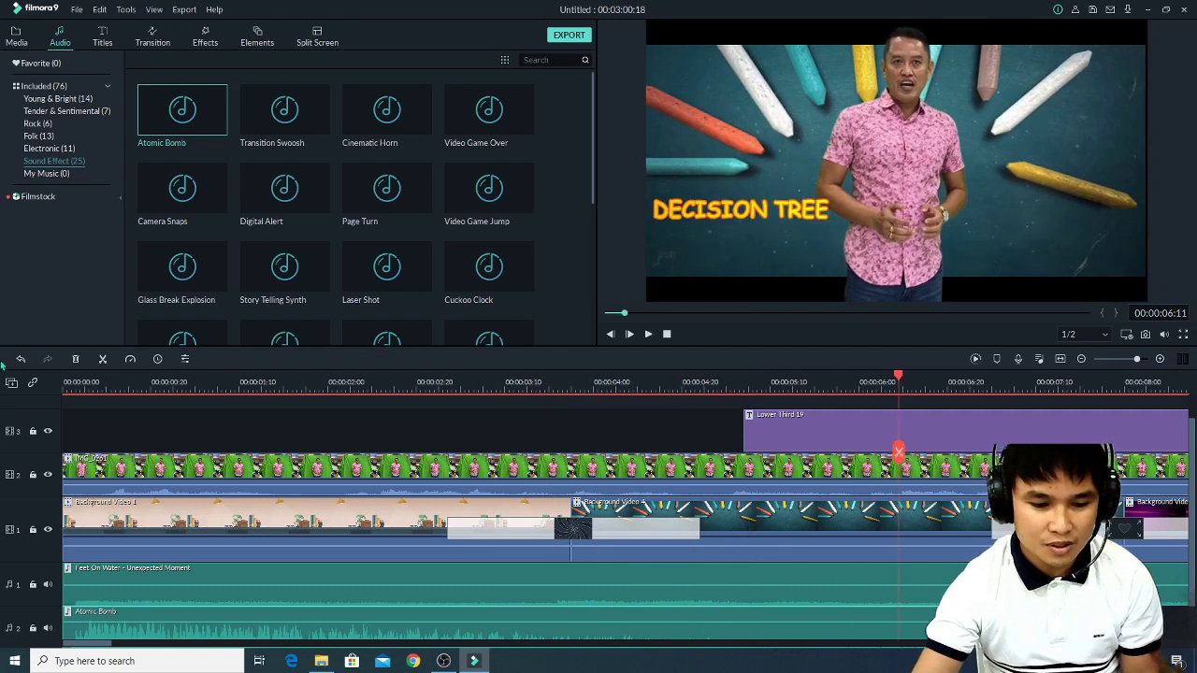
Lower the Atomic Bomb clip's volume on audio track 2 to -15 dB.
{"action": "scroll", "coordinate": [1168, 564], "scroll_direction": "down", "scroll_amount": 1}
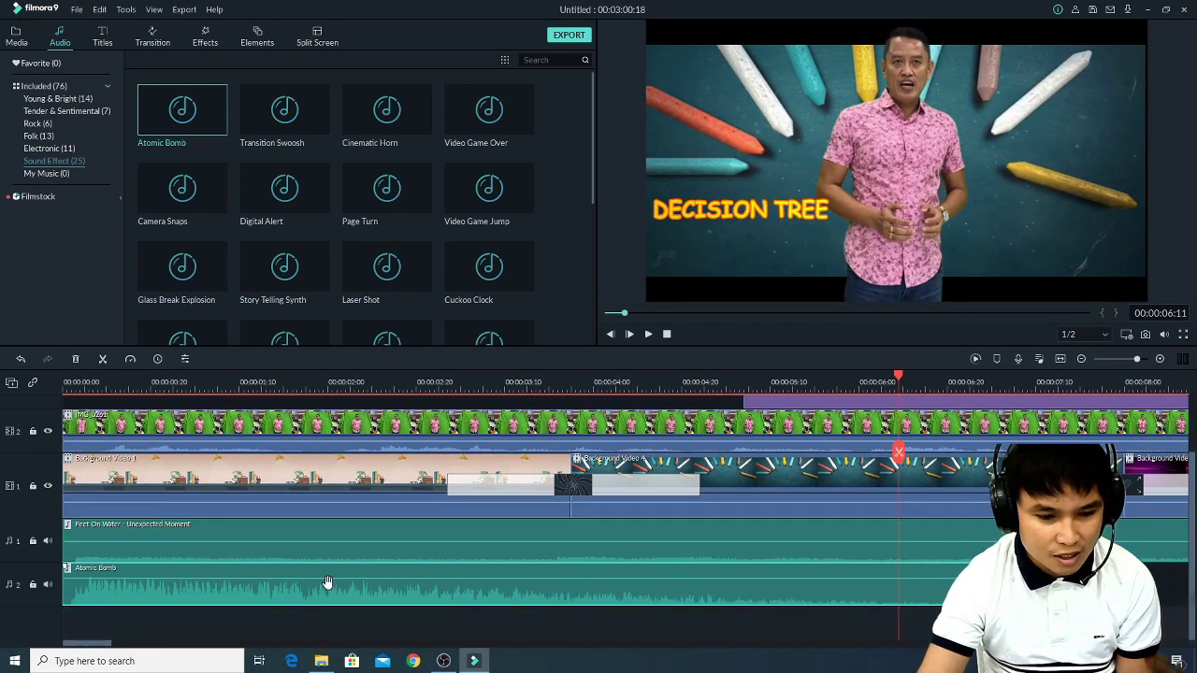
{"action": "mouse_move", "coordinate": [219, 580]}
{"action": "left_click_drag", "start_coordinate": [218, 581], "coordinate": [219, 590]}
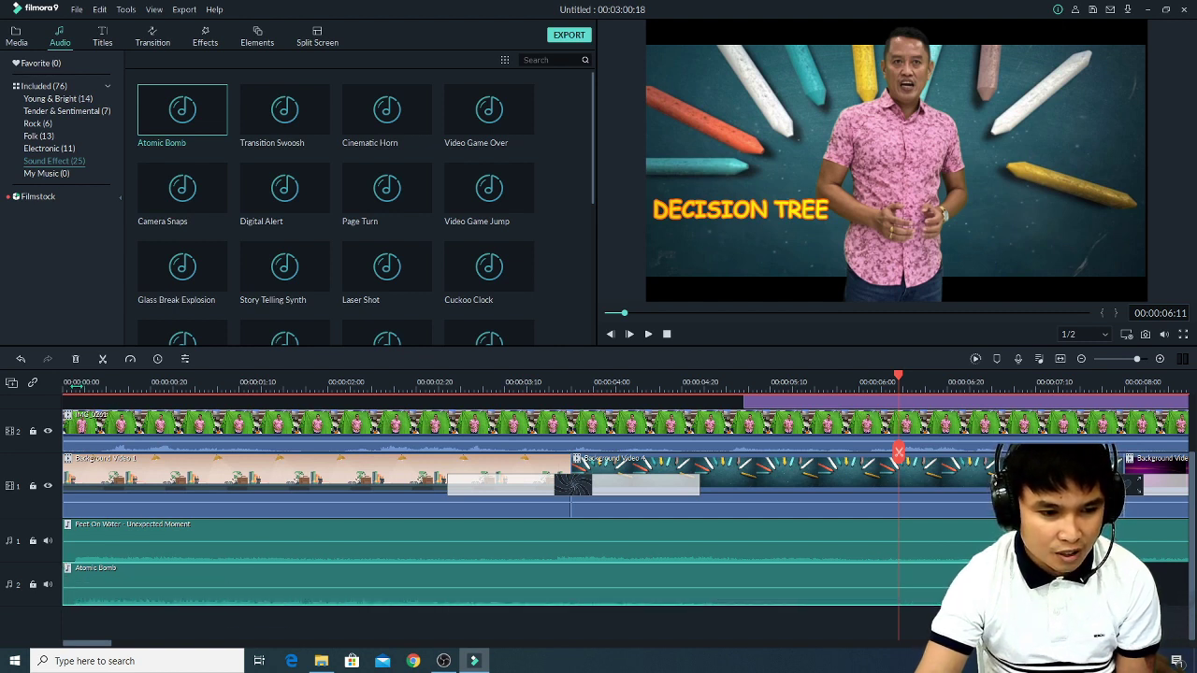
Raise the audio volume of the presenter's green-screen clip on video track 2 and play back the first three seconds.
{"action": "key", "text": "Home"}
{"action": "left_click", "coordinate": [111, 428]}
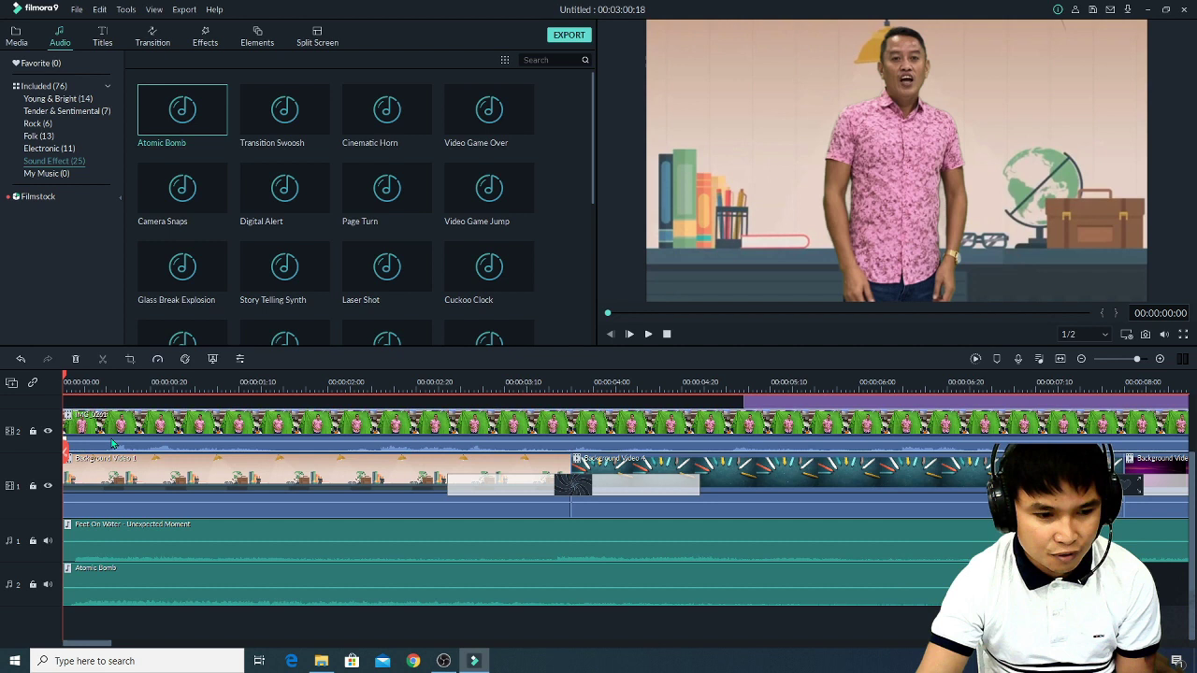
{"action": "left_click_drag", "start_coordinate": [109, 443], "coordinate": [113, 434]}
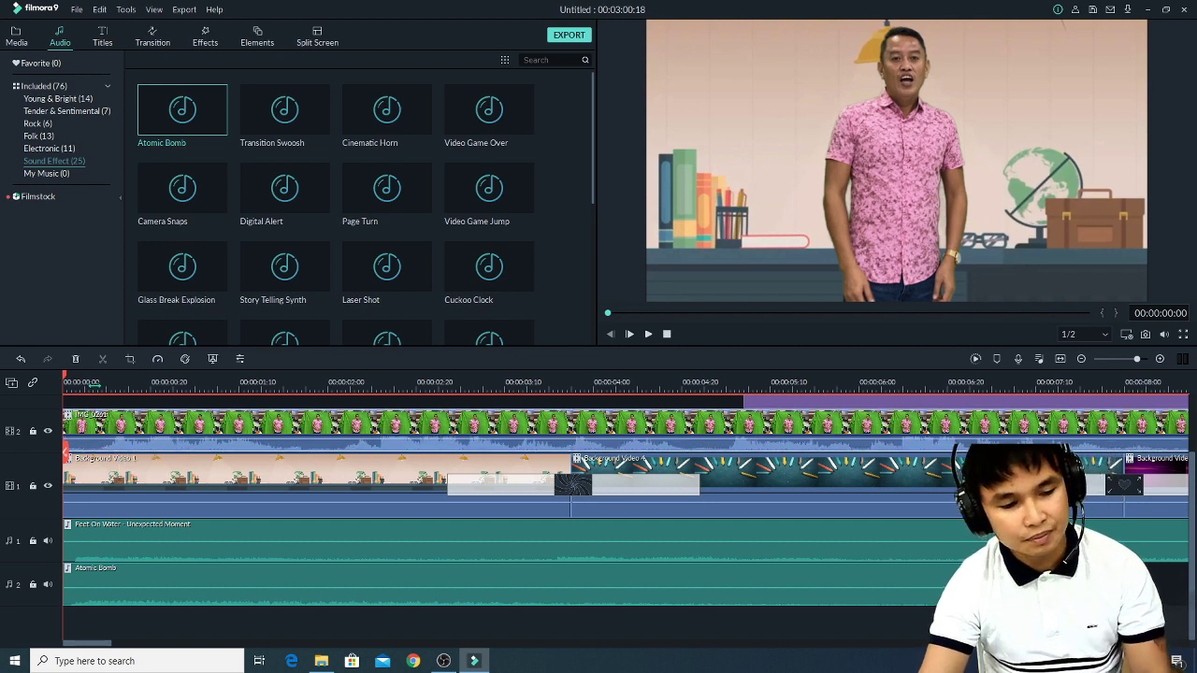
{"action": "key", "text": "space"}
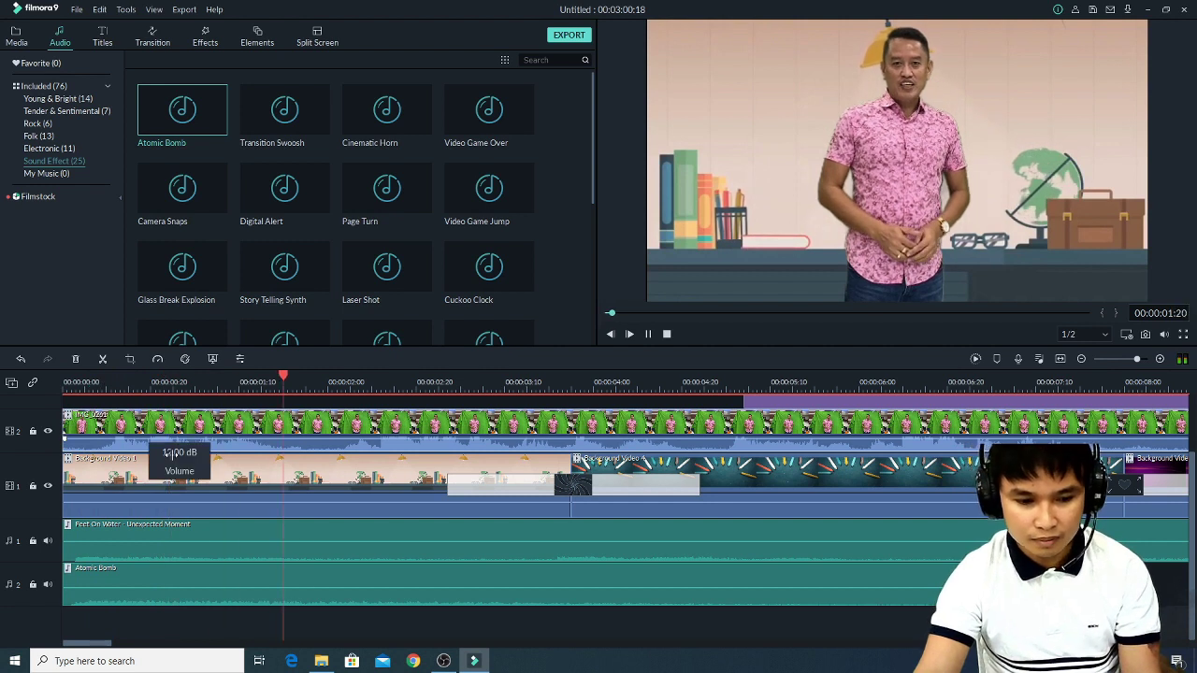
{"action": "key", "text": "space"}
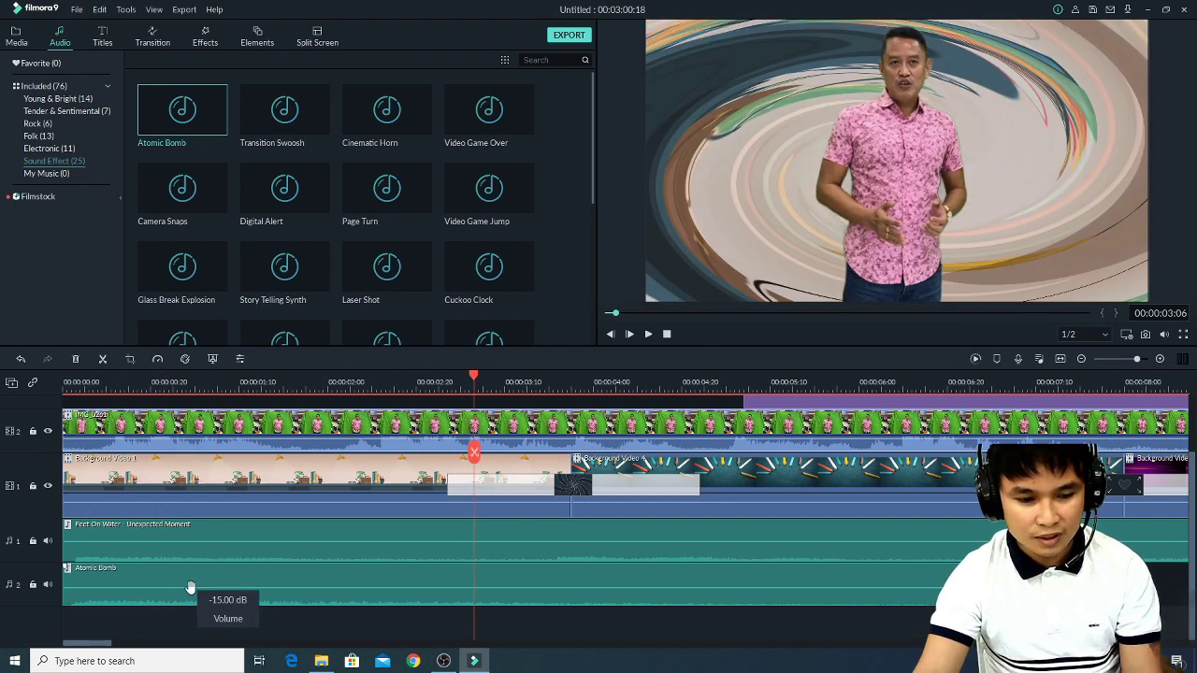
Raise the Atomic Bomb clip's volume moderately on audio track 2 and replay the opening from the start.
{"action": "left_click_drag", "start_coordinate": [190, 593], "coordinate": [192, 584]}
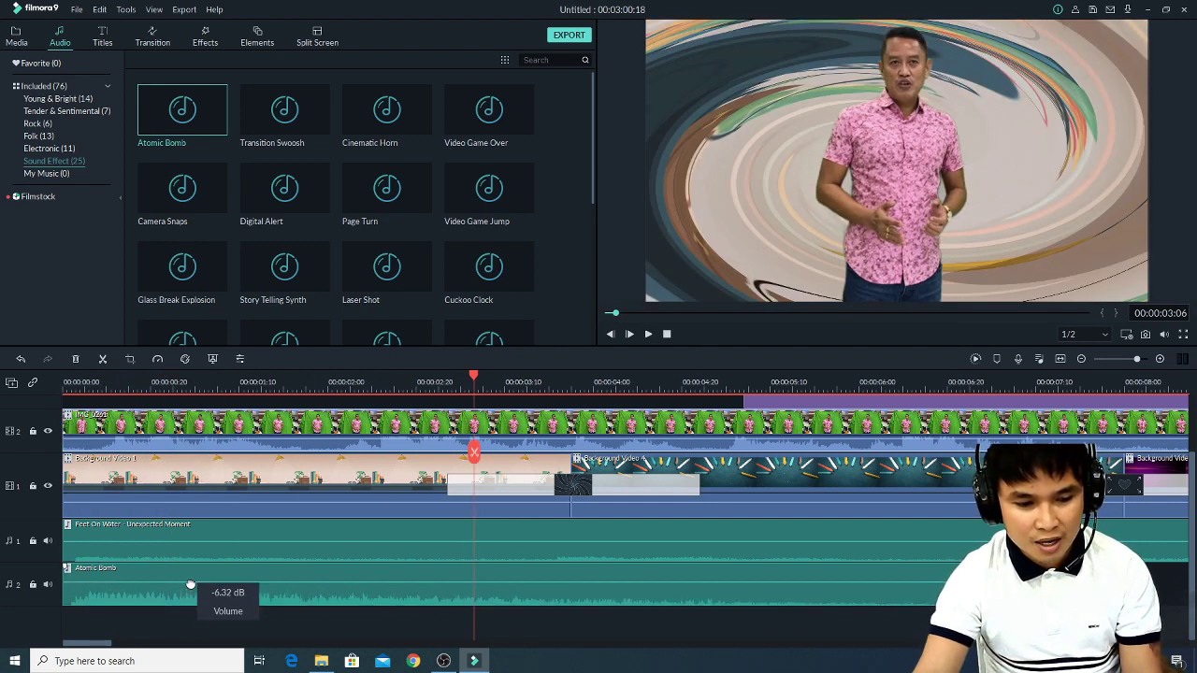
{"action": "left_click", "coordinate": [62, 383]}
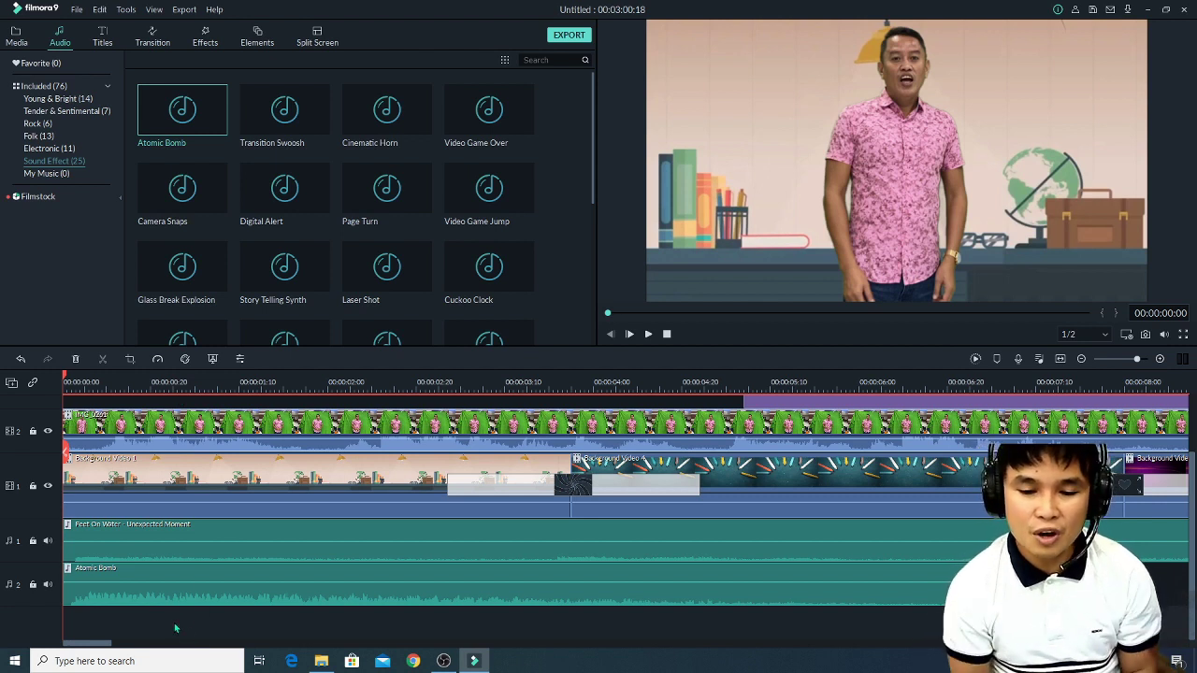
{"action": "key", "text": "space"}
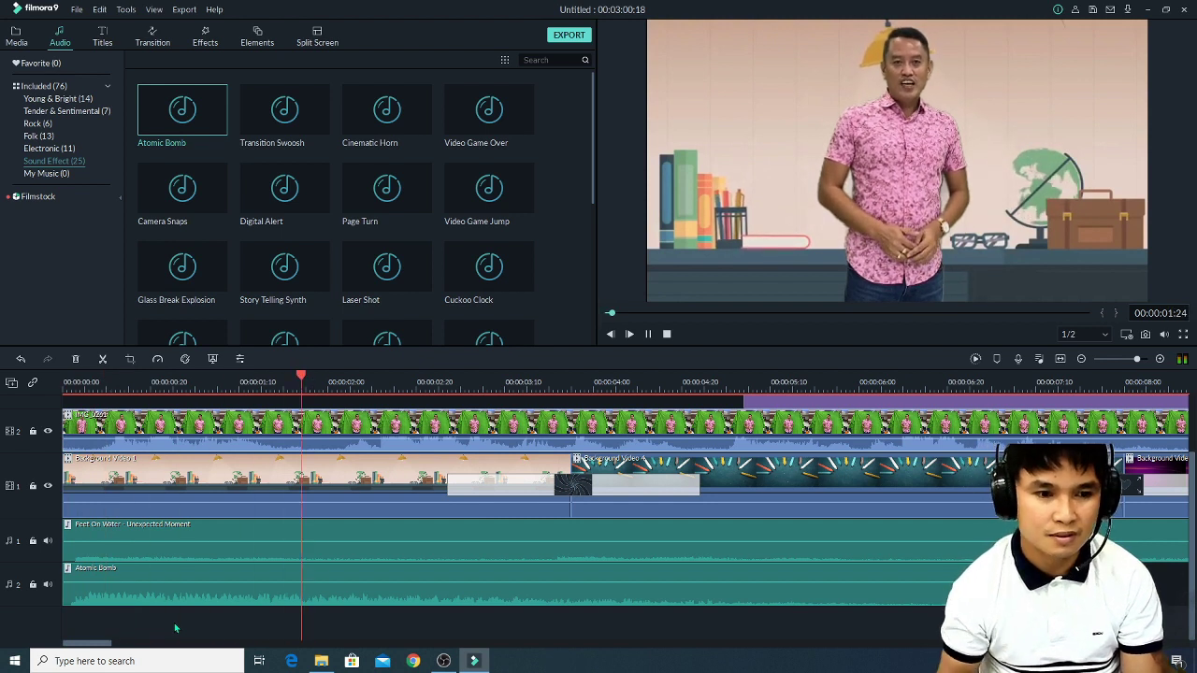
{"action": "key", "text": "space"}
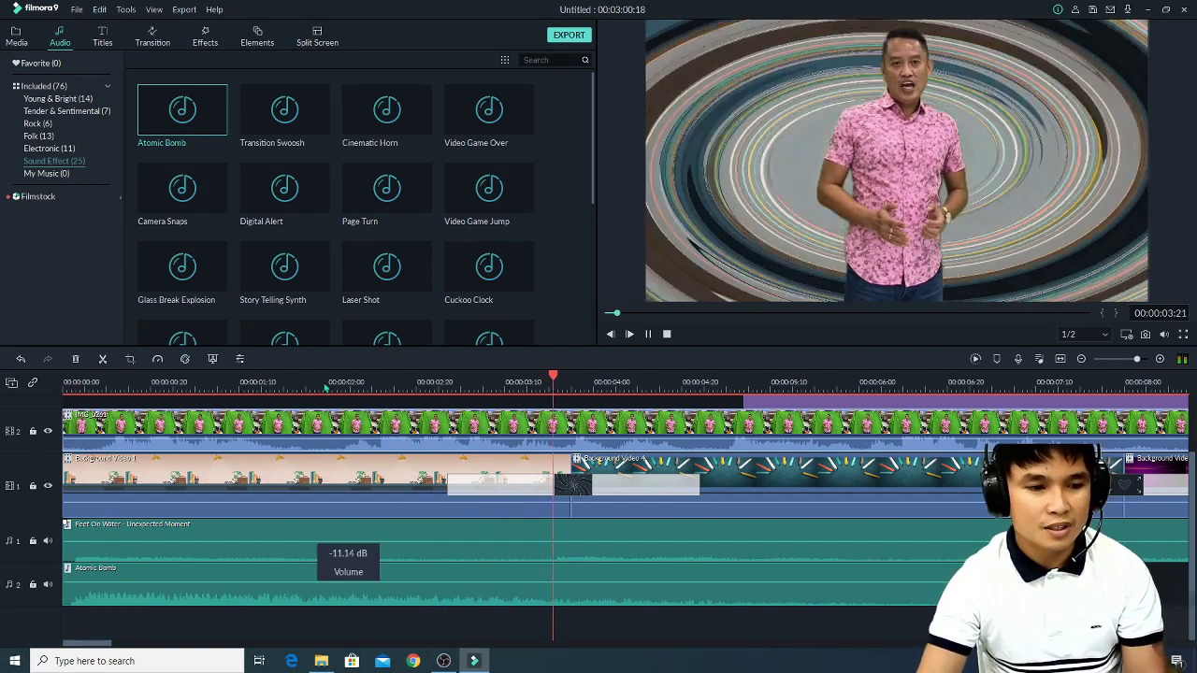
Download Always Dreaming - Same Town Forever from the Electronic music category and audition it.
{"action": "left_click", "coordinate": [36, 150]}
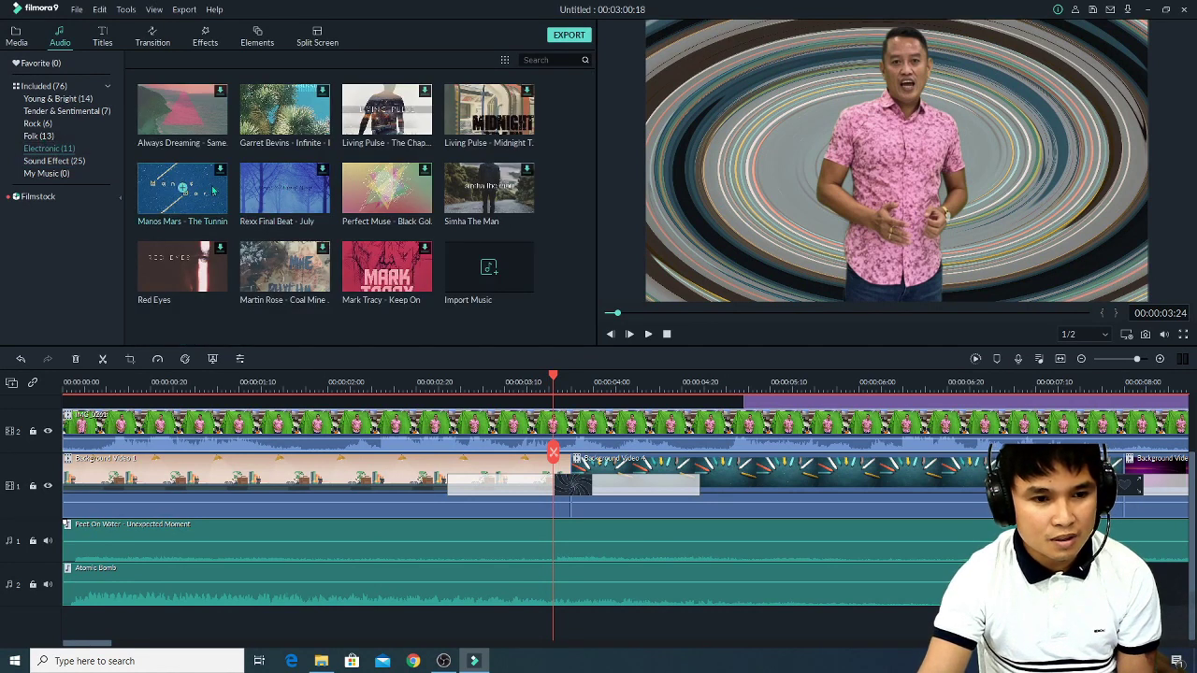
{"action": "left_click", "coordinate": [187, 123]}
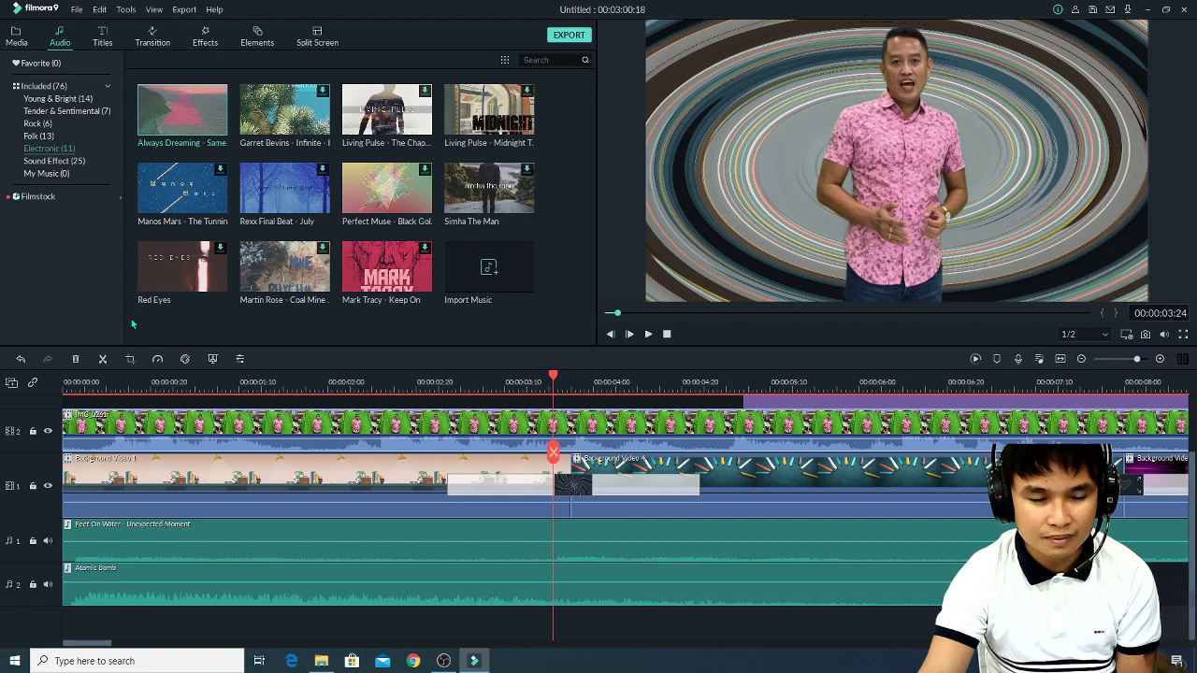
{"action": "left_click", "coordinate": [177, 128]}
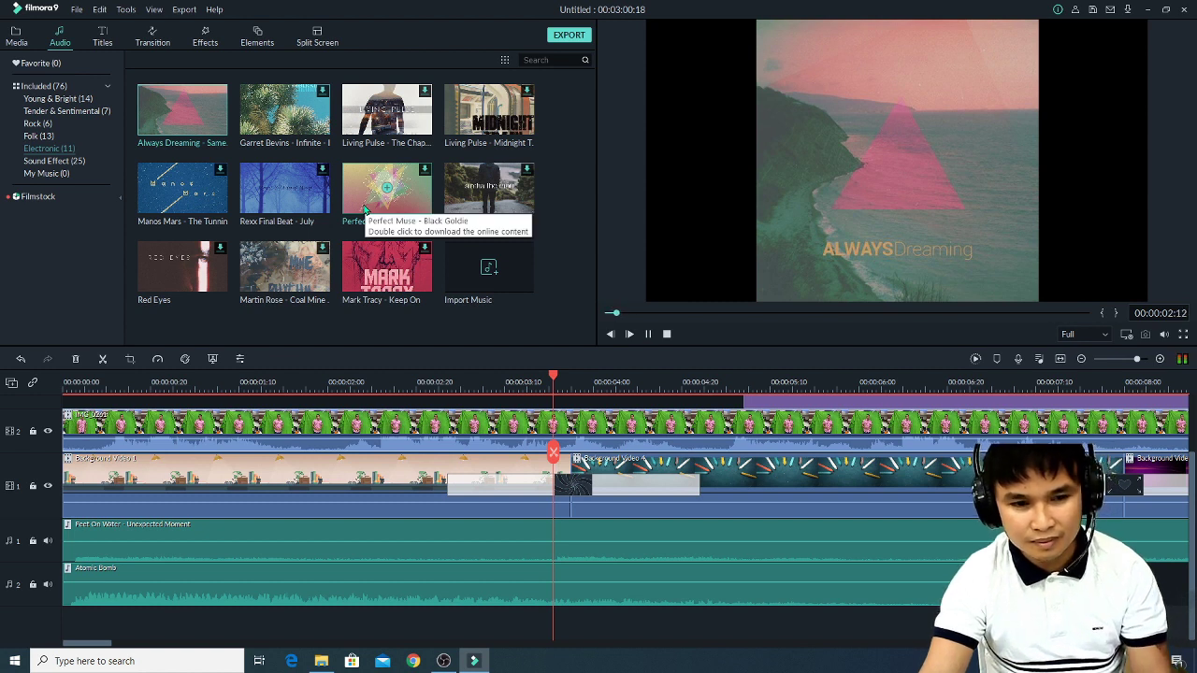
Try Always Dreaming - Same Town Forever on audio track 3 with adjusted volume, play back the opening, and undo its placement.
{"action": "mouse_move", "coordinate": [176, 115]}
{"action": "left_click_drag", "start_coordinate": [162, 117], "coordinate": [155, 621]}
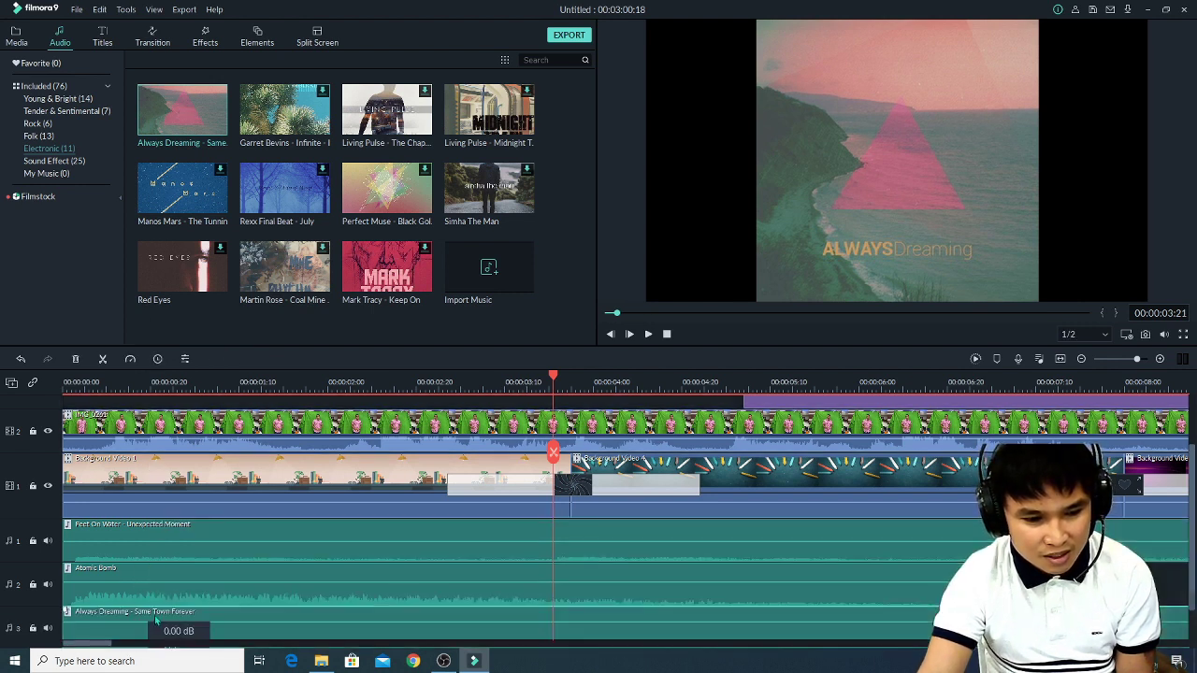
{"action": "left_click_drag", "start_coordinate": [395, 620], "coordinate": [397, 625]}
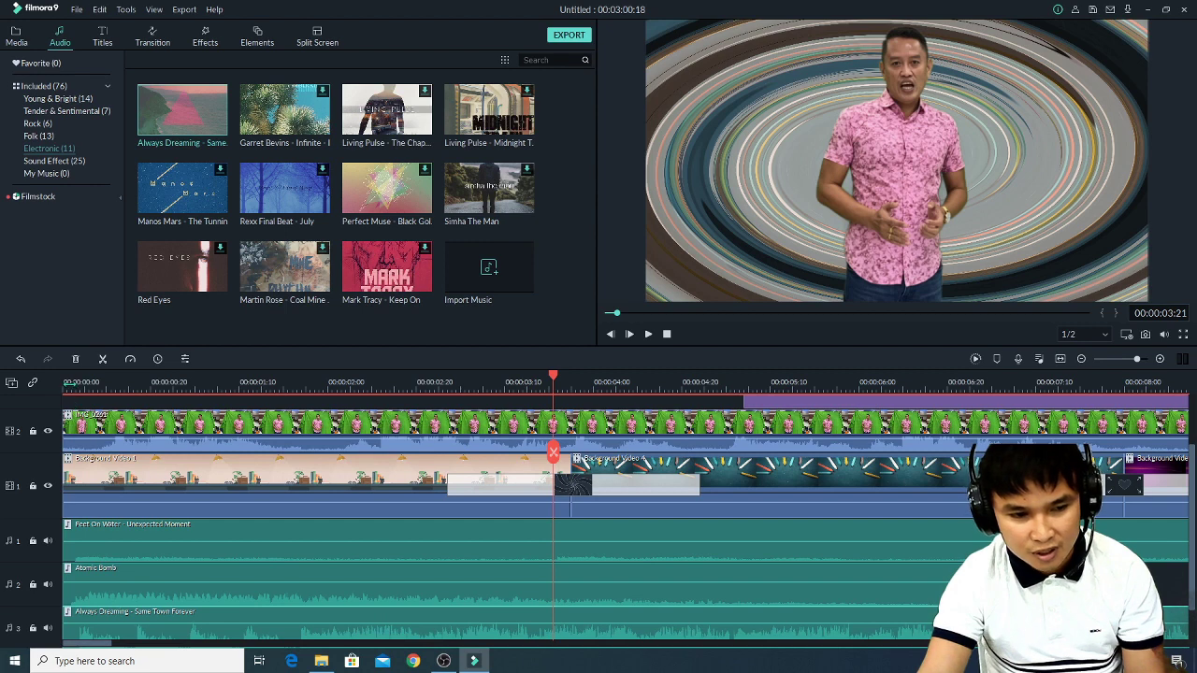
{"action": "left_click", "coordinate": [65, 383]}
{"action": "key", "text": "space"}
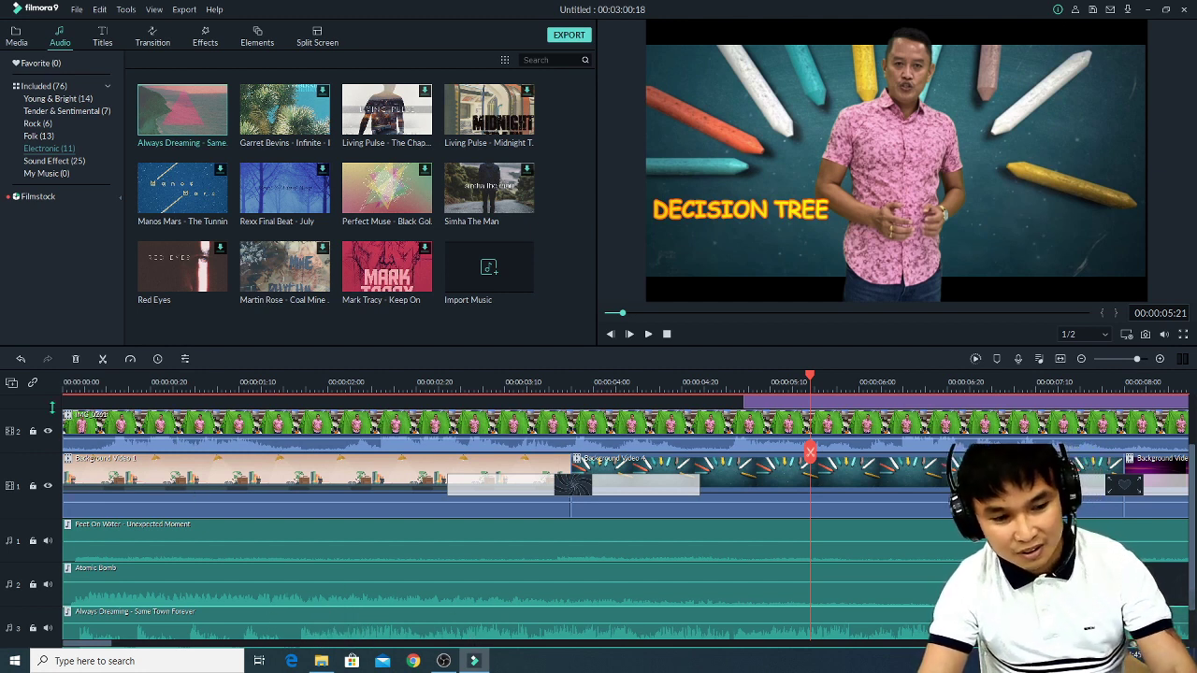
{"action": "left_click", "coordinate": [21, 359]}
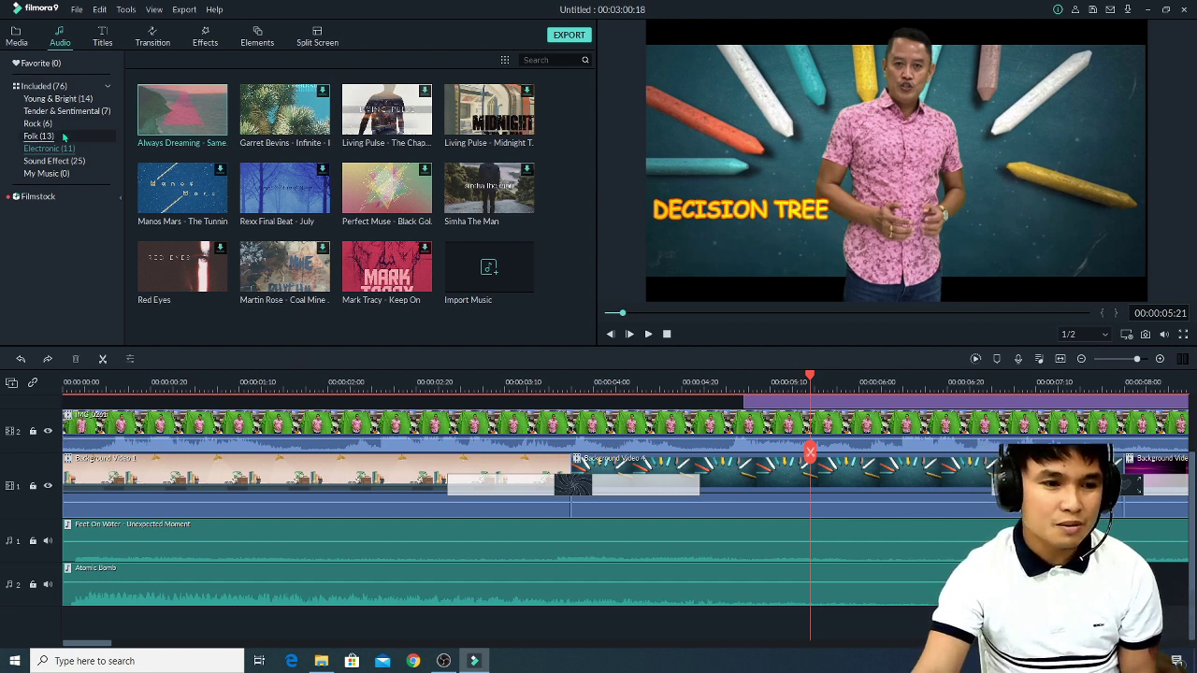
Review the included audio categories, from Young & Bright, Tender & Sentimental, Rock, Folk and Electronic to Sound Effect, with the playhead returned to the start.
{"action": "left_click", "coordinate": [56, 99]}
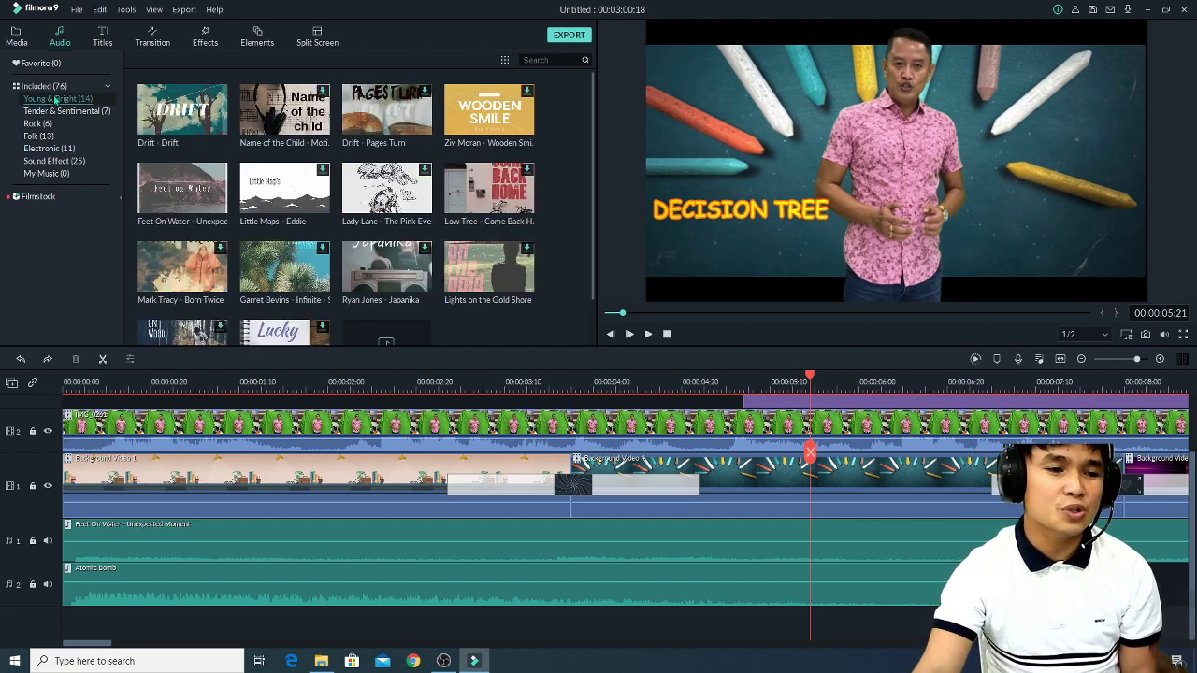
{"action": "left_click", "coordinate": [52, 112]}
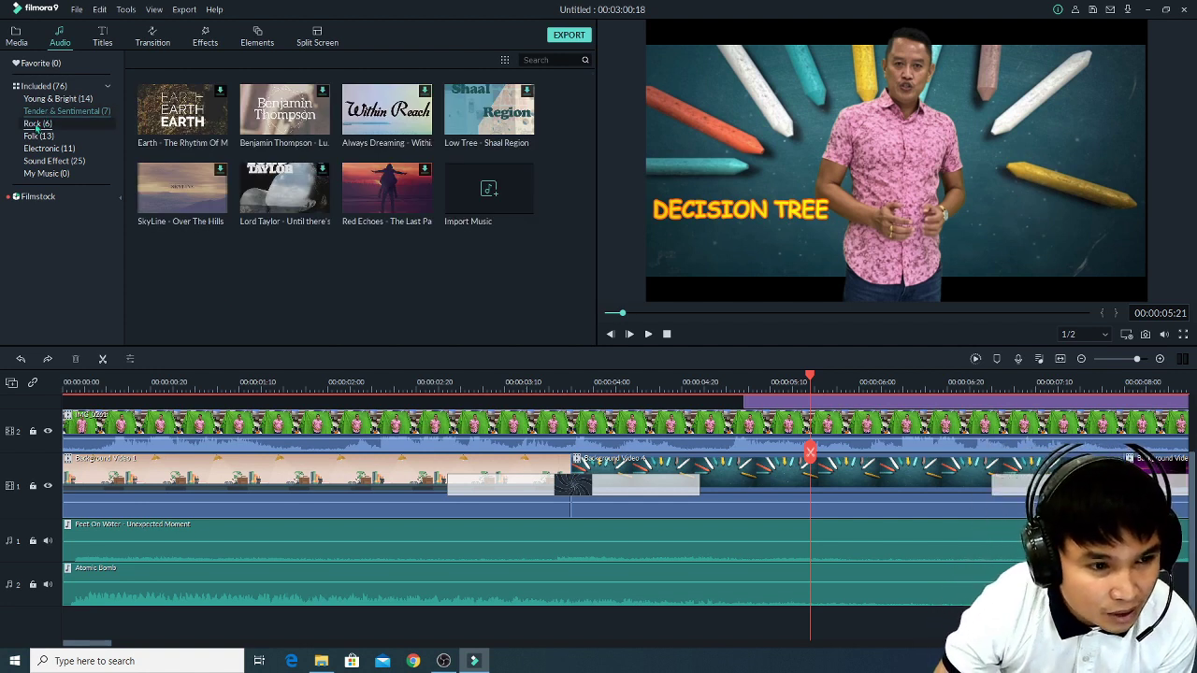
{"action": "left_click", "coordinate": [36, 125]}
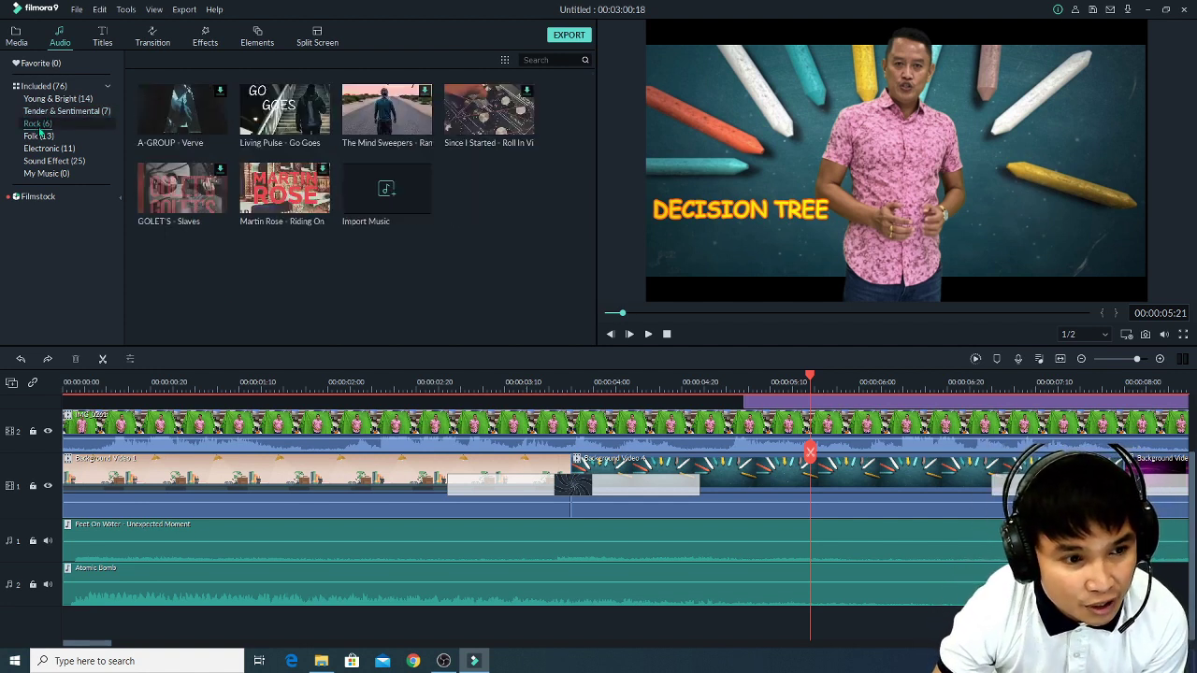
{"action": "left_click", "coordinate": [39, 136]}
{"action": "left_click", "coordinate": [42, 148]}
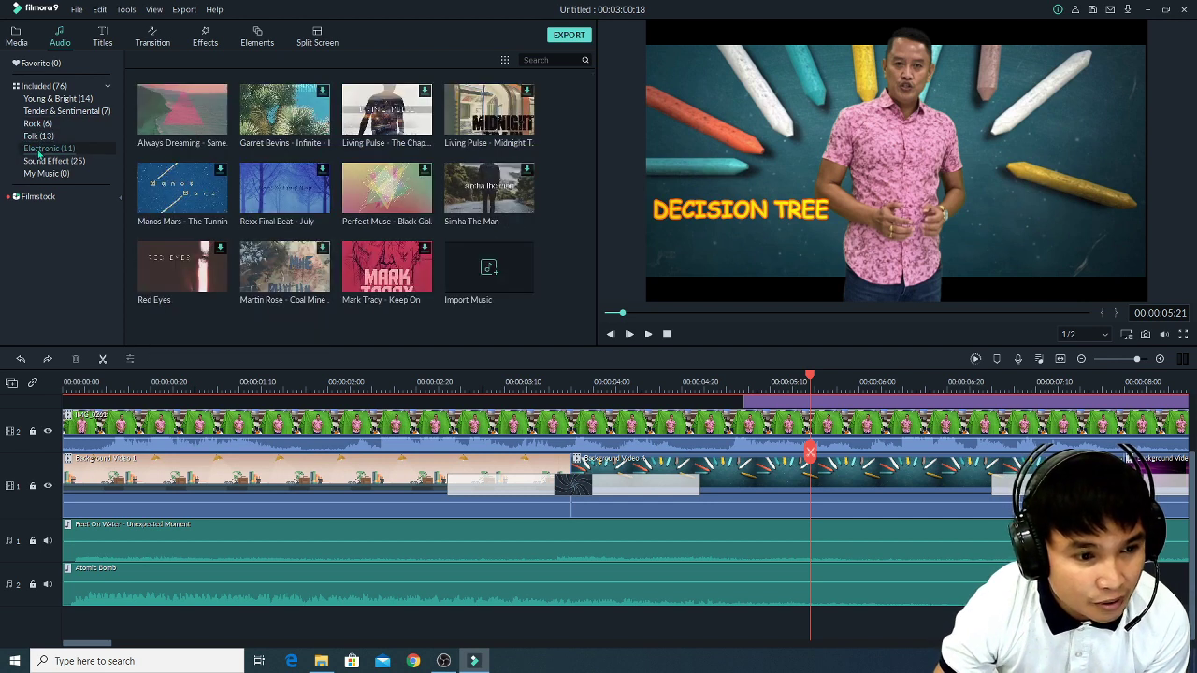
{"action": "left_click", "coordinate": [43, 163]}
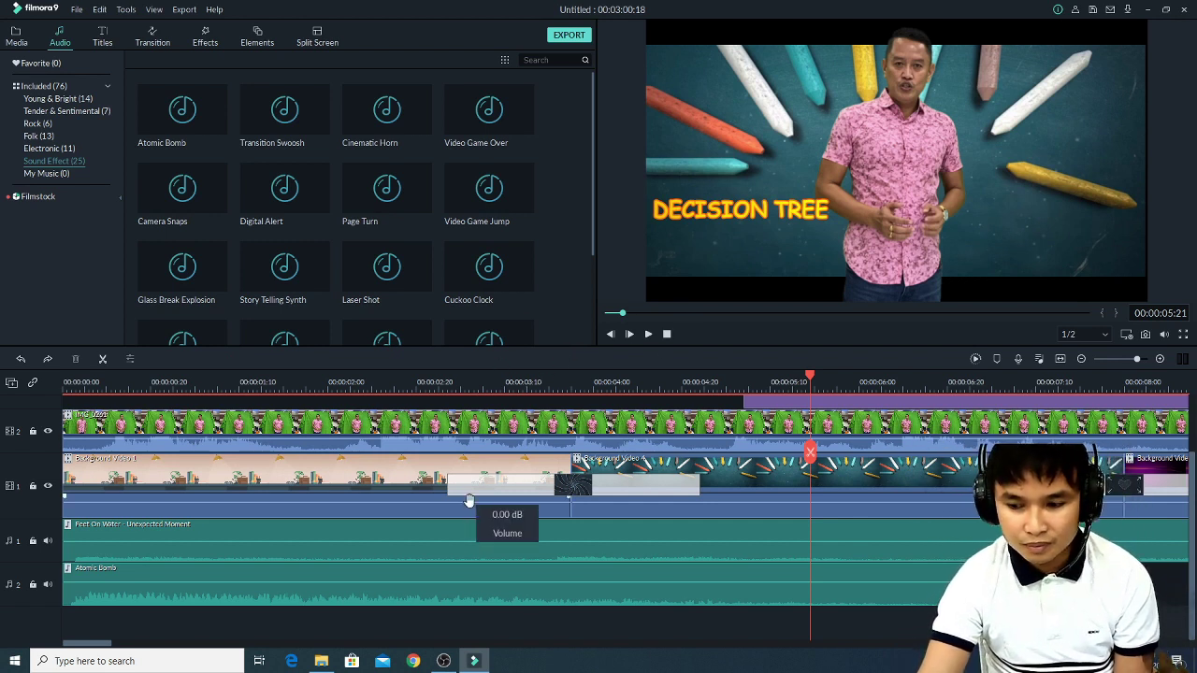
{"action": "left_click_drag", "start_coordinate": [1193, 481], "coordinate": [1180, 415]}
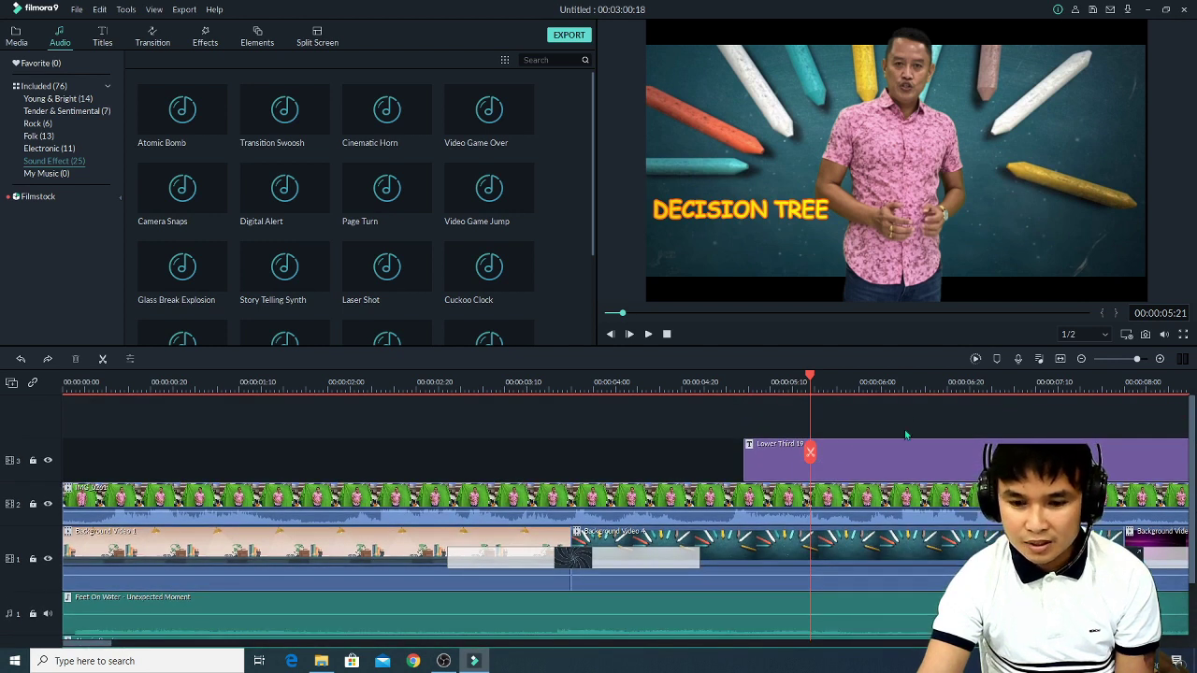
{"action": "left_click", "coordinate": [64, 384]}
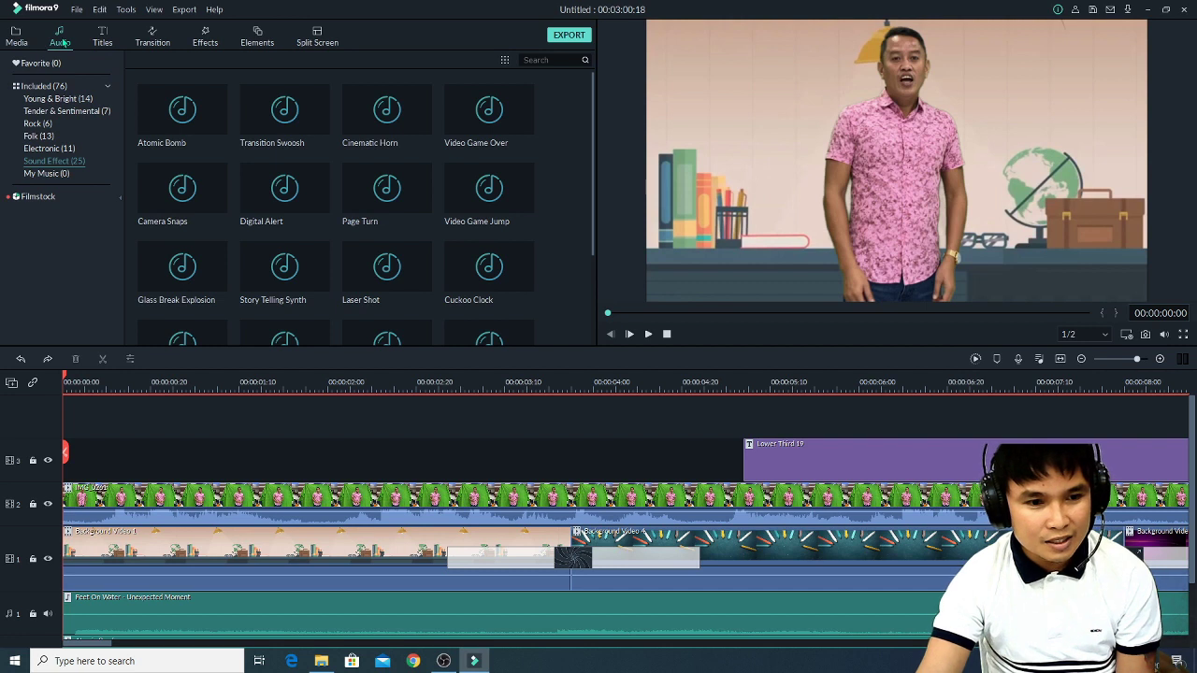
{"action": "left_click", "coordinate": [58, 99]}
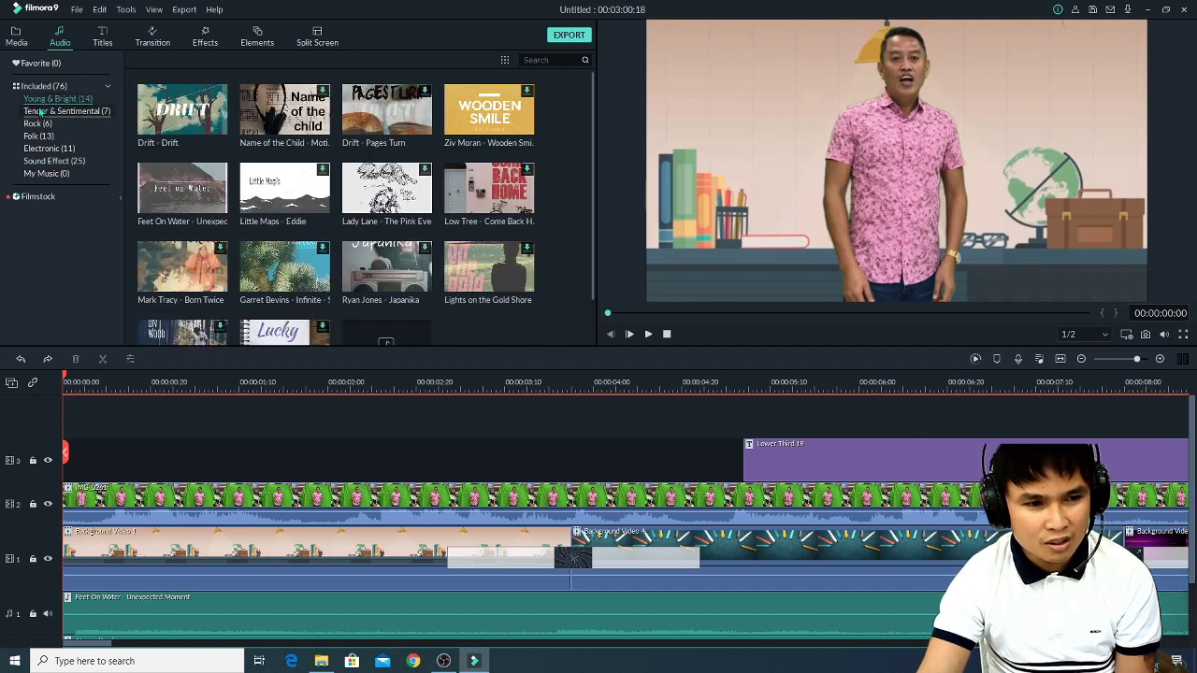
{"action": "left_click", "coordinate": [39, 111]}
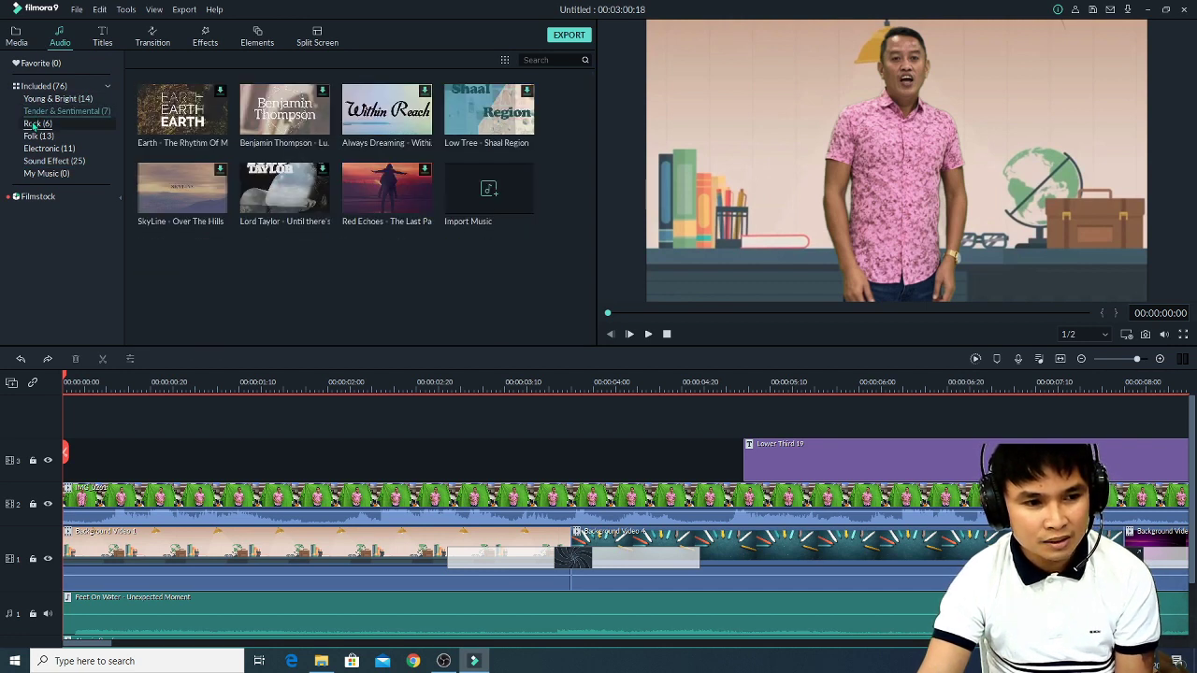
{"action": "left_click", "coordinate": [35, 124]}
{"action": "left_click", "coordinate": [34, 137]}
{"action": "left_click", "coordinate": [42, 150]}
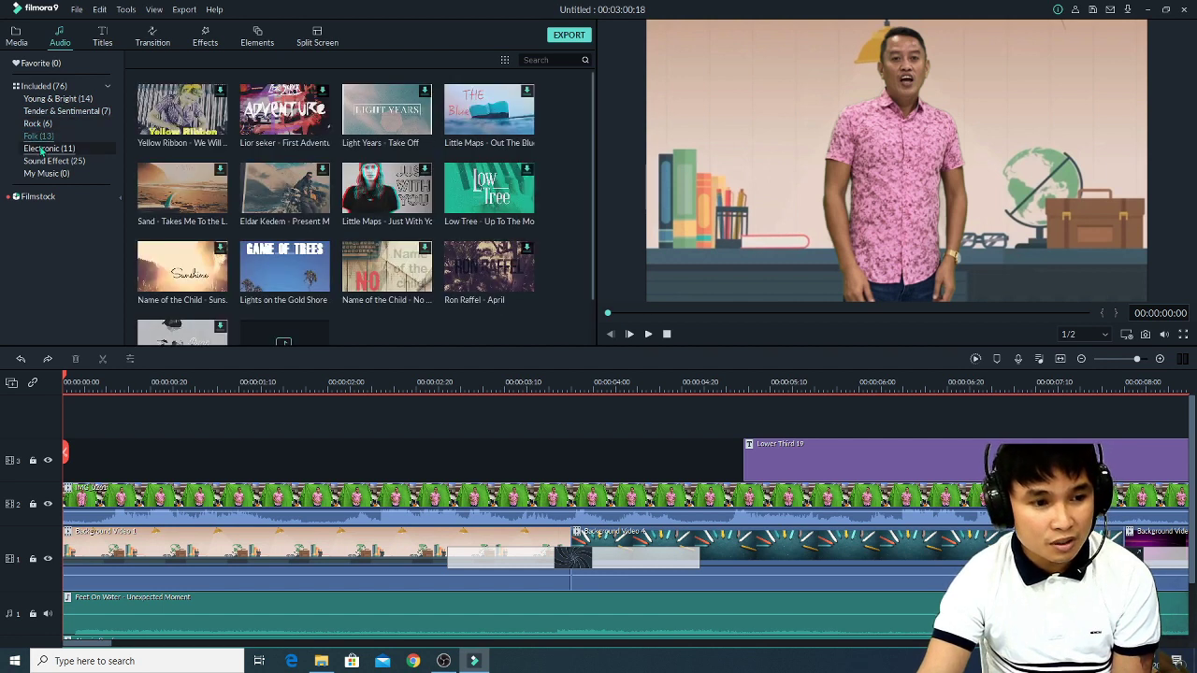
{"action": "left_click", "coordinate": [42, 161]}
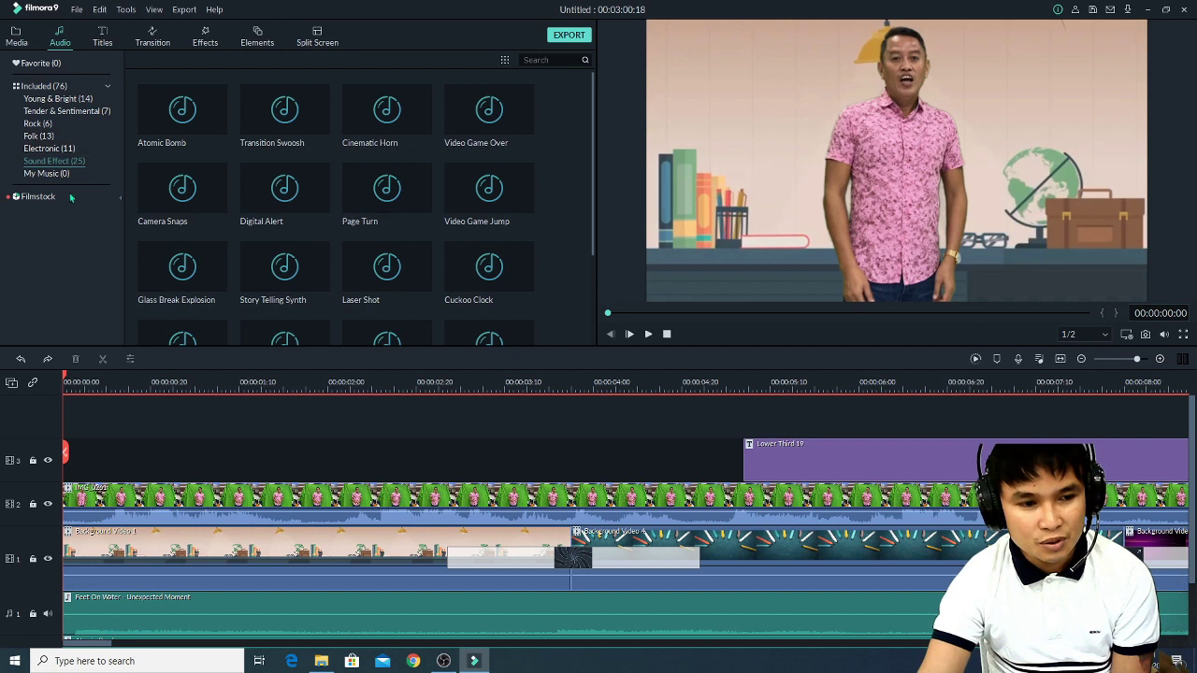
Open the Filmstock music library, retrying its connection, and switch to the Transition library.
{"action": "left_click", "coordinate": [31, 200]}
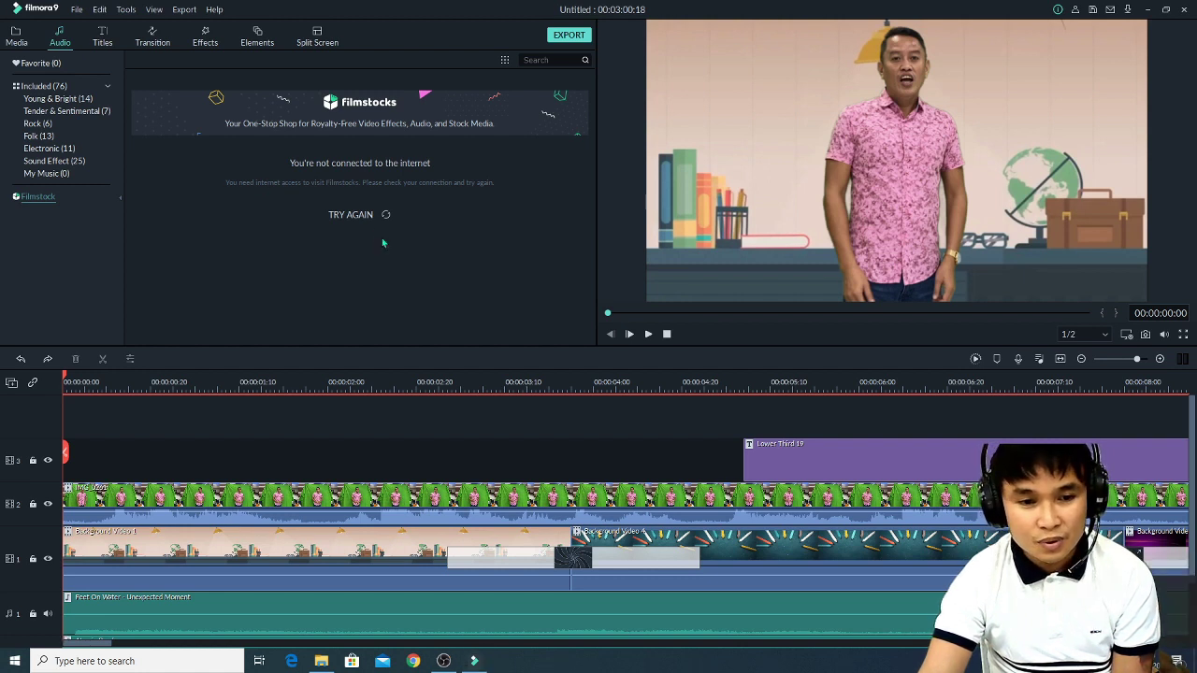
{"action": "left_click", "coordinate": [383, 214]}
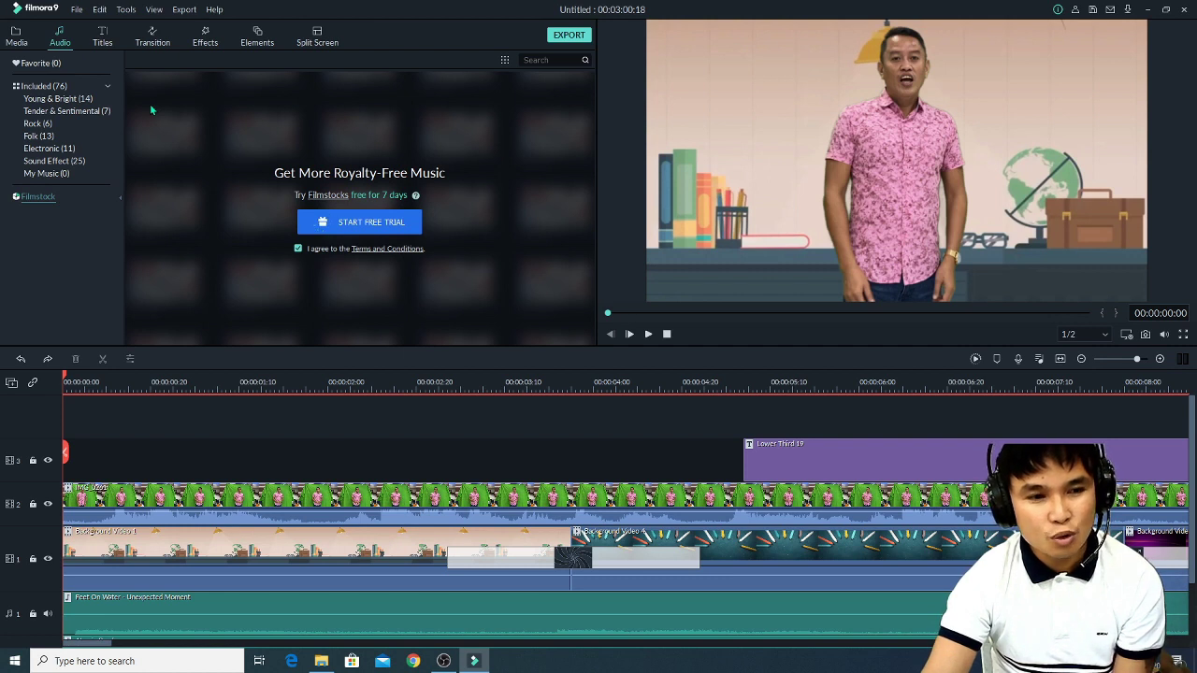
{"action": "left_click", "coordinate": [105, 42]}
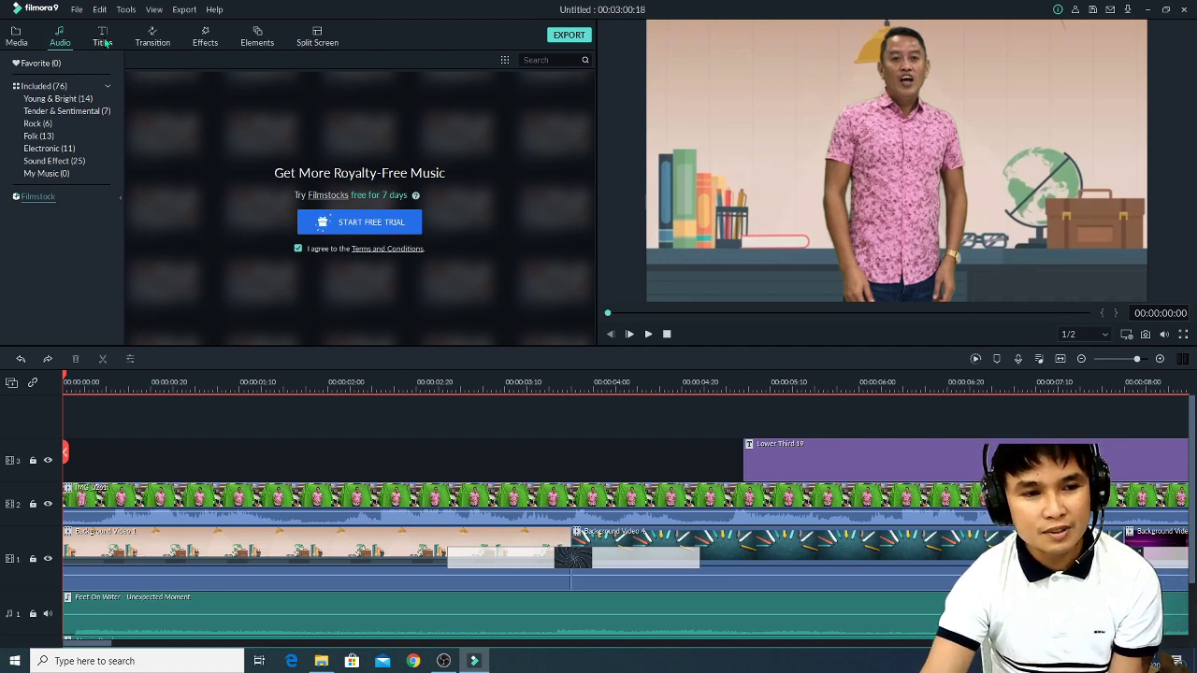
{"action": "left_click", "coordinate": [147, 42]}
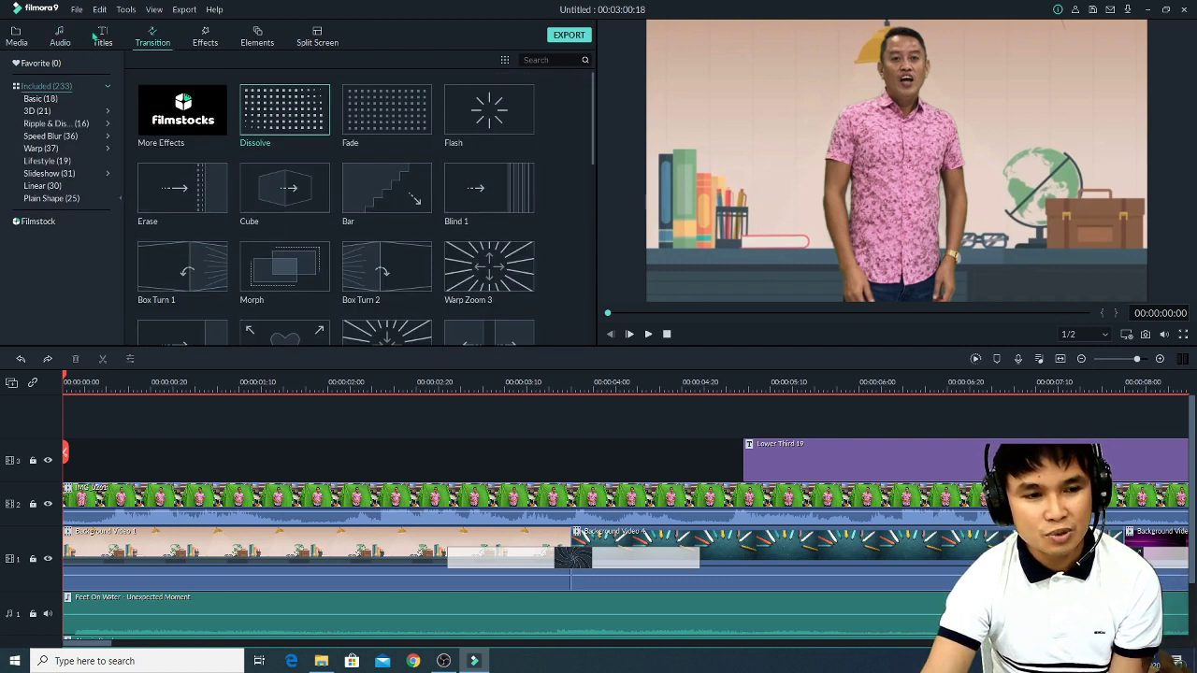
Look over the Effects library and the Filmstock music offer, and return to the project media.
{"action": "left_click", "coordinate": [206, 37]}
{"action": "left_click_drag", "start_coordinate": [593, 137], "coordinate": [590, 105]}
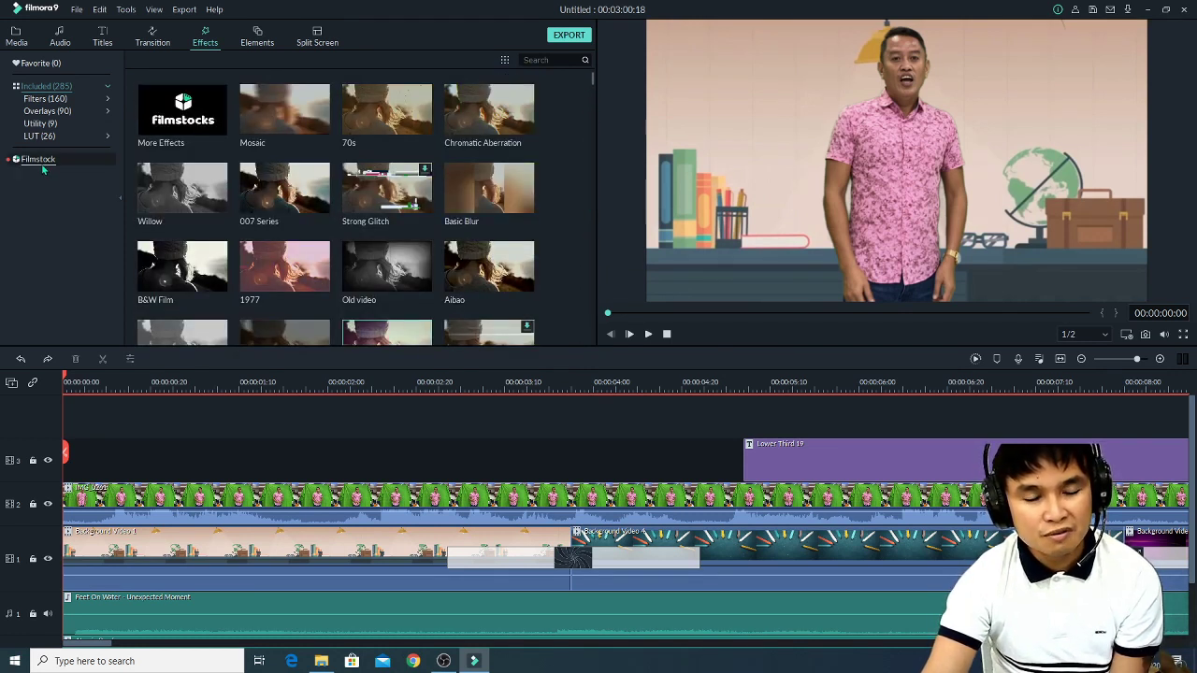
{"action": "left_click", "coordinate": [59, 40]}
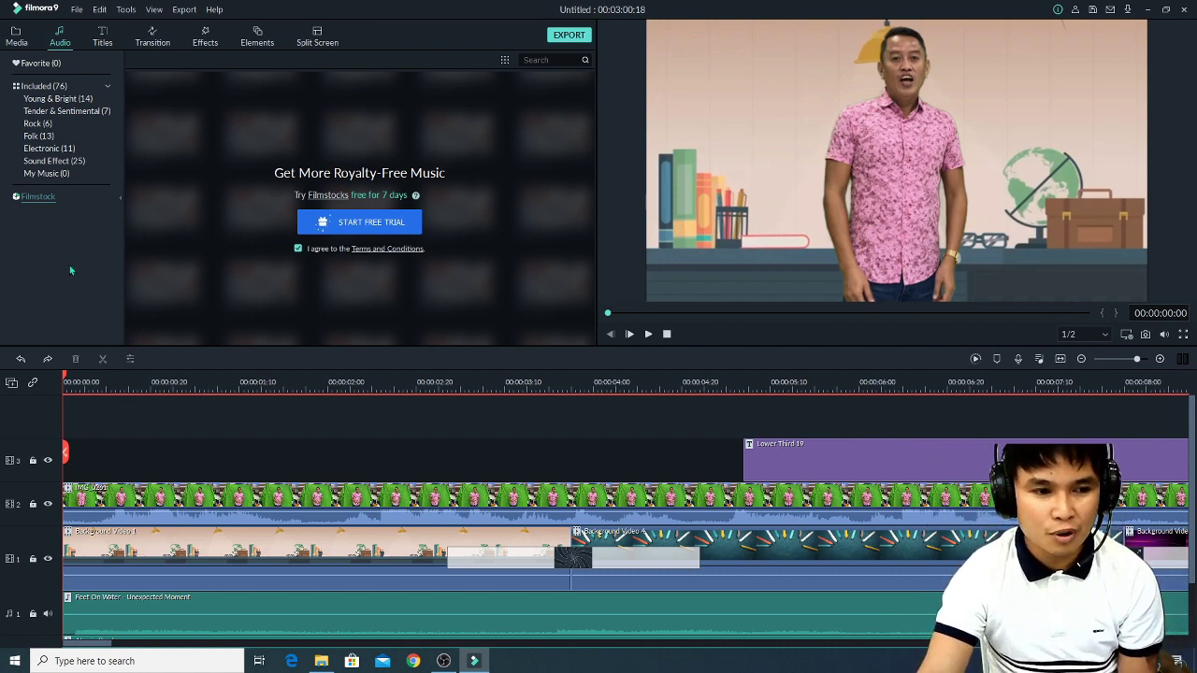
{"action": "left_click", "coordinate": [20, 40]}
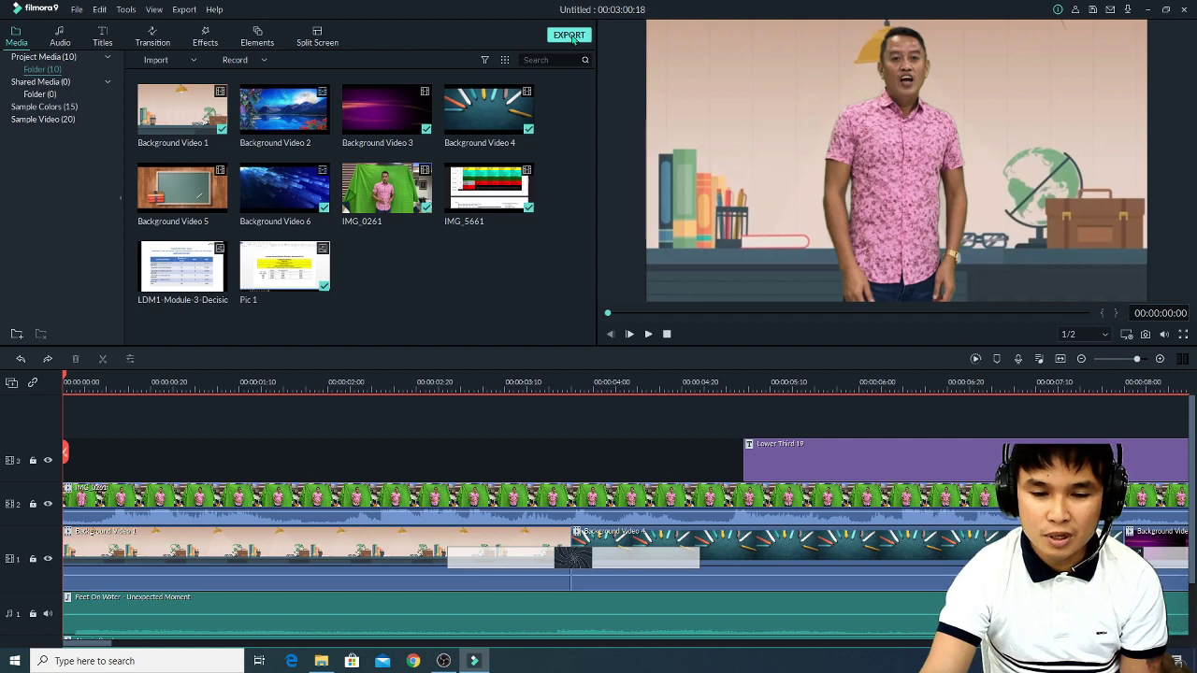
{"action": "mouse_move", "coordinate": [67, 644]}
{"action": "left_mouse_down"}
{"action": "mouse_move", "coordinate": [412, 643]}
{"action": "mouse_move", "coordinate": [643, 621]}
{"action": "mouse_move", "coordinate": [616, 620]}
{"action": "mouse_move", "coordinate": [592, 625]}
{"action": "mouse_move", "coordinate": [1174, 643]}
{"action": "mouse_move", "coordinate": [75, 643]}
{"action": "left_mouse_up"}
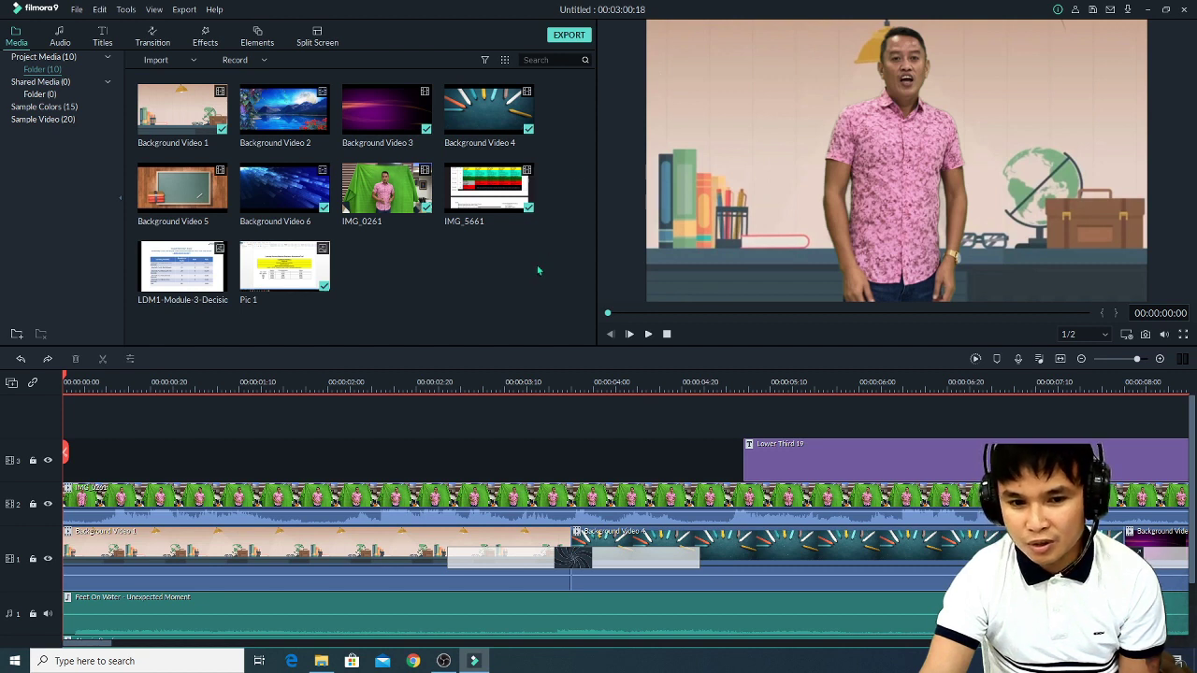
Open the export settings for a local MP4 file and name the output Video Tutorial Output.
{"action": "left_click", "coordinate": [572, 39]}
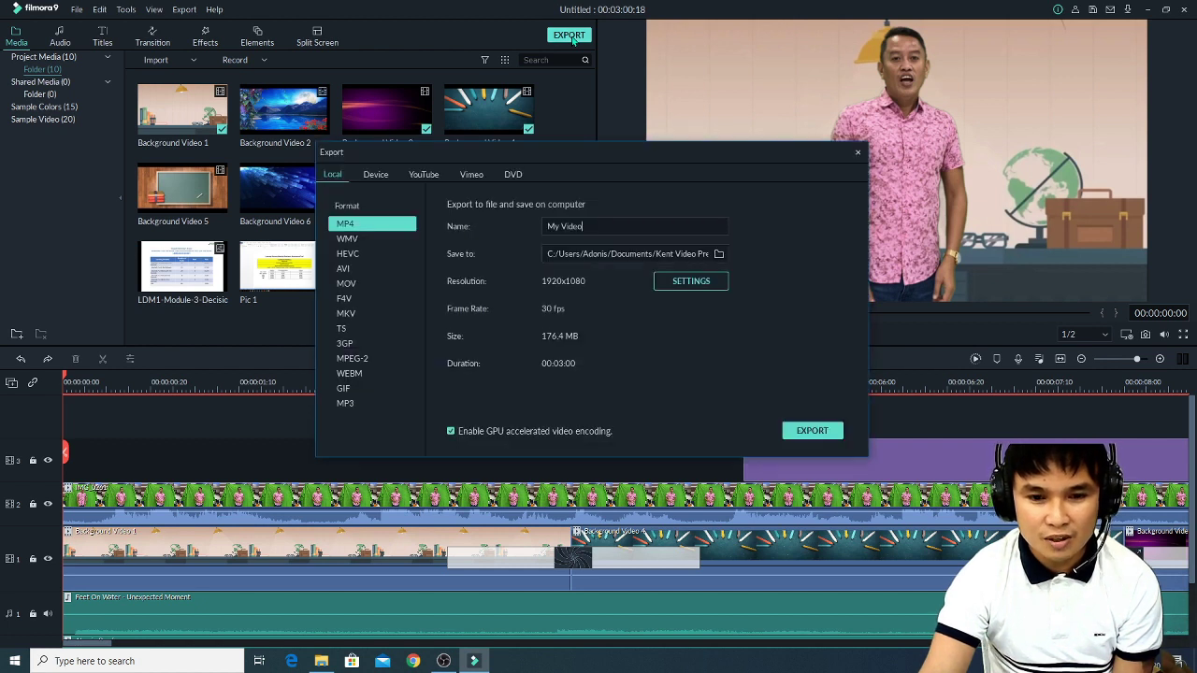
{"action": "left_click", "coordinate": [857, 153]}
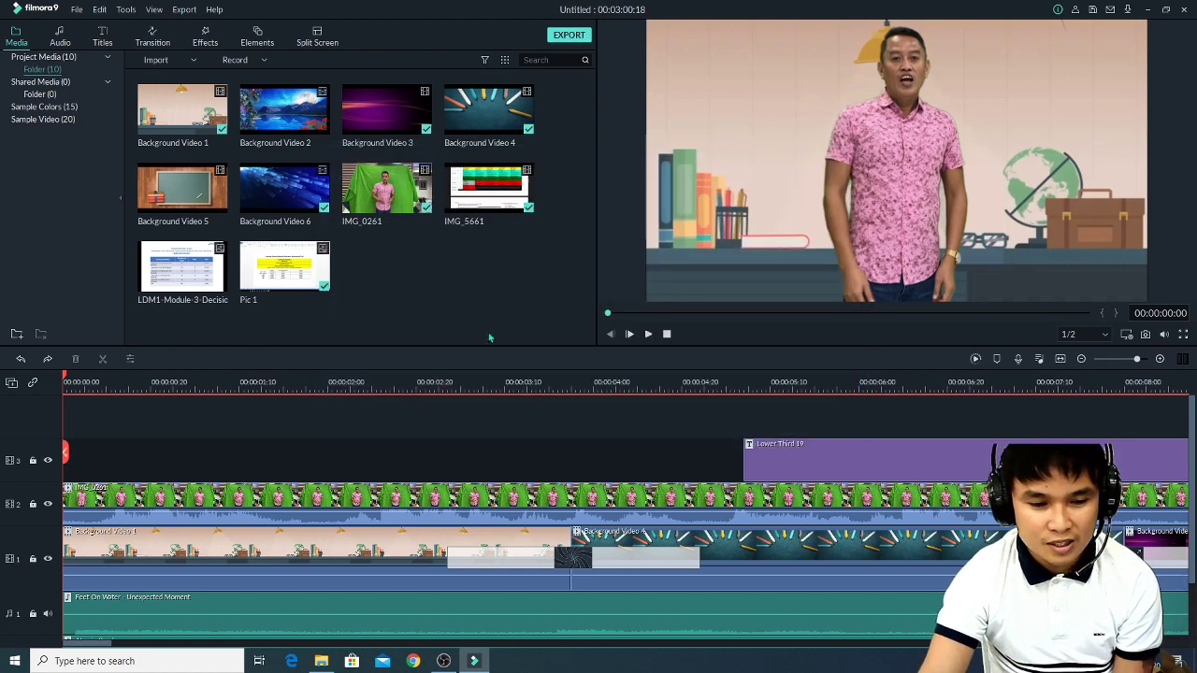
{"action": "left_click", "coordinate": [568, 36]}
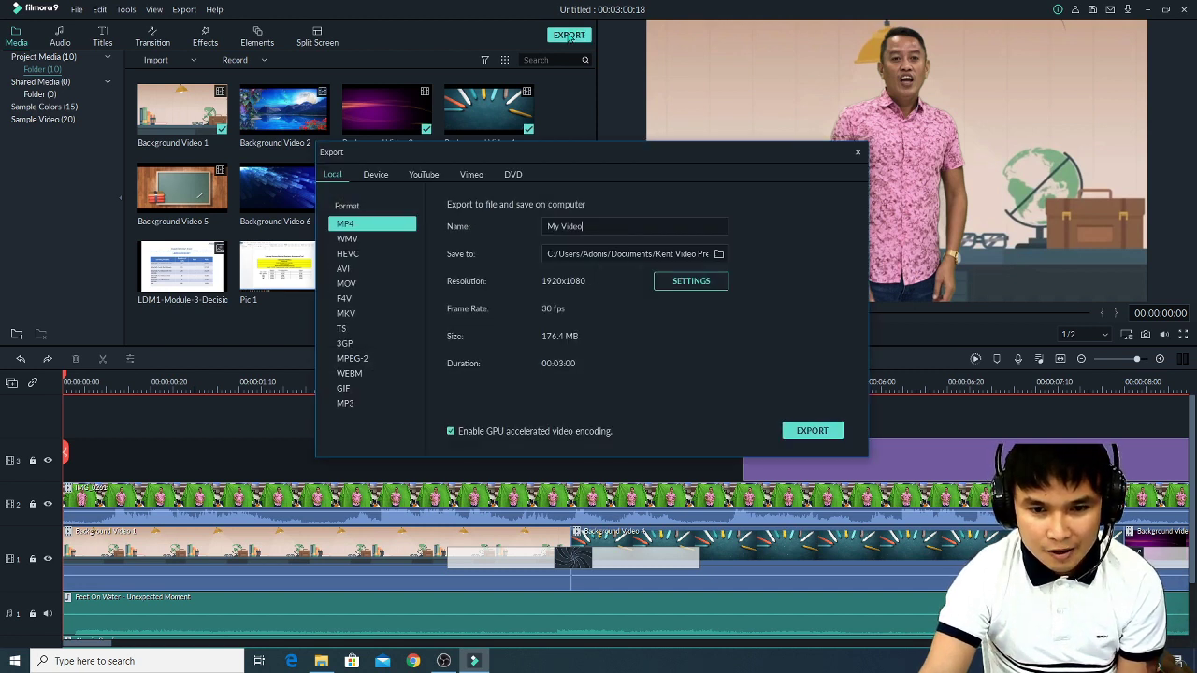
{"action": "left_click_drag", "start_coordinate": [585, 226], "coordinate": [539, 228]}
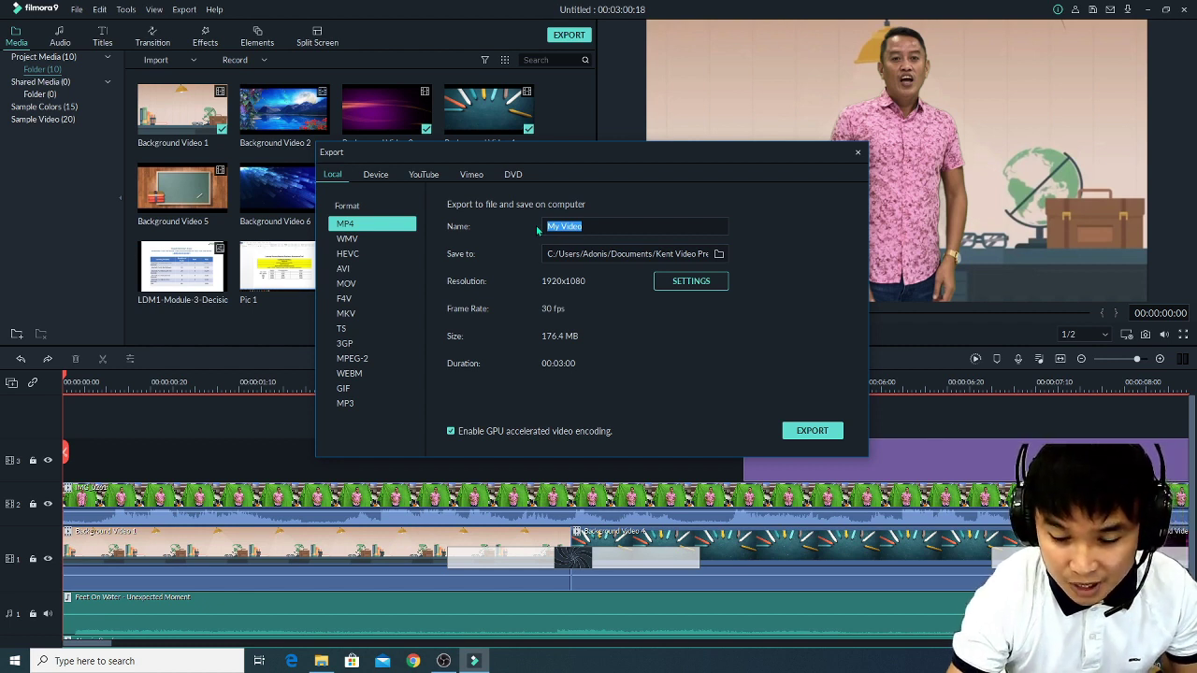
{"action": "type", "text": "vIDEO"}
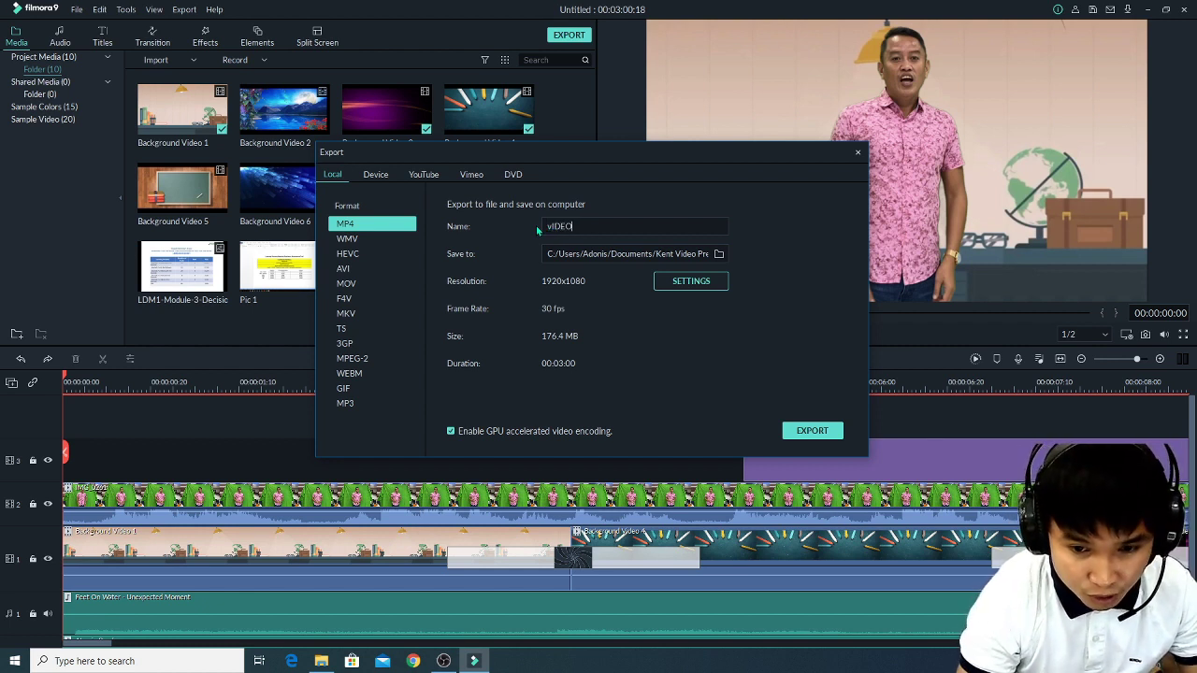
{"action": "key", "text": "BackSpace"}
{"action": "key", "text": "BackSpace"}
{"action": "key", "text": "BackSpace"}
{"action": "key", "text": "BackSpace"}
{"action": "key", "text": "BackSpace"}
{"action": "type", "text": "Video"}
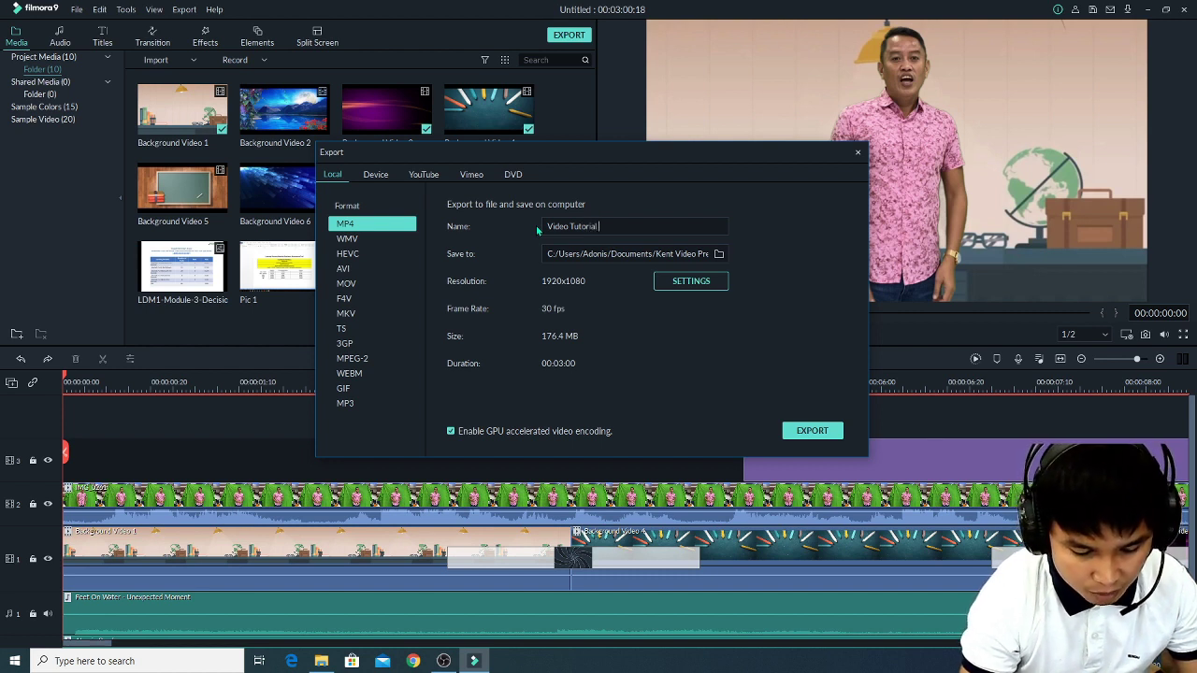
{"action": "type", "text": "Tutorial Output"}
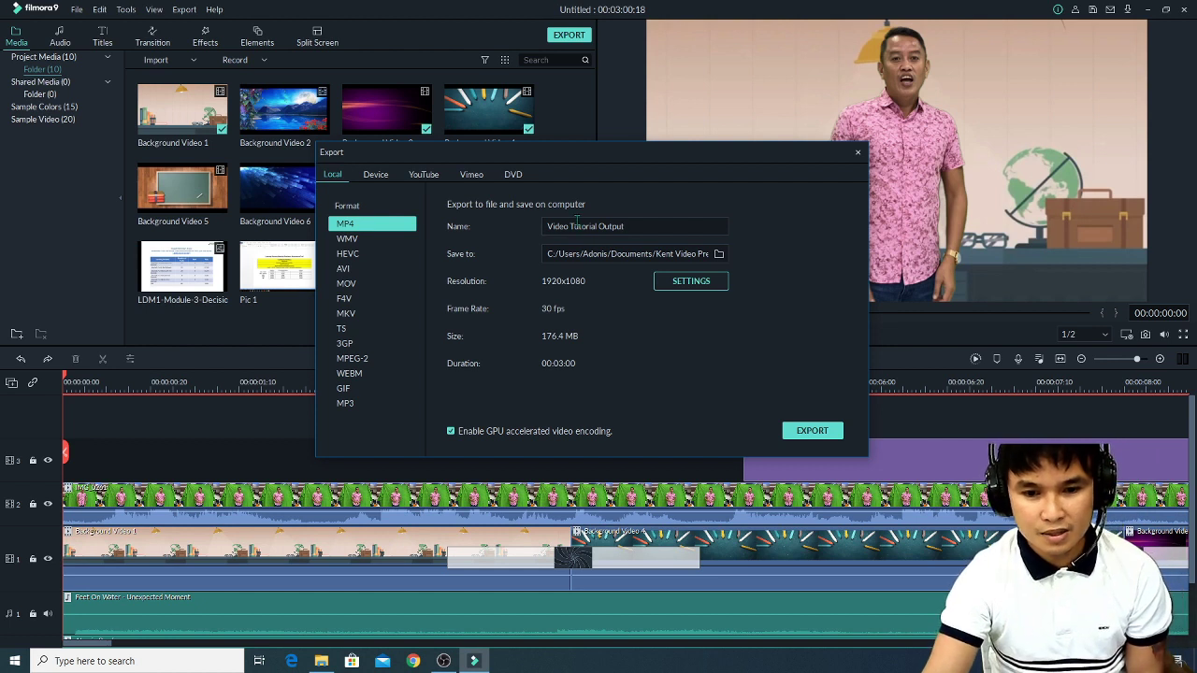
Create a folder named Video Tutorial Output inside the current save directory and choose it as the export destination.
{"action": "left_click", "coordinate": [718, 254]}
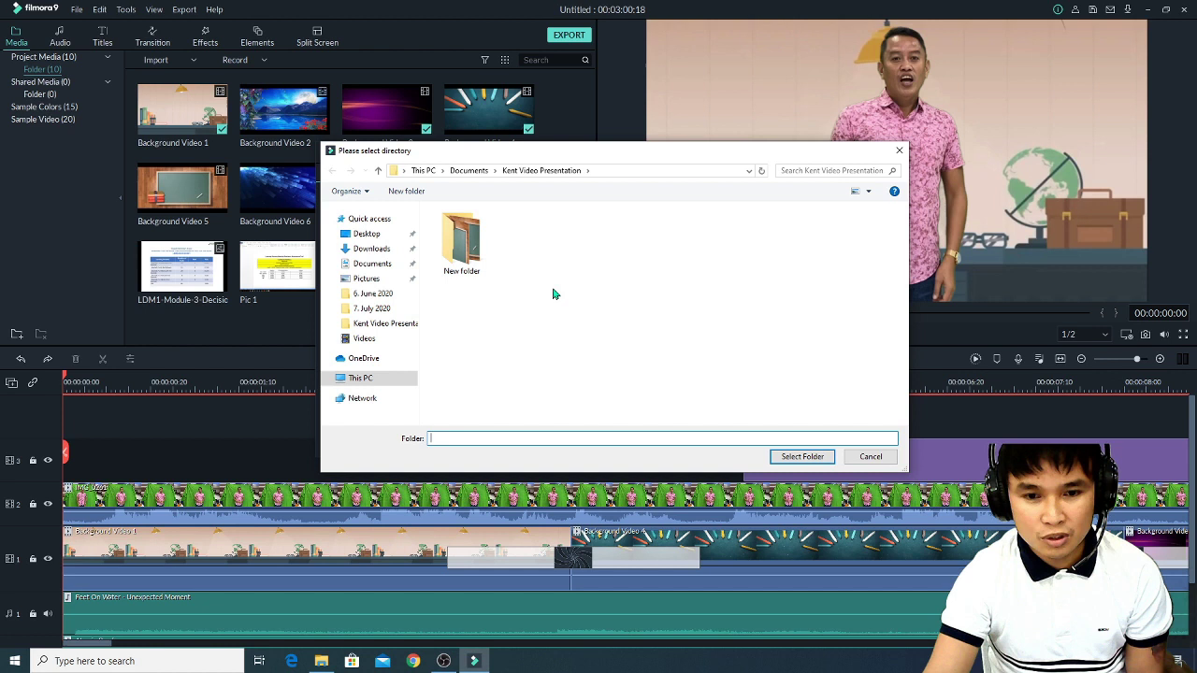
{"action": "right_click", "coordinate": [598, 280]}
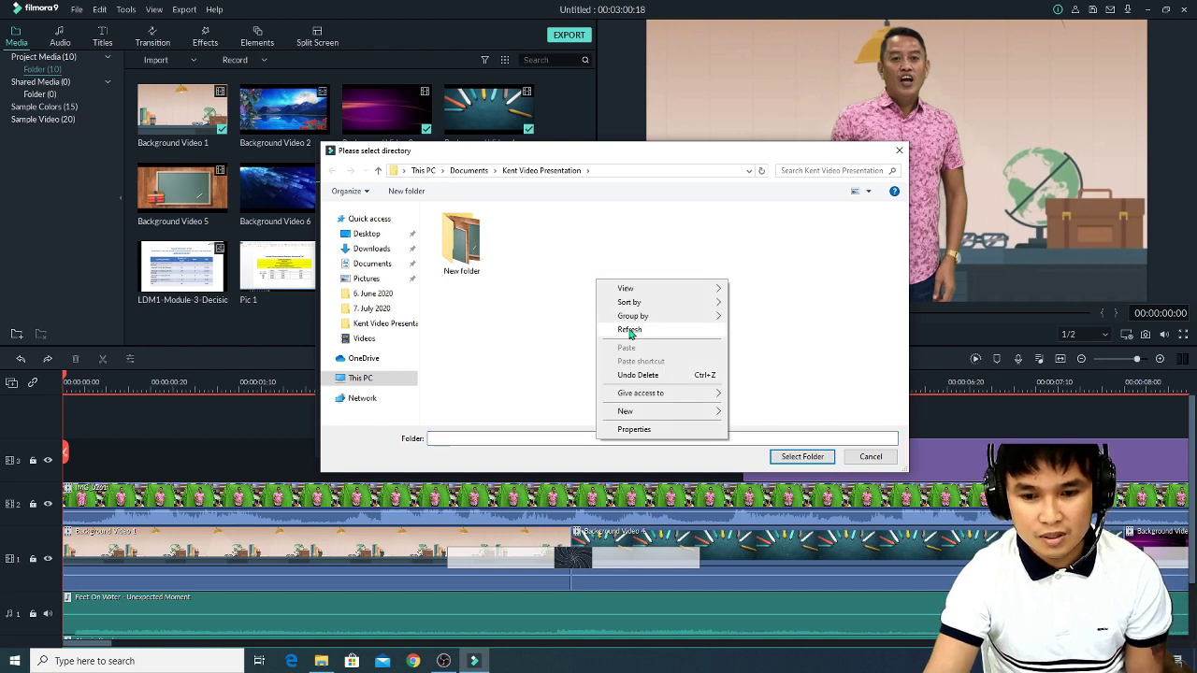
{"action": "mouse_move", "coordinate": [626, 417]}
{"action": "left_click", "coordinate": [768, 411]}
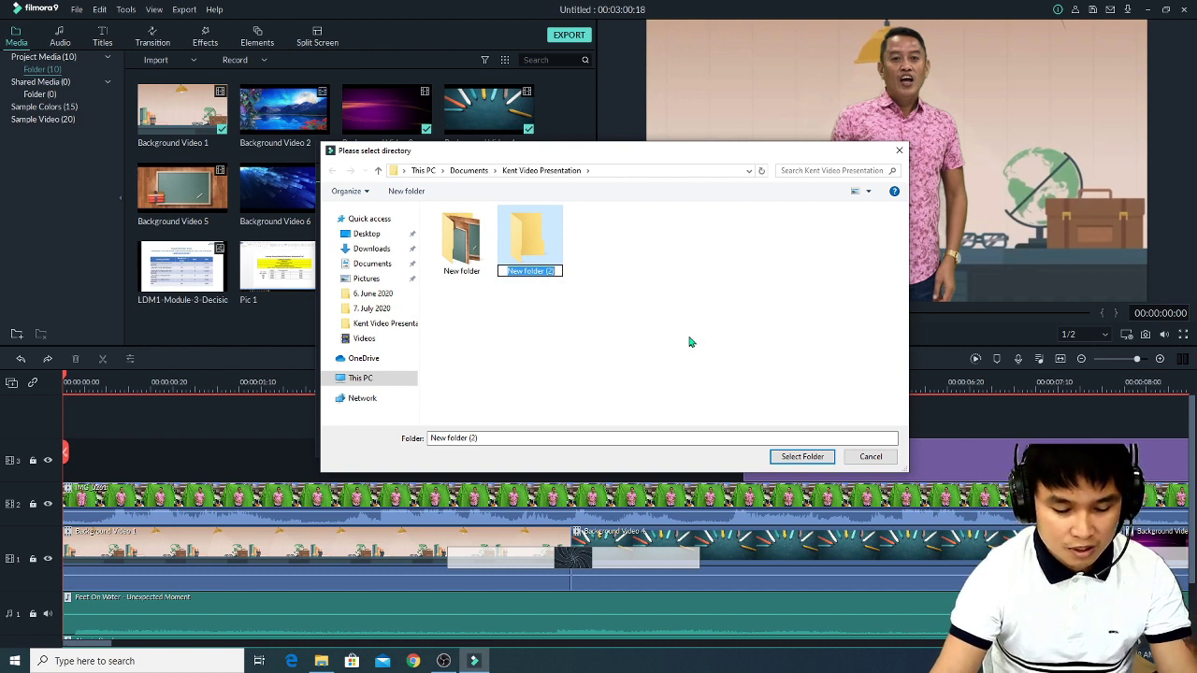
{"action": "type", "text": "Video "}
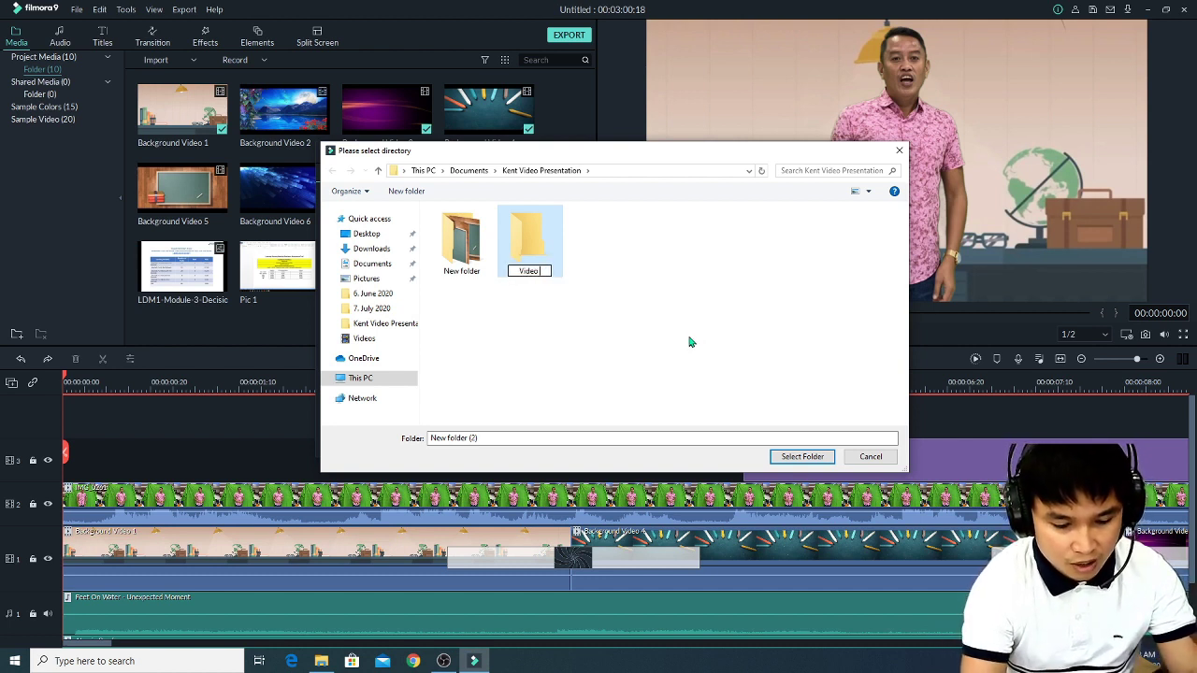
{"action": "type", "text": "Tutorial Outpu"}
{"action": "key", "text": "BackSpace"}
{"action": "key", "text": "BackSpace"}
{"action": "key", "text": "BackSpace"}
{"action": "key", "text": "BackSpace"}
{"action": "key", "text": "BackSpace"}
{"action": "type", "text": "Ou"}
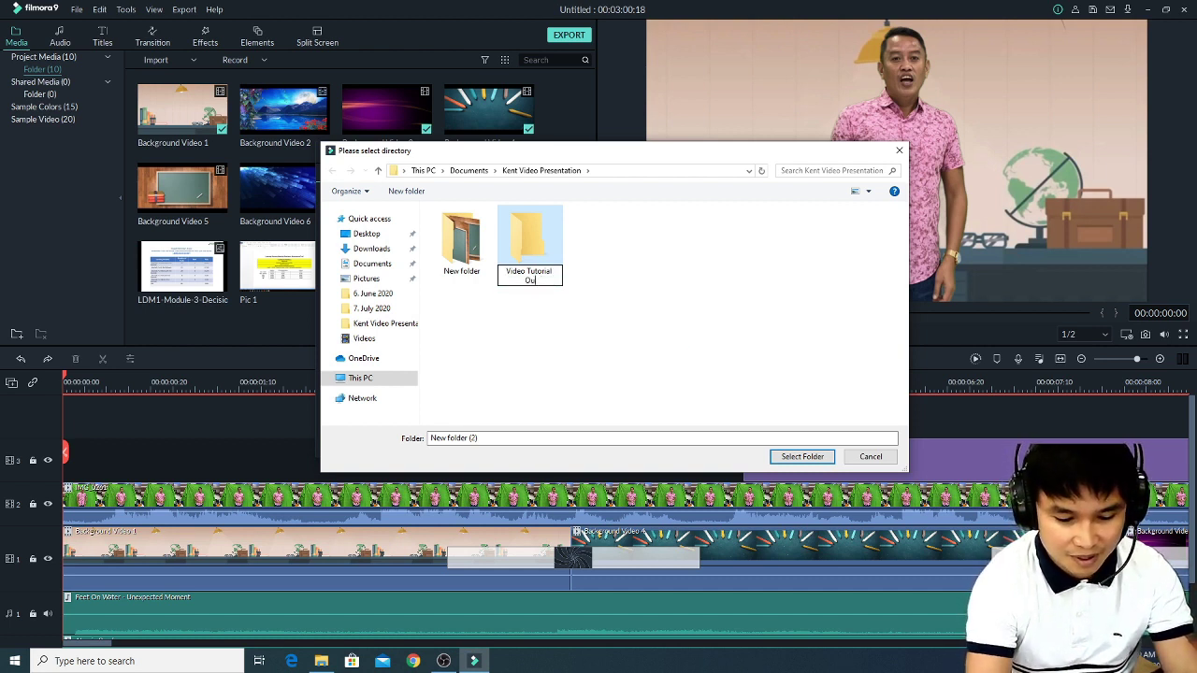
{"action": "type", "text": "tput"}
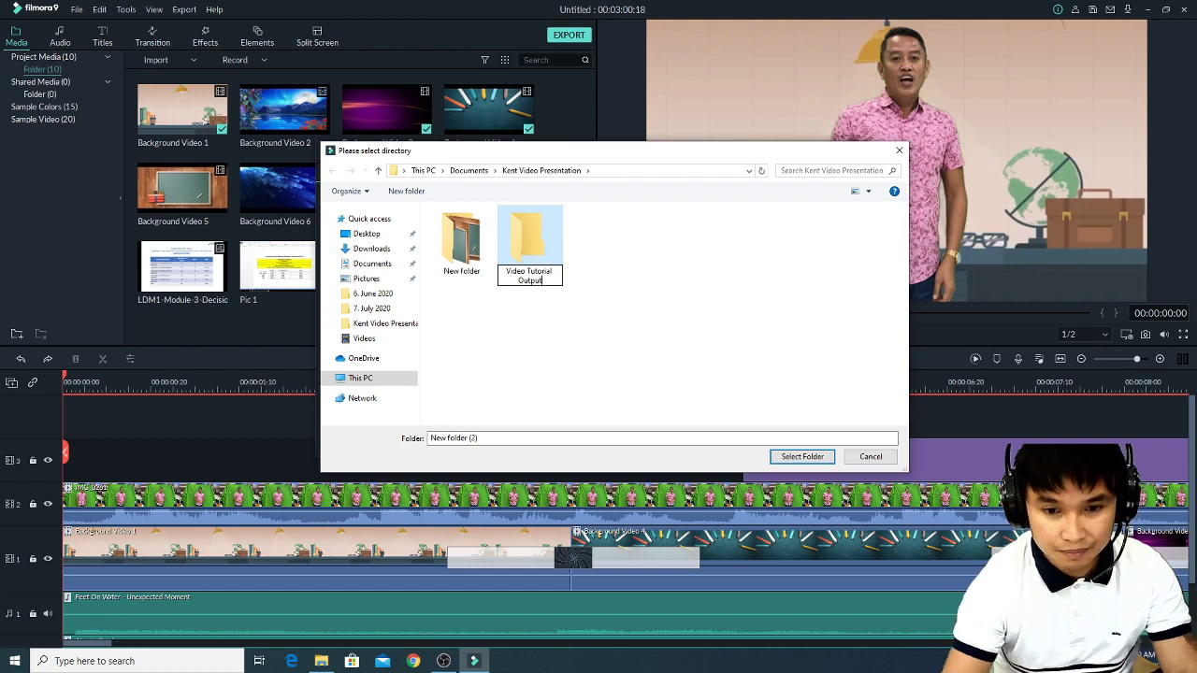
{"action": "double_click", "coordinate": [526, 255]}
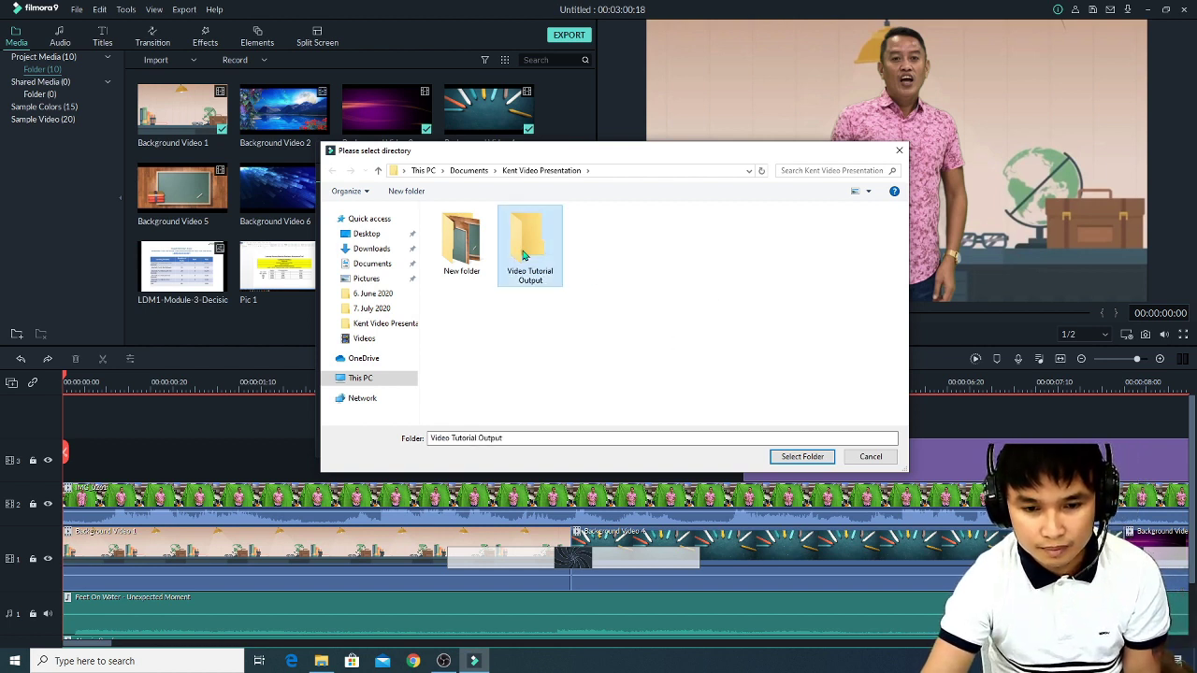
{"action": "left_click", "coordinate": [797, 458]}
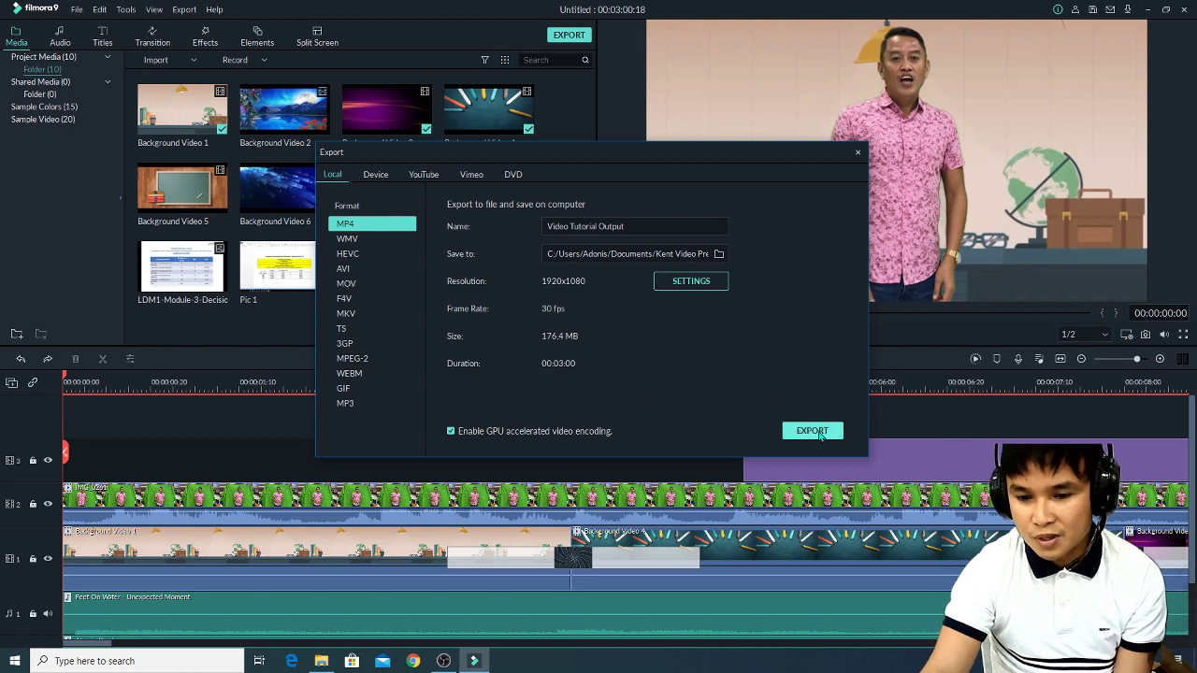
Review the Device, YouTube, Vimeo and DVD export options, and return to the Local export settings.
{"action": "left_click", "coordinate": [382, 177]}
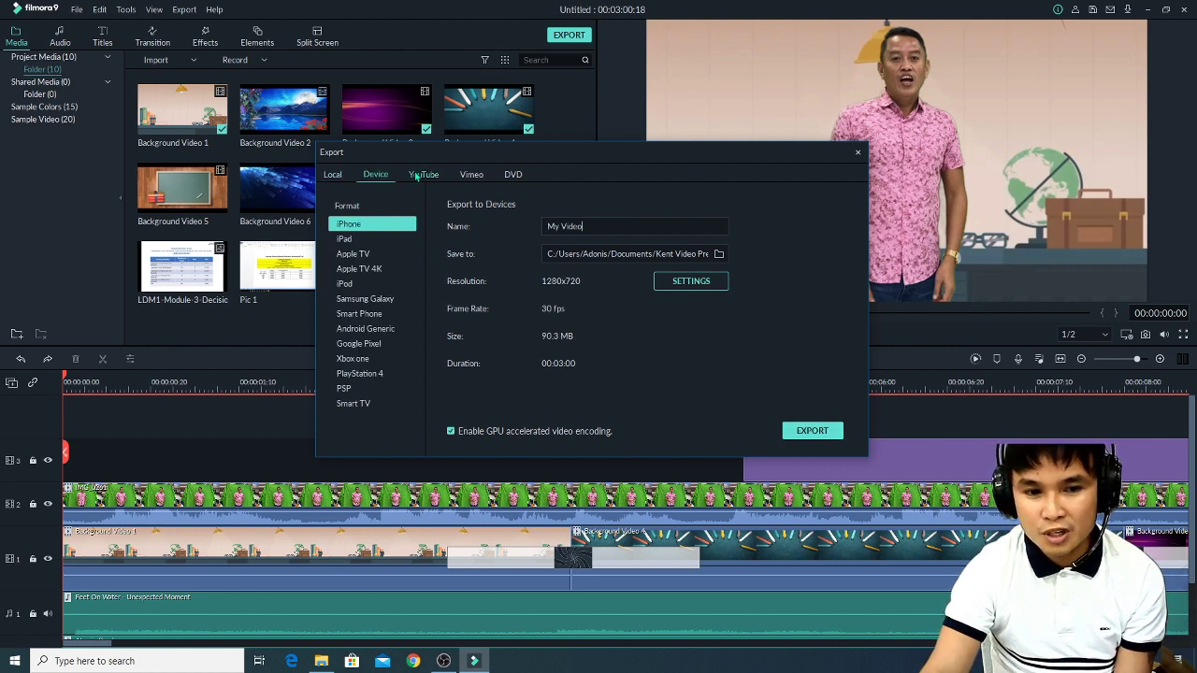
{"action": "left_click", "coordinate": [422, 176]}
{"action": "left_click", "coordinate": [474, 177]}
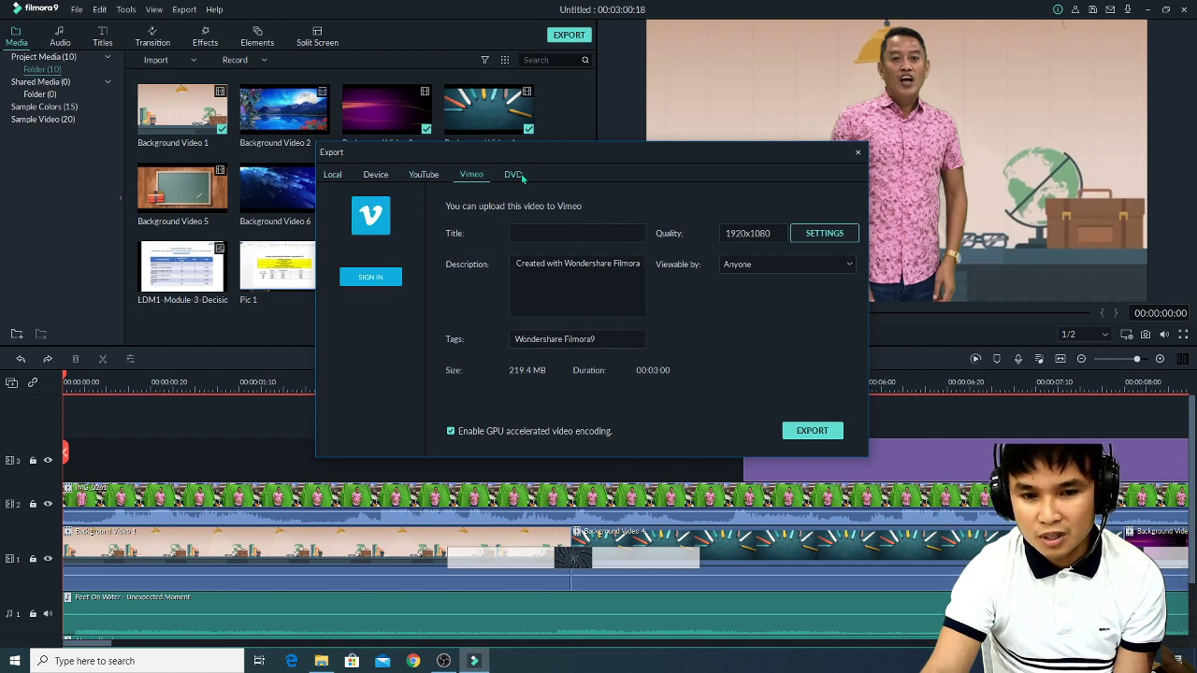
{"action": "left_click", "coordinate": [519, 176]}
{"action": "left_click", "coordinate": [334, 177]}
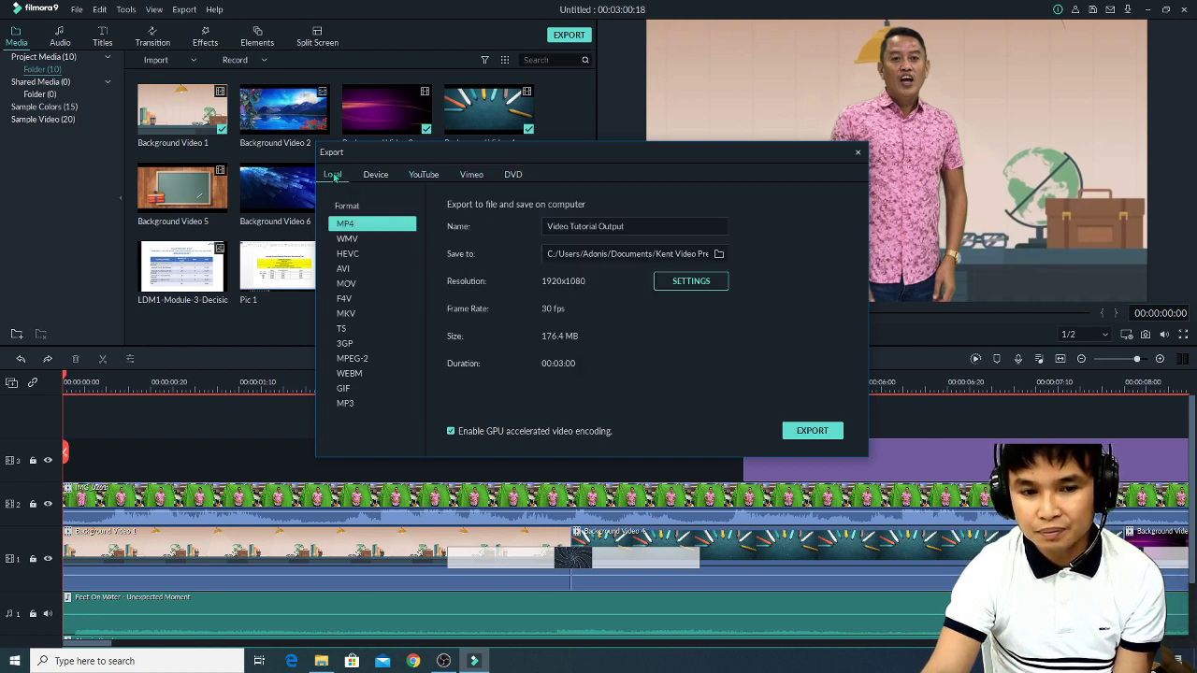
Export the video as a 1920x1080 MP4, keeping Sound reminder as the action when done.
{"action": "left_click", "coordinate": [812, 431]}
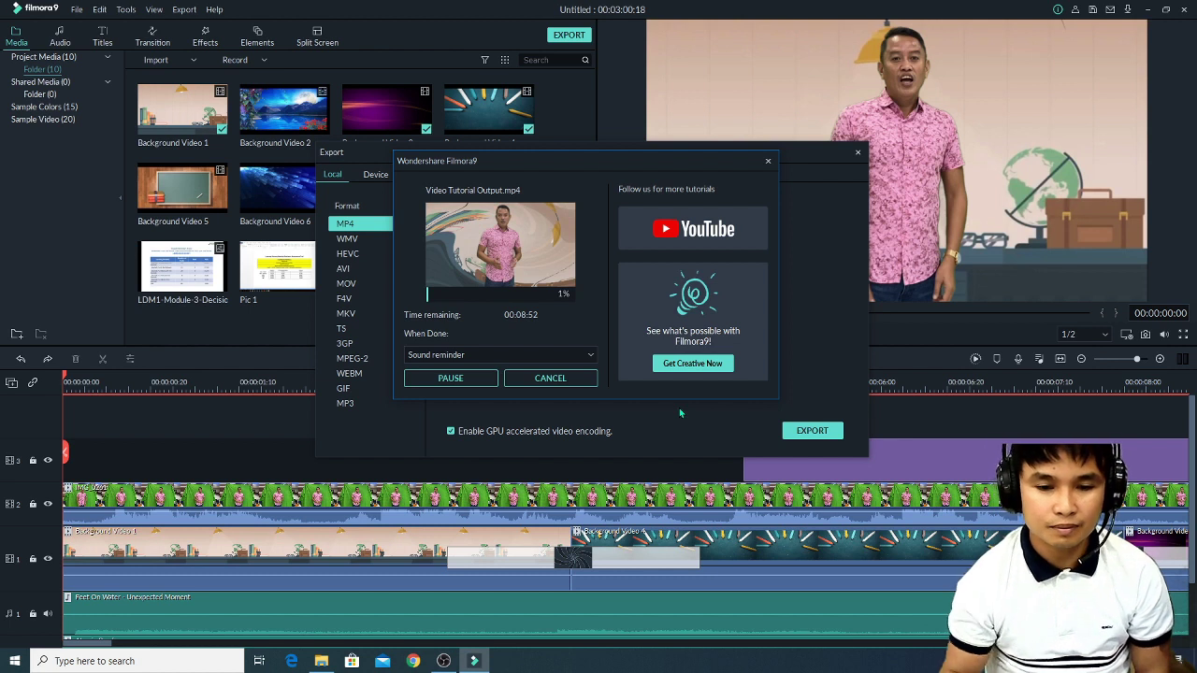
{"action": "left_click", "coordinate": [591, 357]}
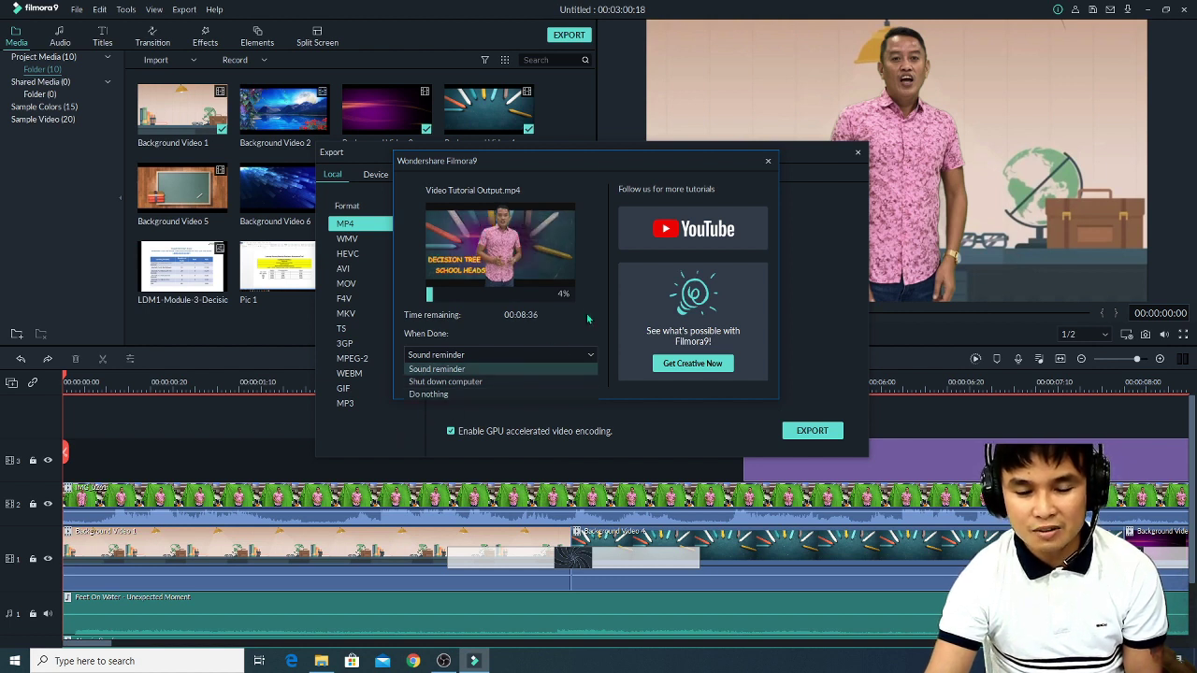
{"action": "left_click", "coordinate": [369, 443]}
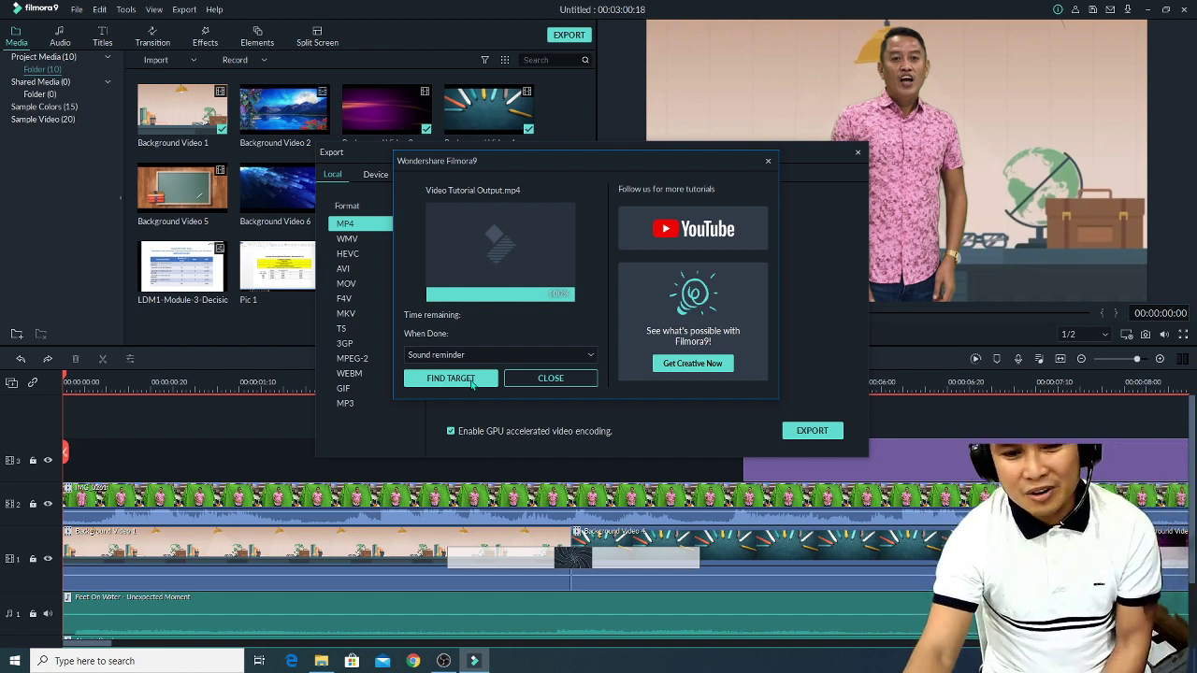
Locate the exported Video Tutorial Output file, play it in the video player and lower the playback volume.
{"action": "left_click", "coordinate": [471, 379]}
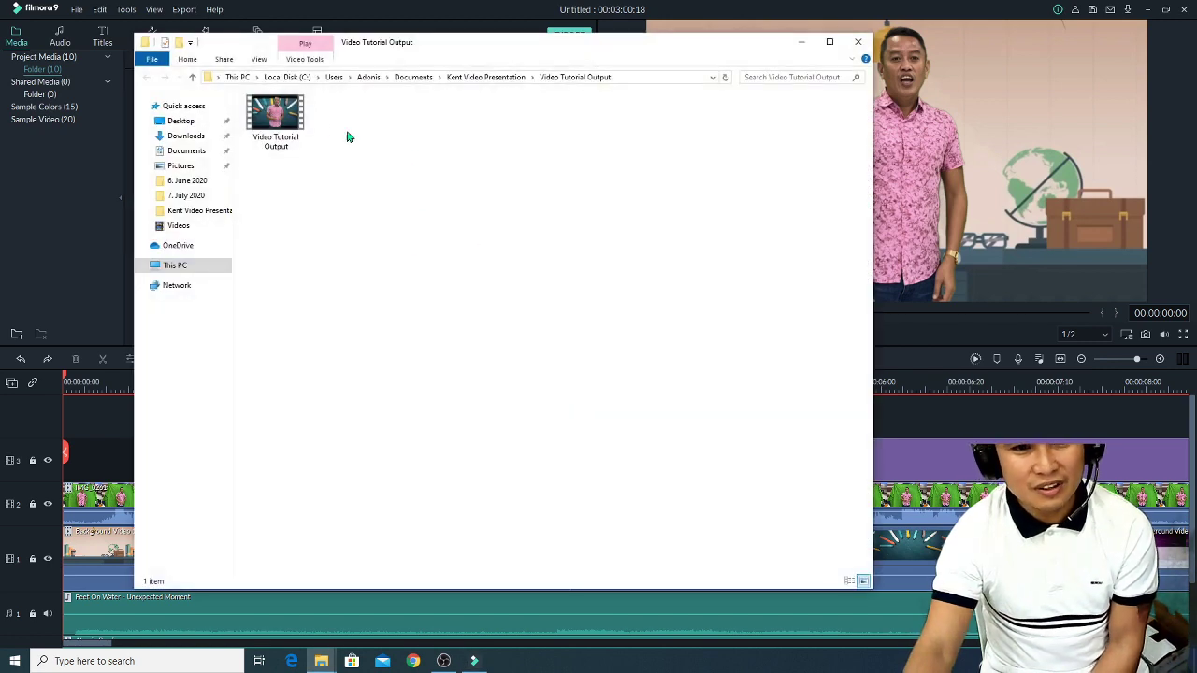
{"action": "double_click", "coordinate": [271, 116]}
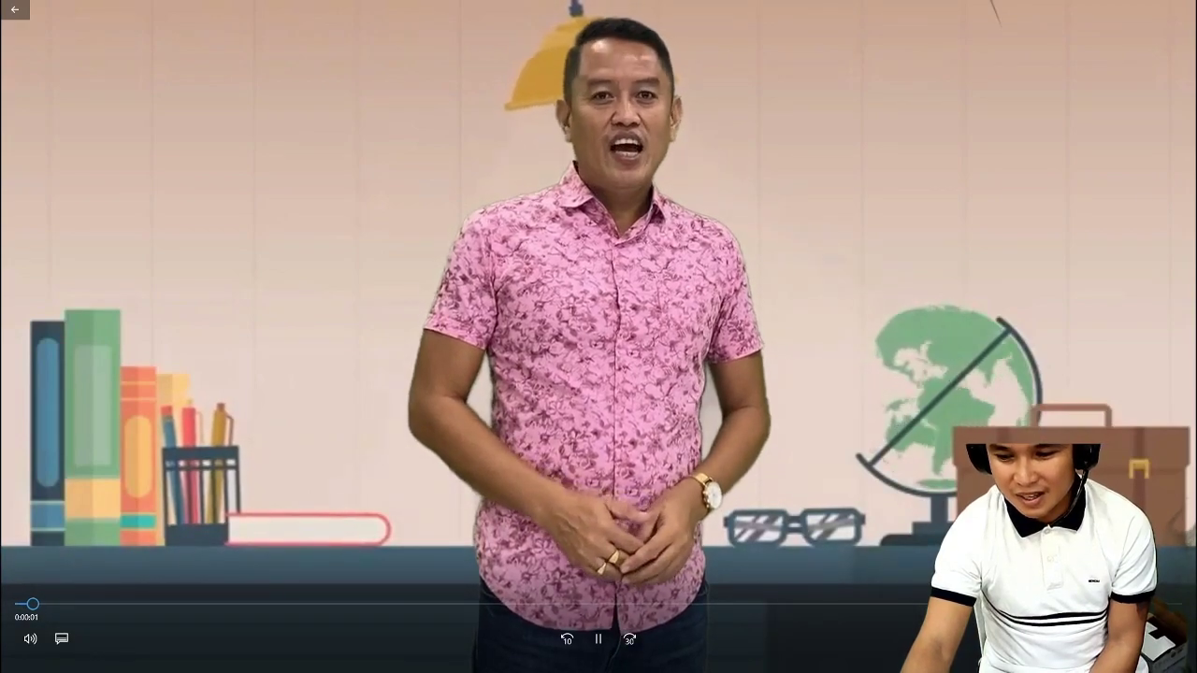
{"action": "key", "text": "Escape"}
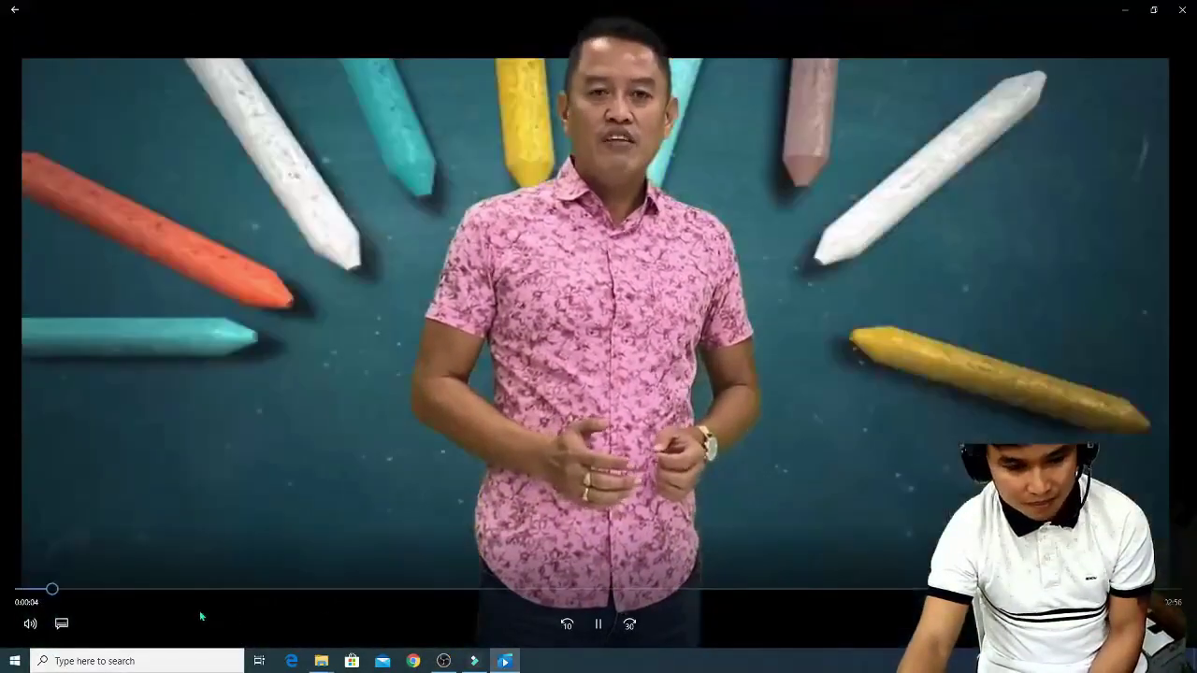
{"action": "left_click", "coordinate": [30, 623]}
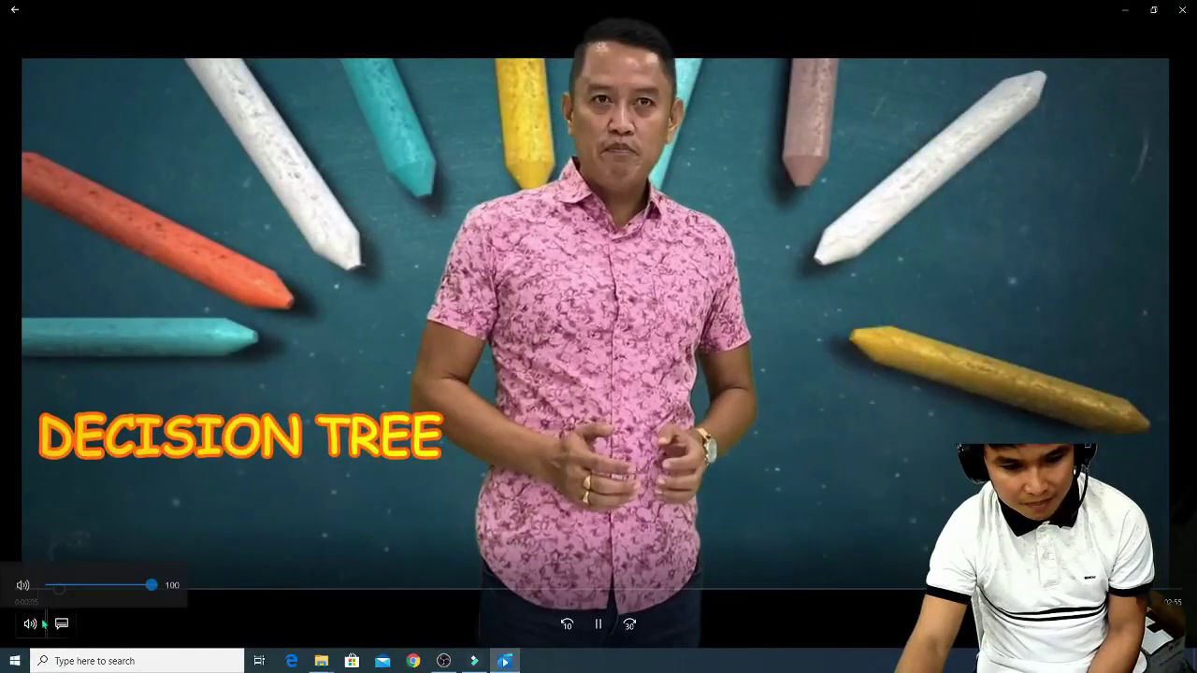
{"action": "left_click_drag", "start_coordinate": [148, 583], "coordinate": [58, 592]}
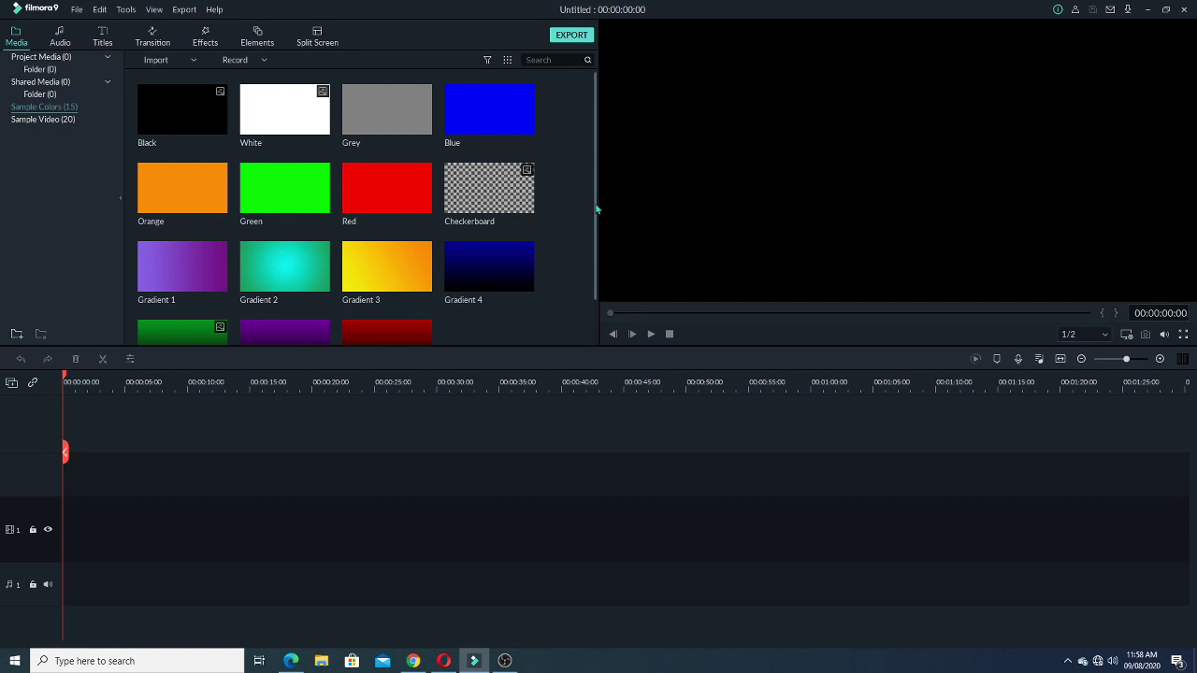
Place the Green sample color at the start of the empty timeline and move it down to video track 1.
{"action": "scroll", "coordinate": [596, 210], "scroll_direction": "down", "scroll_amount": 2}
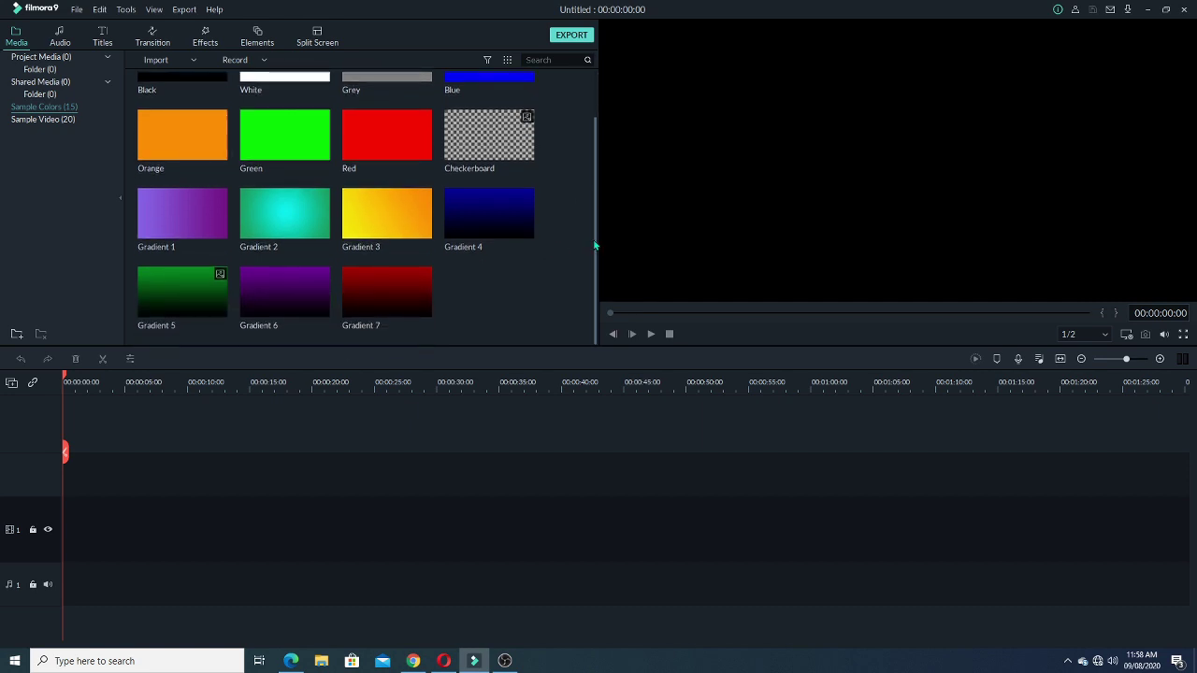
{"action": "scroll", "coordinate": [598, 241], "scroll_direction": "up", "scroll_amount": 2}
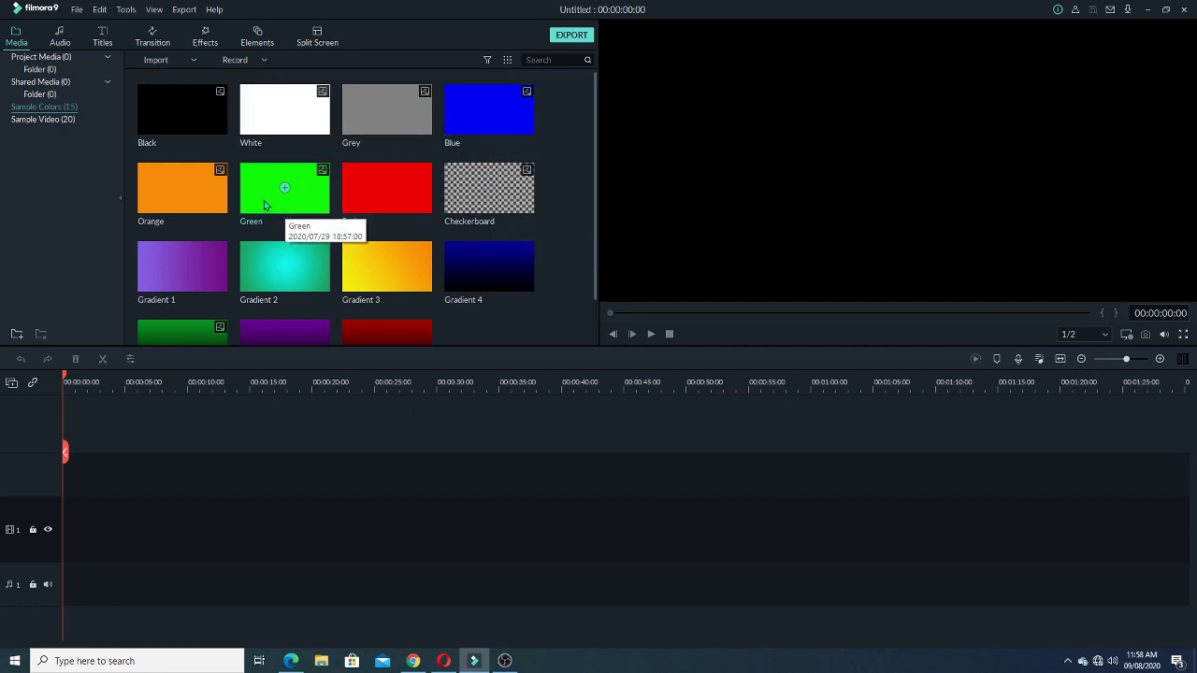
{"action": "left_click_drag", "start_coordinate": [273, 192], "coordinate": [124, 461]}
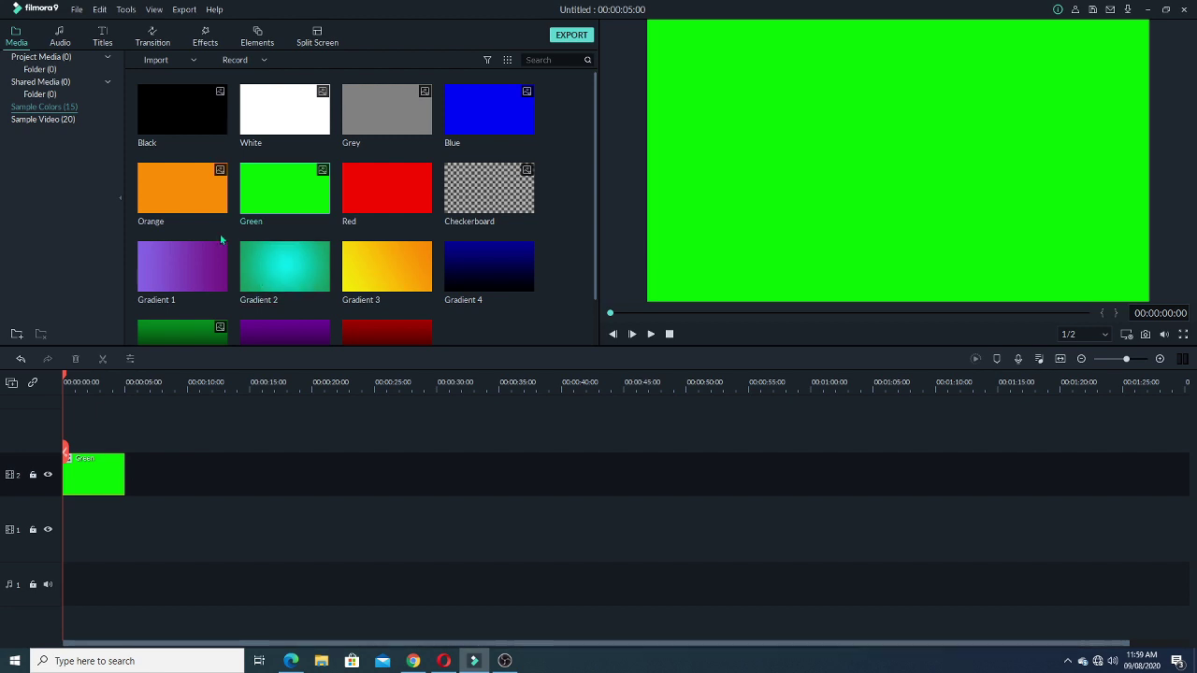
{"action": "left_click", "coordinate": [113, 495]}
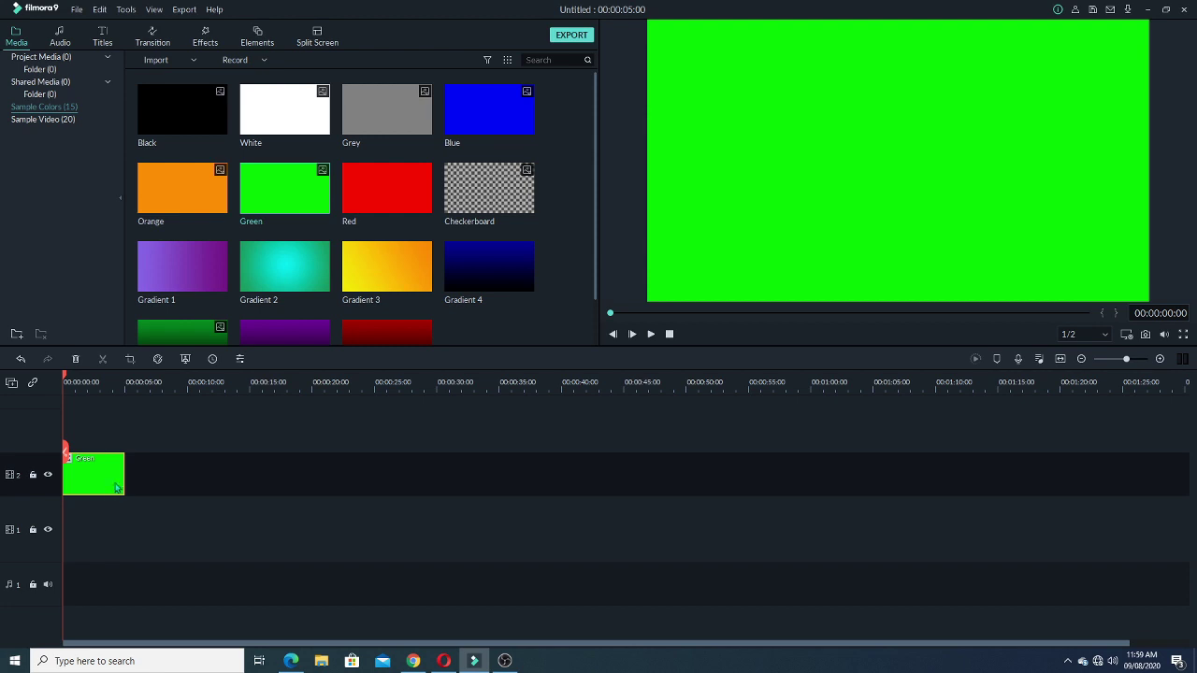
{"action": "left_click_drag", "start_coordinate": [118, 484], "coordinate": [103, 536]}
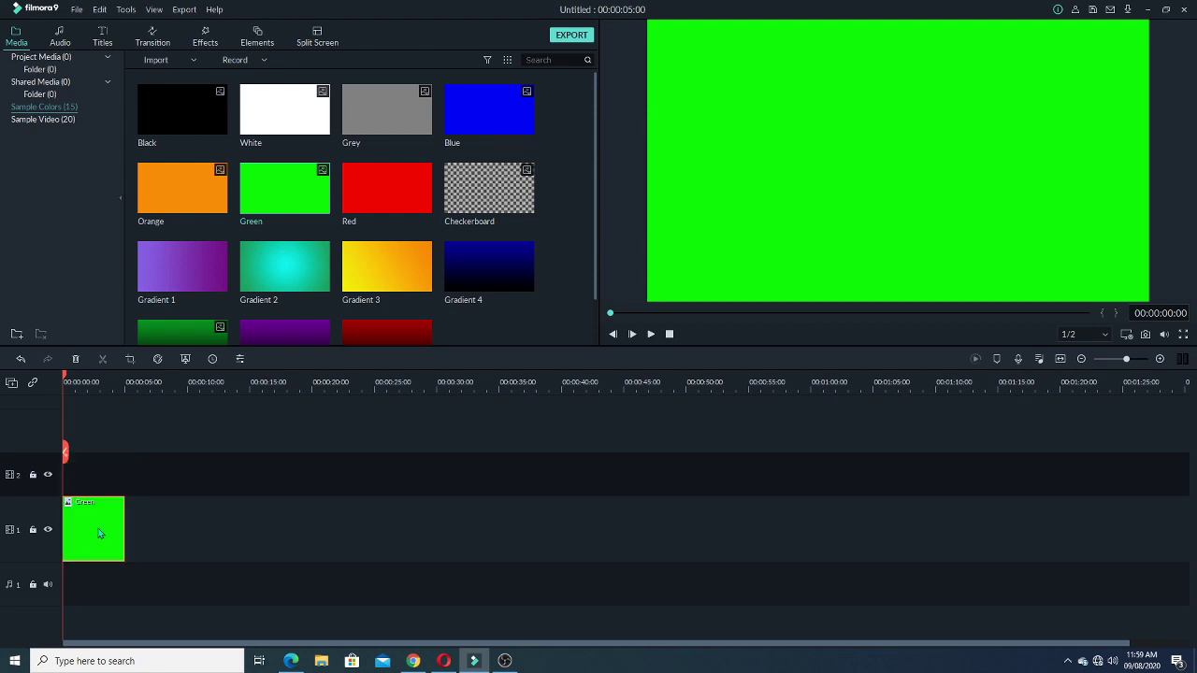
Copy the Green clip and place the duplicate on video track 1 right after the original.
{"action": "right_click", "coordinate": [100, 533]}
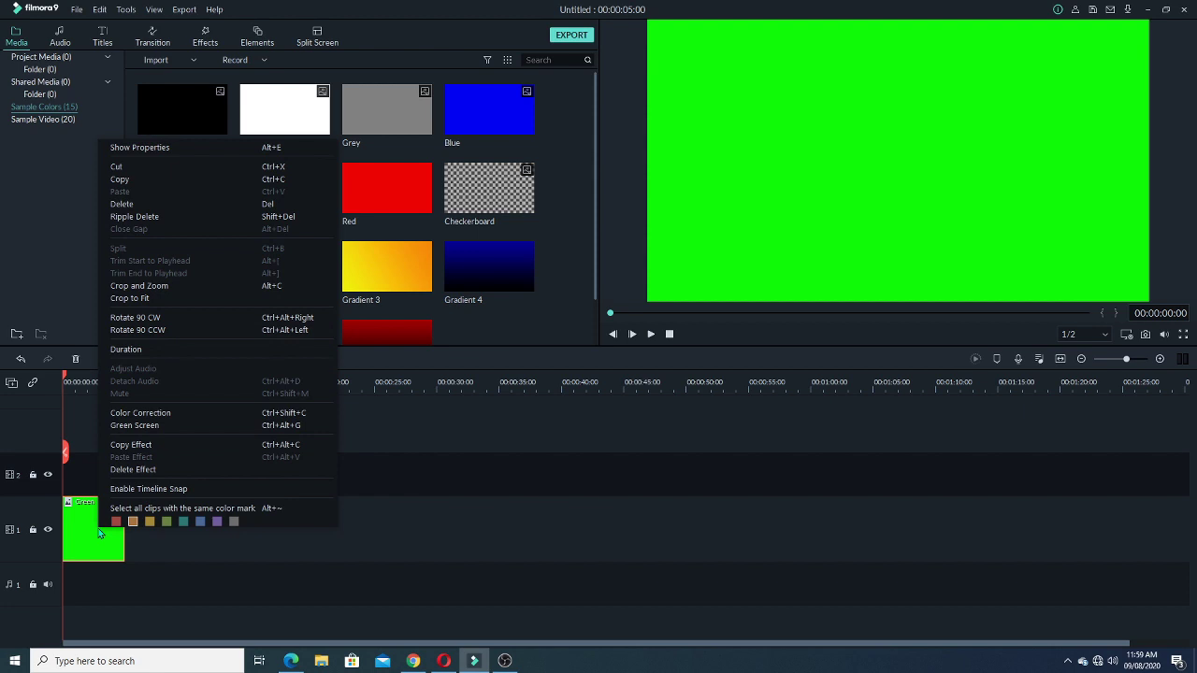
{"action": "left_click", "coordinate": [133, 182]}
{"action": "right_click", "coordinate": [156, 541]}
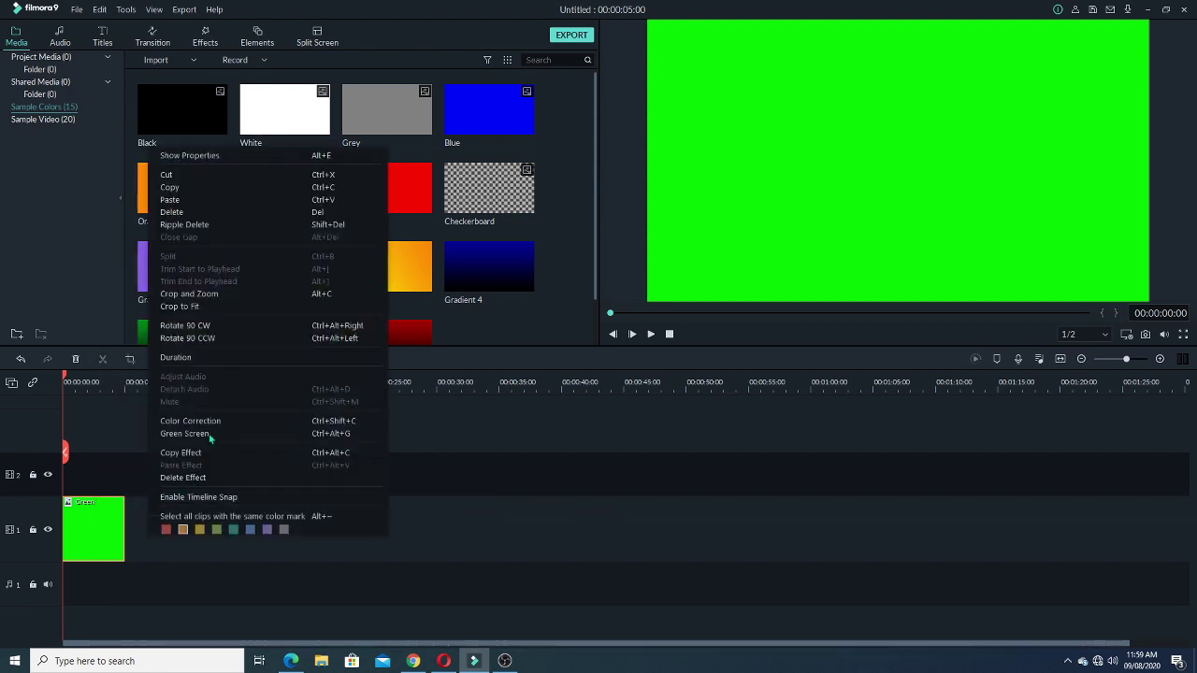
{"action": "left_click", "coordinate": [191, 200]}
{"action": "left_click", "coordinate": [102, 474]}
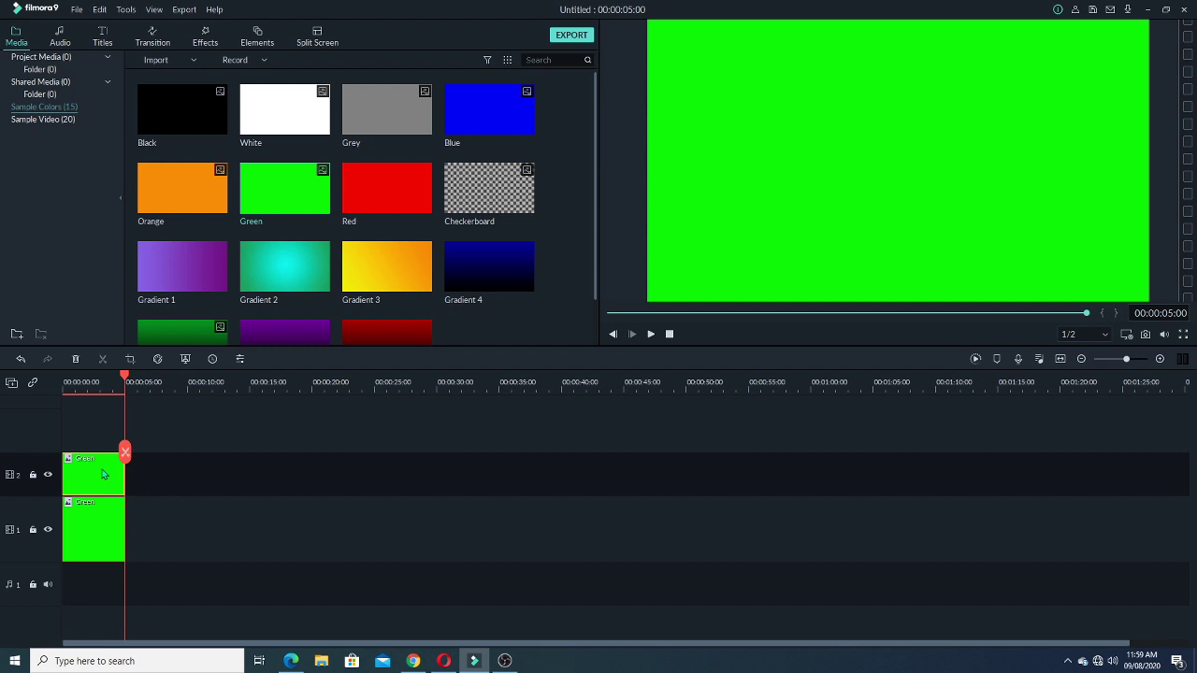
{"action": "left_click_drag", "start_coordinate": [92, 478], "coordinate": [155, 516]}
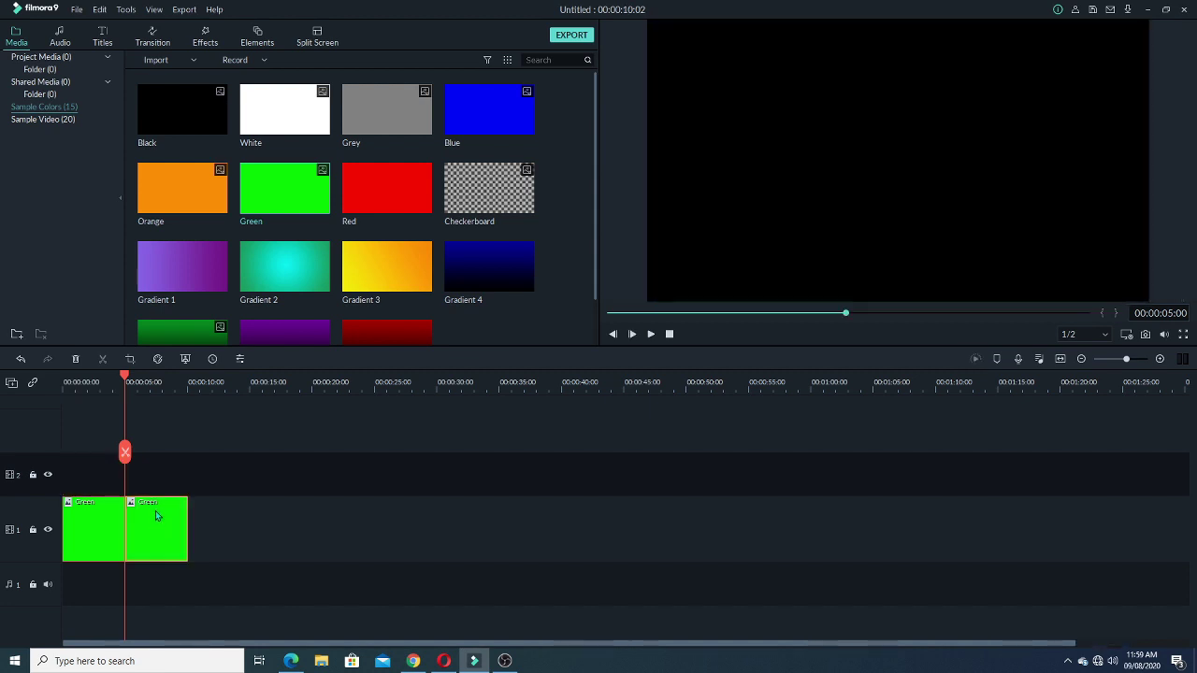
Close the small gap between the two Green clips on video track 1 and check the joint between them.
{"action": "left_click_drag", "start_coordinate": [129, 389], "coordinate": [203, 389]}
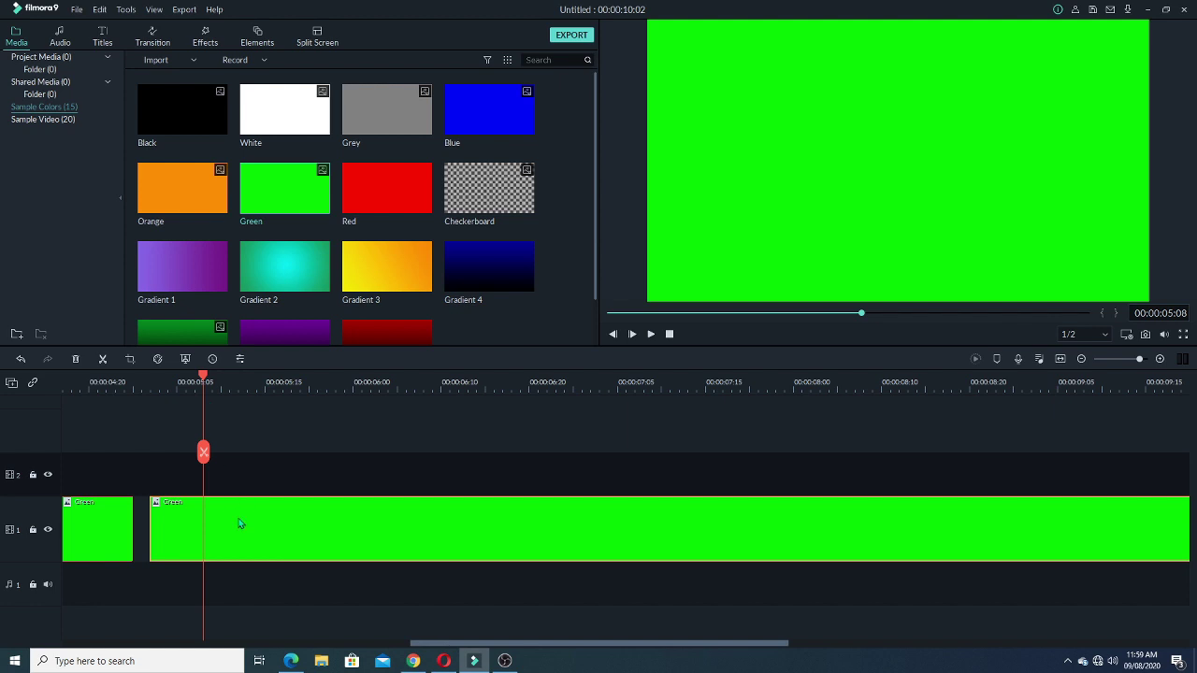
{"action": "left_click_drag", "start_coordinate": [239, 521], "coordinate": [216, 518]}
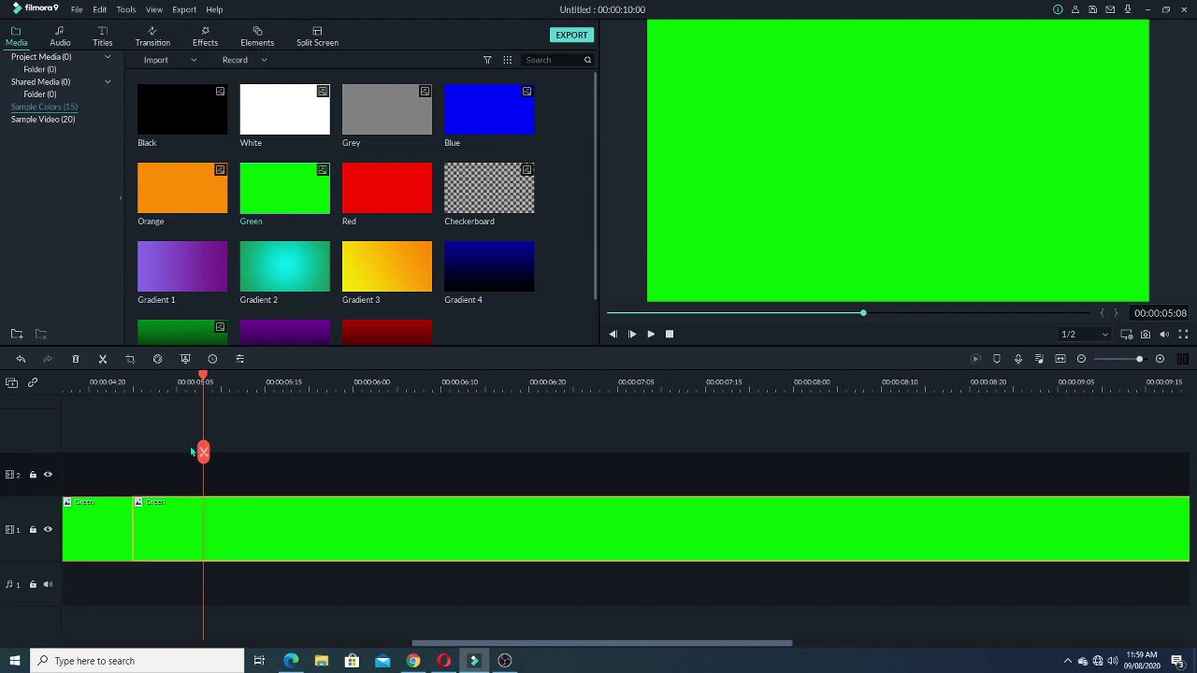
{"action": "left_click", "coordinate": [124, 384]}
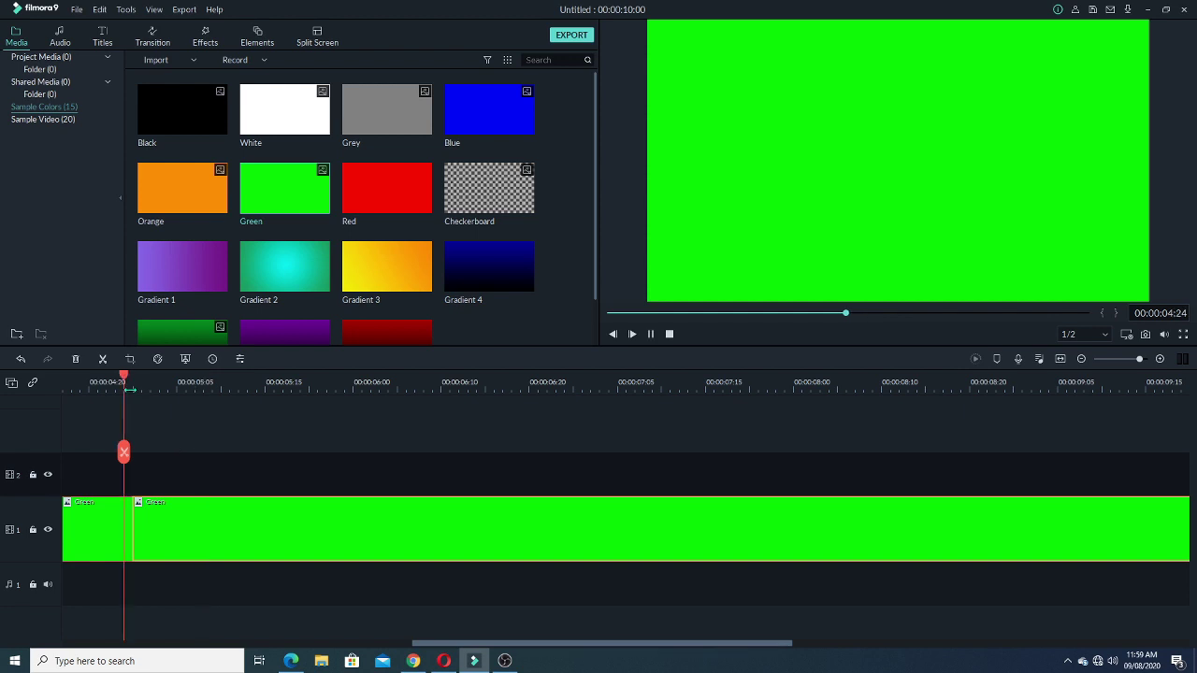
{"action": "key", "text": "space"}
{"action": "left_click_drag", "start_coordinate": [497, 649], "coordinate": [334, 650]}
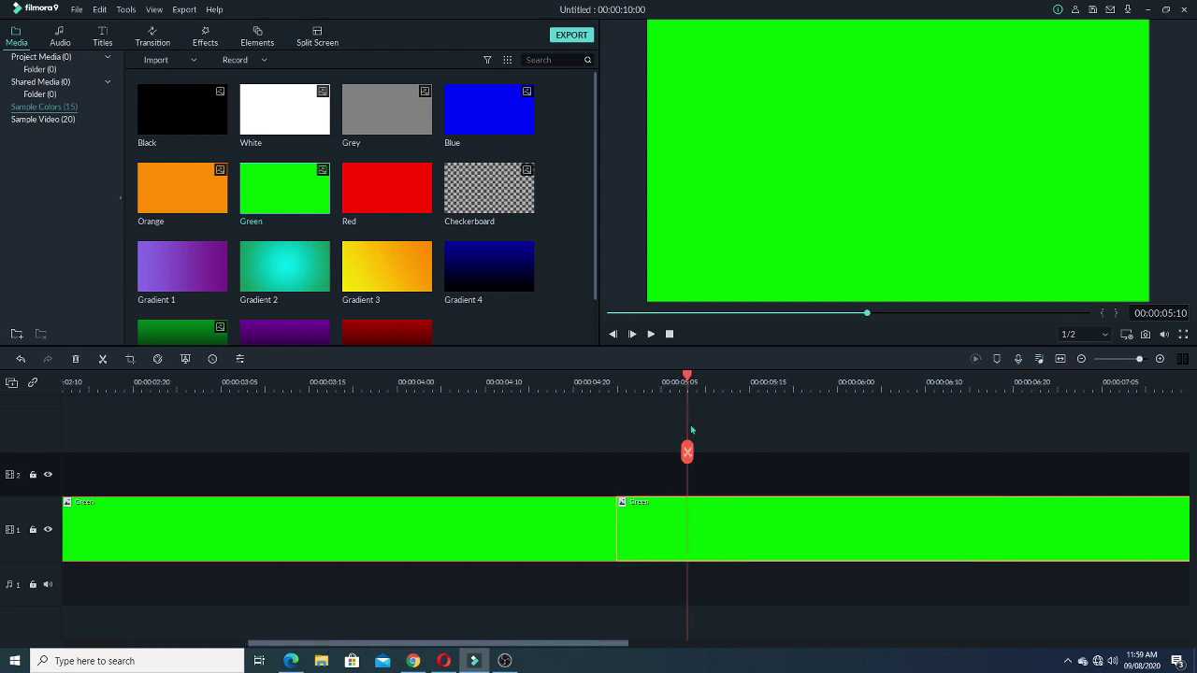
{"action": "scroll", "coordinate": [692, 430], "scroll_direction": "down", "scroll_amount": 5}
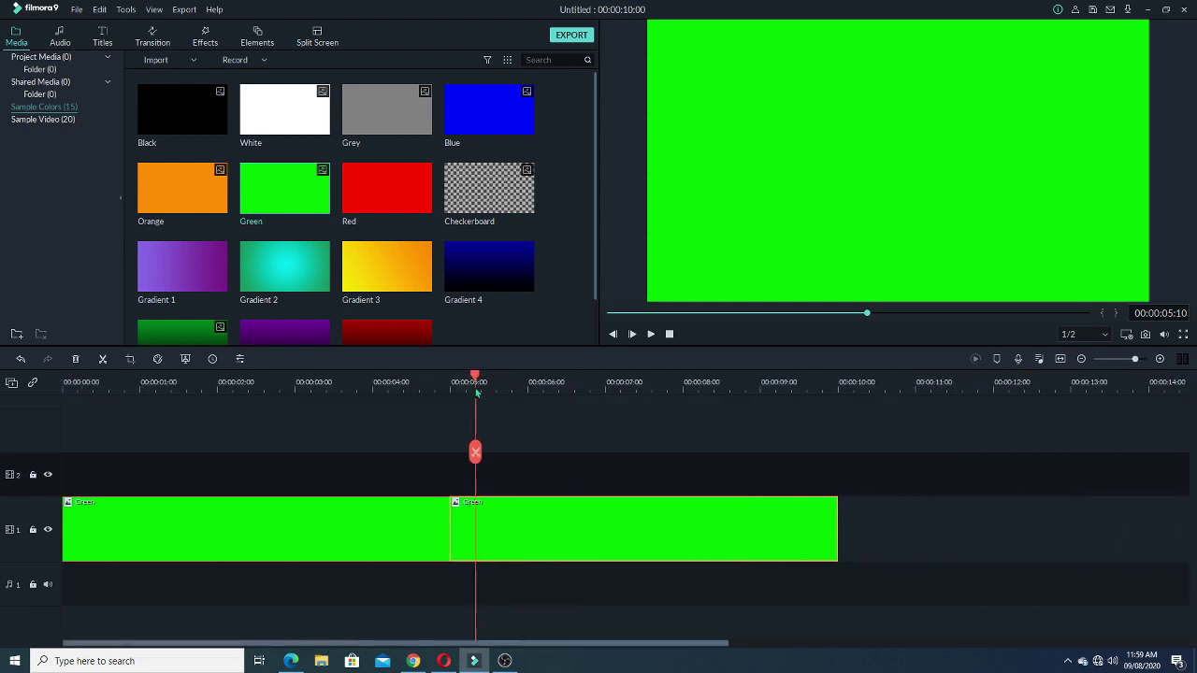
{"action": "scroll", "coordinate": [478, 393], "scroll_direction": "down", "scroll_amount": 2}
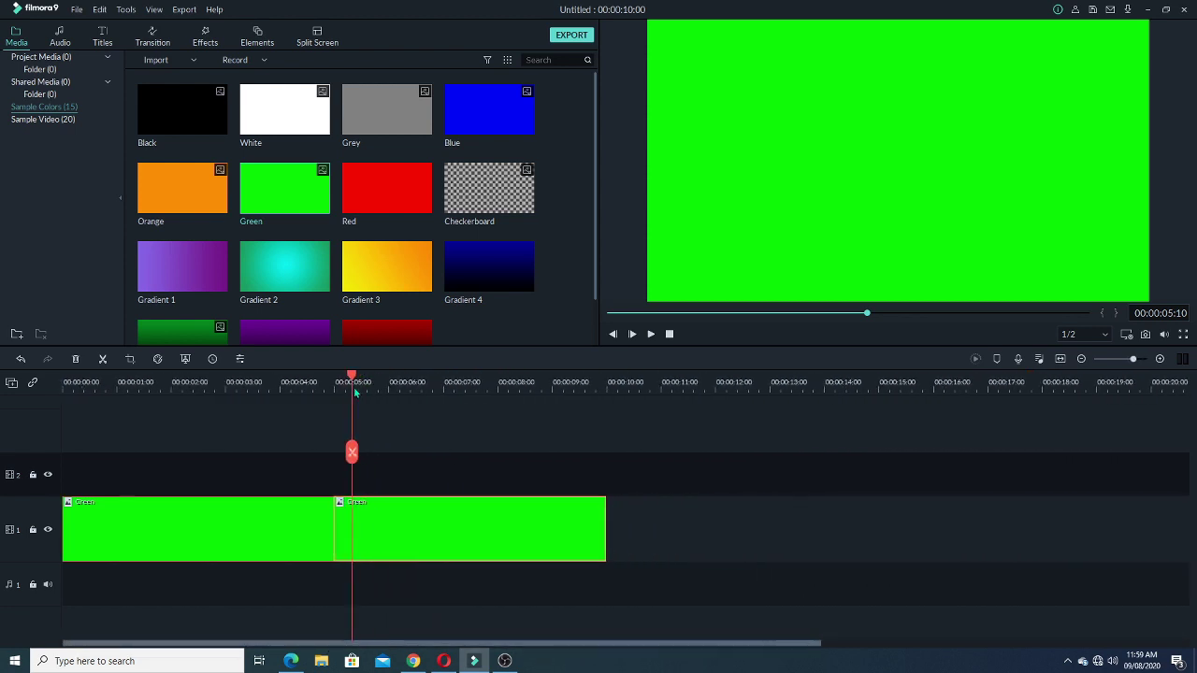
Paste a third Green clip at the end of the second one and move it down to video track 1 without a gap.
{"action": "left_click", "coordinate": [603, 383]}
{"action": "key", "text": "ctrl+v"}
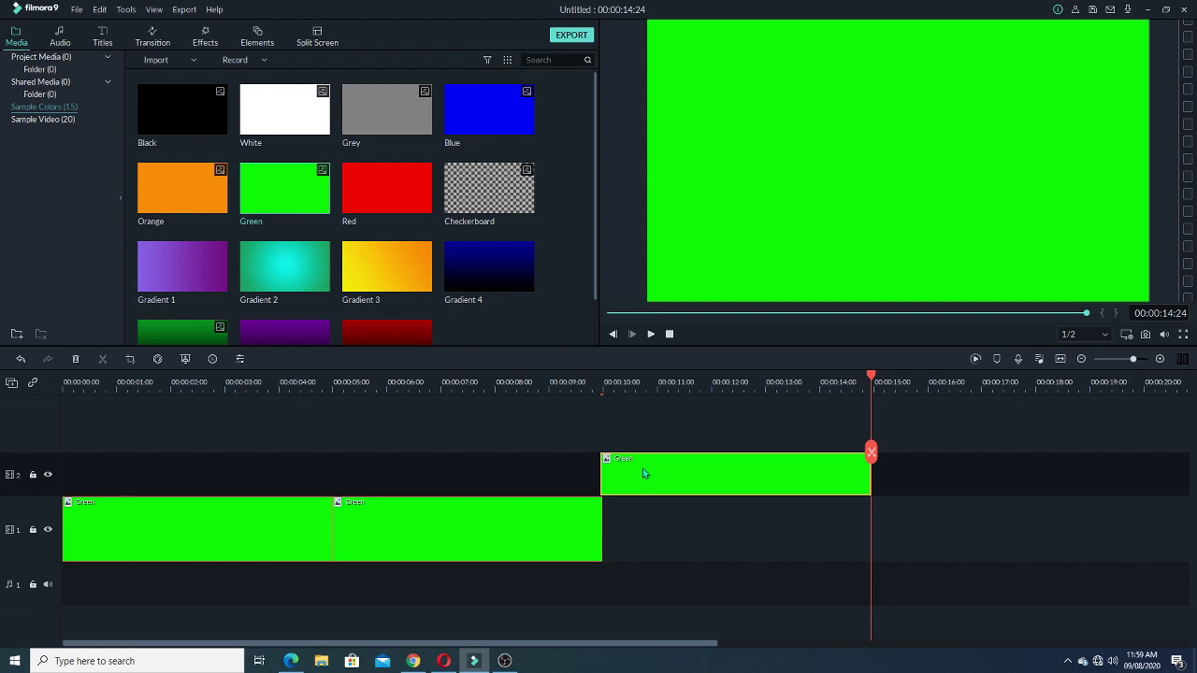
{"action": "double_click", "coordinate": [644, 473]}
{"action": "left_click_drag", "start_coordinate": [649, 487], "coordinate": [657, 525]}
{"action": "scroll", "coordinate": [652, 387], "scroll_direction": "up", "scroll_amount": 1}
{"action": "scroll", "coordinate": [653, 387], "scroll_direction": "up", "scroll_amount": 3}
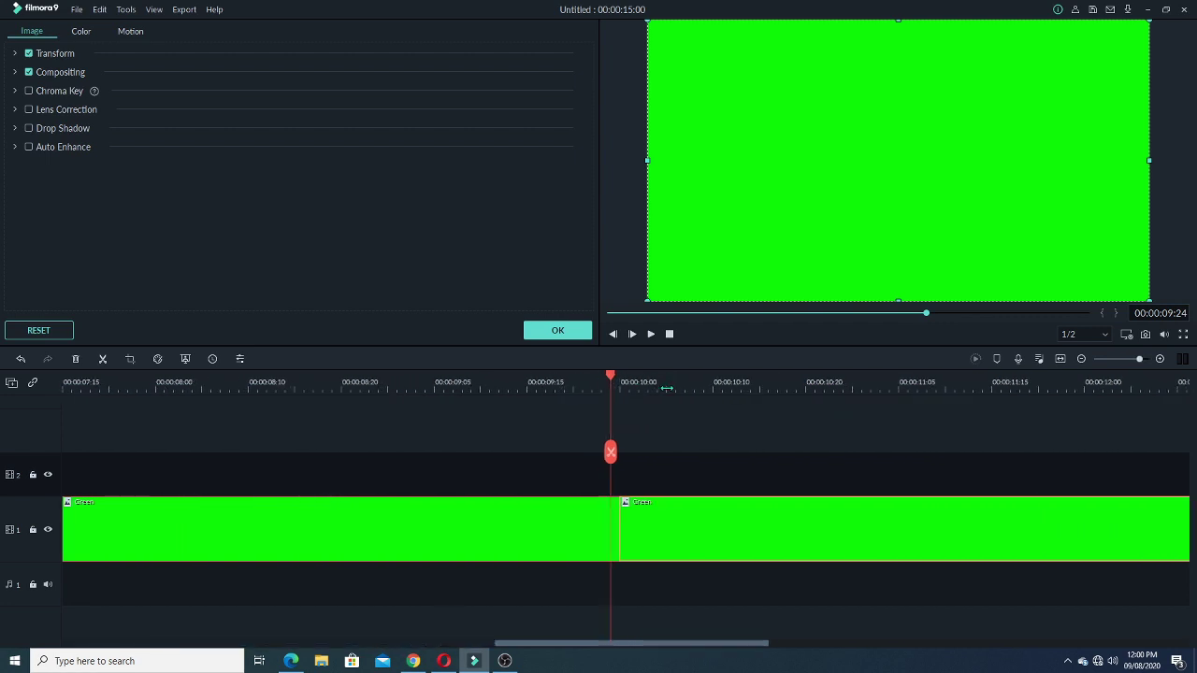
{"action": "scroll", "coordinate": [606, 392], "scroll_direction": "down", "scroll_amount": 3}
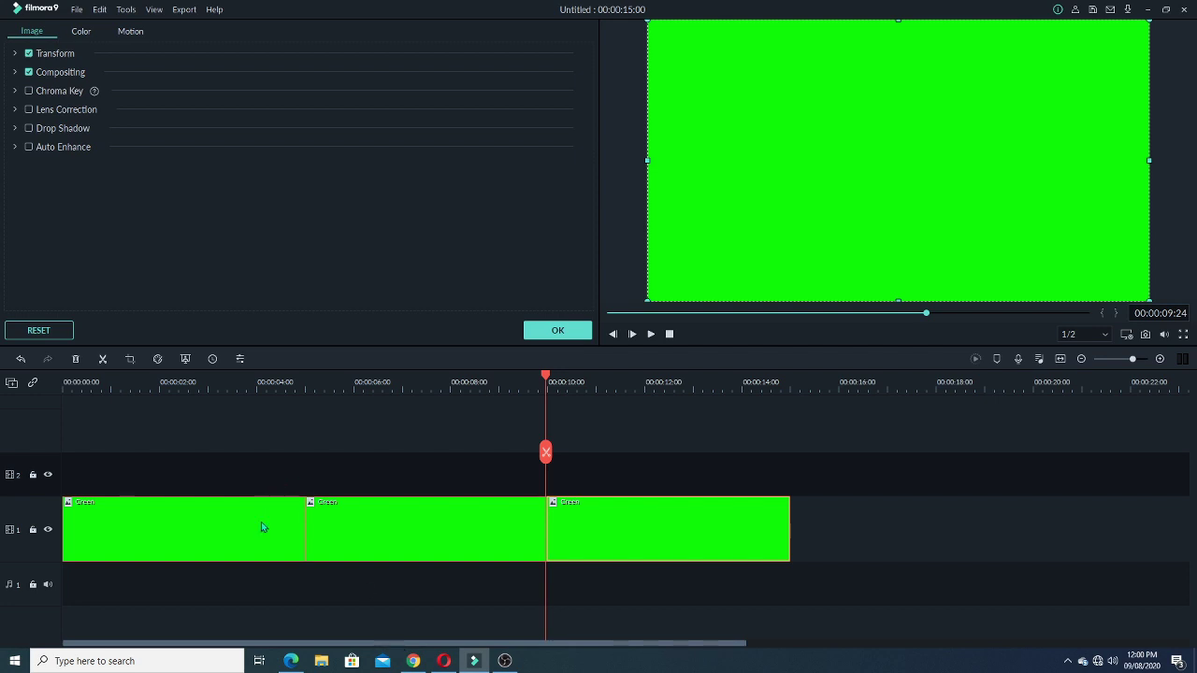
Return the playhead to the start of the timeline and close the clip's image settings.
{"action": "left_click", "coordinate": [67, 383]}
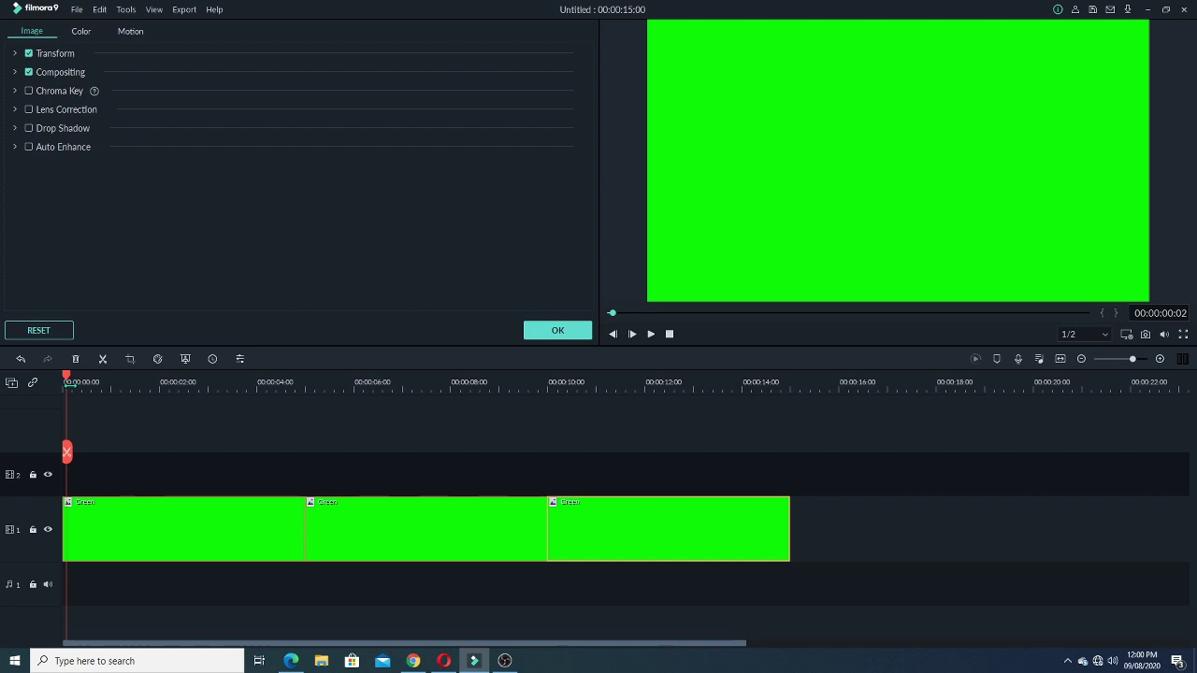
{"action": "left_click", "coordinate": [63, 379]}
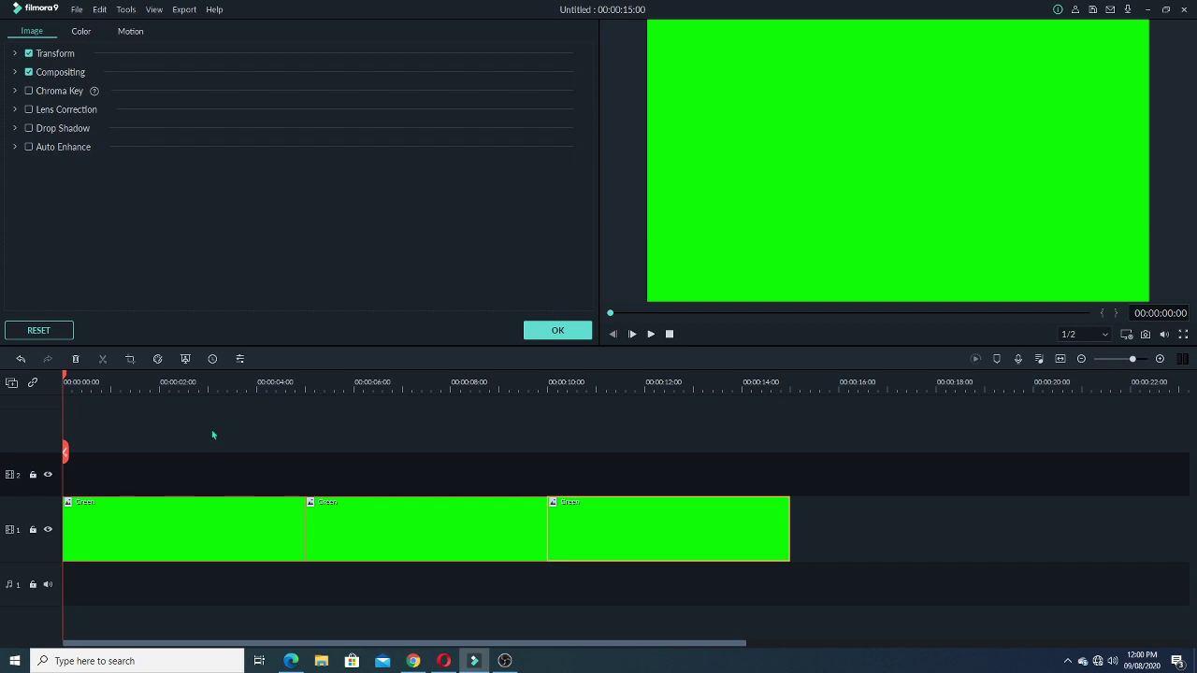
{"action": "left_click", "coordinate": [559, 330]}
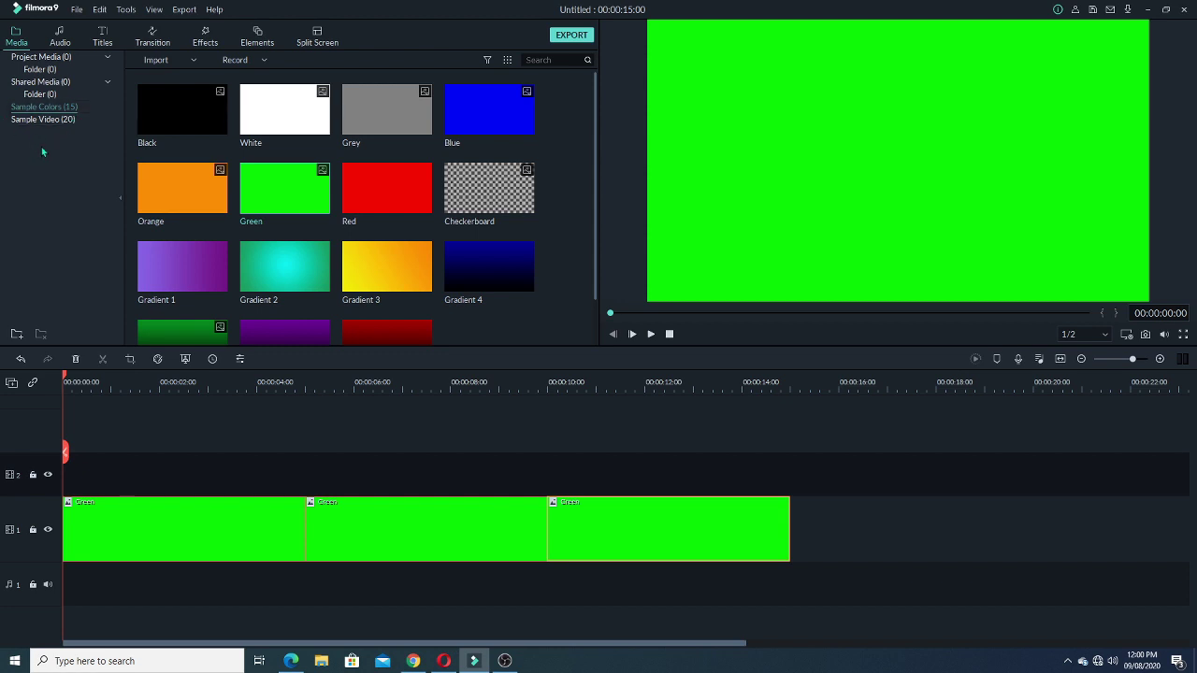
Preview the Title 1 preset and place it on video track 2 at the start of the timeline.
{"action": "left_click", "coordinate": [103, 42]}
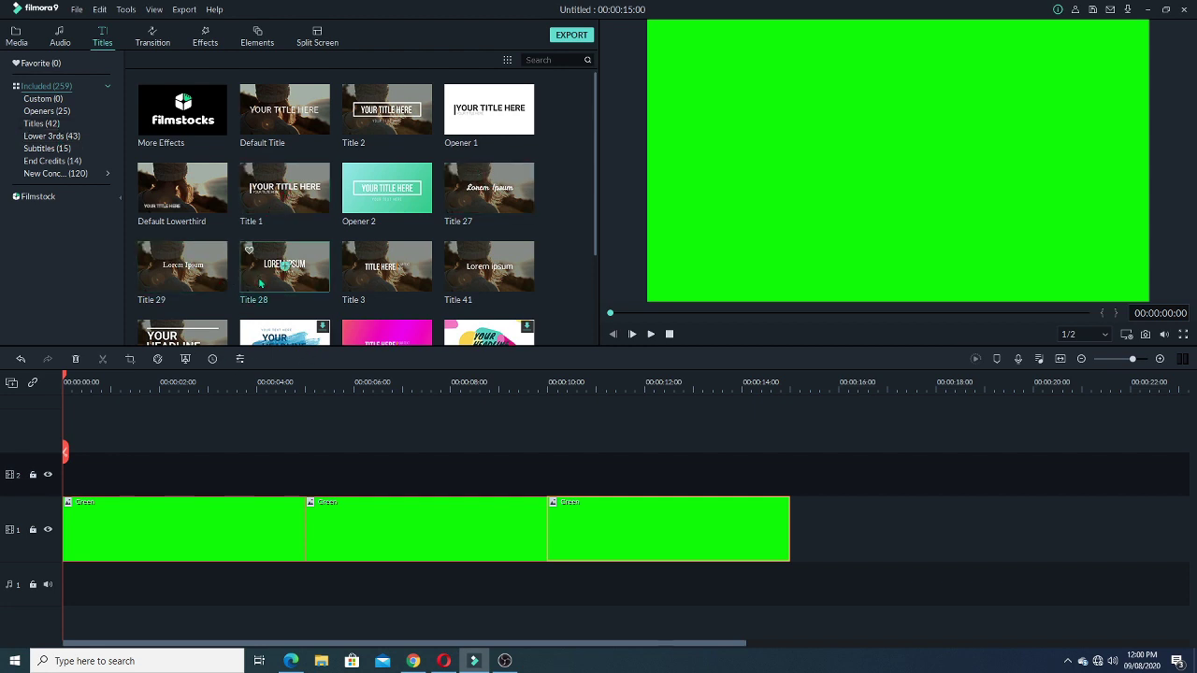
{"action": "mouse_move", "coordinate": [246, 192]}
{"action": "left_click", "coordinate": [303, 210]}
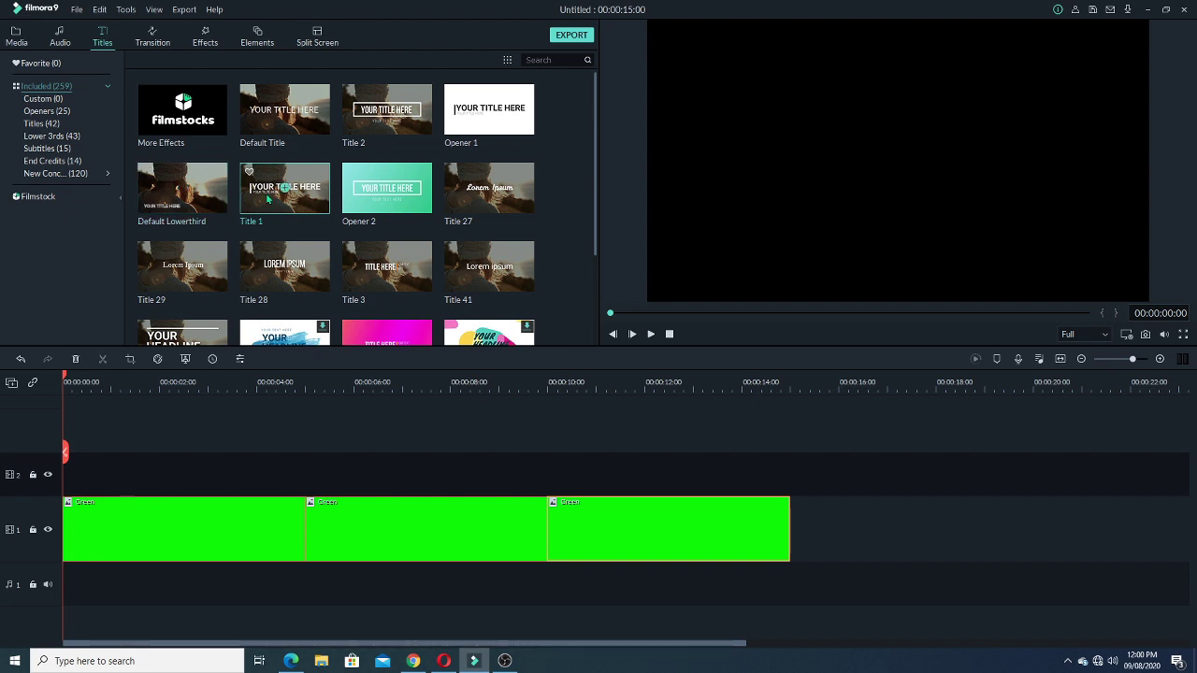
{"action": "double_click", "coordinate": [268, 198]}
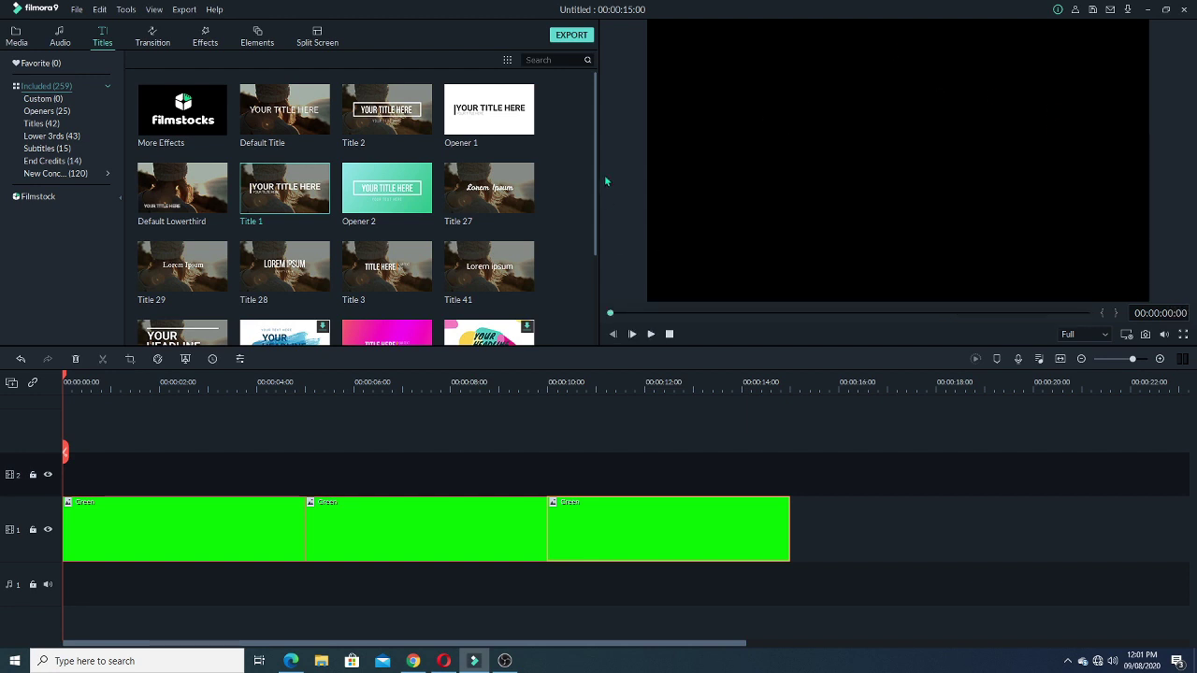
{"action": "key", "text": "space"}
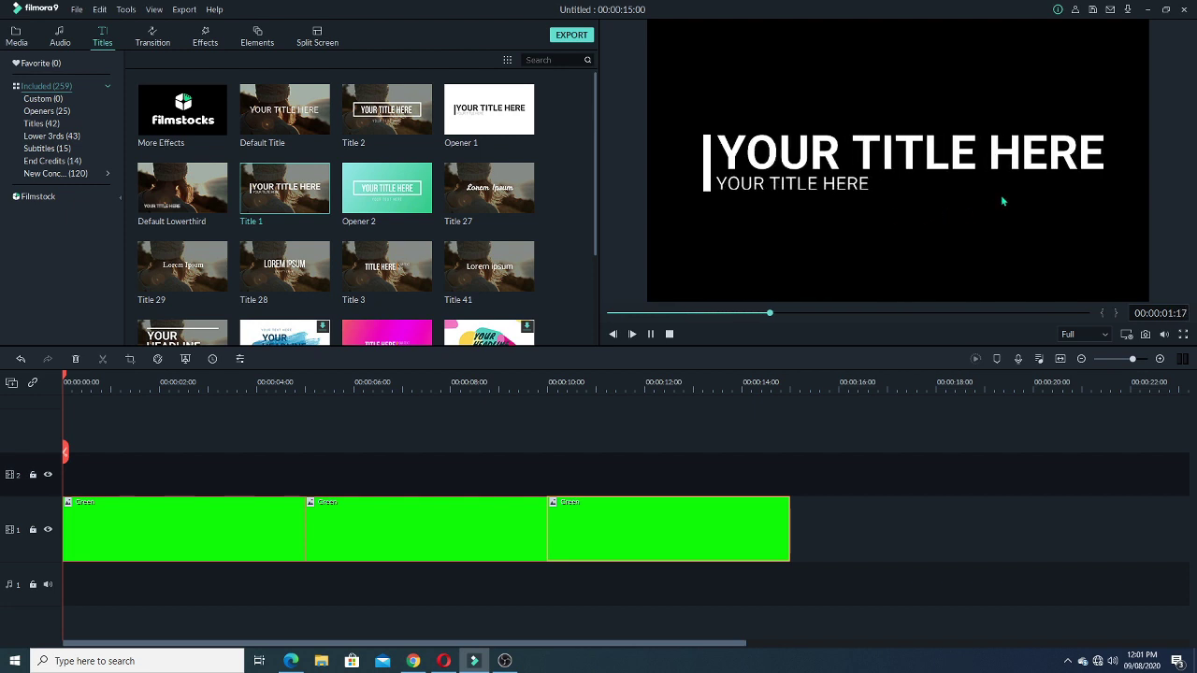
{"action": "left_click_drag", "start_coordinate": [300, 208], "coordinate": [57, 465]}
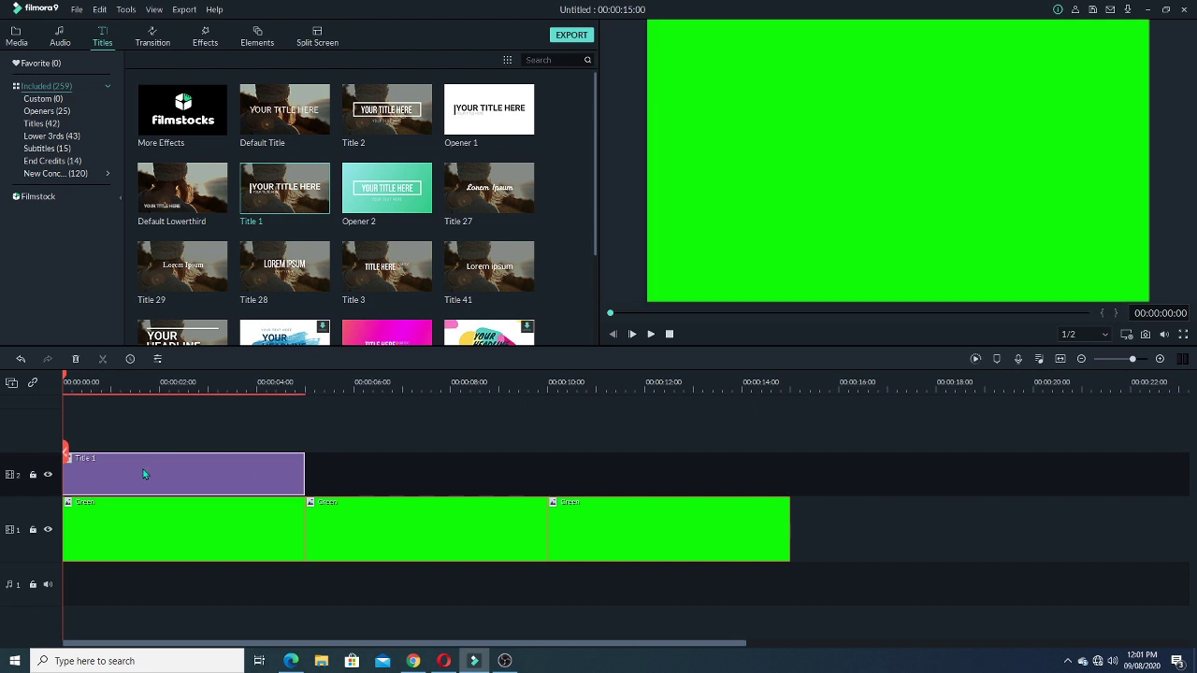
Play the title over the green background and scrub through it to review its appearance.
{"action": "key", "text": "space"}
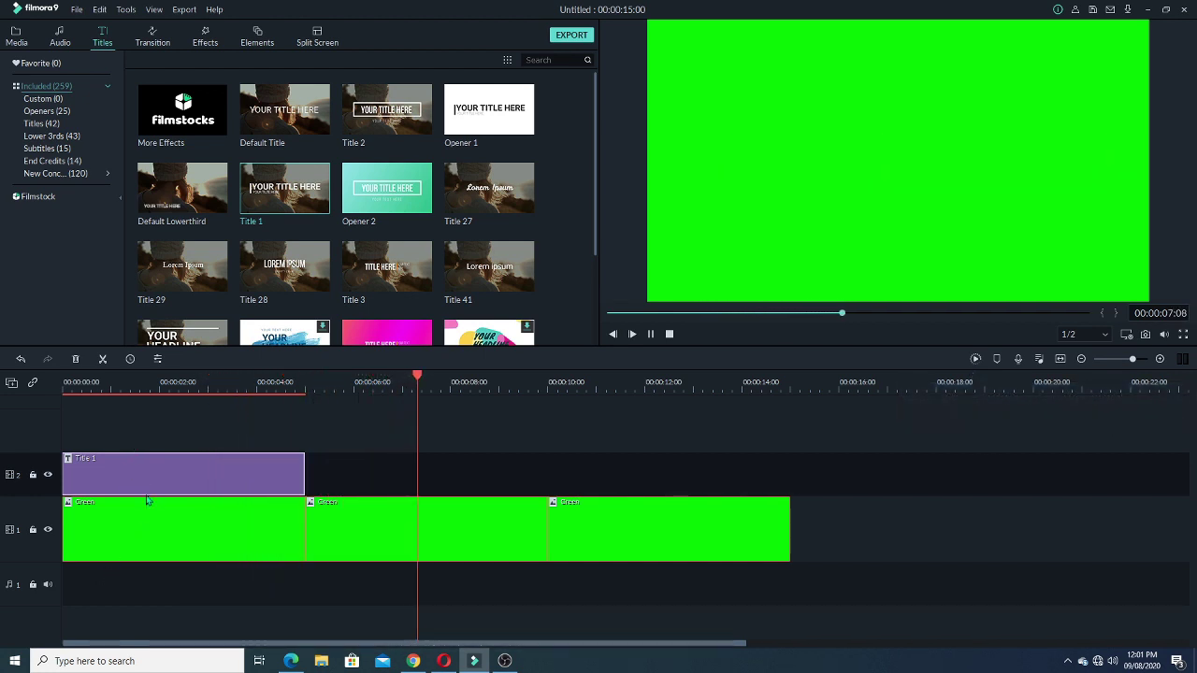
{"action": "key", "text": "space"}
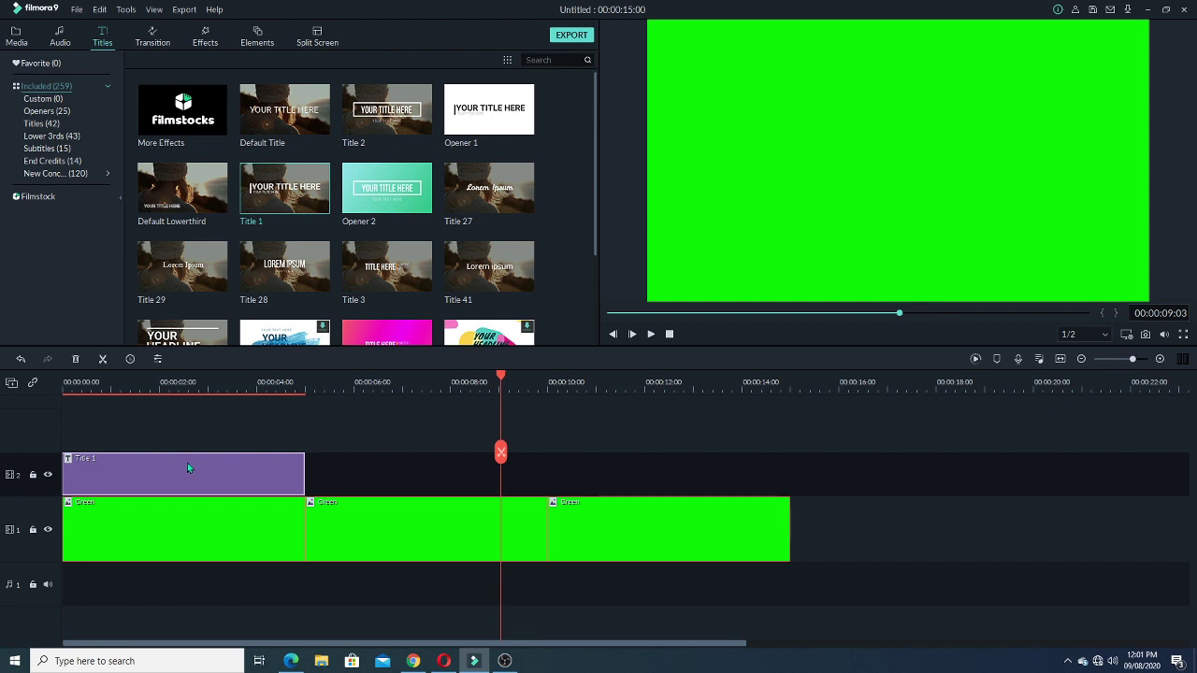
{"action": "scroll", "coordinate": [187, 466], "scroll_direction": "right", "scroll_amount": 1}
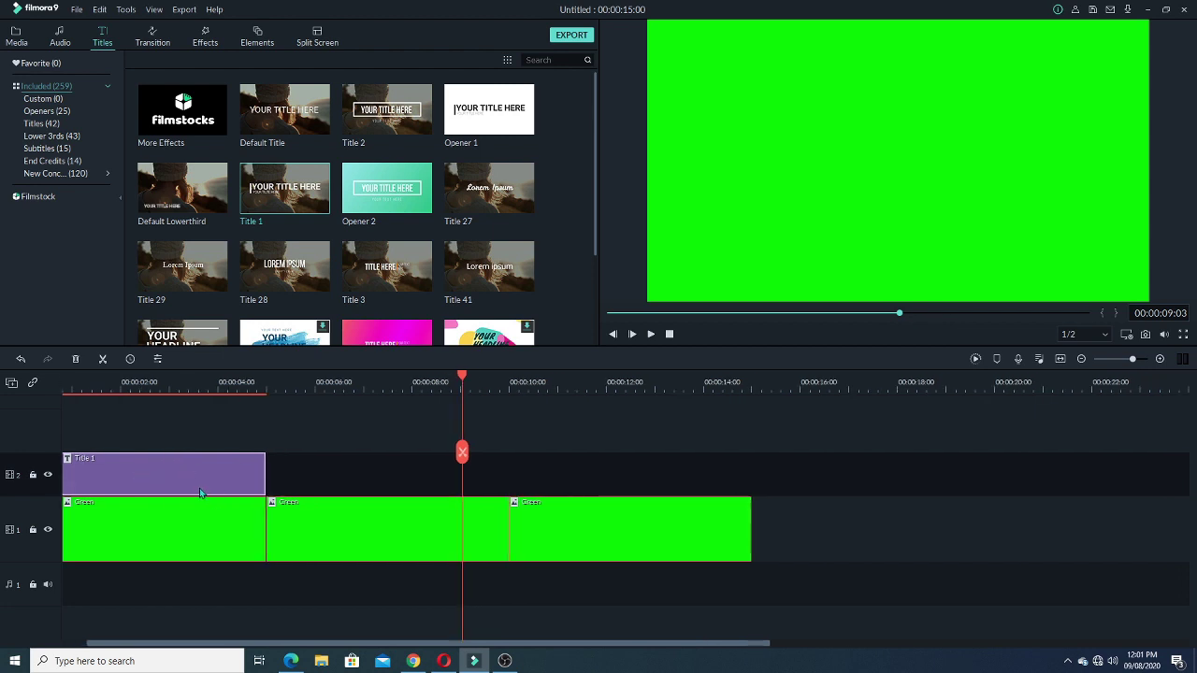
{"action": "left_click", "coordinate": [215, 391]}
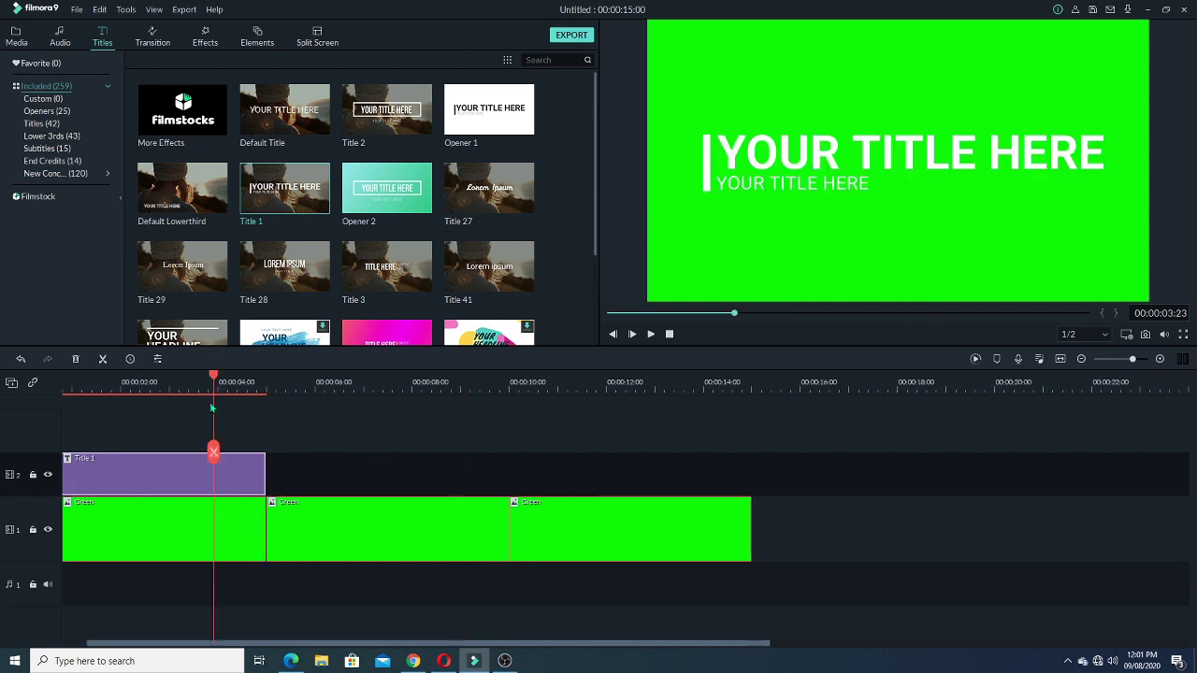
{"action": "right_click", "coordinate": [164, 472]}
{"action": "left_click", "coordinate": [131, 481]}
{"action": "left_click", "coordinate": [204, 378]}
{"action": "left_click_drag", "start_coordinate": [204, 377], "coordinate": [135, 384]}
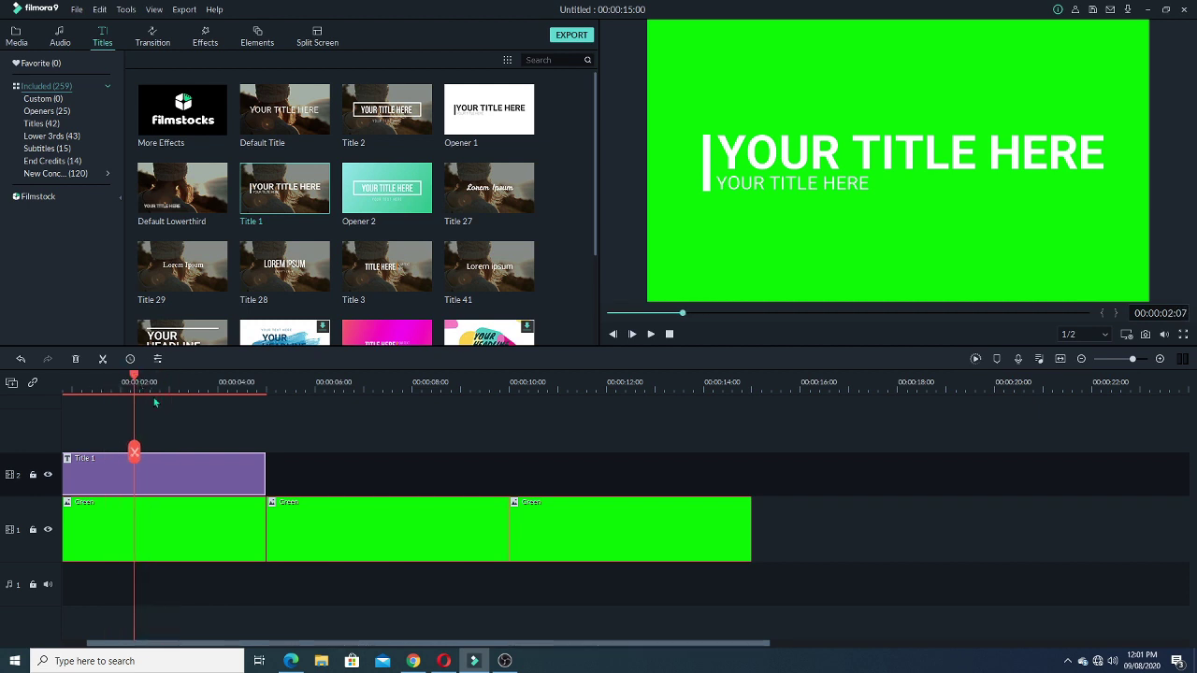
Open the Title 1 clip in Advanced Edit and move the editing window clear of the preview.
{"action": "right_click", "coordinate": [157, 469]}
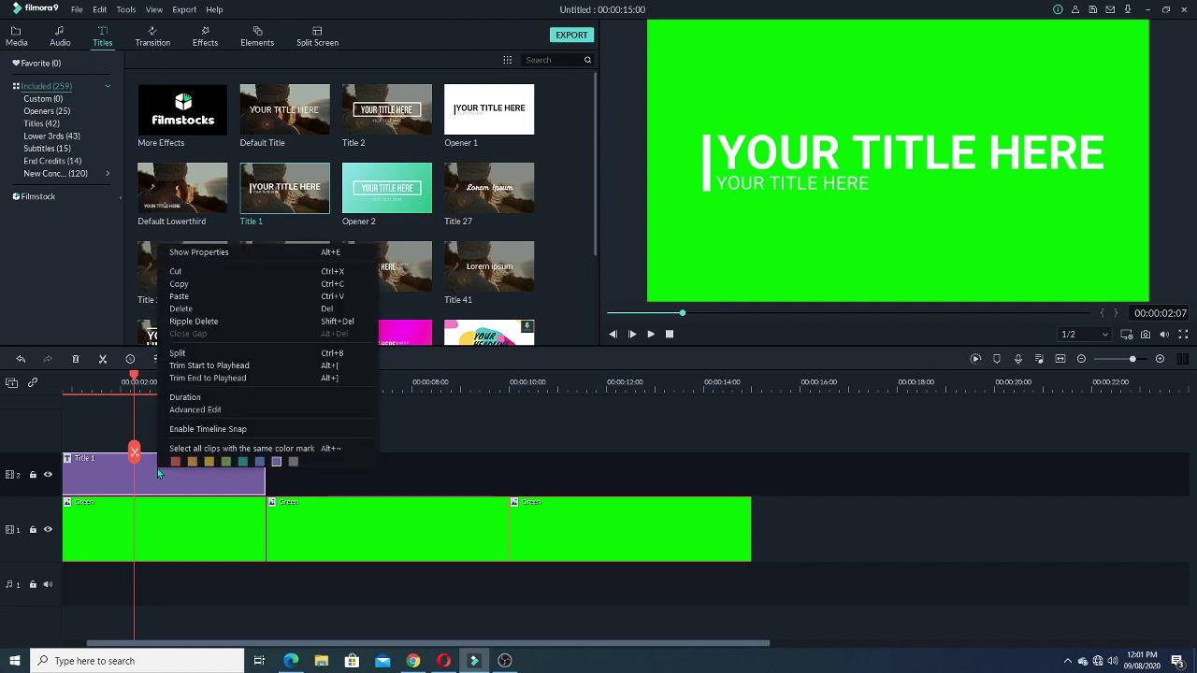
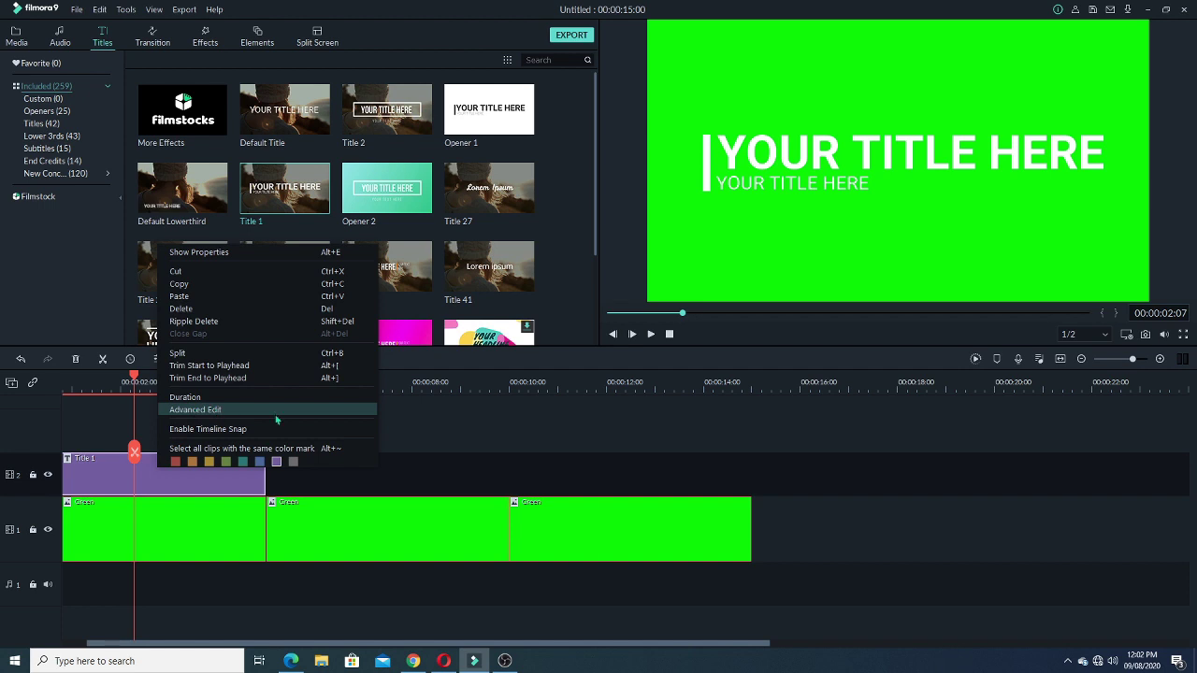
{"action": "left_click", "coordinate": [198, 410]}
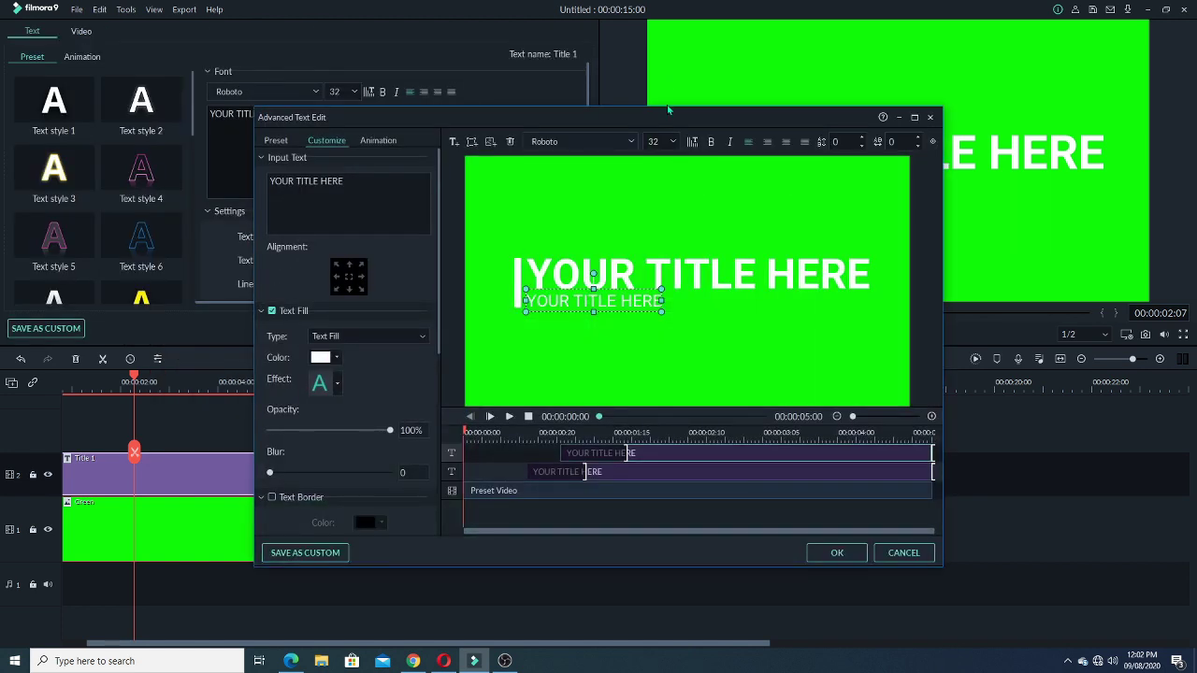
{"action": "left_click_drag", "start_coordinate": [667, 119], "coordinate": [572, 43]}
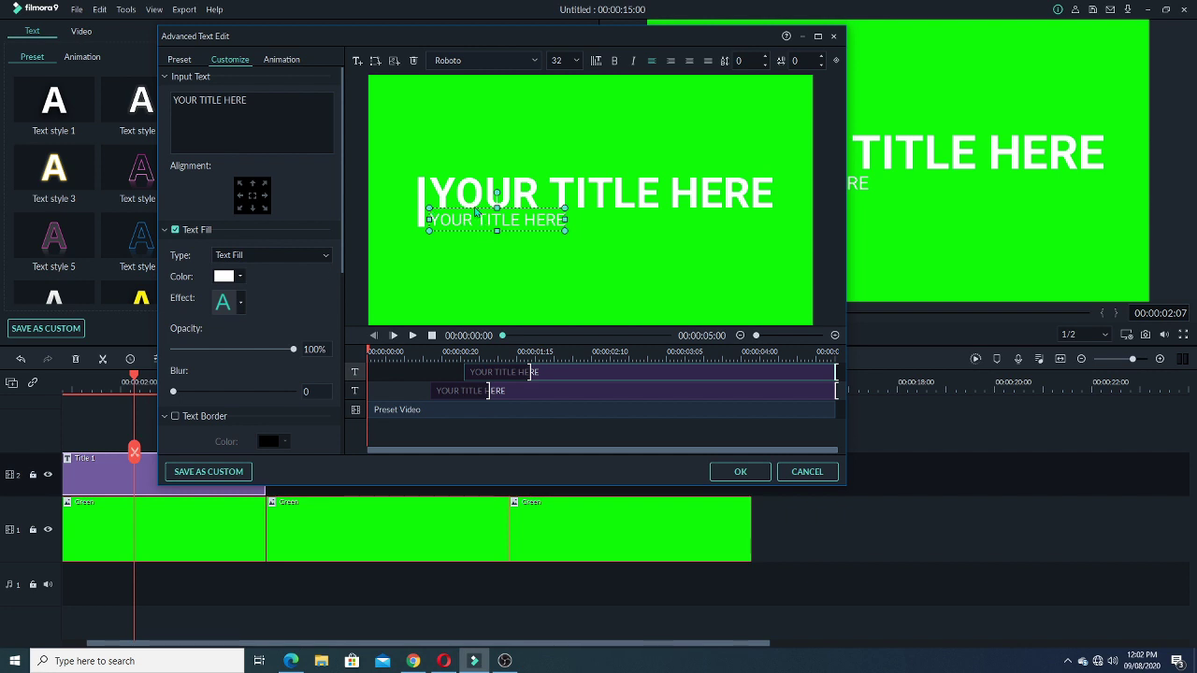
Delete the vertical bar and the smaller subtitle text from the title, keeping only the large text line.
{"action": "left_click", "coordinate": [522, 412]}
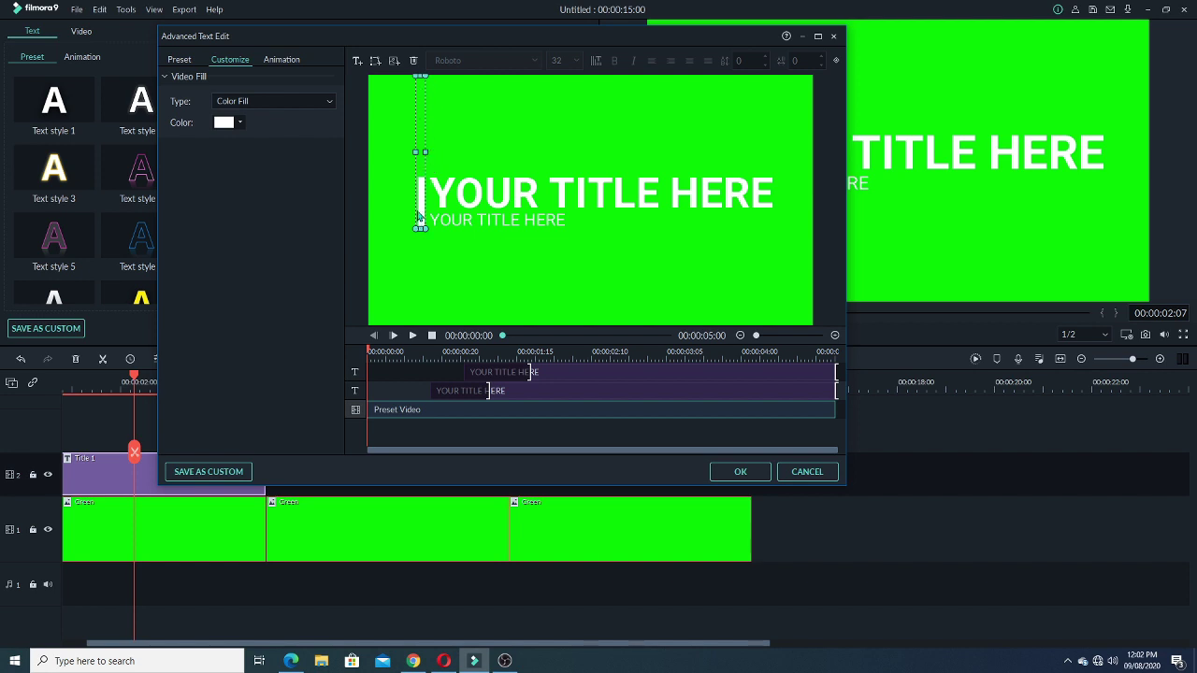
{"action": "key", "text": "Delete"}
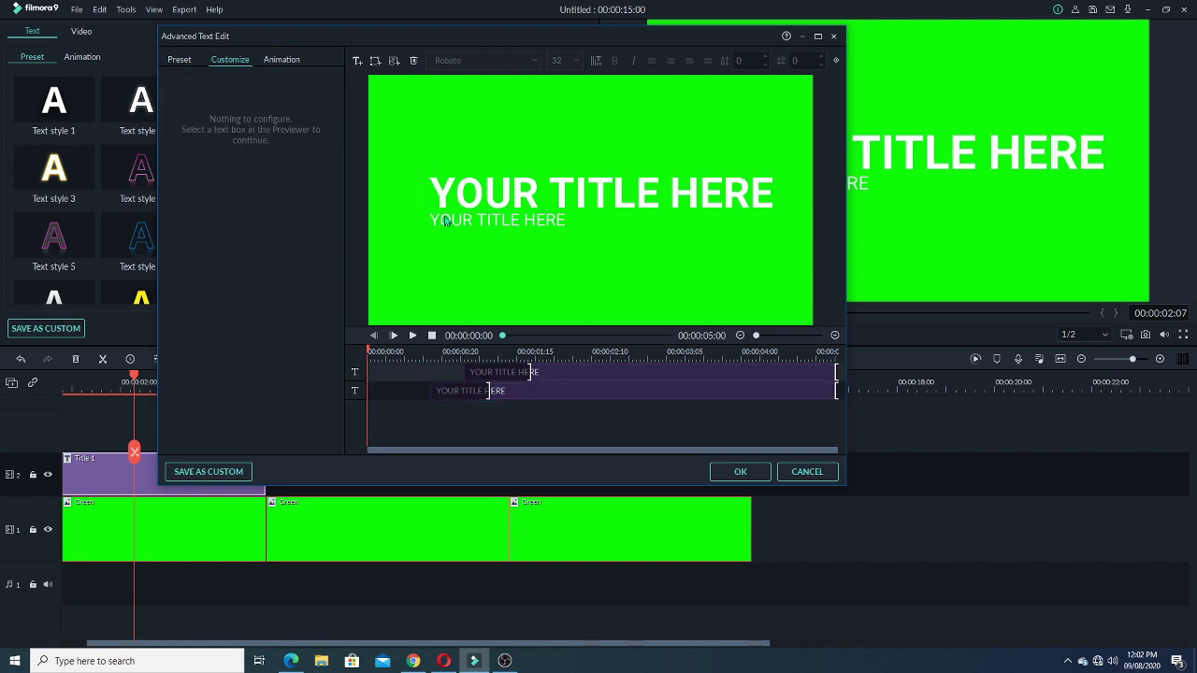
{"action": "left_click", "coordinate": [497, 202]}
{"action": "left_click", "coordinate": [541, 392]}
{"action": "left_click", "coordinate": [546, 372]}
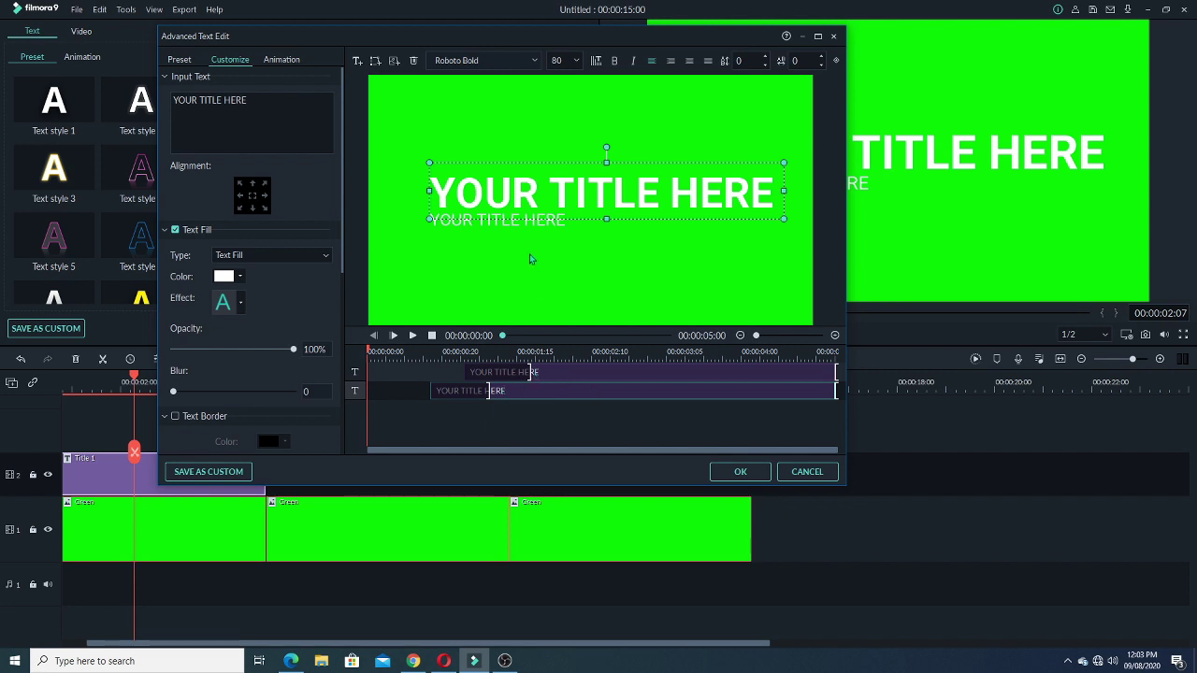
{"action": "left_click", "coordinate": [563, 375]}
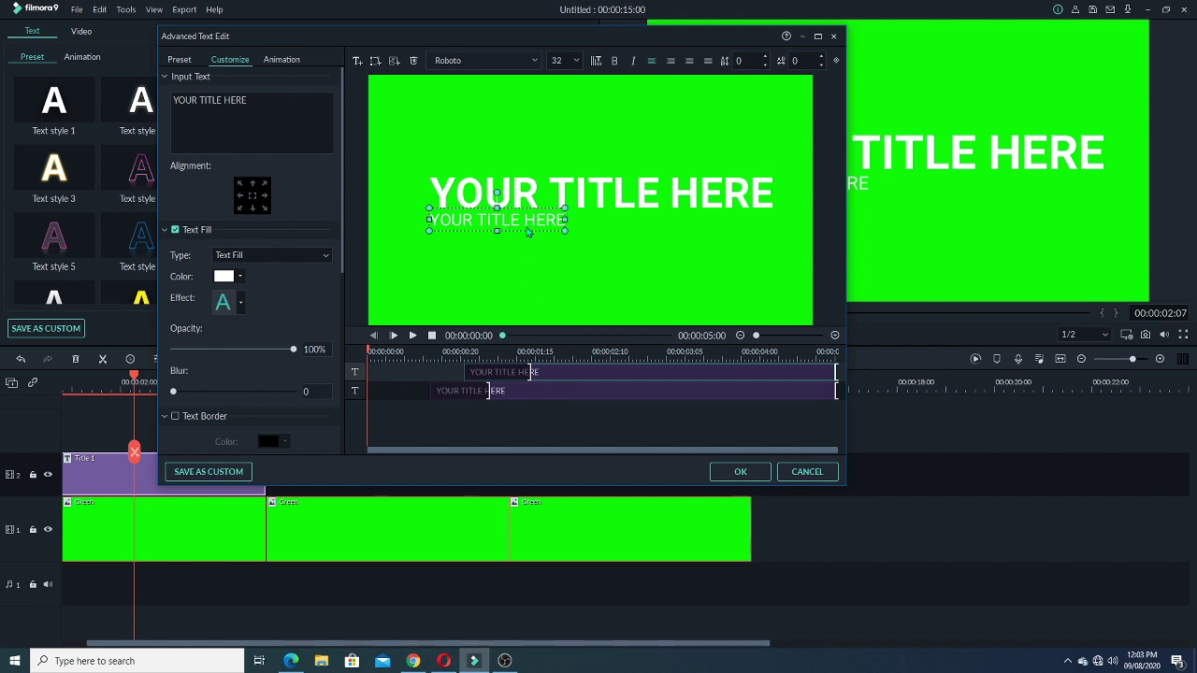
{"action": "left_click", "coordinate": [554, 392]}
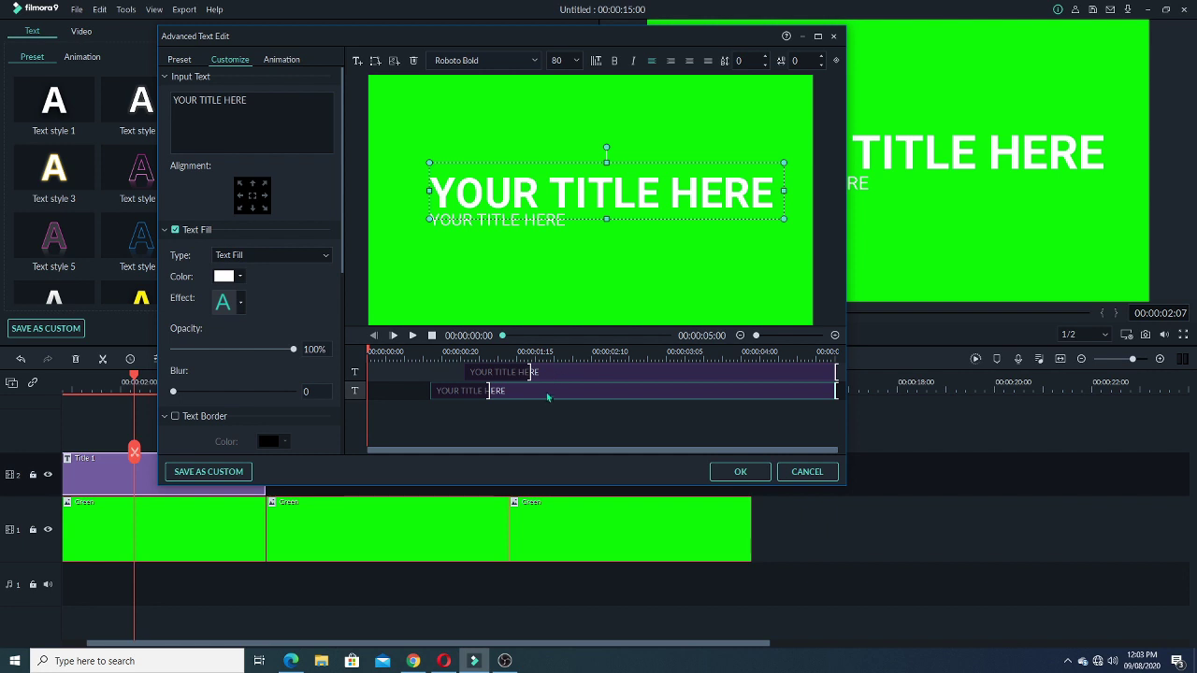
{"action": "left_click", "coordinate": [559, 379]}
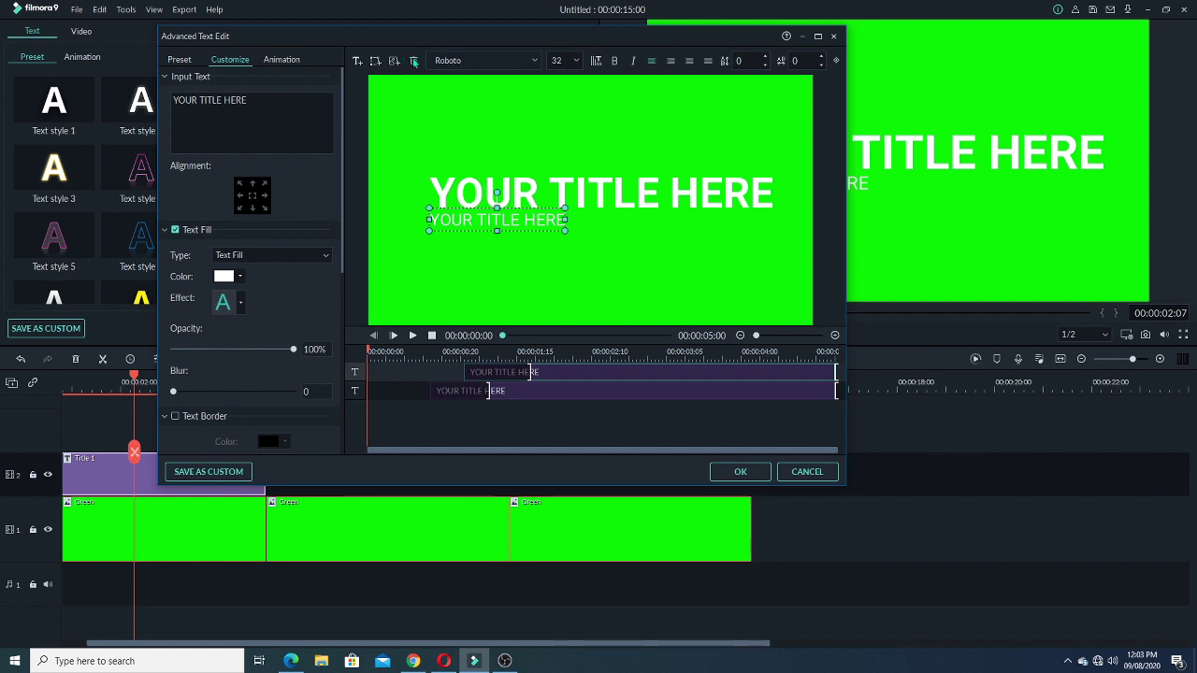
{"action": "left_click", "coordinate": [414, 60]}
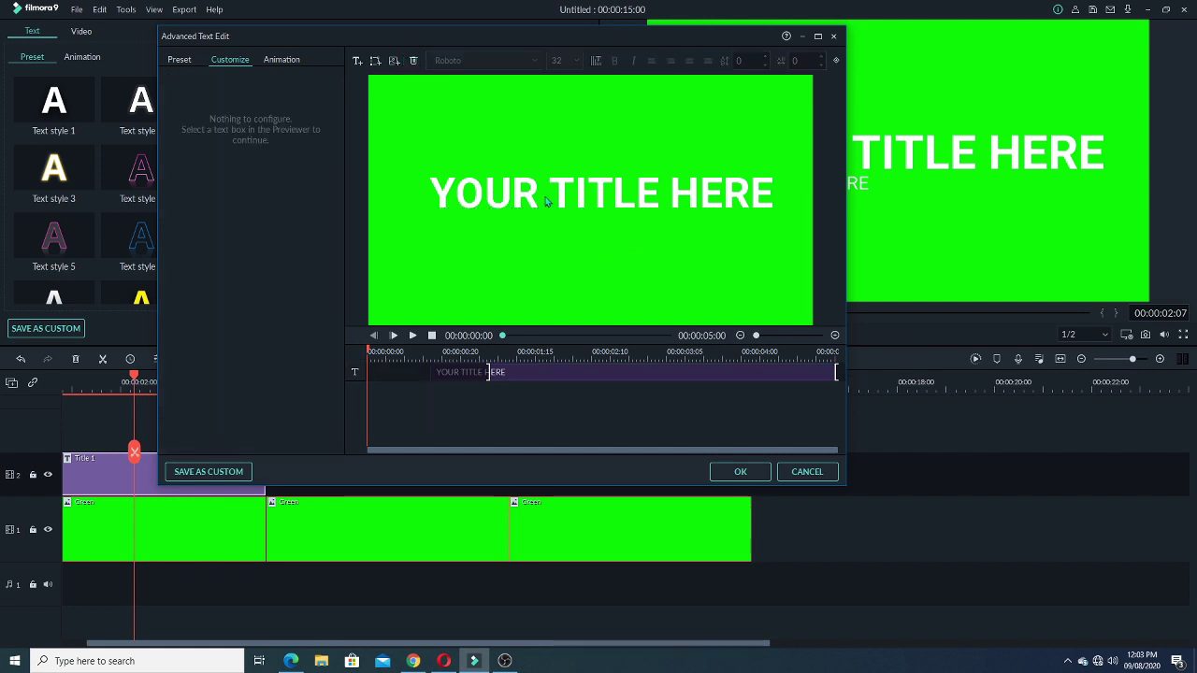
Replace the remaining title text with "facebook gaming".
{"action": "left_click", "coordinate": [562, 378]}
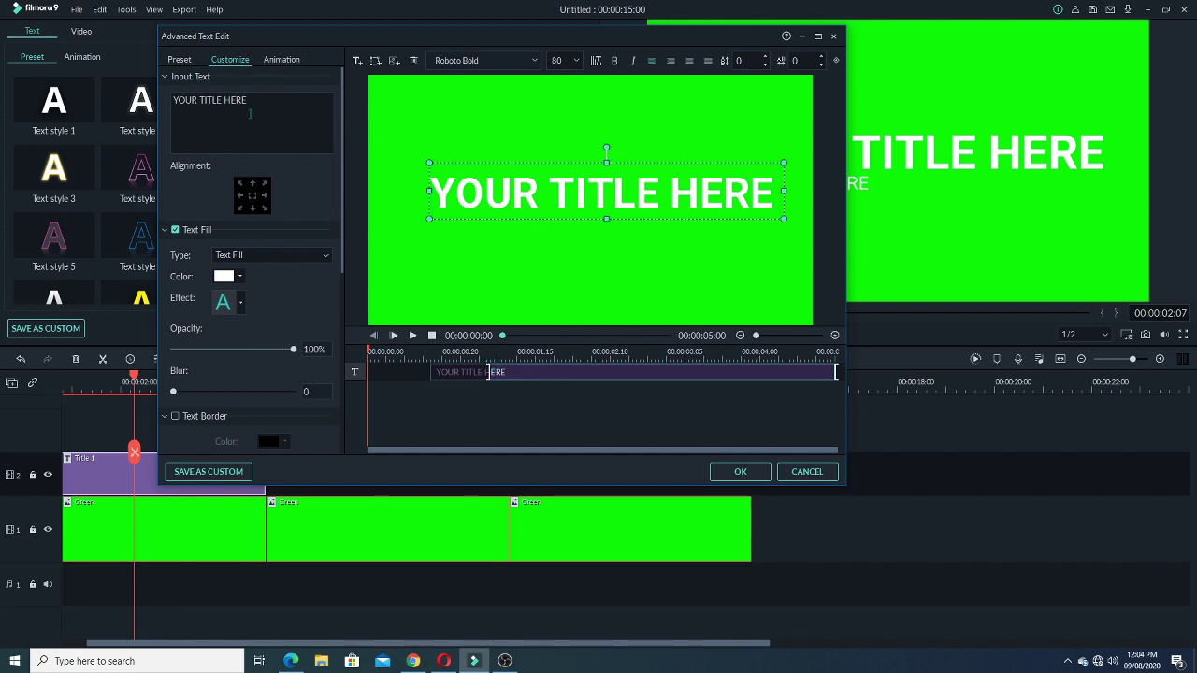
{"action": "triple_click", "coordinate": [254, 97]}
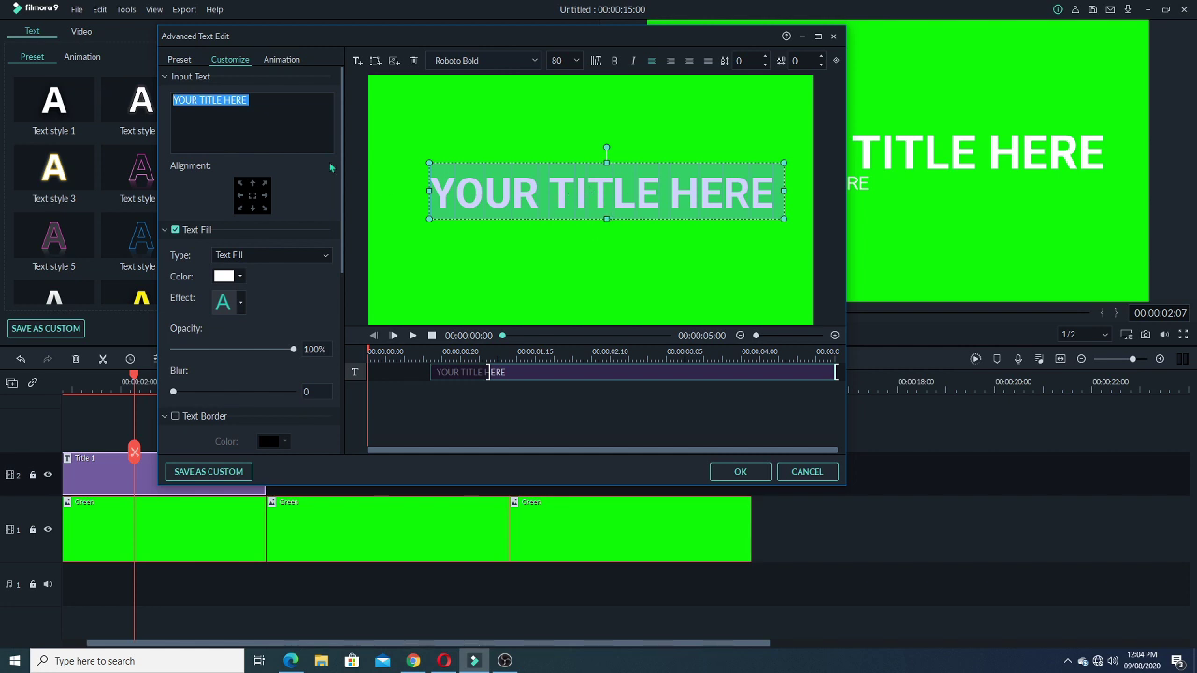
{"action": "type", "text": "F"}
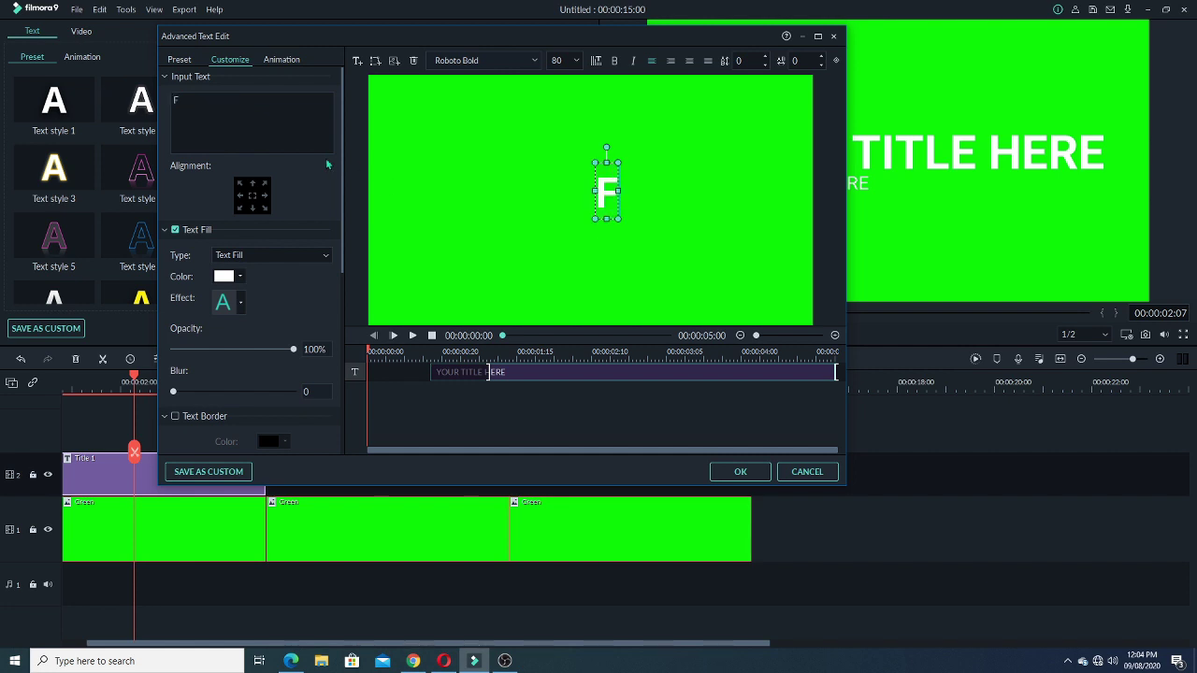
{"action": "key", "text": "BackSpace"}
{"action": "type", "text": "facebook"}
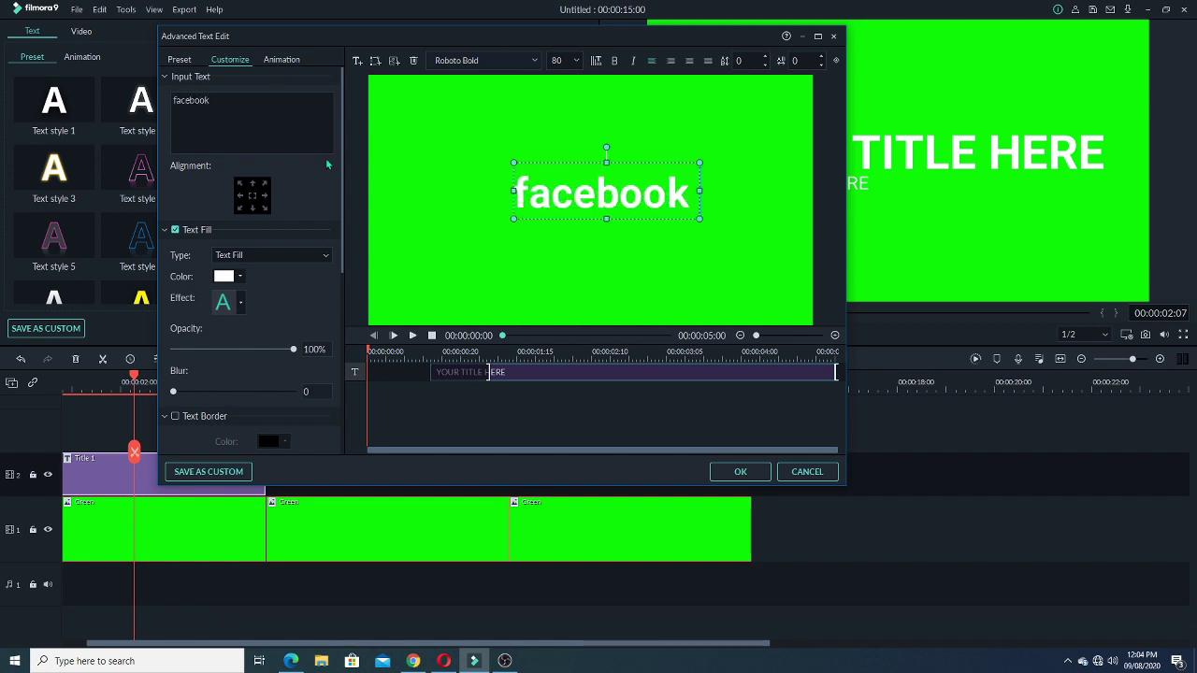
{"action": "type", "text": " gaming"}
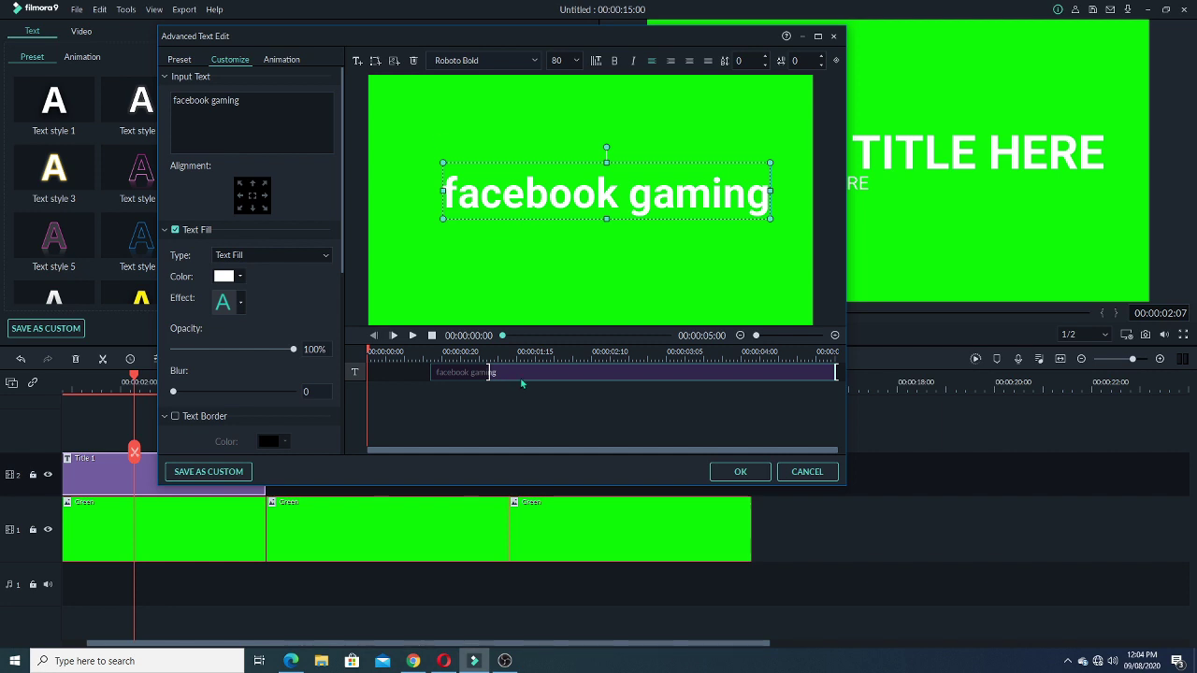
Lengthen the text's exit animation so it starts shortly after the 4-second mark, and preview the title playback.
{"action": "left_click", "coordinate": [412, 334]}
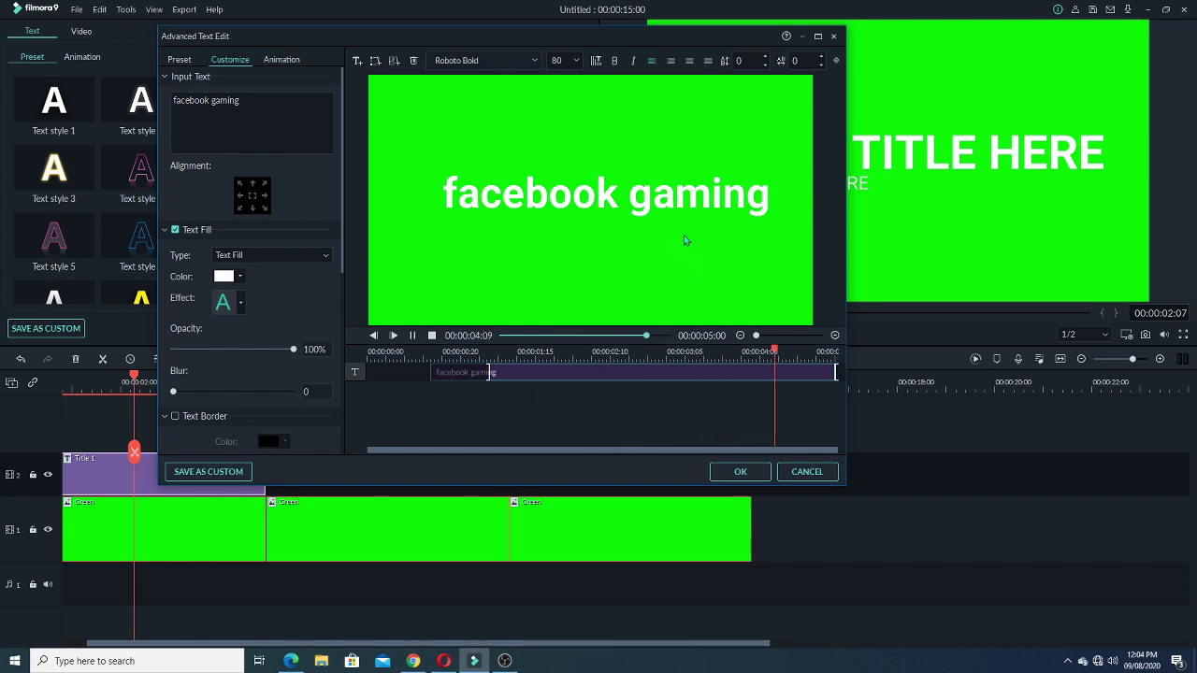
{"action": "left_click_drag", "start_coordinate": [835, 372], "coordinate": [785, 372]}
{"action": "key", "text": "space"}
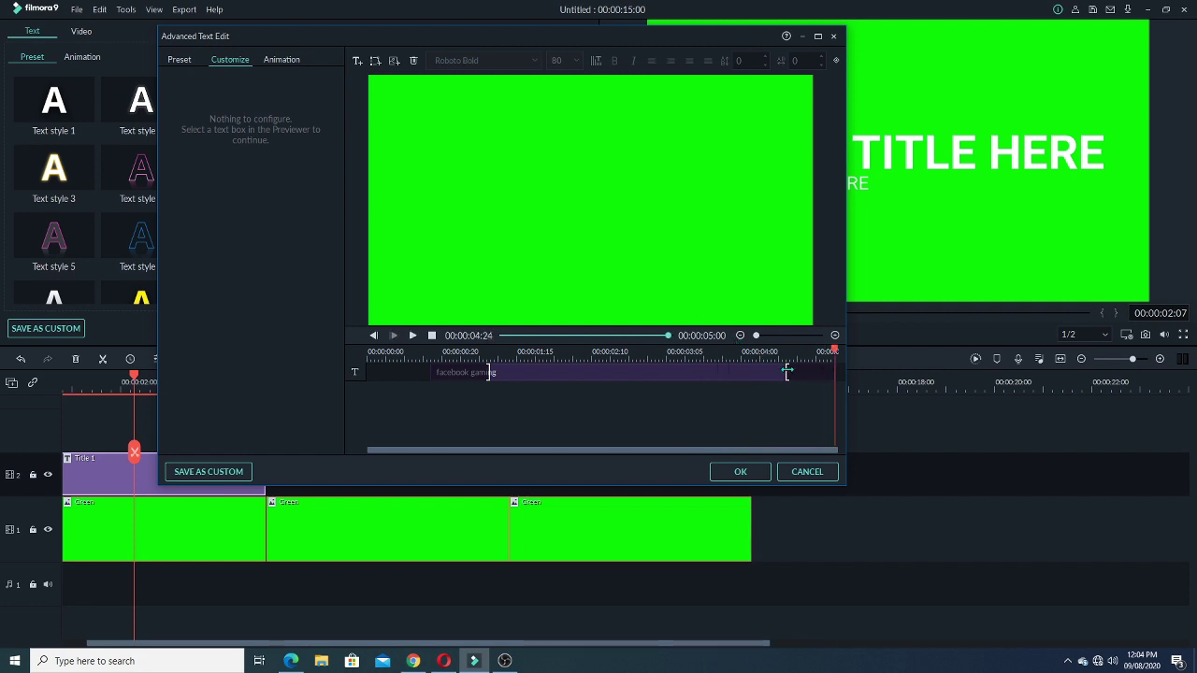
{"action": "key", "text": "space"}
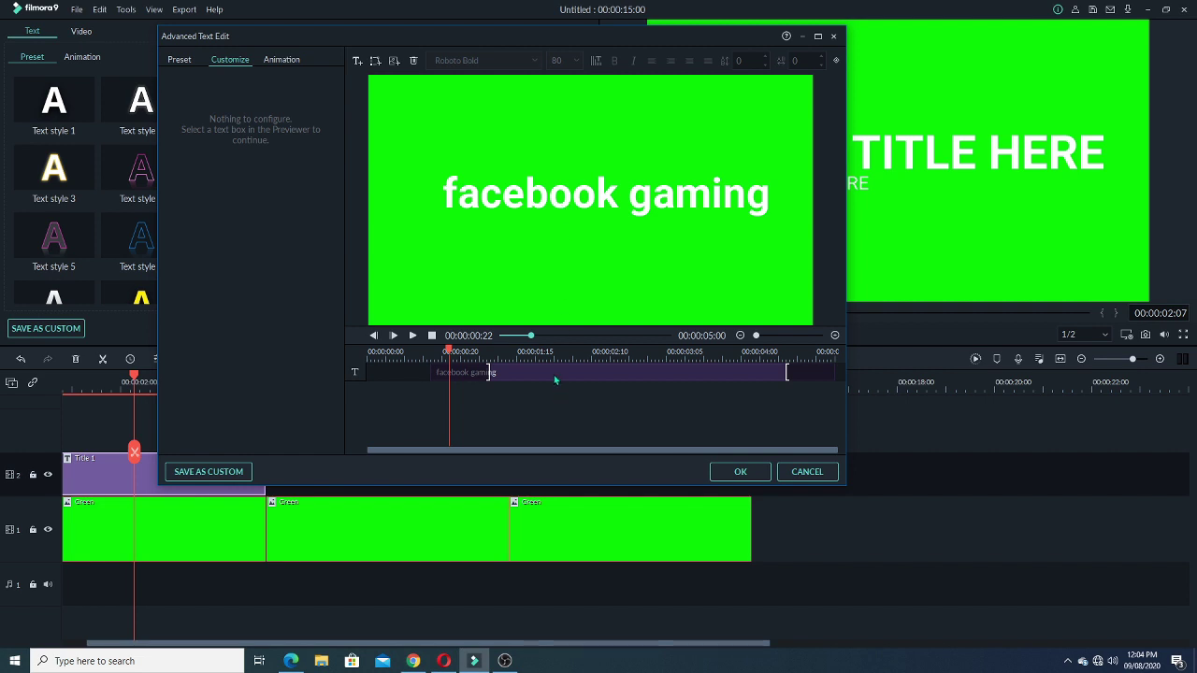
Try the top, bottom, left and right alignments on the "facebook gaming" text, finishing with it centered in the frame.
{"action": "left_click", "coordinate": [559, 210]}
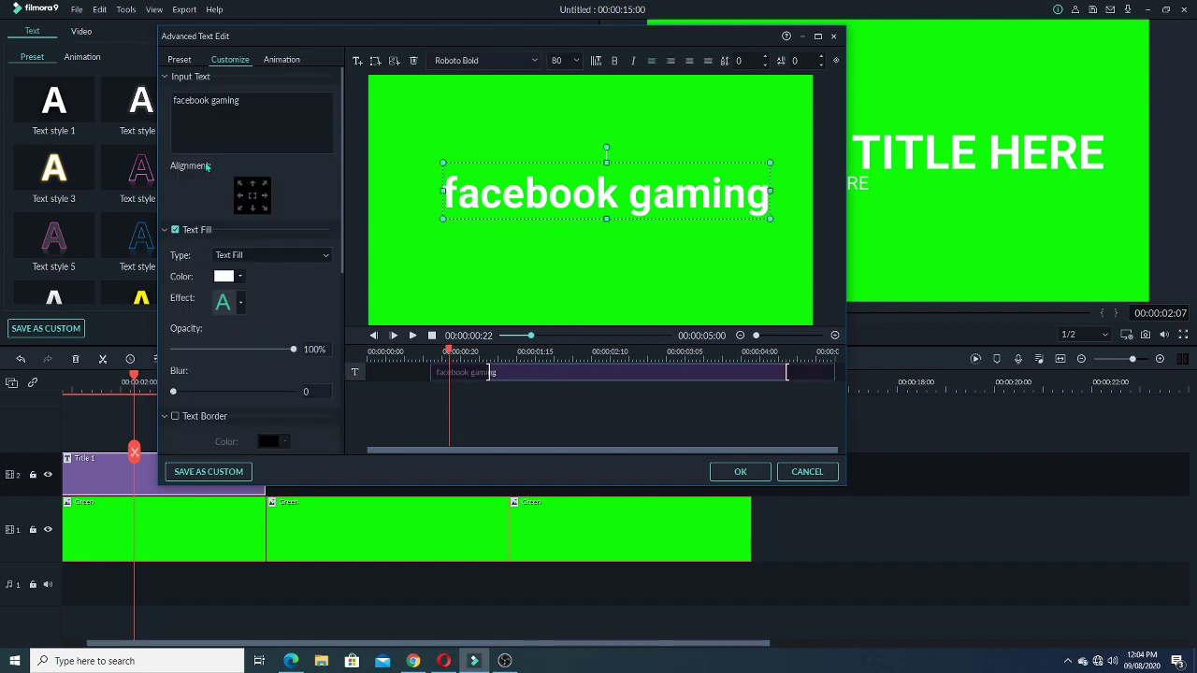
{"action": "left_click", "coordinate": [253, 194]}
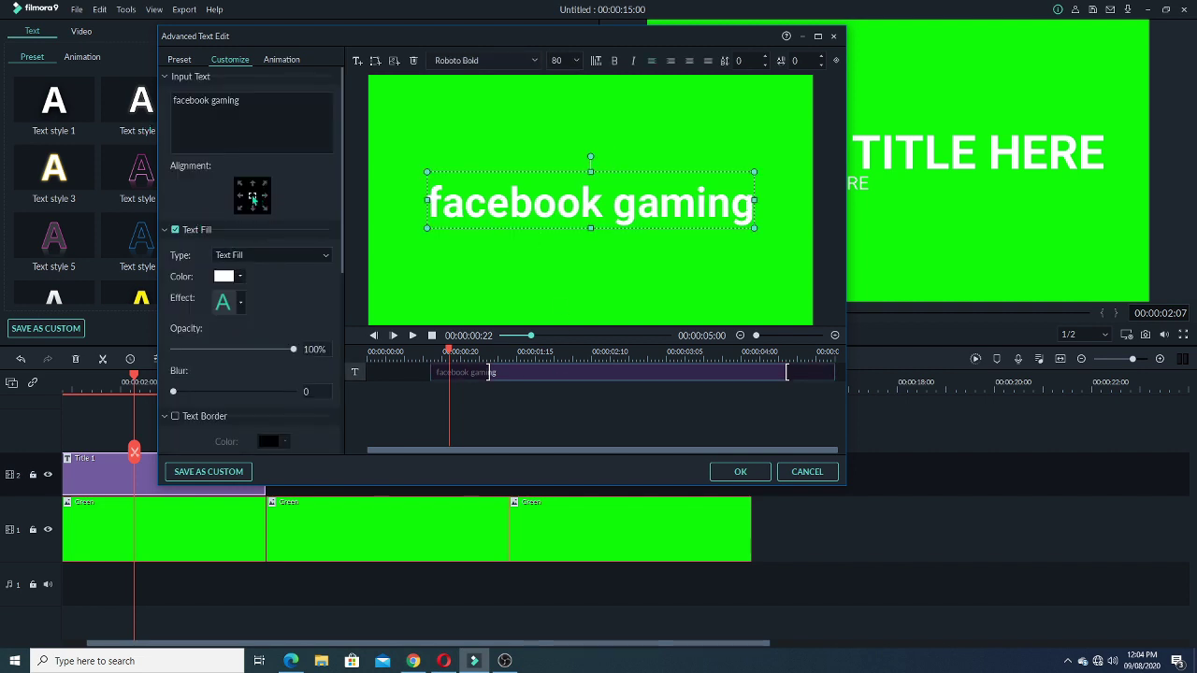
{"action": "left_click", "coordinate": [252, 186]}
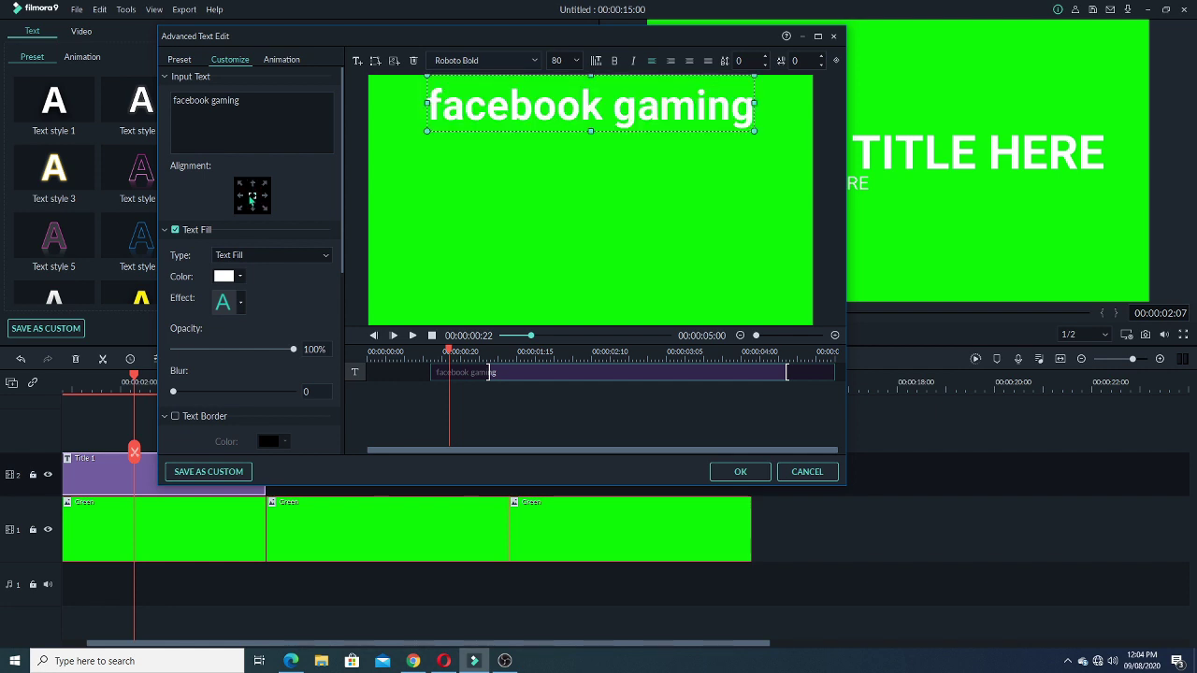
{"action": "left_click", "coordinate": [252, 196]}
{"action": "left_click", "coordinate": [252, 208]}
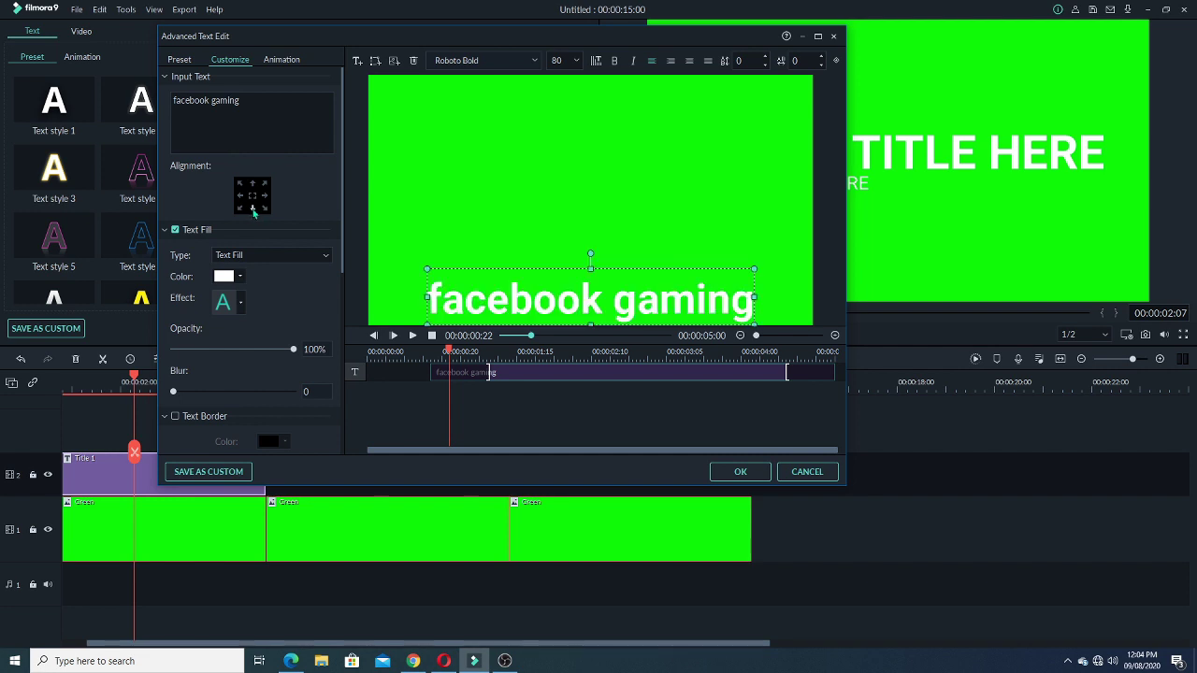
{"action": "left_click", "coordinate": [240, 196]}
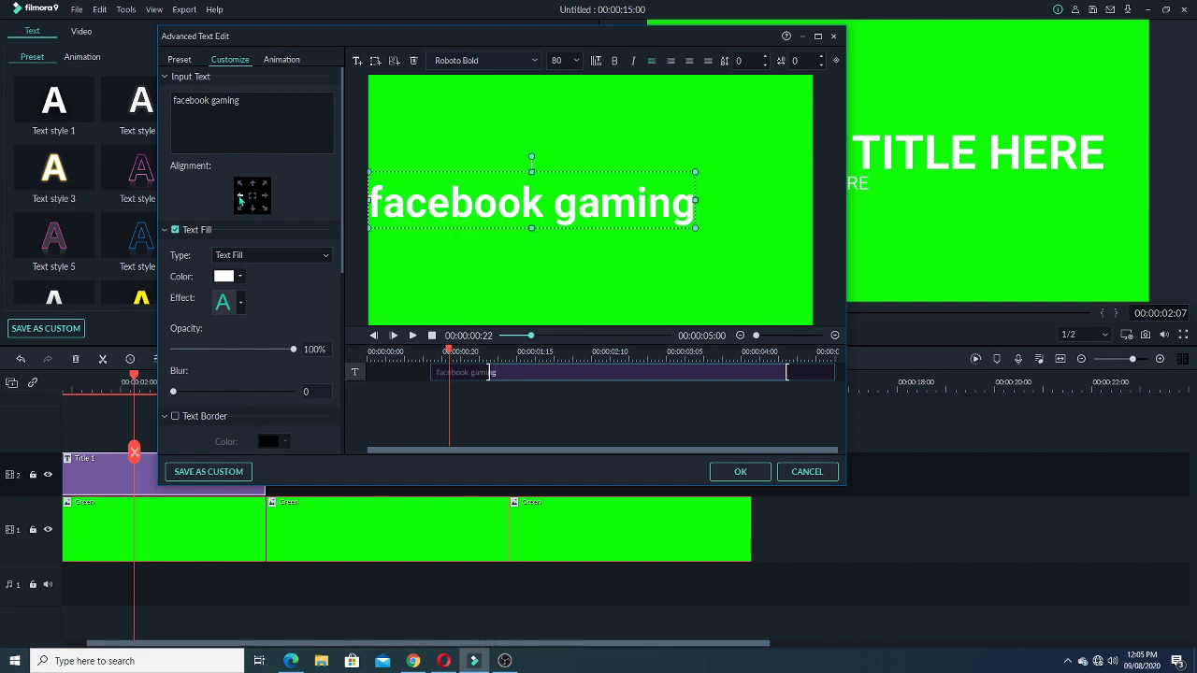
{"action": "left_click", "coordinate": [266, 197]}
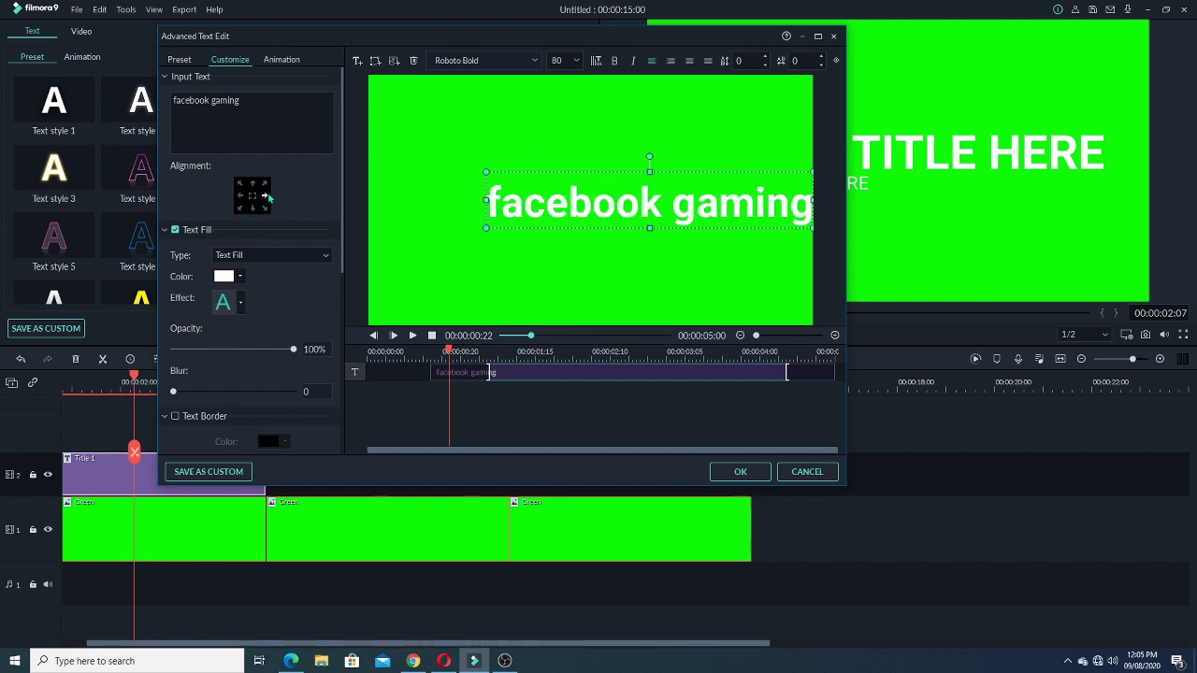
{"action": "left_click", "coordinate": [252, 197]}
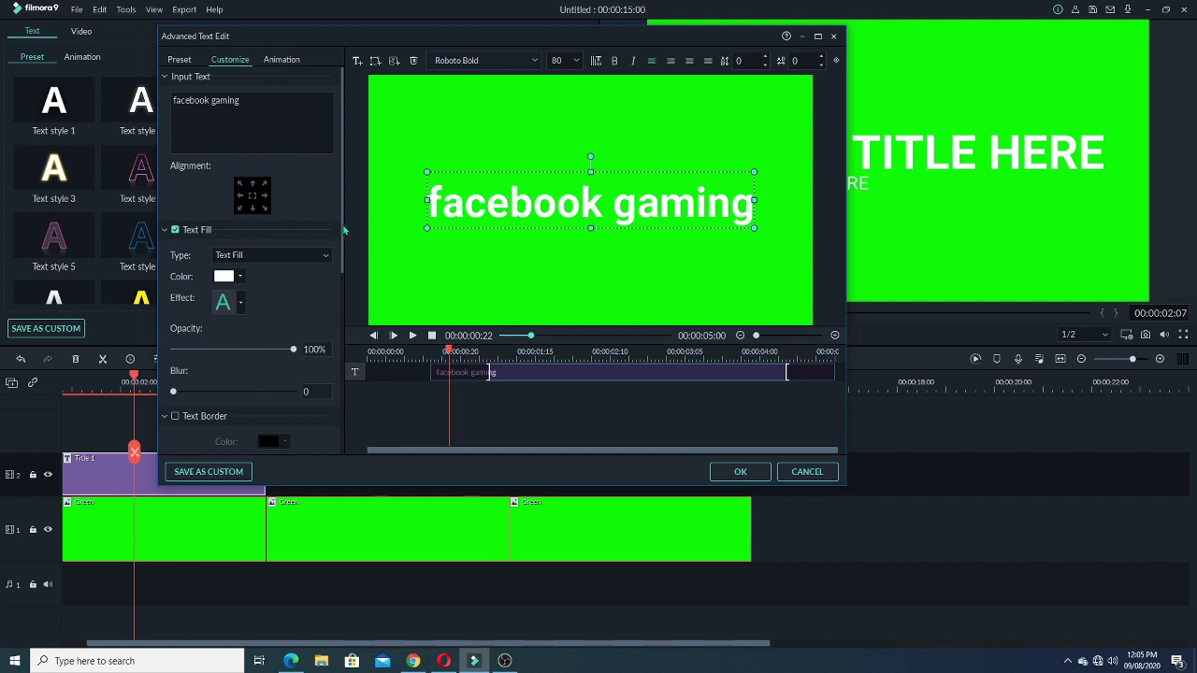
Set the fill color of the "facebook gaming" text to blue, #0000ff.
{"action": "scroll", "coordinate": [342, 229], "scroll_direction": "down", "scroll_amount": 4}
{"action": "scroll", "coordinate": [339, 228], "scroll_direction": "up", "scroll_amount": 2}
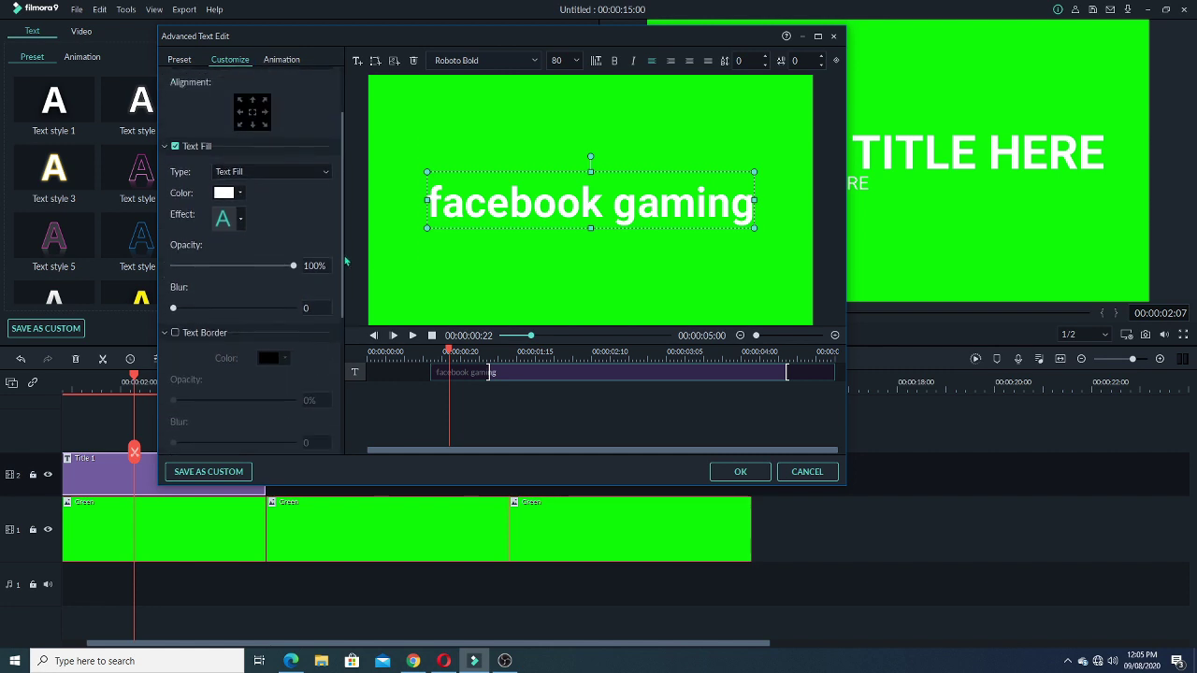
{"action": "left_click", "coordinate": [240, 193]}
{"action": "left_click", "coordinate": [240, 193]}
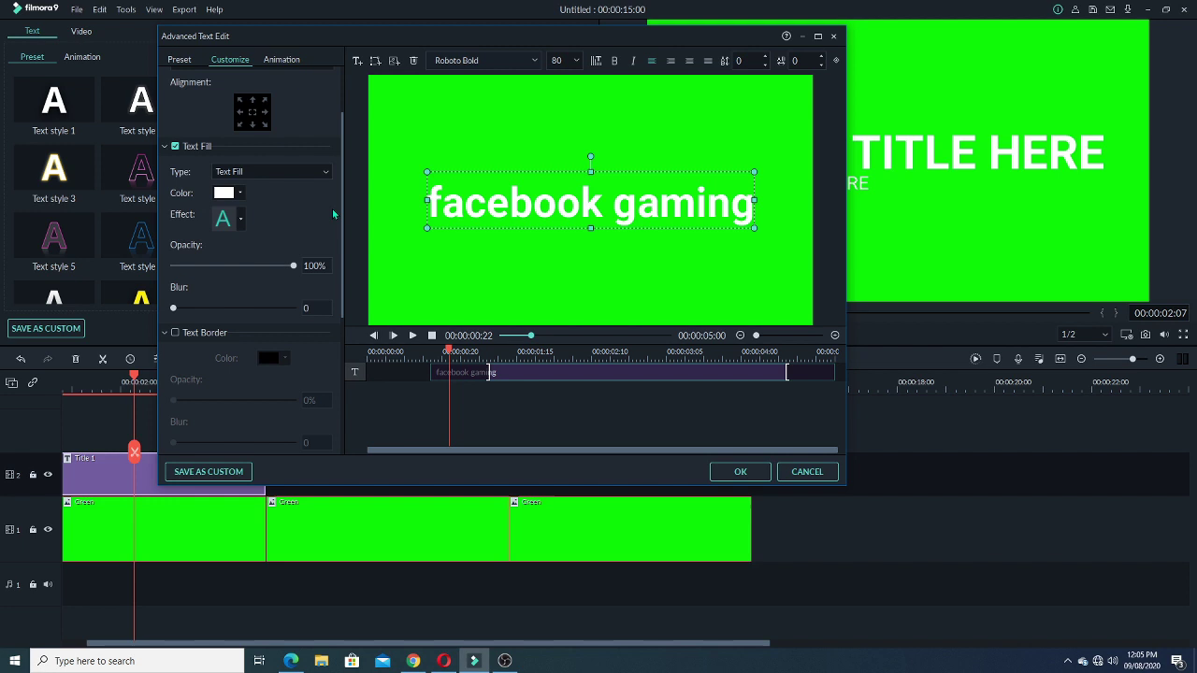
{"action": "left_click", "coordinate": [239, 194]}
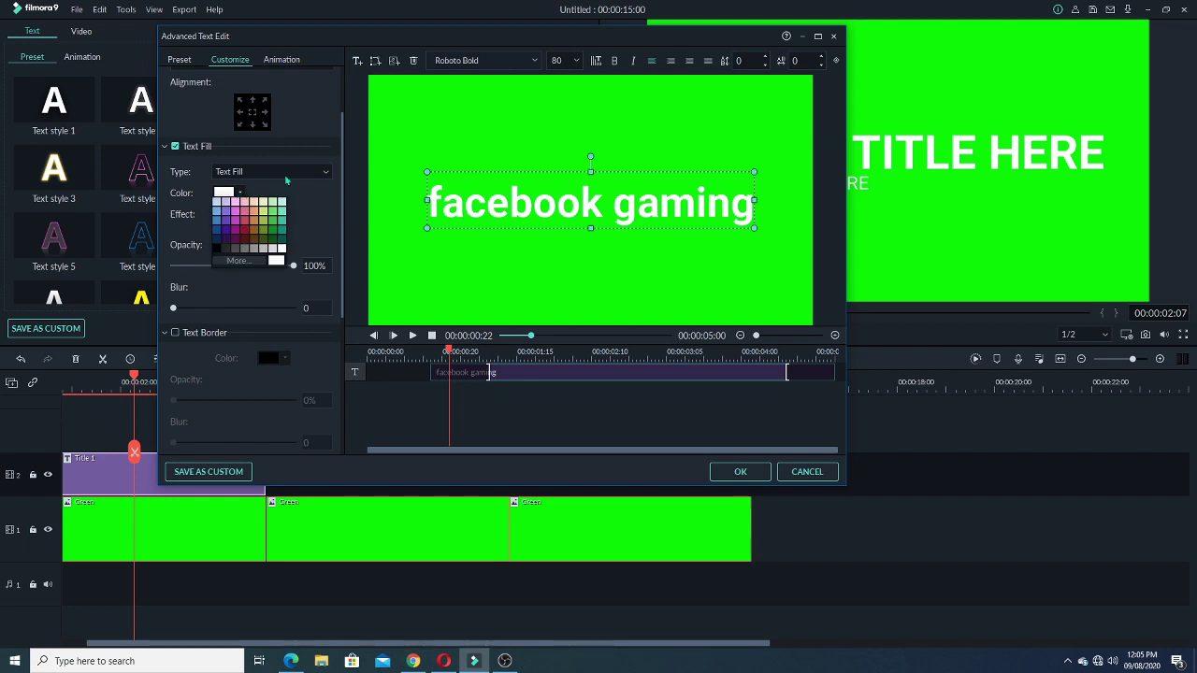
{"action": "left_click", "coordinate": [229, 261]}
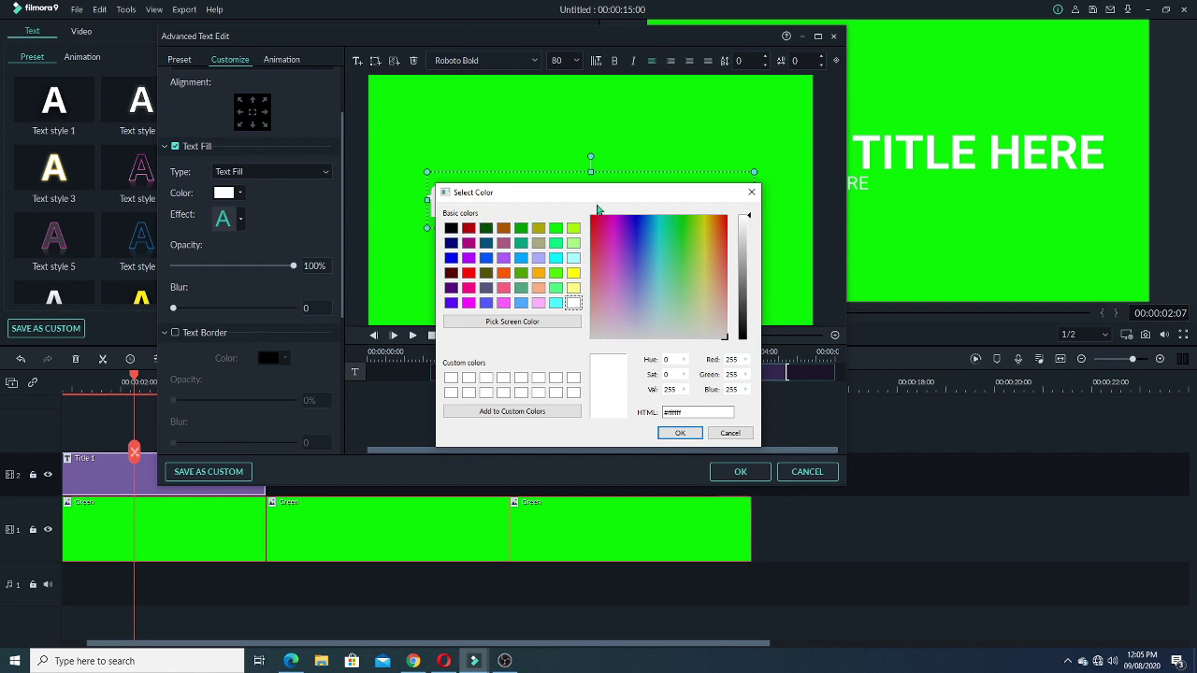
{"action": "left_click_drag", "start_coordinate": [600, 194], "coordinate": [346, 174]}
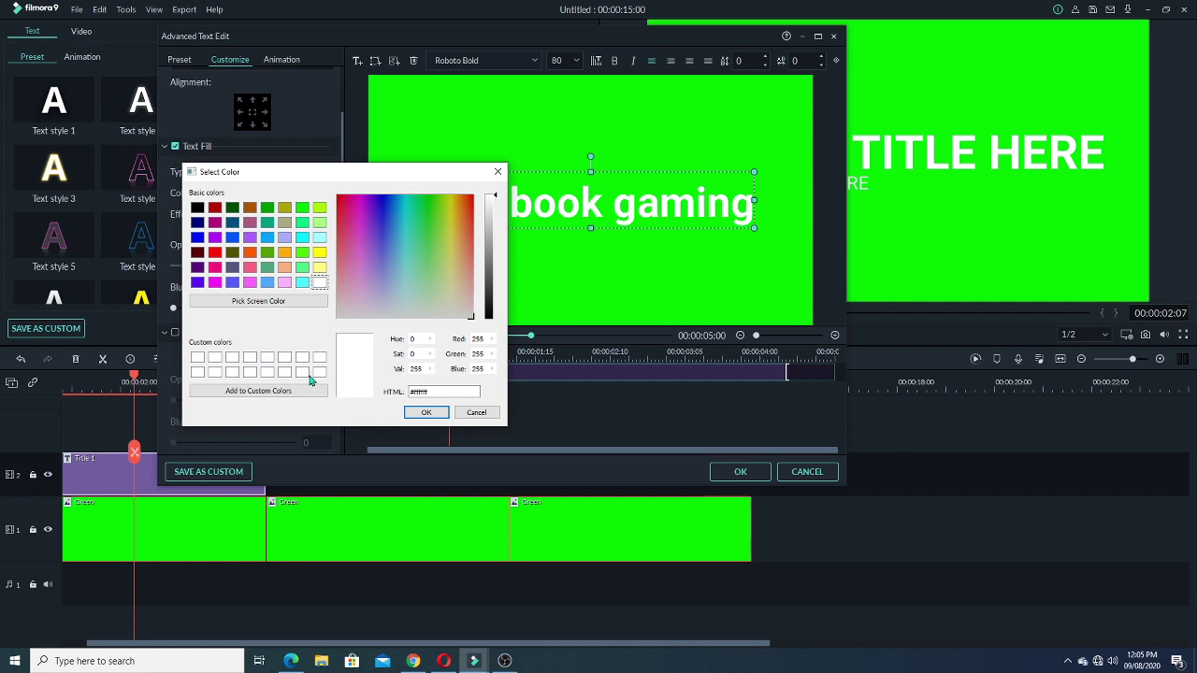
{"action": "left_click", "coordinate": [198, 238]}
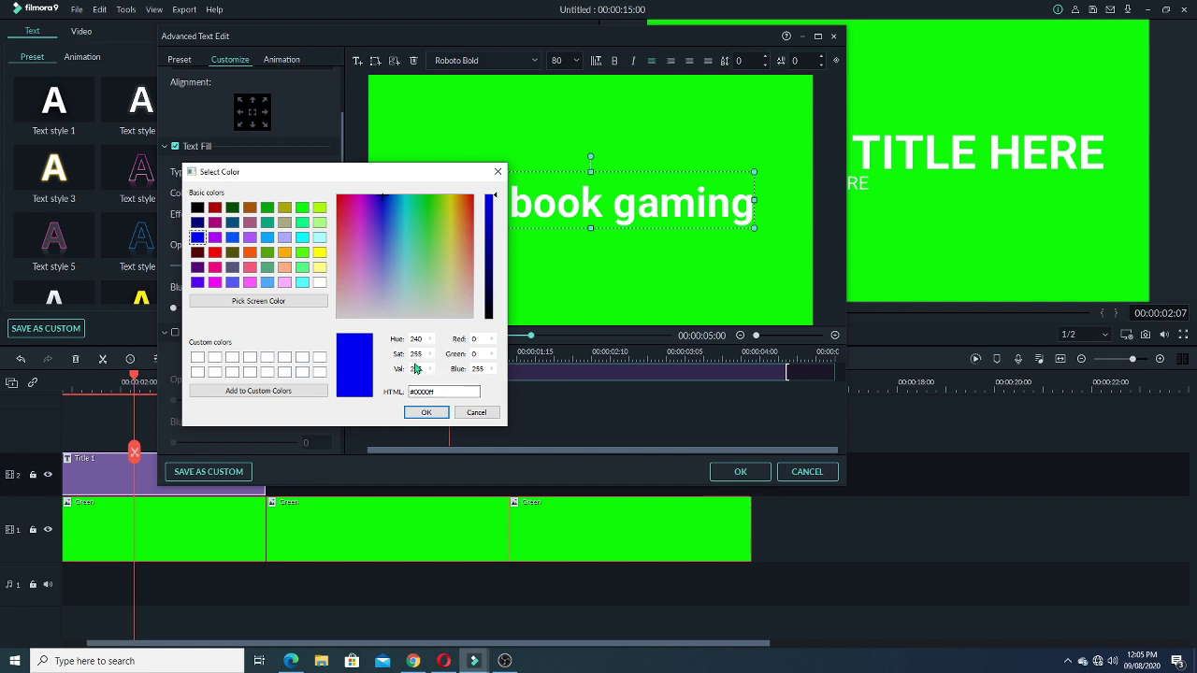
{"action": "left_click", "coordinate": [426, 412]}
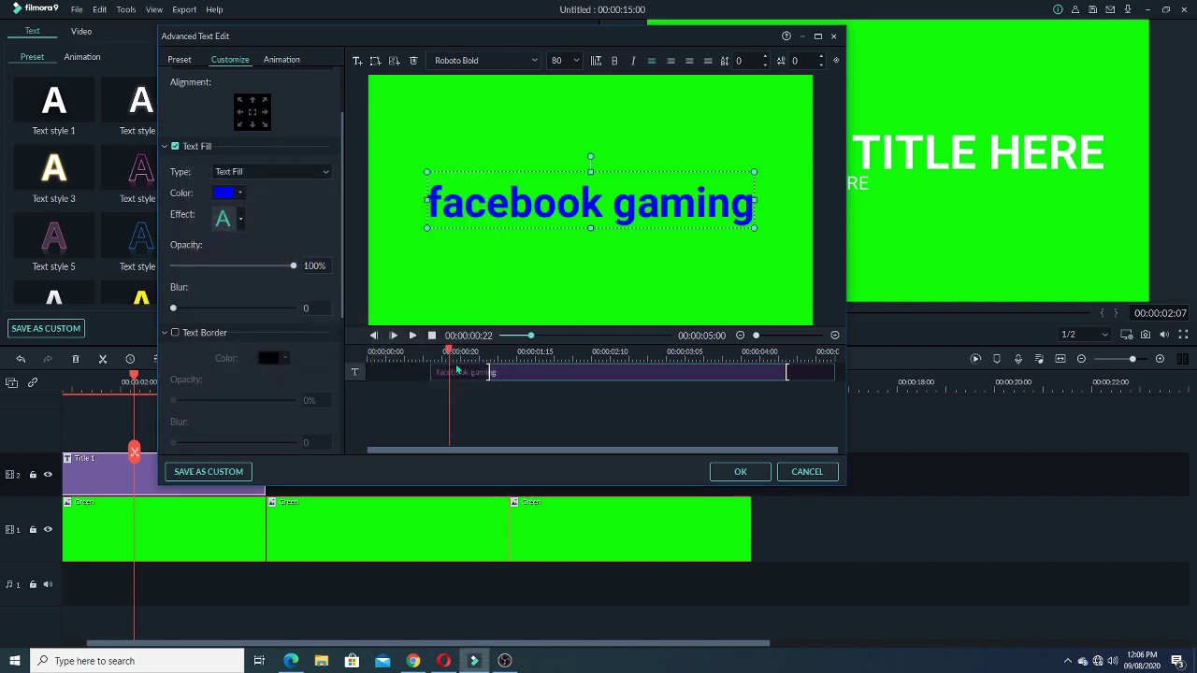
Enable the text border on "facebook gaming" and set its color to white, #ffffff.
{"action": "left_click_drag", "start_coordinate": [341, 166], "coordinate": [344, 192]}
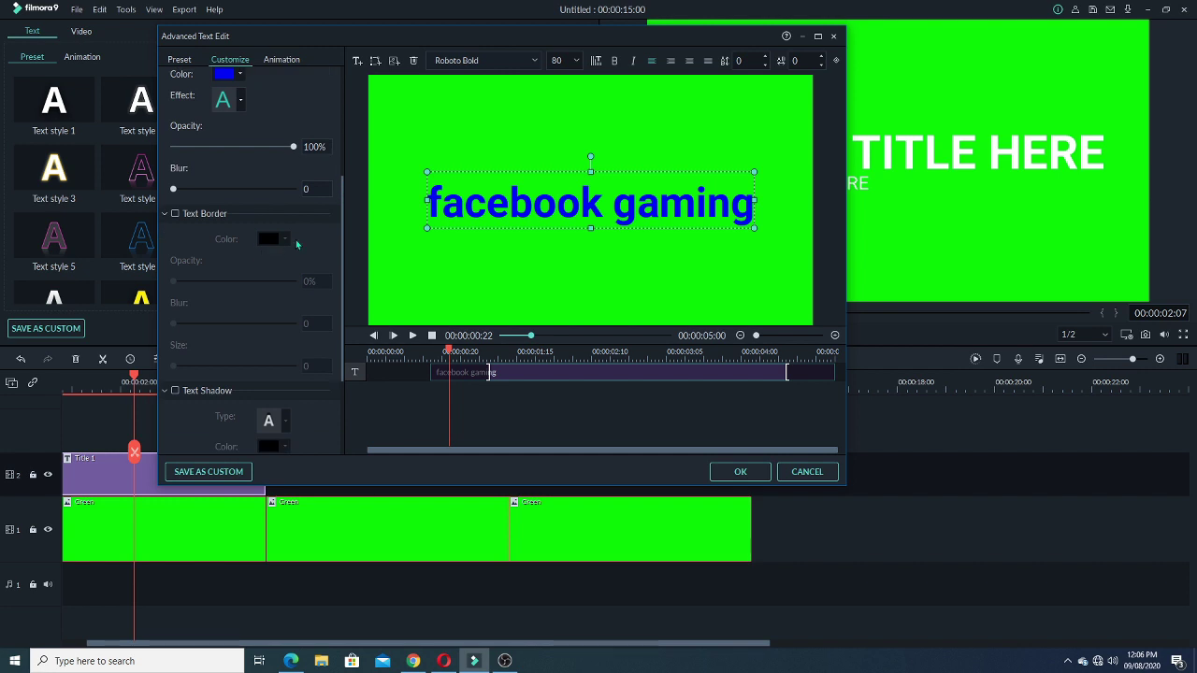
{"action": "left_click", "coordinate": [175, 214]}
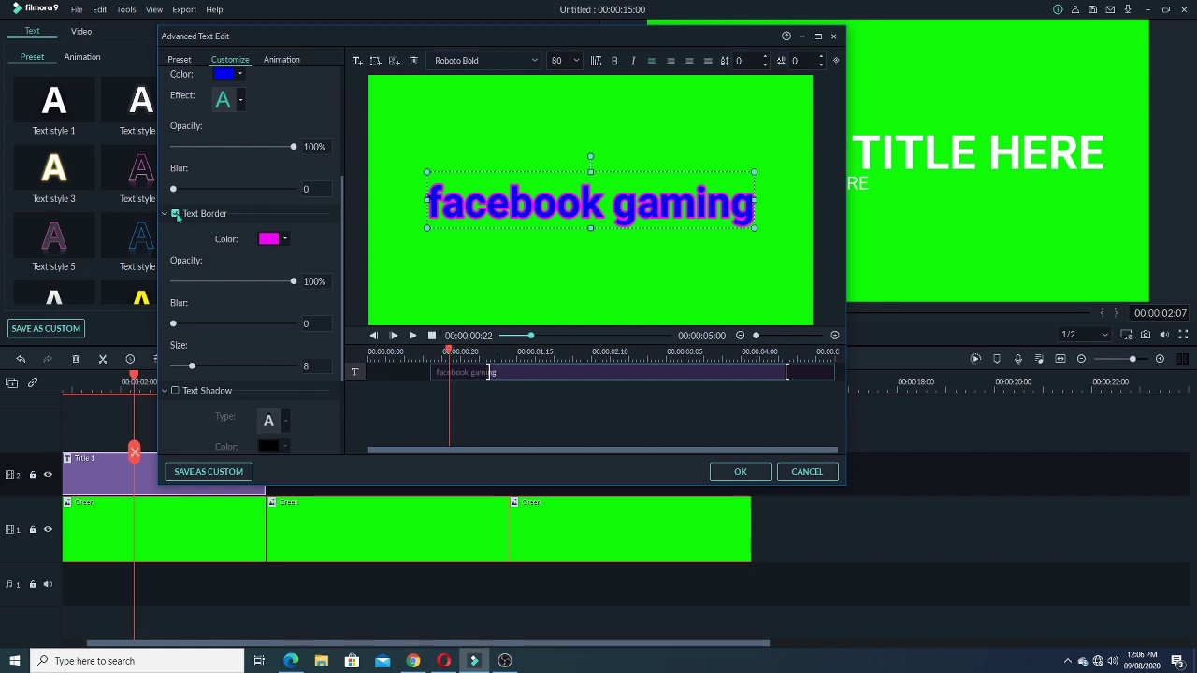
{"action": "left_click", "coordinate": [286, 242]}
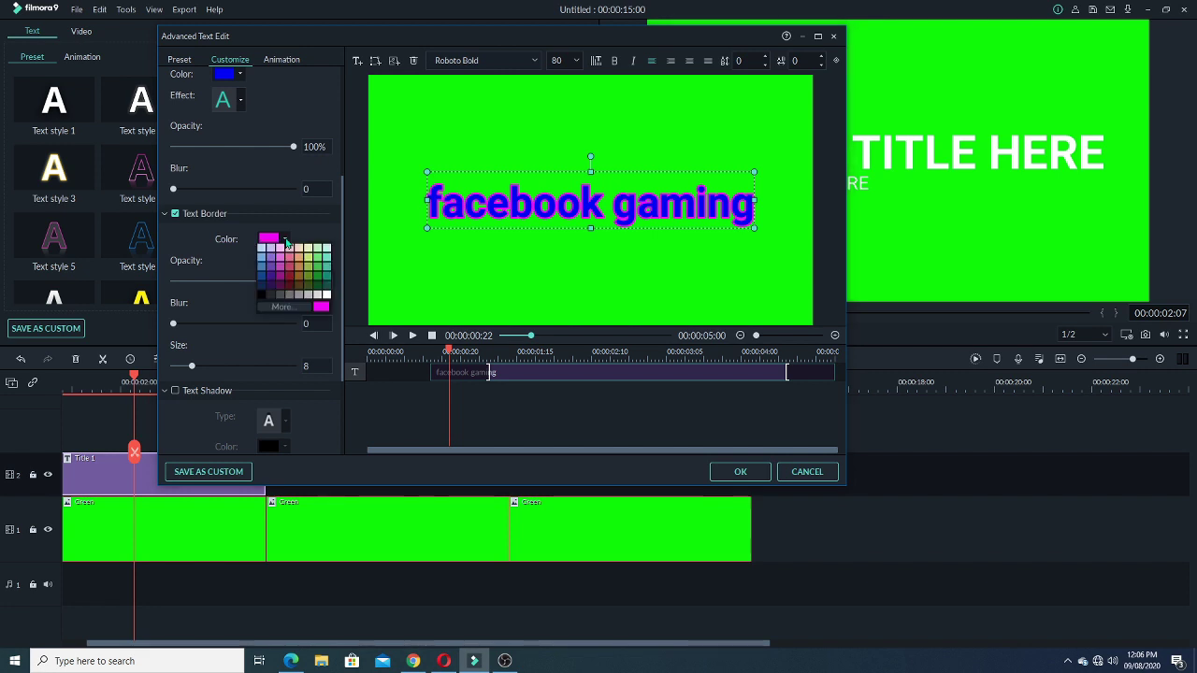
{"action": "left_click", "coordinate": [280, 309]}
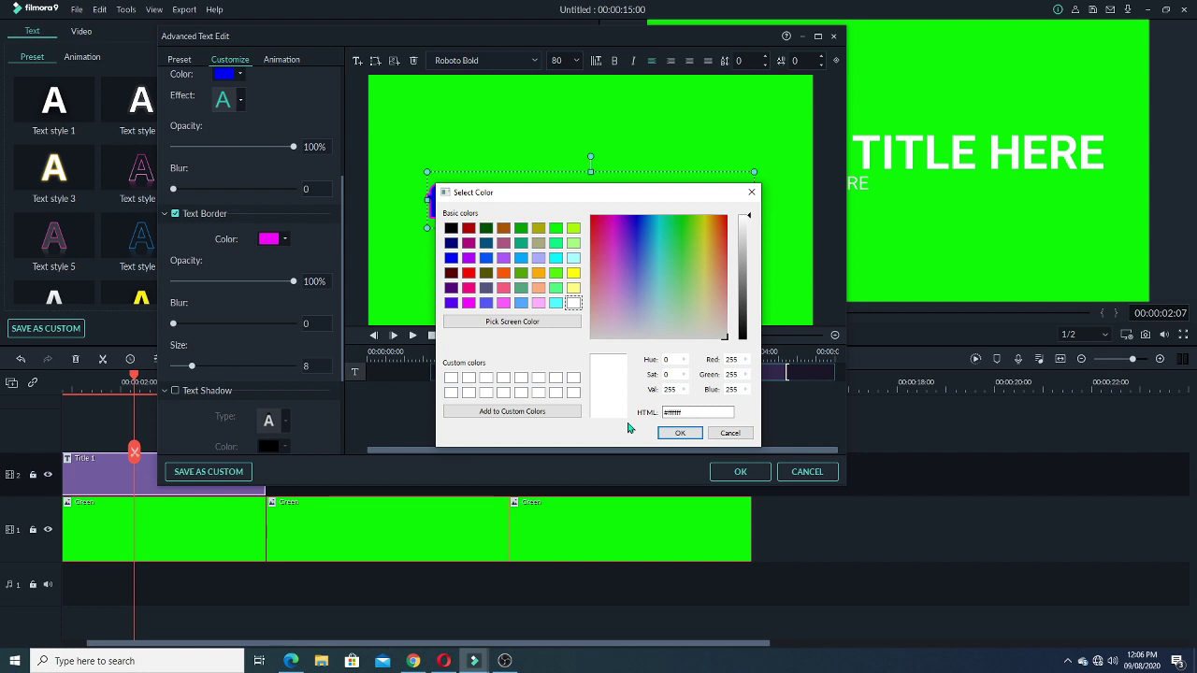
{"action": "left_click", "coordinate": [678, 434]}
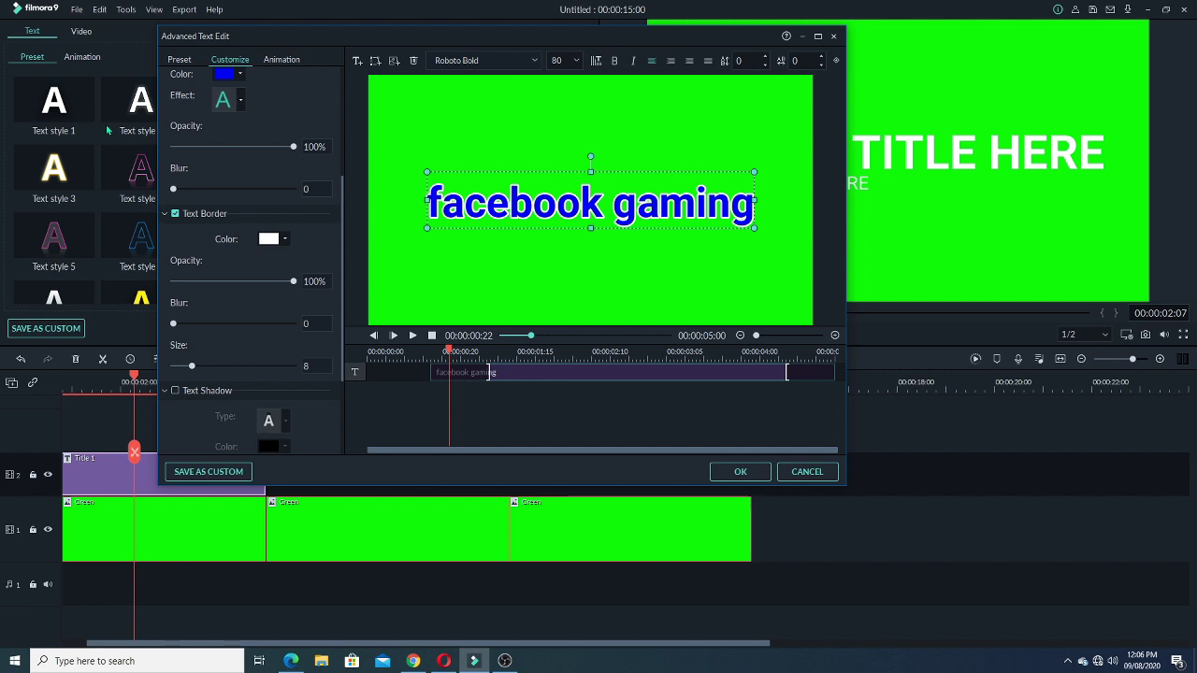
Add a new text box to the title.
{"action": "left_click", "coordinate": [356, 61]}
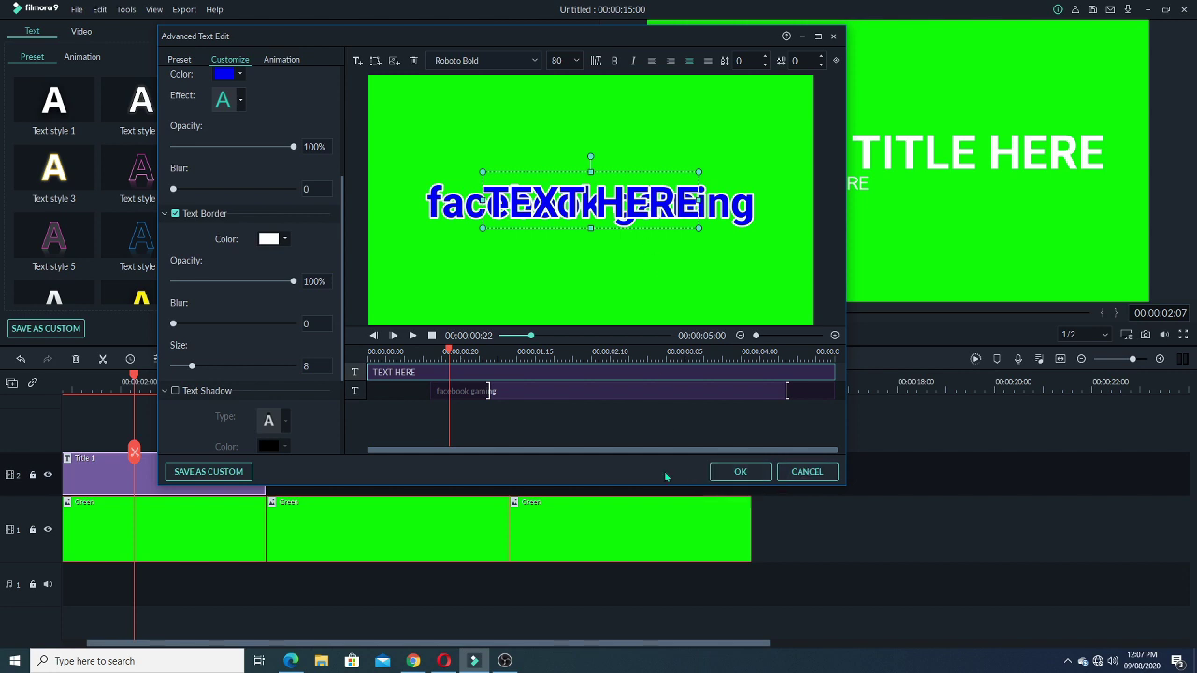
Leave the advanced text editor and discard the changes made to the Title 1 clip.
{"action": "left_click", "coordinate": [804, 472]}
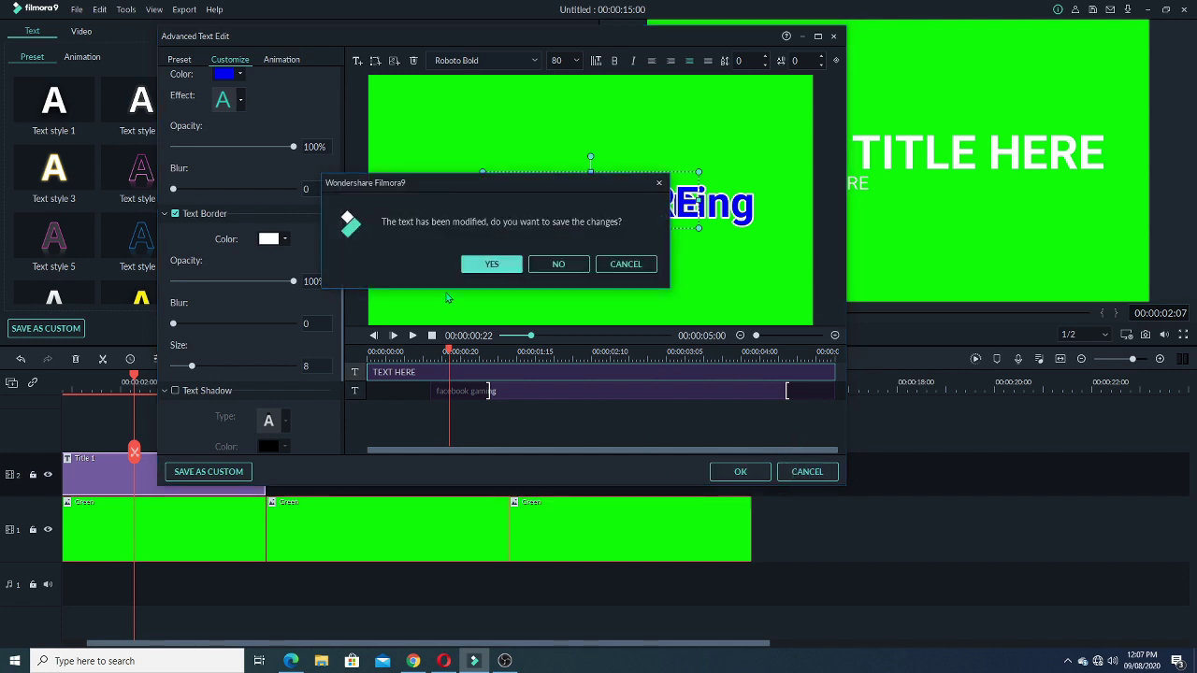
{"action": "left_click", "coordinate": [558, 264]}
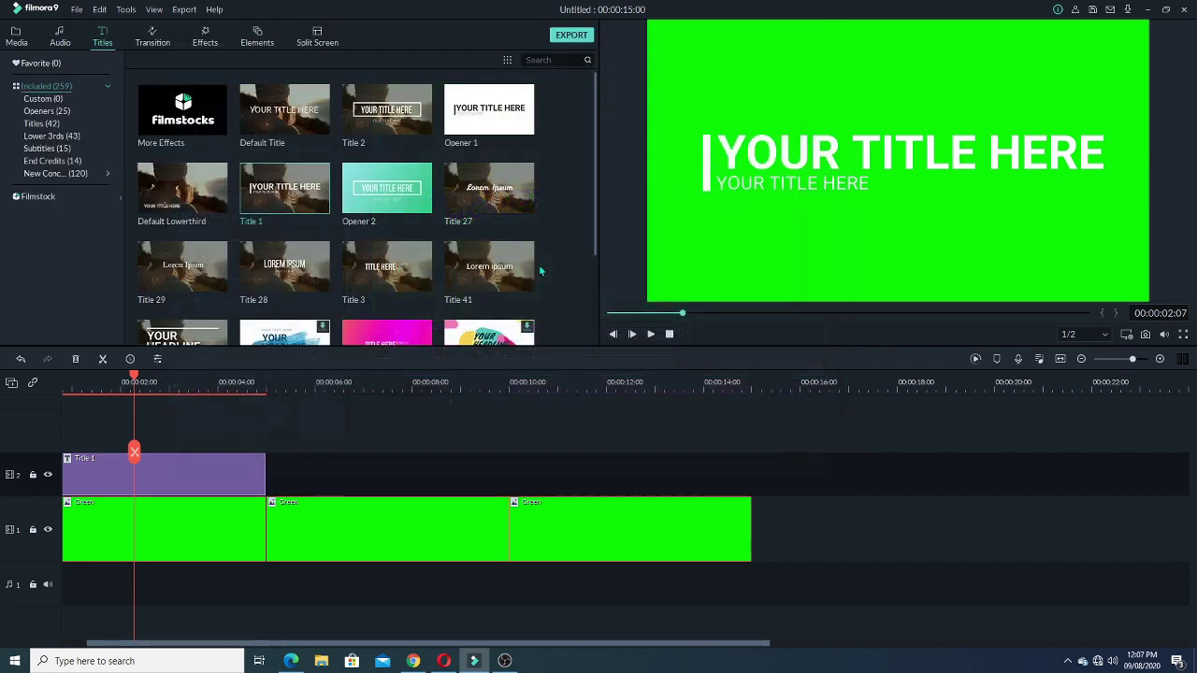
Delete the Title 1 clip and place the Lower Third 3 preset at the start of the track above the green clips.
{"action": "left_click", "coordinate": [54, 151]}
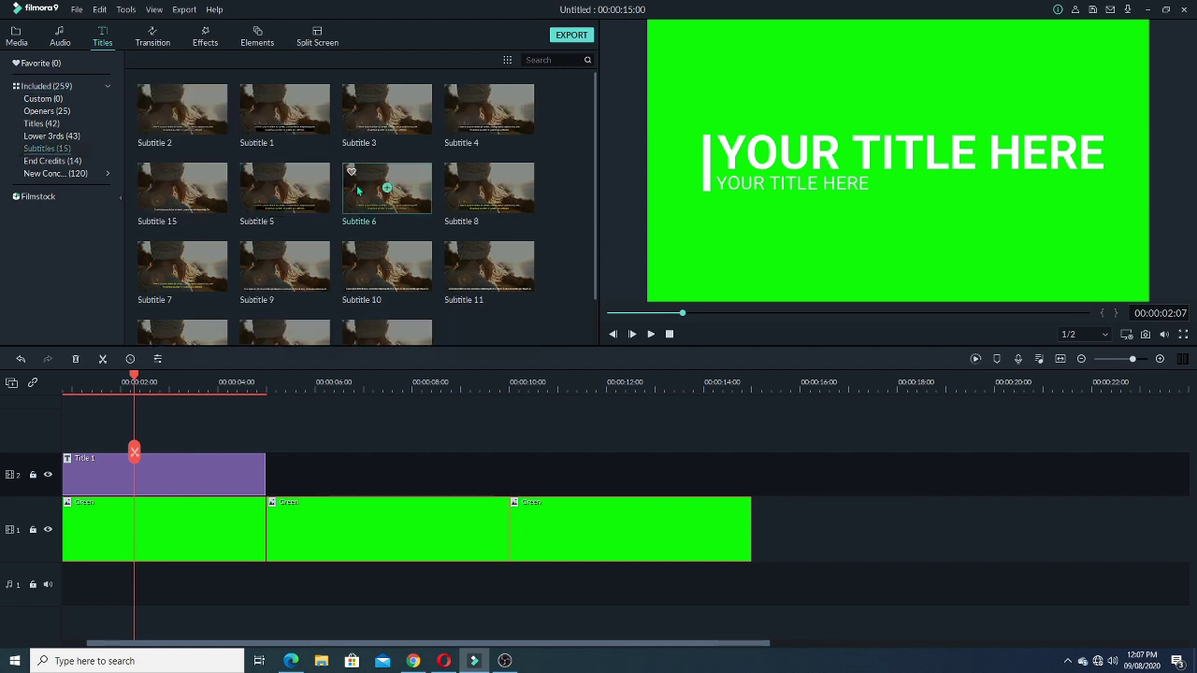
{"action": "left_click", "coordinate": [34, 136]}
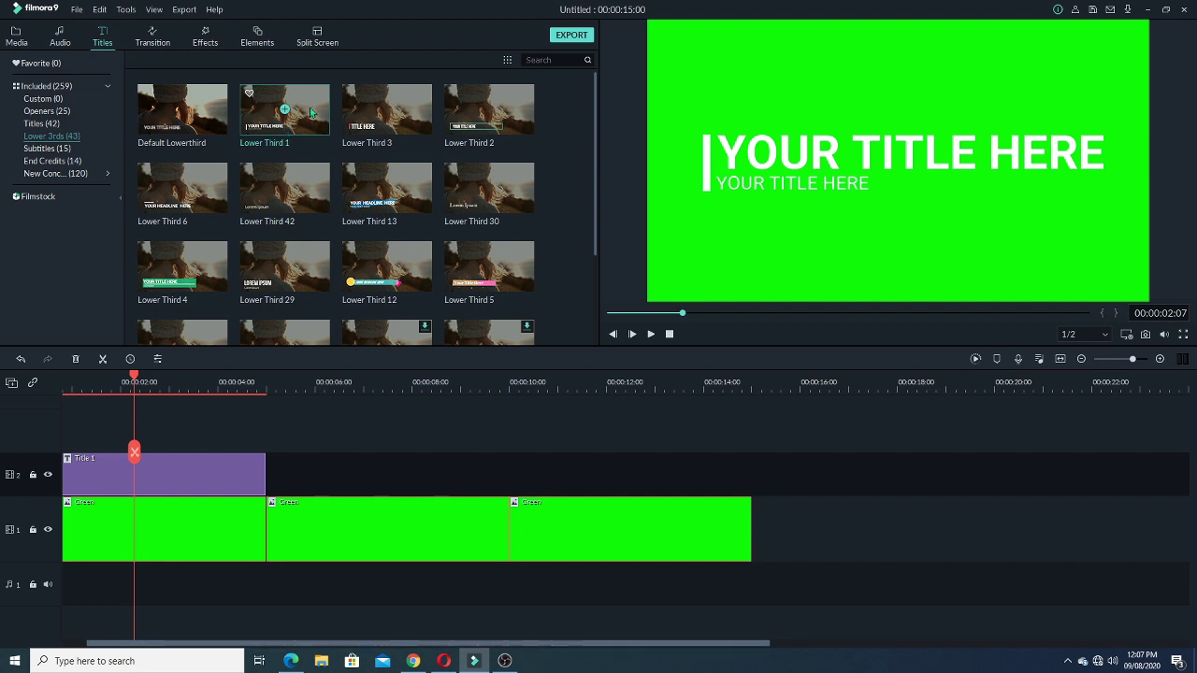
{"action": "left_click", "coordinate": [372, 129]}
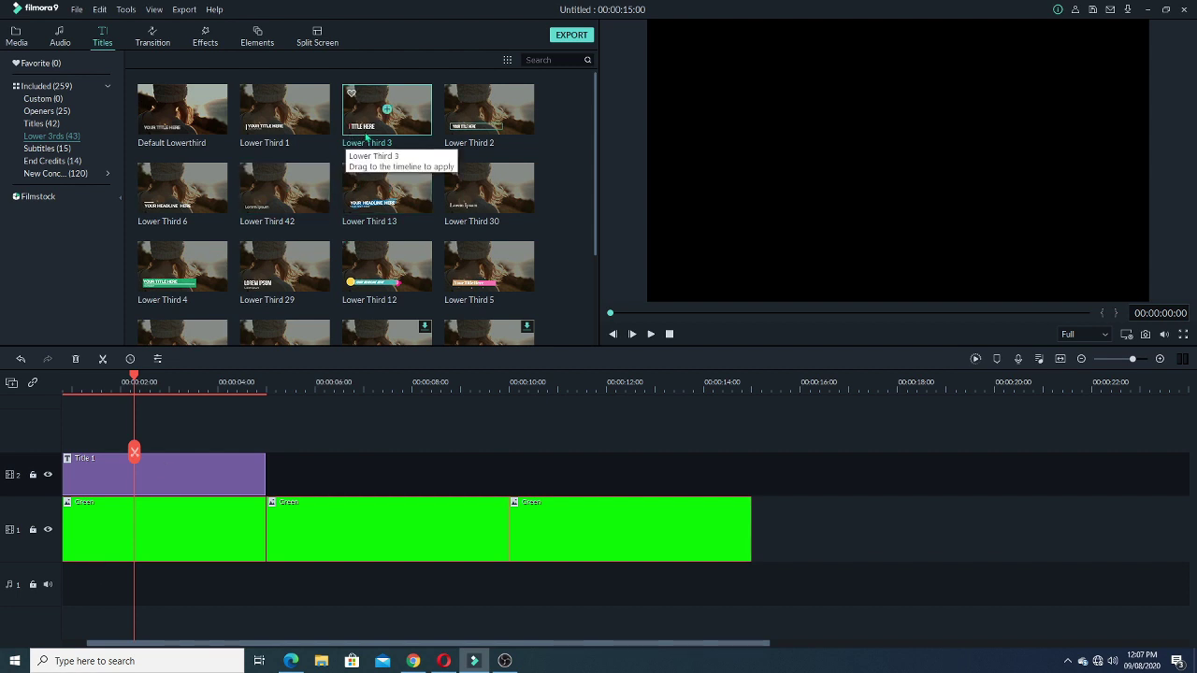
{"action": "left_click", "coordinate": [203, 467]}
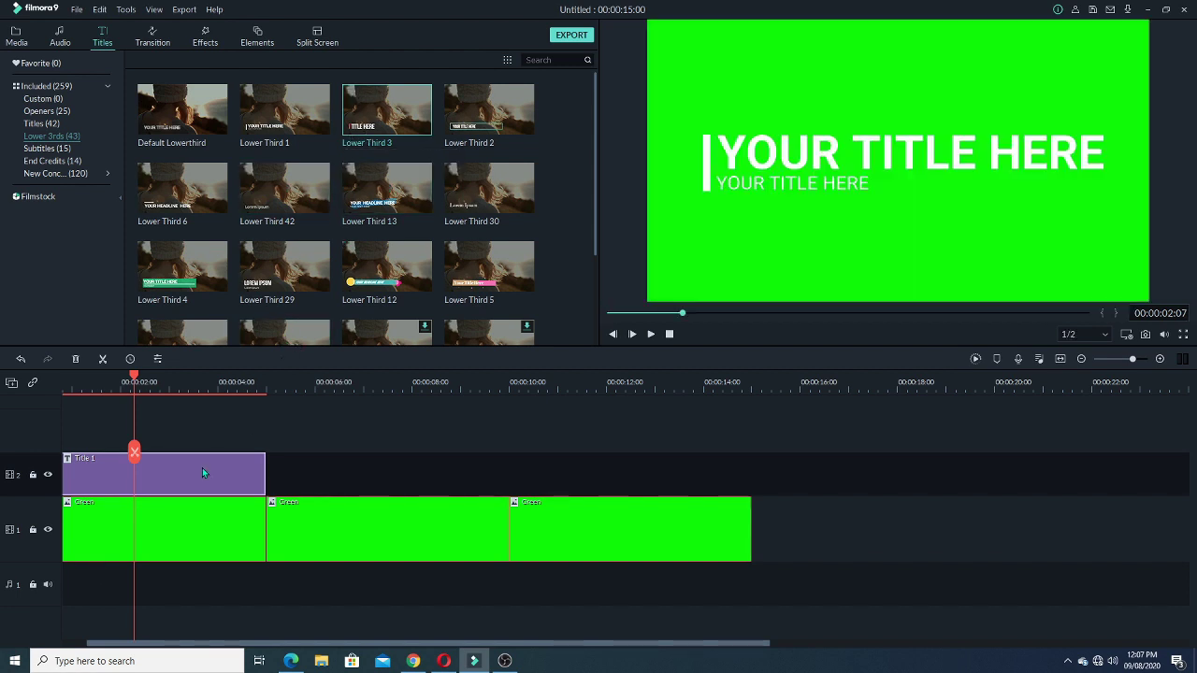
{"action": "key", "text": "Delete"}
{"action": "left_click_drag", "start_coordinate": [383, 104], "coordinate": [94, 481]}
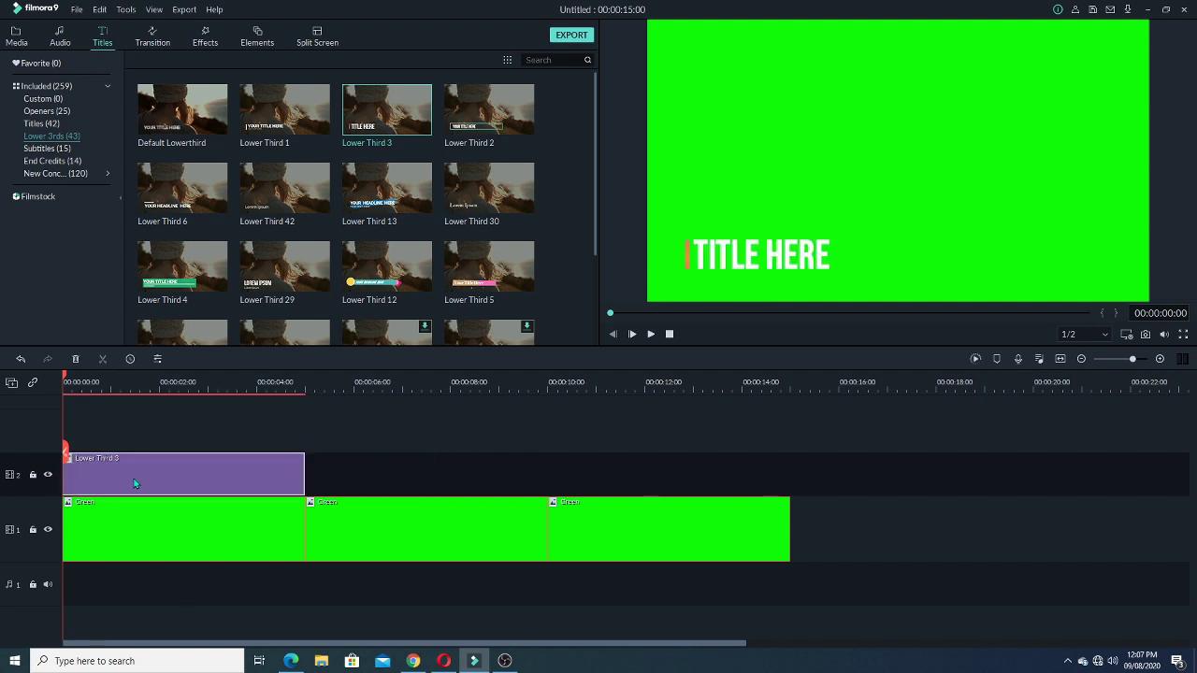
Open the Lower Third 3 clip for advanced text editing.
{"action": "right_click", "coordinate": [139, 472]}
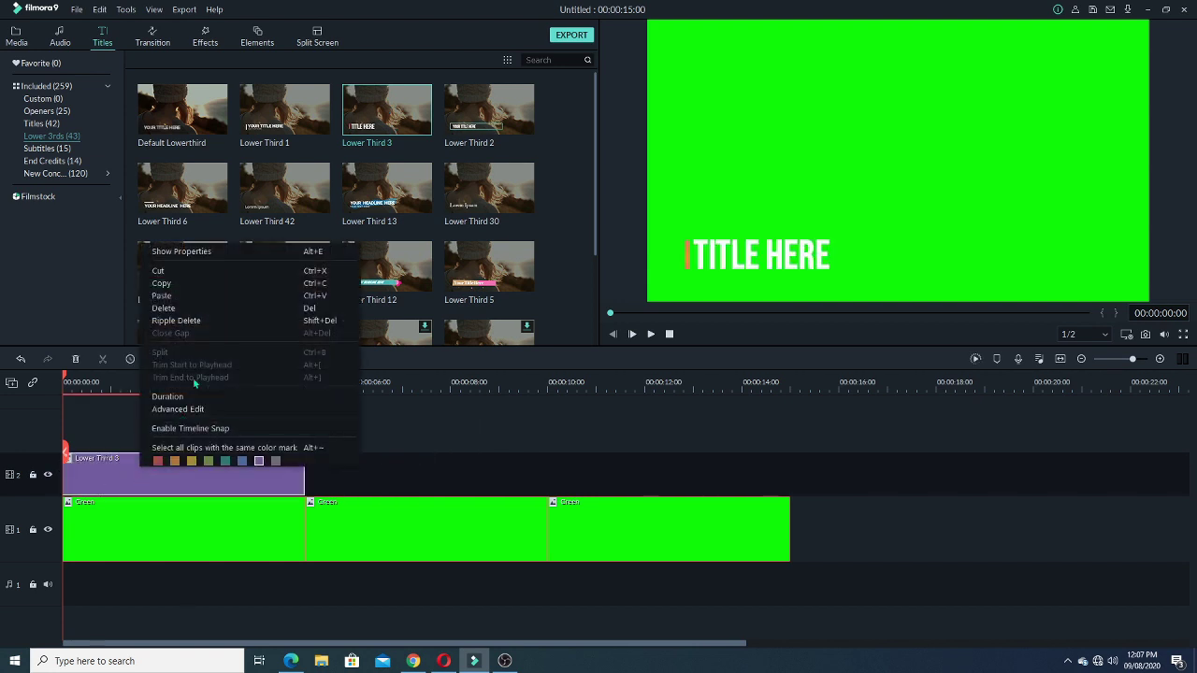
{"action": "left_click", "coordinate": [116, 485]}
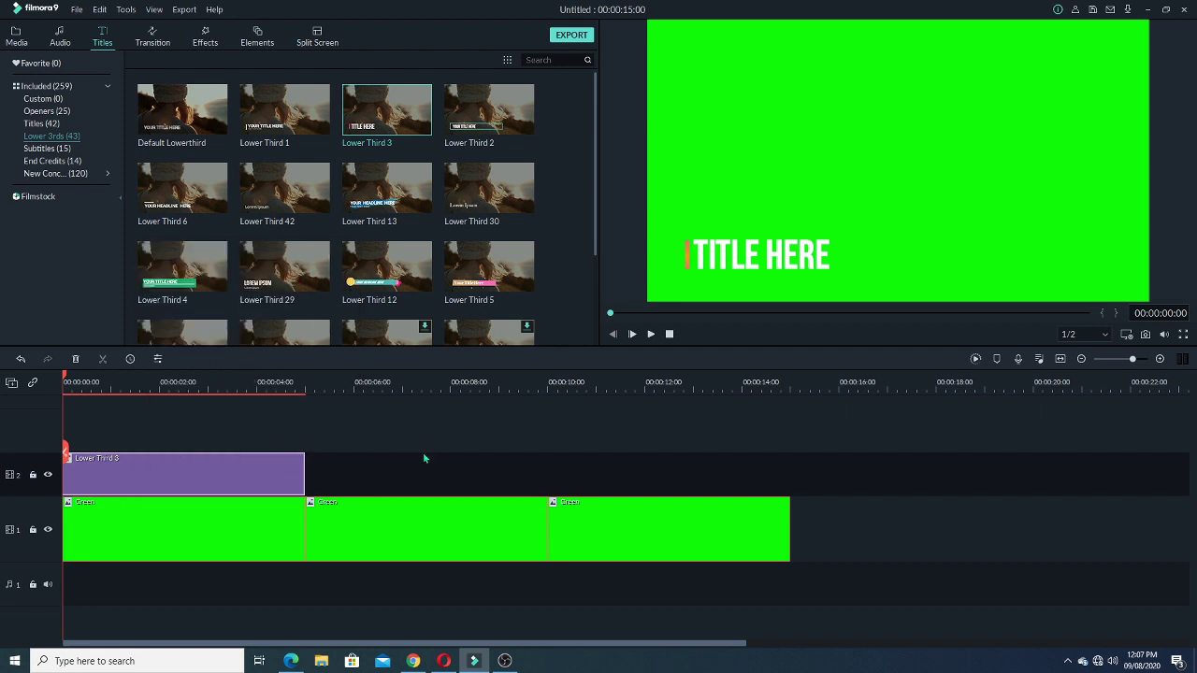
{"action": "right_click", "coordinate": [128, 470]}
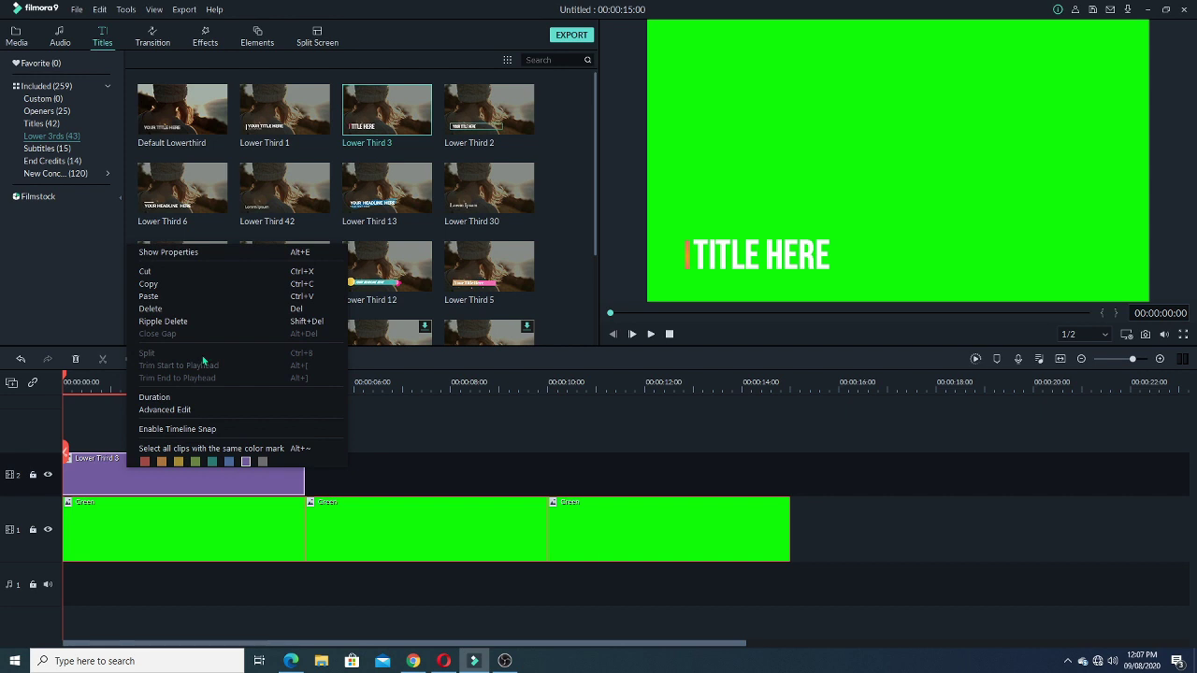
{"action": "left_click", "coordinate": [183, 411]}
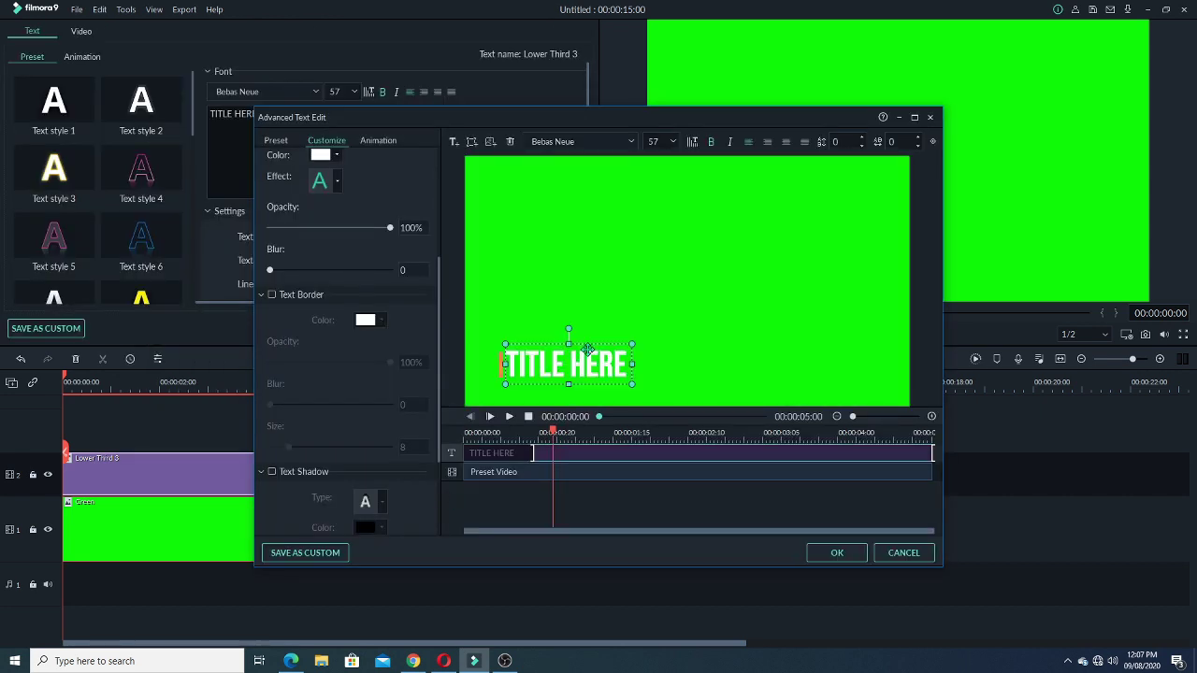
Delete the thin orange bar graphic beside the "TITLE HERE" text.
{"action": "left_click", "coordinate": [498, 361]}
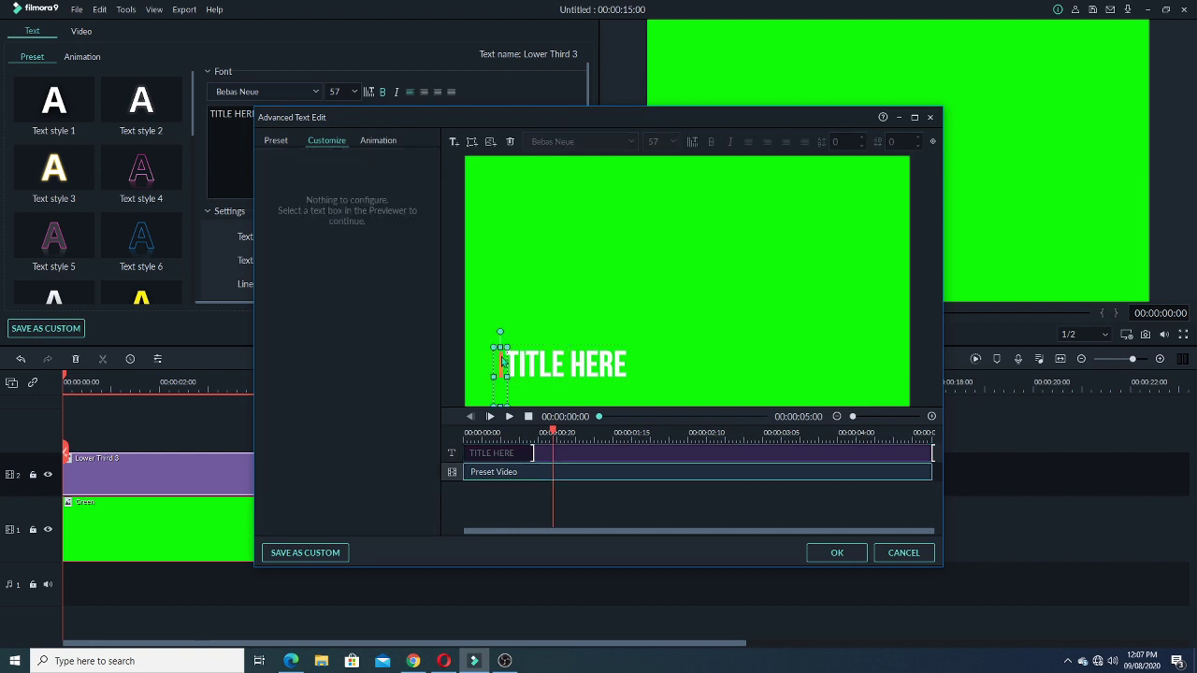
{"action": "left_click", "coordinate": [501, 361]}
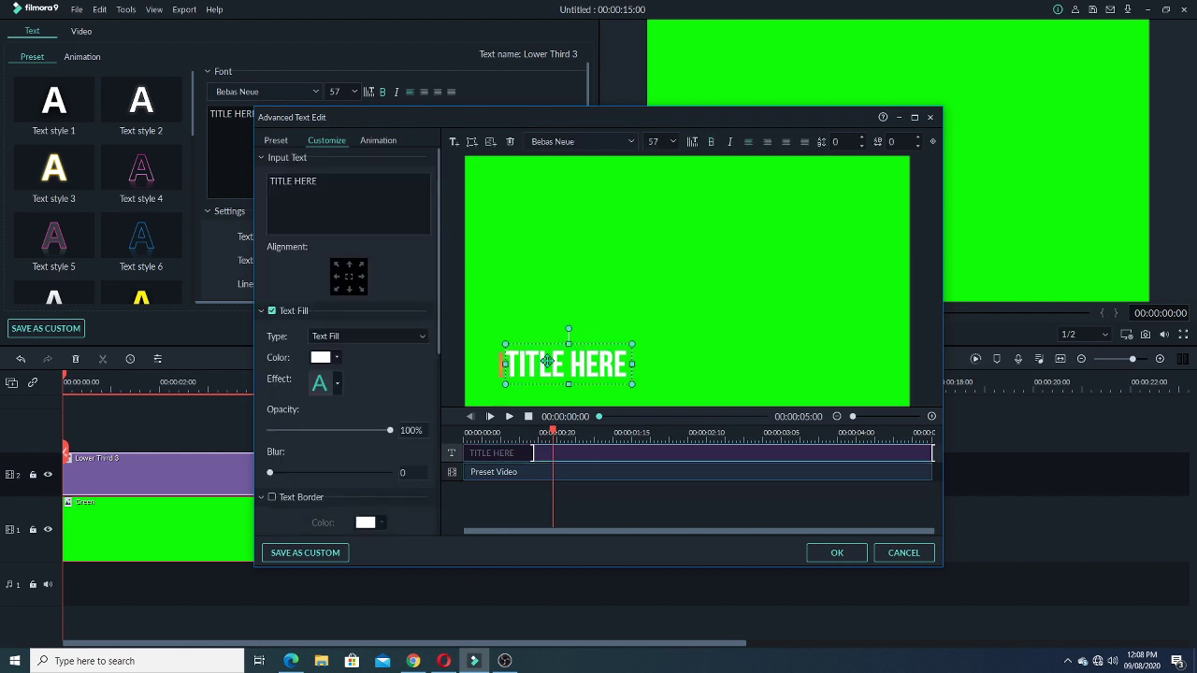
{"action": "left_click", "coordinate": [501, 364]}
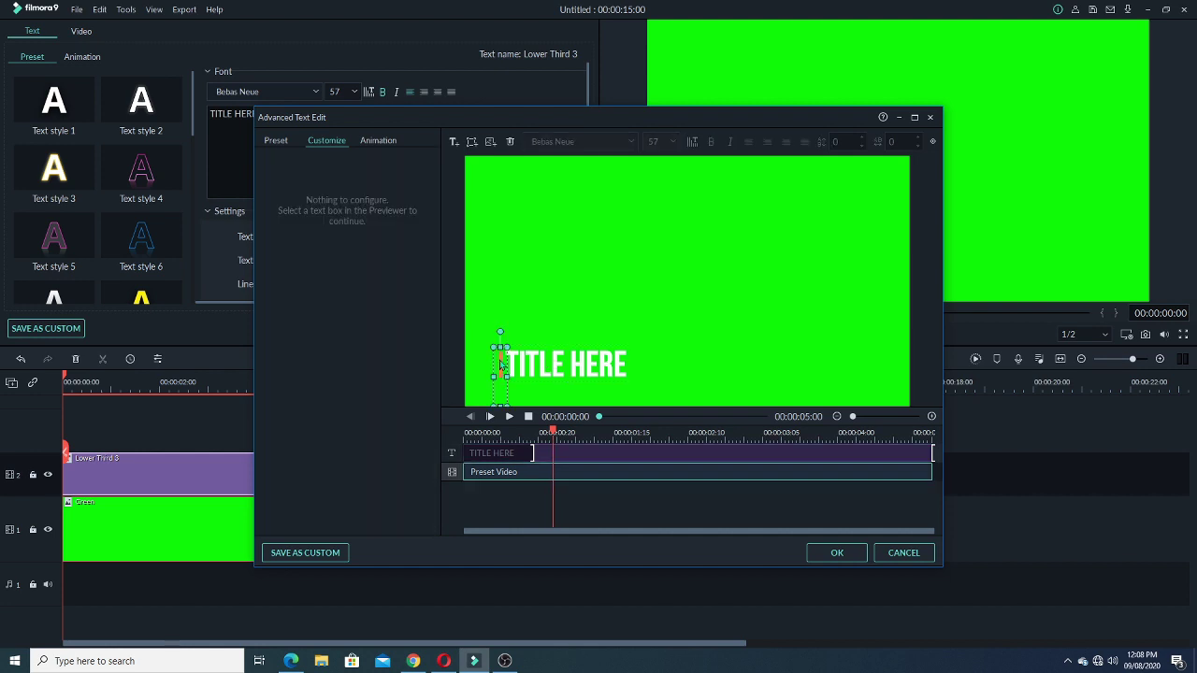
{"action": "key", "text": "Delete"}
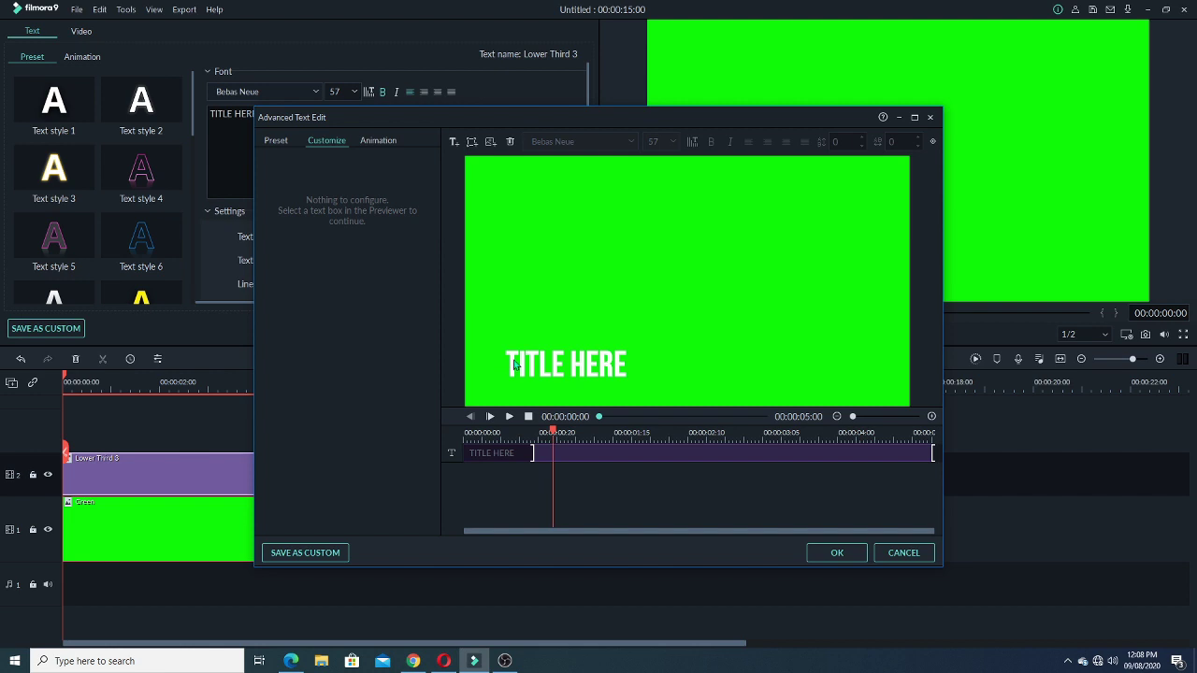
{"action": "left_click", "coordinate": [509, 362]}
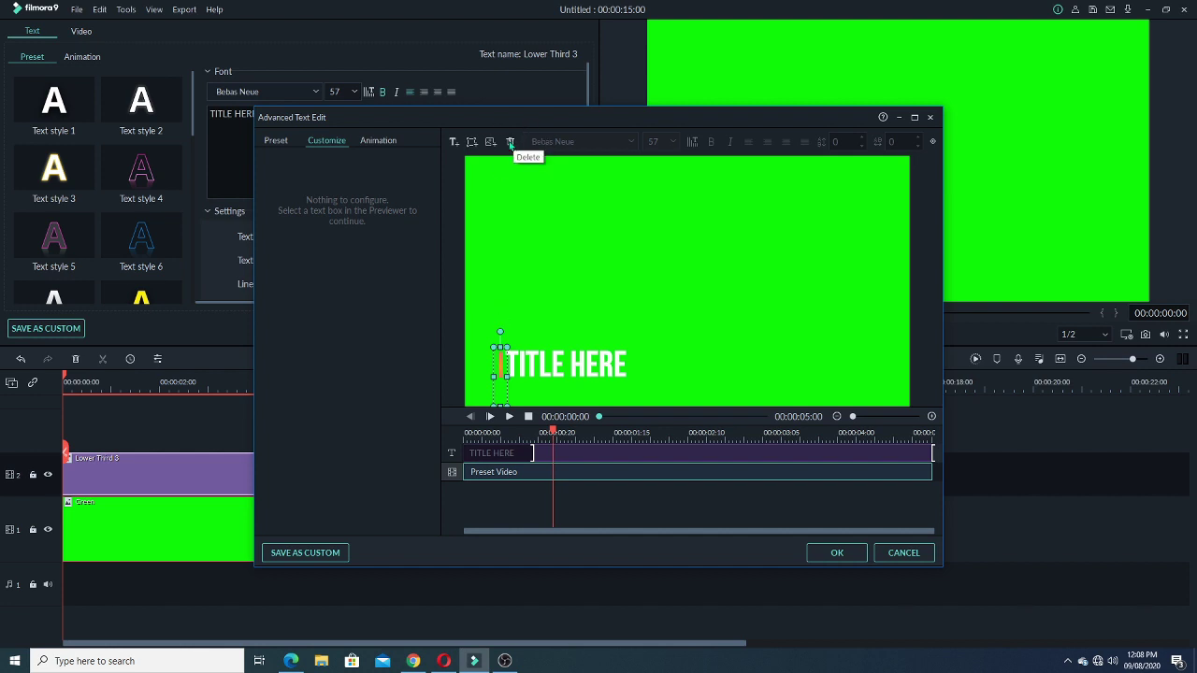
{"action": "left_click", "coordinate": [509, 143]}
Move the "TITLE HERE" text from the lower corner to near the center of the frame, keeping the editor open.
{"action": "left_click", "coordinate": [566, 366]}
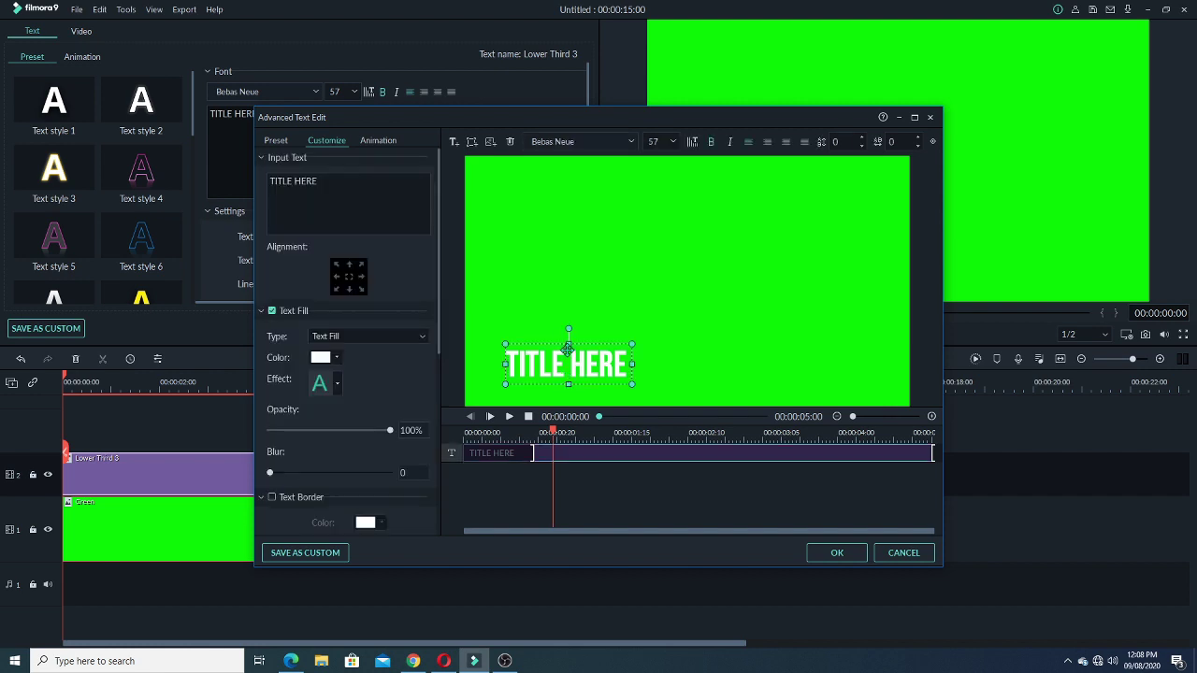
{"action": "left_click_drag", "start_coordinate": [585, 351], "coordinate": [675, 274]}
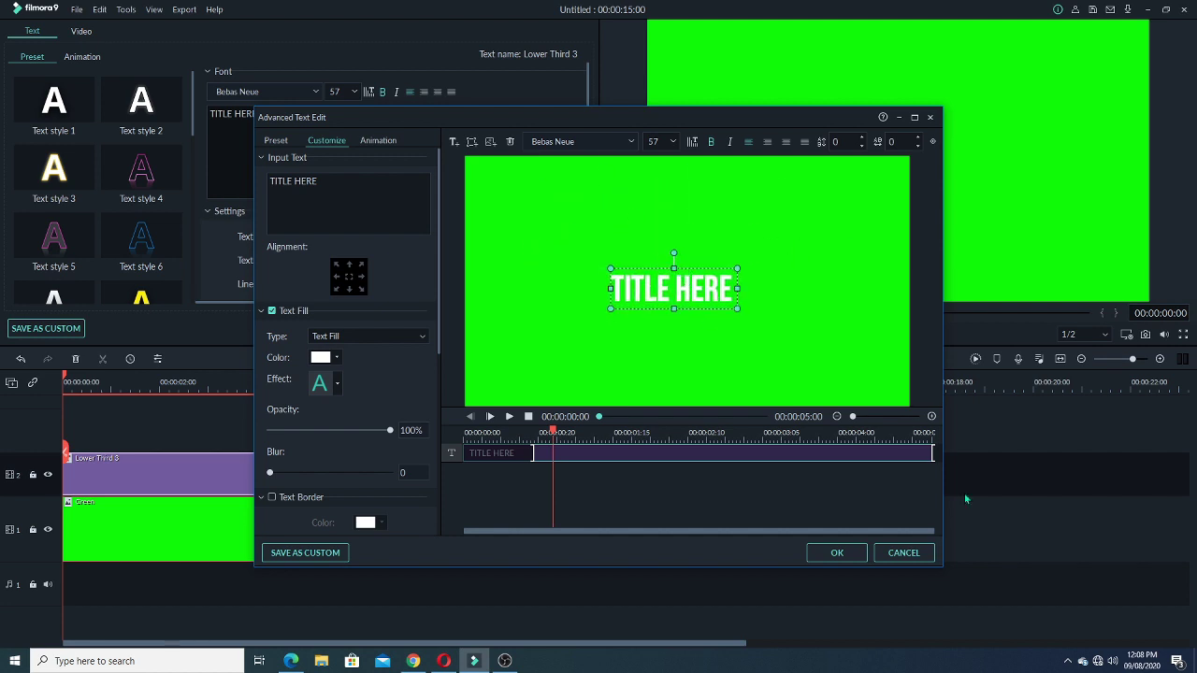
{"action": "left_click", "coordinate": [902, 553]}
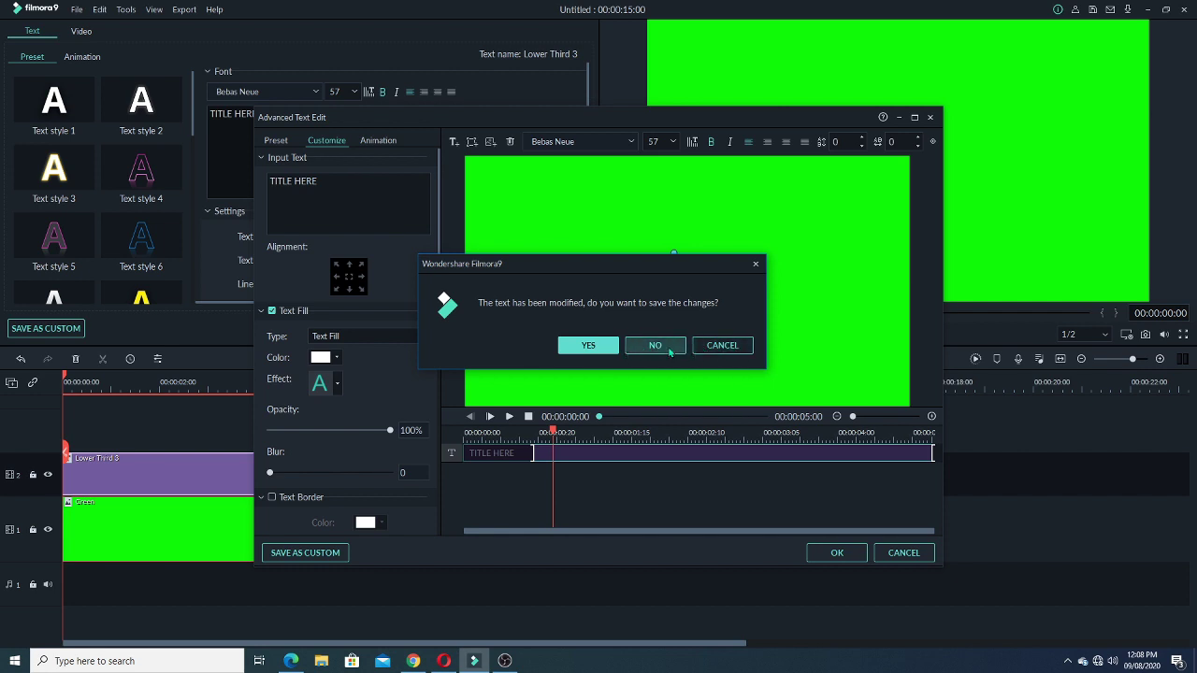
{"action": "left_click", "coordinate": [729, 347]}
{"action": "left_click_drag", "start_coordinate": [696, 297], "coordinate": [635, 289]}
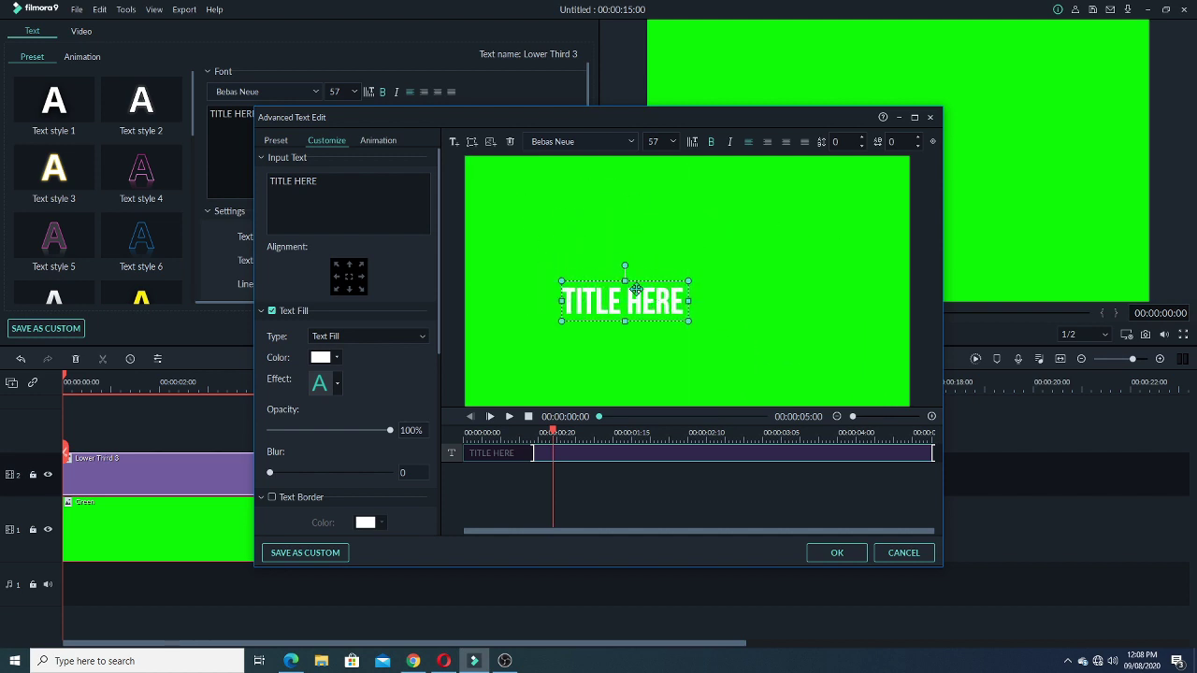
Clear the "TITLE HERE" placeholder, trying out "face" and "FACE" as replacement text and erasing both.
{"action": "left_click_drag", "start_coordinate": [362, 183], "coordinate": [260, 183]}
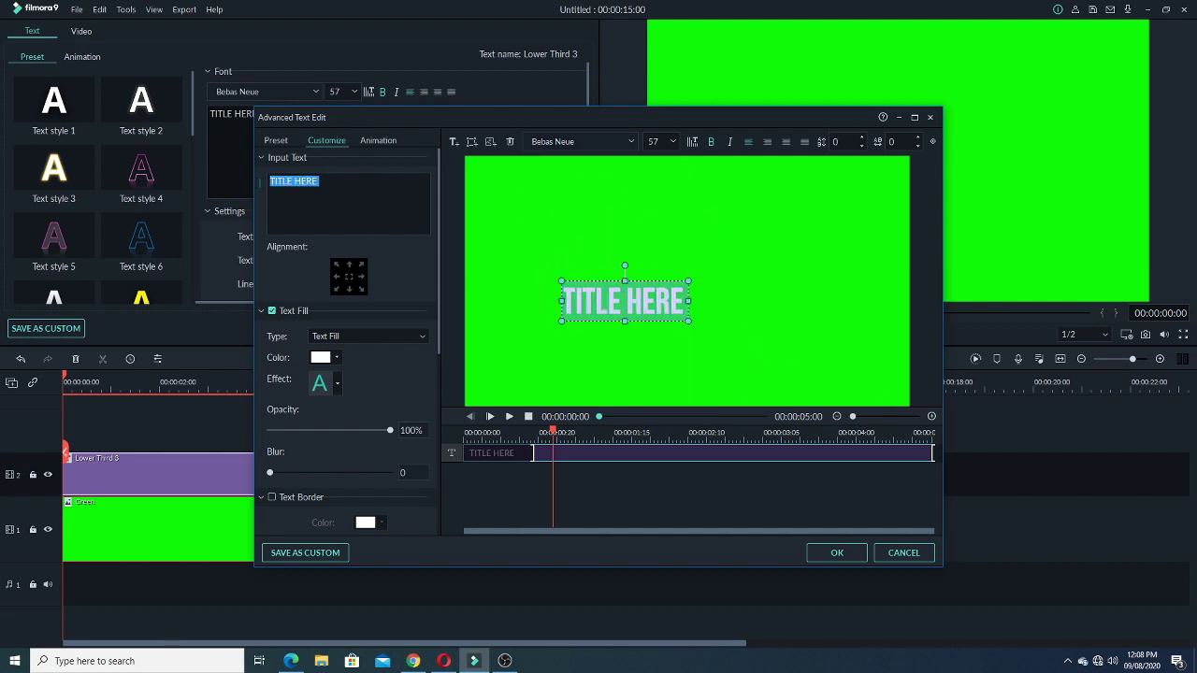
{"action": "type", "text": "face"}
{"action": "key", "text": "BackSpace"}
{"action": "key", "text": "BackSpace"}
{"action": "key", "text": "BackSpace"}
{"action": "key", "text": "BackSpace"}
{"action": "type", "text": "FACE"}
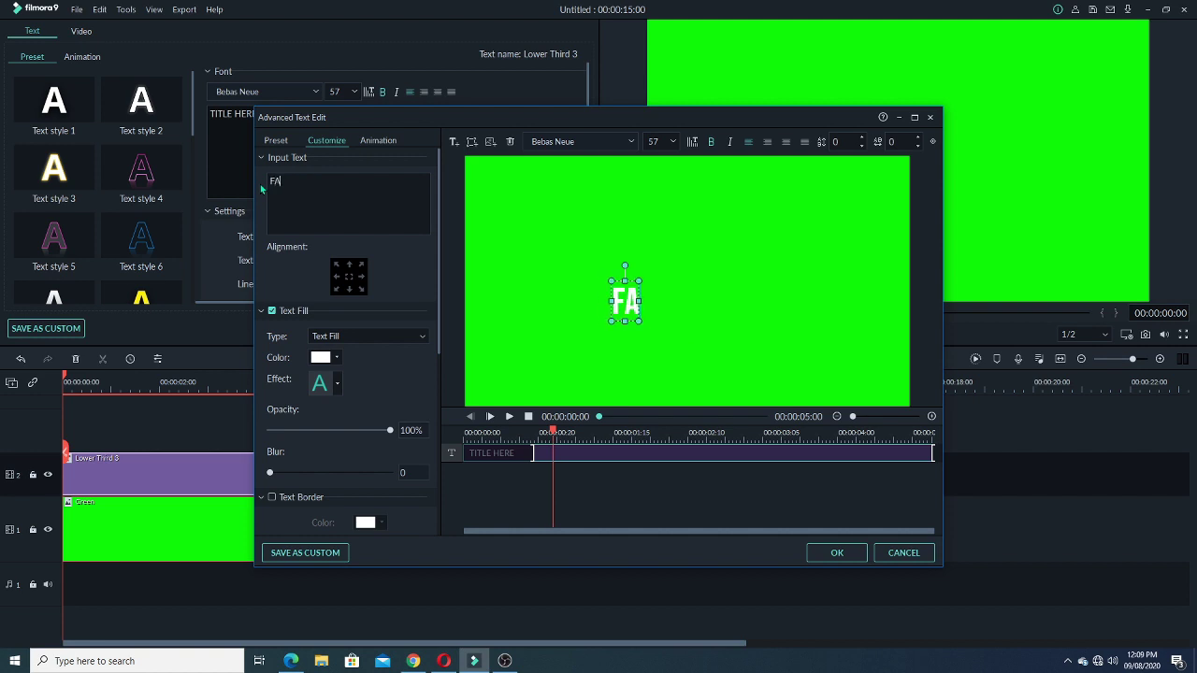
{"action": "key", "text": "BackSpace"}
{"action": "key", "text": "BackSpace"}
{"action": "key", "text": "BackSpace"}
{"action": "key", "text": "BackSpace"}
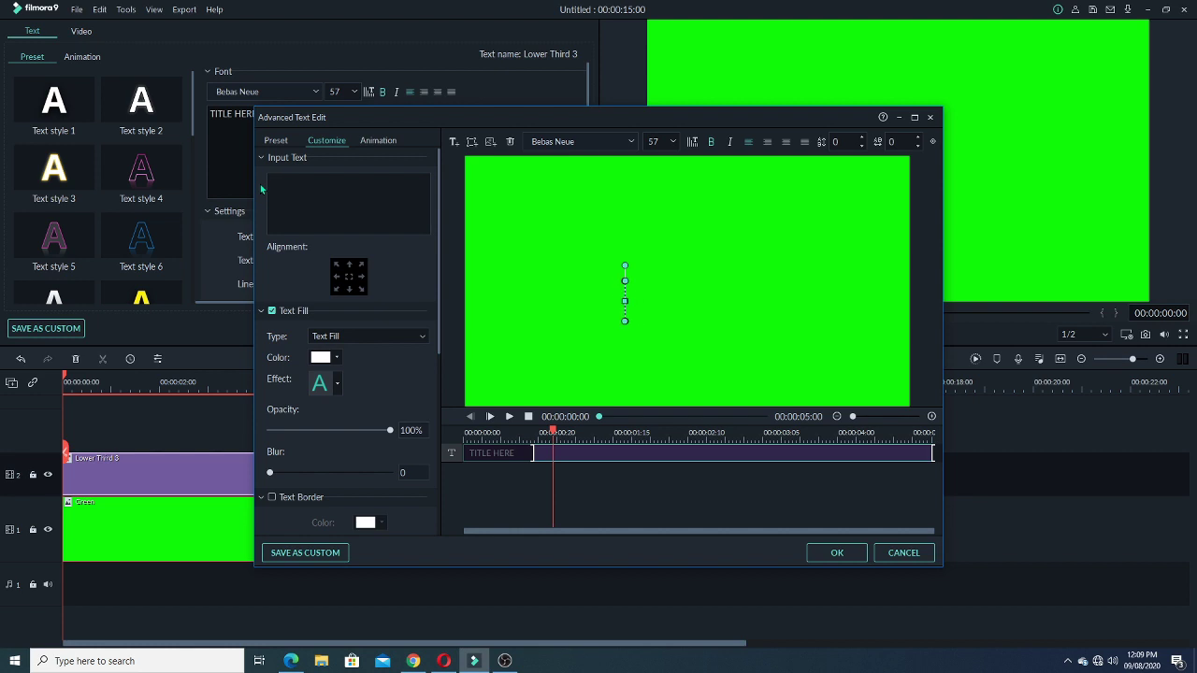
Set the font of the emptied text box to Roboto Bold.
{"action": "left_click", "coordinate": [631, 142]}
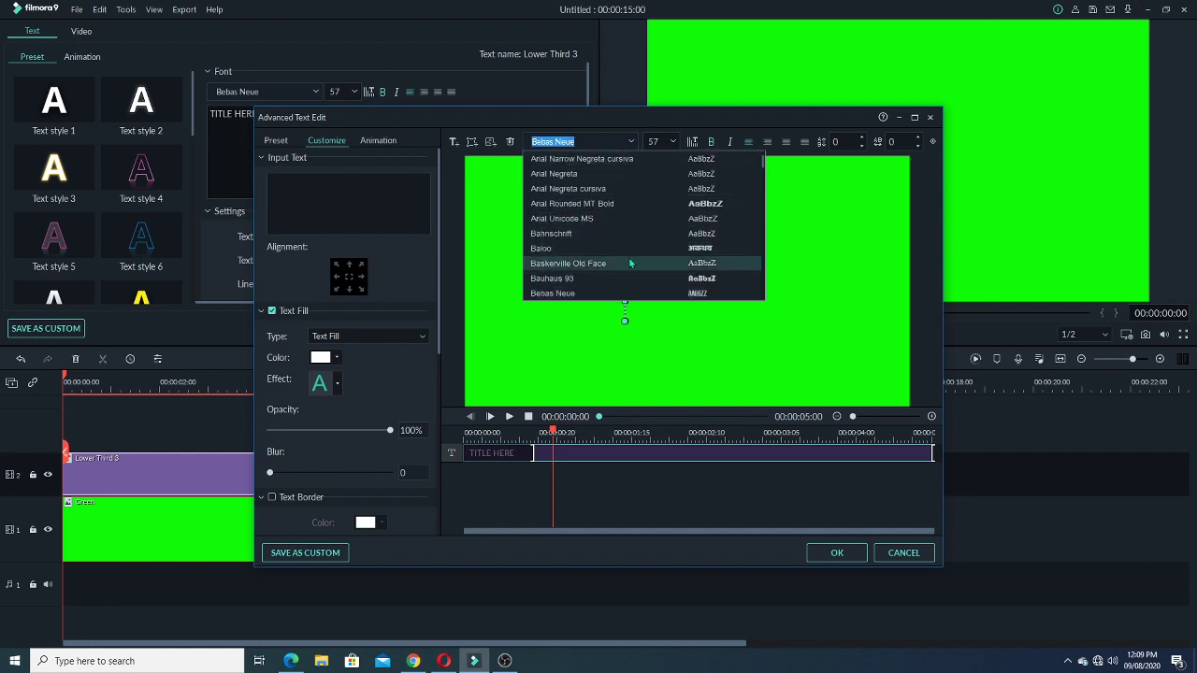
{"action": "type", "text": "ro"}
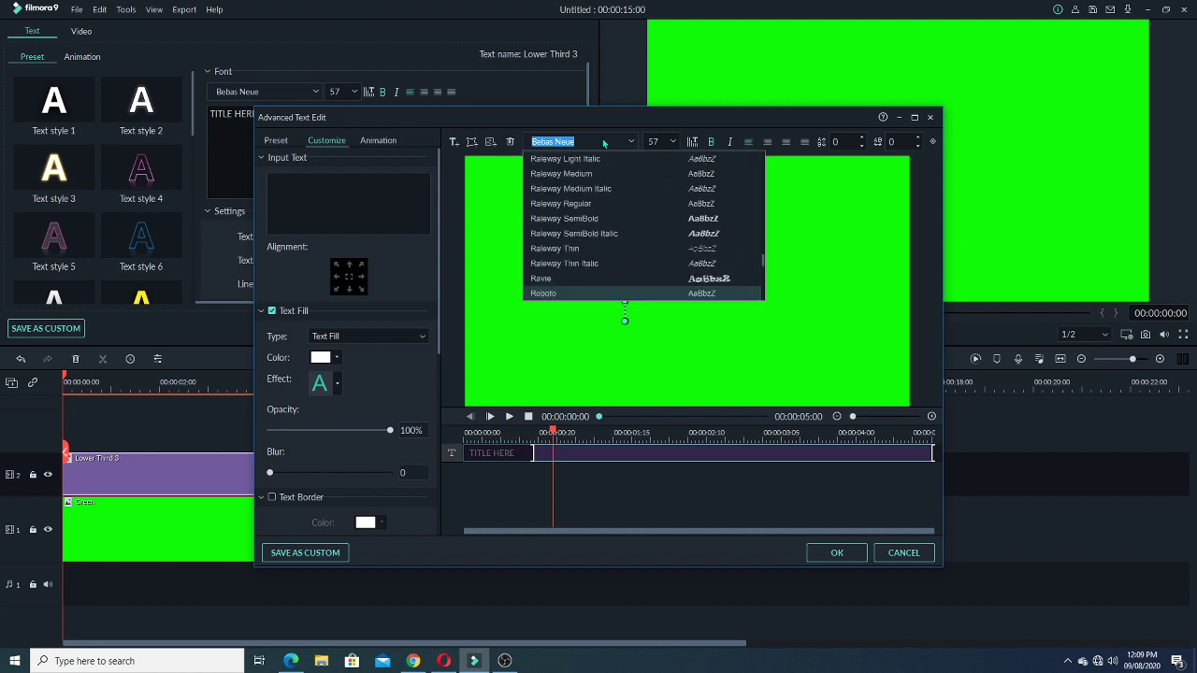
{"action": "left_click", "coordinate": [603, 143]}
{"action": "double_click", "coordinate": [582, 140]}
{"action": "left_click_drag", "start_coordinate": [582, 140], "coordinate": [498, 144]}
{"action": "key", "text": "Delete"}
{"action": "key", "text": "Delete"}
{"action": "key", "text": "Delete"}
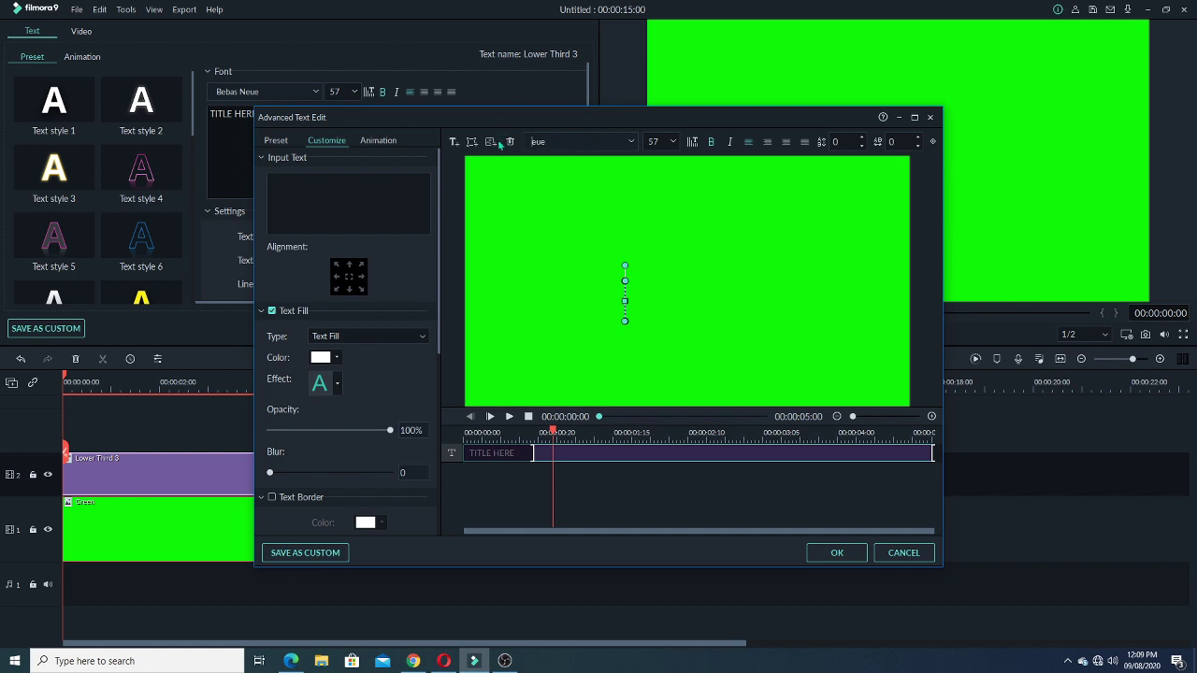
{"action": "type", "text": "ro"}
{"action": "key", "text": "Return"}
{"action": "type", "text": "boto bold"}
{"action": "key", "text": "Return"}
Enter "facebook gaming" as the title text.
{"action": "type", "text": "facebook"}
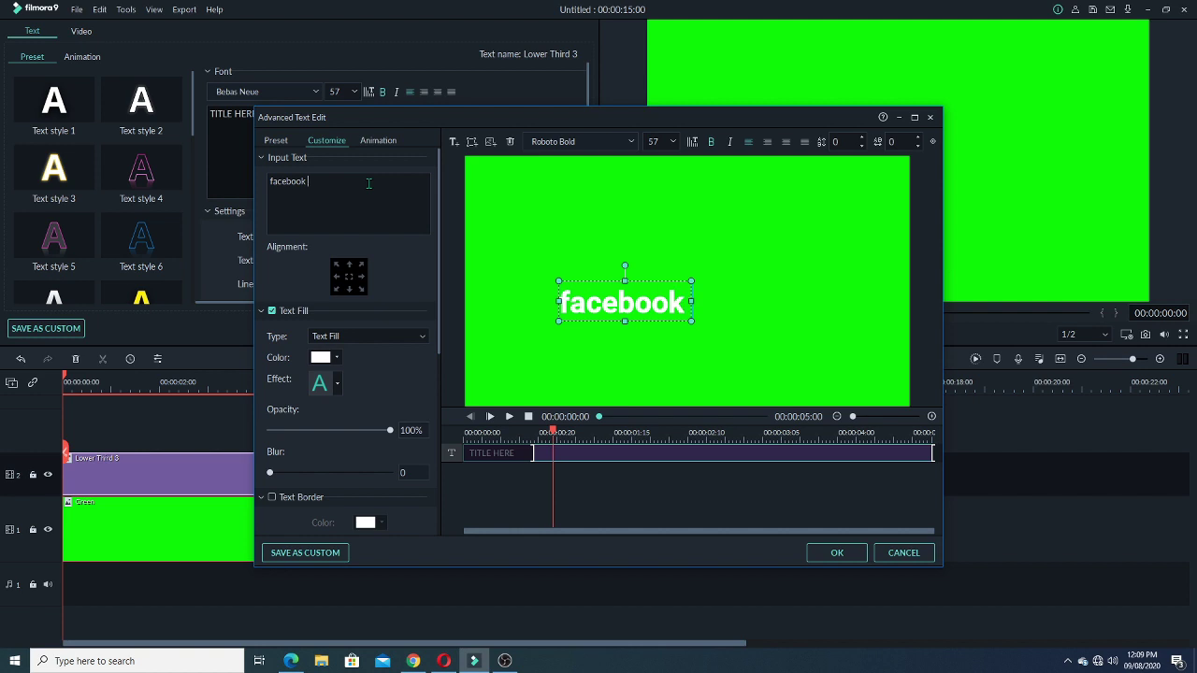
{"action": "type", "text": " gamin"}
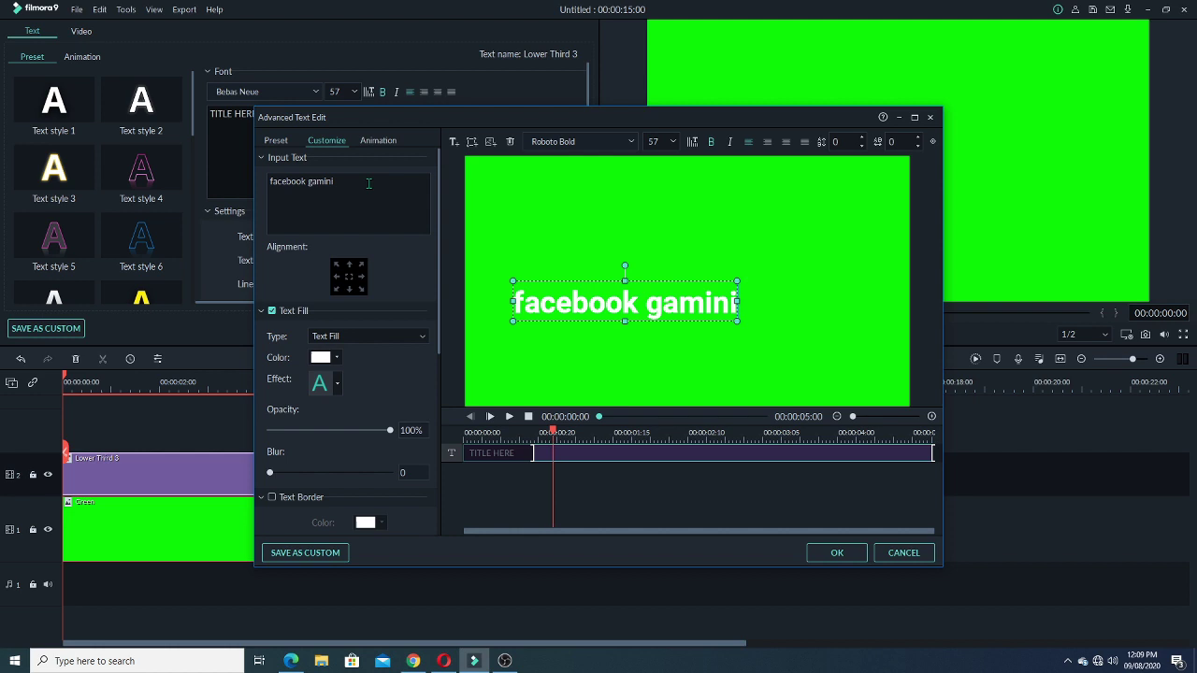
{"action": "type", "text": "g"}
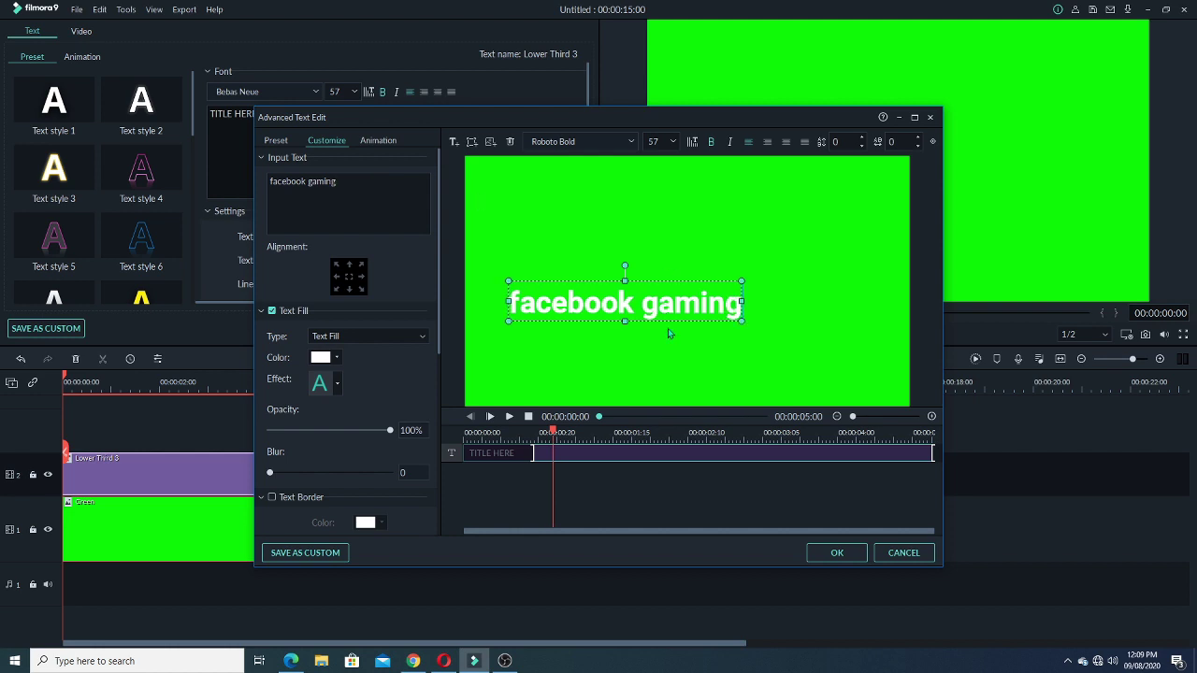
Set only the word "gaming" to the regular Roboto font, after trying Roboto Bold Italic.
{"action": "left_click_drag", "start_coordinate": [657, 303], "coordinate": [744, 301]}
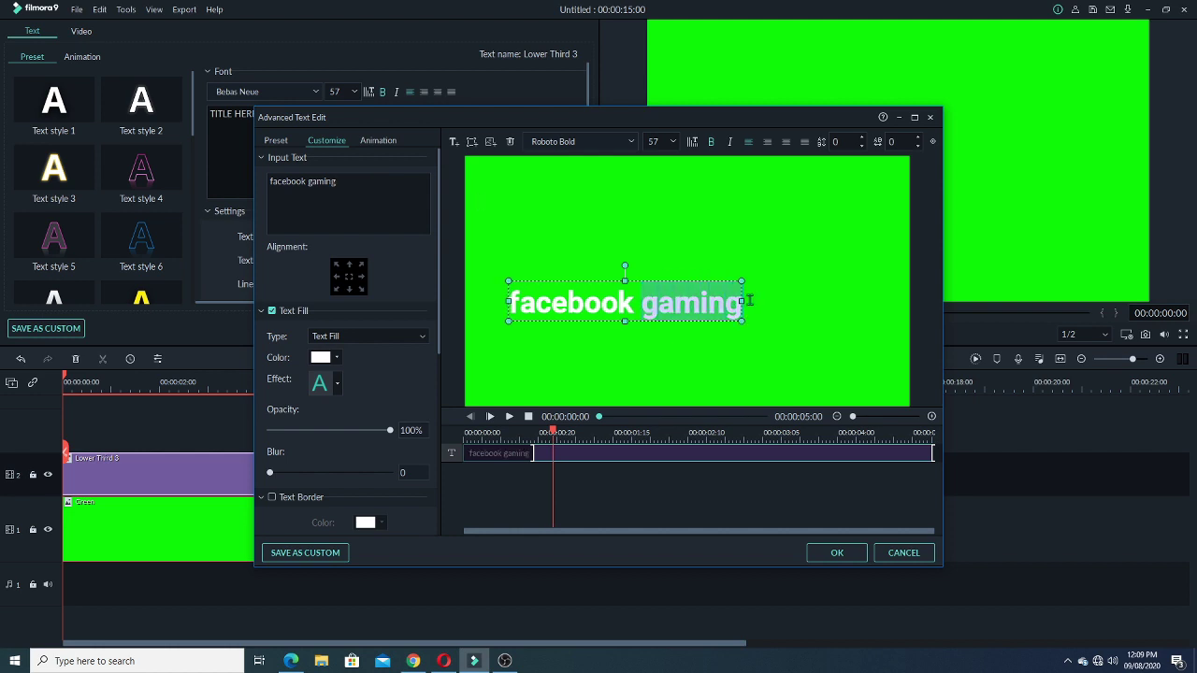
{"action": "double_click", "coordinate": [573, 142]}
{"action": "key", "text": "BackSpace"}
{"action": "type", "text": "Bold Italic"}
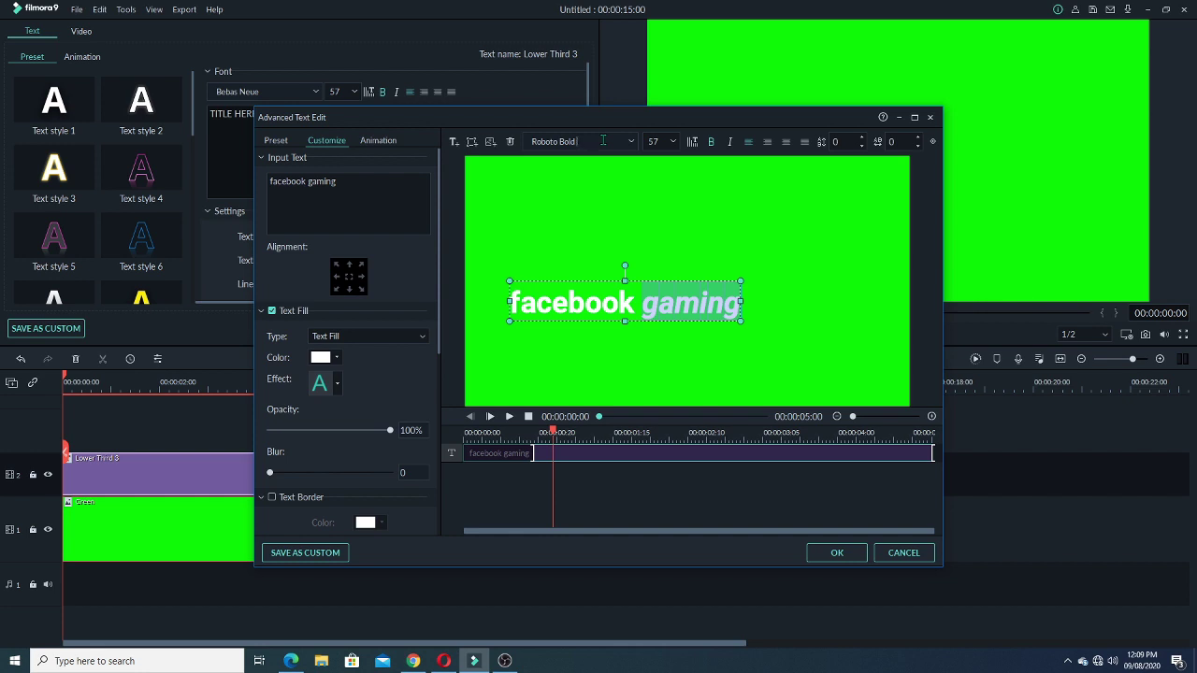
{"action": "key", "text": "Return"}
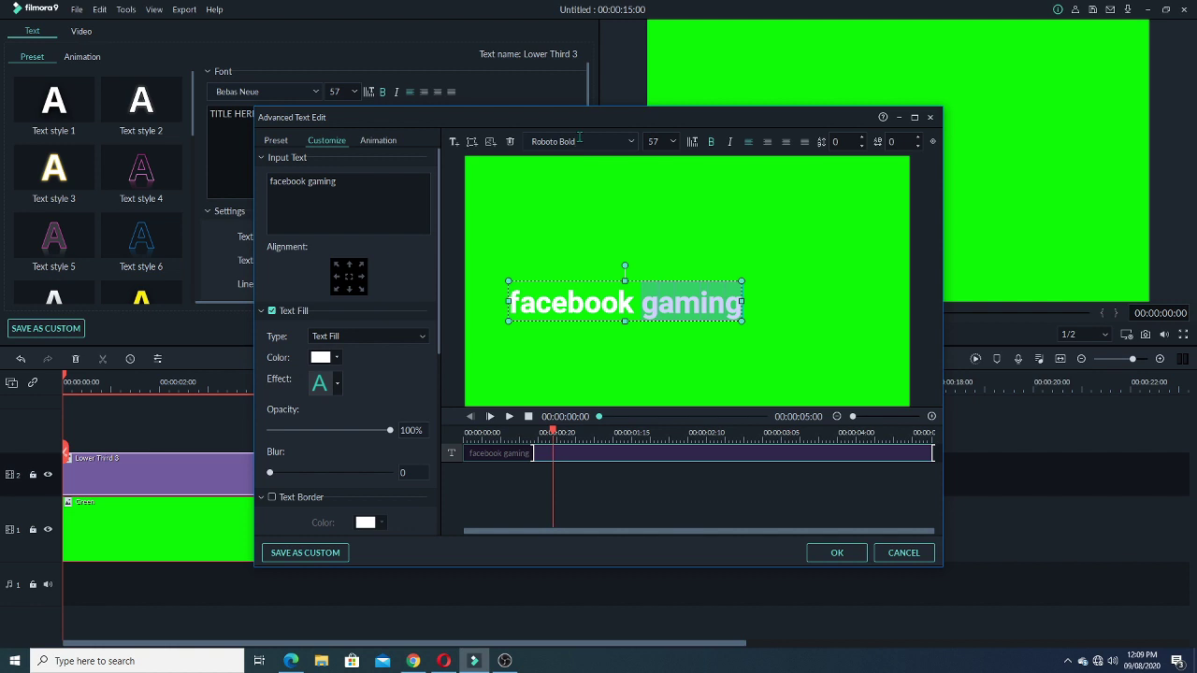
{"action": "key", "text": "Return"}
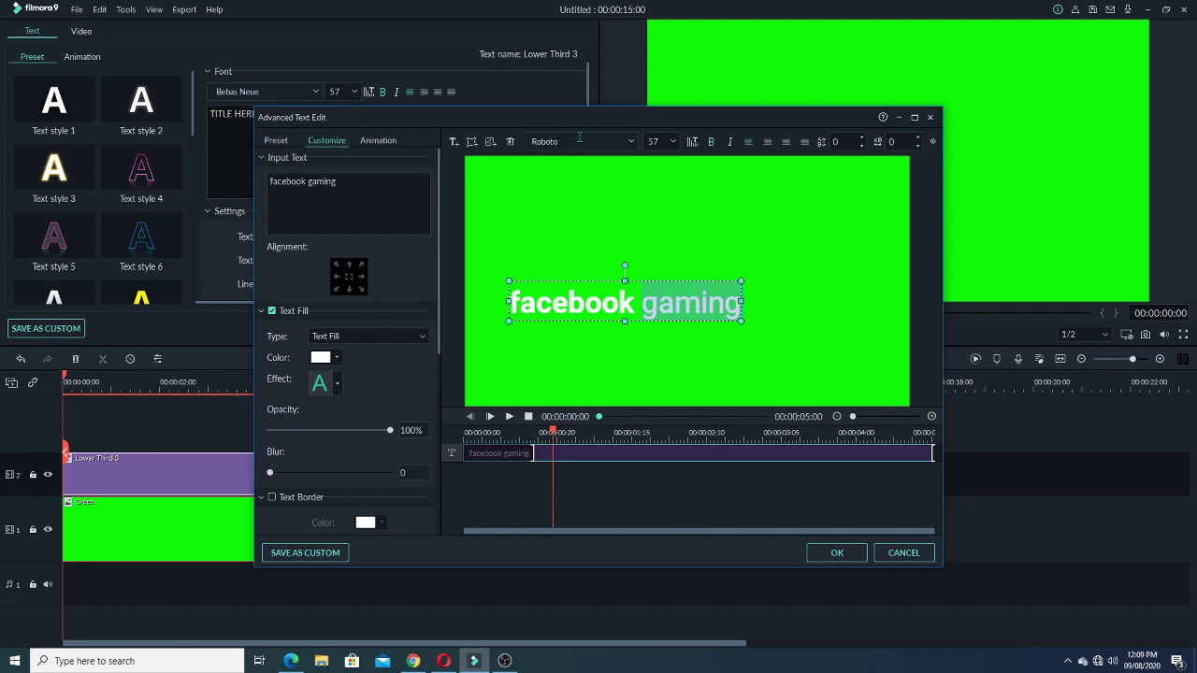
Move the "facebook gaming" text to the center of the frame.
{"action": "left_click", "coordinate": [662, 352]}
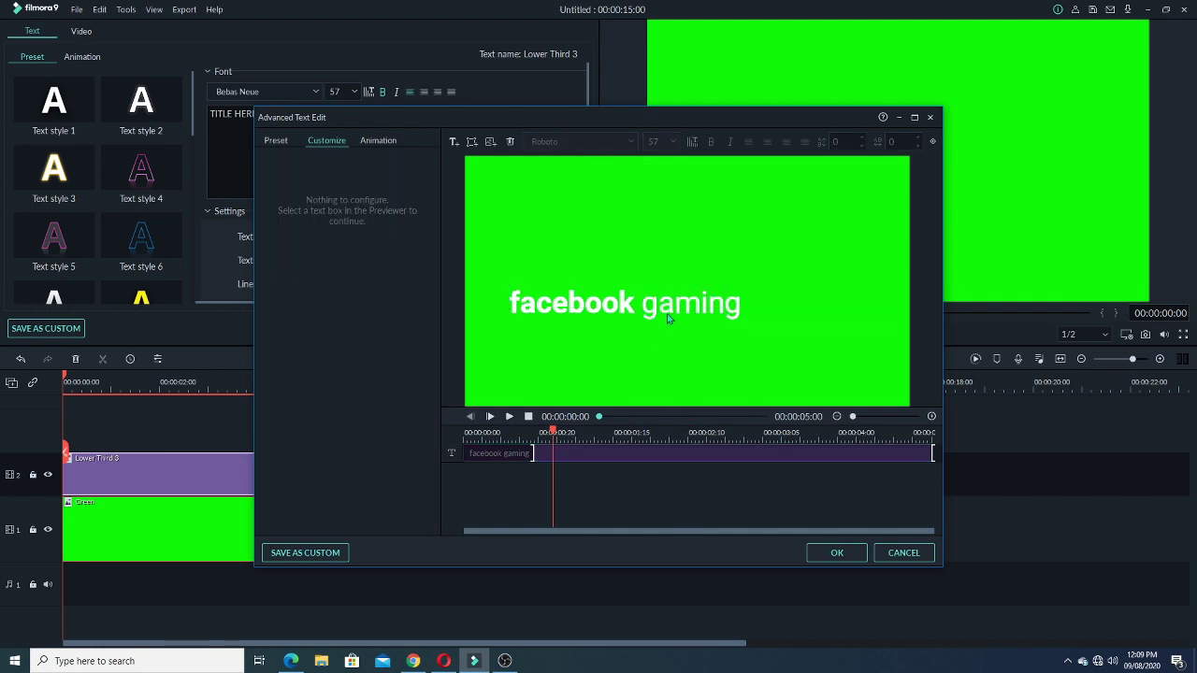
{"action": "left_click", "coordinate": [668, 318]}
{"action": "left_click_drag", "start_coordinate": [685, 286], "coordinate": [748, 267]}
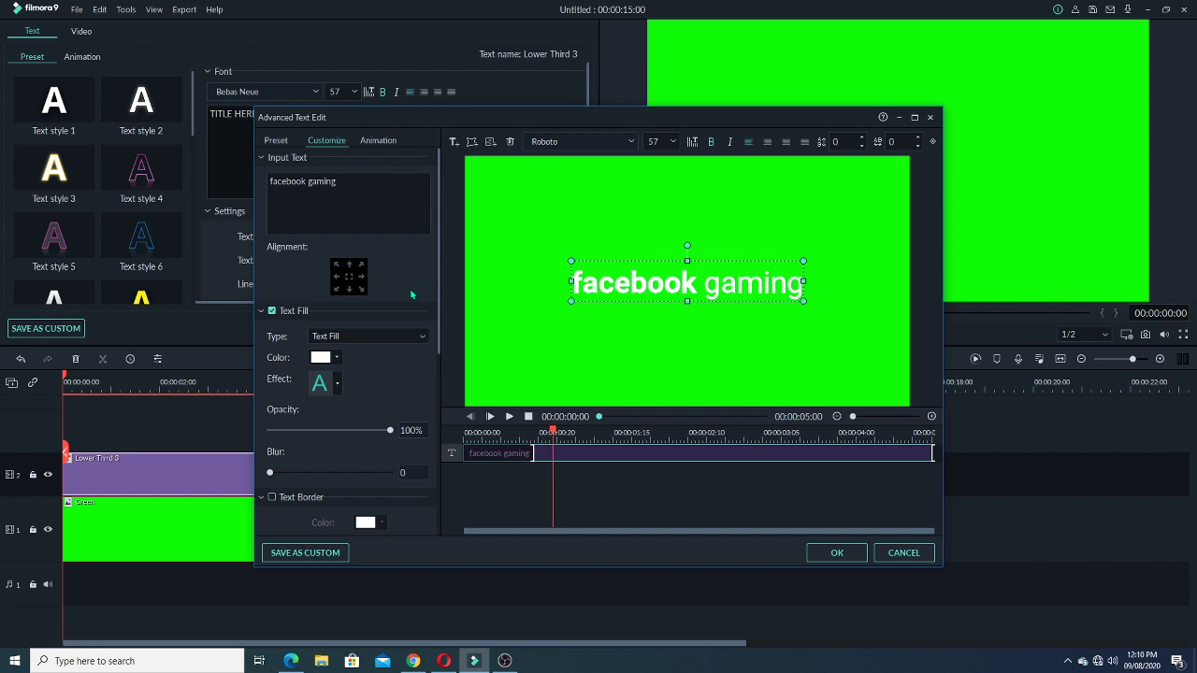
Set the fill color of the word "gaming" to pure blue from the basic colors.
{"action": "left_click", "coordinate": [337, 359]}
{"action": "left_click", "coordinate": [337, 430]}
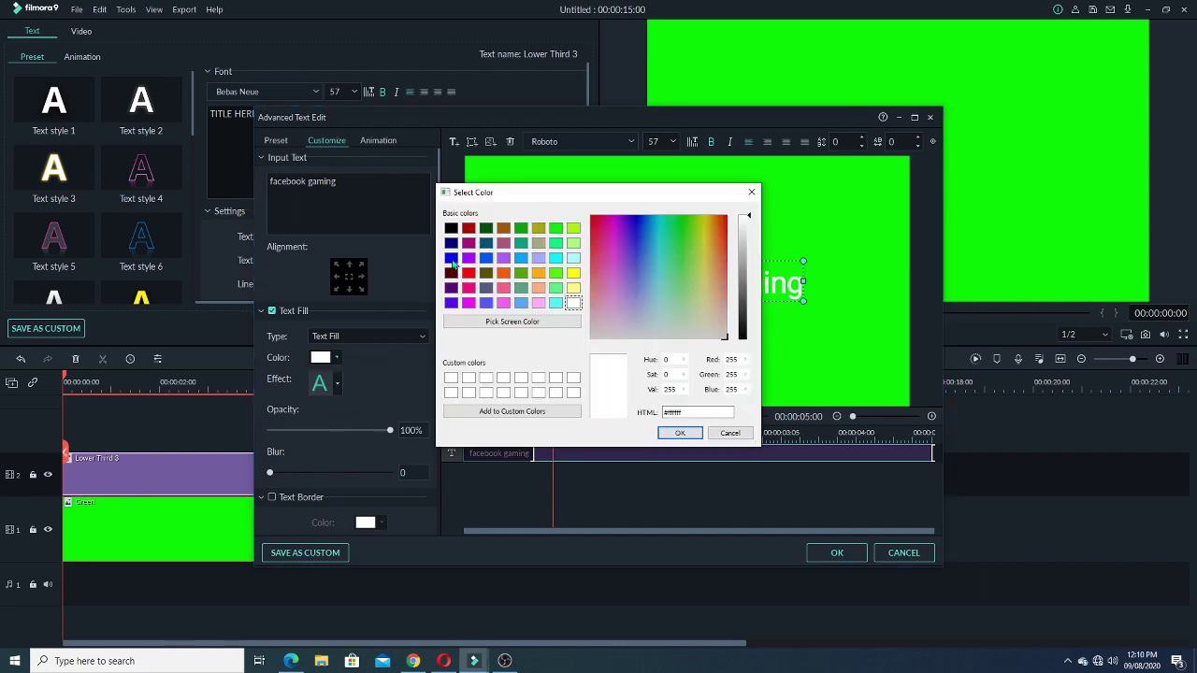
{"action": "left_click", "coordinate": [451, 258]}
{"action": "left_click", "coordinate": [678, 433]}
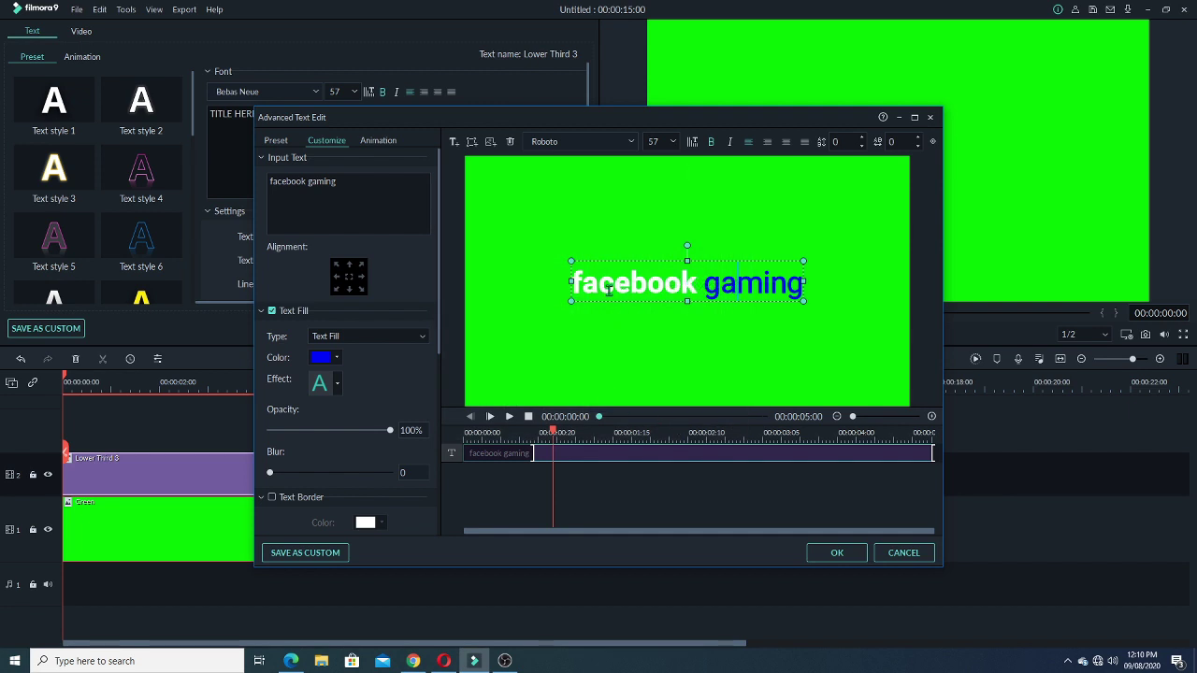
Set the fill color of the word "facebook" to the same pure blue, #0000ff.
{"action": "left_click_drag", "start_coordinate": [736, 285], "coordinate": [548, 286]}
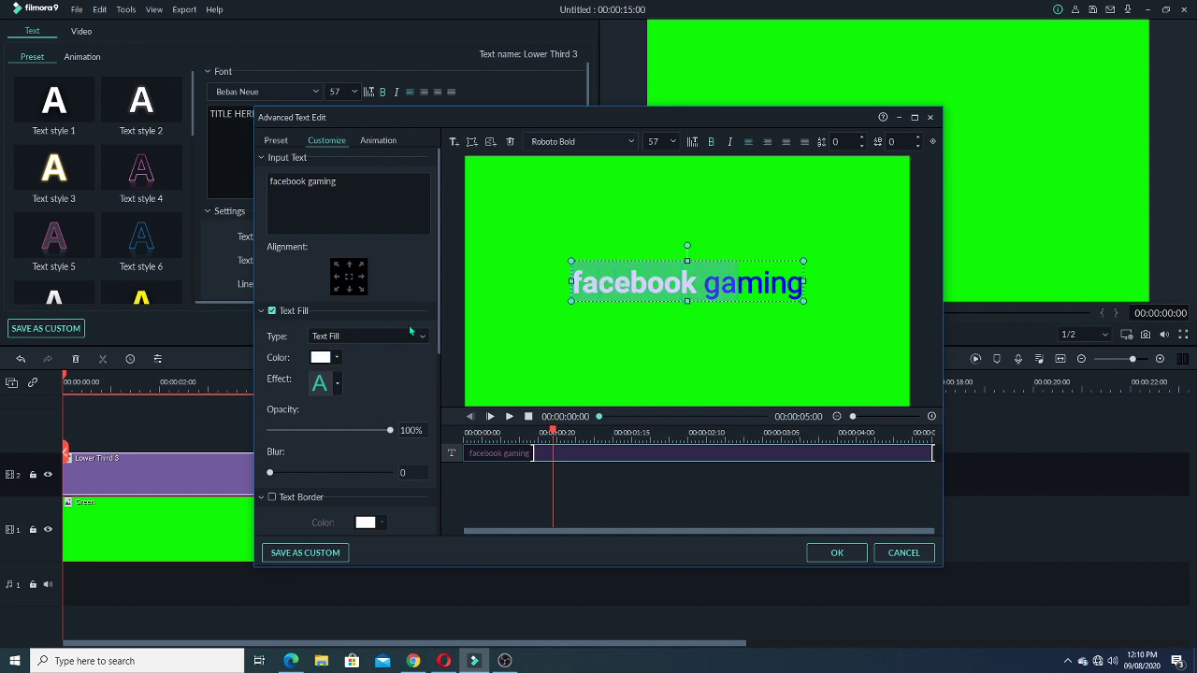
{"action": "left_click", "coordinate": [337, 358]}
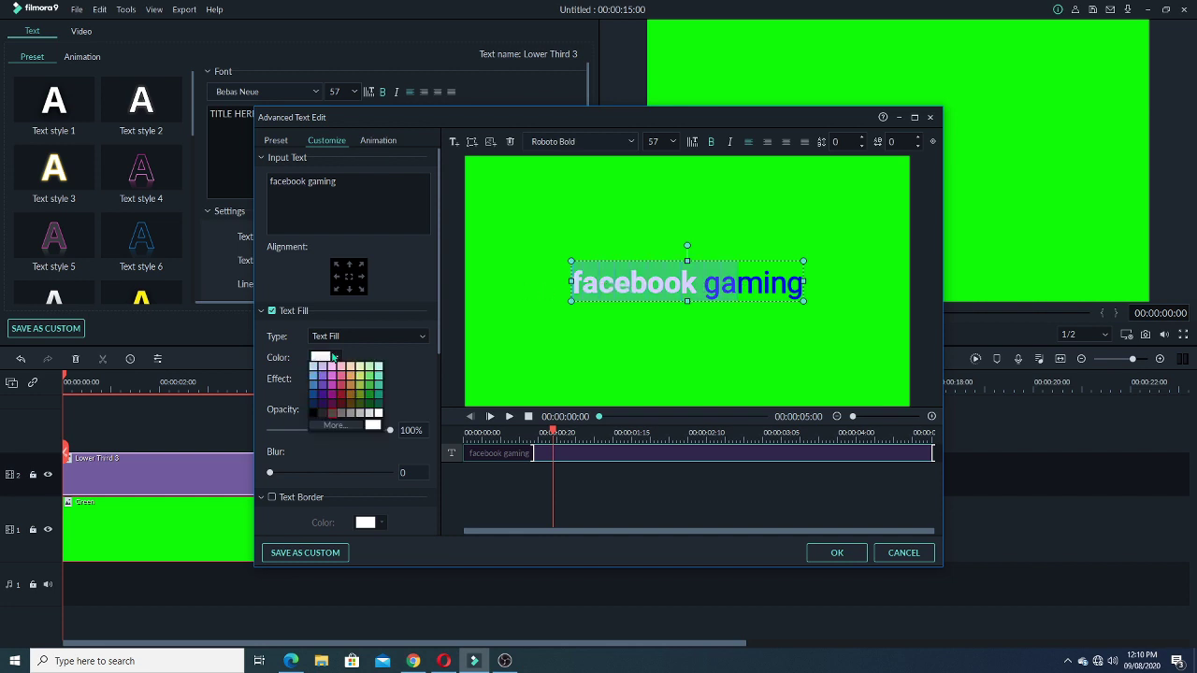
{"action": "left_click", "coordinate": [332, 426]}
{"action": "left_click", "coordinate": [451, 258]}
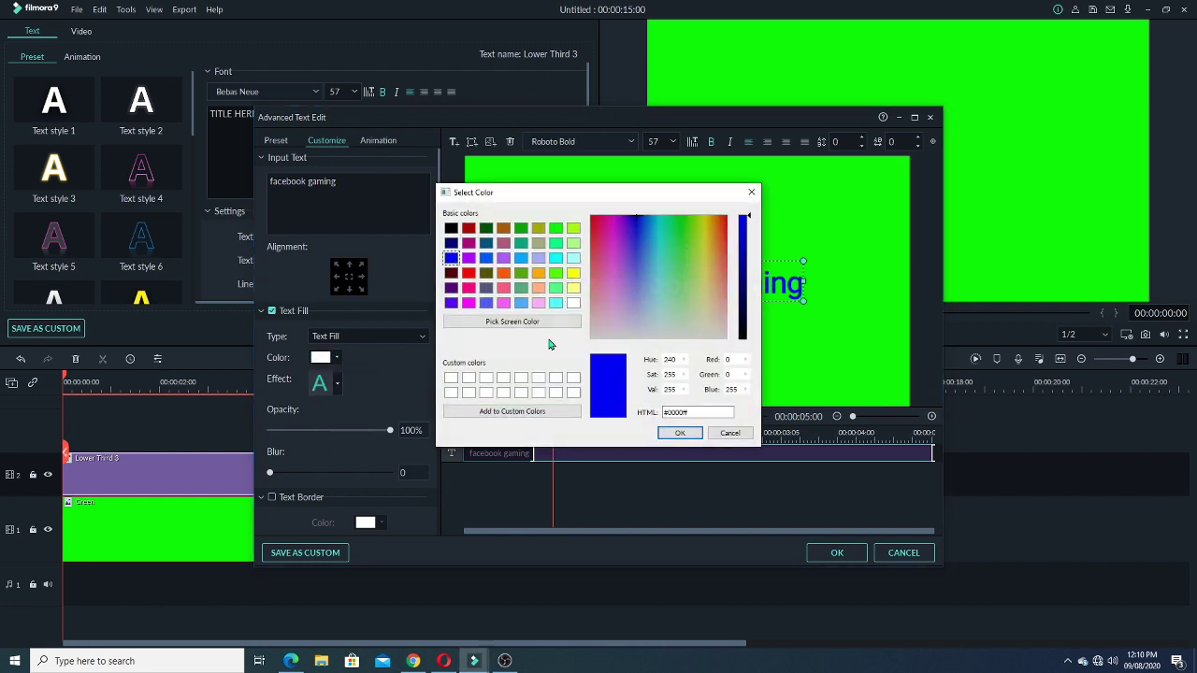
{"action": "left_click", "coordinate": [697, 435]}
{"action": "left_click", "coordinate": [644, 343]}
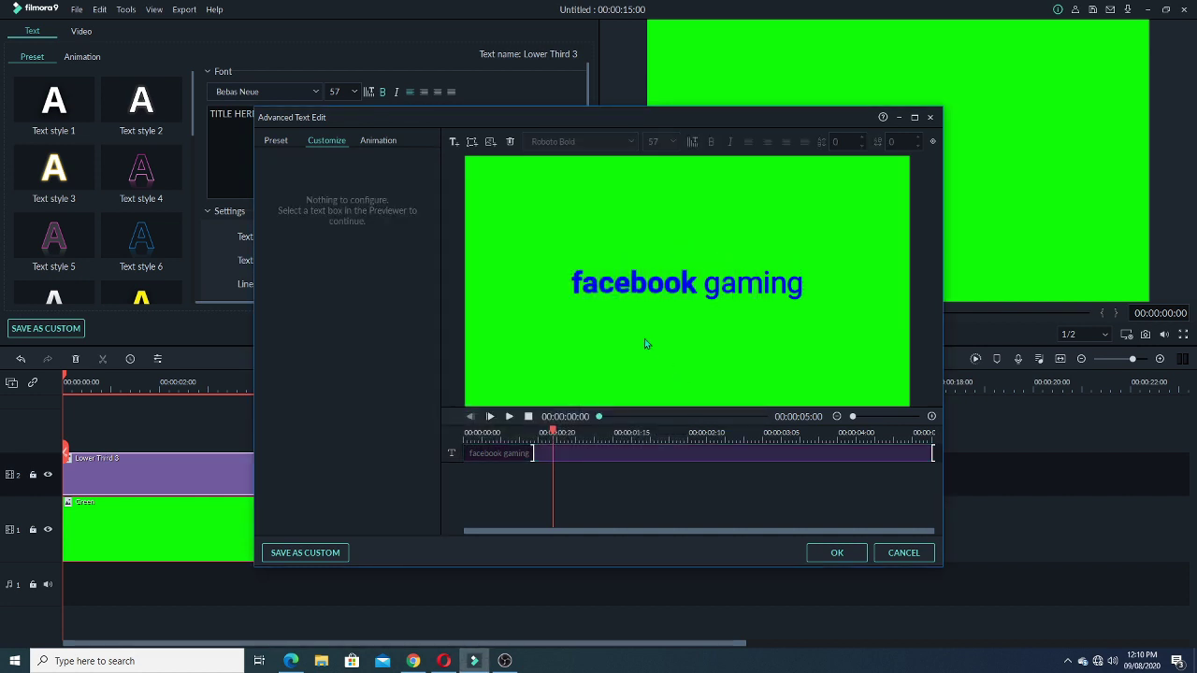
Try fill opacities of 95% and 0% on the whole title and restore the opacity to 100%.
{"action": "left_click", "coordinate": [652, 282]}
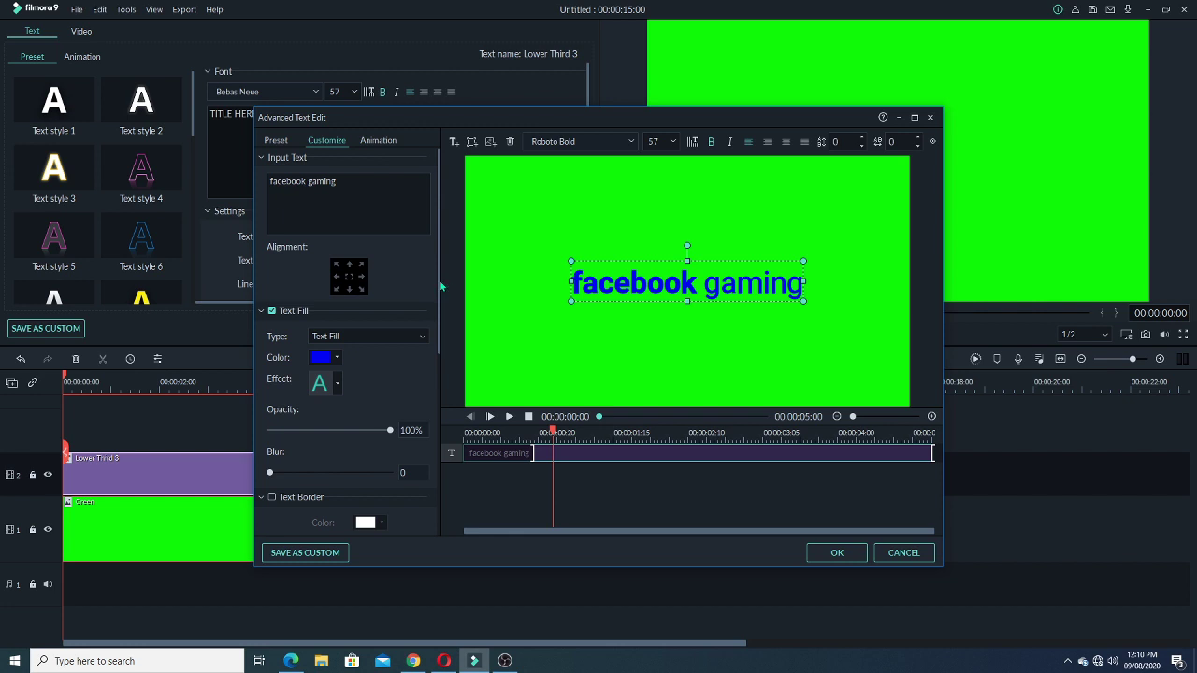
{"action": "scroll", "coordinate": [426, 280], "scroll_direction": "down", "scroll_amount": 5}
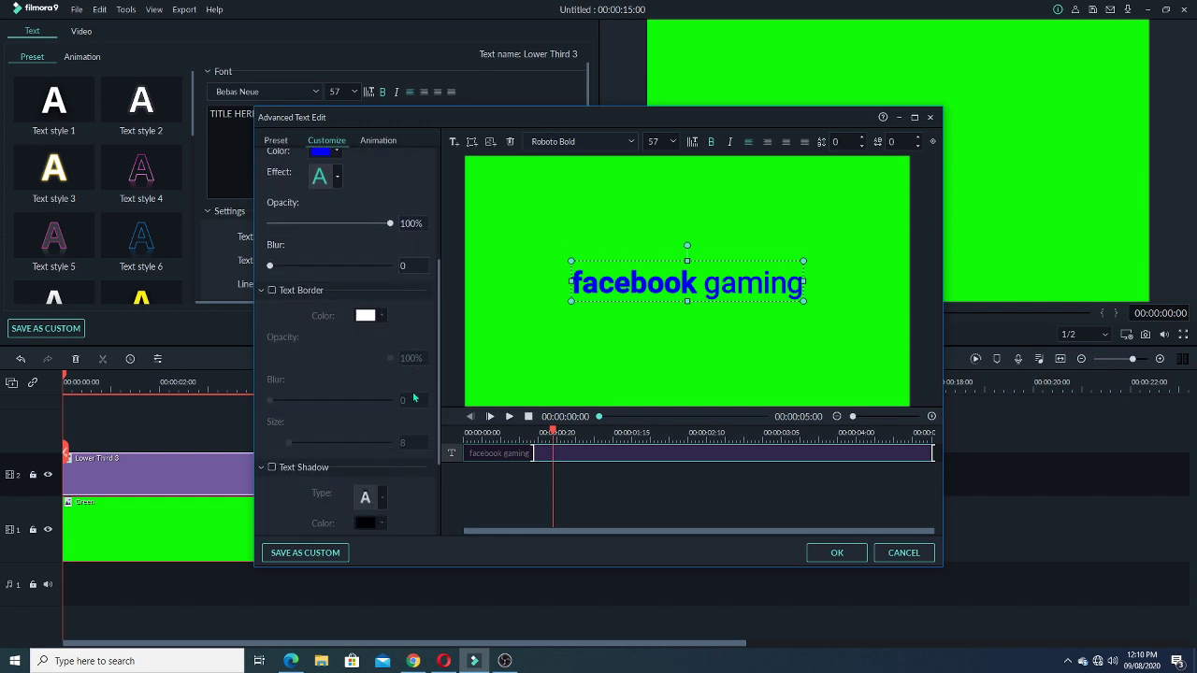
{"action": "mouse_move", "coordinate": [391, 225]}
{"action": "left_mouse_down"}
{"action": "mouse_move", "coordinate": [275, 225]}
{"action": "mouse_move", "coordinate": [383, 224]}
{"action": "left_mouse_up"}
{"action": "left_click", "coordinate": [761, 290]}
{"action": "key", "text": "ctrl+a"}
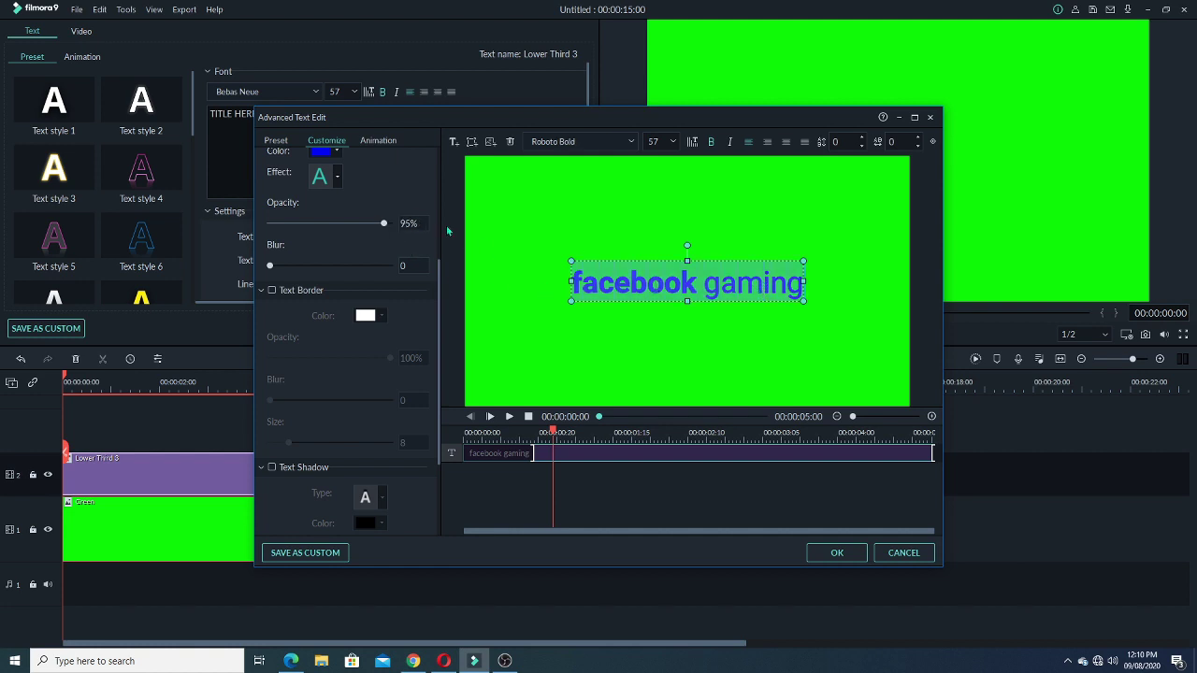
{"action": "scroll", "coordinate": [440, 280], "scroll_direction": "up", "scroll_amount": 4}
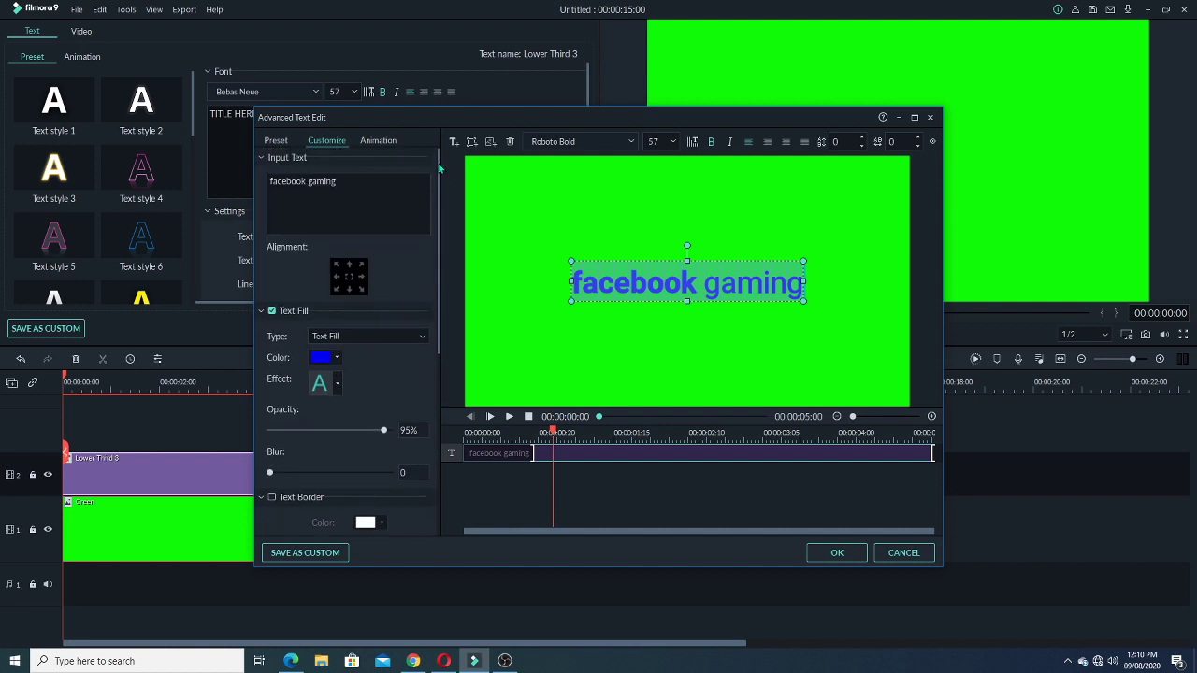
{"action": "scroll", "coordinate": [425, 293], "scroll_direction": "down", "scroll_amount": 2}
{"action": "left_click_drag", "start_coordinate": [383, 301], "coordinate": [391, 301]}
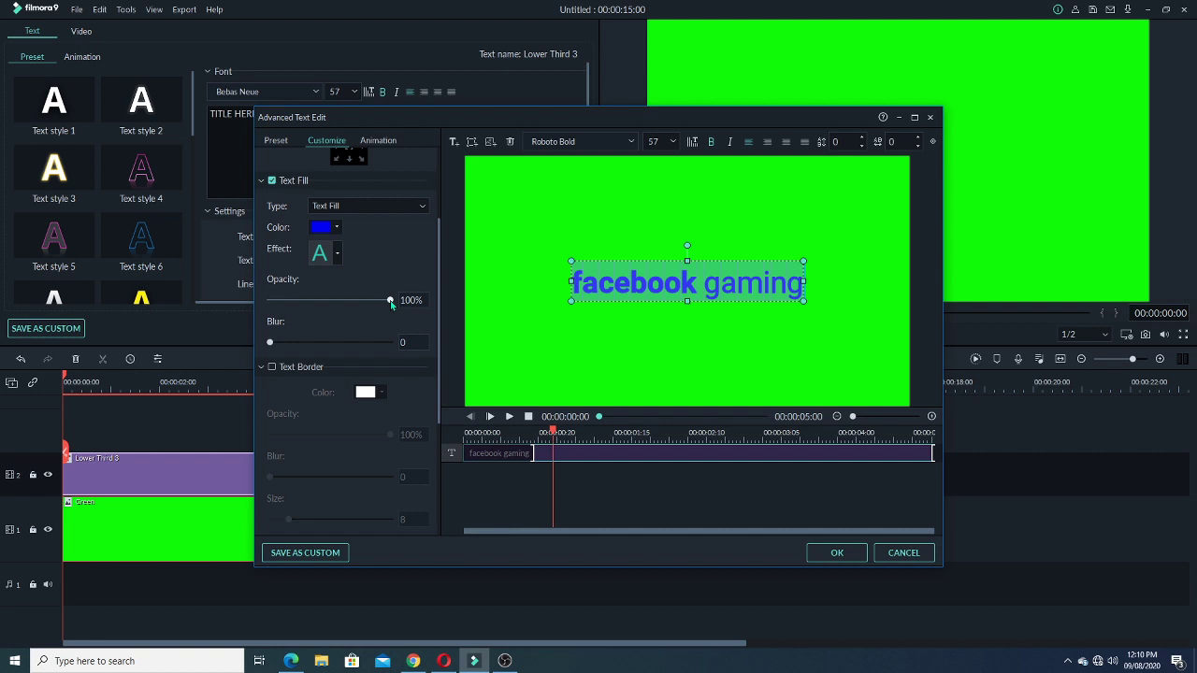
{"action": "left_click_drag", "start_coordinate": [389, 301], "coordinate": [255, 301]}
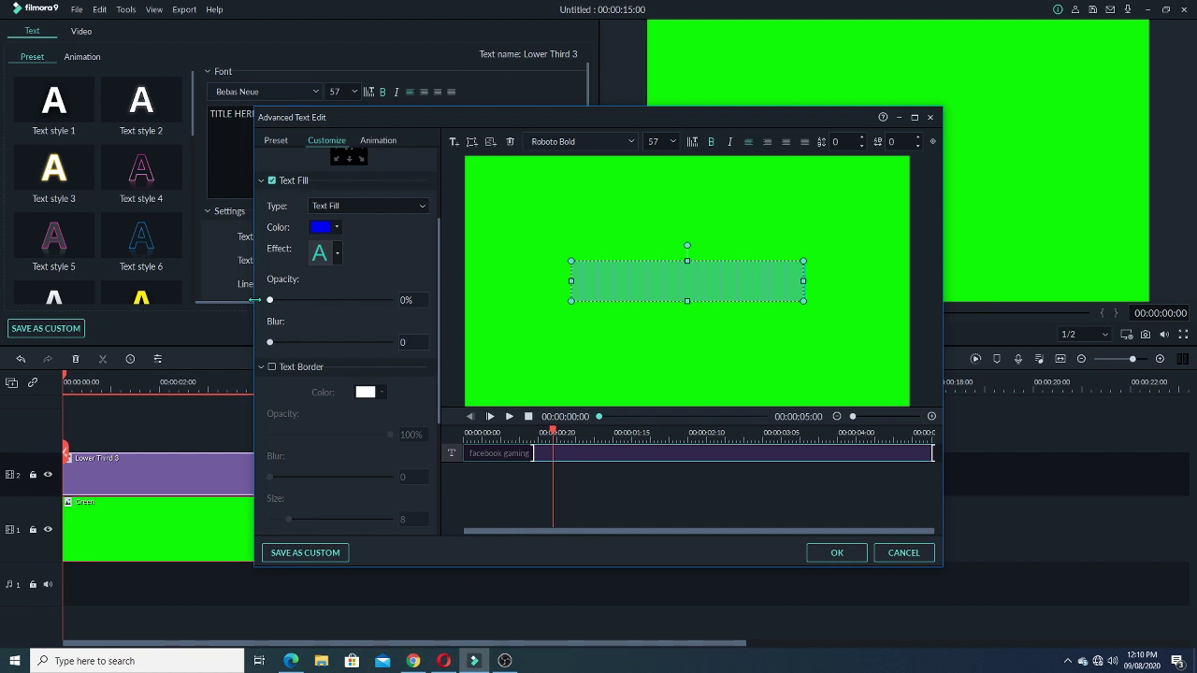
{"action": "left_click_drag", "start_coordinate": [254, 300], "coordinate": [391, 301]}
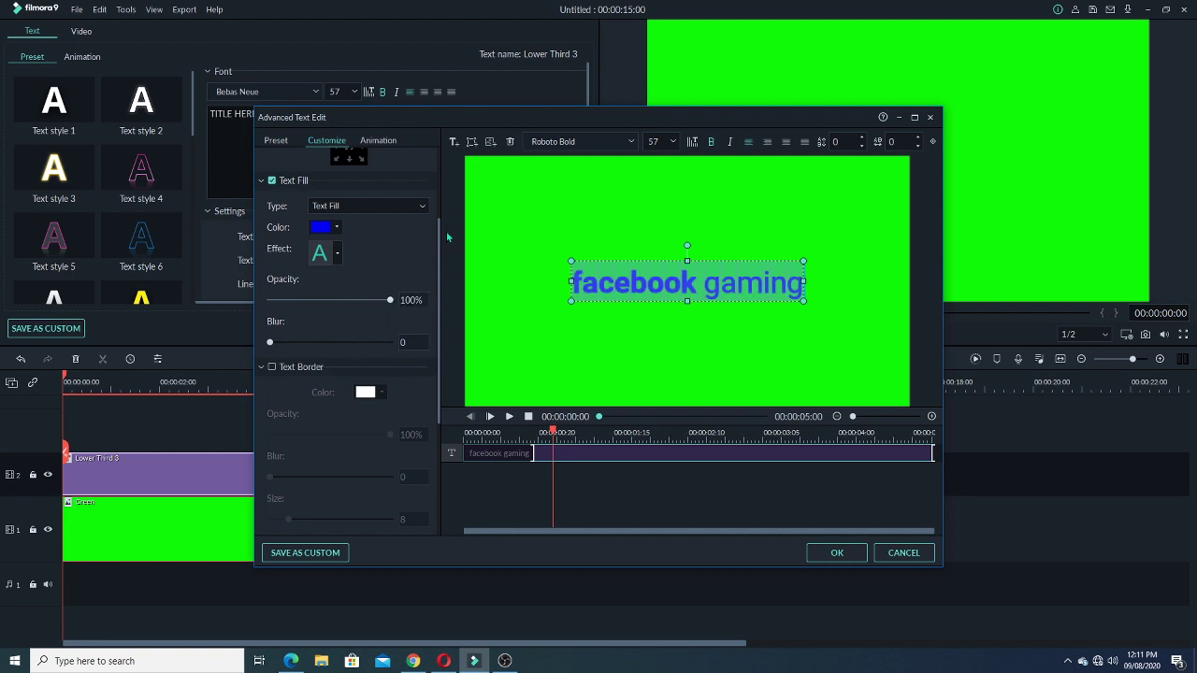
Add a white (#ffffff) border to the "facebook gaming" text, keeping the border size at 8.
{"action": "left_click_drag", "start_coordinate": [439, 304], "coordinate": [439, 346]}
{"action": "left_click", "coordinate": [271, 286]}
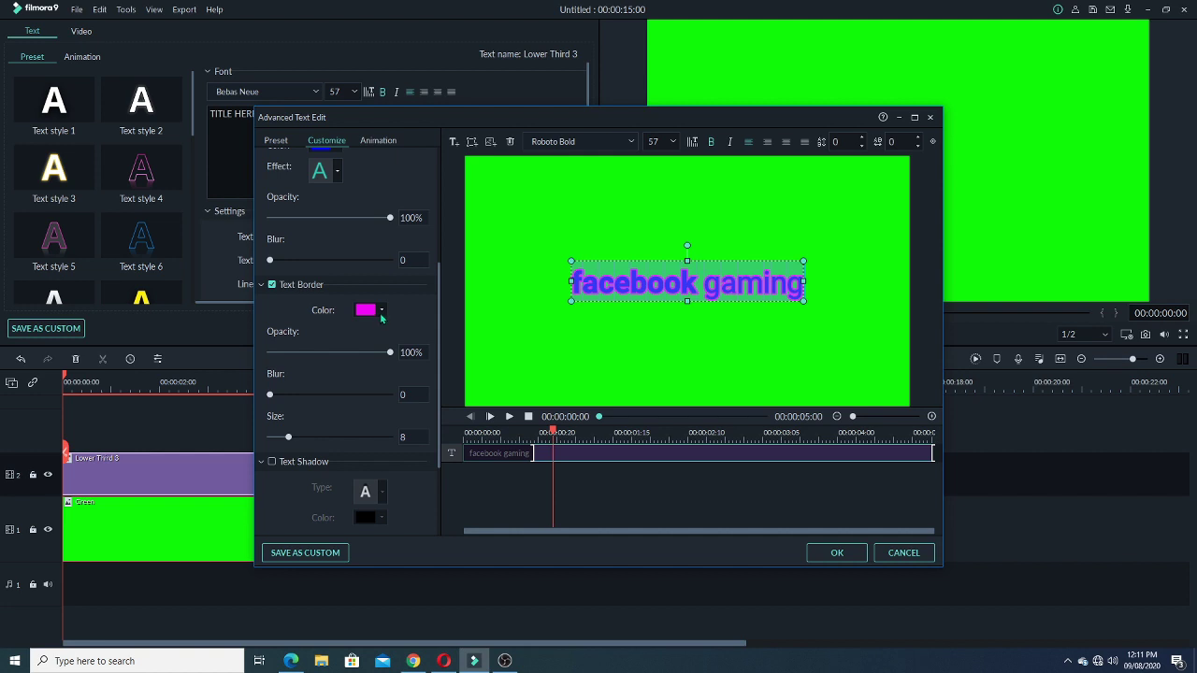
{"action": "left_click", "coordinate": [382, 310]}
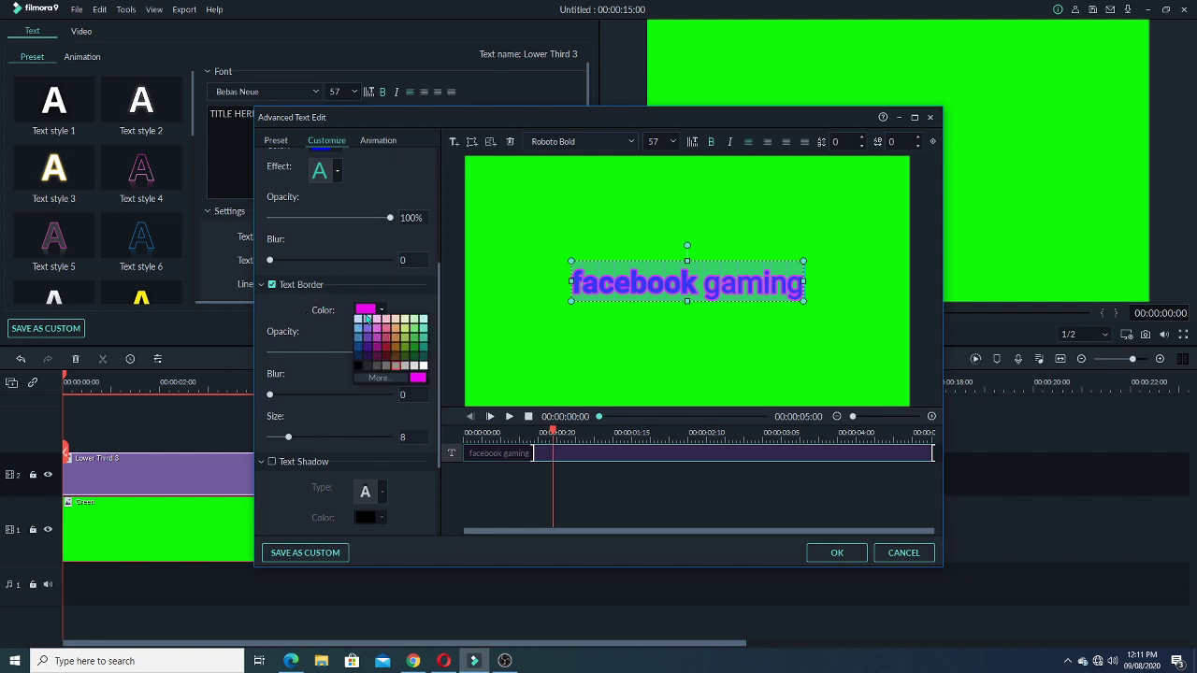
{"action": "left_click", "coordinate": [379, 377]}
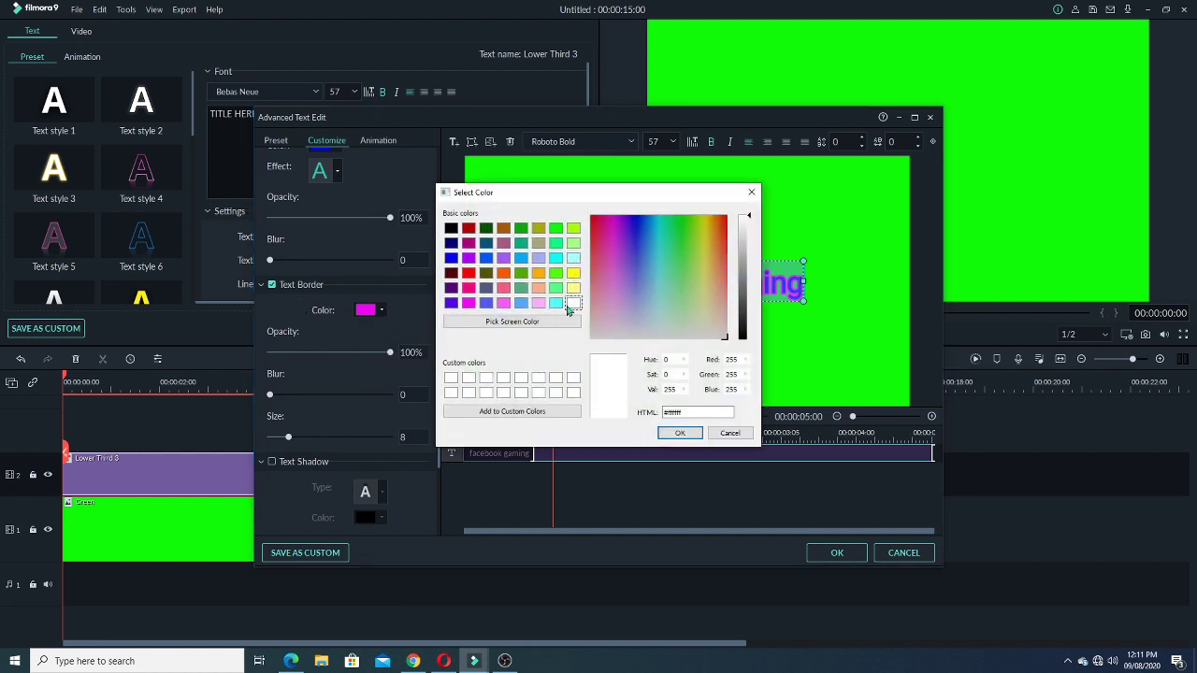
{"action": "left_click", "coordinate": [686, 435]}
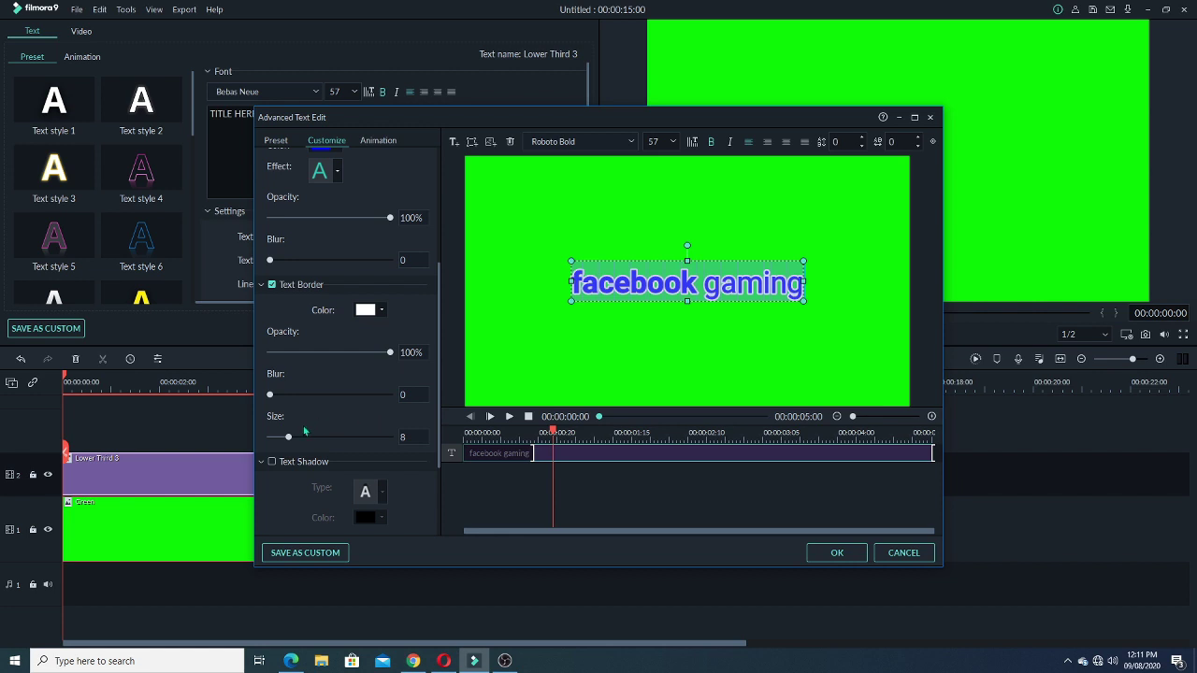
{"action": "left_click_drag", "start_coordinate": [289, 438], "coordinate": [286, 441]}
{"action": "key", "text": "Return"}
Try a text shadow on the title and turn it off again.
{"action": "left_click_drag", "start_coordinate": [440, 372], "coordinate": [439, 432]}
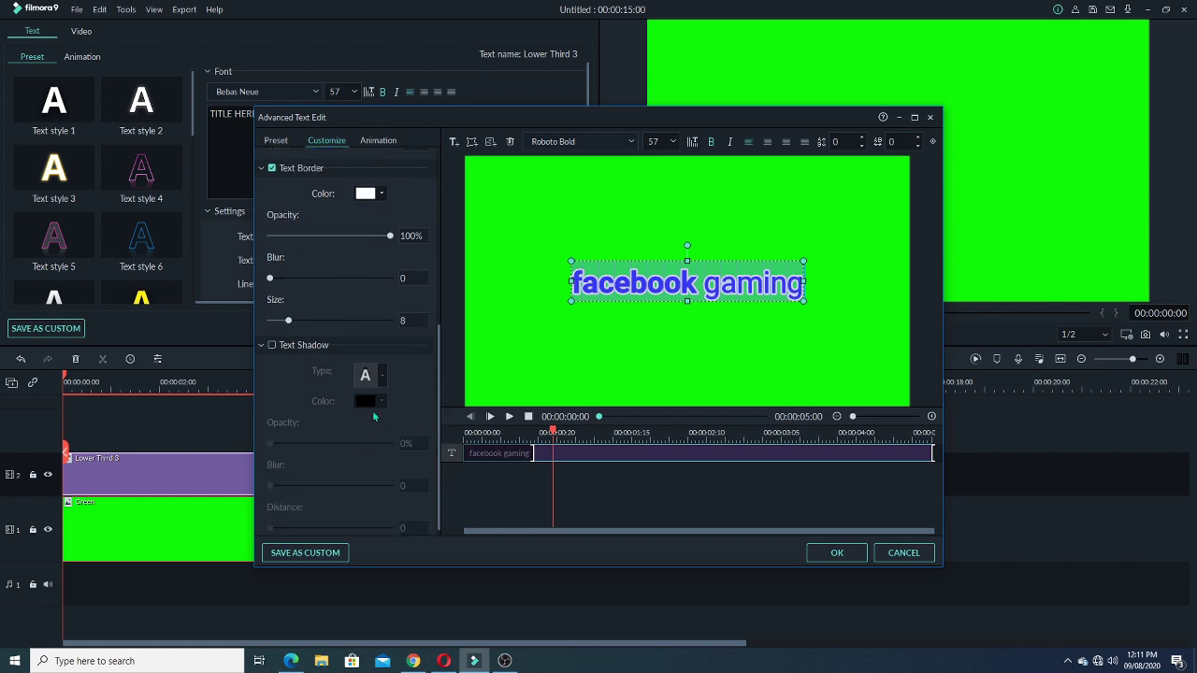
{"action": "left_click", "coordinate": [271, 346]}
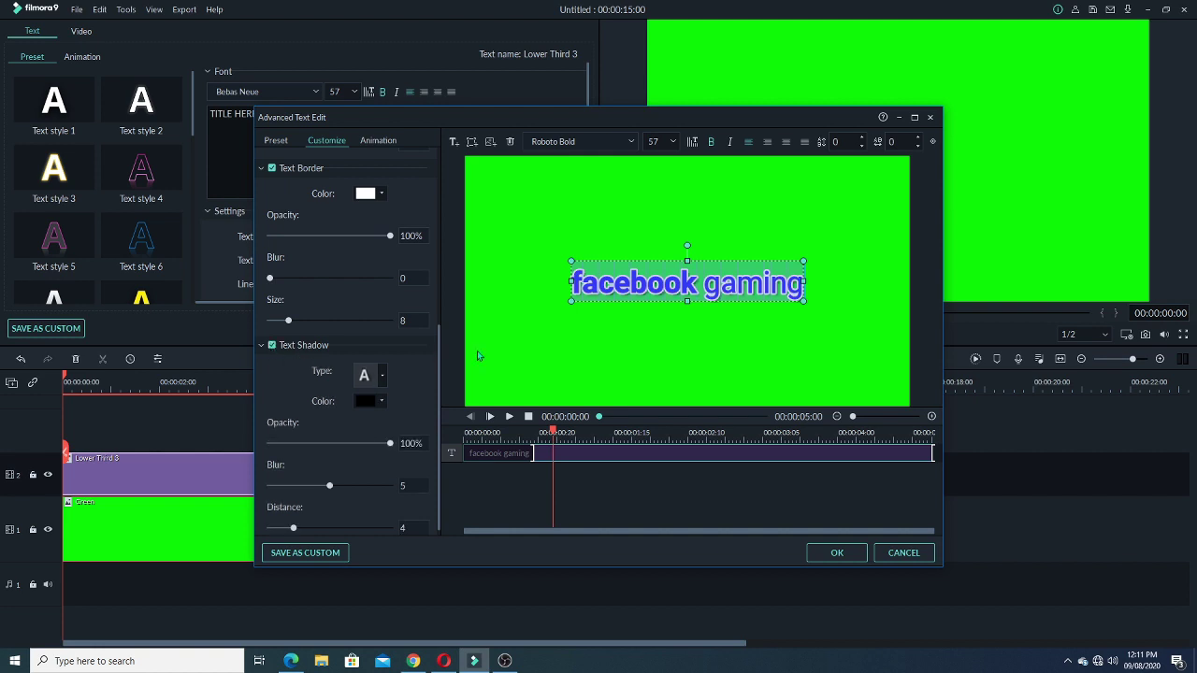
{"action": "left_click", "coordinate": [272, 346]}
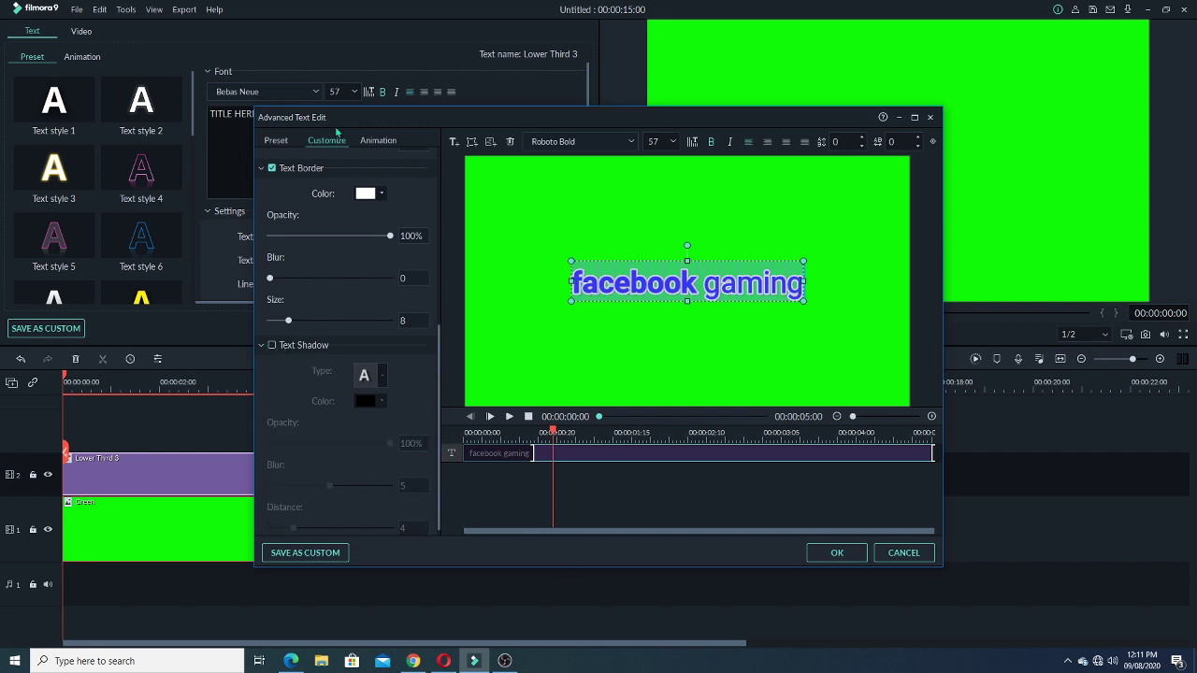
Shorten the title's text clip in the text editor's timeline so it ends shortly after the 00:00:04:00 mark.
{"action": "left_click", "coordinate": [370, 142]}
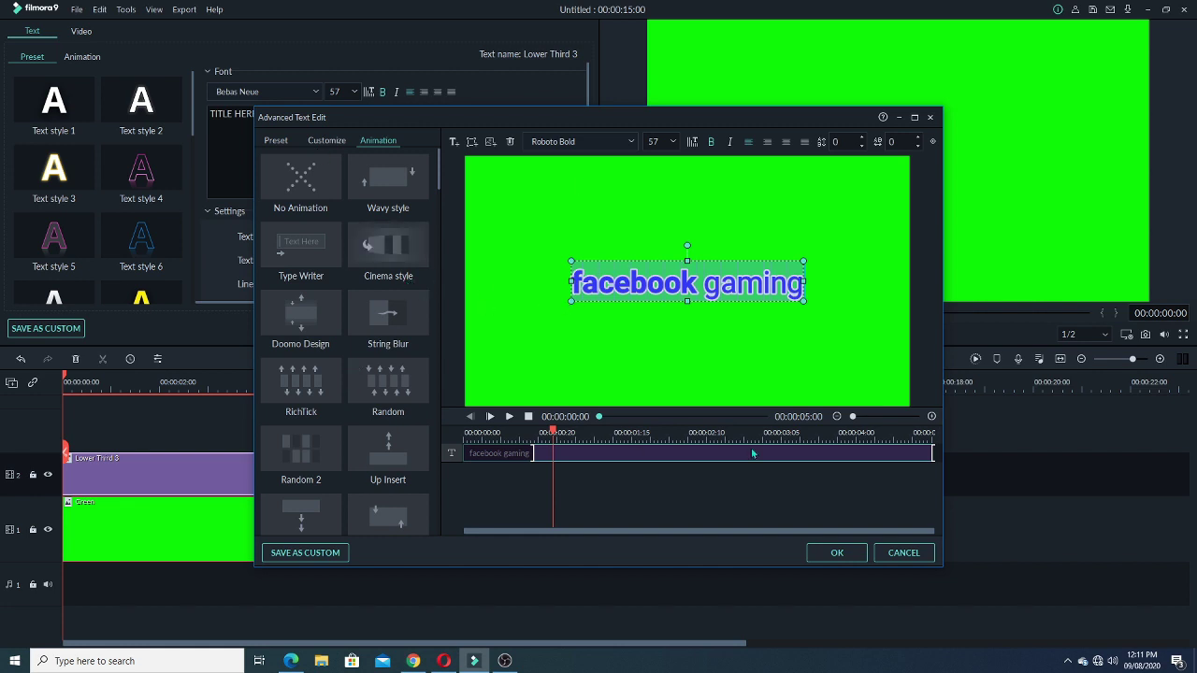
{"action": "left_click_drag", "start_coordinate": [931, 452], "coordinate": [883, 463]}
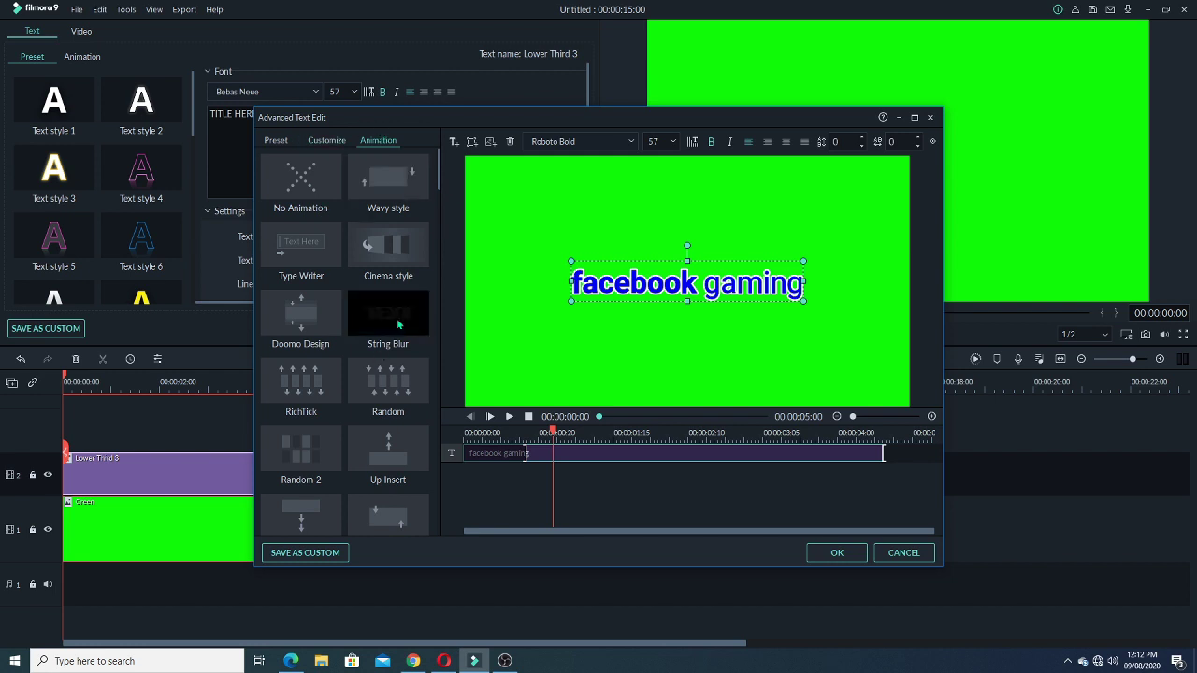
Try the Cinema style, Wavy style, No Animation, Type Writer and Doomo Design animations on the title.
{"action": "left_click", "coordinate": [377, 253]}
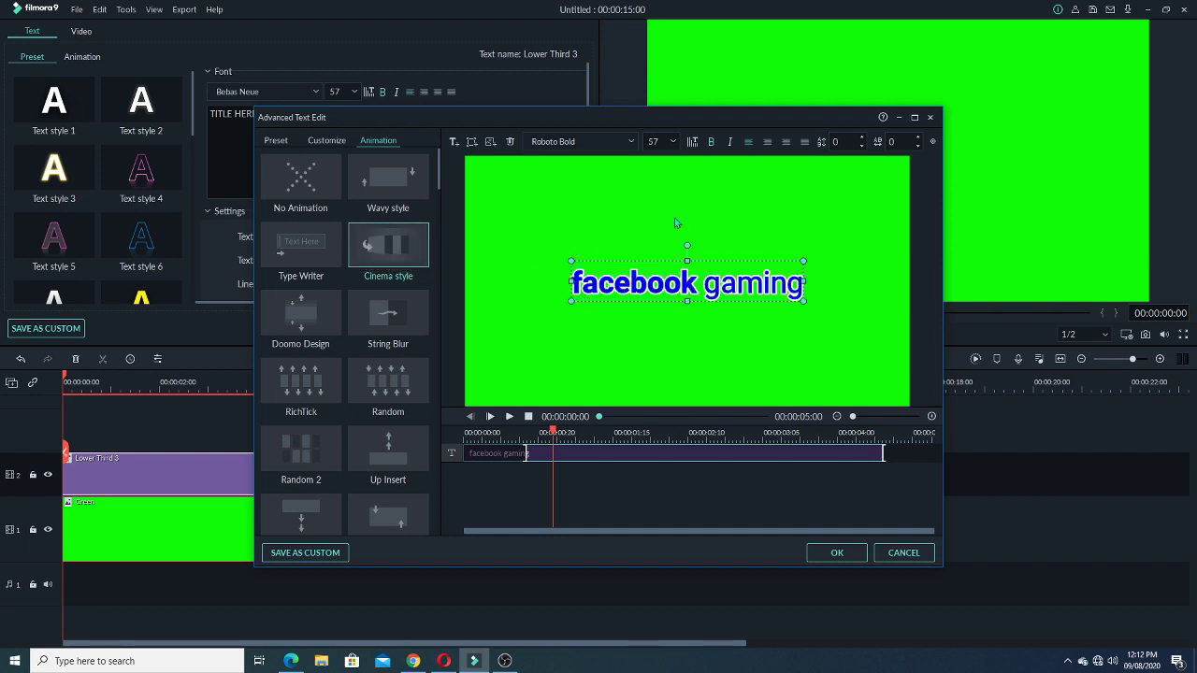
{"action": "left_click", "coordinate": [371, 257]}
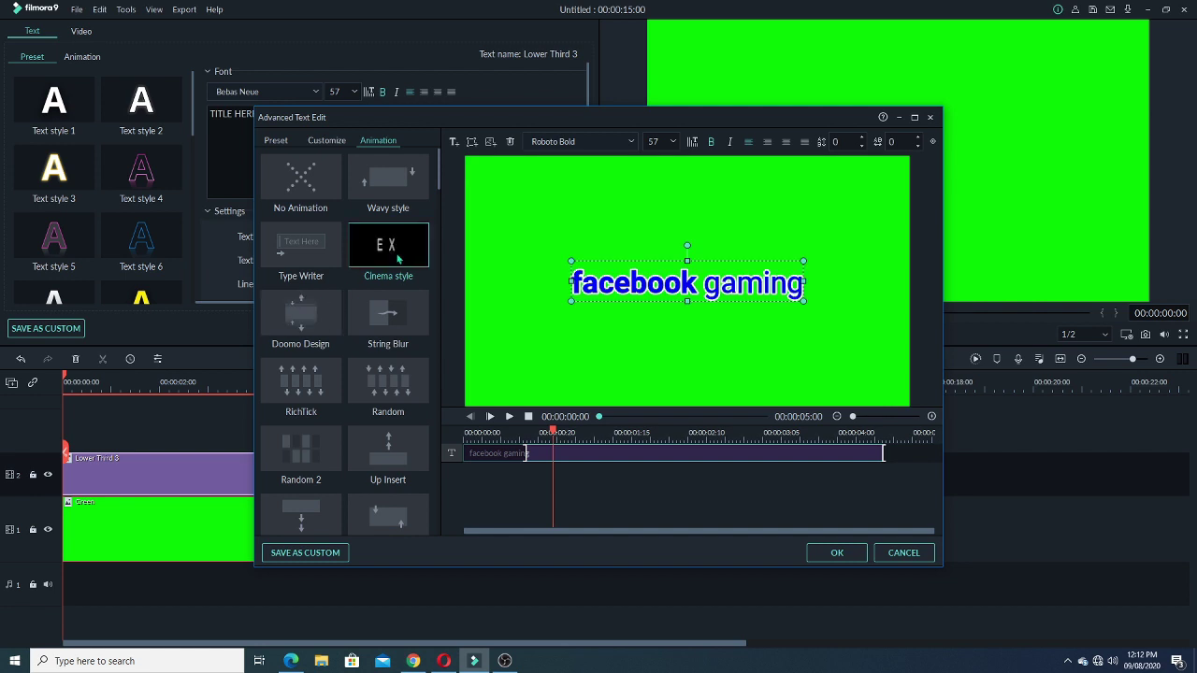
{"action": "left_click", "coordinate": [394, 182]}
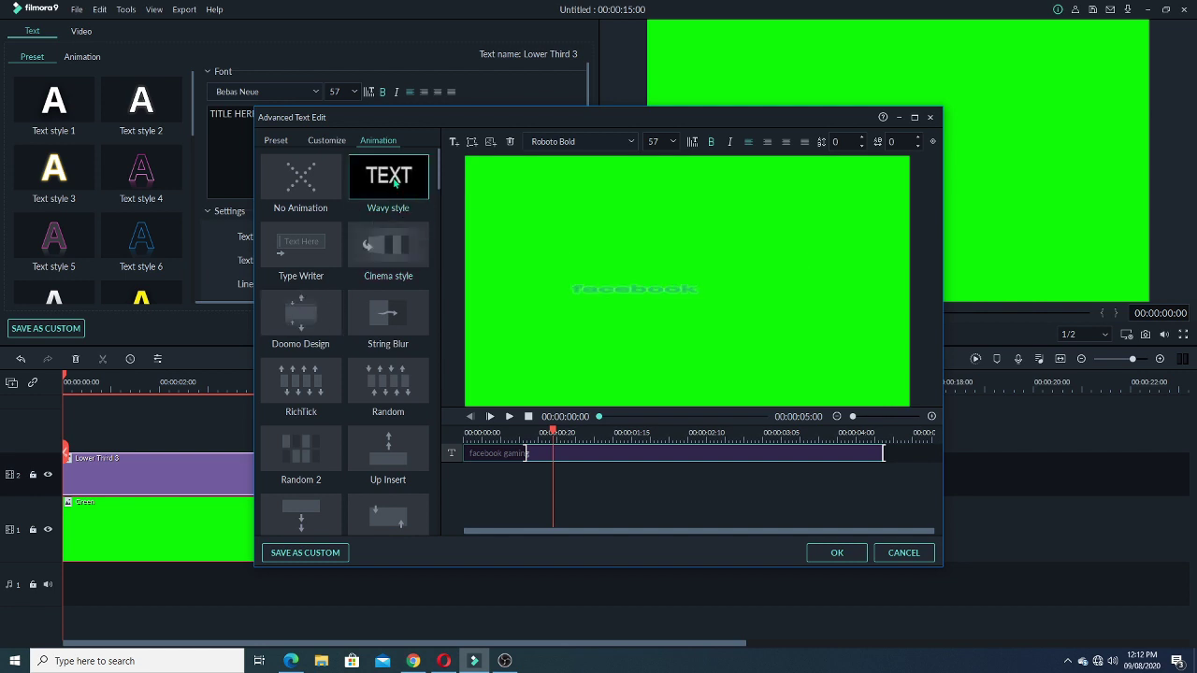
{"action": "left_click", "coordinate": [302, 182]}
{"action": "left_click", "coordinate": [304, 248]}
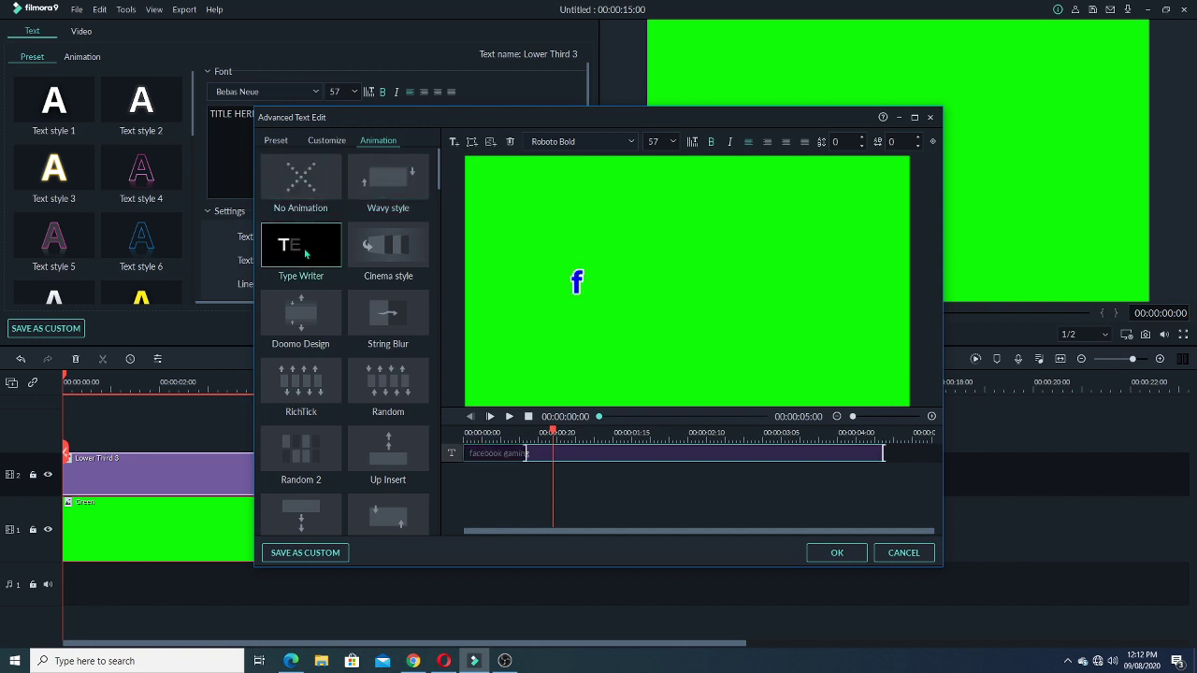
{"action": "double_click", "coordinate": [293, 316]}
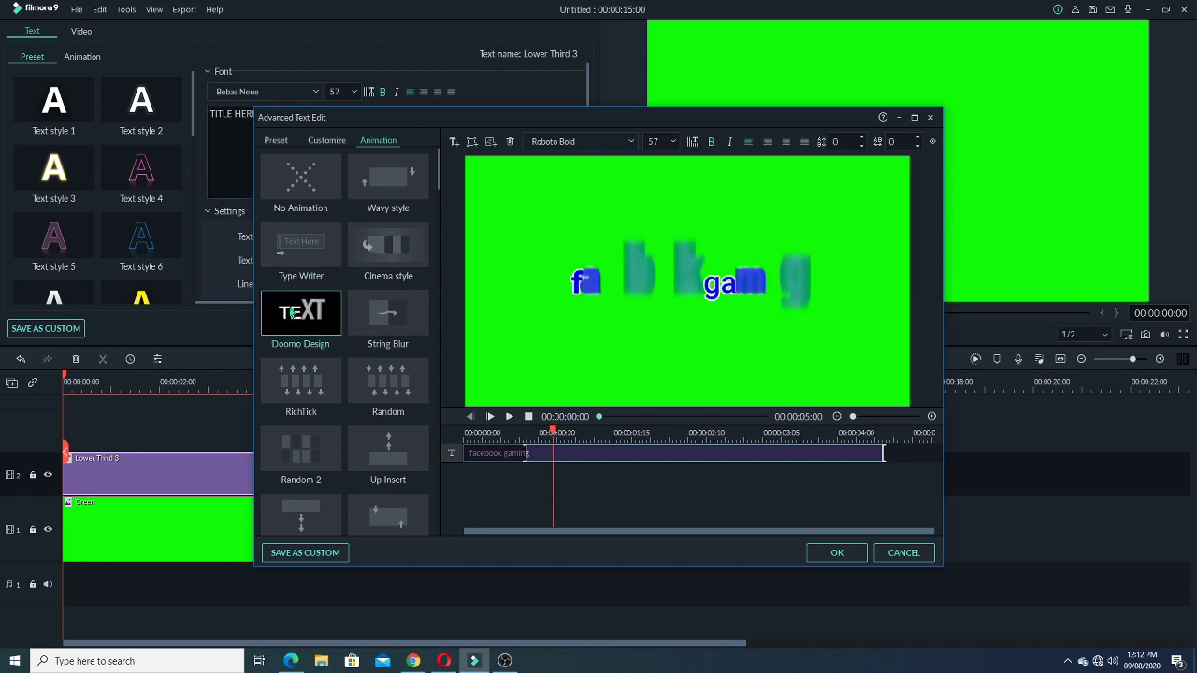
Try the String Blur, RichTick, Random, Random 2 and Up Insert animations on the title.
{"action": "double_click", "coordinate": [391, 326]}
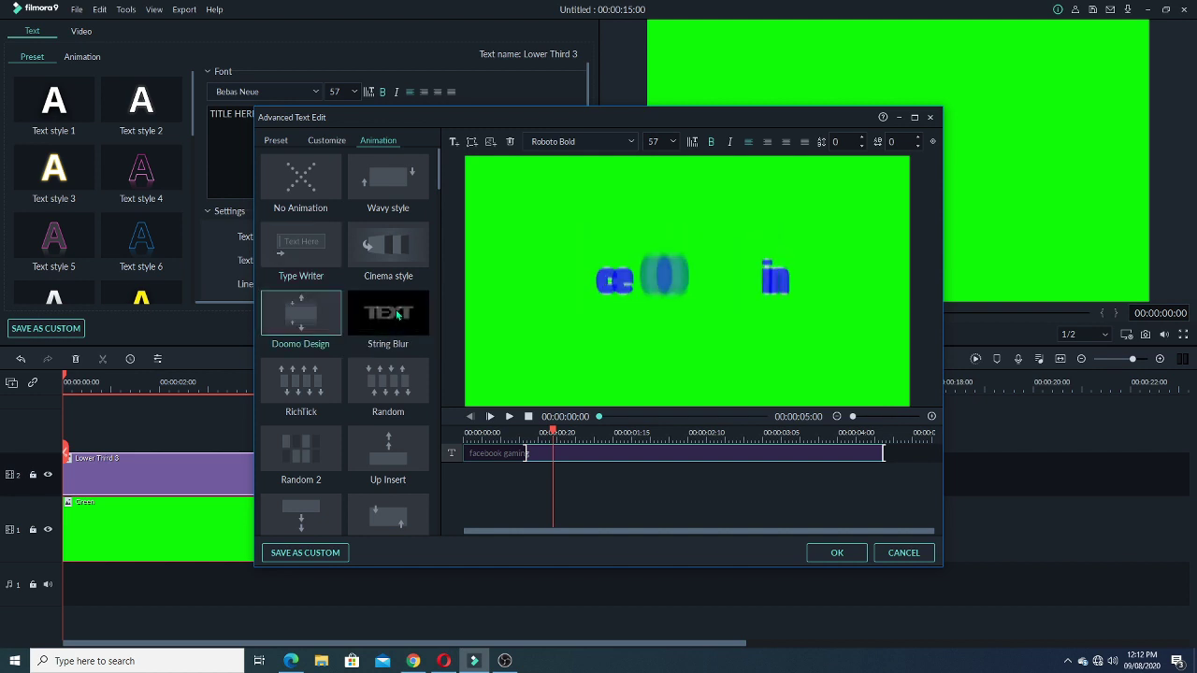
{"action": "double_click", "coordinate": [334, 385]}
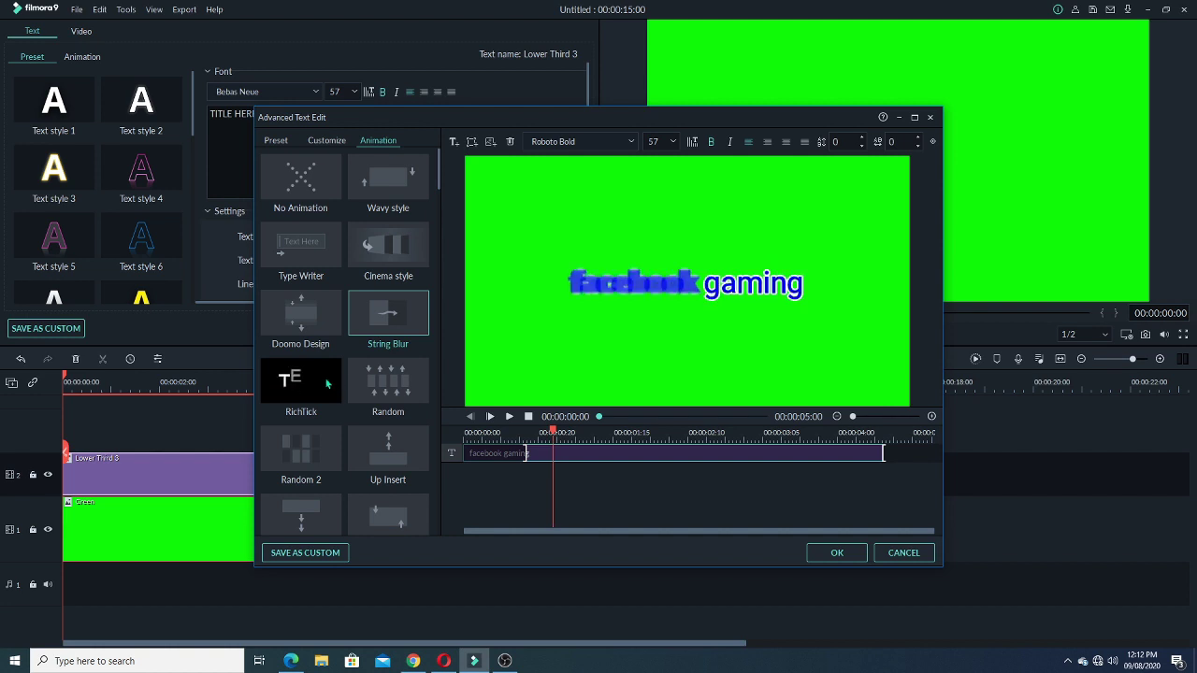
{"action": "double_click", "coordinate": [406, 387]}
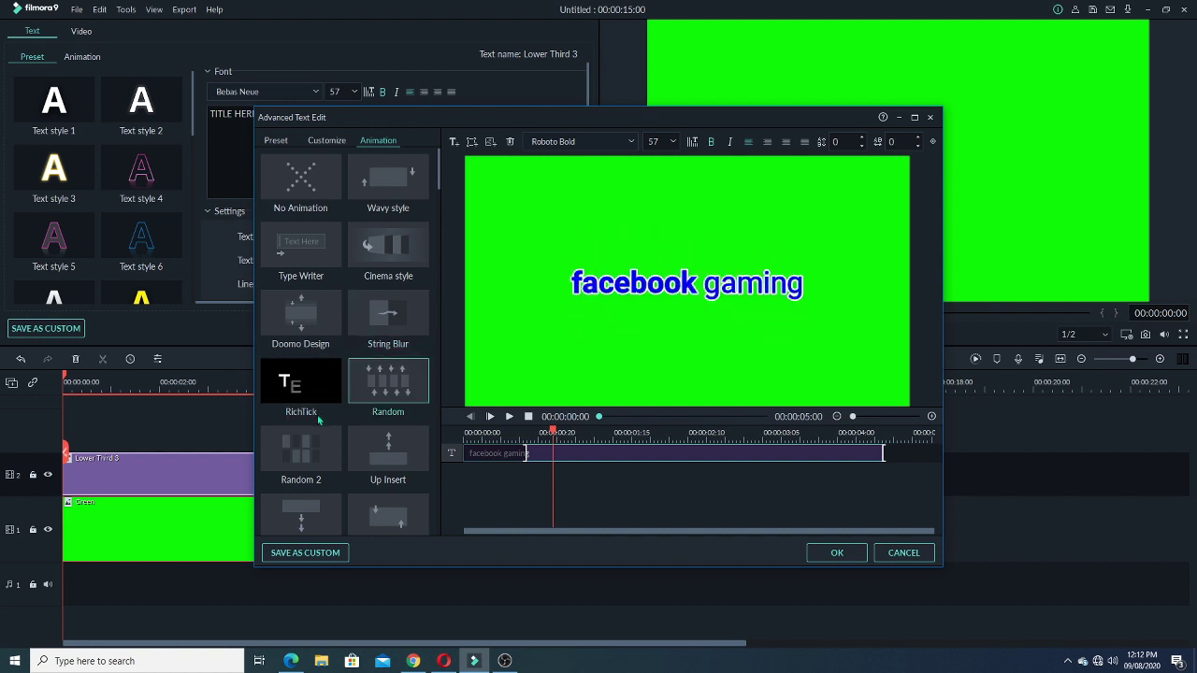
{"action": "double_click", "coordinate": [319, 457]}
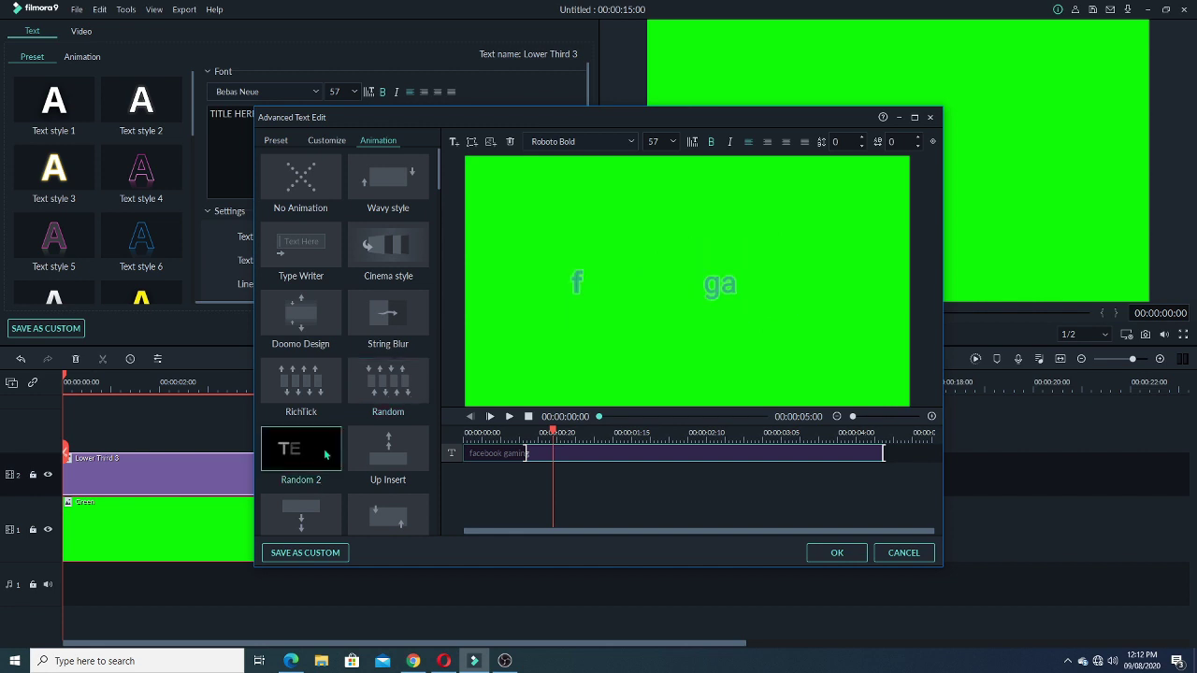
{"action": "double_click", "coordinate": [417, 467]}
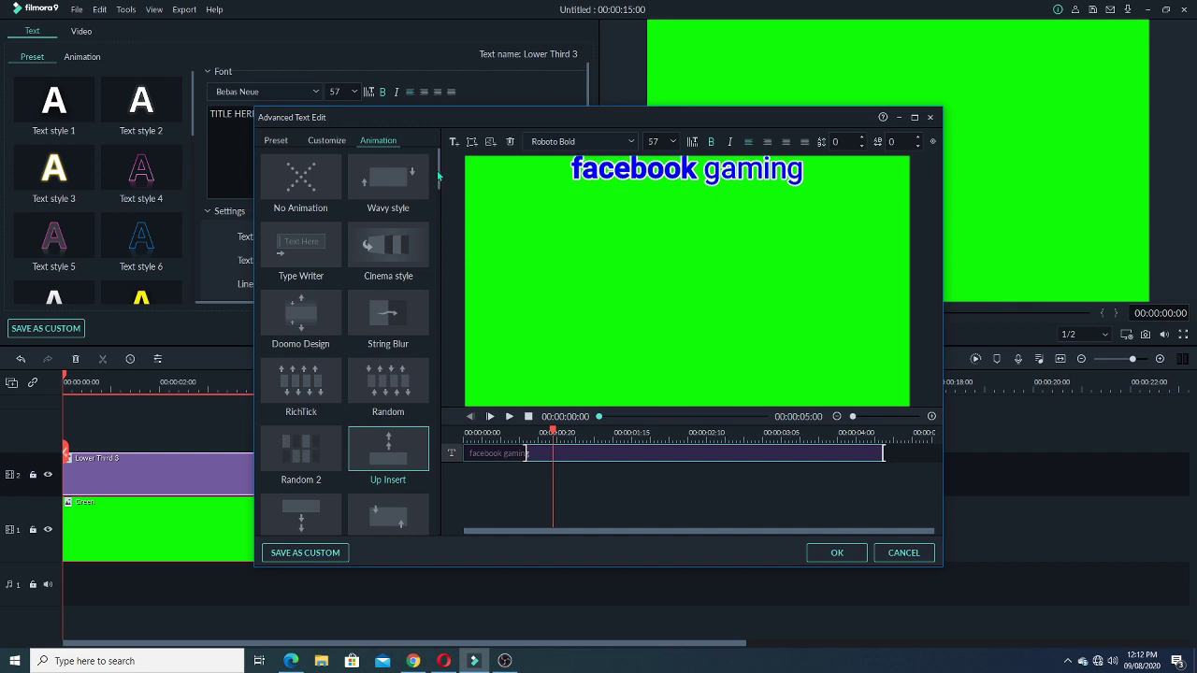
Apply the Pinwheel animation to the "facebook gaming" title.
{"action": "scroll", "coordinate": [436, 191], "scroll_direction": "down", "scroll_amount": 2}
{"action": "scroll", "coordinate": [436, 191], "scroll_direction": "down", "scroll_amount": 1}
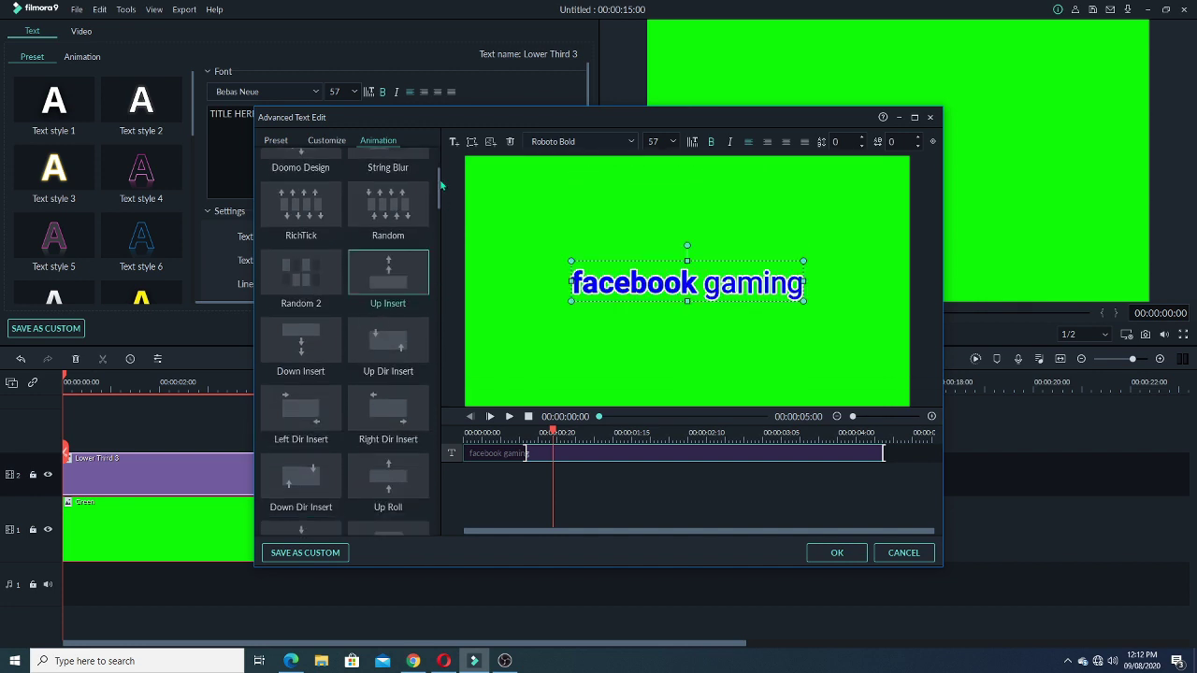
{"action": "left_click_drag", "start_coordinate": [438, 190], "coordinate": [433, 234]}
{"action": "left_click", "coordinate": [388, 291]}
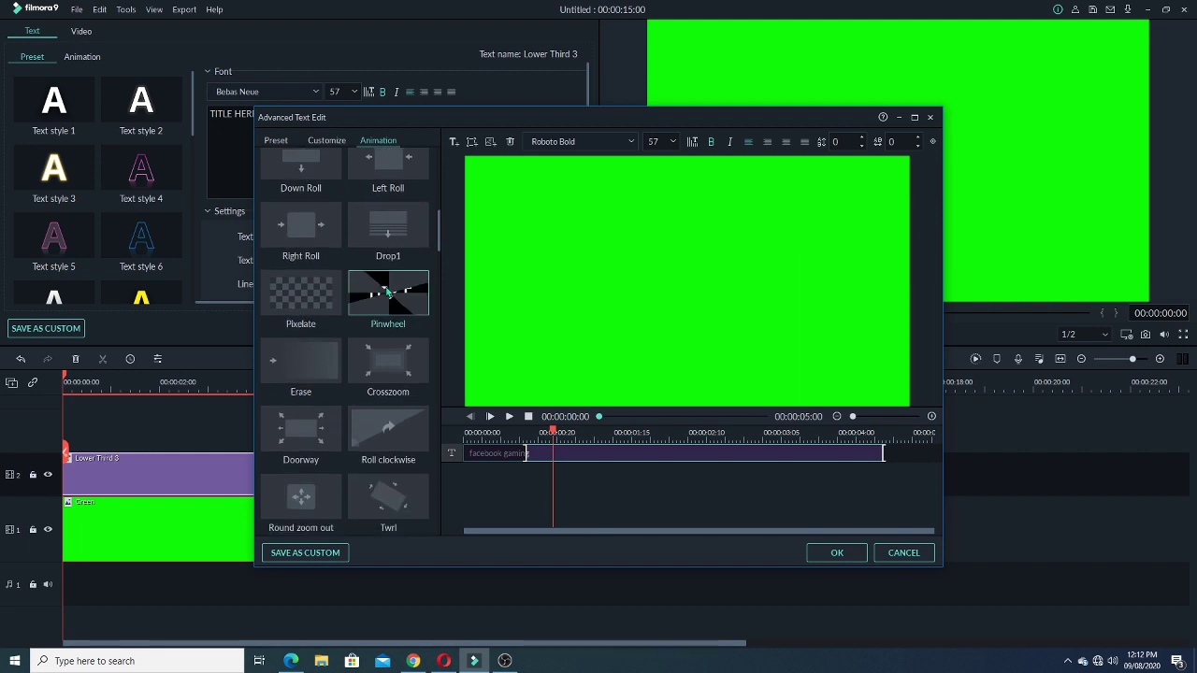
{"action": "left_click_drag", "start_coordinate": [439, 234], "coordinate": [439, 184]}
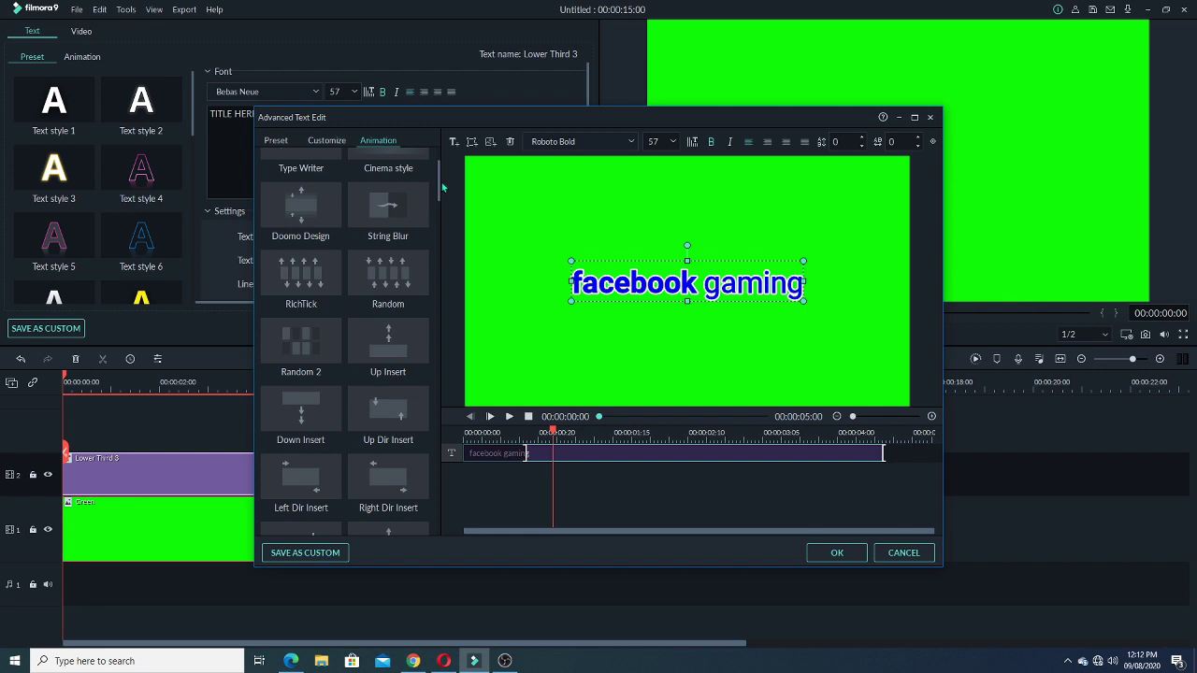
Apply the Cinema style animation to the "facebook gaming" title and play it back from the start.
{"action": "left_click_drag", "start_coordinate": [438, 191], "coordinate": [436, 172]}
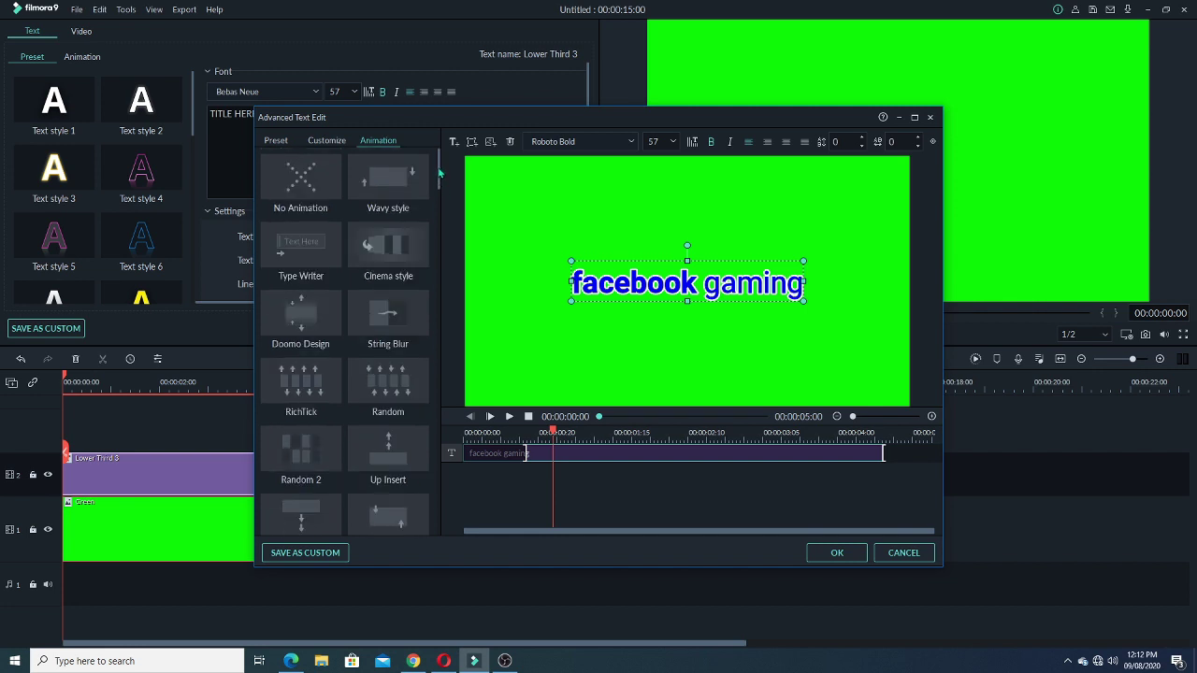
{"action": "left_click", "coordinate": [393, 246]}
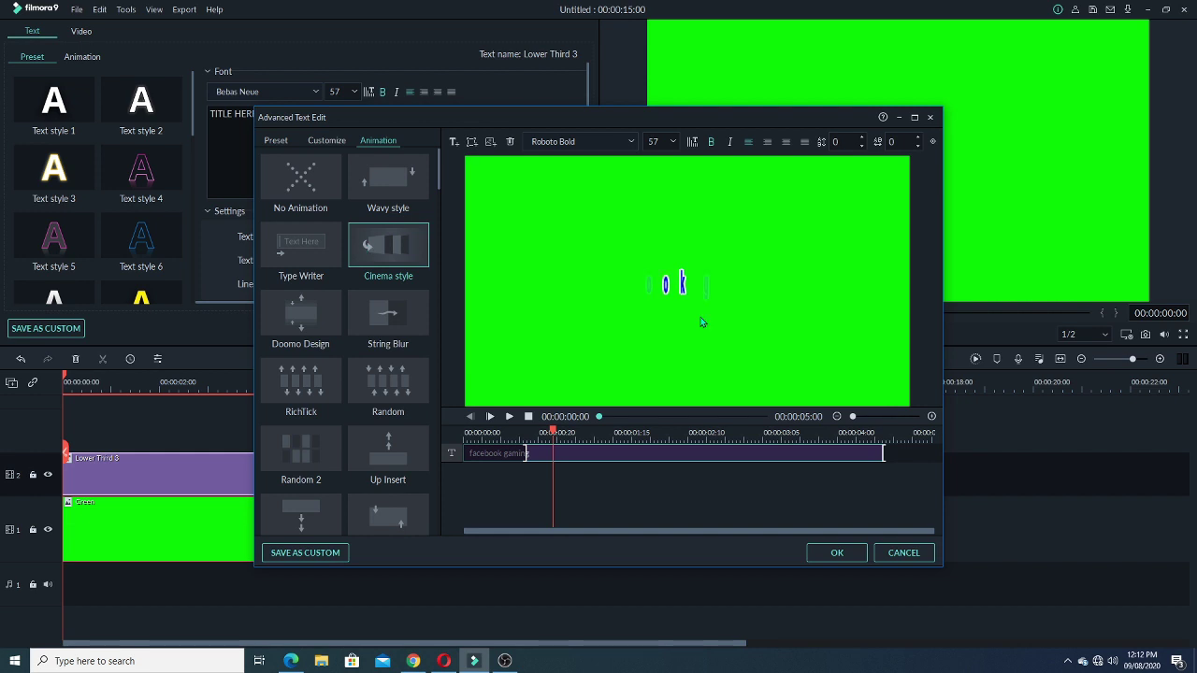
{"action": "left_click", "coordinate": [464, 433]}
{"action": "key", "text": "space"}
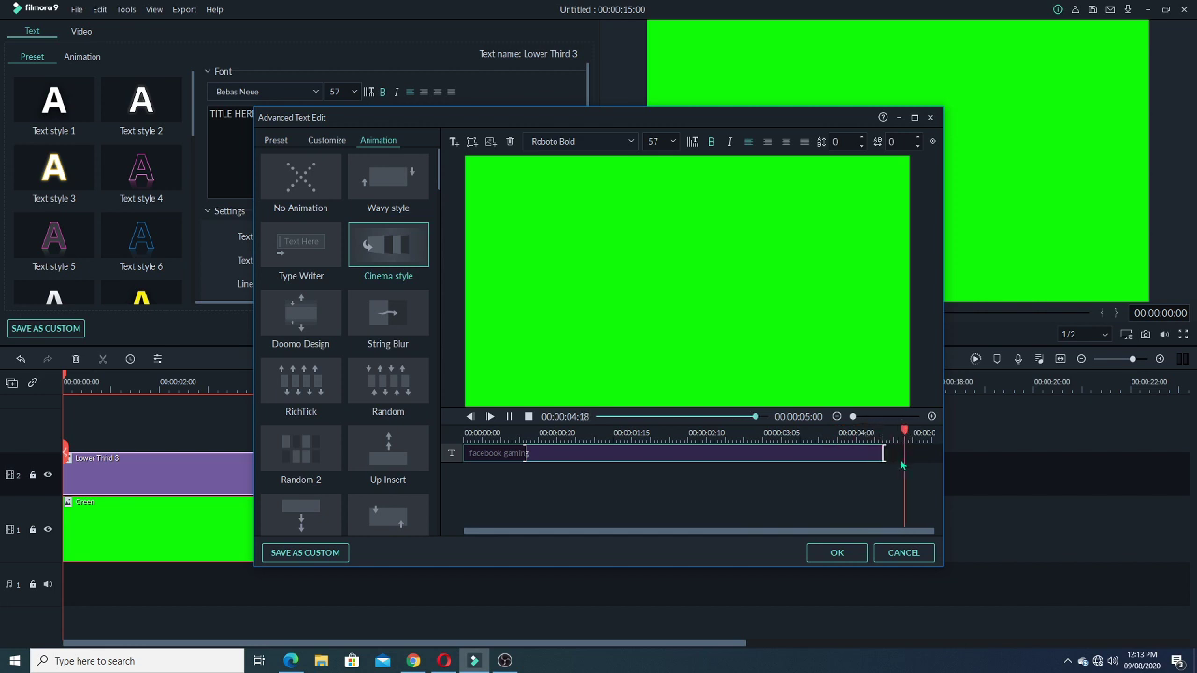
Set the title's intro animation to end at 00:00:00:20 and its outro animation to start at 00:00:03:15, and preview the timing.
{"action": "mouse_move", "coordinate": [883, 454]}
{"action": "left_mouse_down"}
{"action": "mouse_move", "coordinate": [842, 452]}
{"action": "mouse_move", "coordinate": [892, 452]}
{"action": "left_mouse_up"}
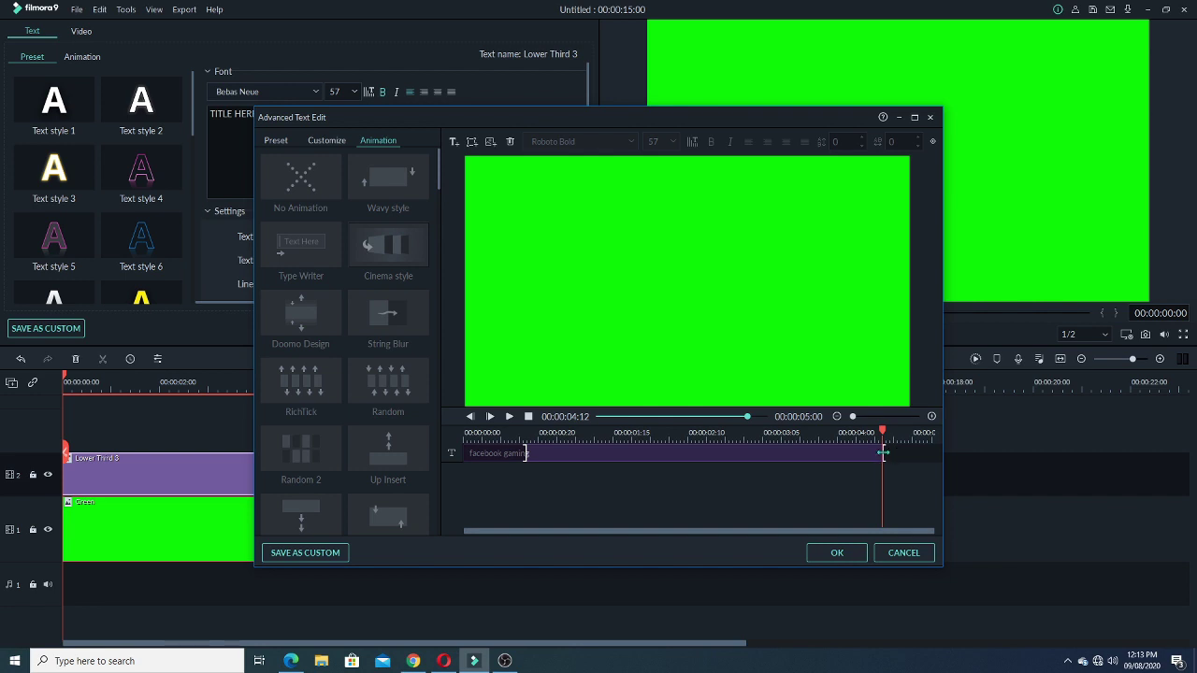
{"action": "left_click_drag", "start_coordinate": [883, 453], "coordinate": [820, 455]}
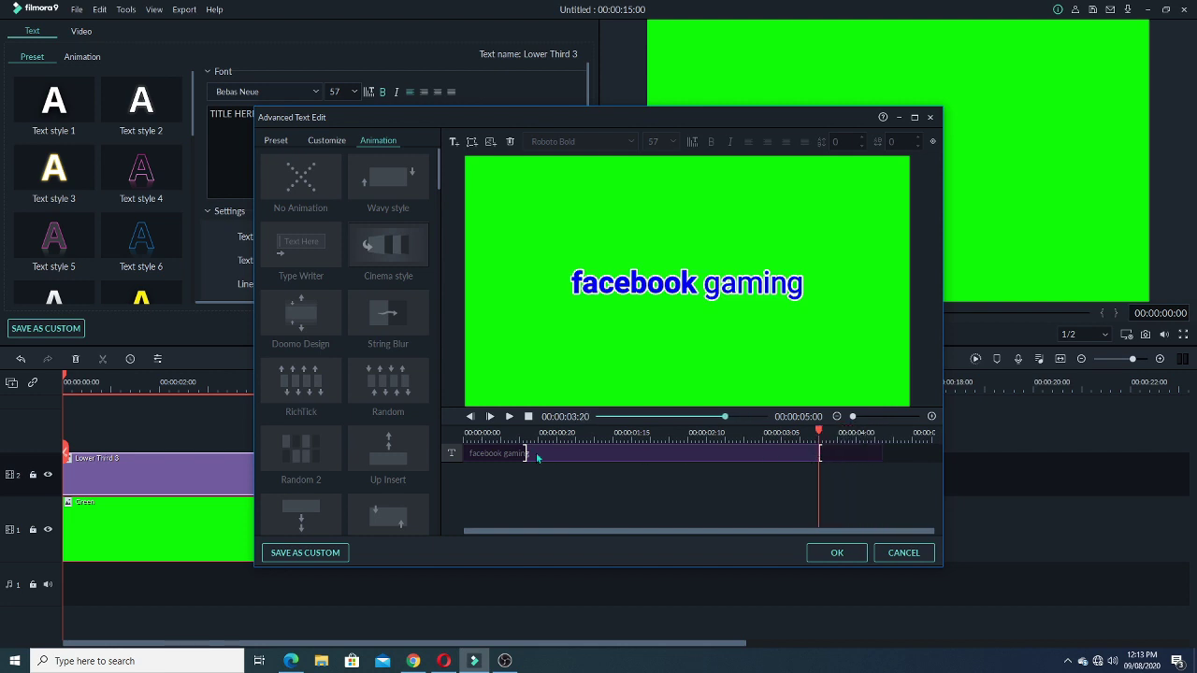
{"action": "left_click_drag", "start_coordinate": [526, 453], "coordinate": [538, 453]}
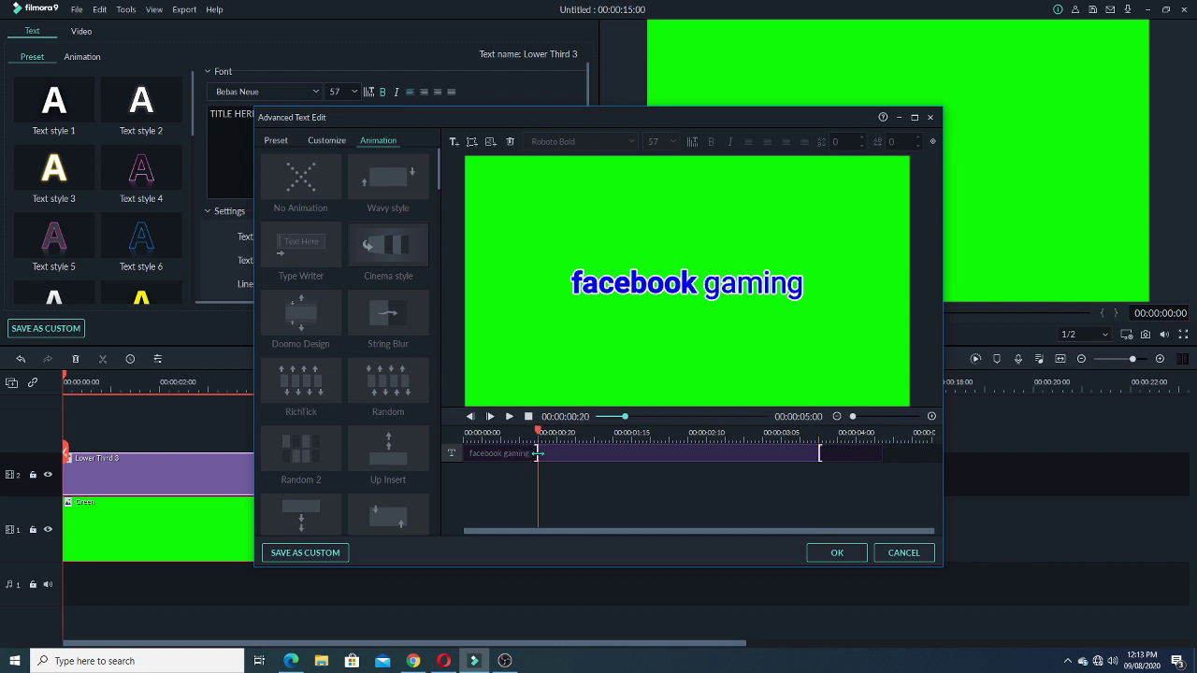
{"action": "left_click_drag", "start_coordinate": [820, 453], "coordinate": [801, 454]}
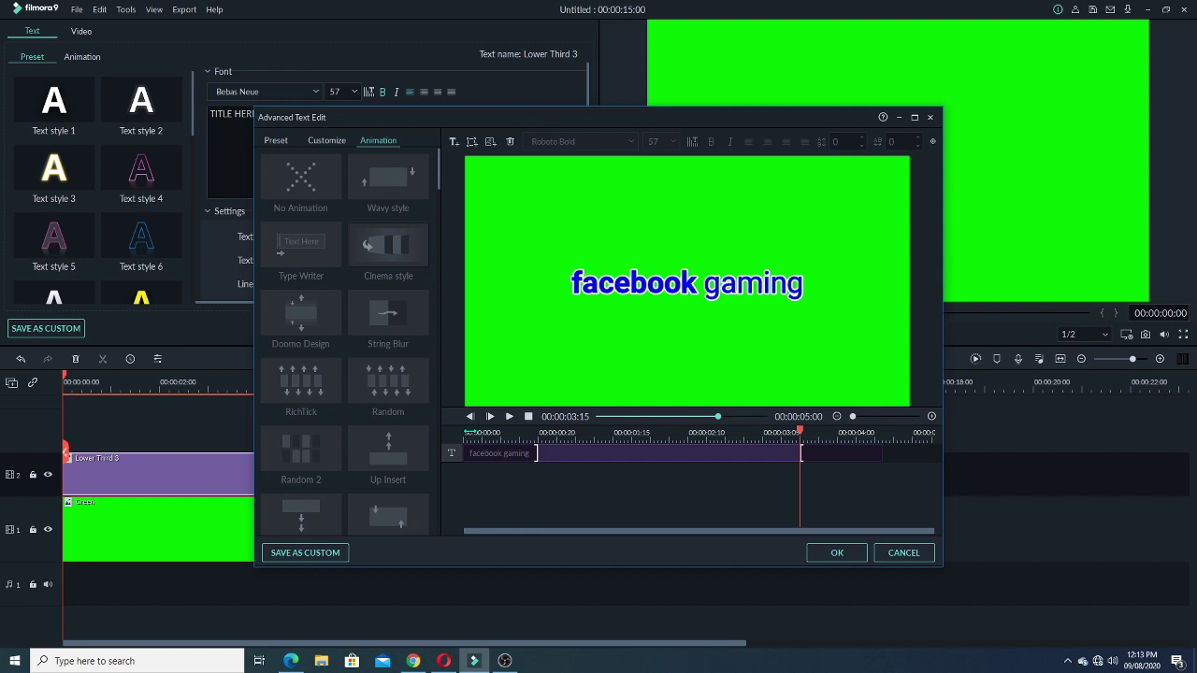
{"action": "left_click", "coordinate": [464, 439]}
{"action": "key", "text": "space"}
{"action": "key", "text": "space"}
{"action": "left_click_drag", "start_coordinate": [728, 458], "coordinate": [806, 458]}
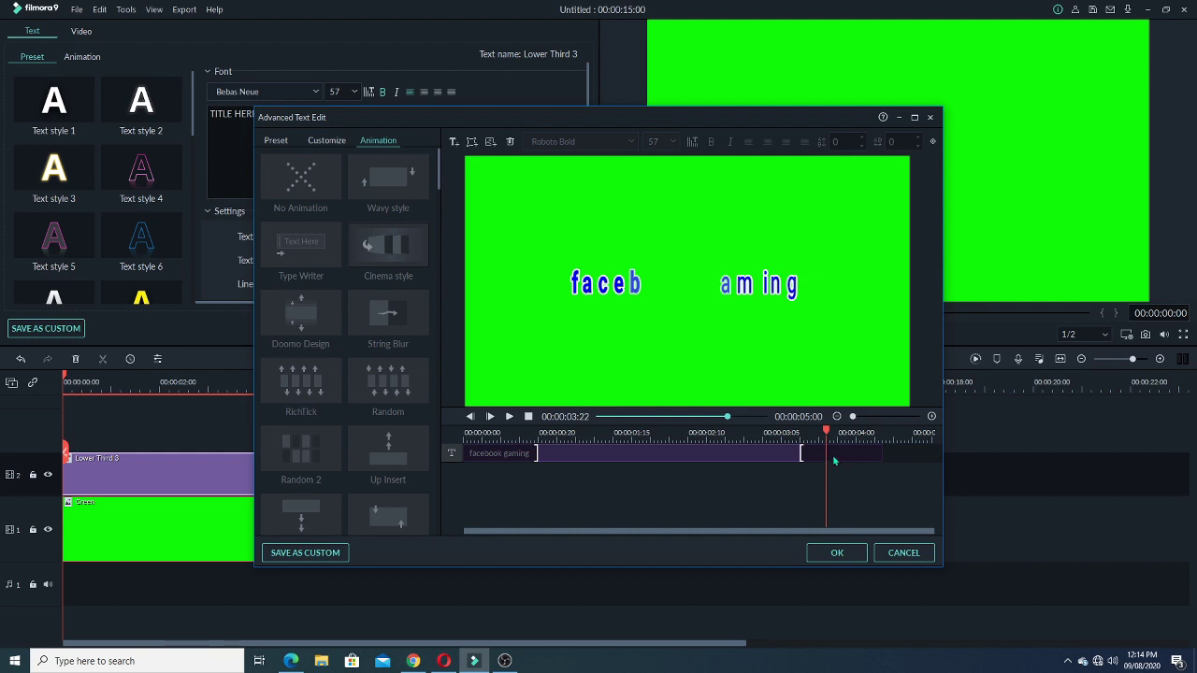
{"action": "key", "text": "space"}
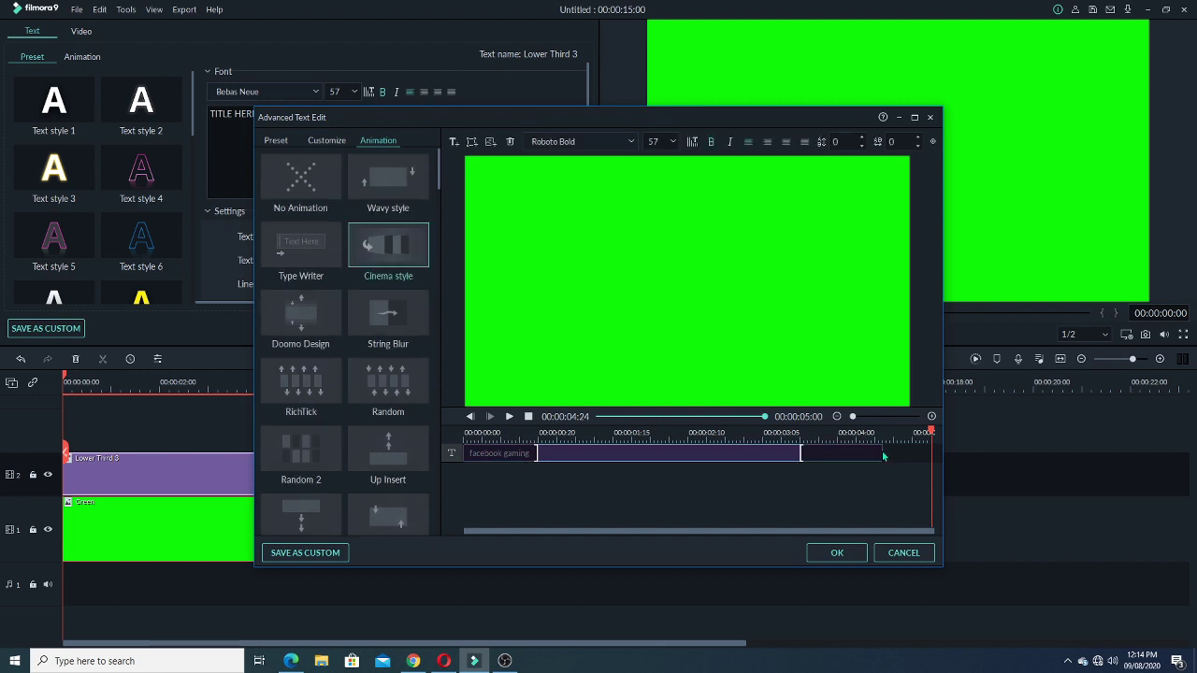
Move the outro animation's start to 00:00:03:20, lengthen the text clip slightly, and accept the advanced text edits after a preview.
{"action": "mouse_move", "coordinate": [884, 452]}
{"action": "left_mouse_down"}
{"action": "mouse_move", "coordinate": [931, 452]}
{"action": "mouse_move", "coordinate": [881, 453]}
{"action": "left_mouse_up"}
{"action": "left_click_drag", "start_coordinate": [800, 452], "coordinate": [820, 452]}
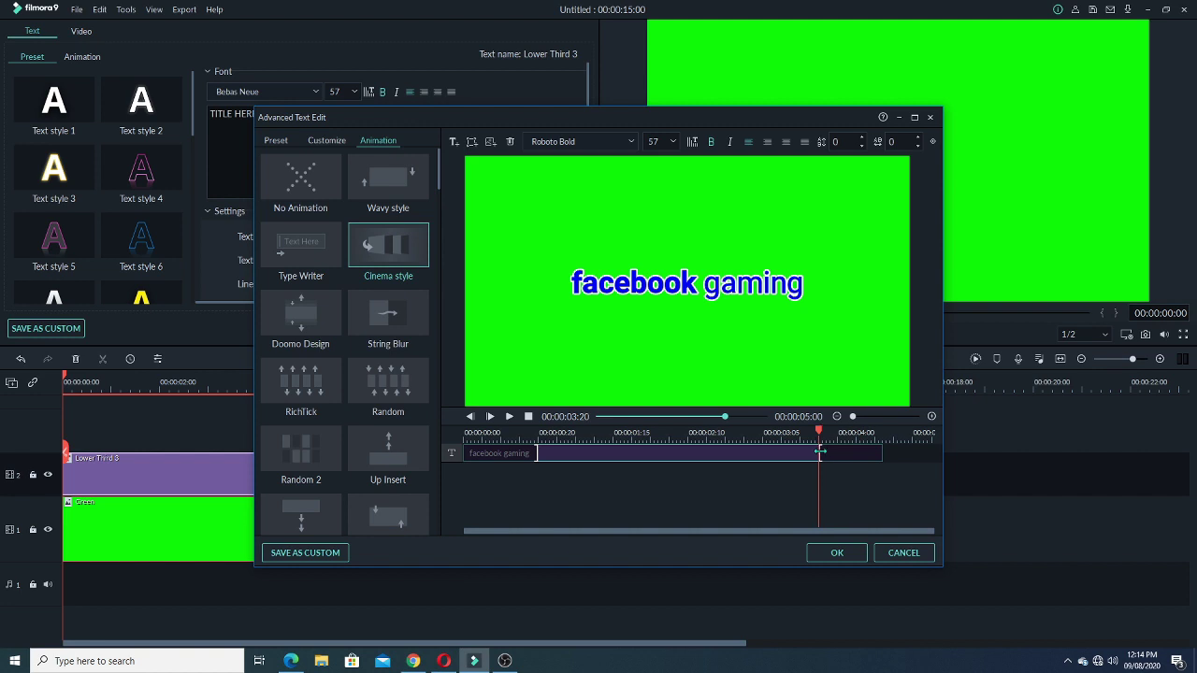
{"action": "left_click", "coordinate": [883, 453]}
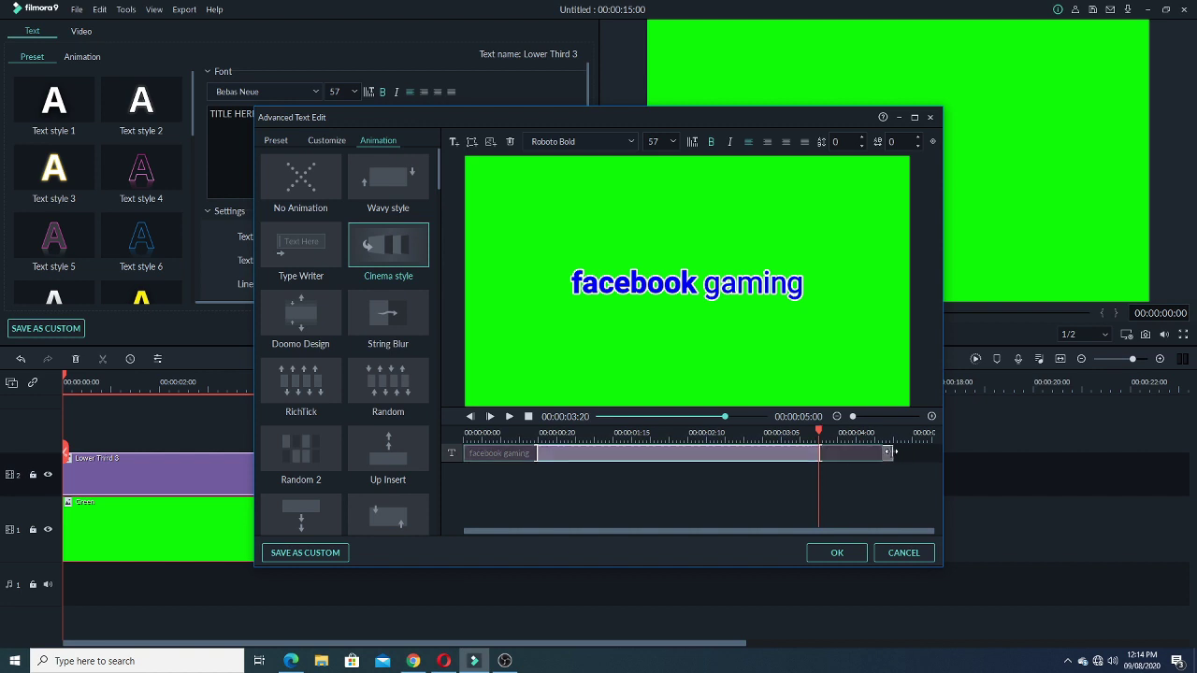
{"action": "left_click", "coordinate": [617, 501]}
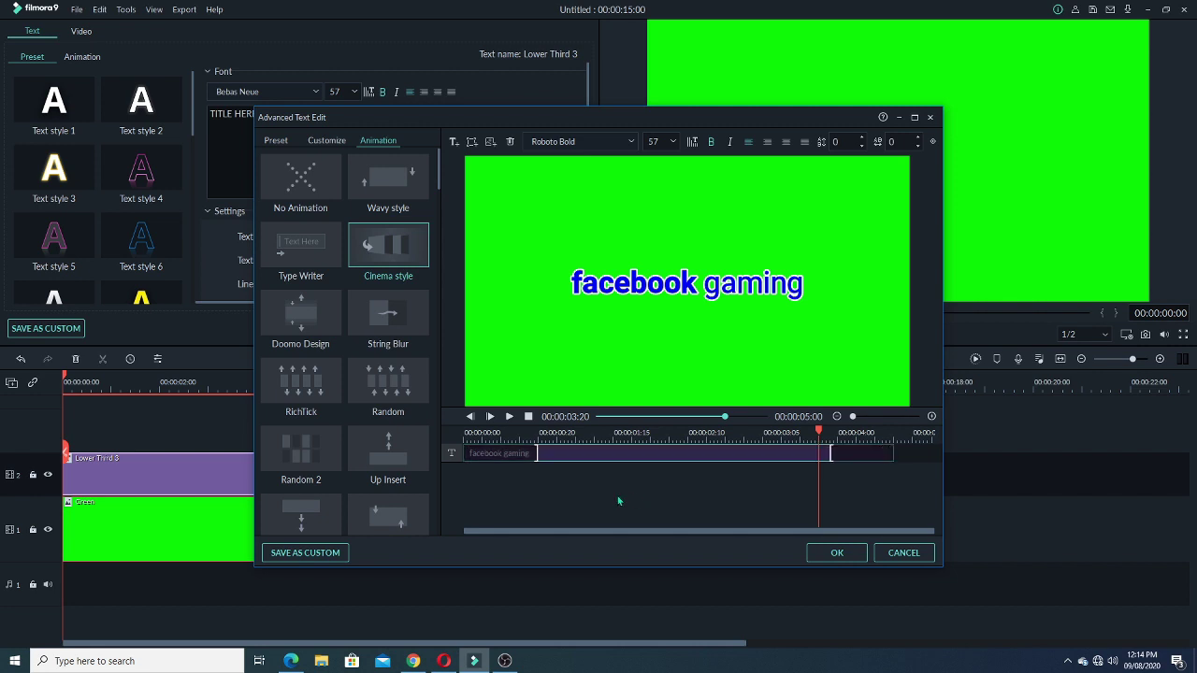
{"action": "left_click", "coordinate": [467, 432]}
{"action": "key", "text": "space"}
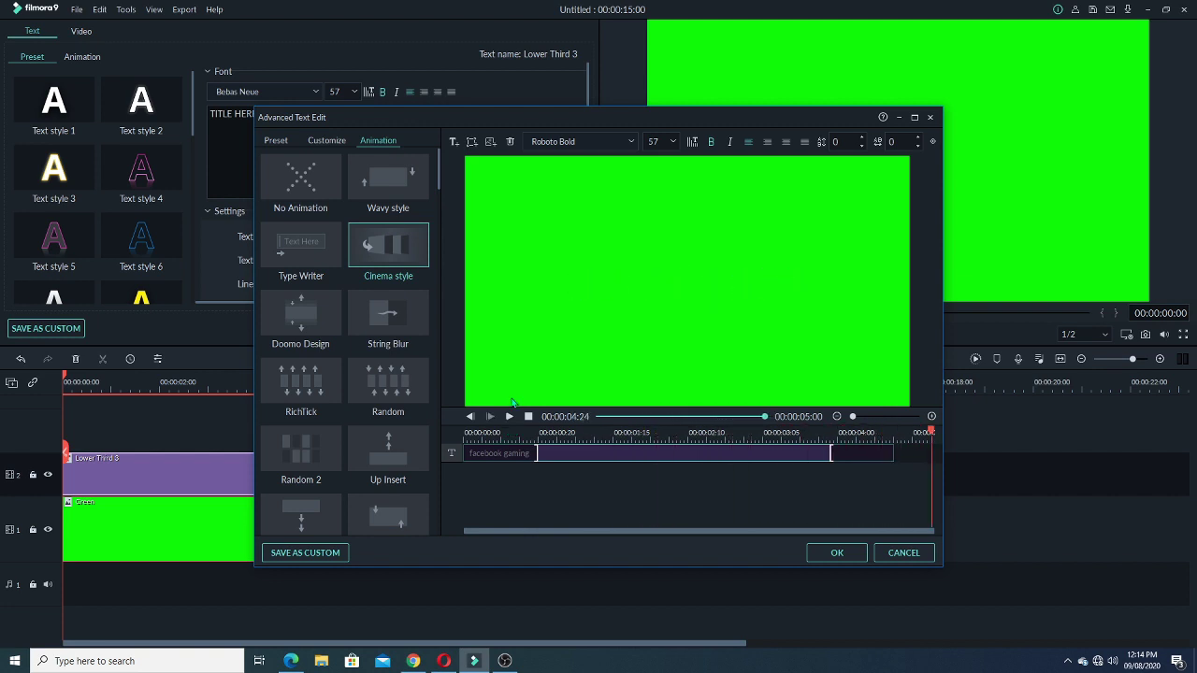
{"action": "left_click", "coordinate": [837, 553]}
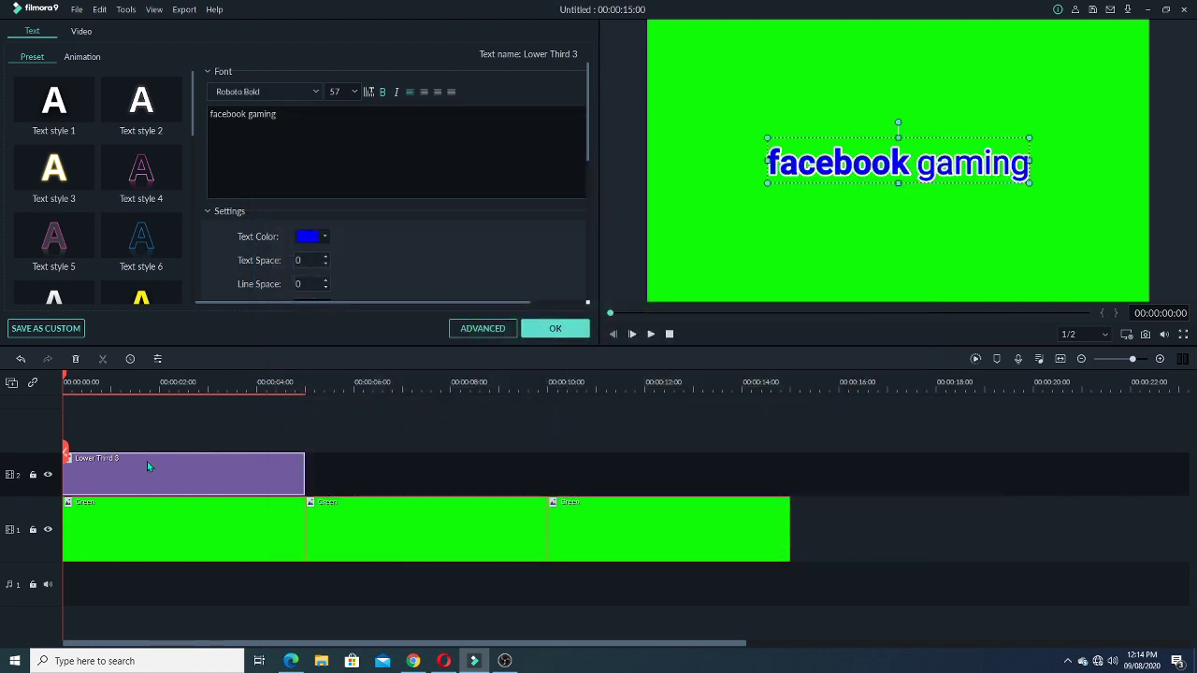
Try stretching the title clip to a 00:00:15:00 duration across all three green clips, play it back, and undo the stretch.
{"action": "left_click", "coordinate": [234, 425]}
{"action": "double_click", "coordinate": [186, 483]}
{"action": "left_click_drag", "start_coordinate": [304, 475], "coordinate": [791, 475]}
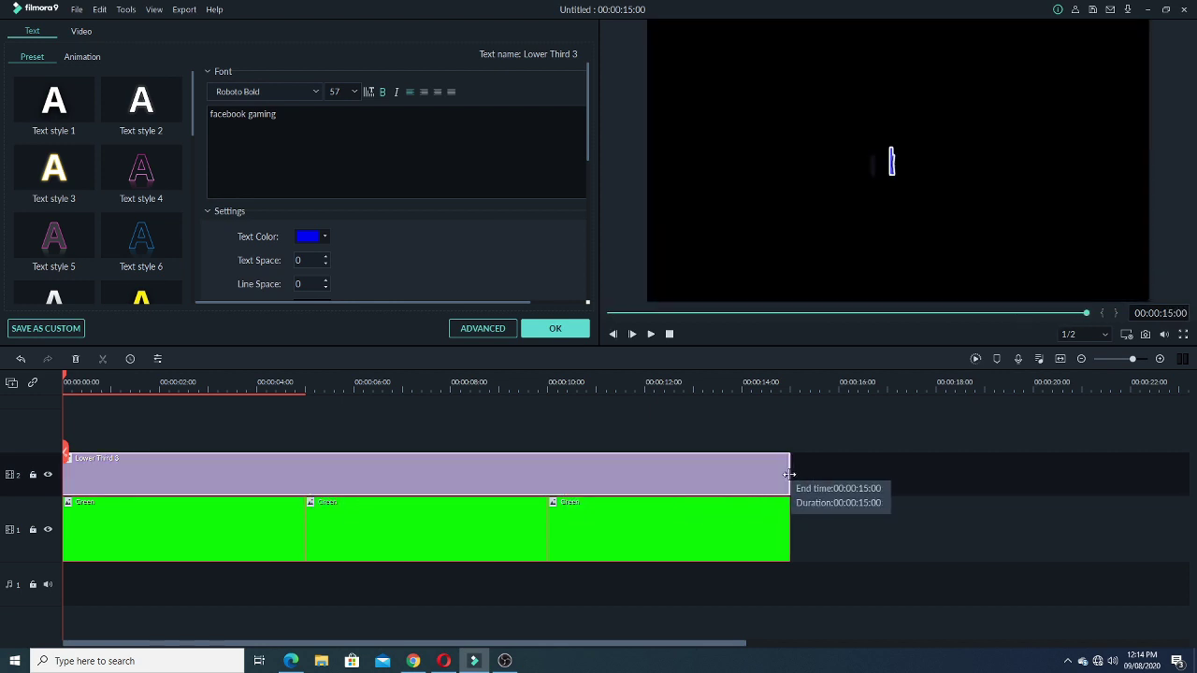
{"action": "left_click_drag", "start_coordinate": [788, 474], "coordinate": [788, 474]}
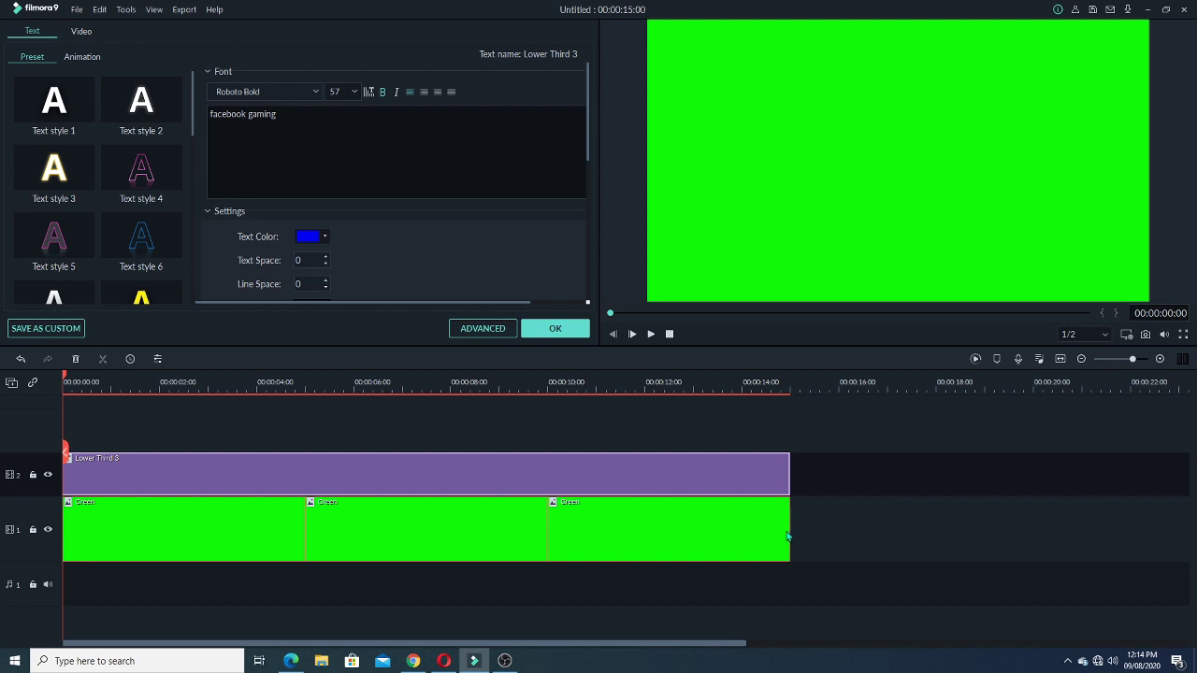
{"action": "double_click", "coordinate": [758, 531]}
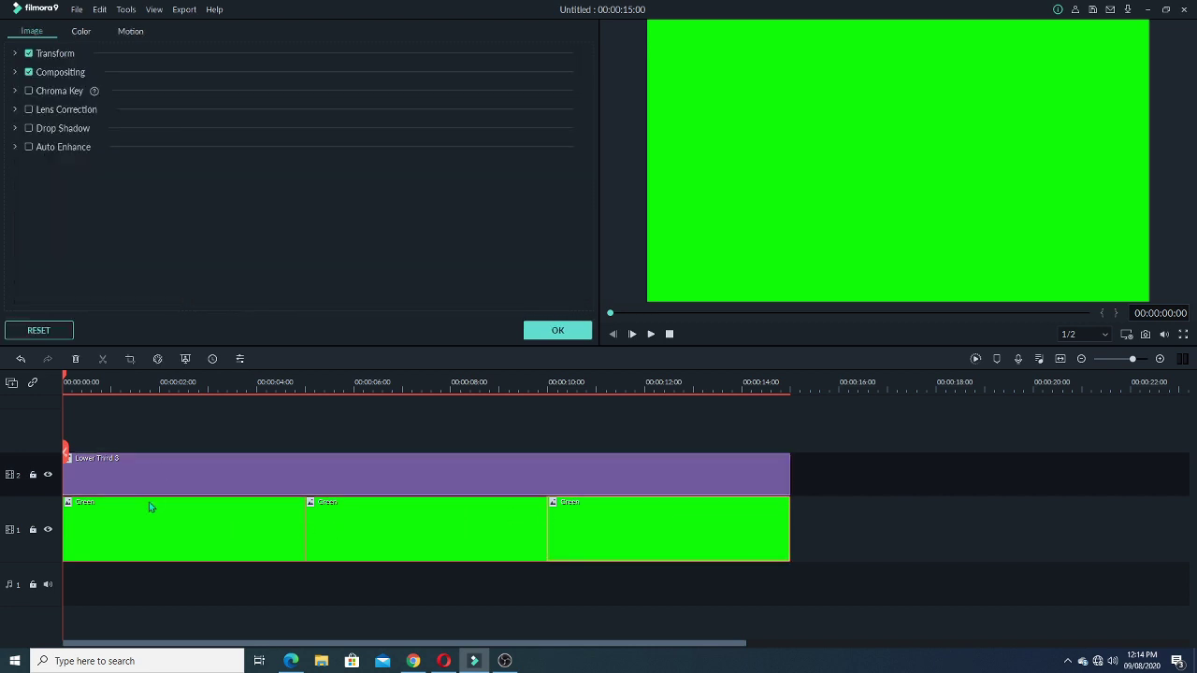
{"action": "key", "text": "space"}
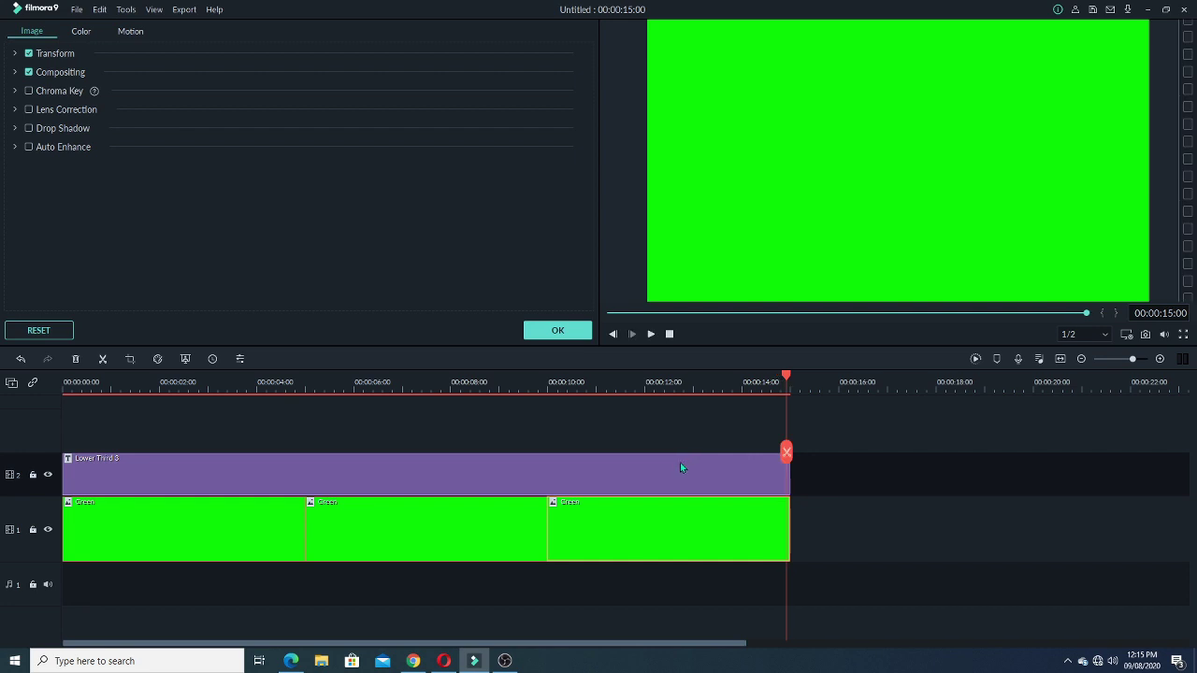
{"action": "key", "text": "ctrl+z"}
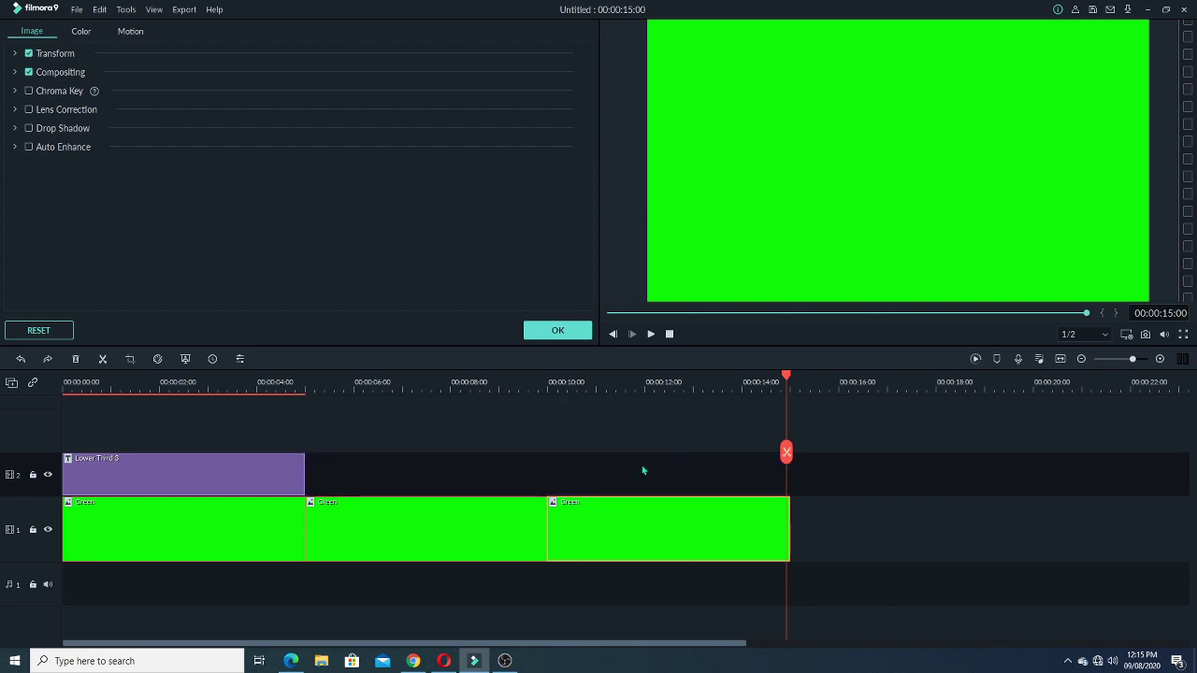
Copy the five-second title clip and paste it twice end to end above the second and third green clips.
{"action": "double_click", "coordinate": [263, 474]}
{"action": "left_click", "coordinate": [68, 383]}
{"action": "key", "text": "space"}
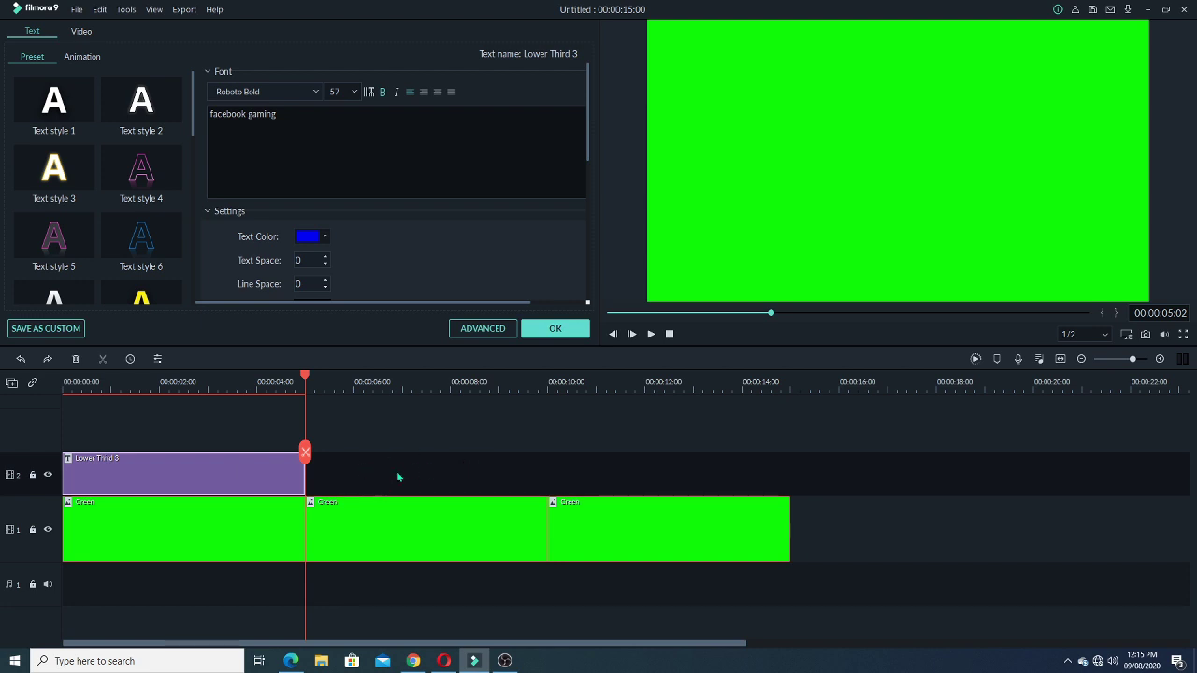
{"action": "left_click", "coordinate": [427, 473]}
{"action": "left_click", "coordinate": [215, 471]}
{"action": "left_click", "coordinate": [350, 461]}
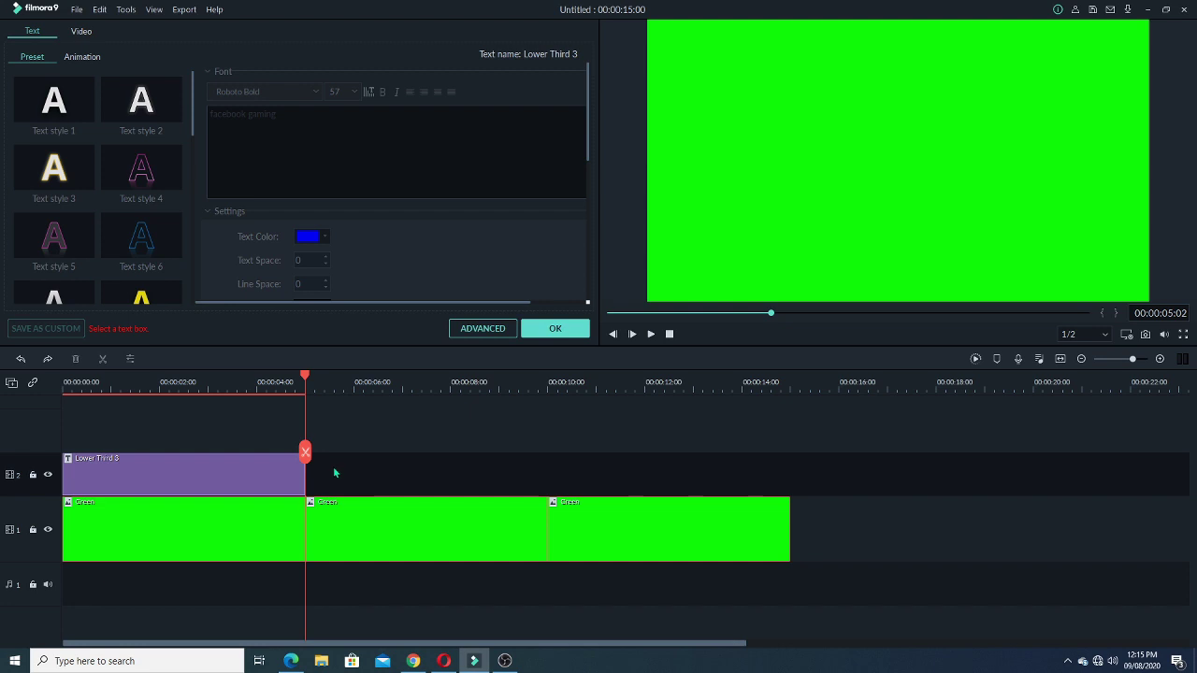
{"action": "key", "text": "ctrl+v"}
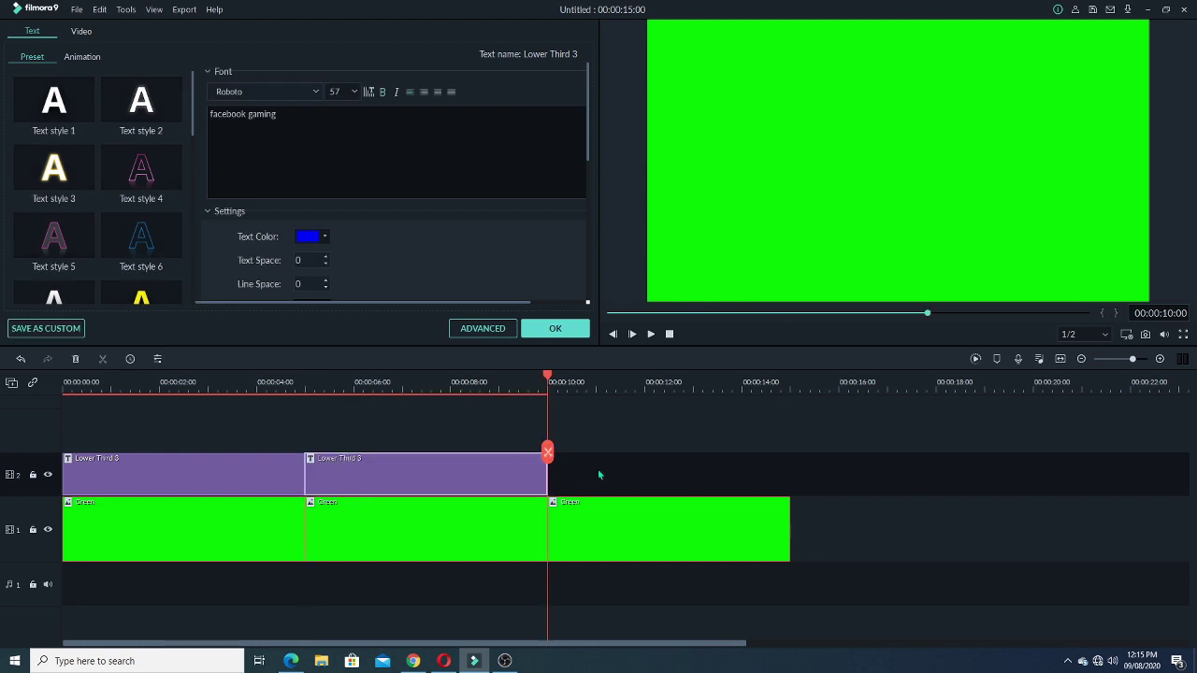
{"action": "key", "text": "ctrl+v"}
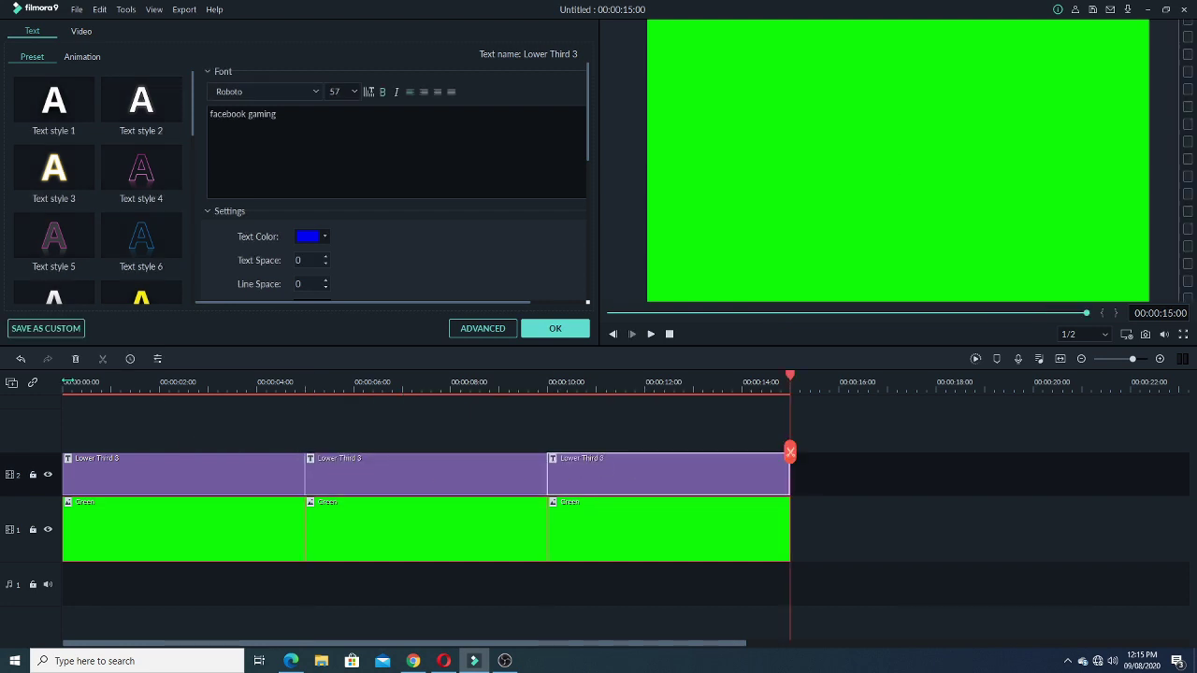
Play the timeline from the start to check how the repeated title animations follow one another.
{"action": "left_click", "coordinate": [65, 381]}
{"action": "key", "text": "space"}
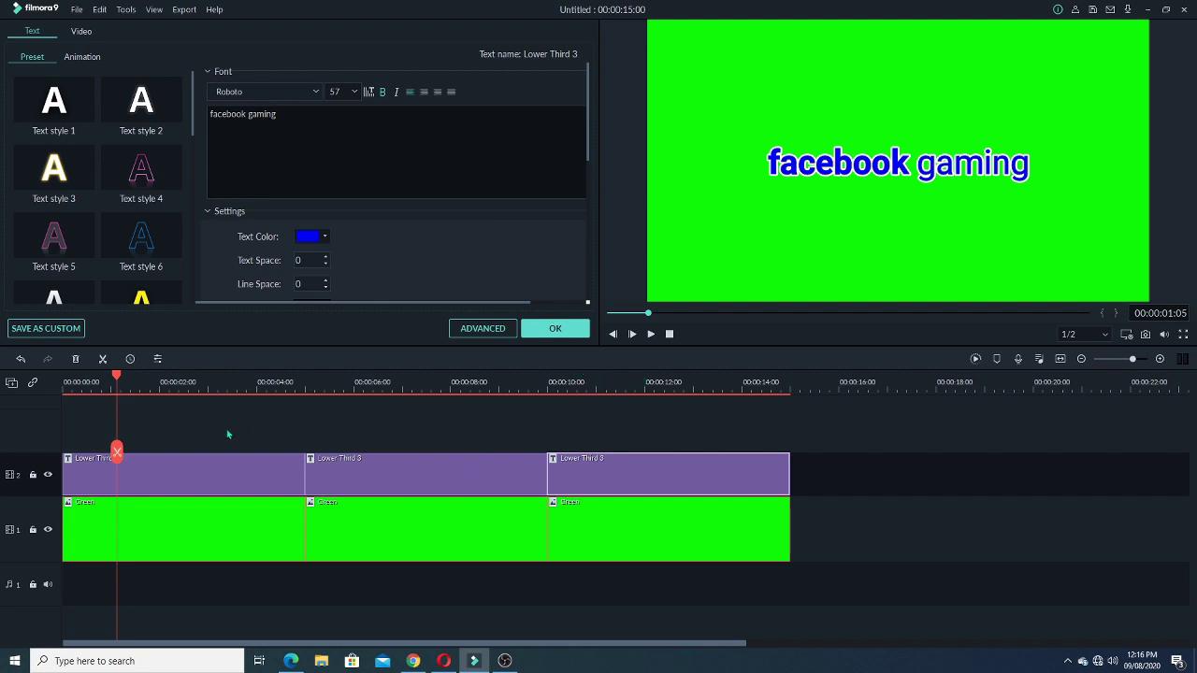
{"action": "left_click", "coordinate": [66, 382]}
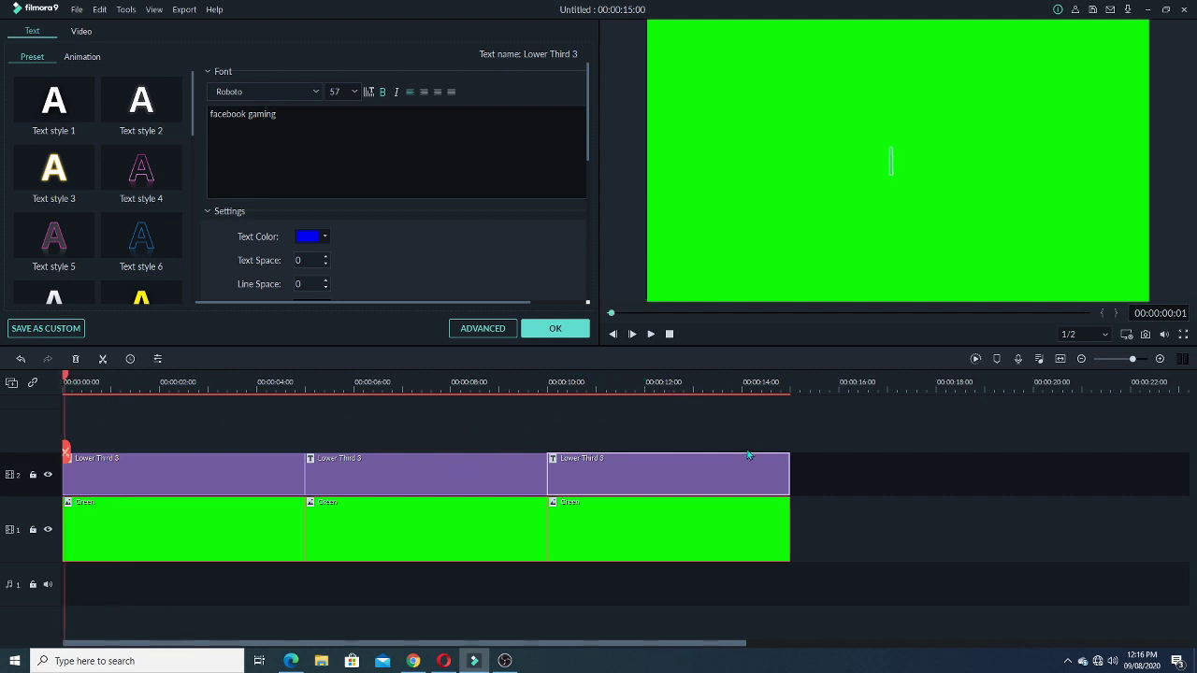
{"action": "key", "text": "space"}
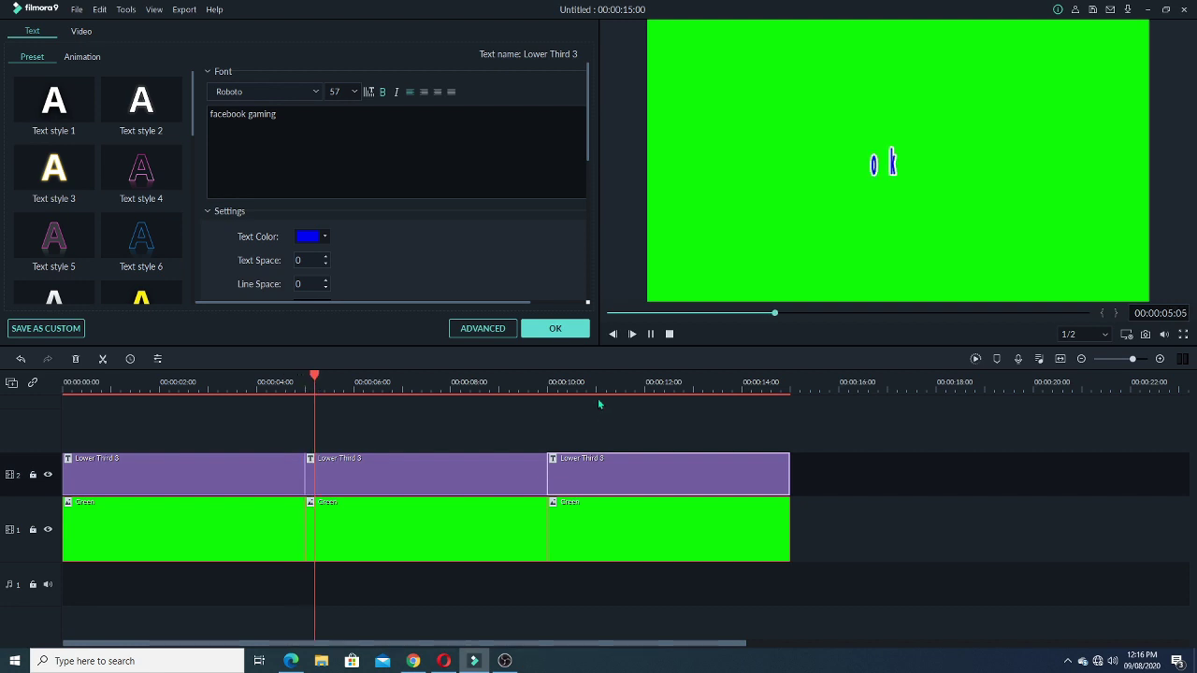
{"action": "key", "text": "space"}
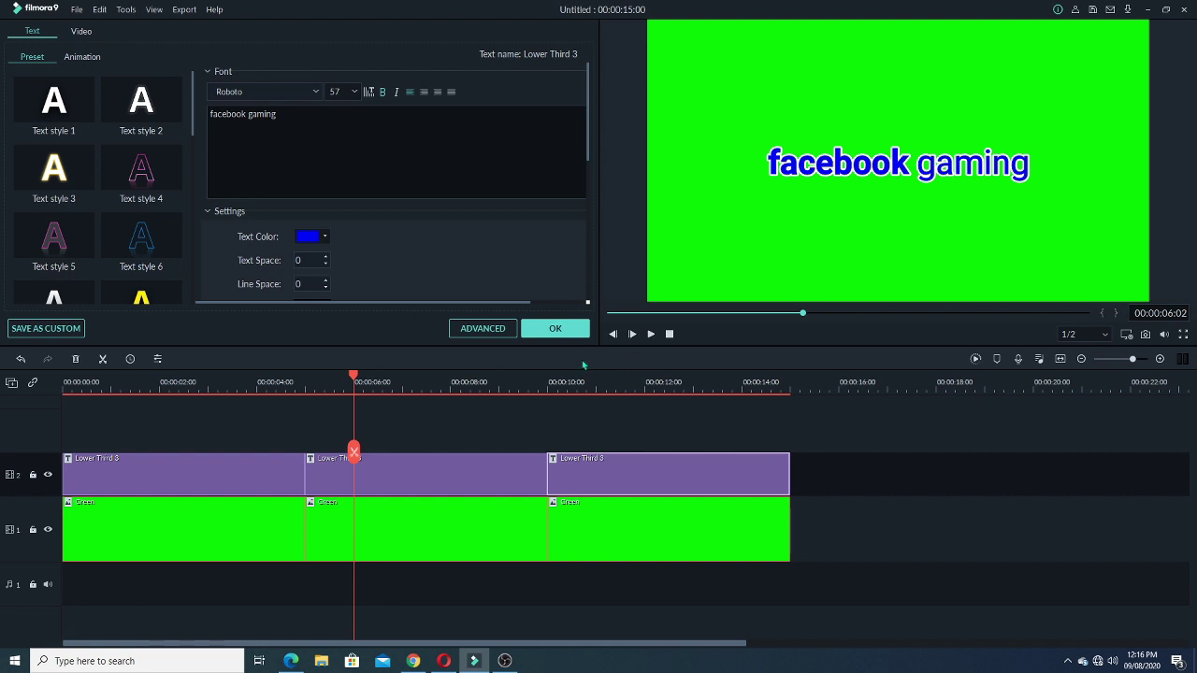
Close the text settings and name the local MP4 export "Facebook Gaming for Loop".
{"action": "left_click", "coordinate": [565, 331]}
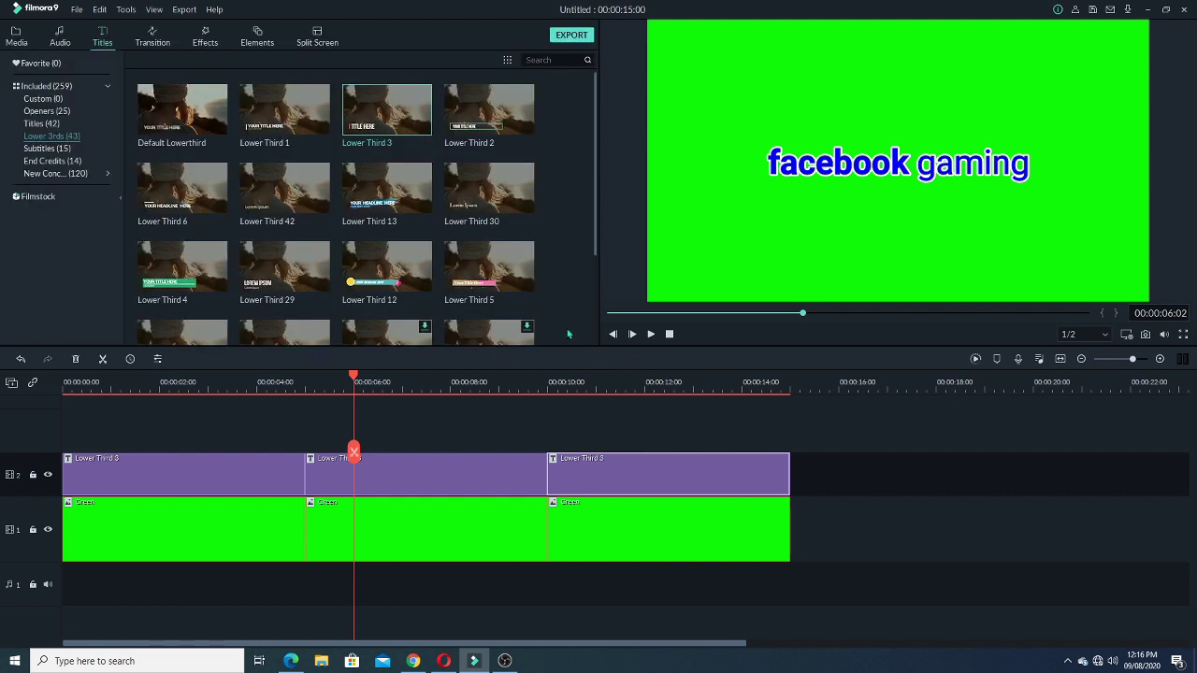
{"action": "left_click", "coordinate": [571, 35]}
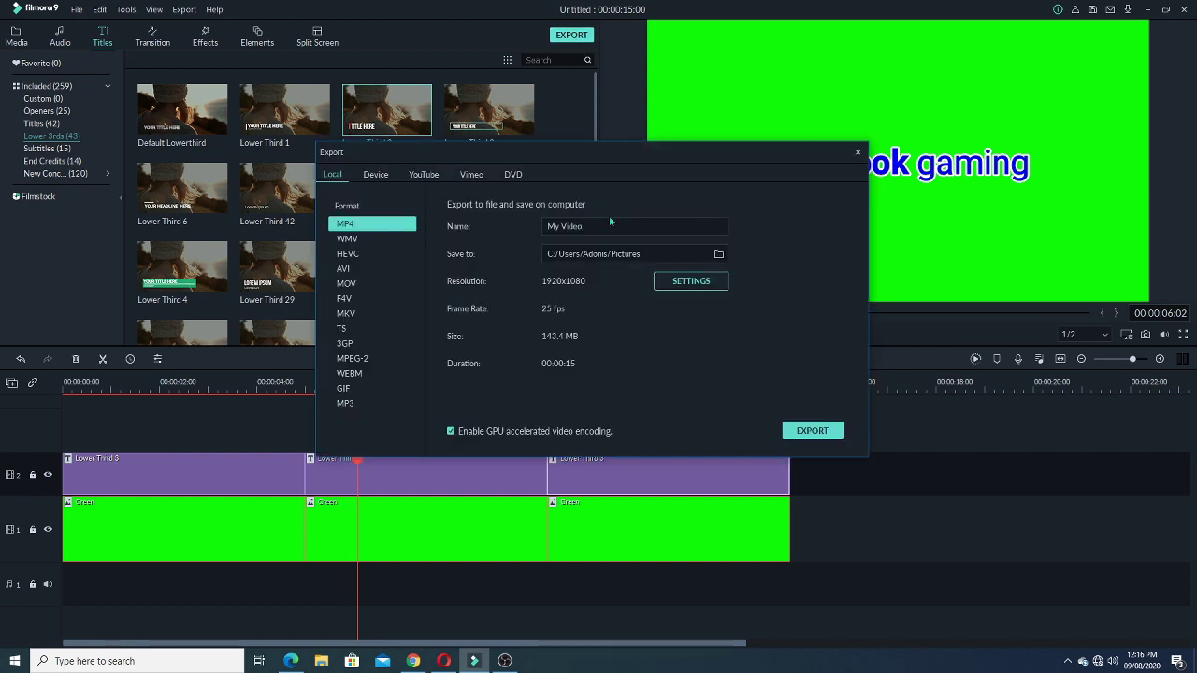
{"action": "left_click_drag", "start_coordinate": [613, 227], "coordinate": [513, 228]}
{"action": "type", "text": "Facebook Gaming for Loop"}
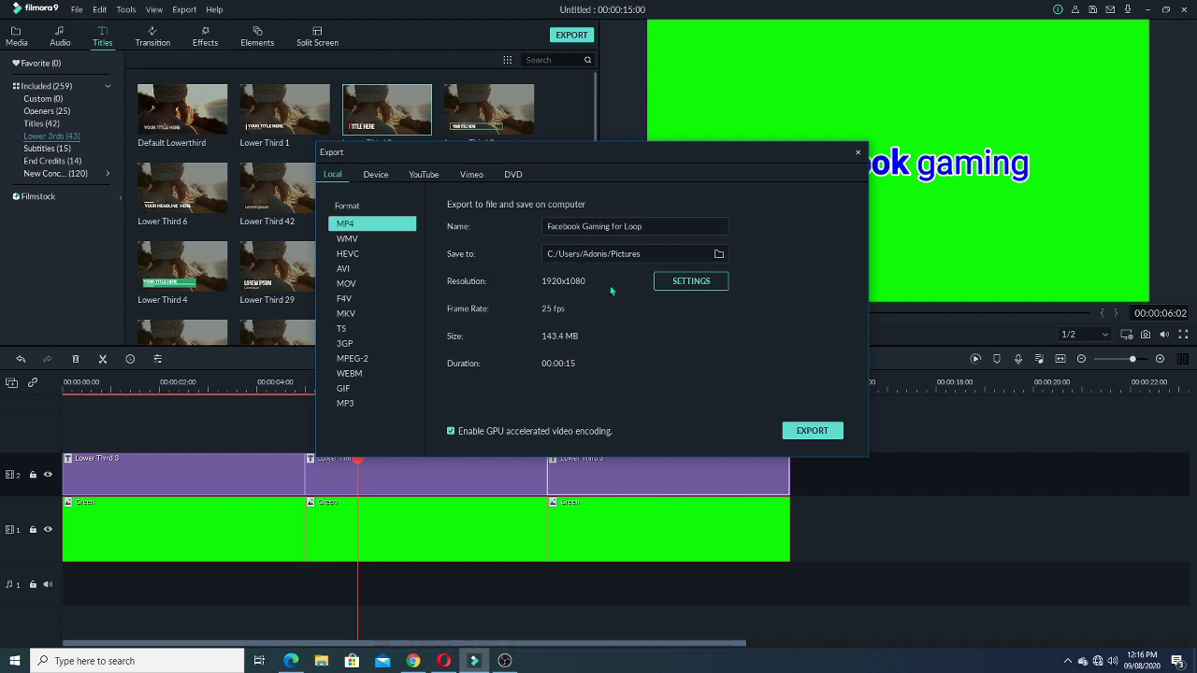
Set the export resolution to 4096x2160 in the export settings.
{"action": "left_click", "coordinate": [681, 283]}
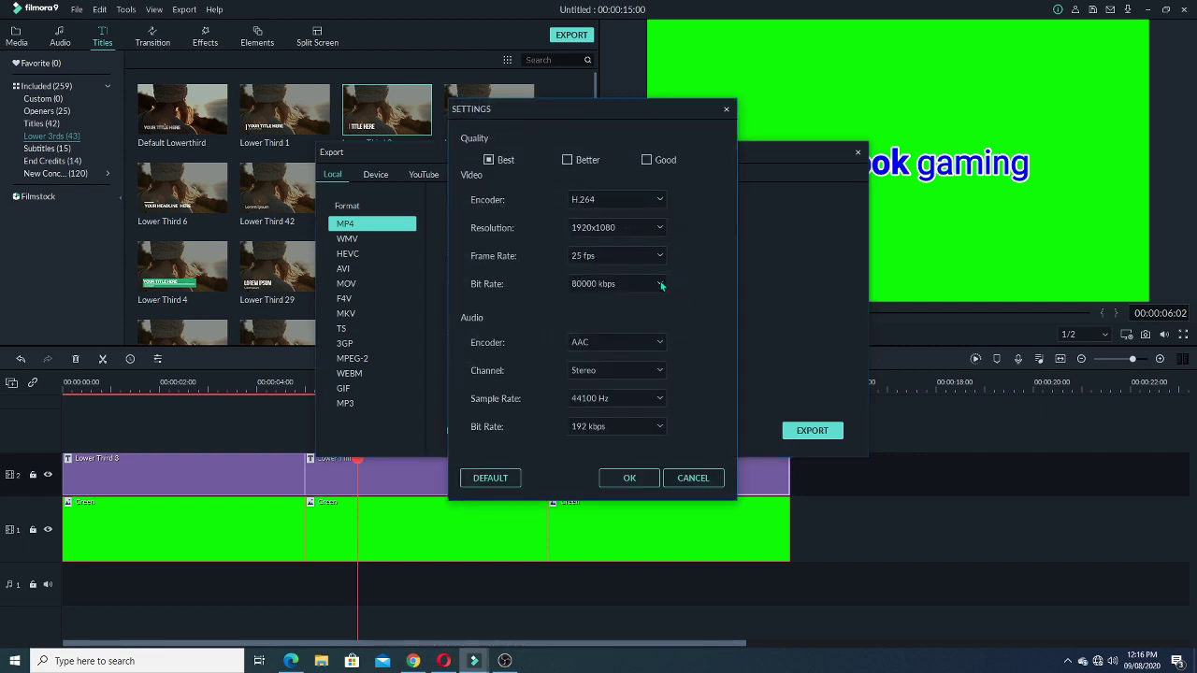
{"action": "left_click", "coordinate": [661, 227]}
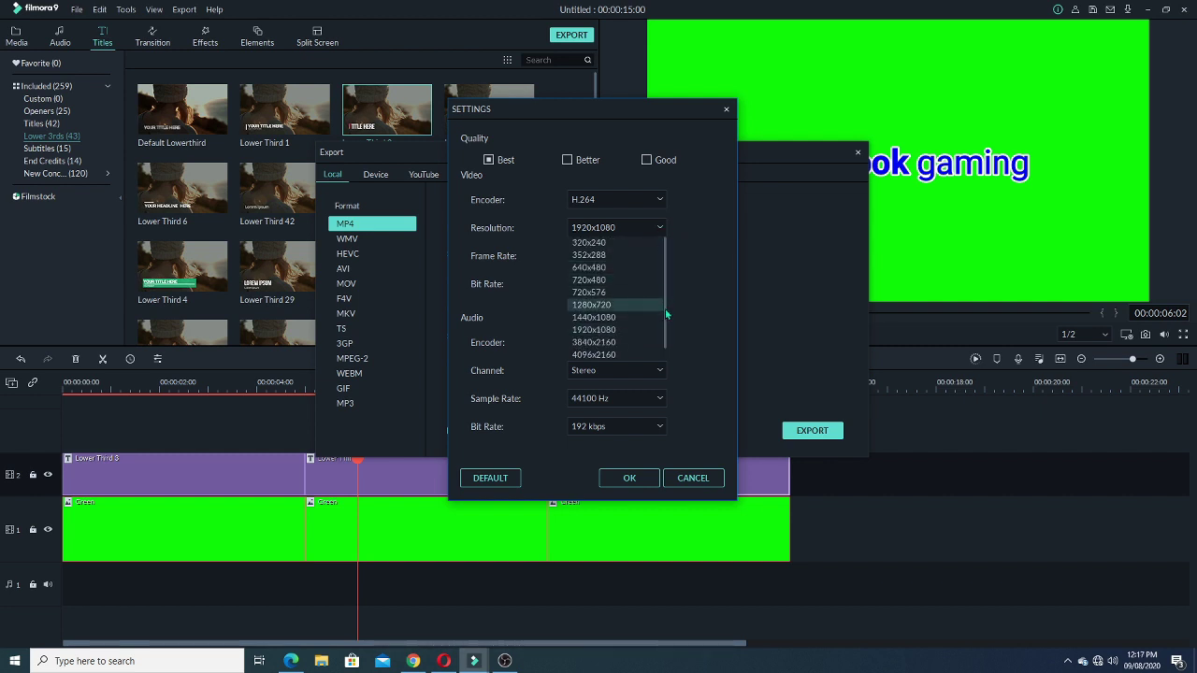
{"action": "scroll", "coordinate": [667, 341], "scroll_direction": "down", "scroll_amount": 1}
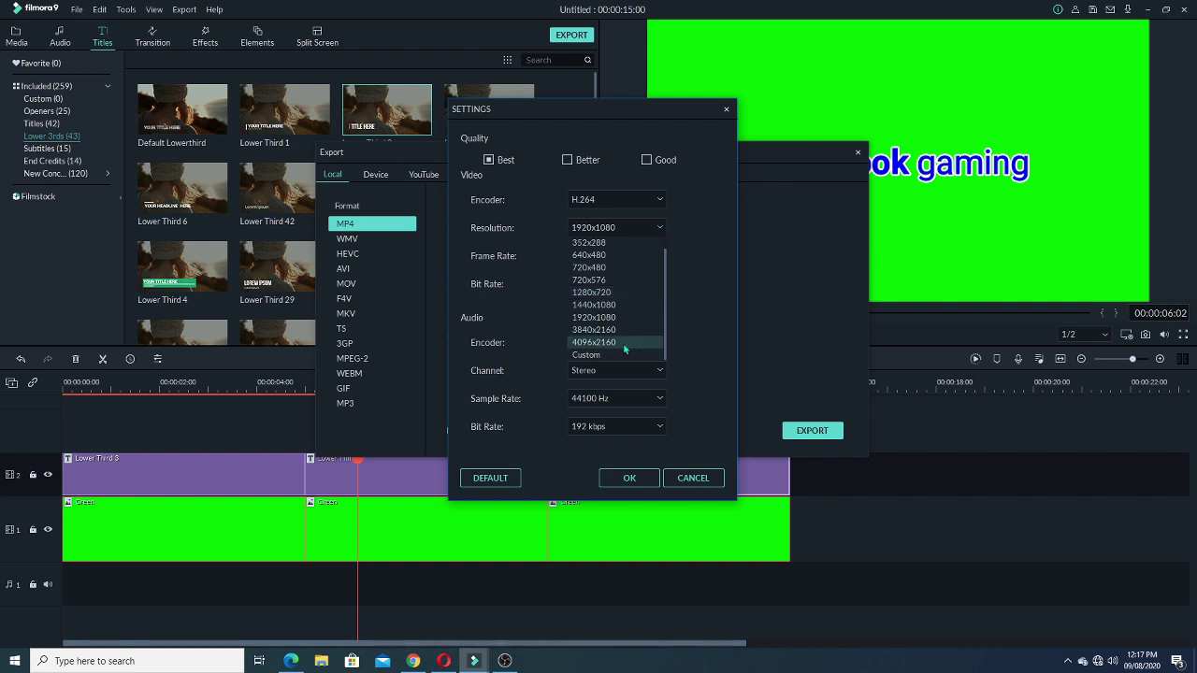
{"action": "left_click", "coordinate": [617, 342]}
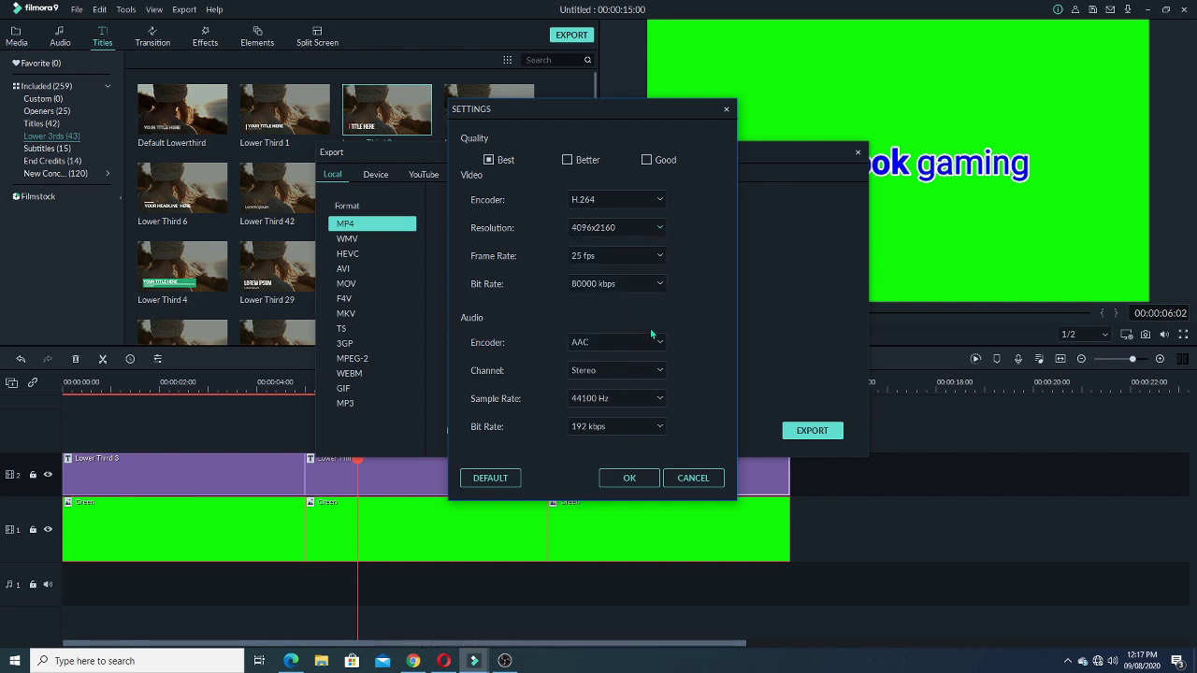
{"action": "left_click", "coordinate": [627, 479]}
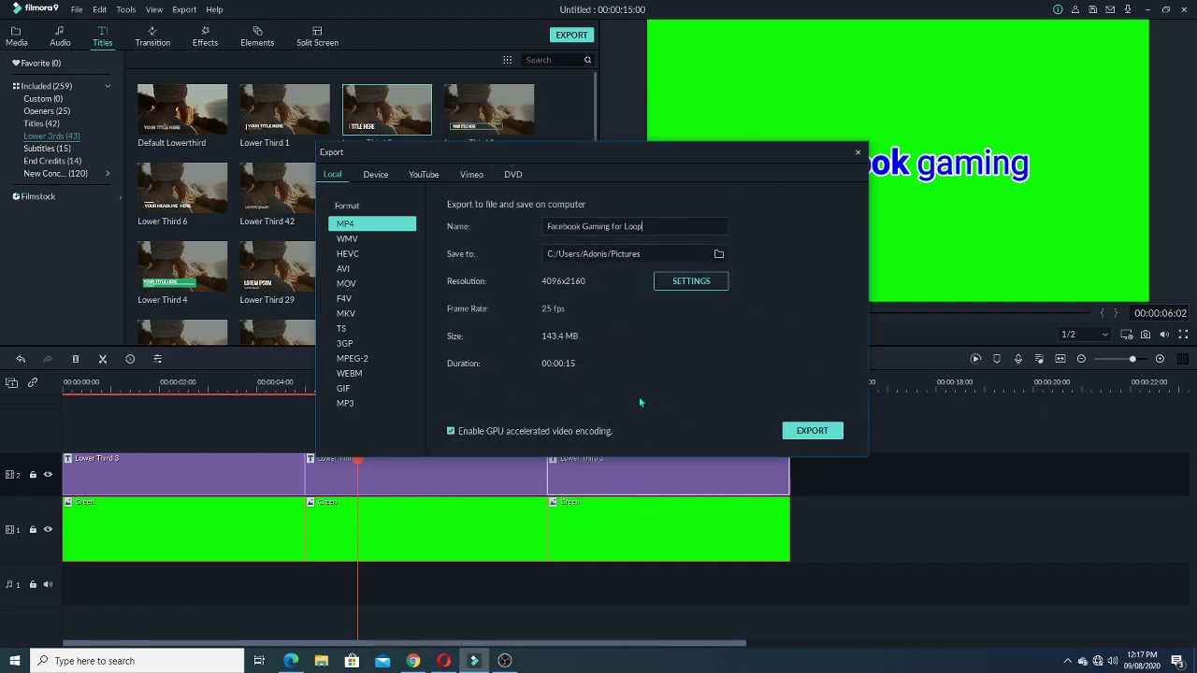
Export the title video with the current settings and close the finished export windows.
{"action": "left_click", "coordinate": [803, 431]}
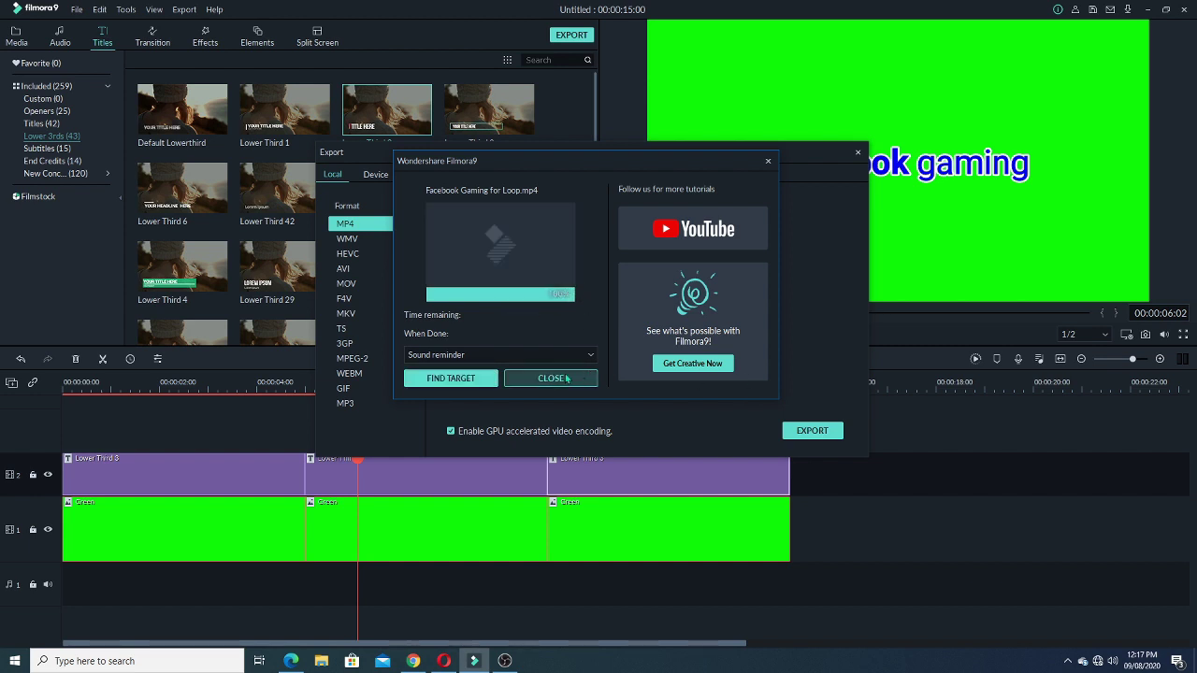
{"action": "left_click", "coordinate": [567, 378]}
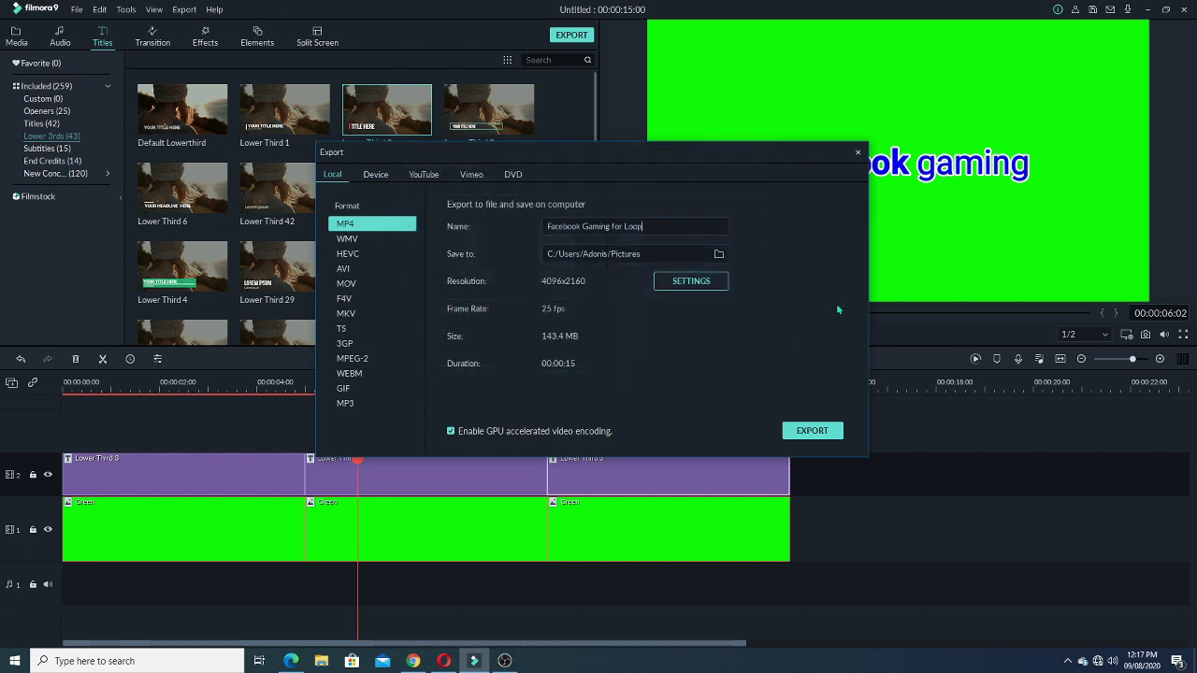
{"action": "left_click", "coordinate": [857, 152]}
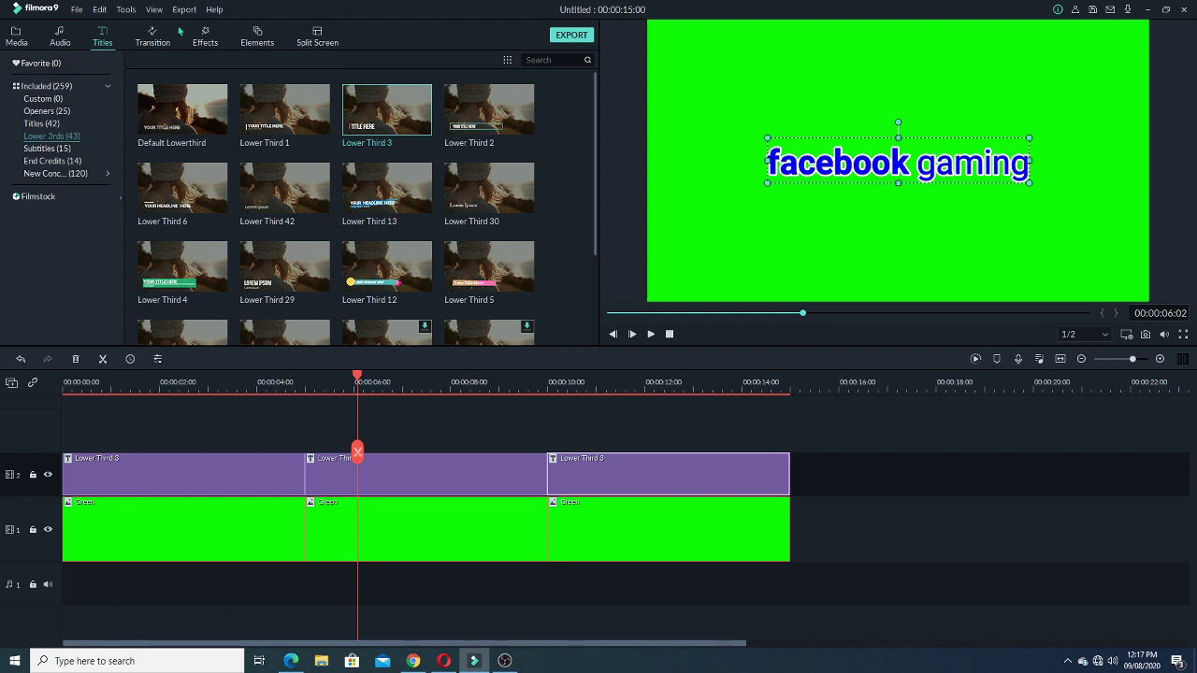
Save the project as "Facebook gaming loop" and open the recent project "Filmora Video Tutorial" from its automatic backup.
{"action": "left_click", "coordinate": [78, 11]}
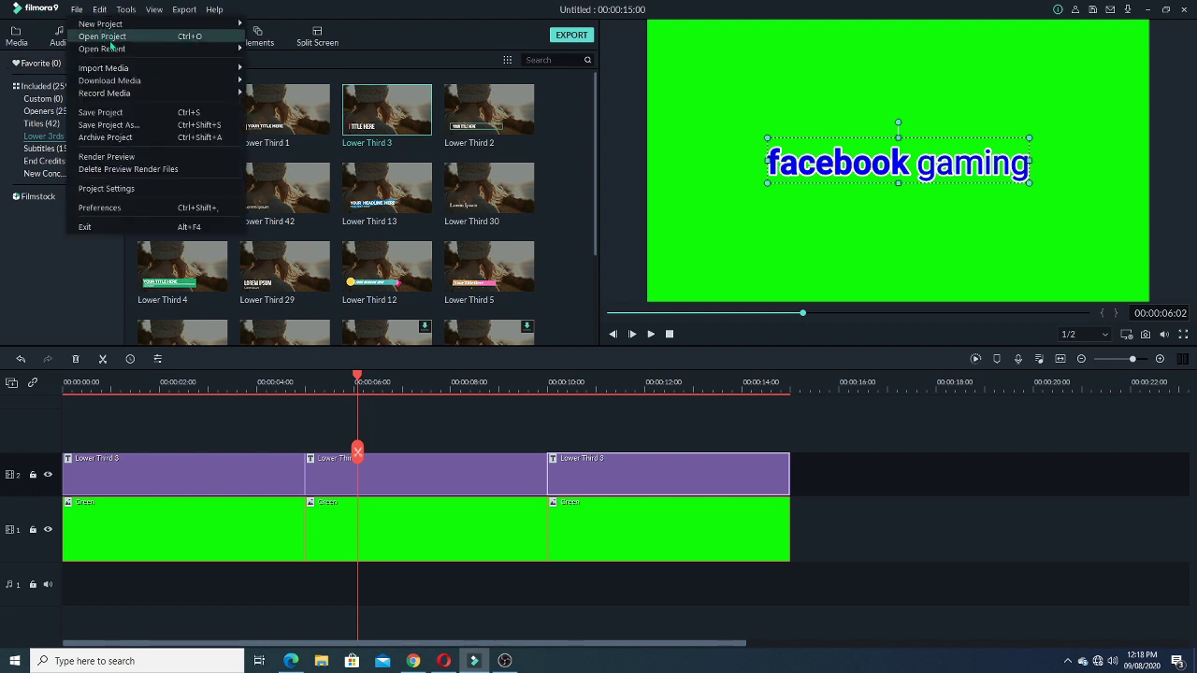
{"action": "mouse_move", "coordinate": [114, 53]}
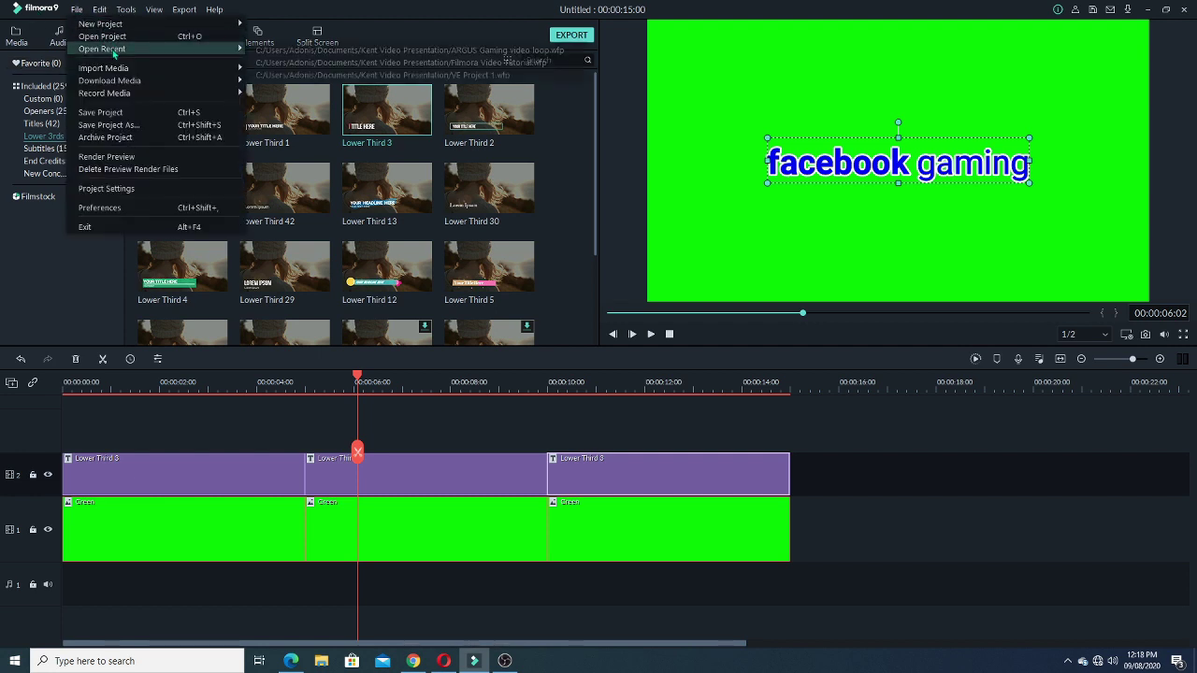
{"action": "left_click", "coordinate": [380, 62]}
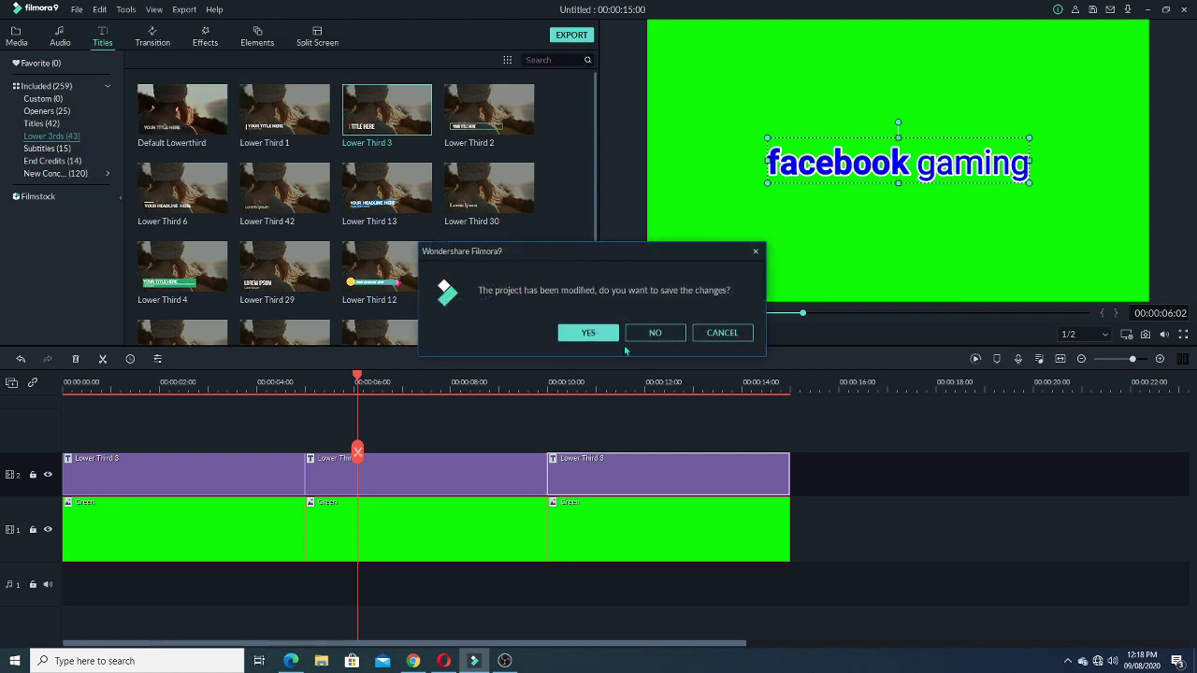
{"action": "left_click", "coordinate": [597, 334]}
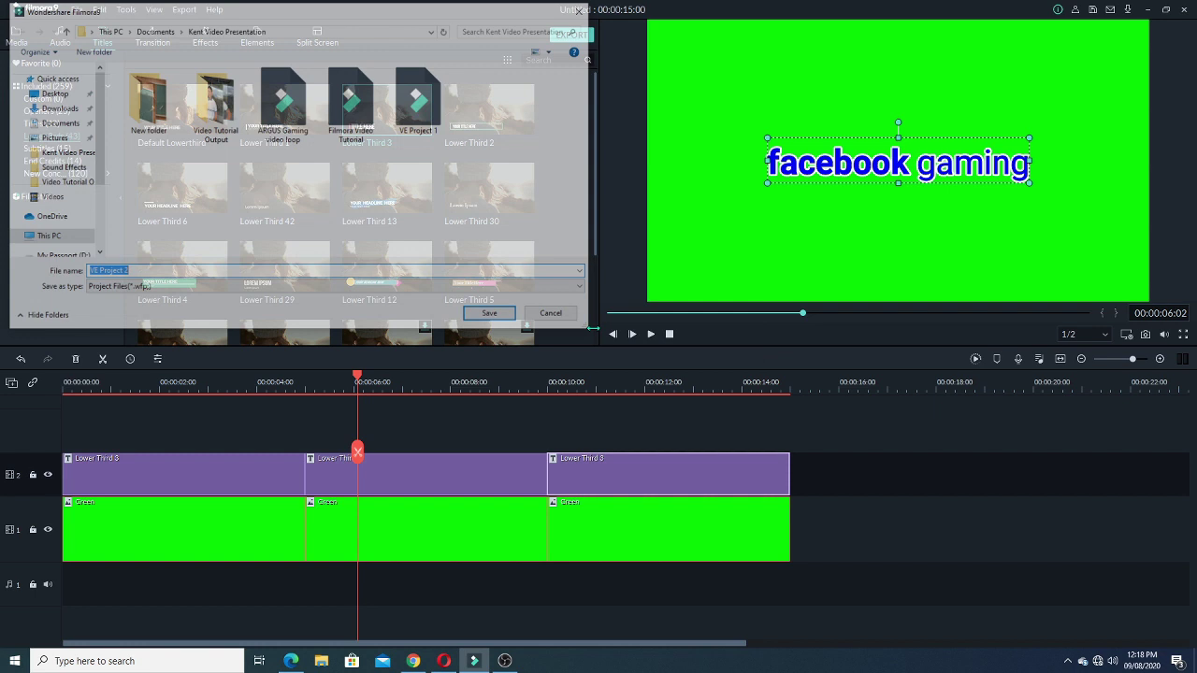
{"action": "type", "text": "Facebook gaming loop"}
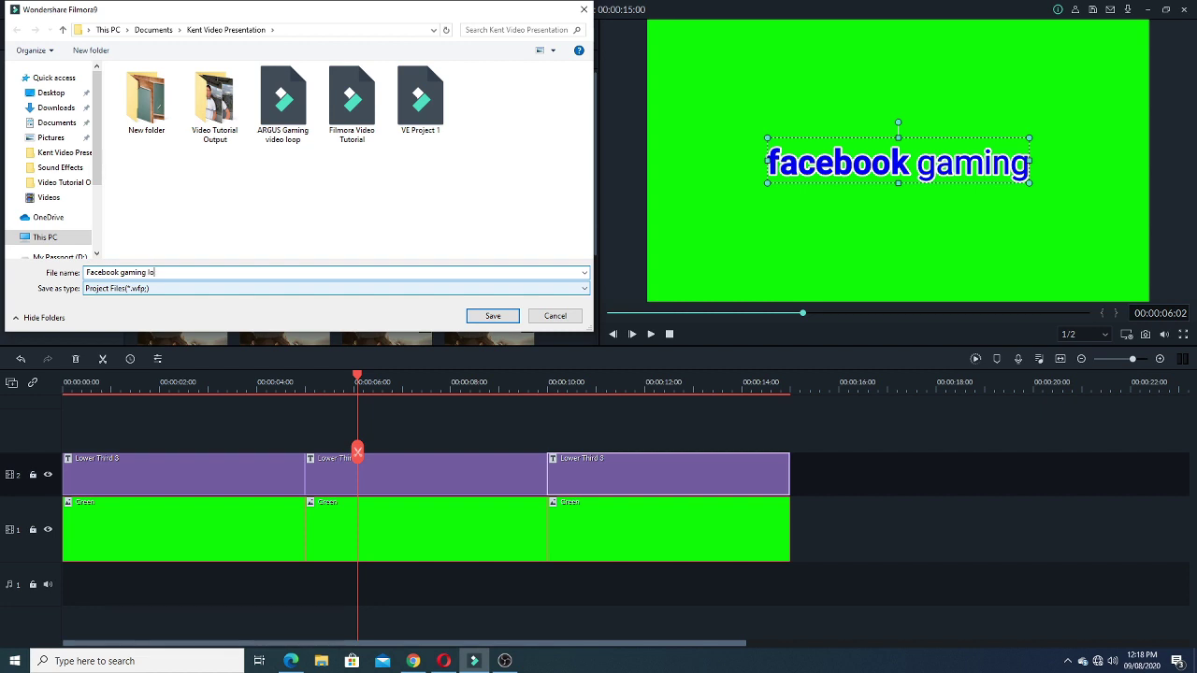
{"action": "left_click", "coordinate": [493, 316]}
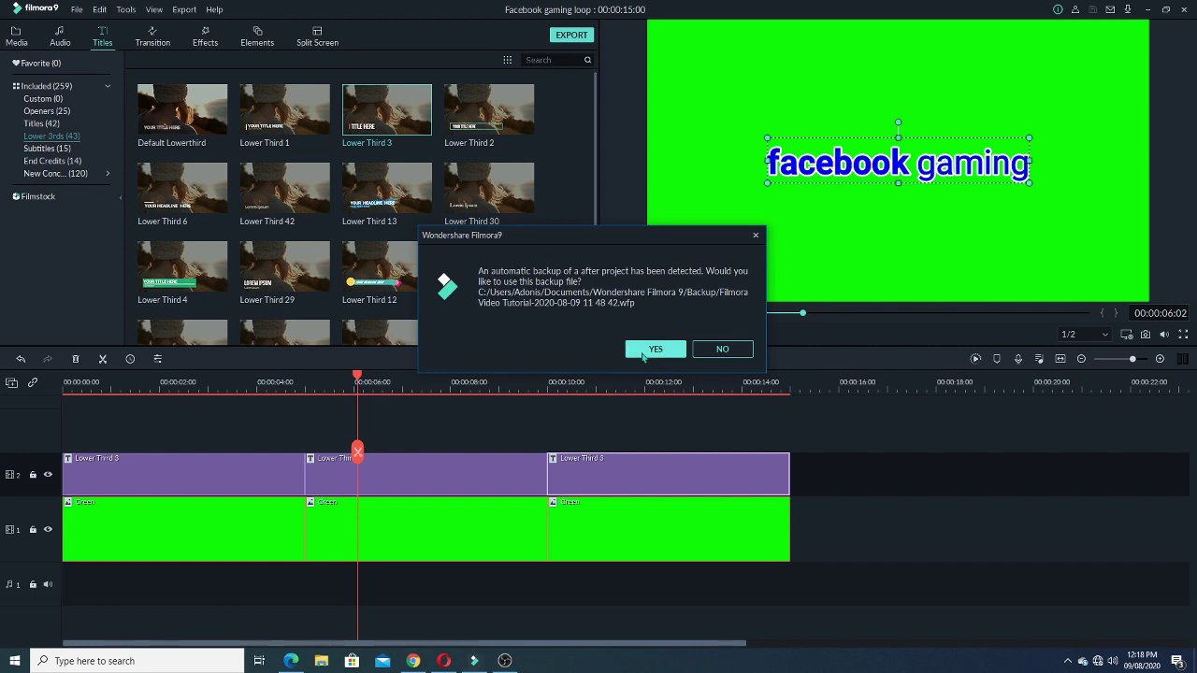
{"action": "left_click", "coordinate": [655, 349]}
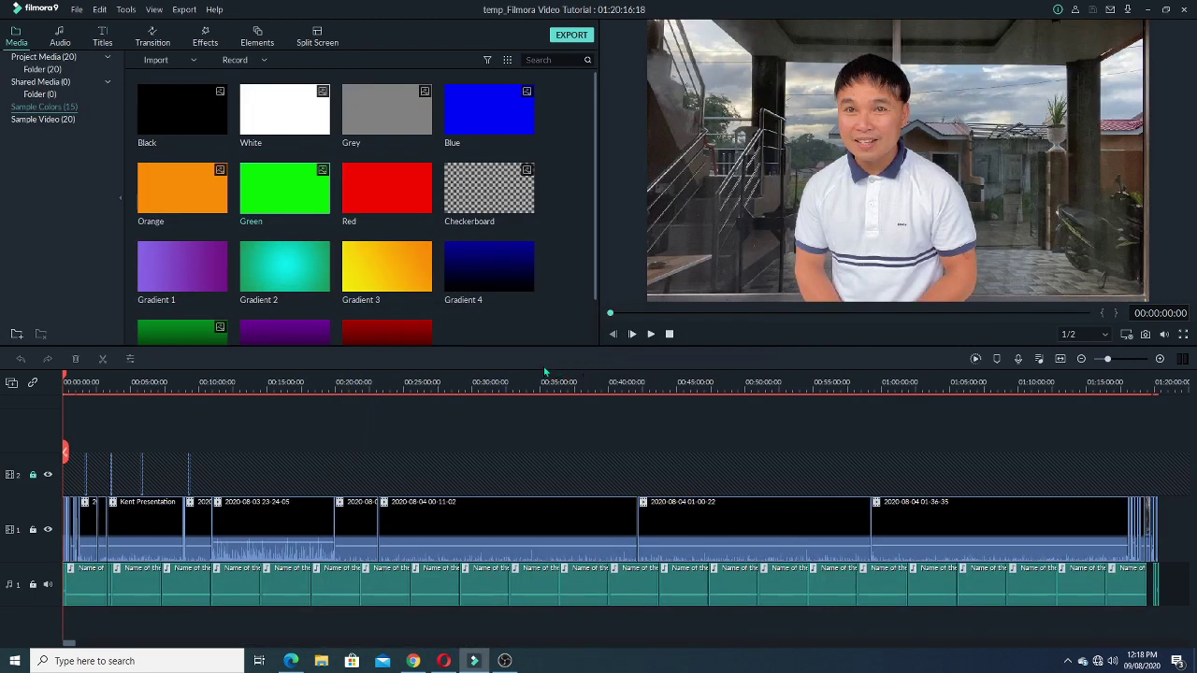
Import "Facebook Gaming for Loop" from the Pictures folder and accept creating a proxy file.
{"action": "left_click_drag", "start_coordinate": [69, 643], "coordinate": [311, 641]}
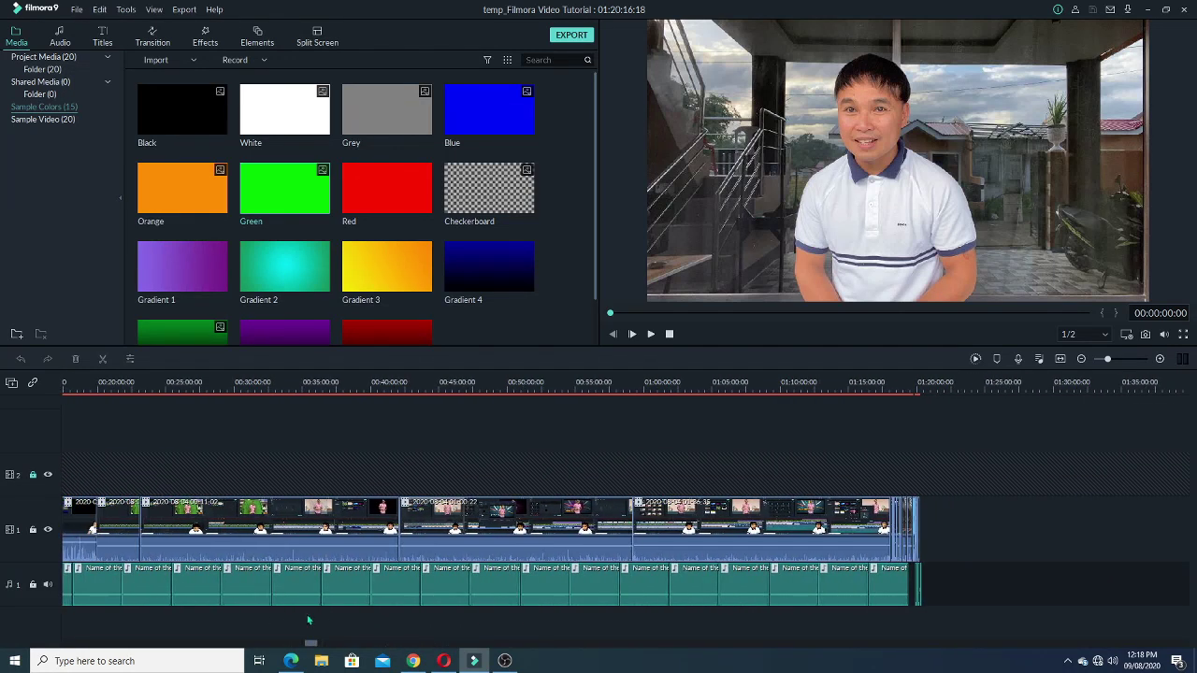
{"action": "mouse_move", "coordinate": [382, 172]}
{"action": "left_click", "coordinate": [171, 62]}
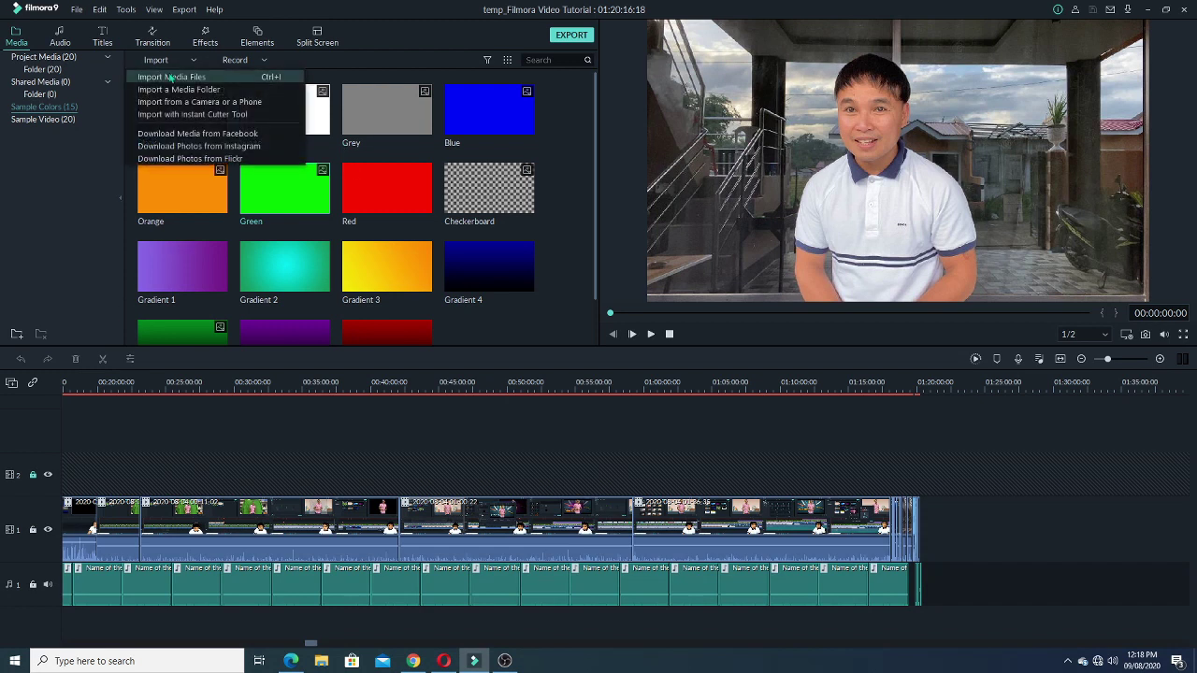
{"action": "left_click", "coordinate": [171, 77]}
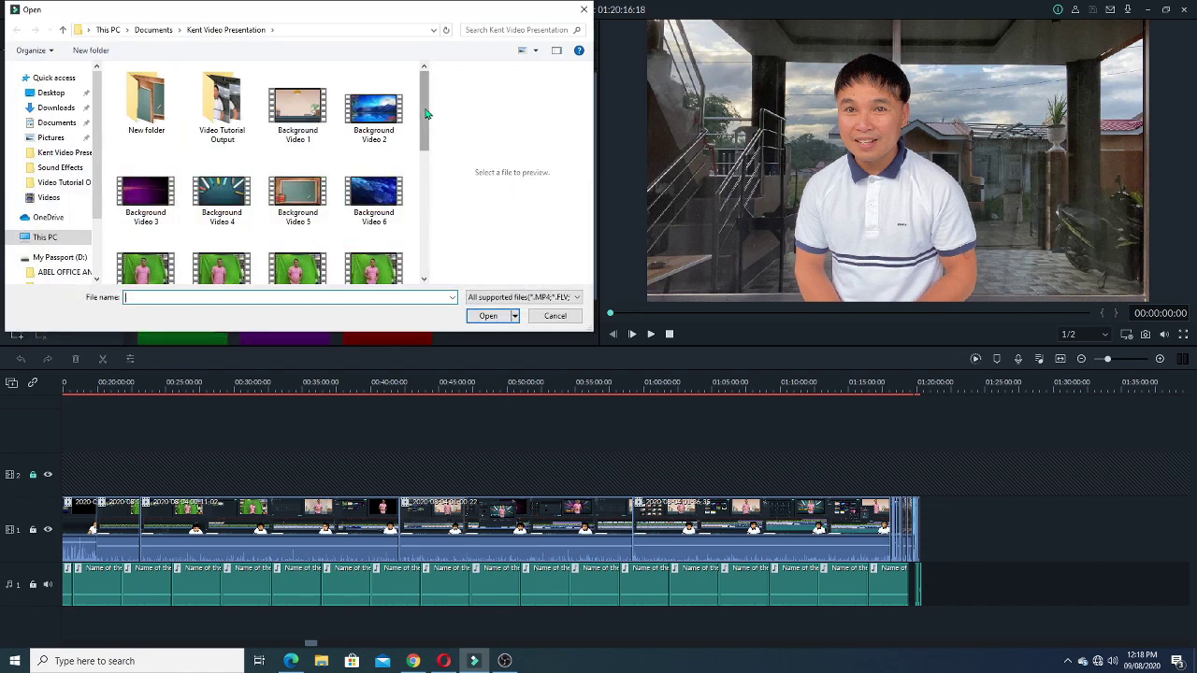
{"action": "left_click", "coordinate": [50, 138]}
{"action": "scroll", "coordinate": [425, 149], "scroll_direction": "down", "scroll_amount": 1}
{"action": "left_click", "coordinate": [145, 268]}
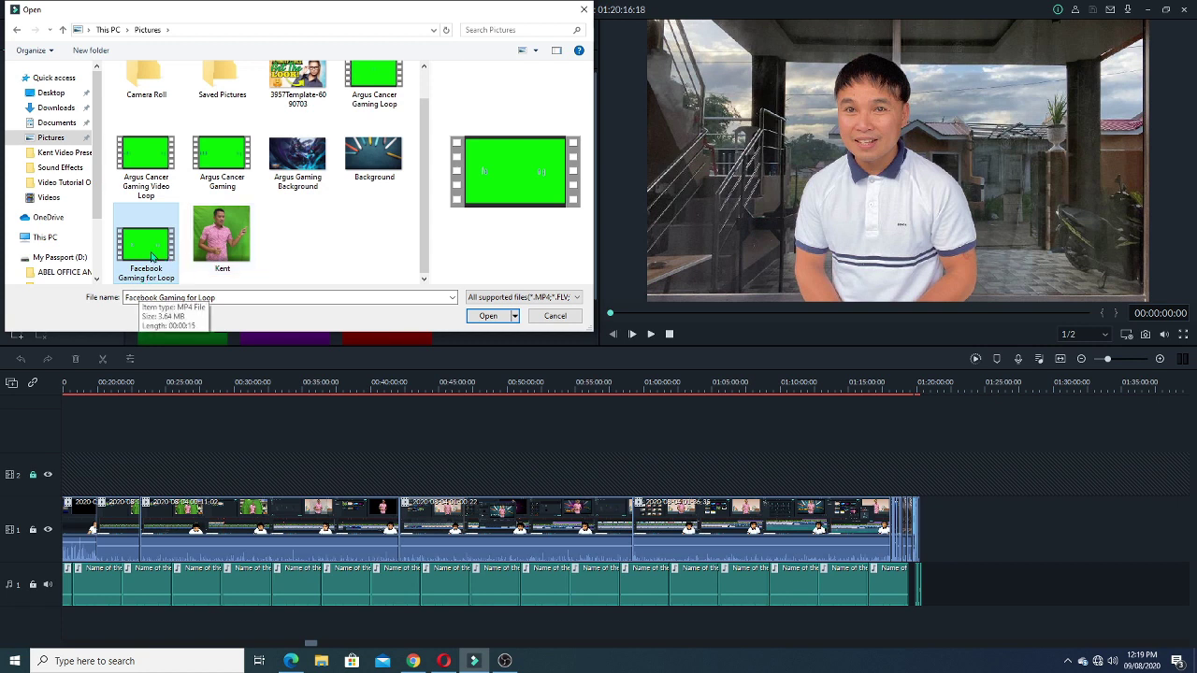
{"action": "left_click", "coordinate": [499, 322]}
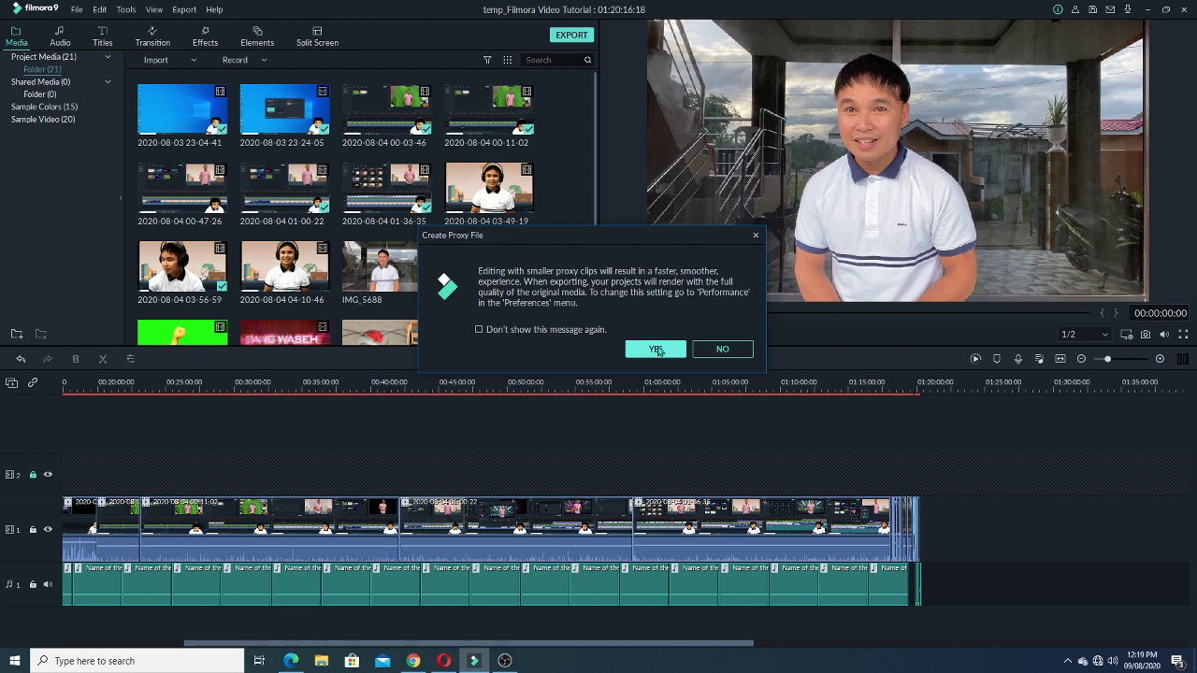
{"action": "left_click", "coordinate": [656, 350]}
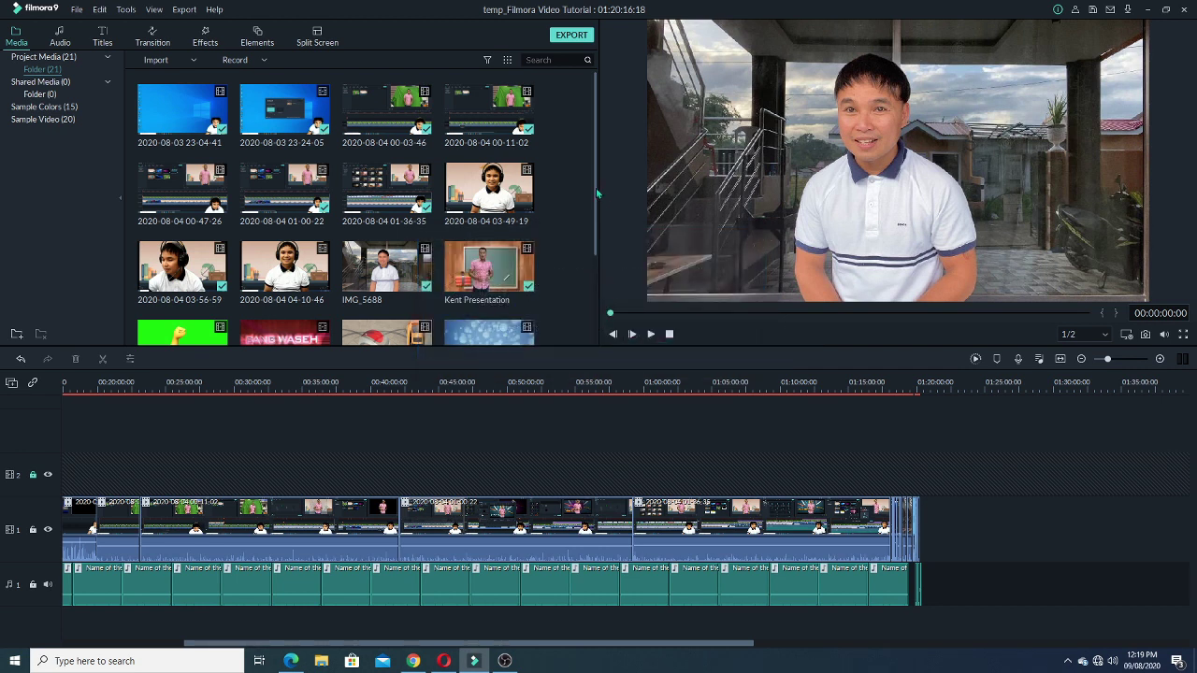
Place the imported green-screen title clip on video track 2 near 01:16:29 and put the playhead there.
{"action": "scroll", "coordinate": [598, 194], "scroll_direction": "down", "scroll_amount": 4}
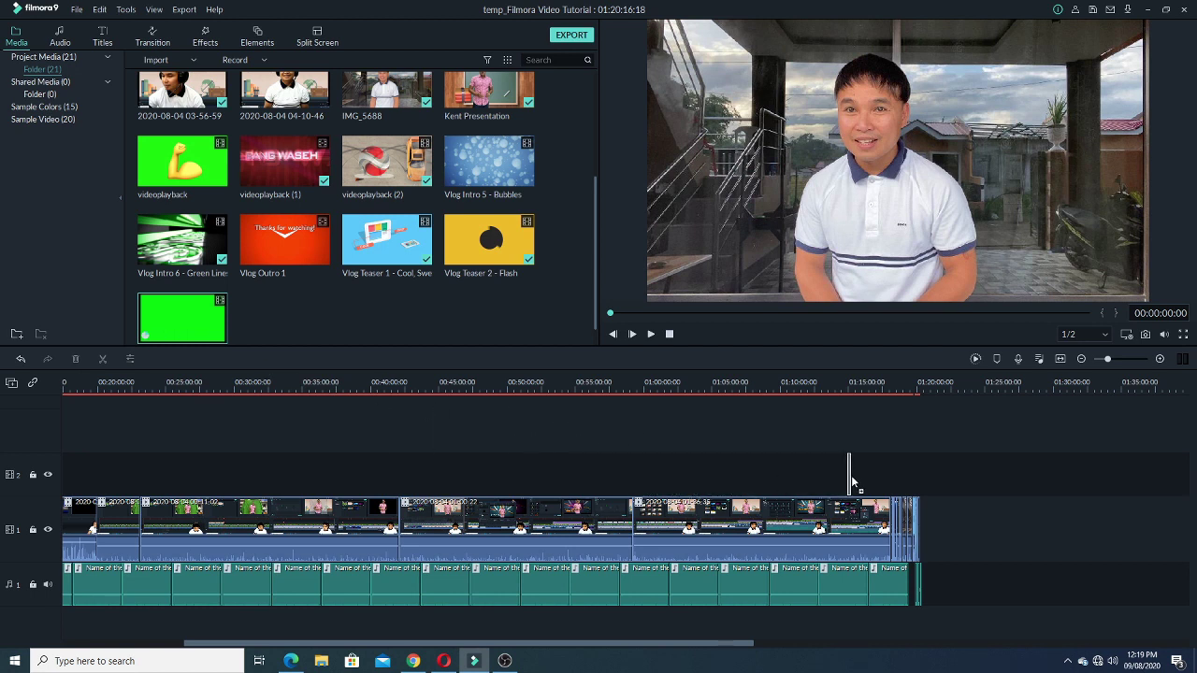
{"action": "left_click_drag", "start_coordinate": [869, 489], "coordinate": [869, 490]}
{"action": "left_click", "coordinate": [868, 390]}
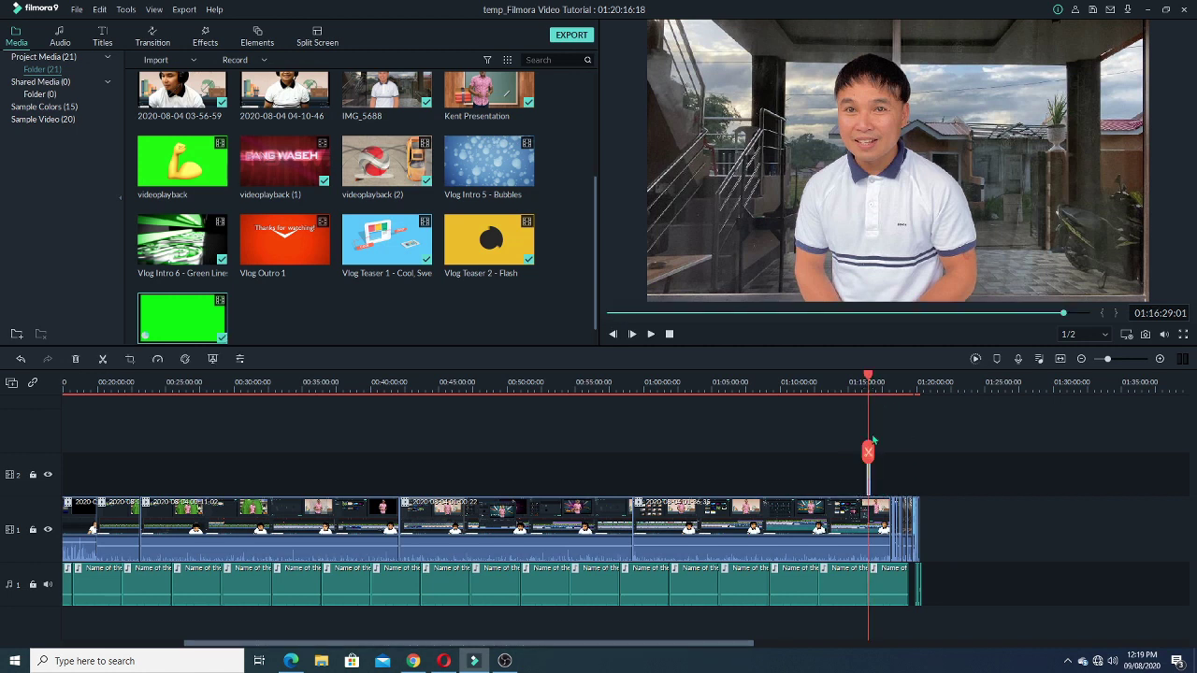
Move the title clip on track 2 so that it ends where the long screen recording on track 1 ends.
{"action": "left_click_drag", "start_coordinate": [589, 647], "coordinate": [724, 644]}
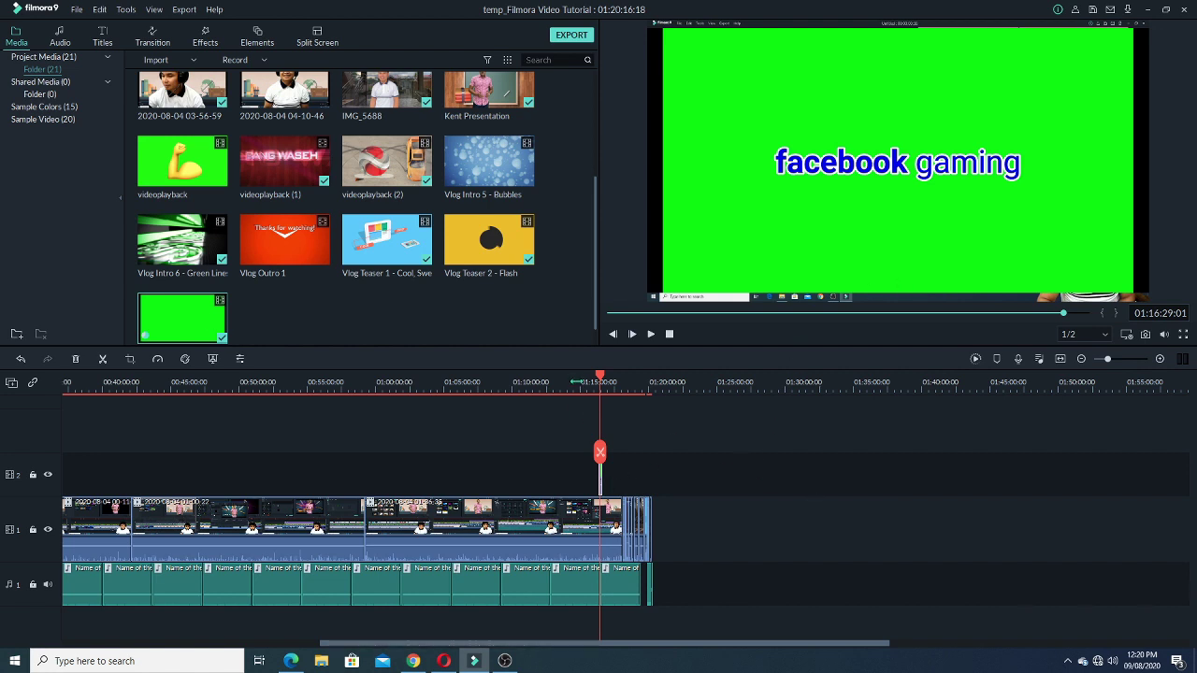
{"action": "scroll", "coordinate": [598, 384], "scroll_direction": "up", "scroll_amount": 5}
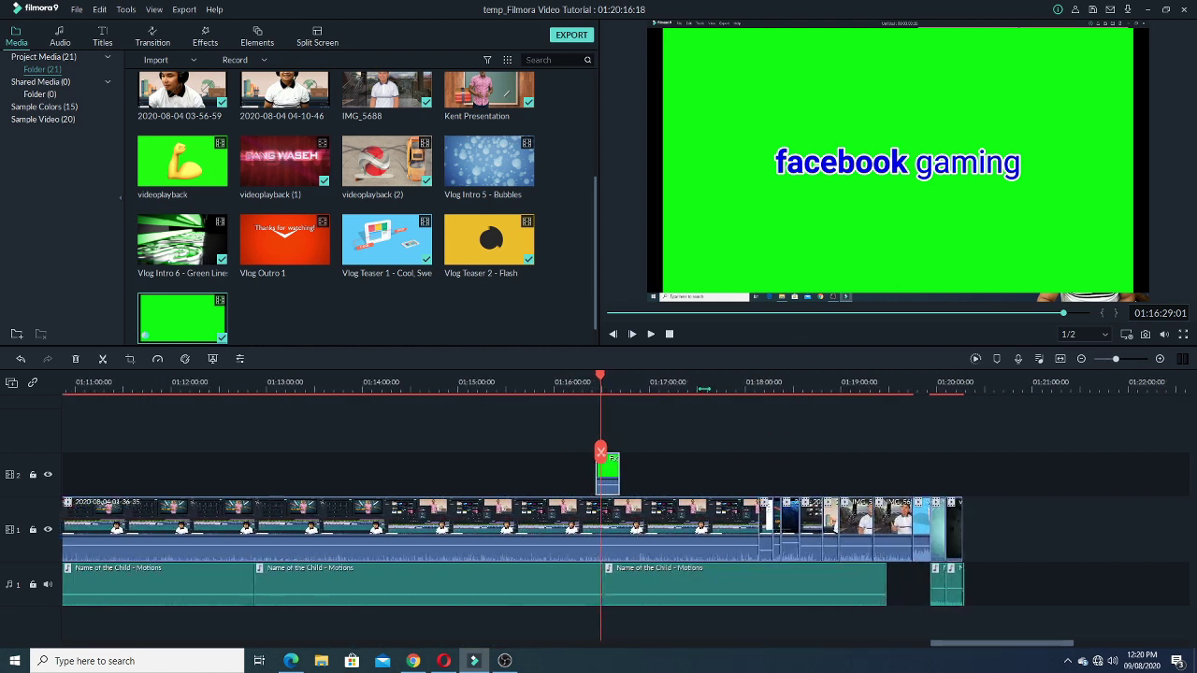
{"action": "scroll", "coordinate": [703, 389], "scroll_direction": "up", "scroll_amount": 4}
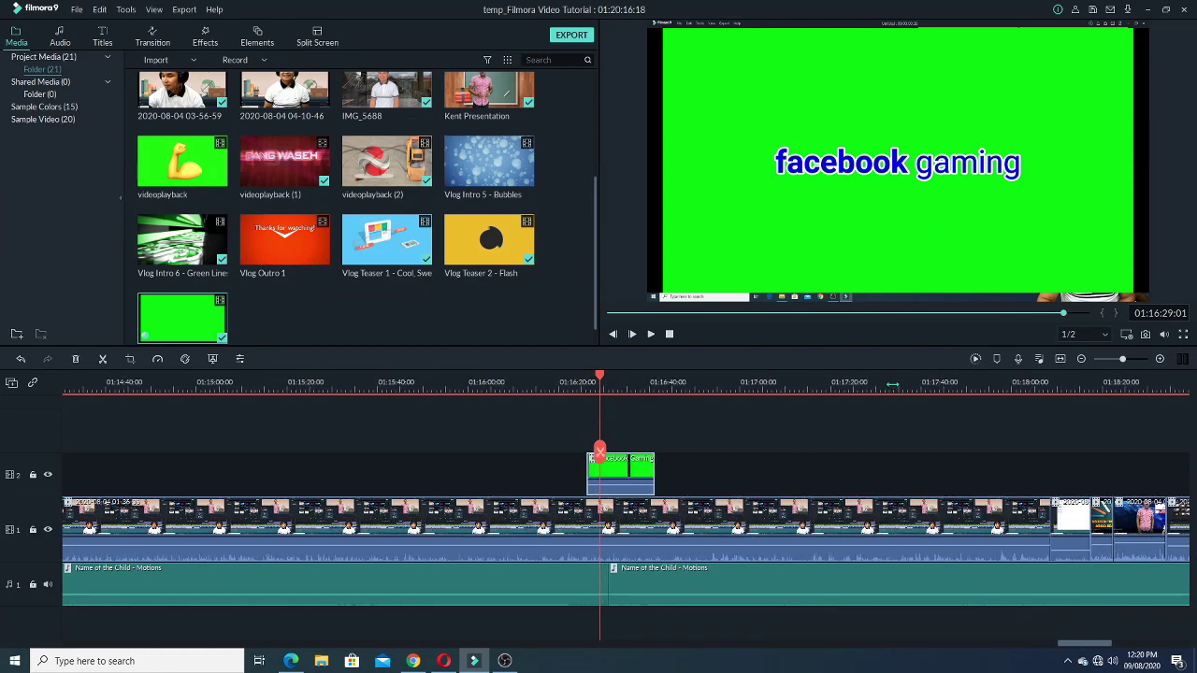
{"action": "left_click", "coordinate": [891, 384]}
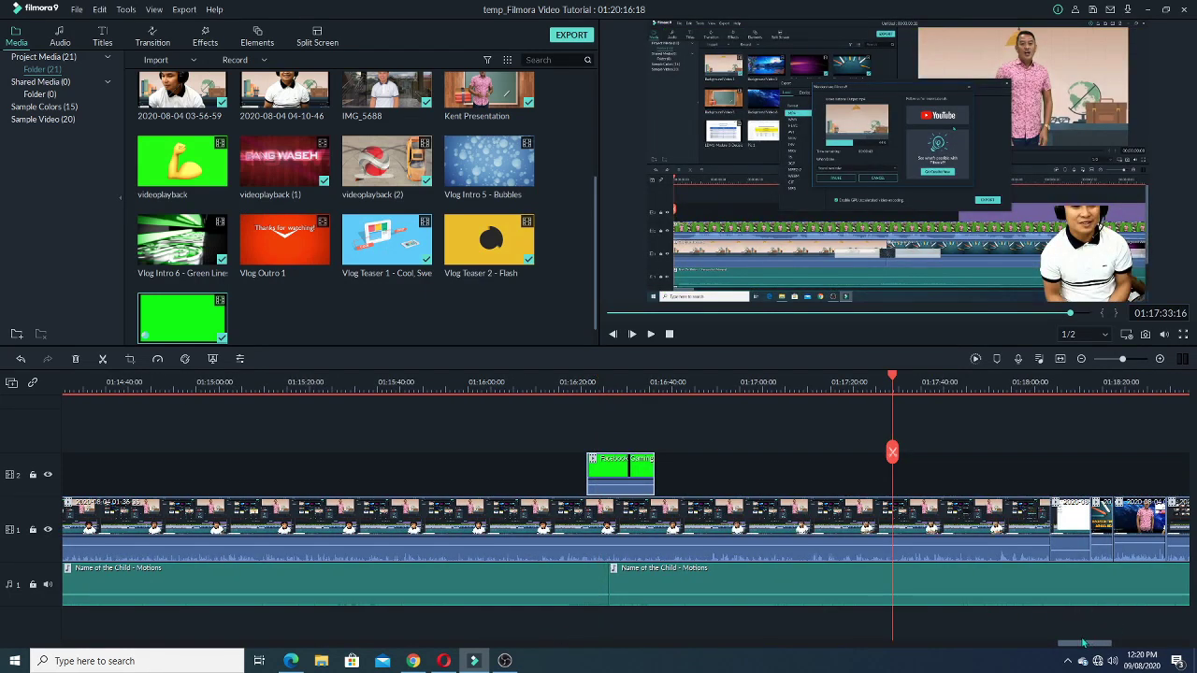
{"action": "mouse_move", "coordinate": [1073, 645]}
{"action": "left_mouse_down"}
{"action": "mouse_move", "coordinate": [1058, 645]}
{"action": "mouse_move", "coordinate": [1085, 645]}
{"action": "left_mouse_up"}
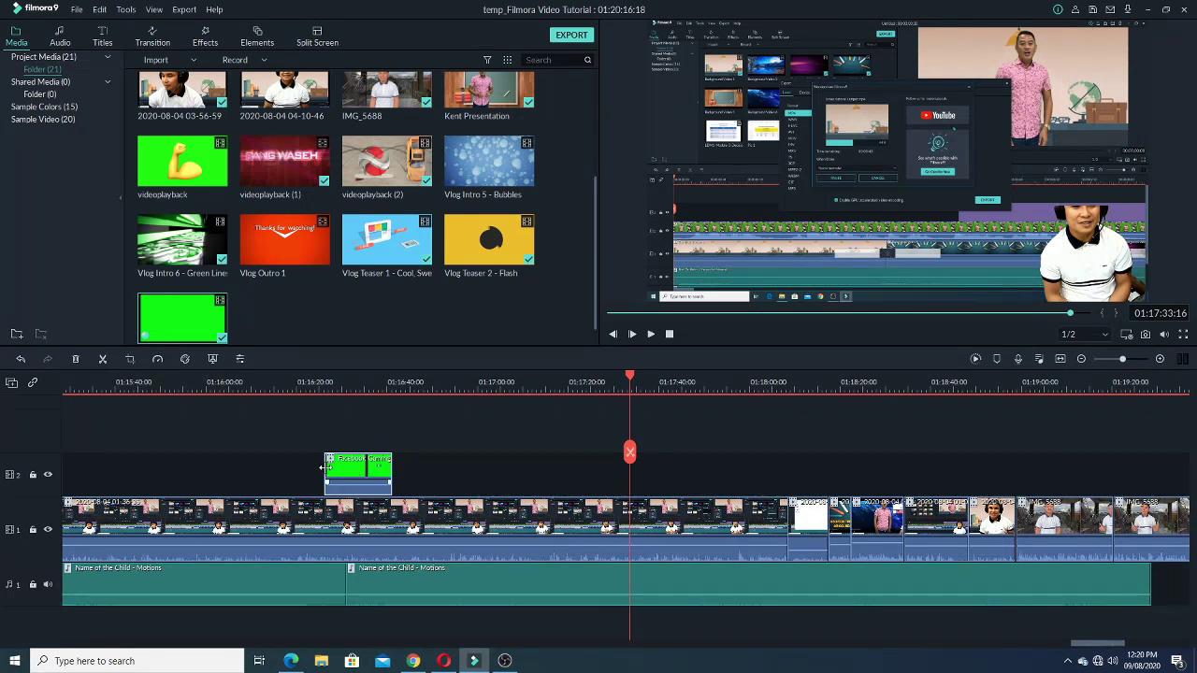
{"action": "left_click_drag", "start_coordinate": [341, 473], "coordinate": [731, 465]}
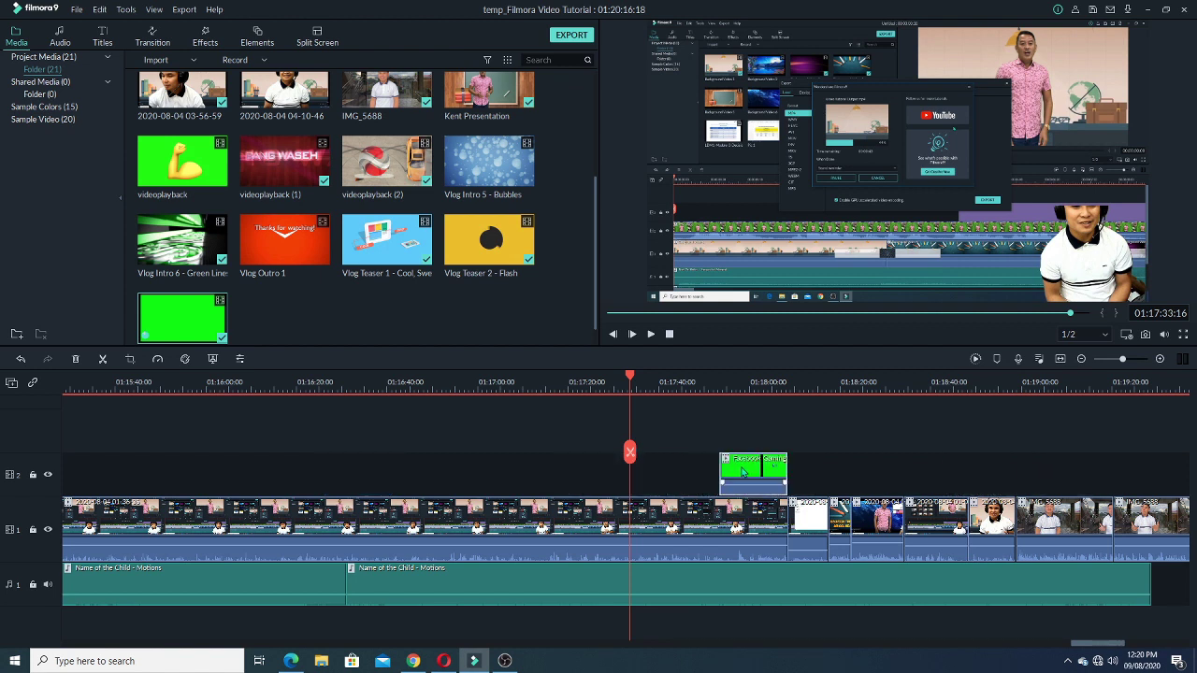
Apply the Green Screen effect to the title clip, keeping the default chroma key settings.
{"action": "left_click", "coordinate": [730, 378]}
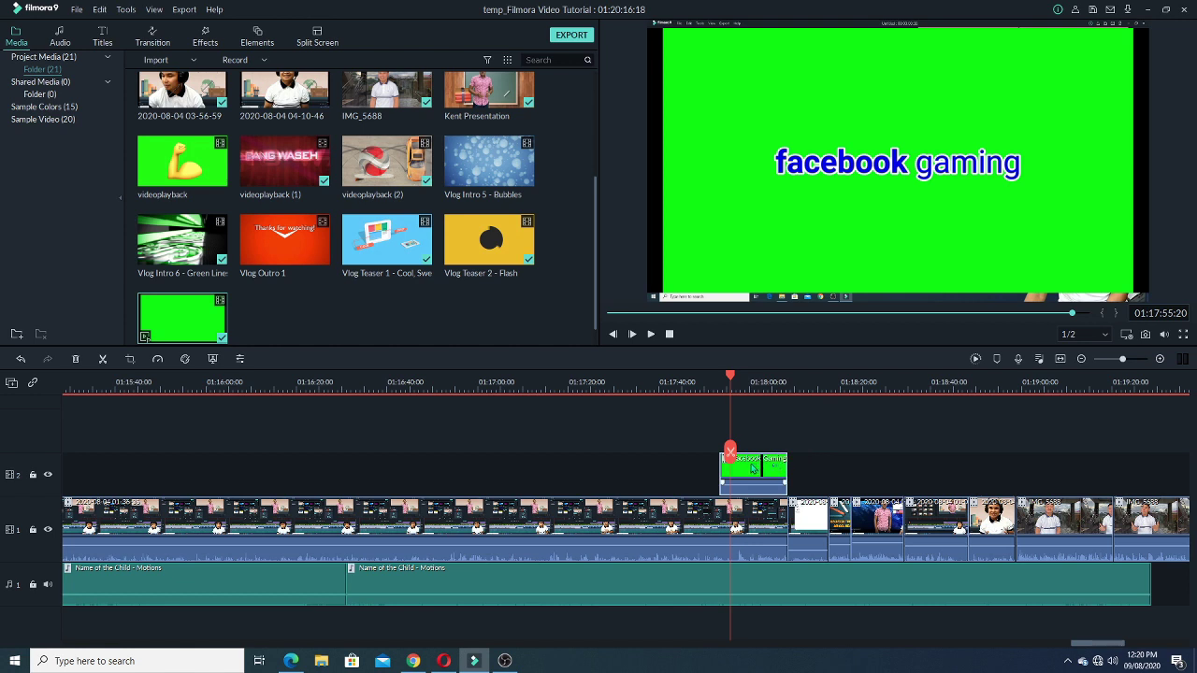
{"action": "right_click", "coordinate": [753, 467]}
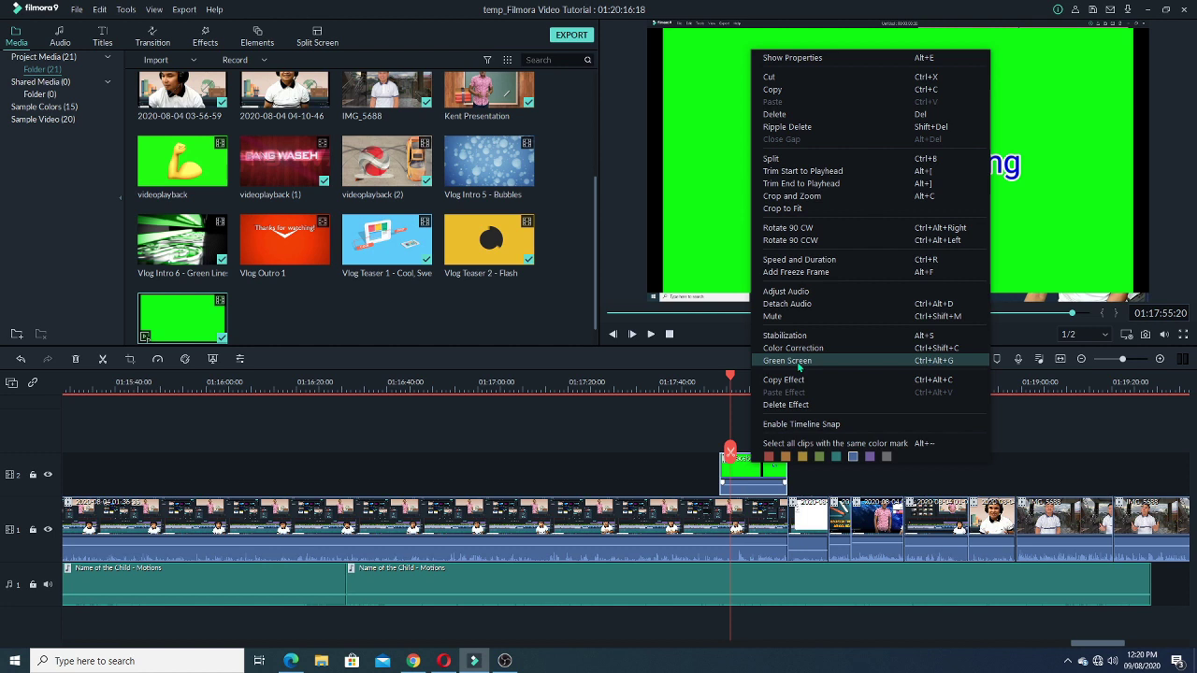
{"action": "left_click", "coordinate": [799, 363]}
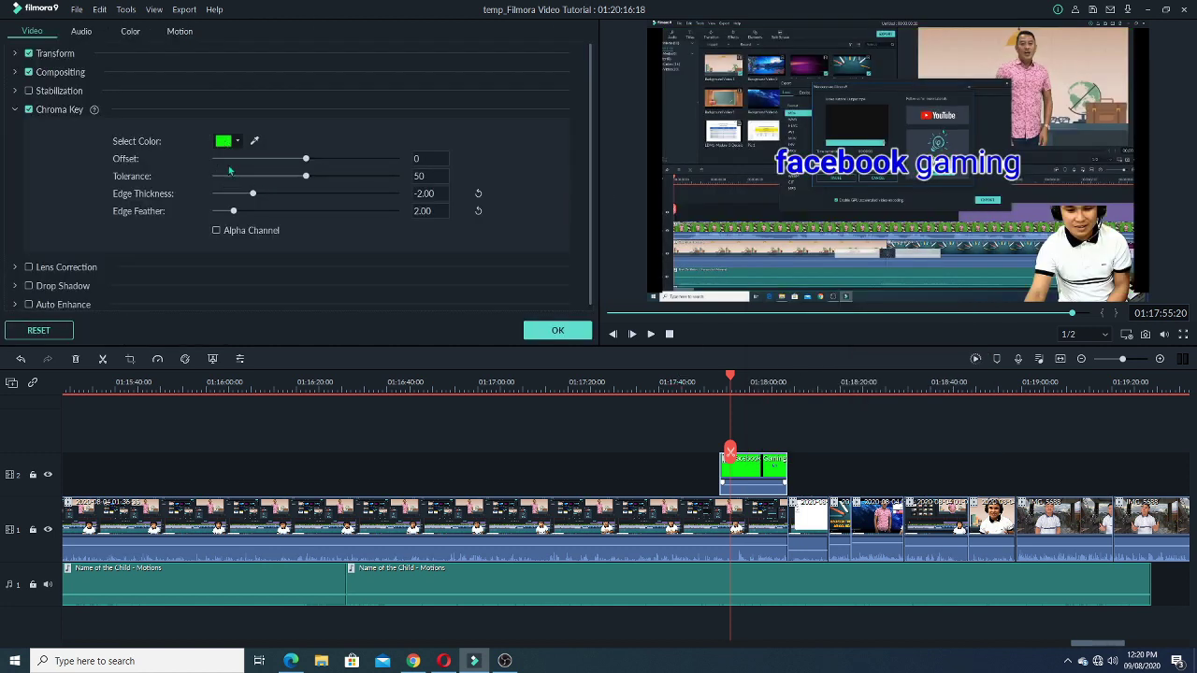
{"action": "left_click", "coordinate": [557, 332]}
Shift the keyed title overlay toward the right side of the video frame.
{"action": "left_click", "coordinate": [922, 173]}
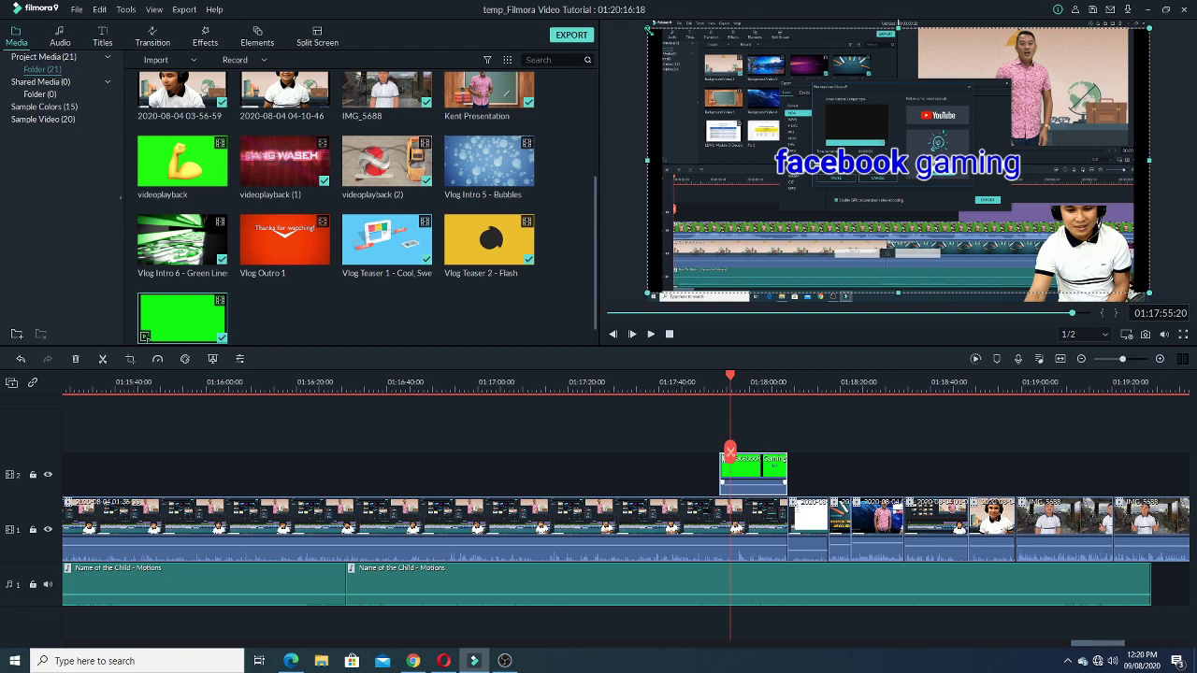
{"action": "left_click_drag", "start_coordinate": [832, 37], "coordinate": [778, 105]}
{"action": "left_click_drag", "start_coordinate": [795, 227], "coordinate": [972, 170]}
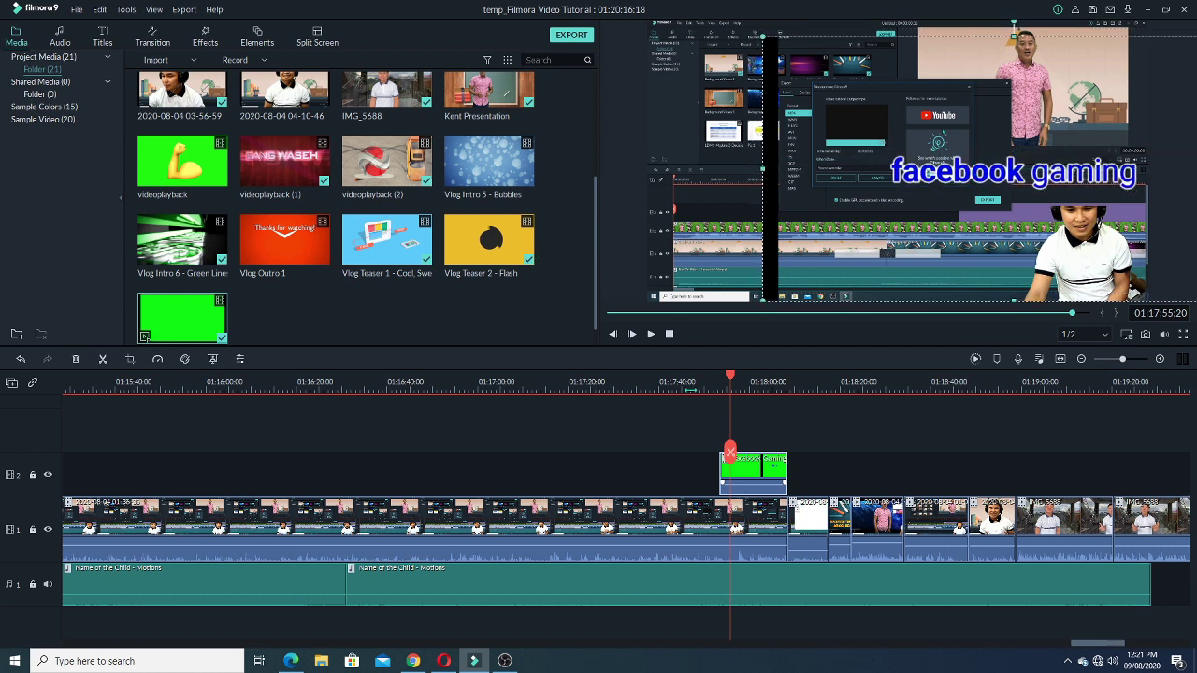
Play the timeline from 01:17:47 through the title overlay with the playback volume turned all the way down.
{"action": "left_click", "coordinate": [690, 389]}
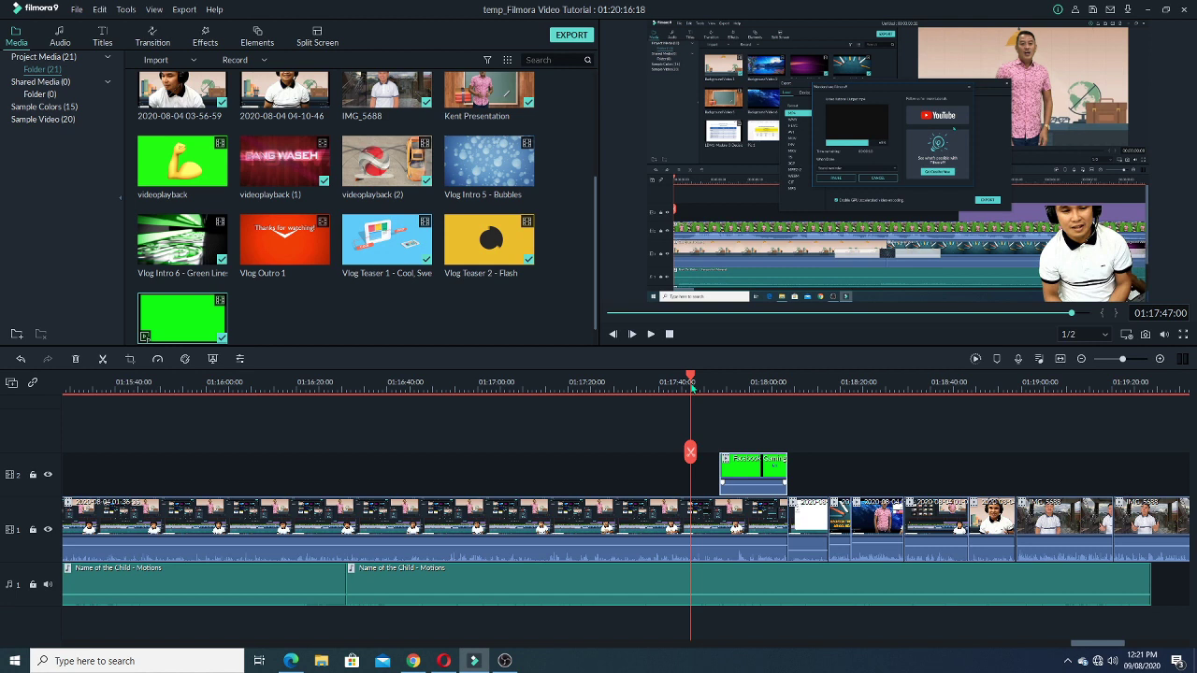
{"action": "key", "text": "space"}
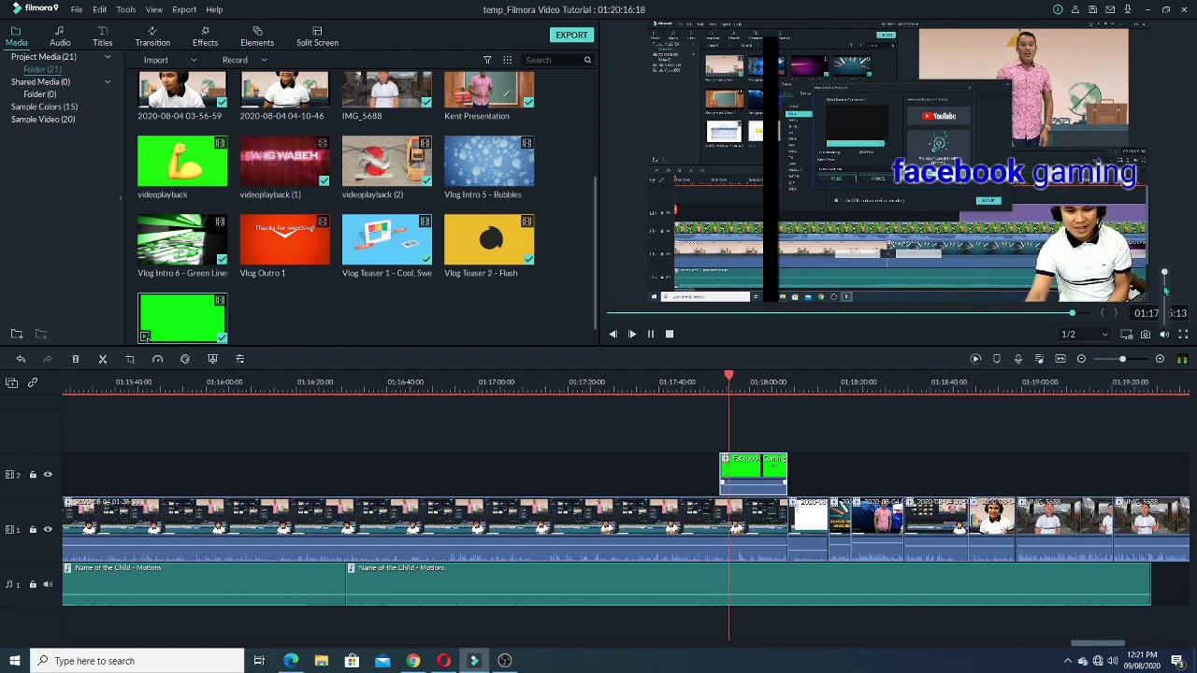
{"action": "left_click", "coordinate": [1165, 318]}
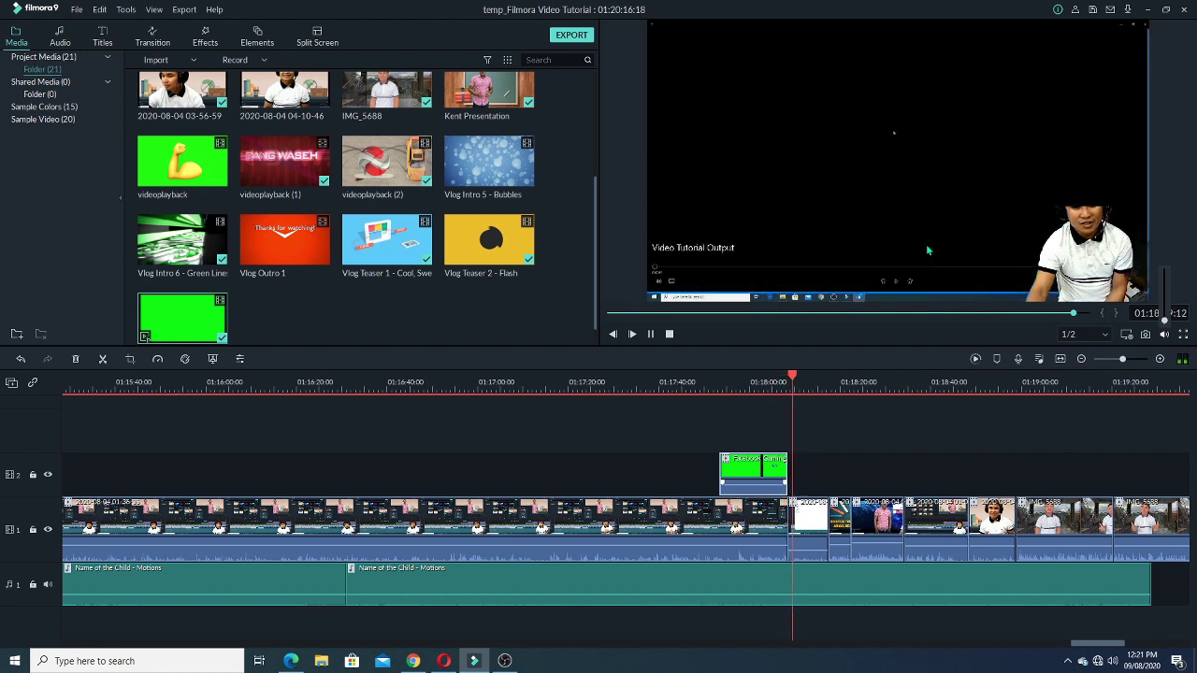
{"action": "key", "text": "space"}
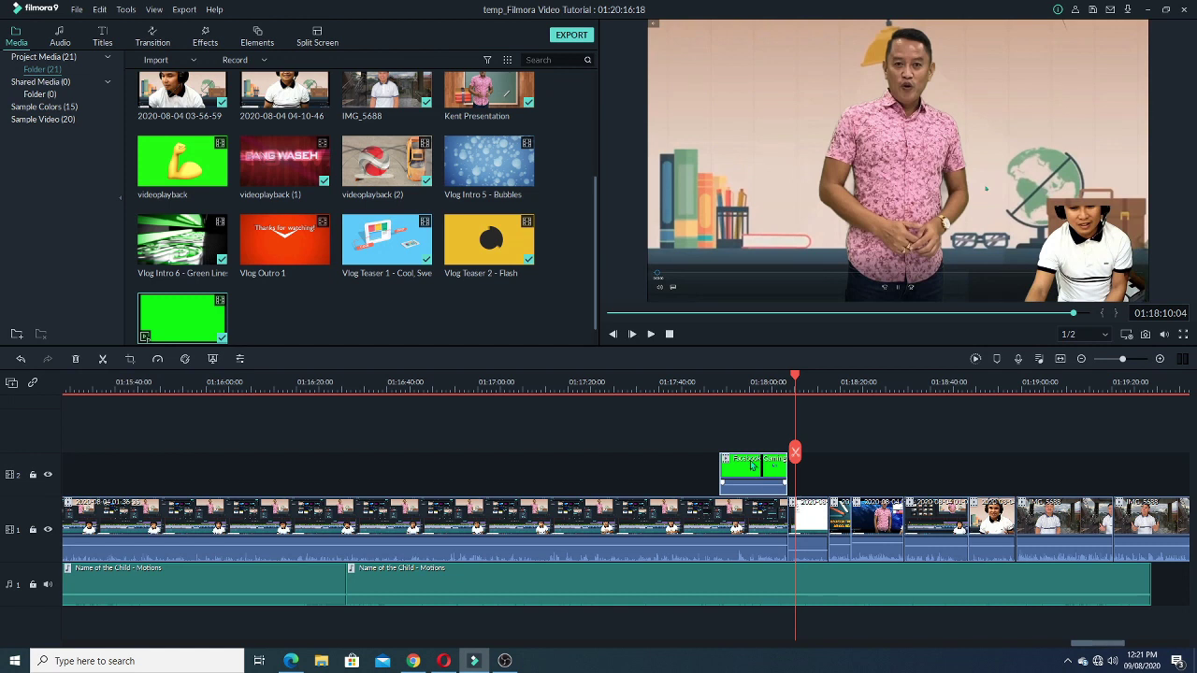
Move the title clip above the short clips after the long recording and play it from 01:18:16.
{"action": "left_click_drag", "start_coordinate": [753, 465], "coordinate": [849, 468]}
{"action": "left_click", "coordinate": [823, 381]}
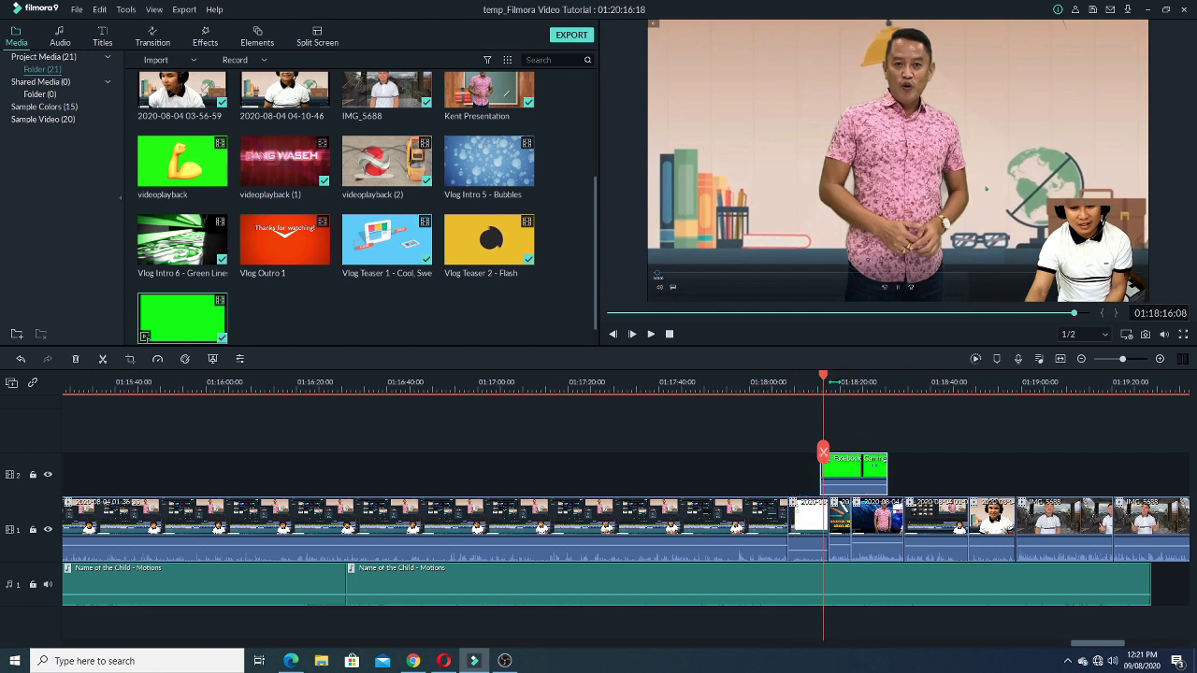
{"action": "key", "text": "space"}
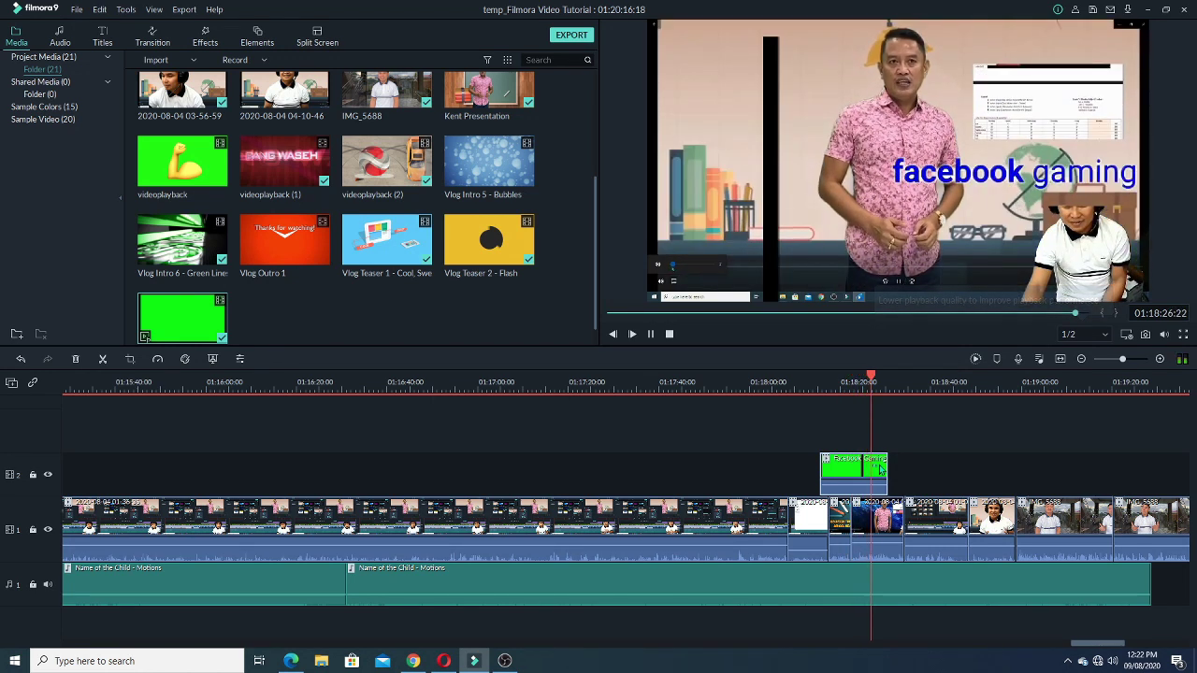
Pause the playback over the title overlay and move the playhead back to about 01:18:22.
{"action": "key", "text": "space"}
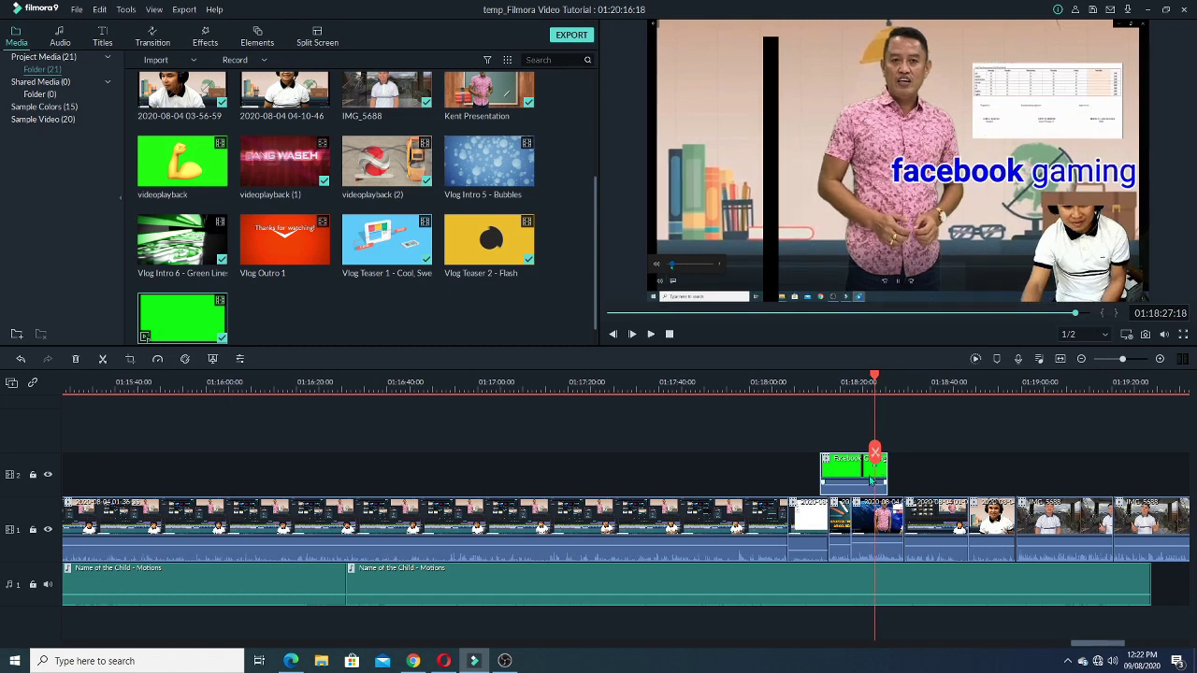
{"action": "mouse_move", "coordinate": [869, 485]}
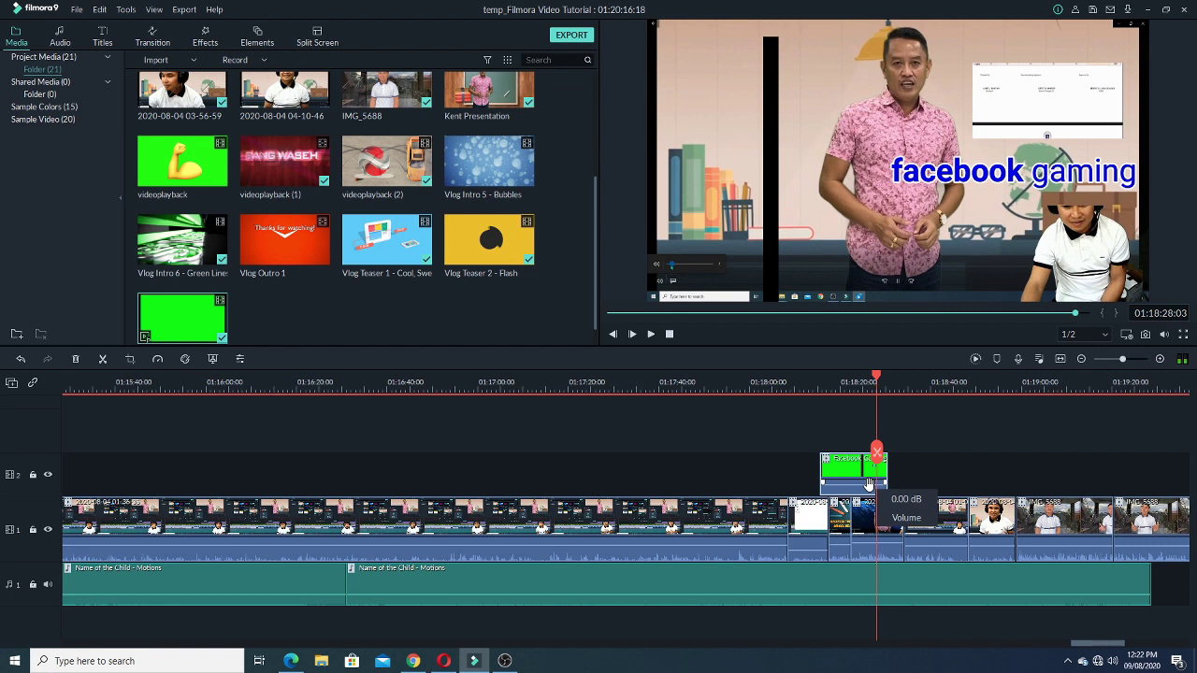
{"action": "left_click", "coordinate": [867, 384]}
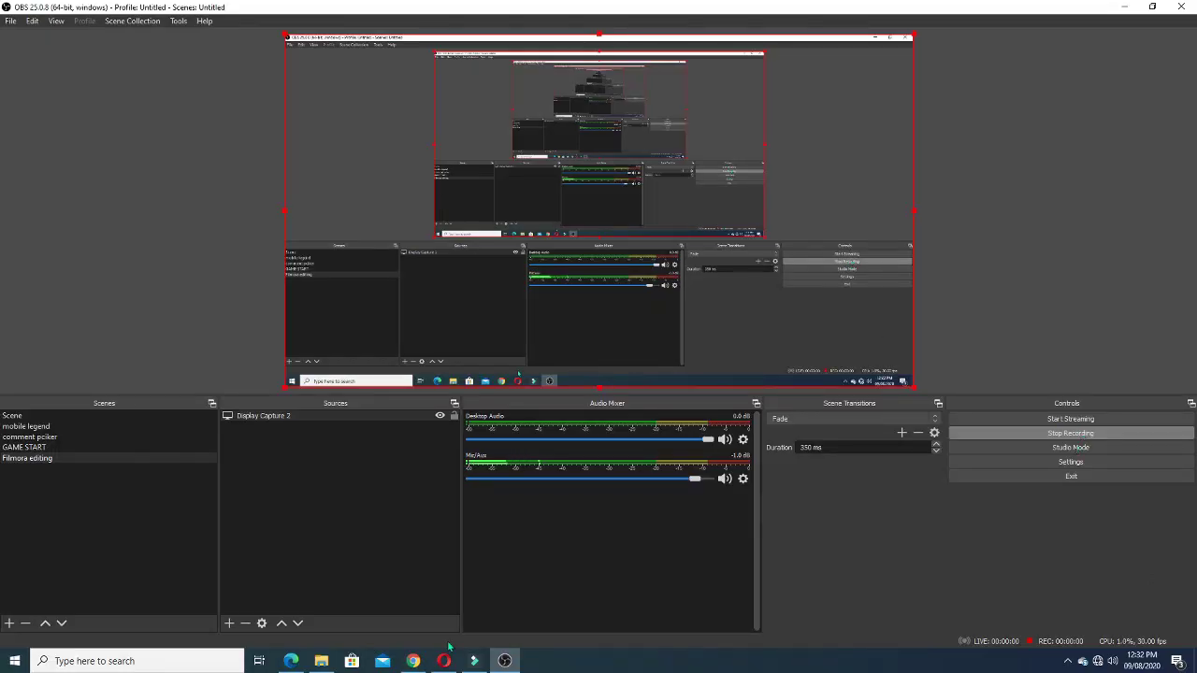
Switch from OBS back to Filmora, let the tutorial project save, and start a new empty project.
{"action": "left_click", "coordinate": [474, 661]}
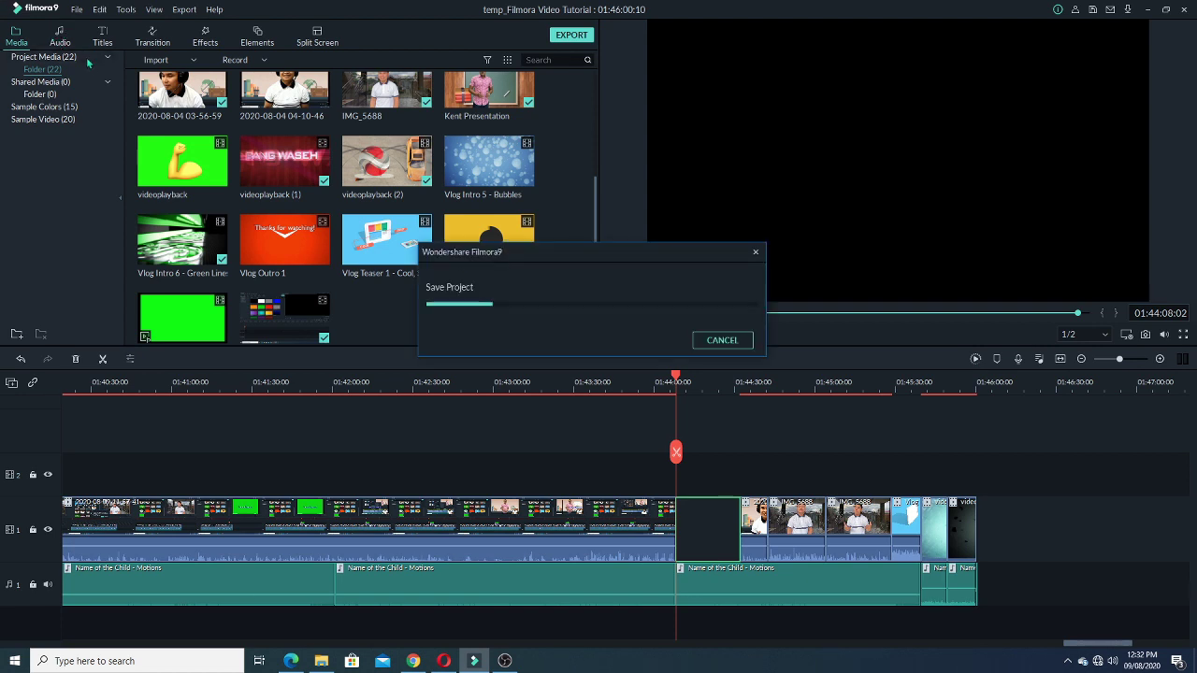
{"action": "left_click", "coordinate": [77, 9]}
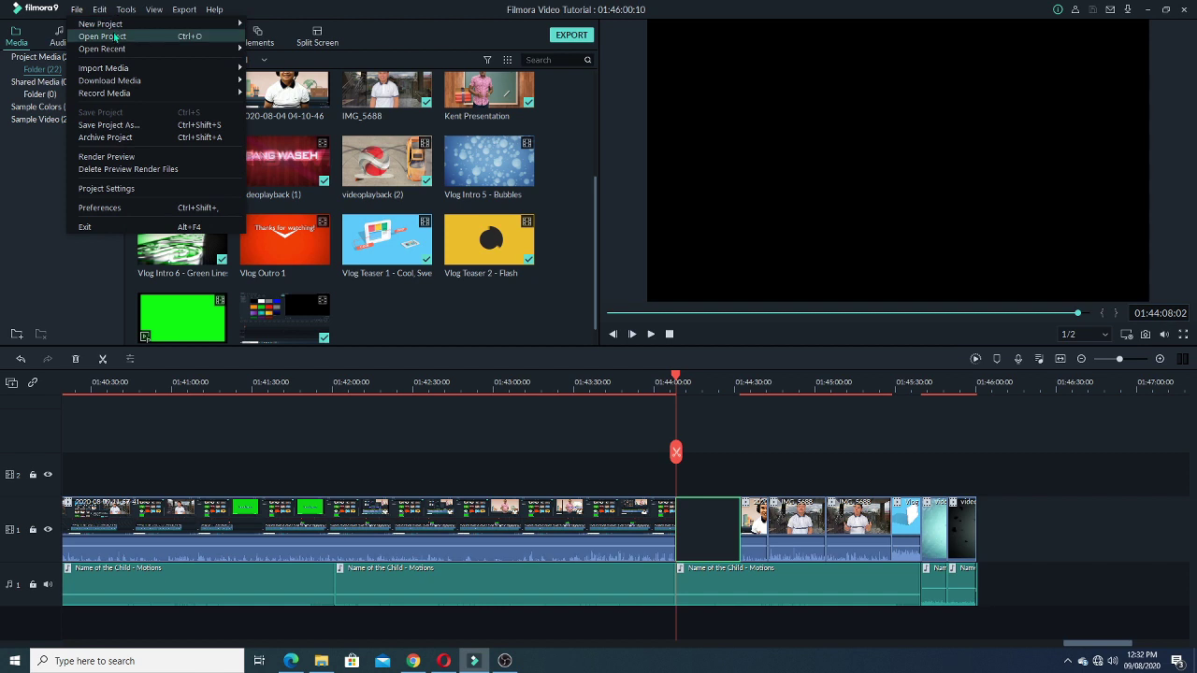
{"action": "left_click", "coordinate": [347, 29]}
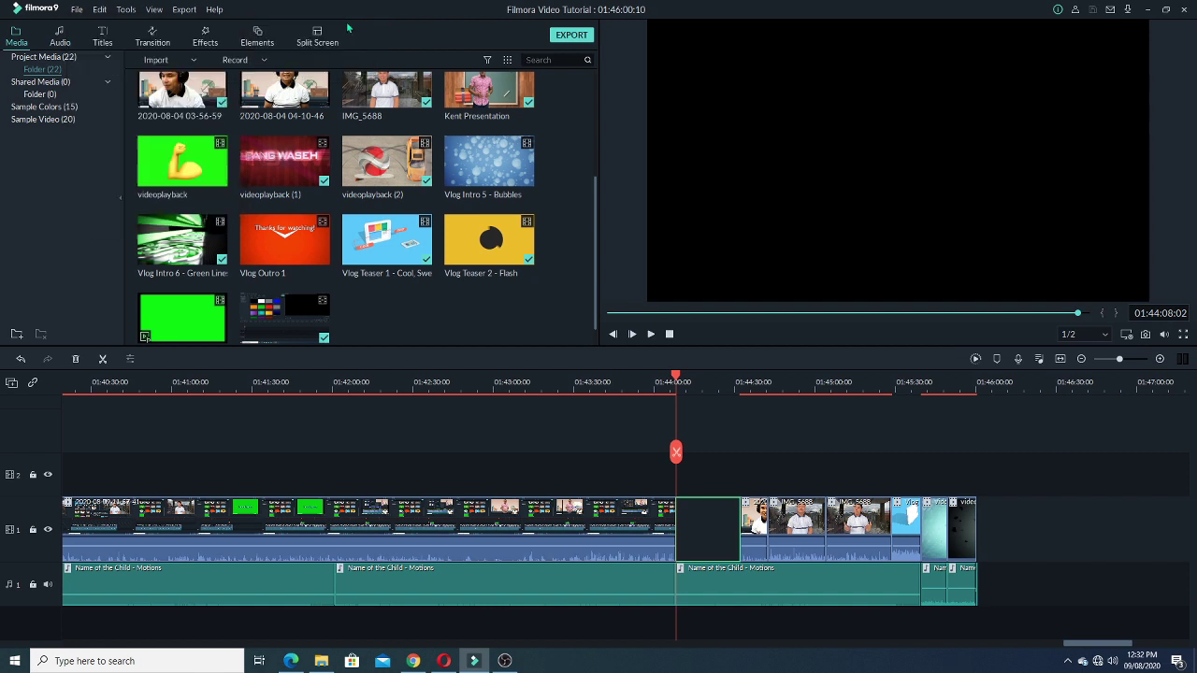
{"action": "left_click", "coordinate": [76, 10]}
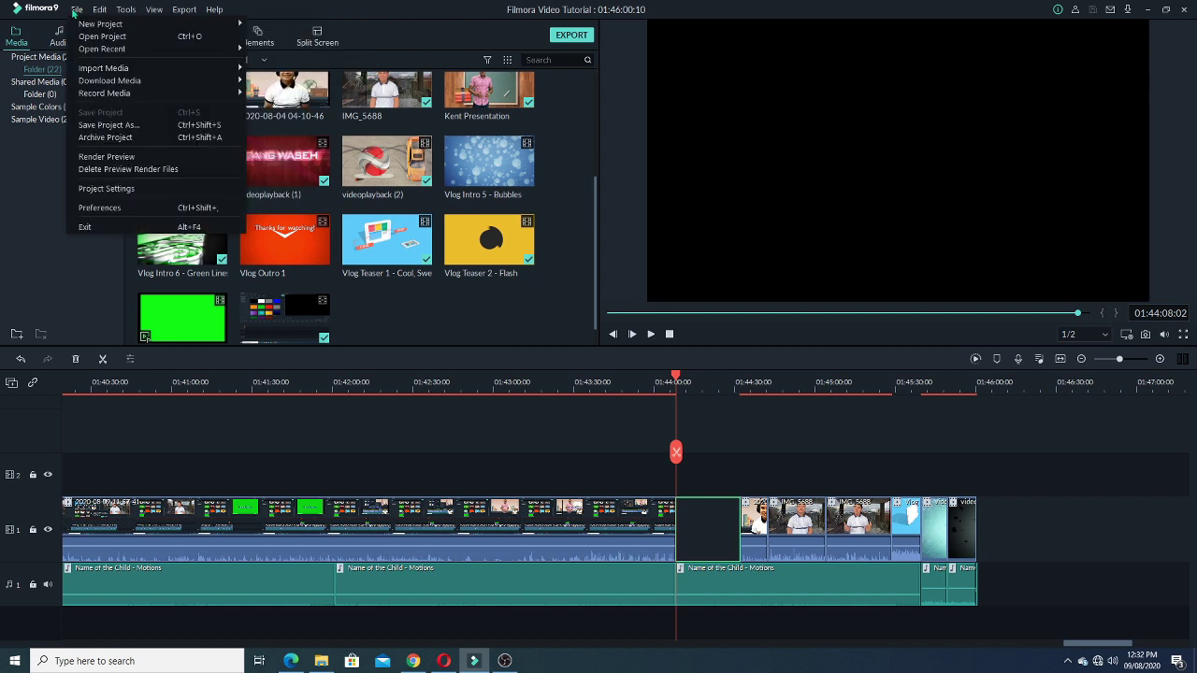
{"action": "left_click", "coordinate": [280, 28]}
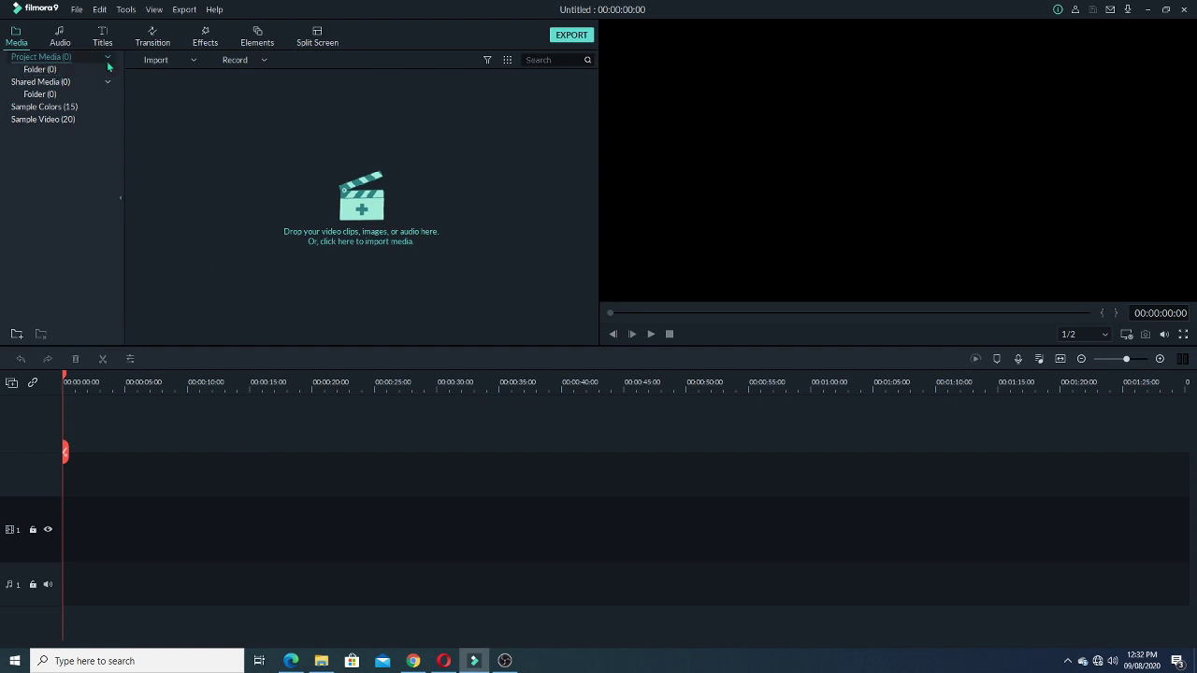
Place the Green sample color at the start of video track 1.
{"action": "left_click", "coordinate": [44, 109]}
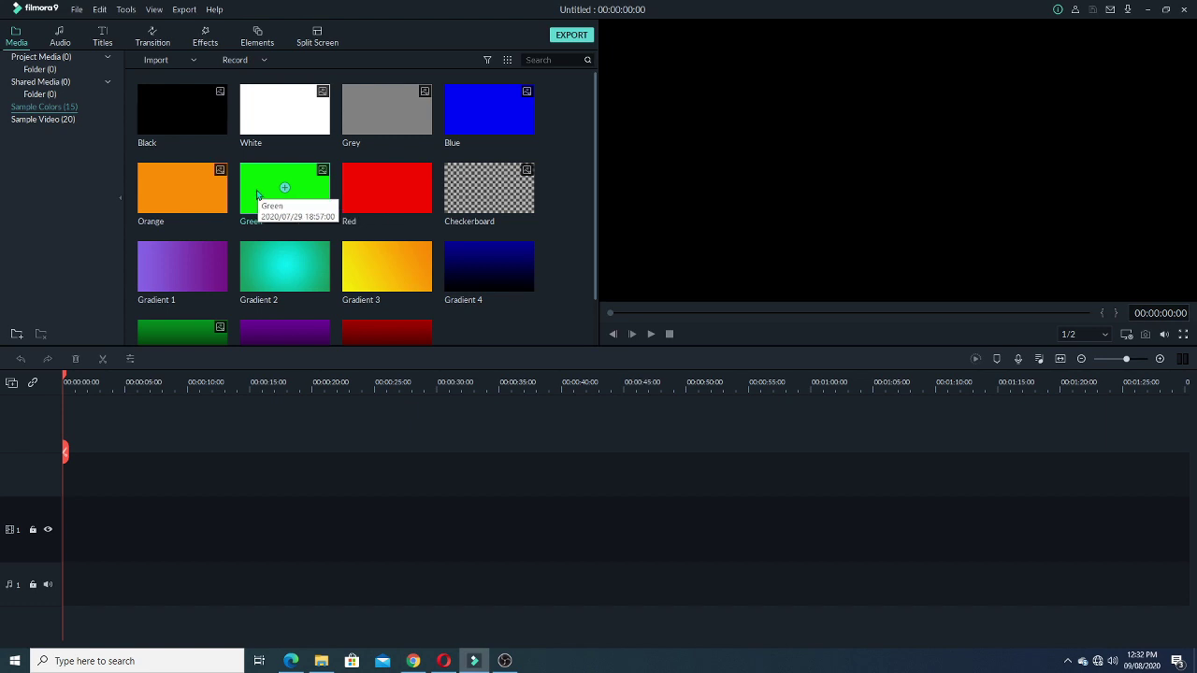
{"action": "left_click_drag", "start_coordinate": [303, 192], "coordinate": [105, 558]}
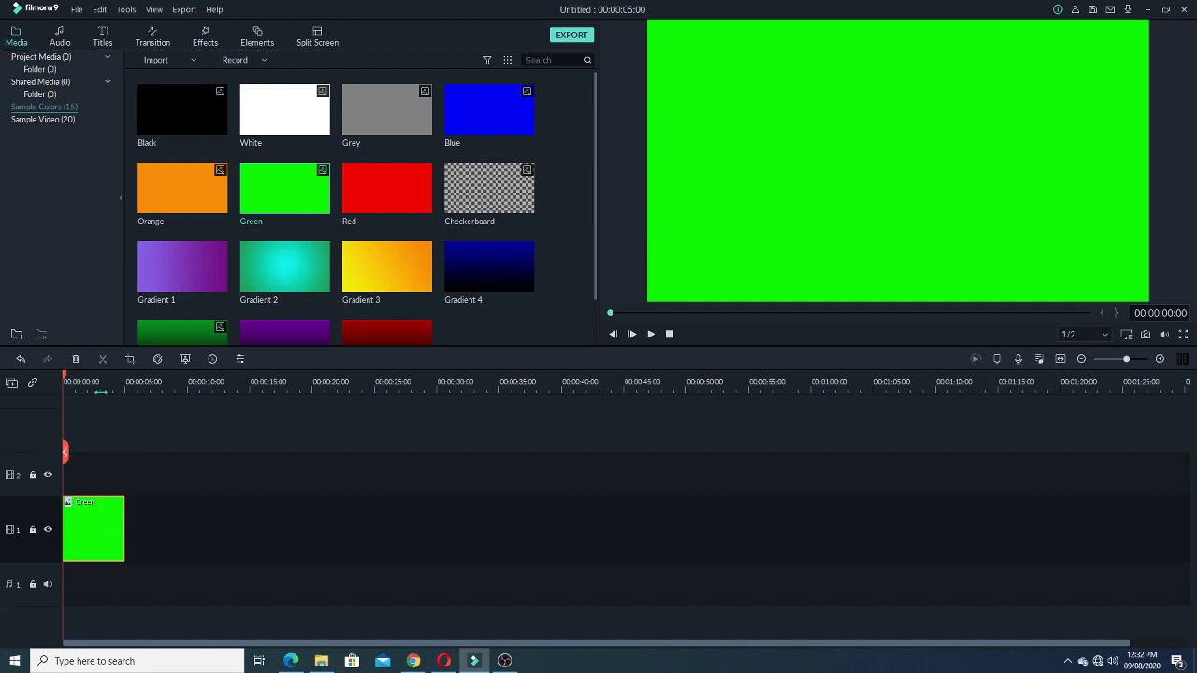
{"action": "scroll", "coordinate": [111, 524], "scroll_direction": "up", "scroll_amount": 2}
Copy the Green clip and paste it twice directly after the first to extend the background to 15 seconds.
{"action": "right_click", "coordinate": [436, 504]}
{"action": "left_click", "coordinate": [428, 538]}
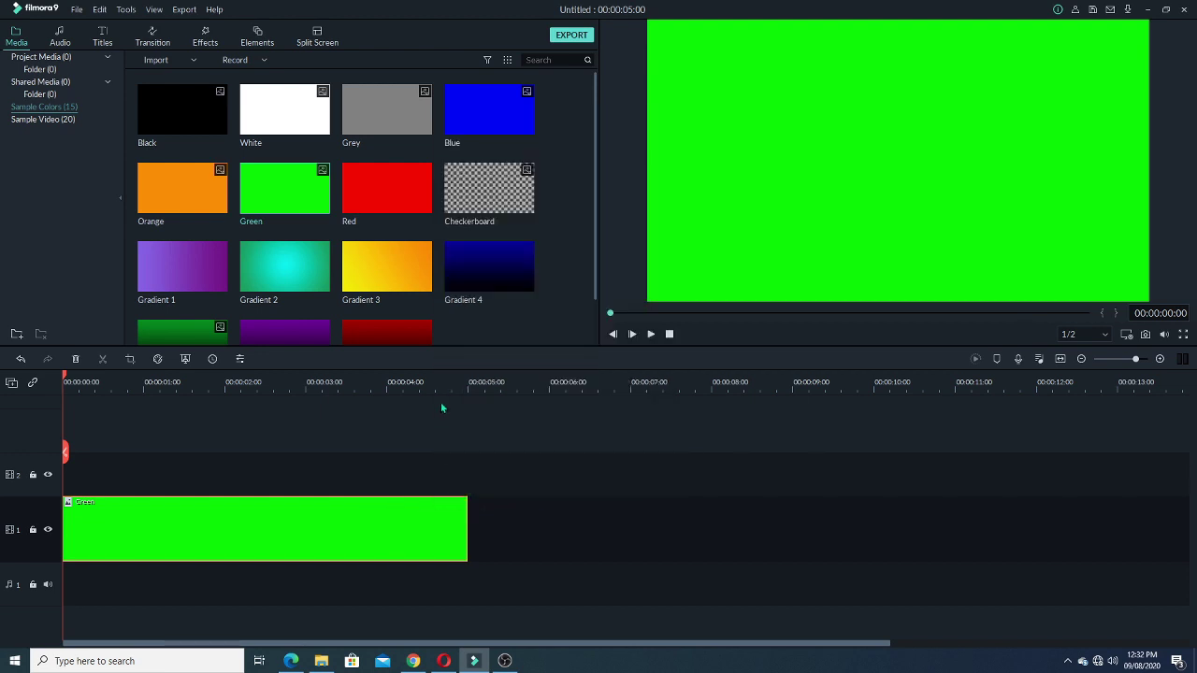
{"action": "left_click", "coordinate": [465, 386]}
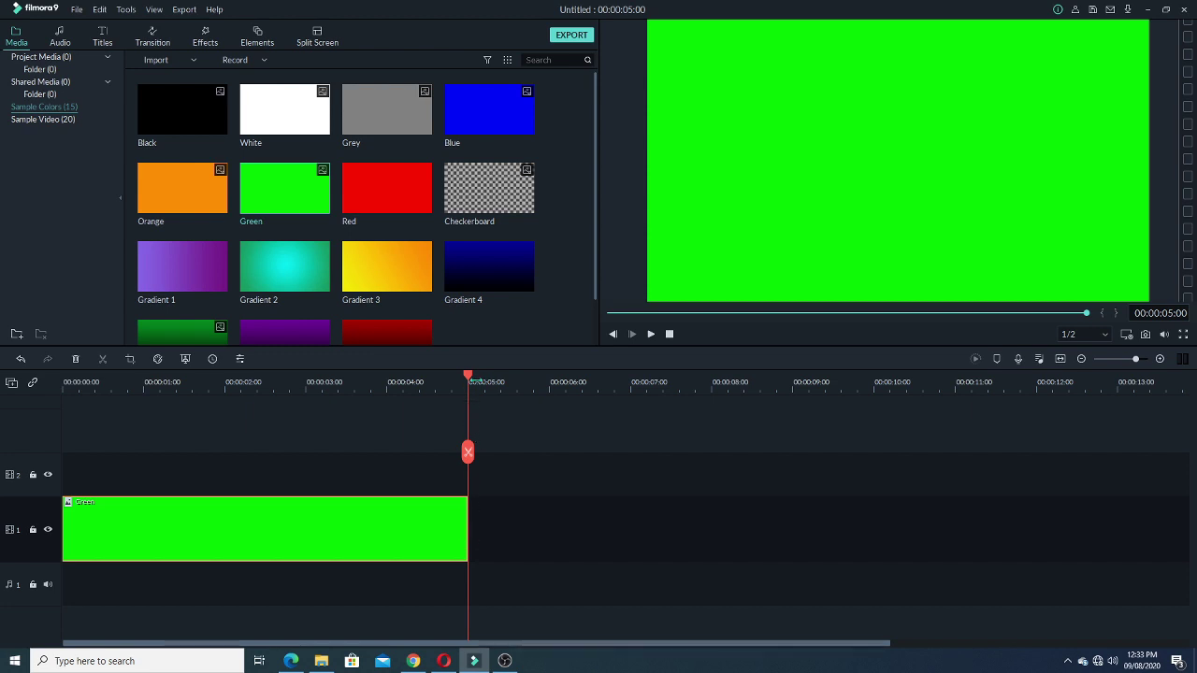
{"action": "key", "text": "ctrl+v"}
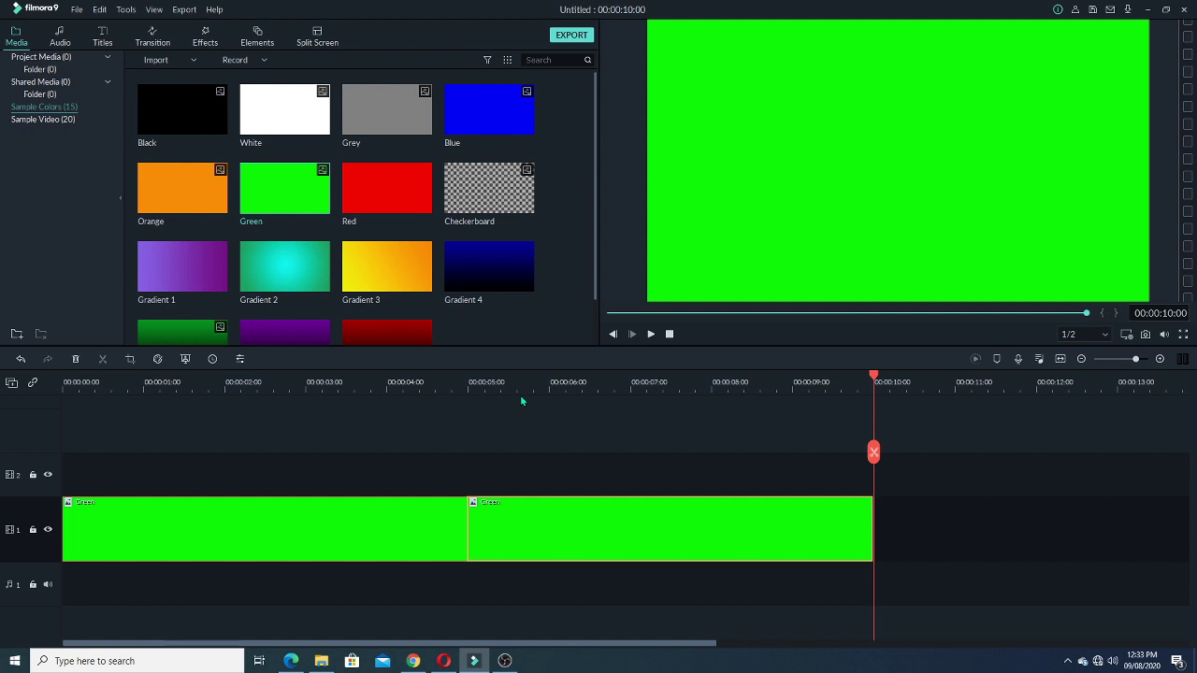
{"action": "key", "text": "ctrl+v"}
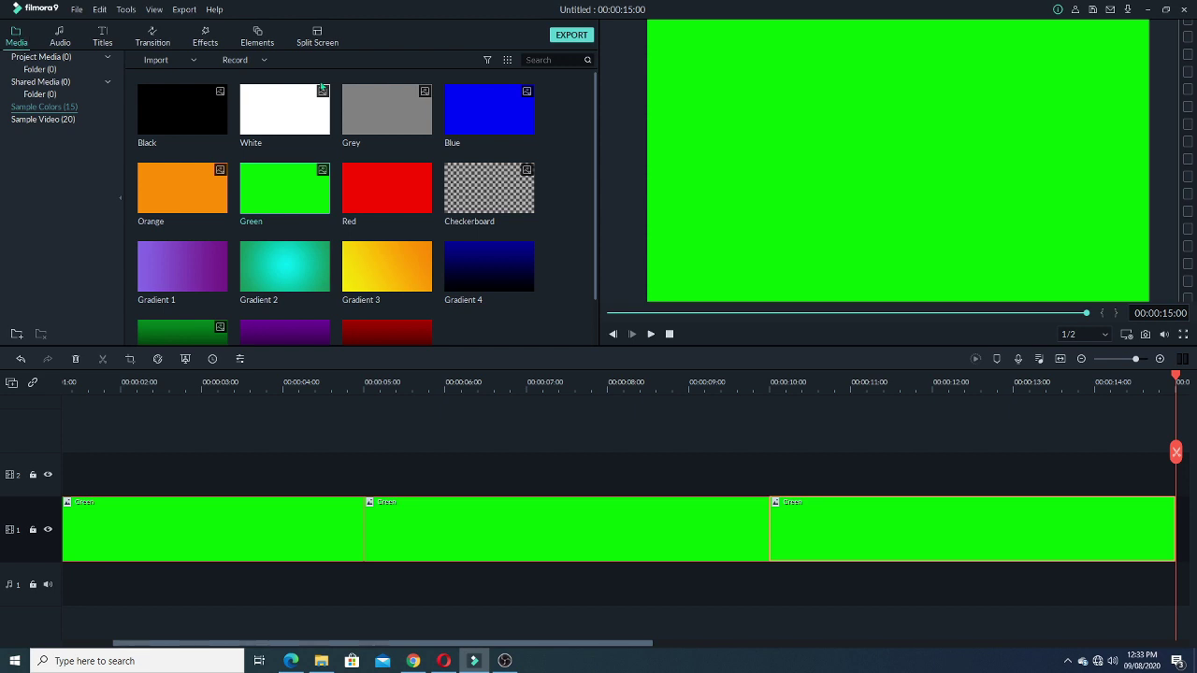
{"action": "left_click", "coordinate": [169, 58]}
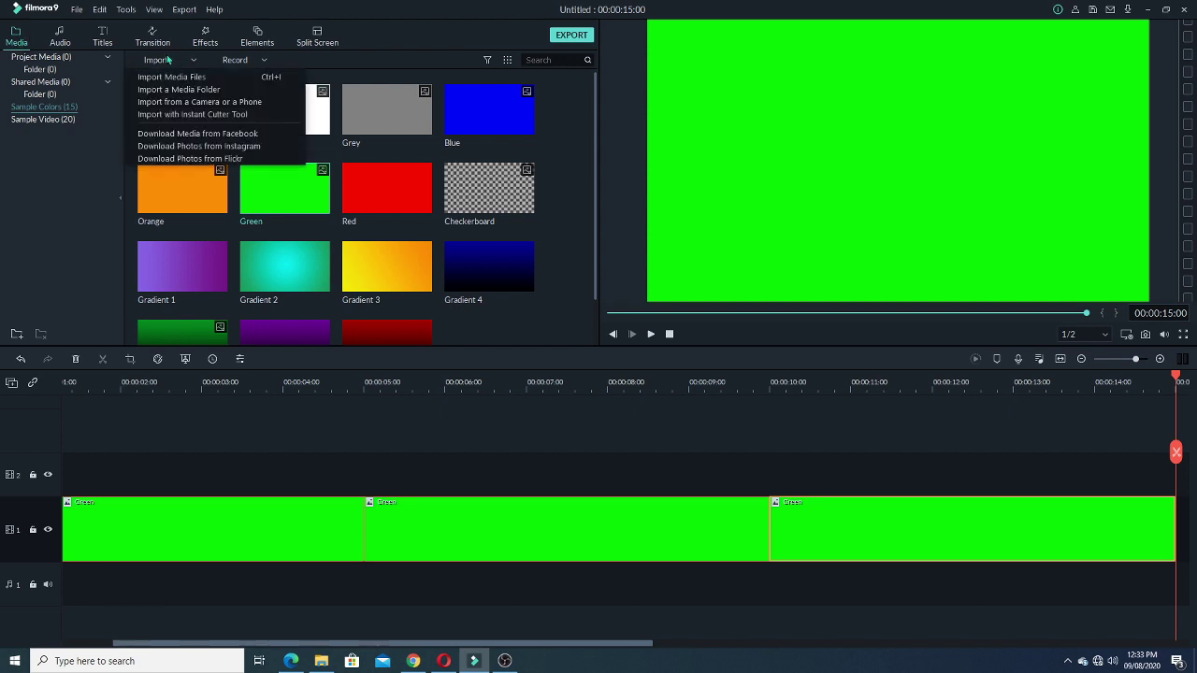
{"action": "left_click", "coordinate": [168, 76]}
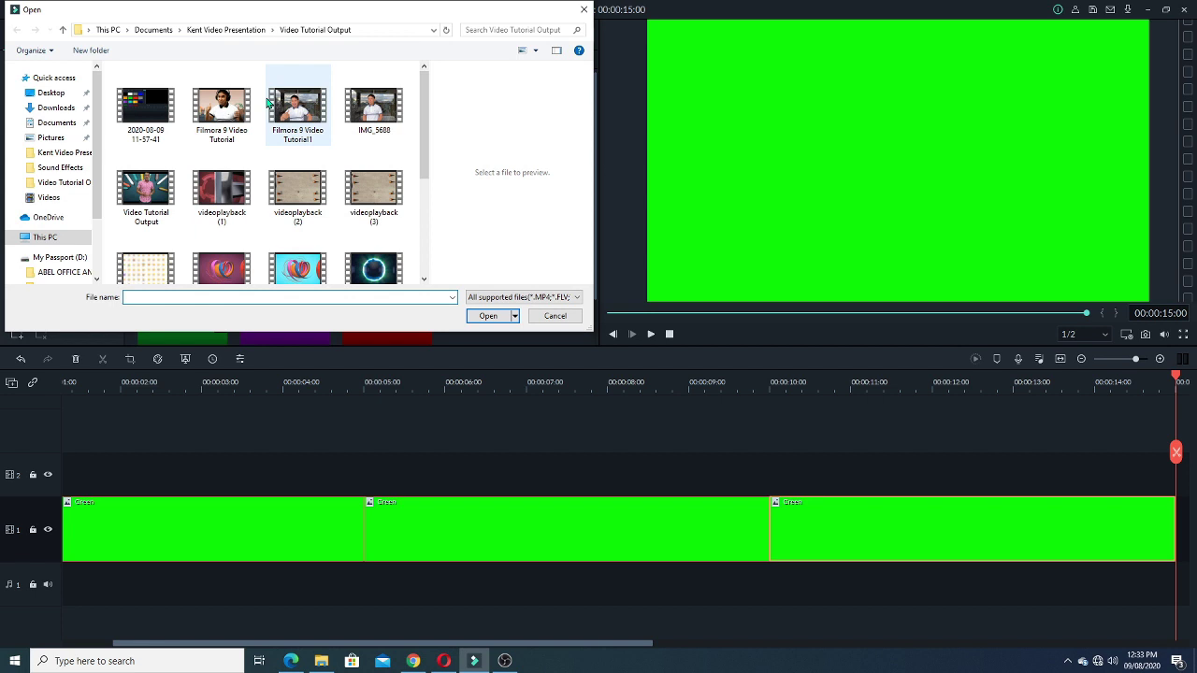
{"action": "left_click_drag", "start_coordinate": [423, 109], "coordinate": [349, 91]}
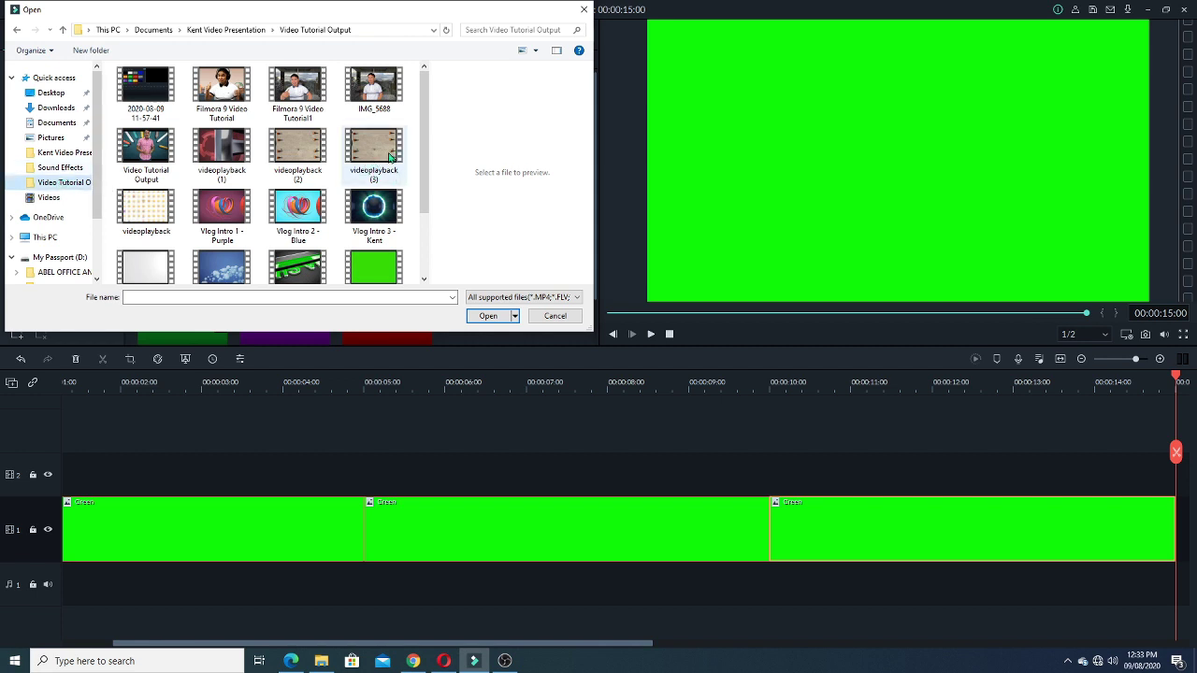
{"action": "mouse_move", "coordinate": [423, 123]}
{"action": "left_mouse_down"}
{"action": "mouse_move", "coordinate": [421, 223]}
{"action": "mouse_move", "coordinate": [421, 103]}
{"action": "left_mouse_up"}
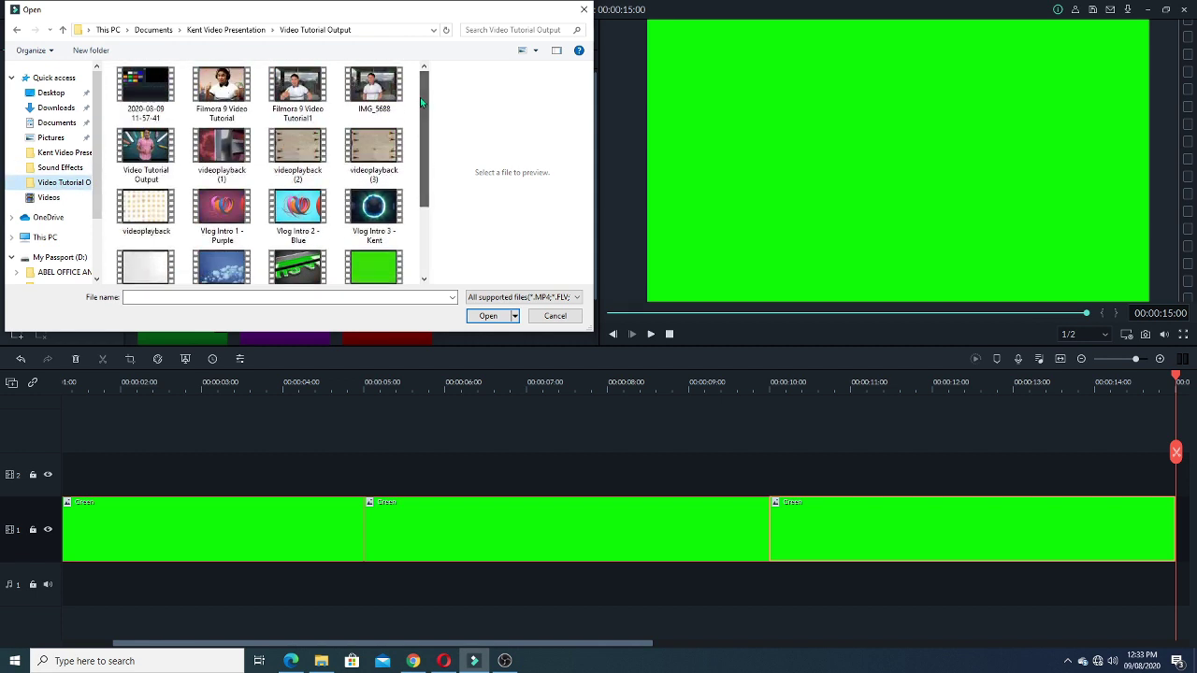
{"action": "left_click", "coordinate": [64, 152]}
{"action": "scroll", "coordinate": [109, 268], "scroll_direction": "down", "scroll_amount": 5}
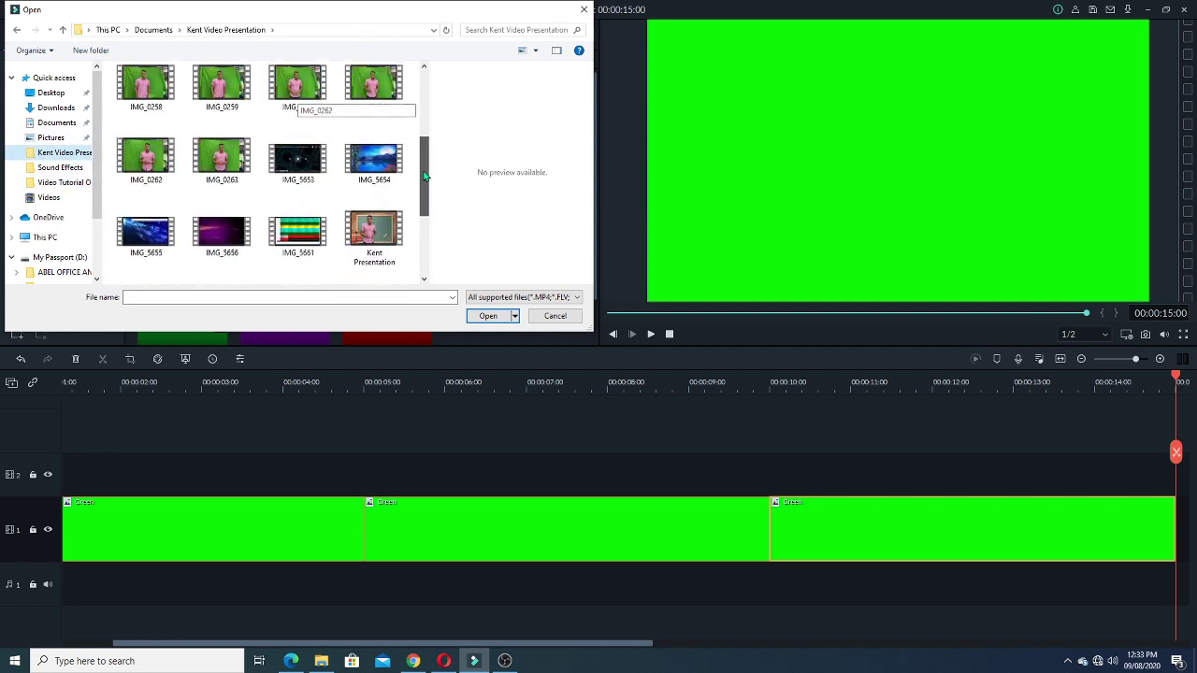
{"action": "left_click", "coordinate": [52, 168]}
{"action": "left_click", "coordinate": [49, 198]}
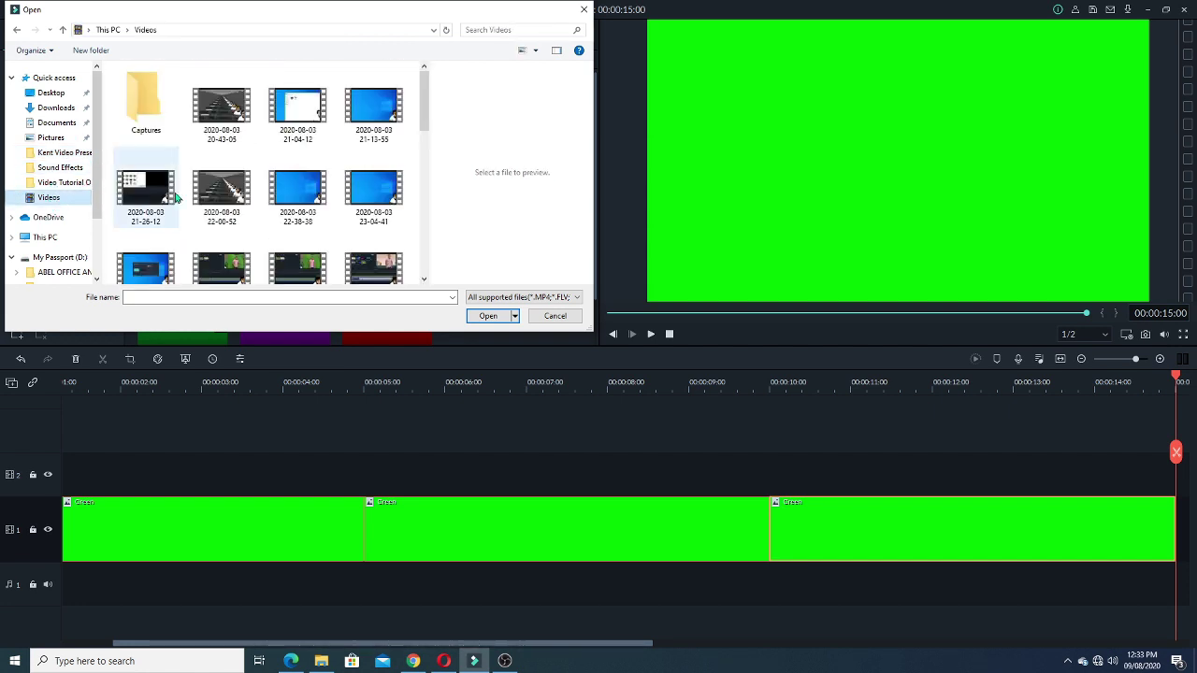
{"action": "left_click_drag", "start_coordinate": [427, 101], "coordinate": [423, 252]}
{"action": "left_click", "coordinate": [56, 107]}
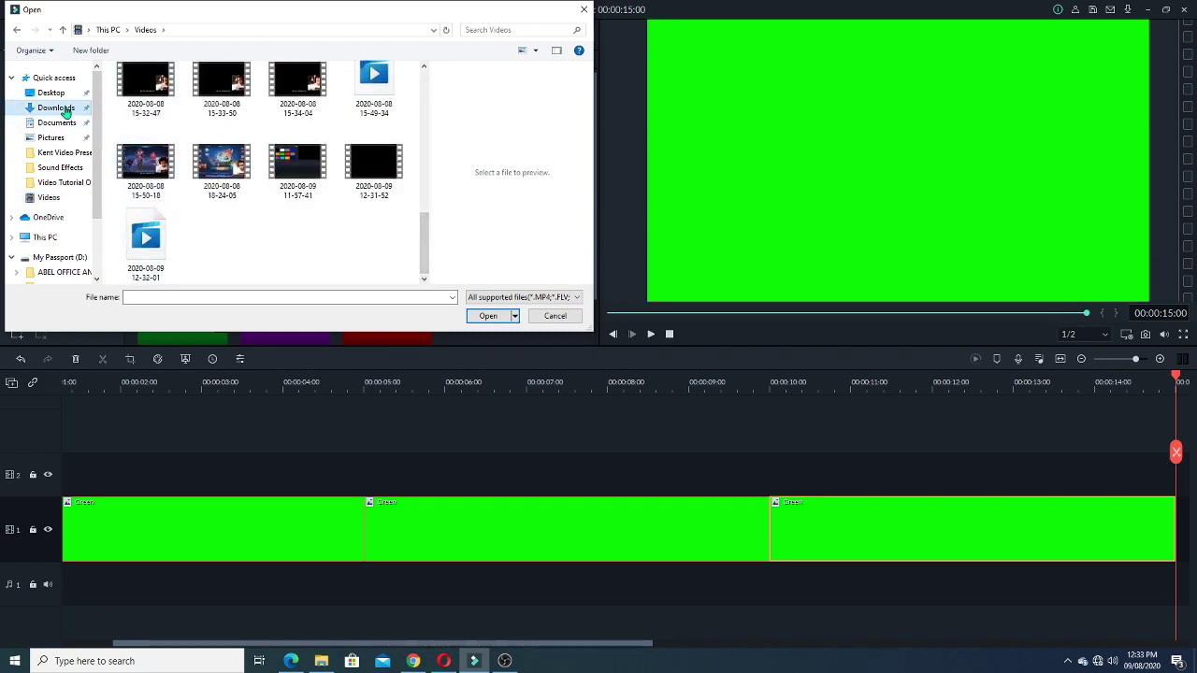
{"action": "left_click_drag", "start_coordinate": [421, 118], "coordinate": [422, 202]}
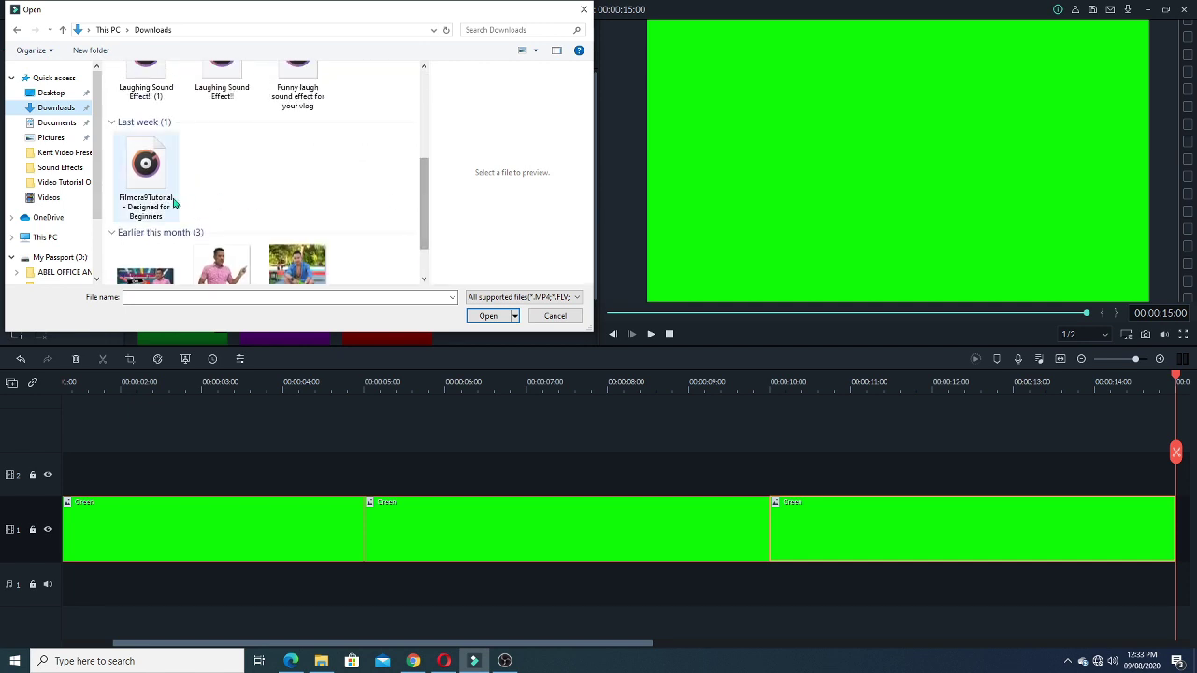
{"action": "left_click", "coordinate": [49, 240]}
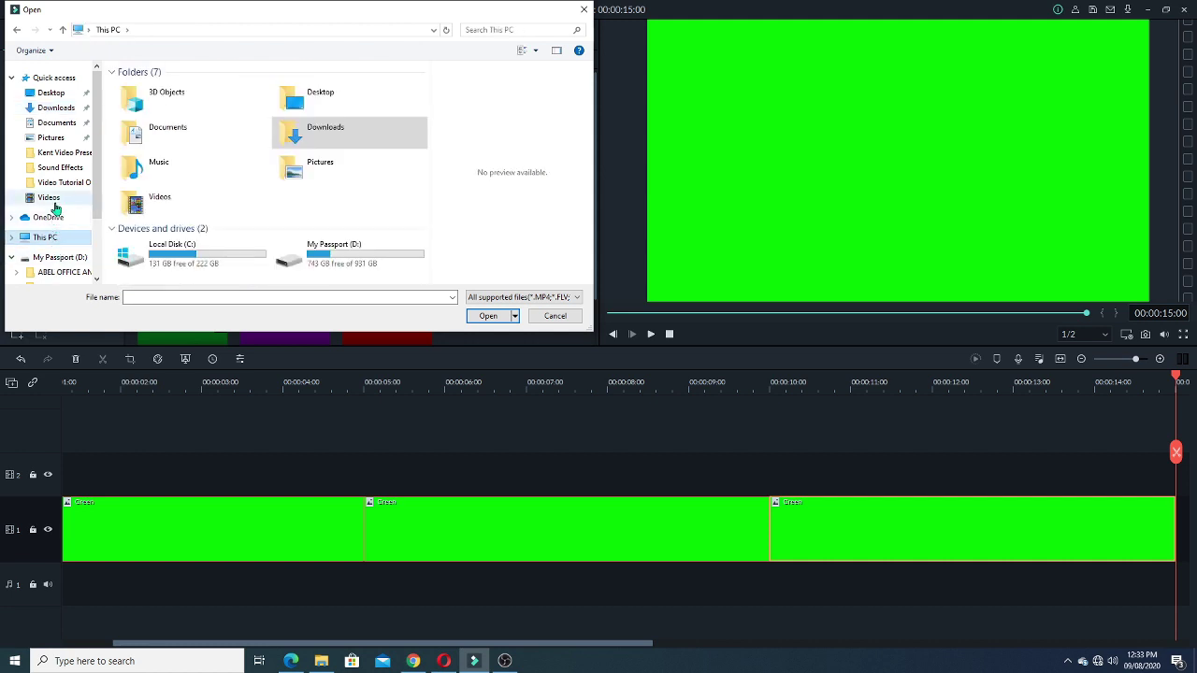
{"action": "left_click", "coordinate": [51, 199]}
{"action": "left_click", "coordinate": [62, 184]}
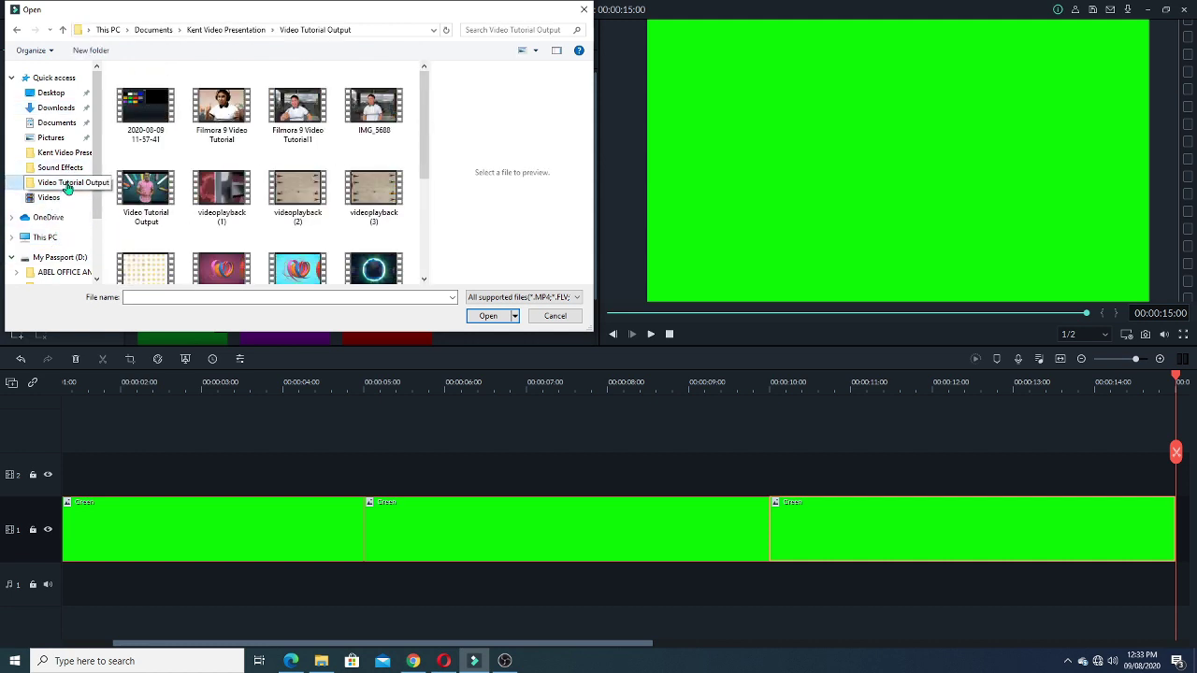
{"action": "left_click", "coordinate": [51, 197]}
{"action": "mouse_move", "coordinate": [426, 103]}
{"action": "left_mouse_down"}
{"action": "mouse_move", "coordinate": [419, 244]}
{"action": "mouse_move", "coordinate": [423, 94]}
{"action": "left_mouse_up"}
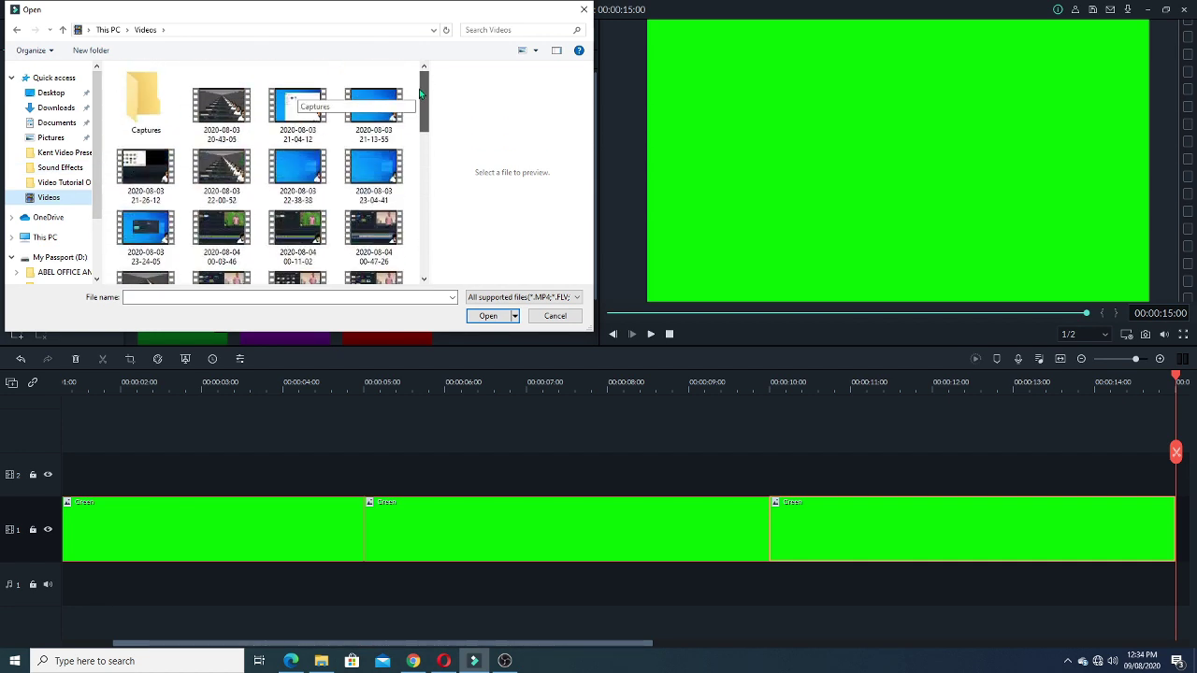
{"action": "double_click", "coordinate": [140, 105]}
{"action": "left_click", "coordinate": [62, 123]}
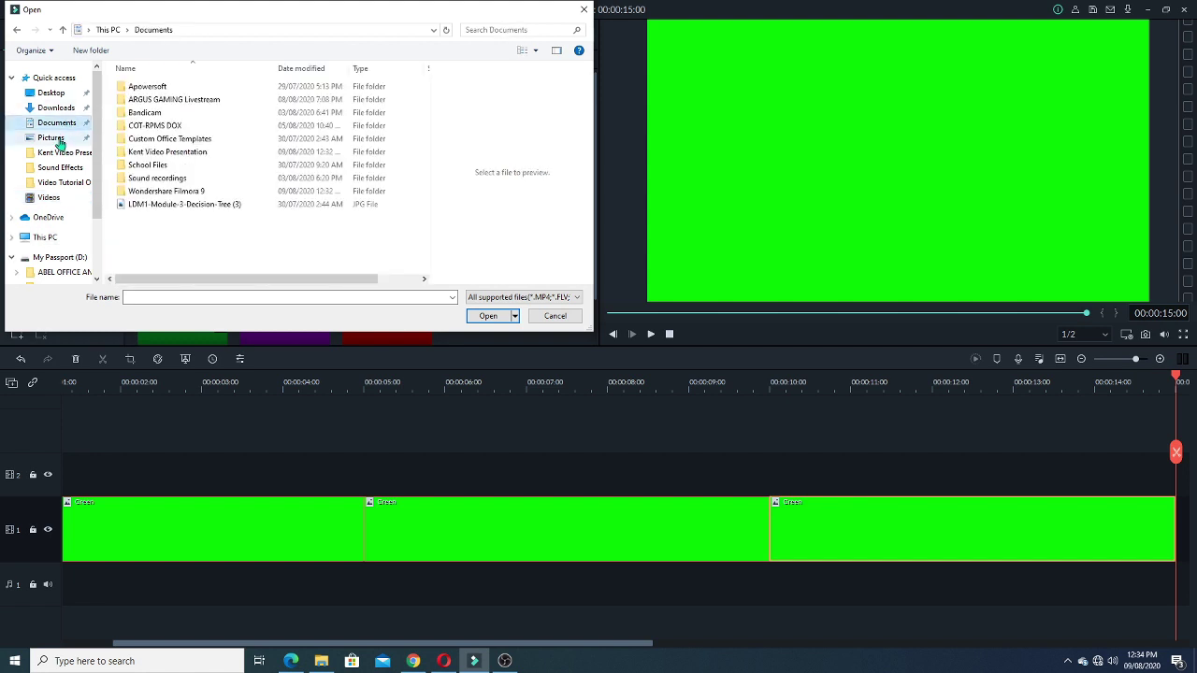
{"action": "left_click", "coordinate": [58, 138]}
{"action": "scroll", "coordinate": [421, 145], "scroll_direction": "down", "scroll_amount": 1}
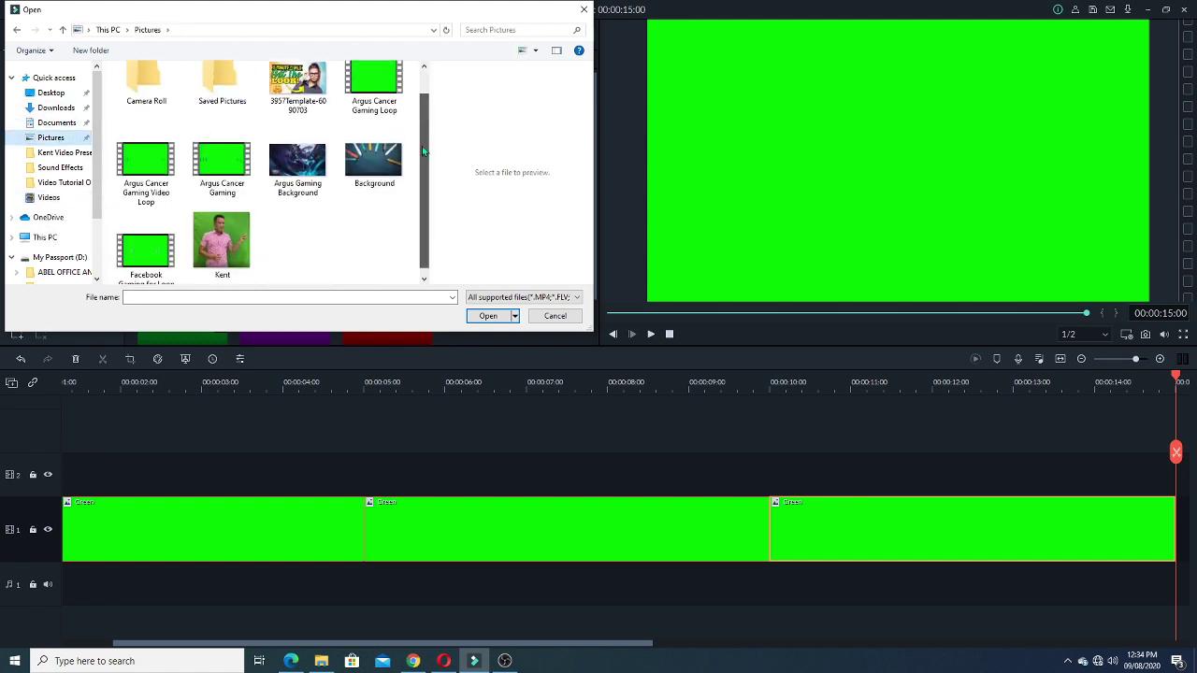
{"action": "left_click", "coordinate": [562, 317]}
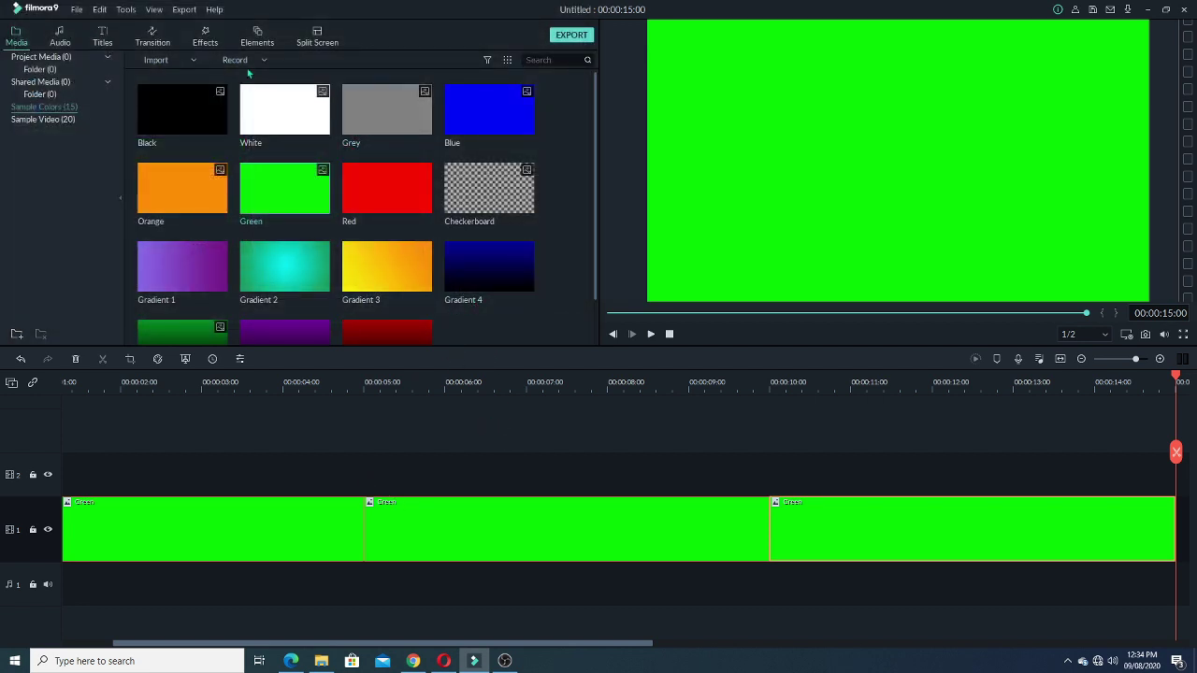
Preview the Element Love 2 heart animation and place it on video track 2 above the first Green clip.
{"action": "left_click", "coordinate": [262, 38]}
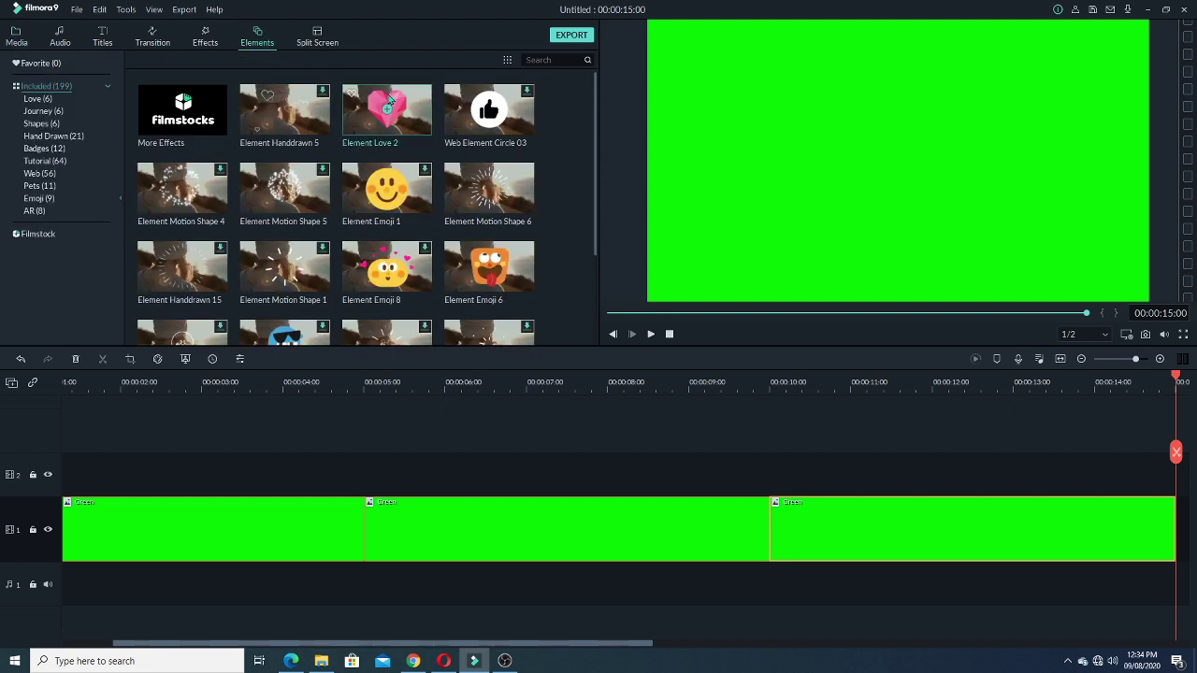
{"action": "left_click", "coordinate": [411, 123]}
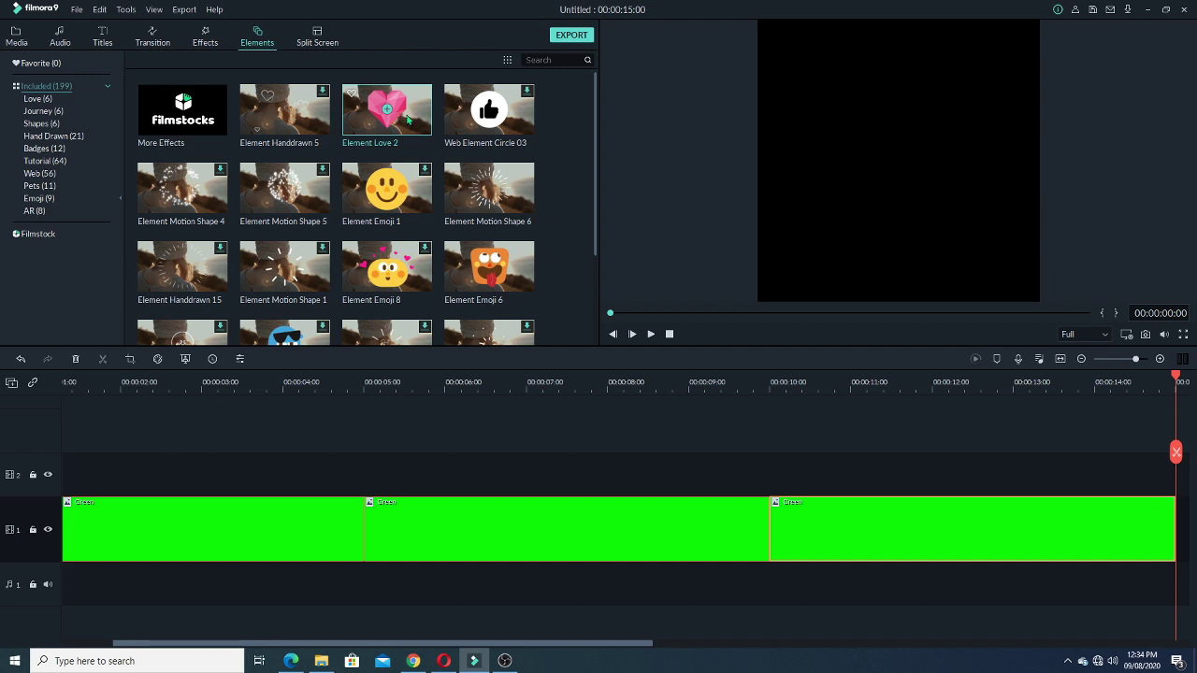
{"action": "double_click", "coordinate": [390, 122]}
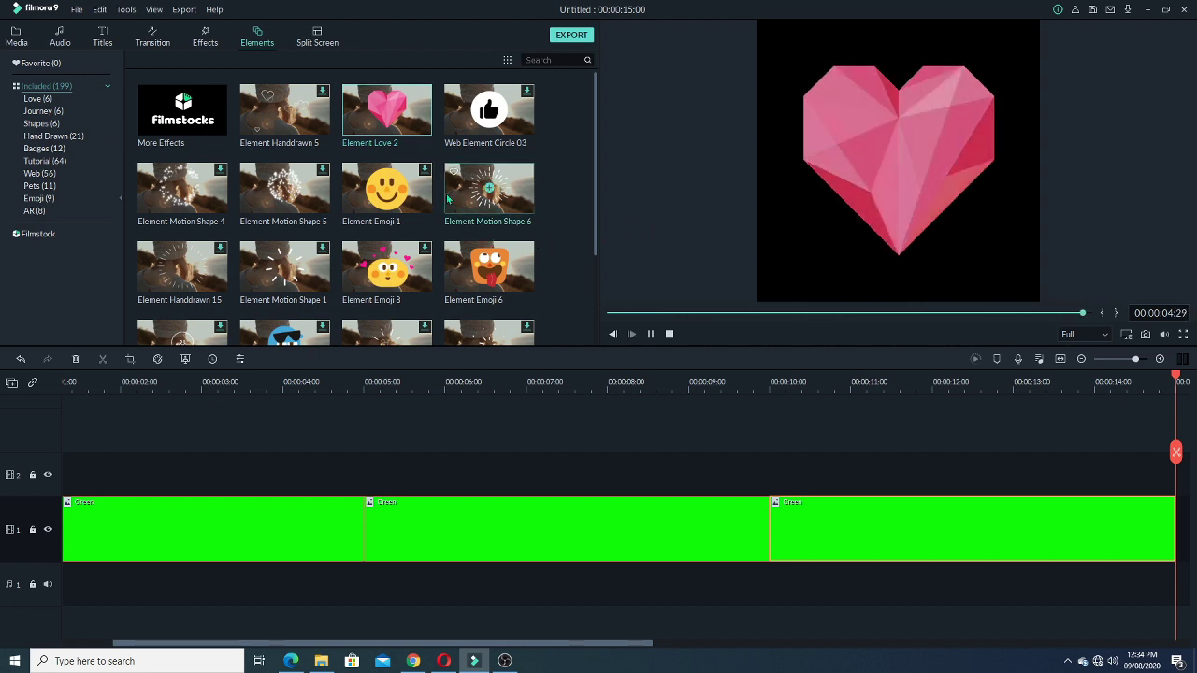
{"action": "left_click_drag", "start_coordinate": [397, 123], "coordinate": [59, 462]}
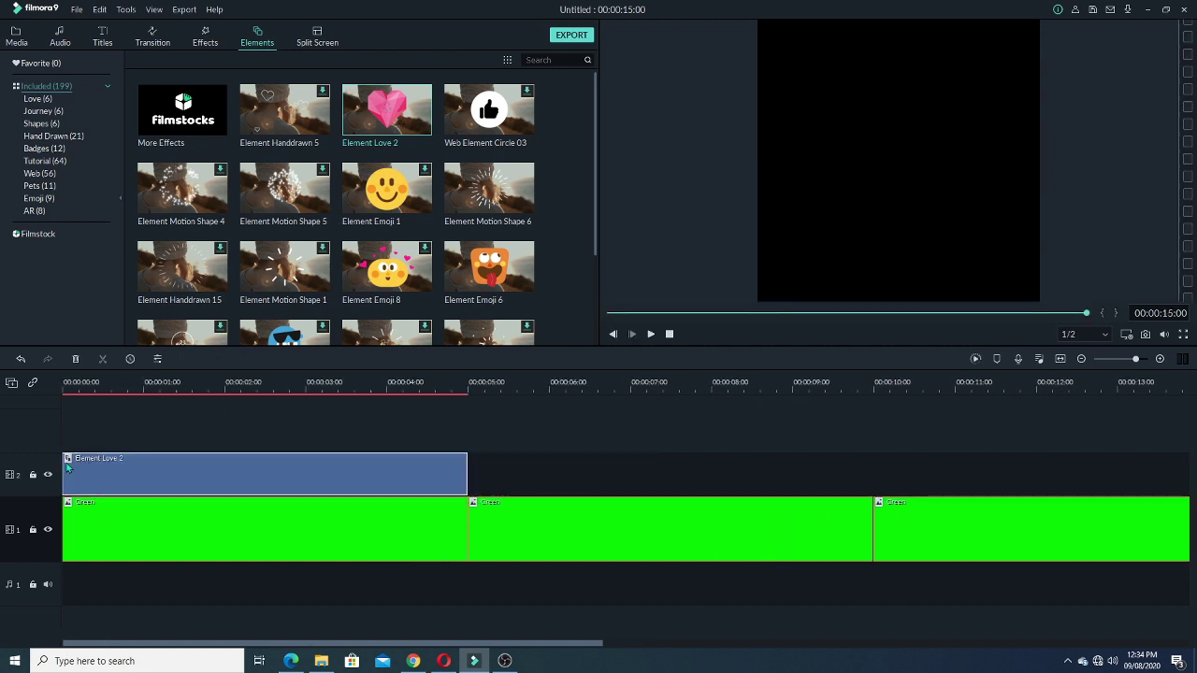
Play the heart element over the green background twice, the second time from just before one second.
{"action": "key", "text": "space"}
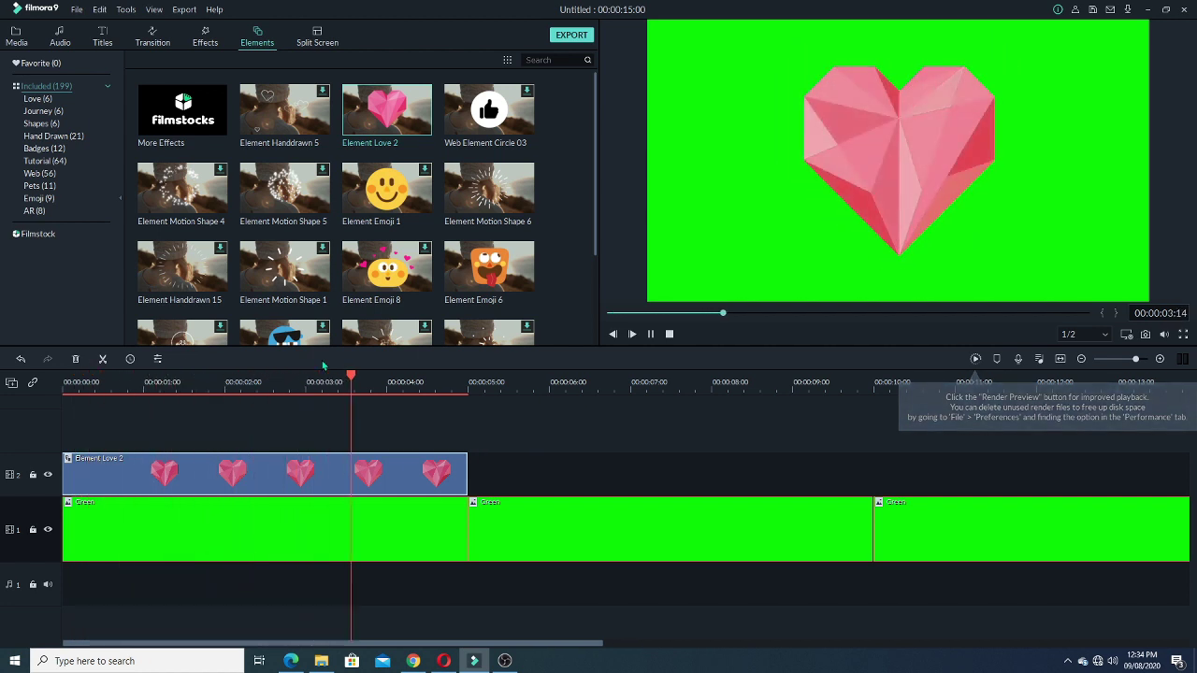
{"action": "key", "text": "space"}
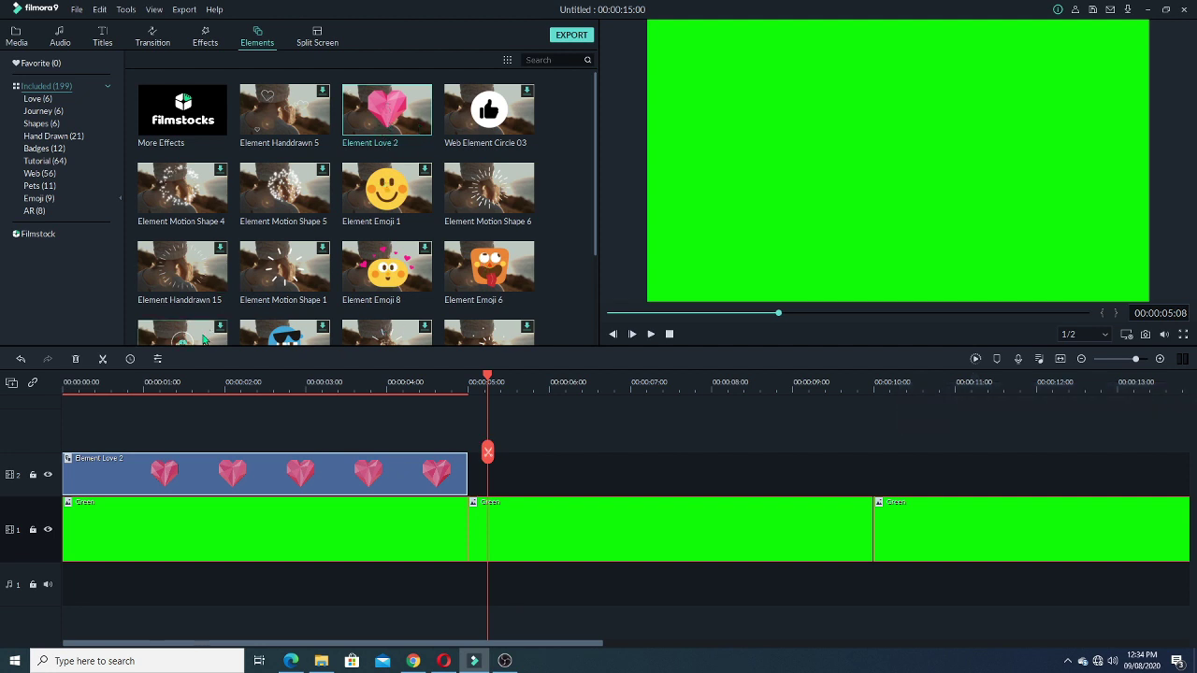
{"action": "left_click", "coordinate": [117, 377]}
{"action": "key", "text": "space"}
{"action": "left_click", "coordinate": [340, 534]}
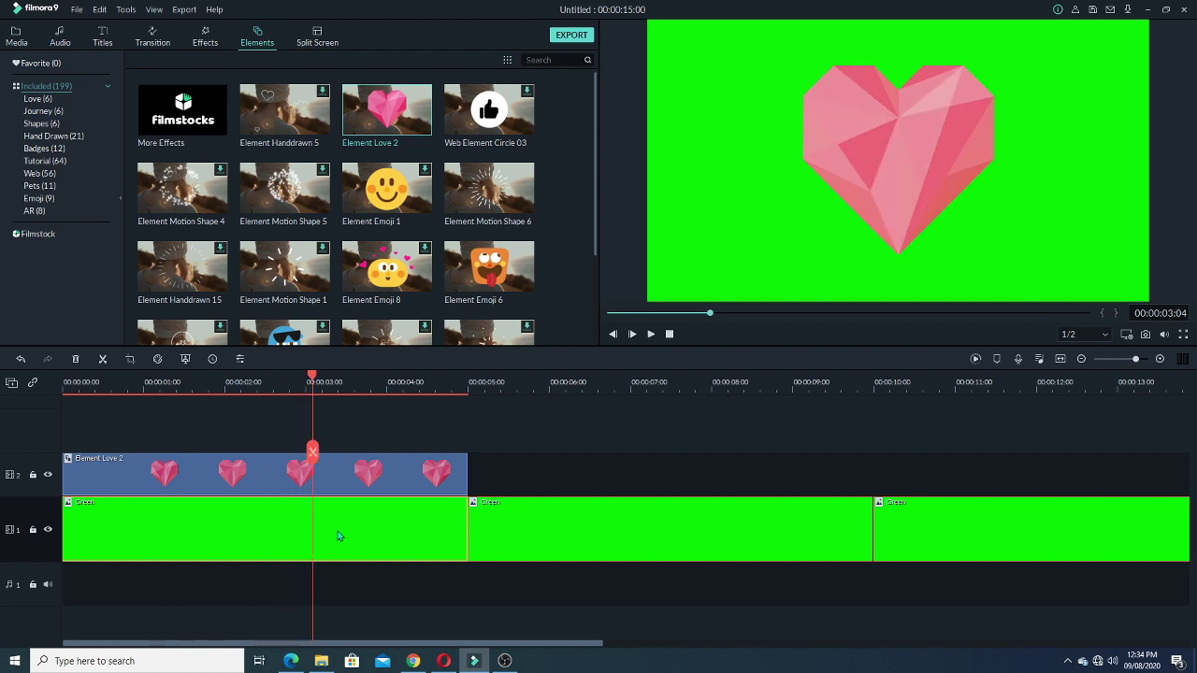
Delete all three Green clips from video track 1.
{"action": "key", "text": "Delete"}
{"action": "left_click", "coordinate": [339, 536]}
{"action": "key", "text": "Delete"}
{"action": "left_click", "coordinate": [363, 533]}
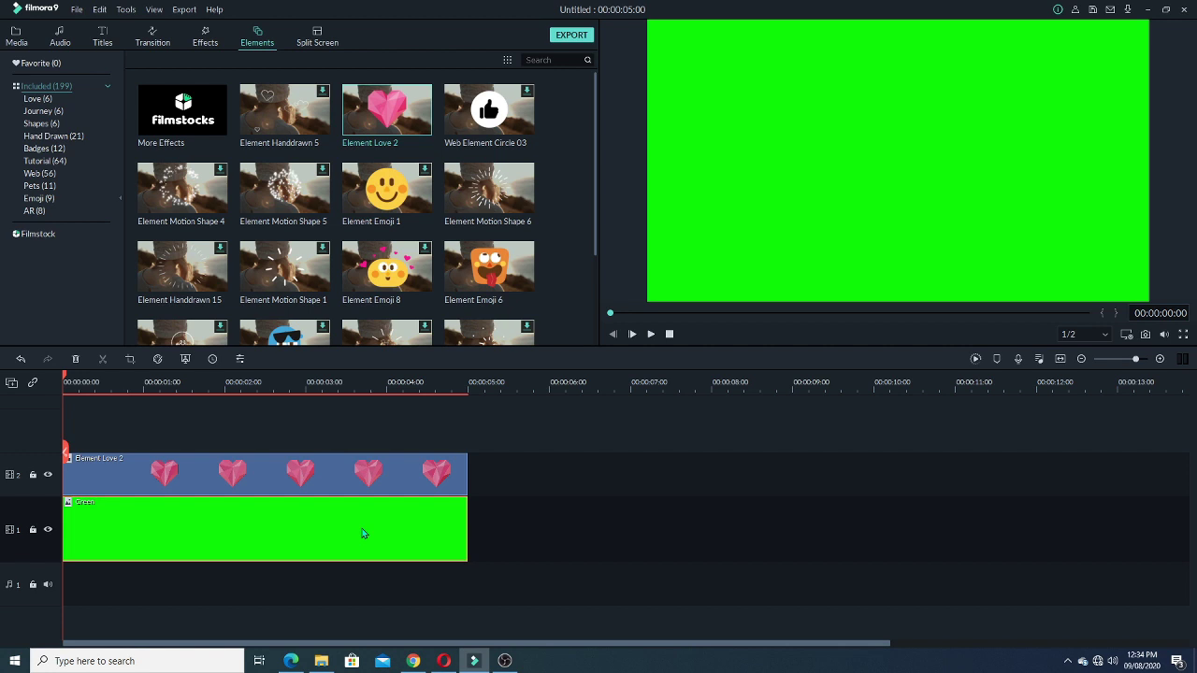
{"action": "key", "text": "Delete"}
Play the heart element on its own without a background and delete it from video track 2.
{"action": "key", "text": "space"}
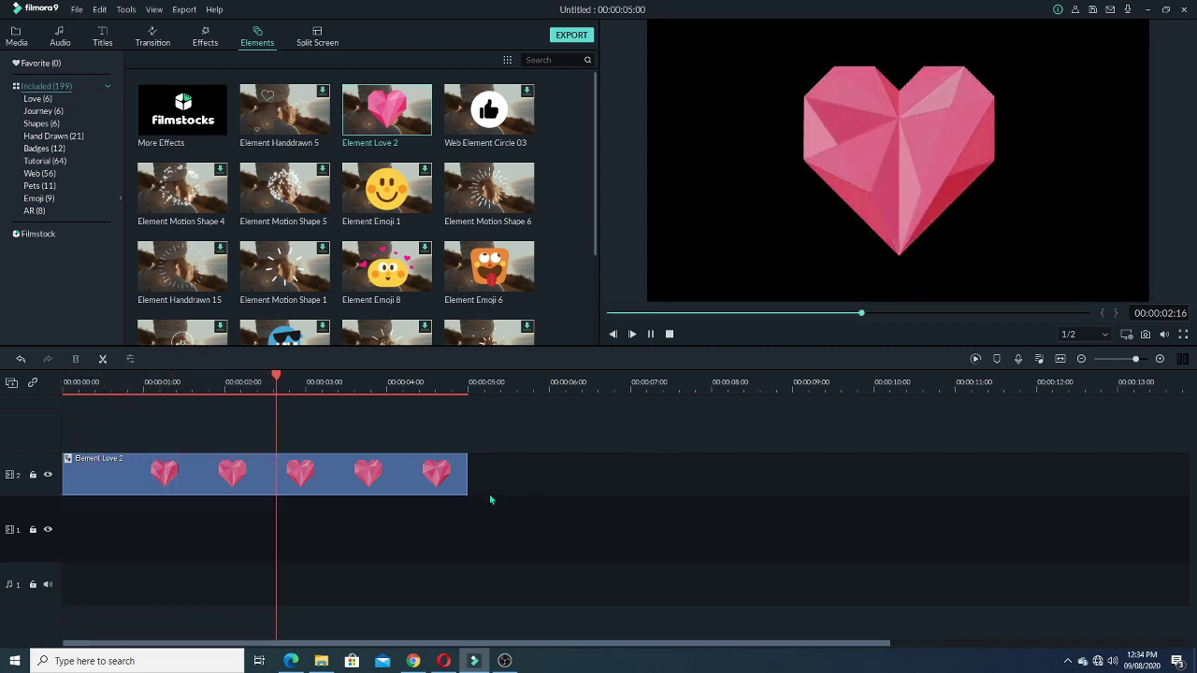
{"action": "key", "text": "space"}
{"action": "left_click", "coordinate": [341, 486]}
{"action": "key", "text": "Delete"}
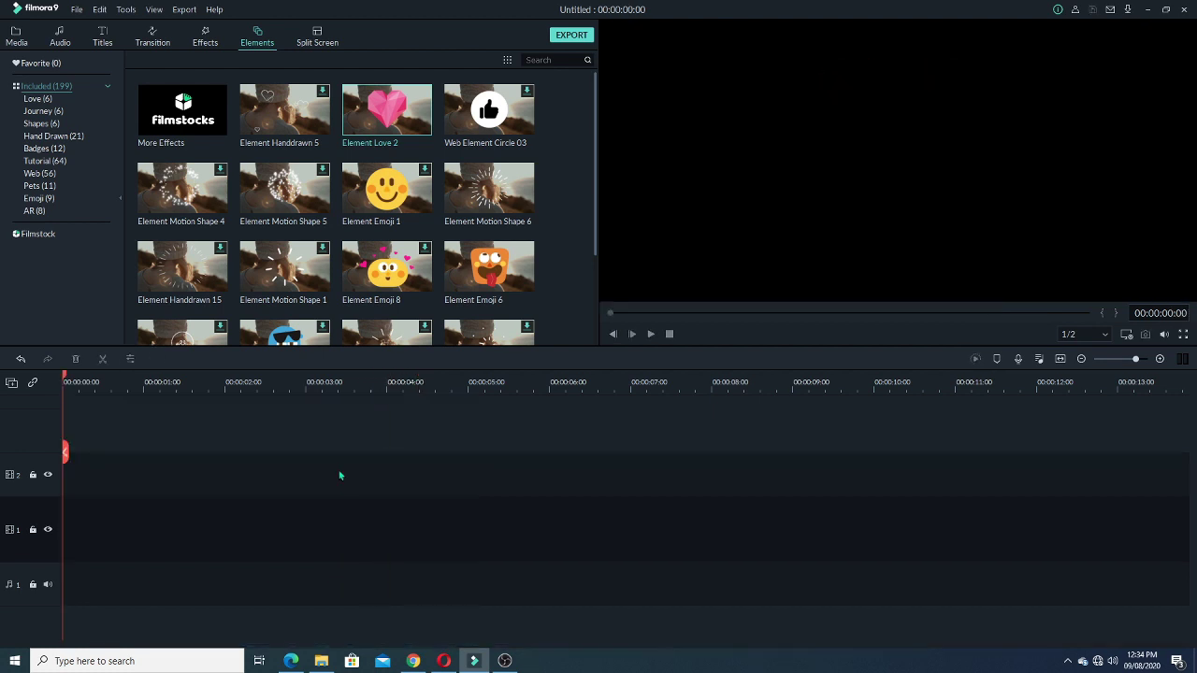
Open the existing project "Filmora Video Tutorial".
{"action": "left_click", "coordinate": [99, 9]}
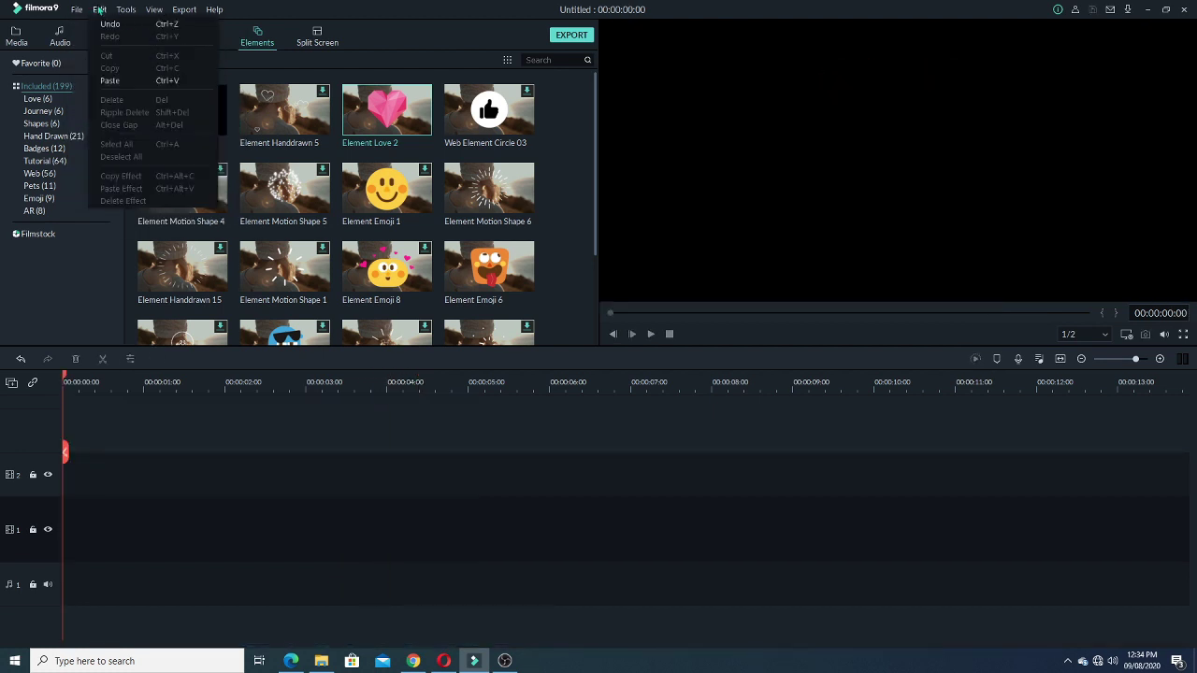
{"action": "mouse_move", "coordinate": [79, 9]}
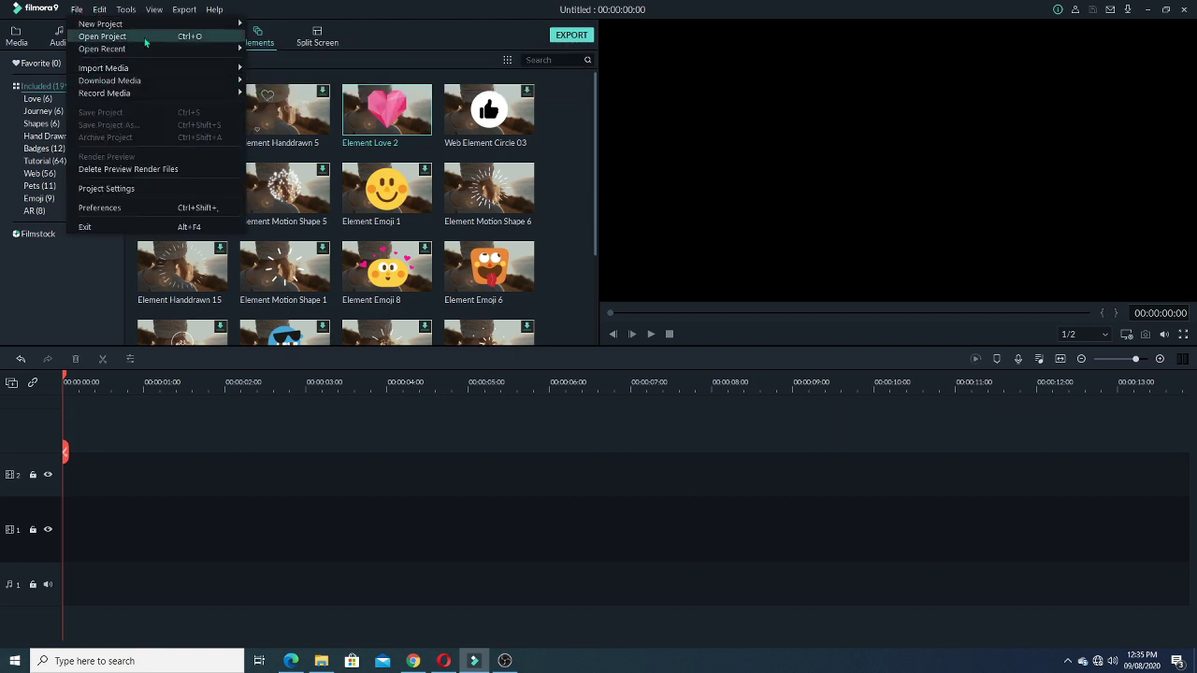
{"action": "left_click", "coordinate": [103, 36]}
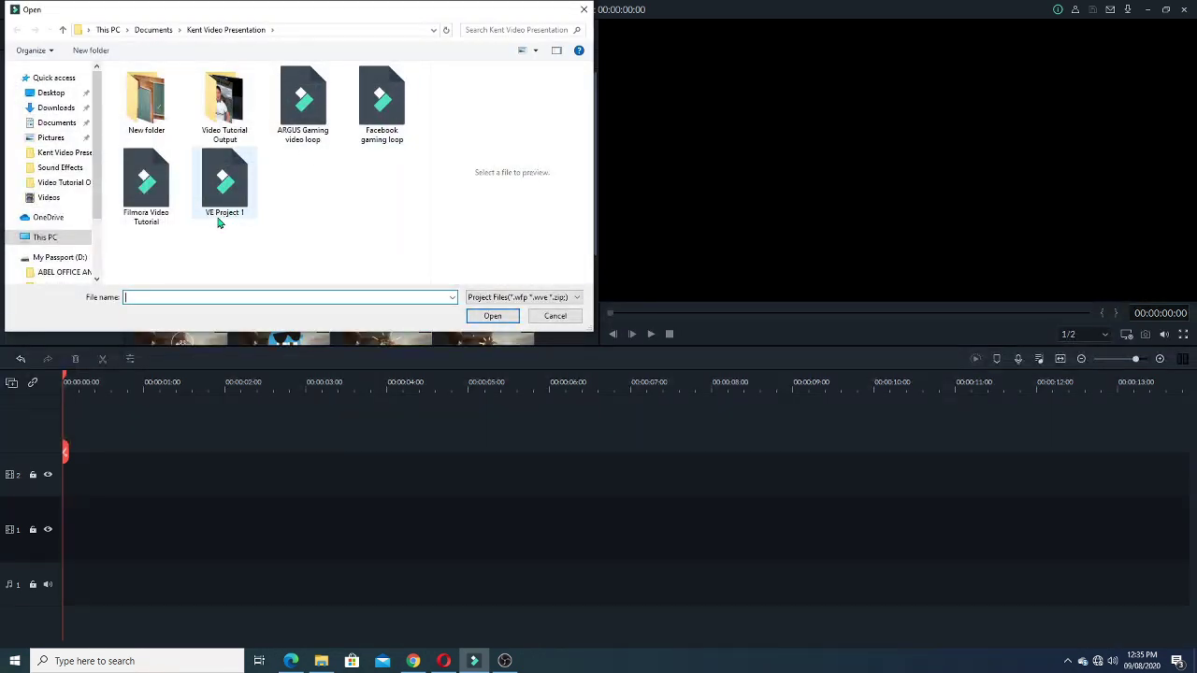
{"action": "left_click", "coordinate": [147, 182]}
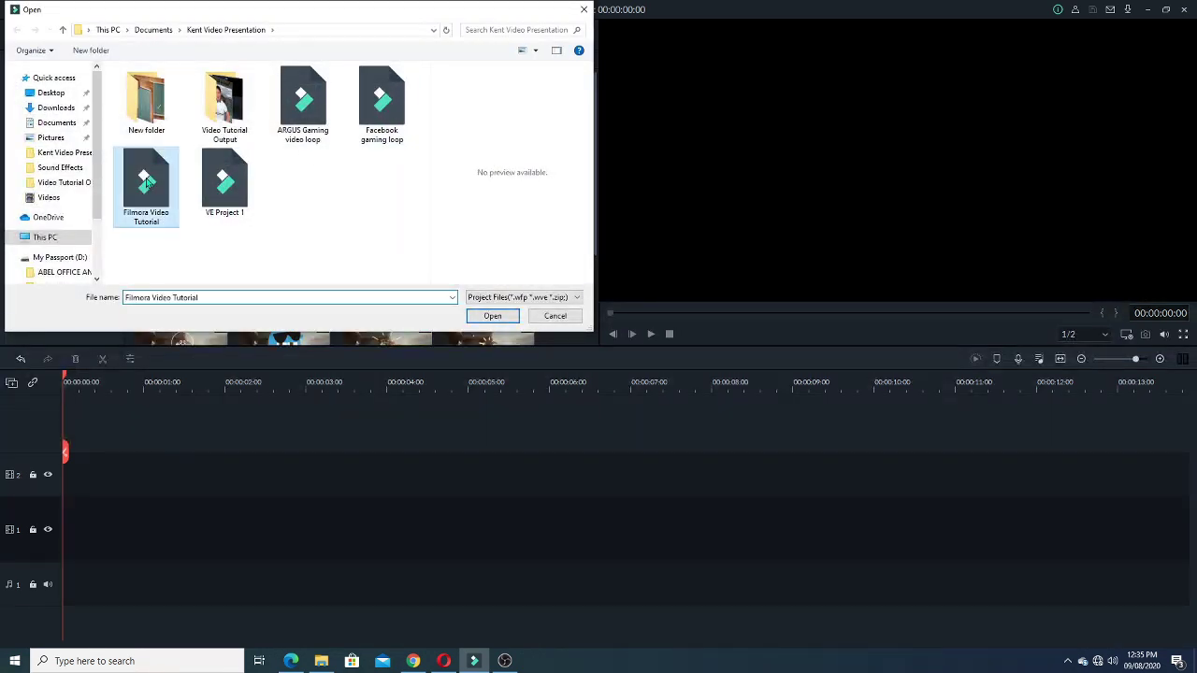
{"action": "left_click", "coordinate": [490, 315]}
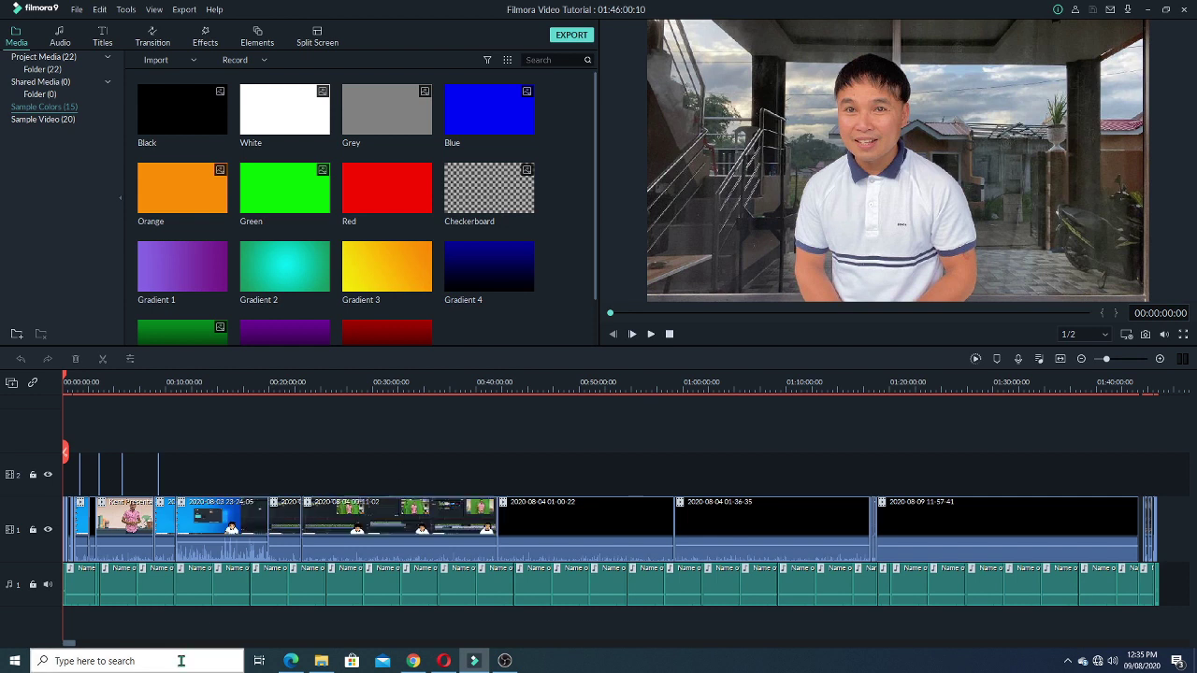
Play the project briefly from about 01:43:40 near its end and lower the preview volume.
{"action": "left_click_drag", "start_coordinate": [73, 645], "coordinate": [541, 644]}
{"action": "left_click", "coordinate": [674, 378]}
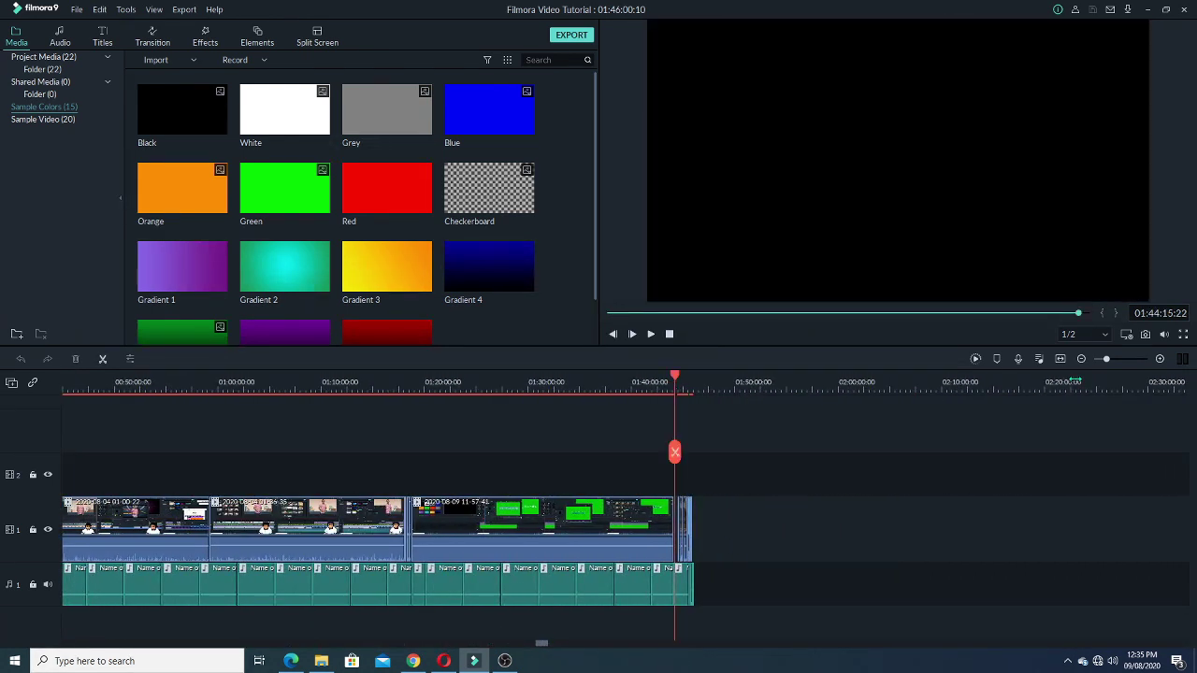
{"action": "left_click", "coordinate": [1121, 360]}
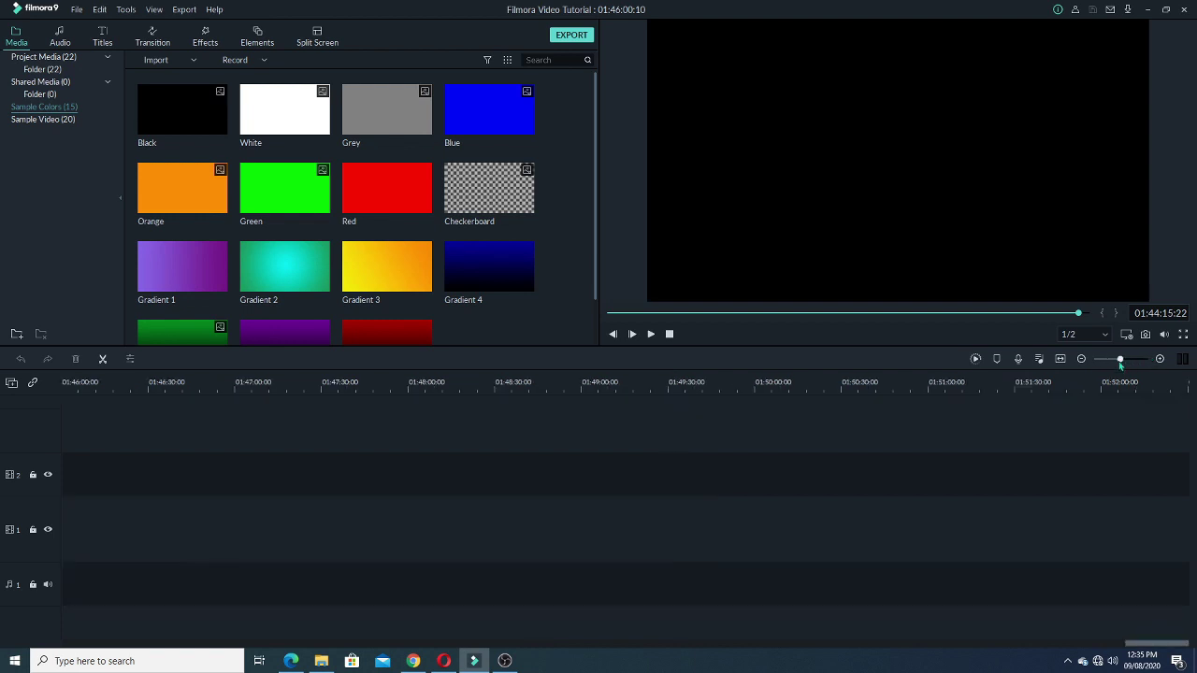
{"action": "left_click_drag", "start_coordinate": [1135, 645], "coordinate": [1070, 648]}
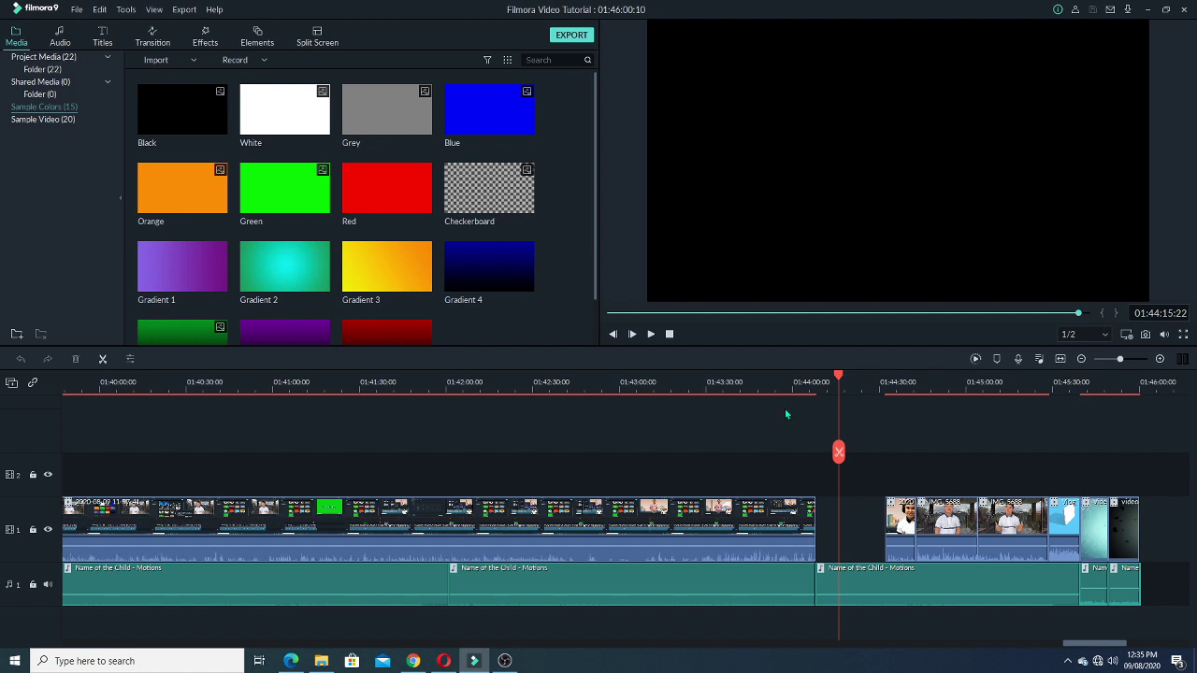
{"action": "left_click", "coordinate": [734, 385]}
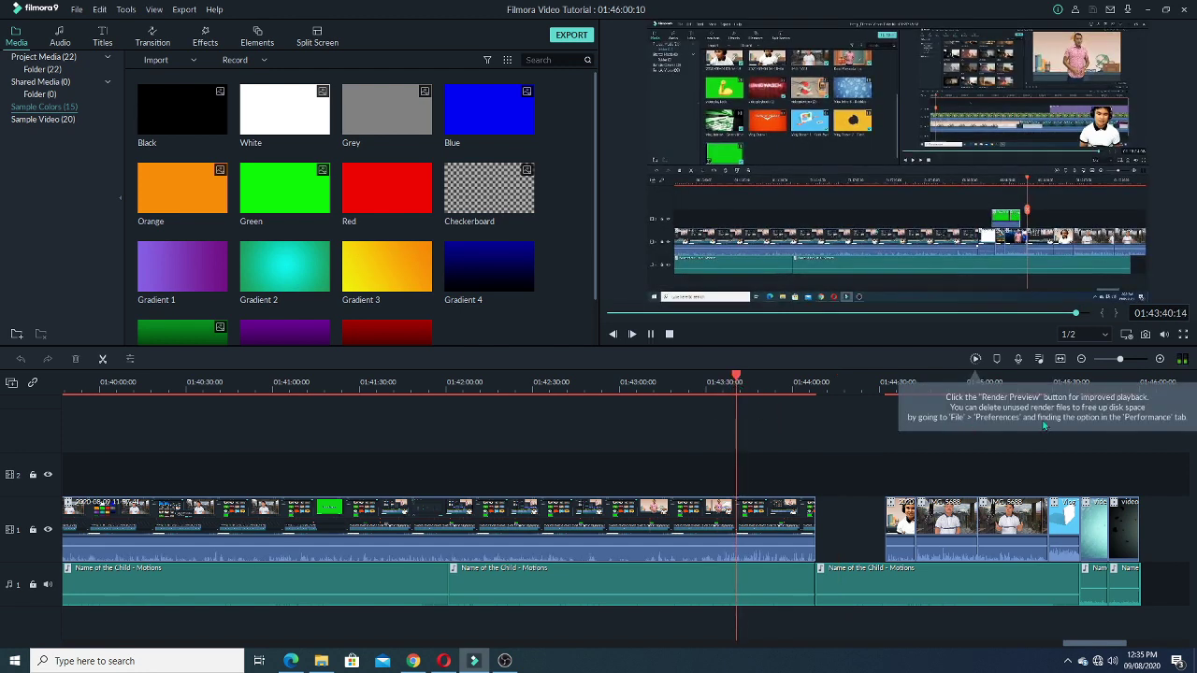
{"action": "mouse_move", "coordinate": [1168, 327]}
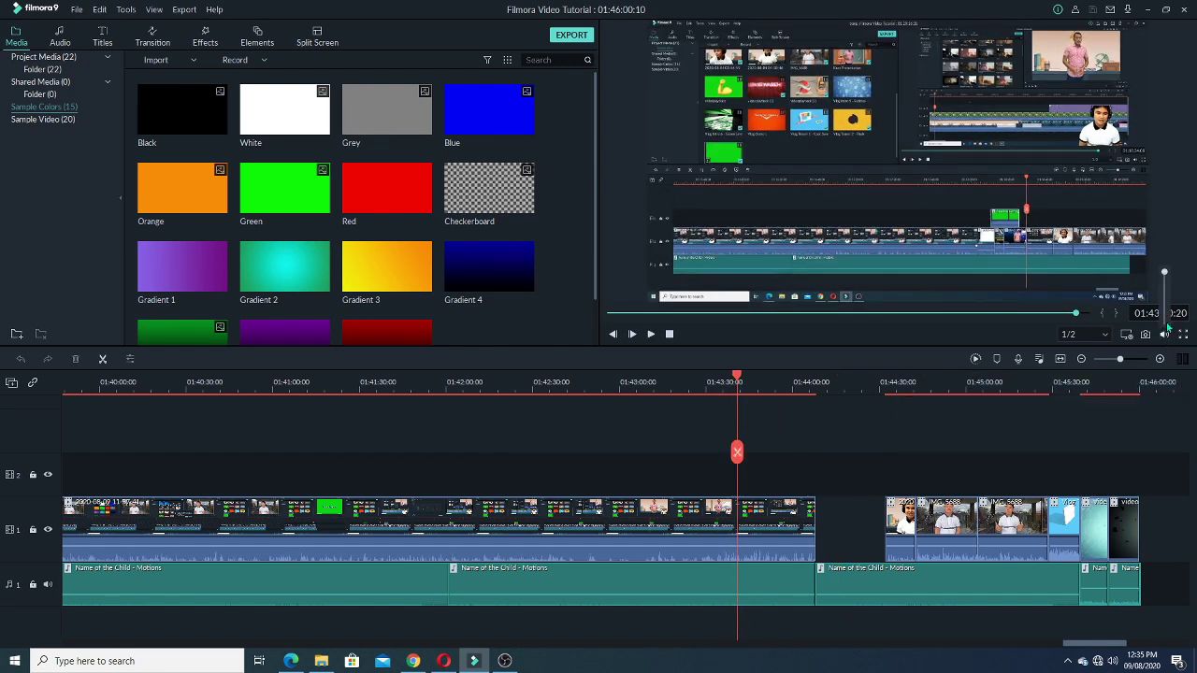
{"action": "left_click_drag", "start_coordinate": [1164, 272], "coordinate": [1163, 309]}
Place the Element Love 2 heart on video track 2 above the headset presenter clip, near 01:44:34.
{"action": "left_click", "coordinate": [900, 383]}
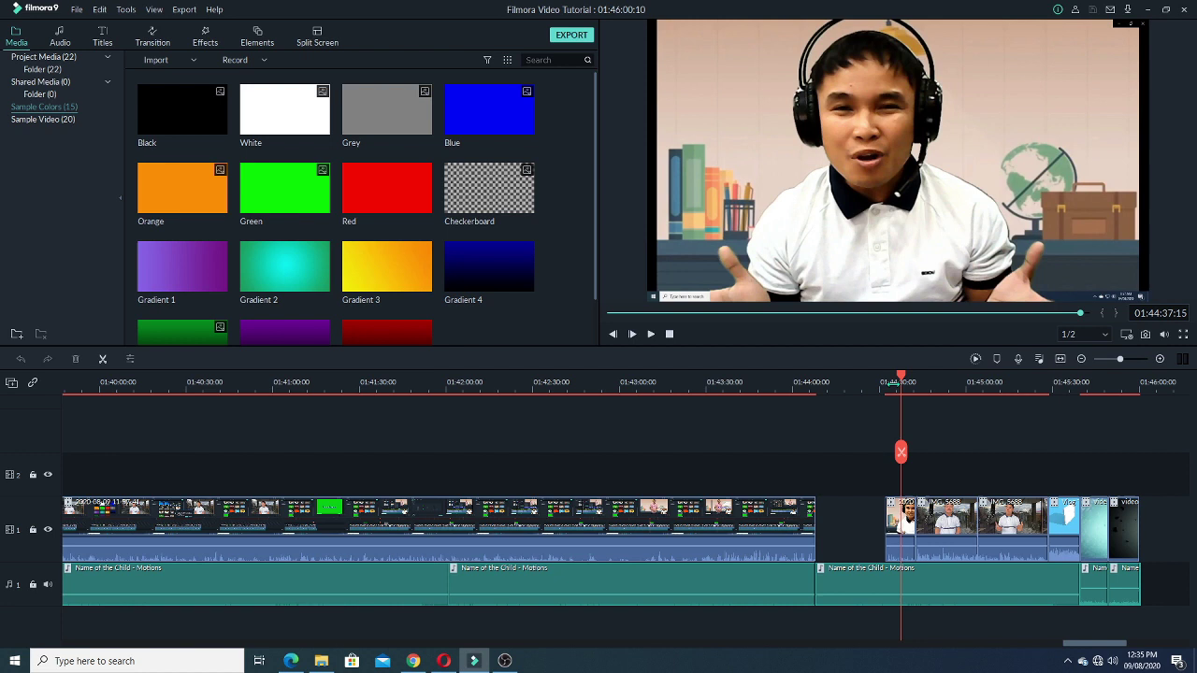
{"action": "left_click", "coordinate": [893, 382]}
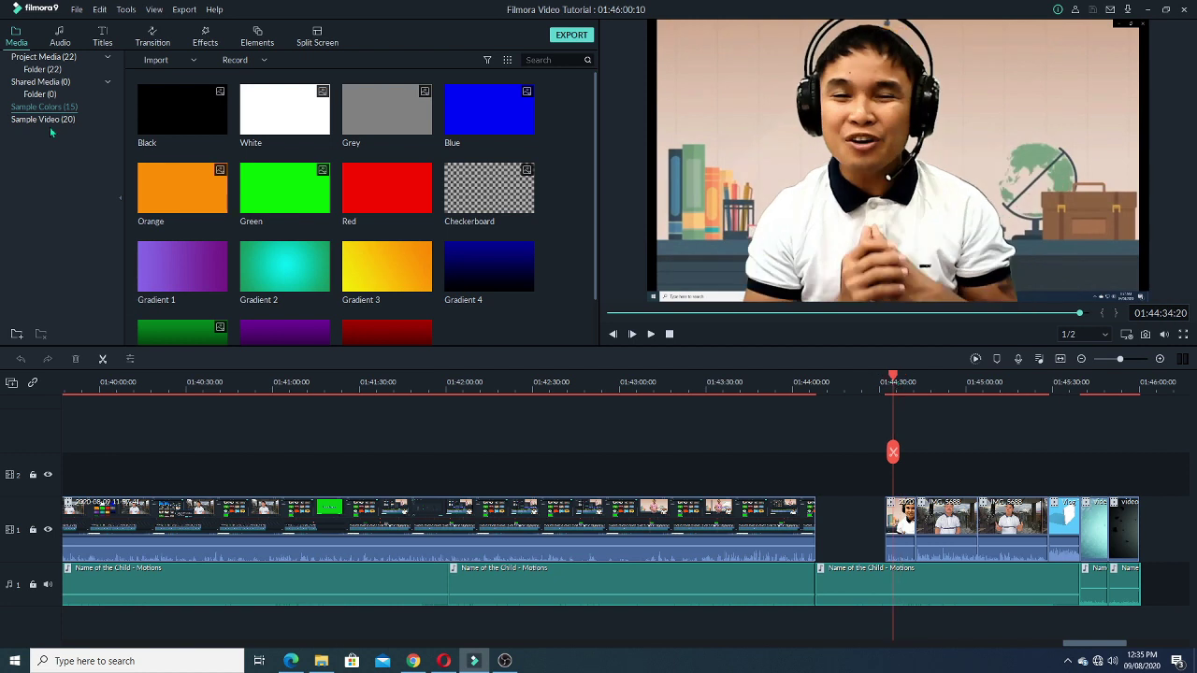
{"action": "left_click", "coordinate": [213, 37]}
{"action": "left_click", "coordinate": [256, 39]}
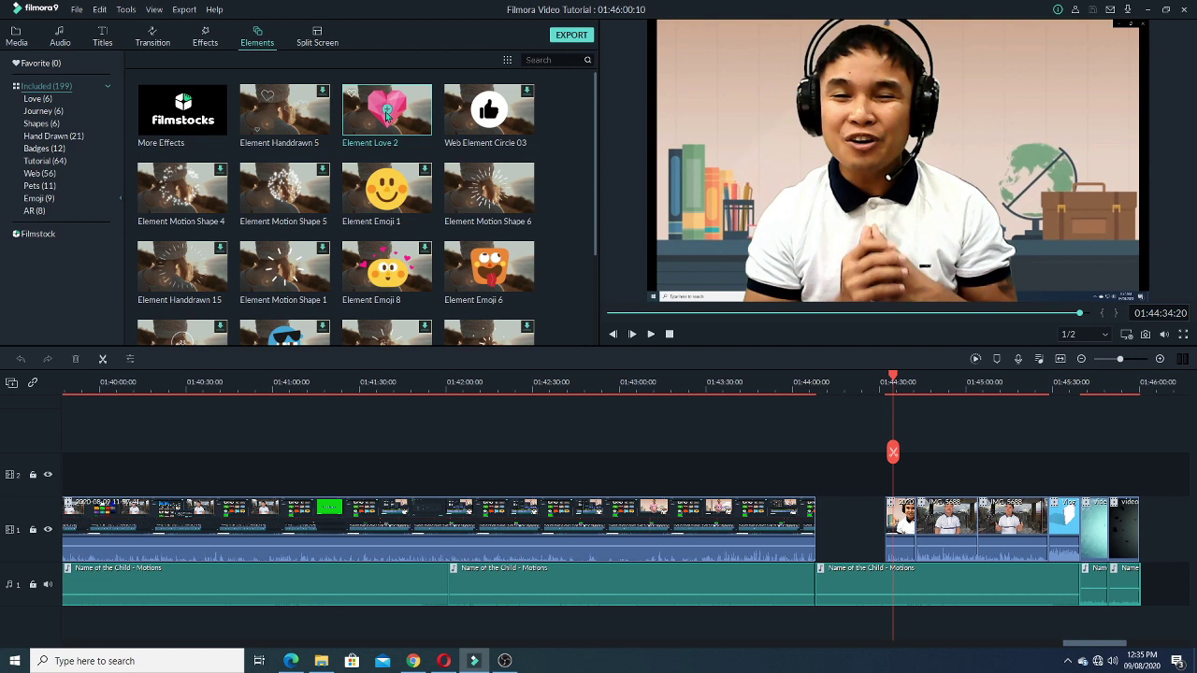
{"action": "left_click_drag", "start_coordinate": [409, 114], "coordinate": [890, 470]}
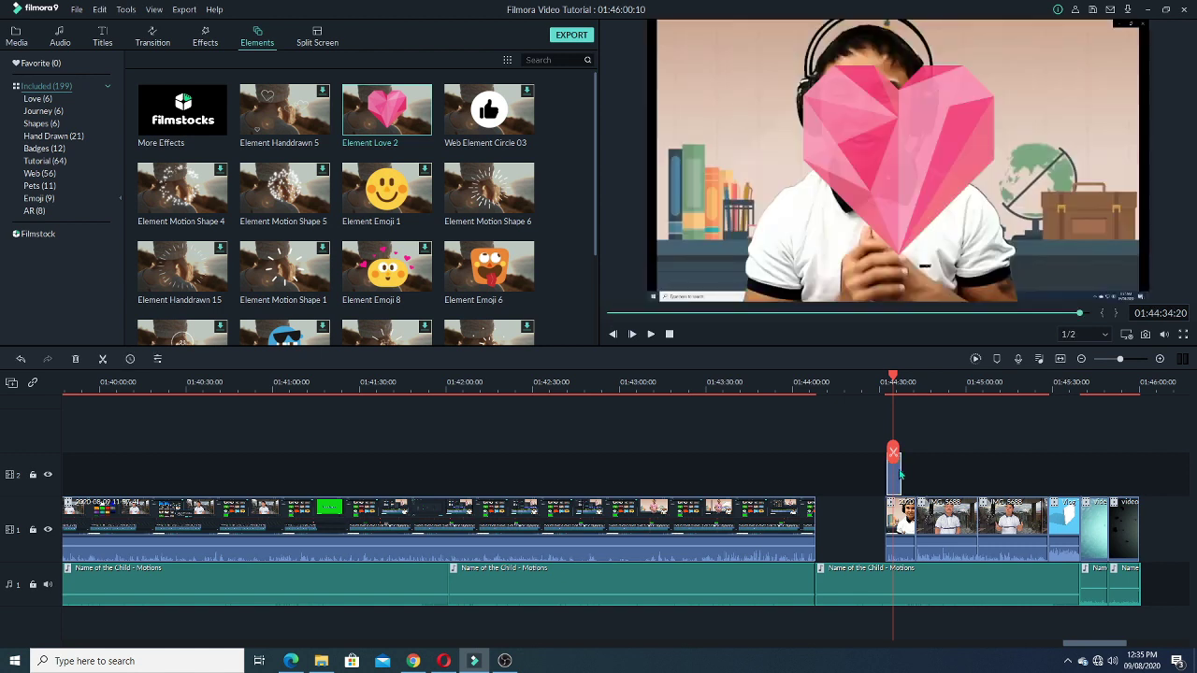
Shrink the heart to about two thirds of its size and move it beside the presenter's head, in the picture's upper-right corner.
{"action": "left_click", "coordinate": [898, 126]}
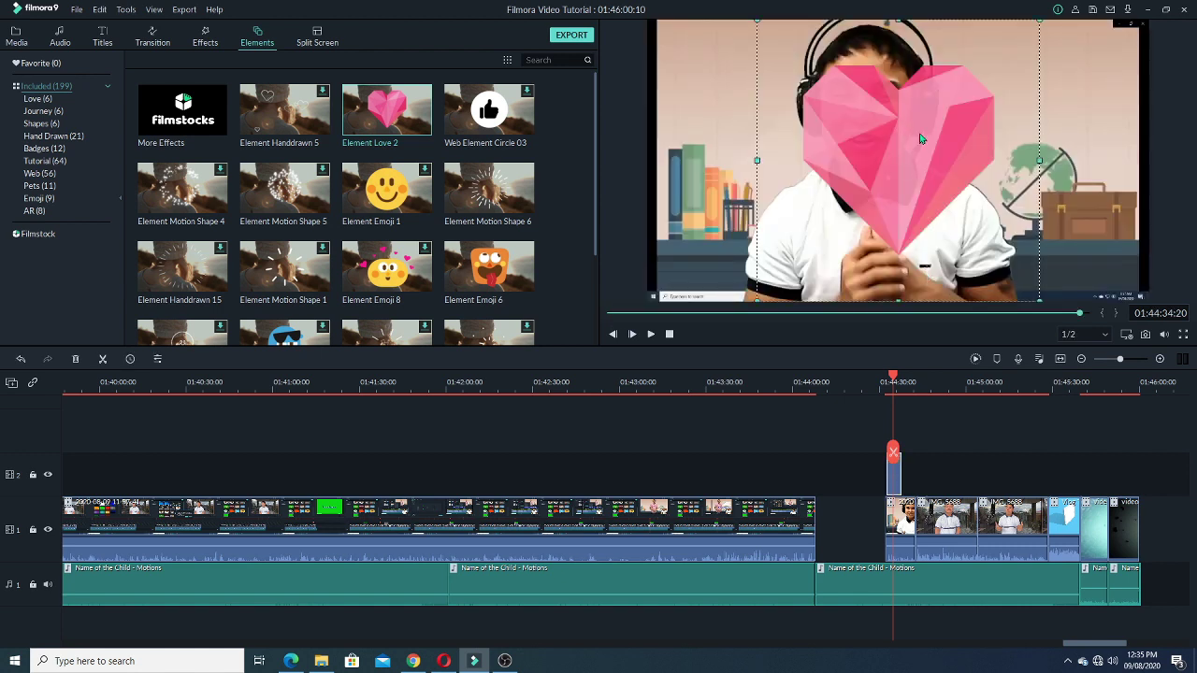
{"action": "left_click_drag", "start_coordinate": [1035, 24], "coordinate": [944, 131]}
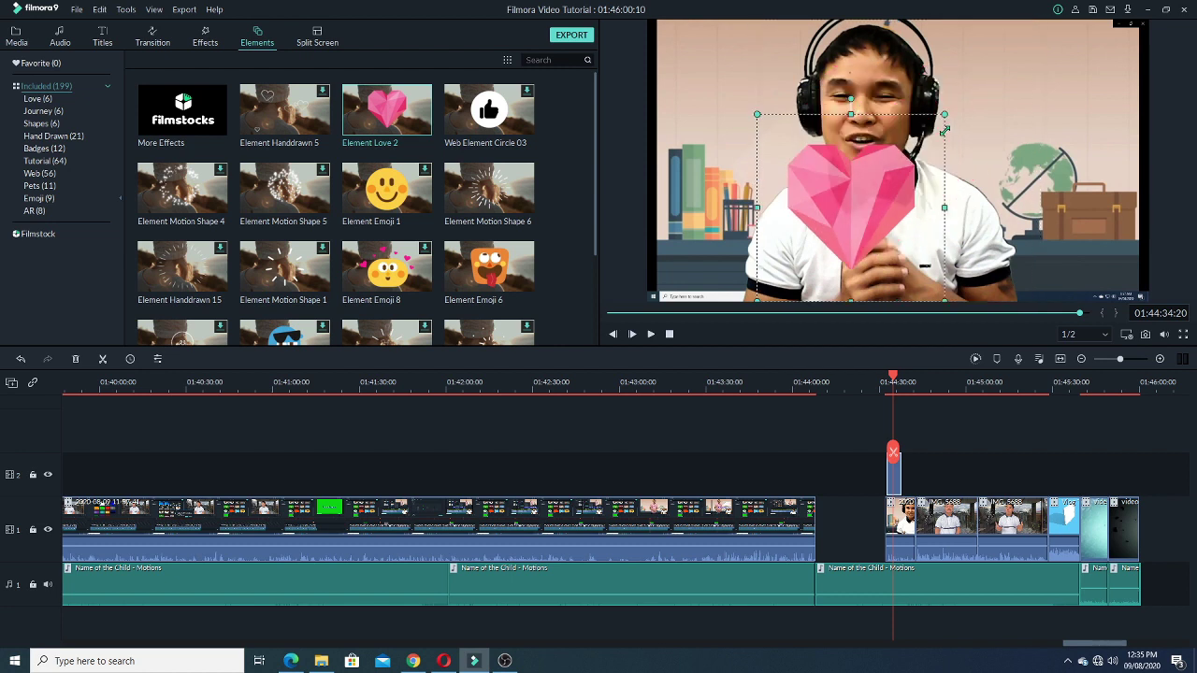
{"action": "left_click_drag", "start_coordinate": [862, 228], "coordinate": [1043, 112]}
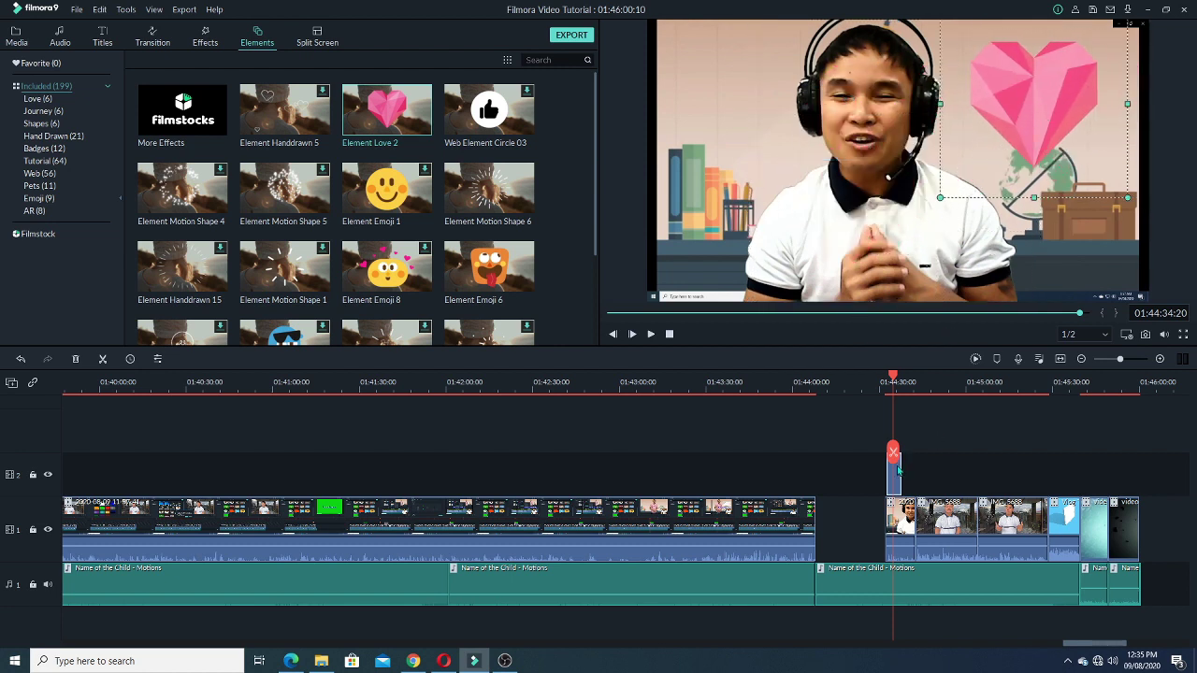
Paste three copies of the resized heart element one after another on video track 2, starting at the end of the first.
{"action": "mouse_move", "coordinate": [901, 470]}
{"action": "left_mouse_down"}
{"action": "mouse_move", "coordinate": [950, 471]}
{"action": "mouse_move", "coordinate": [901, 479]}
{"action": "left_mouse_up"}
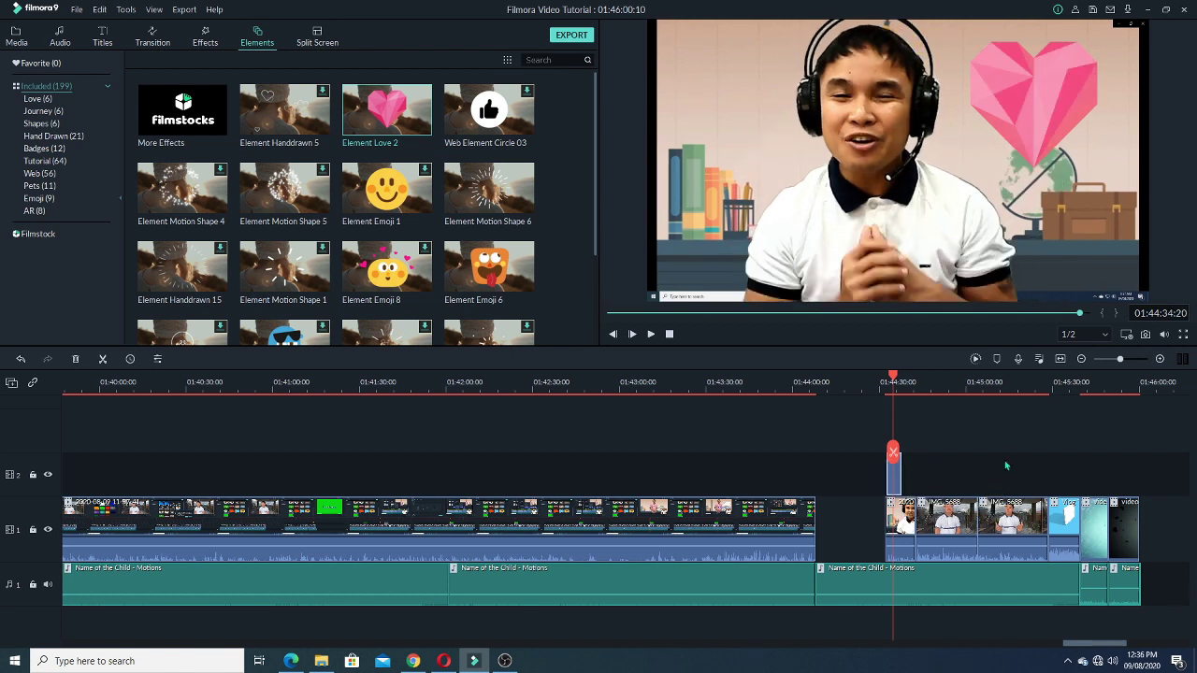
{"action": "left_click", "coordinate": [900, 390]}
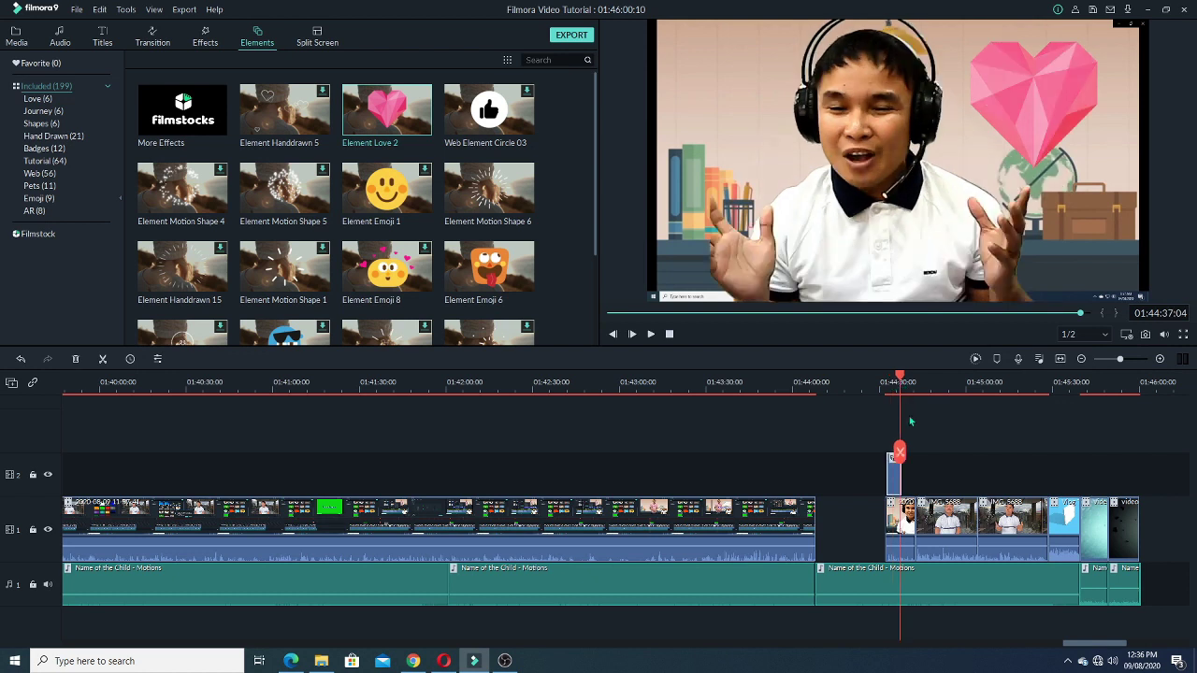
{"action": "key", "text": "space"}
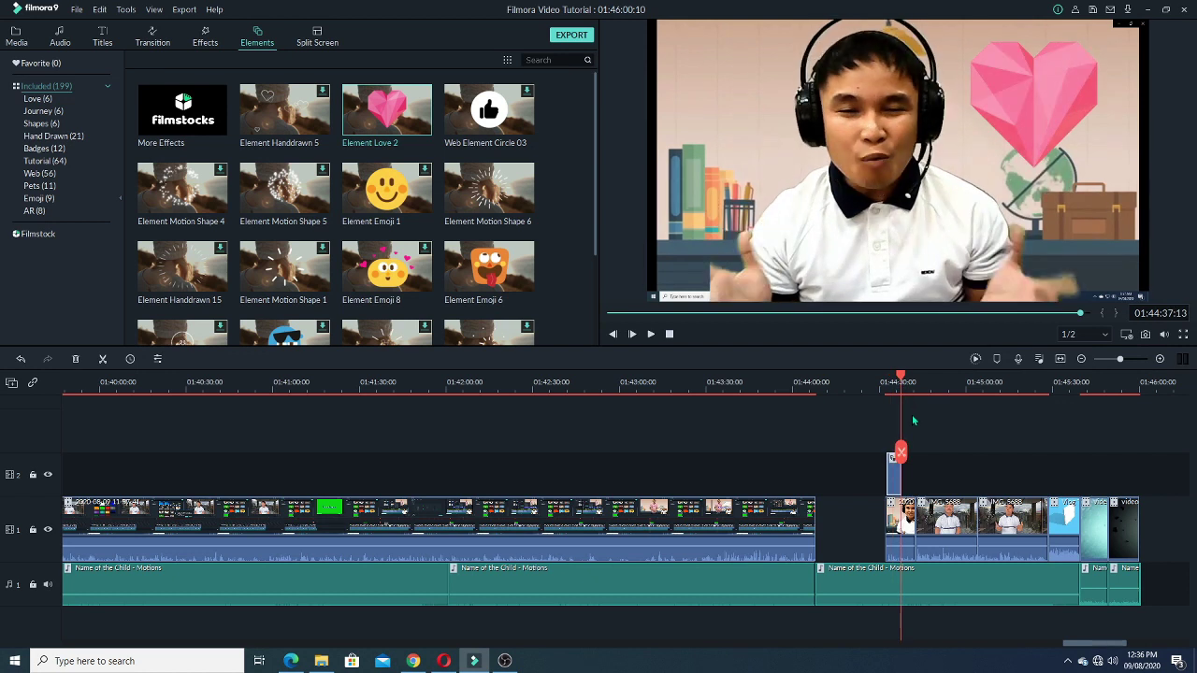
{"action": "key", "text": "ctrl+v"}
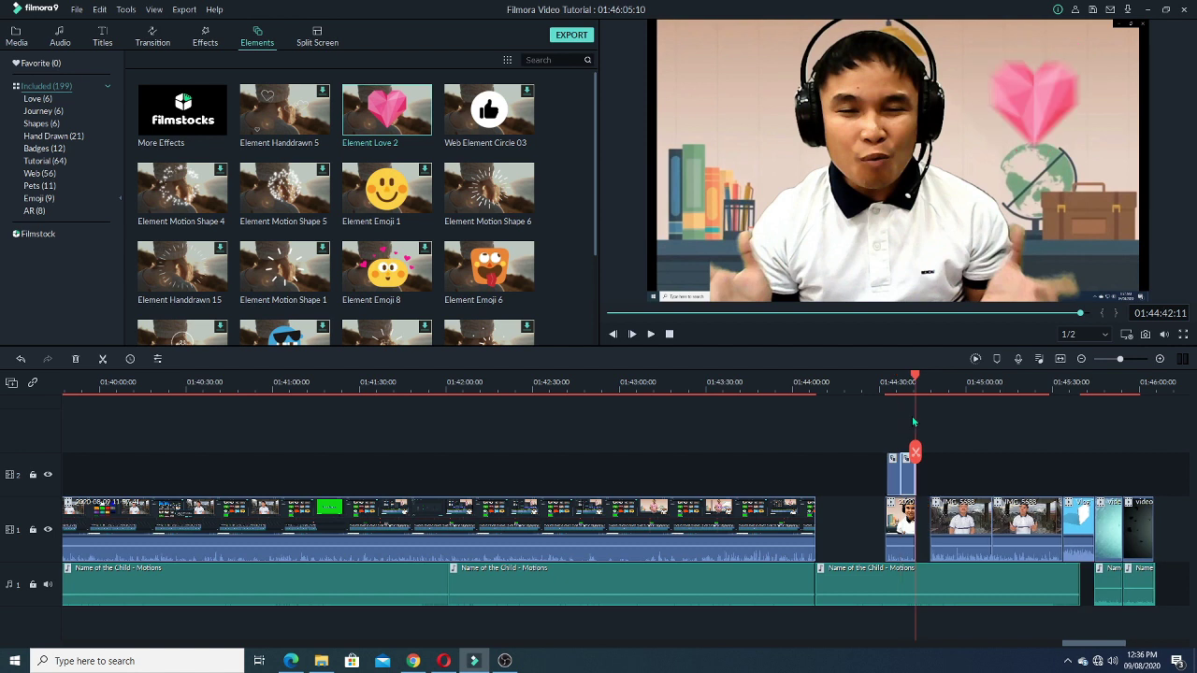
{"action": "key", "text": "ctrl+v"}
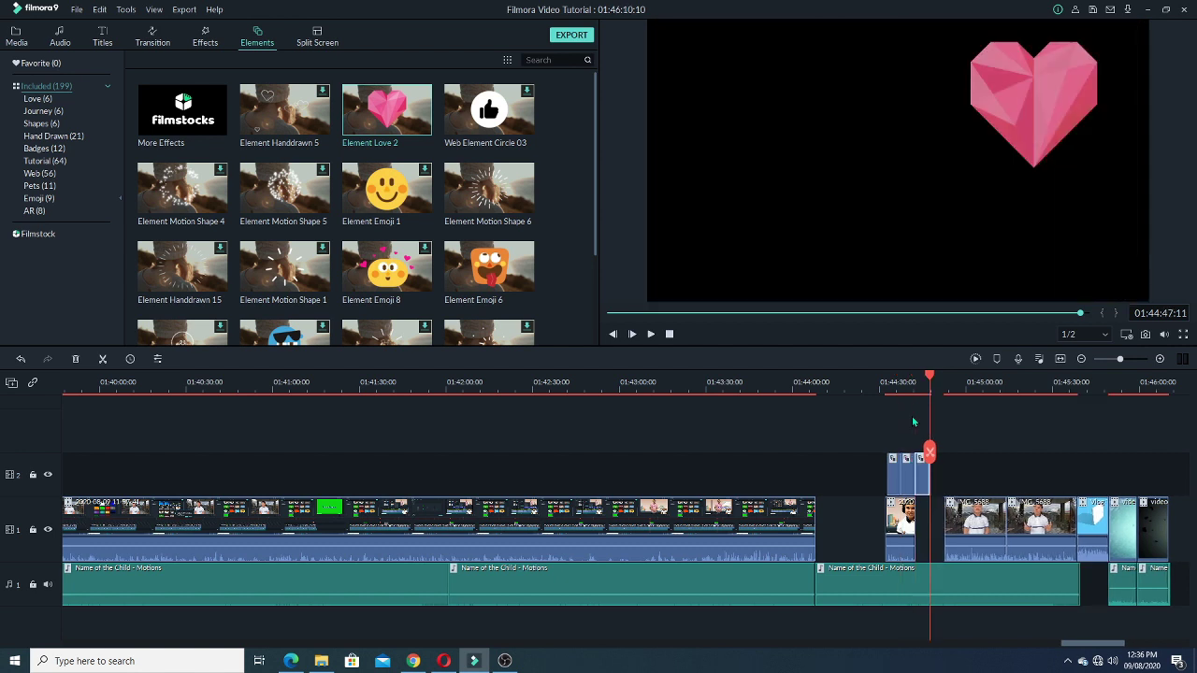
{"action": "key", "text": "ctrl+v"}
Select the video clips after the gap on video track 1 and try to move them back against the headset presenter clip.
{"action": "left_click", "coordinate": [982, 538]}
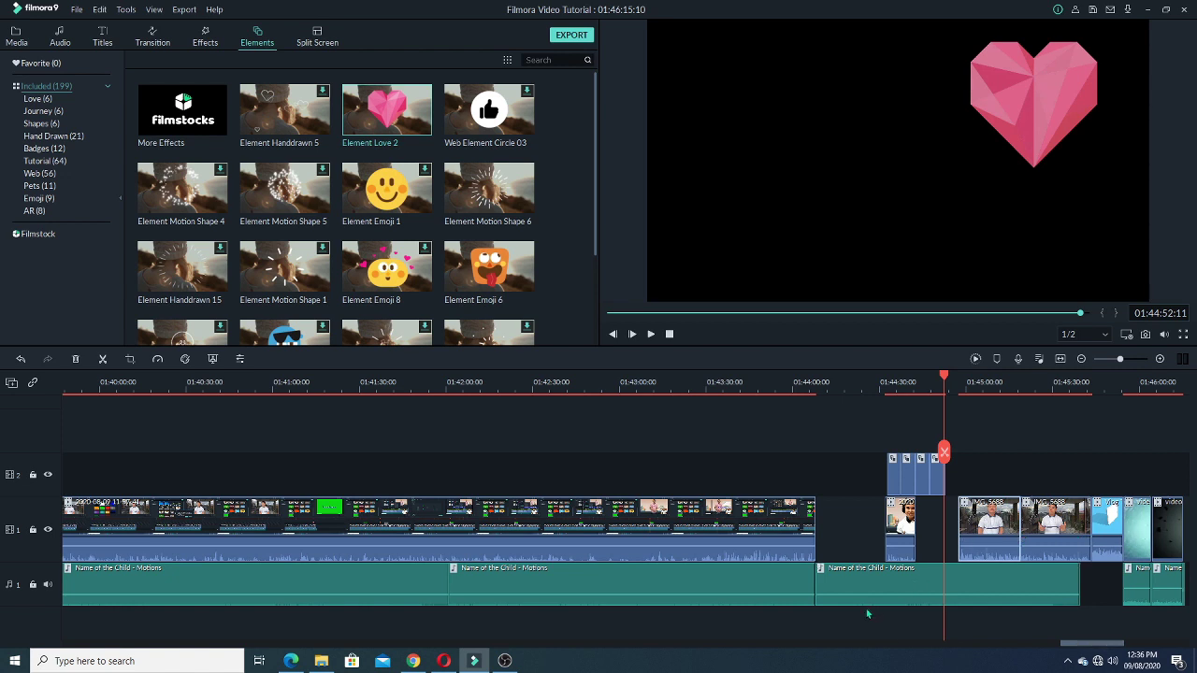
{"action": "left_click_drag", "start_coordinate": [1103, 647], "coordinate": [1115, 647]}
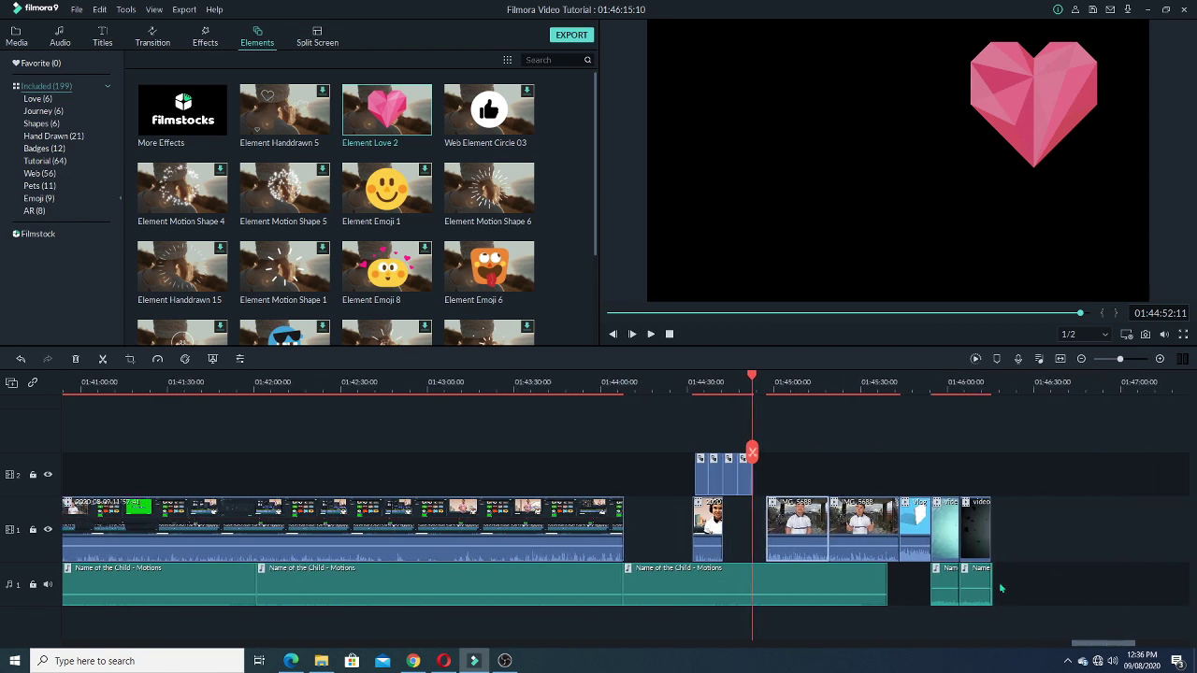
{"action": "left_click", "coordinate": [944, 540]}
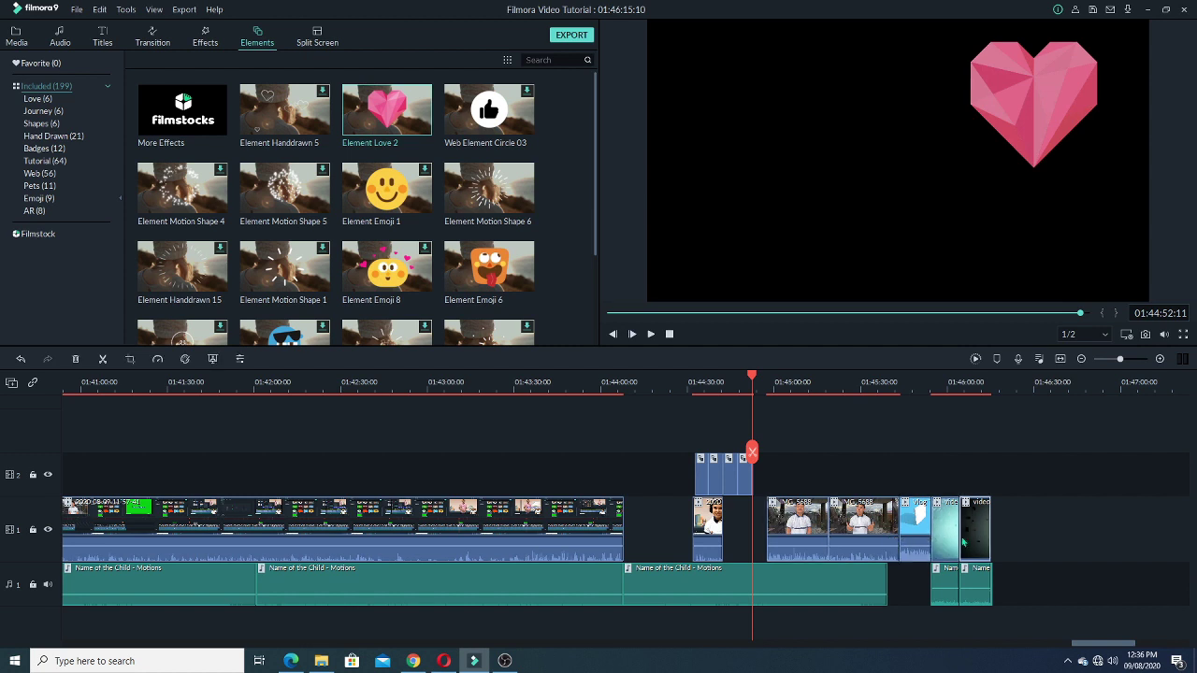
{"action": "left_click_drag", "start_coordinate": [802, 543], "coordinate": [756, 541]}
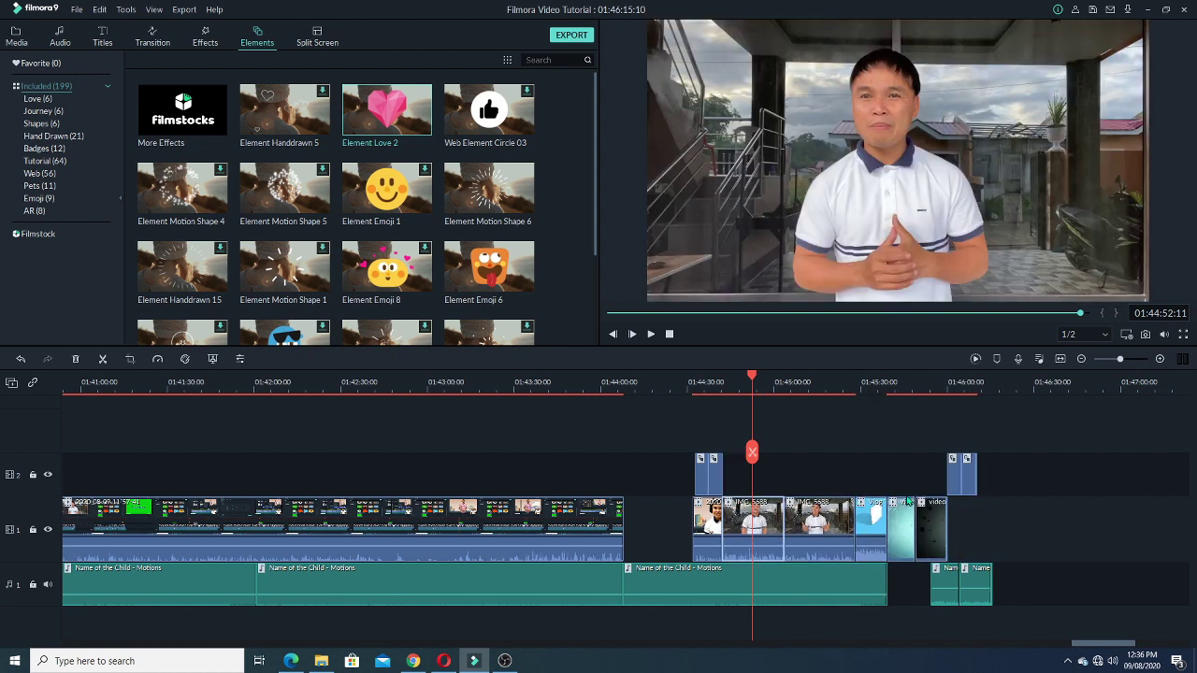
{"action": "key", "text": "ctrl+z"}
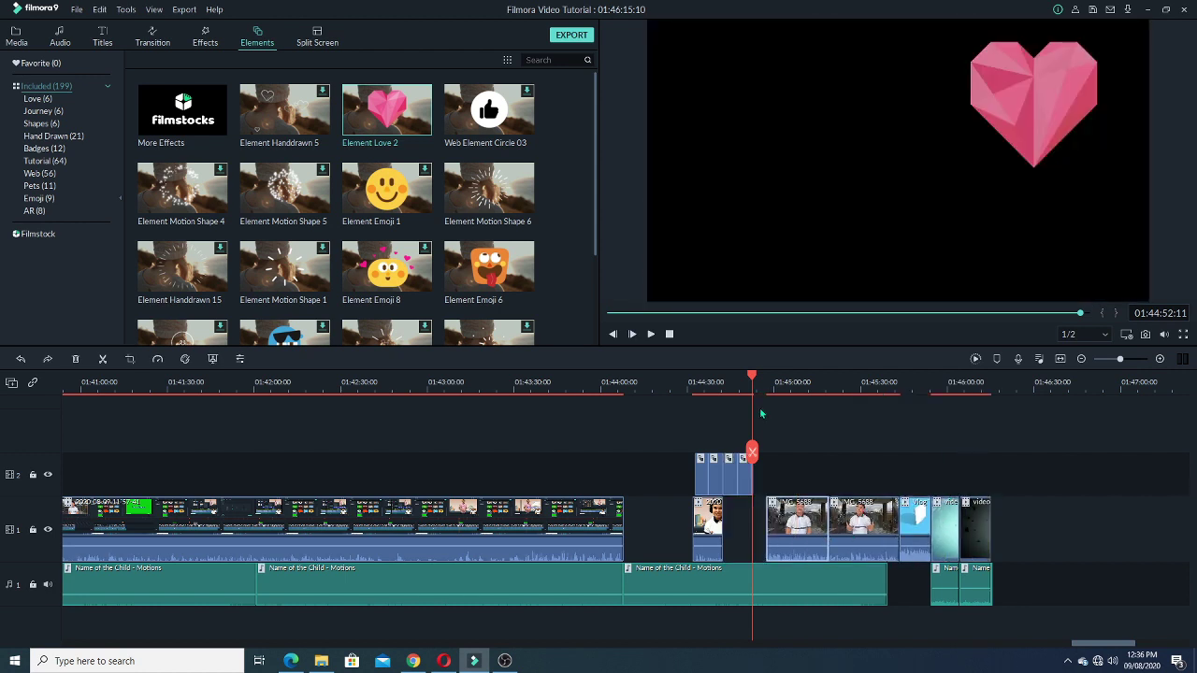
Move the group of clips after the gap on video track 1 back to just behind the headset presenter clip.
{"action": "key", "text": "ctrl+equal"}
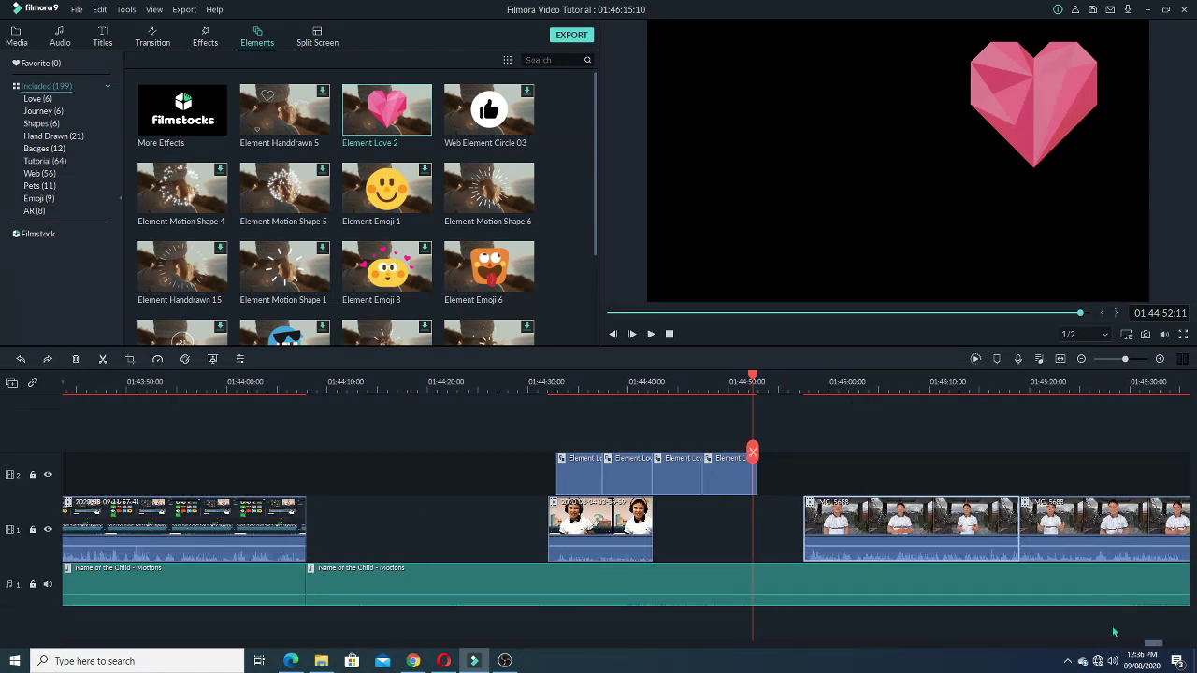
{"action": "left_click_drag", "start_coordinate": [1156, 645], "coordinate": [1165, 645]}
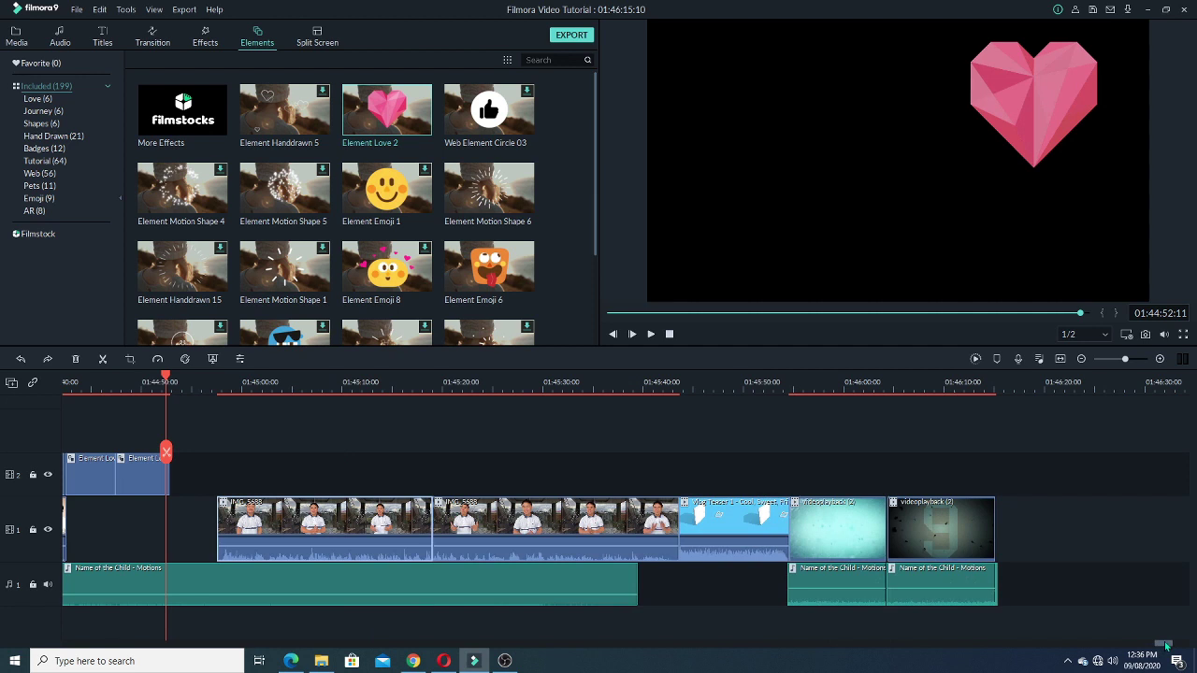
{"action": "left_click_drag", "start_coordinate": [1173, 649], "coordinate": [1139, 610]}
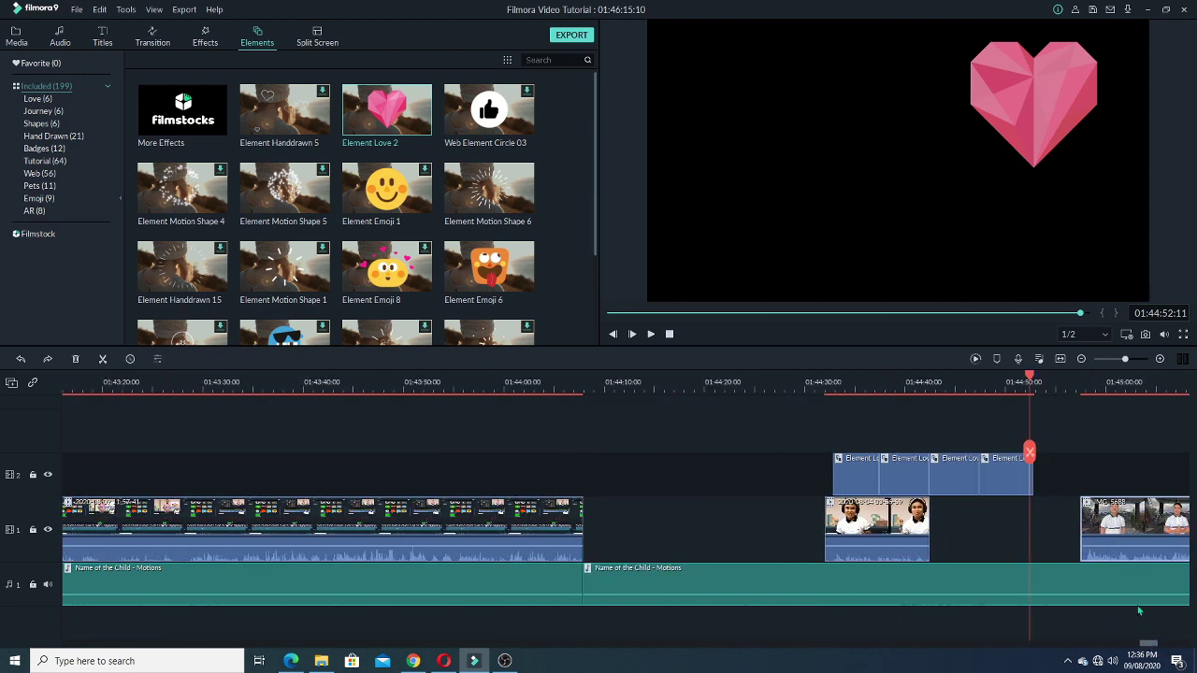
{"action": "scroll", "coordinate": [1117, 535], "scroll_direction": "up", "scroll_amount": 3}
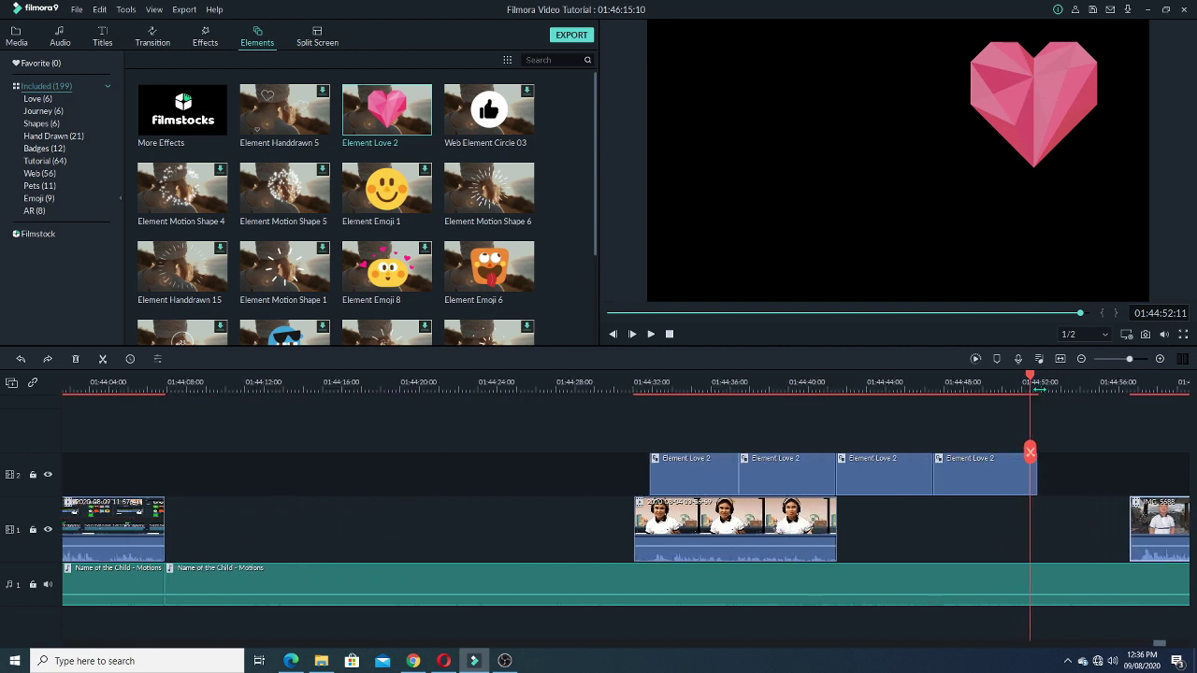
{"action": "left_click_drag", "start_coordinate": [1130, 534], "coordinate": [858, 536]}
{"action": "scroll", "coordinate": [847, 432], "scroll_direction": "up", "scroll_amount": 2}
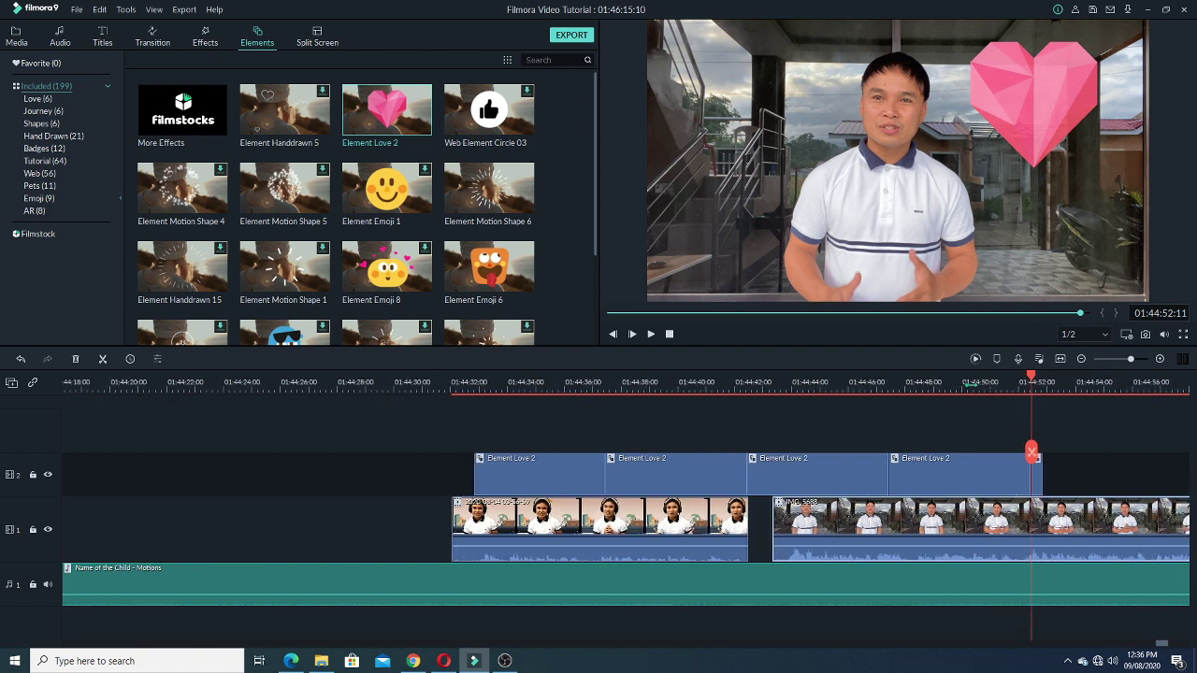
{"action": "scroll", "coordinate": [980, 384], "scroll_direction": "up", "scroll_amount": 2}
{"action": "scroll", "coordinate": [712, 390], "scroll_direction": "up", "scroll_amount": 1}
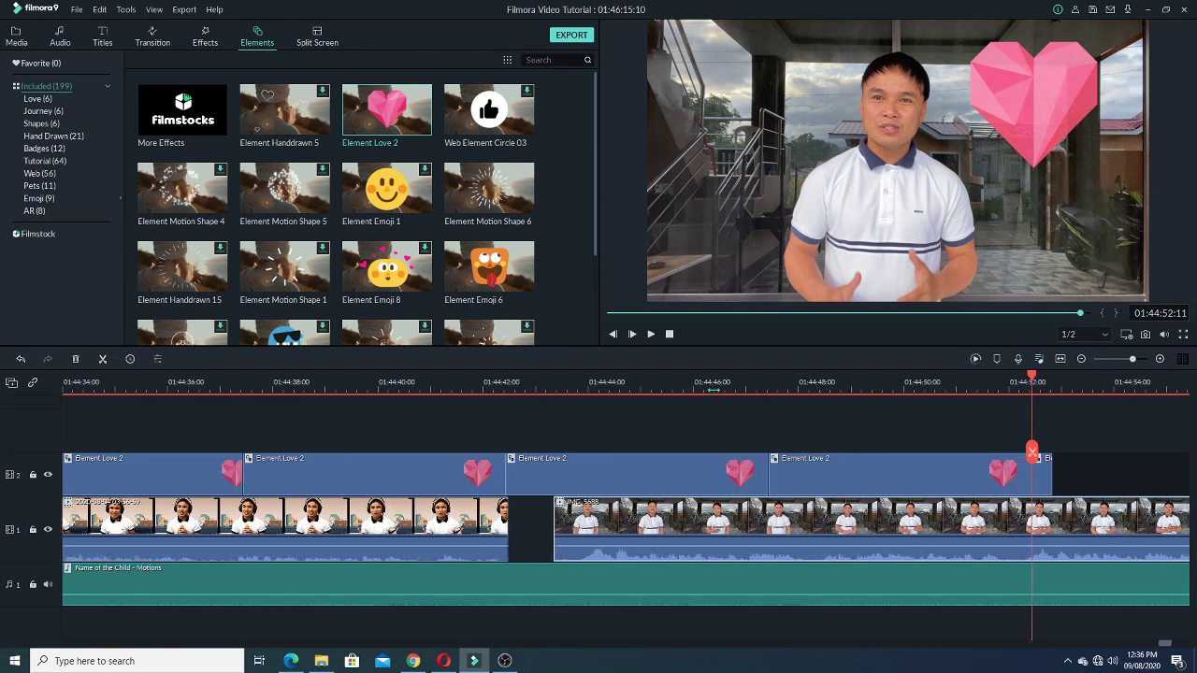
Close the remaining small gap on video track 1 by moving the IMG_5688 clip flush against the end of the headset presenter clip.
{"action": "scroll", "coordinate": [599, 439], "scroll_direction": "up", "scroll_amount": 2}
{"action": "left_click_drag", "start_coordinate": [372, 536], "coordinate": [314, 535]}
{"action": "scroll", "coordinate": [342, 389], "scroll_direction": "up", "scroll_amount": 1}
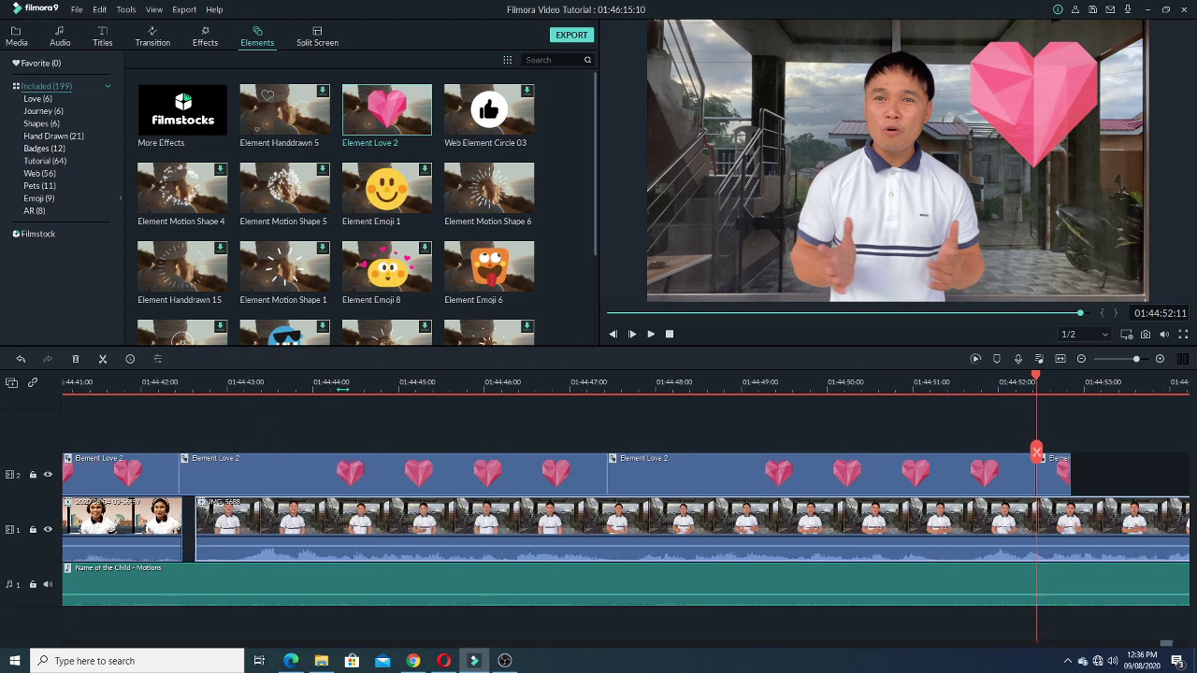
{"action": "scroll", "coordinate": [343, 390], "scroll_direction": "up", "scroll_amount": 1}
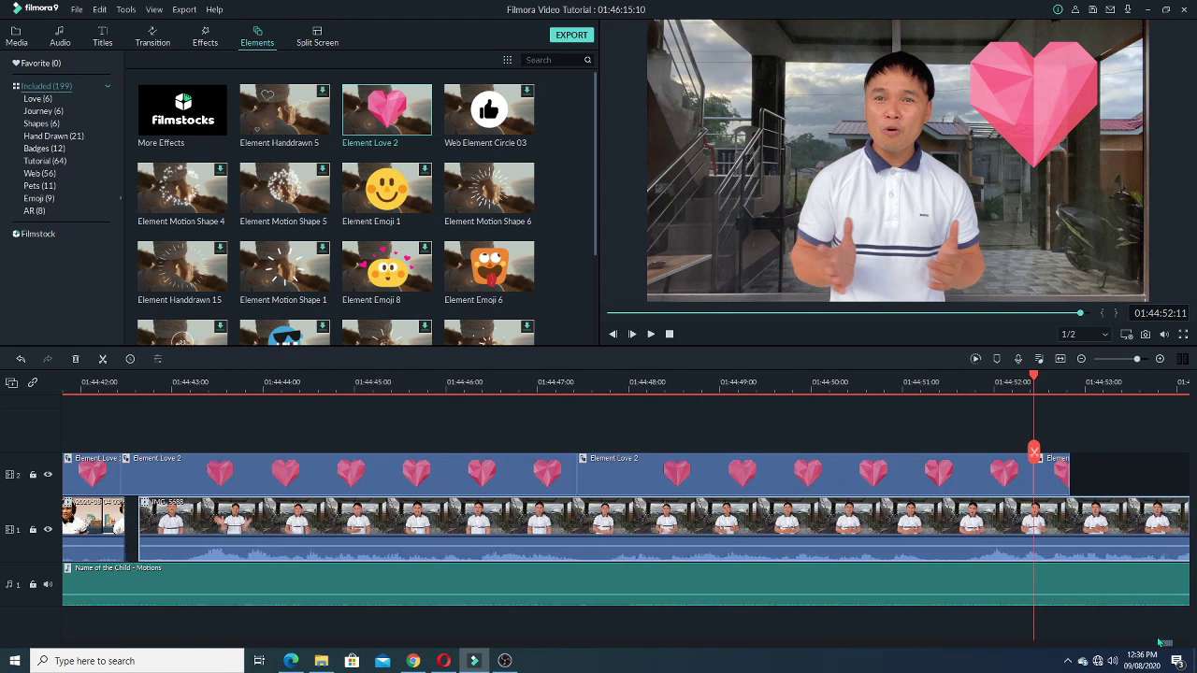
{"action": "left_click_drag", "start_coordinate": [1160, 641], "coordinate": [1157, 645]}
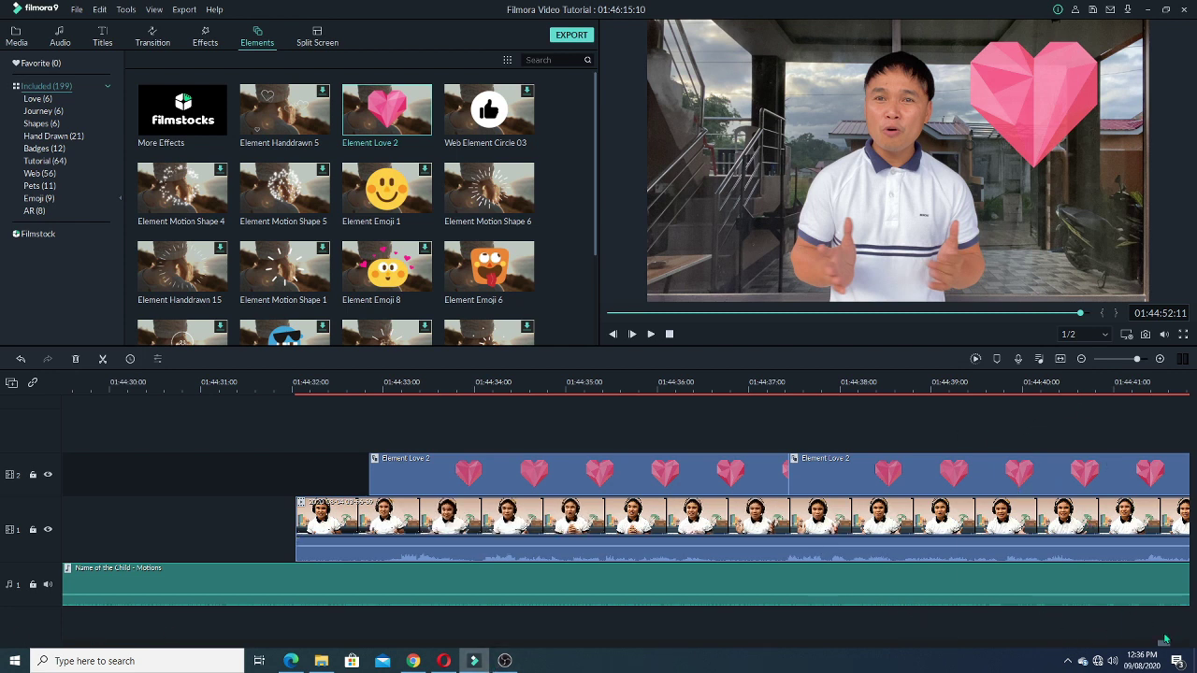
{"action": "left_click_drag", "start_coordinate": [1163, 645], "coordinate": [1165, 644]}
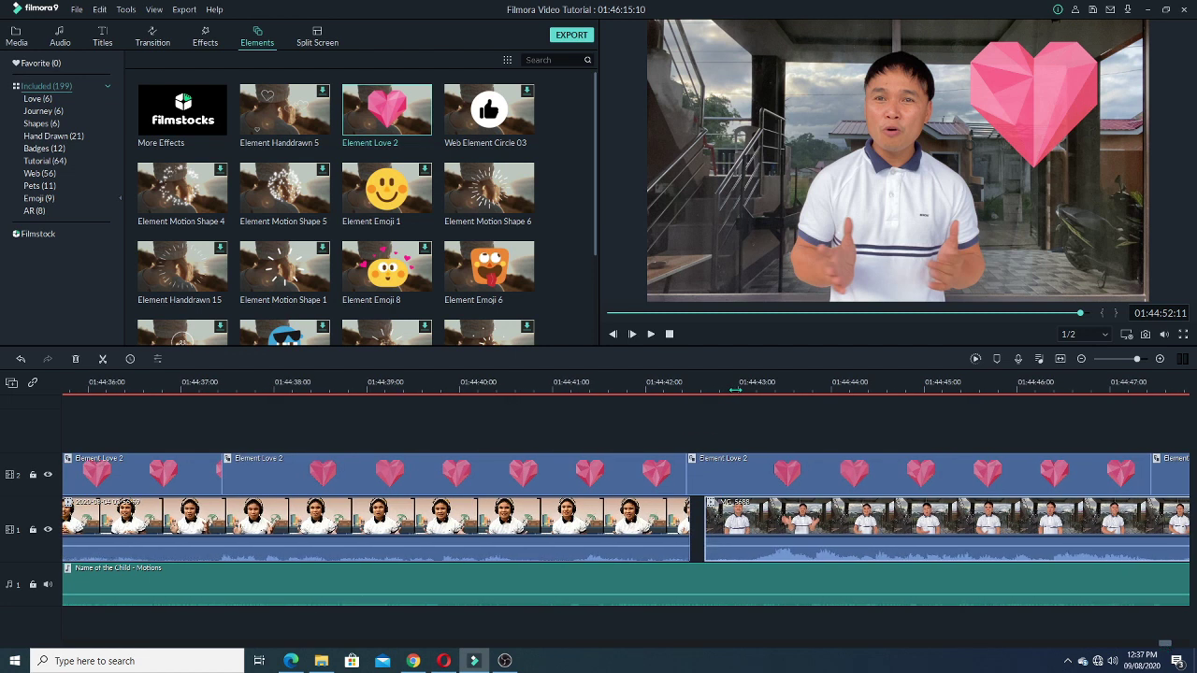
{"action": "scroll", "coordinate": [735, 390], "scroll_direction": "right", "scroll_amount": 1}
{"action": "left_click_drag", "start_coordinate": [704, 520], "coordinate": [690, 520]}
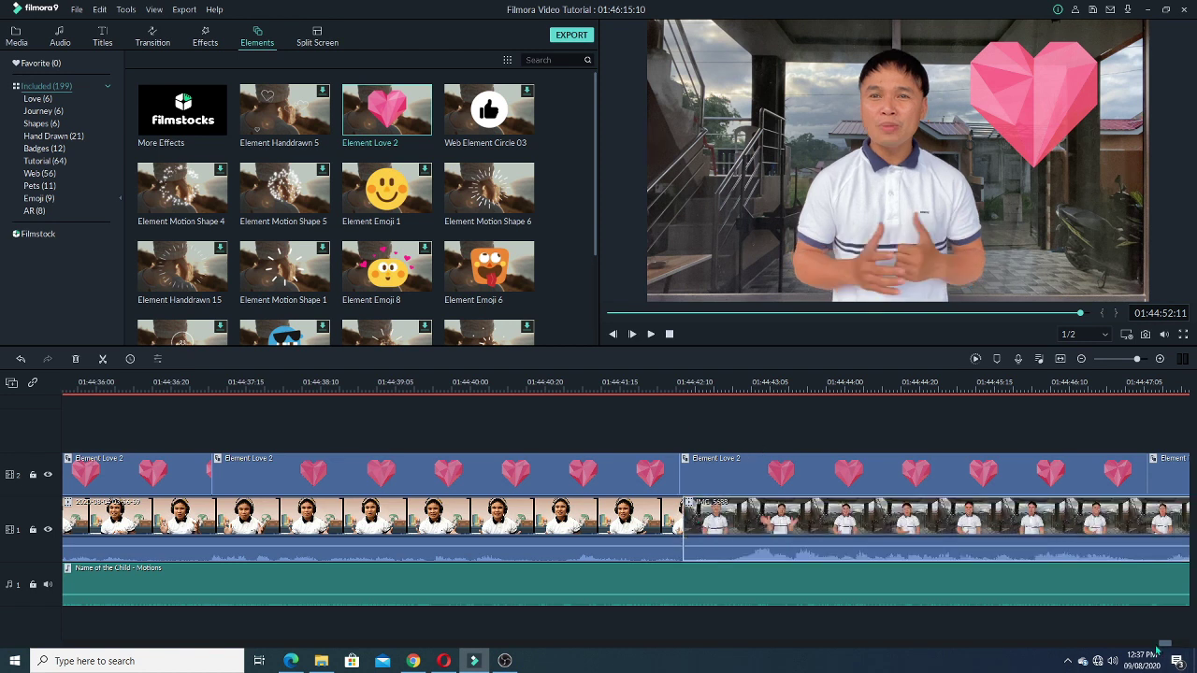
Play the timeline from about 01:44:36 across the cut between the headset presenter clip and the IMG_5688 clip.
{"action": "left_click", "coordinate": [157, 379]}
{"action": "mouse_move", "coordinate": [1164, 335]}
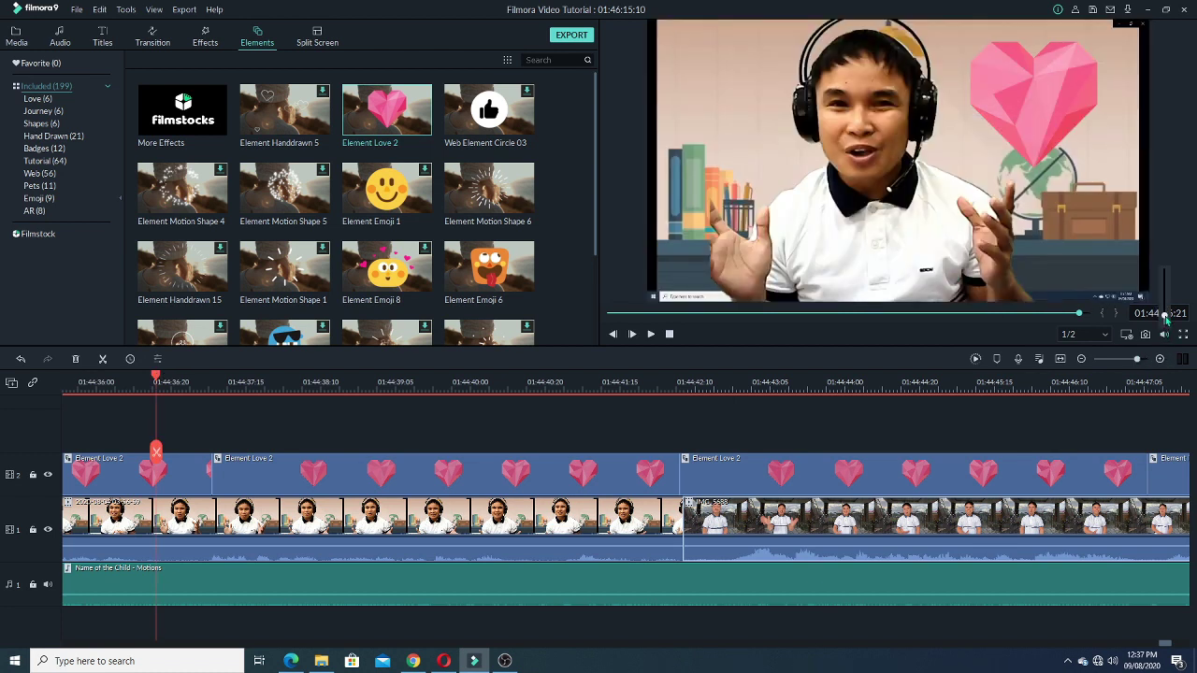
{"action": "key", "text": "space"}
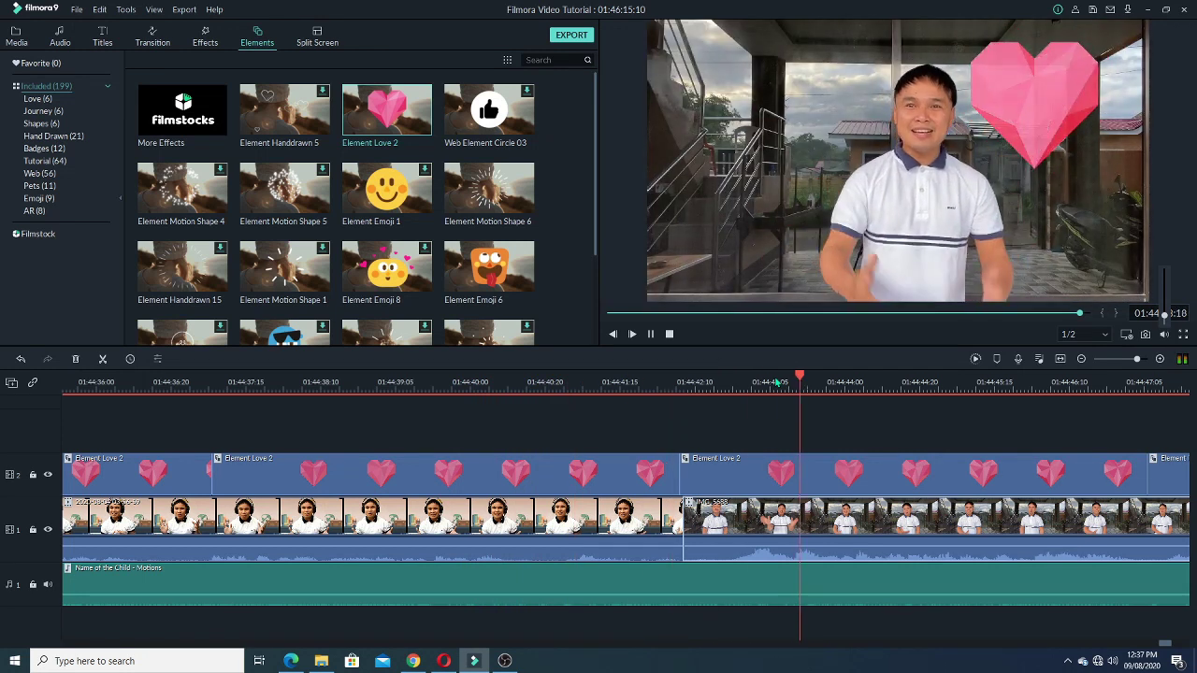
{"action": "key", "text": "space"}
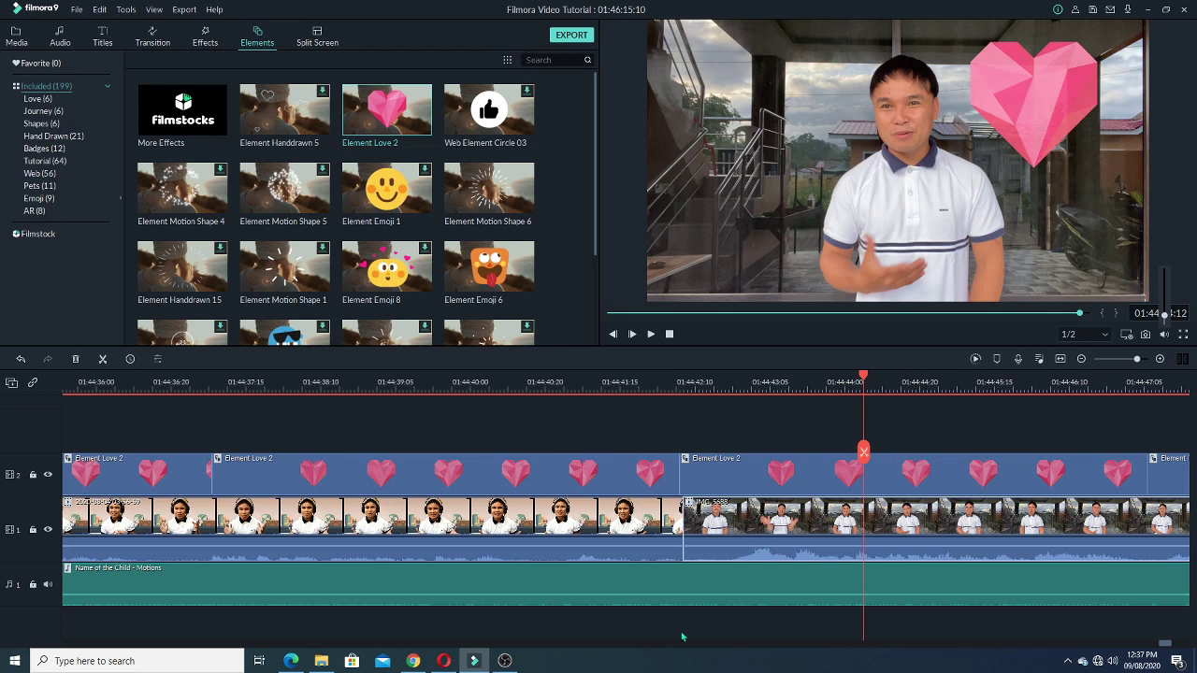
Delete the second Element Love 2 heart from video track 2, above the headset presenter clip.
{"action": "left_click", "coordinate": [481, 488]}
{"action": "key", "text": "Delete"}
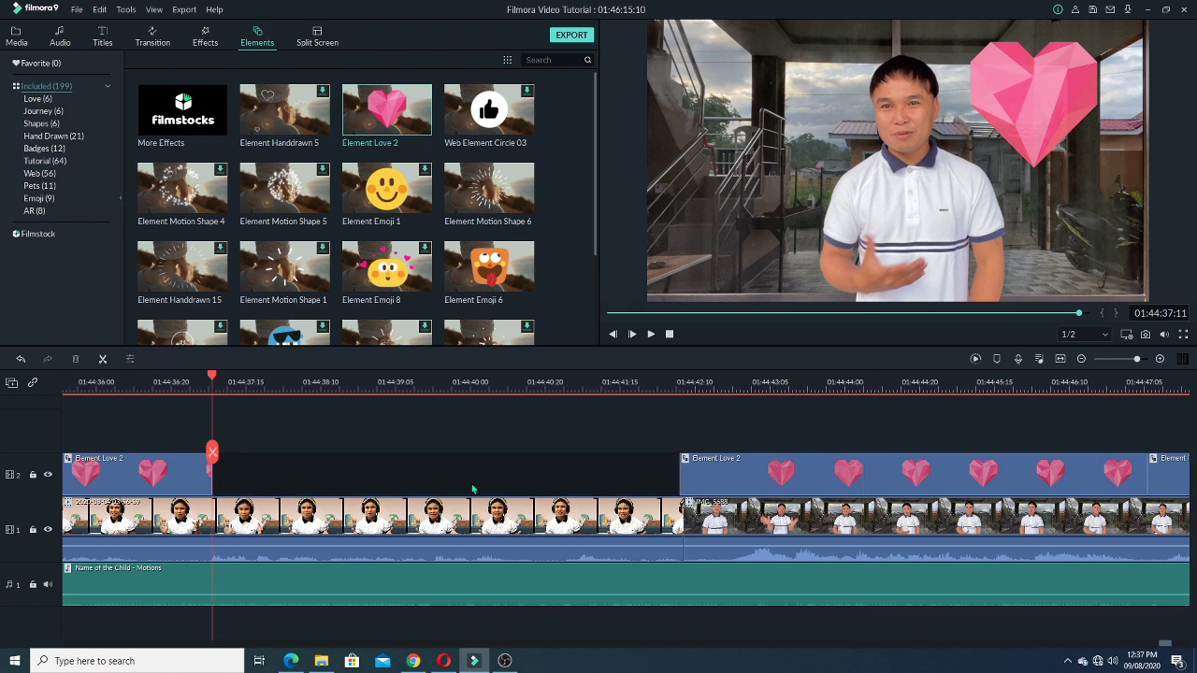
Try to preview Element Motion Shape 5, cancel its download, and browse through the included elements library.
{"action": "double_click", "coordinate": [284, 187]}
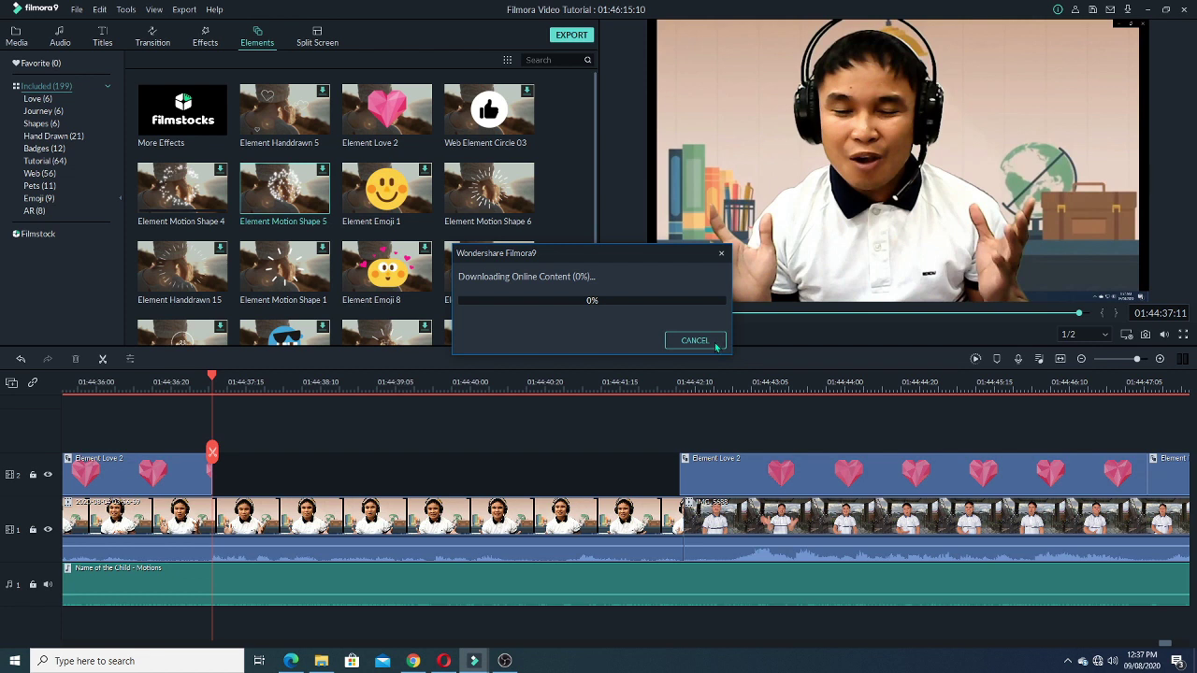
{"action": "left_click", "coordinate": [723, 254]}
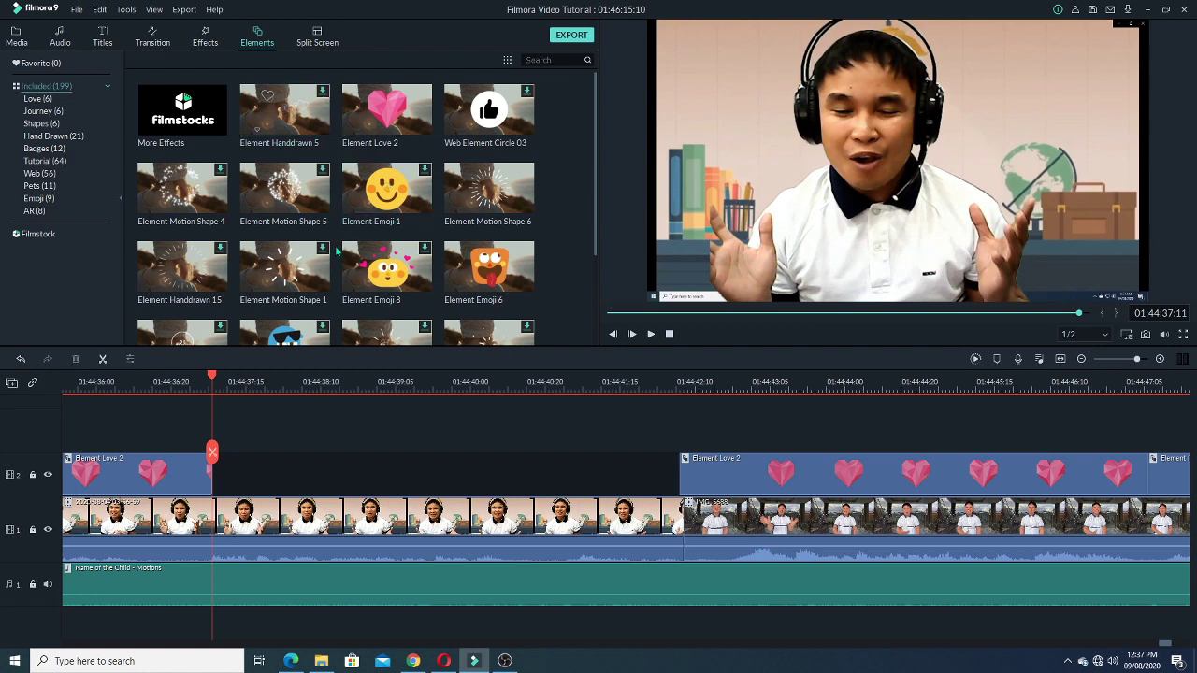
{"action": "scroll", "coordinate": [596, 235], "scroll_direction": "down", "scroll_amount": 5}
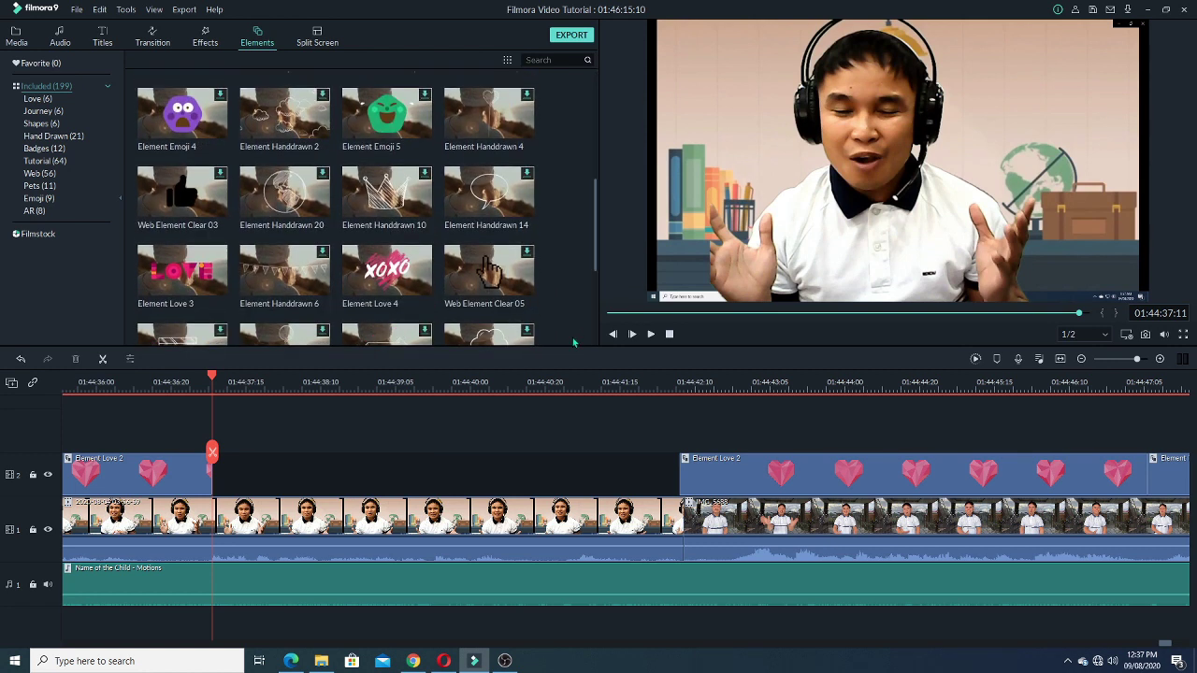
{"action": "left_click_drag", "start_coordinate": [595, 220], "coordinate": [596, 338]}
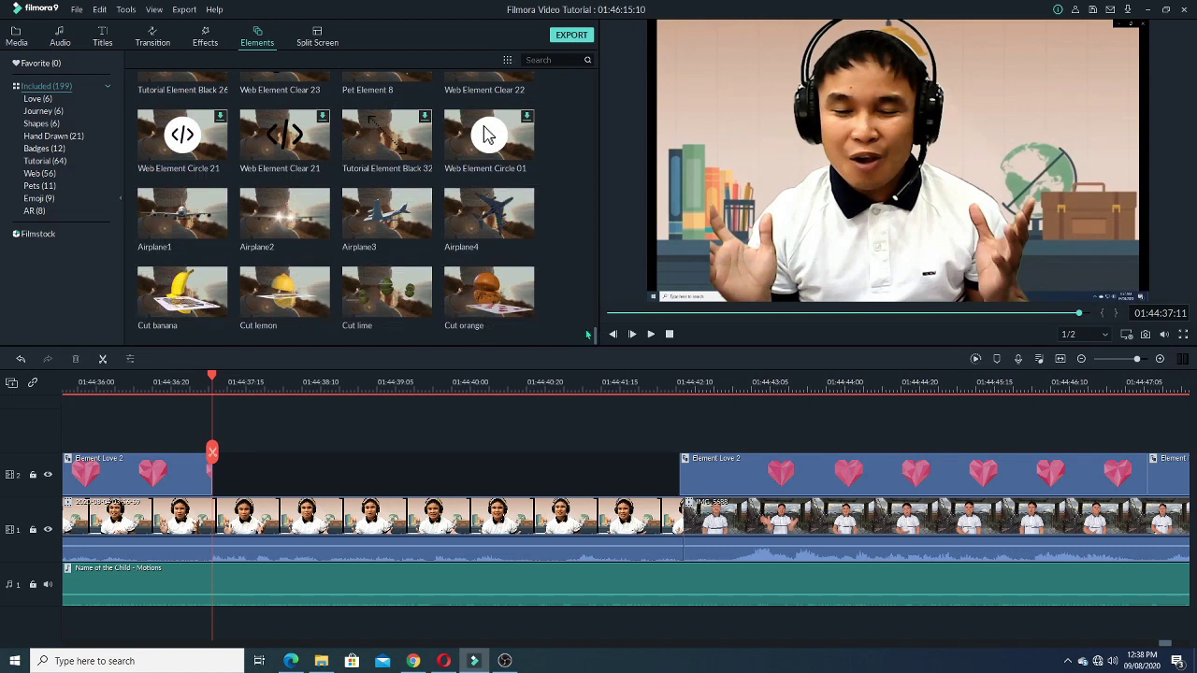
{"action": "left_click_drag", "start_coordinate": [595, 344], "coordinate": [598, 83]}
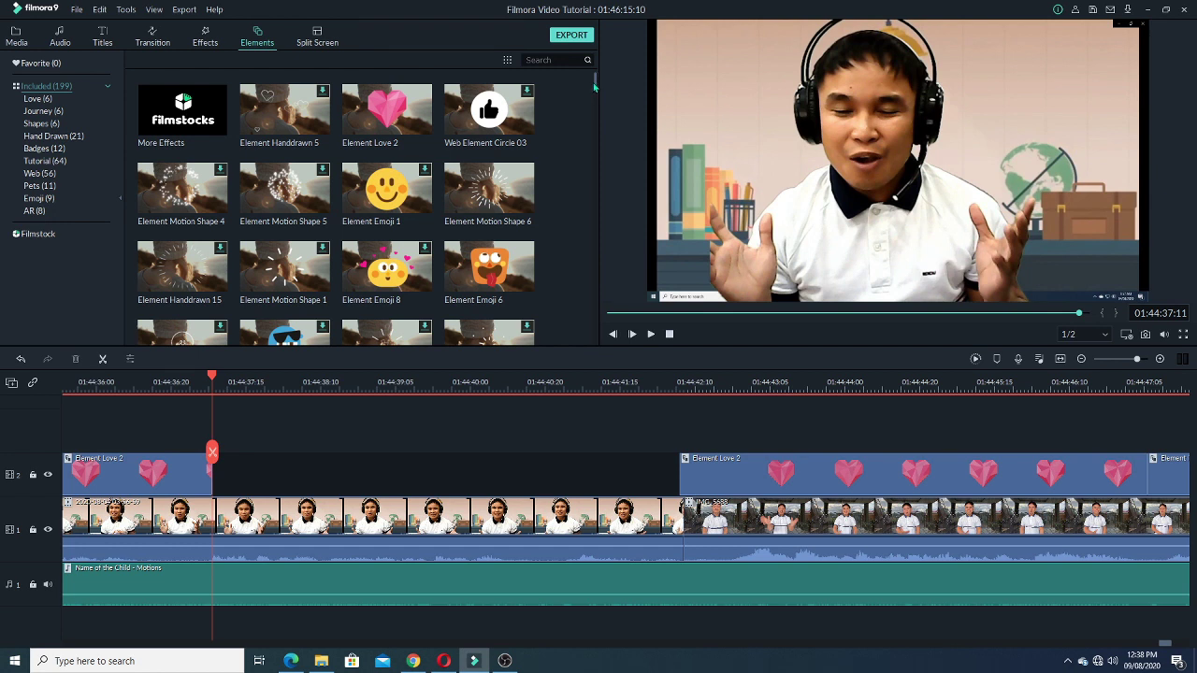
{"action": "scroll", "coordinate": [595, 87], "scroll_direction": "down", "scroll_amount": 2}
{"action": "scroll", "coordinate": [595, 87], "scroll_direction": "up", "scroll_amount": 2}
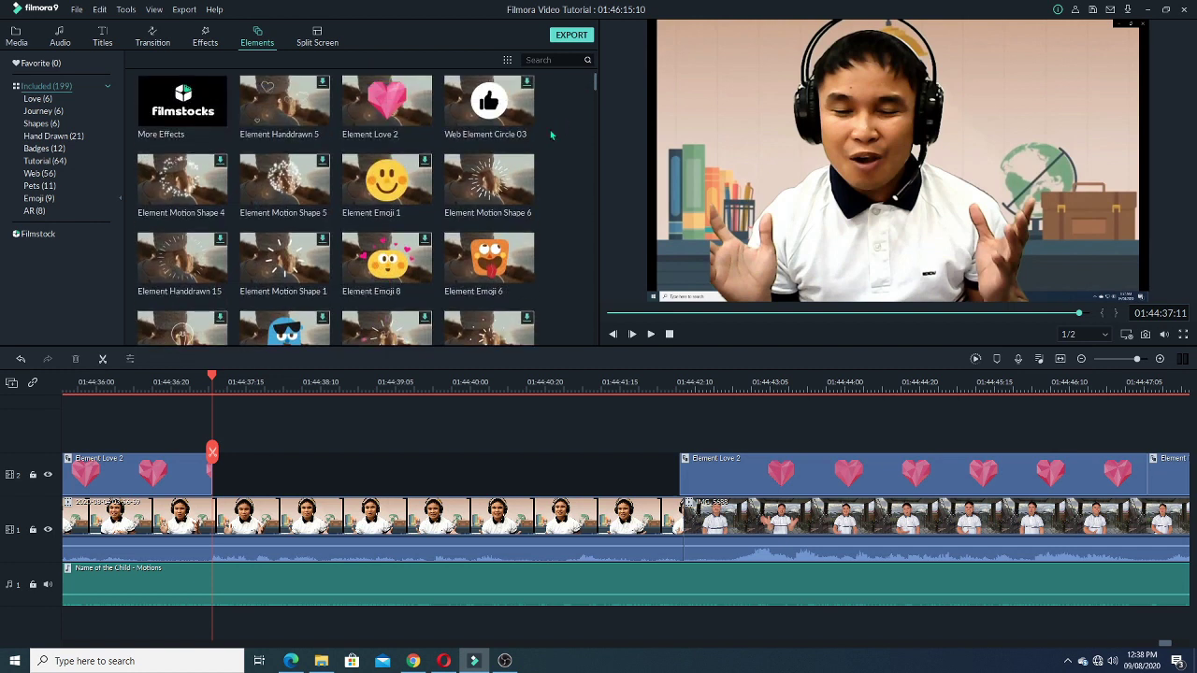
Preview Element Motion Shape 6 and place it on video track 3 directly above the heart that starts over the IMG_5688 clip.
{"action": "mouse_move", "coordinate": [502, 115]}
{"action": "left_click", "coordinate": [502, 187]}
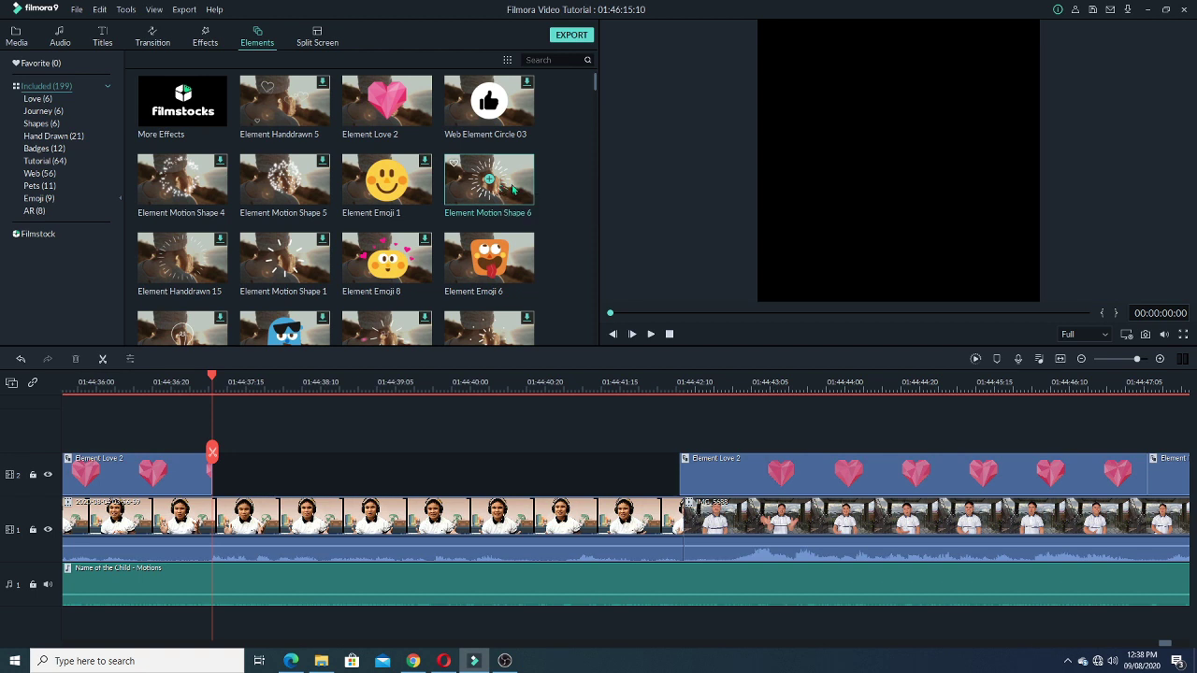
{"action": "double_click", "coordinate": [511, 189]}
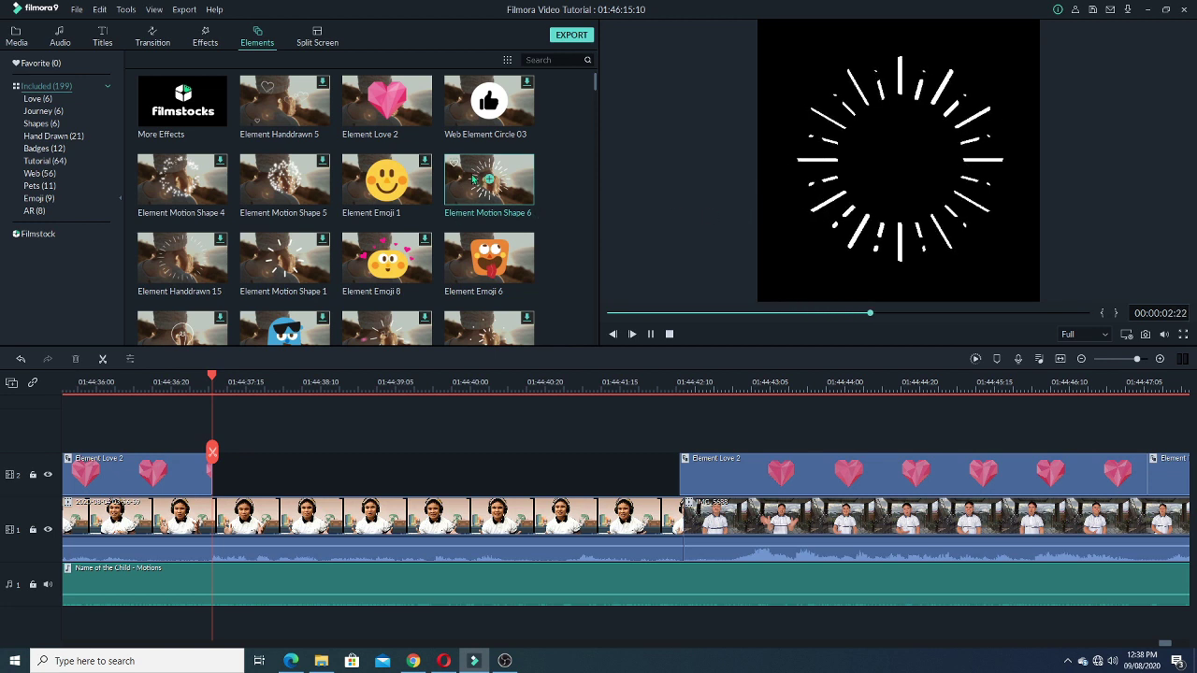
{"action": "left_click_drag", "start_coordinate": [500, 192], "coordinate": [694, 415]}
Reposition the Element Motion Shape 6 burst in the picture so its rays surround the presenter's head.
{"action": "left_click", "coordinate": [747, 384]}
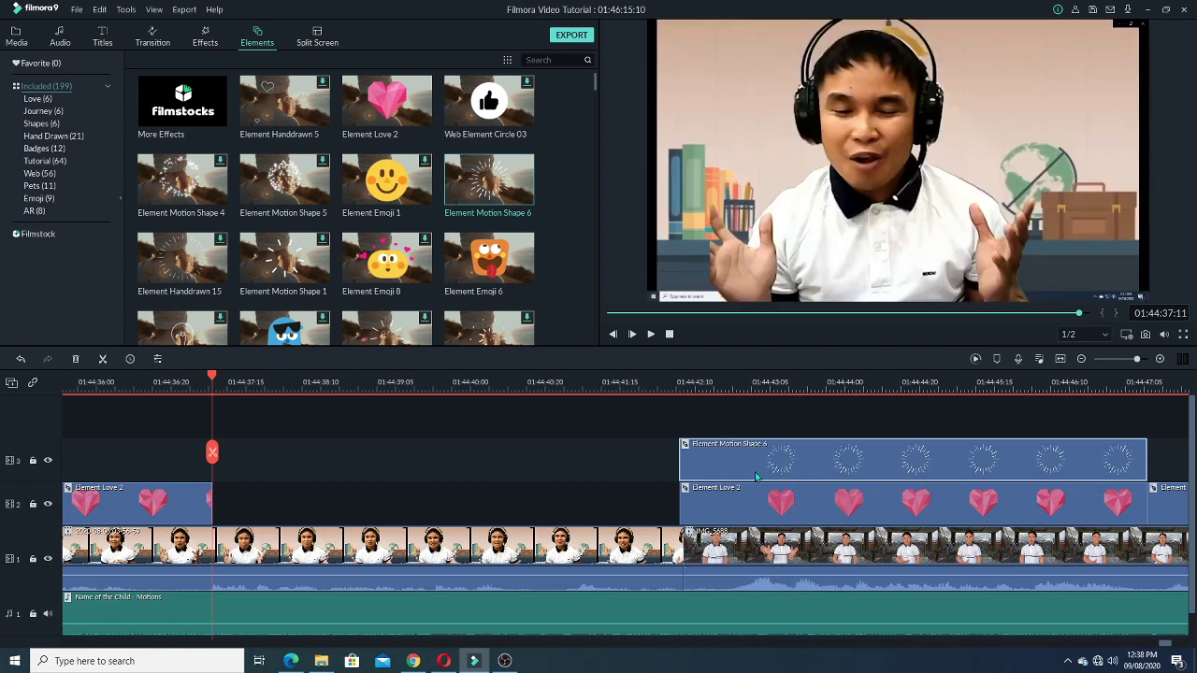
{"action": "key", "text": "space"}
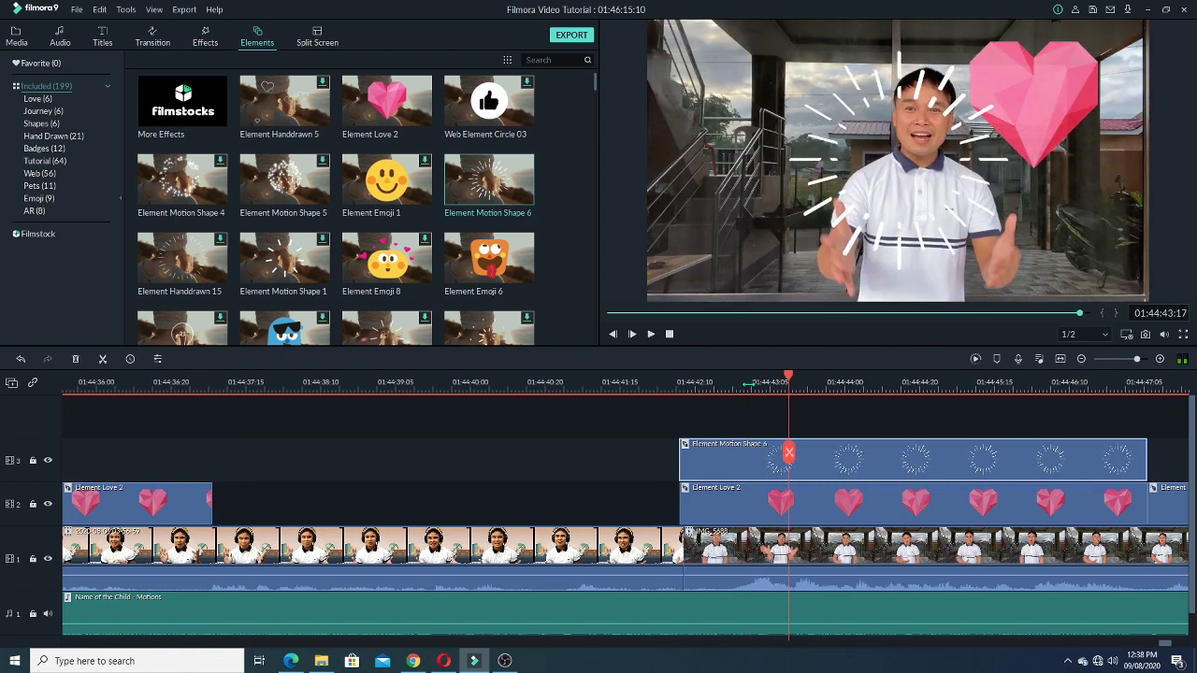
{"action": "left_click", "coordinate": [917, 232]}
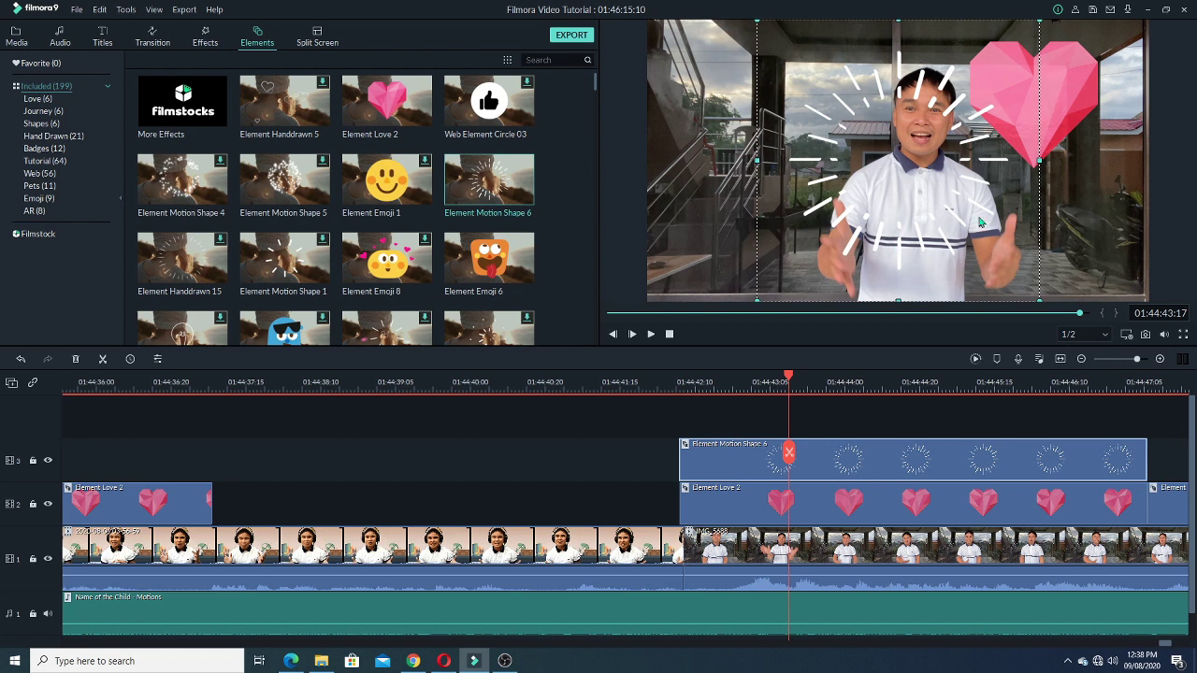
{"action": "left_click_drag", "start_coordinate": [913, 228], "coordinate": [929, 189]}
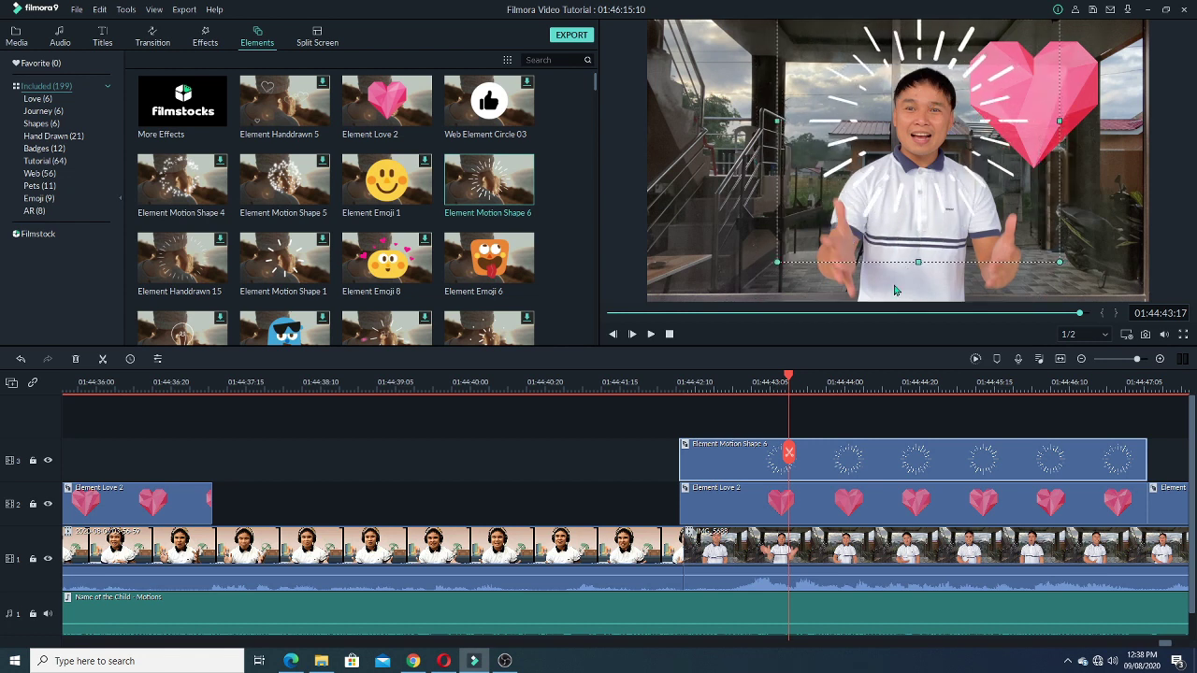
Delete the Element Love 2 heart on video track 2 beneath the Element Motion Shape 6 clip.
{"action": "left_click", "coordinate": [695, 383]}
{"action": "left_click", "coordinate": [969, 516]}
{"action": "key", "text": "Delete"}
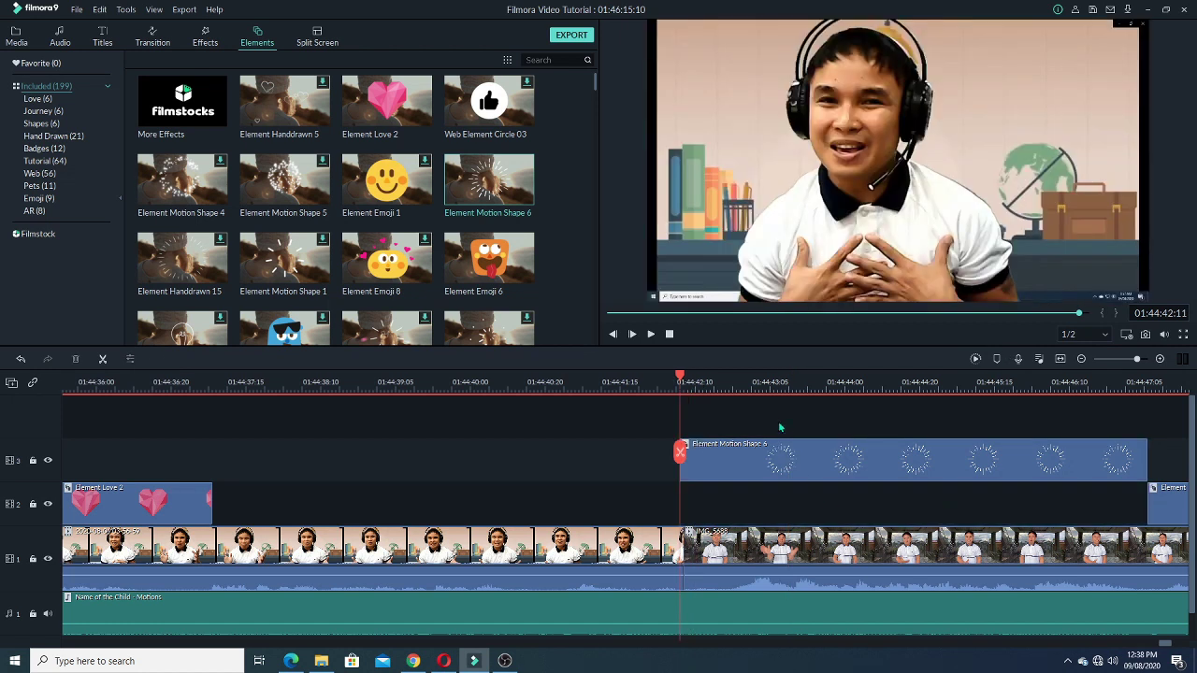
Play the Element Motion Shape 6 overlay on the IMG_5688 clip from its start at about 01:44:42.
{"action": "left_click", "coordinate": [736, 379]}
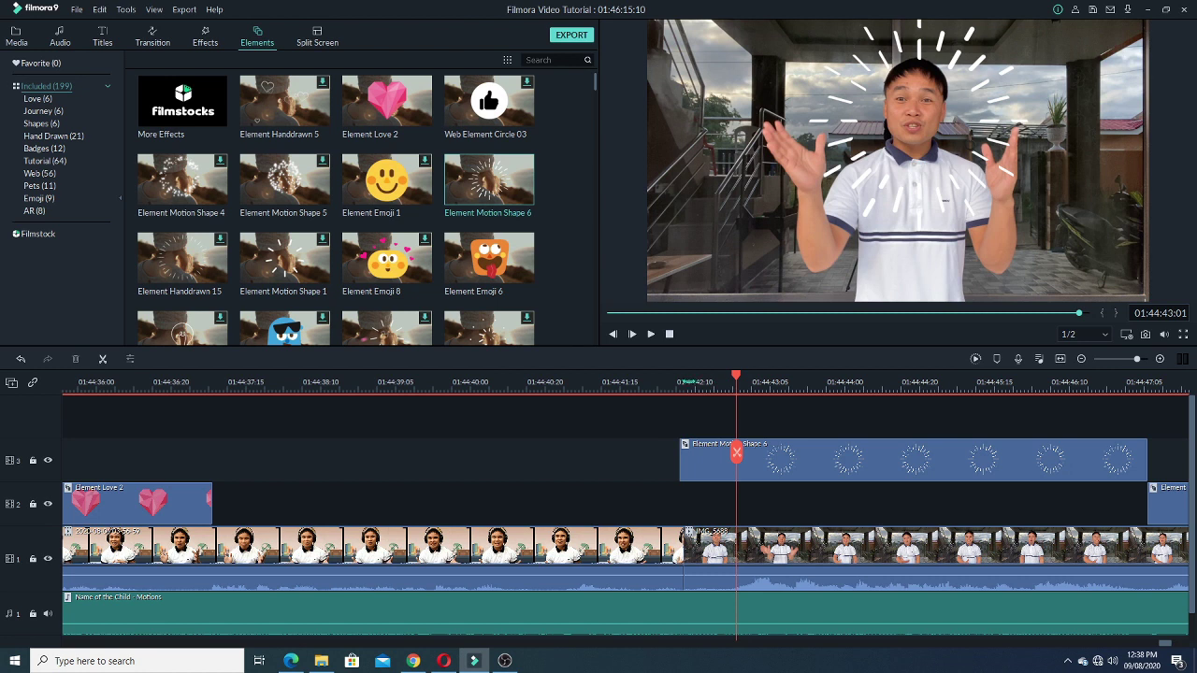
{"action": "left_click", "coordinate": [687, 380]}
{"action": "key", "text": "space"}
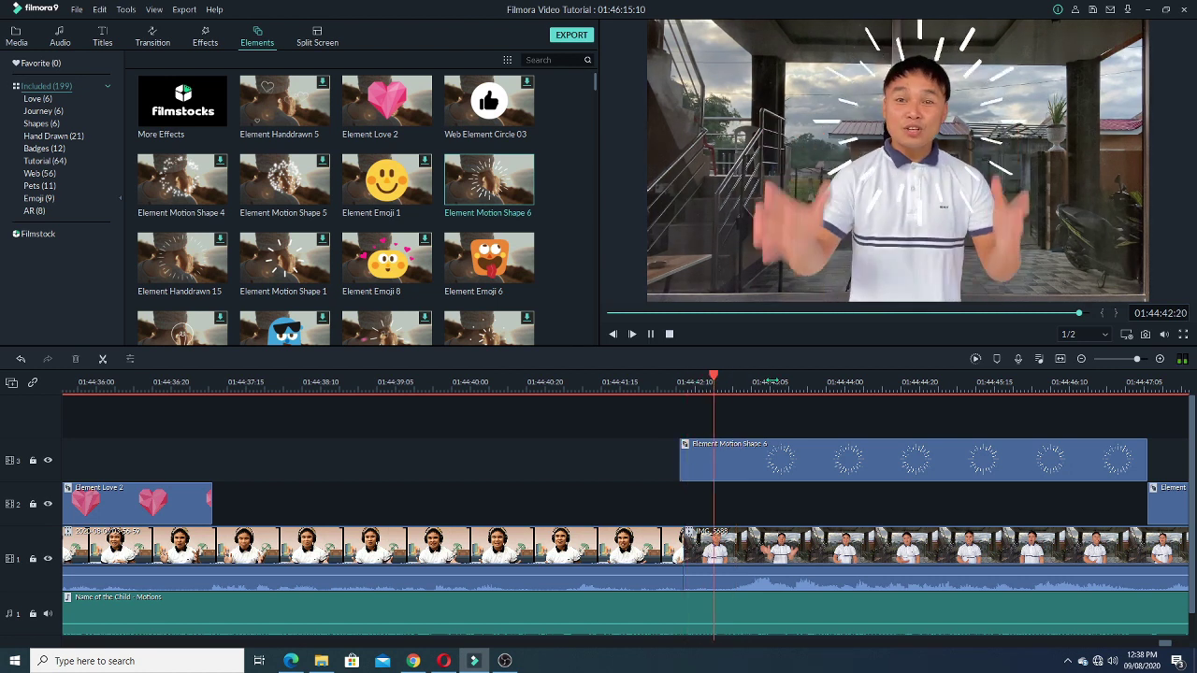
{"action": "key", "text": "space"}
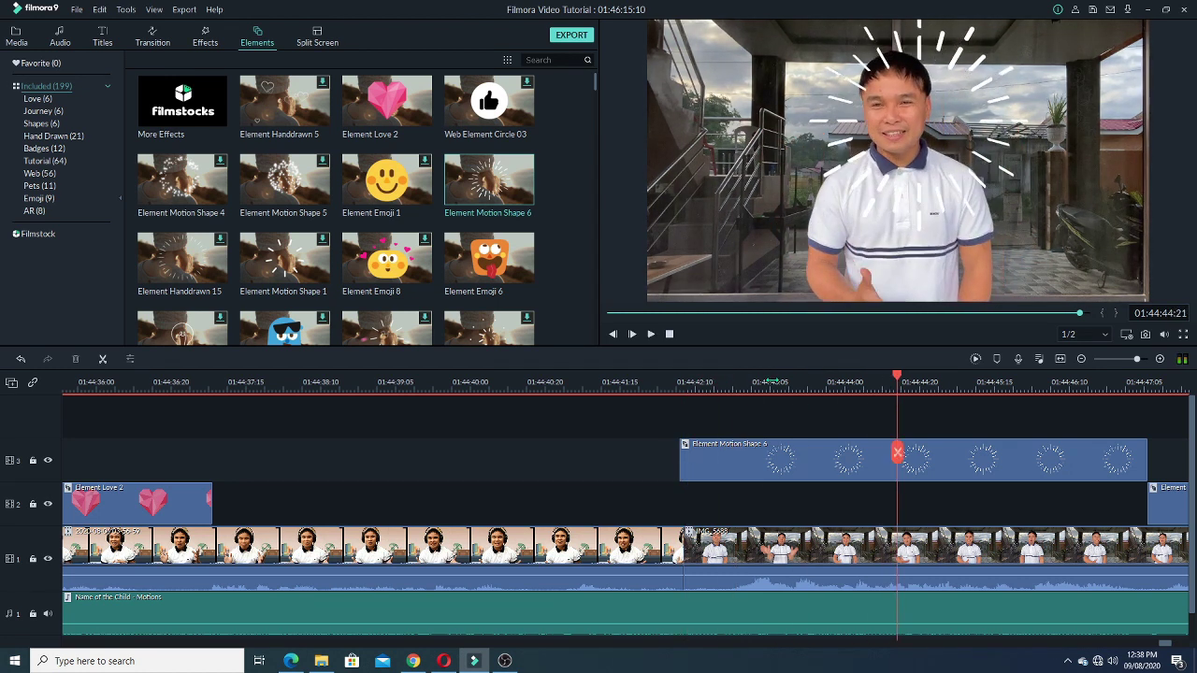
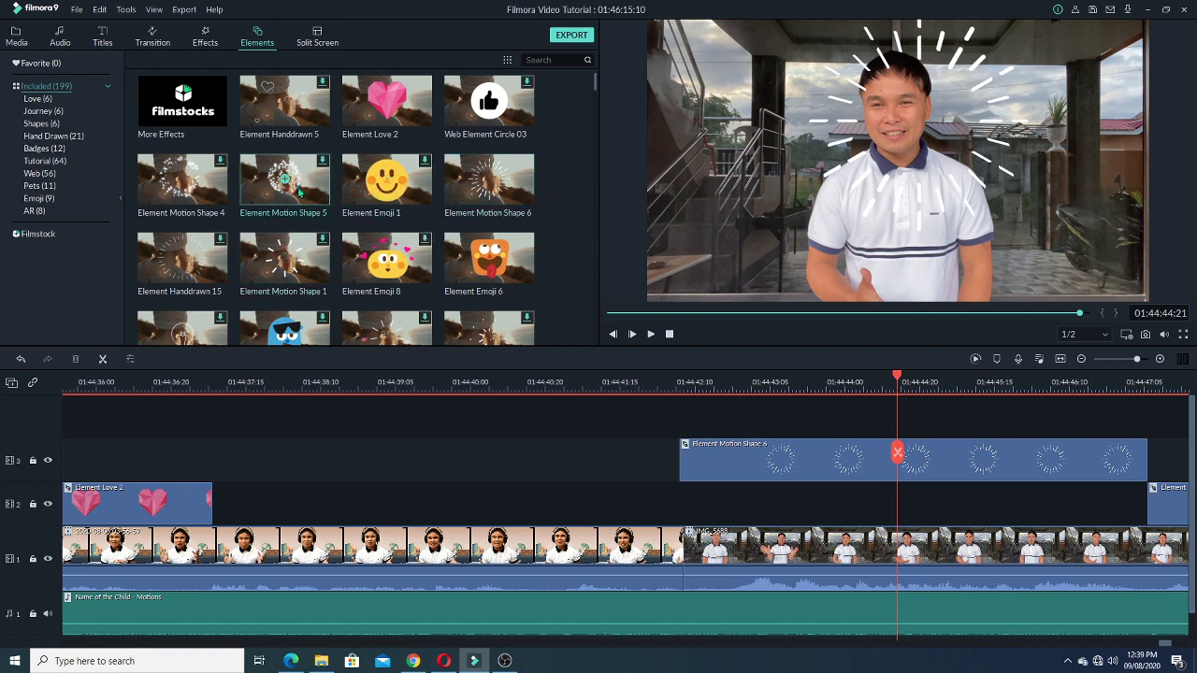
Try to place Element Motion Shape 5 on video track 3 before Element Motion Shape 6, cancel its download, and look for another element.
{"action": "left_click_drag", "start_coordinate": [299, 192], "coordinate": [211, 483]}
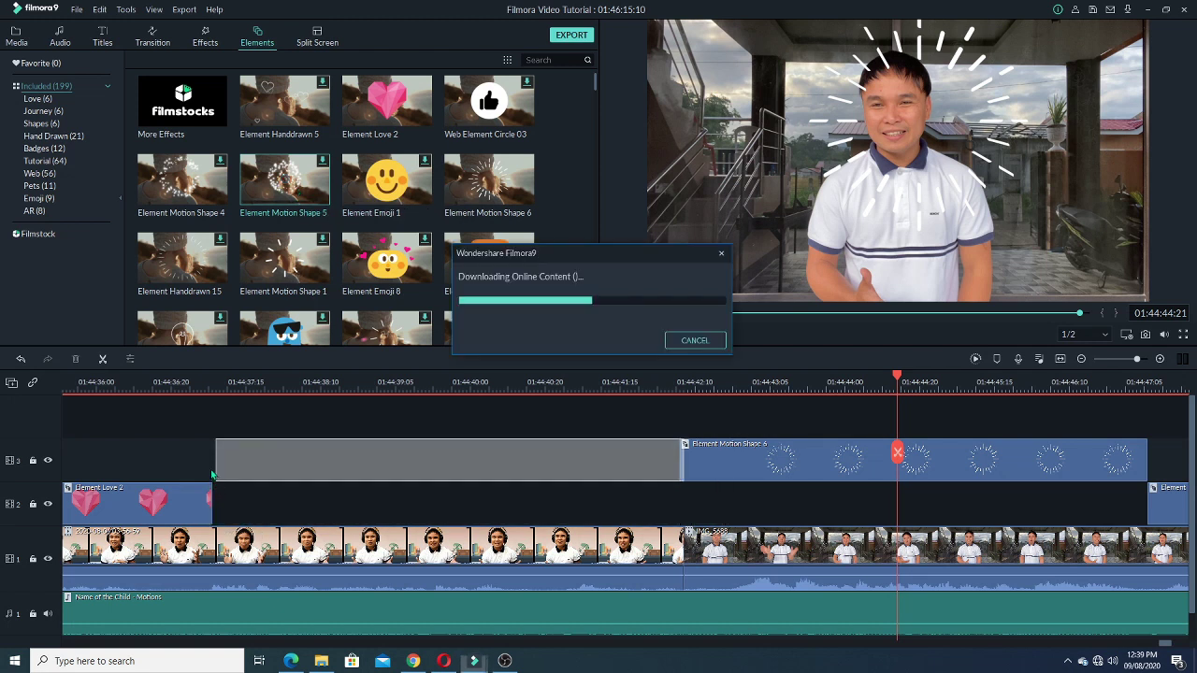
{"action": "left_click", "coordinate": [695, 339]}
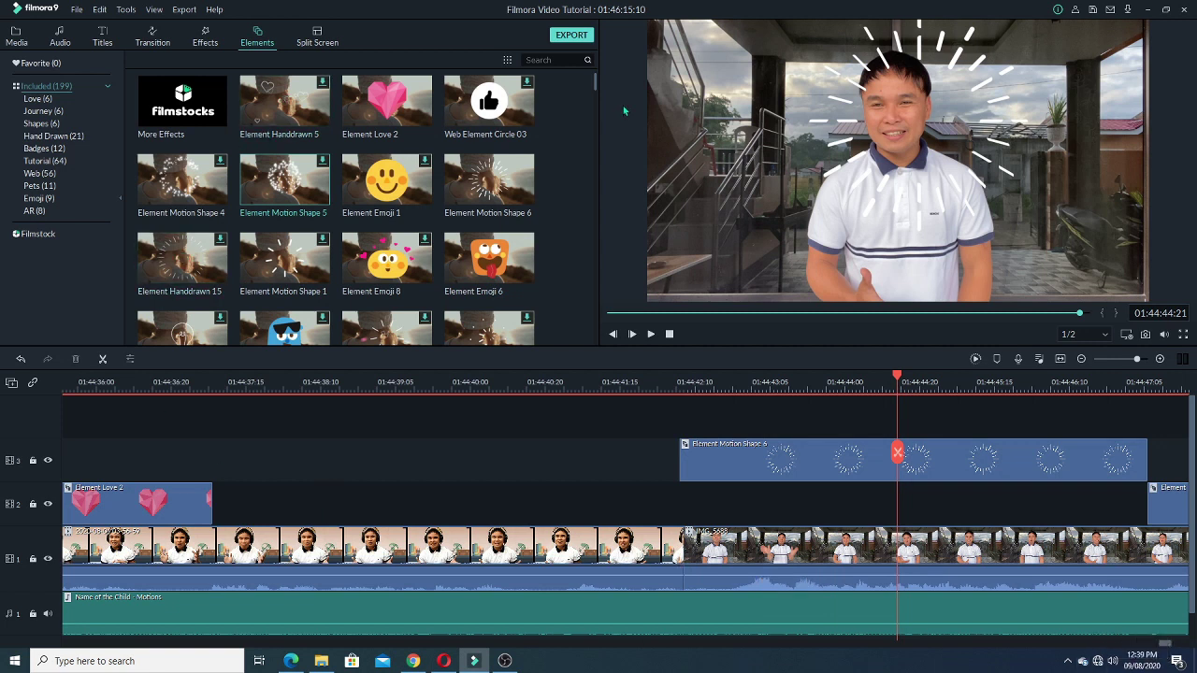
{"action": "scroll", "coordinate": [594, 84], "scroll_direction": "down", "scroll_amount": 2}
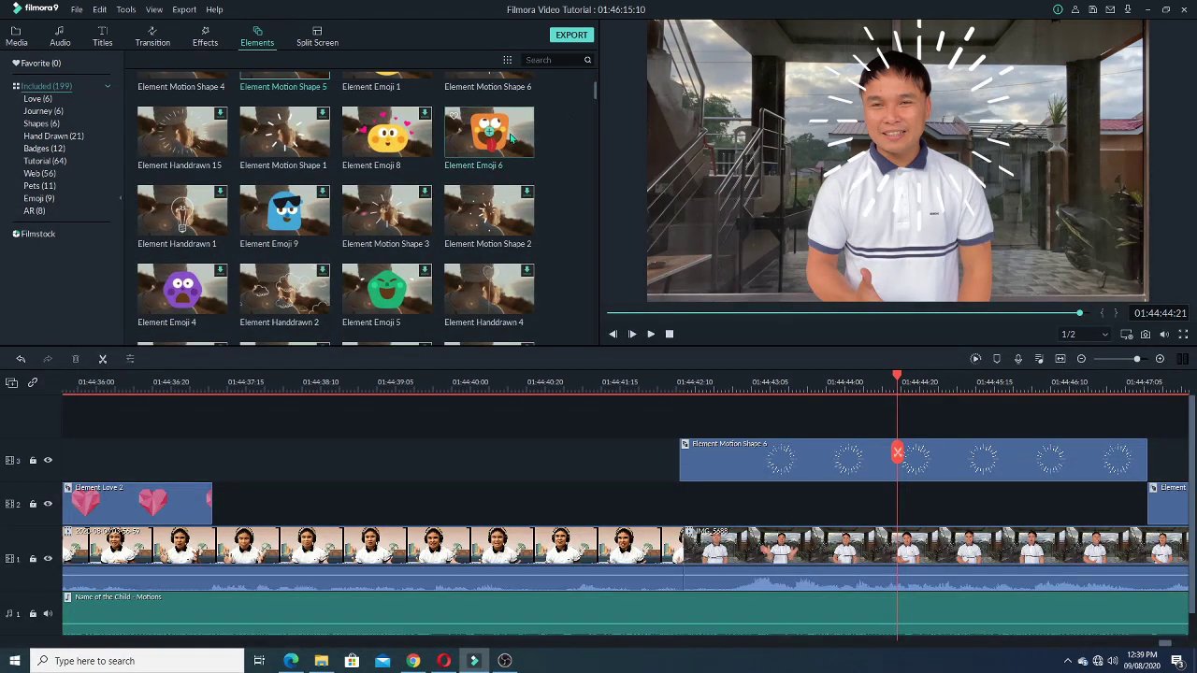
Place Element Emoji 6 on video track 3 before Element Motion Shape 6 and play the start of it.
{"action": "left_click_drag", "start_coordinate": [472, 142], "coordinate": [202, 454]}
{"action": "left_click", "coordinate": [253, 383]}
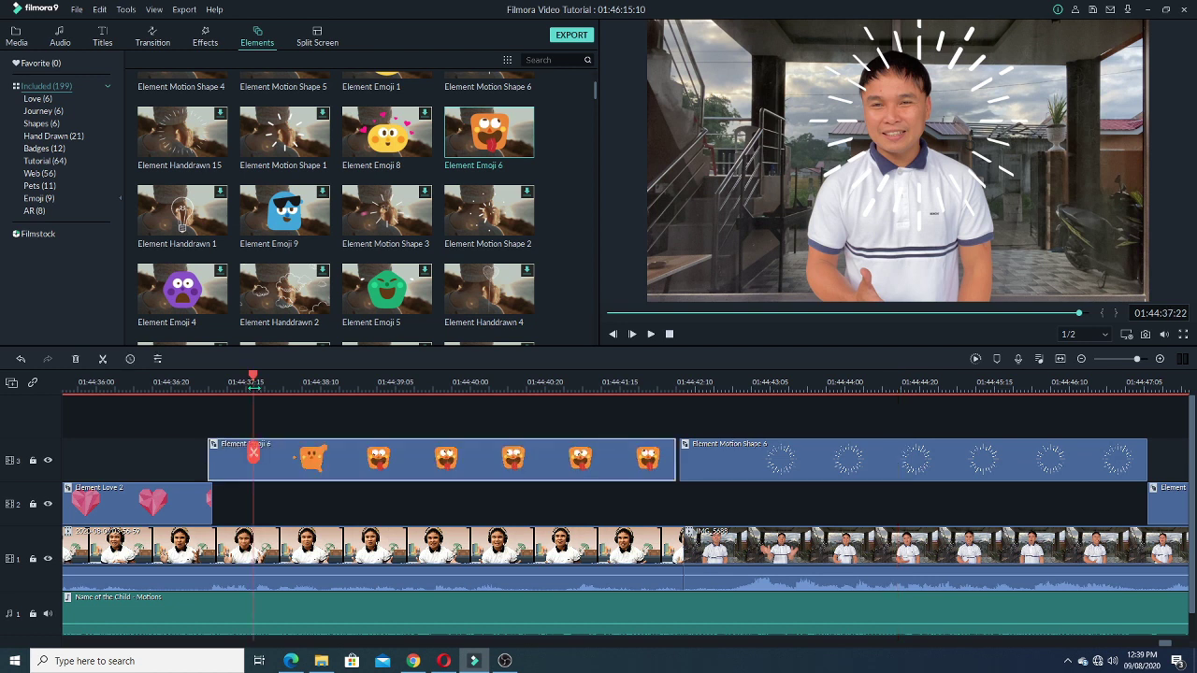
{"action": "key", "text": "space"}
{"action": "key", "text": "space"}
Shrink the Element Emoji 6 overlay, position it over the presenter's face, and play the result.
{"action": "left_click", "coordinate": [892, 161]}
{"action": "left_click_drag", "start_coordinate": [892, 161], "coordinate": [883, 142]}
{"action": "left_click_drag", "start_coordinate": [993, 263], "coordinate": [893, 166]}
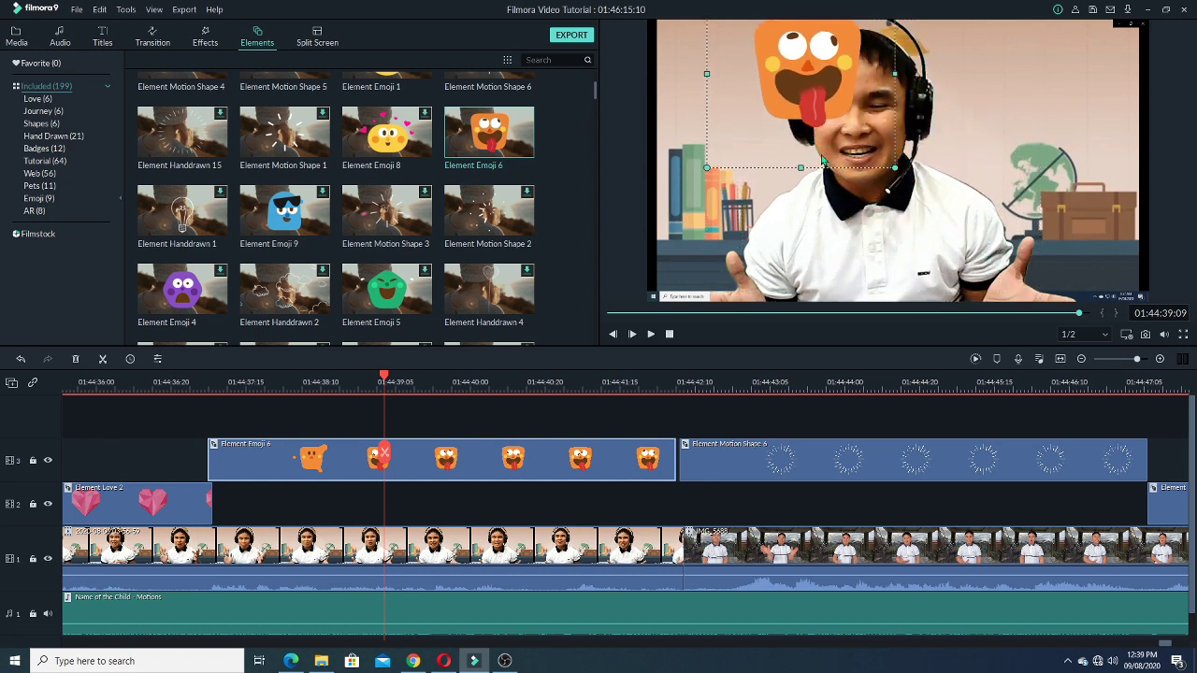
{"action": "left_click_drag", "start_coordinate": [803, 46], "coordinate": [846, 103]}
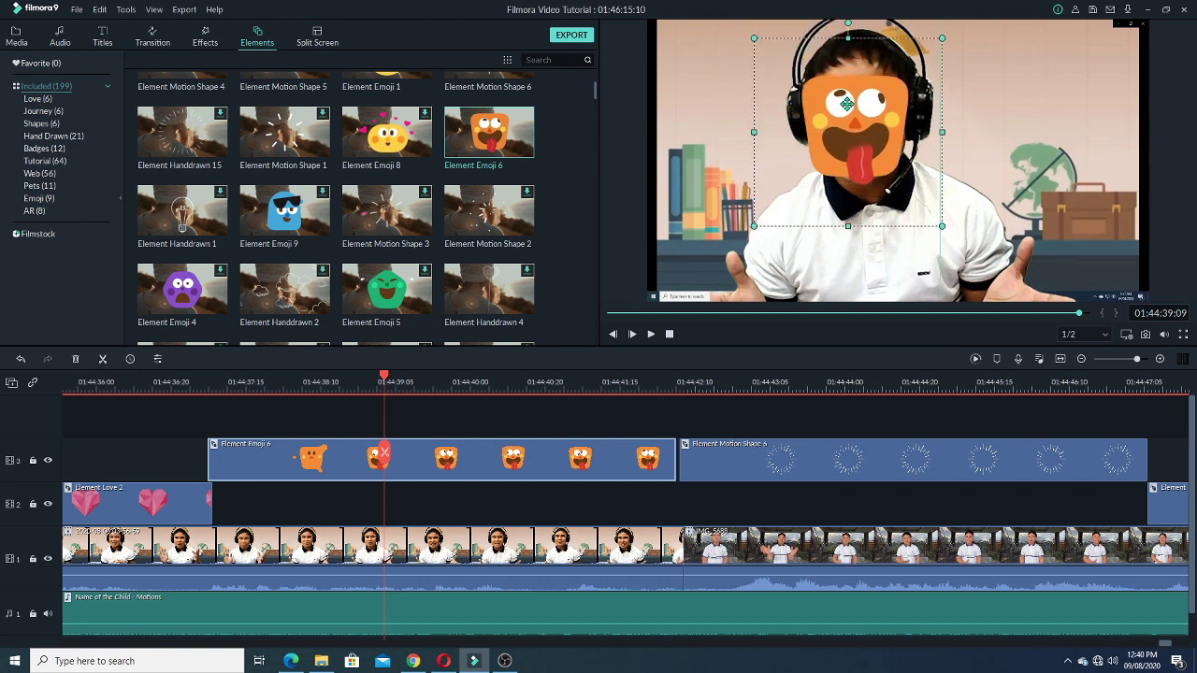
{"action": "left_click_drag", "start_coordinate": [751, 25], "coordinate": [766, 35]}
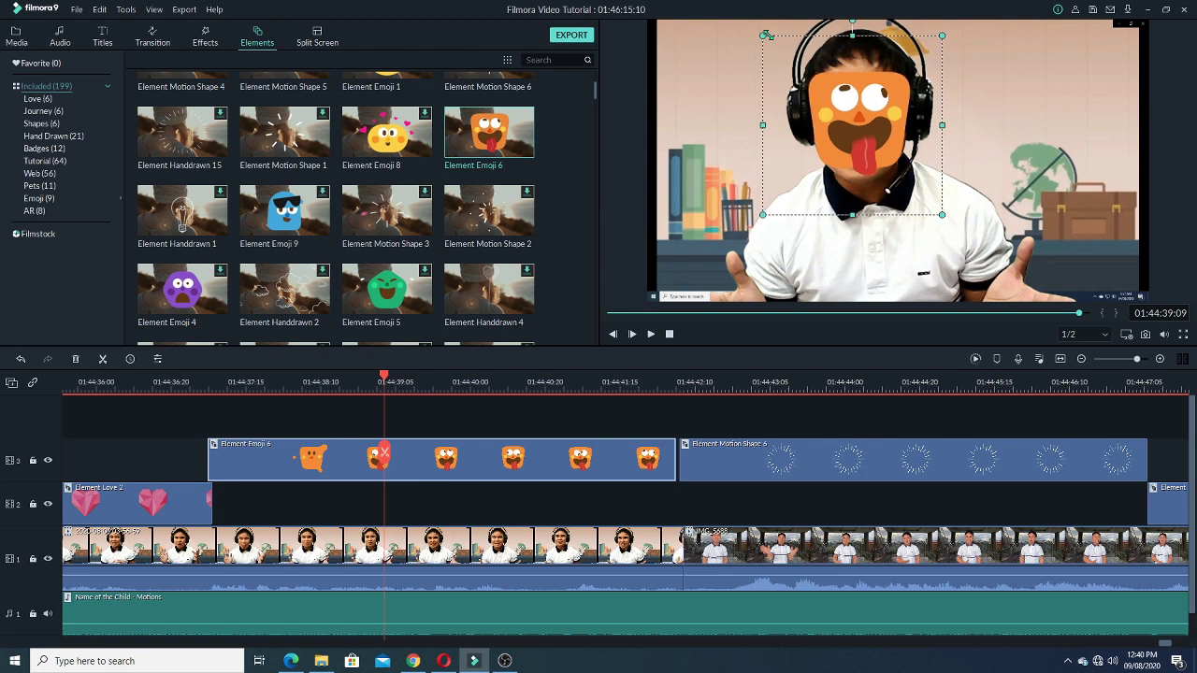
{"action": "mouse_move", "coordinate": [891, 118]}
{"action": "left_mouse_down"}
{"action": "mouse_move", "coordinate": [904, 116]}
{"action": "mouse_move", "coordinate": [884, 136]}
{"action": "left_mouse_up"}
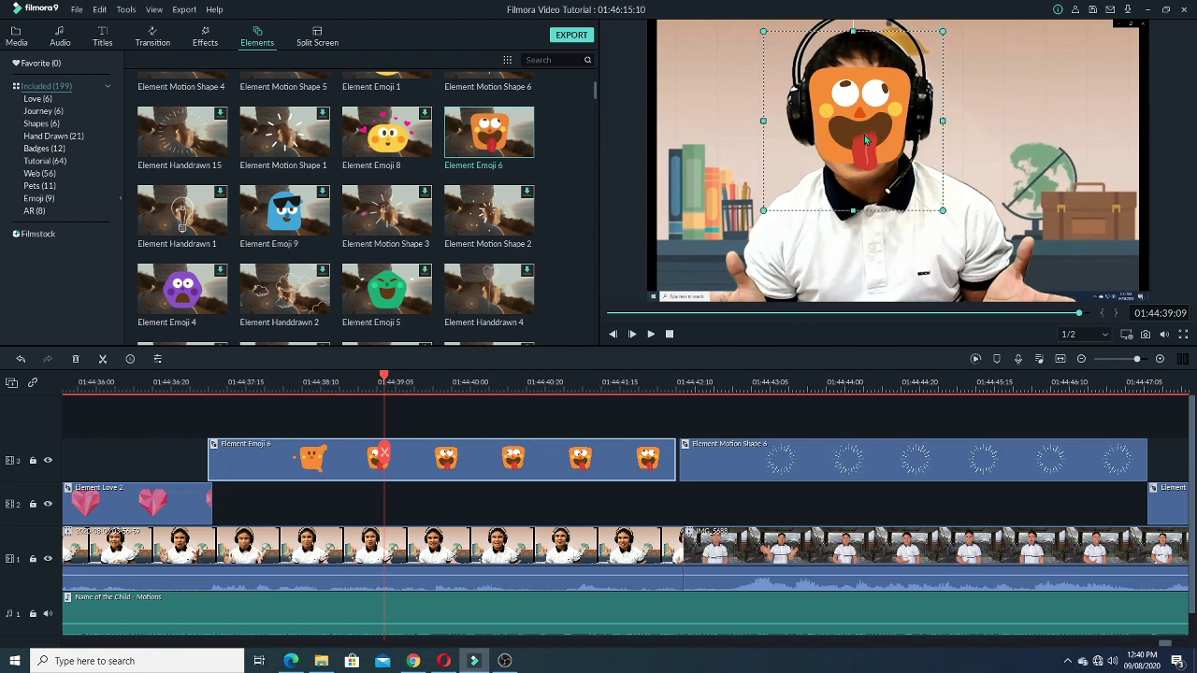
{"action": "left_click_drag", "start_coordinate": [869, 136], "coordinate": [884, 137]}
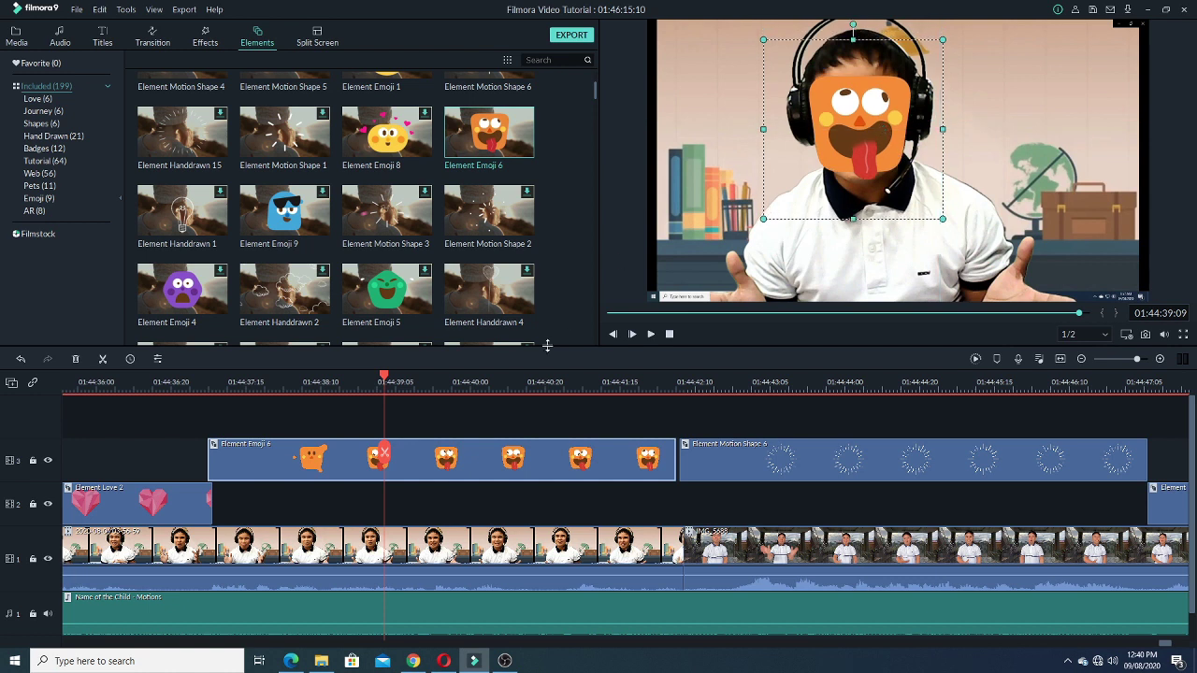
{"action": "left_click", "coordinate": [274, 389]}
{"action": "key", "text": "space"}
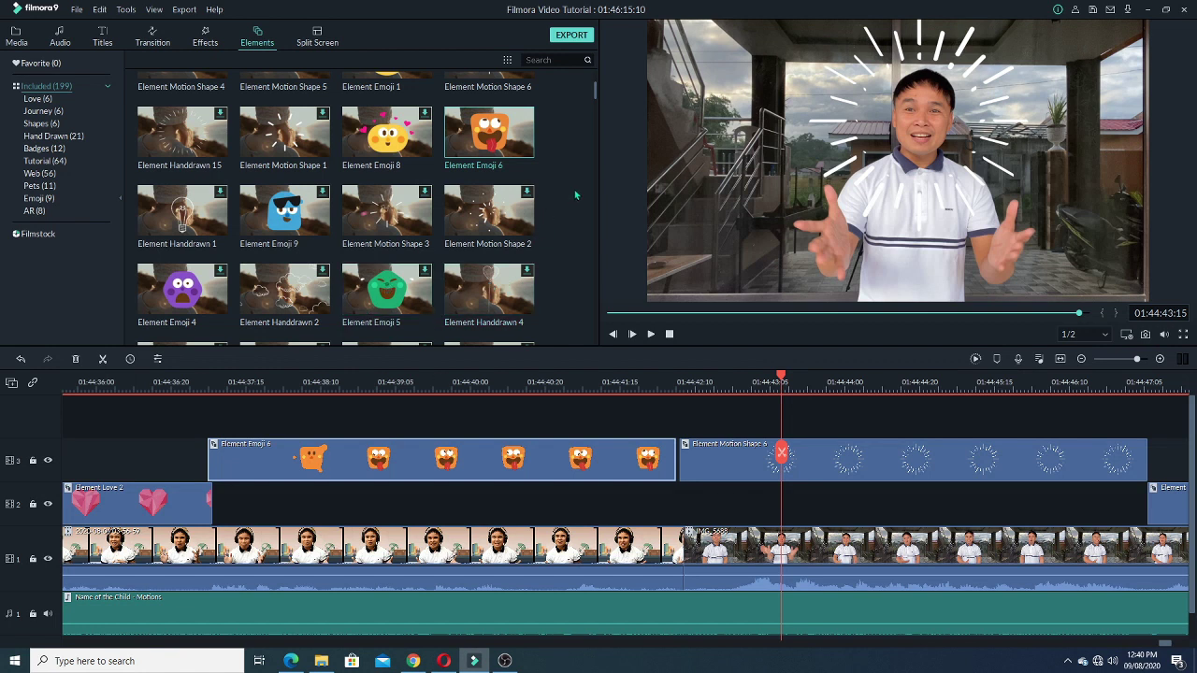
Place Element Love 1 on a new video track 4 directly above Element Emoji 6 and preview it.
{"action": "left_click_drag", "start_coordinate": [597, 89], "coordinate": [595, 150]}
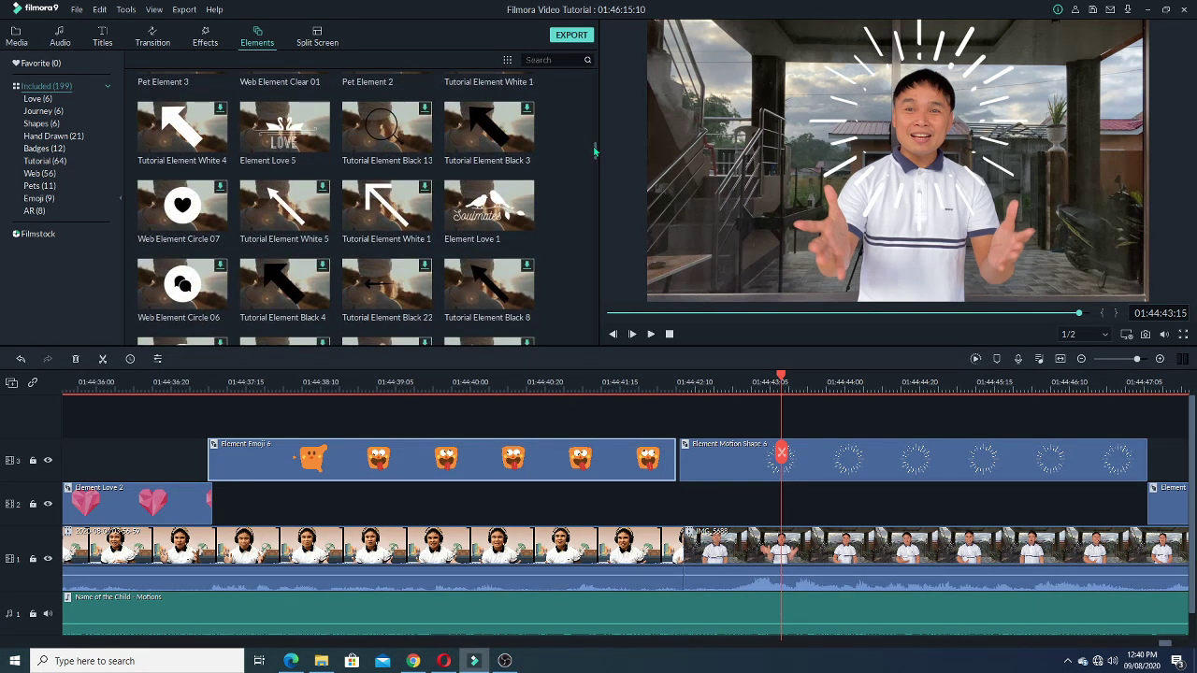
{"action": "left_click", "coordinate": [511, 217]}
{"action": "left_click_drag", "start_coordinate": [468, 354], "coordinate": [204, 430]}
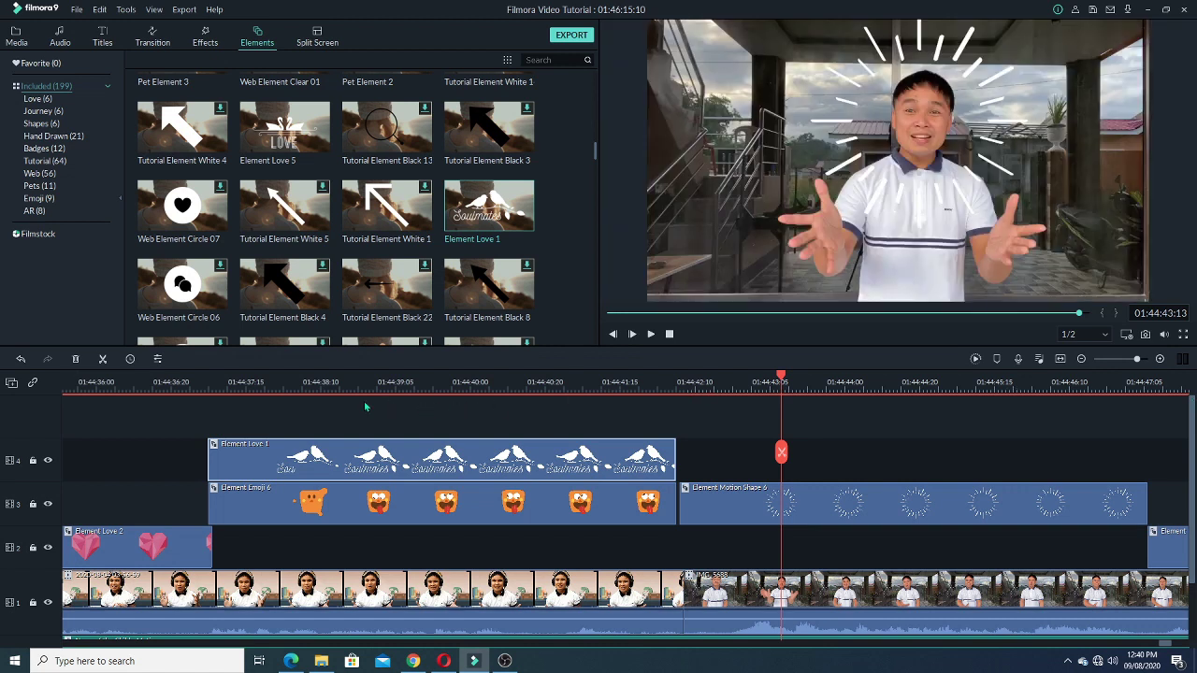
{"action": "left_click", "coordinate": [287, 392]}
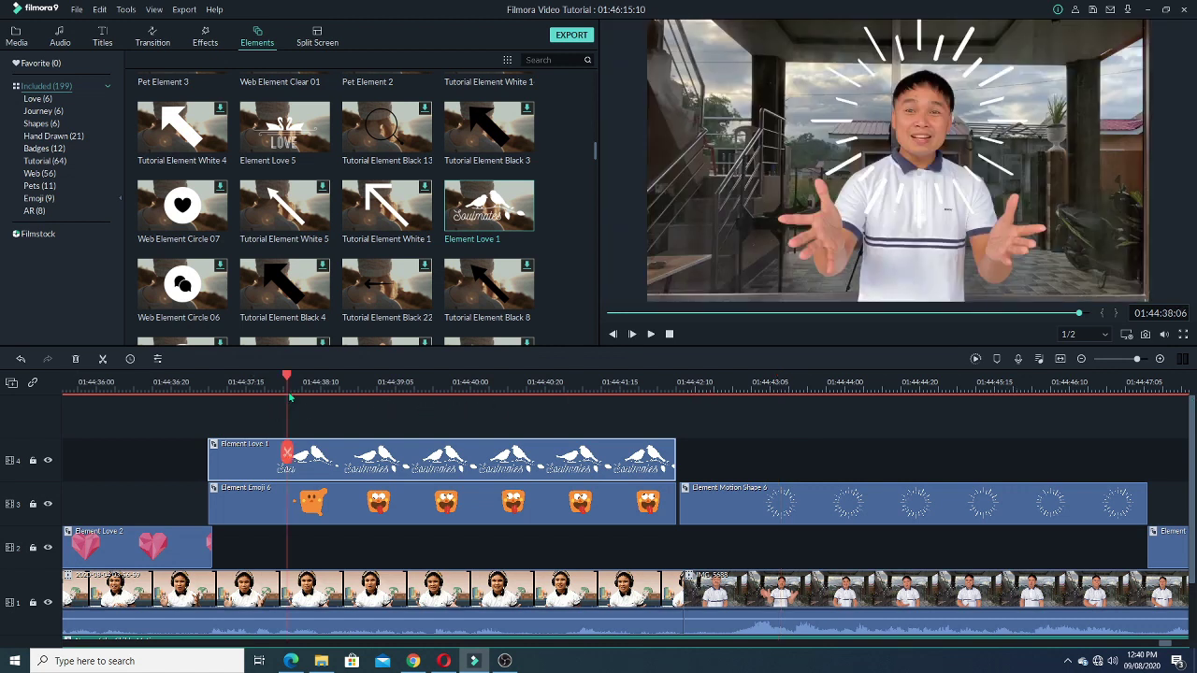
{"action": "key", "text": "space"}
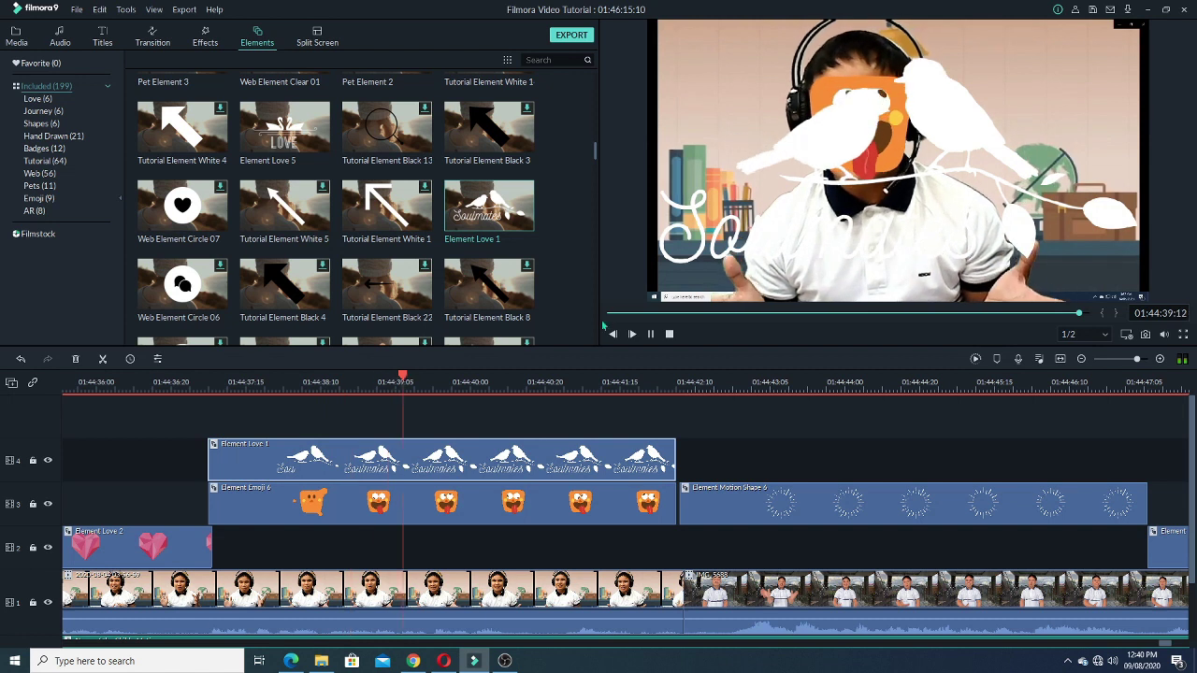
{"action": "key", "text": "space"}
Shrink the Soulmates birds into the picture's upper-right corner and move the orange emoji beneath them, beside the presenter.
{"action": "left_click", "coordinate": [835, 170]}
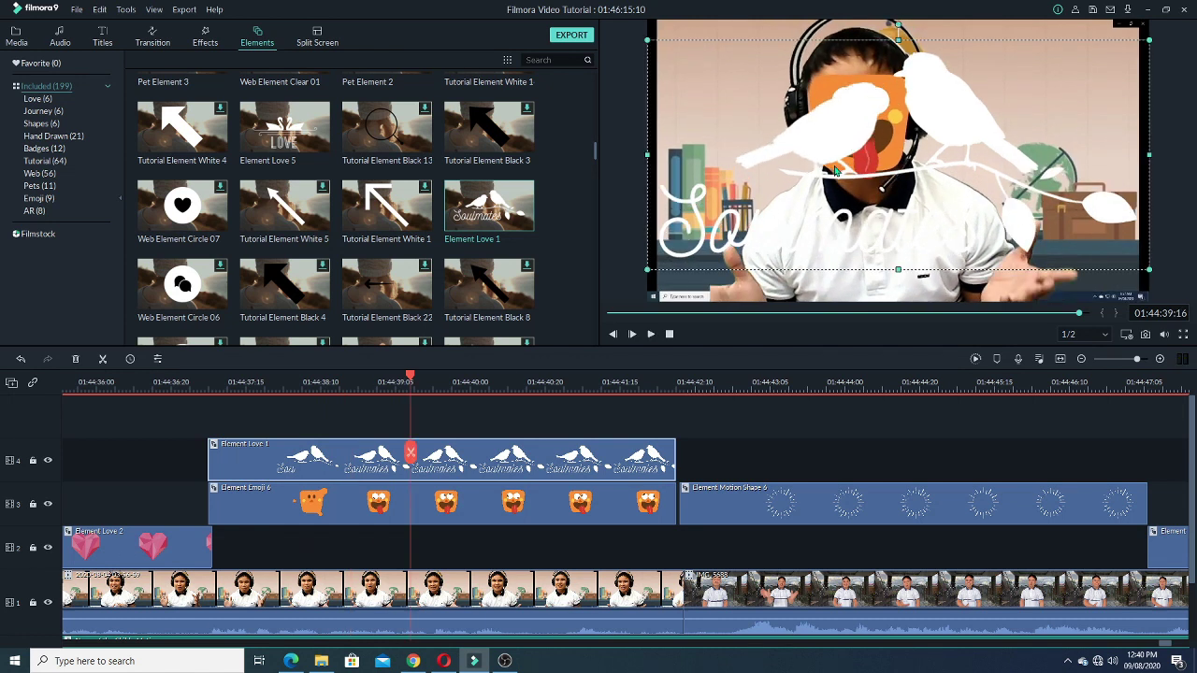
{"action": "left_click_drag", "start_coordinate": [649, 259], "coordinate": [959, 68]}
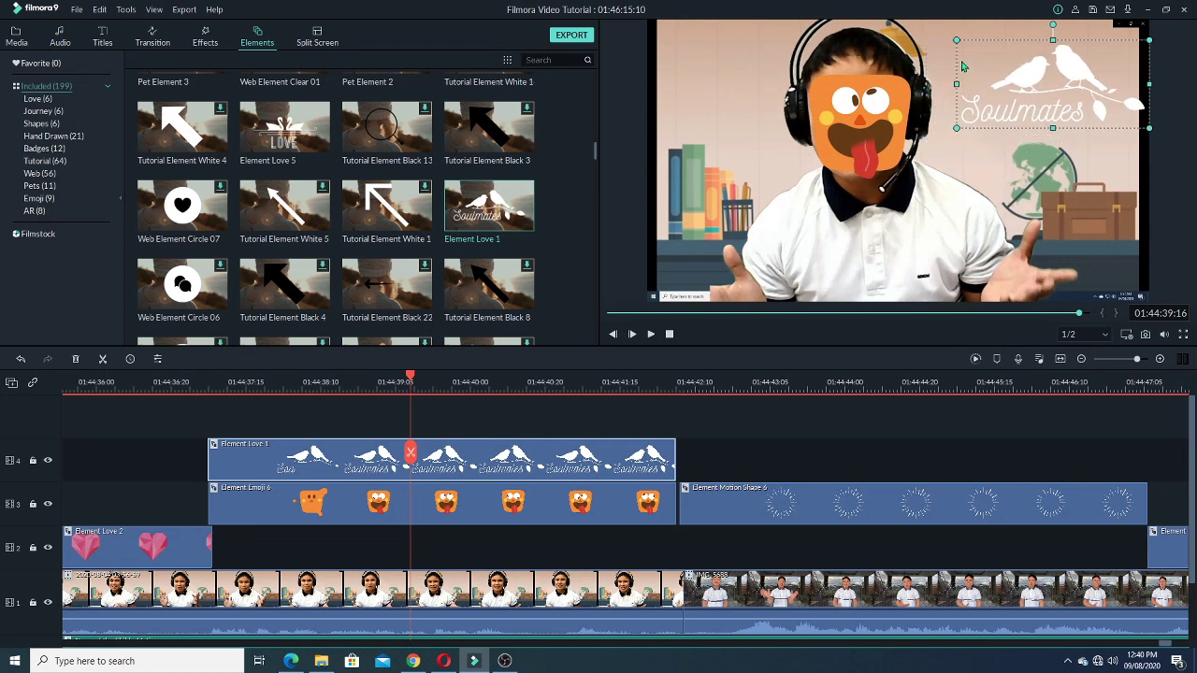
{"action": "left_click_drag", "start_coordinate": [1099, 77], "coordinate": [1081, 73]}
{"action": "left_click", "coordinate": [890, 132]}
{"action": "left_click_drag", "start_coordinate": [857, 118], "coordinate": [1049, 163]}
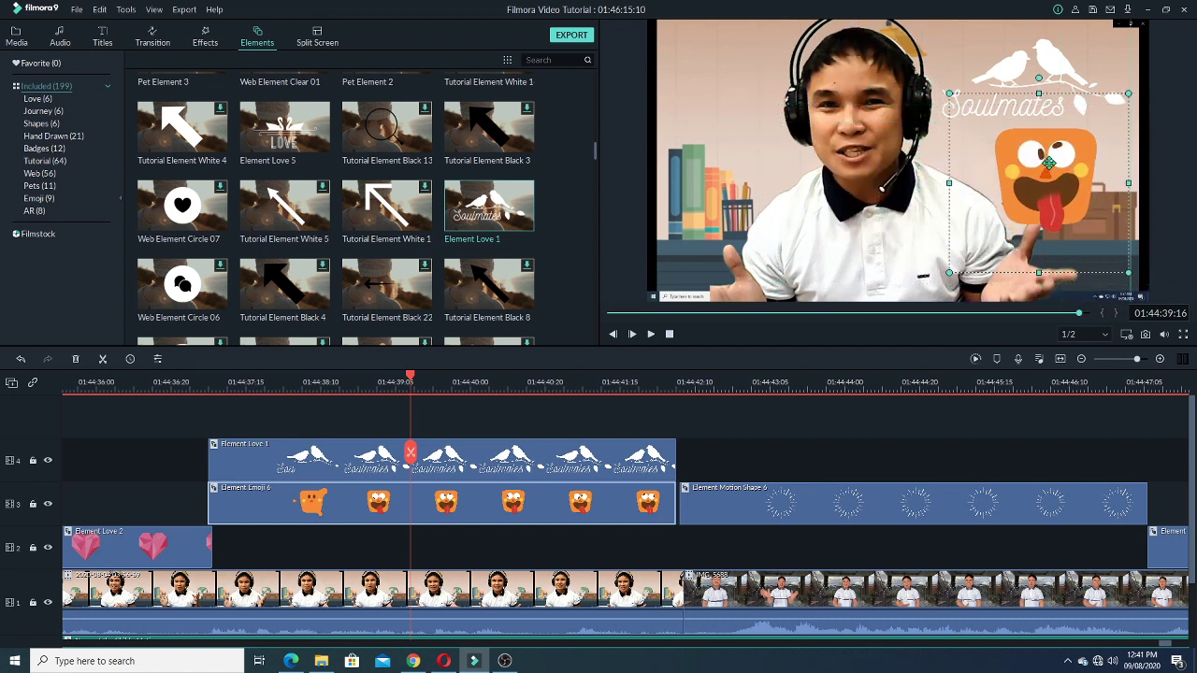
{"action": "left_click", "coordinate": [366, 417]}
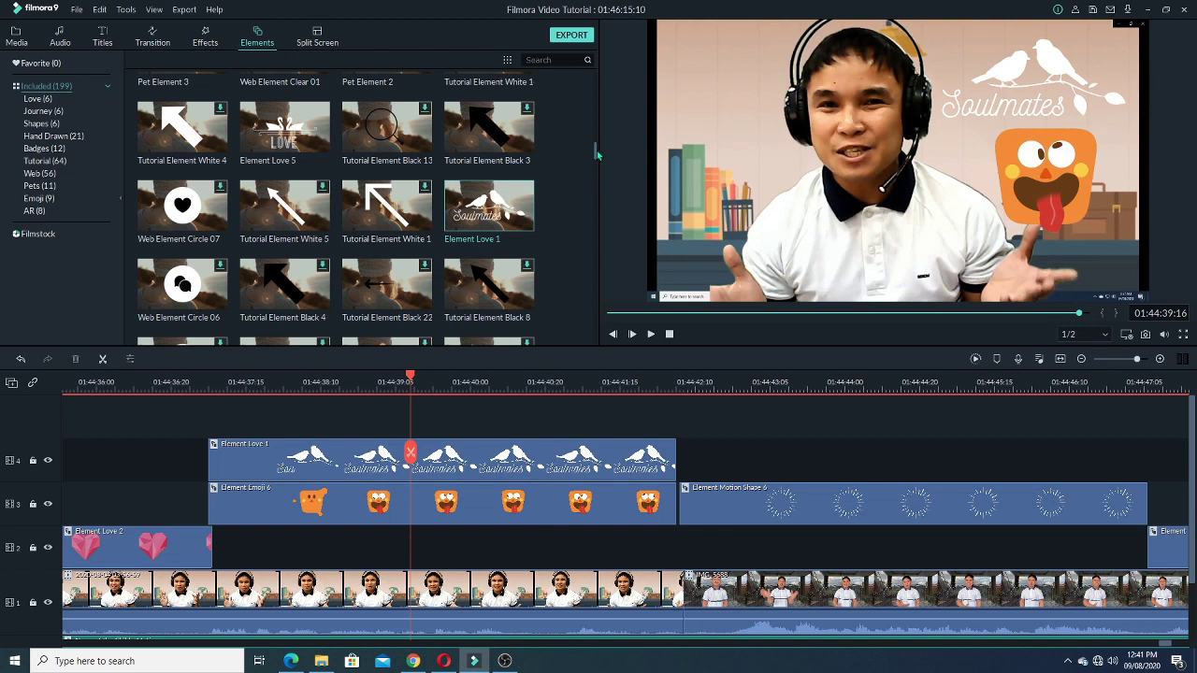
Place Element Love 6 on a new video track 5 directly above Element Love 1 and preview it.
{"action": "scroll", "coordinate": [596, 155], "scroll_direction": "down", "scroll_amount": 1}
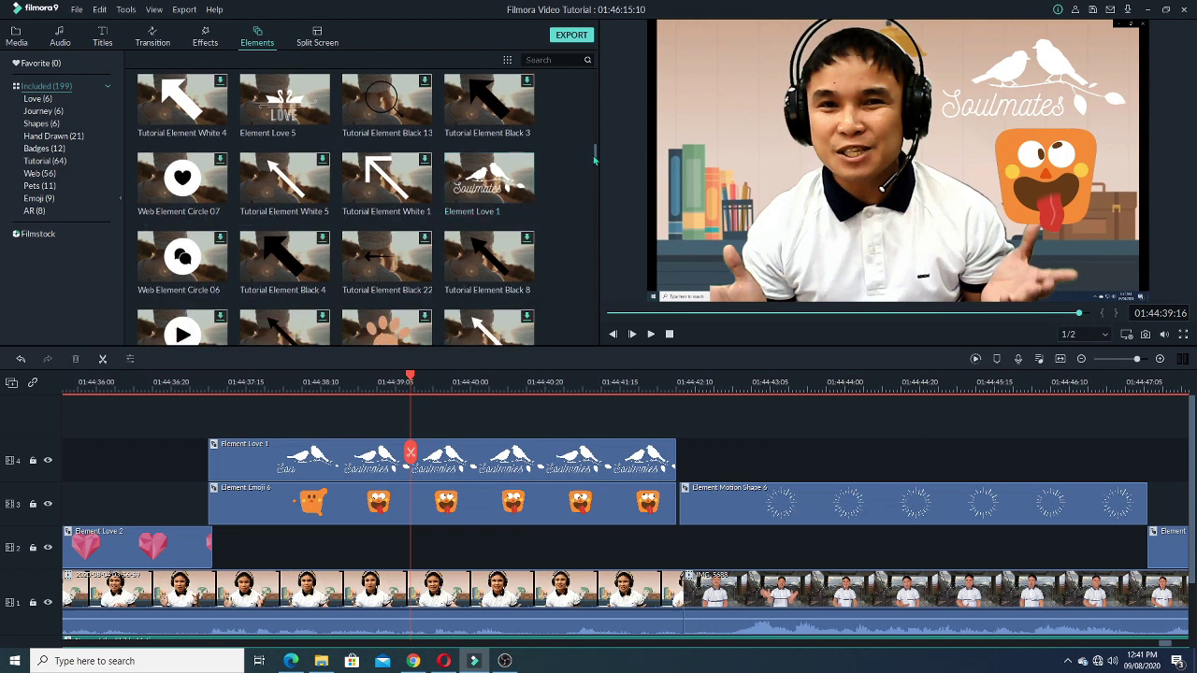
{"action": "left_click_drag", "start_coordinate": [594, 154], "coordinate": [594, 215]}
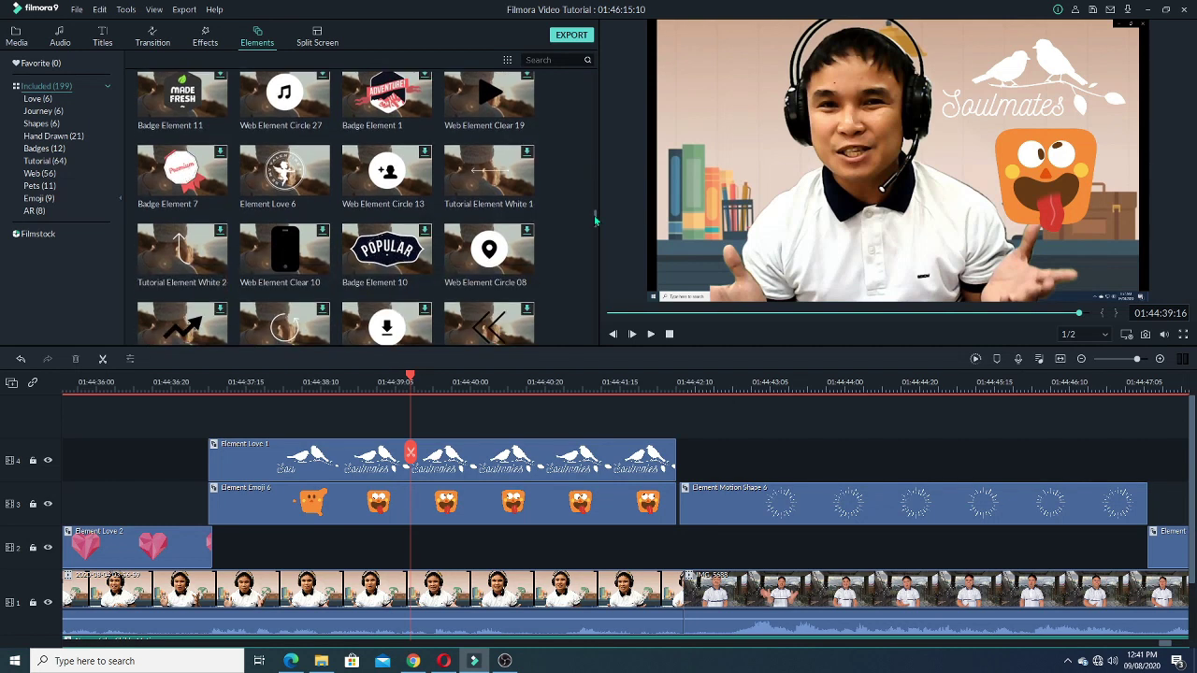
{"action": "left_click_drag", "start_coordinate": [313, 190], "coordinate": [206, 421]}
{"action": "left_click", "coordinate": [254, 386]}
{"action": "key", "text": "space"}
Shrink the Element Love 6 cupid badge, position it at the left side of the presenter's face, and play the result.
{"action": "left_click_drag", "start_coordinate": [952, 202], "coordinate": [886, 213]}
{"action": "left_click_drag", "start_coordinate": [946, 297], "coordinate": [787, 141]}
{"action": "left_click_drag", "start_coordinate": [753, 84], "coordinate": [816, 116]}
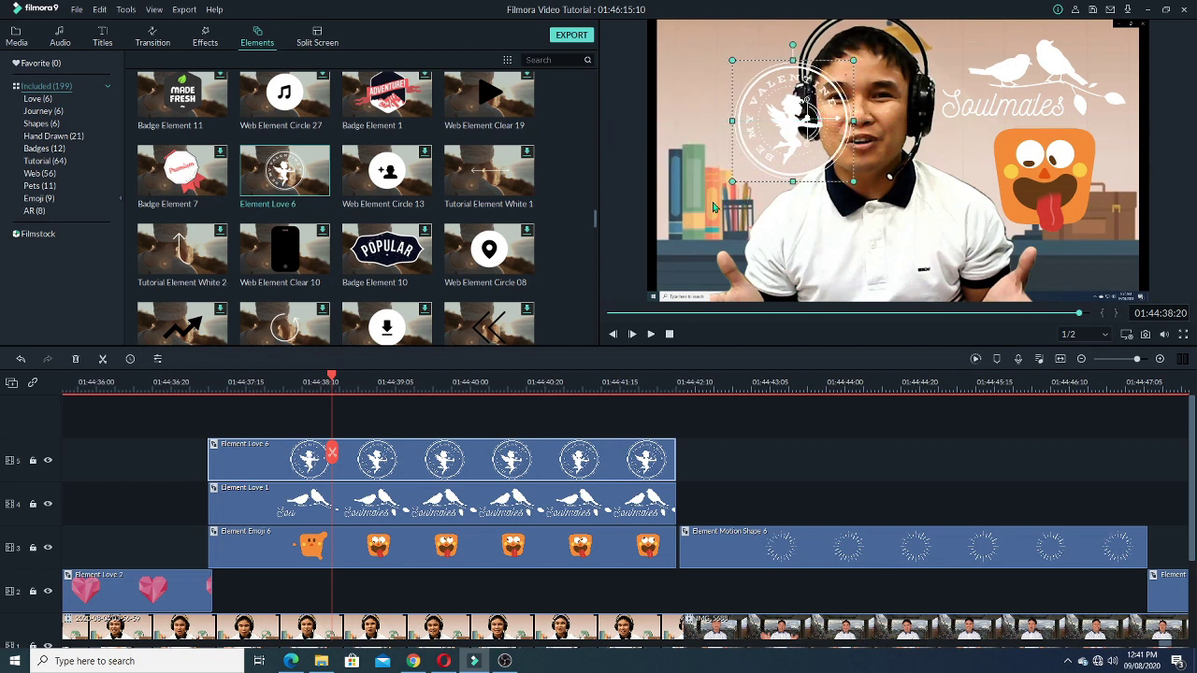
{"action": "key", "text": "space"}
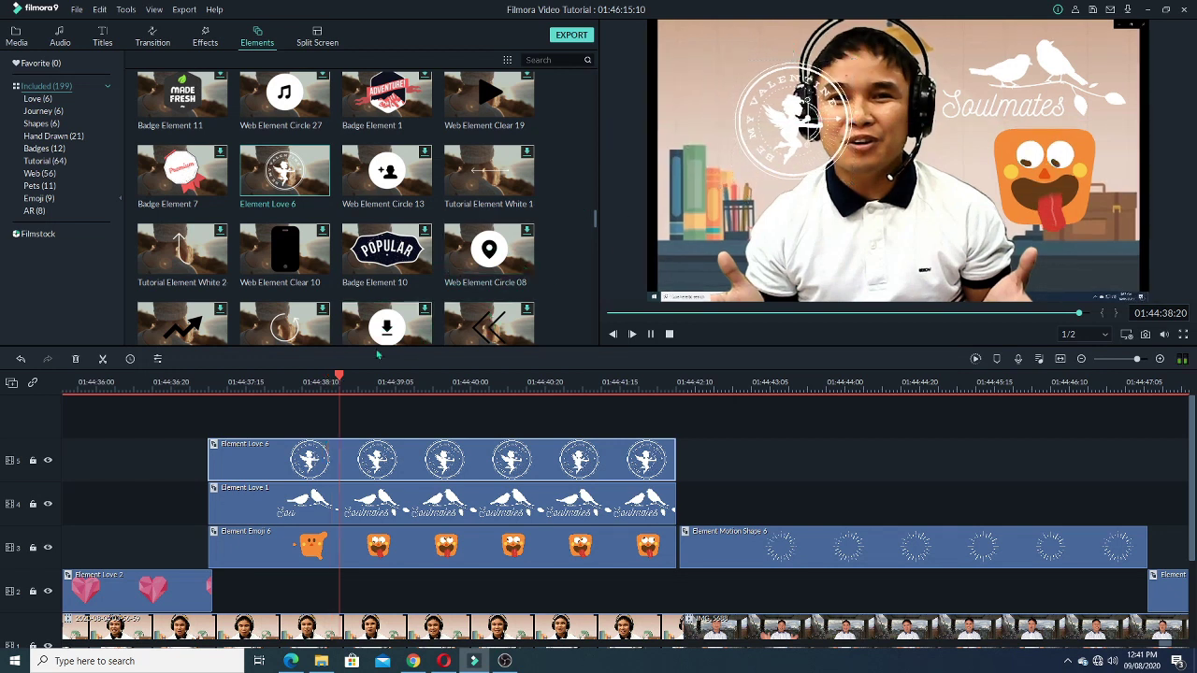
{"action": "key", "text": "space"}
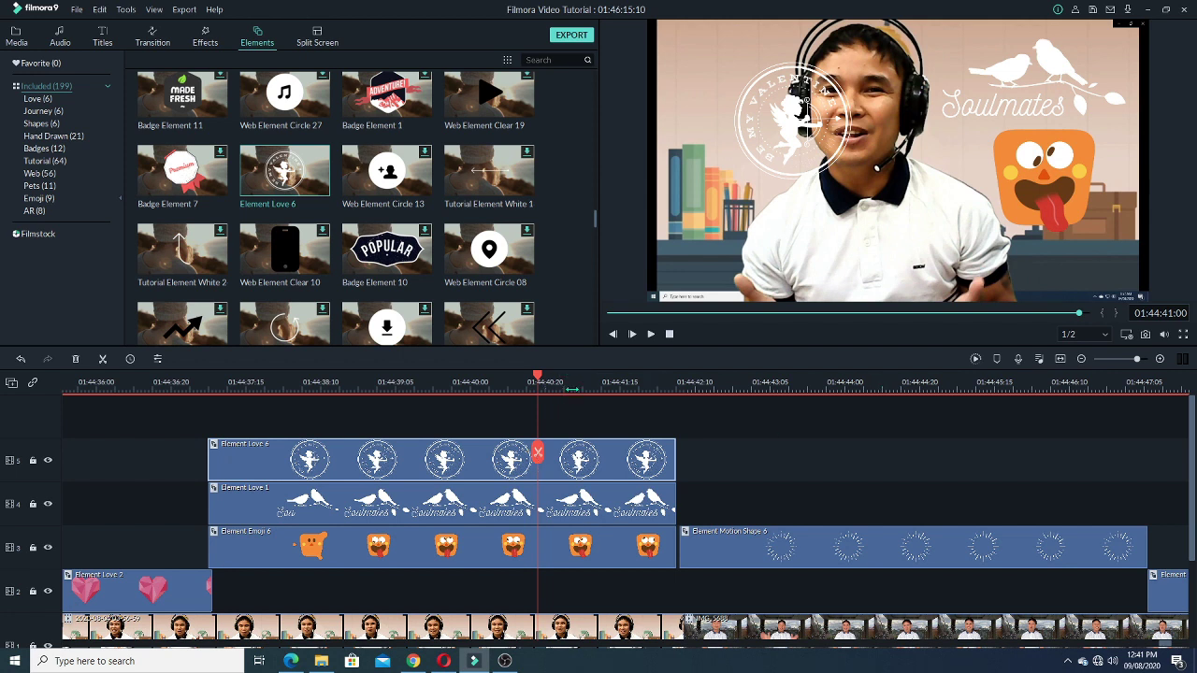
Play all the element overlays on the presenter clips from about 01:44:31 to check how they appear.
{"action": "left_click", "coordinate": [1085, 390]}
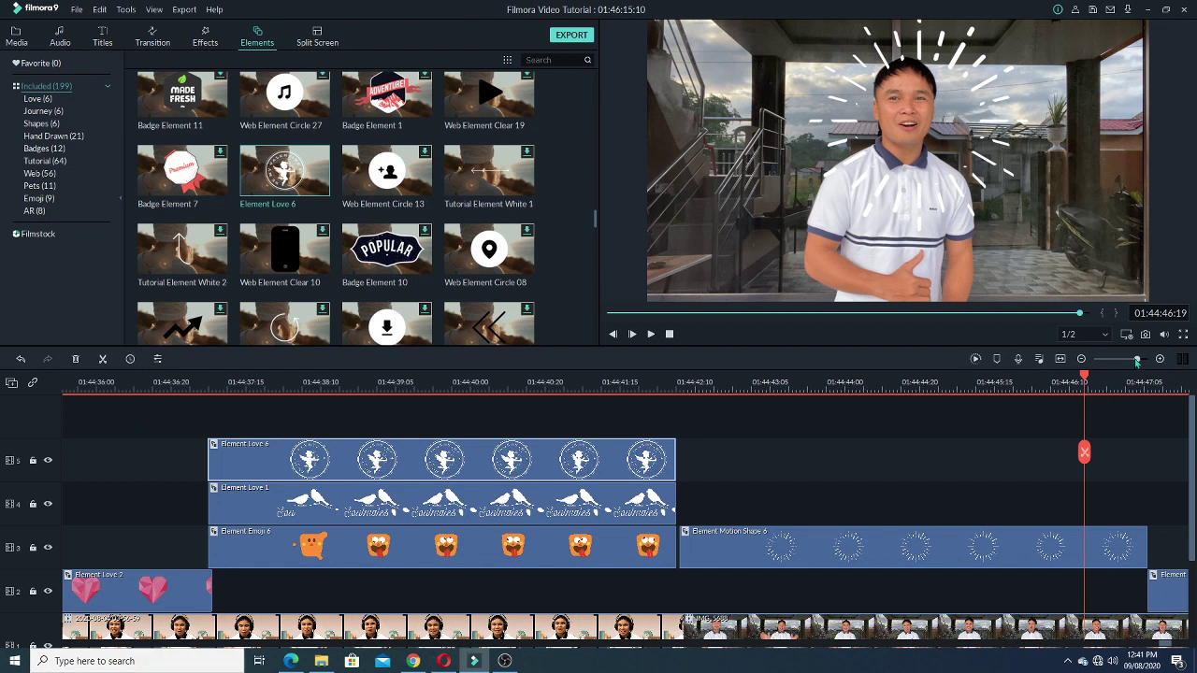
{"action": "mouse_move", "coordinate": [1165, 335]}
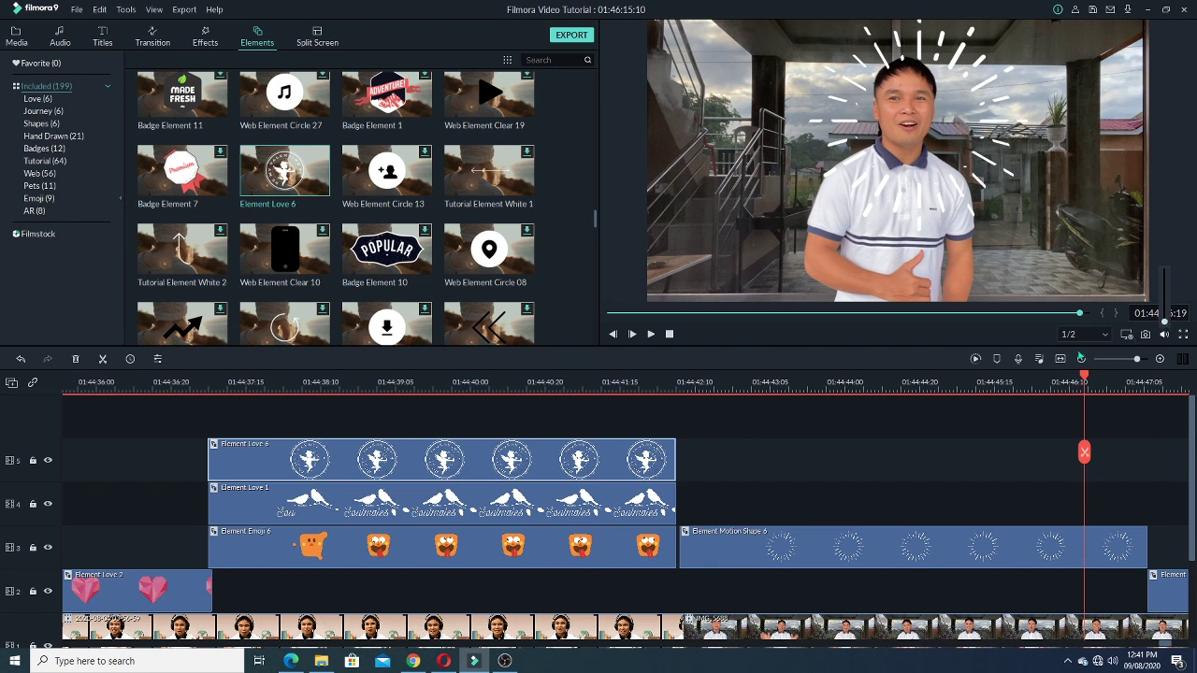
{"action": "left_click", "coordinate": [101, 389]}
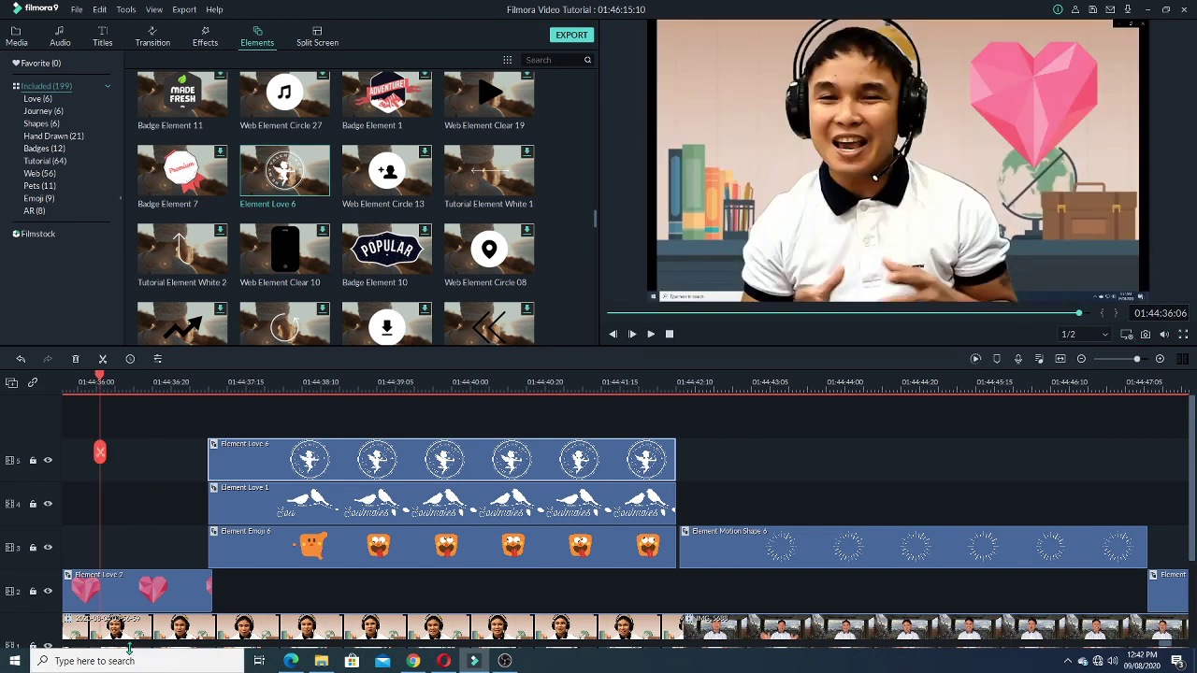
{"action": "scroll", "coordinate": [1166, 647], "scroll_direction": "right", "scroll_amount": 3}
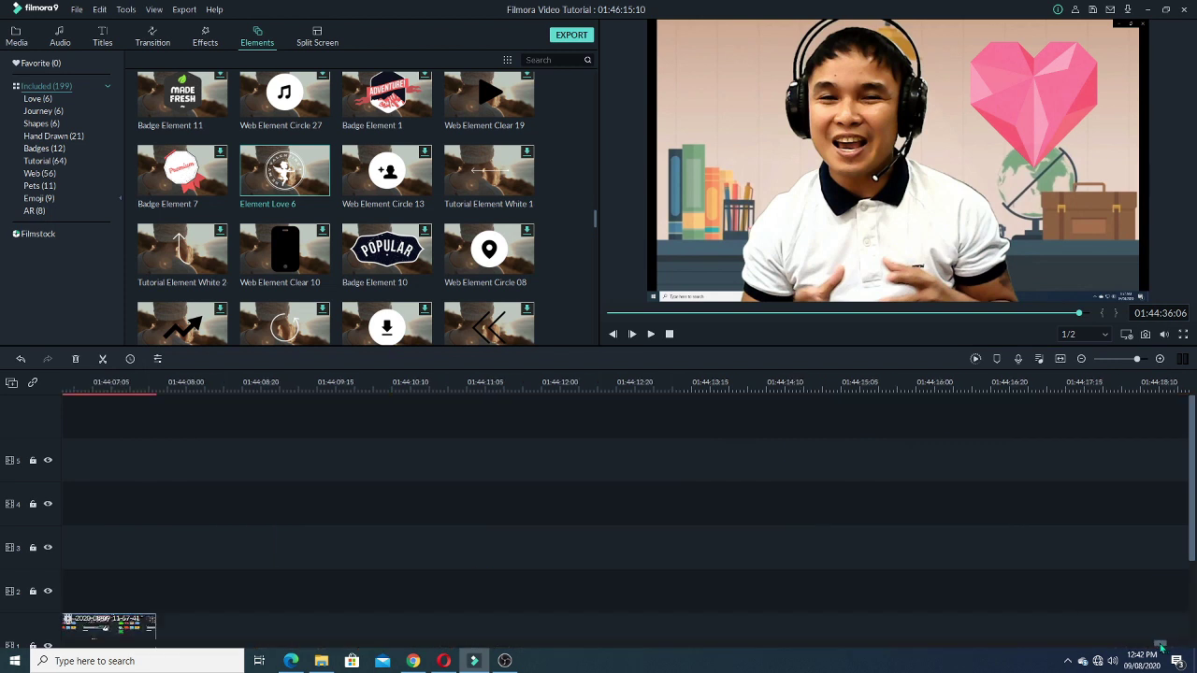
{"action": "left_click", "coordinate": [1131, 360]}
{"action": "left_click_drag", "start_coordinate": [1131, 363], "coordinate": [1125, 362]}
{"action": "left_click_drag", "start_coordinate": [1184, 646], "coordinate": [1150, 645]}
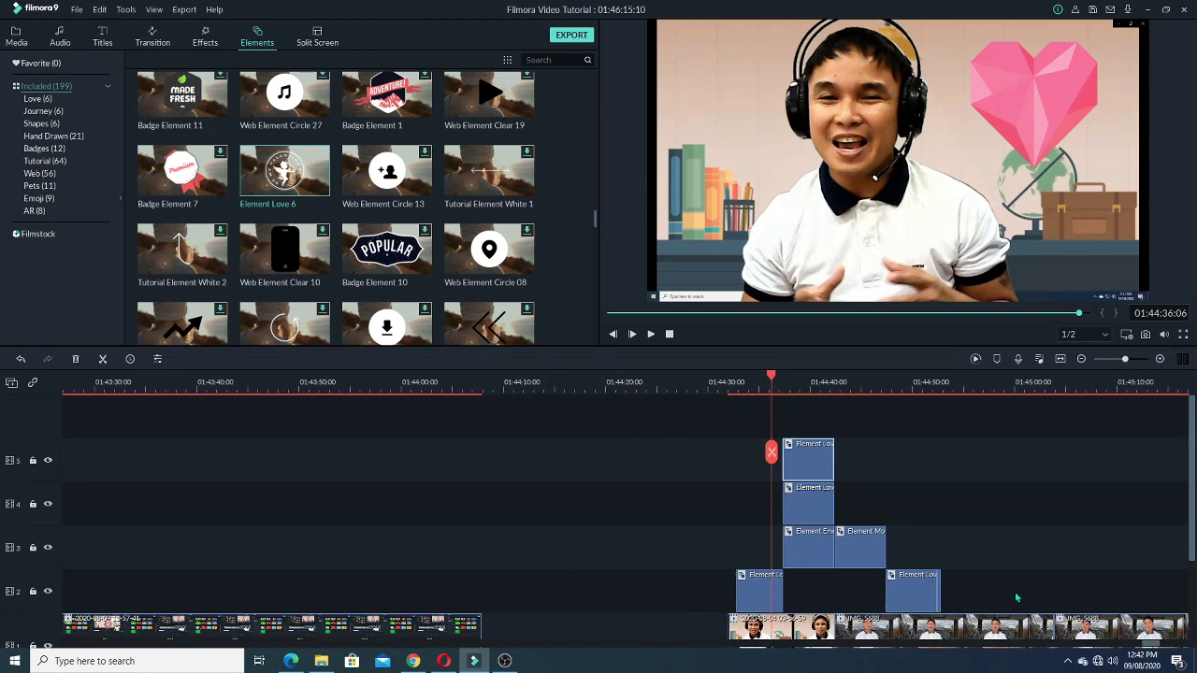
{"action": "left_click", "coordinate": [724, 381]}
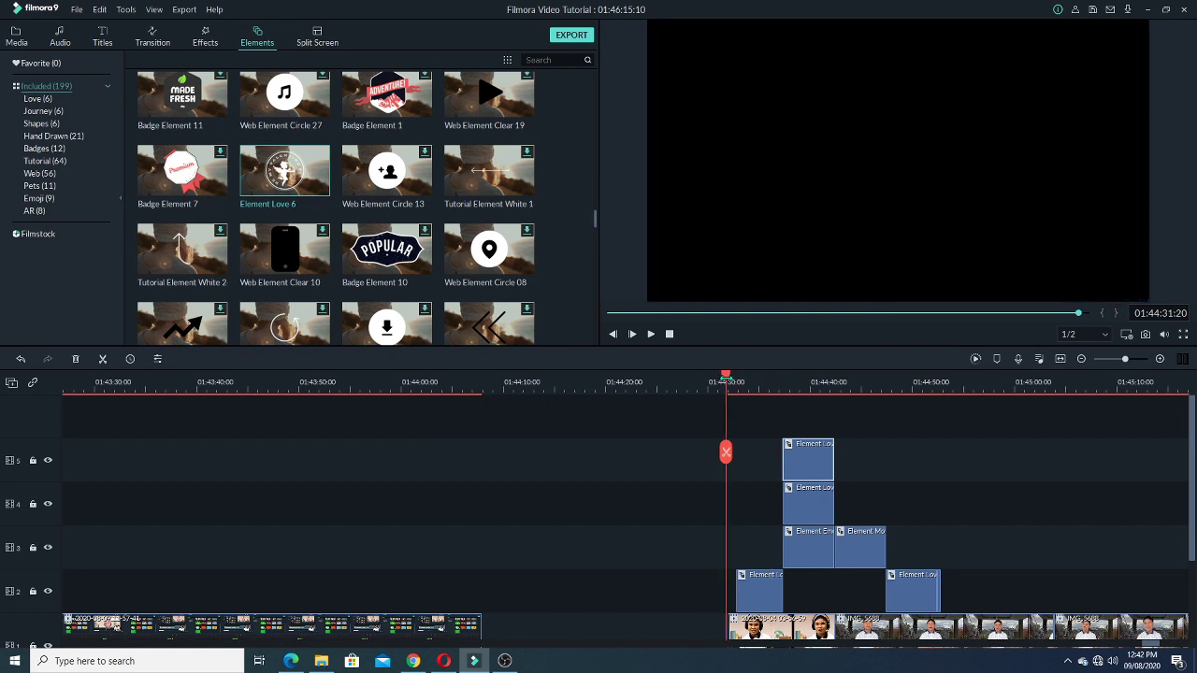
{"action": "key", "text": "space"}
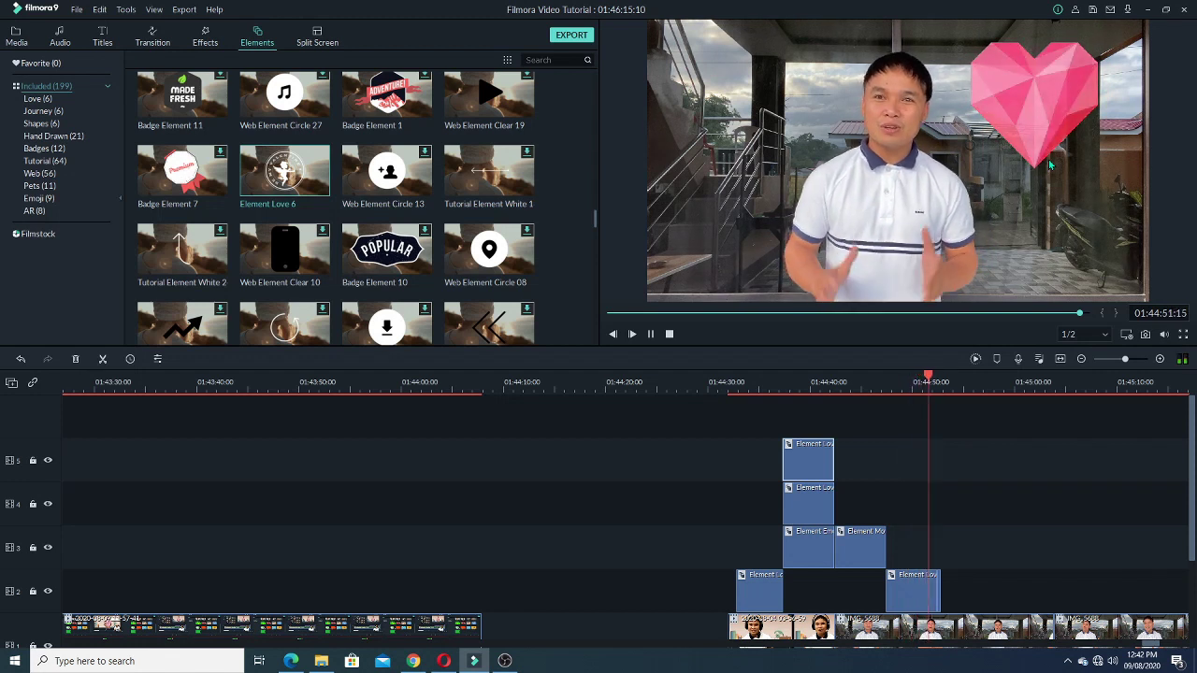
{"action": "key", "text": "space"}
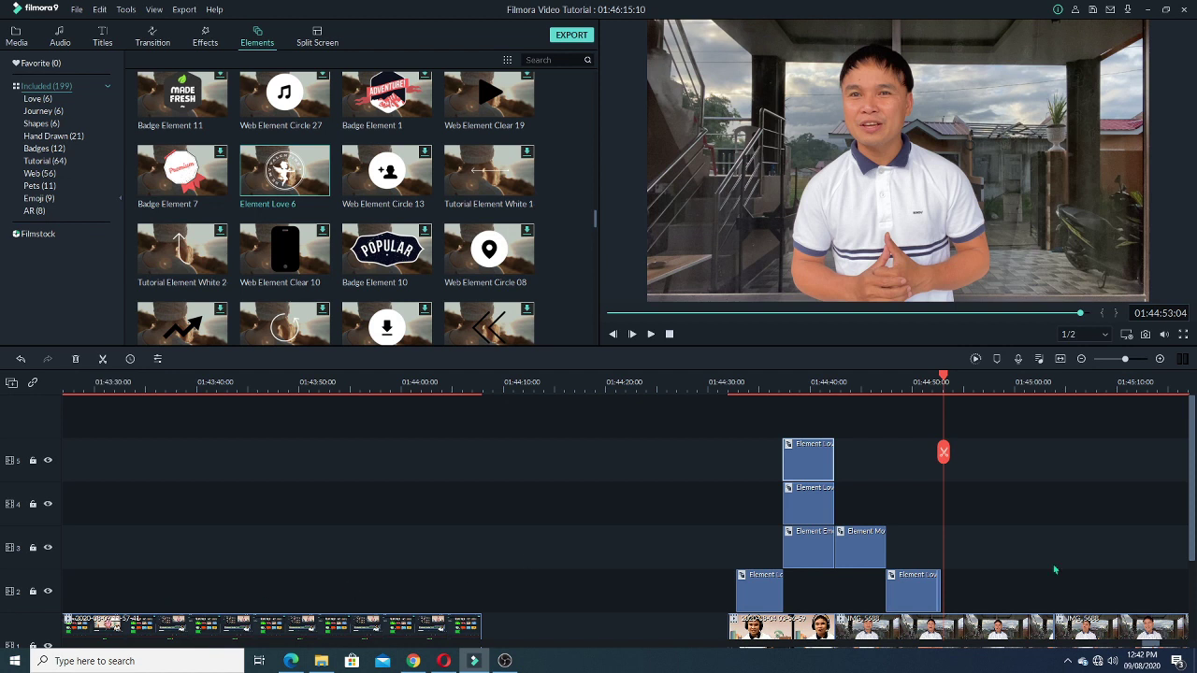
Place the six-pane grid split screen on video track 2 above the last videoplayback (2) clip and open it for editing.
{"action": "left_click", "coordinate": [1156, 646]}
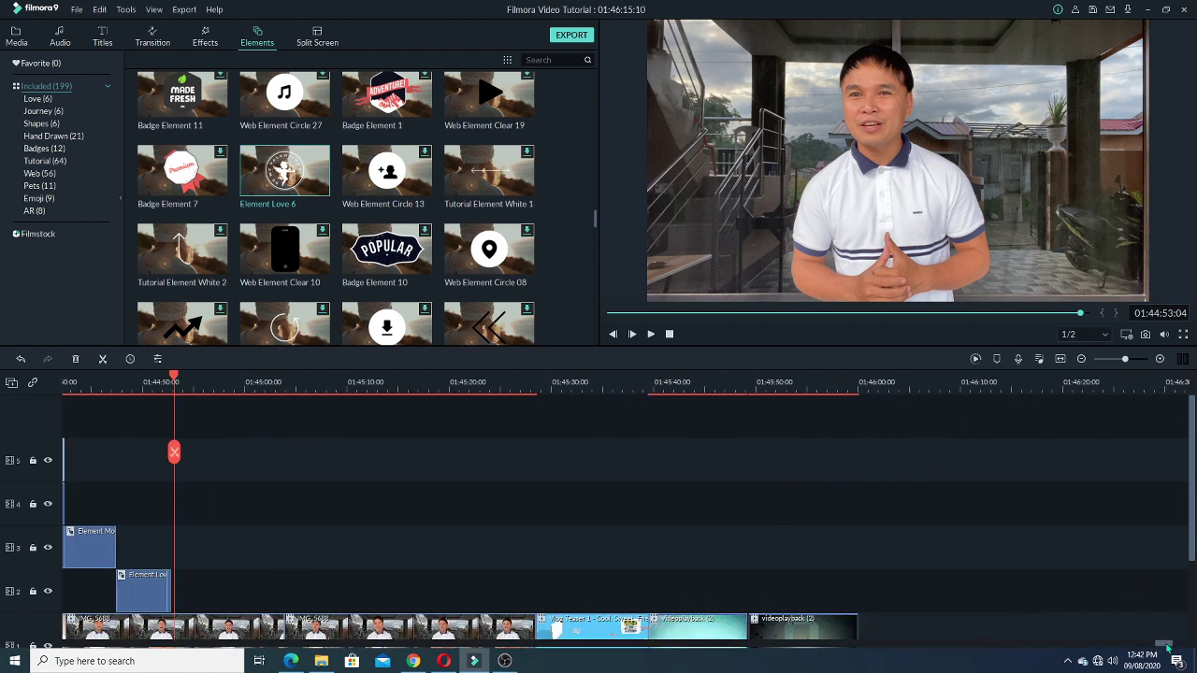
{"action": "key", "text": "End"}
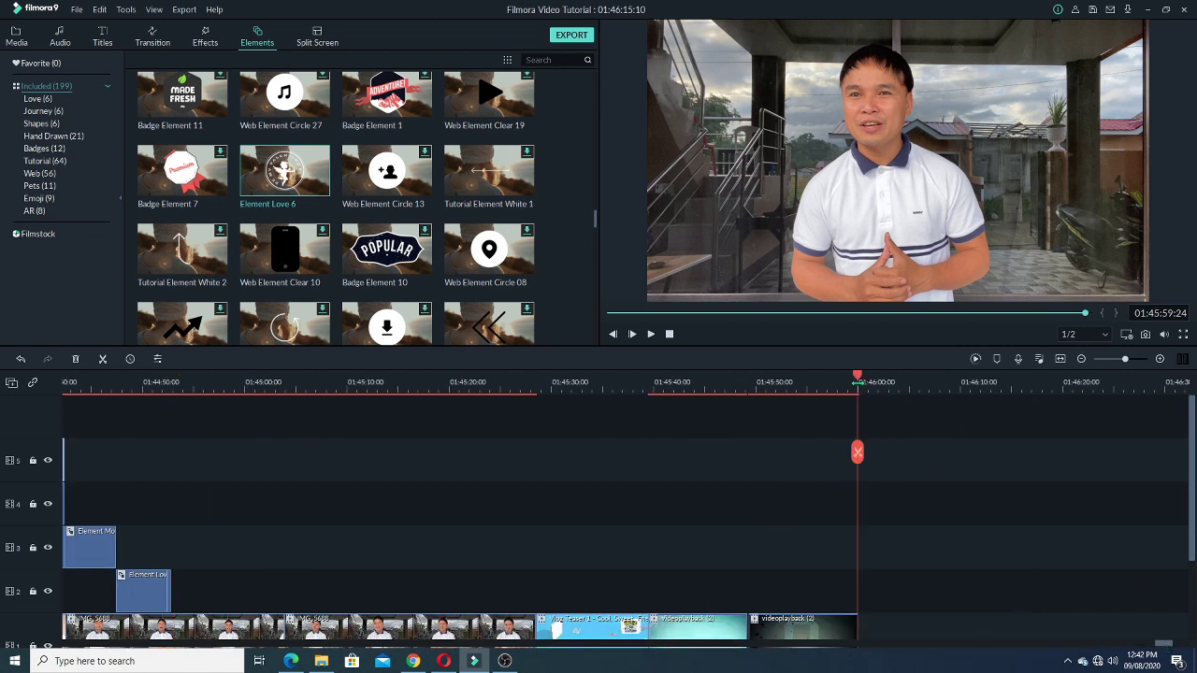
{"action": "left_click", "coordinate": [815, 385]}
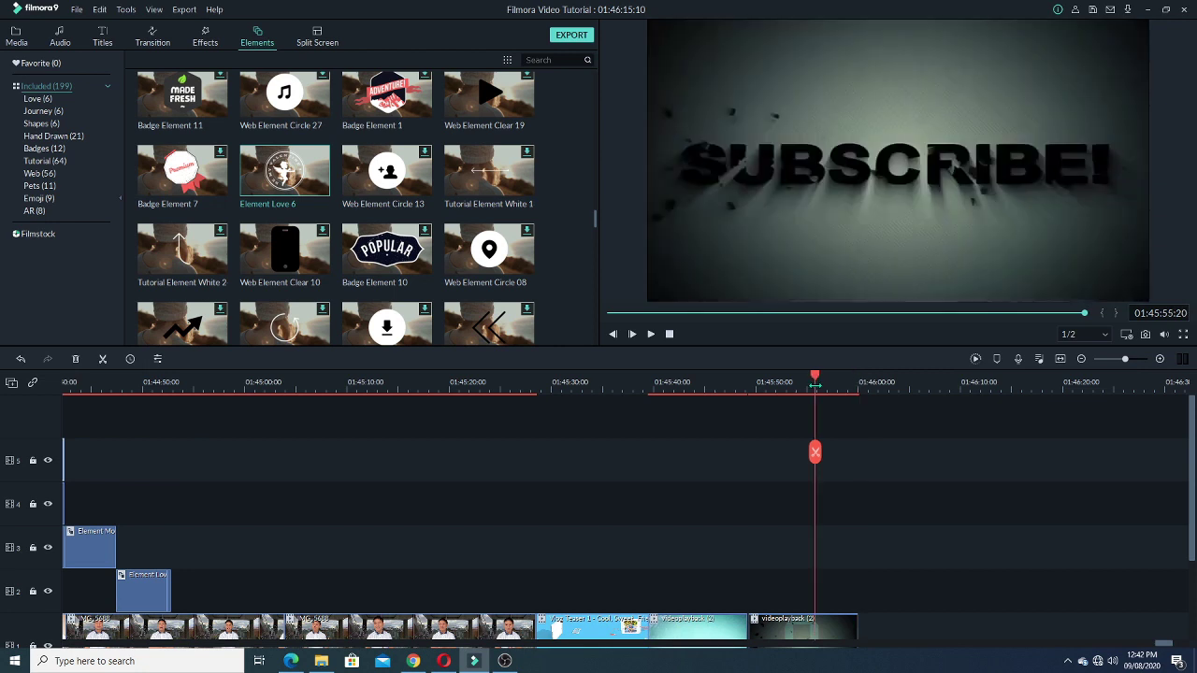
{"action": "left_click", "coordinate": [317, 40]}
{"action": "left_click", "coordinate": [411, 204]}
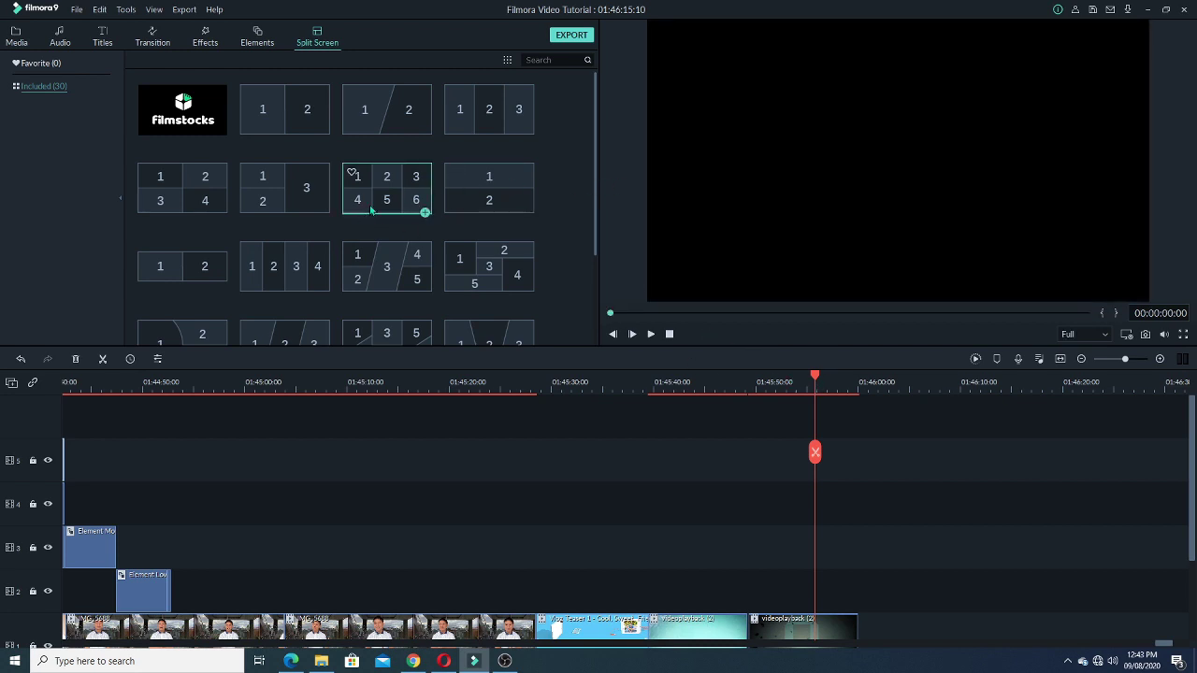
{"action": "left_click_drag", "start_coordinate": [425, 213], "coordinate": [785, 586]}
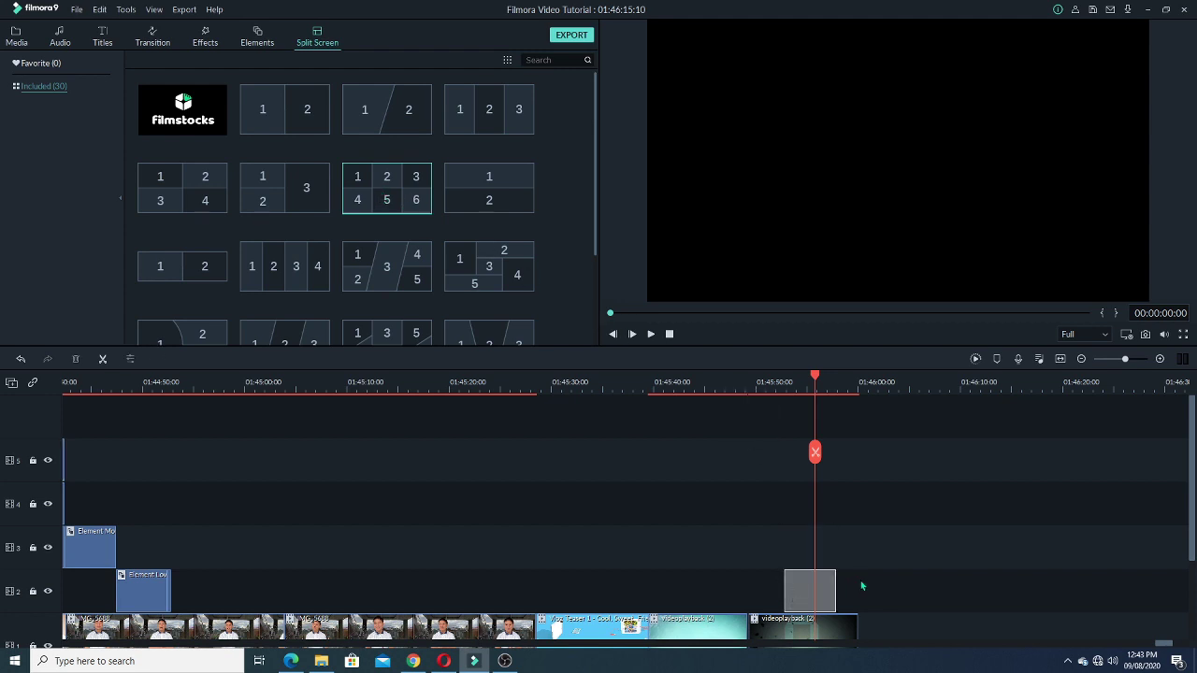
{"action": "double_click", "coordinate": [813, 589]}
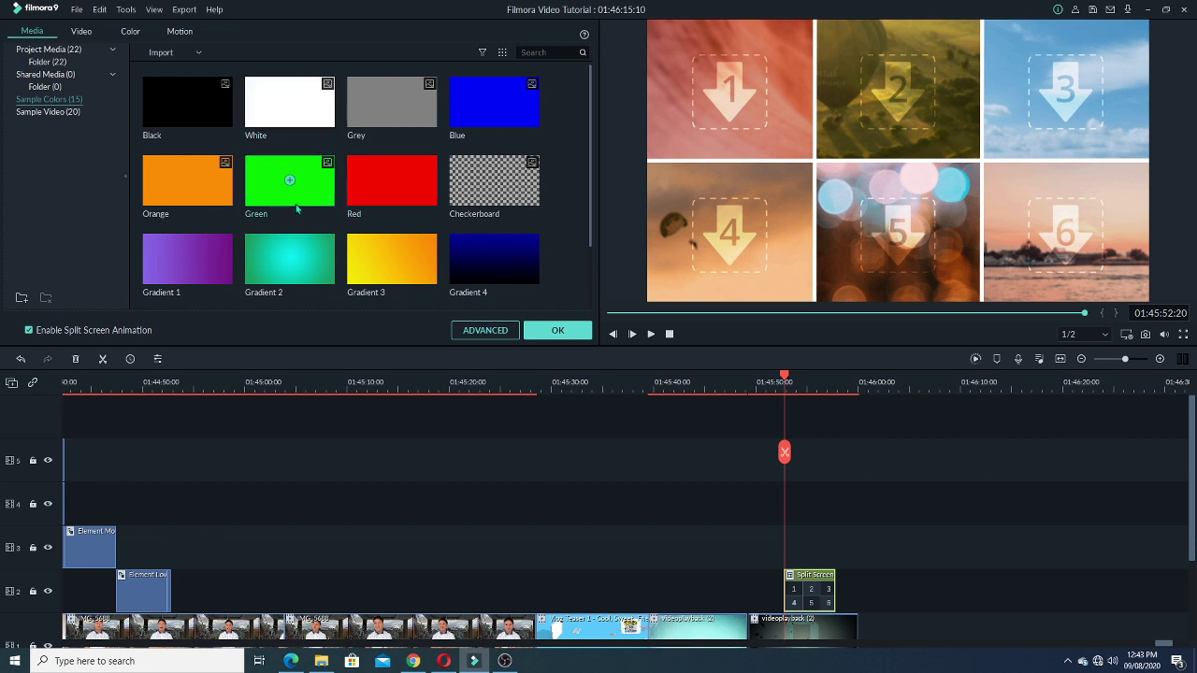
Fill the six split screen panes in order with Green, Red, Orange, Gradient 1, Gradient 2 and Gradient 3.
{"action": "left_click_drag", "start_coordinate": [314, 199], "coordinate": [732, 110]}
{"action": "left_click_drag", "start_coordinate": [393, 181], "coordinate": [898, 110]}
{"action": "left_click_drag", "start_coordinate": [187, 183], "coordinate": [977, 131]}
{"action": "left_click_drag", "start_coordinate": [187, 260], "coordinate": [748, 267]}
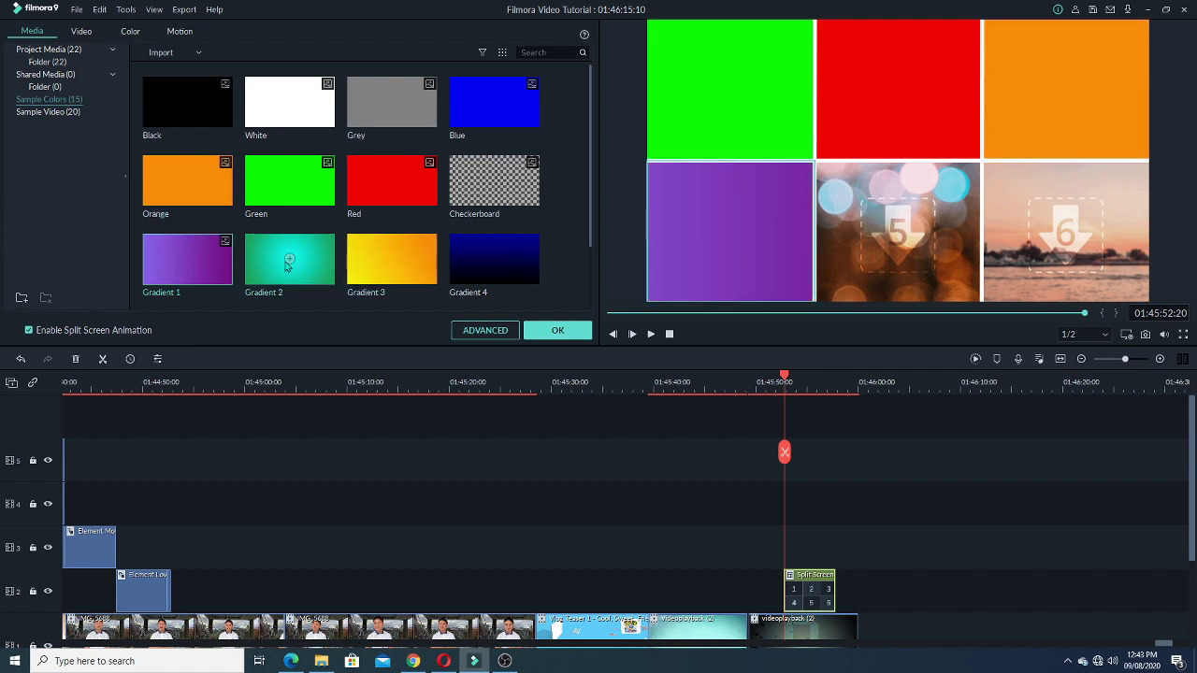
{"action": "left_click_drag", "start_coordinate": [418, 257], "coordinate": [1045, 258]}
{"action": "left_click_drag", "start_coordinate": [275, 259], "coordinate": [868, 254]}
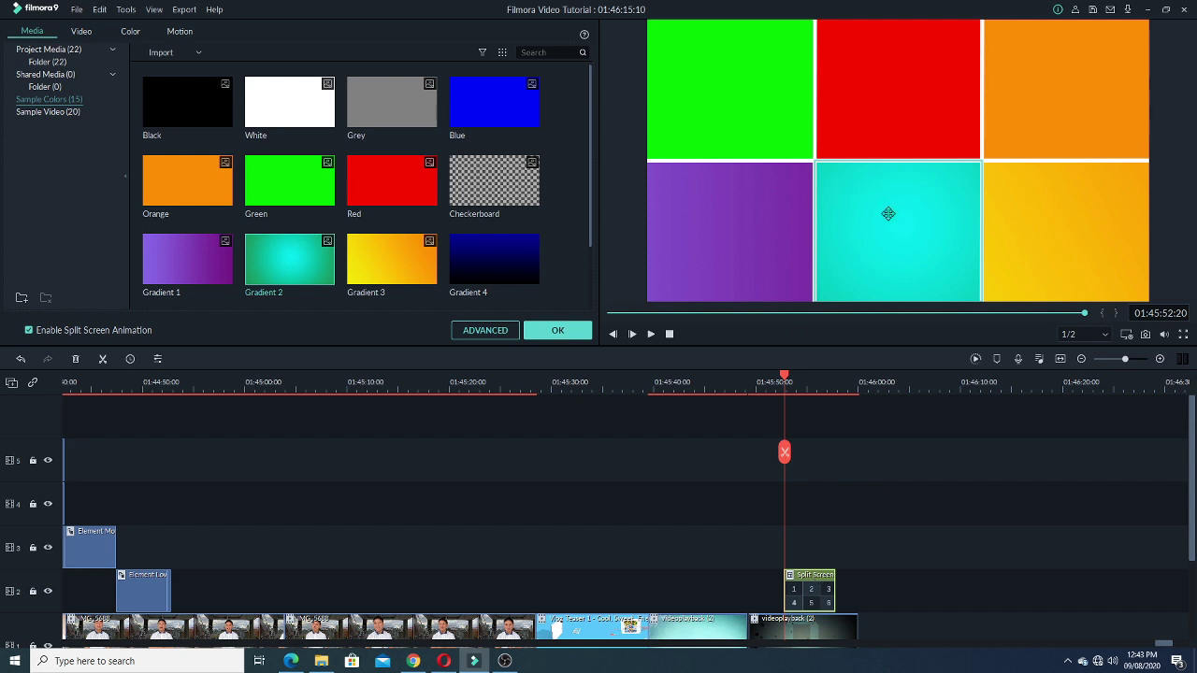
{"action": "left_click", "coordinate": [754, 69]}
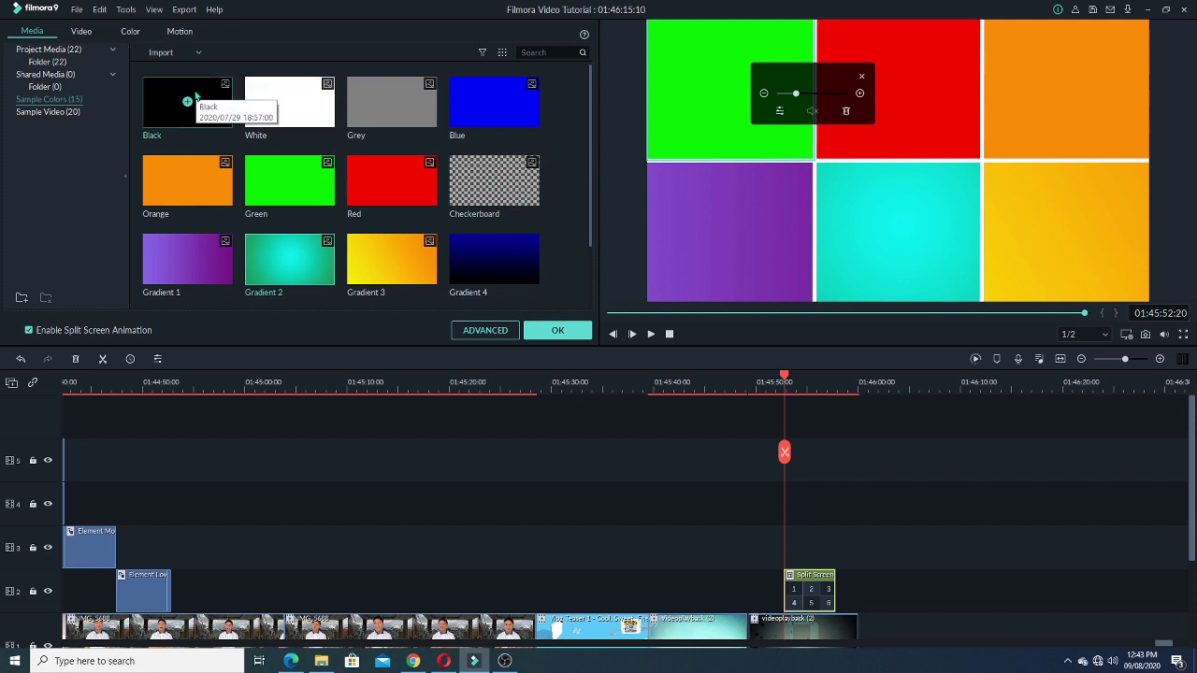
{"action": "left_click", "coordinate": [180, 55]}
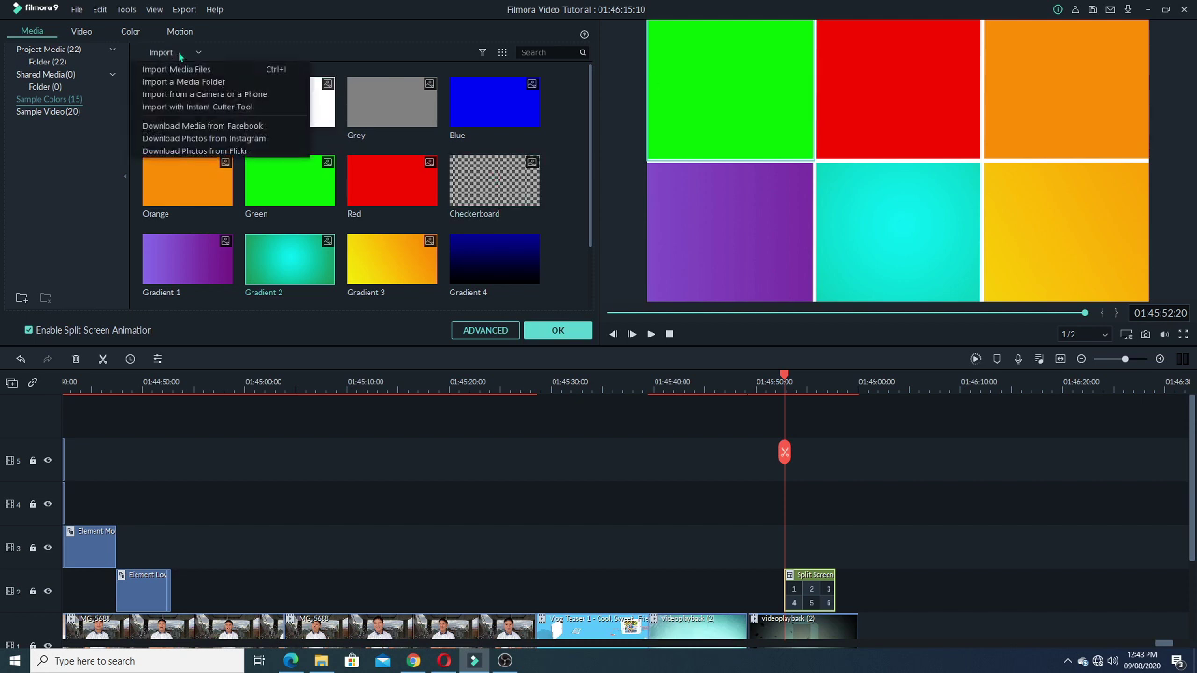
{"action": "left_click", "coordinate": [176, 69]}
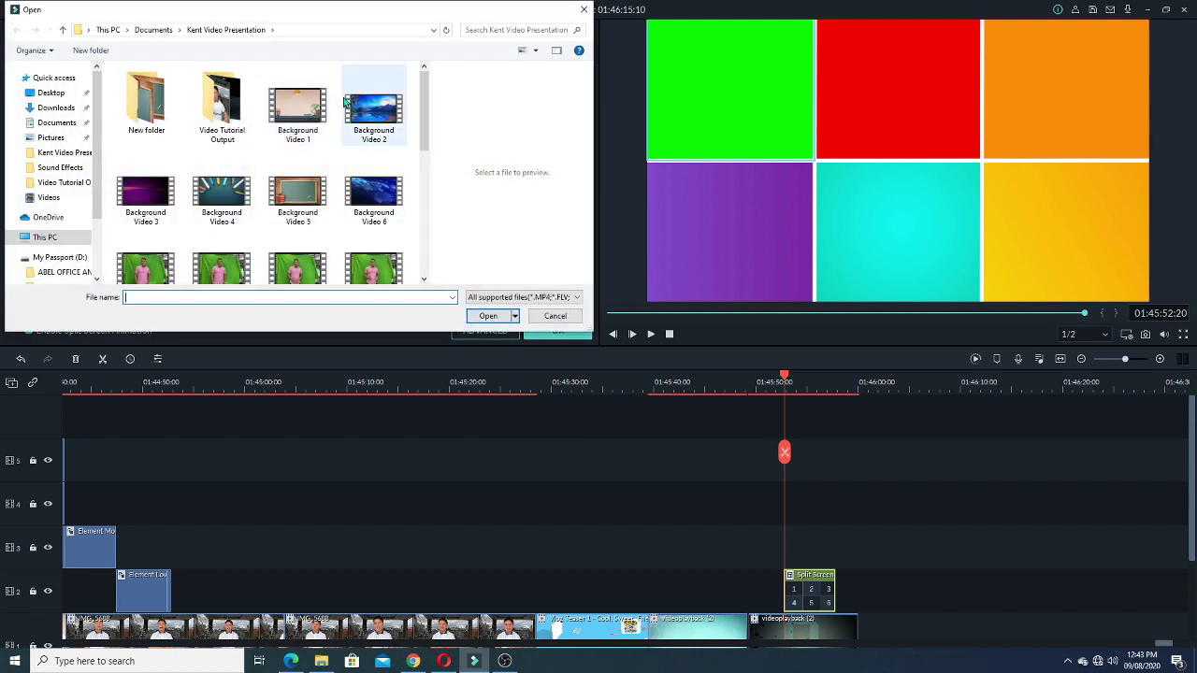
{"action": "left_click", "coordinate": [150, 198]}
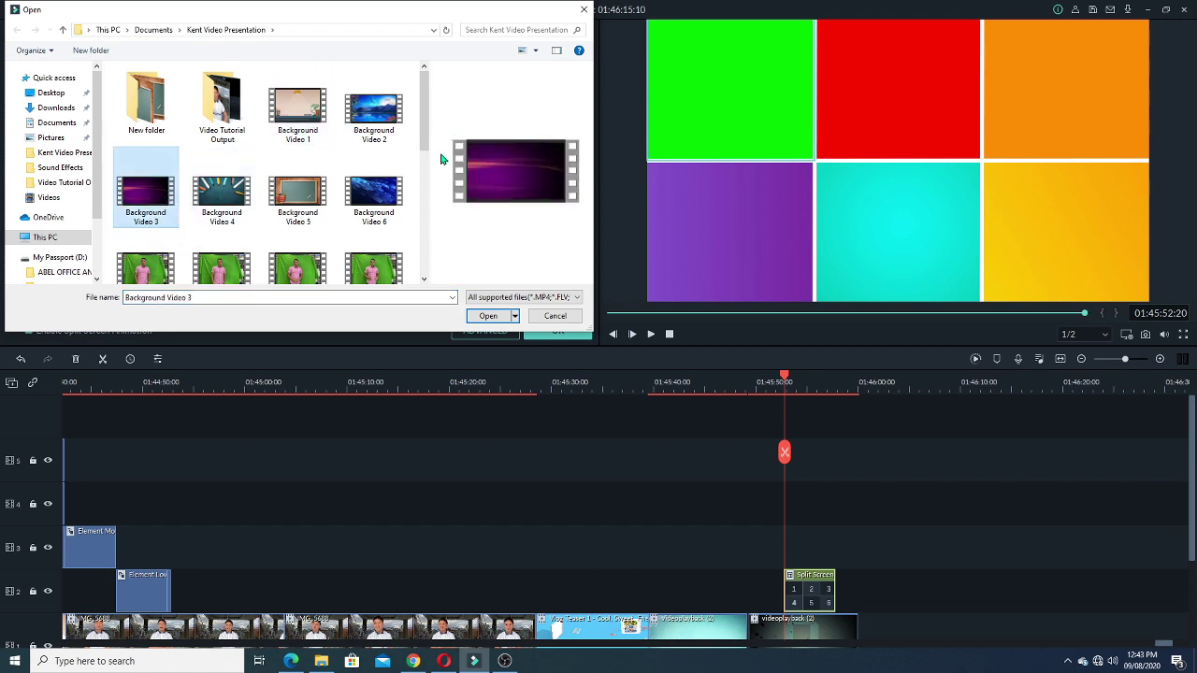
{"action": "left_click", "coordinate": [557, 316]}
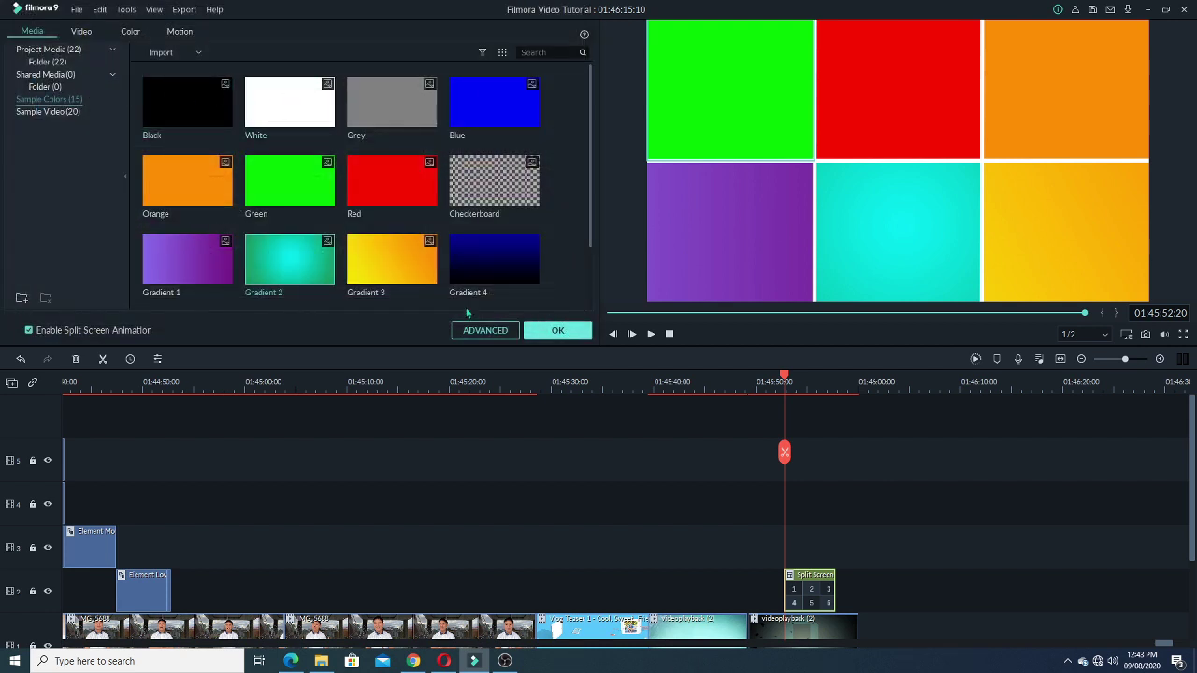
Insert Vlog Intro 5 - Bubbles from the project media into video track 1 at the split screen's start, and play the split screen's opening.
{"action": "left_click", "coordinate": [18, 38]}
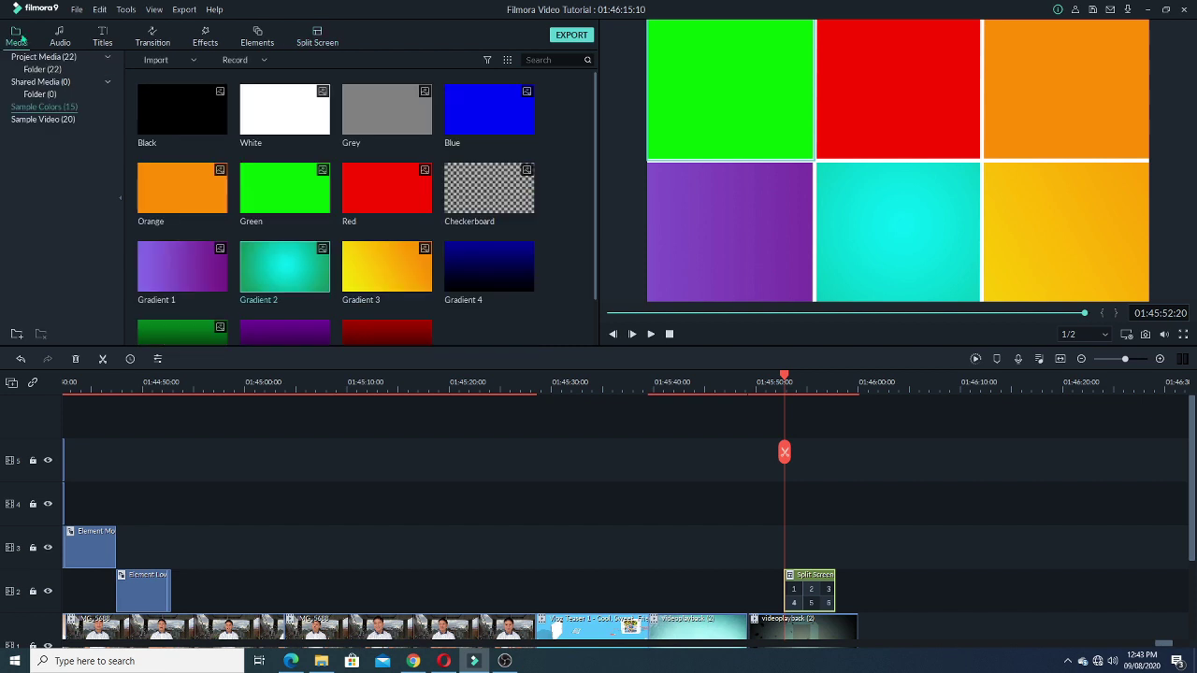
{"action": "left_click", "coordinate": [38, 57]}
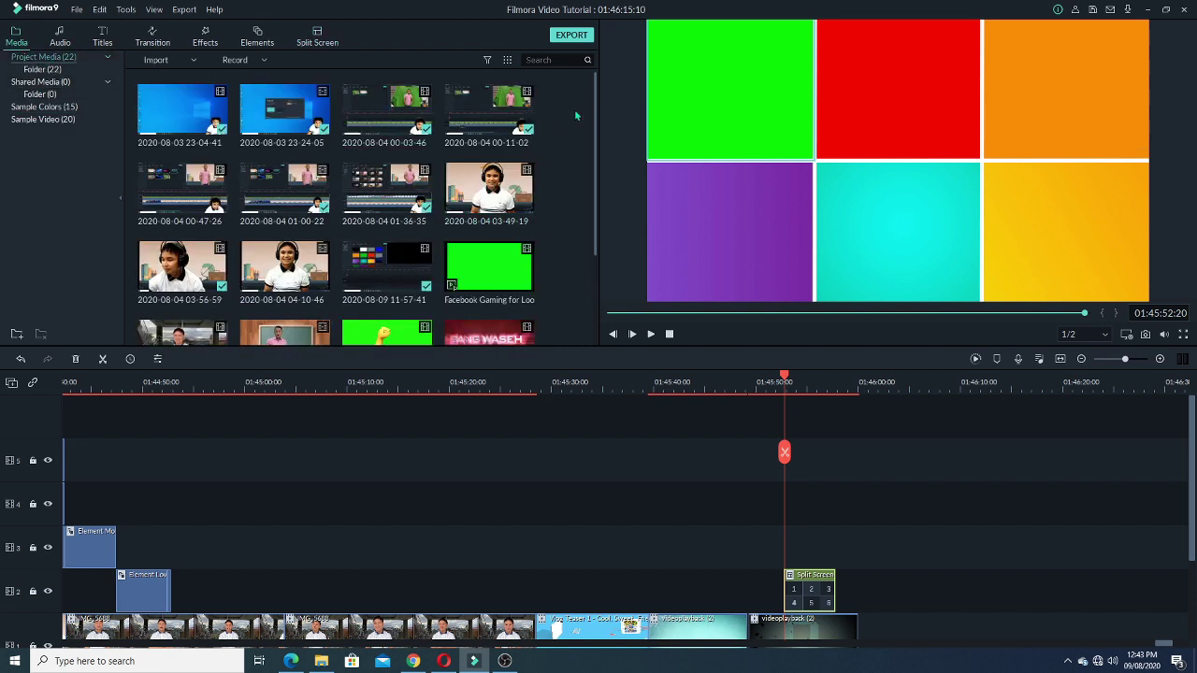
{"action": "left_click_drag", "start_coordinate": [594, 112], "coordinate": [584, 199]}
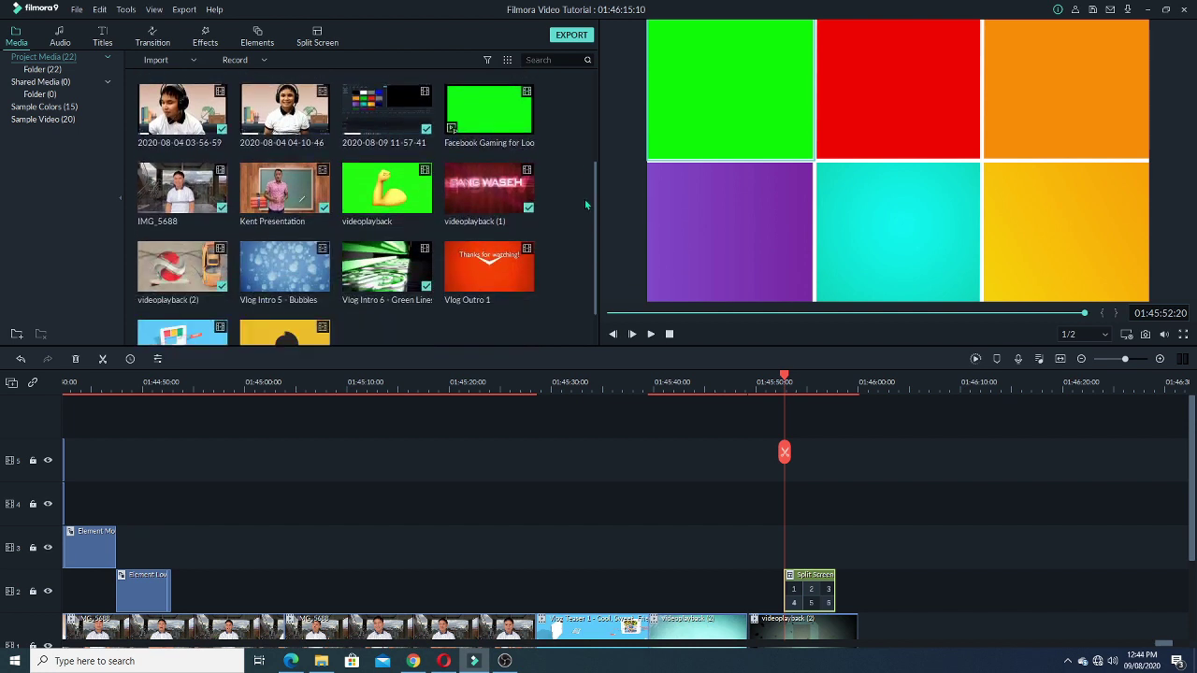
{"action": "left_click", "coordinate": [266, 271]}
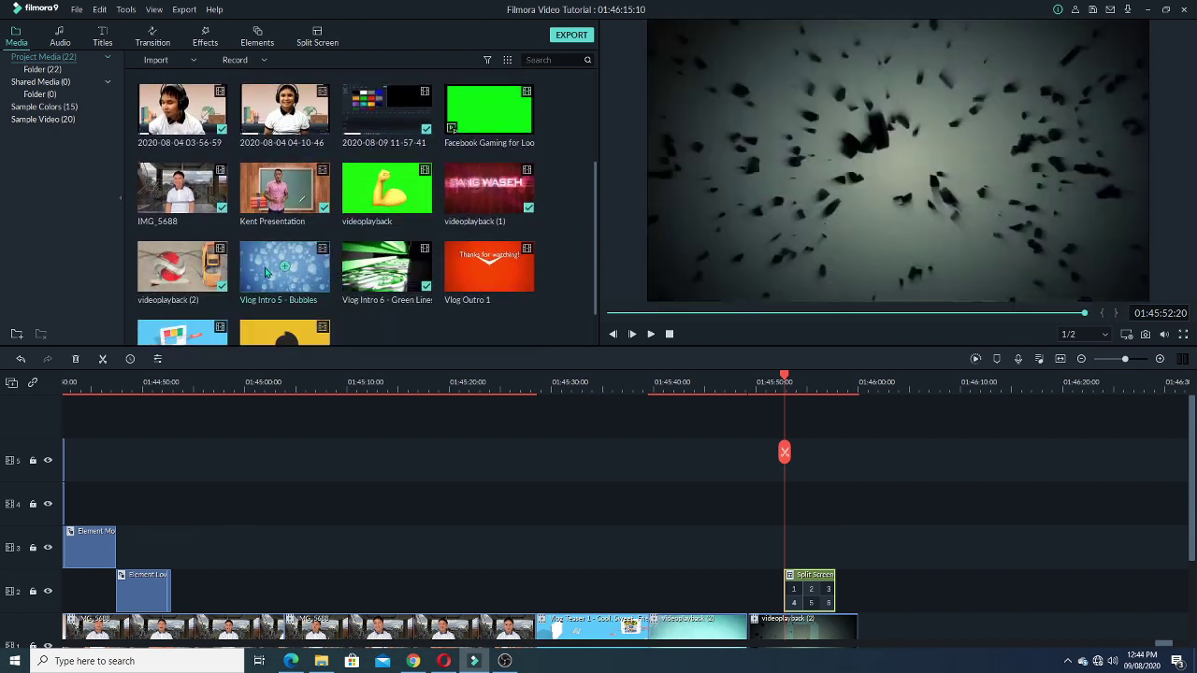
{"action": "left_click_drag", "start_coordinate": [267, 272], "coordinate": [300, 392]}
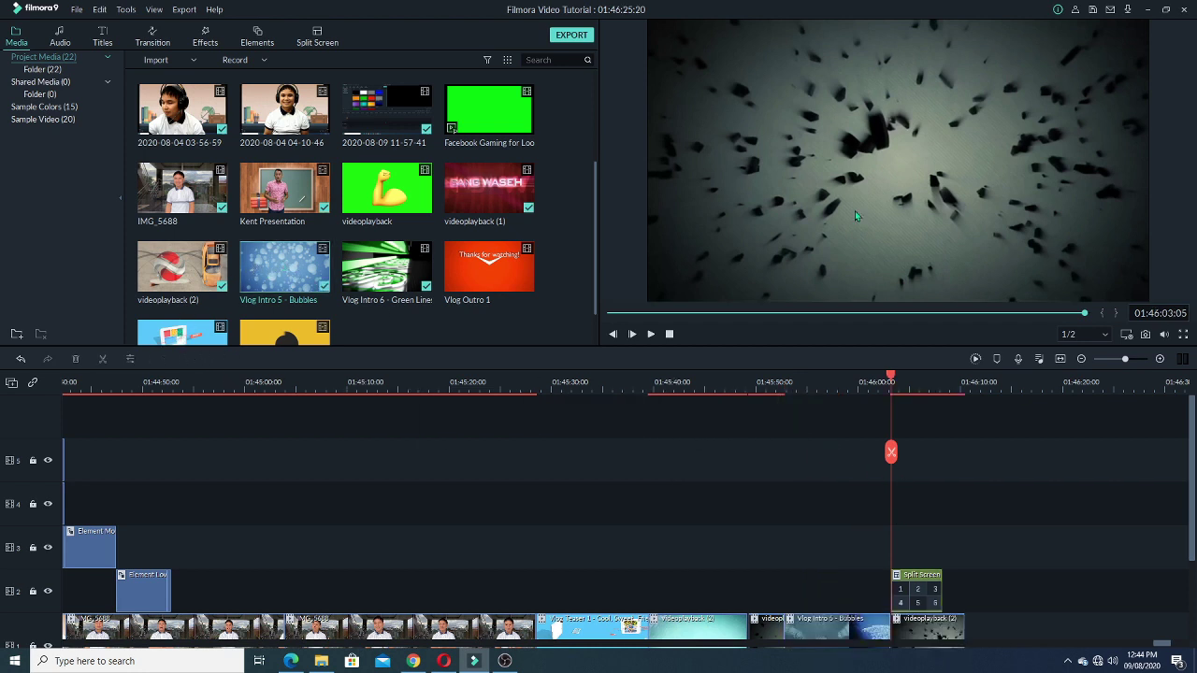
{"action": "key", "text": "space"}
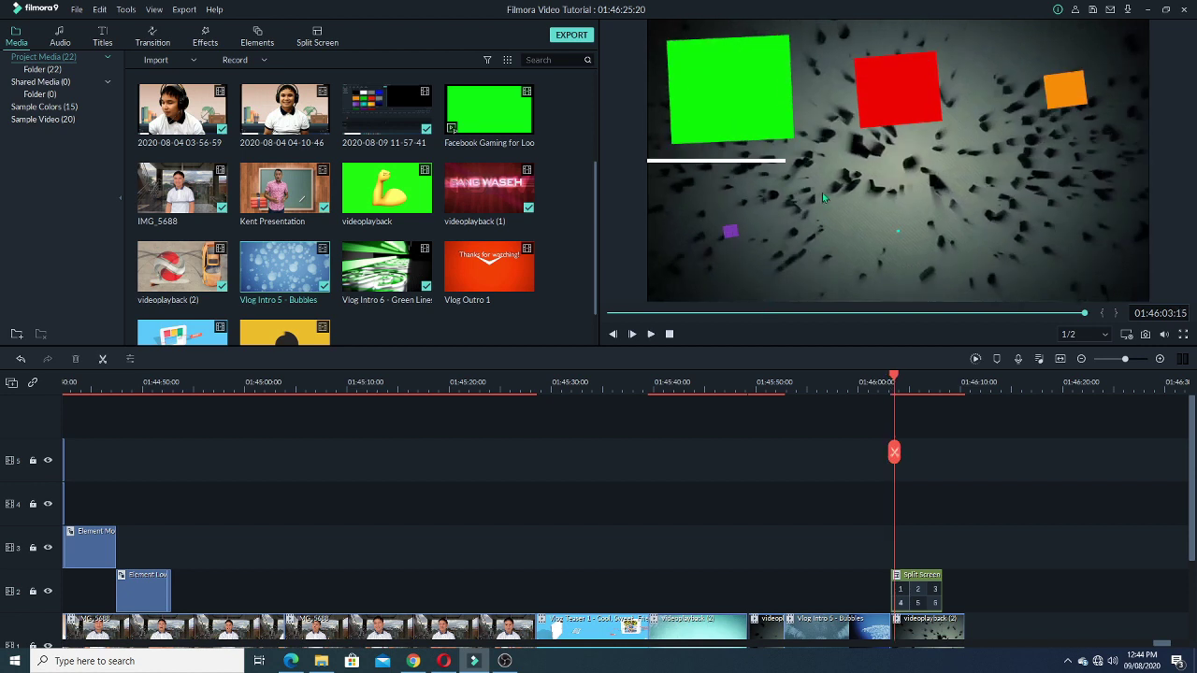
{"action": "key", "text": "space"}
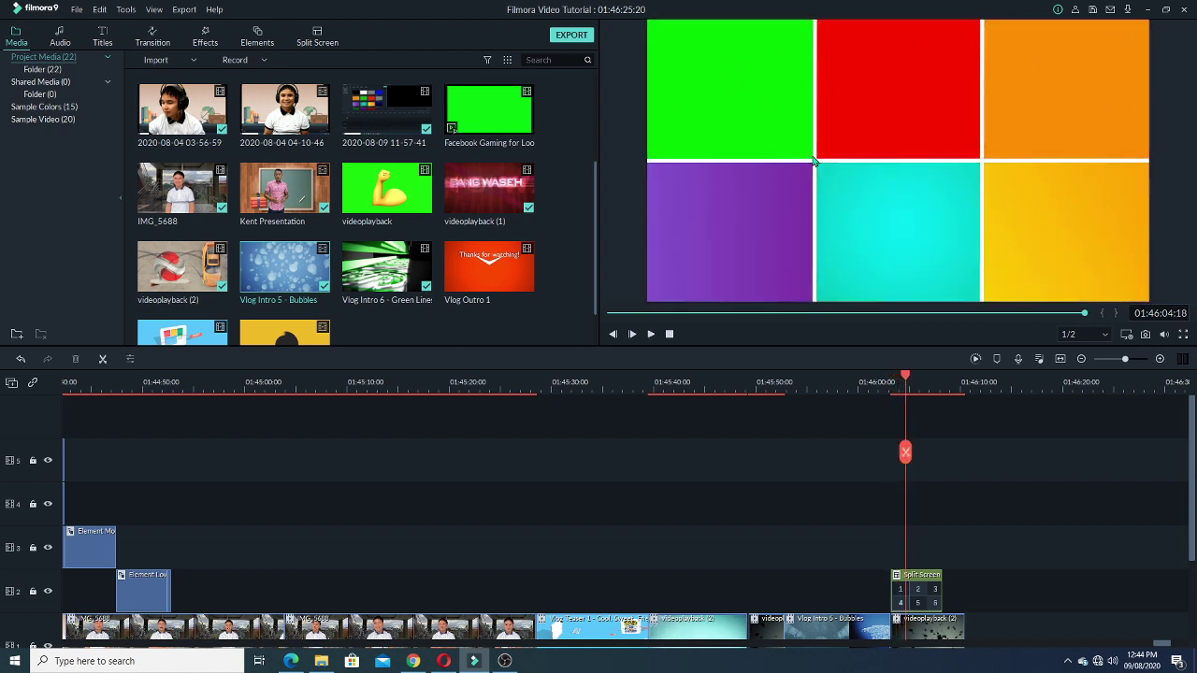
Replace the colors in split screen panes 1 and 2 with Vlog Intro 5 - Bubbles and videoplayback (2).
{"action": "left_click_drag", "start_coordinate": [277, 273], "coordinate": [714, 106]}
{"action": "left_click_drag", "start_coordinate": [260, 281], "coordinate": [645, 77]}
{"action": "left_click", "coordinate": [720, 91]}
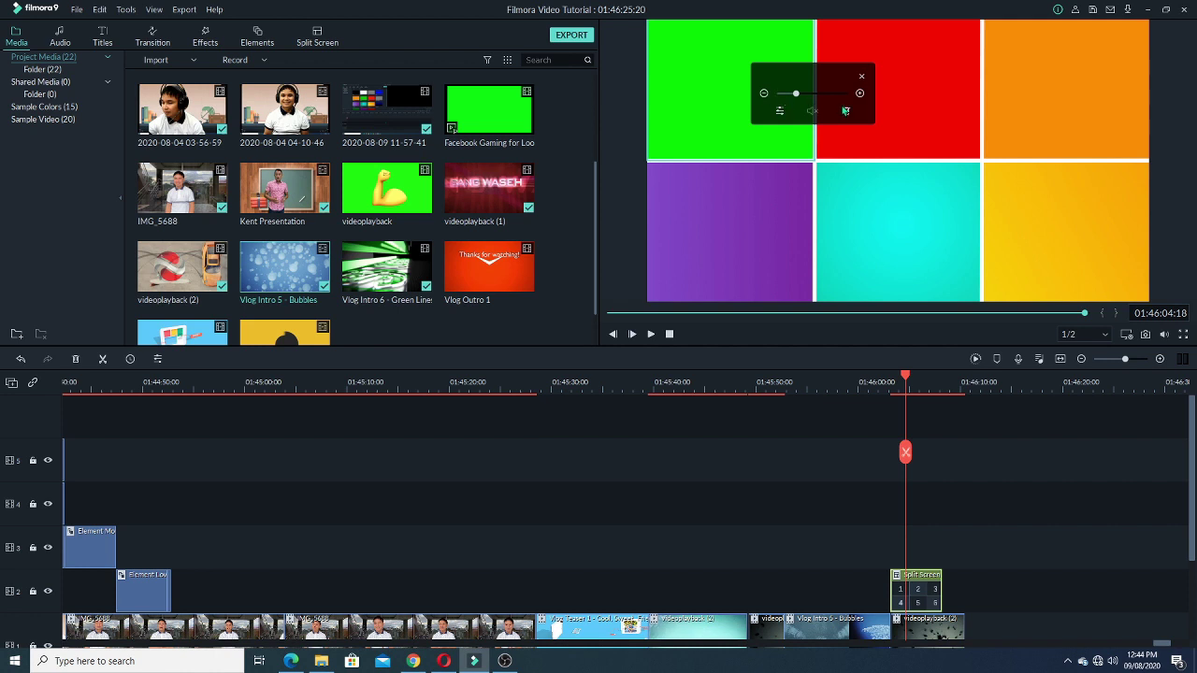
{"action": "left_click", "coordinate": [845, 110]}
{"action": "left_click_drag", "start_coordinate": [280, 266], "coordinate": [797, 100]}
{"action": "left_click", "coordinate": [797, 100]}
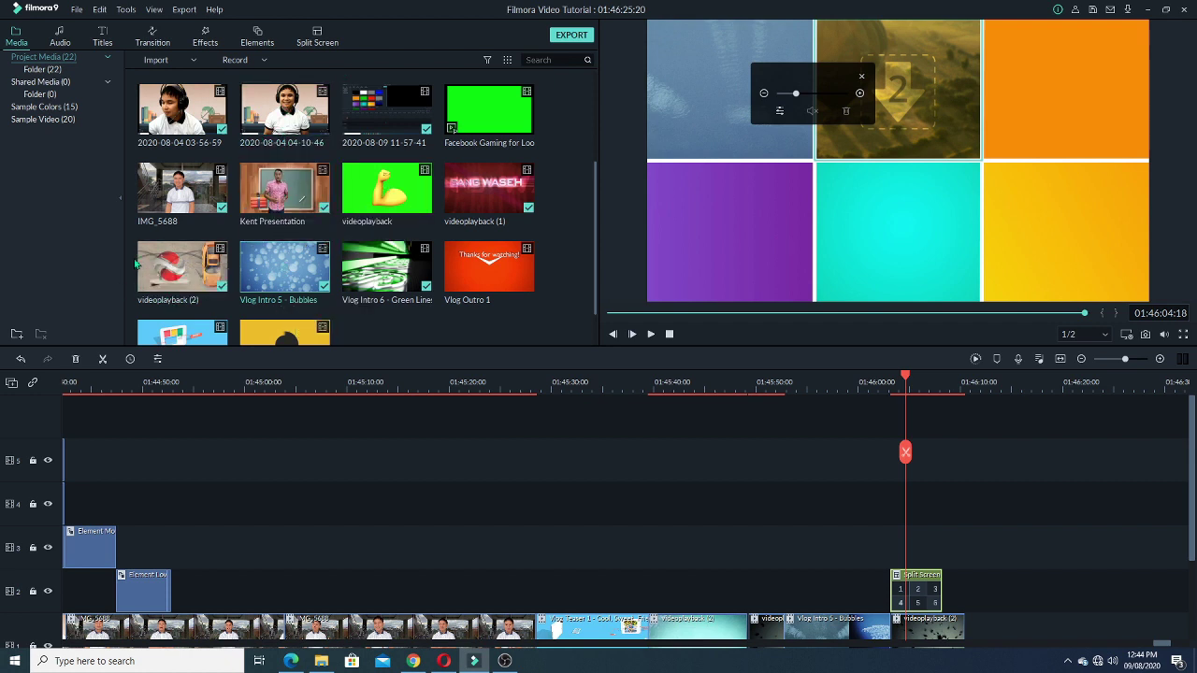
{"action": "left_click_drag", "start_coordinate": [156, 277], "coordinate": [905, 130]}
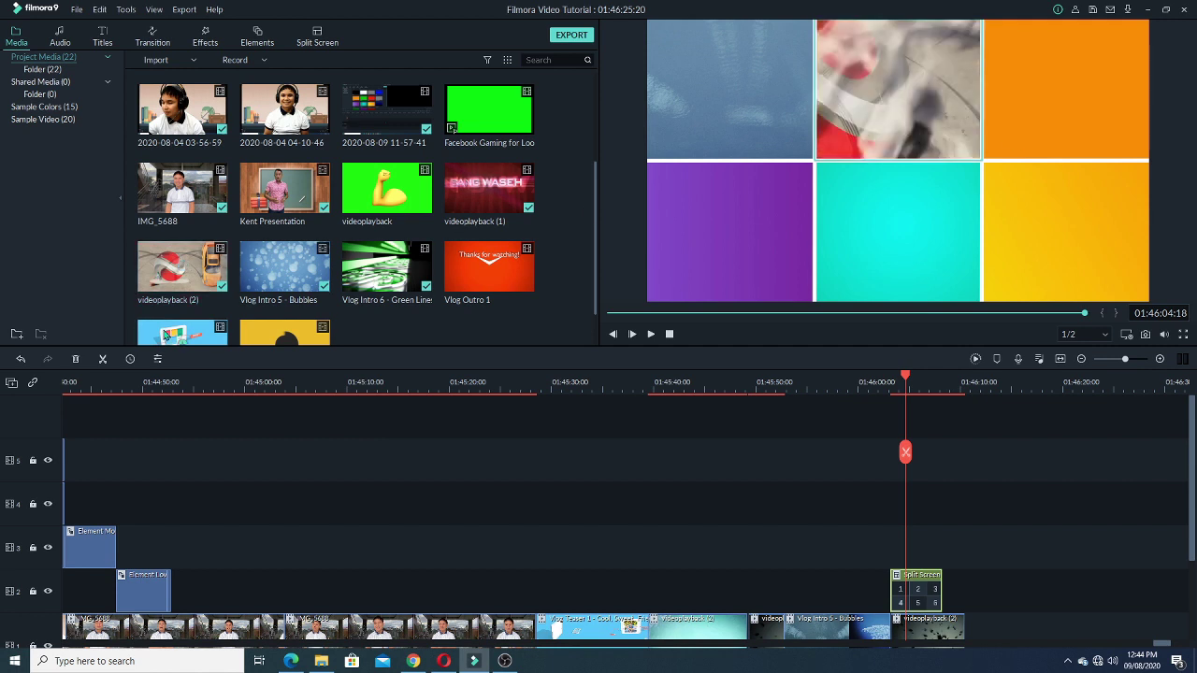
Replace the colors in panes 3 to 6 with the blue vlog teaser, Vlog Intro 6 - Green Lines, Vlog Outro 1 and the yellow-and-black clip.
{"action": "left_click_drag", "start_coordinate": [954, 33], "coordinate": [1038, 72]}
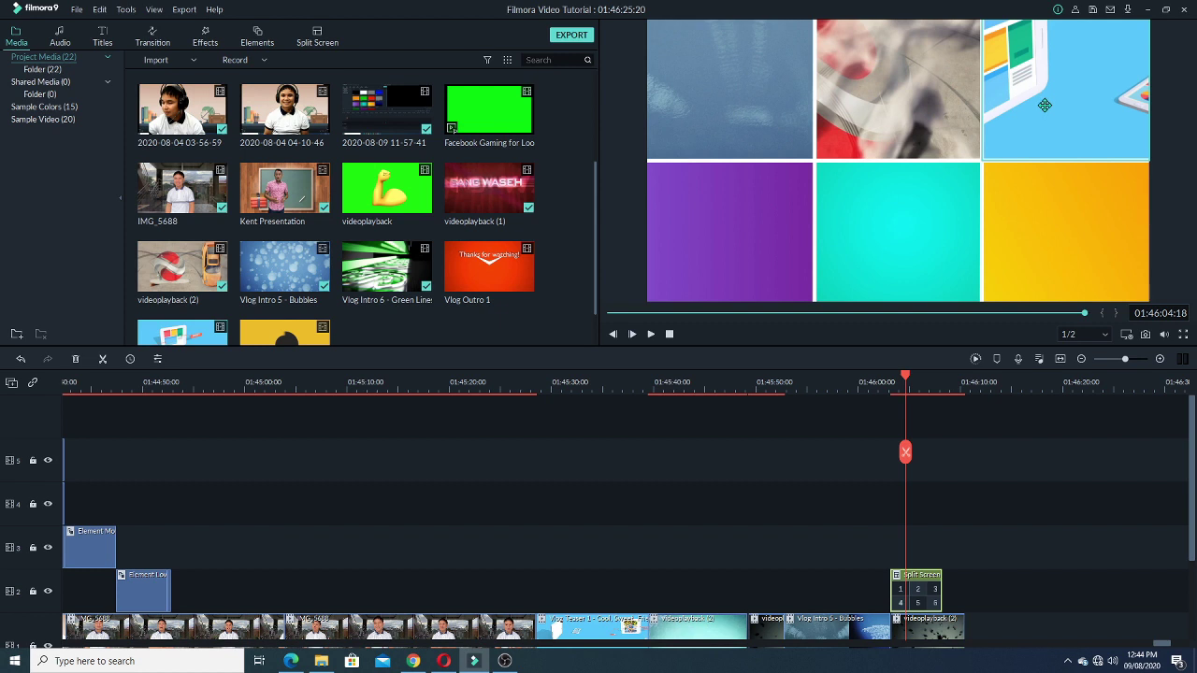
{"action": "left_click_drag", "start_coordinate": [420, 275], "coordinate": [778, 217]}
{"action": "left_click_drag", "start_coordinate": [592, 265], "coordinate": [879, 233]}
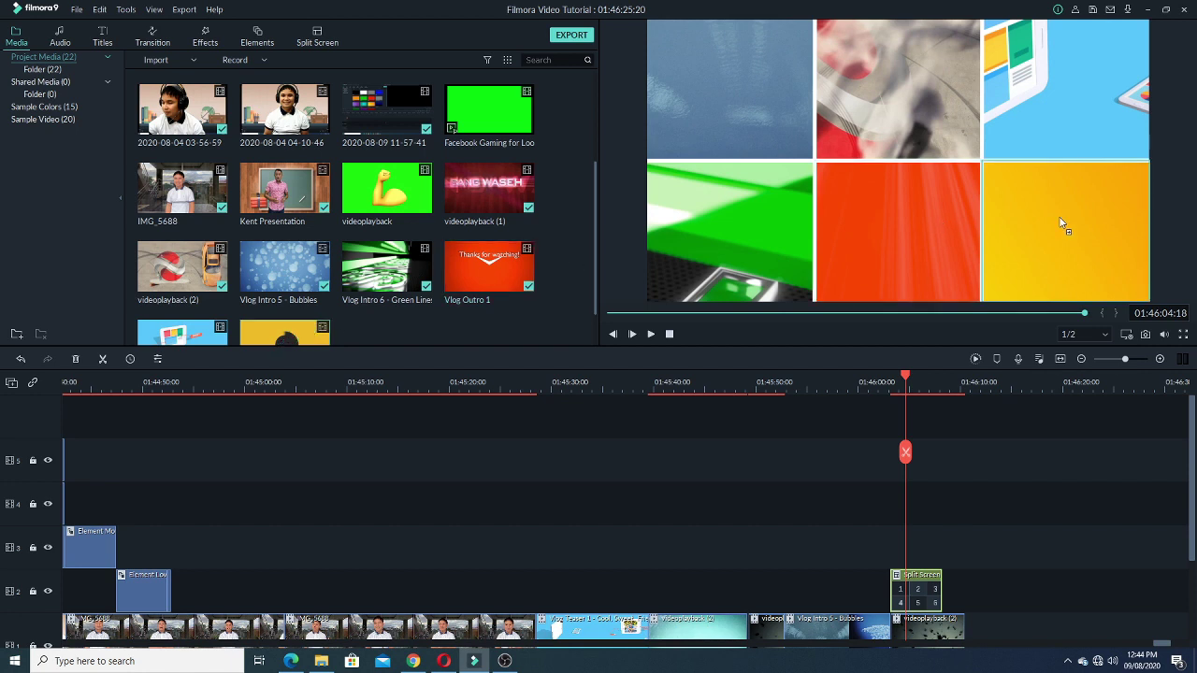
{"action": "left_click_drag", "start_coordinate": [284, 332], "coordinate": [1055, 215]}
Play the split screen twice from just before its start on the timeline to check its animation with the video clips.
{"action": "left_click", "coordinate": [890, 383]}
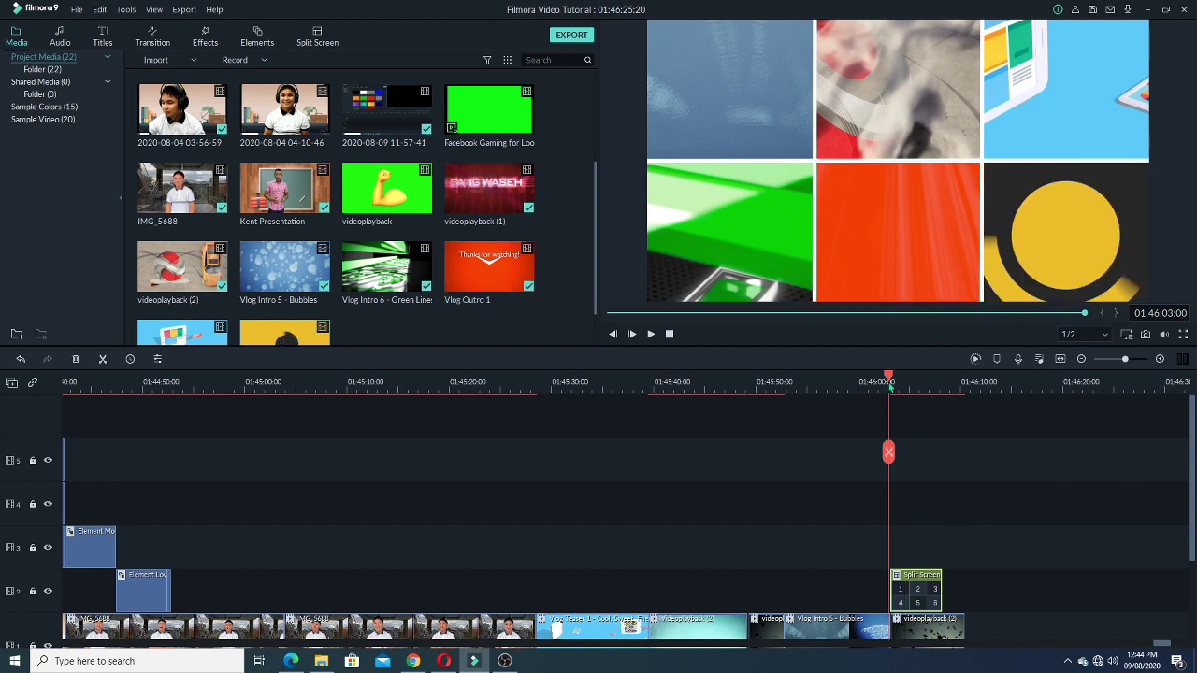
{"action": "key", "text": "space"}
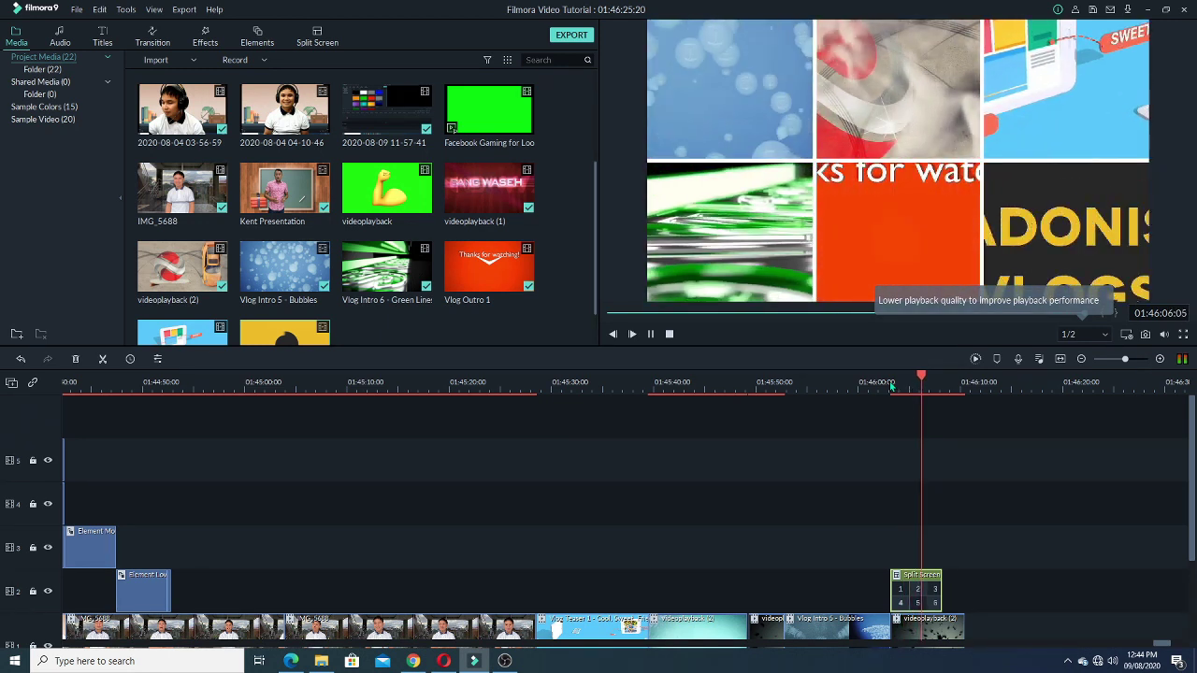
{"action": "key", "text": "space"}
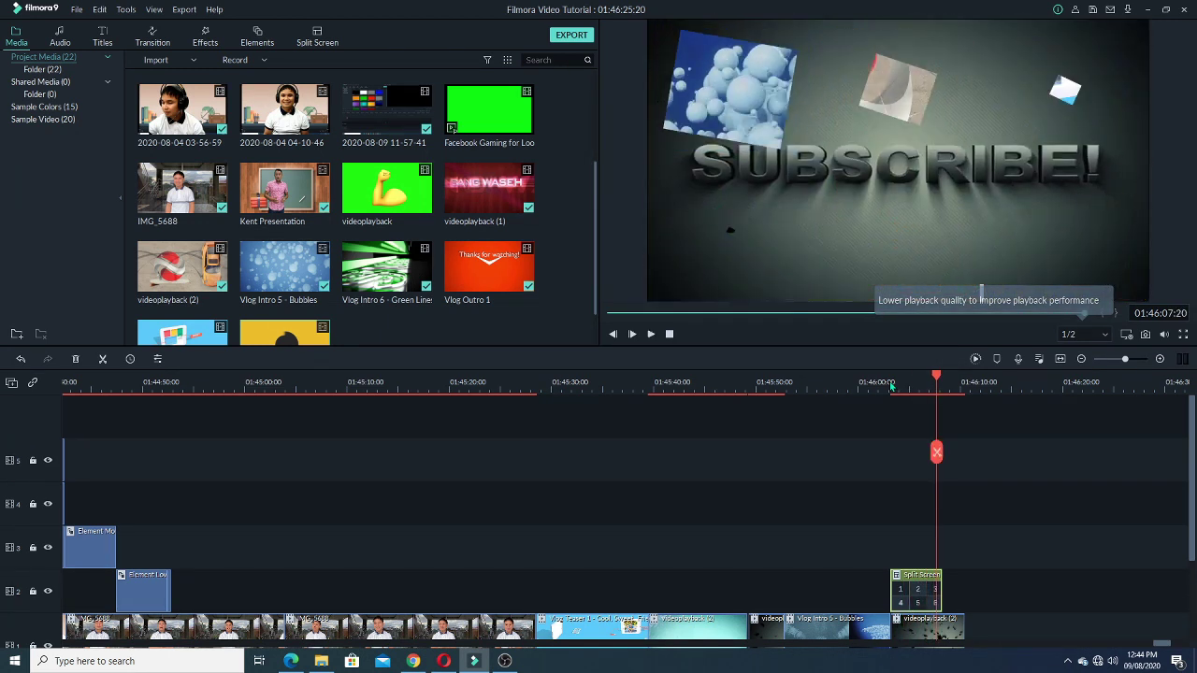
{"action": "left_click", "coordinate": [879, 393]}
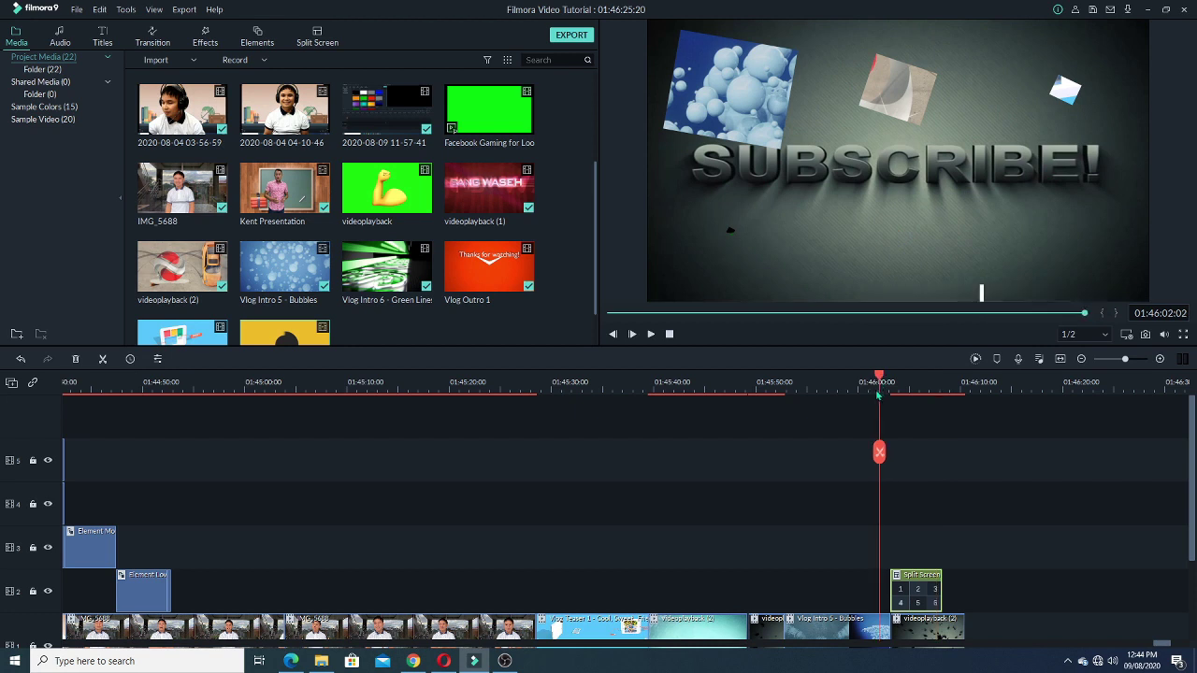
{"action": "key", "text": "space"}
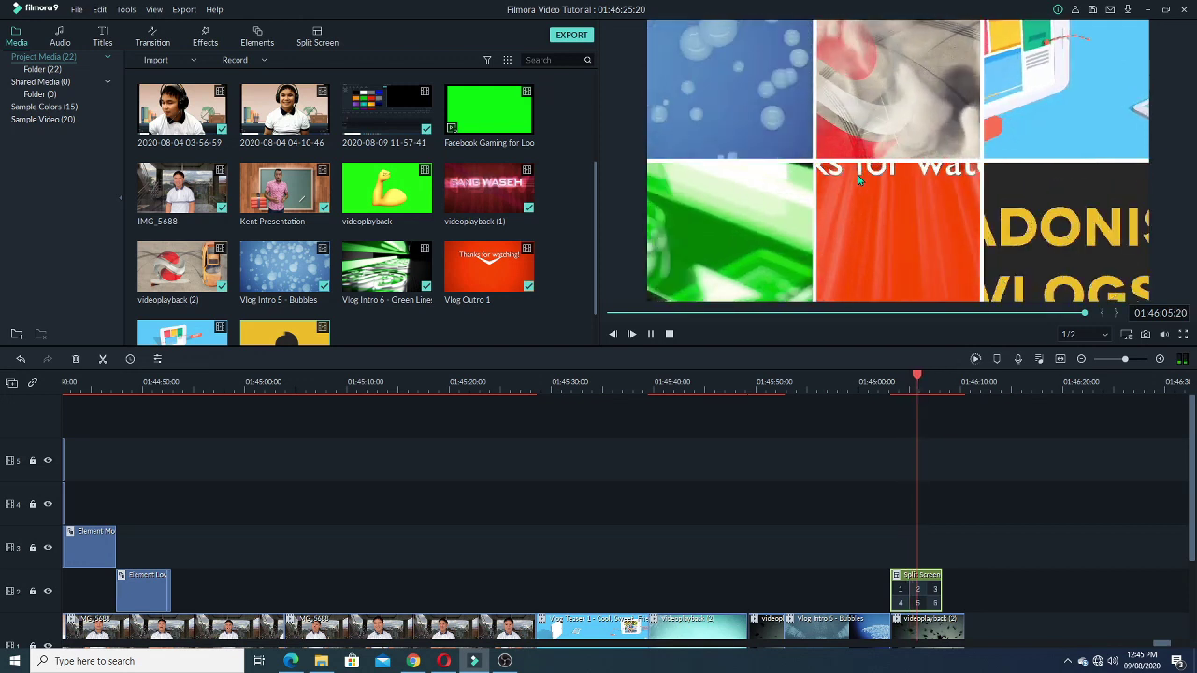
{"action": "key", "text": "space"}
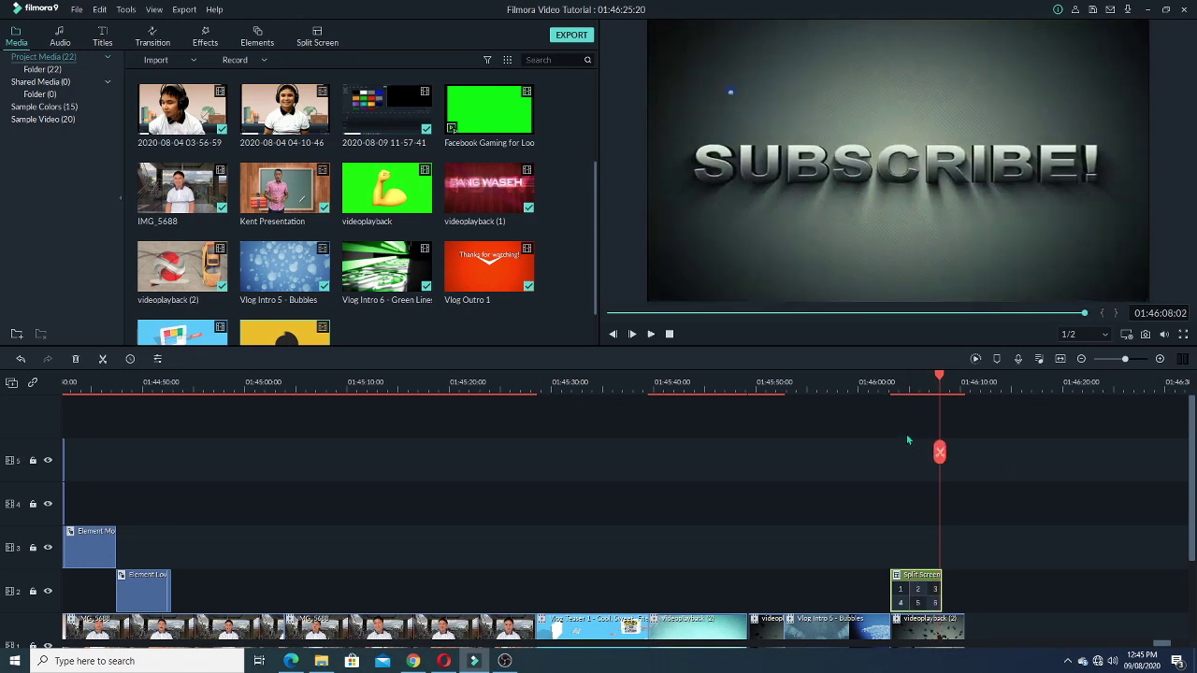